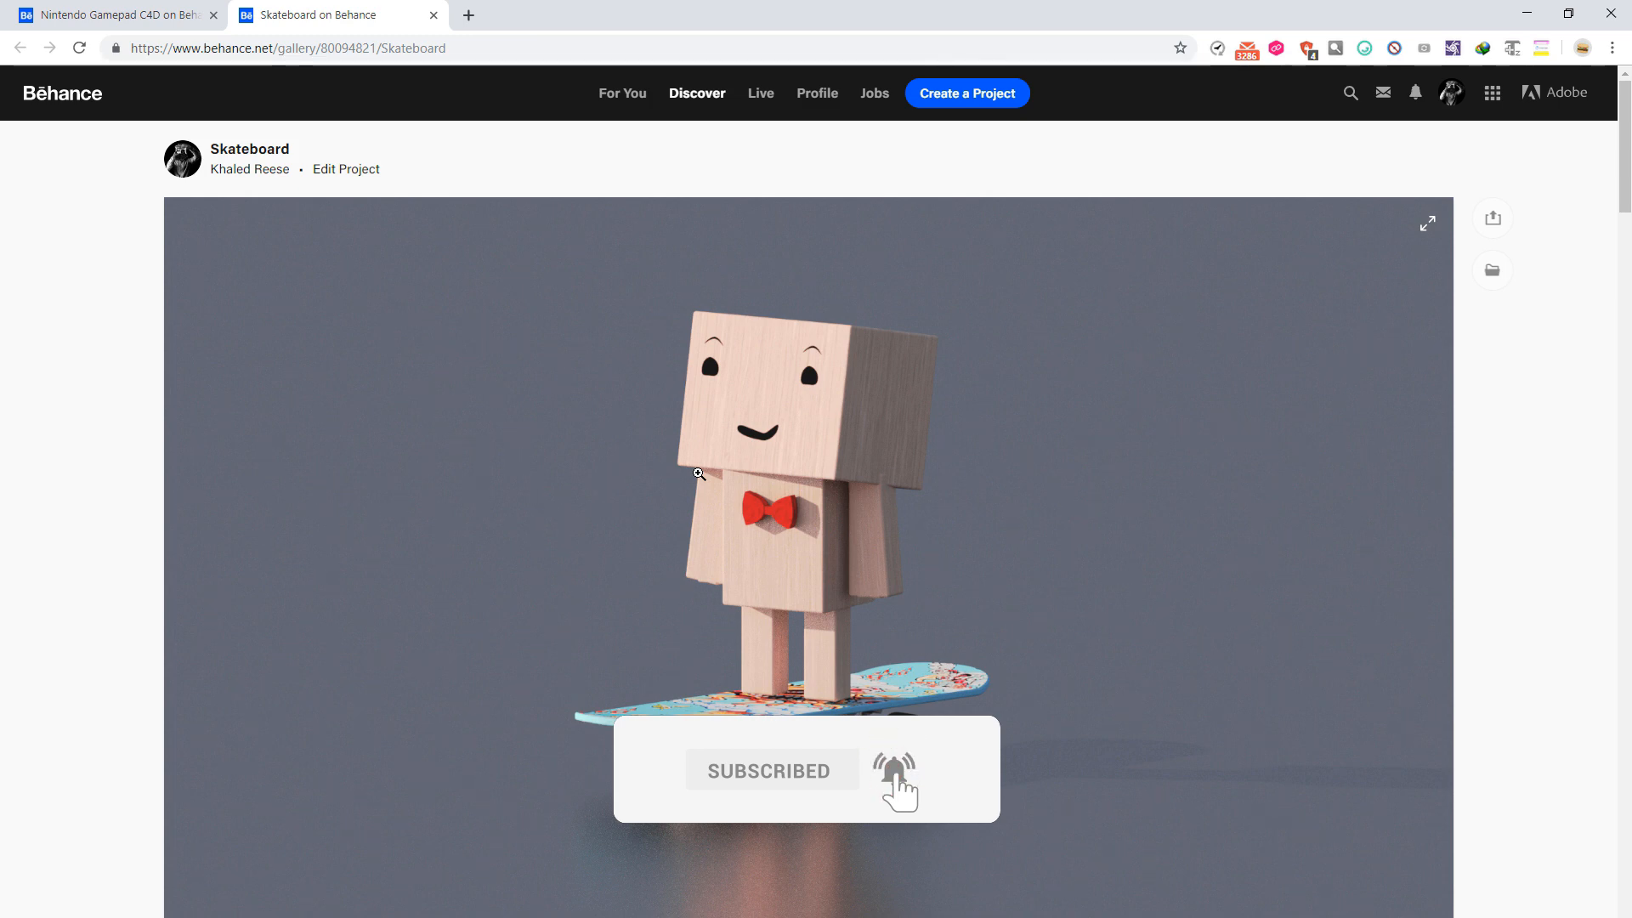
- Examine the Skateboard project's renders on Behance, including the enlarged images of the board and its wheels
scroll(689, 480, "down", 15)
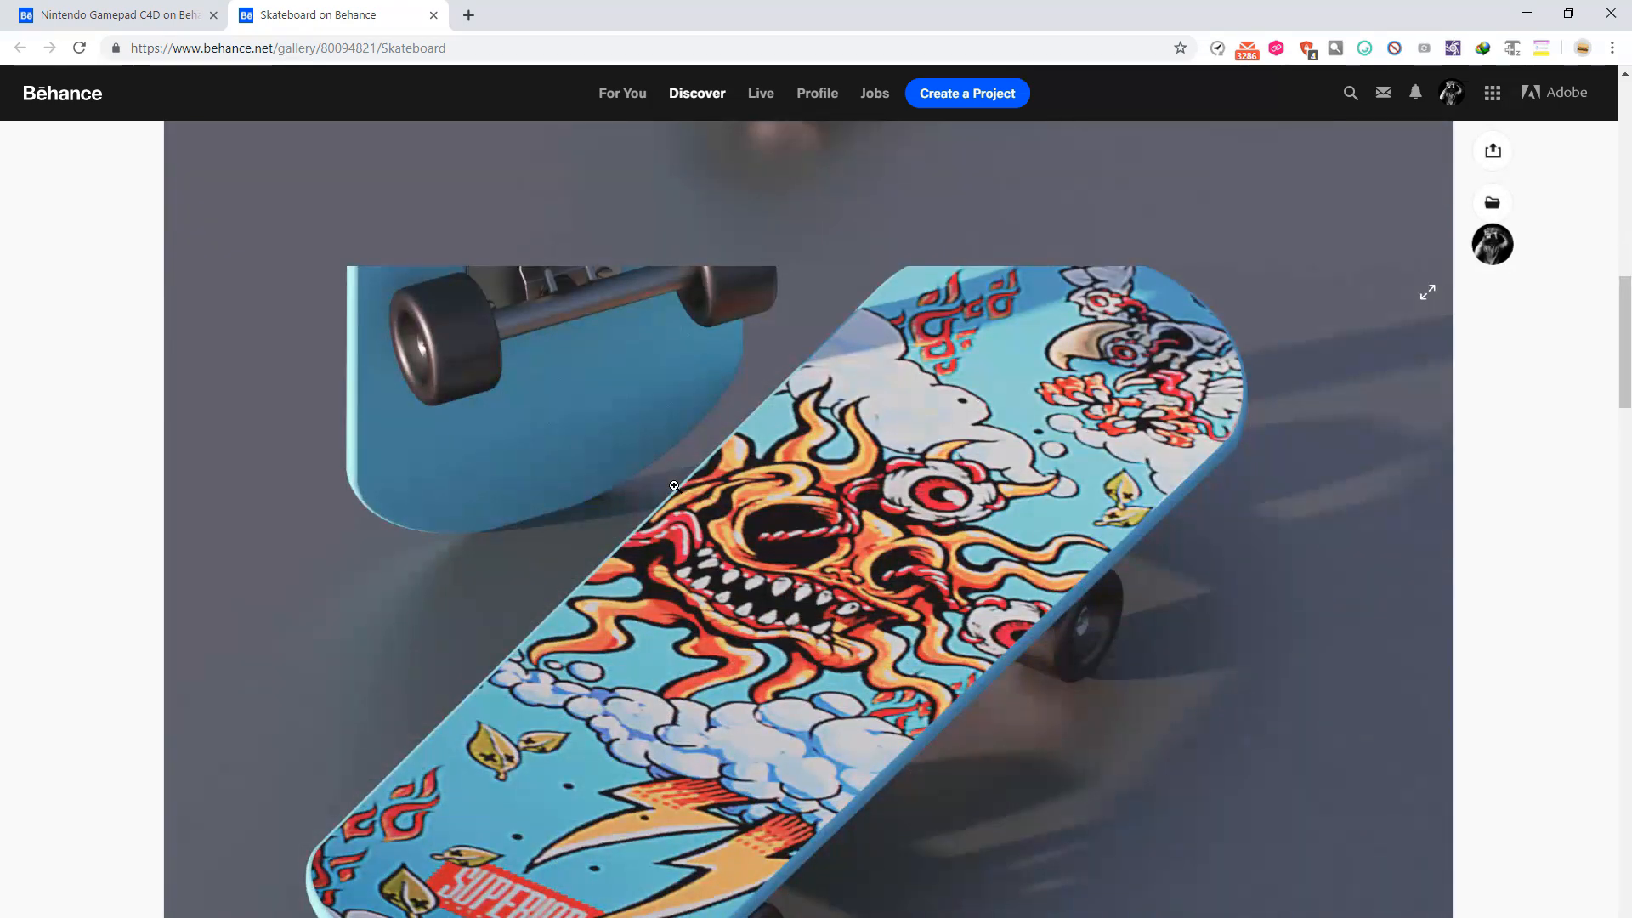
scroll(674, 485, "up", 6)
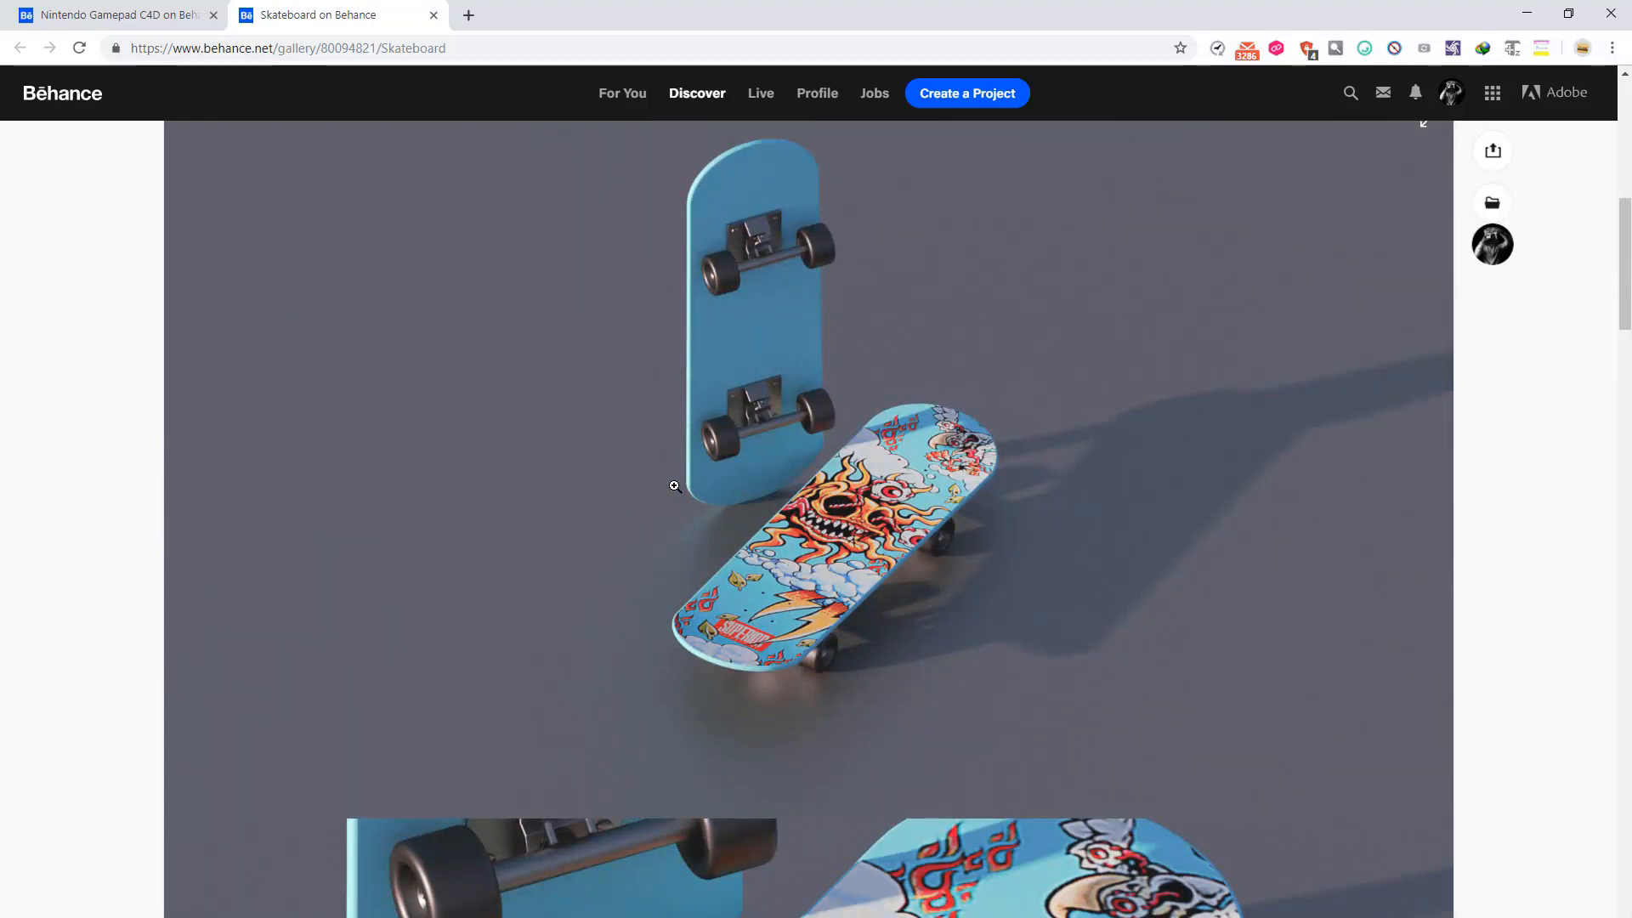
scroll(674, 485, "up", 2)
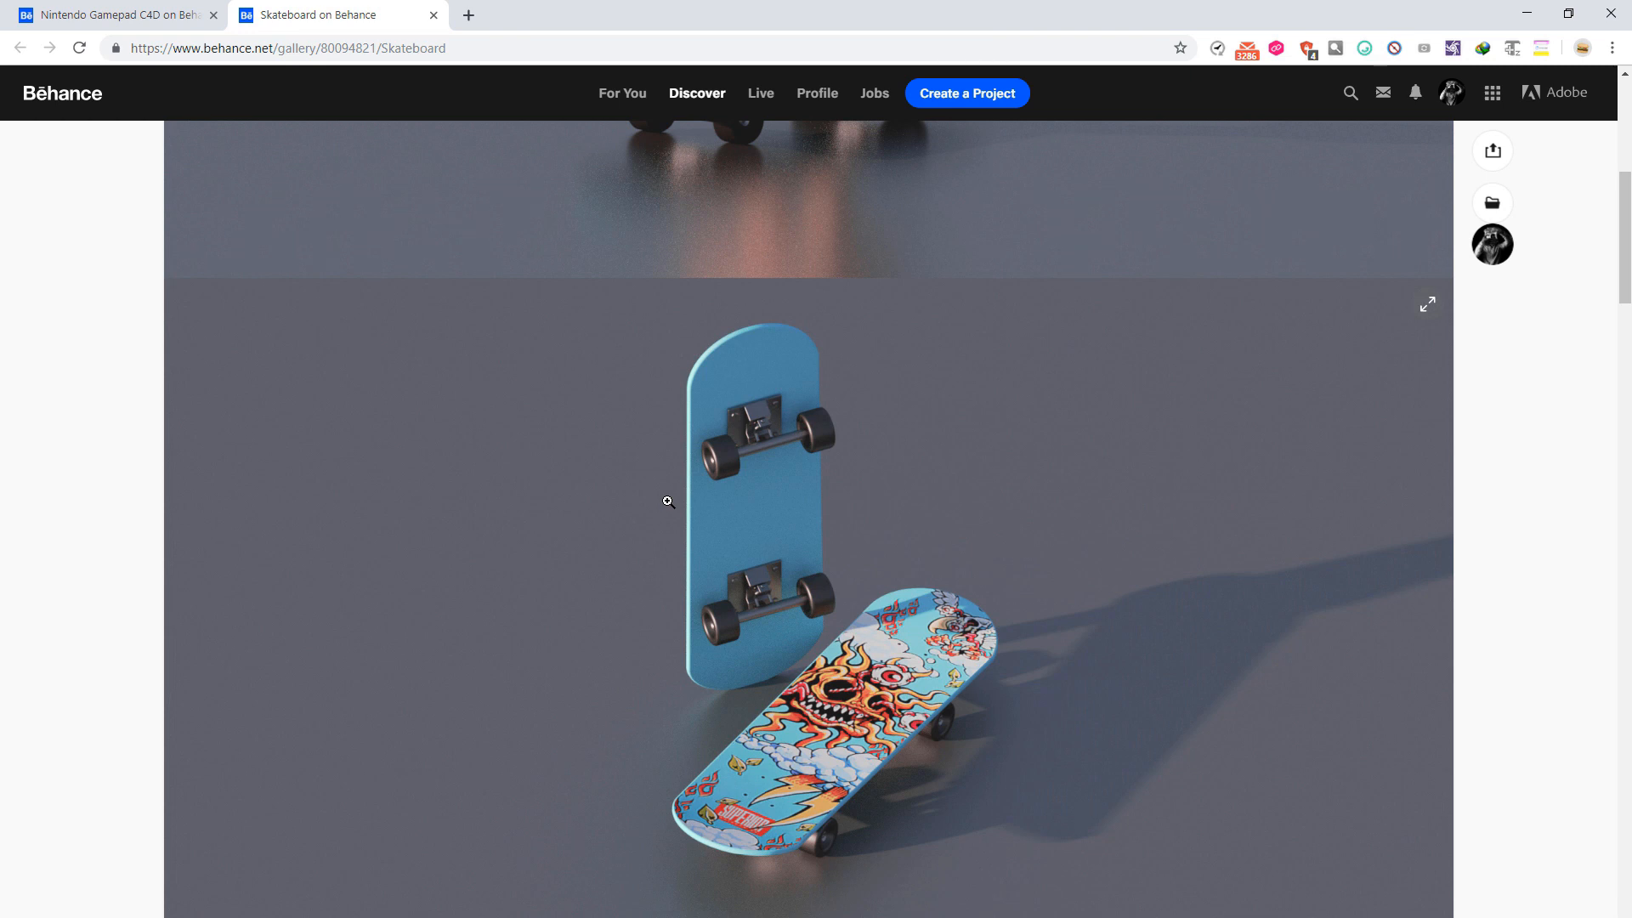
scroll(269, 481, "down", 20)
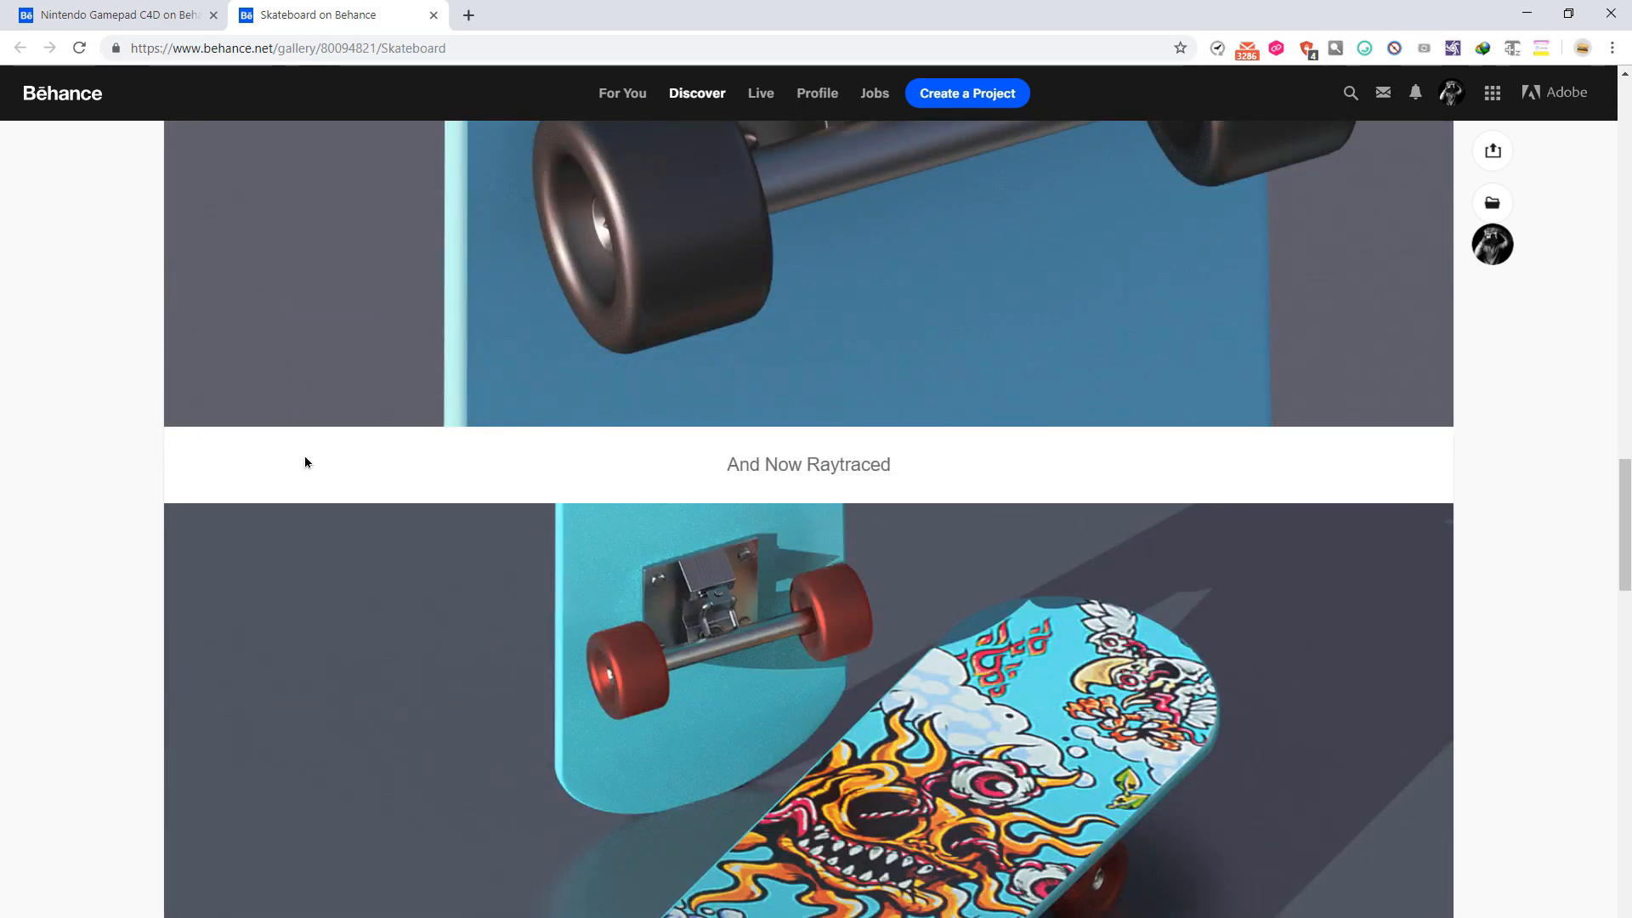
scroll(747, 539, "up", 15)
scroll(747, 539, "up", 5)
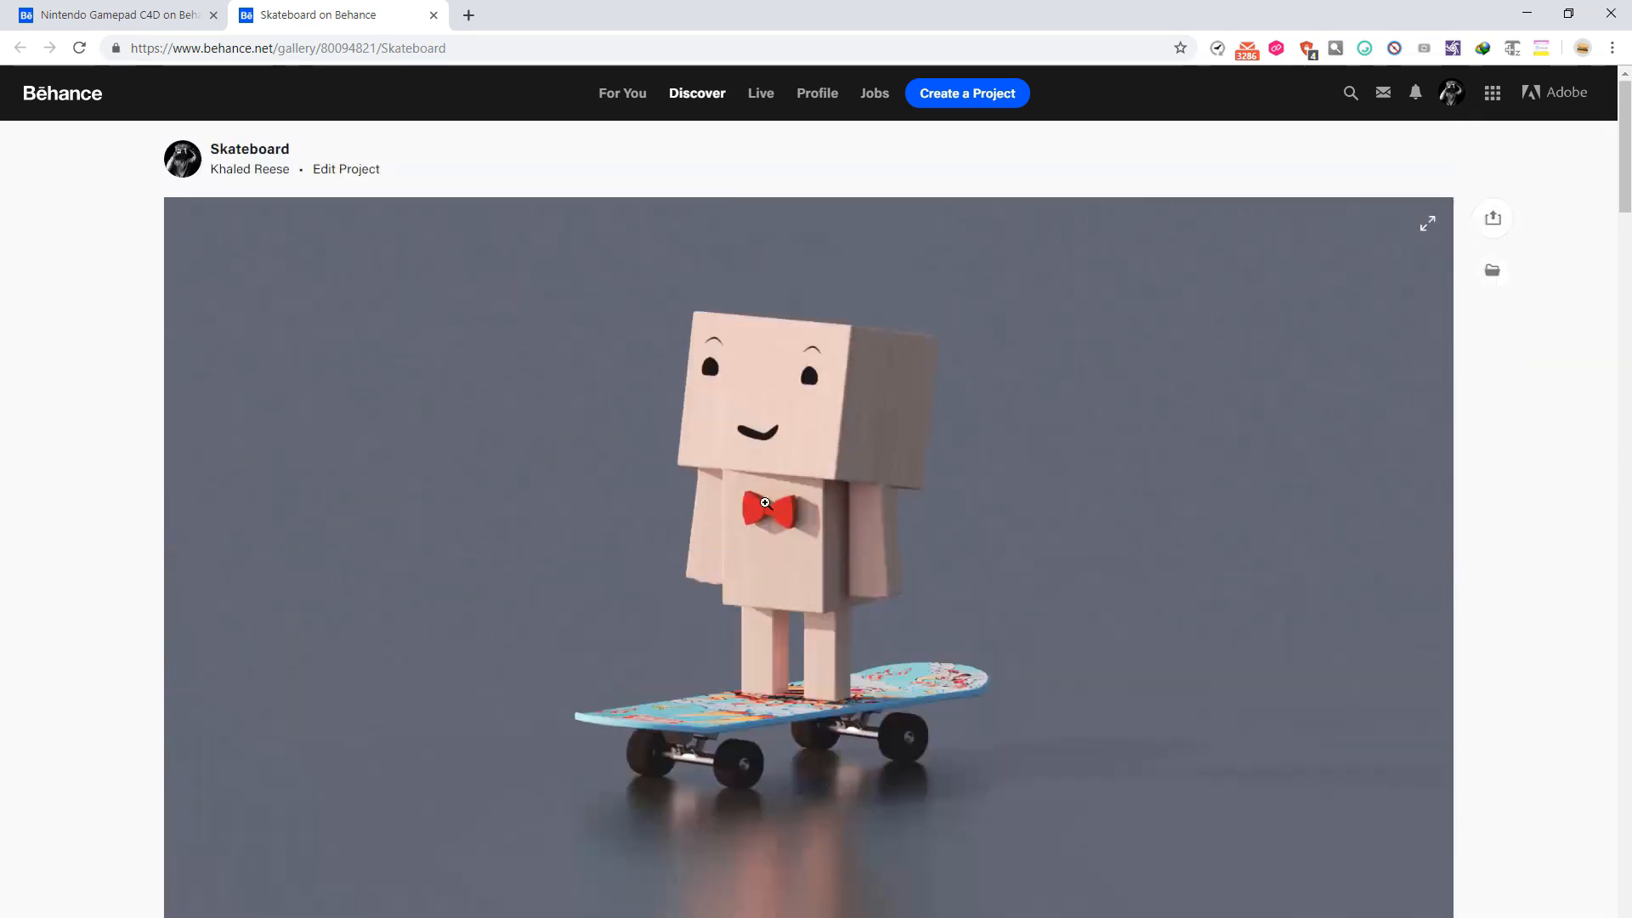
left_click(688, 525)
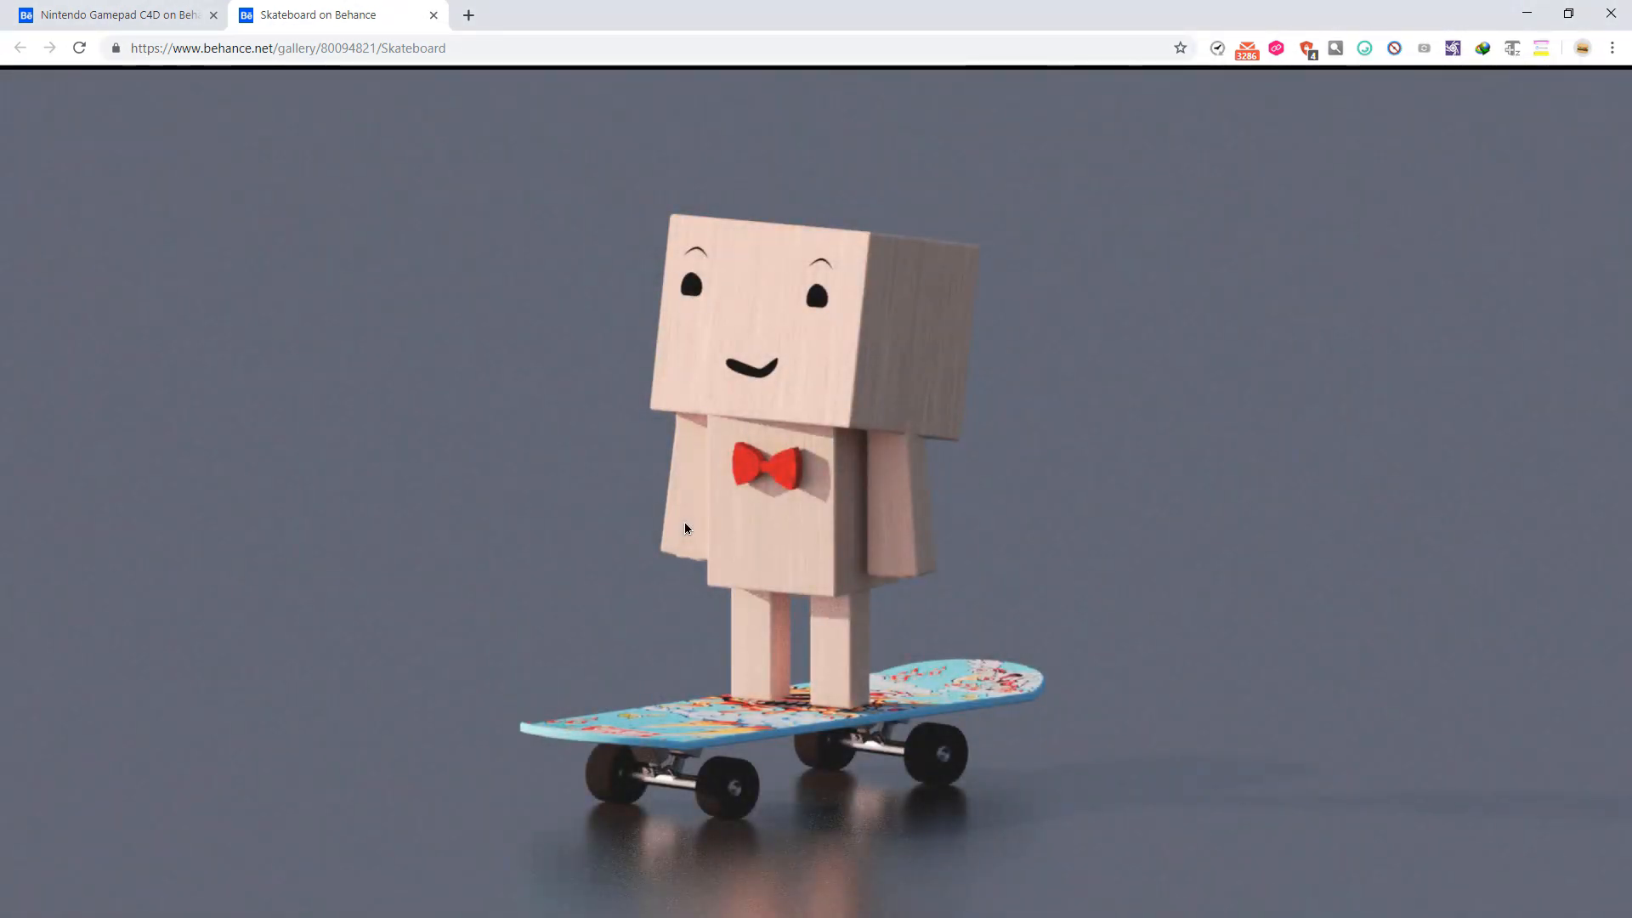
key("Right")
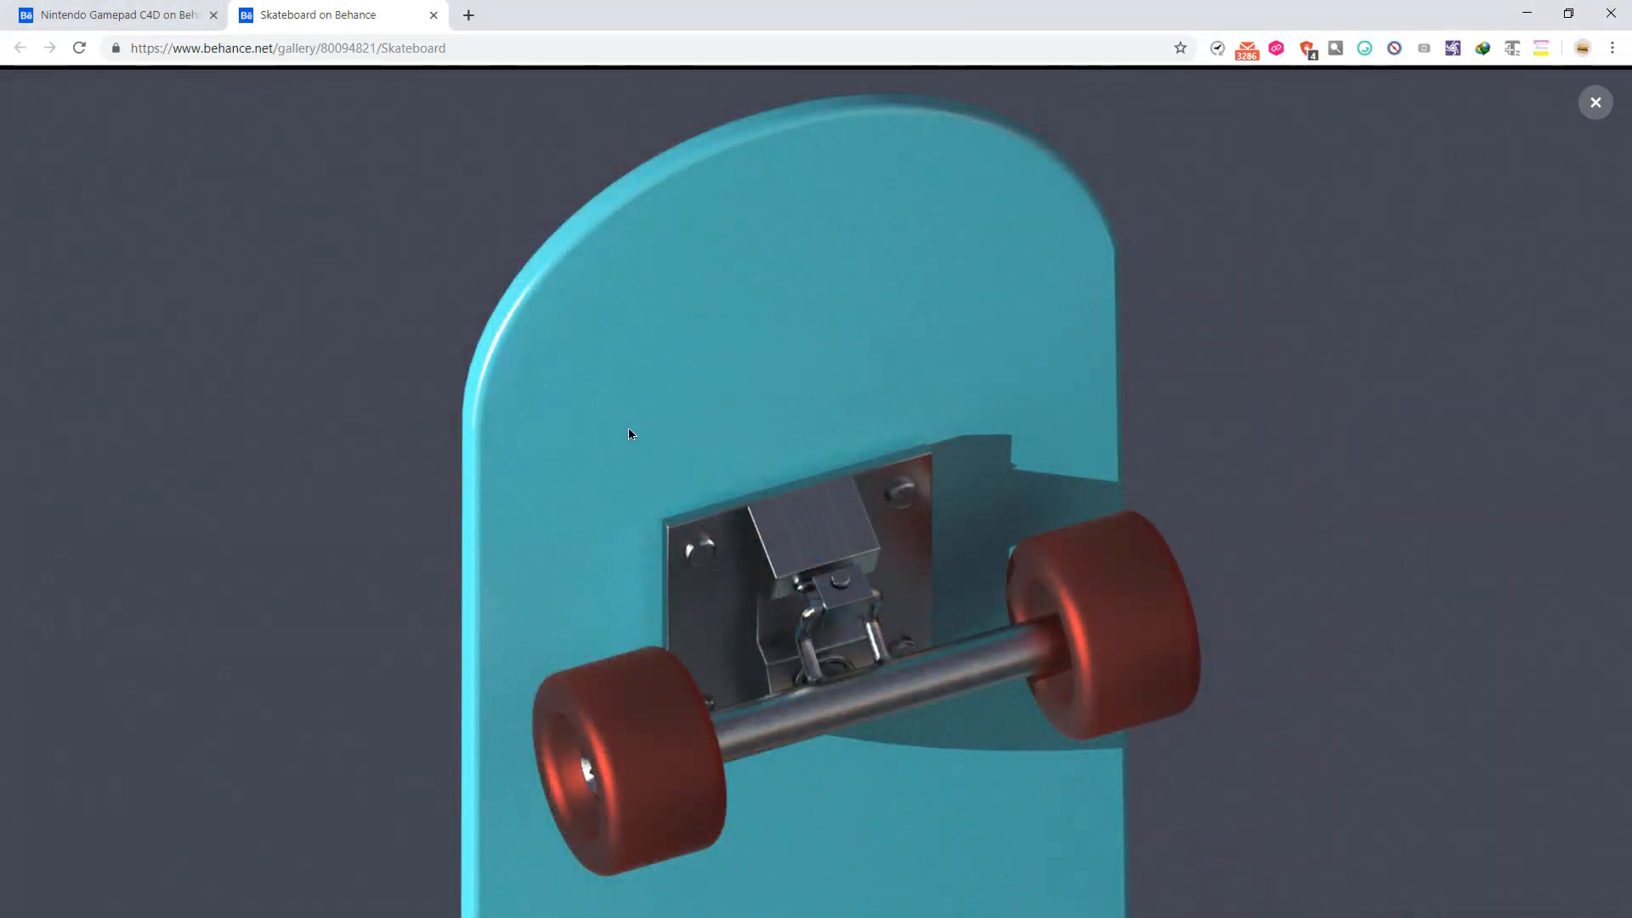
left_click(426, 491)
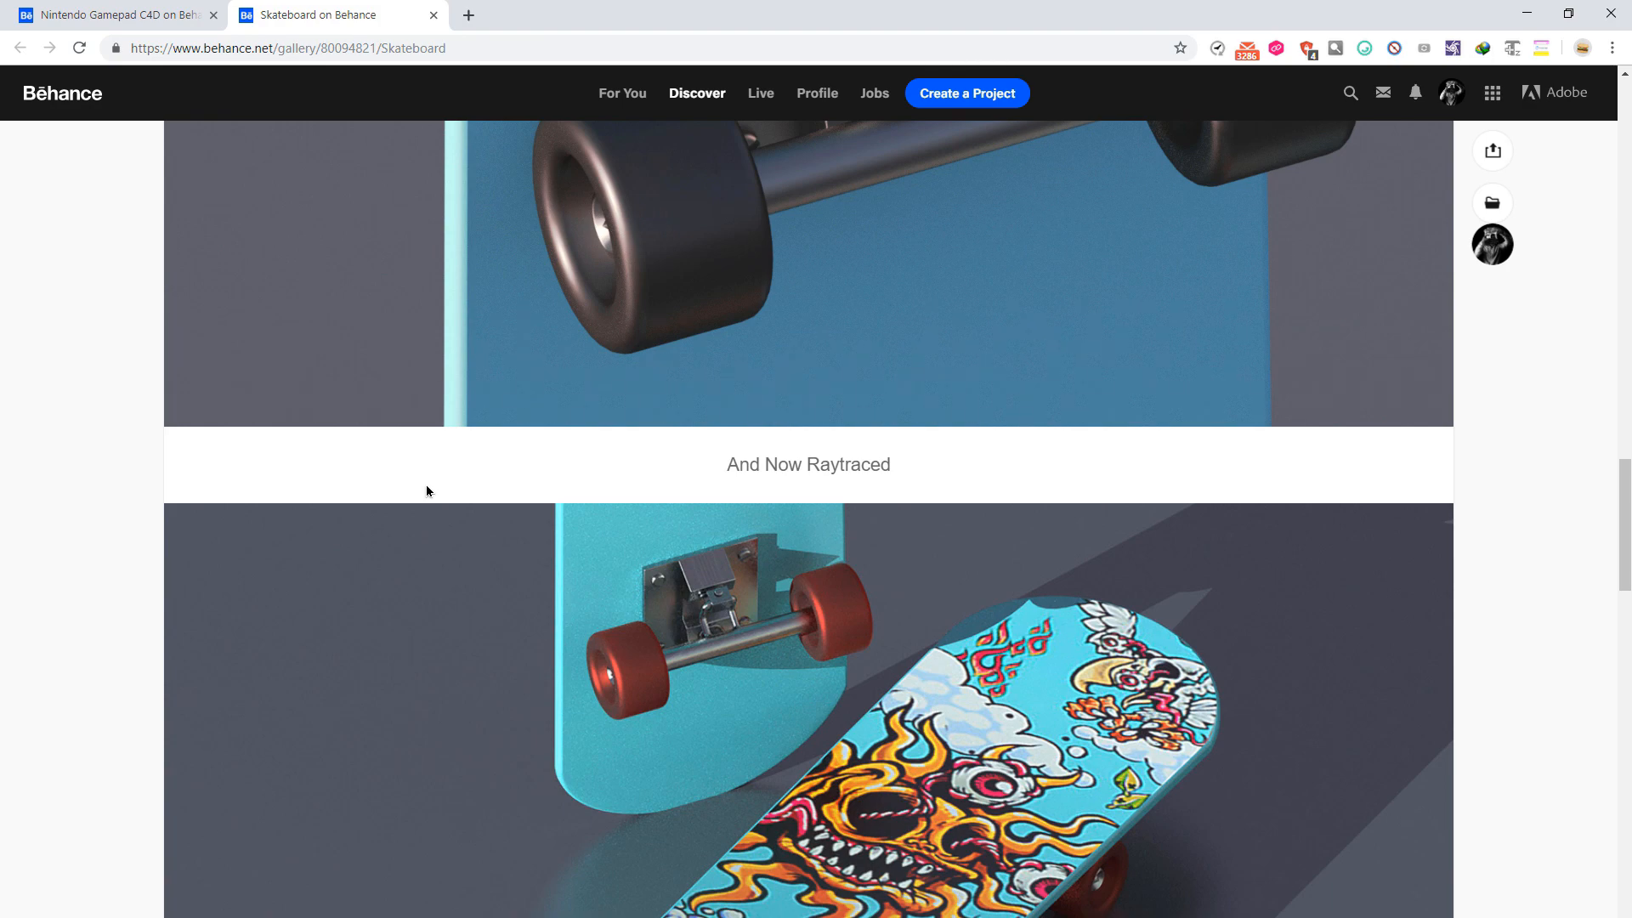
- Switch to the Nintendo Gamepad C4D project on Behance and examine its enlarged renders
key("ctrl+shift+Tab")
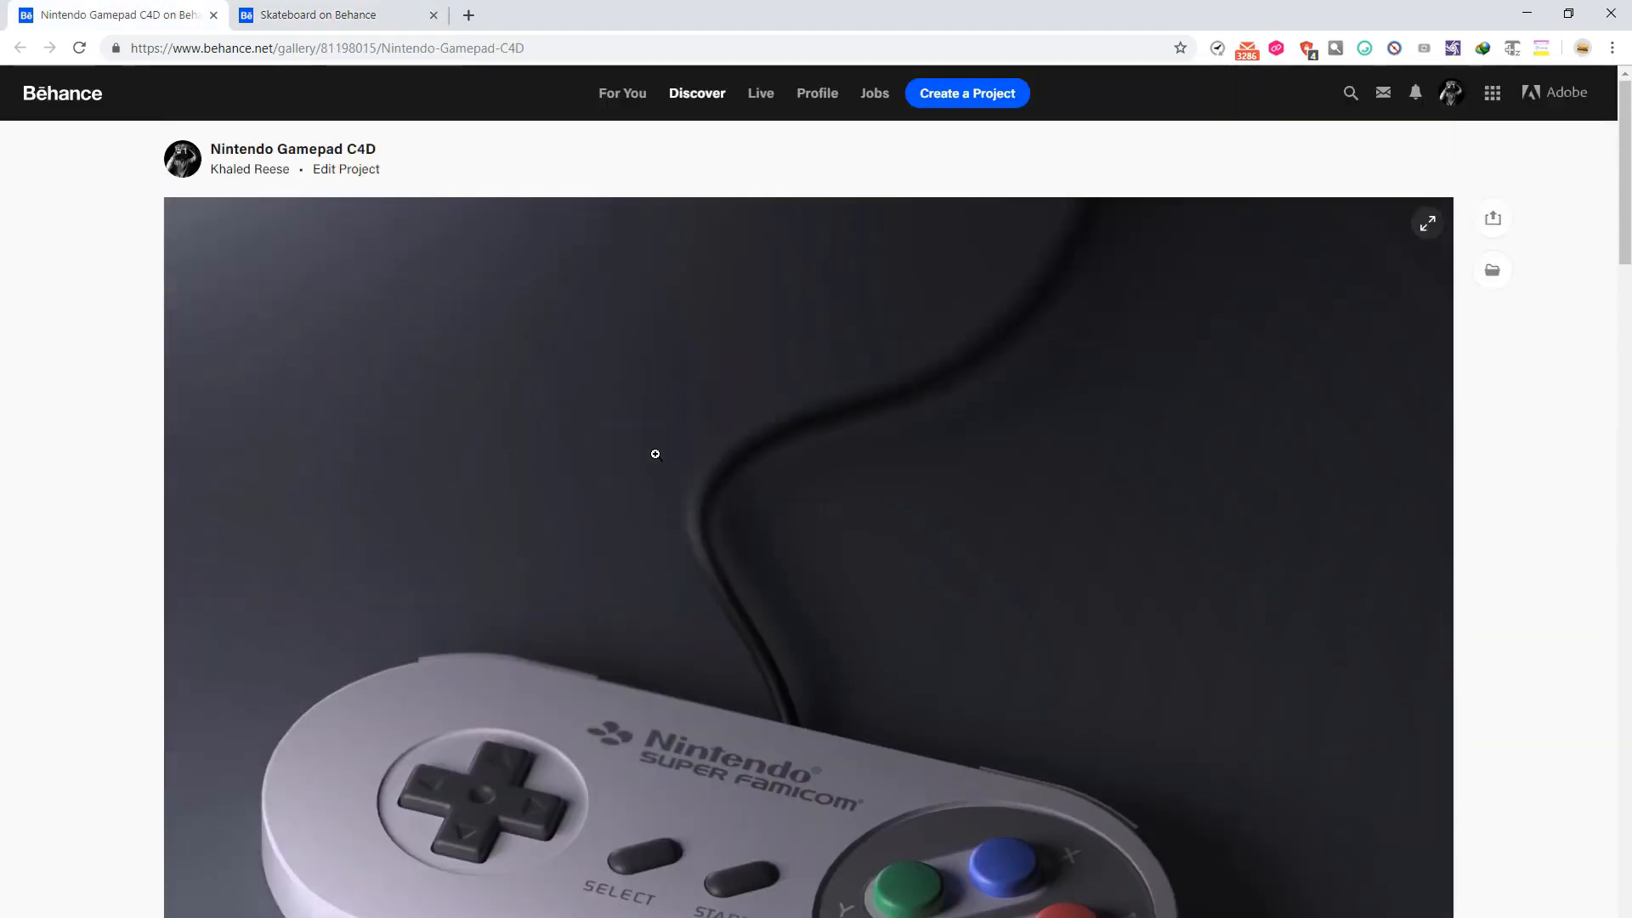
left_click(655, 454)
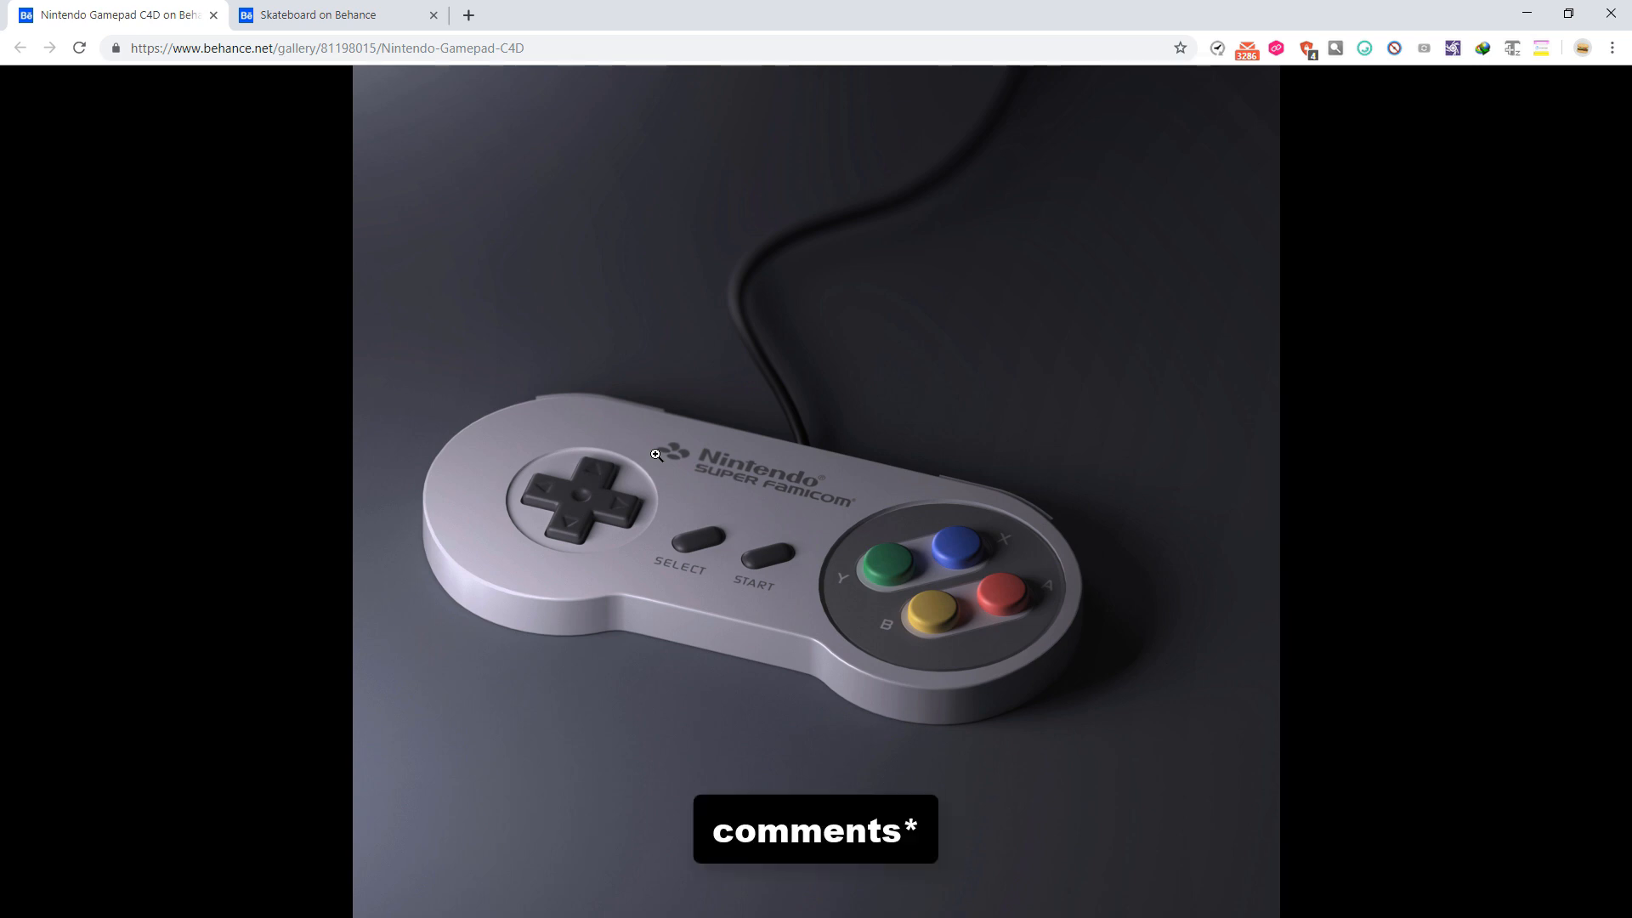
key("Right")
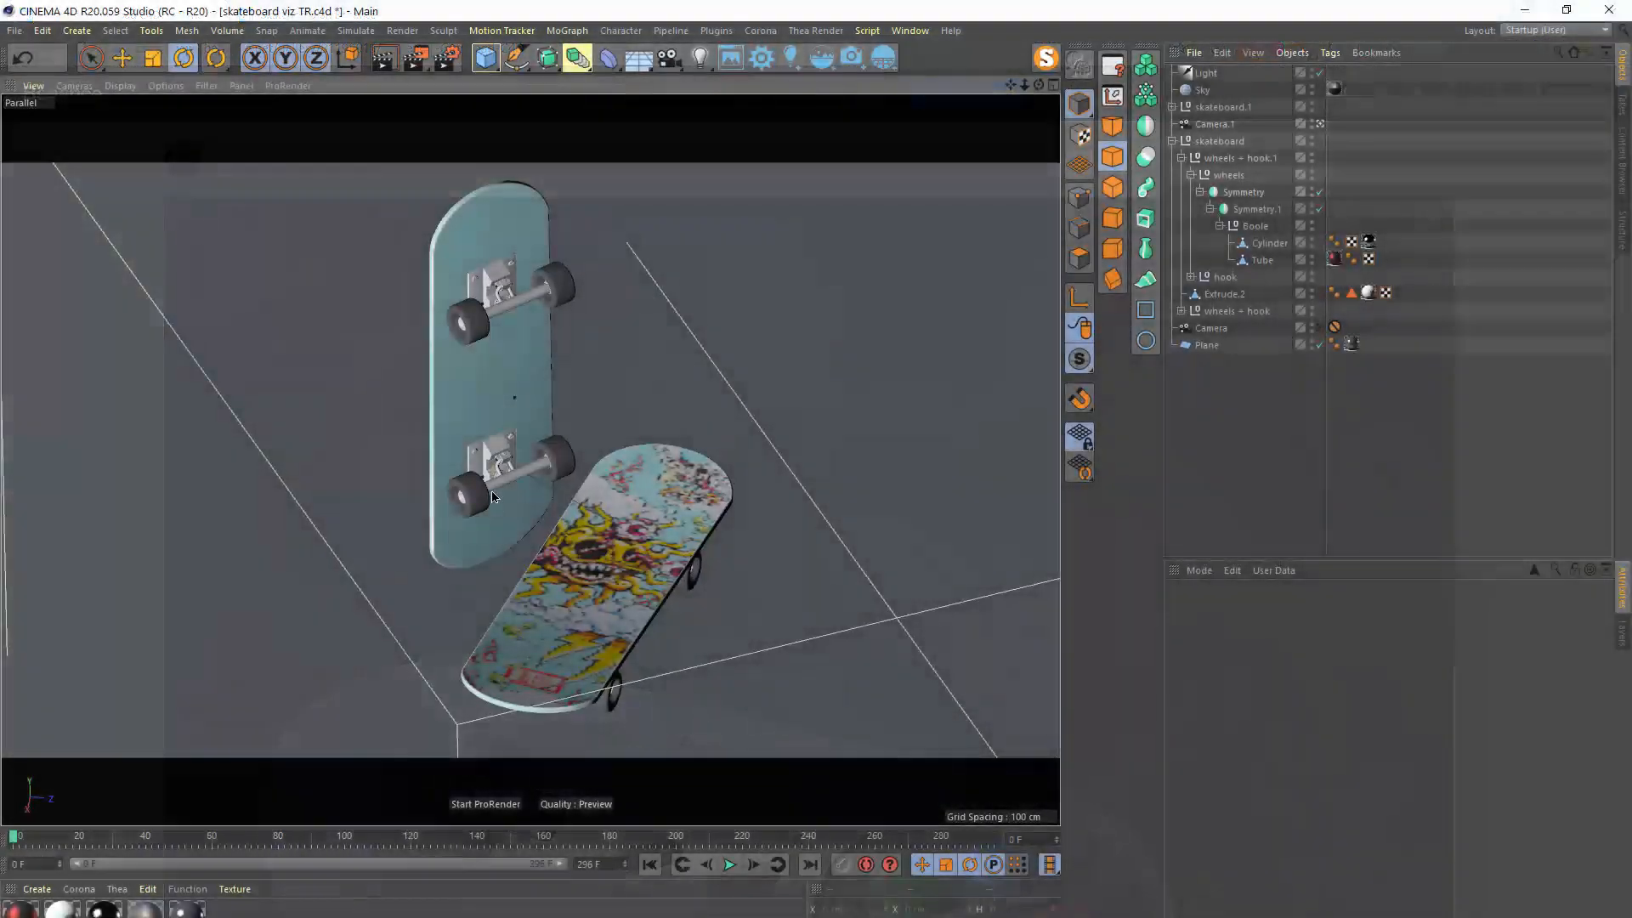
- Switch to Cinema 4D and examine the wheel truck on the upright skateboard up close
scroll(658, 379, "up", 10)
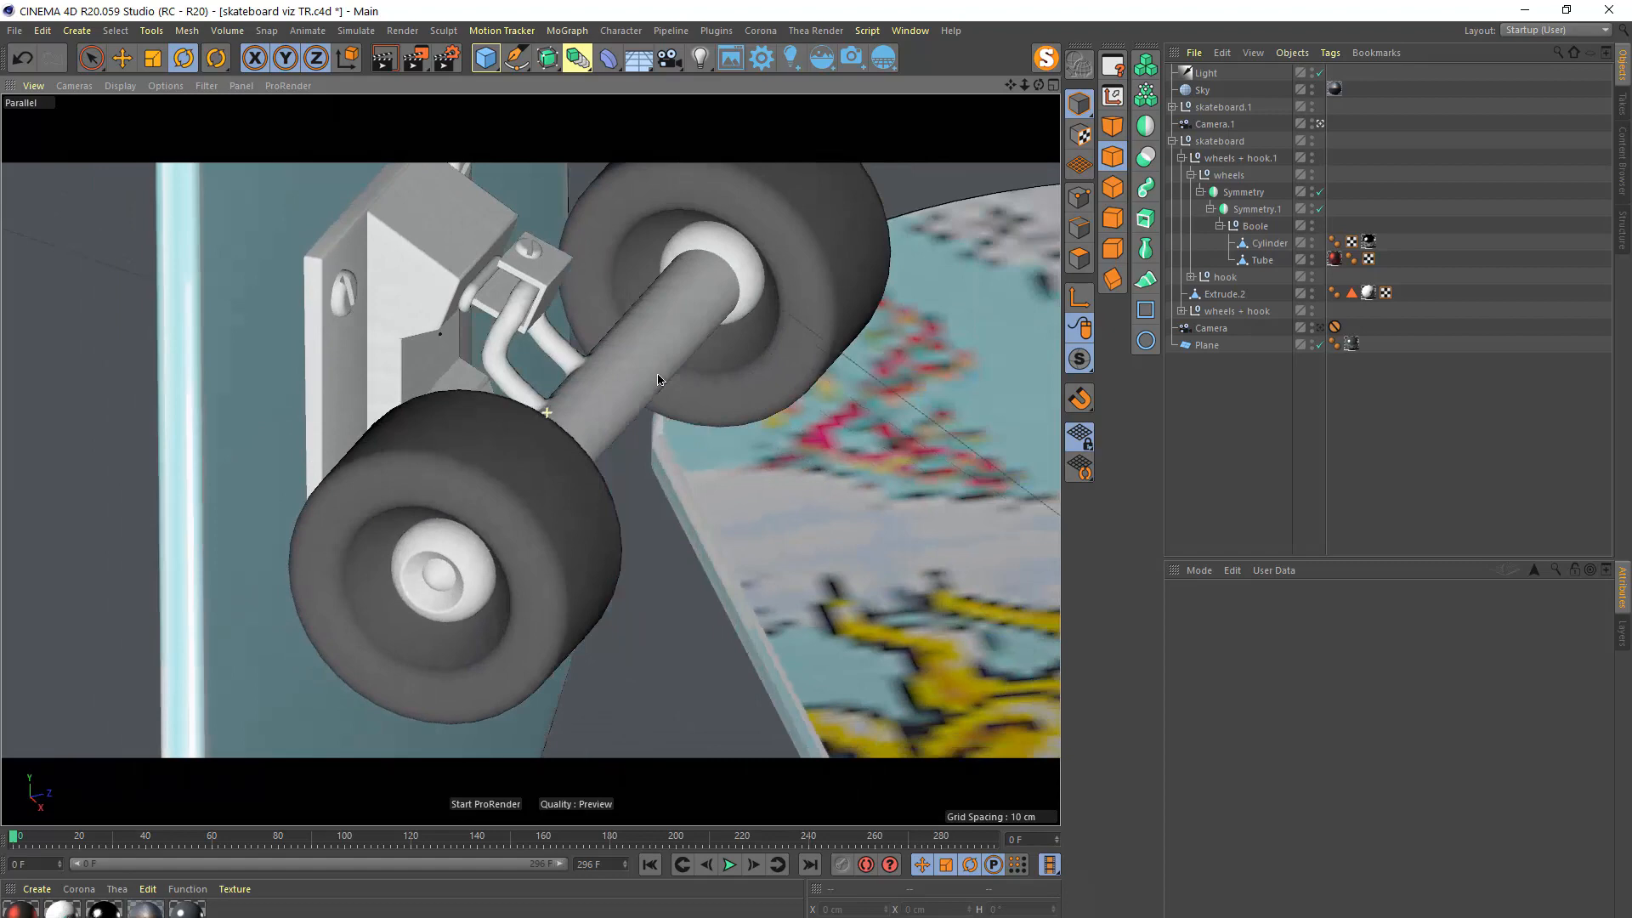
left_click_drag(657, 380, 508, 268, "alt")
left_click(528, 293)
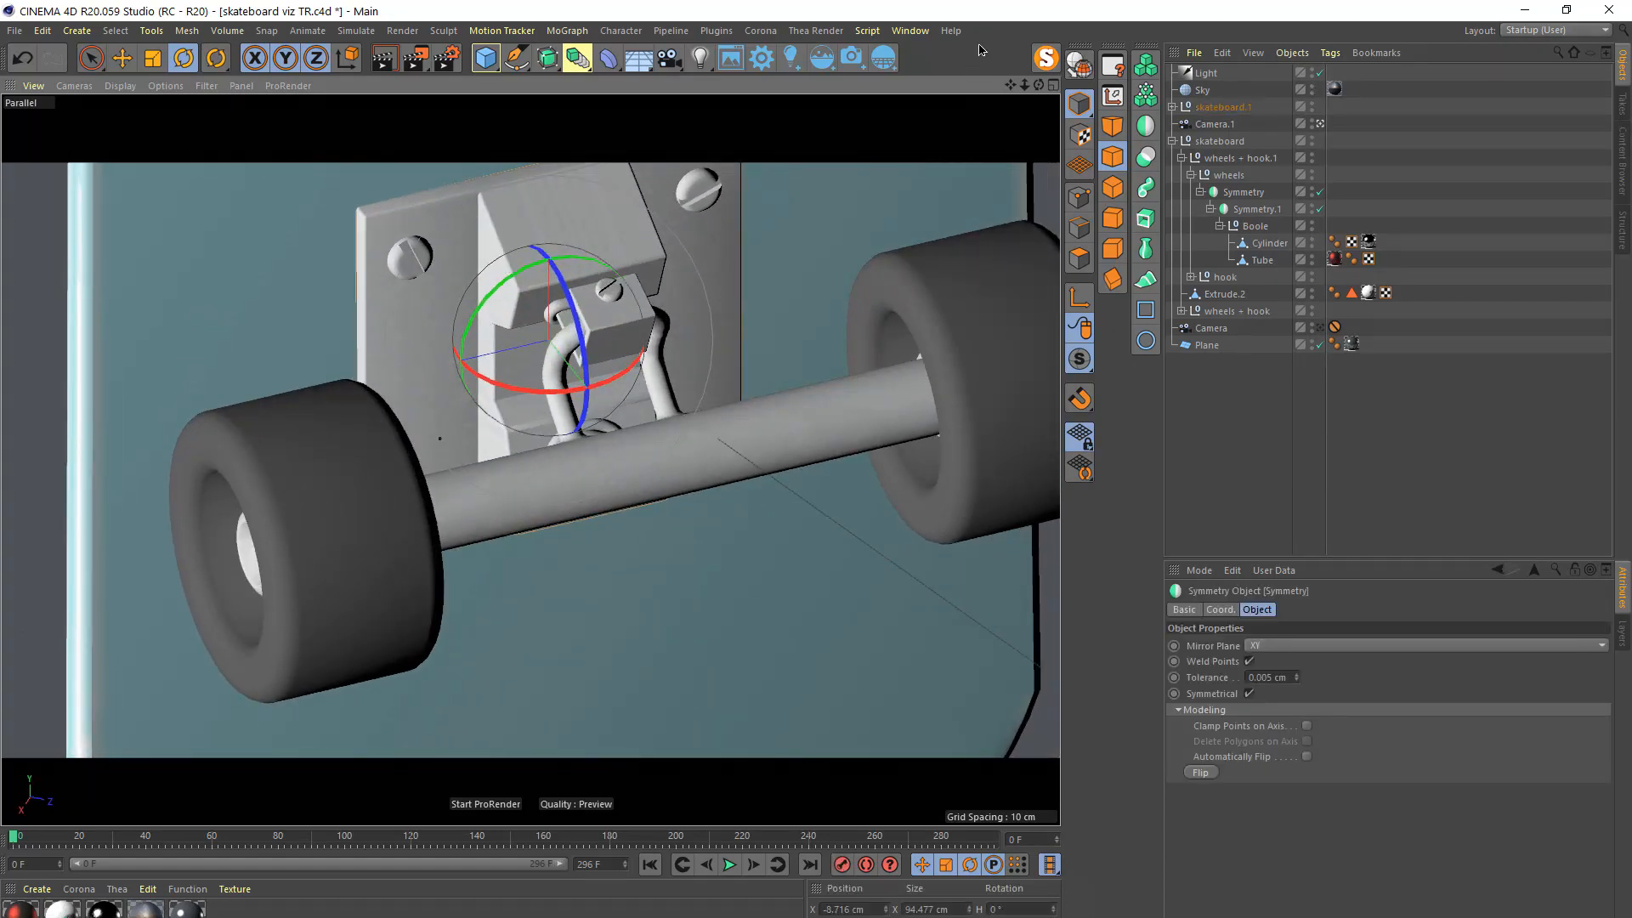
- Switch to the Untitled 3 document and examine the separate wheels and hook model up close and from a distance
left_click(909, 31)
left_click(978, 464)
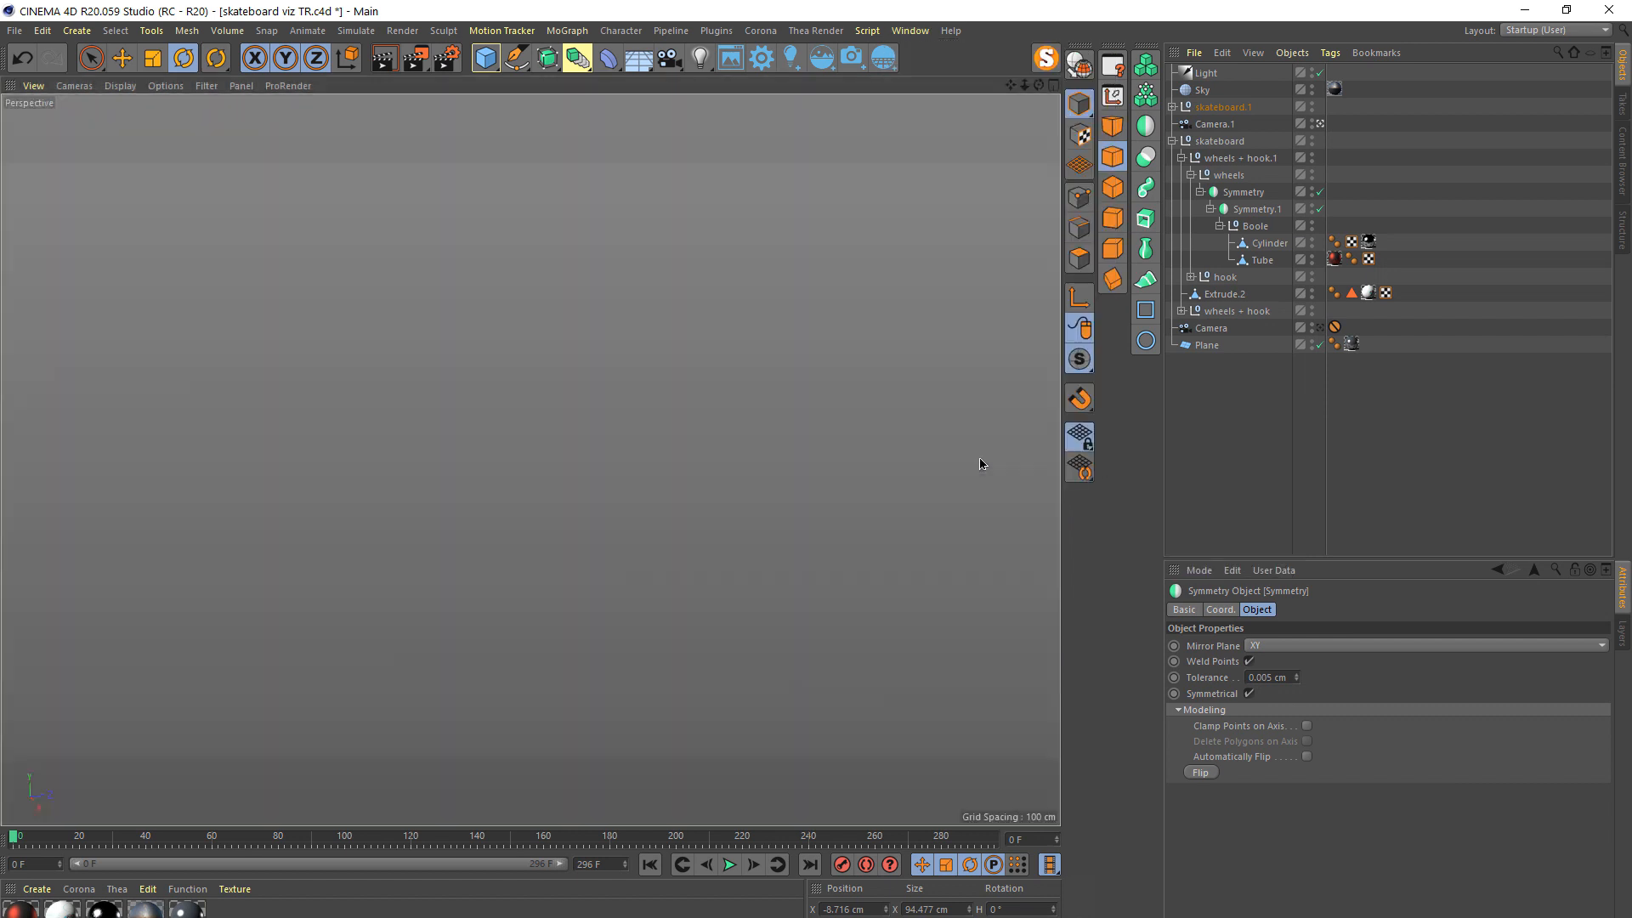
left_click_drag(686, 177, 642, 450, "alt")
scroll(643, 449, "up", 5)
scroll(643, 449, "down", 10)
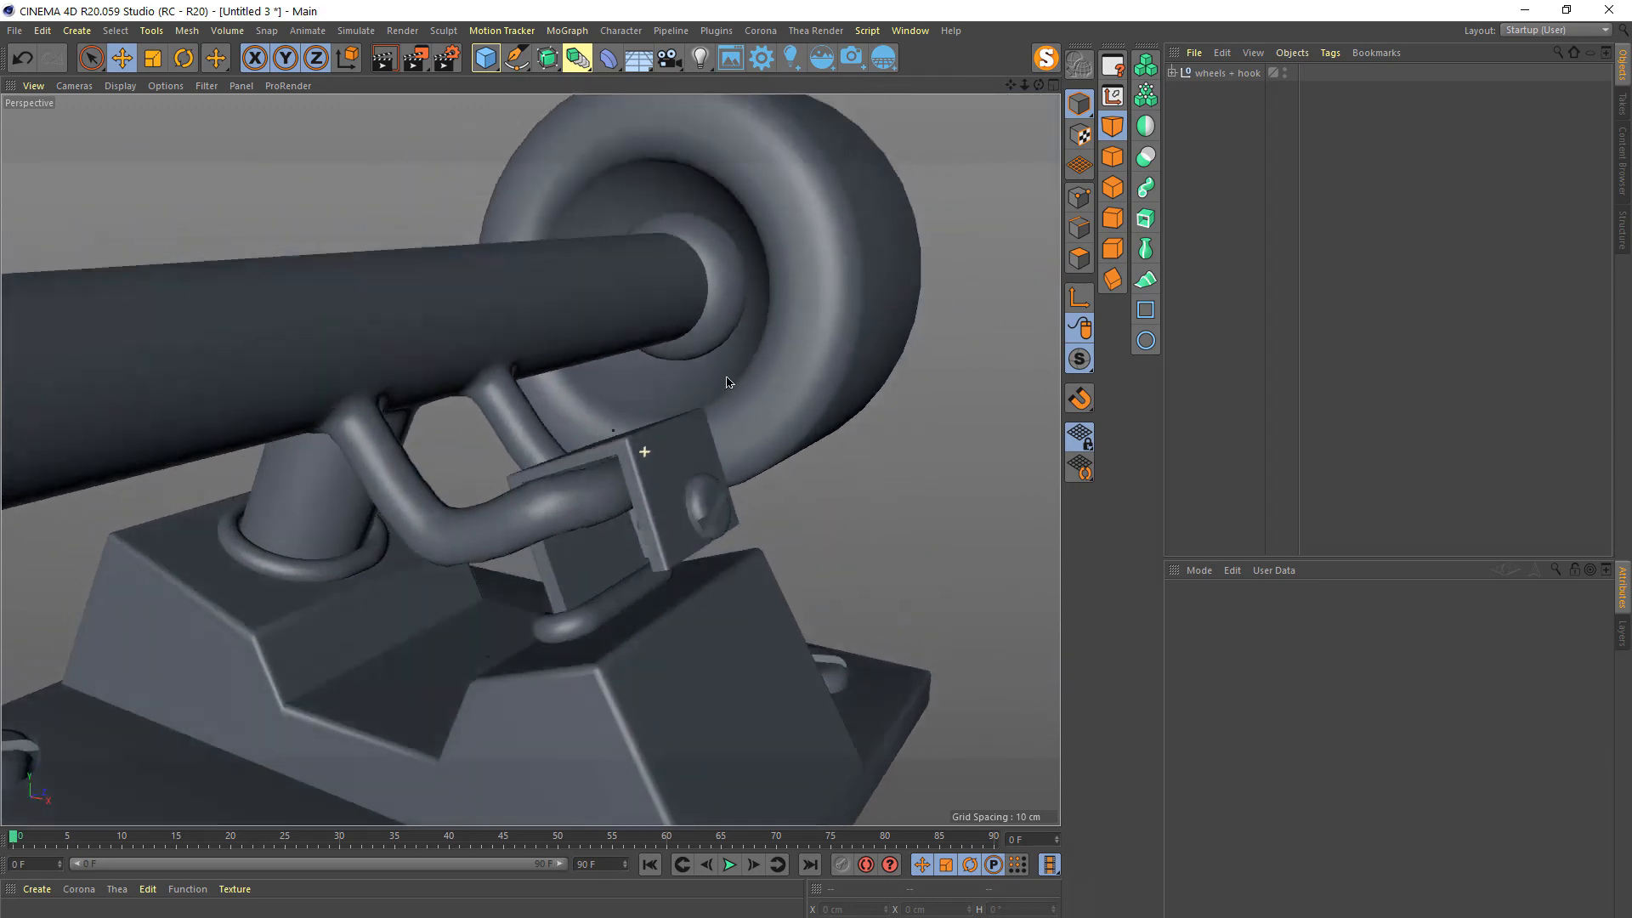
scroll(510, 697, "down", 4)
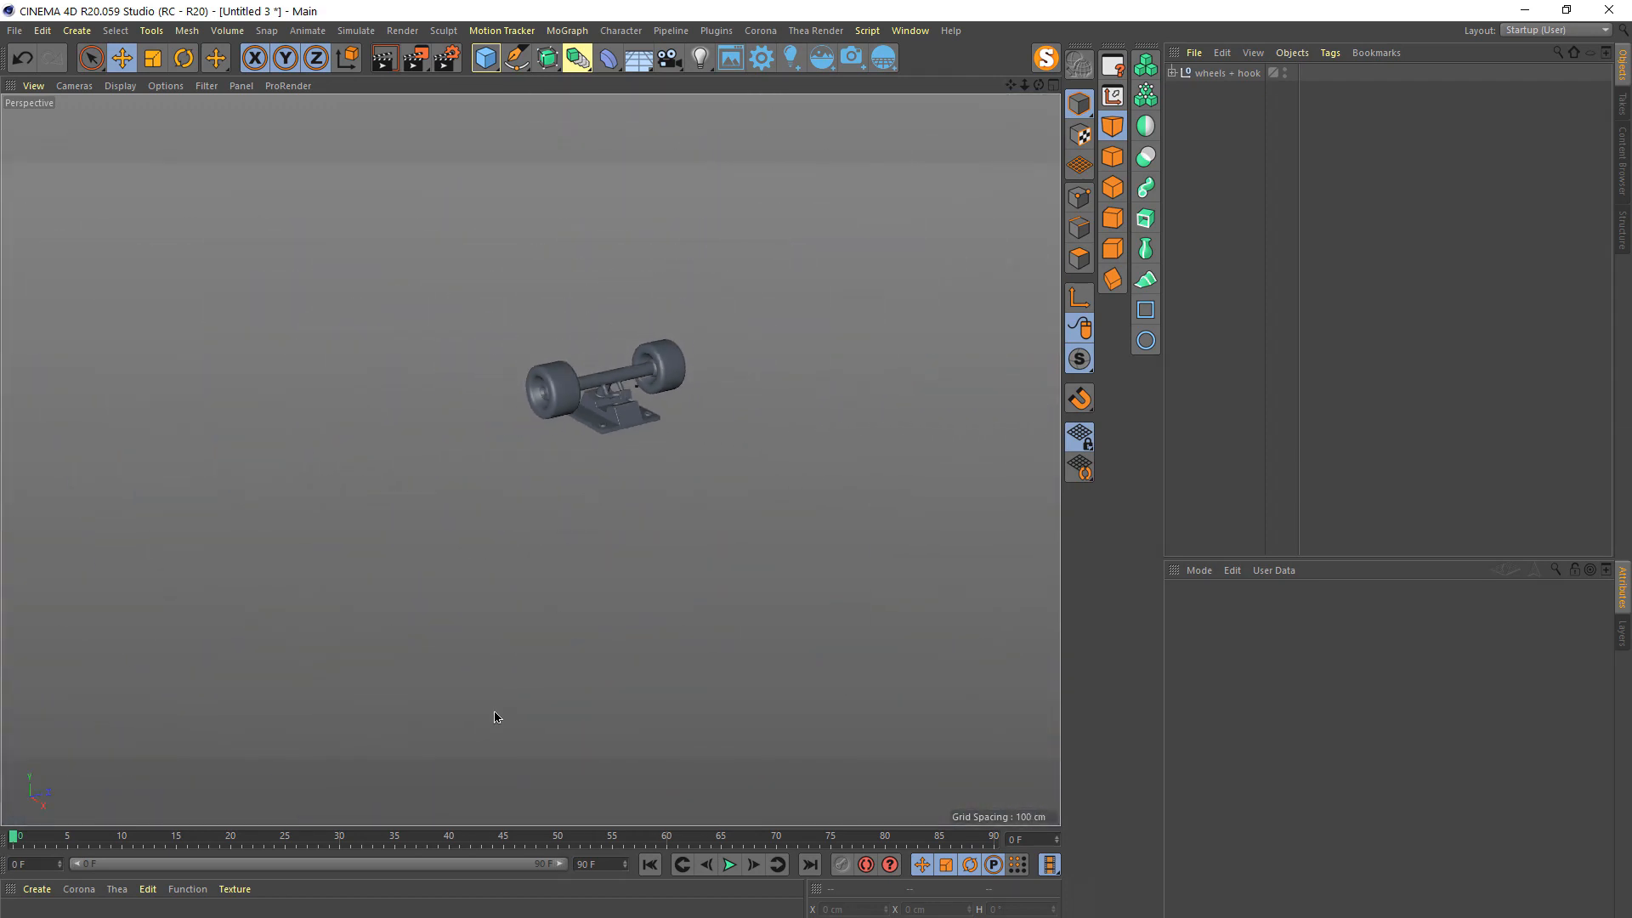
left_click_drag(618, 416, 693, 421, "alt")
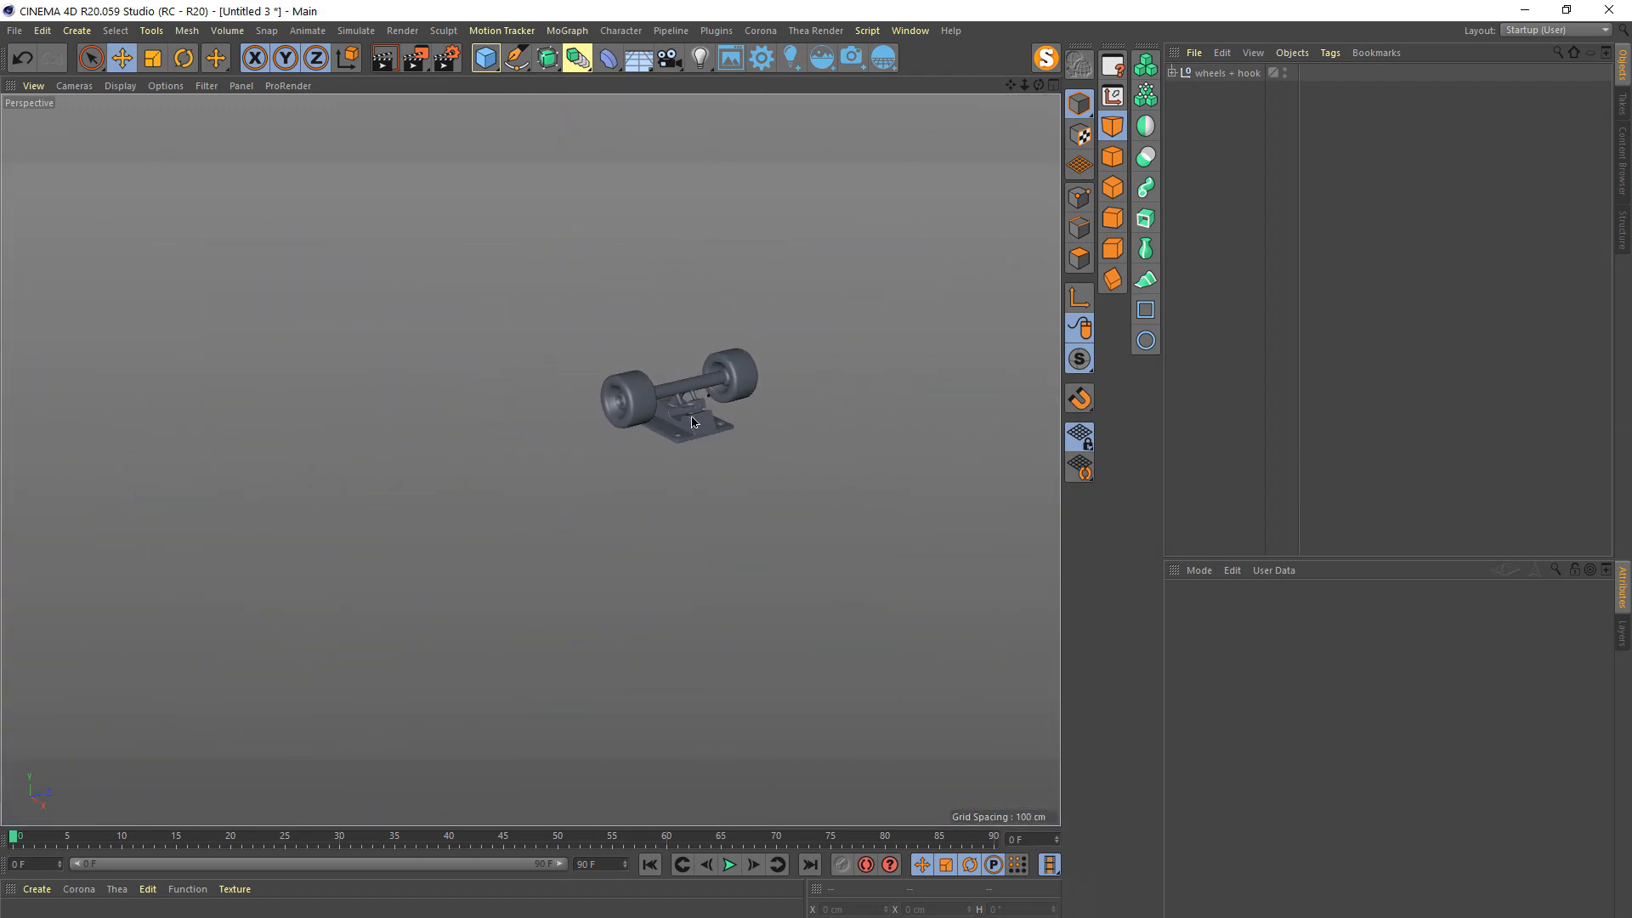
scroll(725, 318, "up", 3)
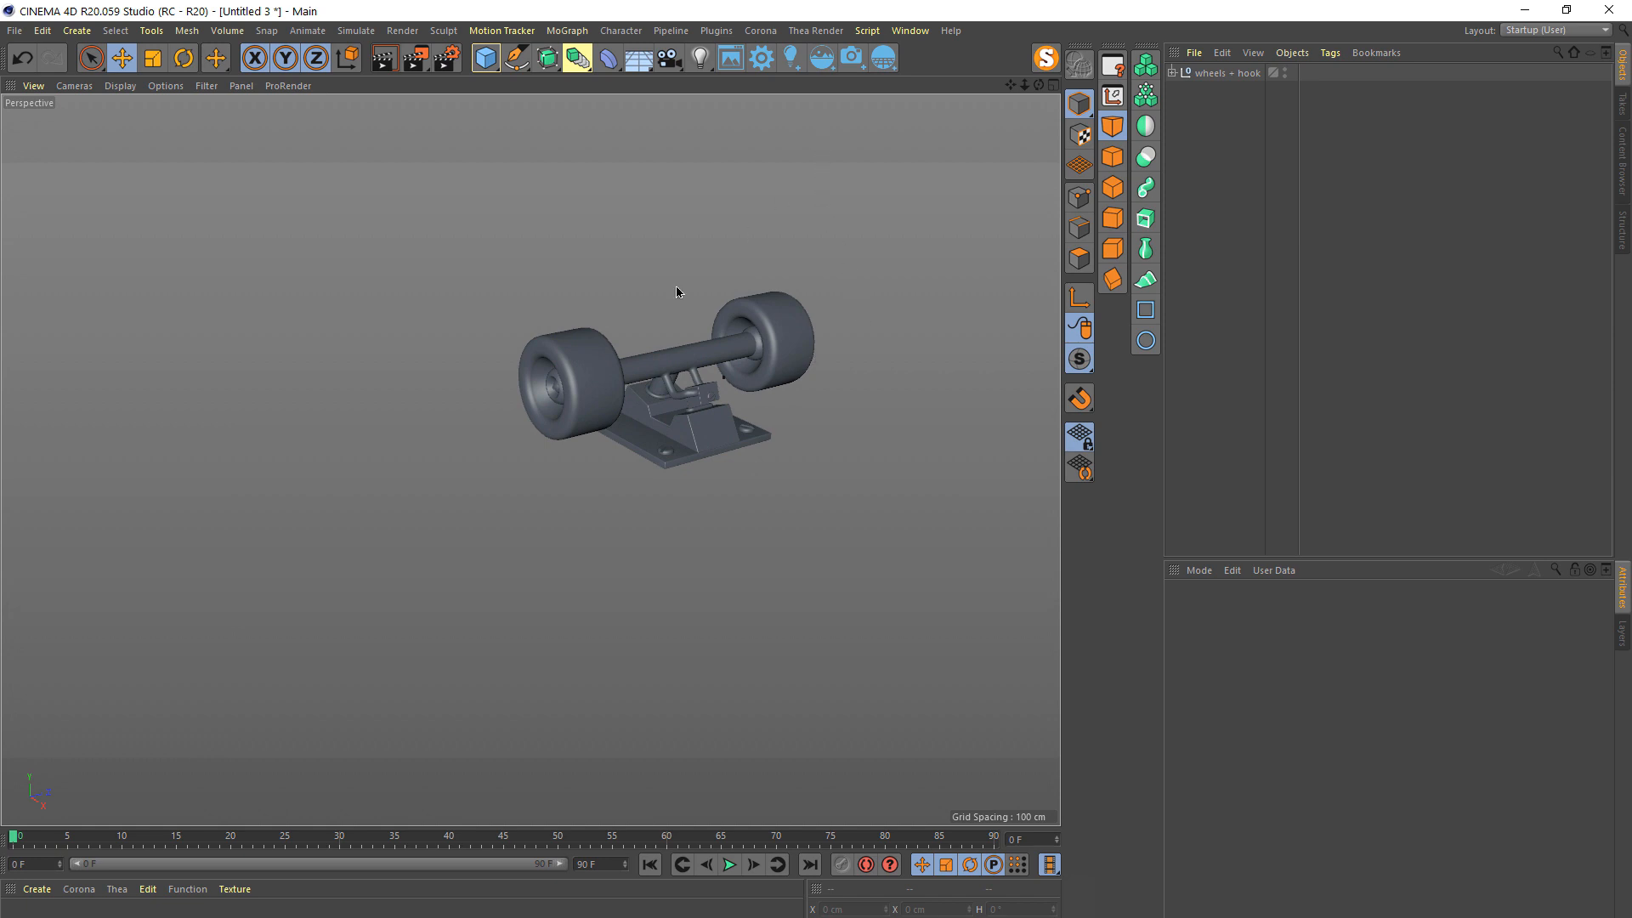
- Add a cube primitive to the scene beside the reference wheel truck
left_click_drag(633, 403, 592, 461, "alt")
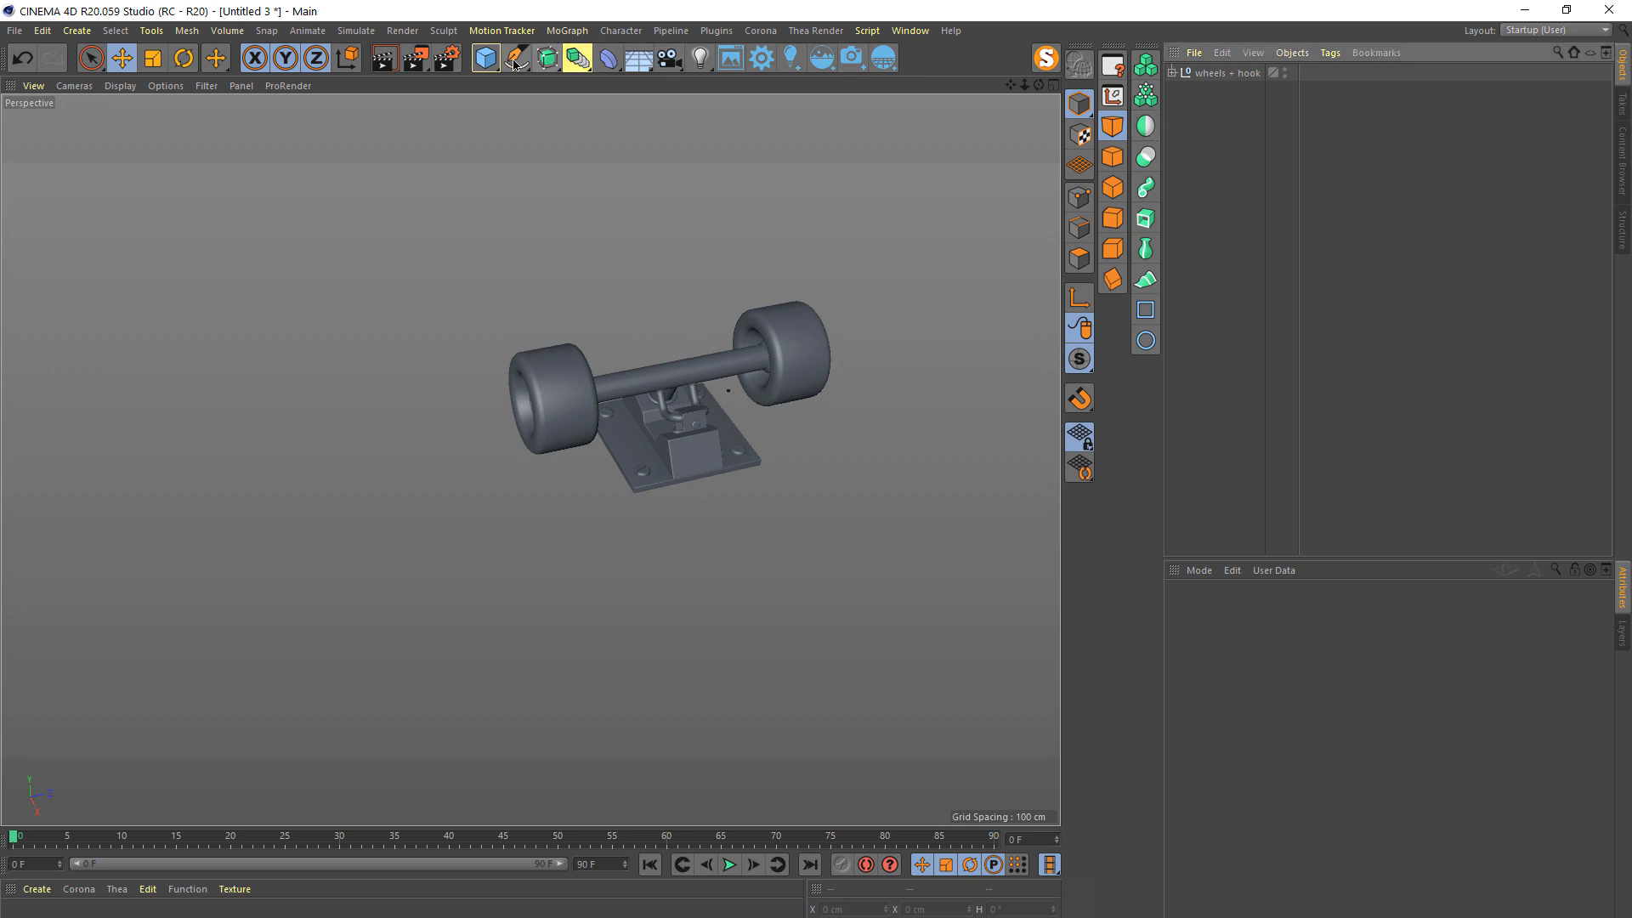
left_click_drag(488, 59, 541, 85)
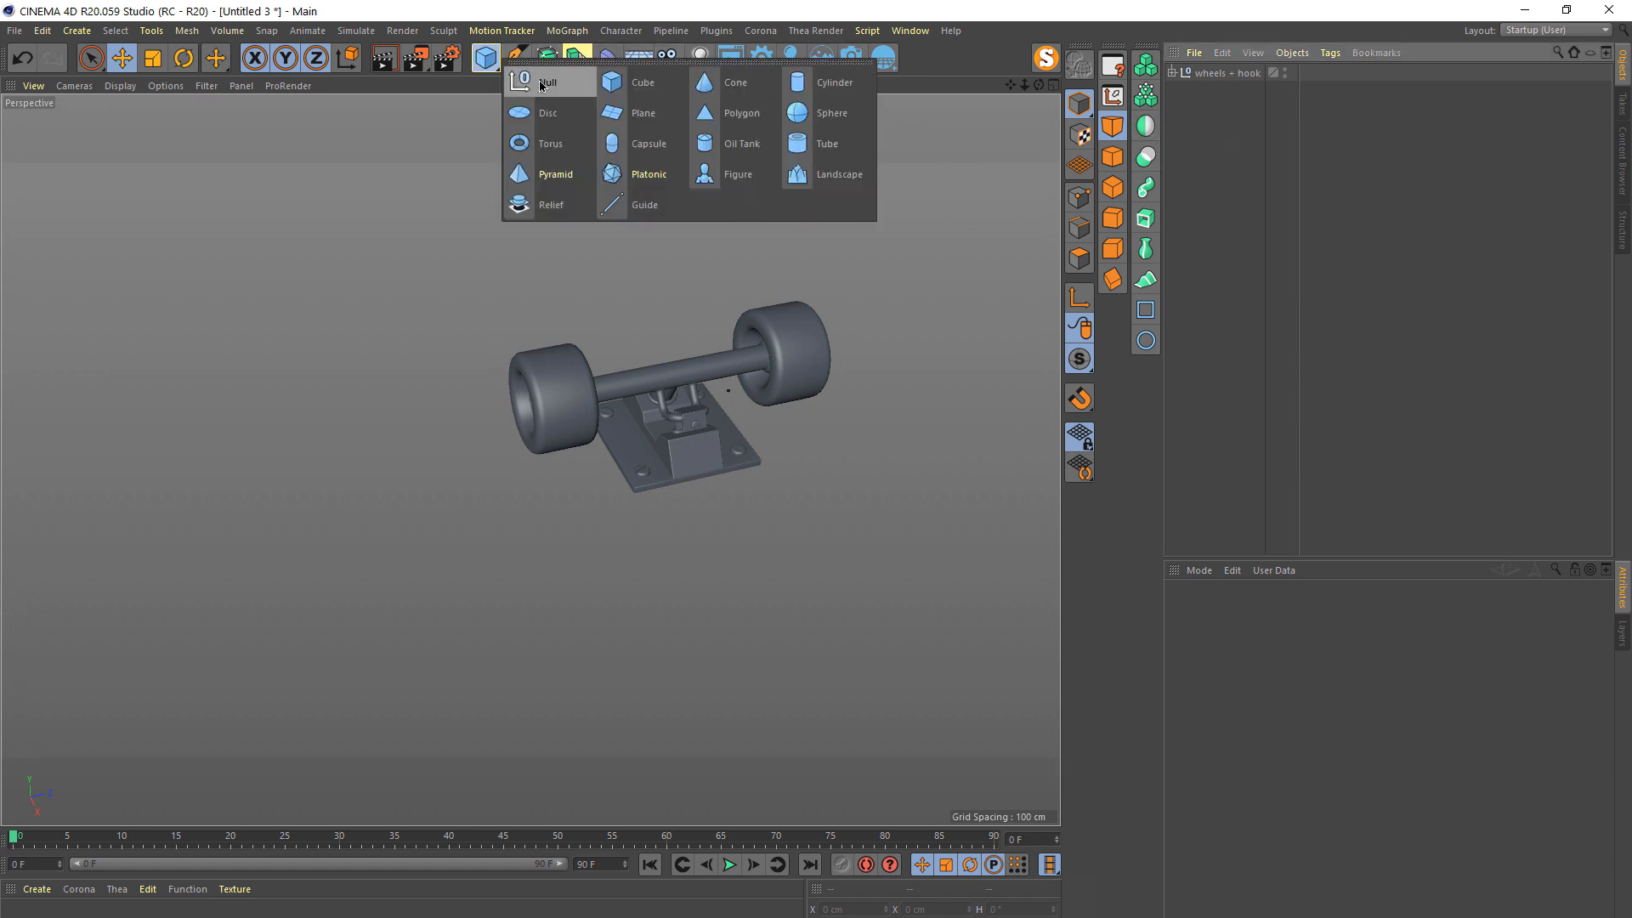
left_click(631, 85)
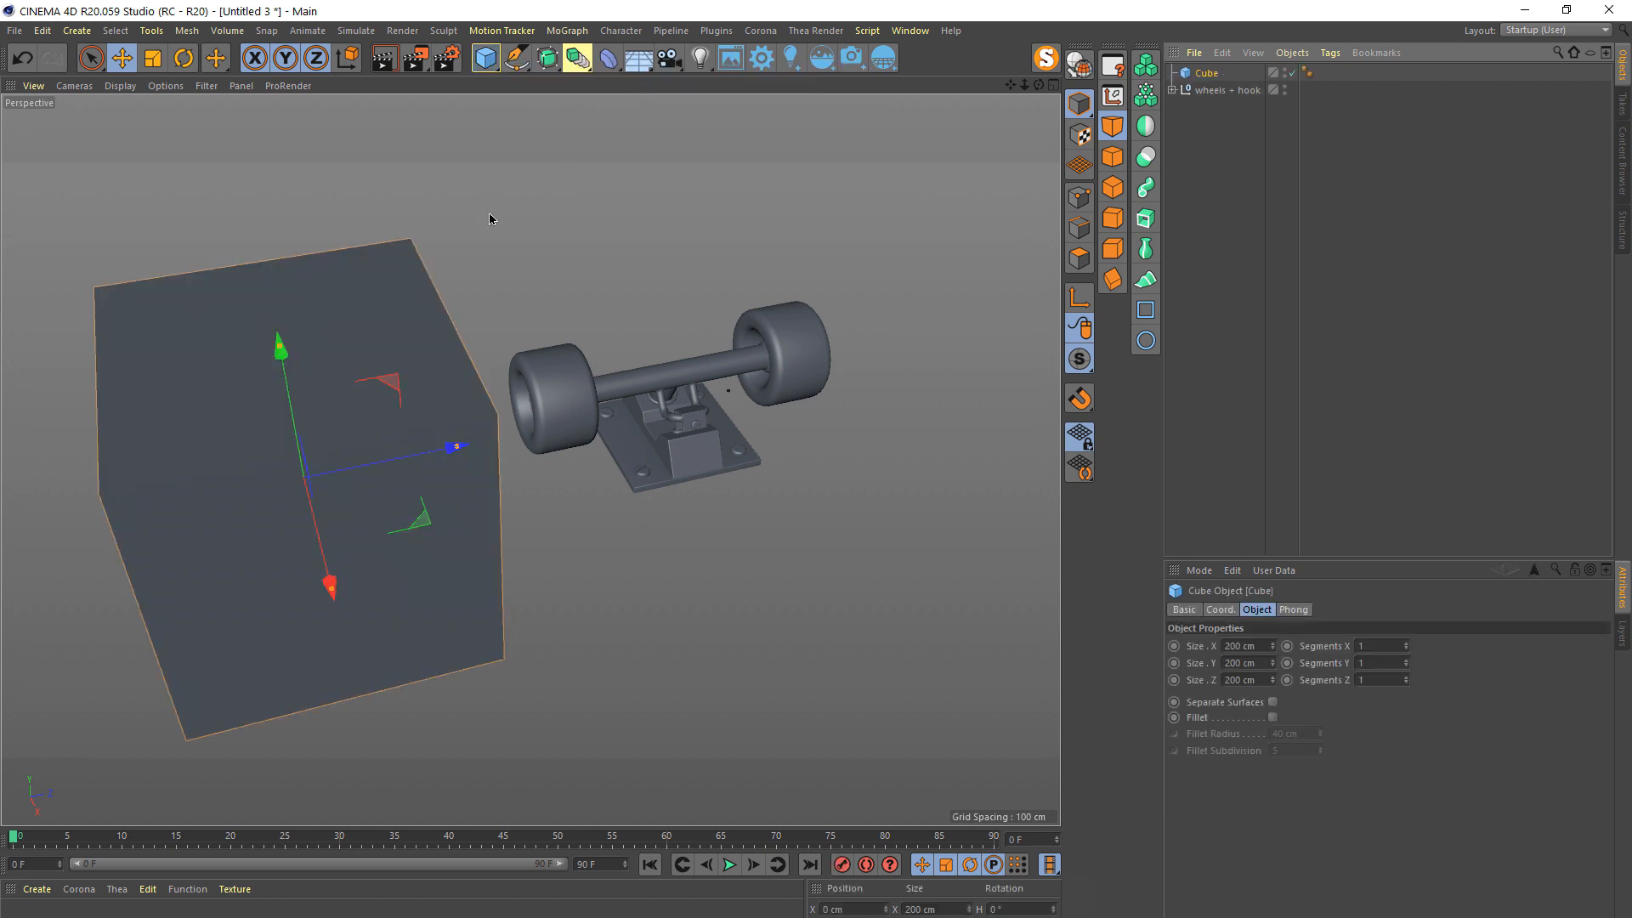
left_click(495, 56)
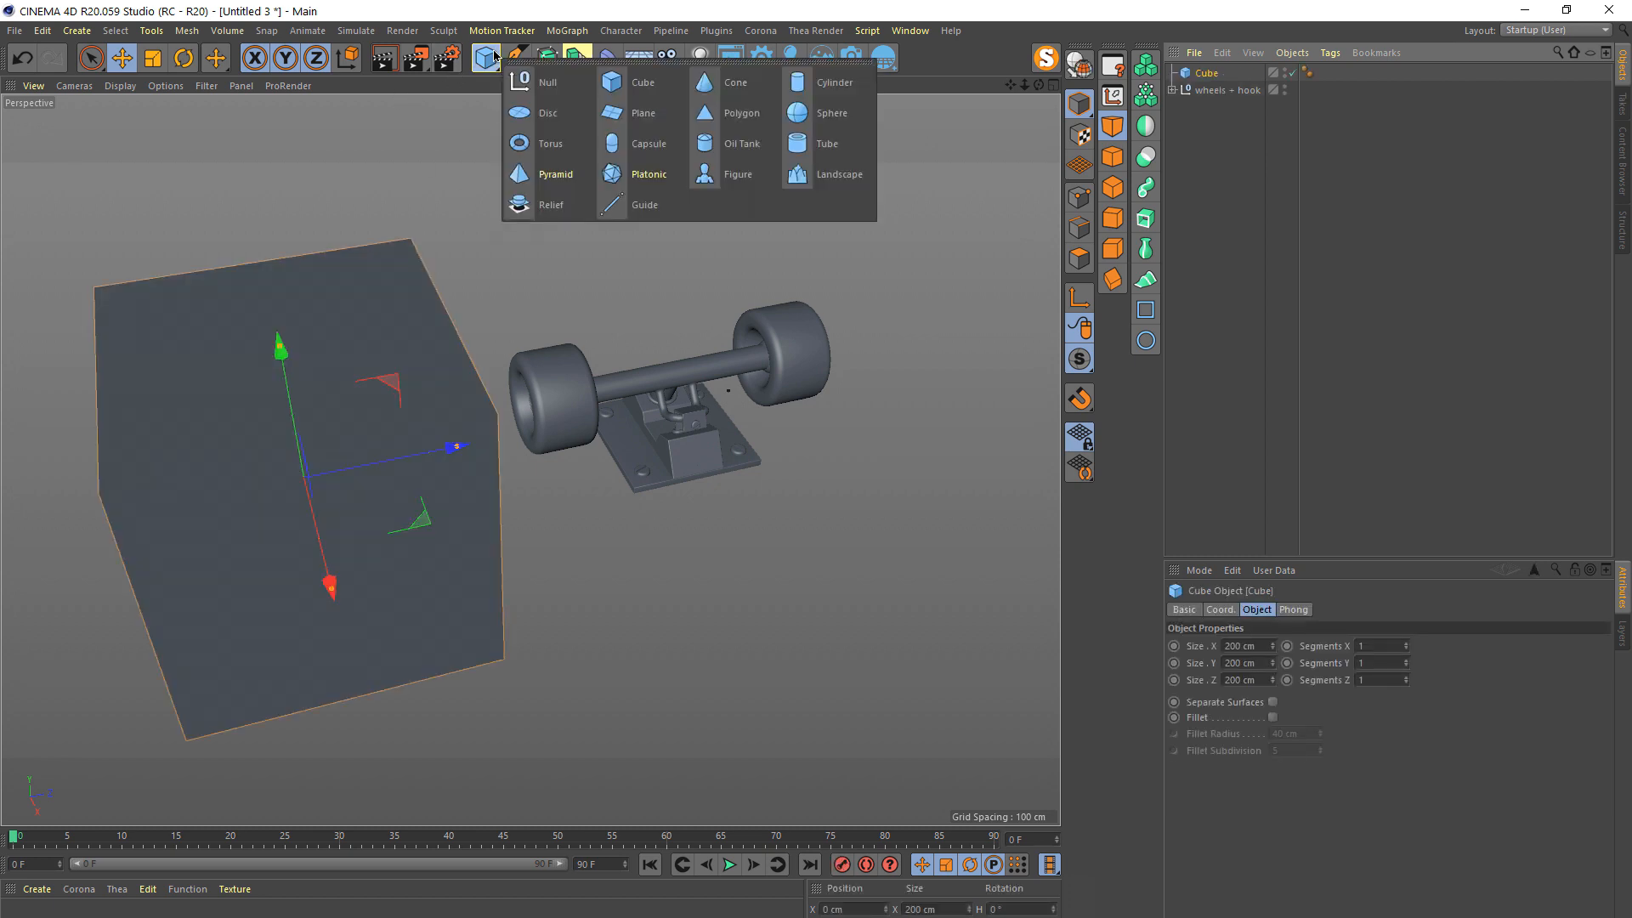
left_click(522, 4)
left_click(495, 56)
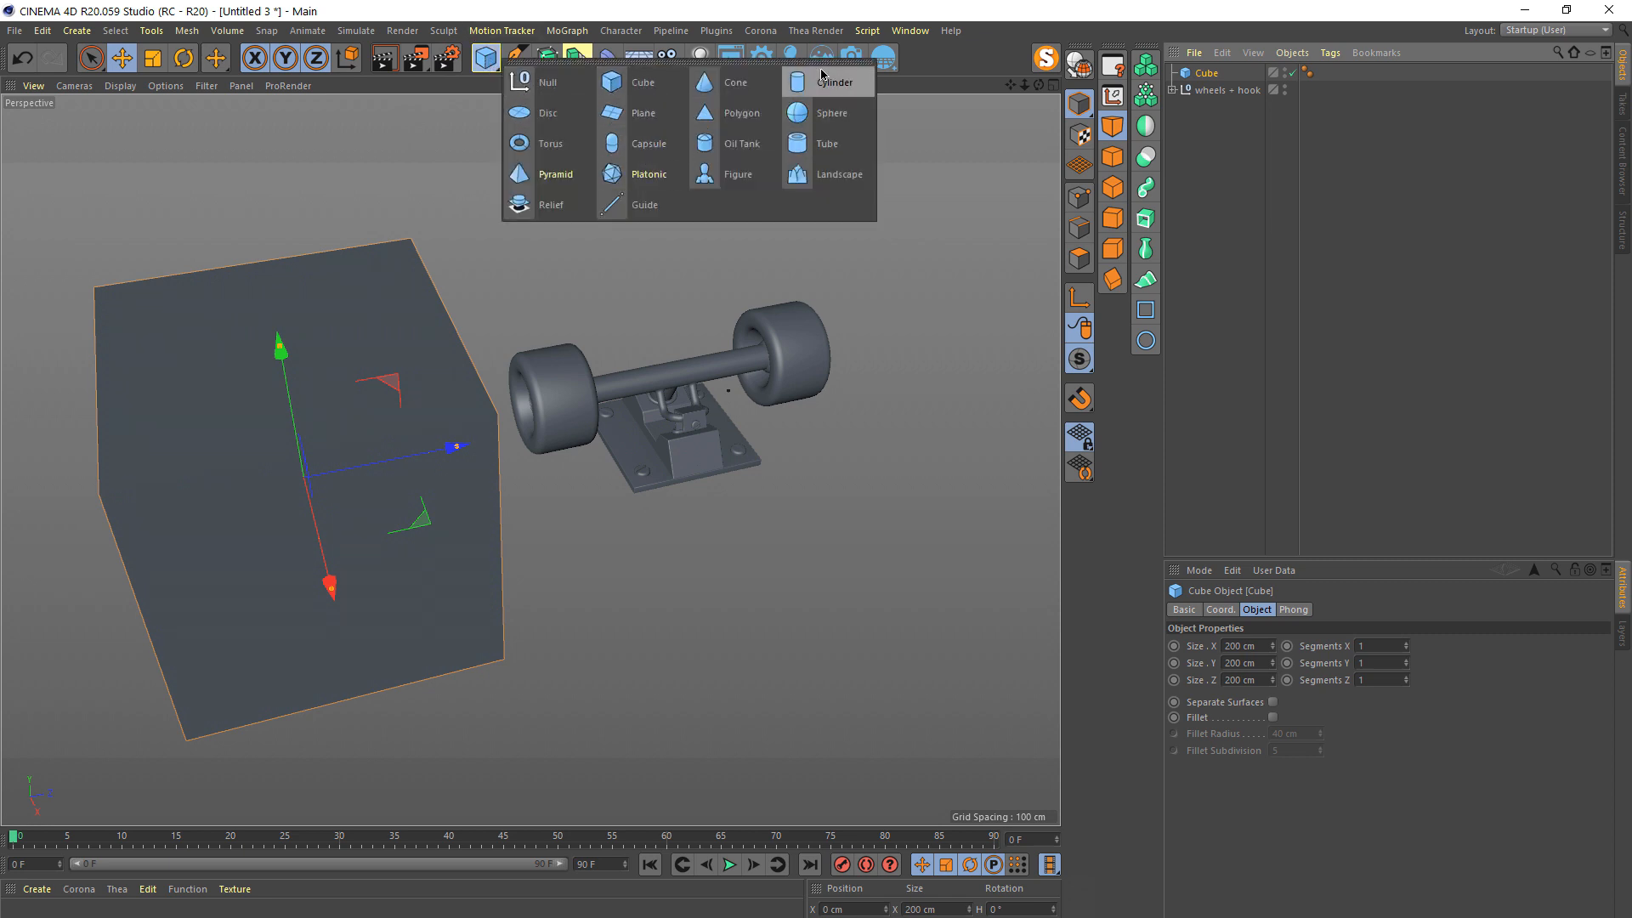
left_click(629, 78)
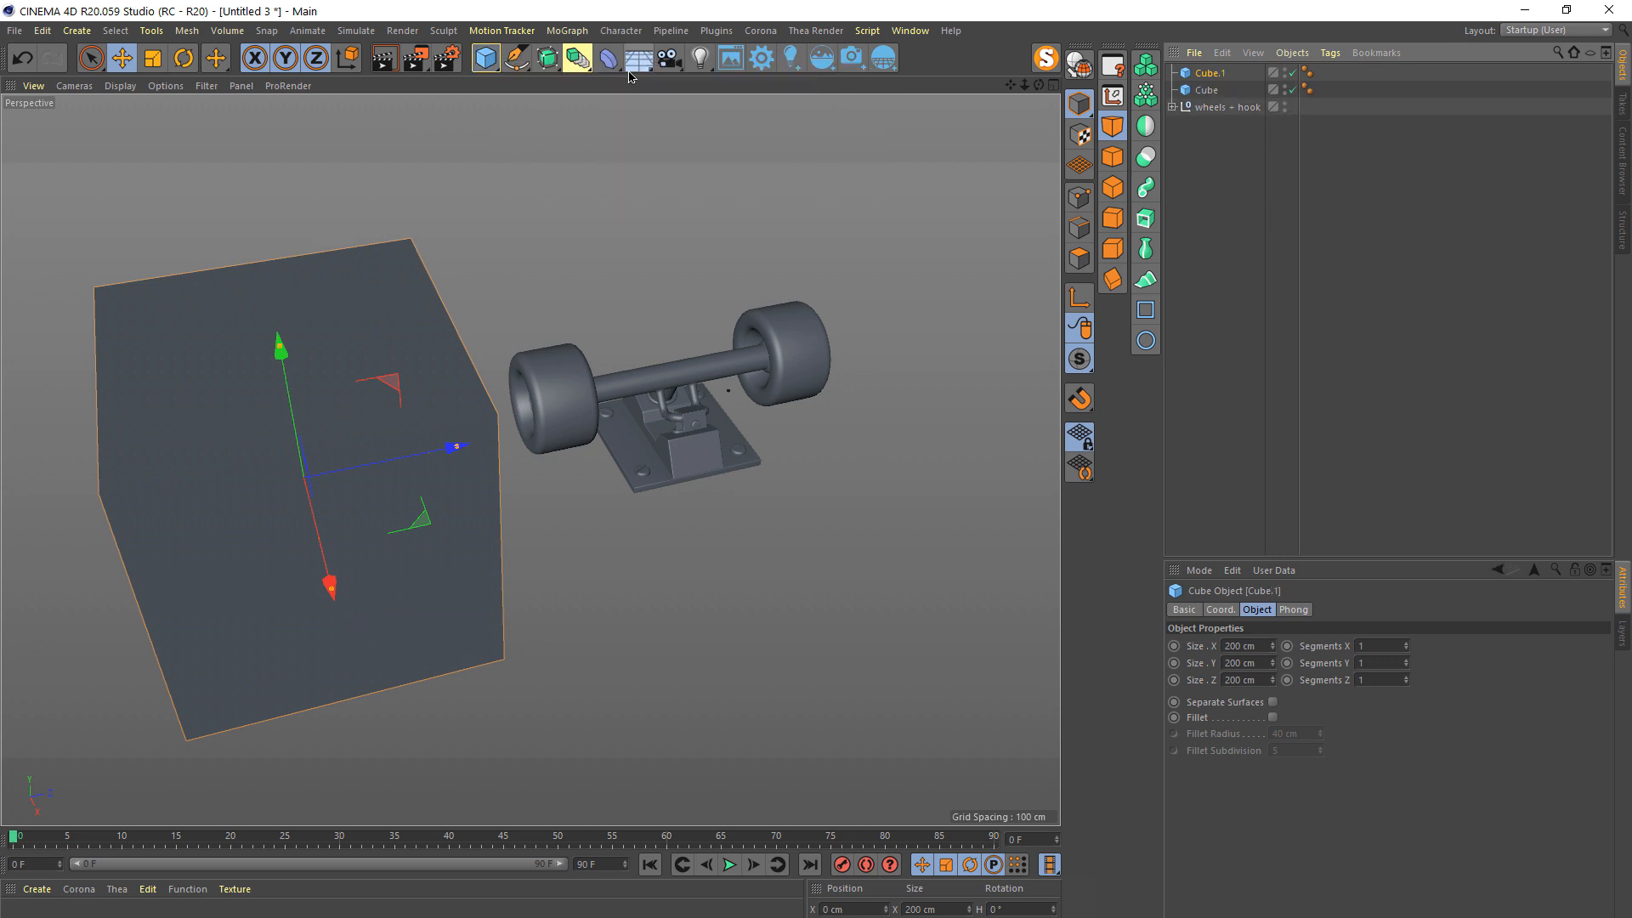
key("ctrl+z")
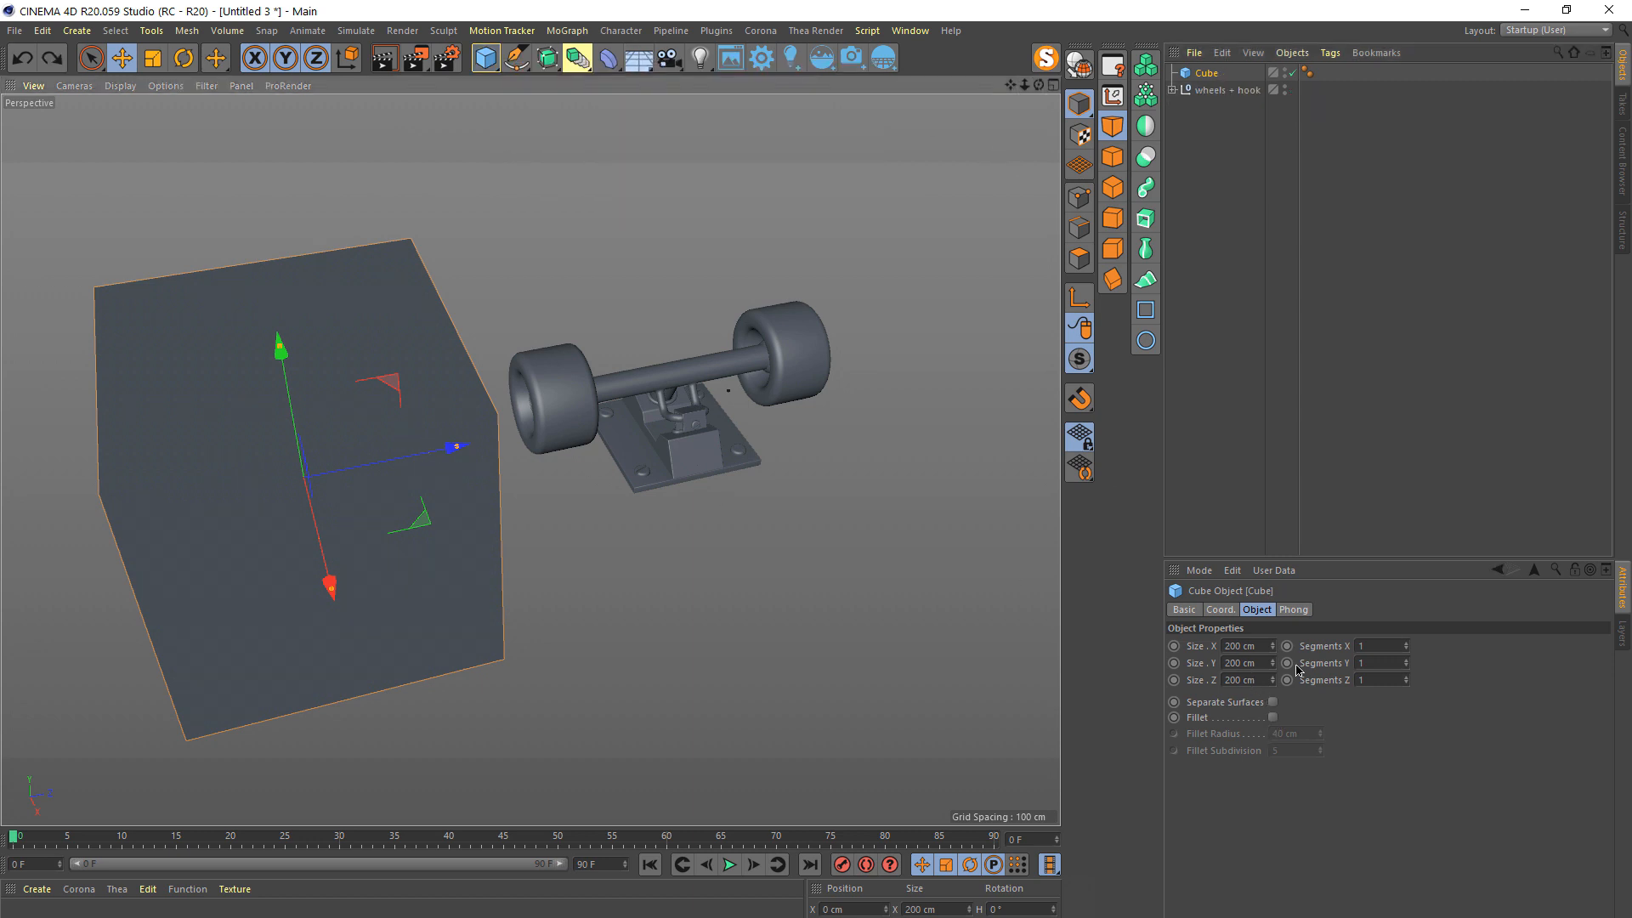
- Scale the cube uniformly down to about 85 cm and flatten its height to about 5.3 cm
left_click(184, 58)
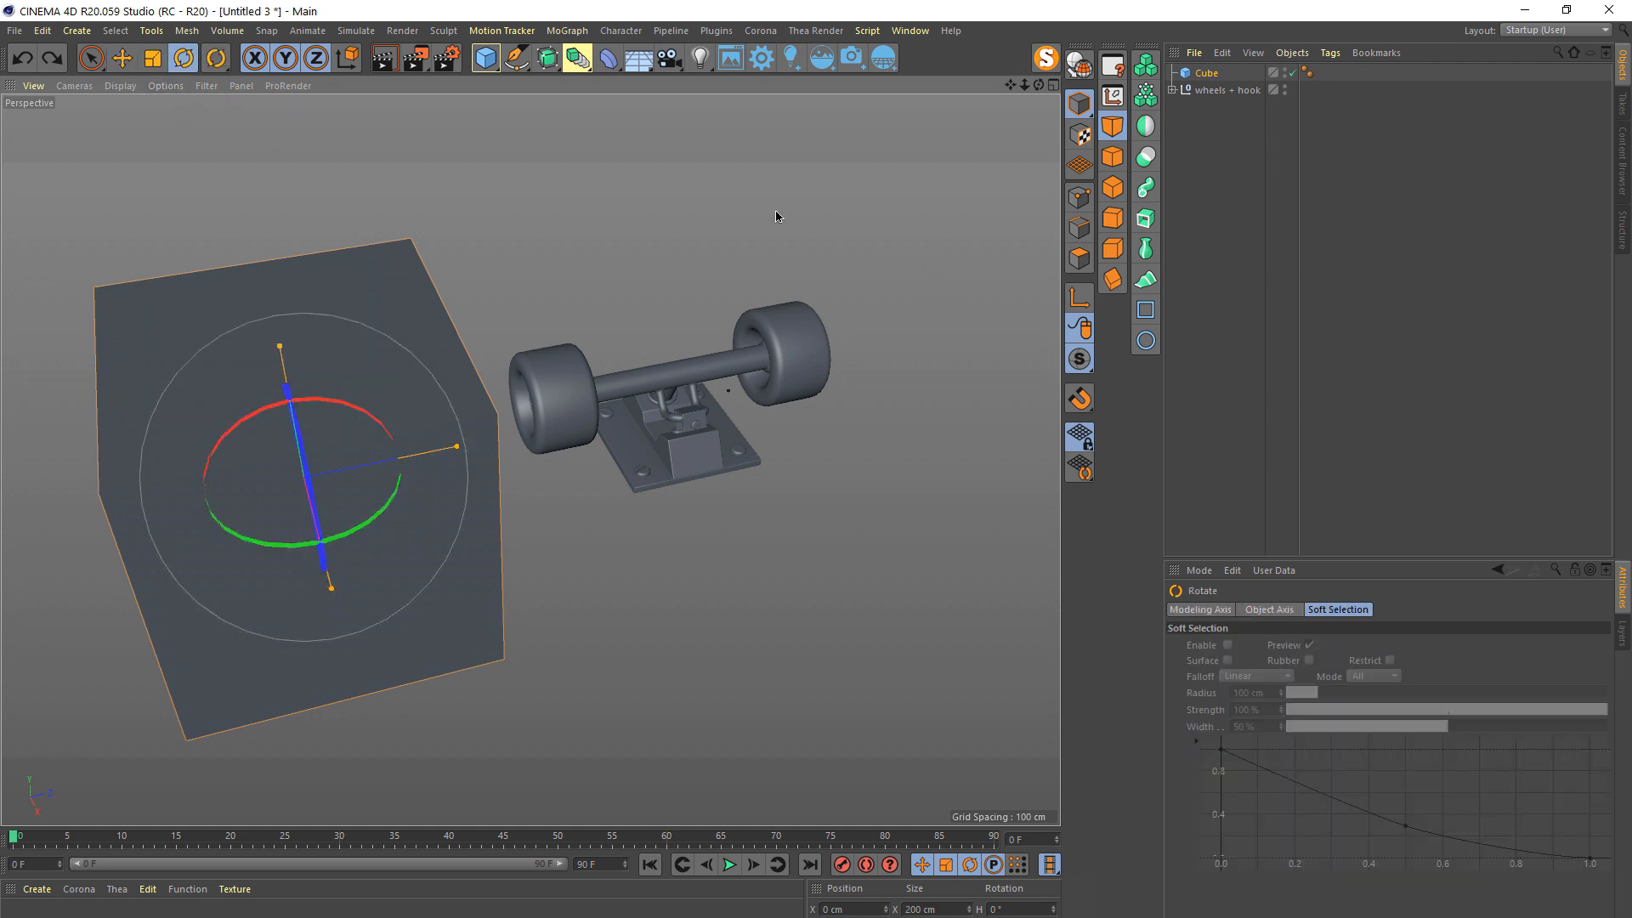
left_click(153, 59)
left_click_drag(753, 290, 419, 384)
left_click_drag(690, 361, 625, 380)
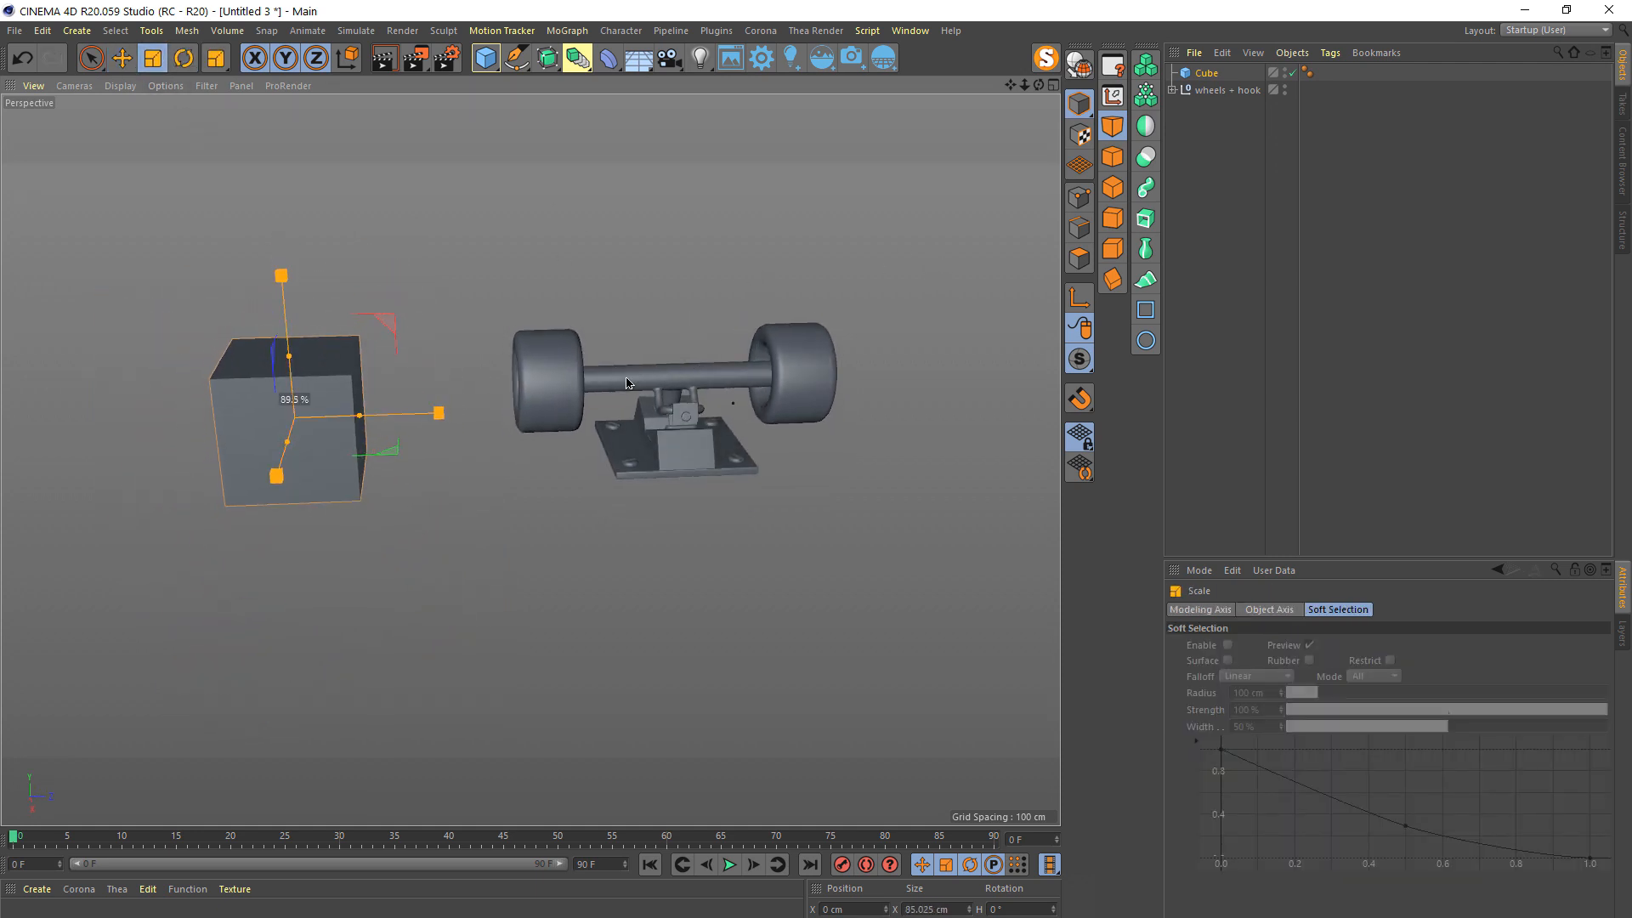
left_click(122, 58)
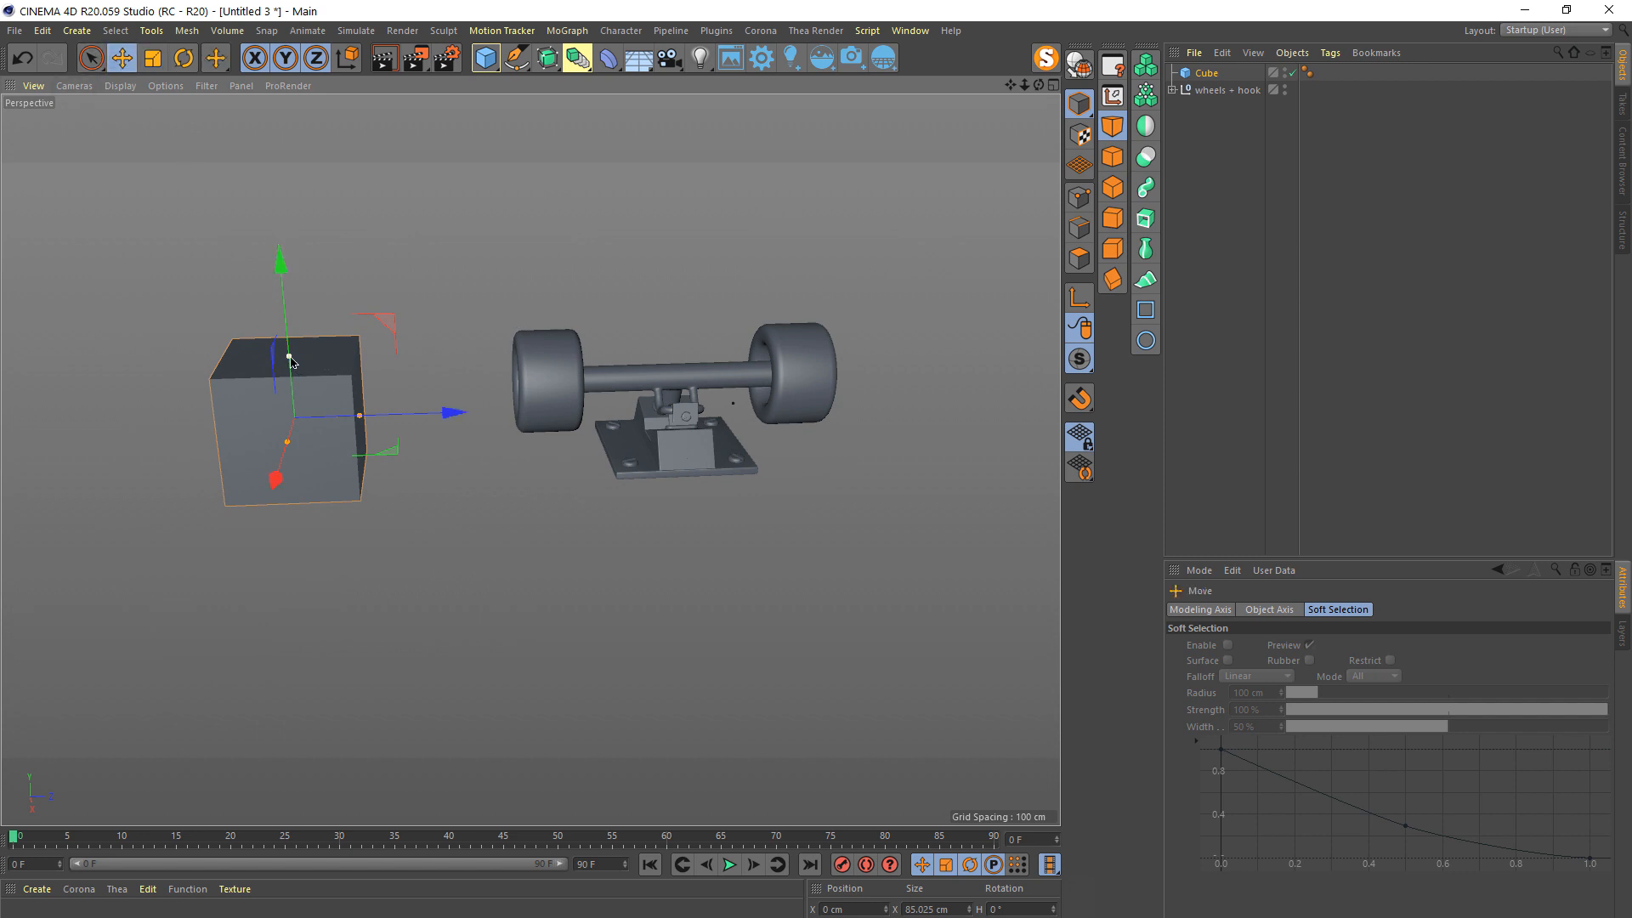
left_click_drag(290, 374, 378, 459)
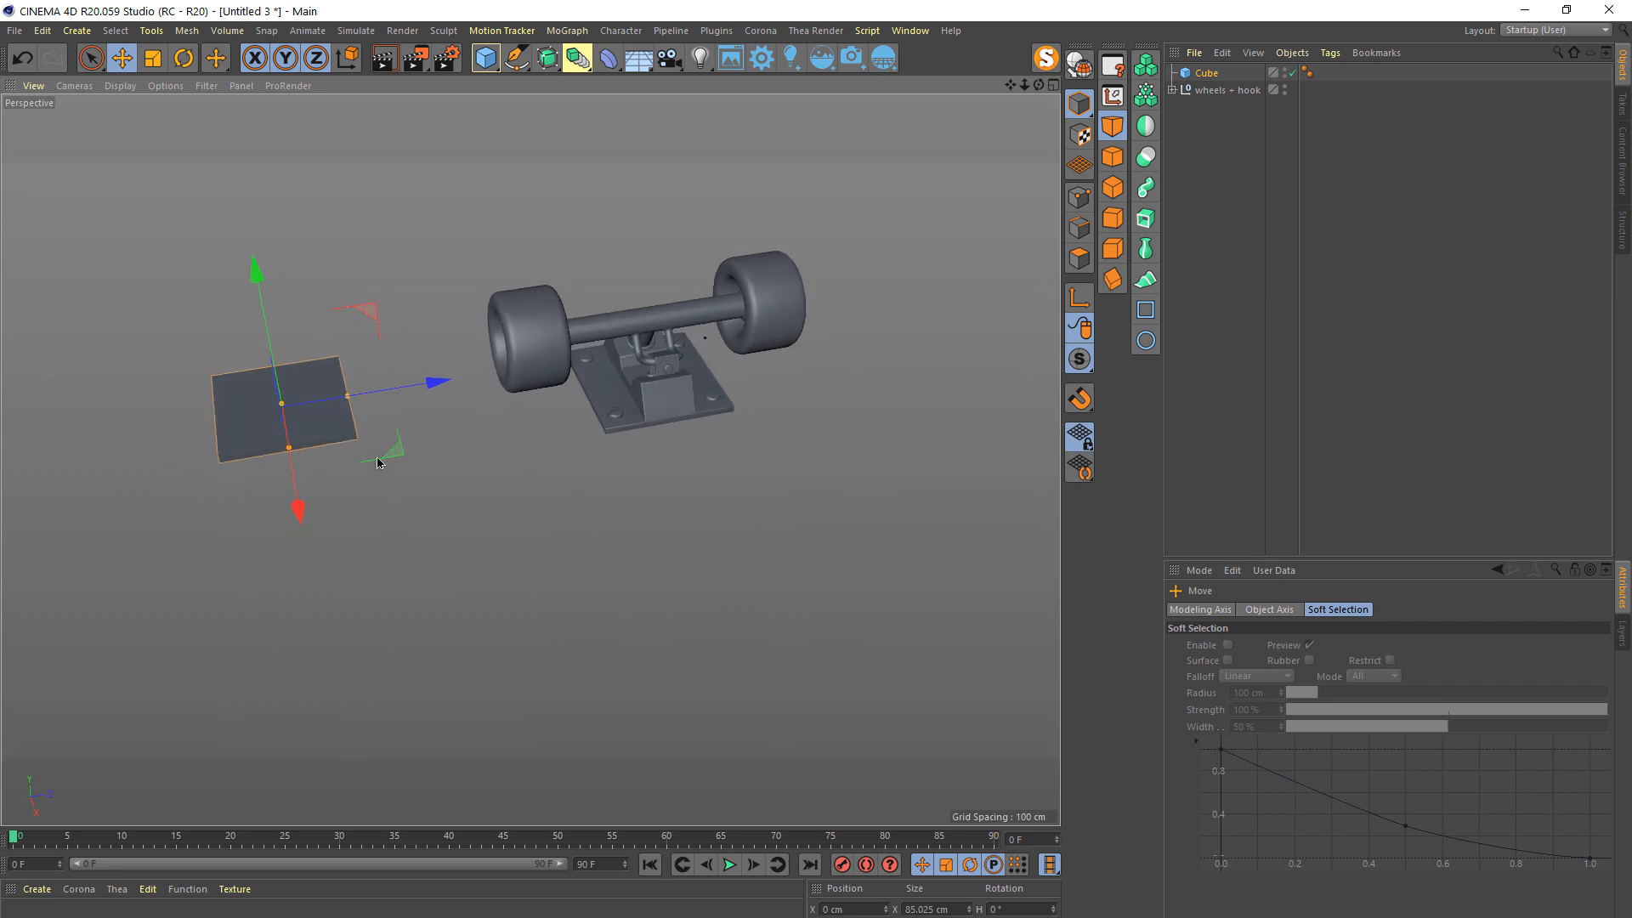
- Enable the fillet on the flattened cube with a subdivision of 3 and a radius of 0.638 cm
right_click_drag(334, 419, 380, 194, "alt")
left_click_drag(445, 438, 520, 415, "alt")
left_click(1205, 75)
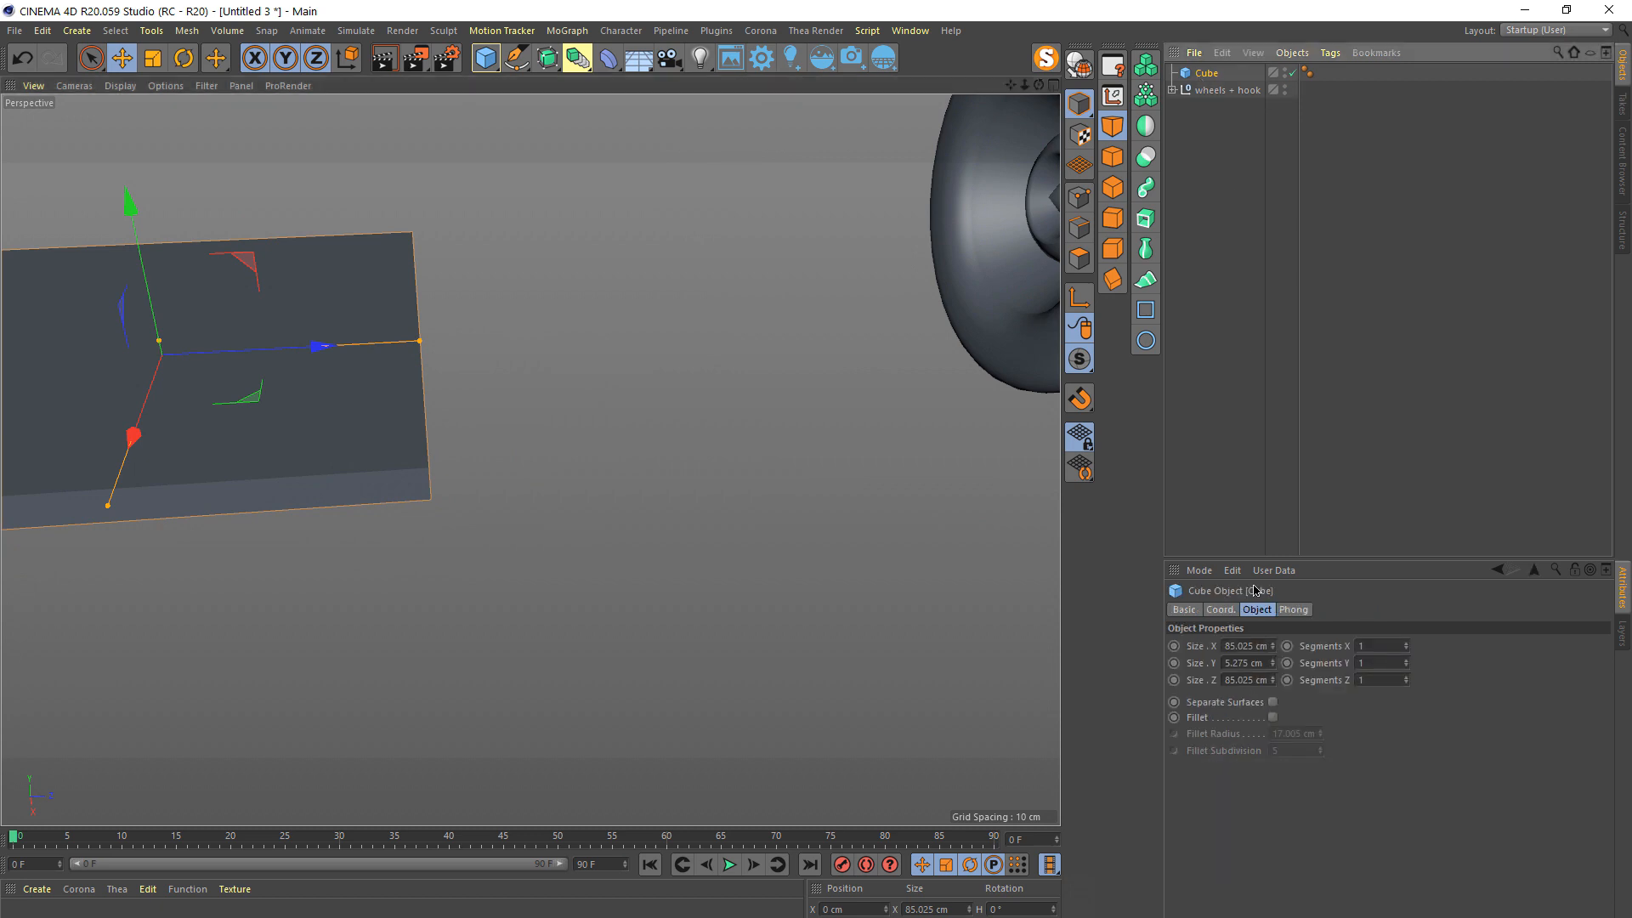
left_click(1273, 718)
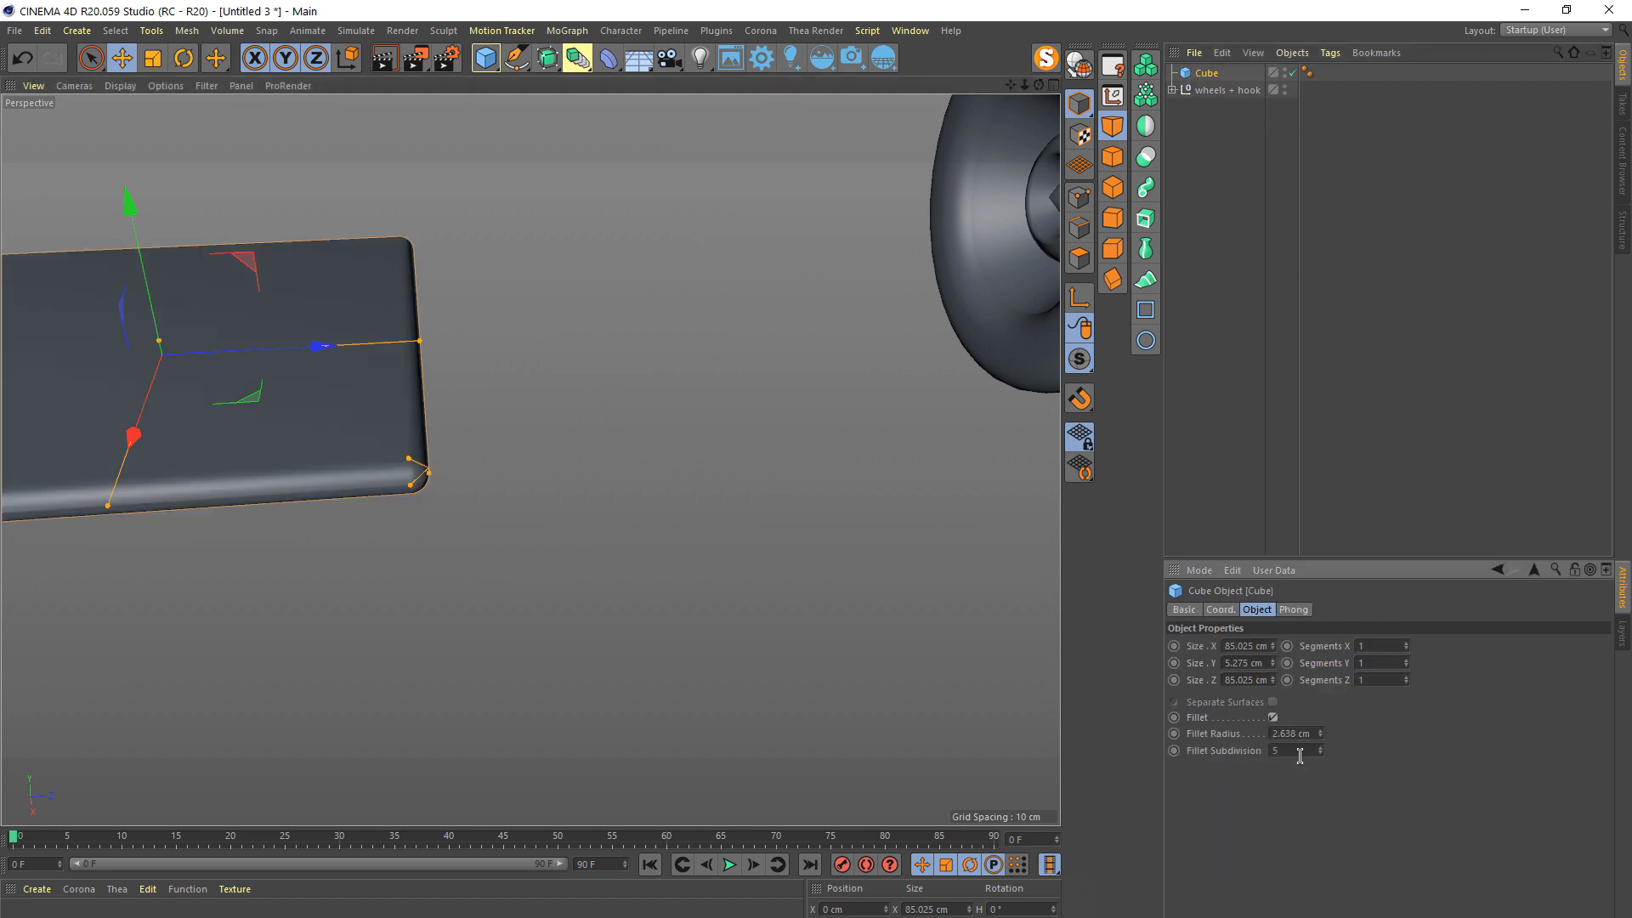
left_click_drag(1299, 751, 1192, 752)
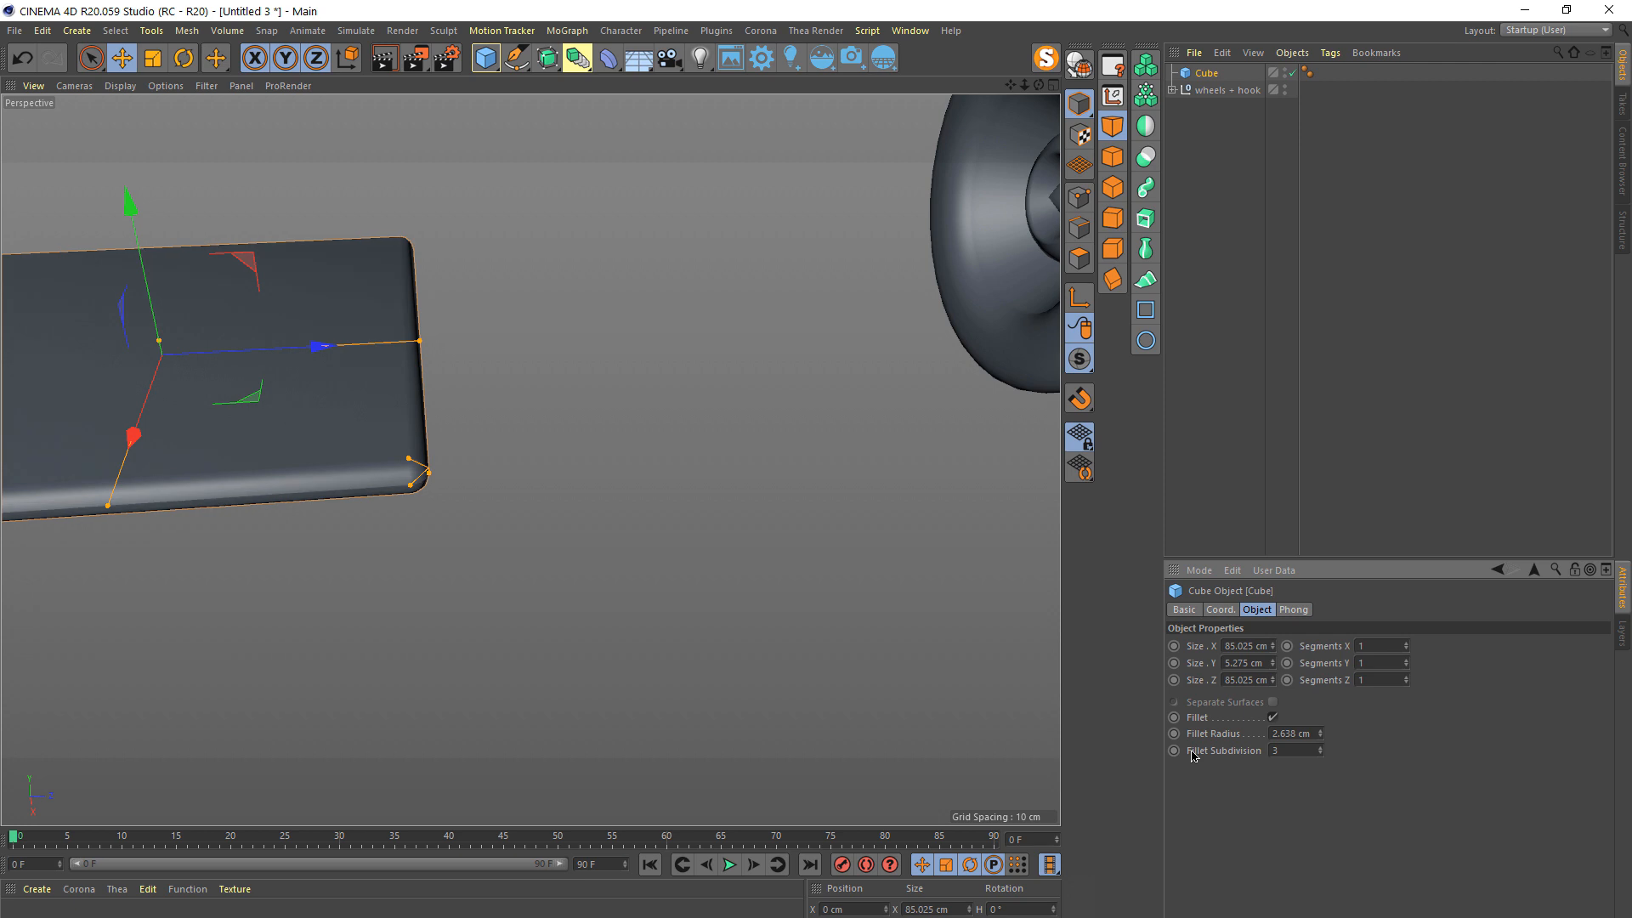
left_click_drag(1321, 734, 1321, 752)
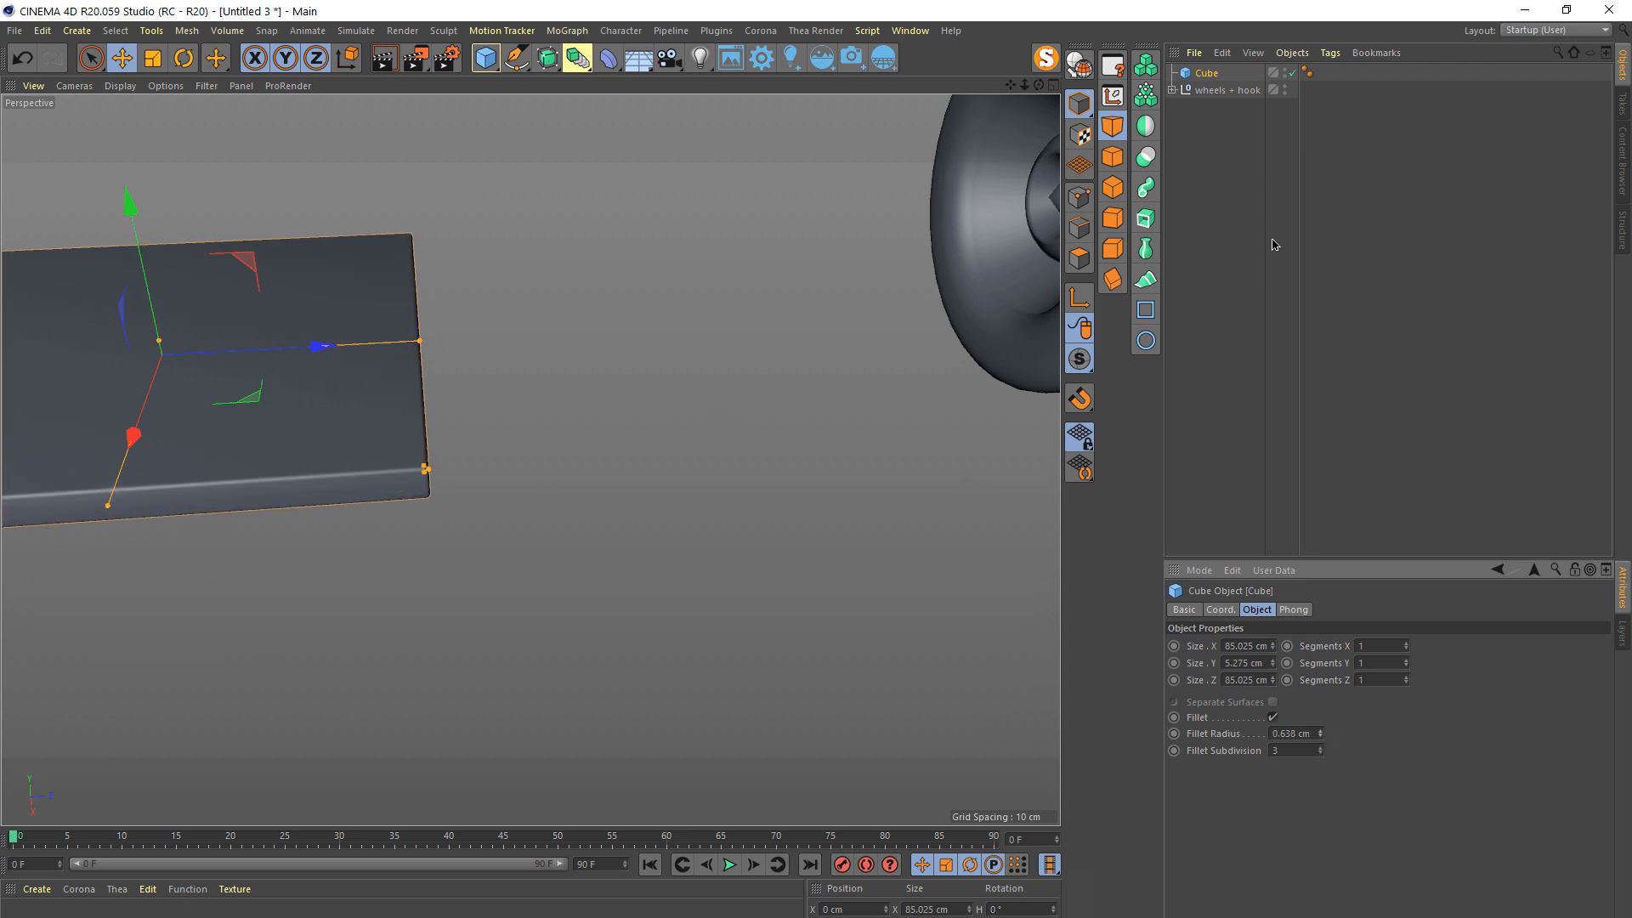
middle_click_drag(307, 424, 698, 484, "alt")
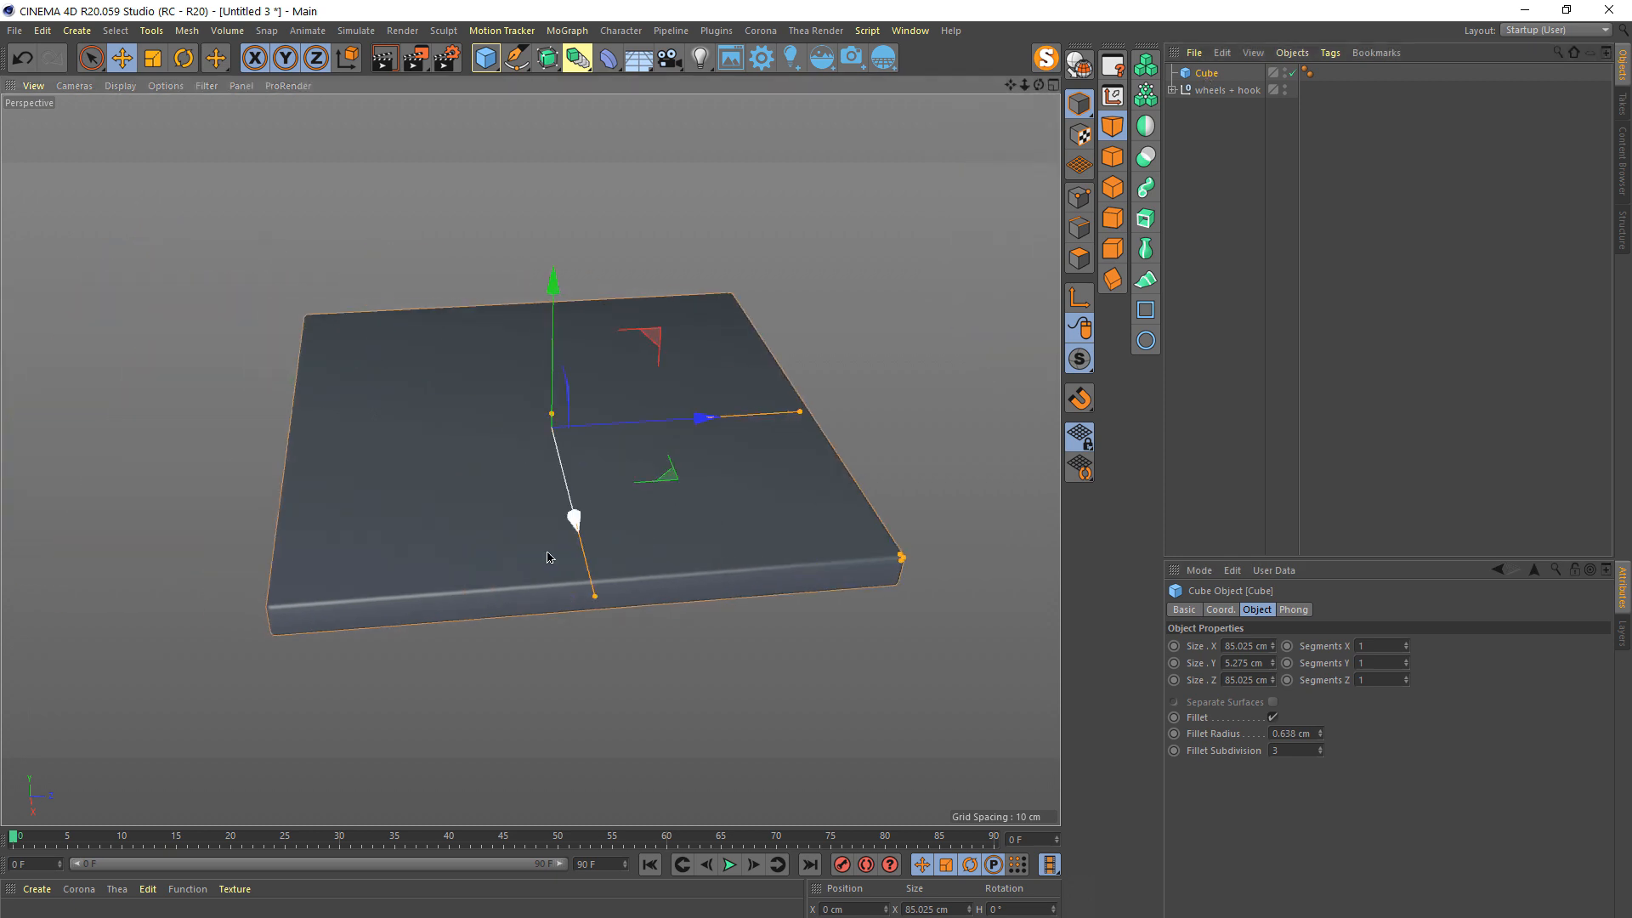
left_click_drag(433, 580, 395, 600, "alt")
right_click_drag(270, 628, 440, 566, "alt")
left_click_drag(440, 564, 437, 598, "alt")
right_click_drag(616, 292, 534, 537, "alt")
middle_click_drag(634, 359, 536, 566, "alt")
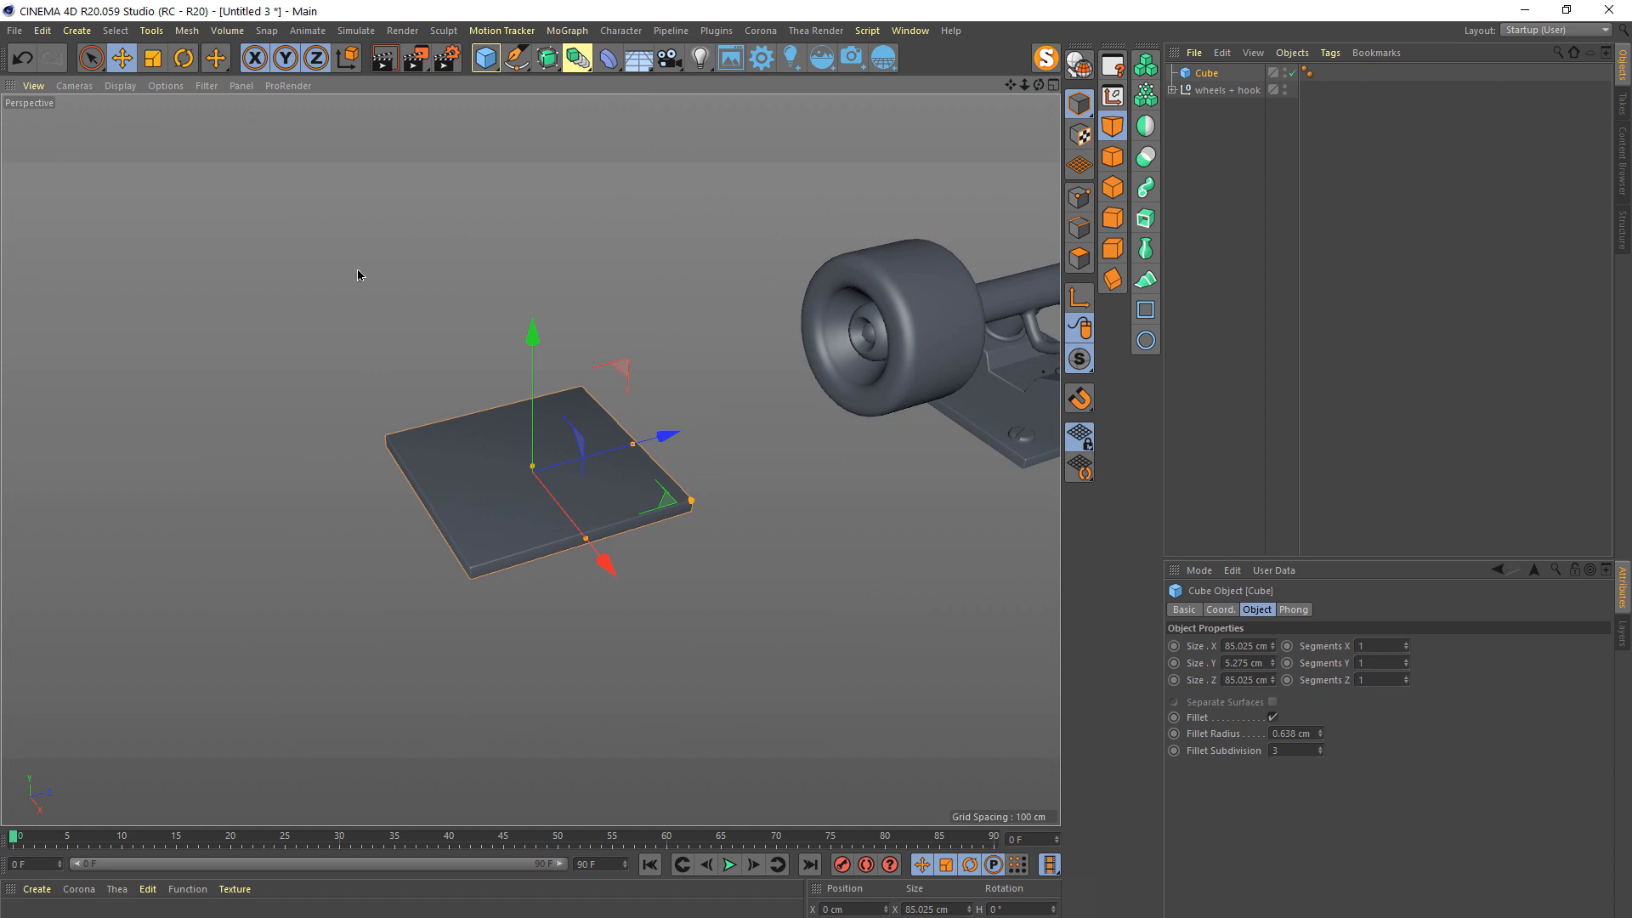
- Switch the viewport to a shaded display with mesh lines and check the filleted edges of the flattened cube
key("n")
key("b")
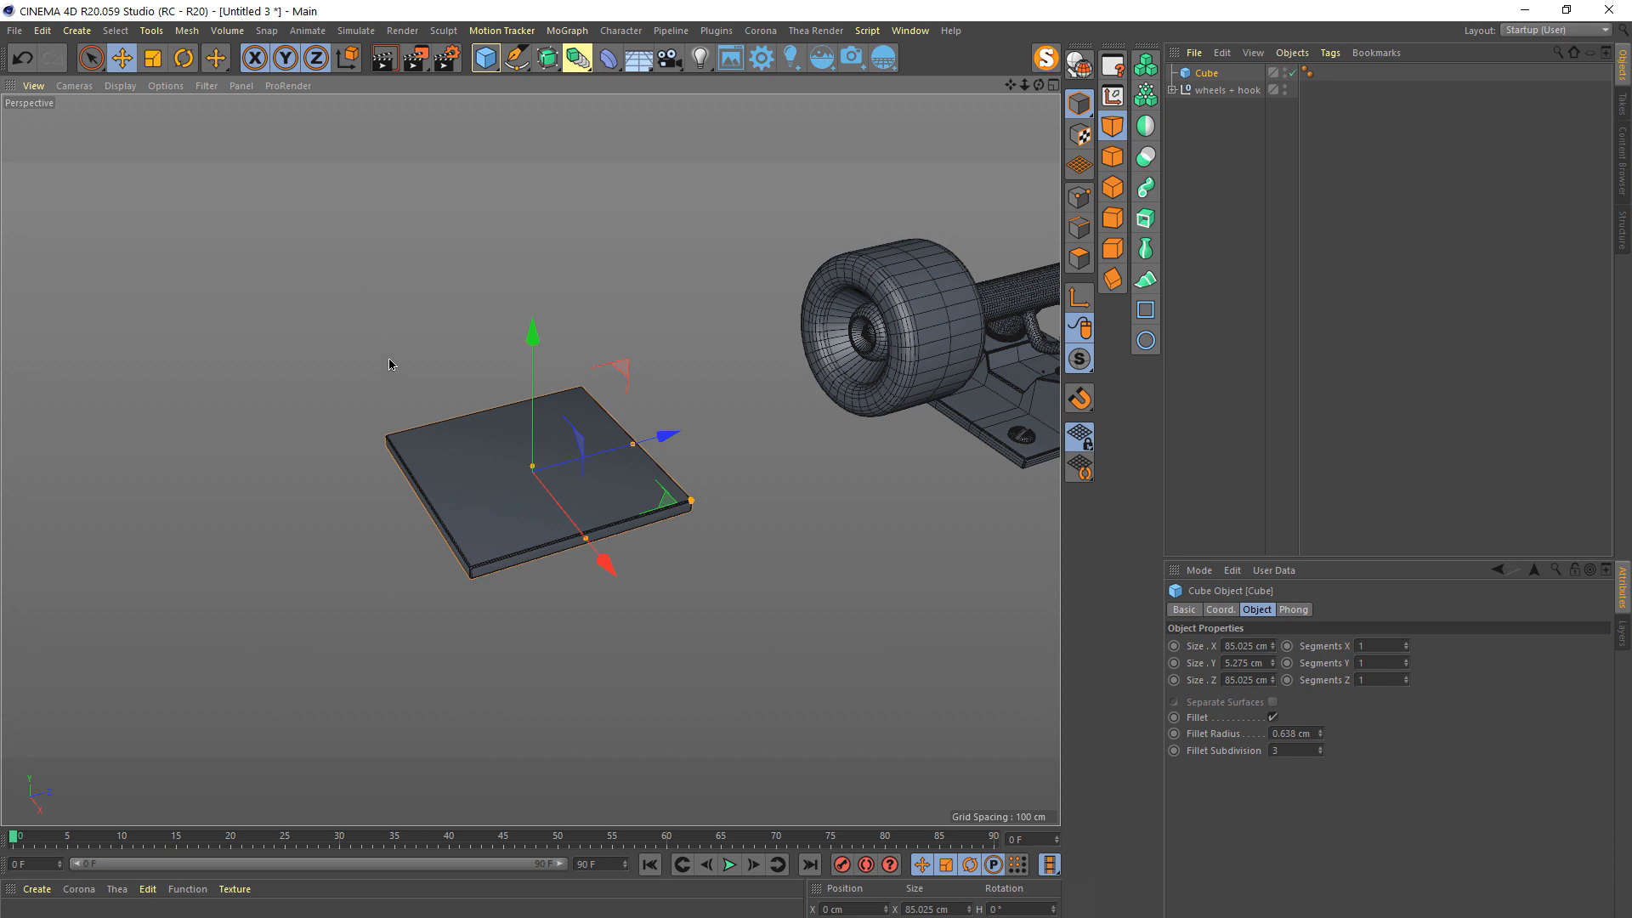
key("n")
key("a")
key("n")
key("b")
scroll(514, 476, "up", 4)
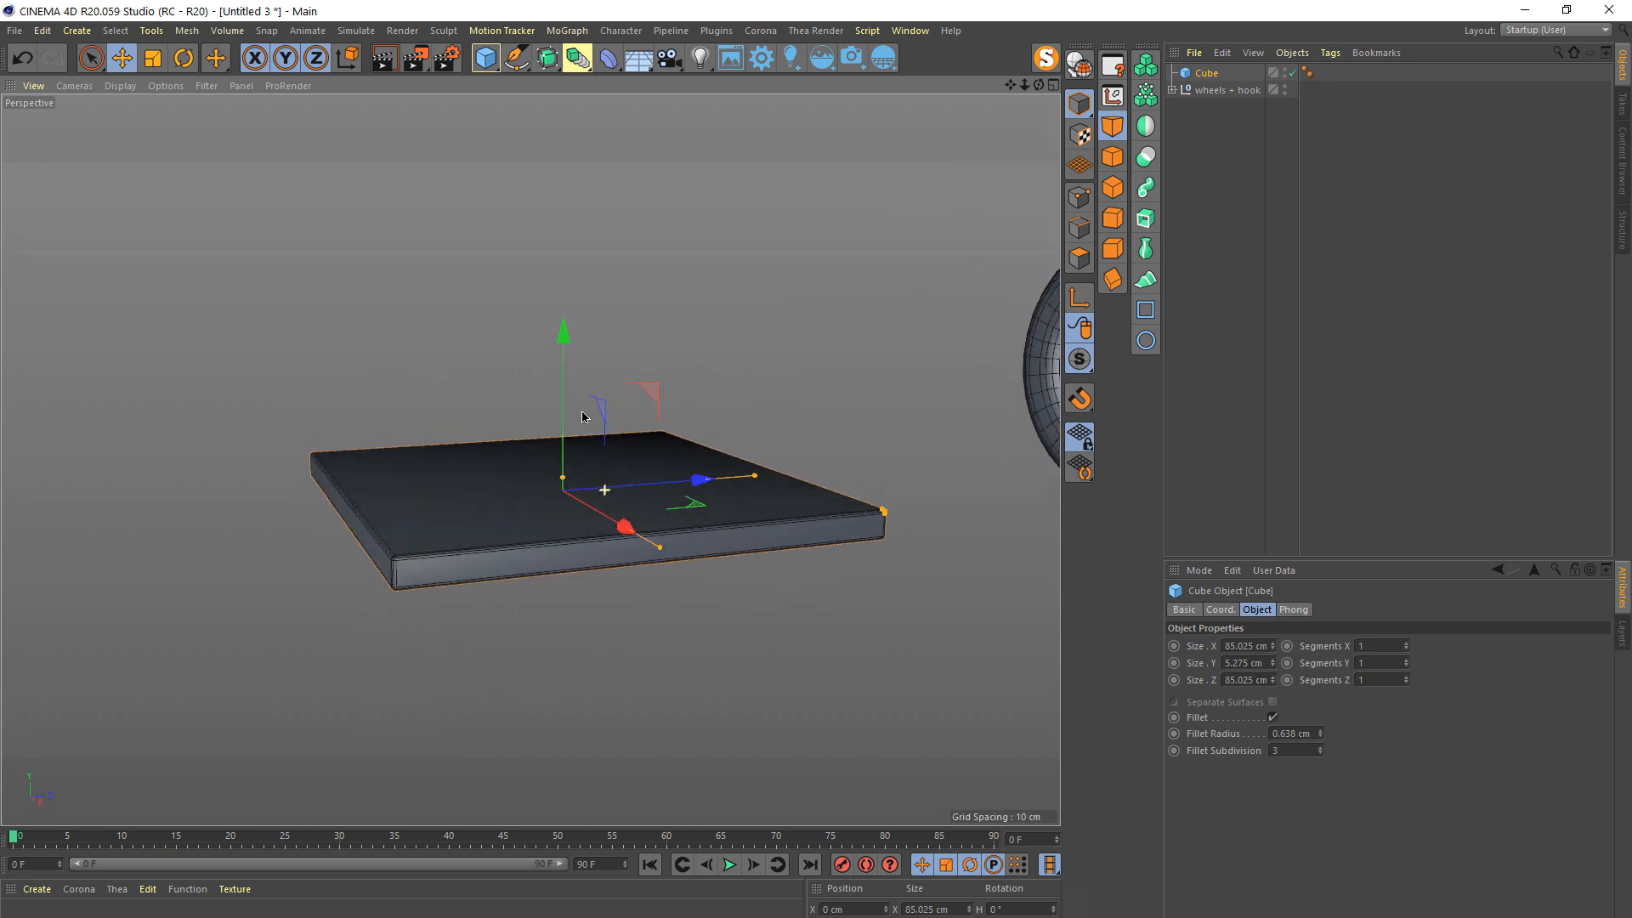
left_click_drag(582, 416, 649, 526, "alt")
scroll(1006, 194, "down", 3)
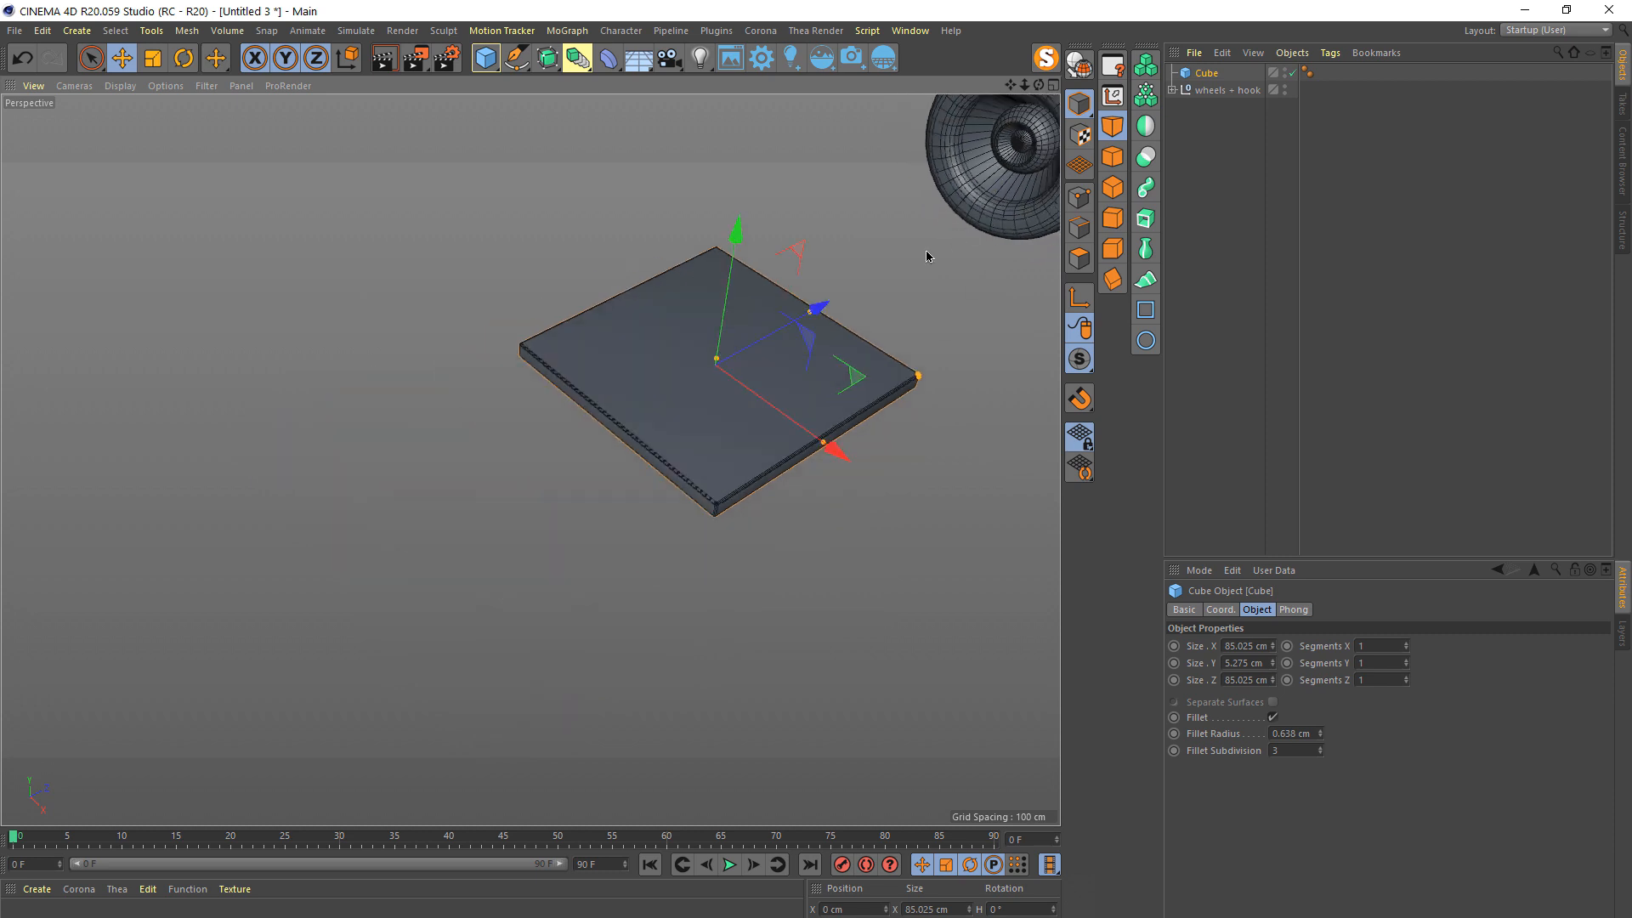
left_click_drag(926, 255, 709, 412, "alt")
scroll(533, 528, "up", 2)
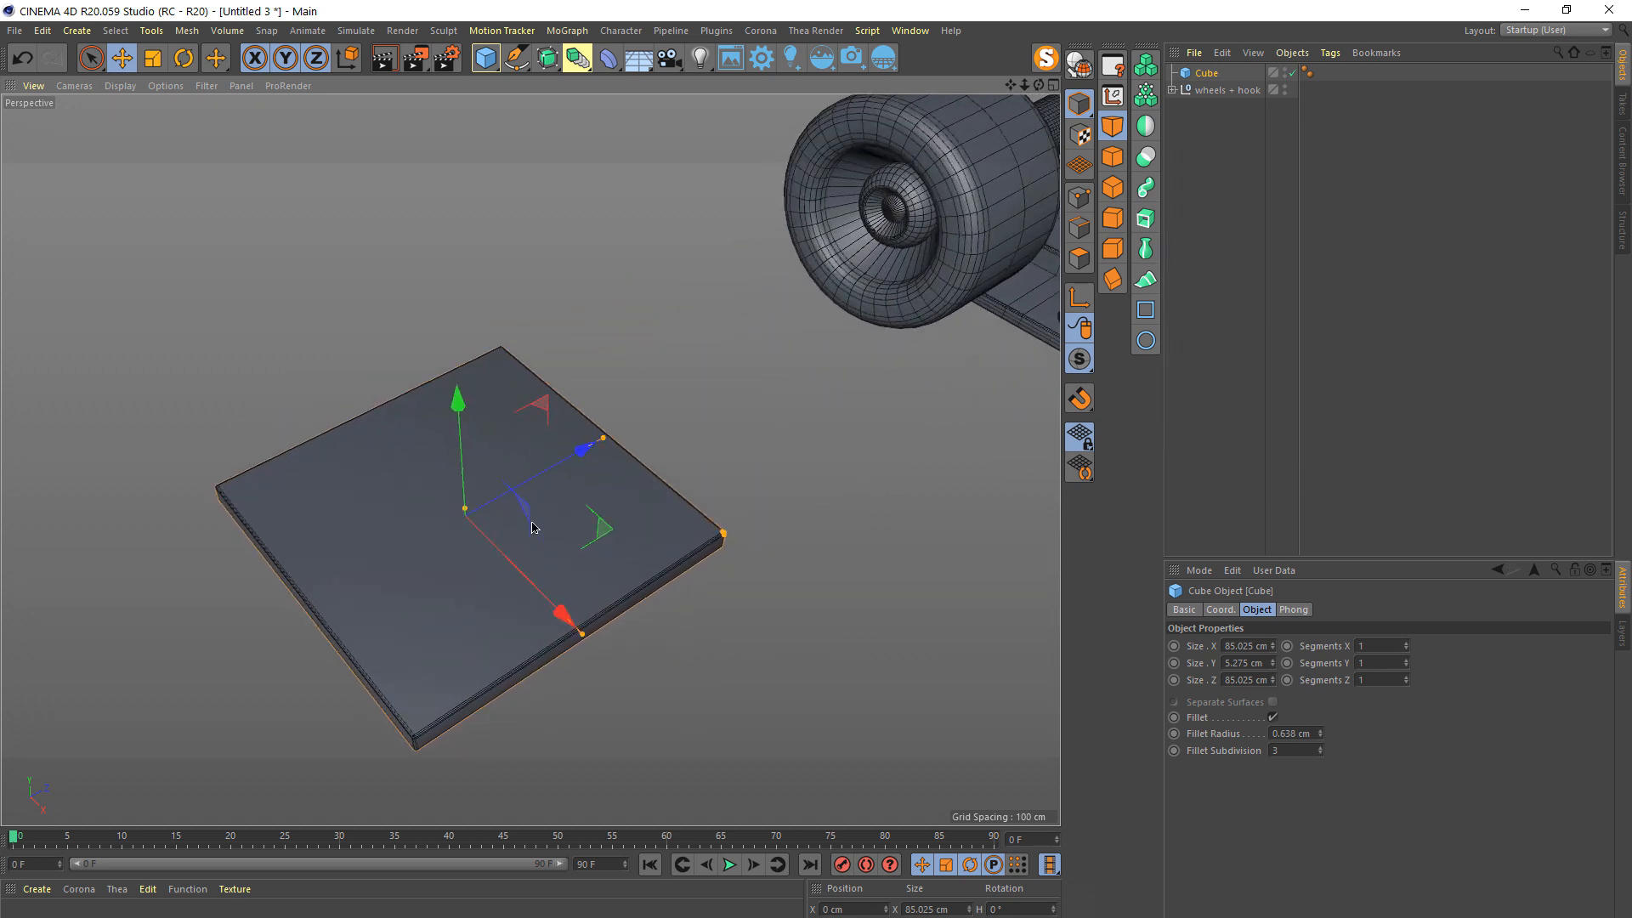
middle_click_drag(533, 527, 562, 450, "alt")
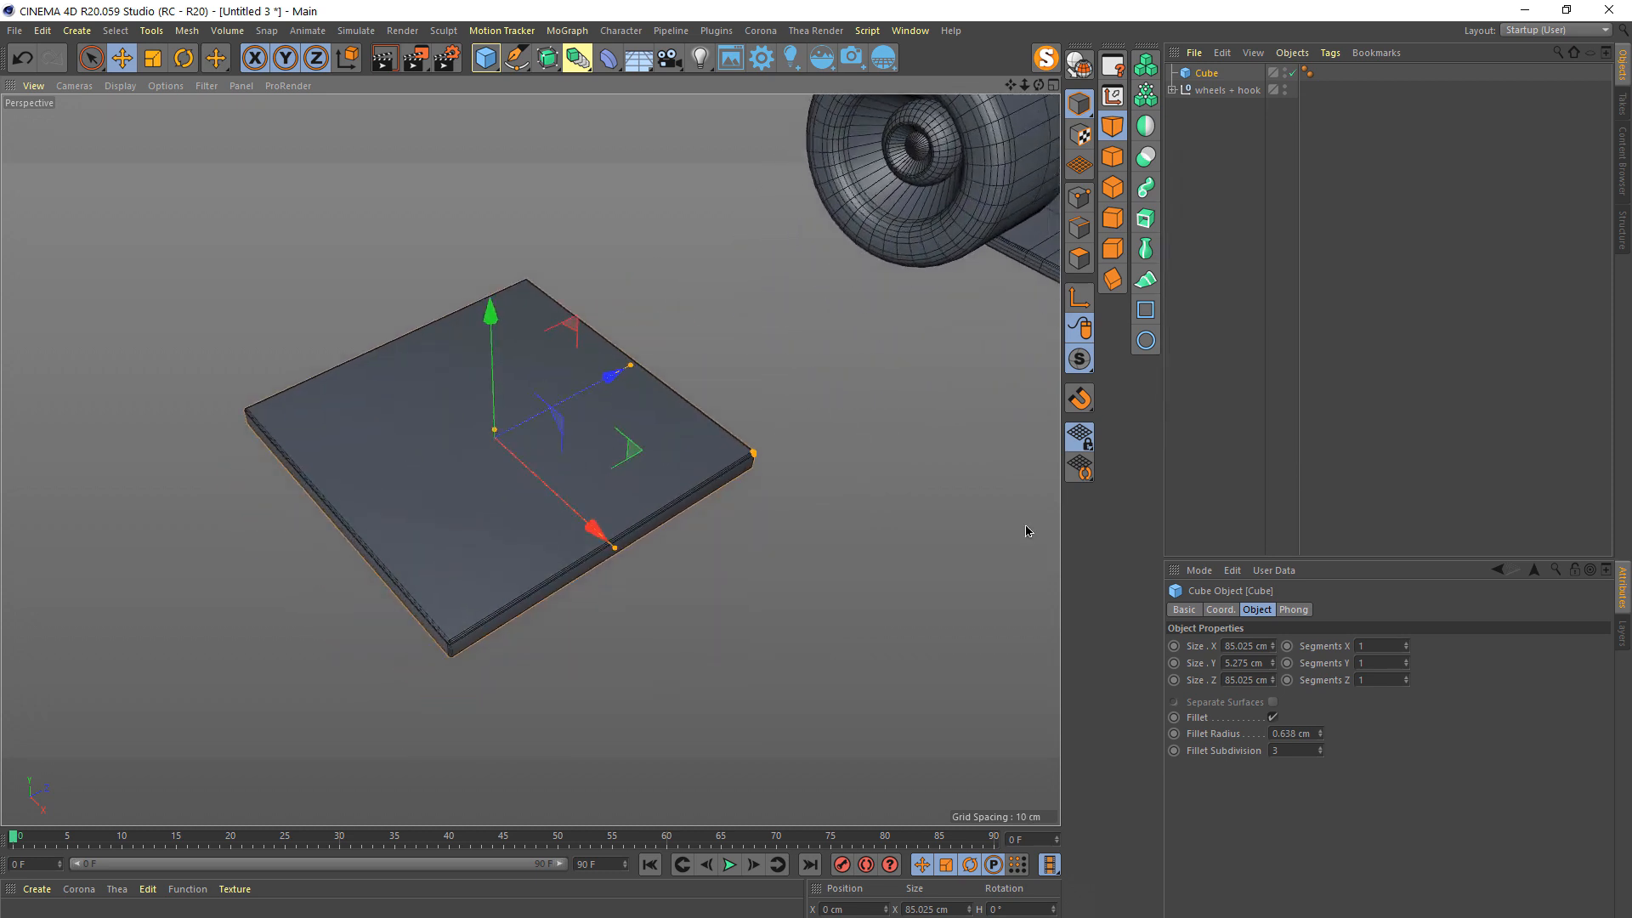
- Set the flattened cube's segments to 3 along X and 4 along Z
left_click(1385, 646)
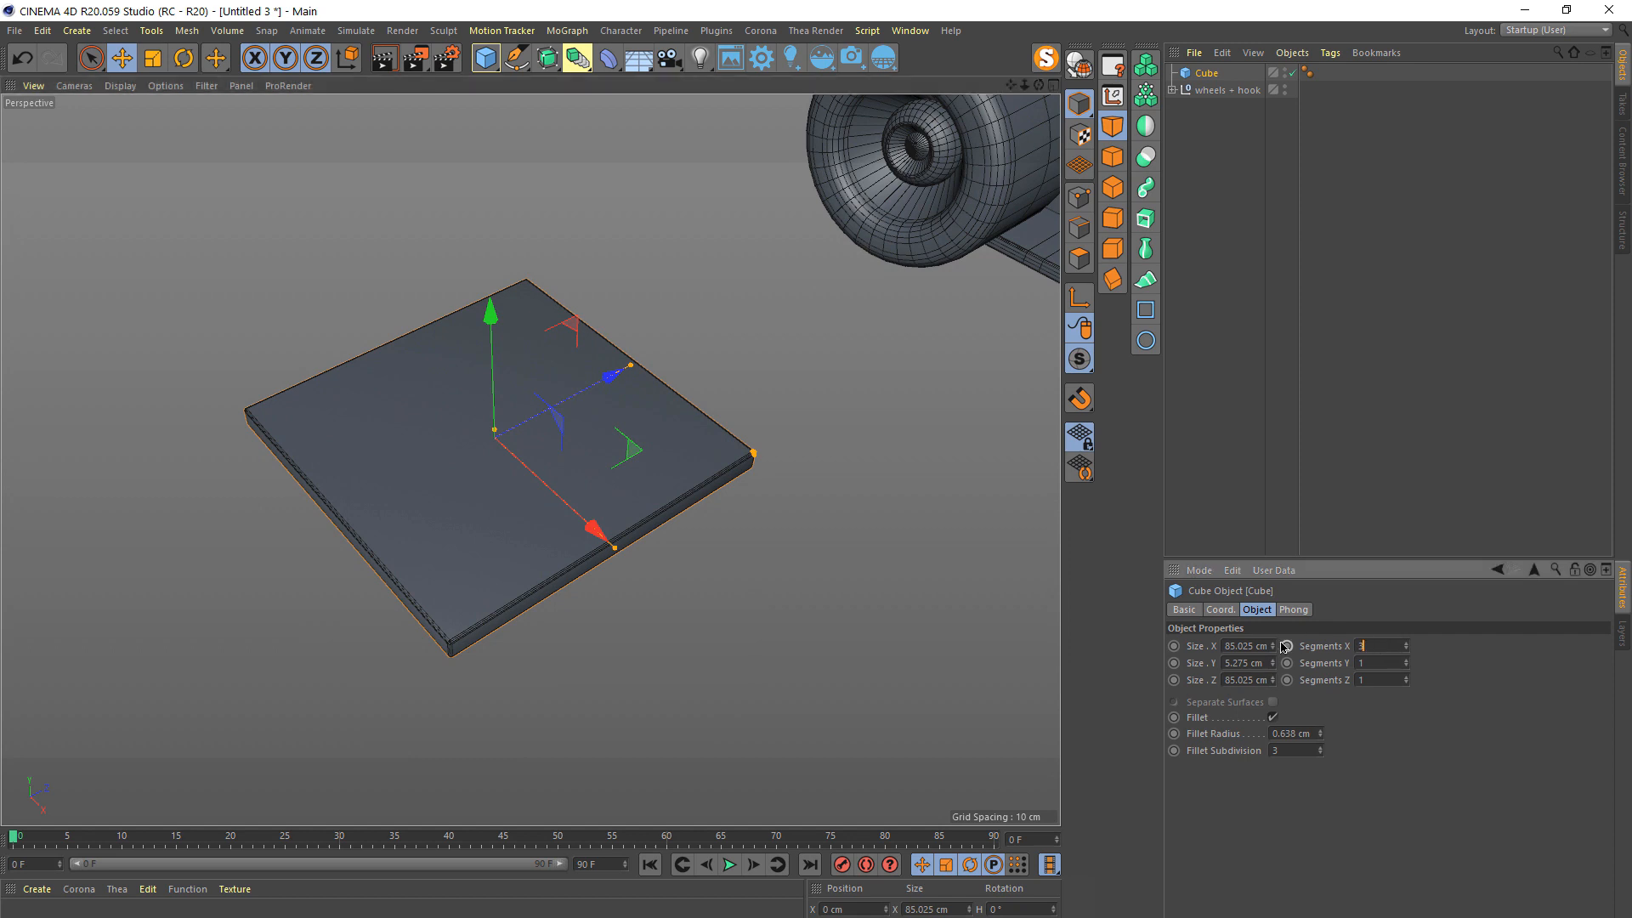
key("Return")
key("Tab")
left_click(1388, 683)
double_click(1379, 683)
left_click(1383, 677)
key("Return")
left_click_drag(510, 528, 518, 524, "alt")
double_click(1366, 679)
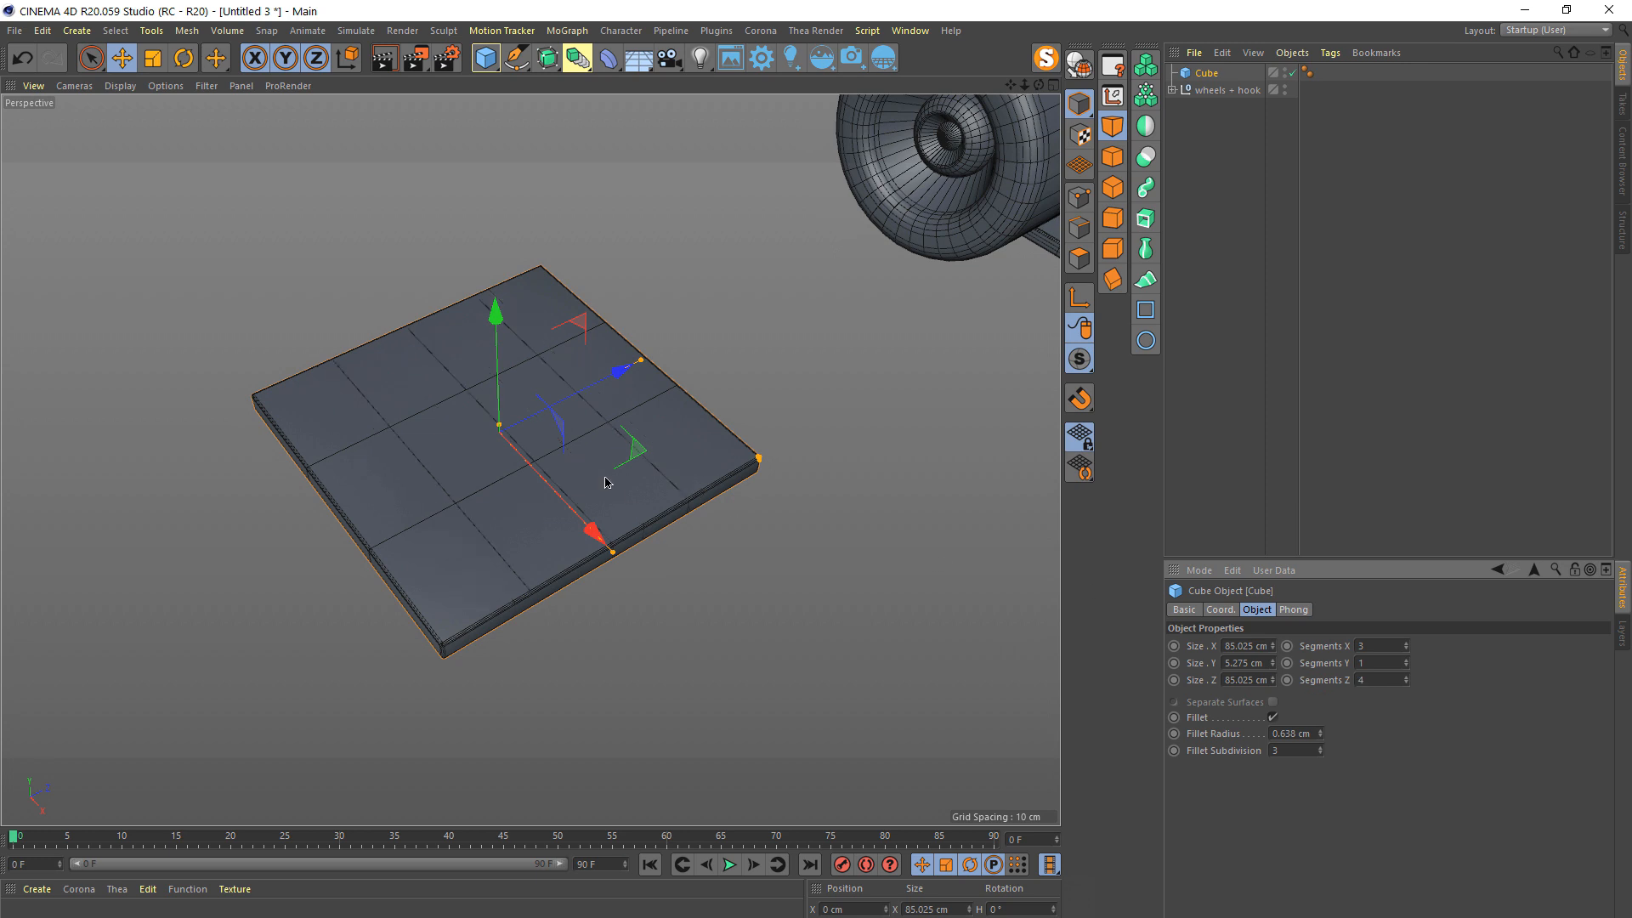
- Make the cube editable and set up Rectangle Selection in polygon mode with Tolerant Selection enabled
left_click_drag(582, 470, 496, 565, "alt")
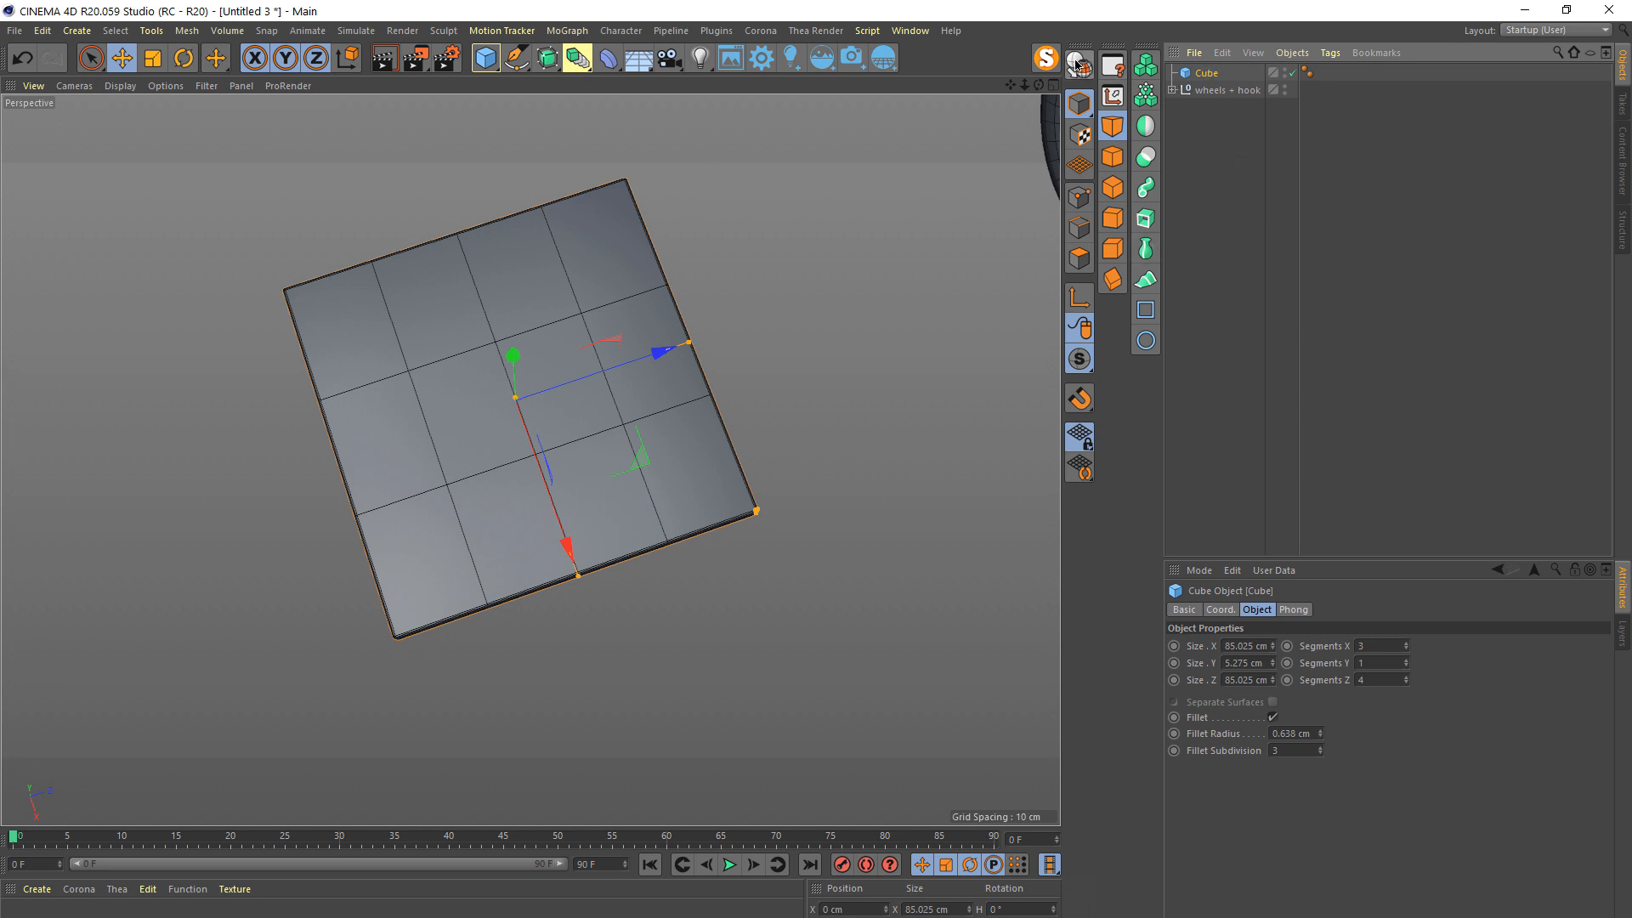
left_click(1079, 66)
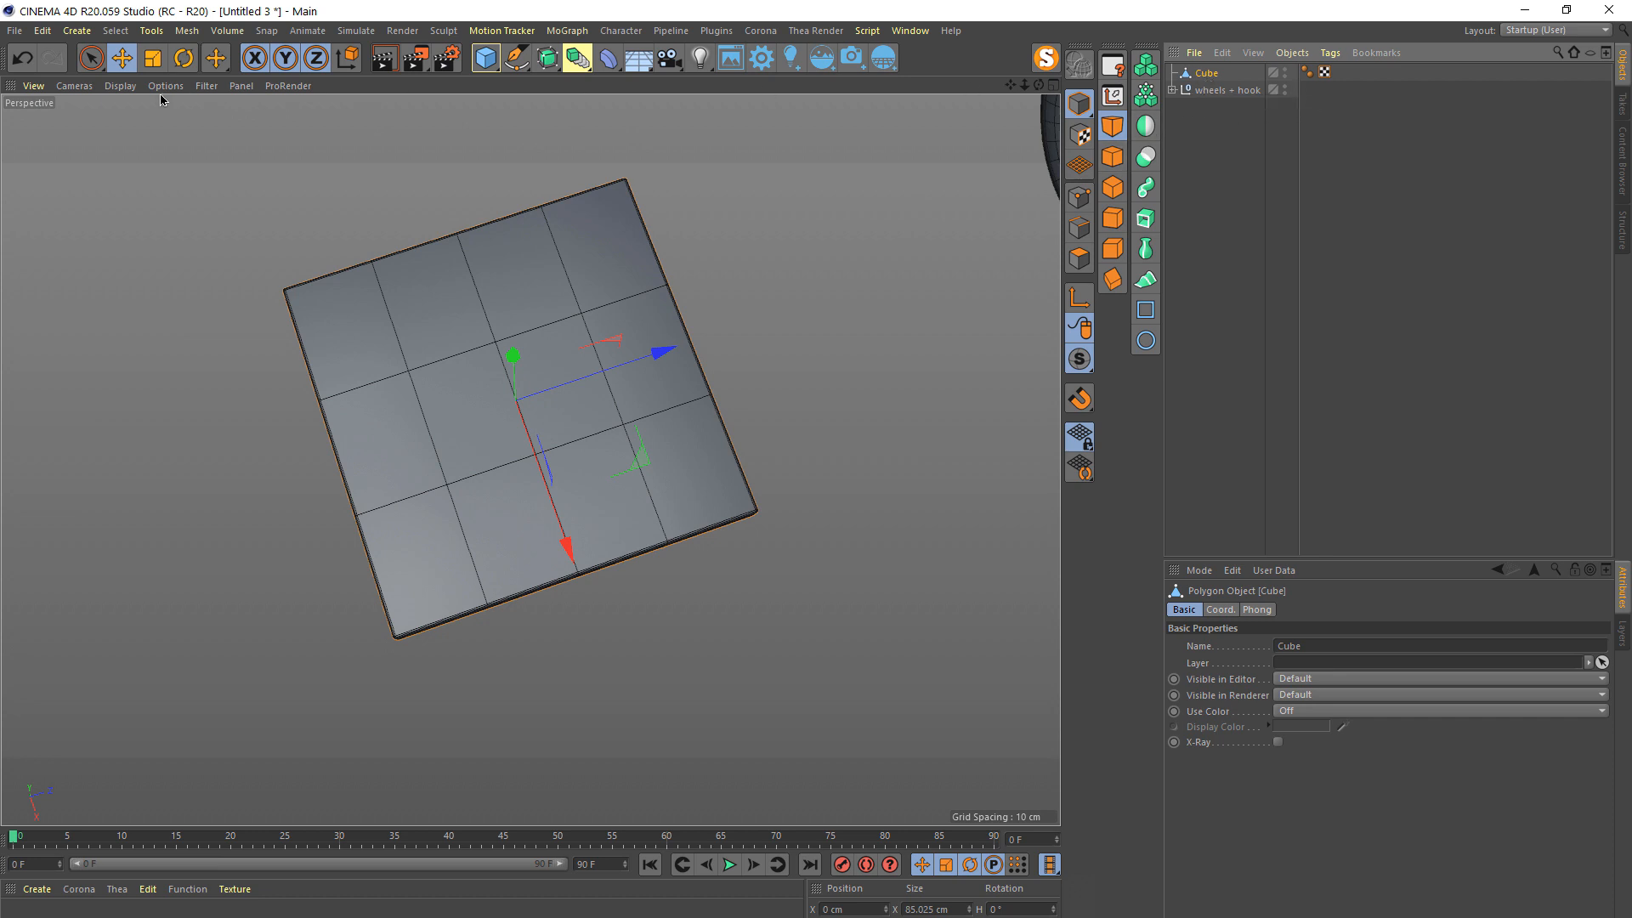
left_click(94, 56)
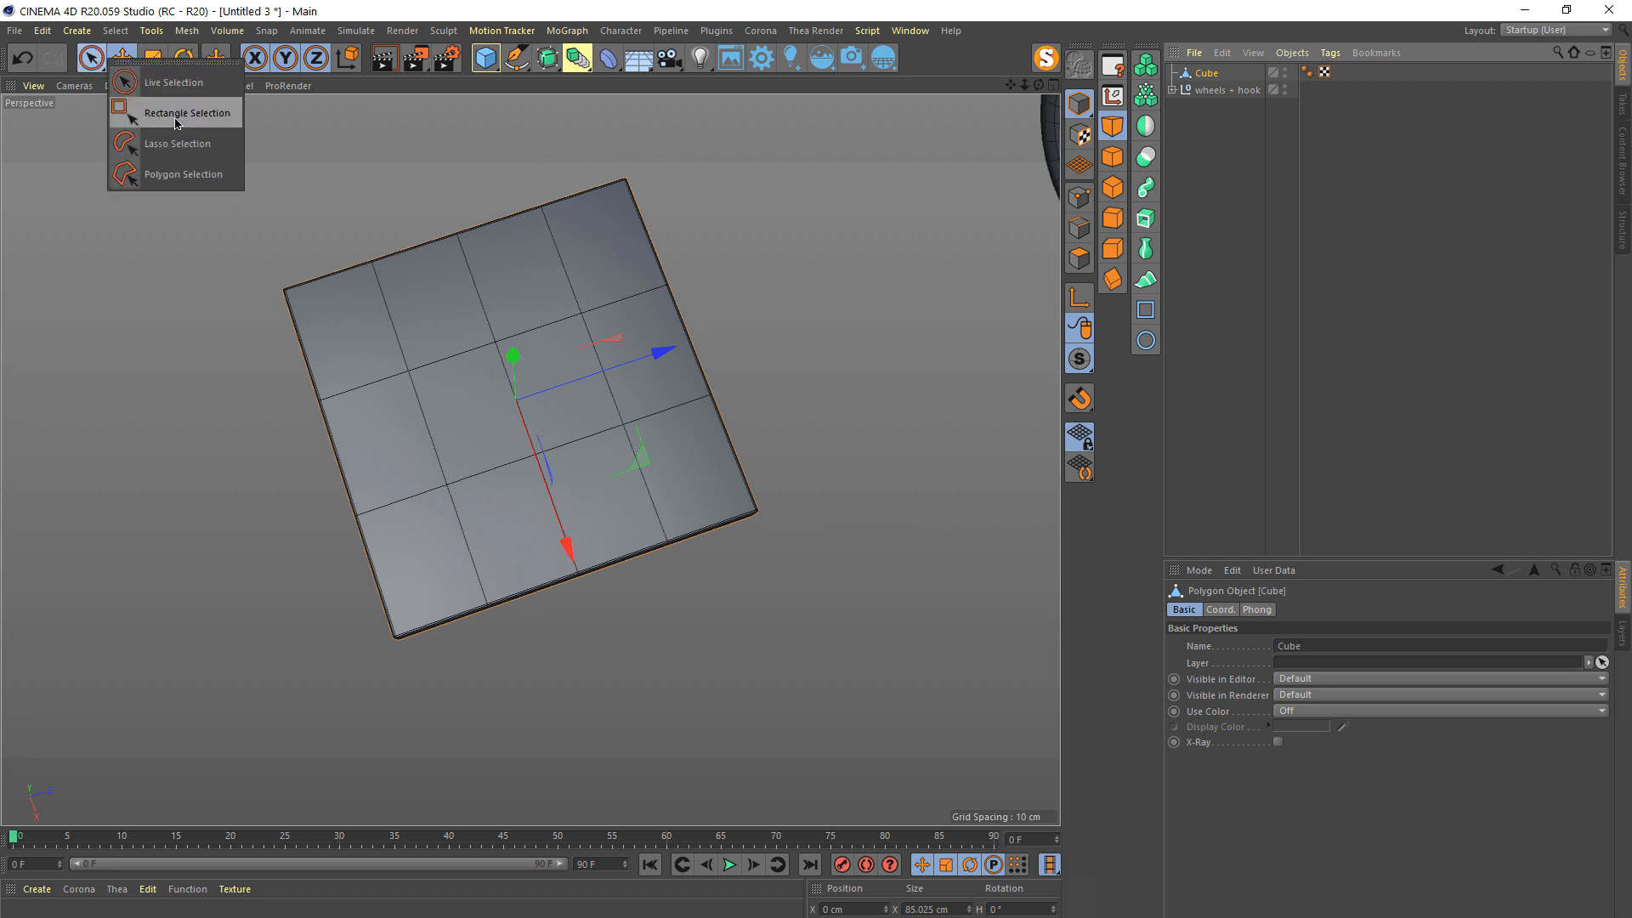
left_click(204, 126)
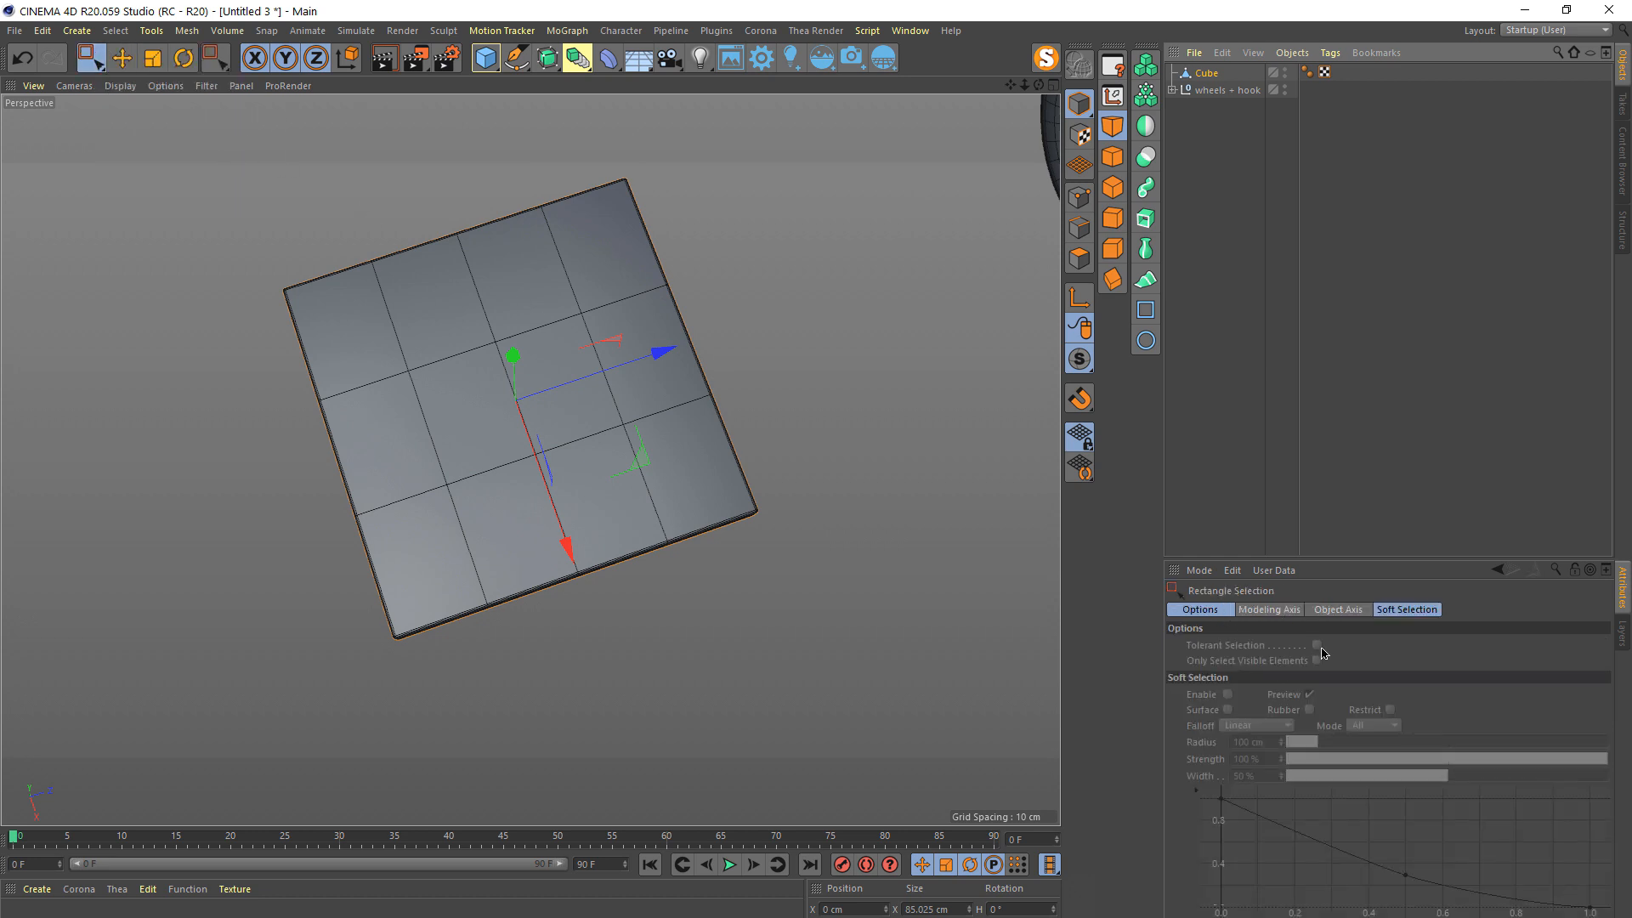
left_click(1079, 259)
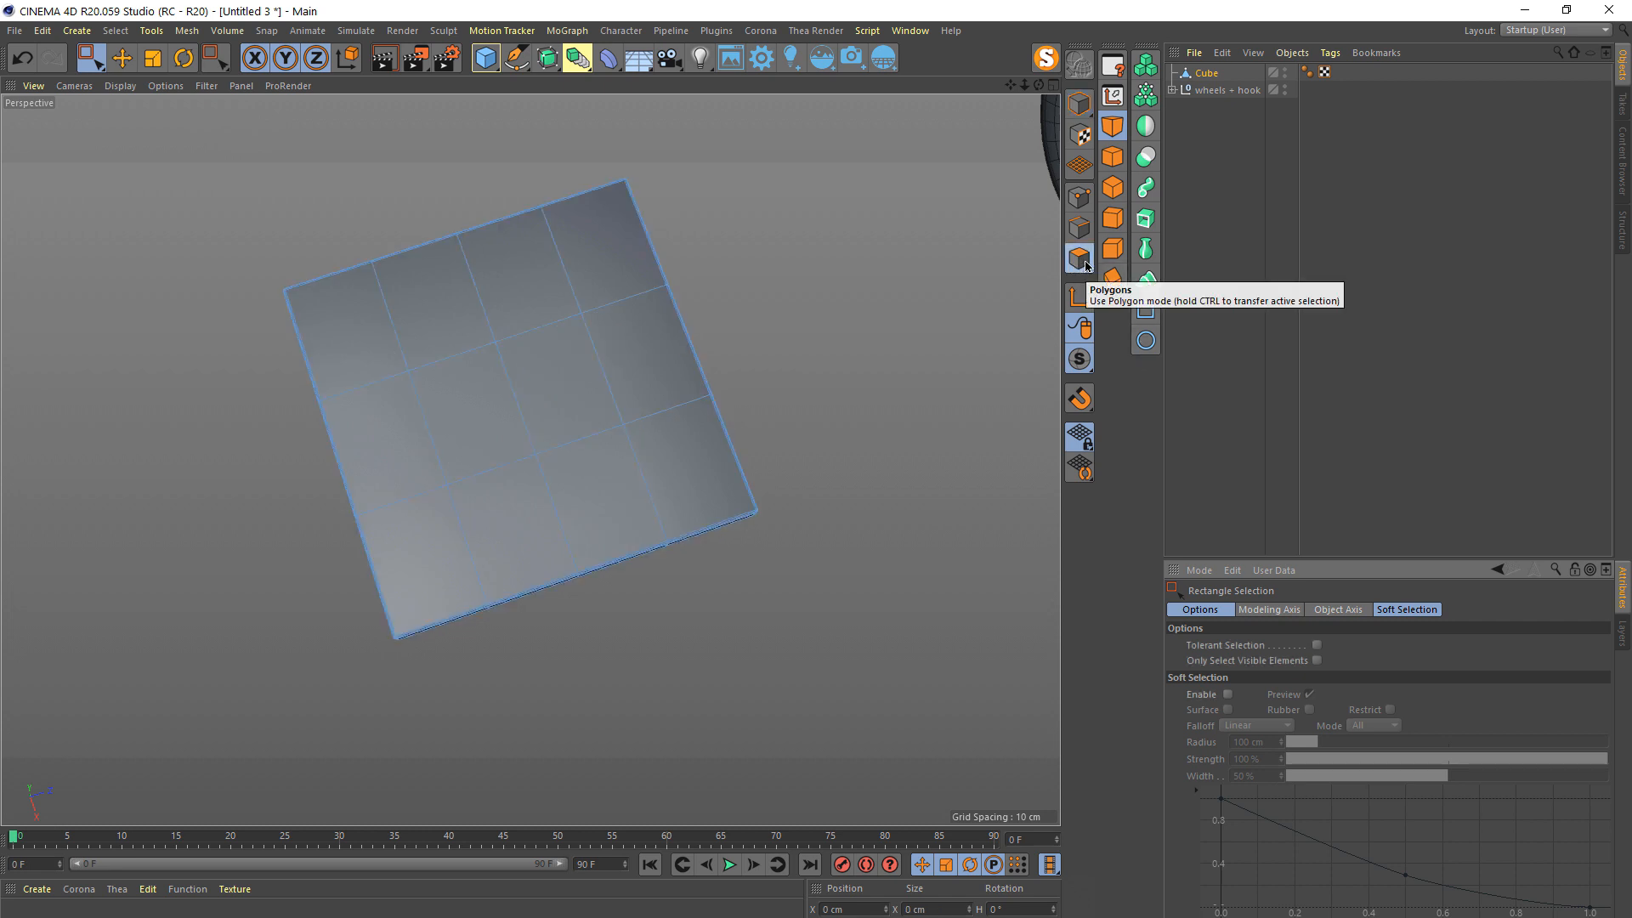
left_click(1316, 645)
- In the top view, select the half of the plate nearest the reference truck and delete its polygons
left_click_drag(695, 444, 566, 359, "alt")
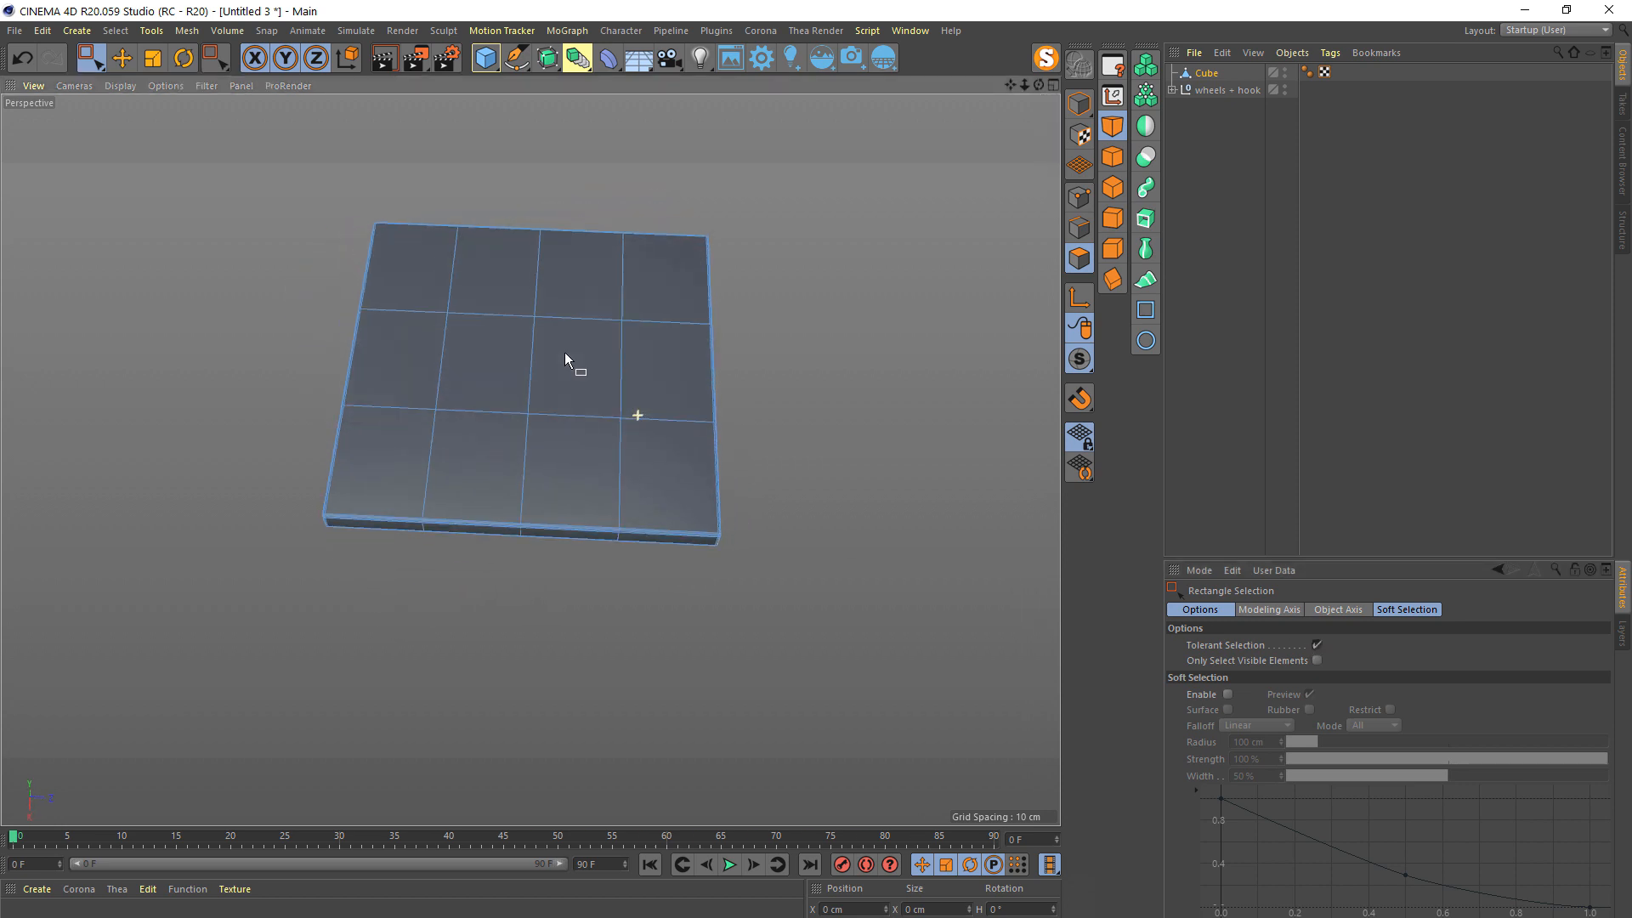
middle_click(806, 273)
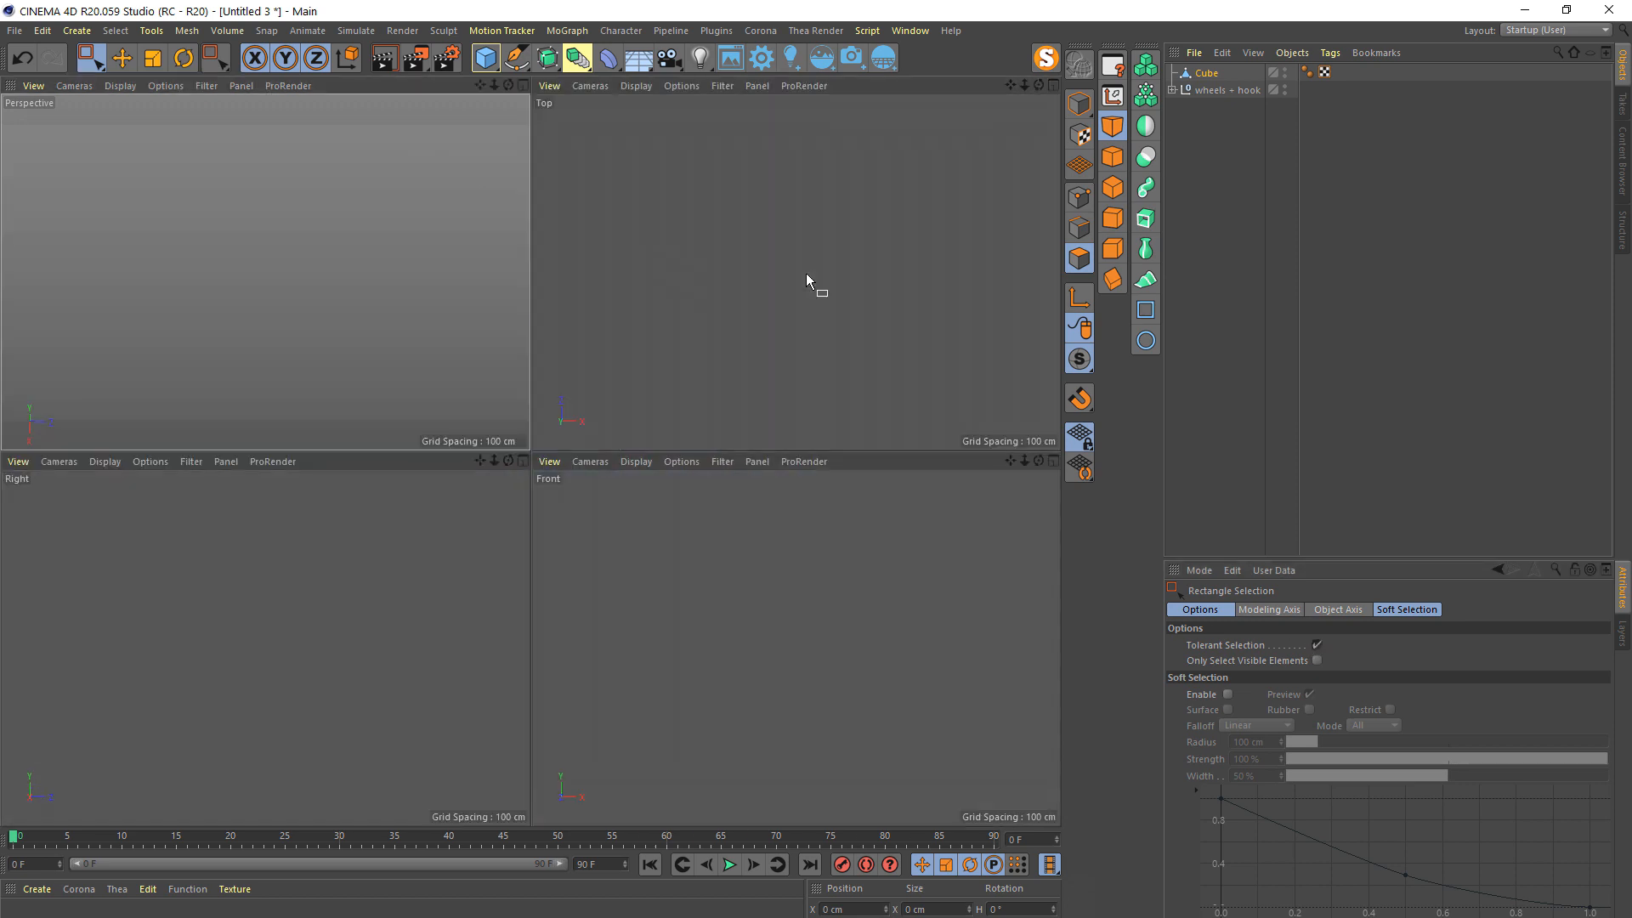
middle_click(381, 236)
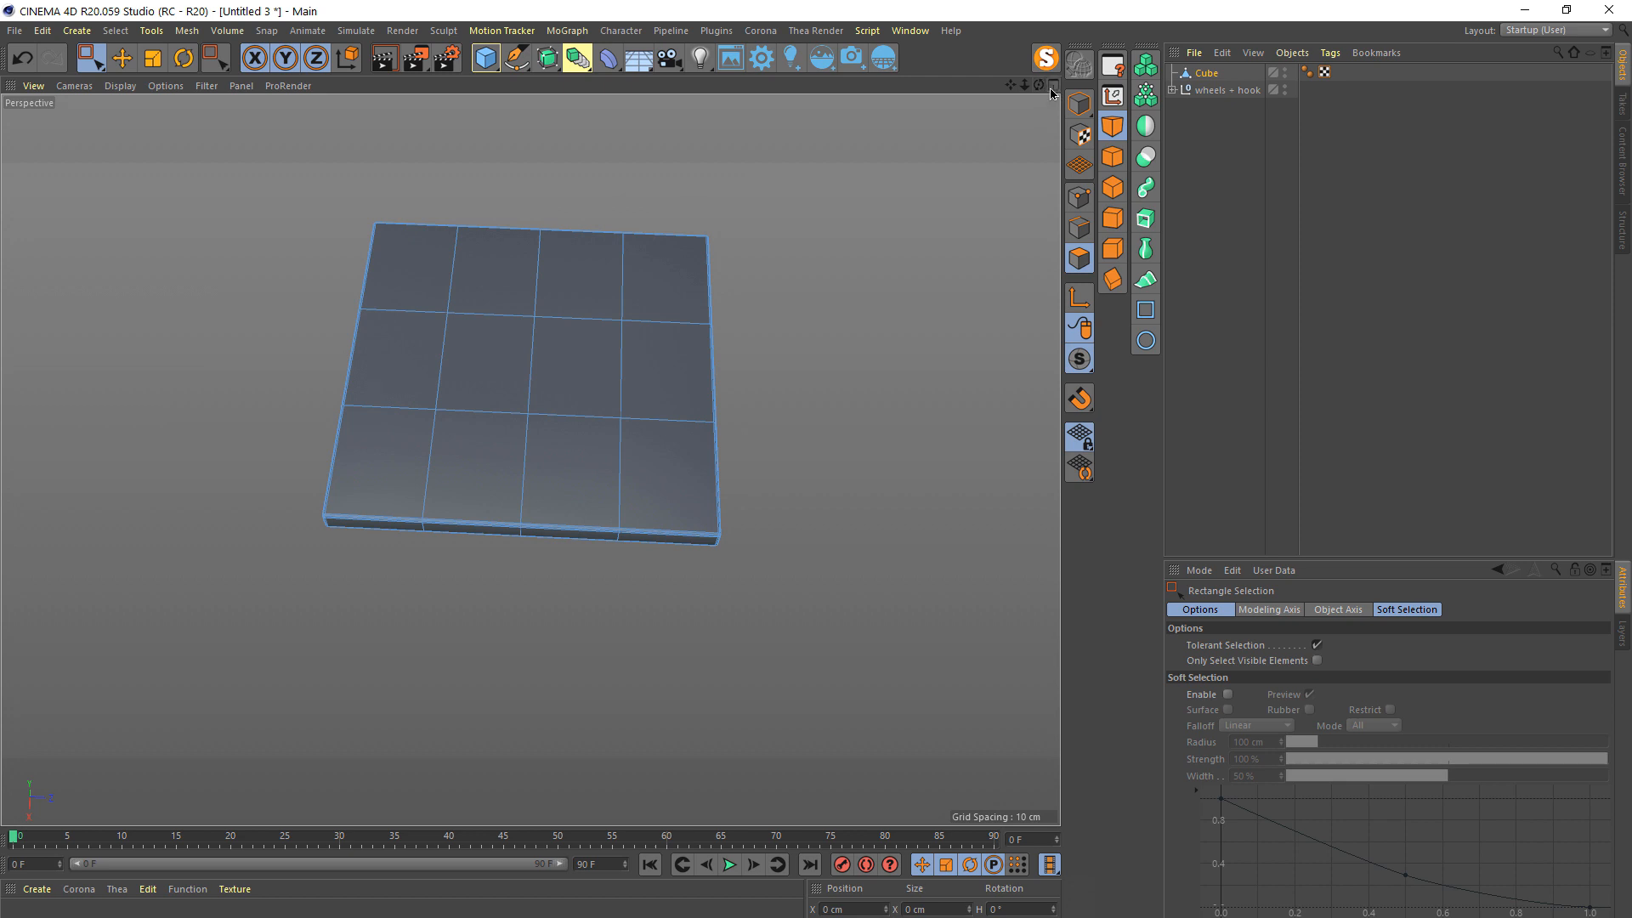
key("F2")
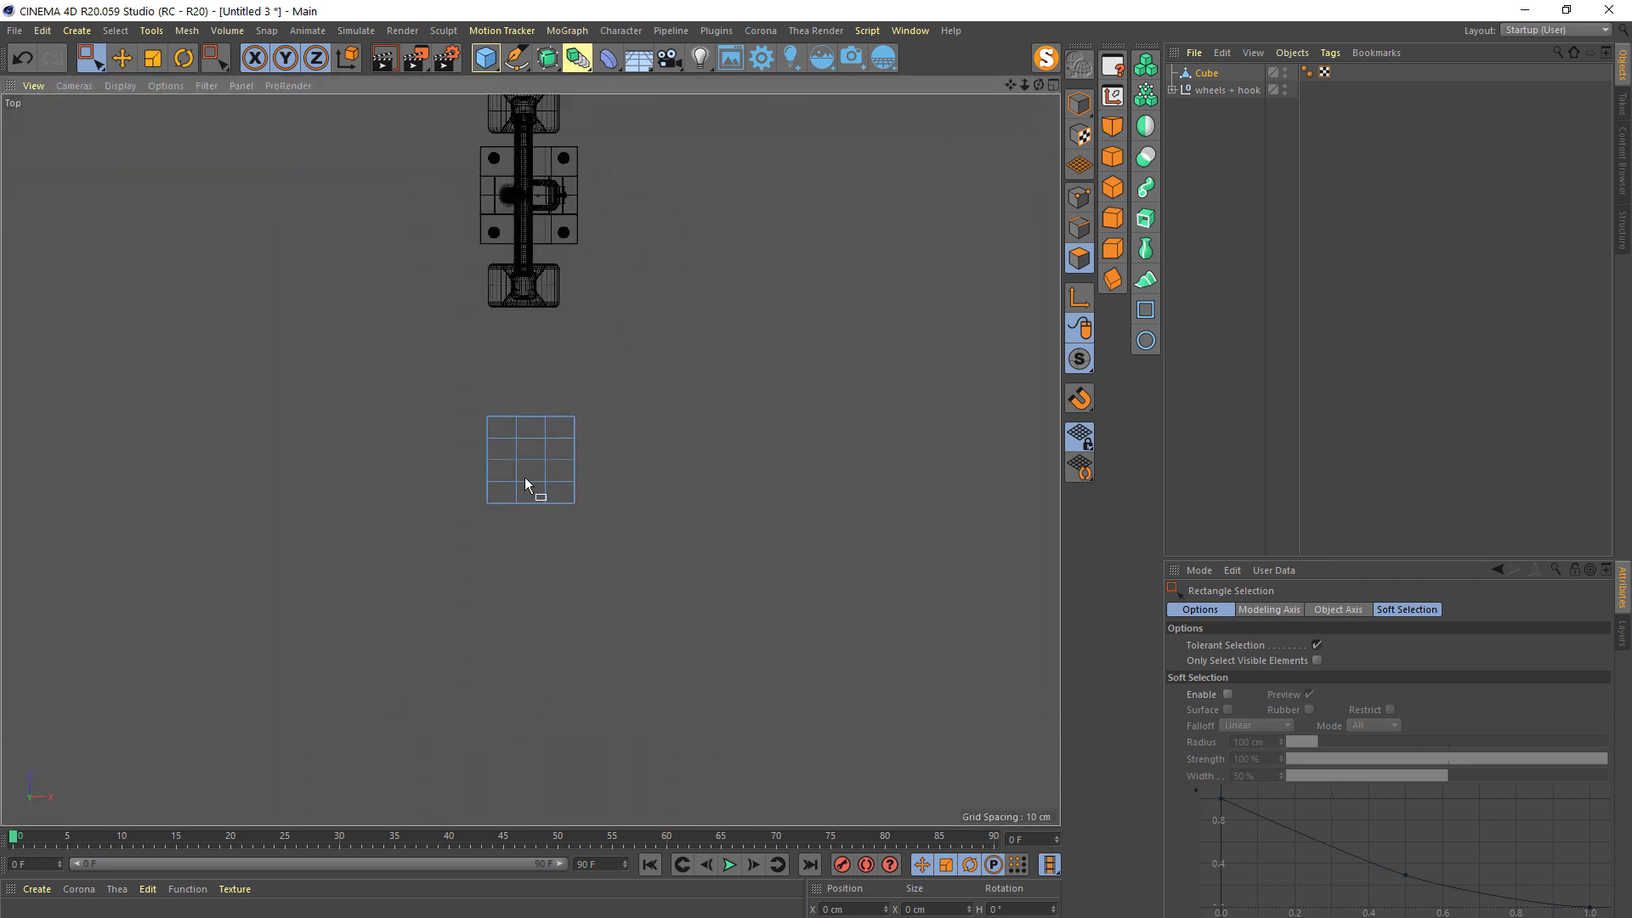
scroll(525, 484, "up", 4)
left_click_drag(772, 320, 321, 427)
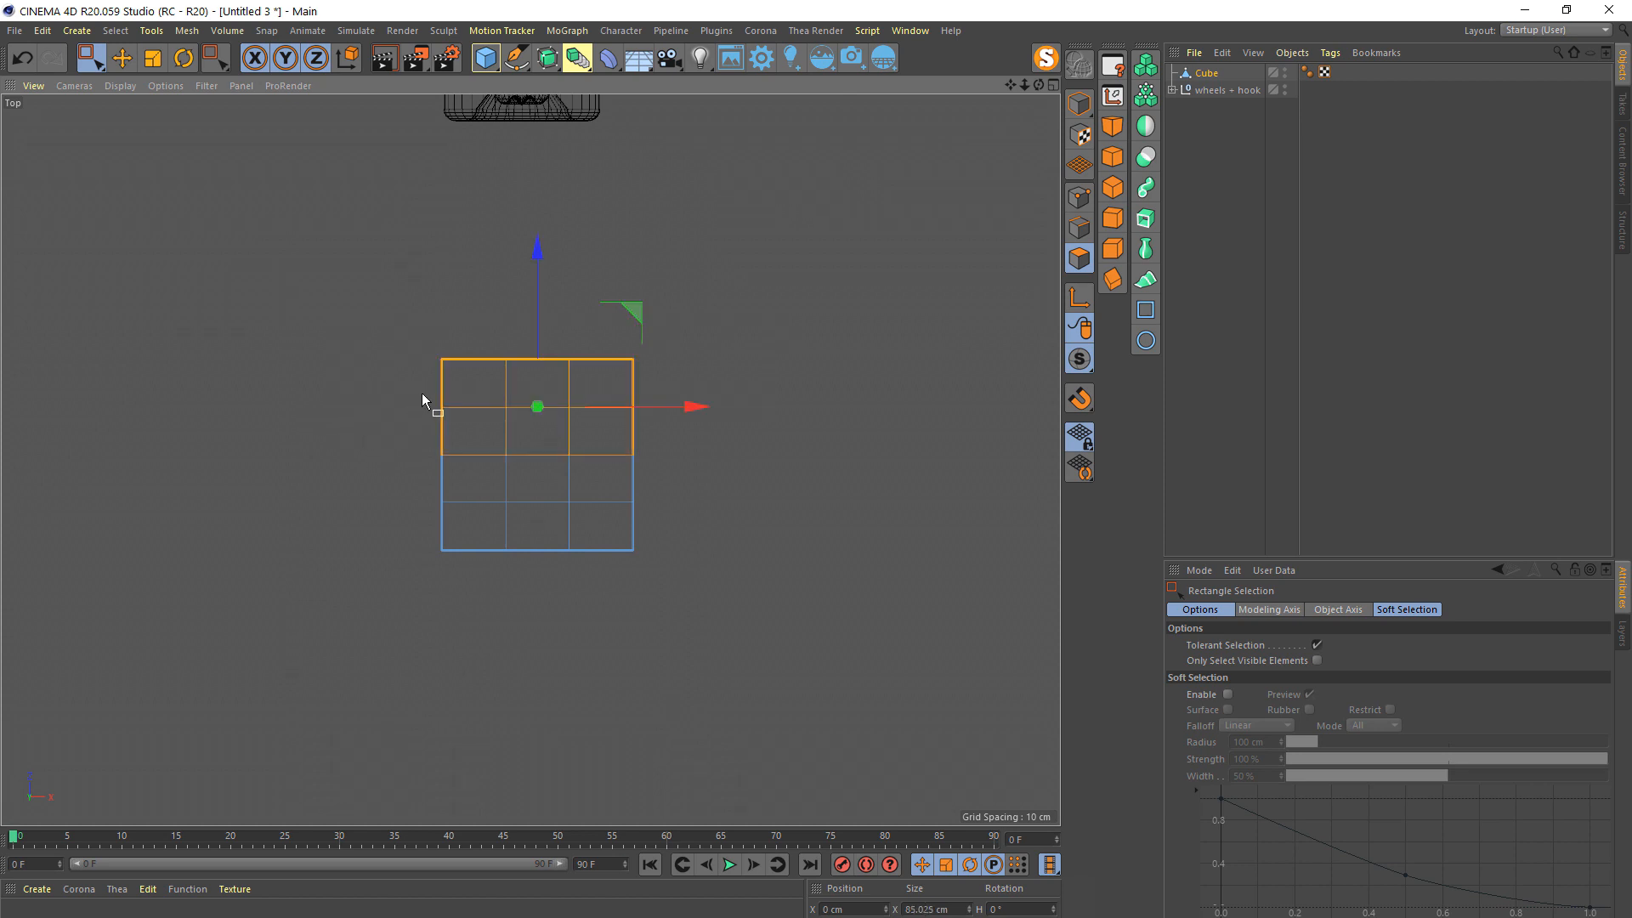
key("Delete")
- Return to the perspective view and undo the deletion of the plate's half
key("F5")
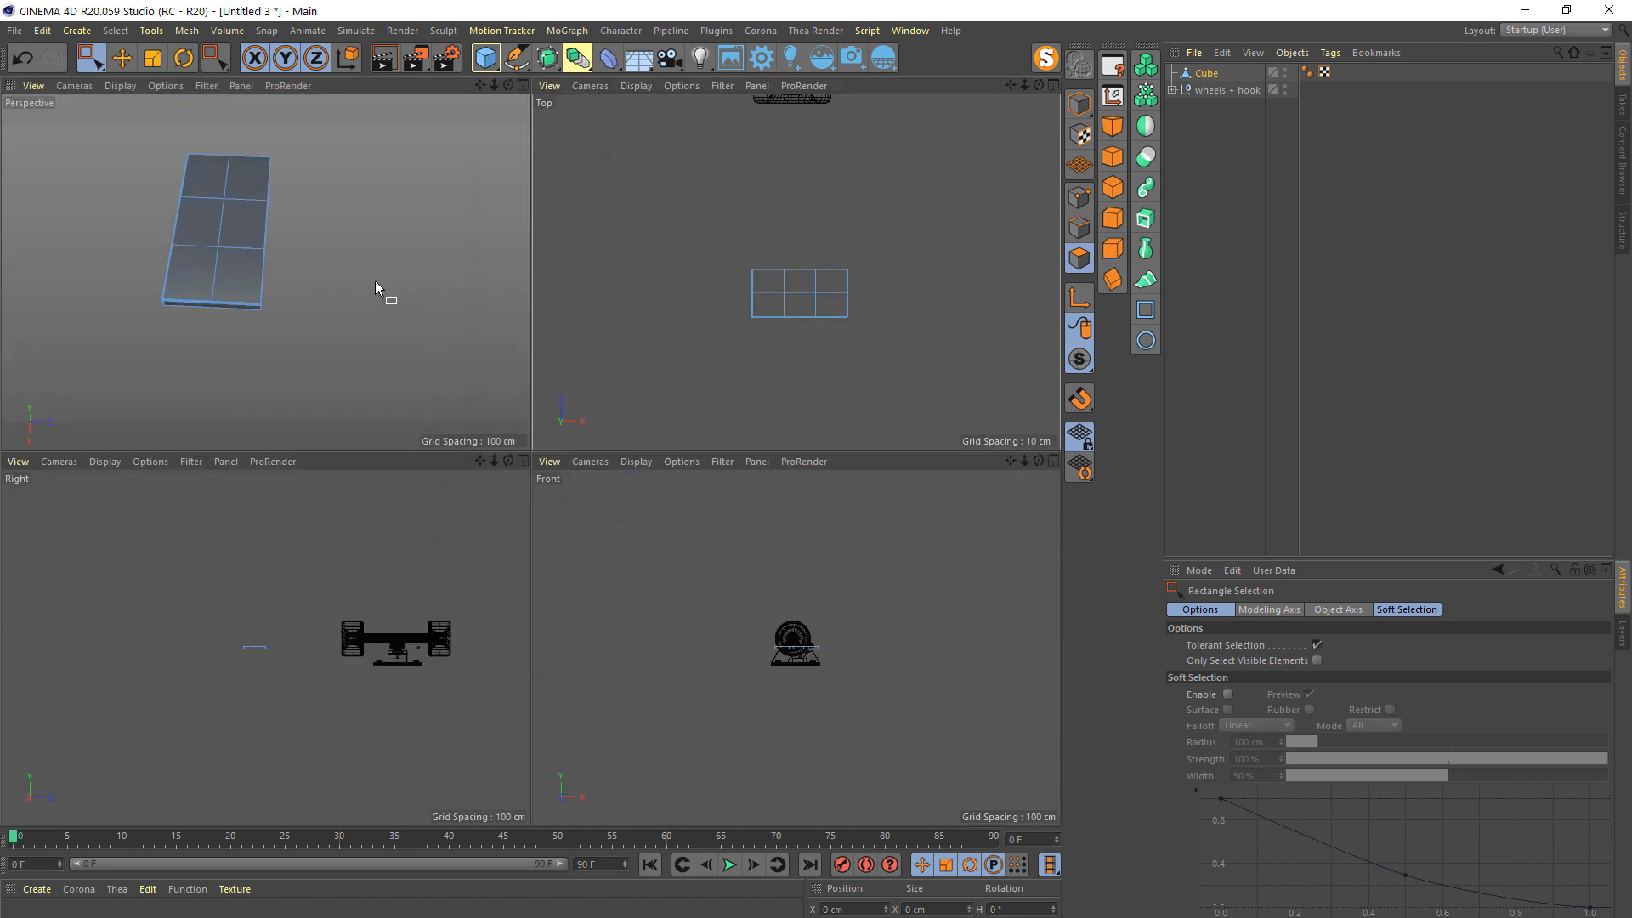
key("F1")
left_click_drag(390, 344, 350, 501, "alt")
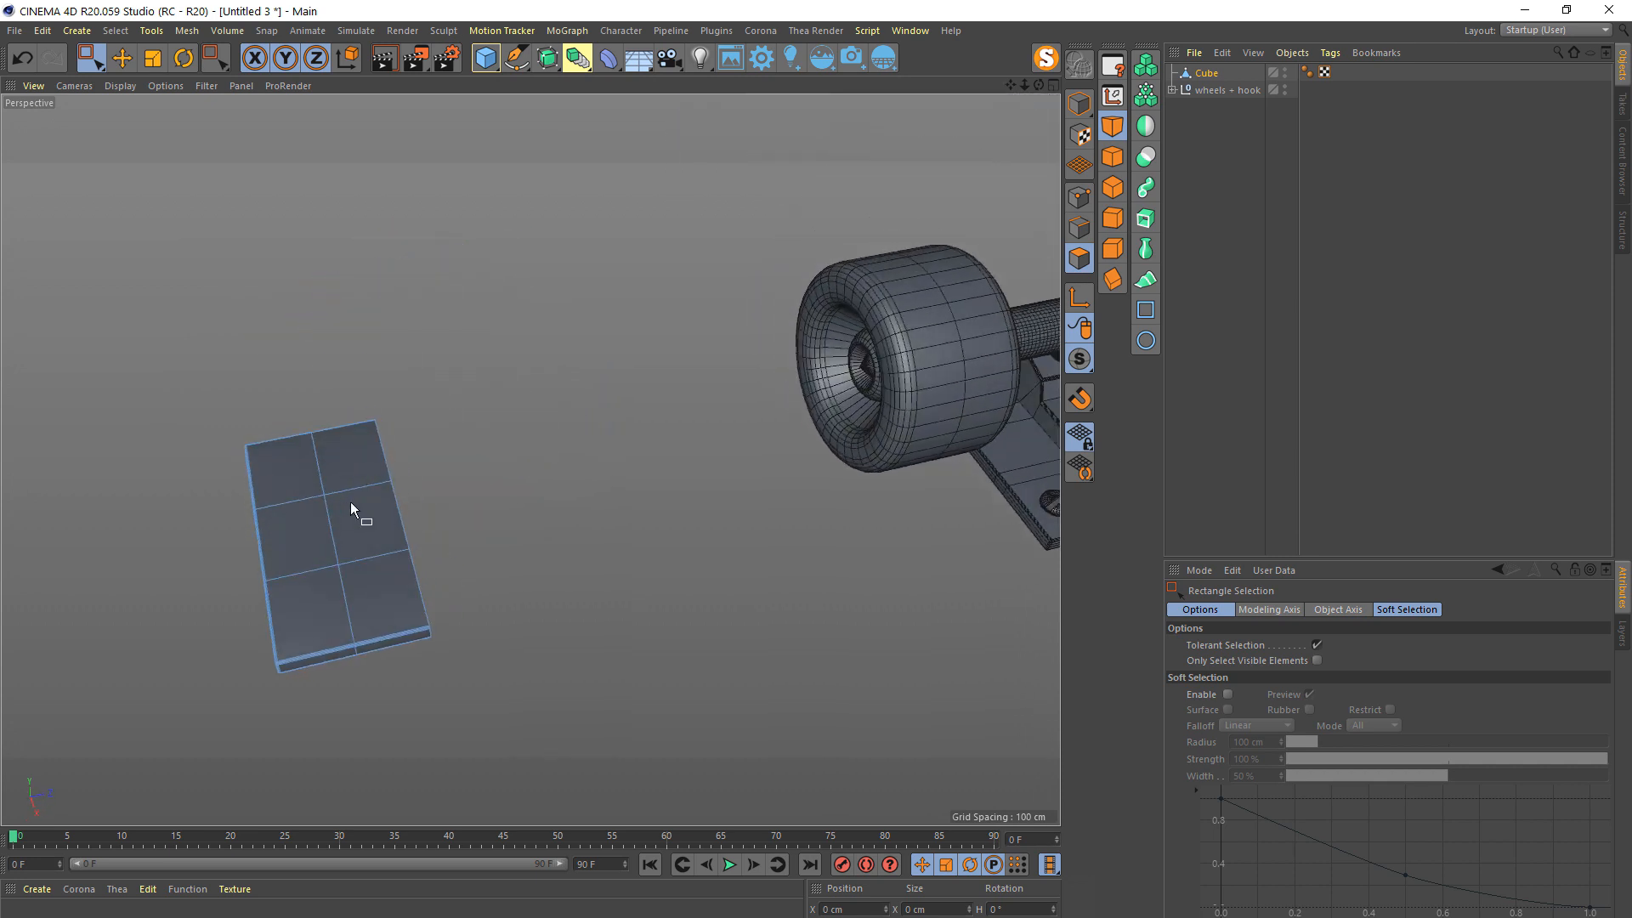
middle_click(421, 426)
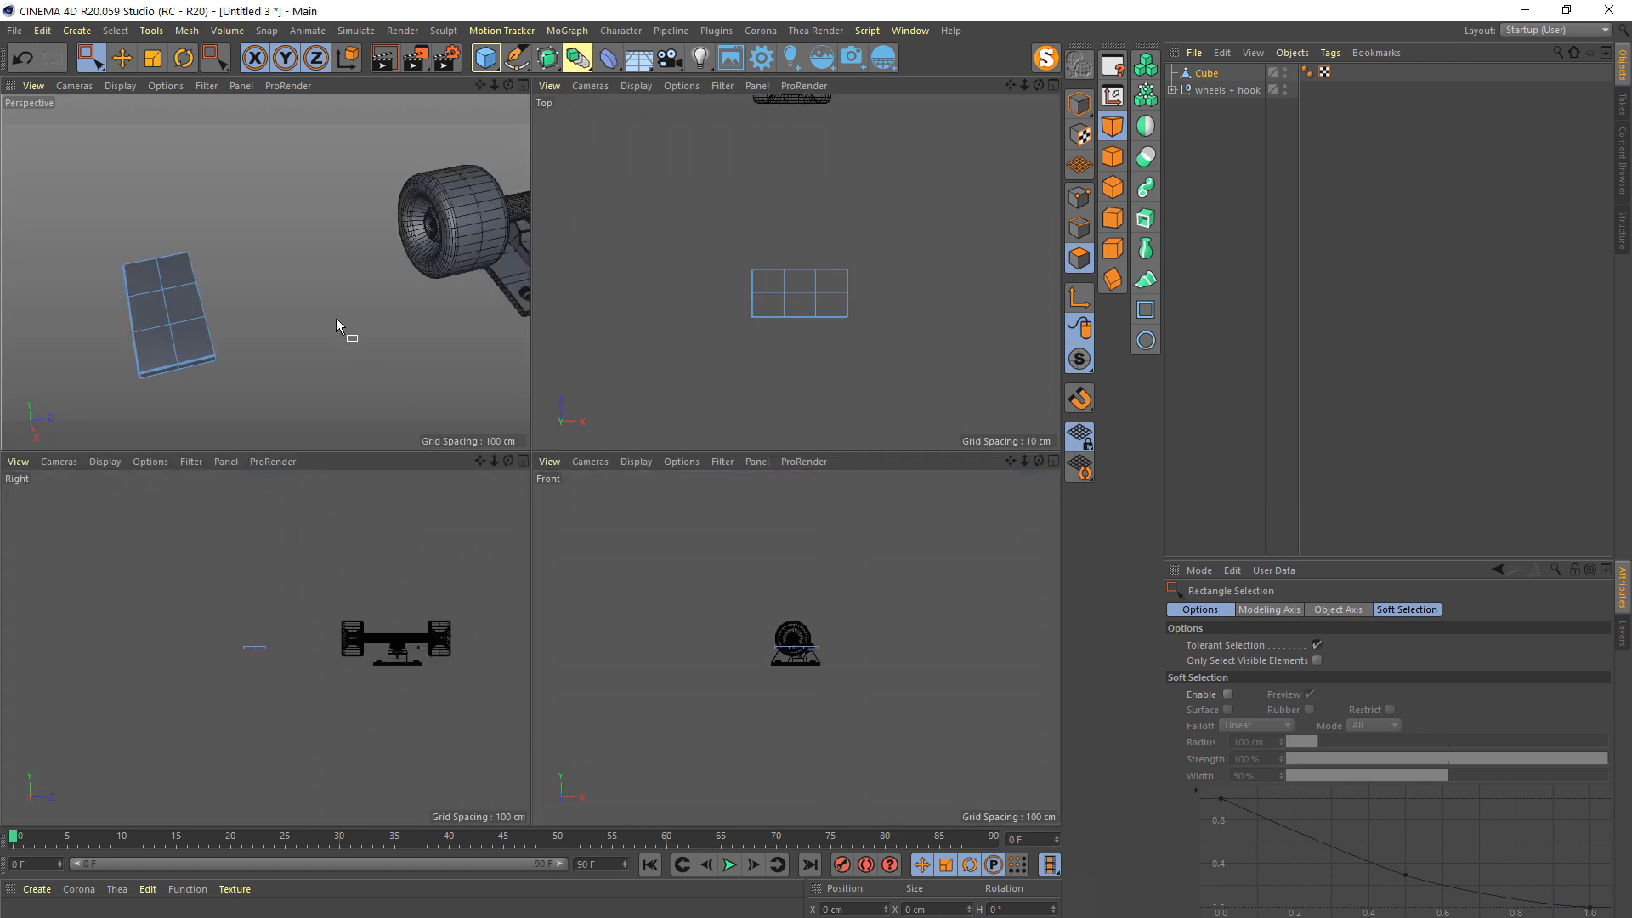
middle_click(335, 317)
left_click(25, 60)
- Delete the polygons of the plate half nearest the reference truck, selecting them in the perspective view
left_click_drag(610, 498, 560, 493, "alt")
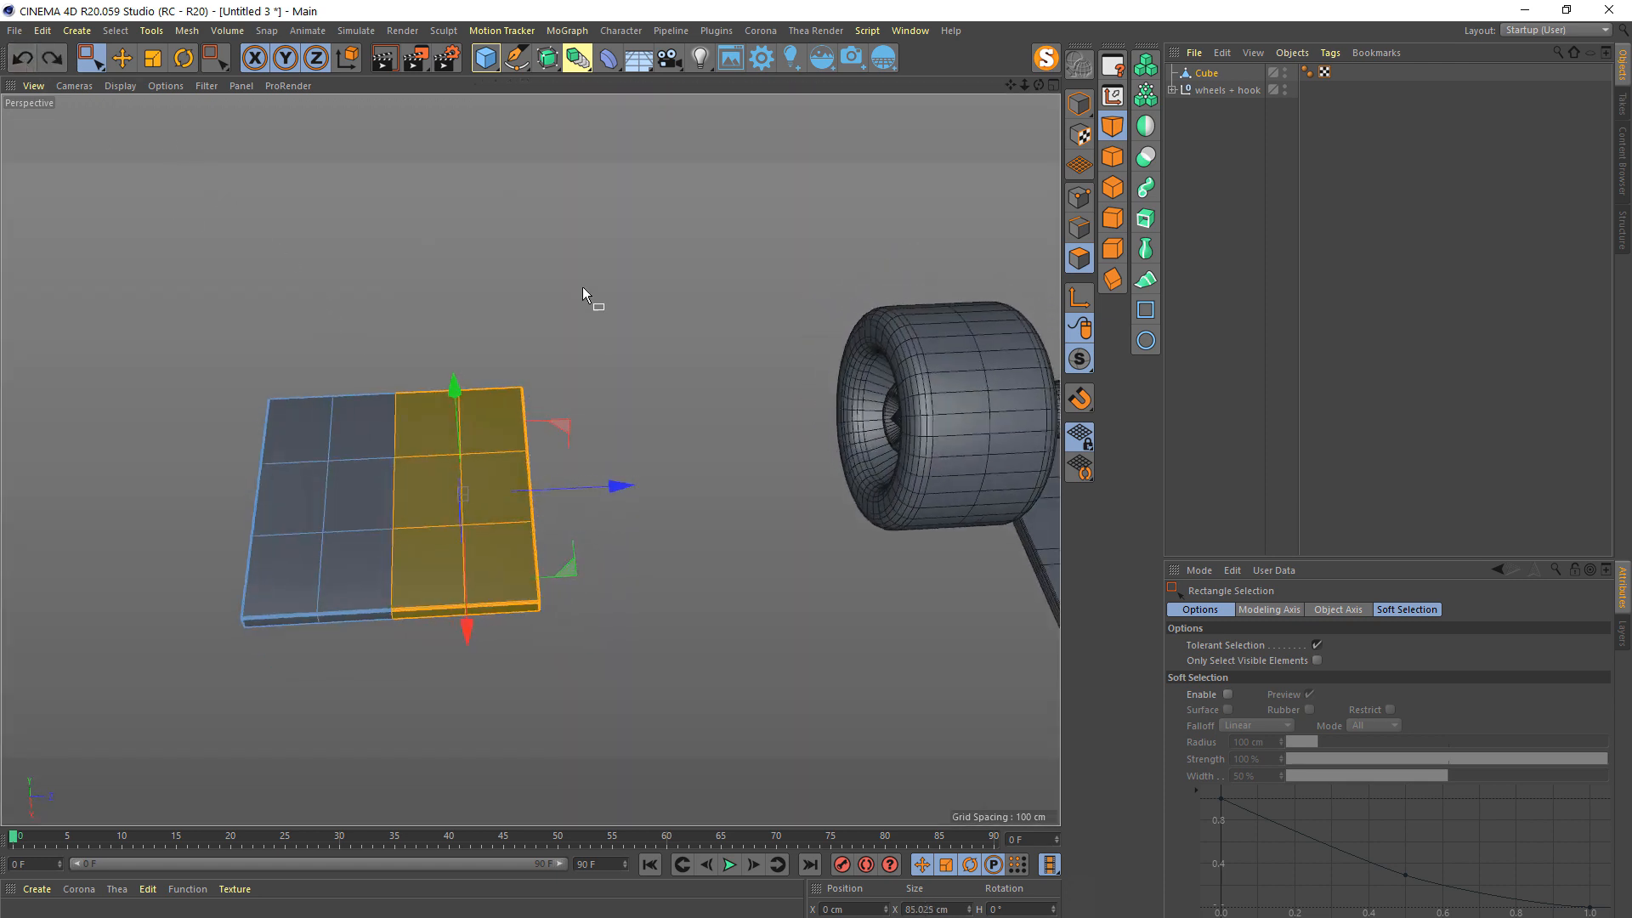
left_click_drag(576, 288, 425, 656)
key("Delete")
left_click_drag(353, 552, 444, 535, "alt")
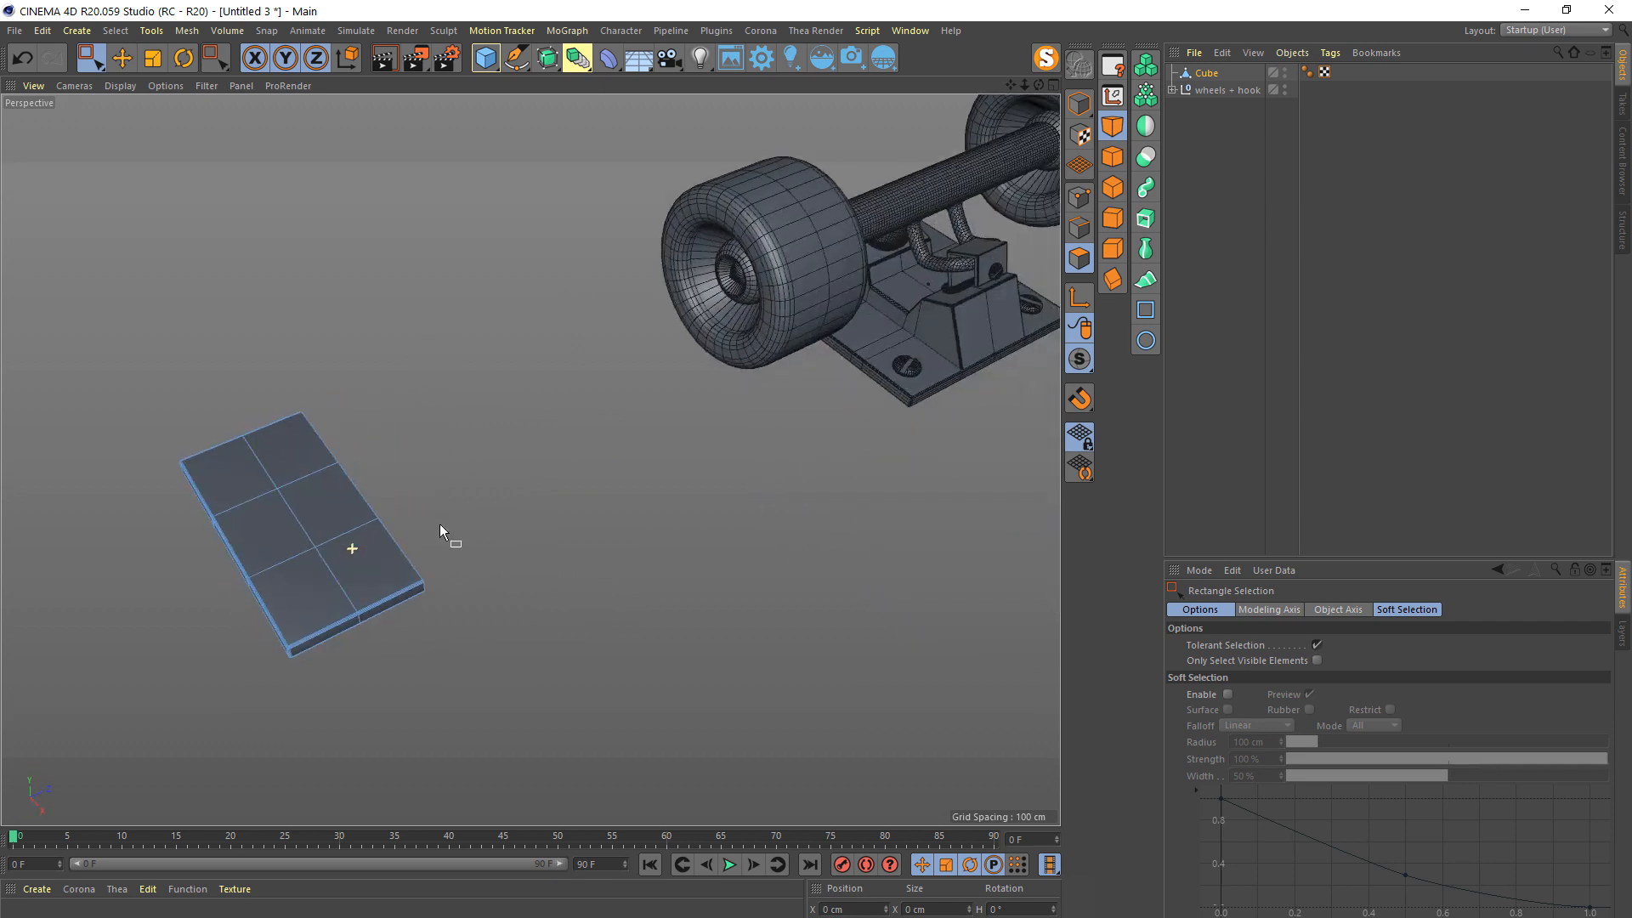
- Place the half plate inside a new Symmetry object and set the mirror plane to XY
left_click(577, 58)
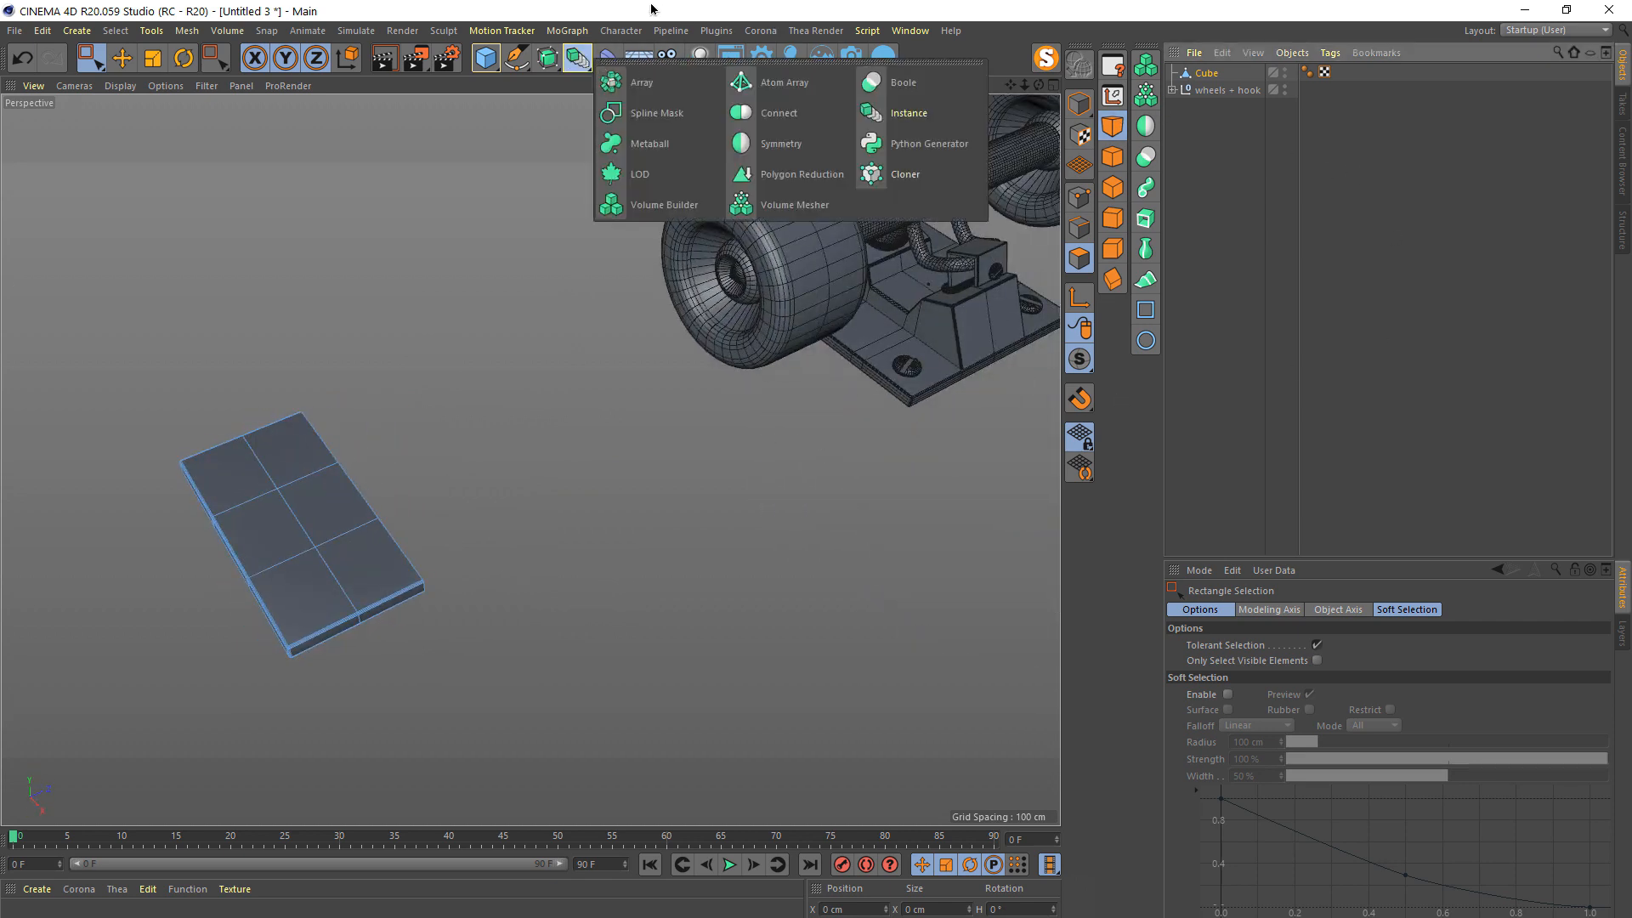
left_click(782, 143)
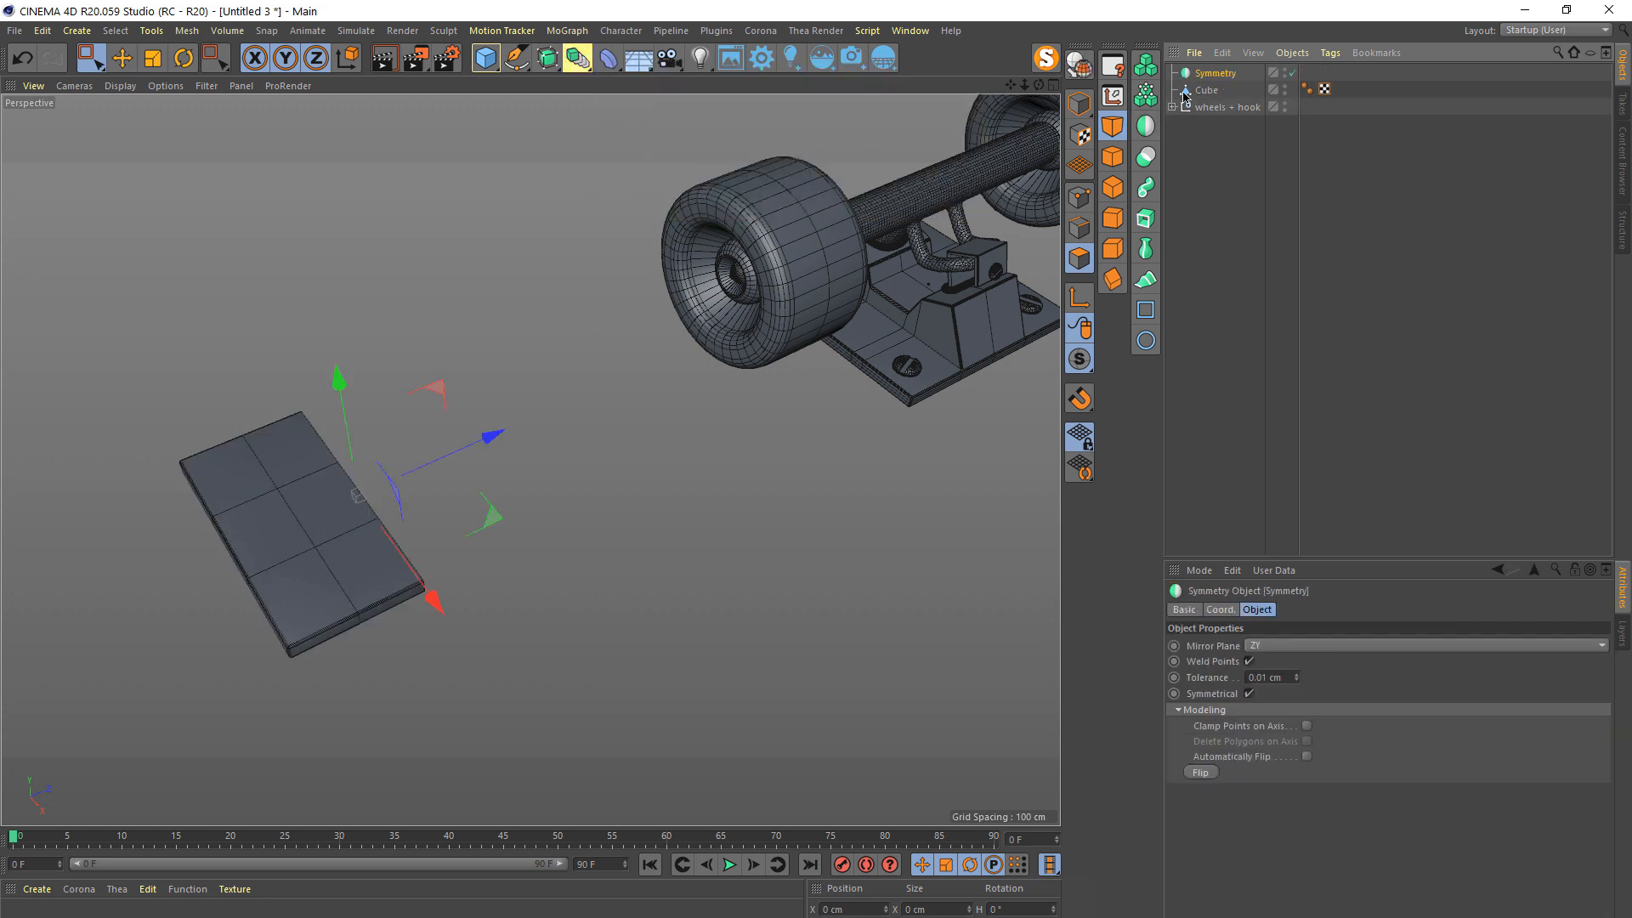
left_click_drag(1207, 90, 1211, 76)
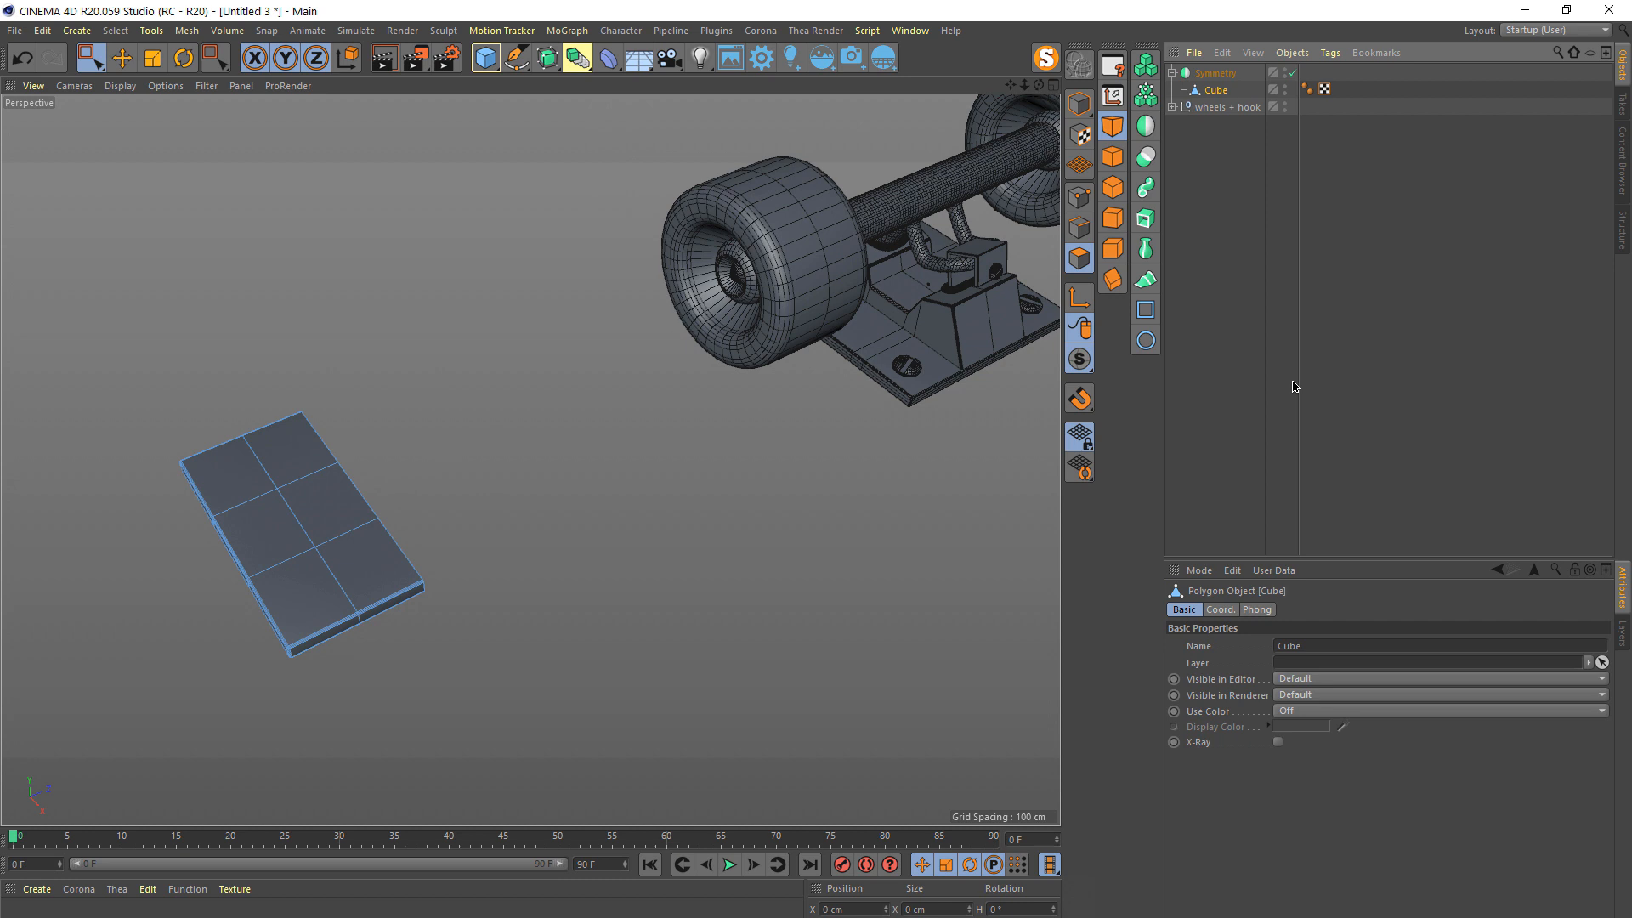
left_click(1220, 78)
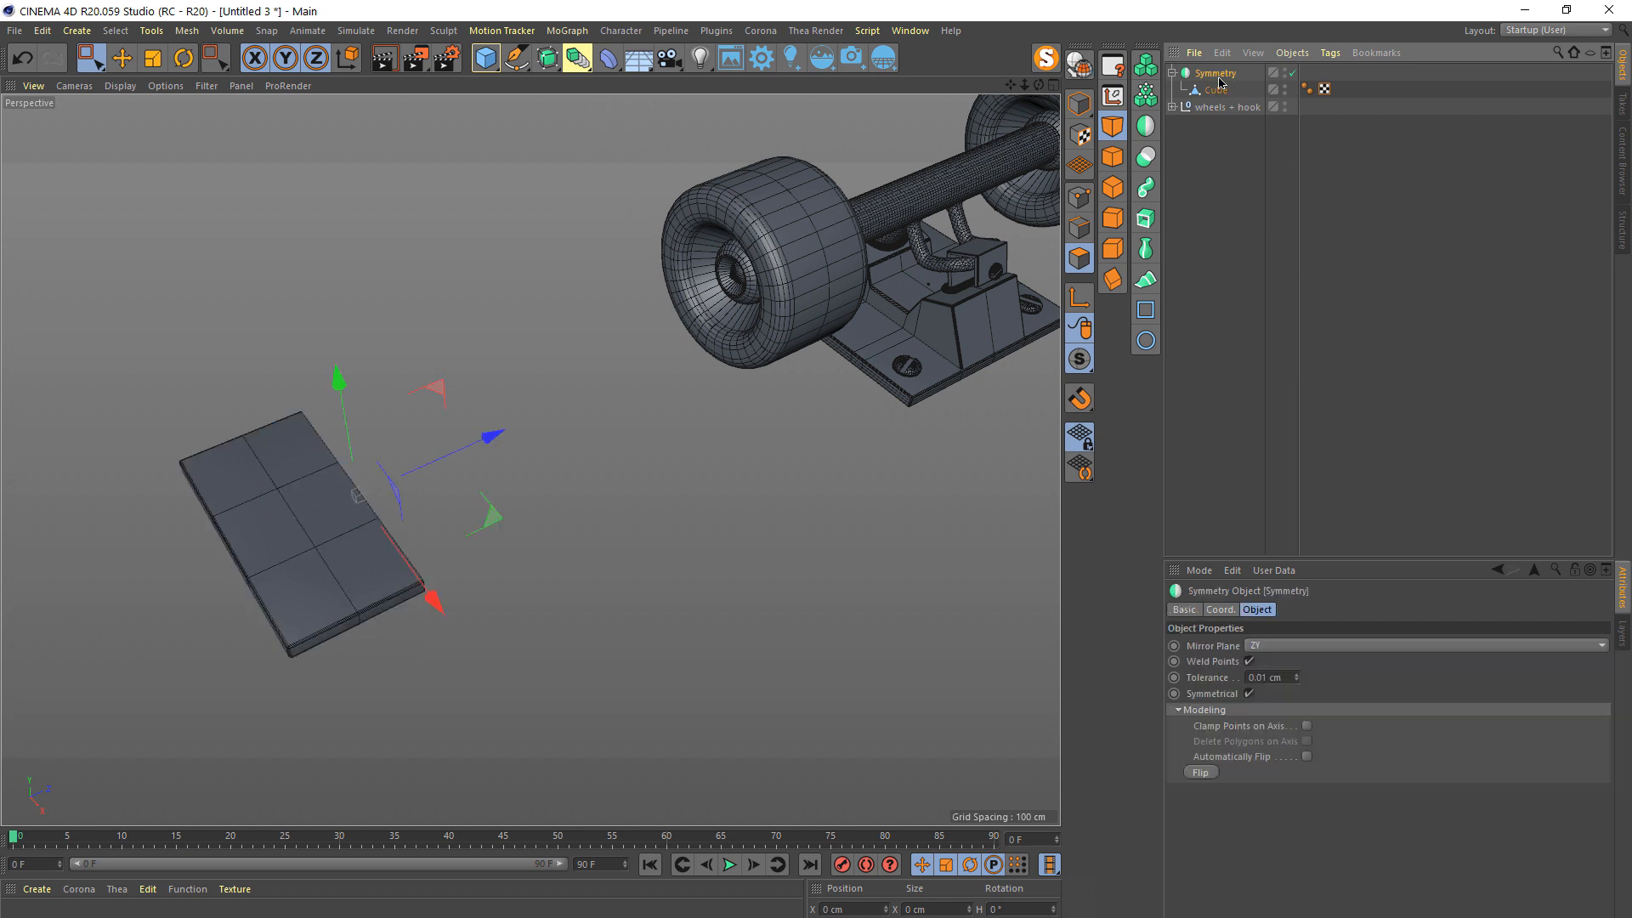
left_click(1277, 646)
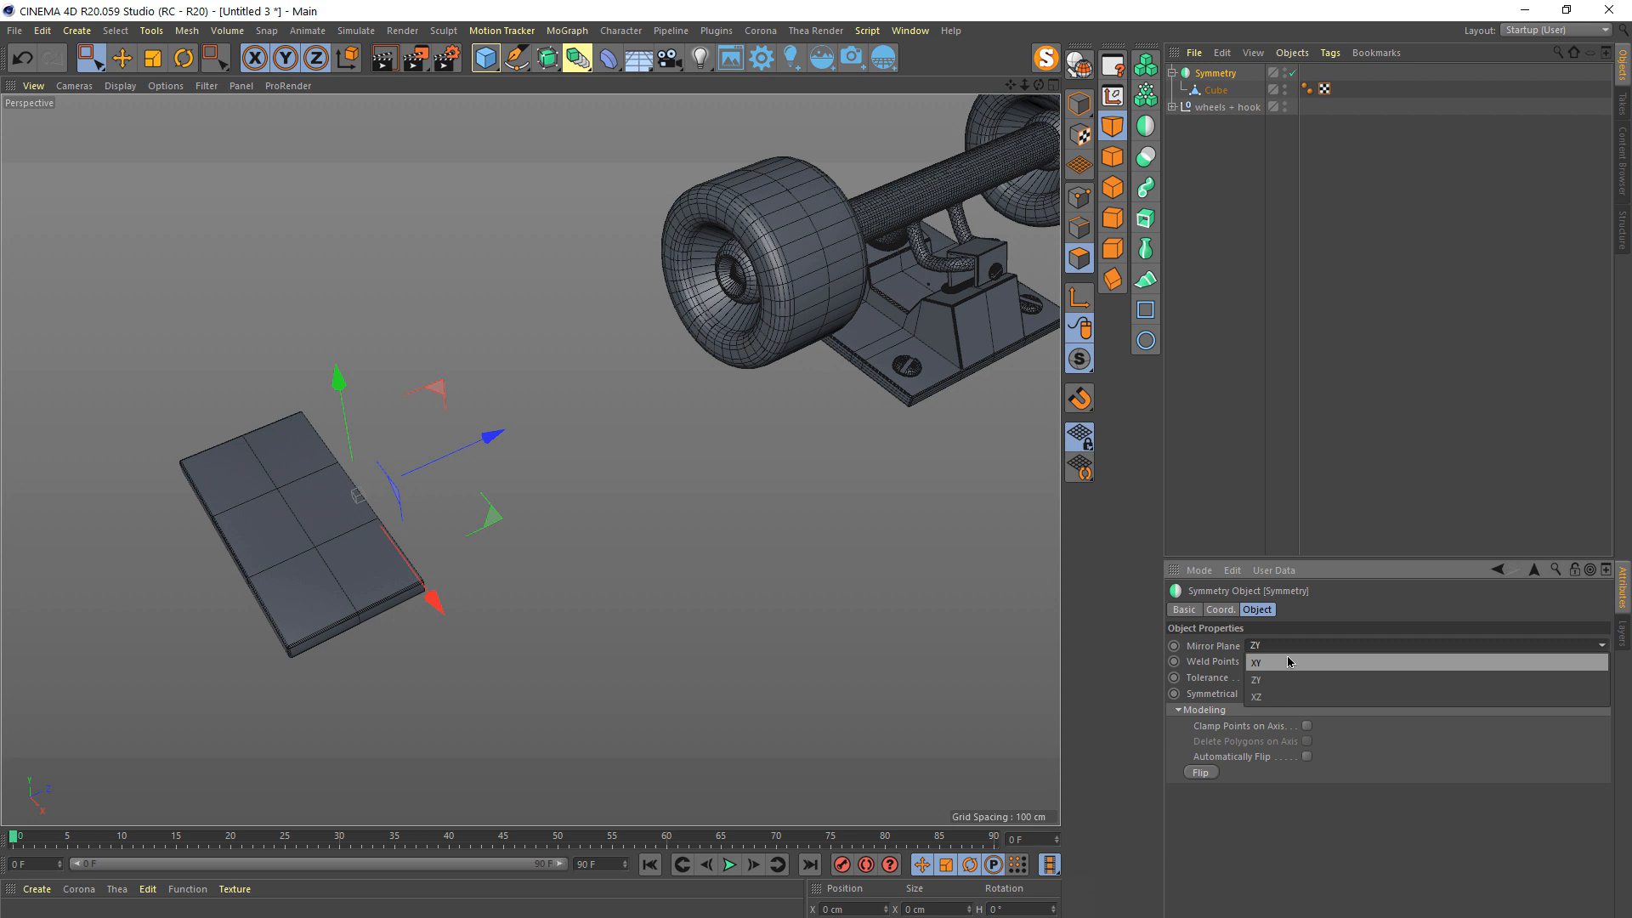
left_click(1287, 662)
left_click(1200, 141)
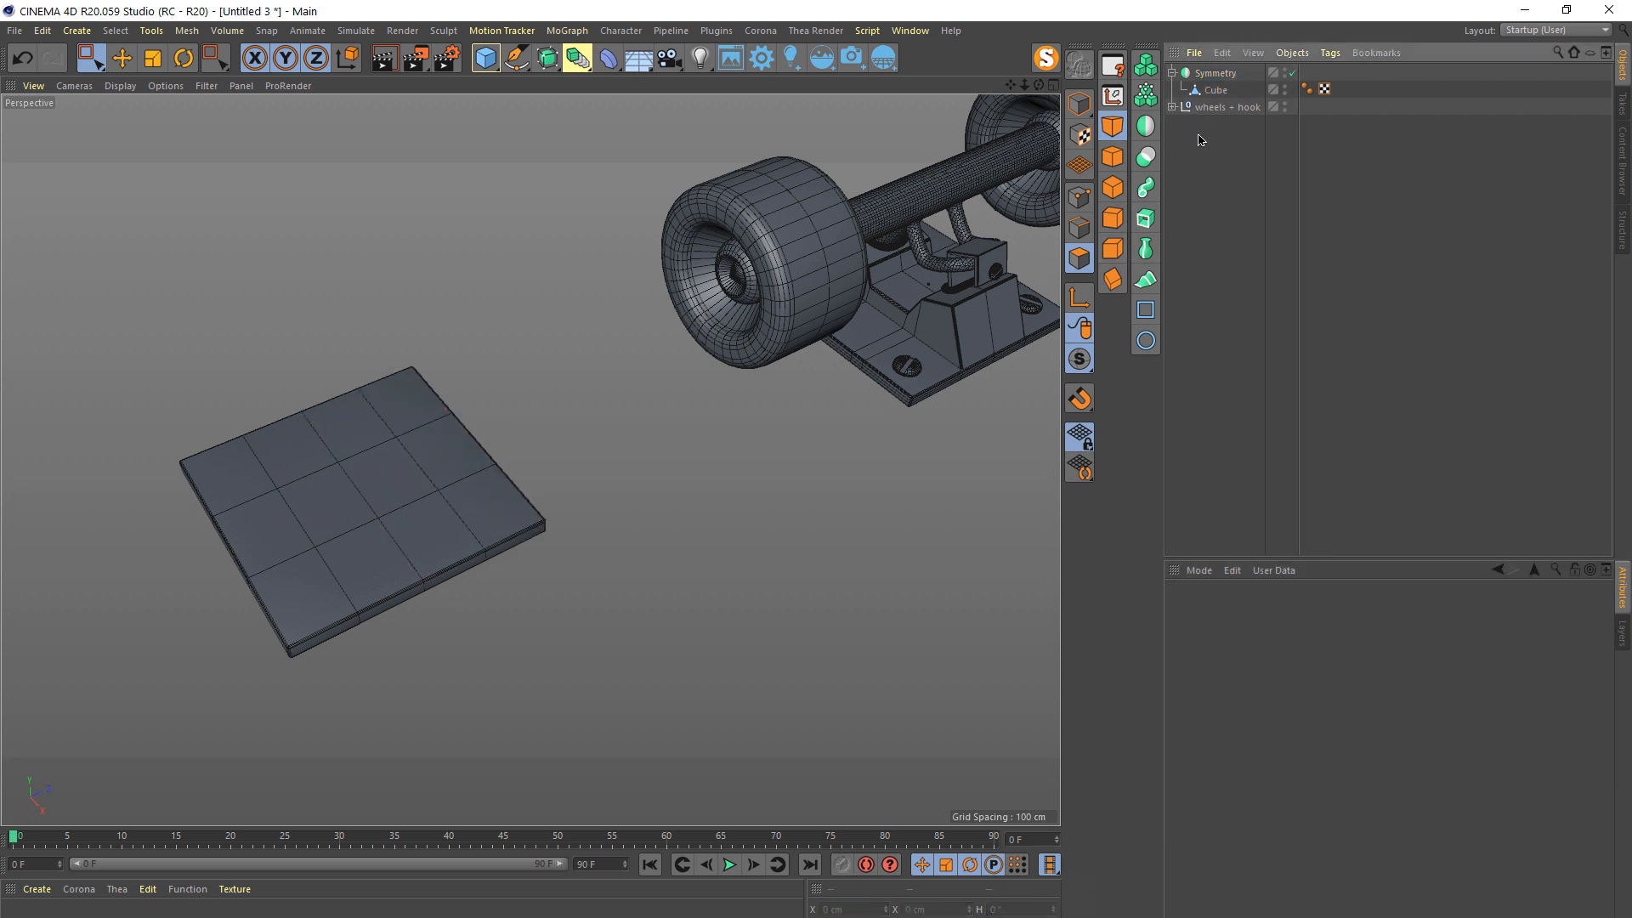
- Select only the middle-row polygon beside the mirror line on the cube's editable half
left_click(1214, 89)
left_click_drag(396, 450, 426, 466, "alt")
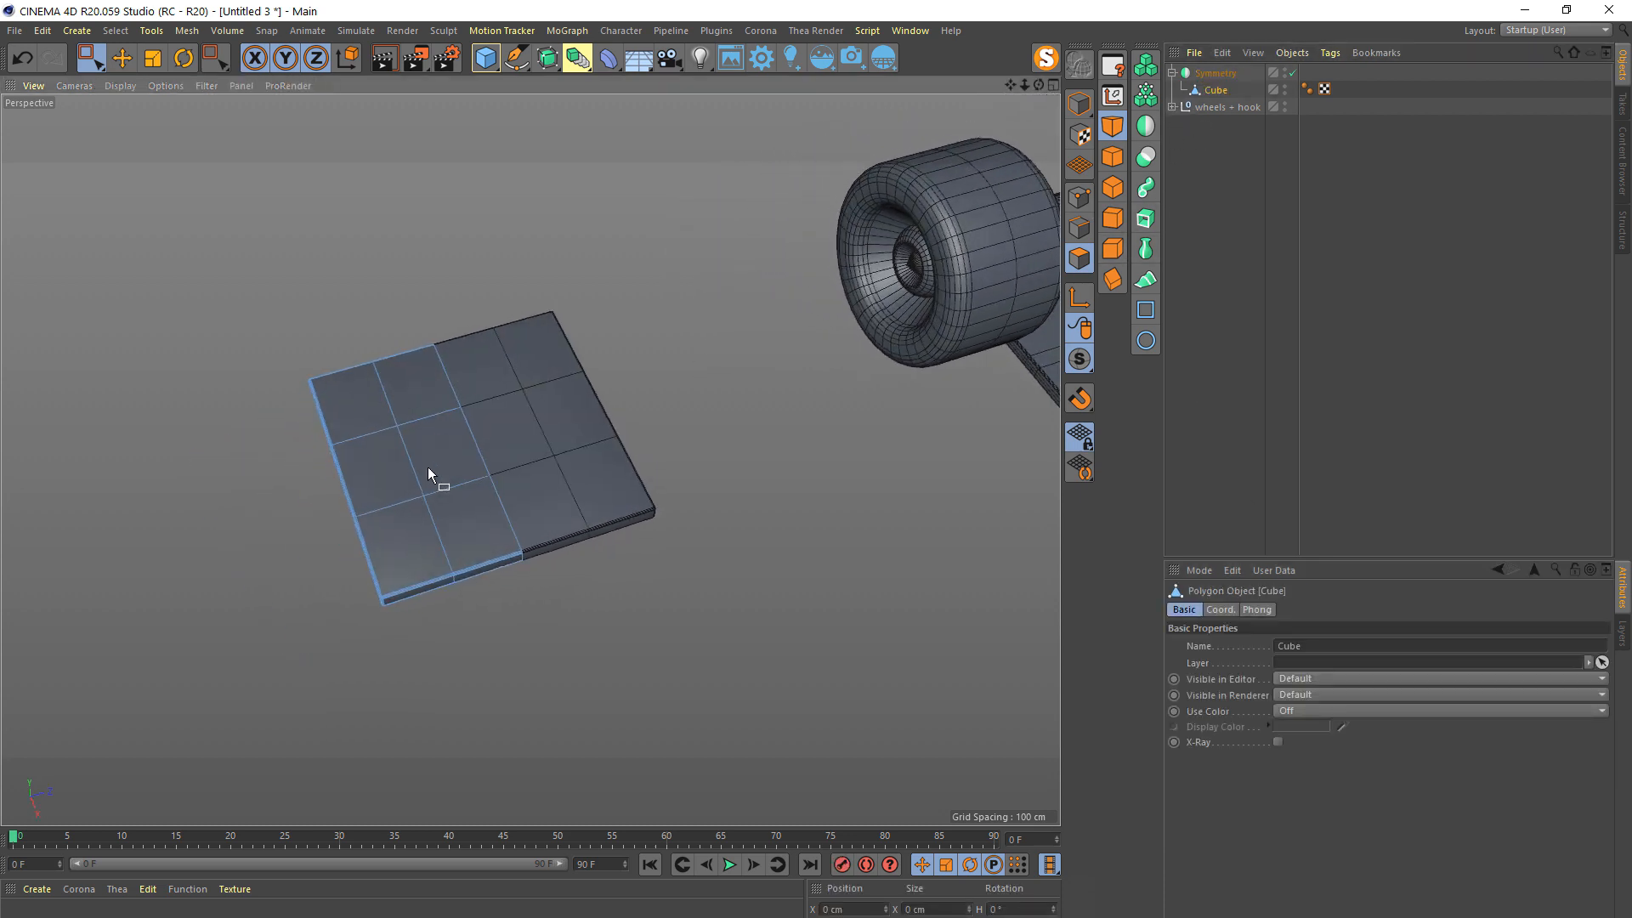
right_click_drag(428, 466, 473, 375, "alt")
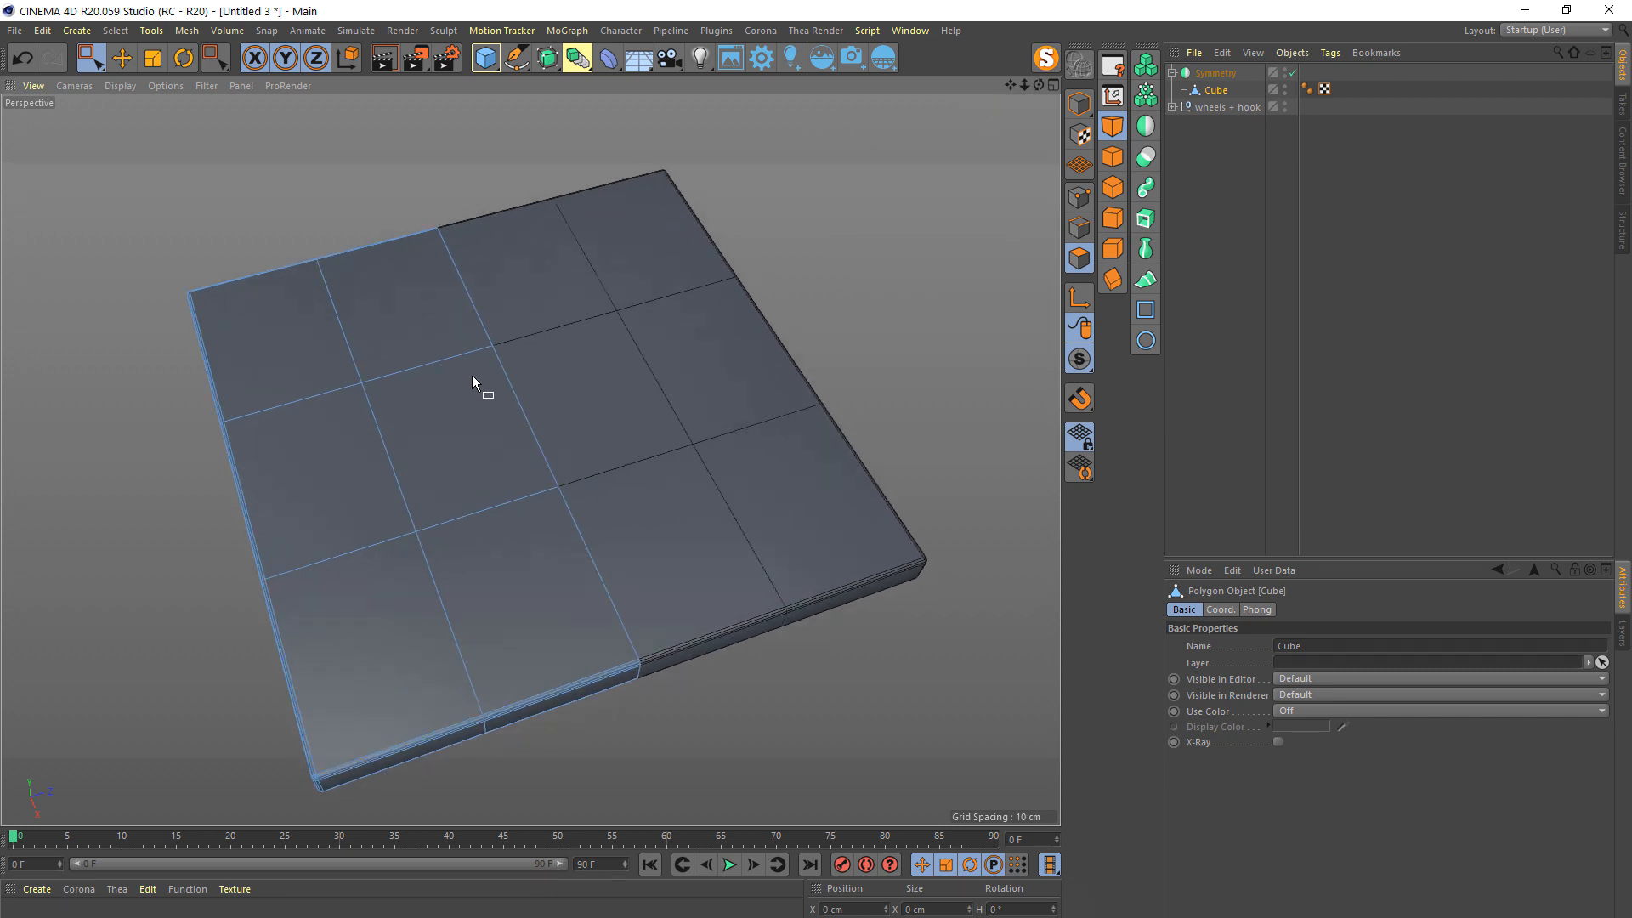
left_click(463, 421)
left_click_drag(458, 379, 606, 420)
left_click(24, 58)
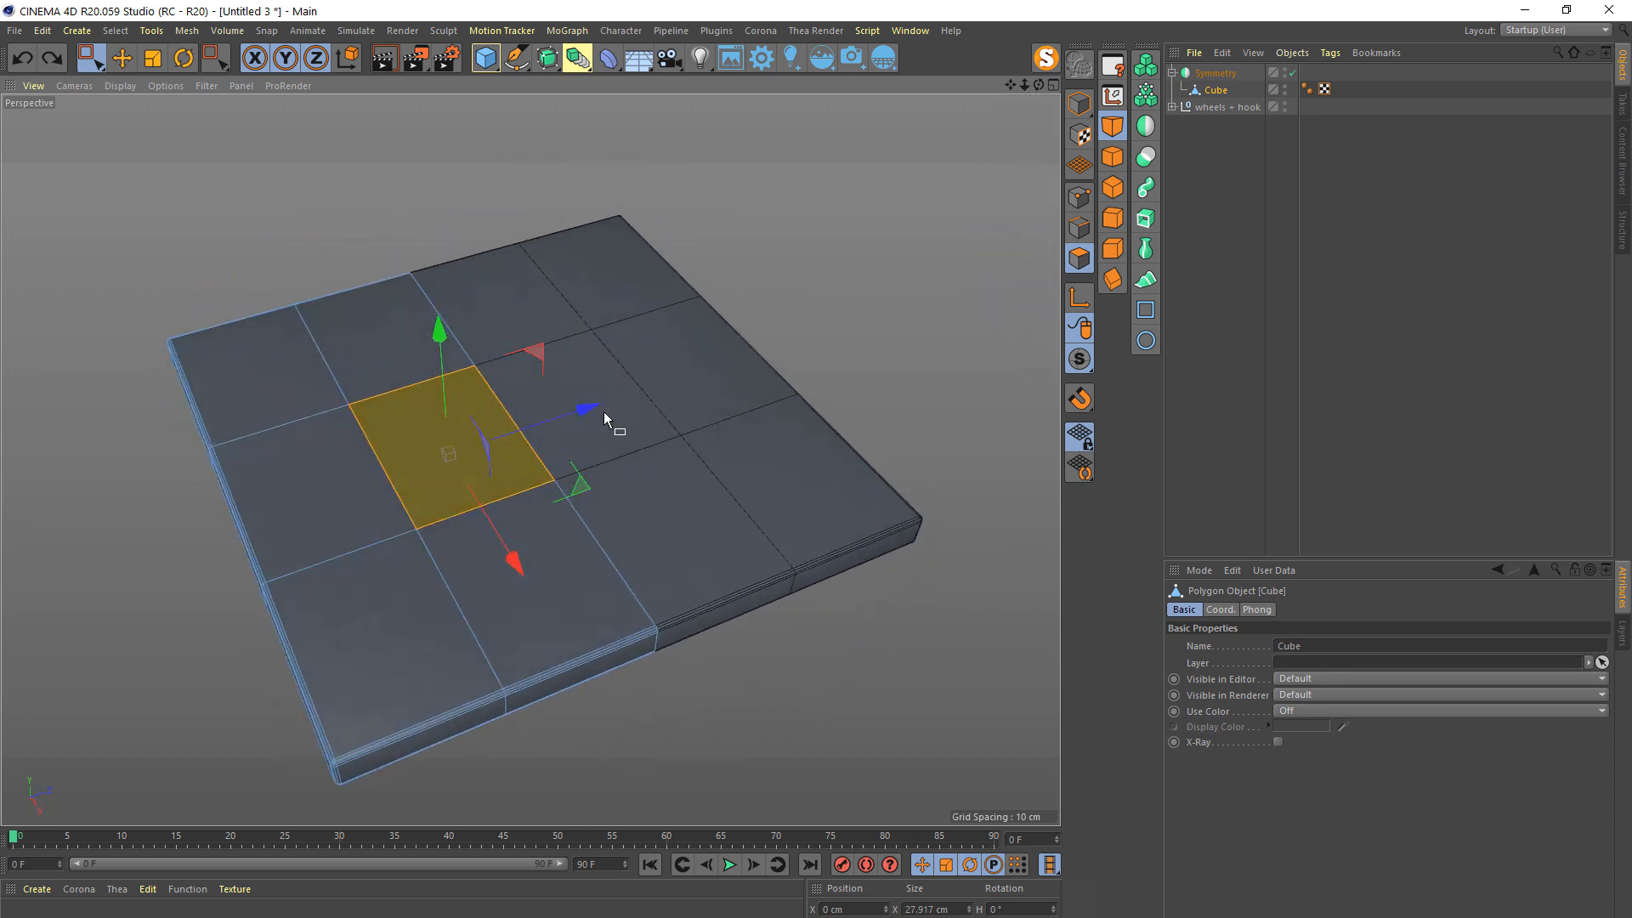
left_click(98, 65)
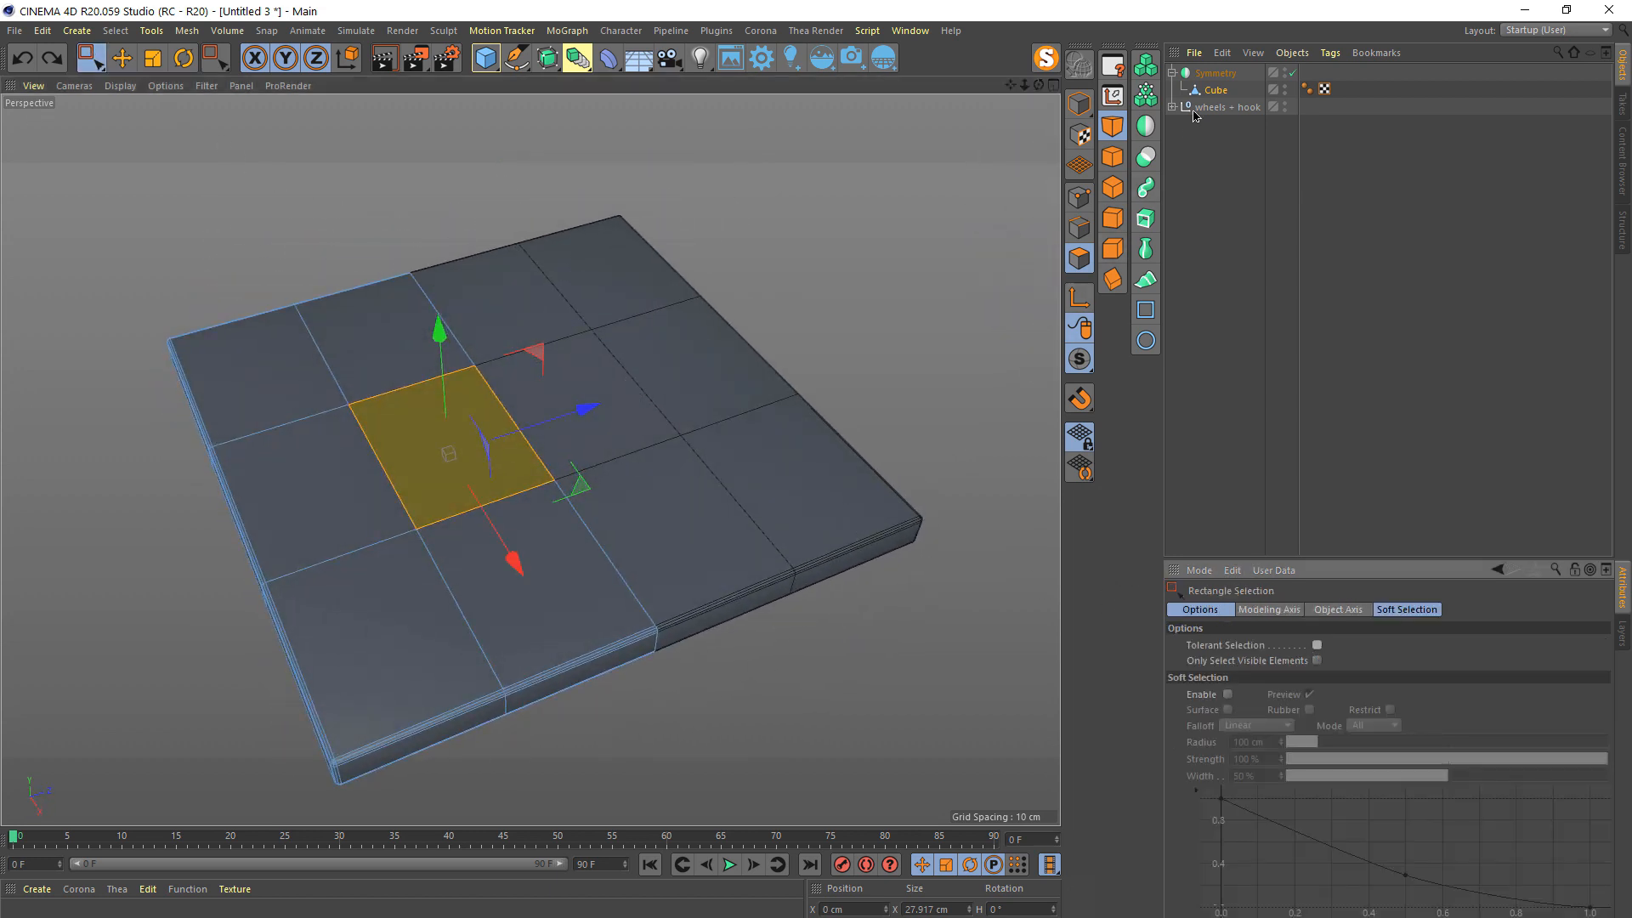
- Examine the mirrored plate with the cube deselected and reselected, comparing it with the reference truck's base
left_click(1211, 92)
left_click(1195, 134)
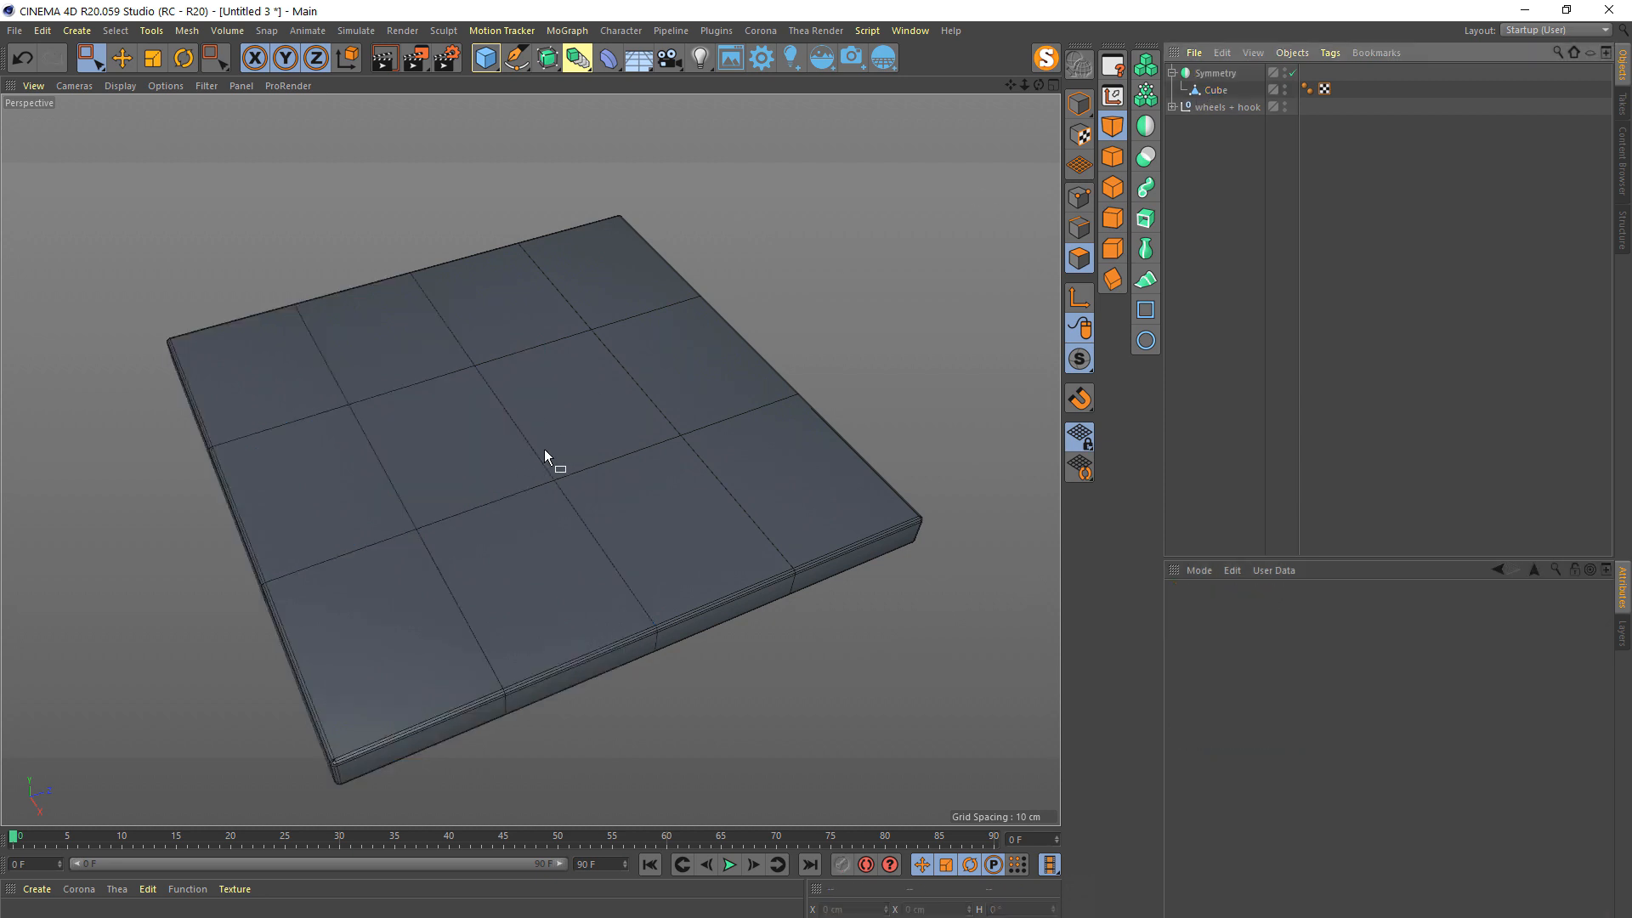
left_click_drag(615, 444, 710, 418, "alt")
left_click(1197, 92)
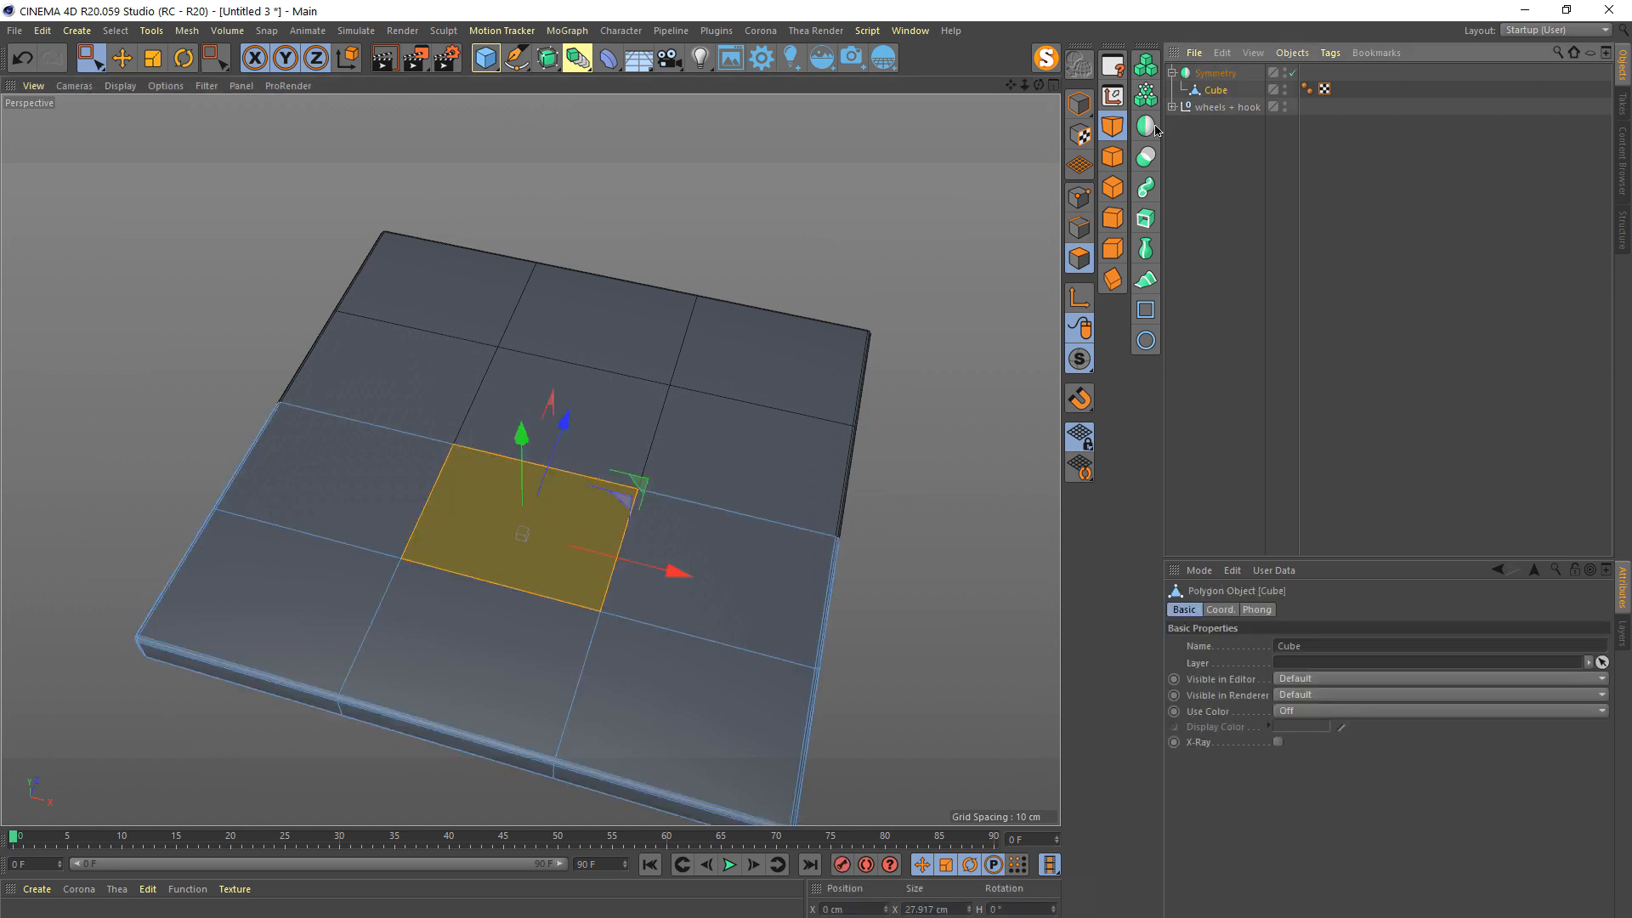
right_click_drag(759, 251, 743, 298, "alt")
left_click_drag(743, 298, 869, 251, "alt")
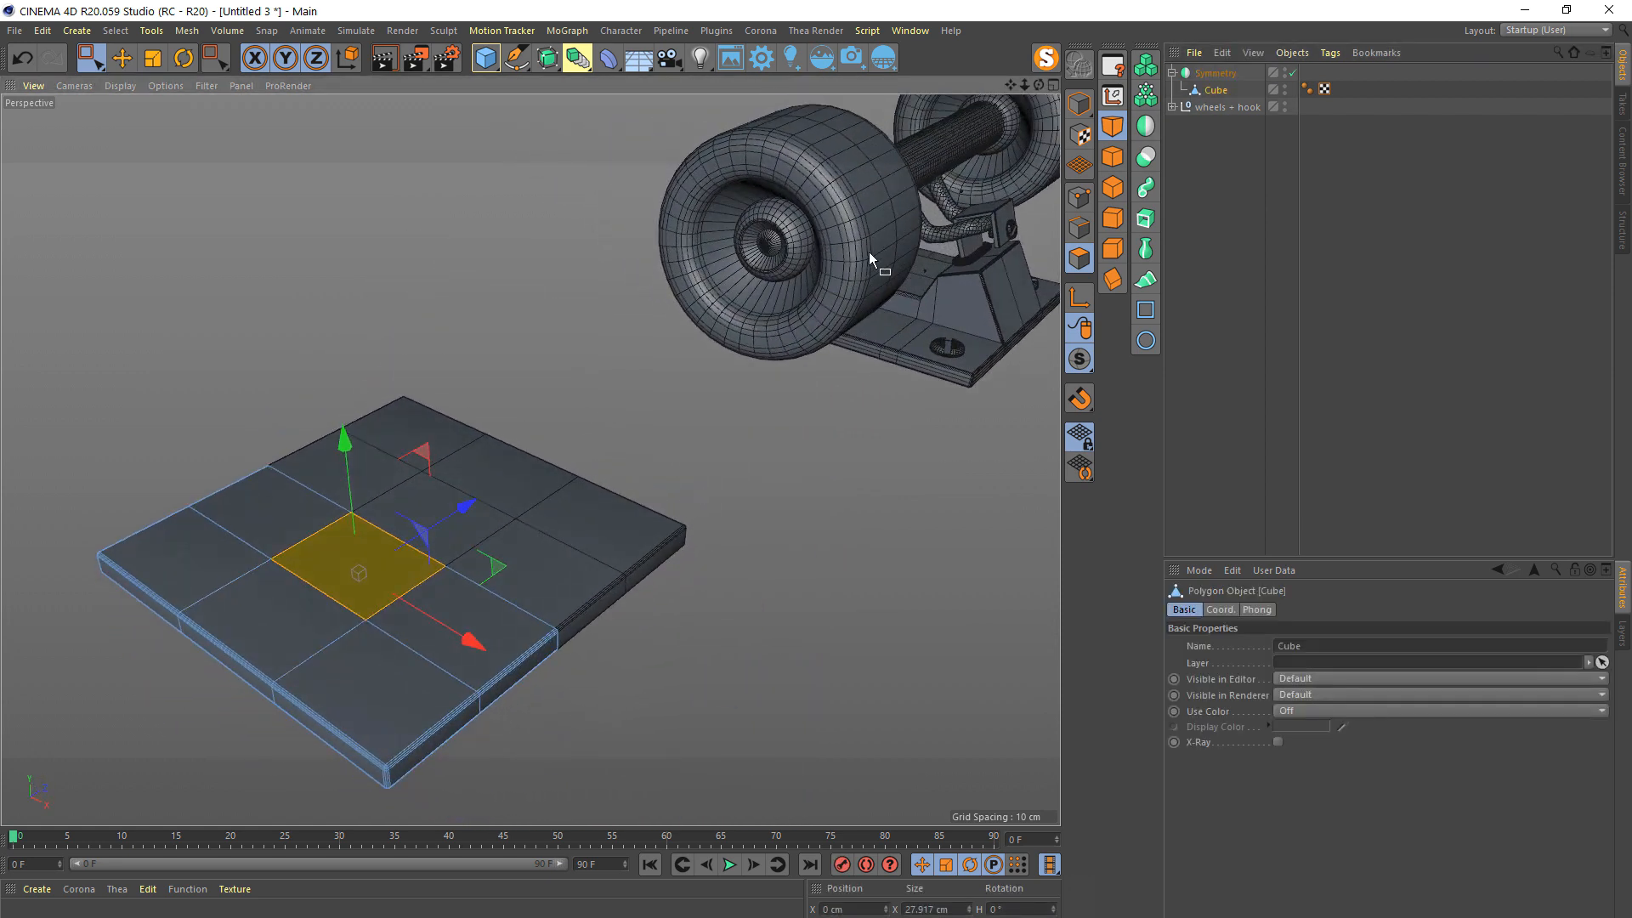
- Hide the reference truck's wheels group in the viewport and collapse the wheels + hook group
left_click(1079, 104)
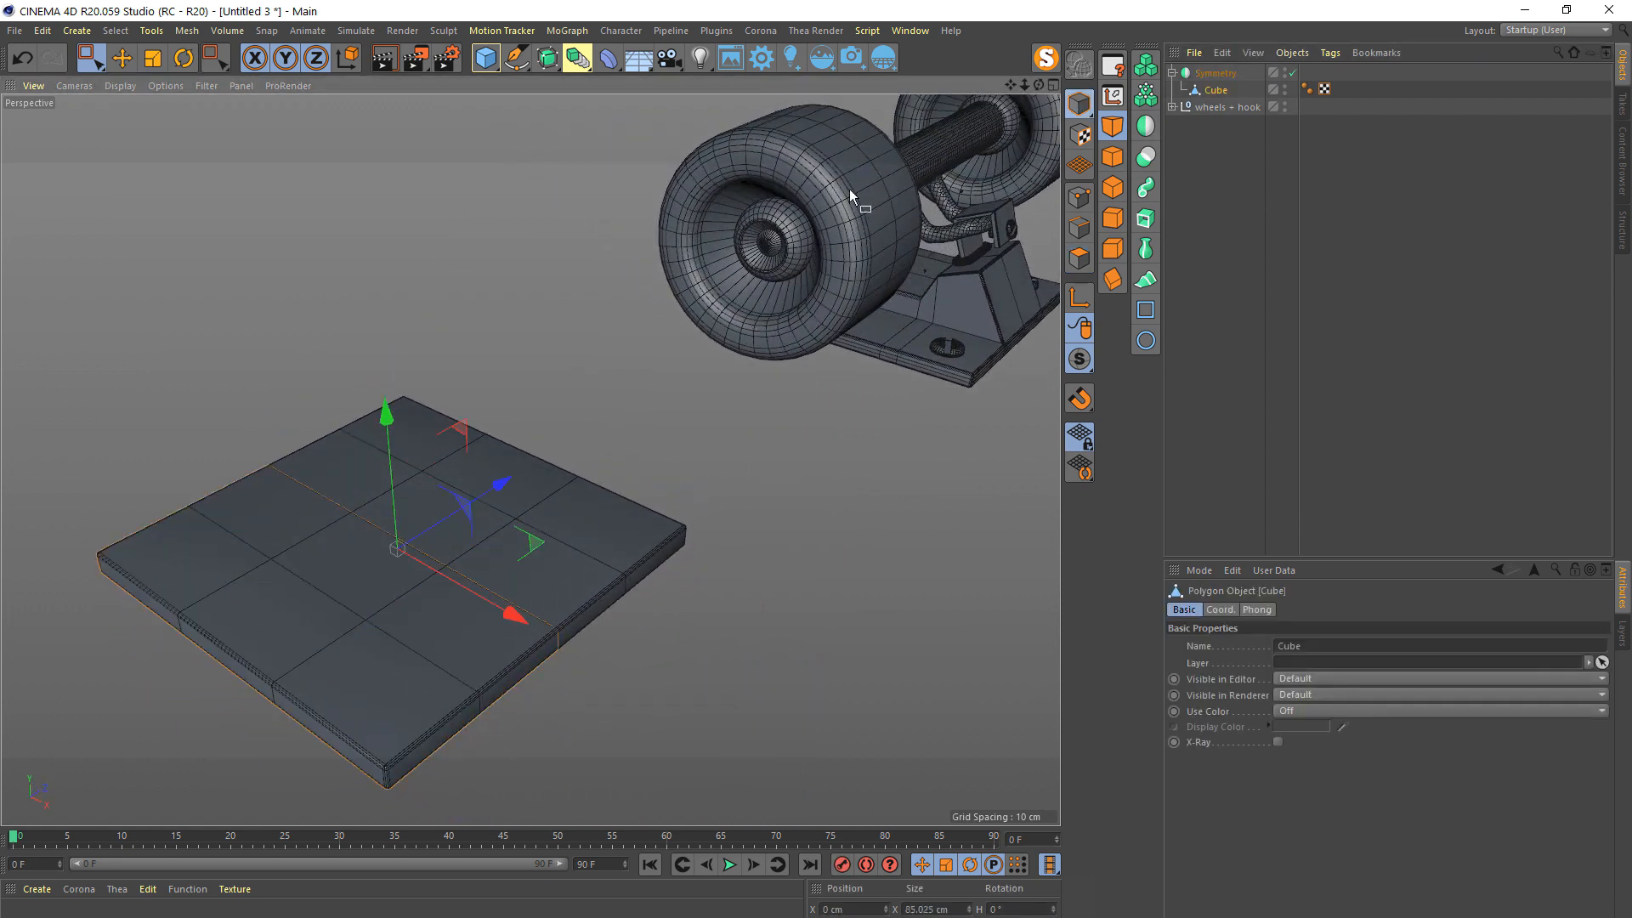
left_click(854, 190)
left_click(1172, 107)
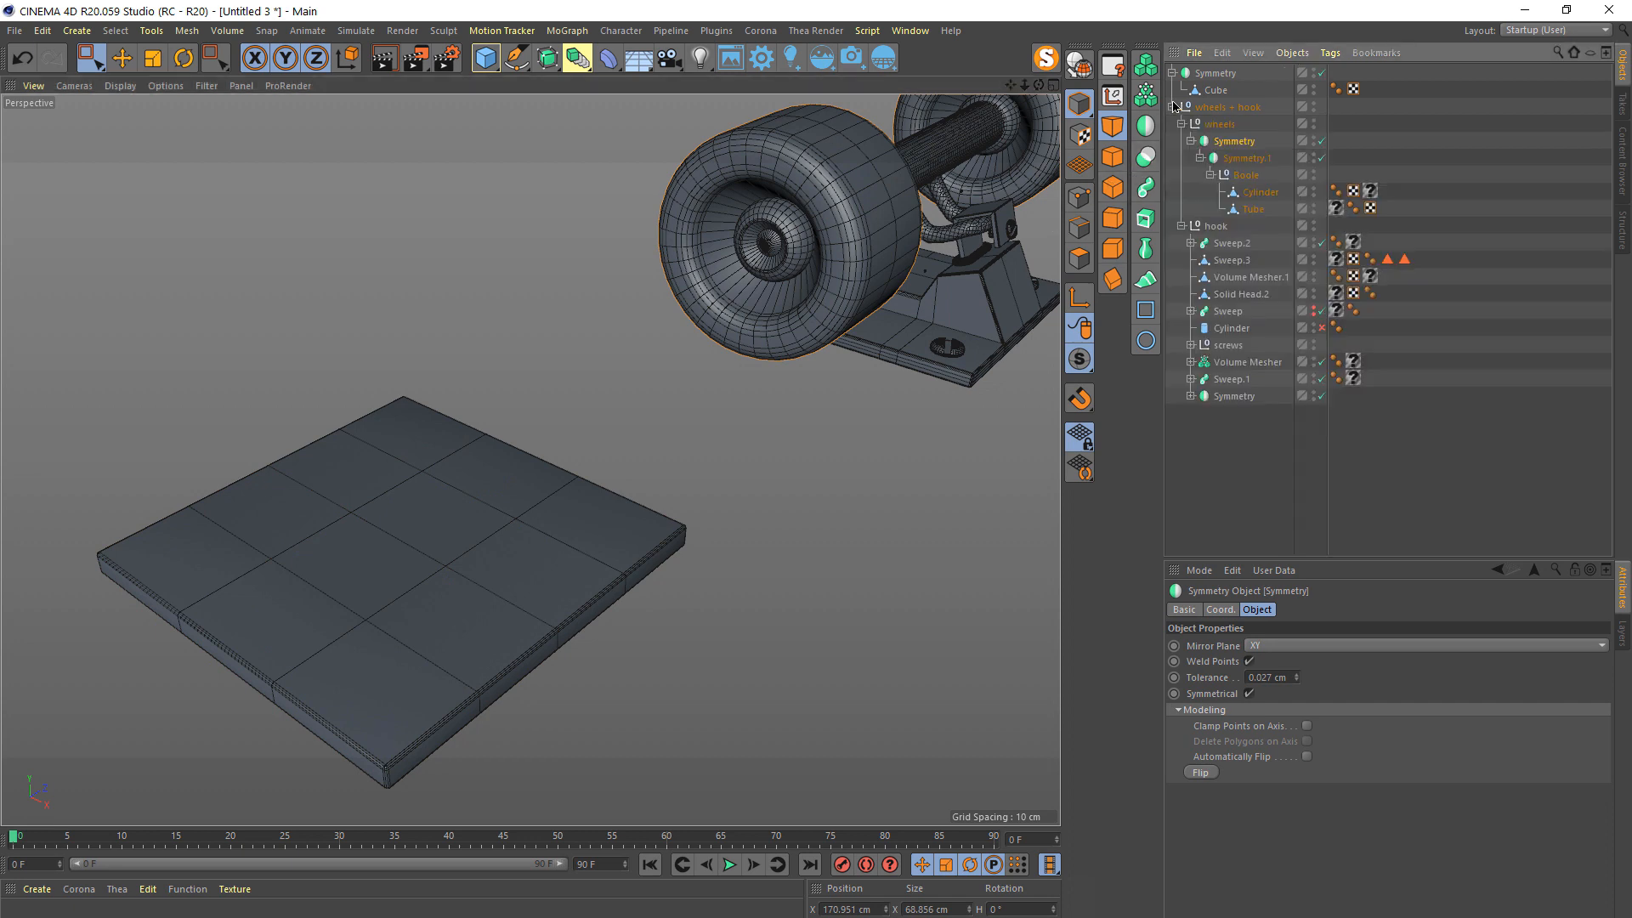
left_click(1191, 141)
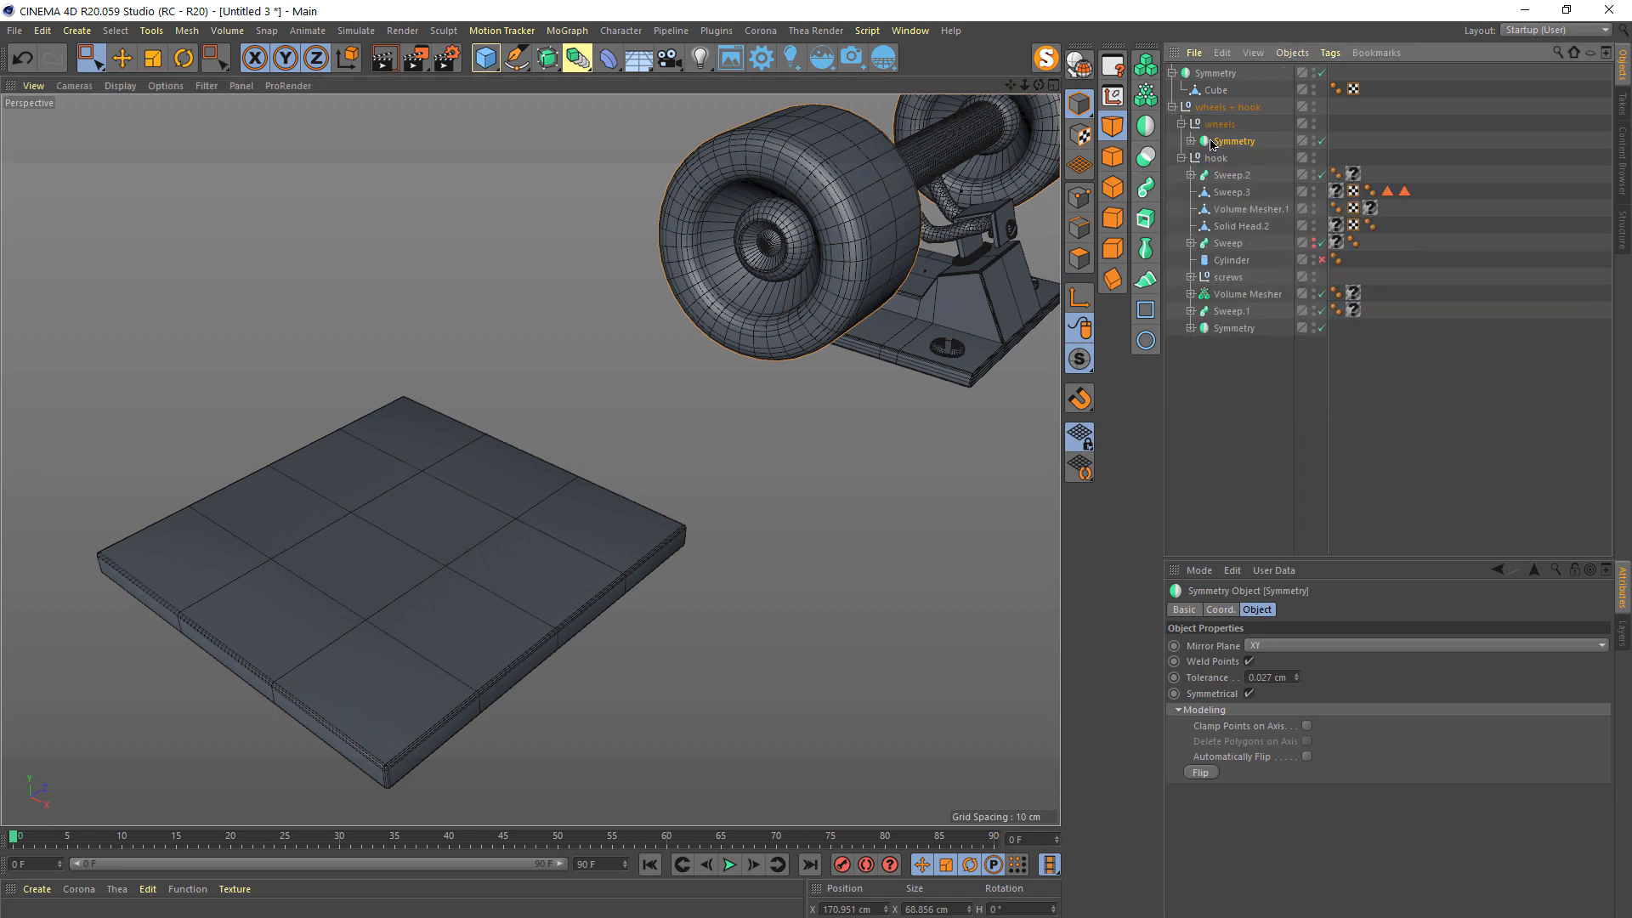
left_click(1210, 127)
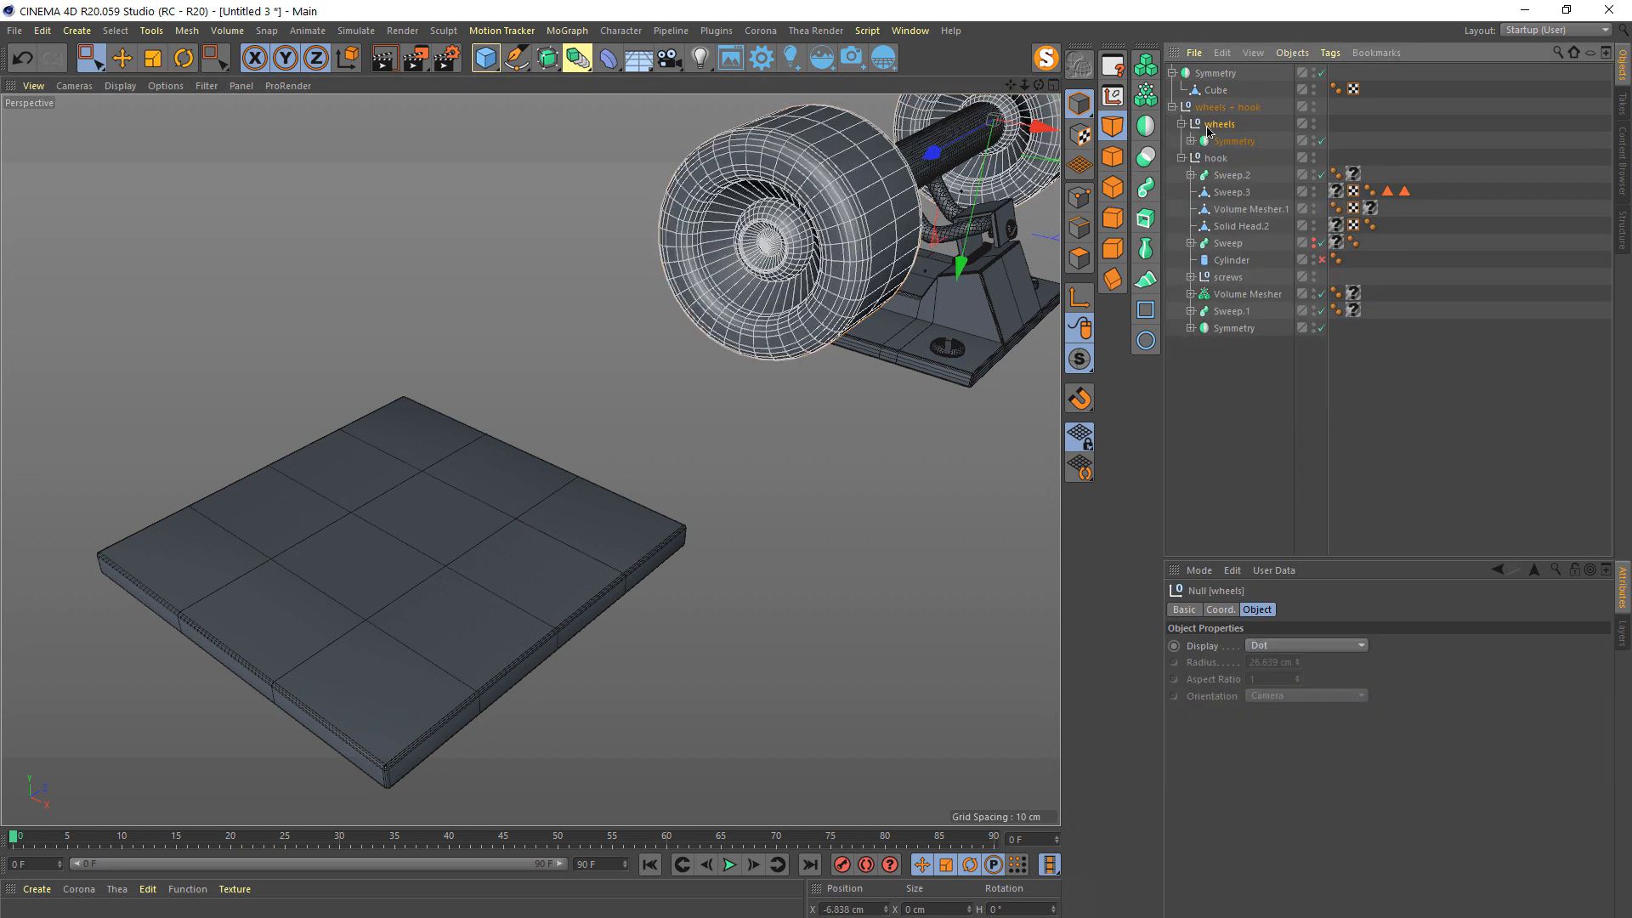
left_click(1315, 125)
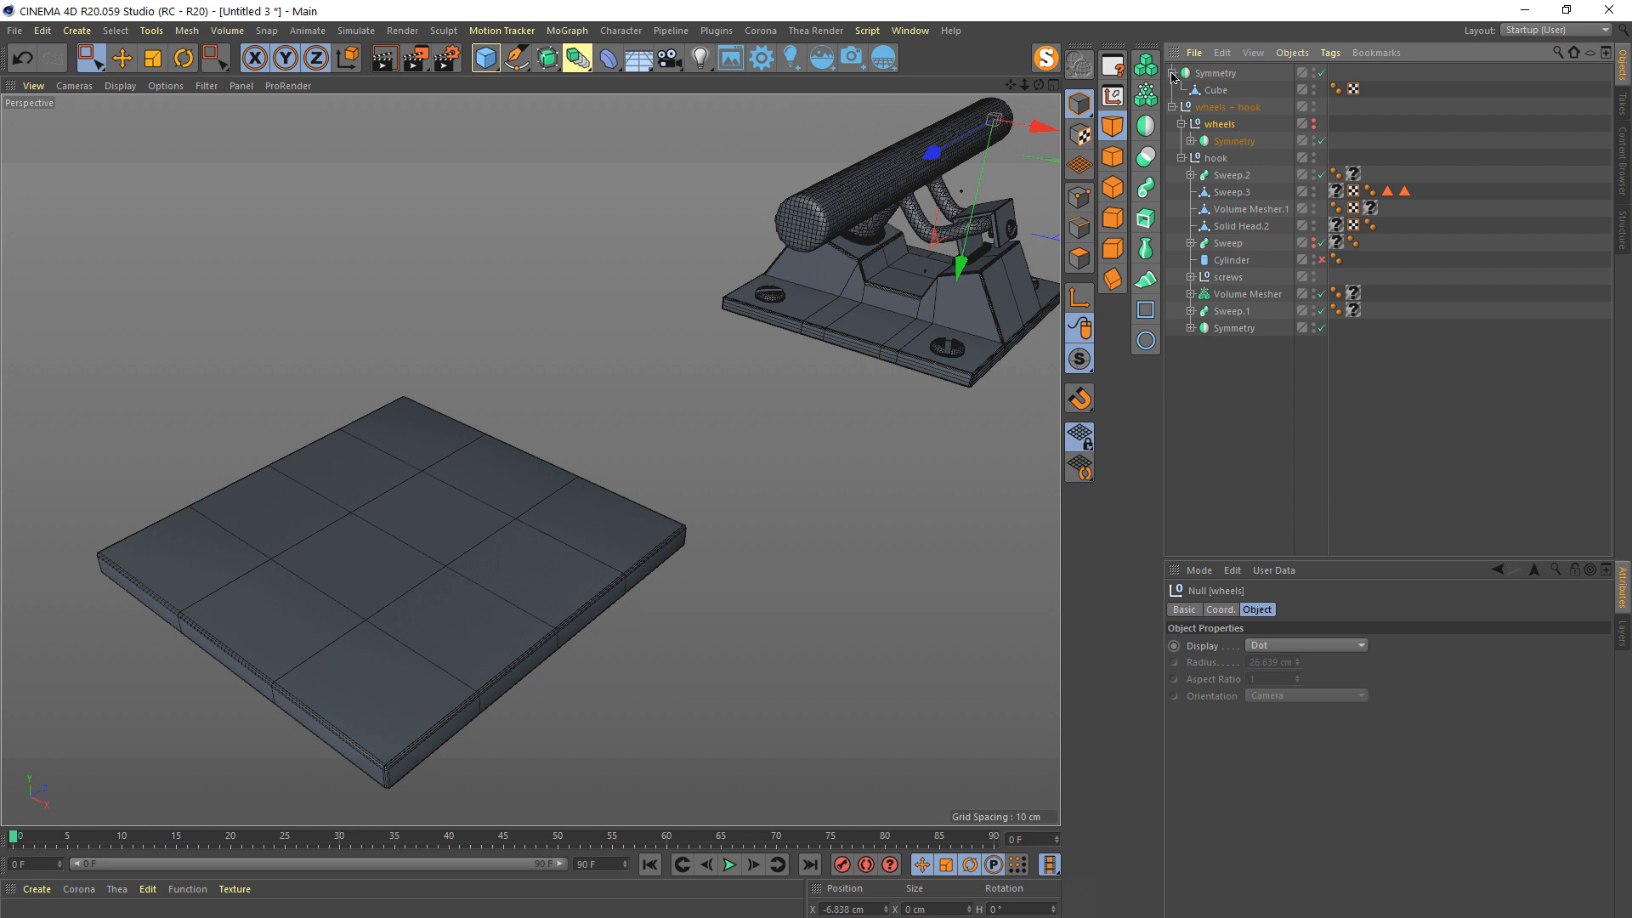
left_click(1173, 107)
- Select the three lengthwise top edges midway across the cube's editable half and move them along Z toward the mirror line
left_click(1203, 94)
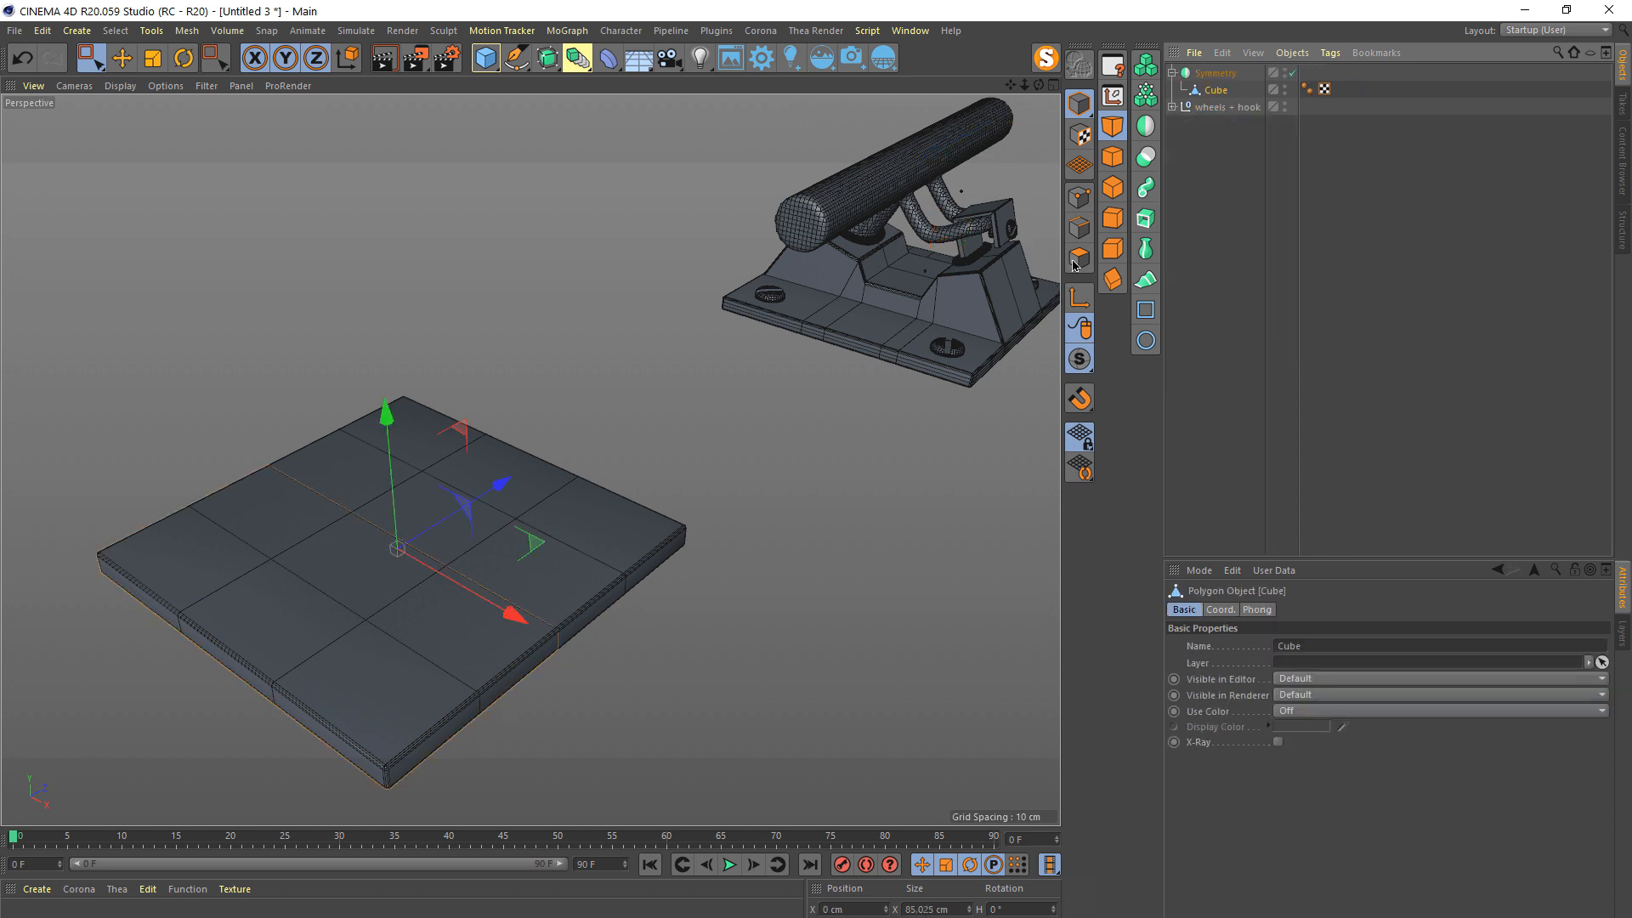
left_click(1078, 227)
left_click_drag(388, 600, 304, 668, "alt")
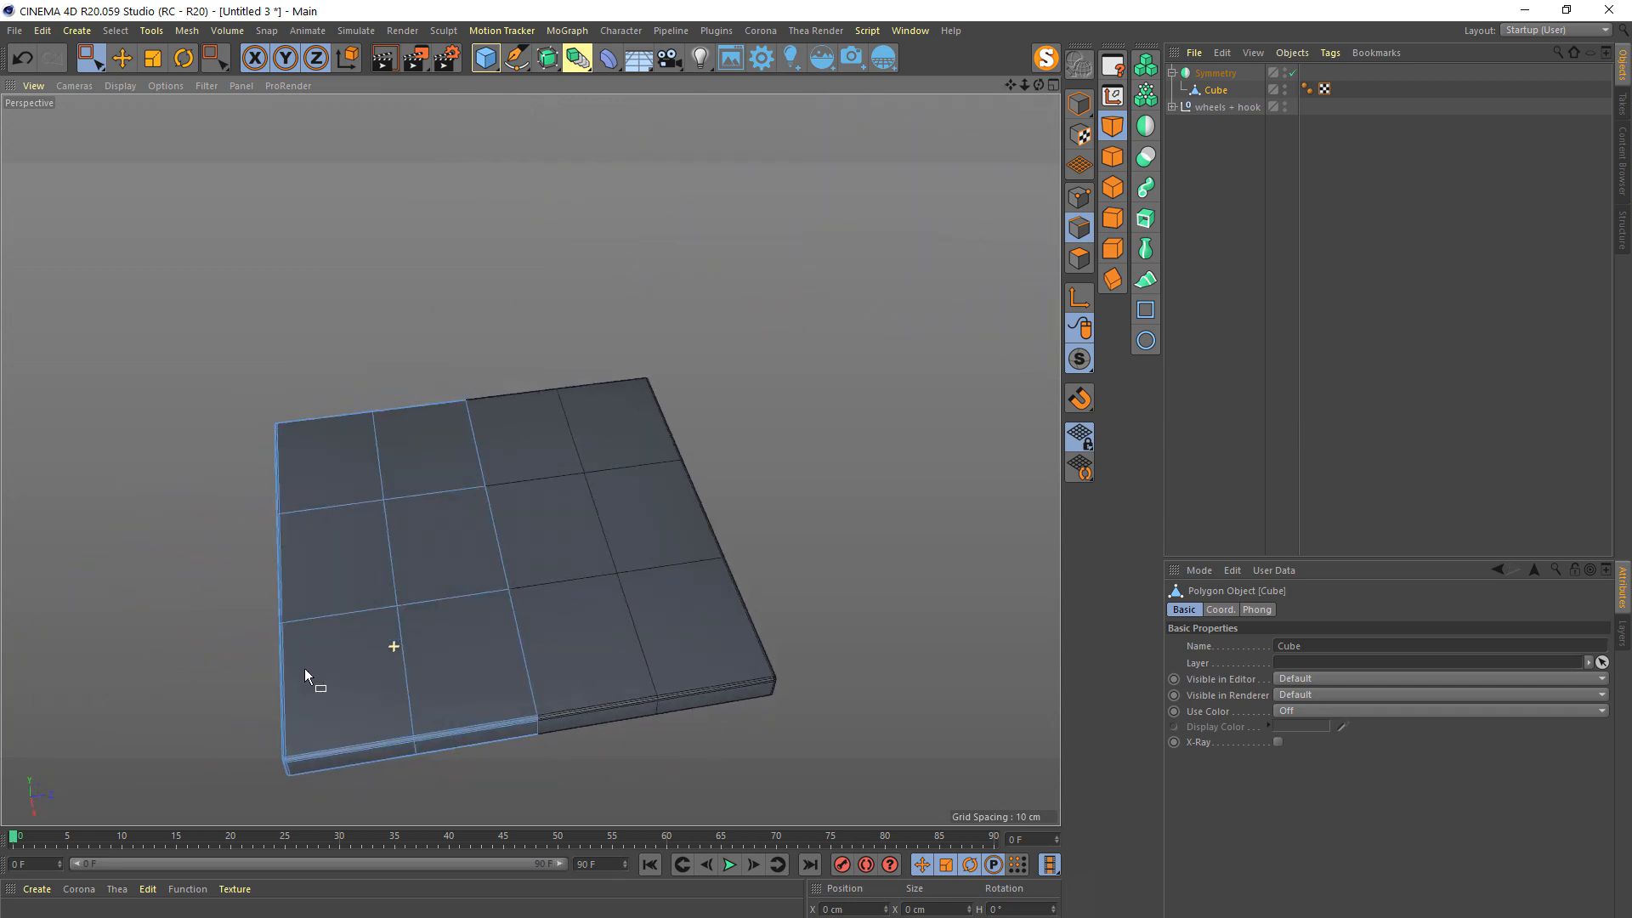
left_click_drag(92, 58, 144, 81)
left_click(405, 666)
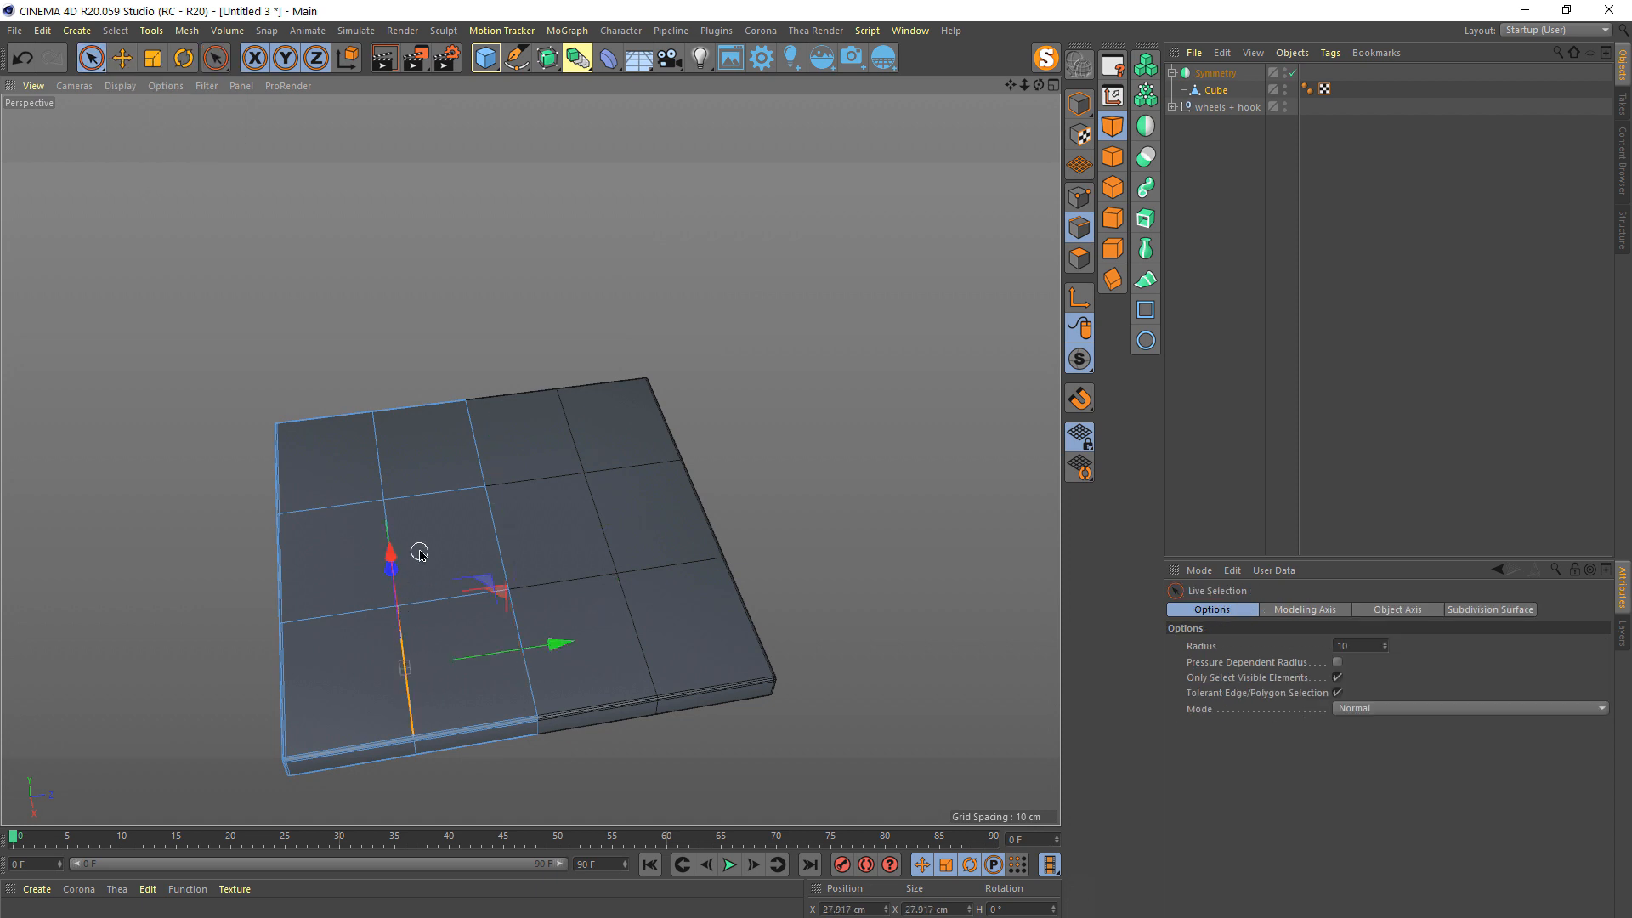
left_click(385, 538, "shift")
left_click(377, 461, "shift")
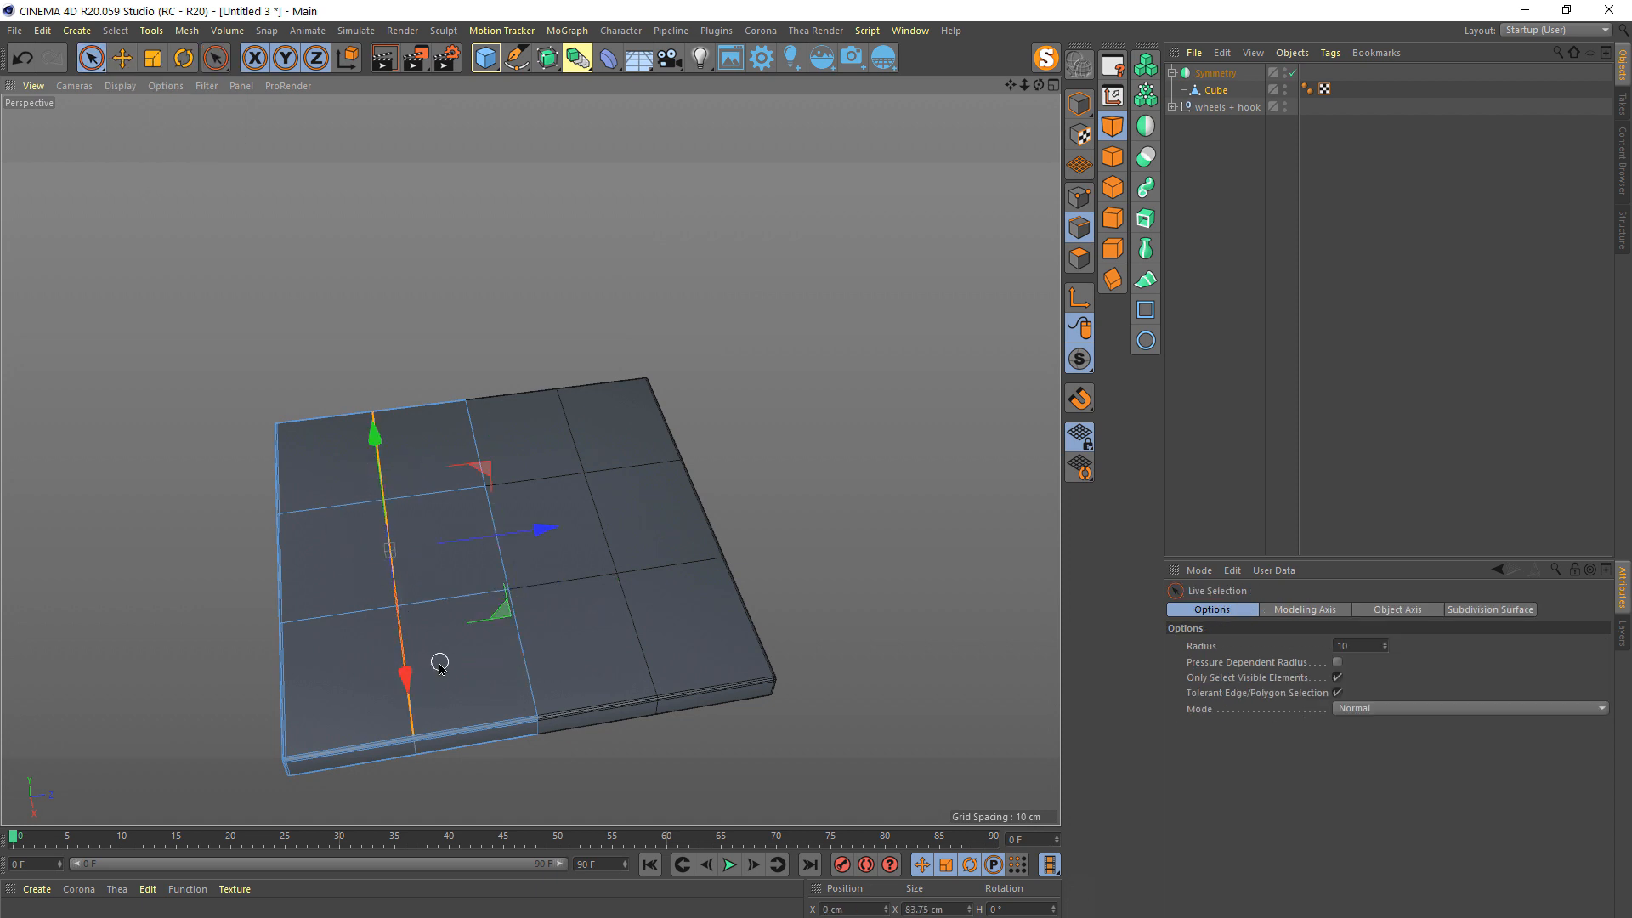
left_click(405, 685)
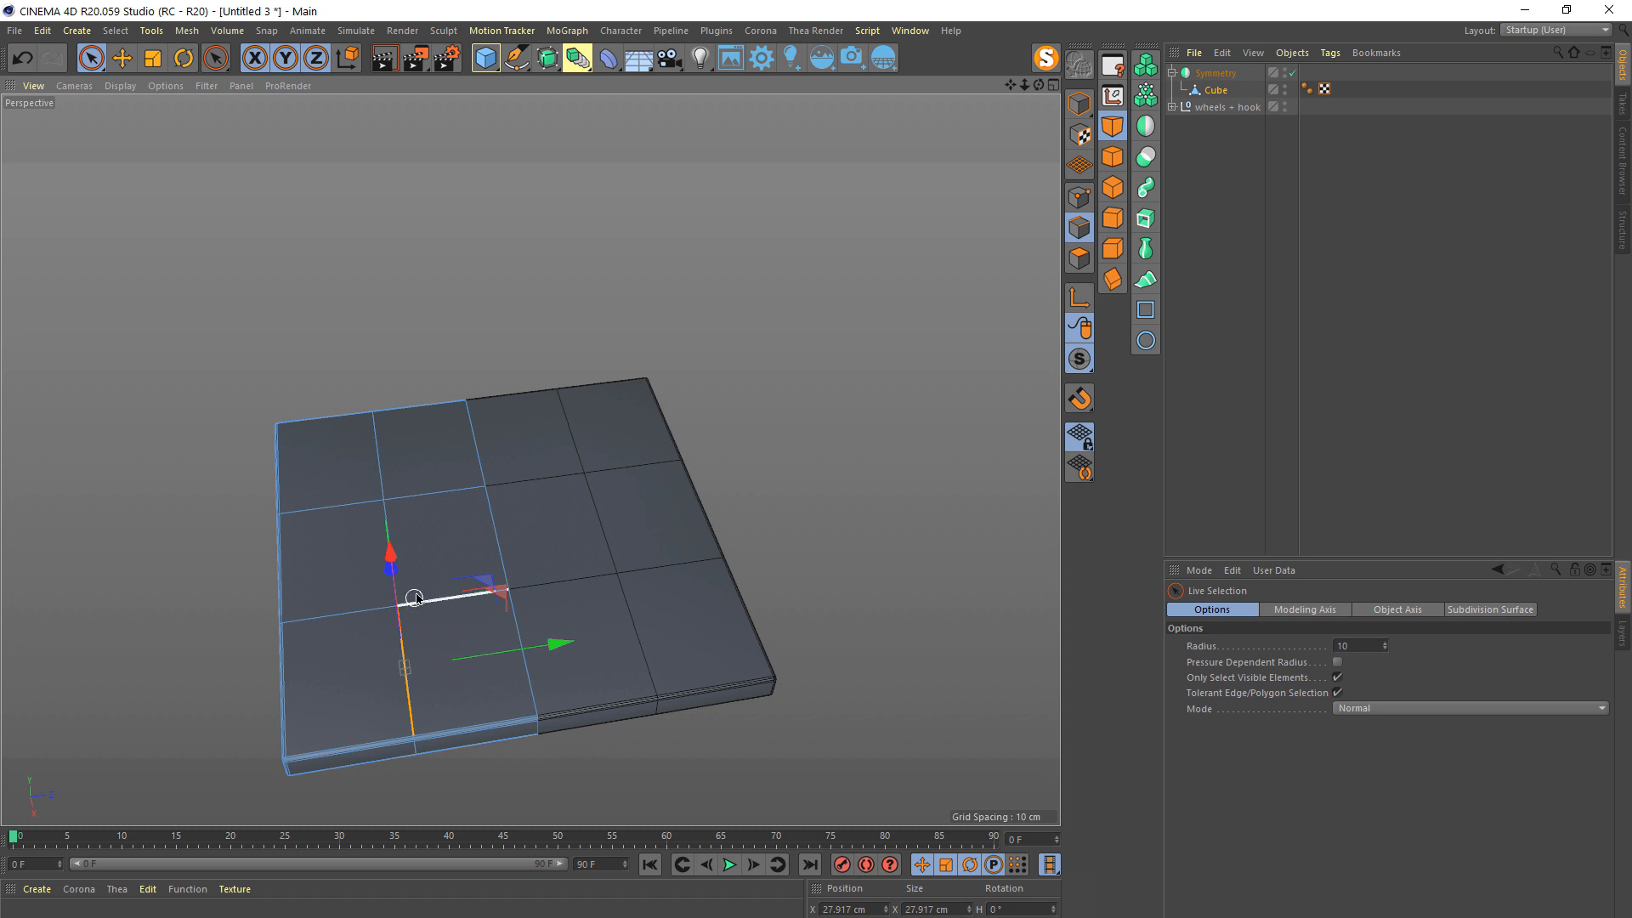
left_click_drag(442, 572, 586, 571, "alt")
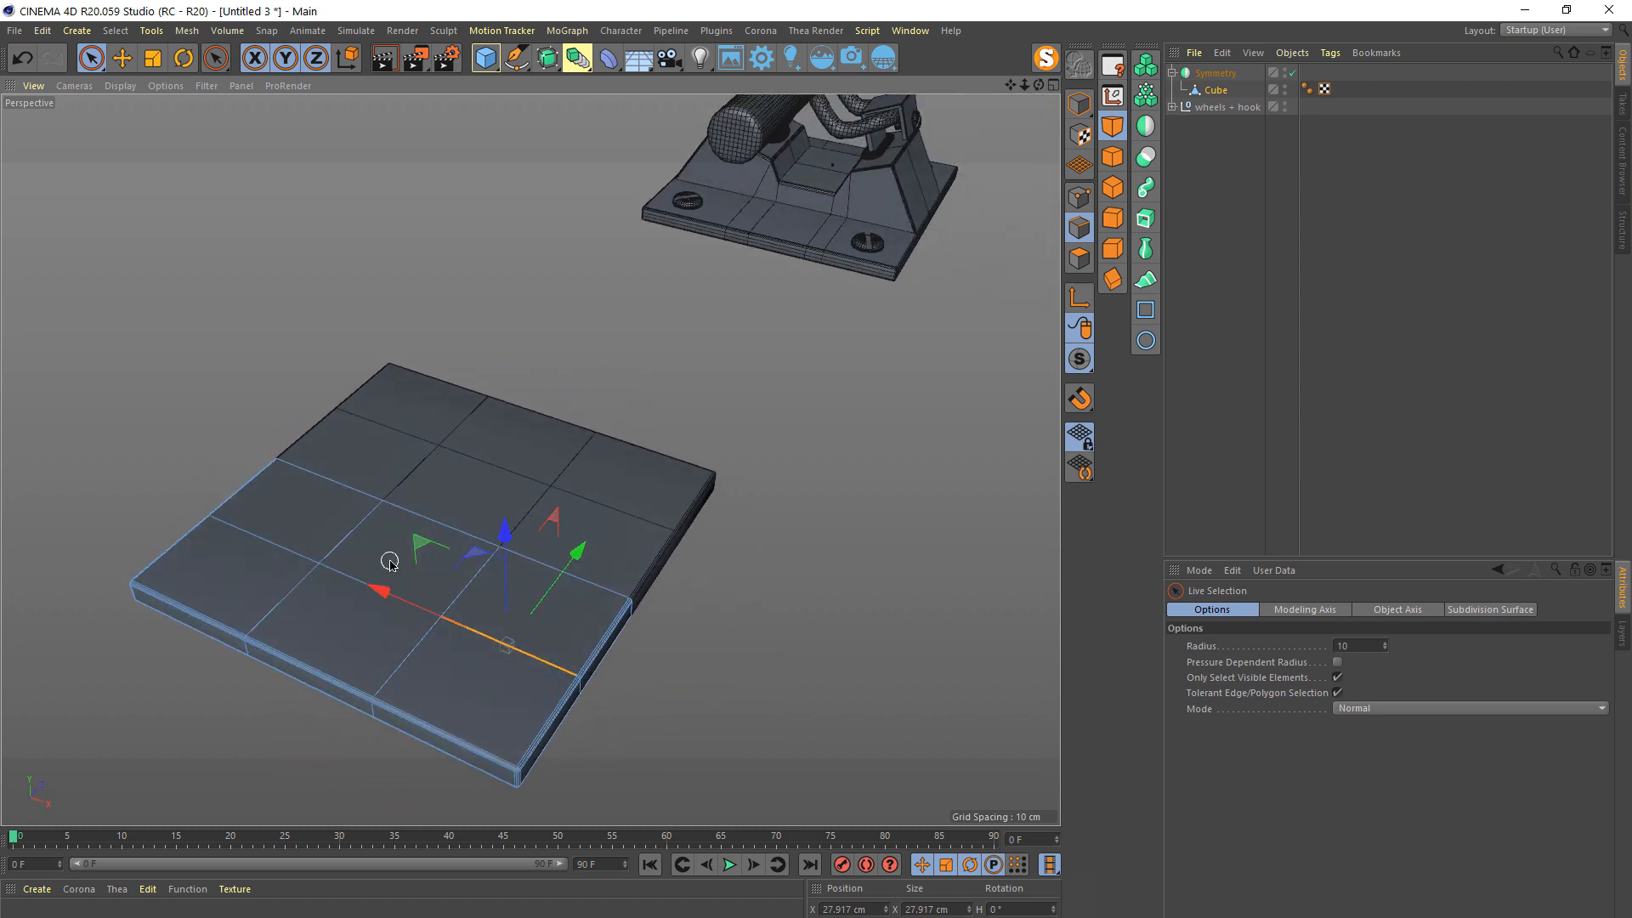
left_click(365, 581, "shift")
left_click(255, 538, "shift")
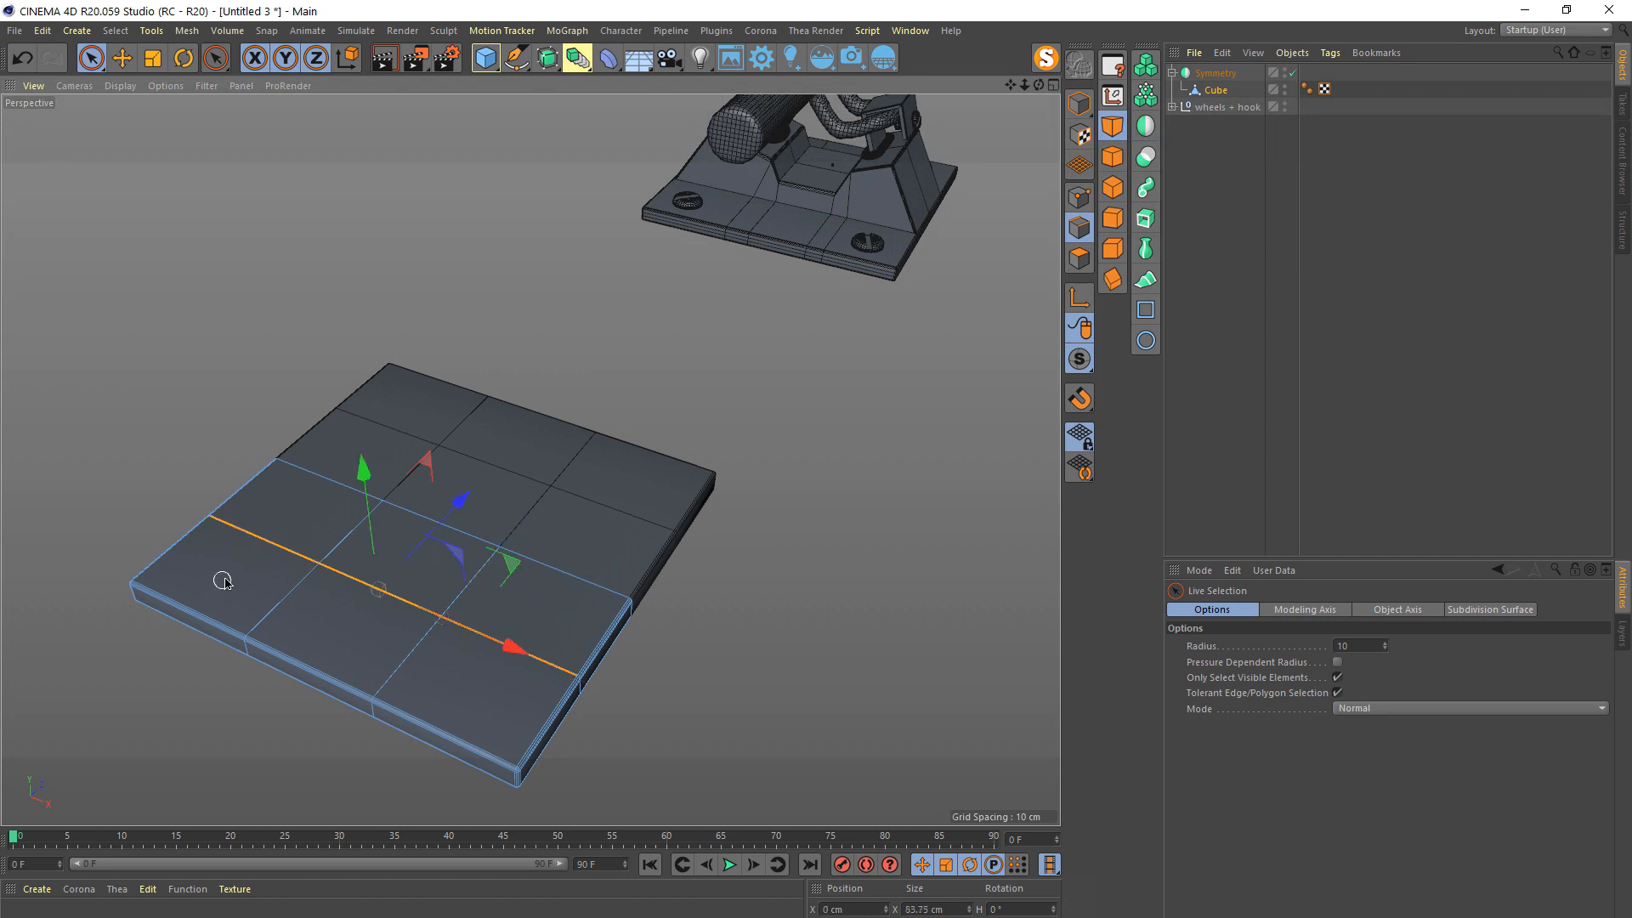
left_click_drag(523, 656, 372, 590, "alt")
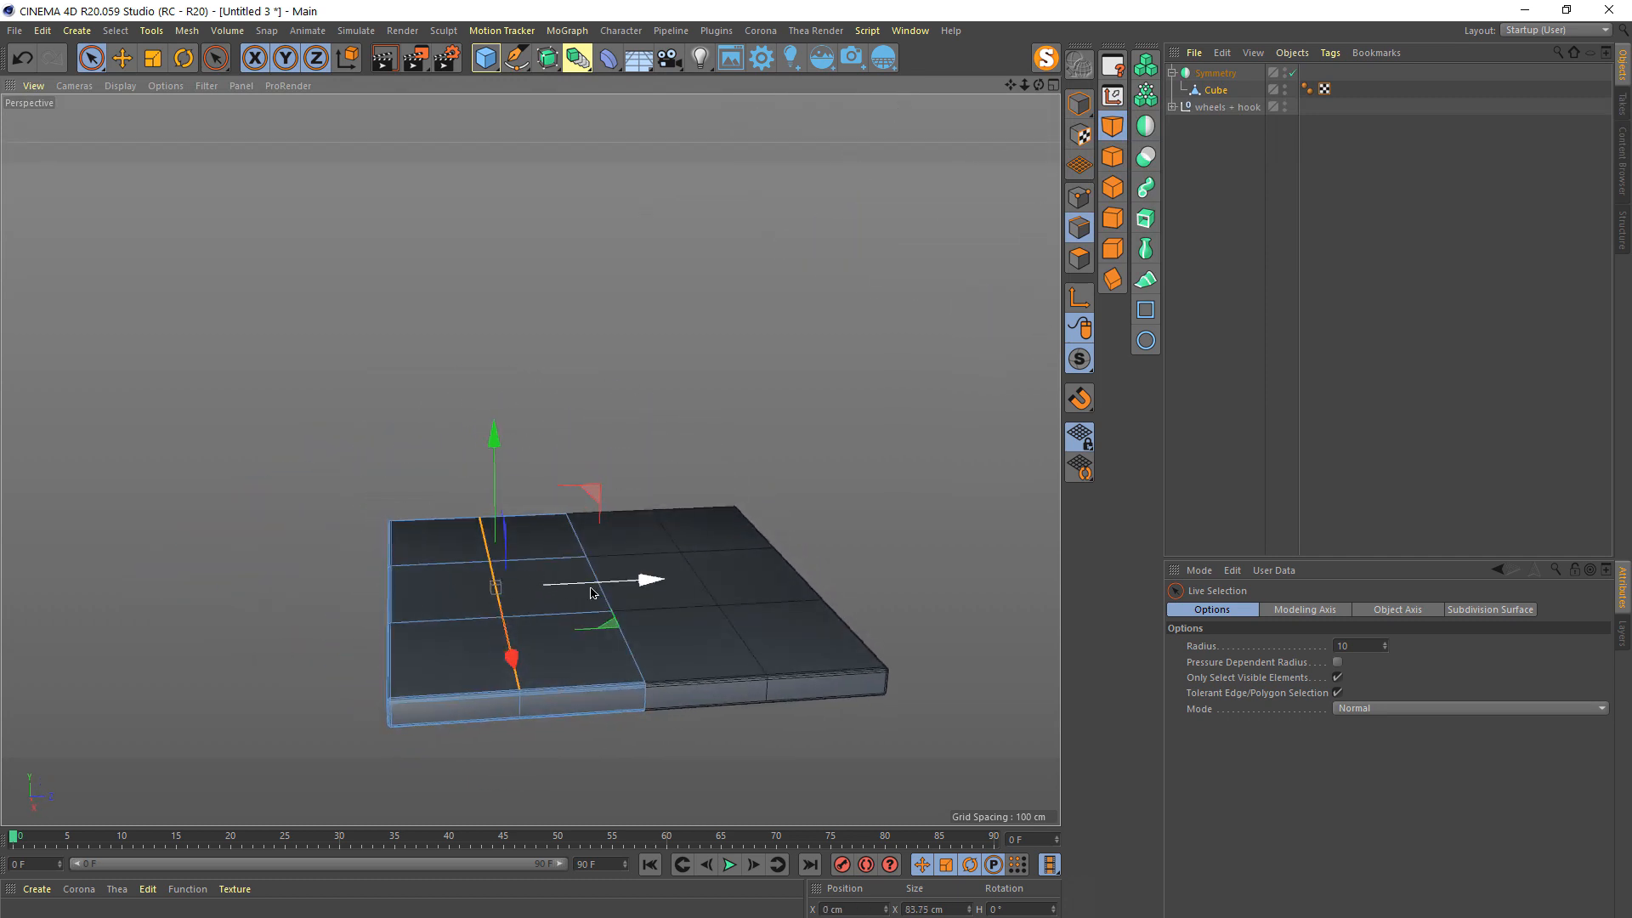
left_click_drag(595, 585, 568, 526)
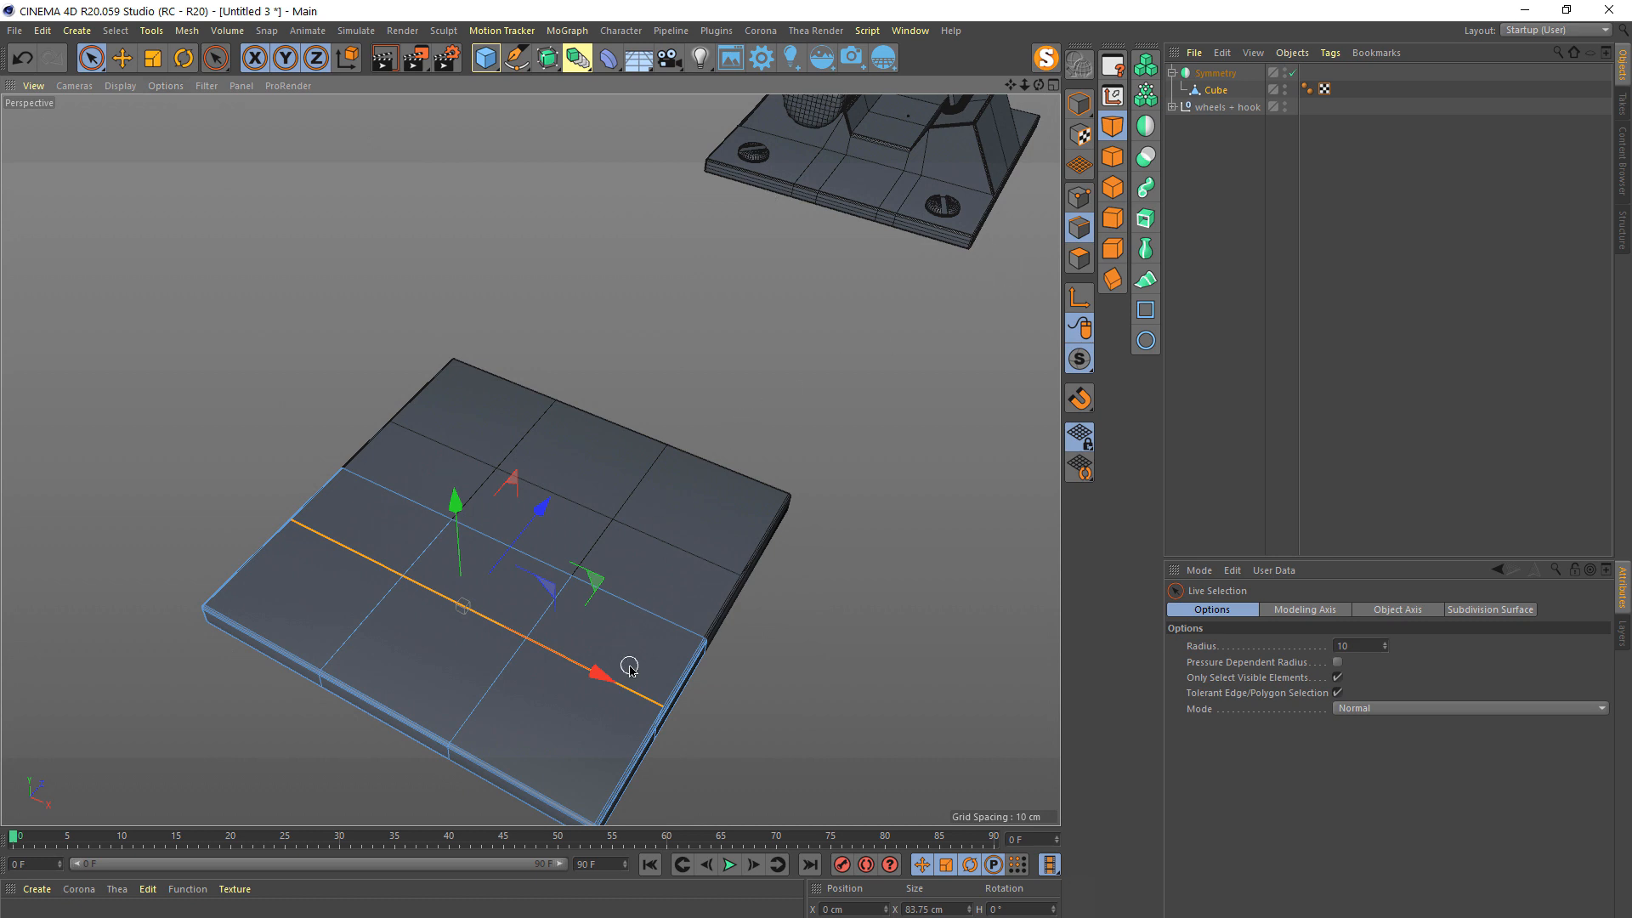
- Extrude the strip of three top polygons beside the mirror line upward into a raised block
left_click(1088, 261)
key("ctrl+z")
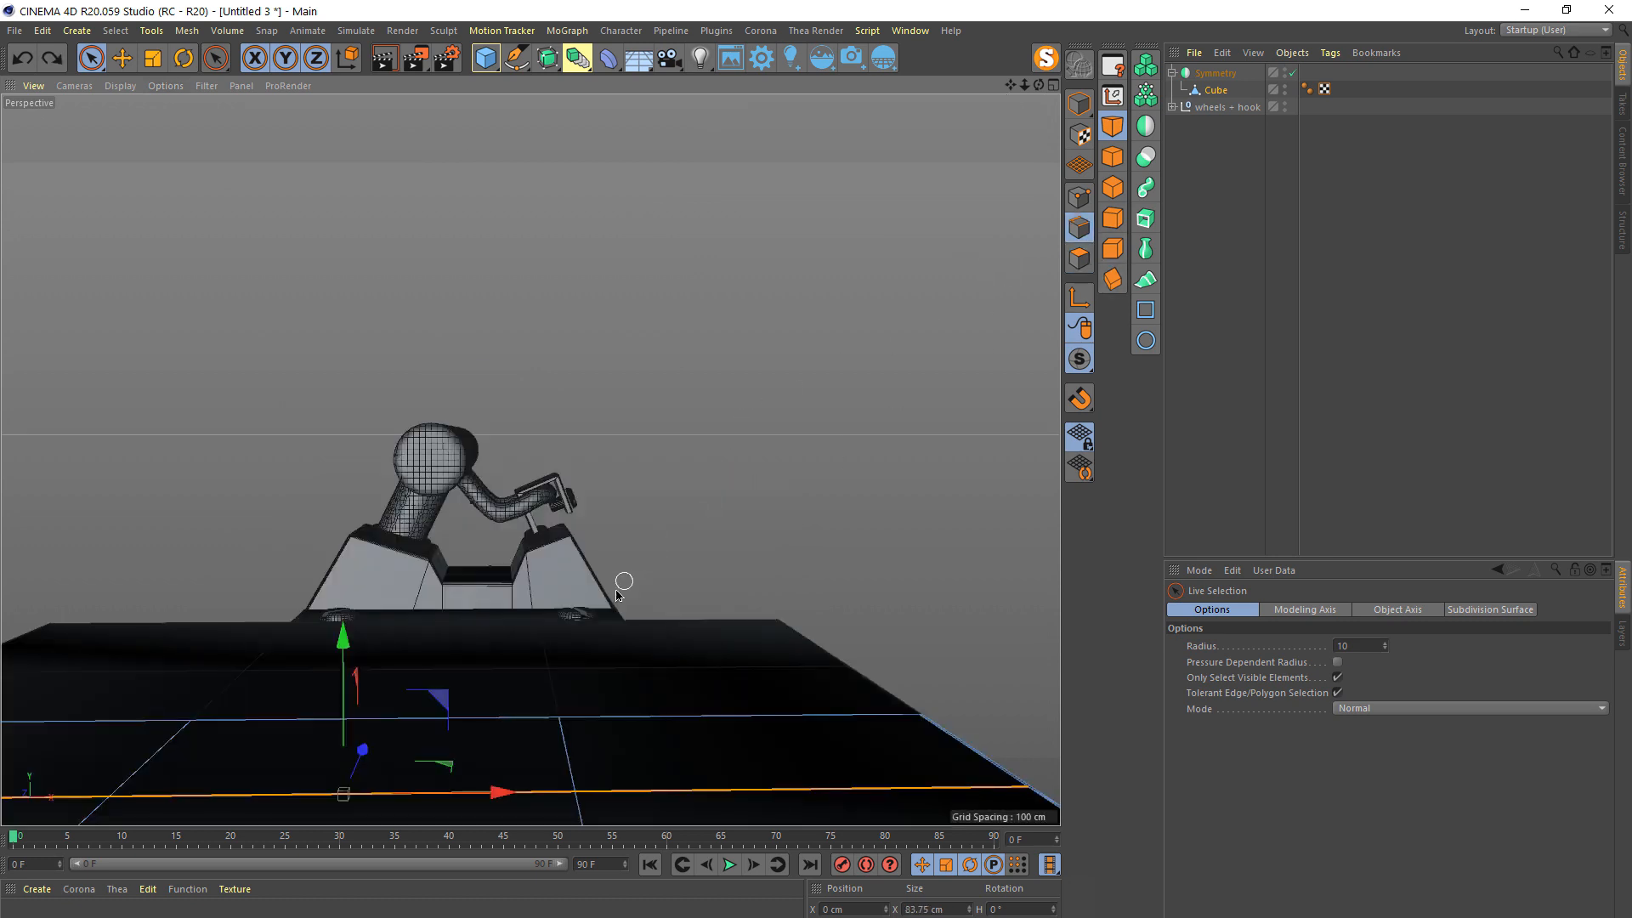
left_click_drag(623, 583, 466, 779, "alt")
scroll(467, 780, "down", 3)
middle_click_drag(468, 780, 620, 610, "alt")
left_click_drag(620, 610, 614, 650, "alt")
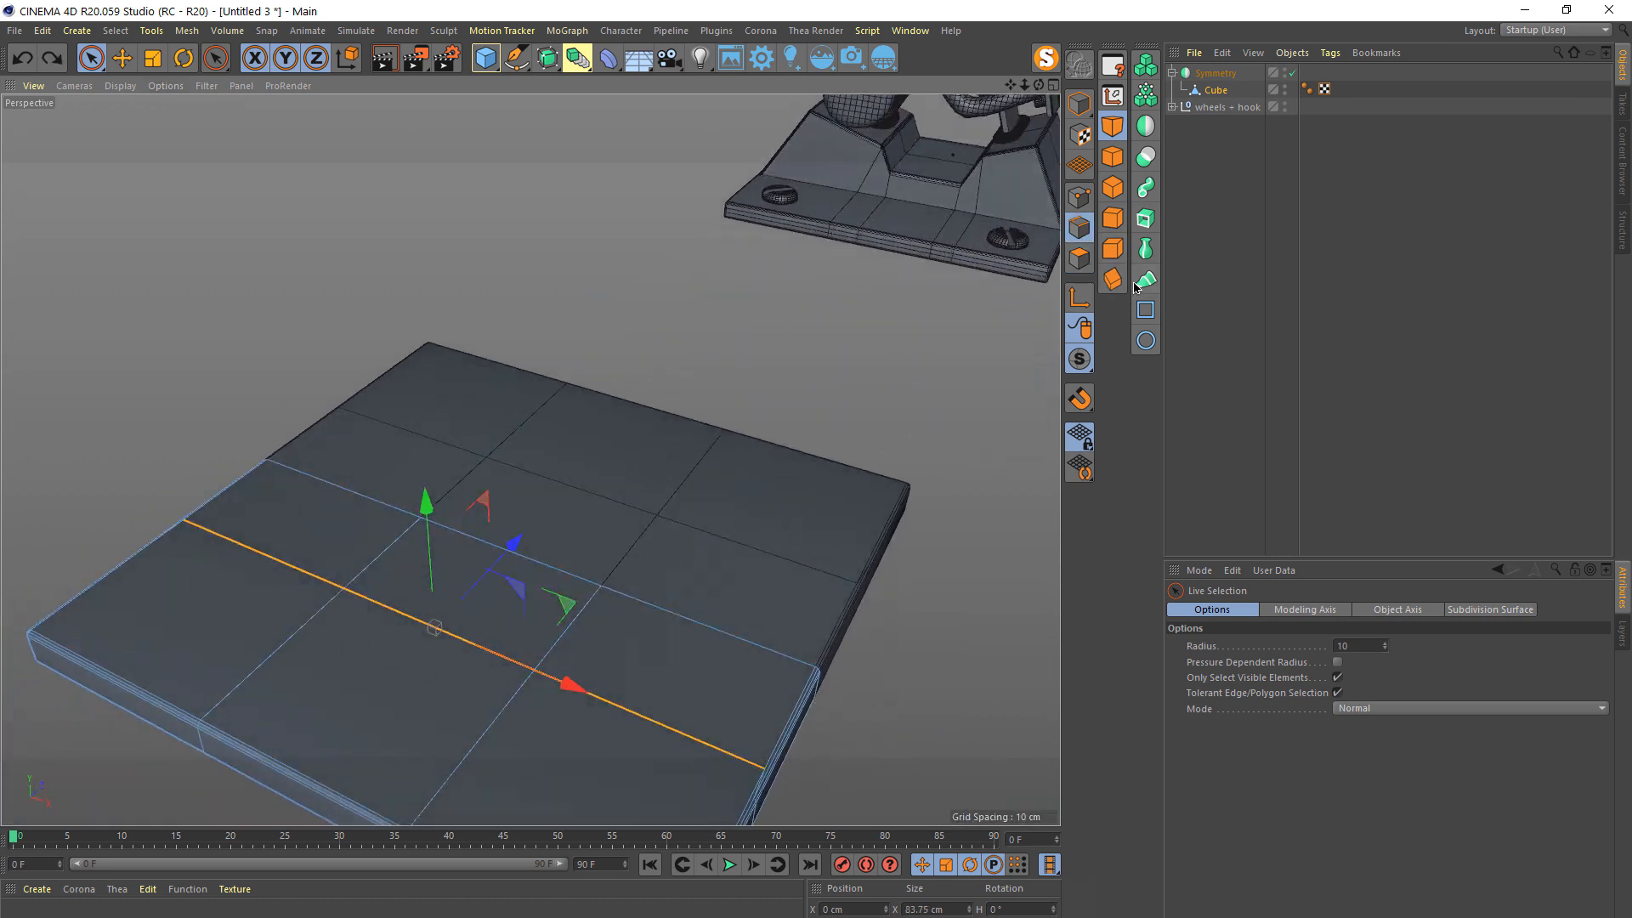
left_click(1081, 258)
left_click(509, 583, "shift")
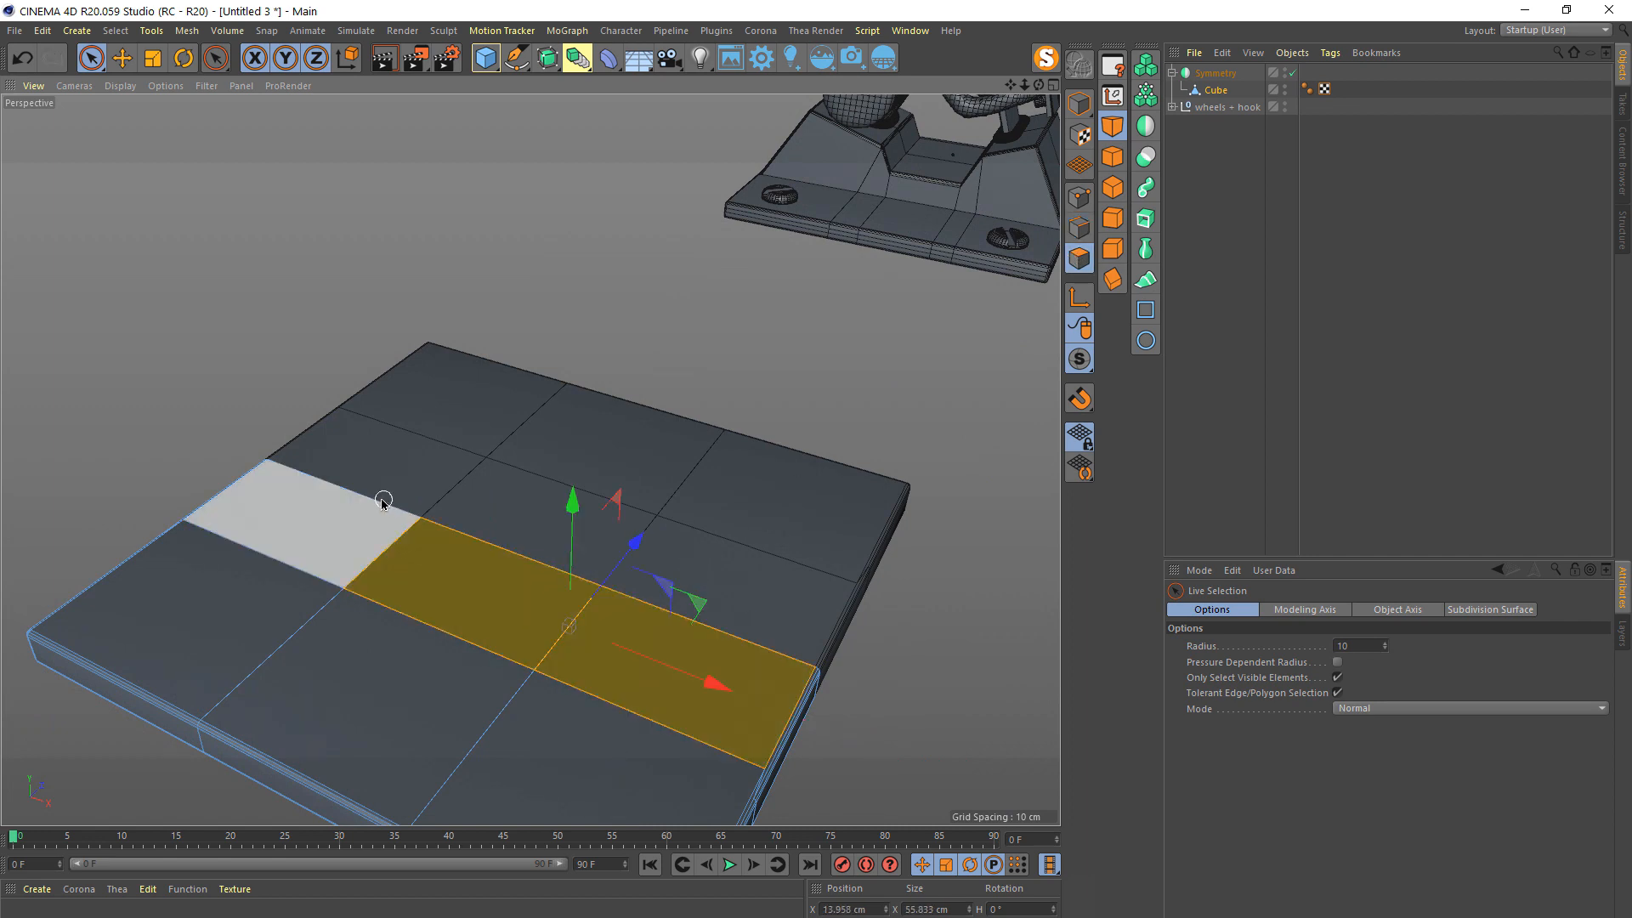
left_click(368, 500, "shift")
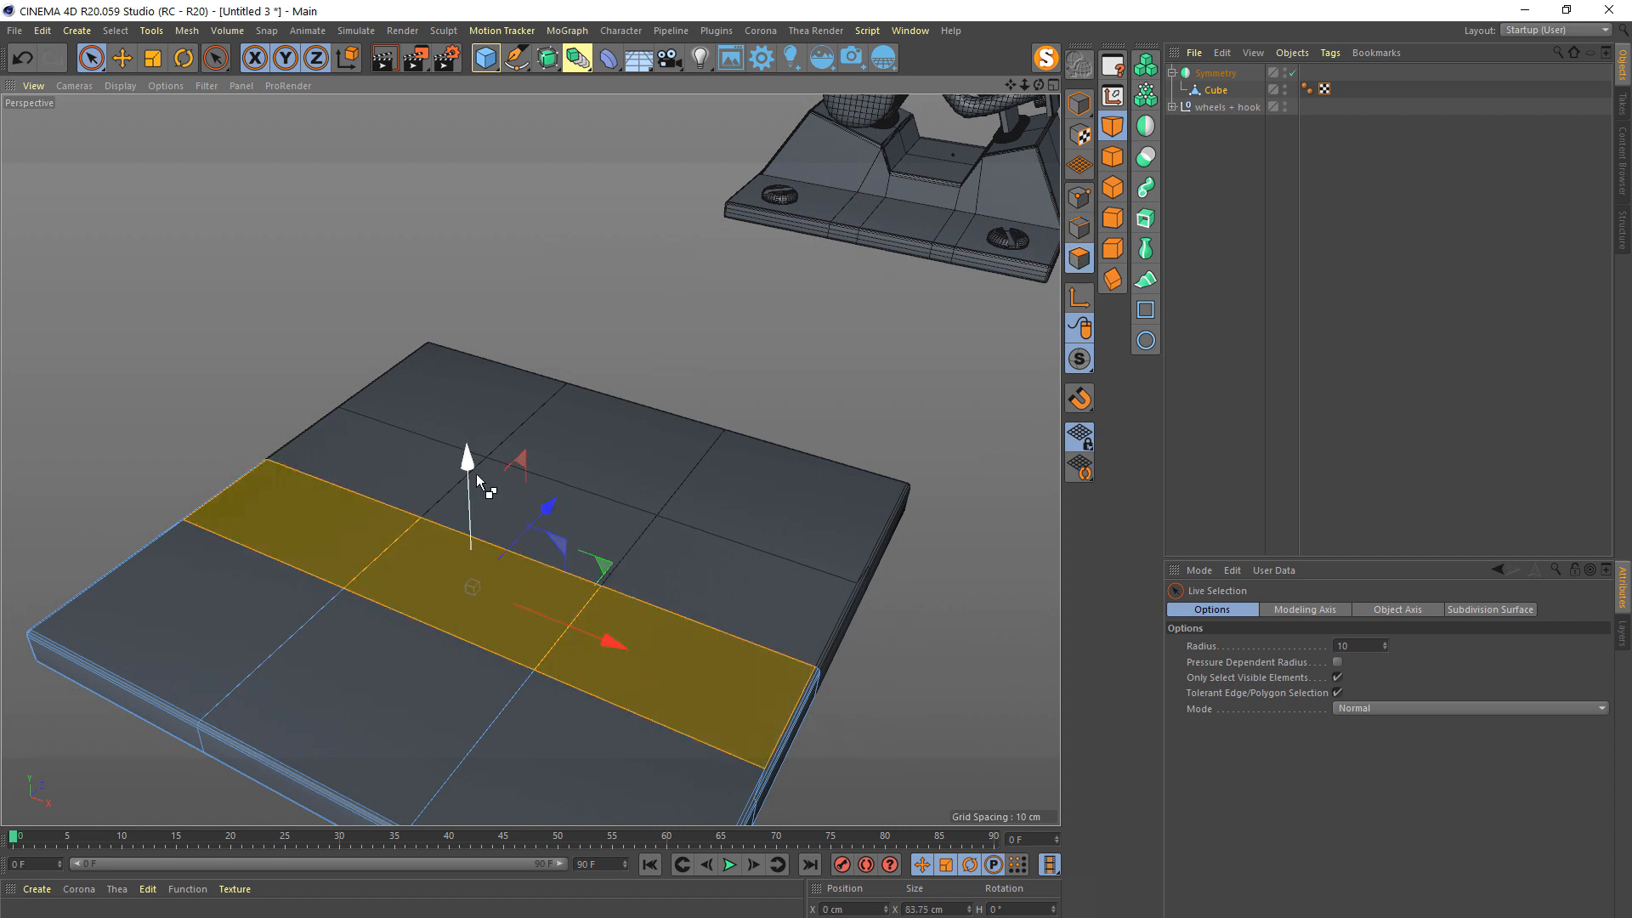
left_click_drag(476, 473, 473, 427, "ctrl")
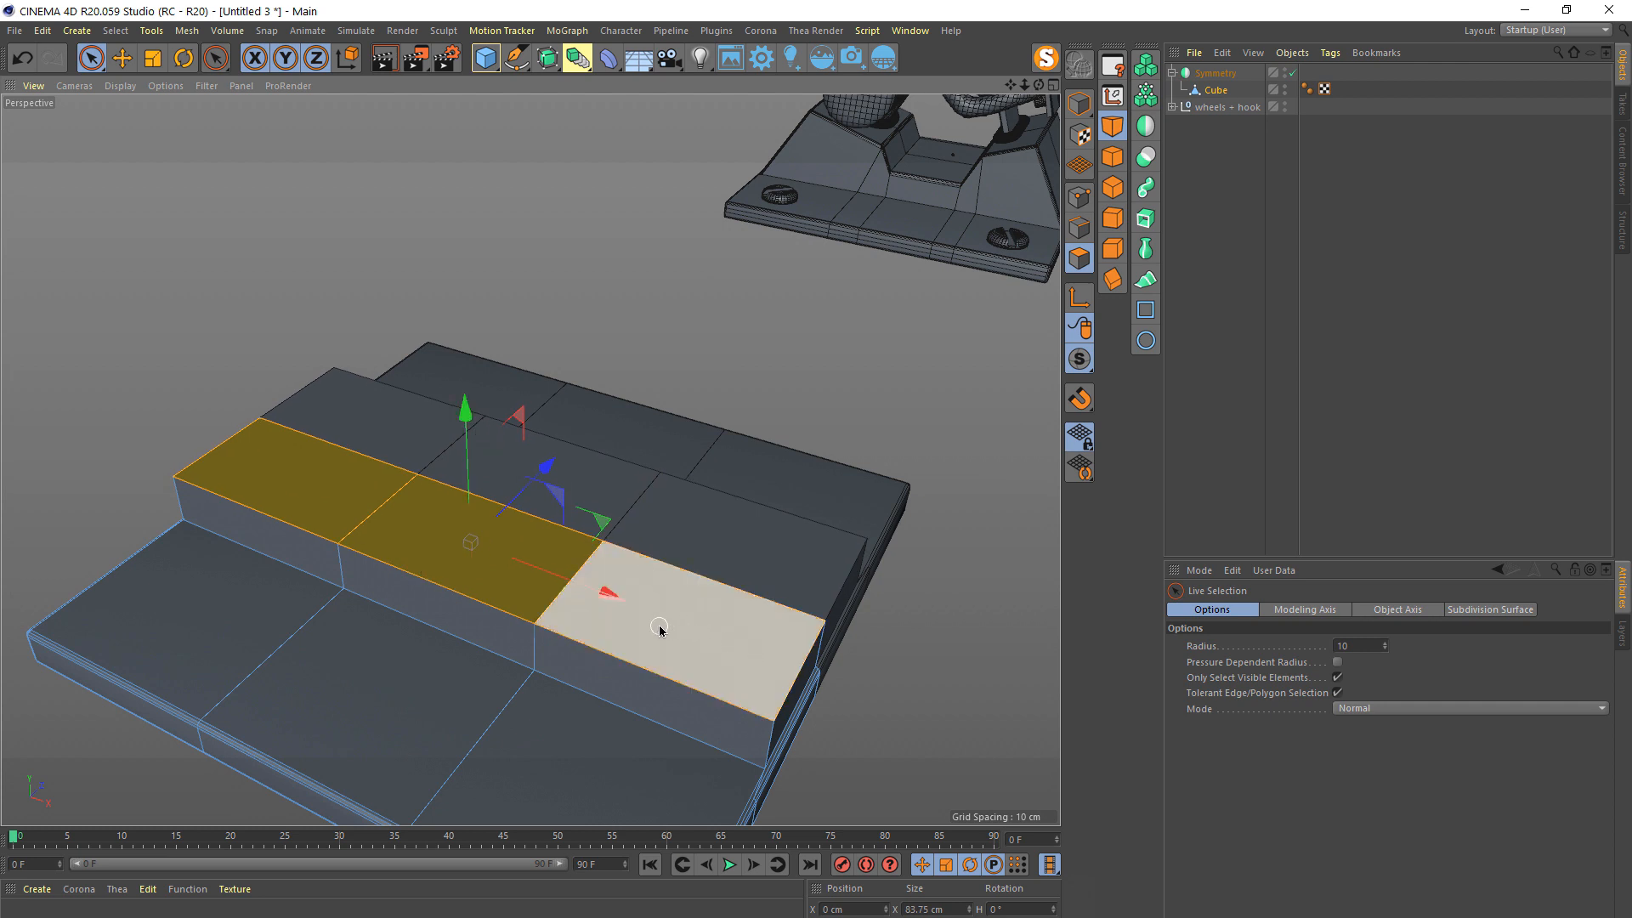
- Lower only the middle top polygon of the raised strip to form a dip between its ends
left_click_drag(660, 627, 466, 605, "alt")
left_click(466, 605)
left_click_drag(435, 510, 437, 549)
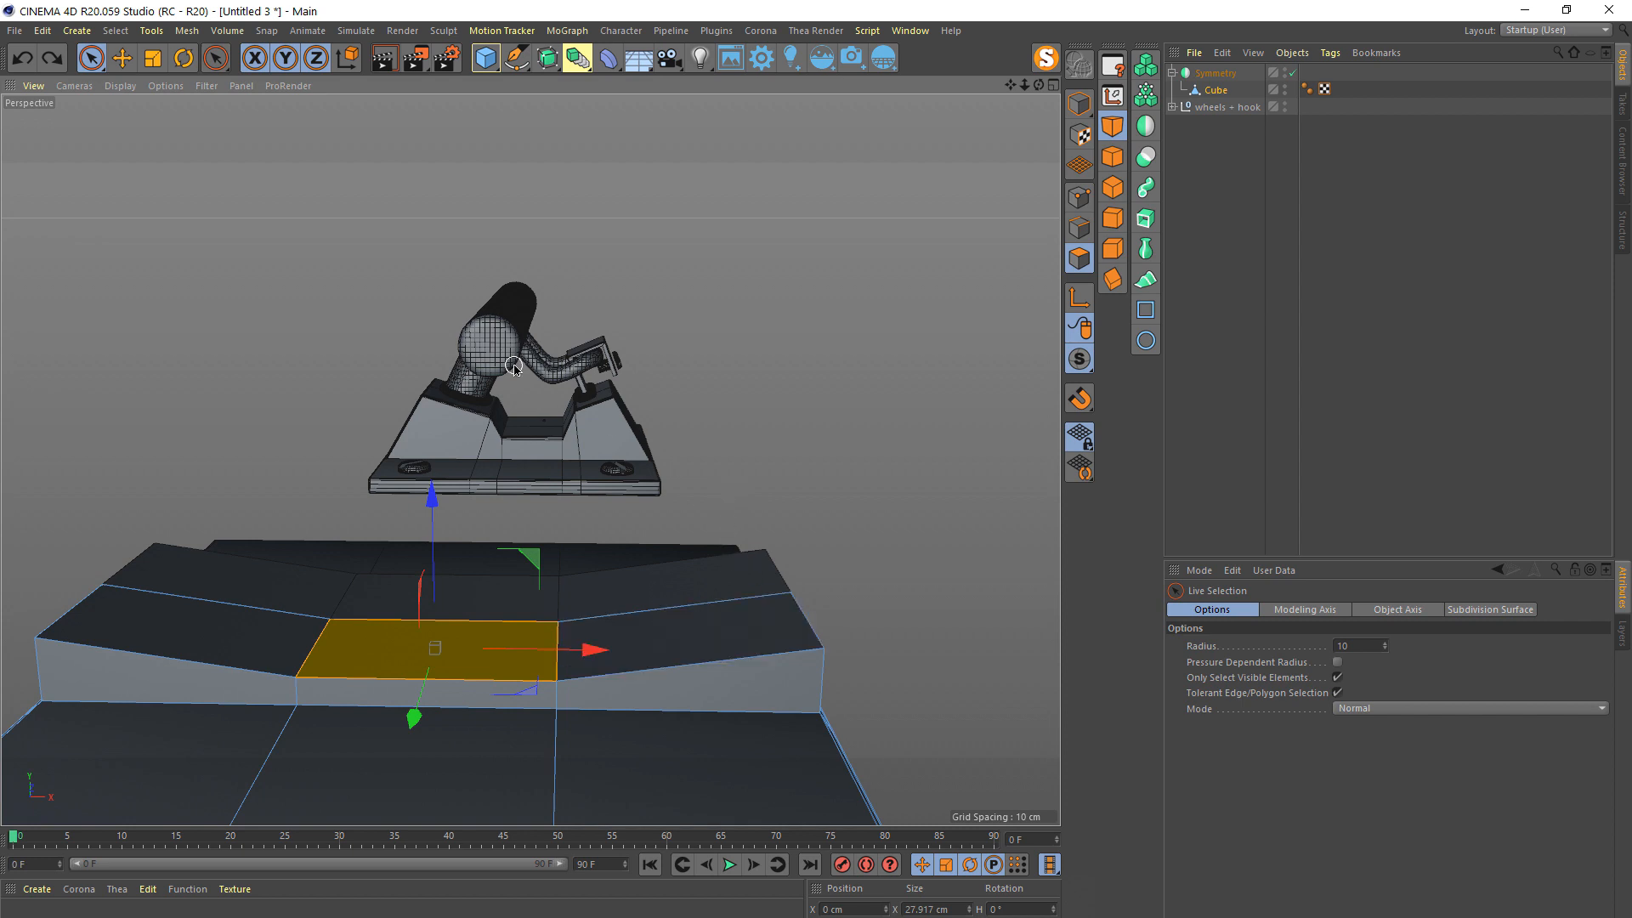
- Add two loop cuts across the plate just outside the lowered middle section, at offsets of 87.72% and 12.764%
left_click_drag(620, 703, 615, 590, "alt")
left_click_drag(620, 525, 611, 443, "alt")
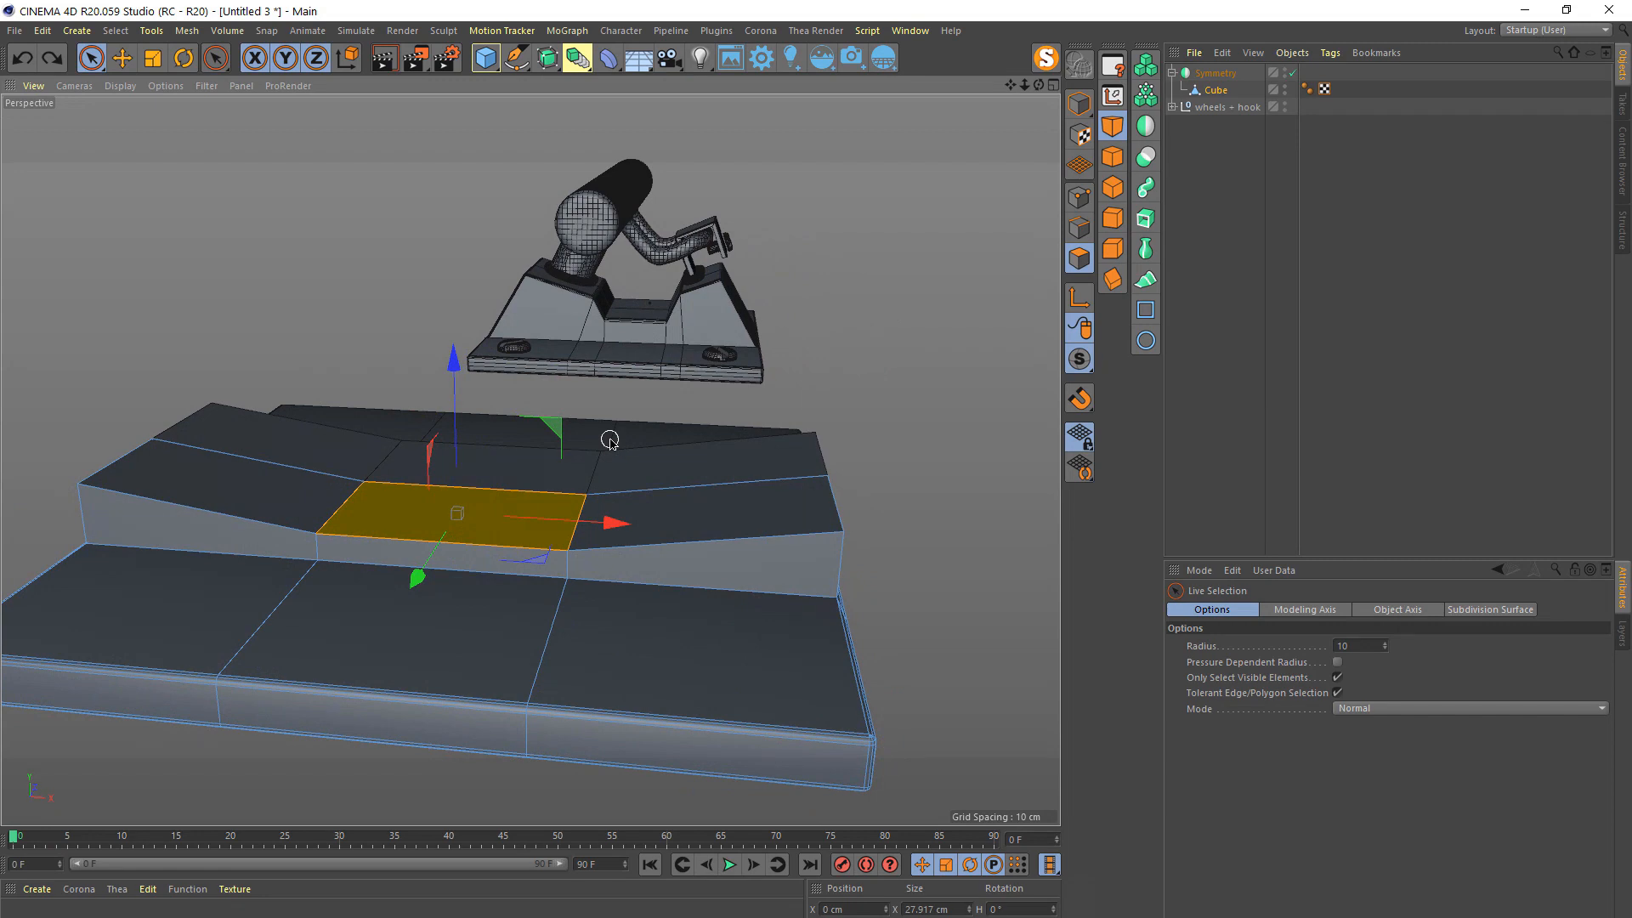
key("m")
key("l")
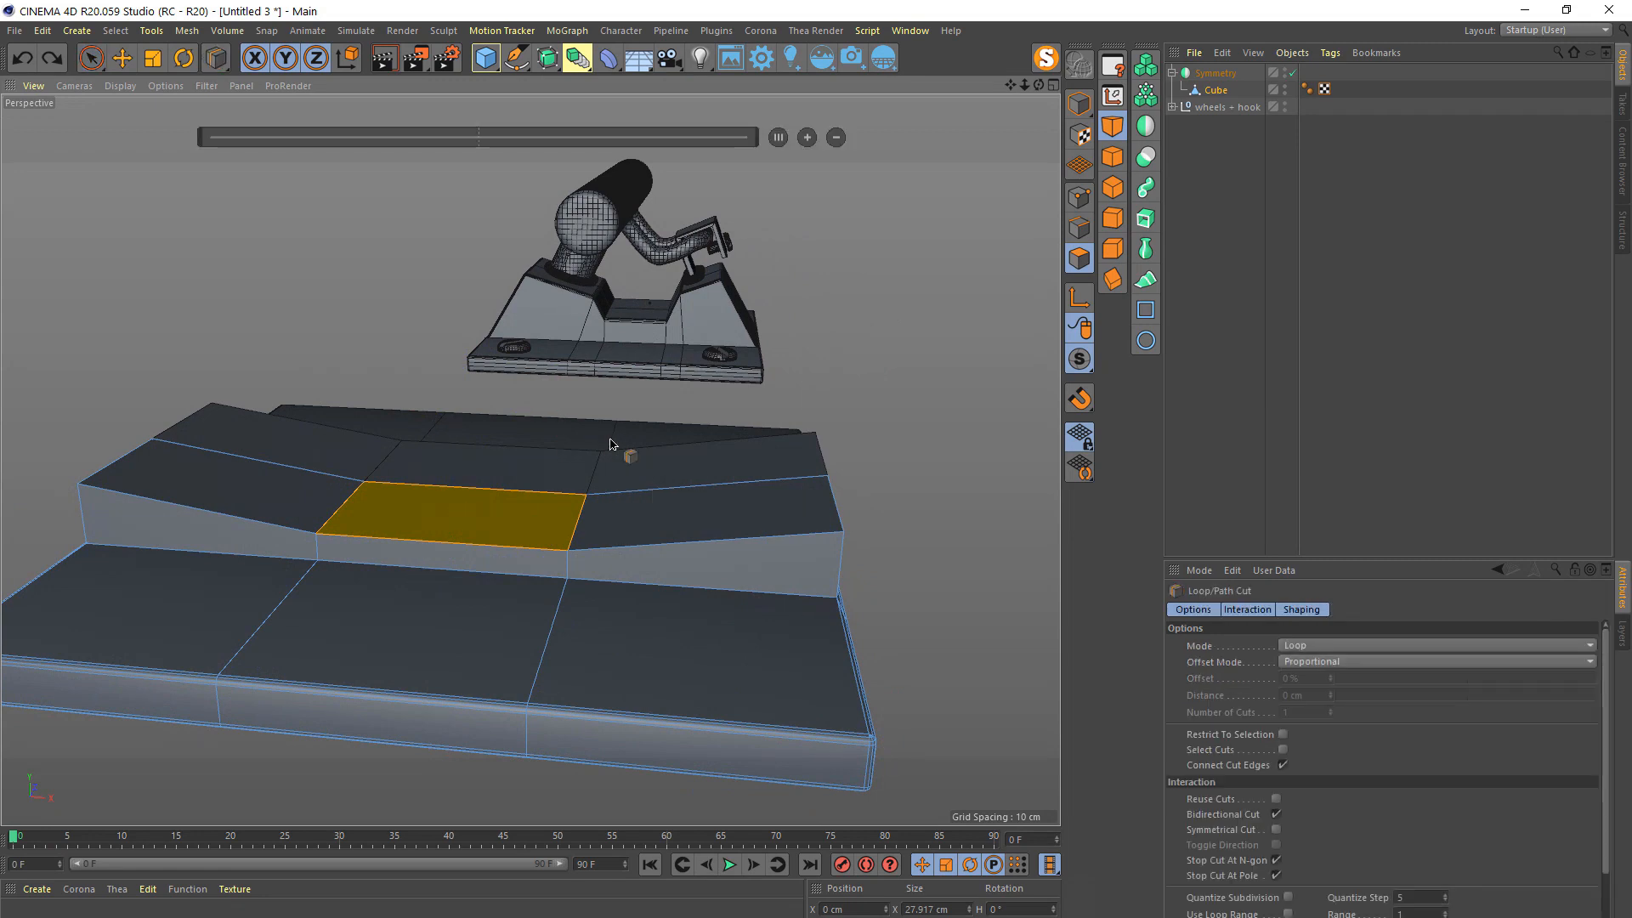
left_click(569, 716)
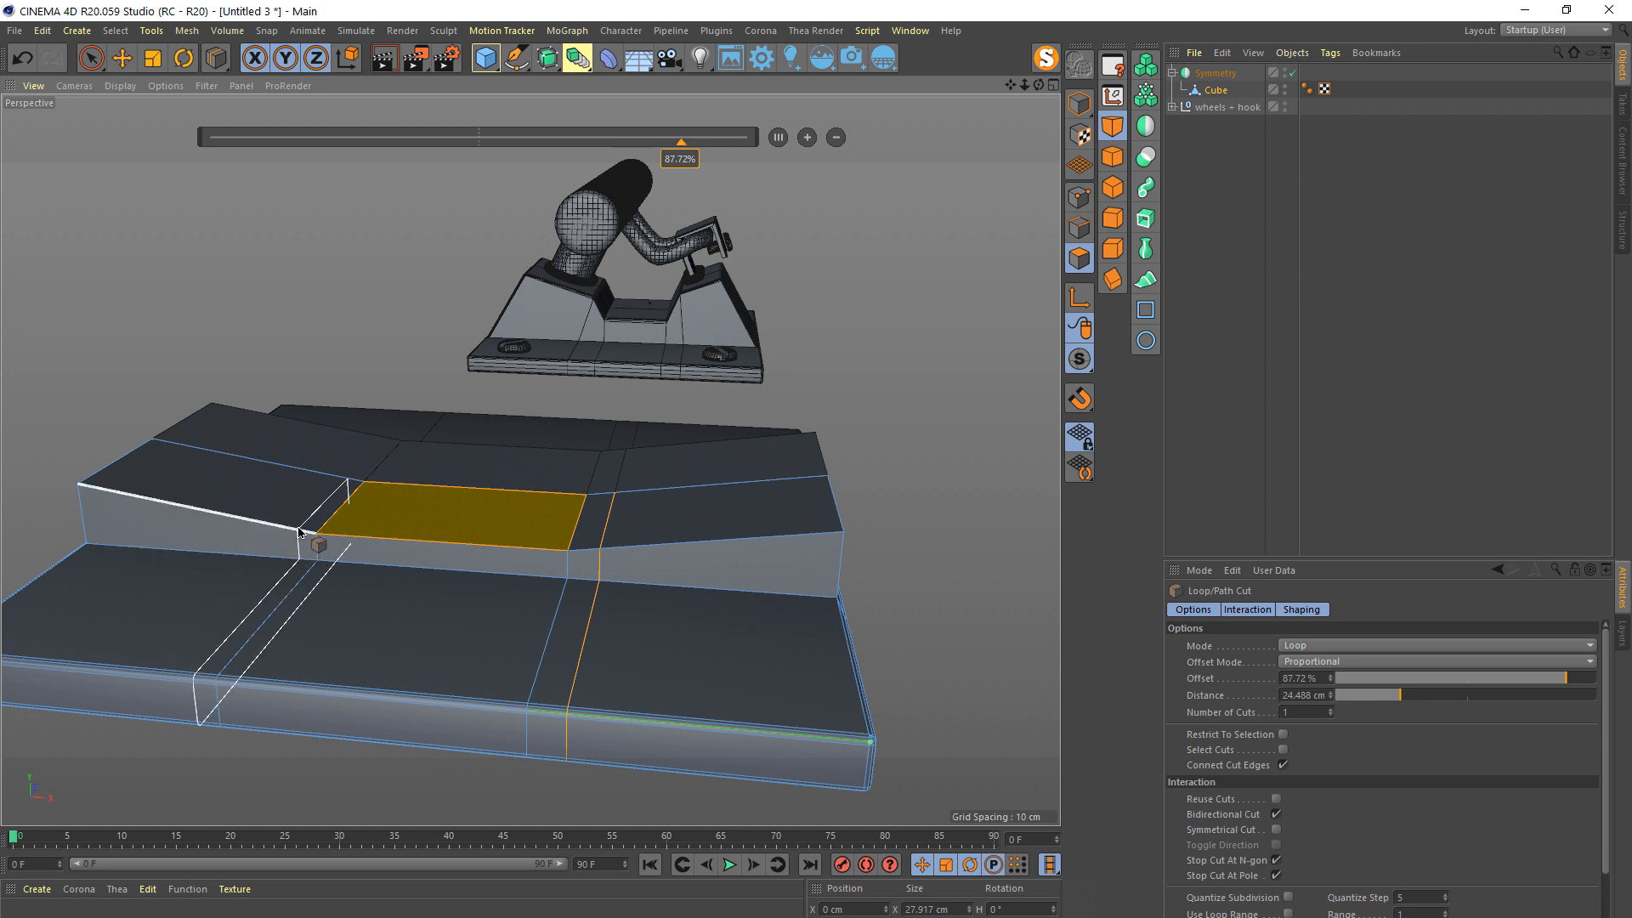
left_click(288, 533)
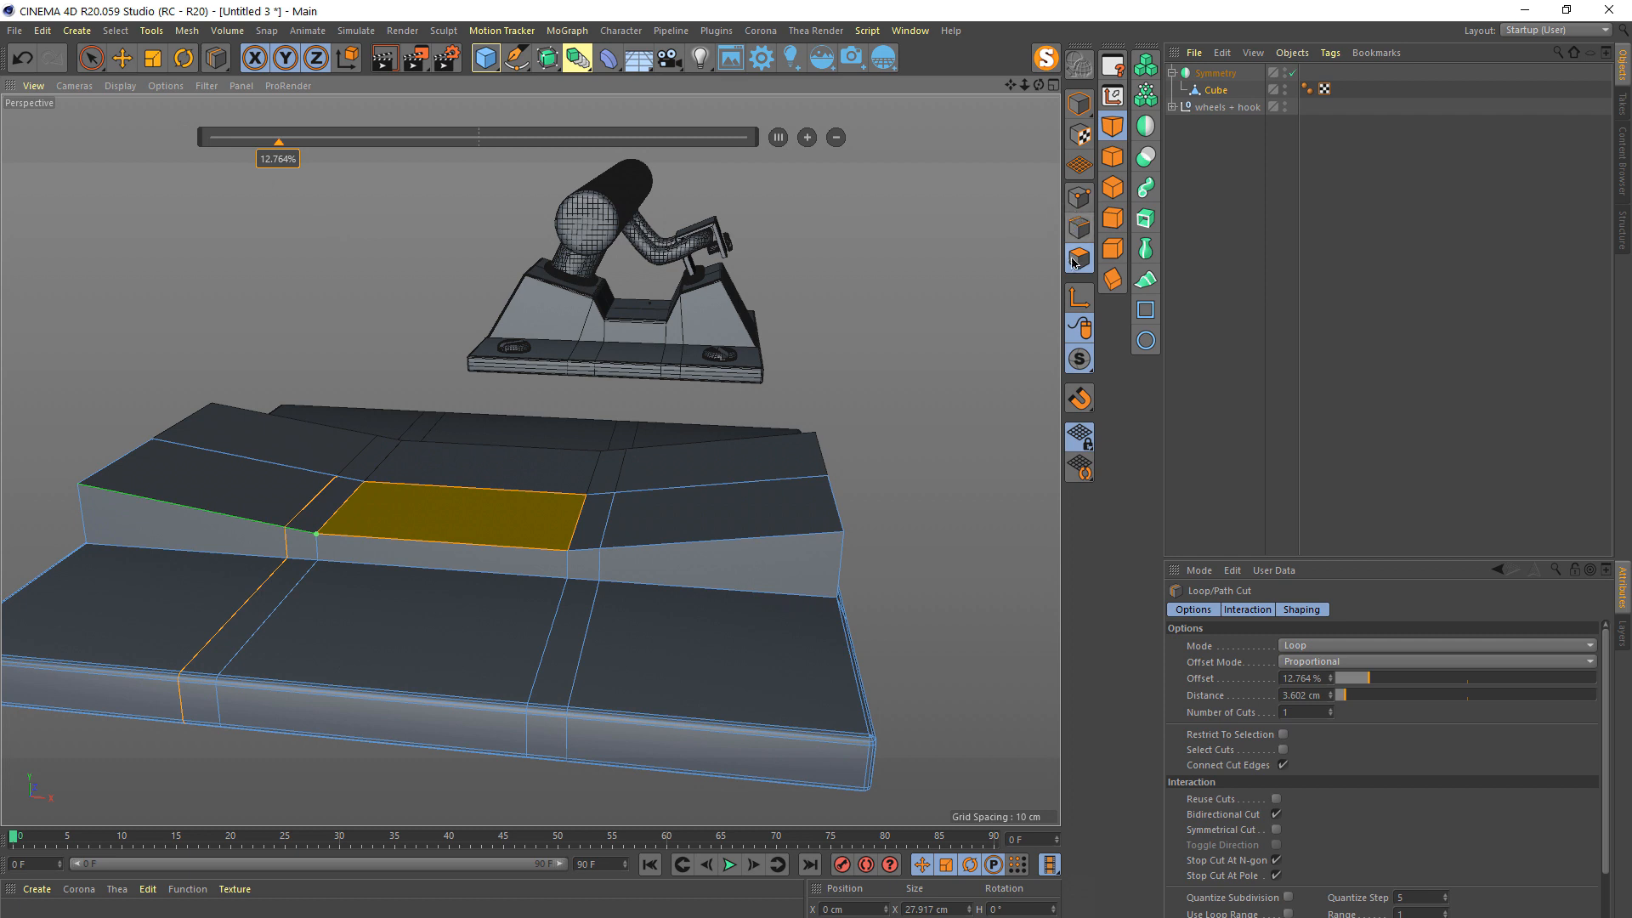
- Raise the outer top polygon at each end of the raised block to deepen the central recess
left_click(91, 58)
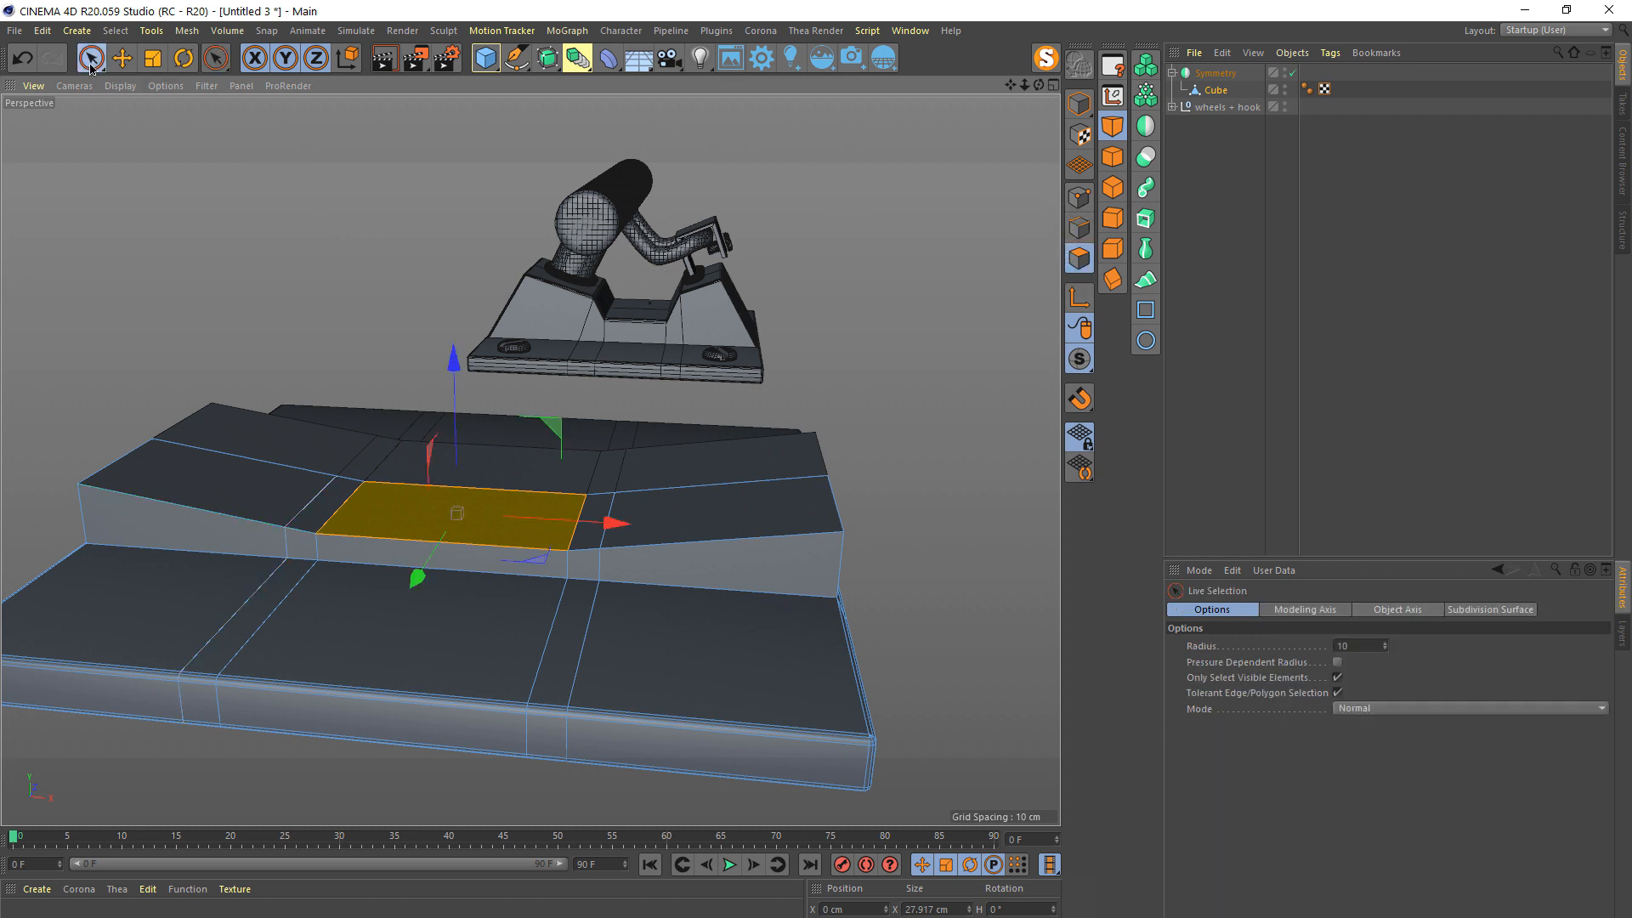
left_click(277, 489)
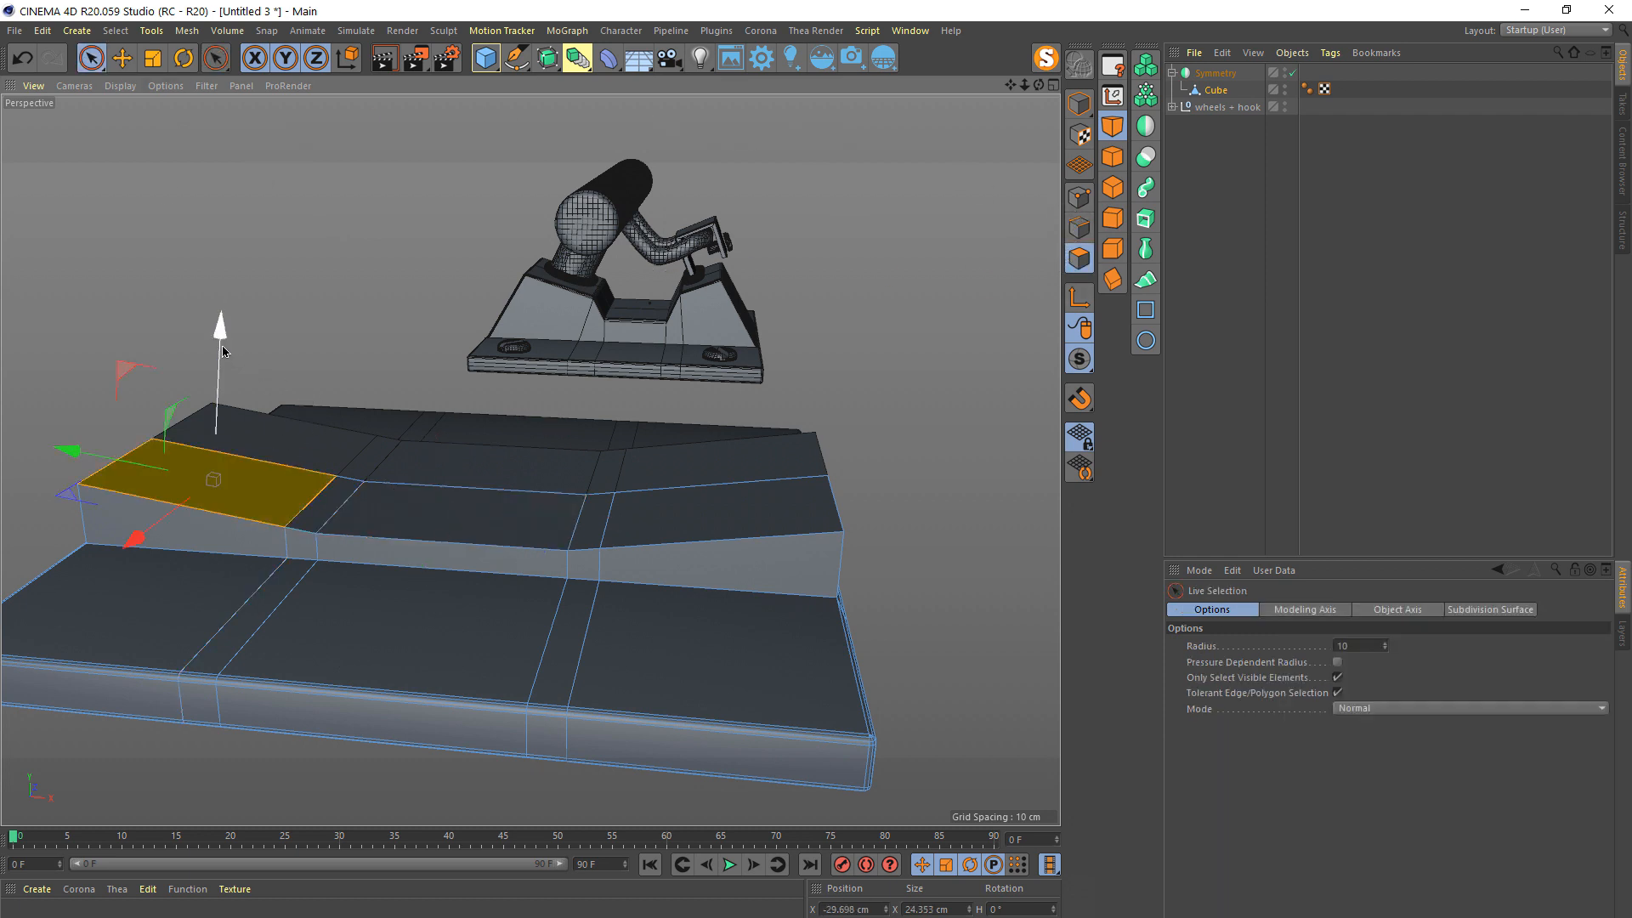
left_click_drag(228, 347, 228, 299)
left_click(702, 494)
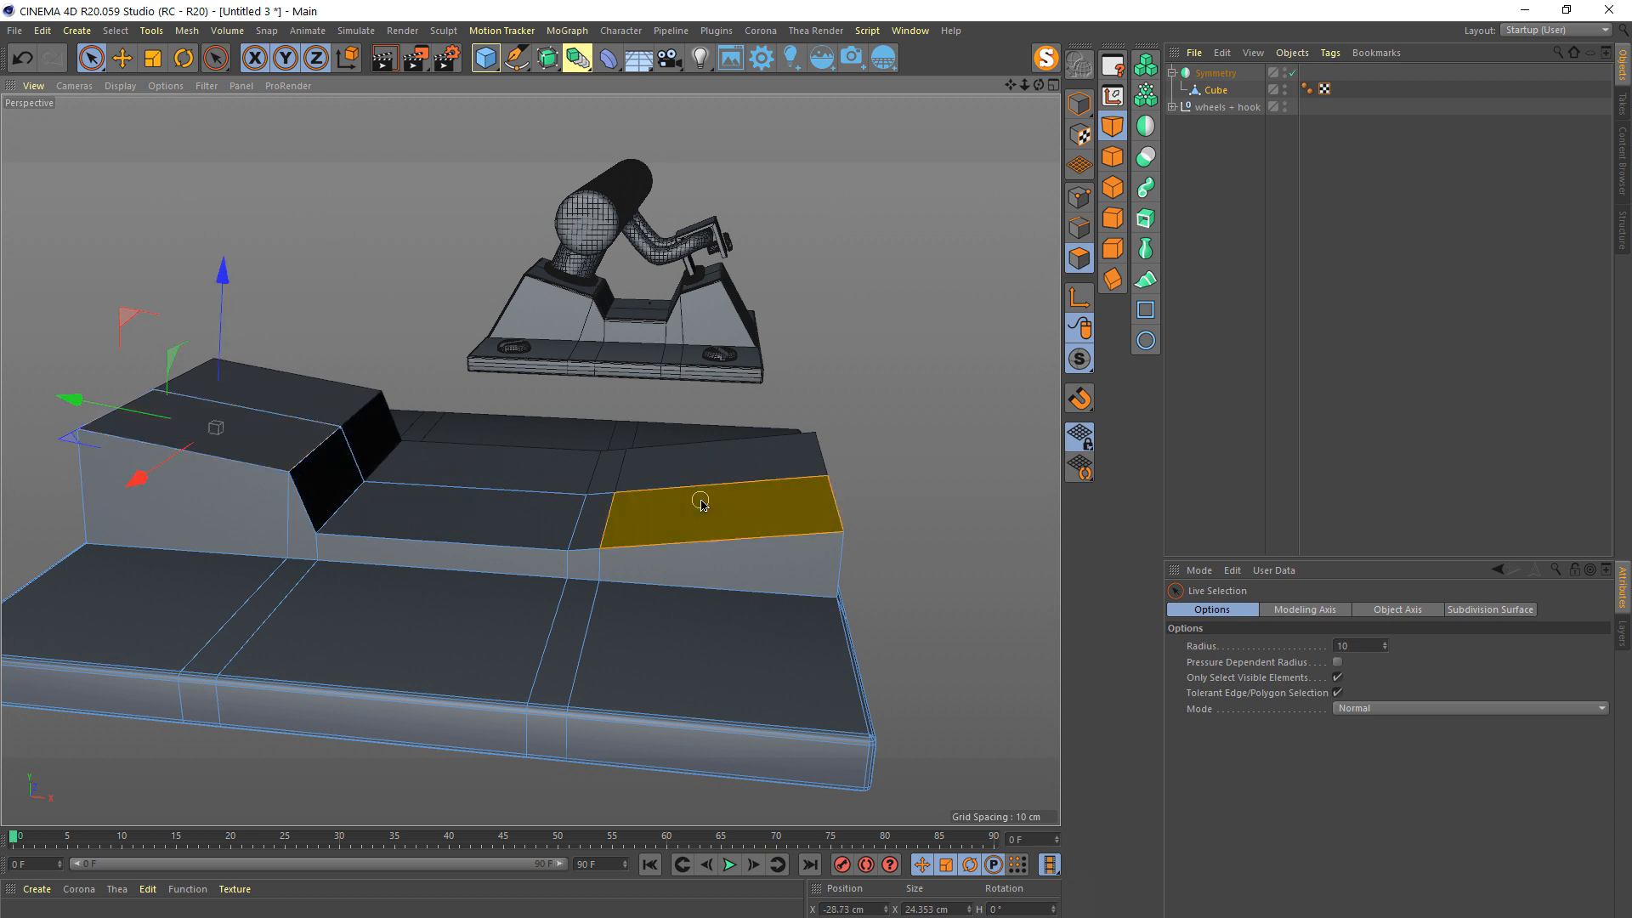
left_click_drag(704, 384, 561, 551)
- Scale the recess floor polygon narrower along X to about 22.13 cm
left_click(560, 550)
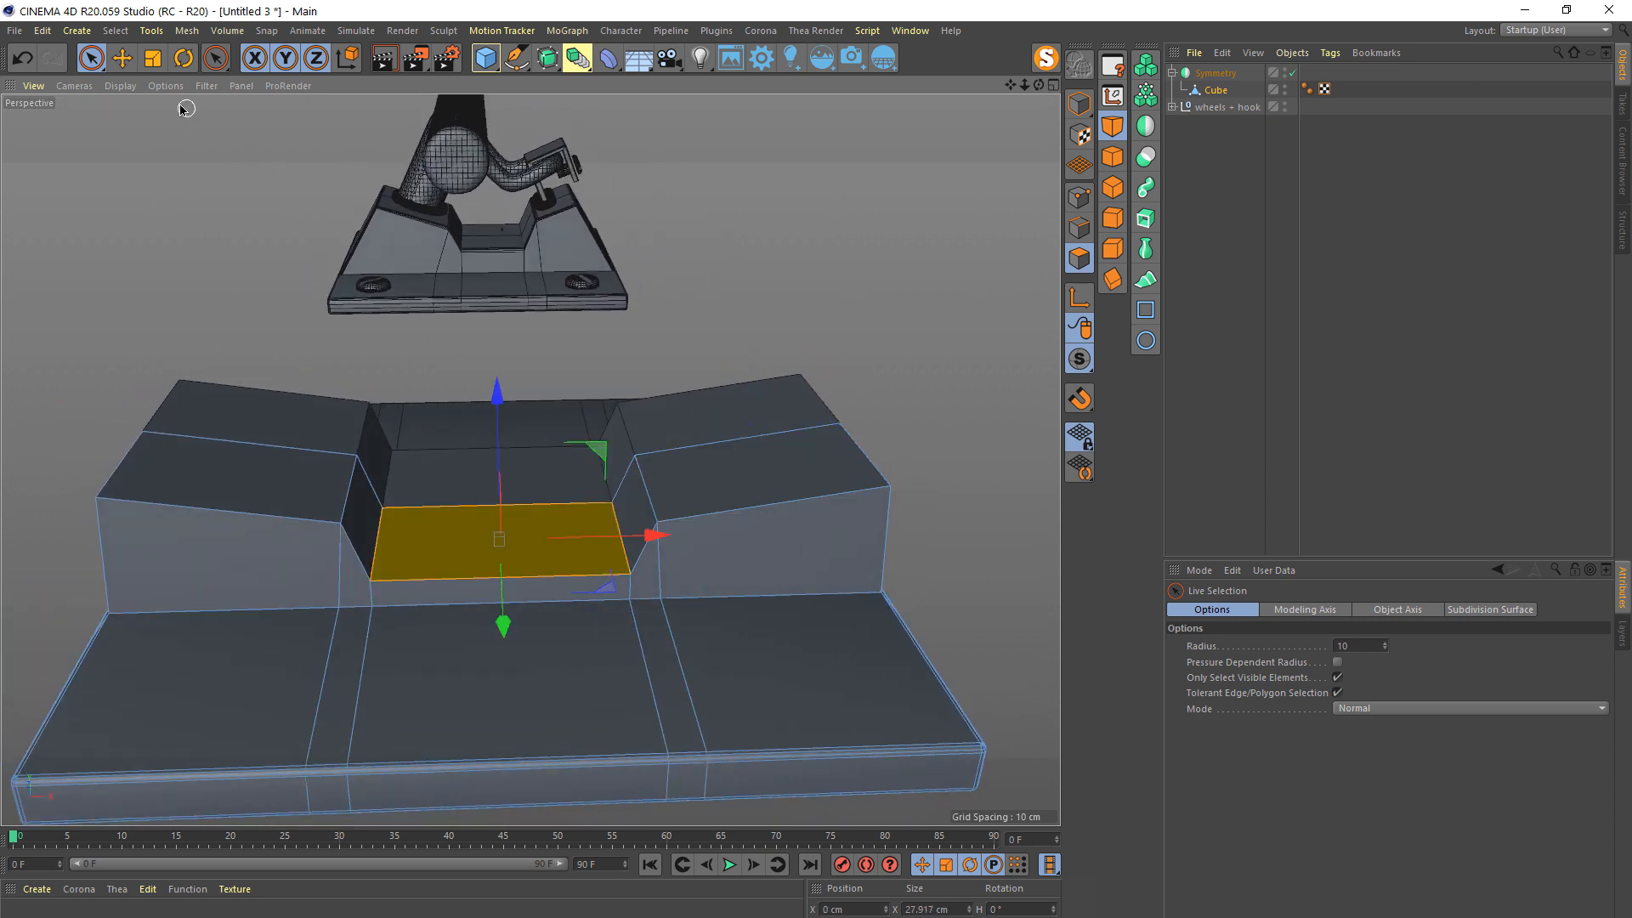
key("t")
mouse_move(657, 535)
left_mouse_down()
mouse_move(608, 535)
mouse_move(627, 536)
left_mouse_up()
- Examine the reference truck's base up close, studying its sloped block sides, edges and recess, against the modelled plate
left_click_drag(613, 538, 463, 557, "alt")
middle_click_drag(692, 427, 246, 535, "alt")
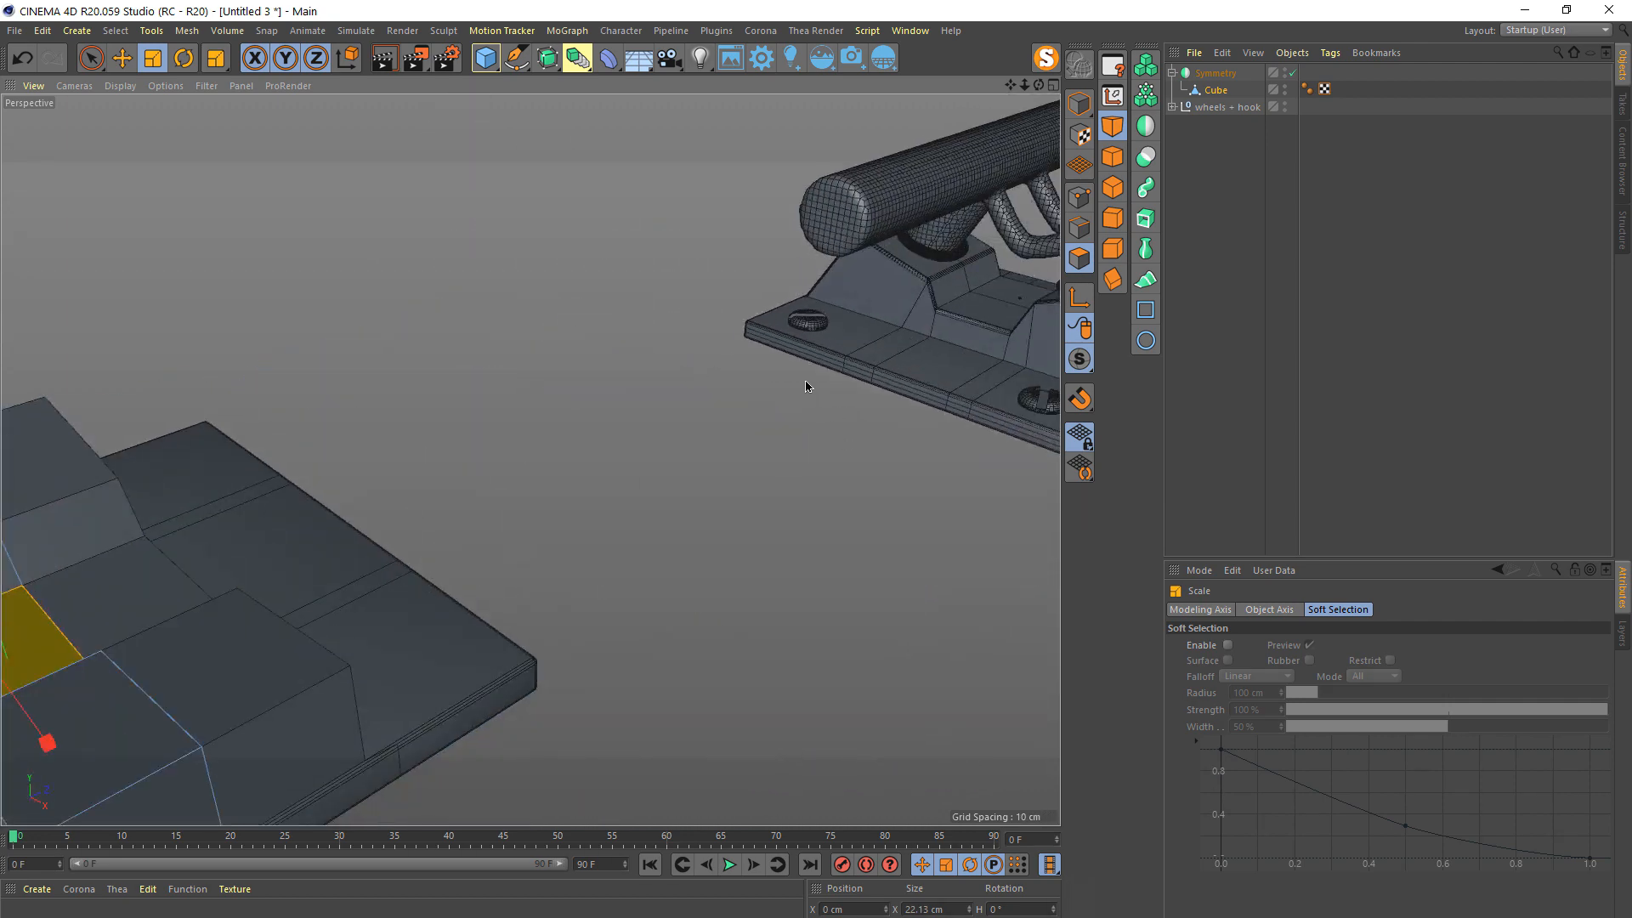
middle_click_drag(865, 359, 477, 464, "alt")
left_click_drag(687, 482, 678, 466, "alt")
scroll(651, 463, "up", 6)
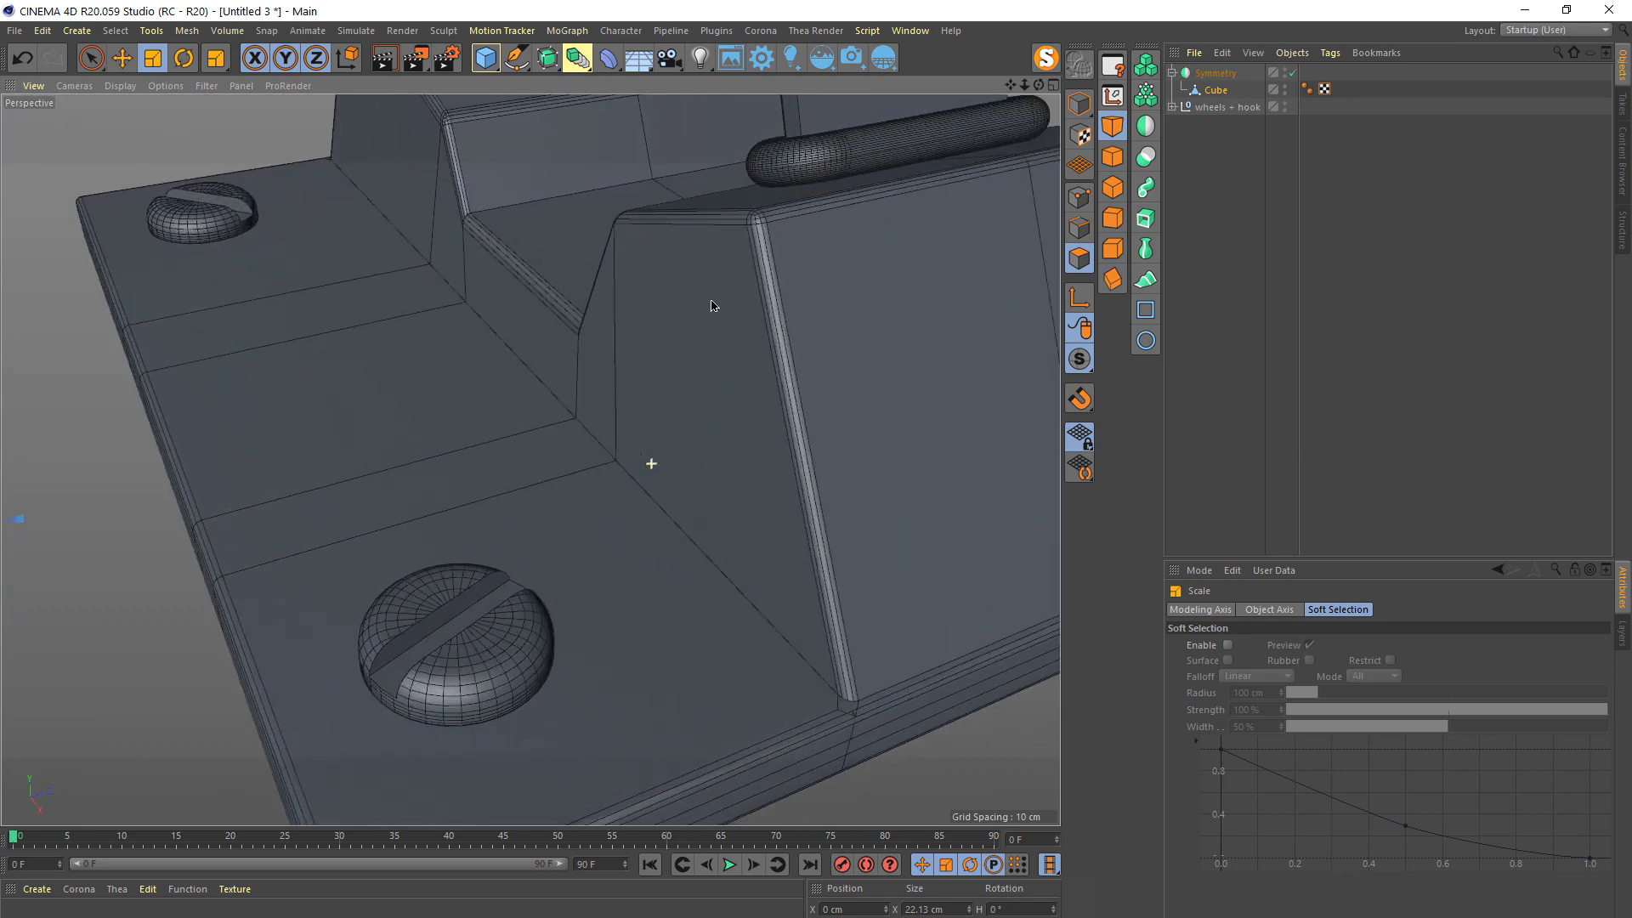
right_click_drag(714, 306, 656, 486, "alt")
middle_click_drag(251, 502, 459, 495, "alt")
left_click_drag(463, 492, 673, 439, "alt")
right_click_drag(389, 496, 425, 437, "alt")
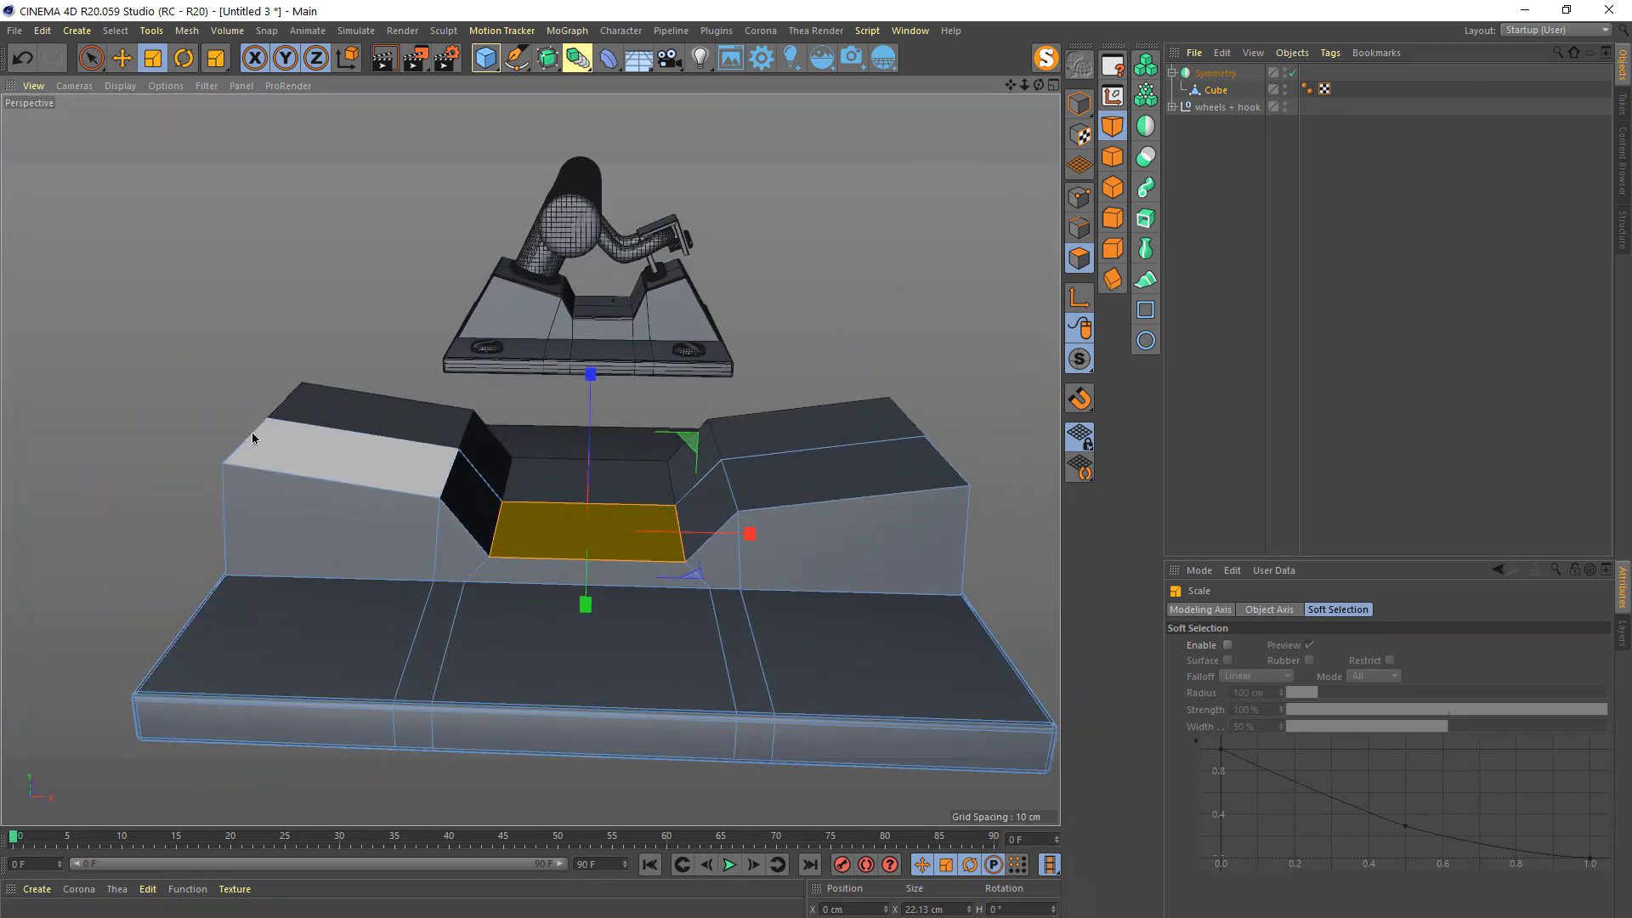
- Move the outer top edge at the block's negative-X end inward to about X -35 cm, sloping that end wall
left_click(1079, 228)
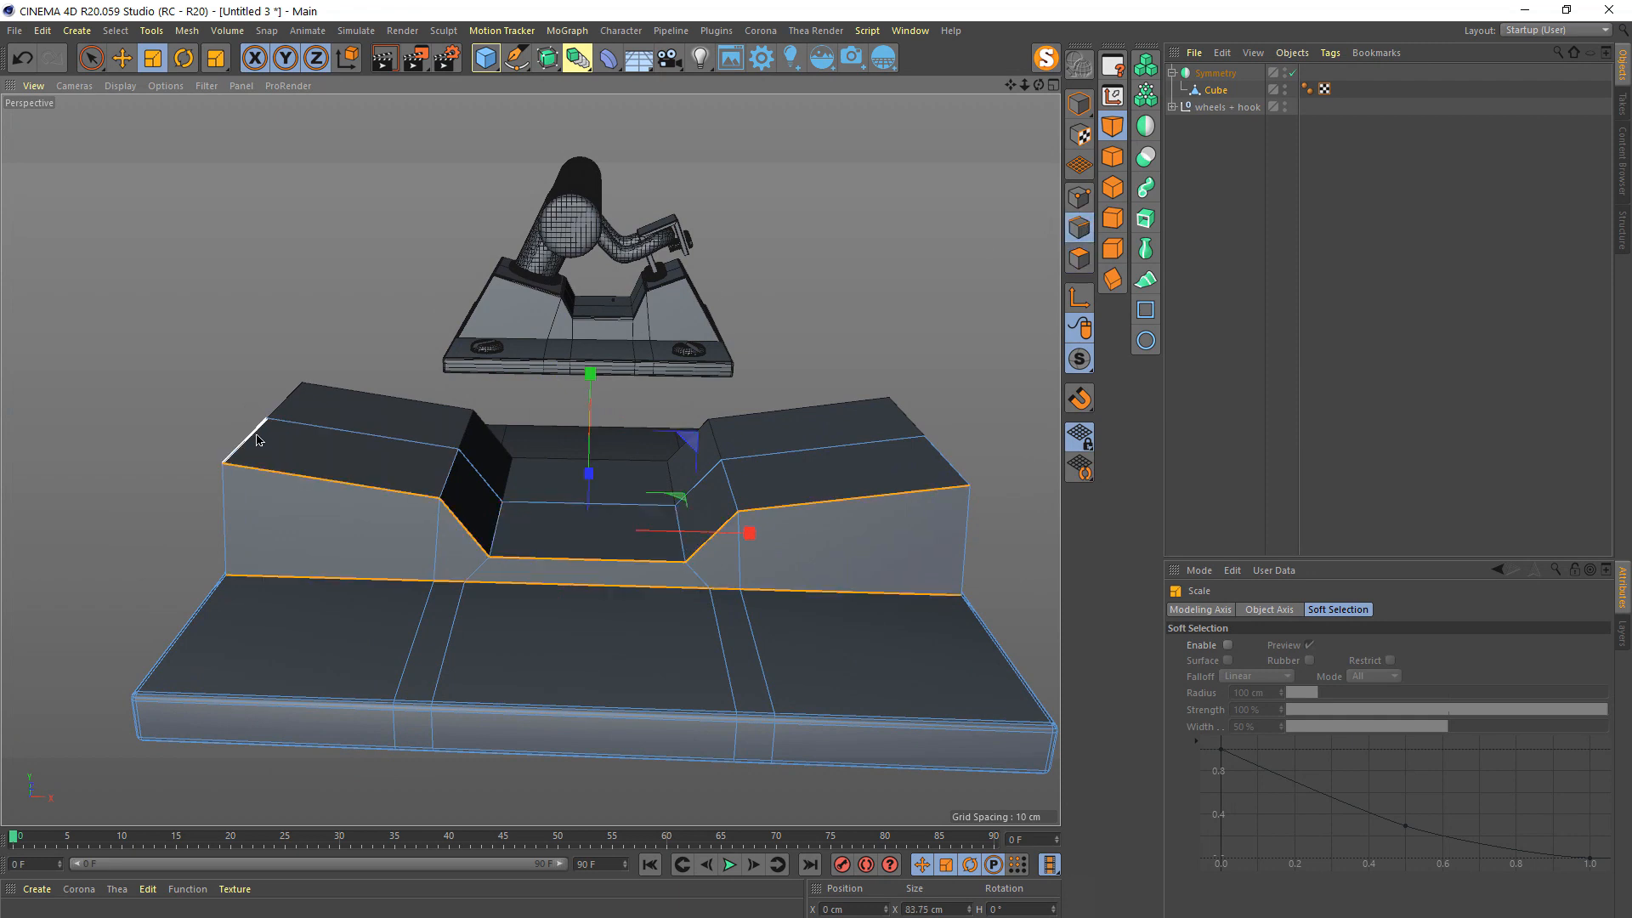
left_click(258, 439)
left_click_drag(211, 361, 529, 463, "alt")
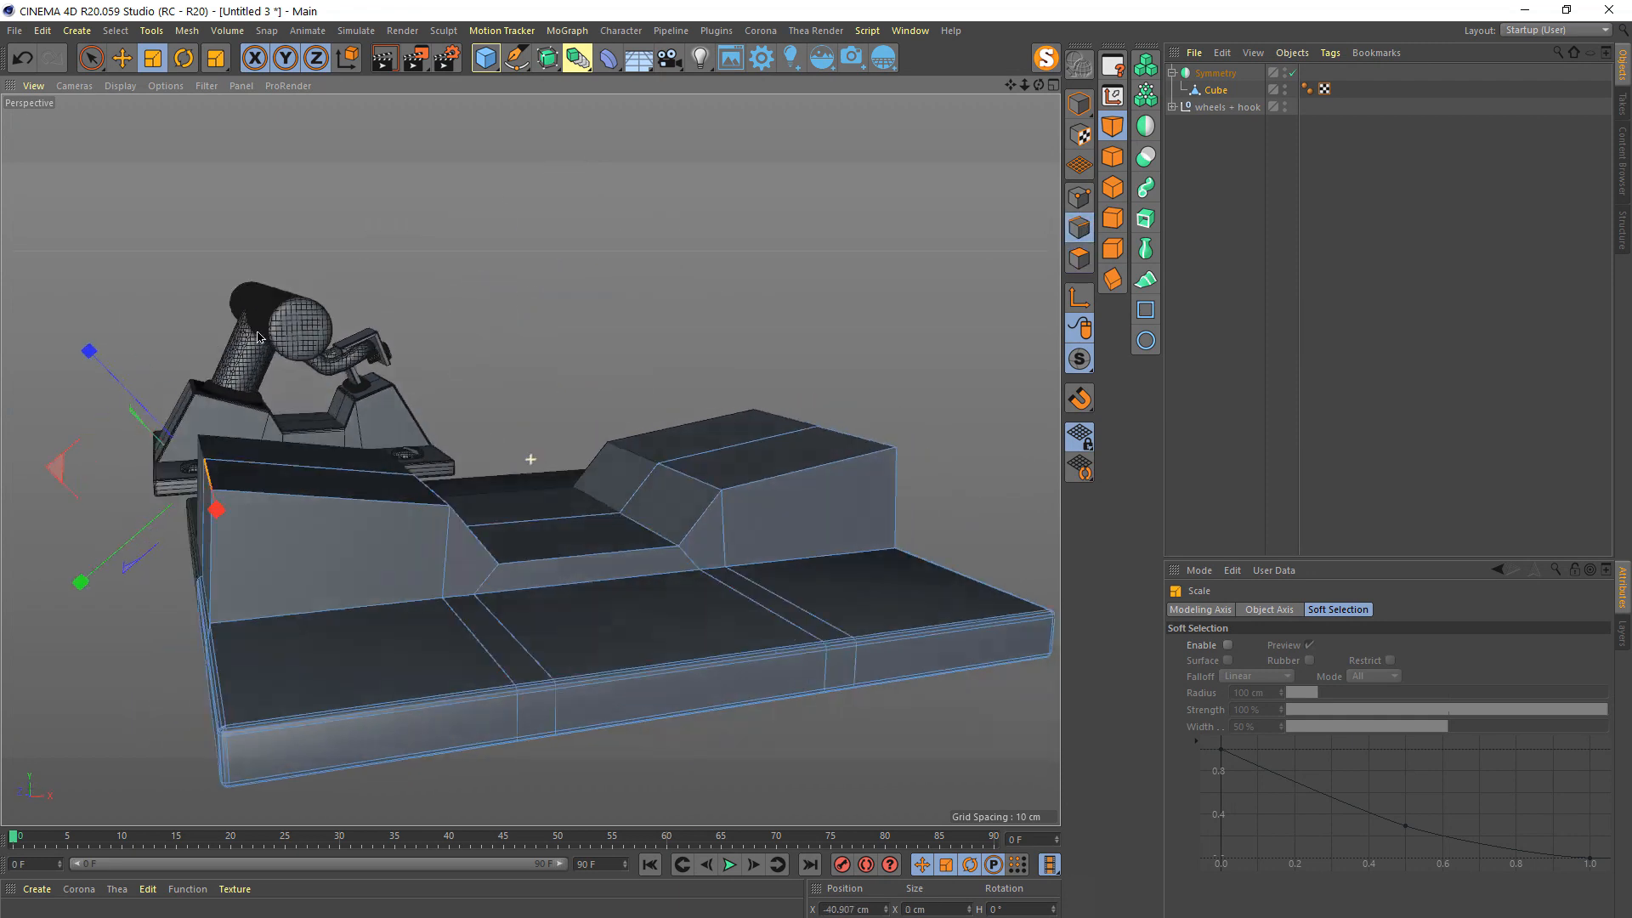
left_click(122, 58)
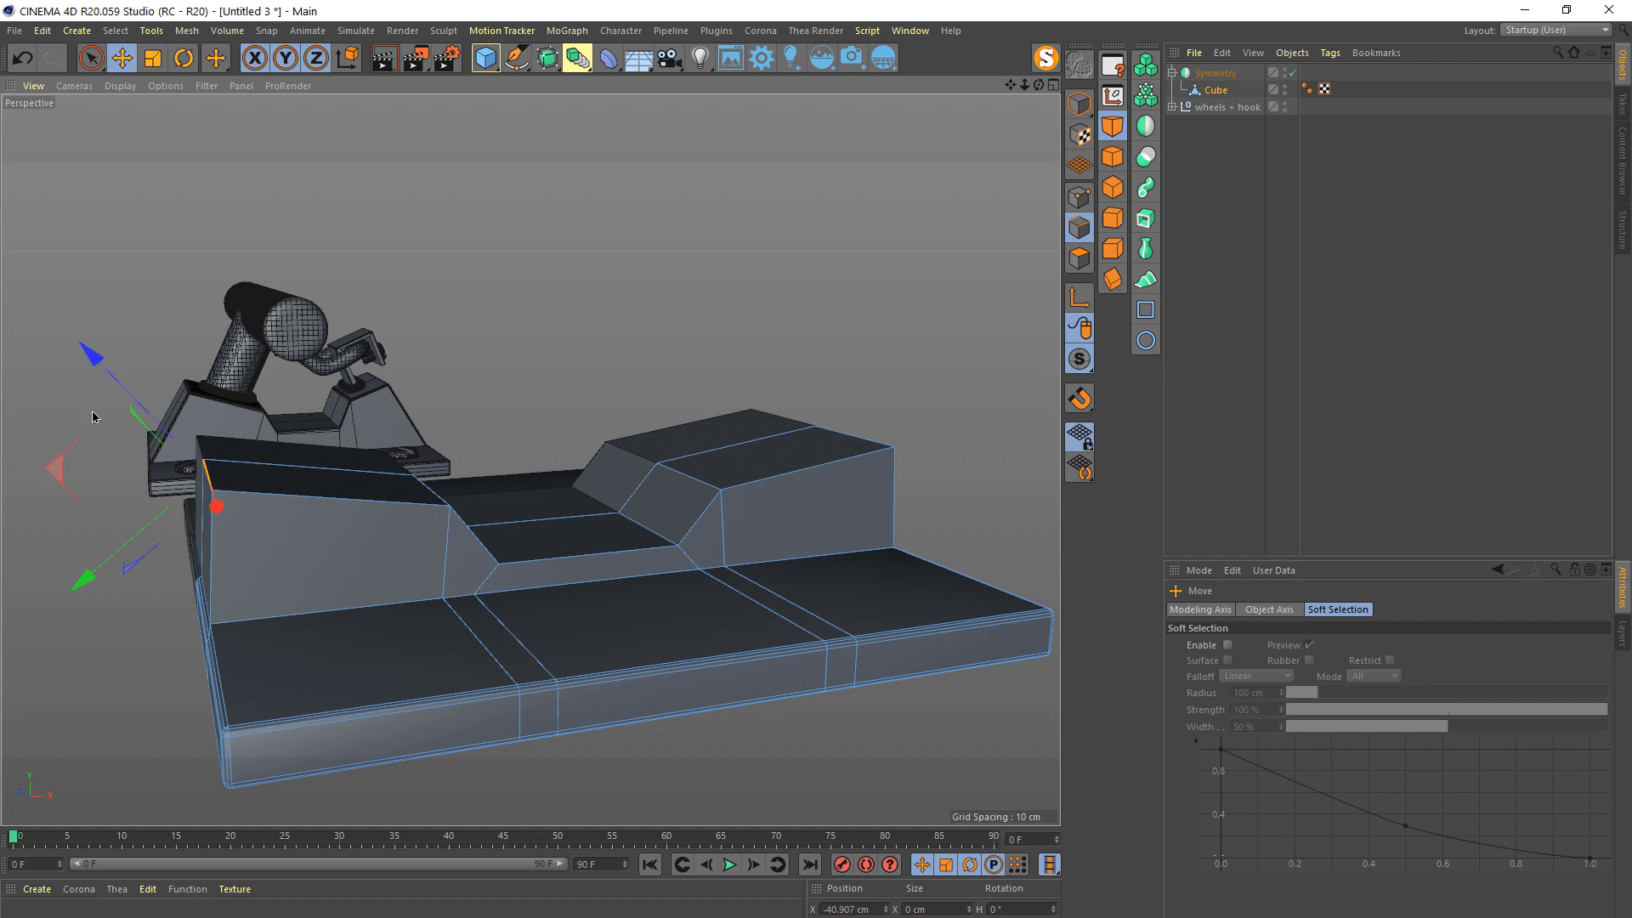
left_click_drag(63, 466, 135, 466)
left_click_drag(590, 512, 507, 501, "alt")
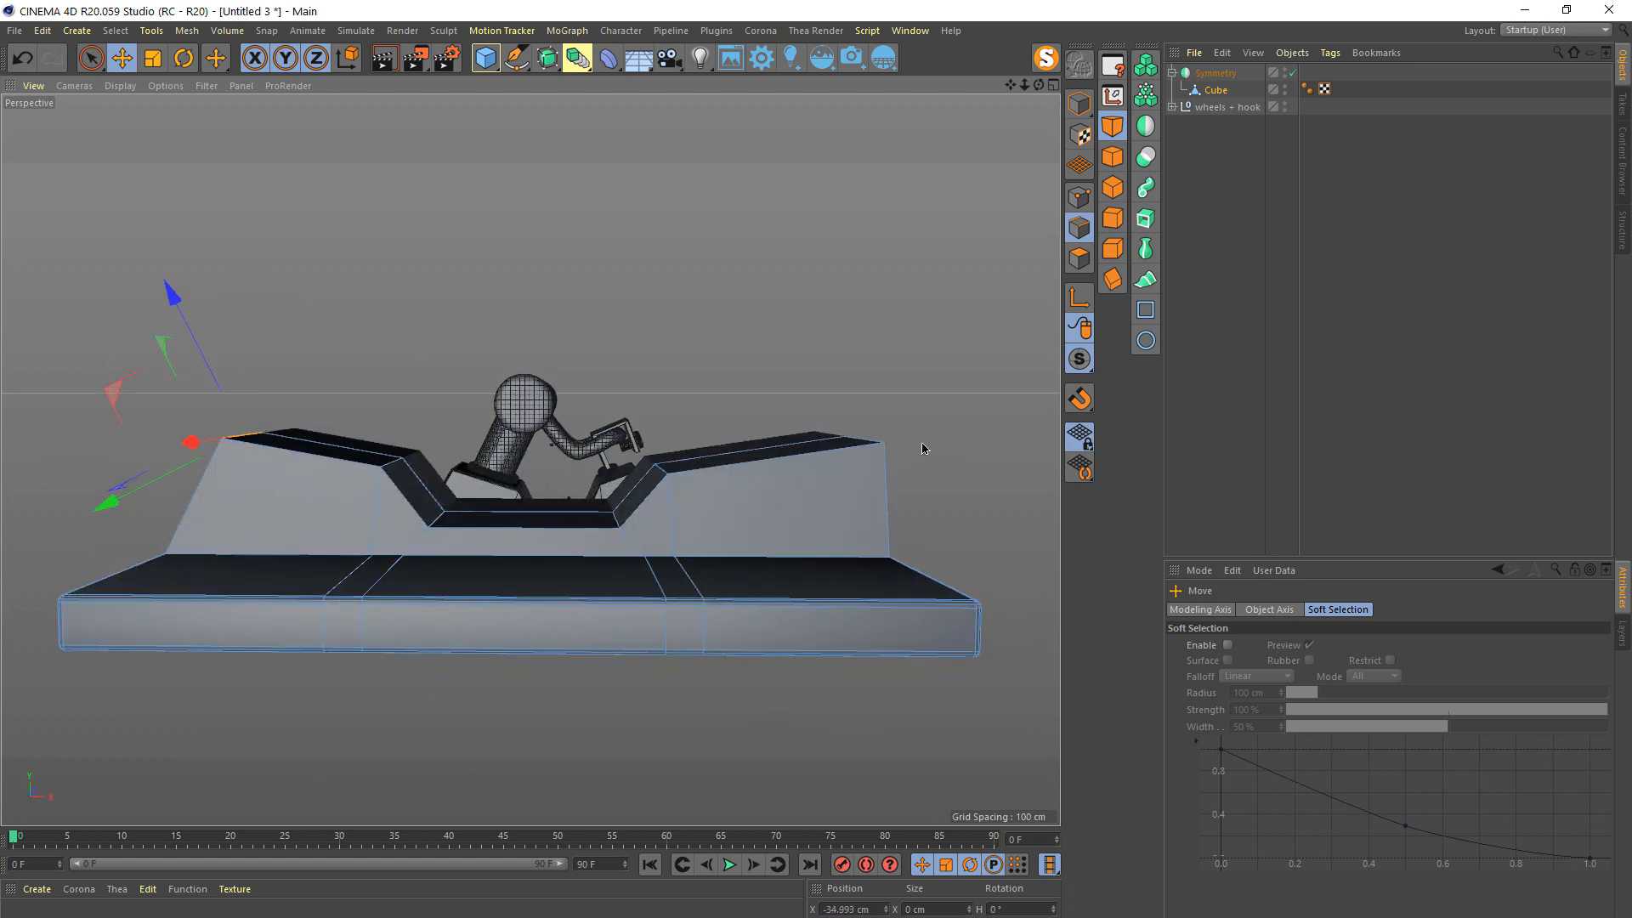
- Move the outer top edge at the block's positive-X end inward, sloping that end wall like the opposite one
left_click_drag(823, 488, 738, 524, "alt")
left_click(890, 442)
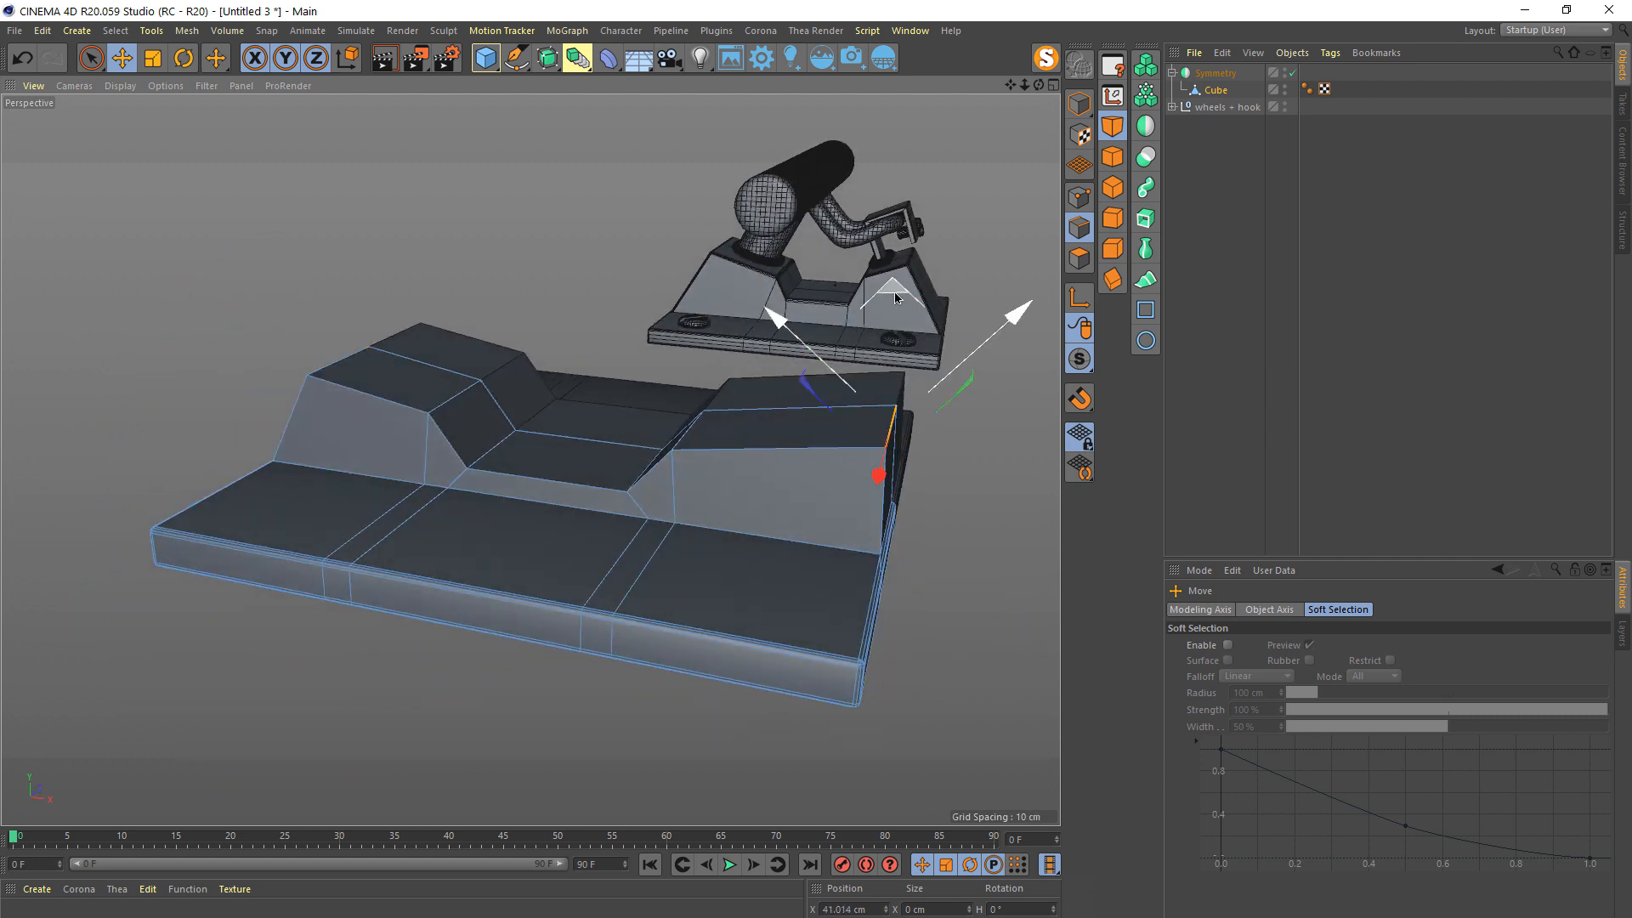
left_click_drag(893, 292, 446, 361)
- Examine the block's recess floor and raised top polygons against the reference truck's base, including its corner screws
left_click(1080, 259)
left_click(644, 429)
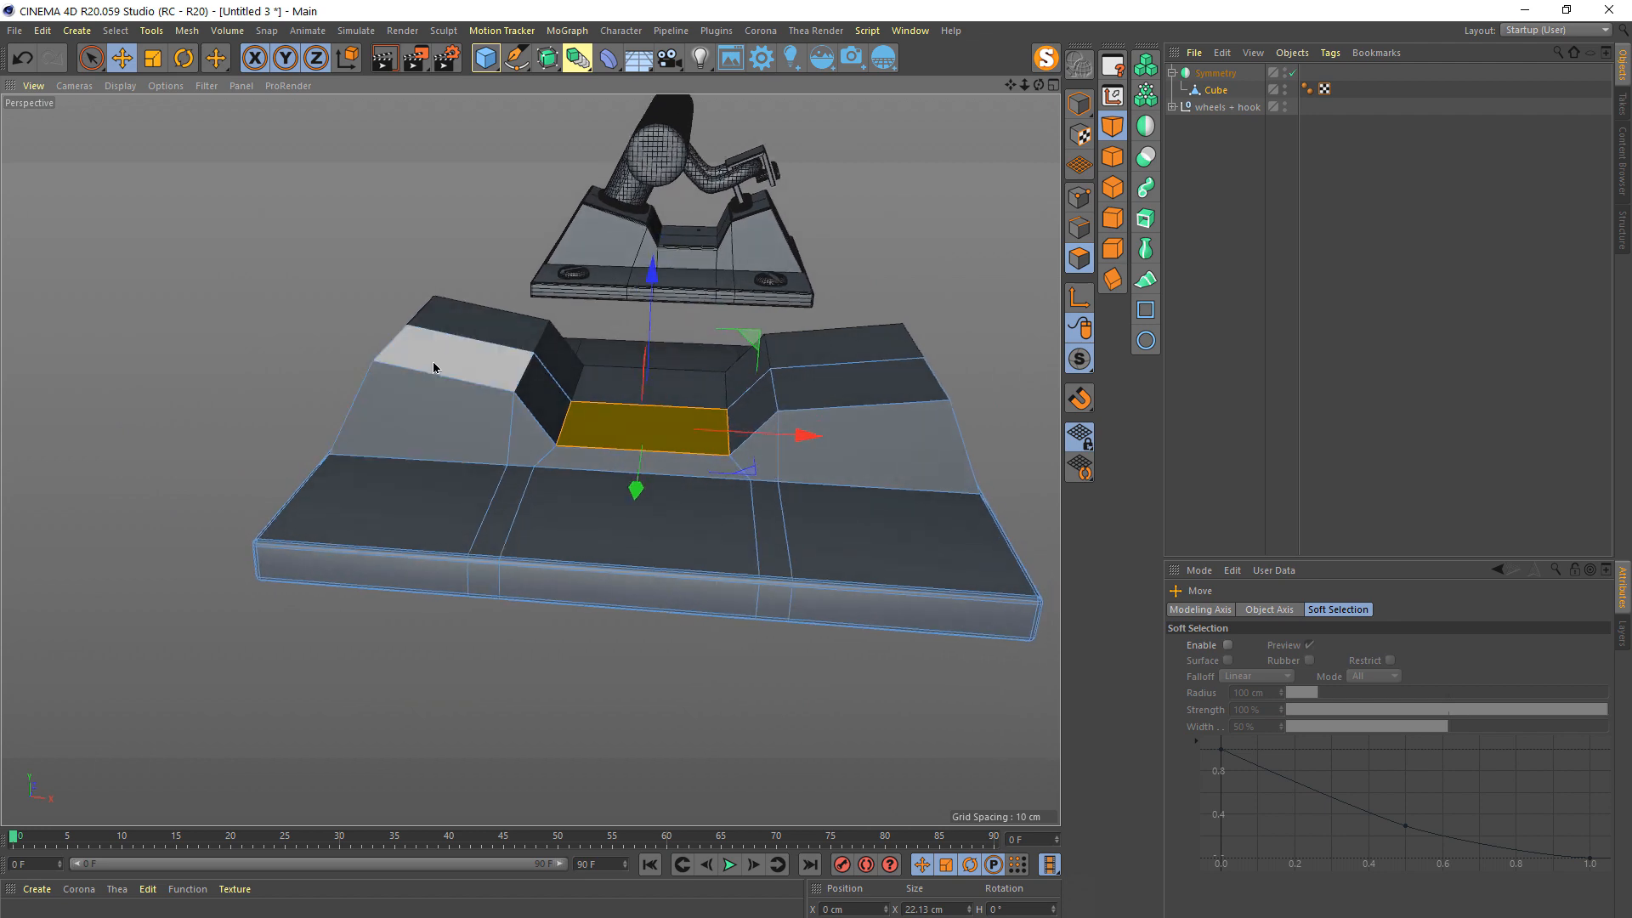
left_click(450, 357)
left_click_drag(497, 299, 557, 601)
scroll(549, 388, "down", 5)
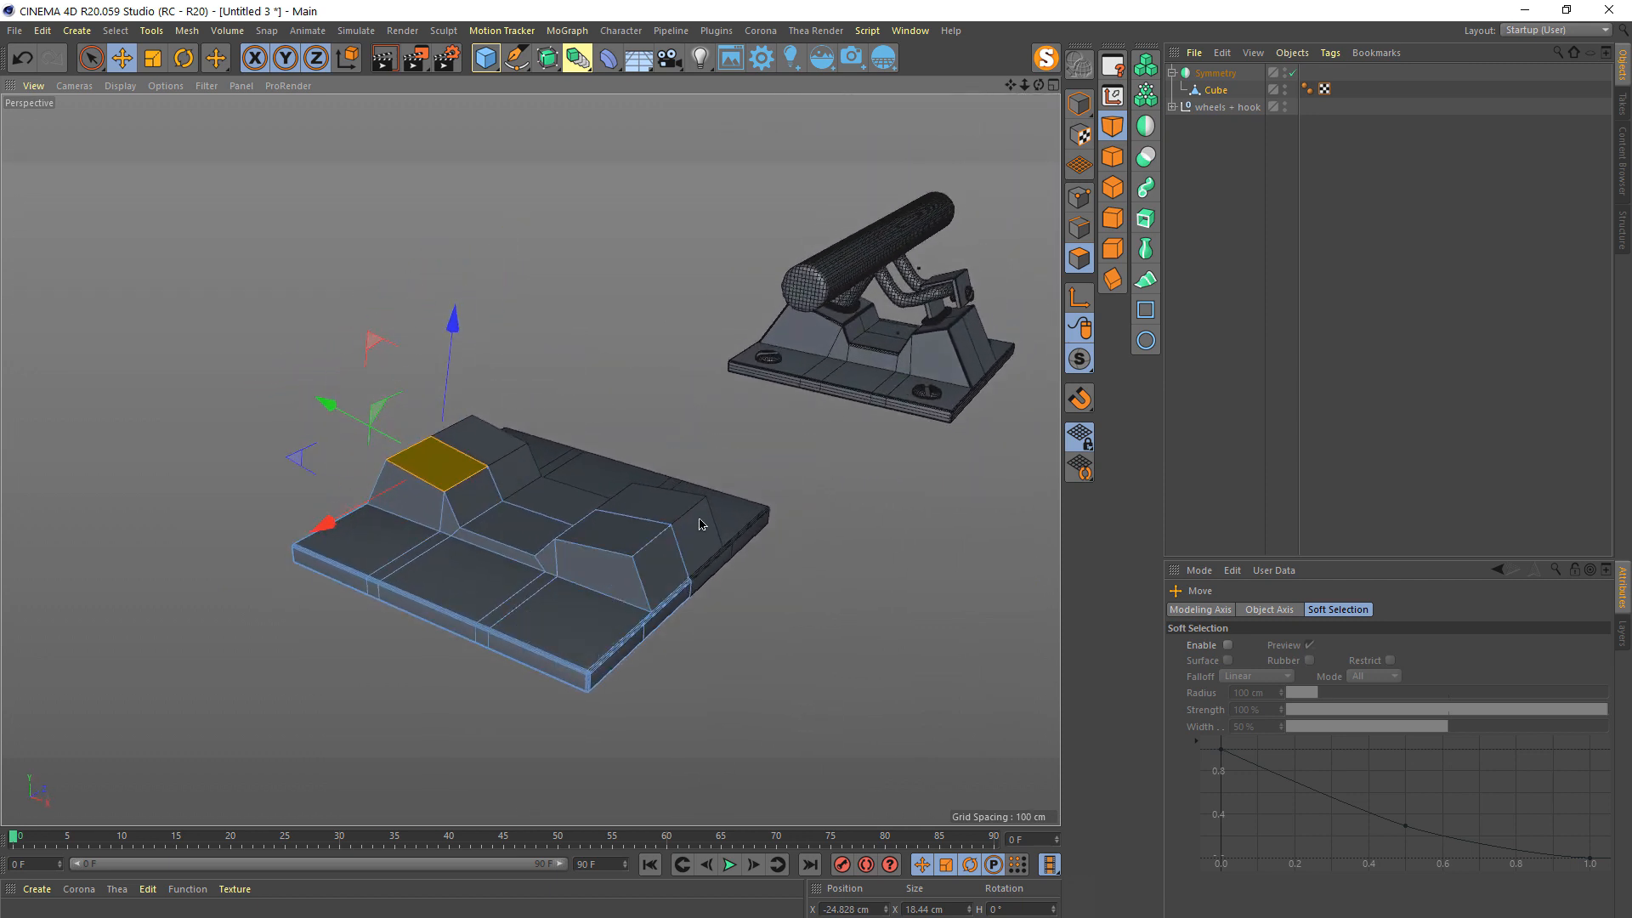
left_click(1177, 216)
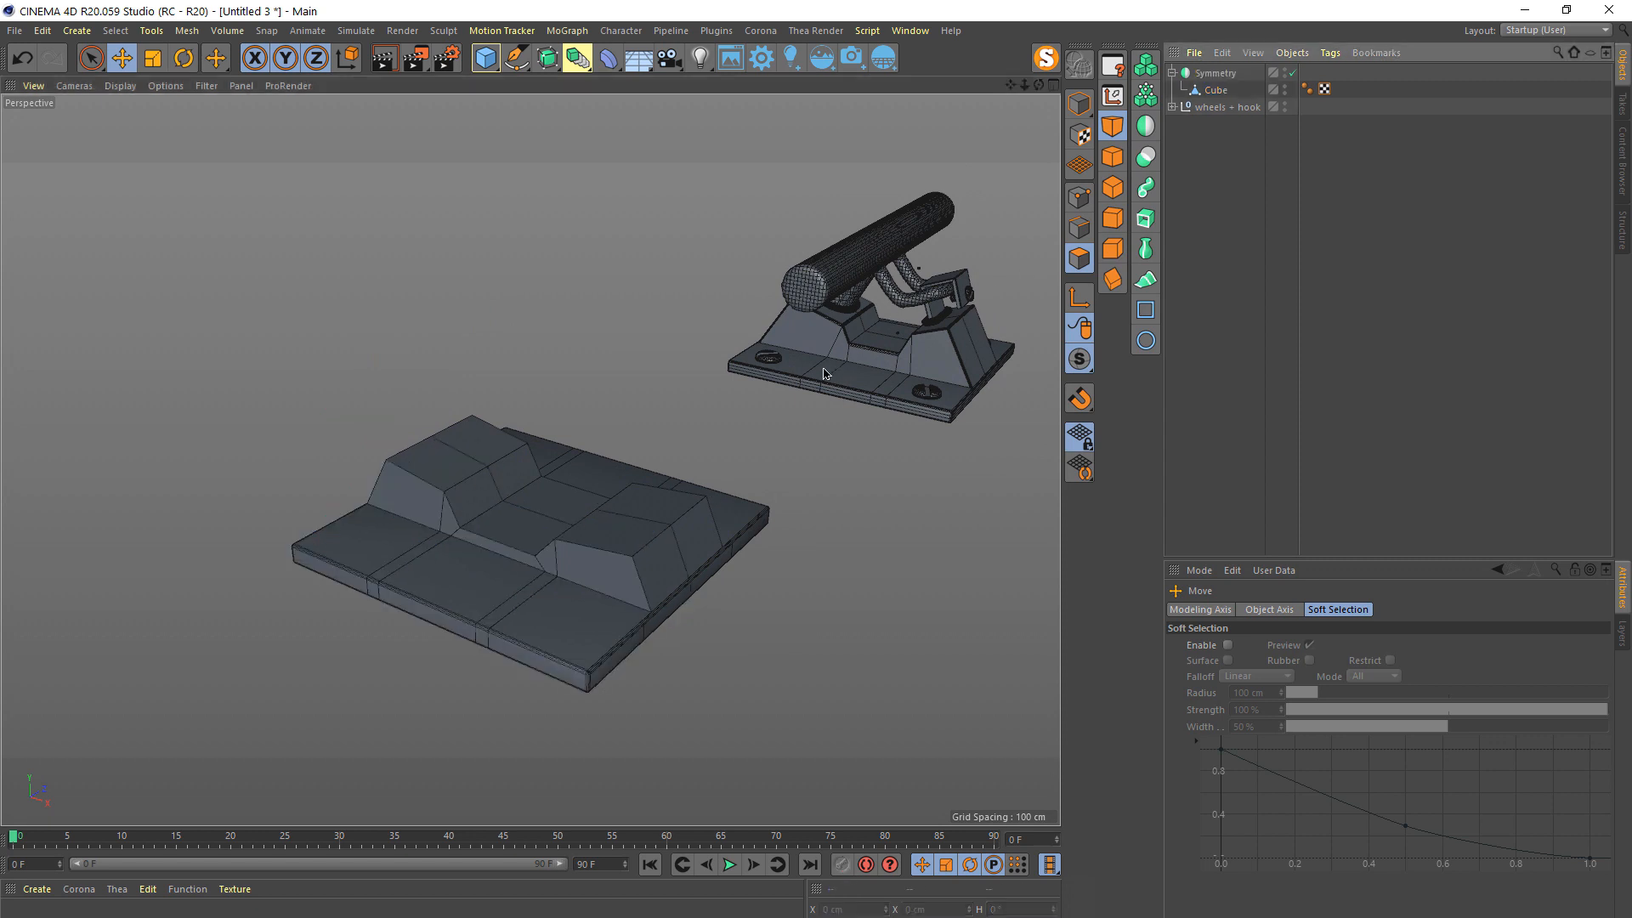
left_click_drag(596, 546, 621, 205, "alt")
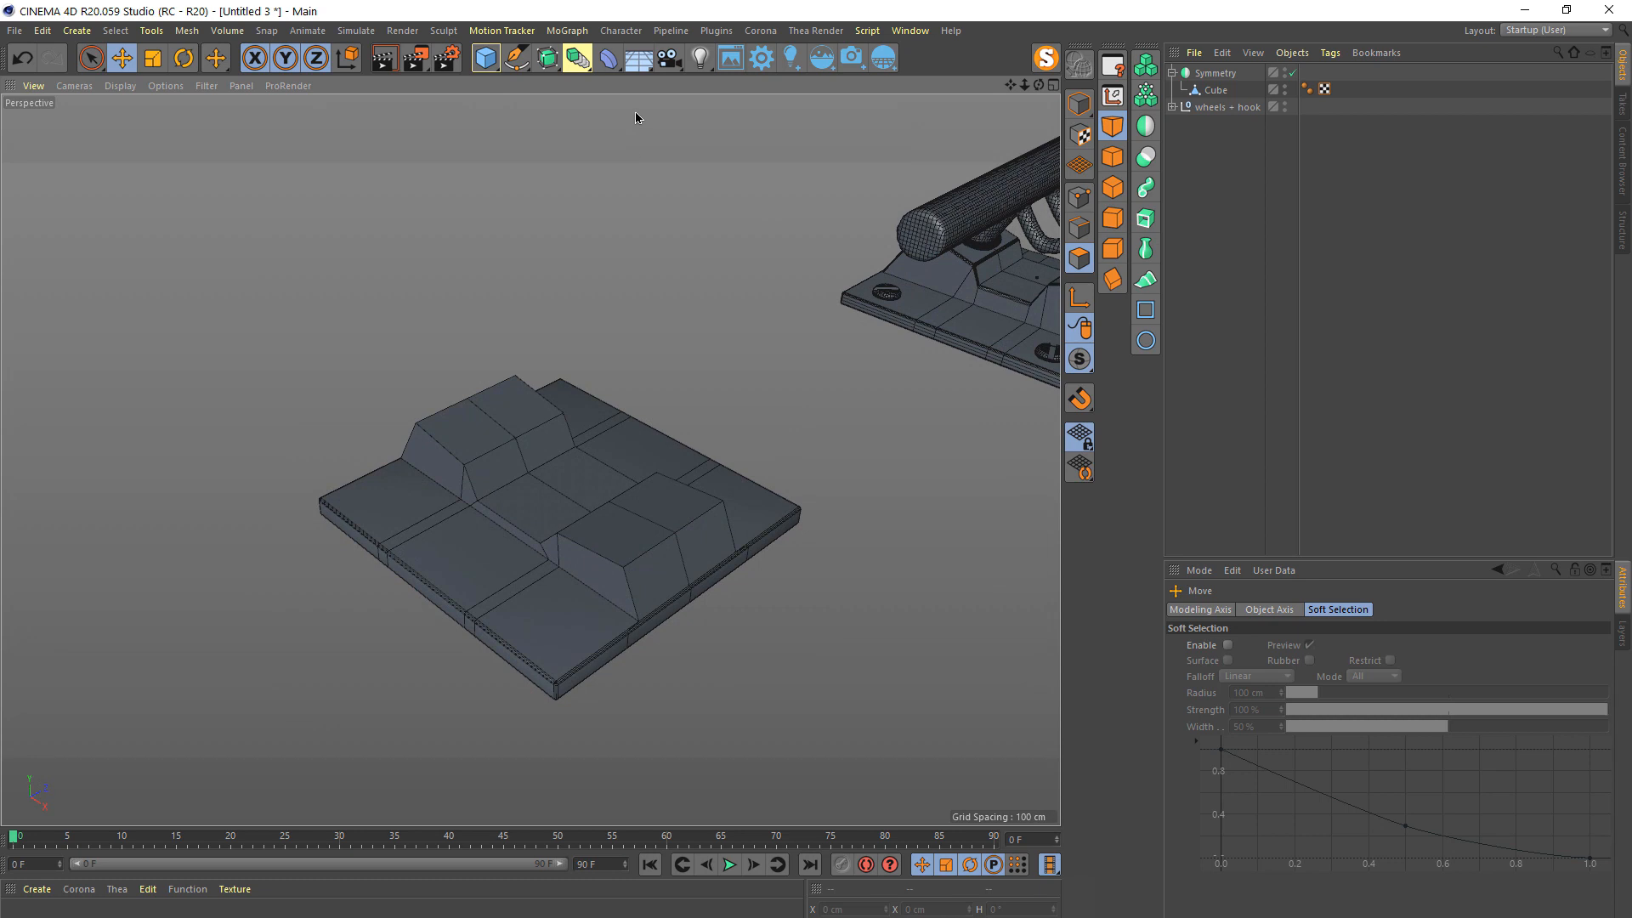
- Add a cylinder reduced to about 27.04 cm in height and isolate it with MagicSolo
left_click(486, 58)
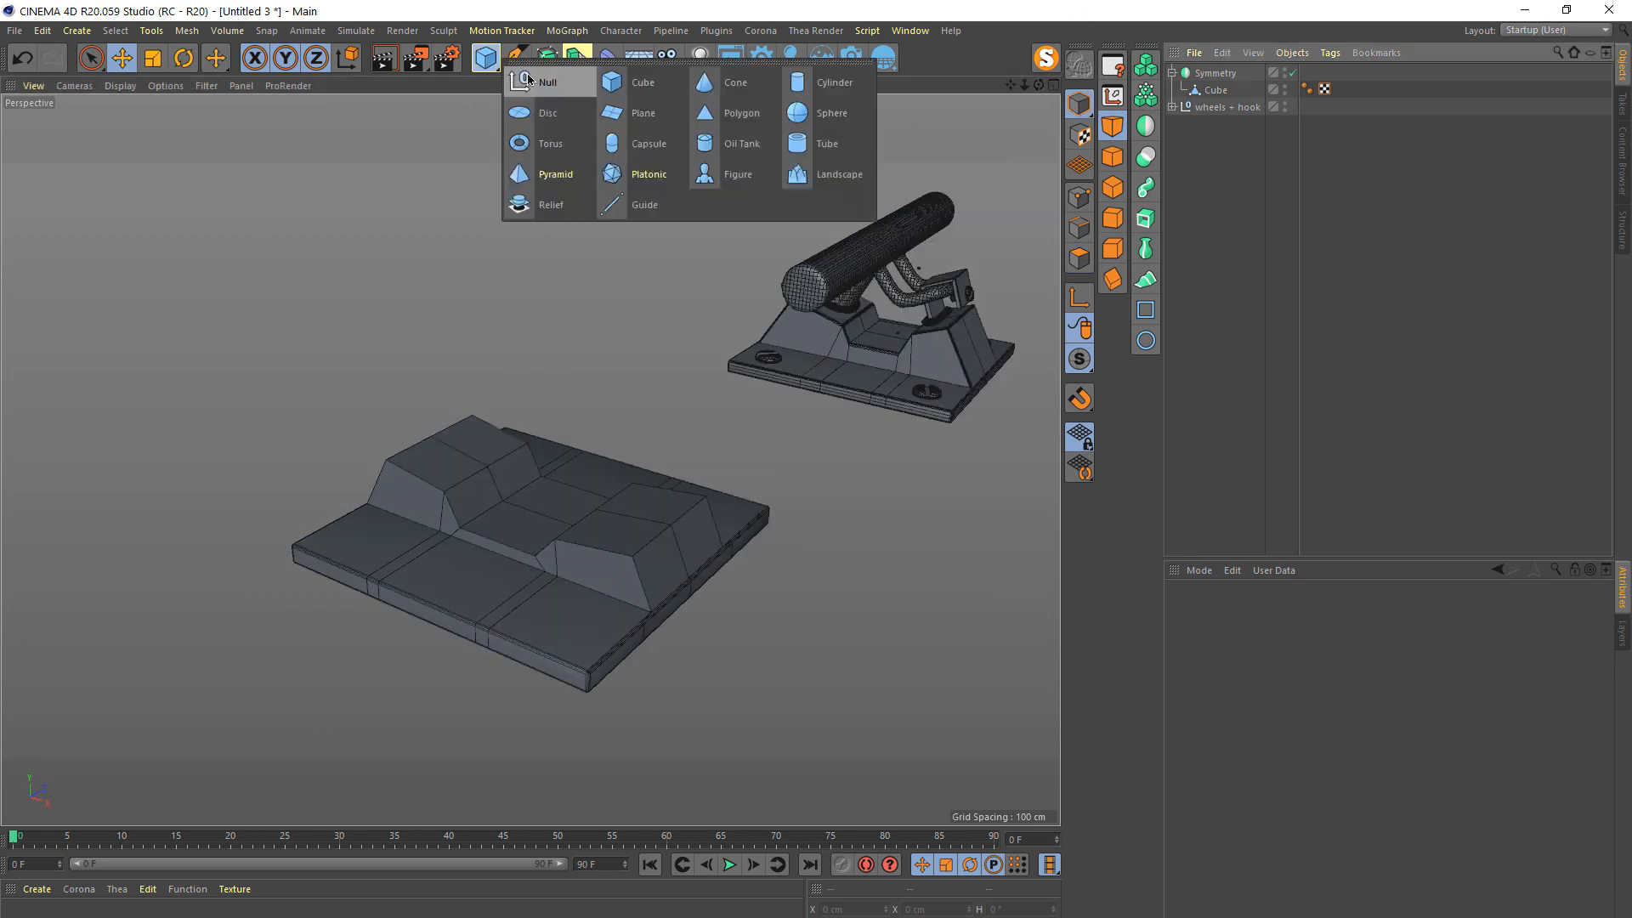
left_click(835, 83)
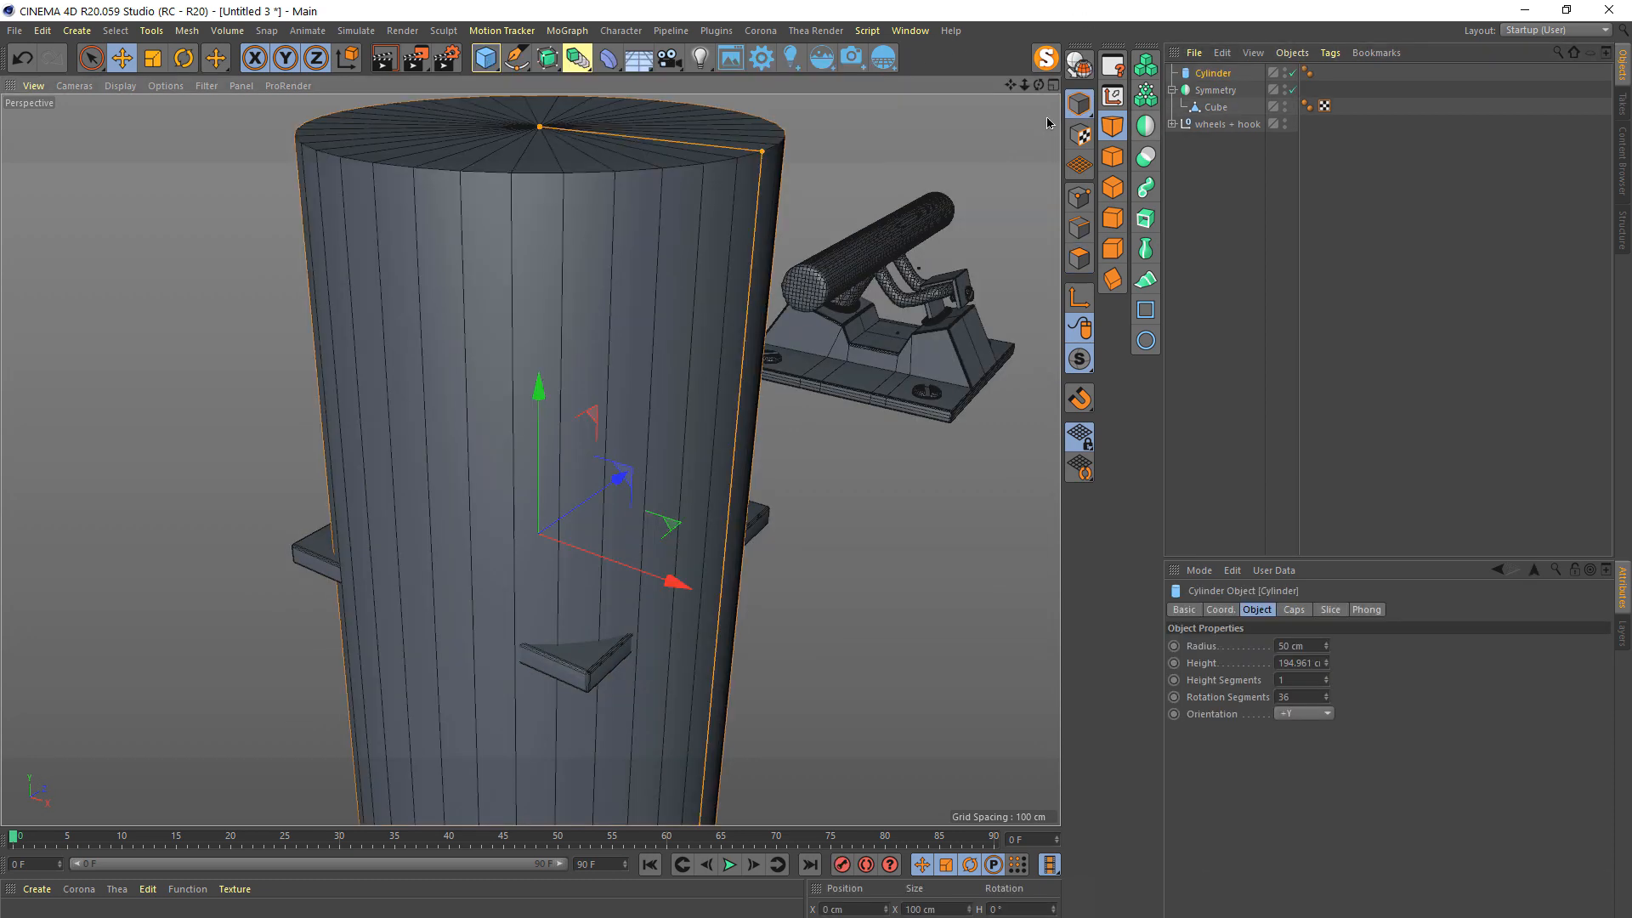
left_click_drag(541, 136, 537, 493)
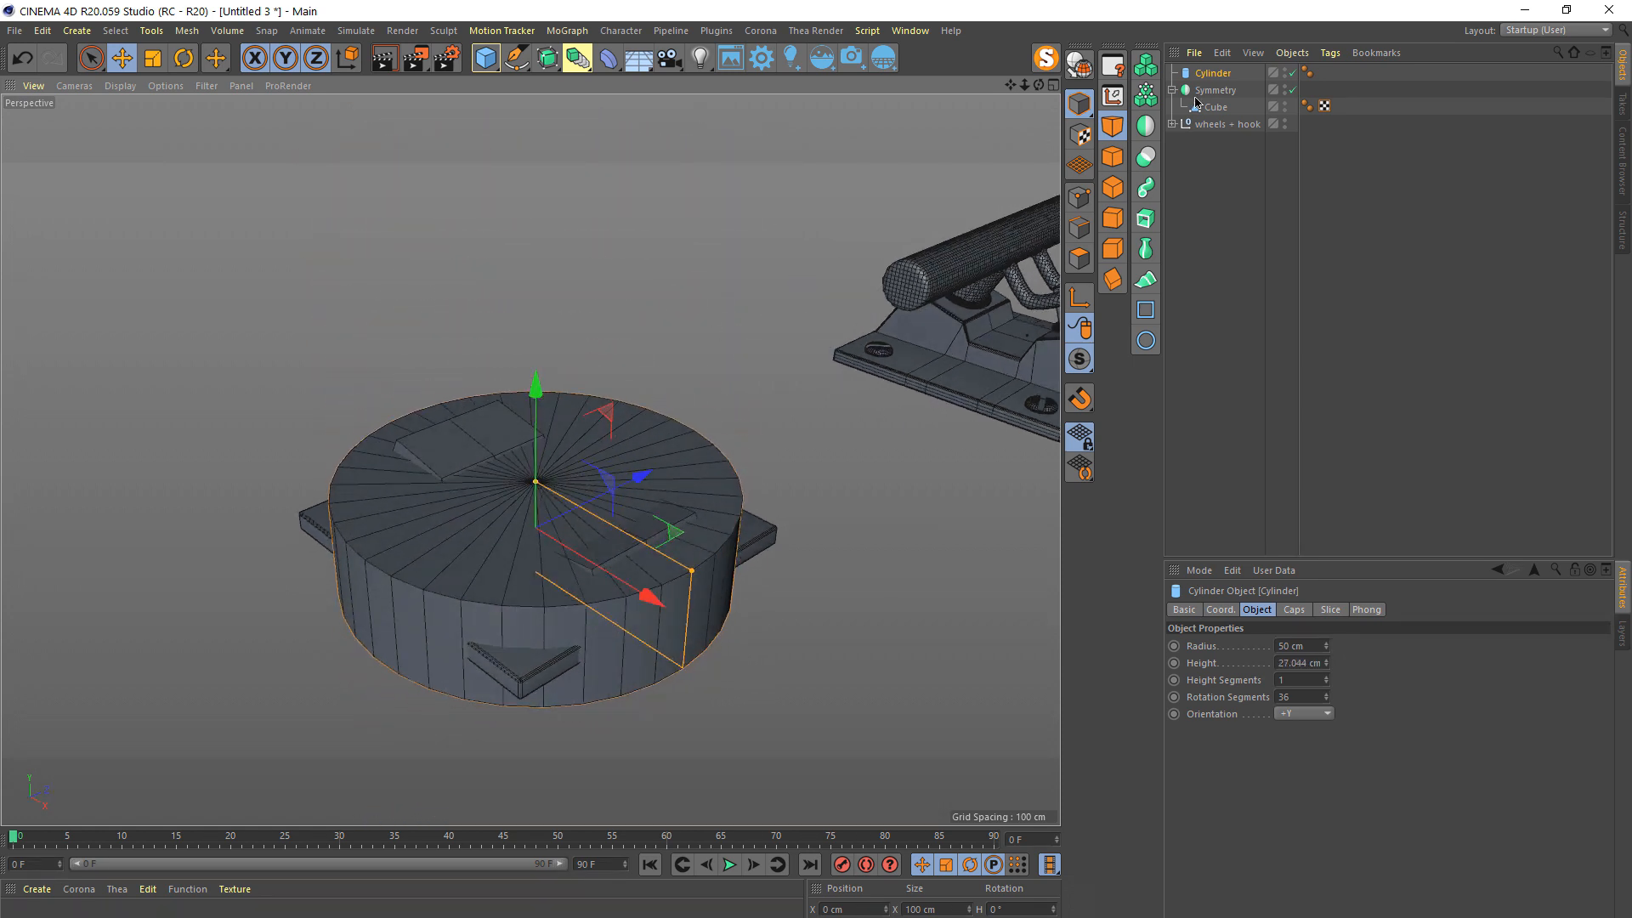
left_click(1044, 61)
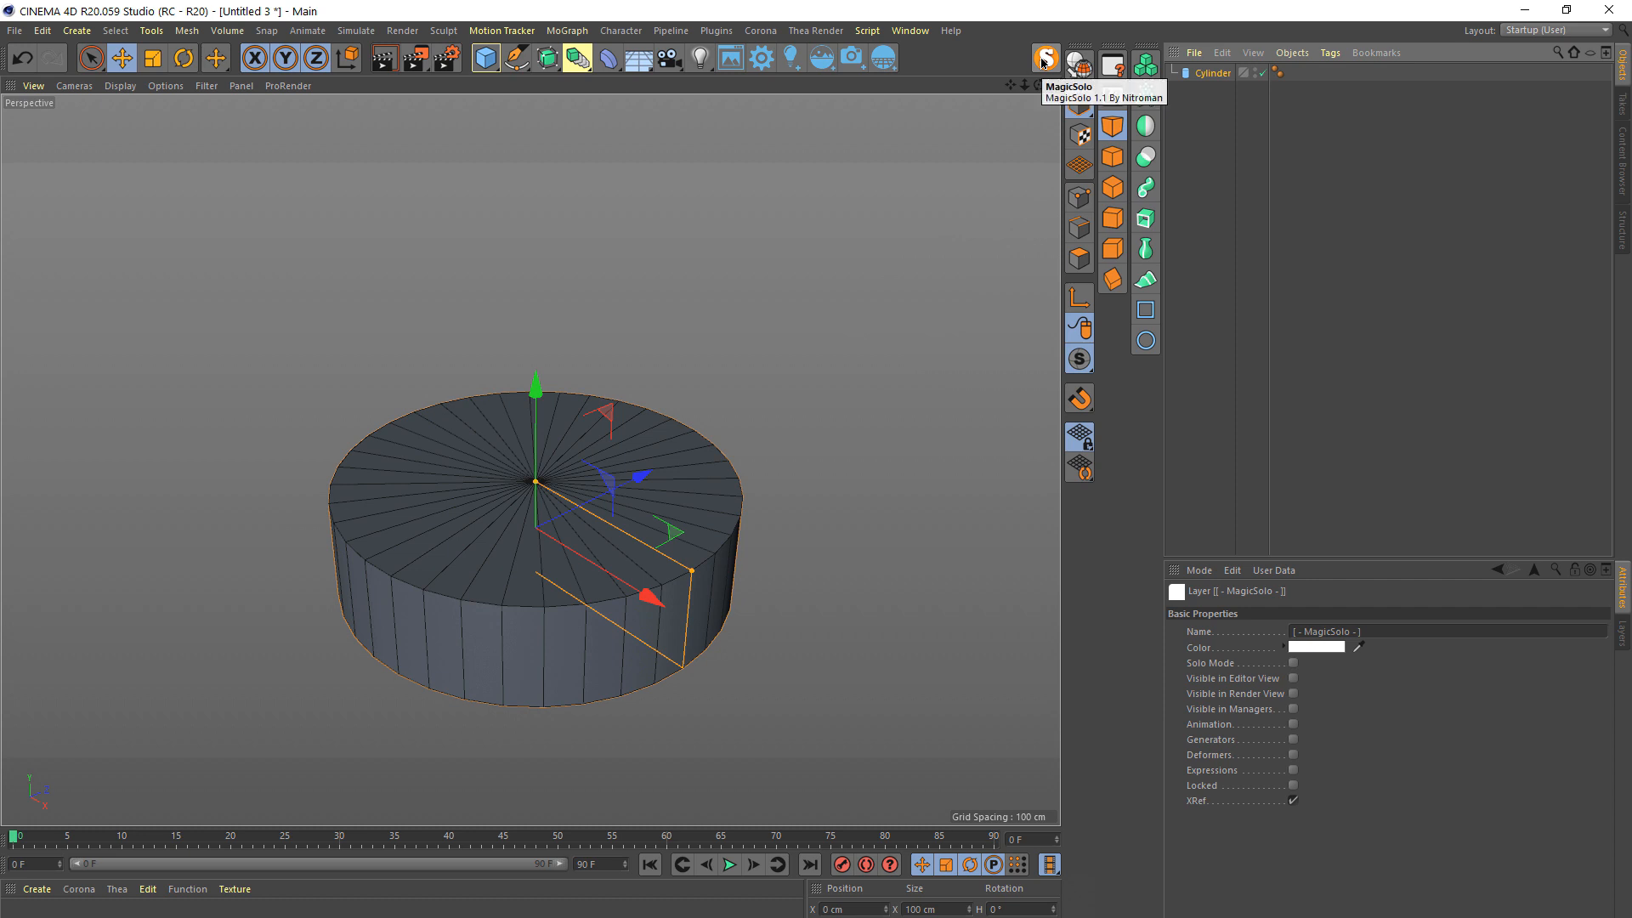
left_click(1186, 126)
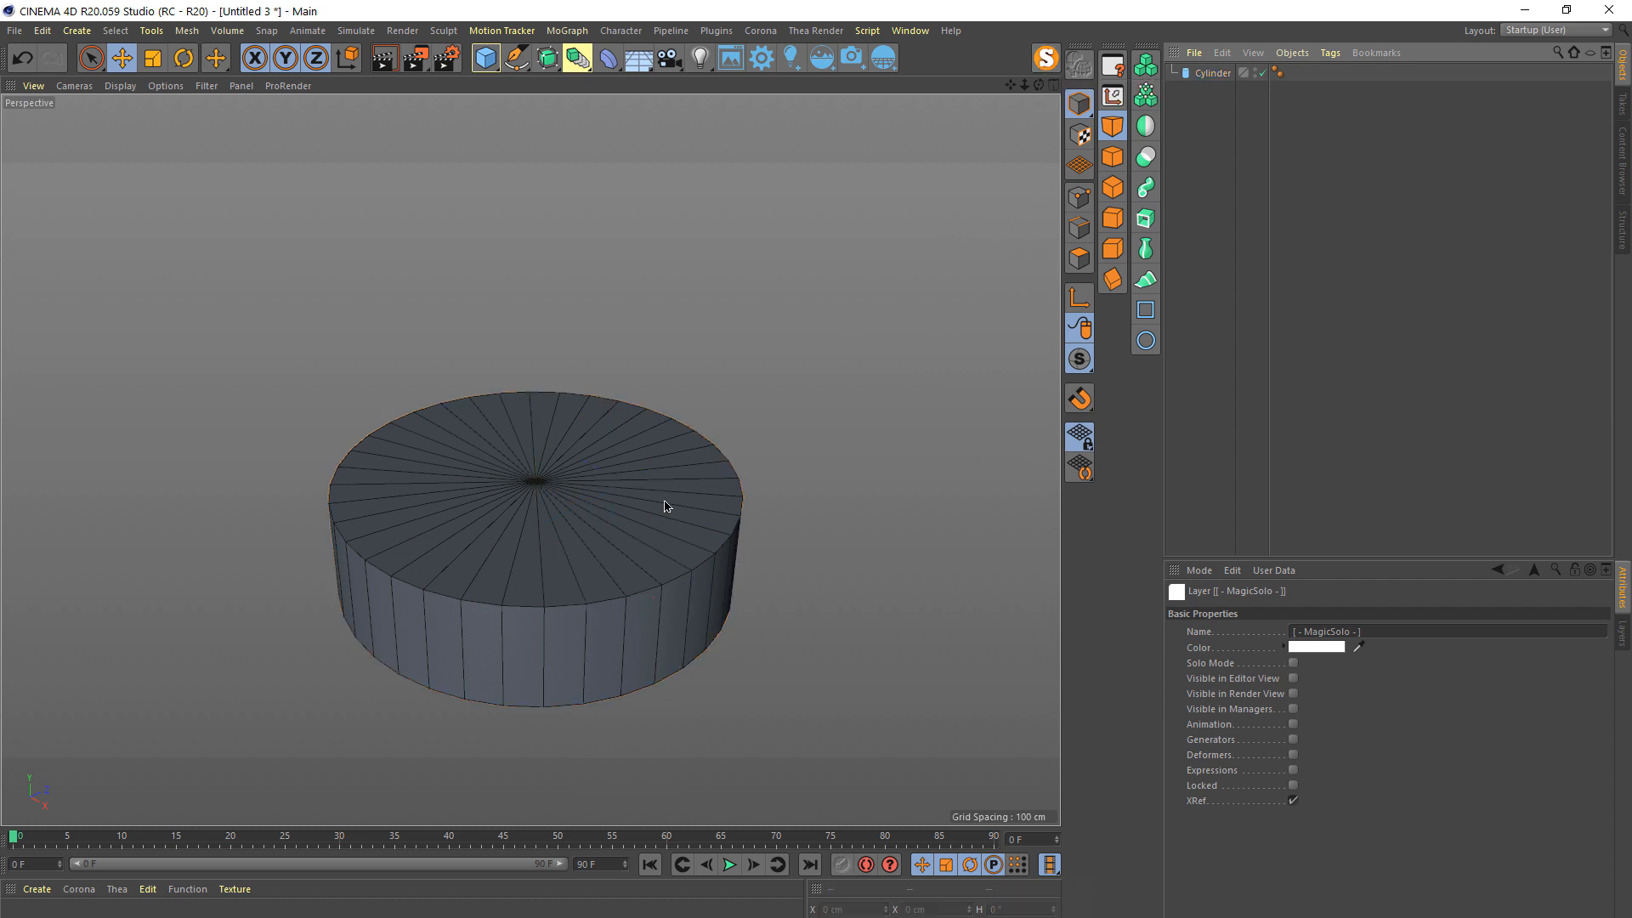
- Add a cube over the cylinder and resize it to about 82.09 × 31.63 × 23.78 cm as a screw-slot cutter
left_click_drag(490, 61, 653, 79)
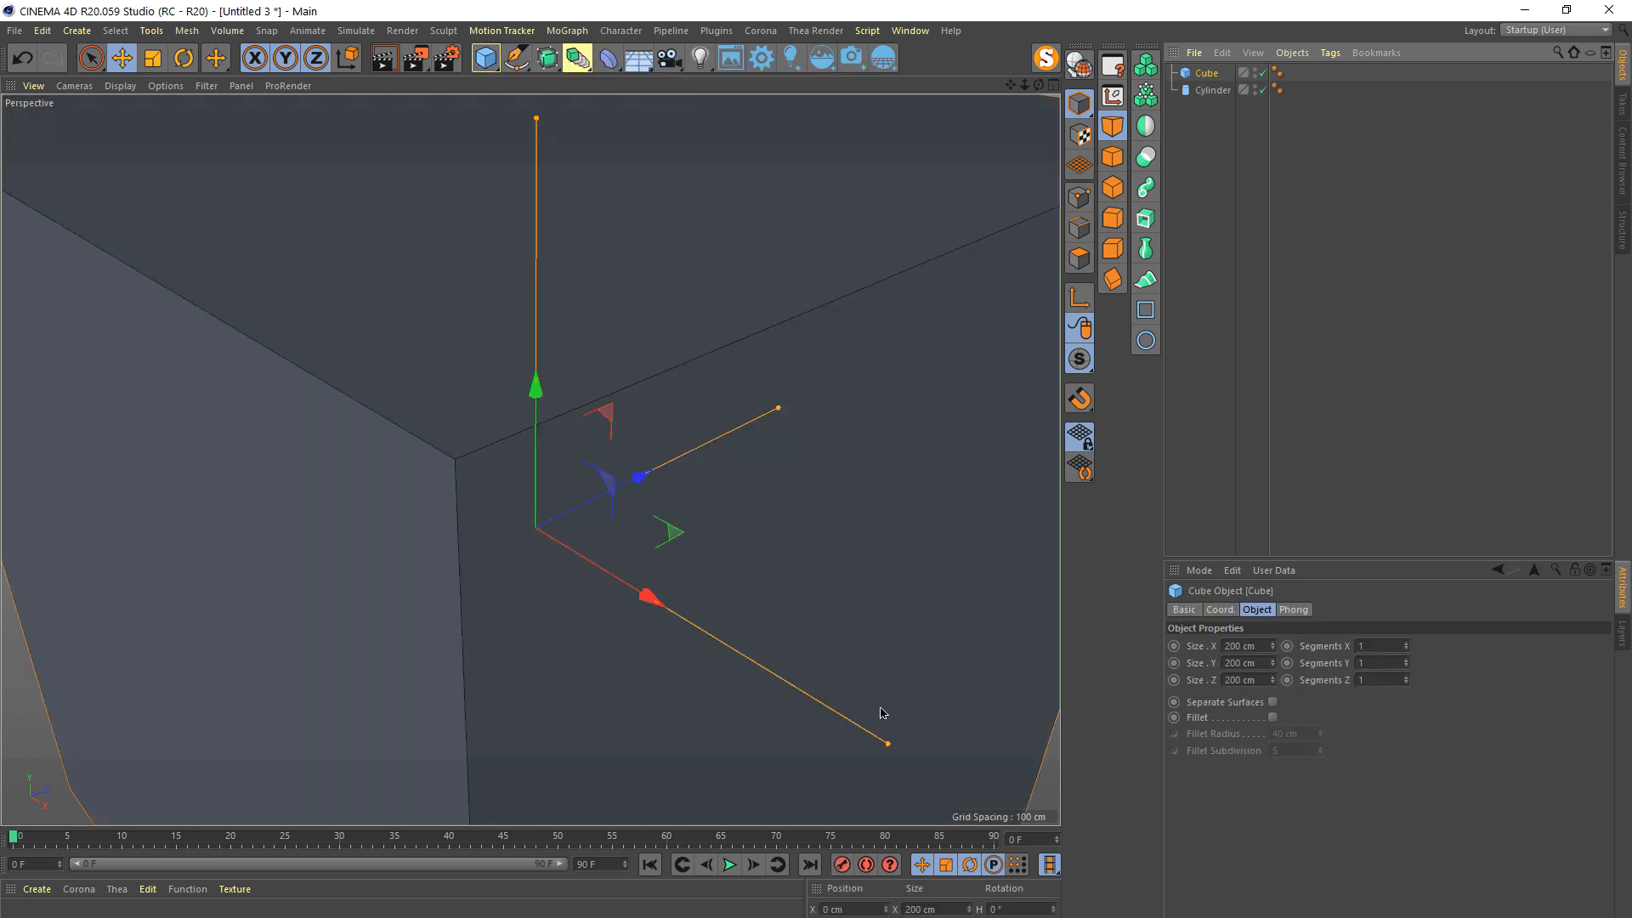
left_click_drag(891, 748, 640, 639)
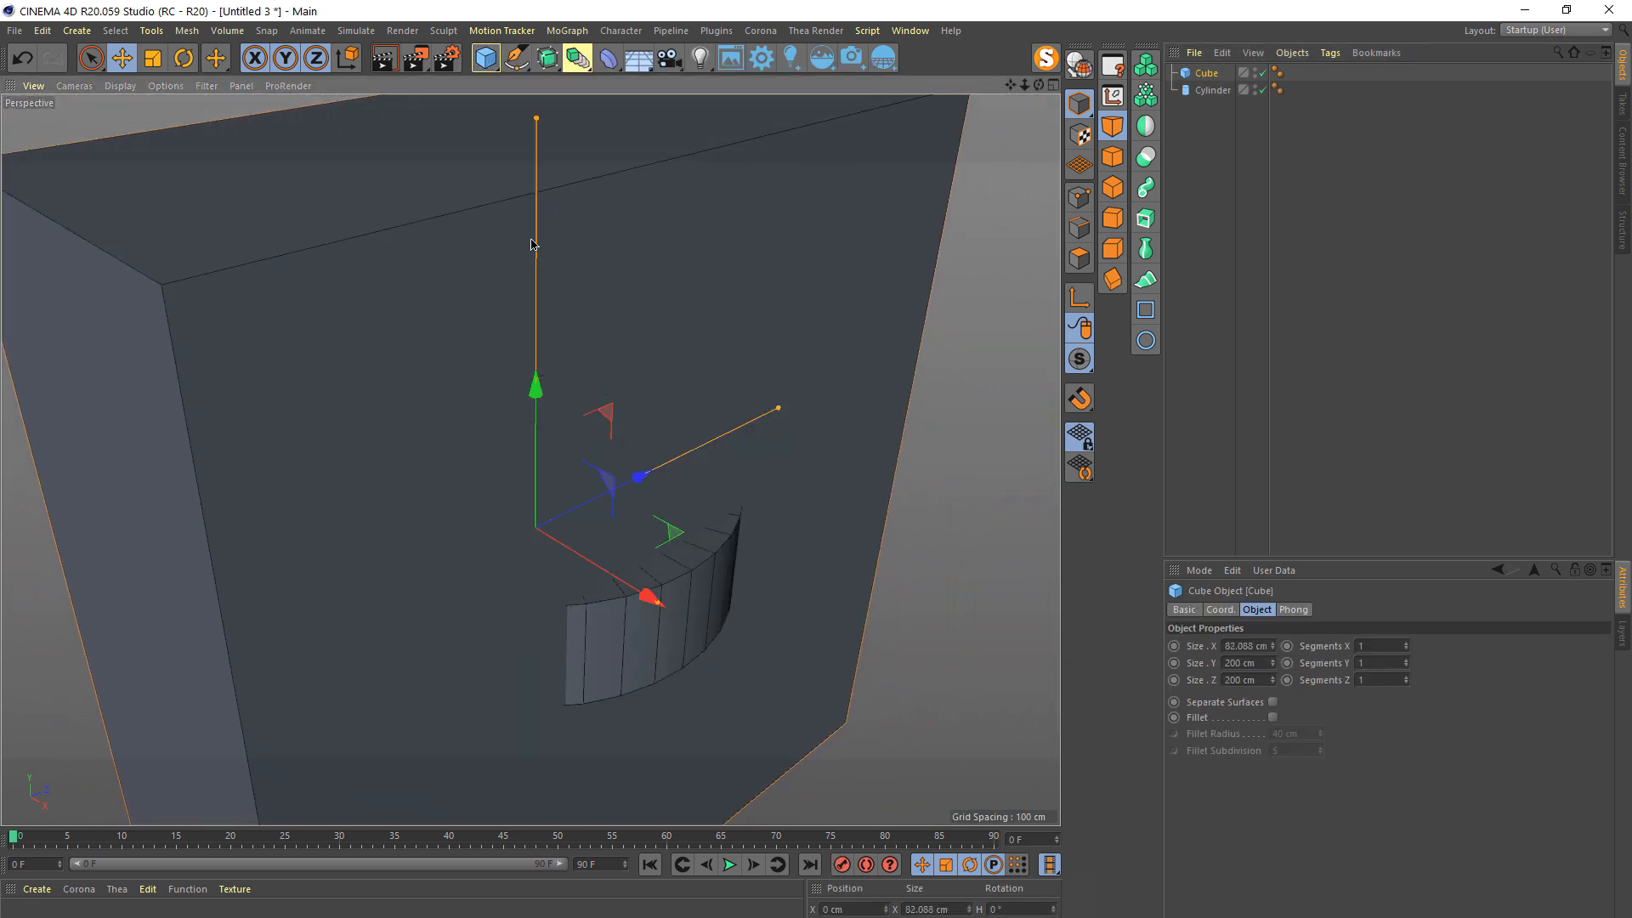
left_click_drag(538, 131, 580, 478)
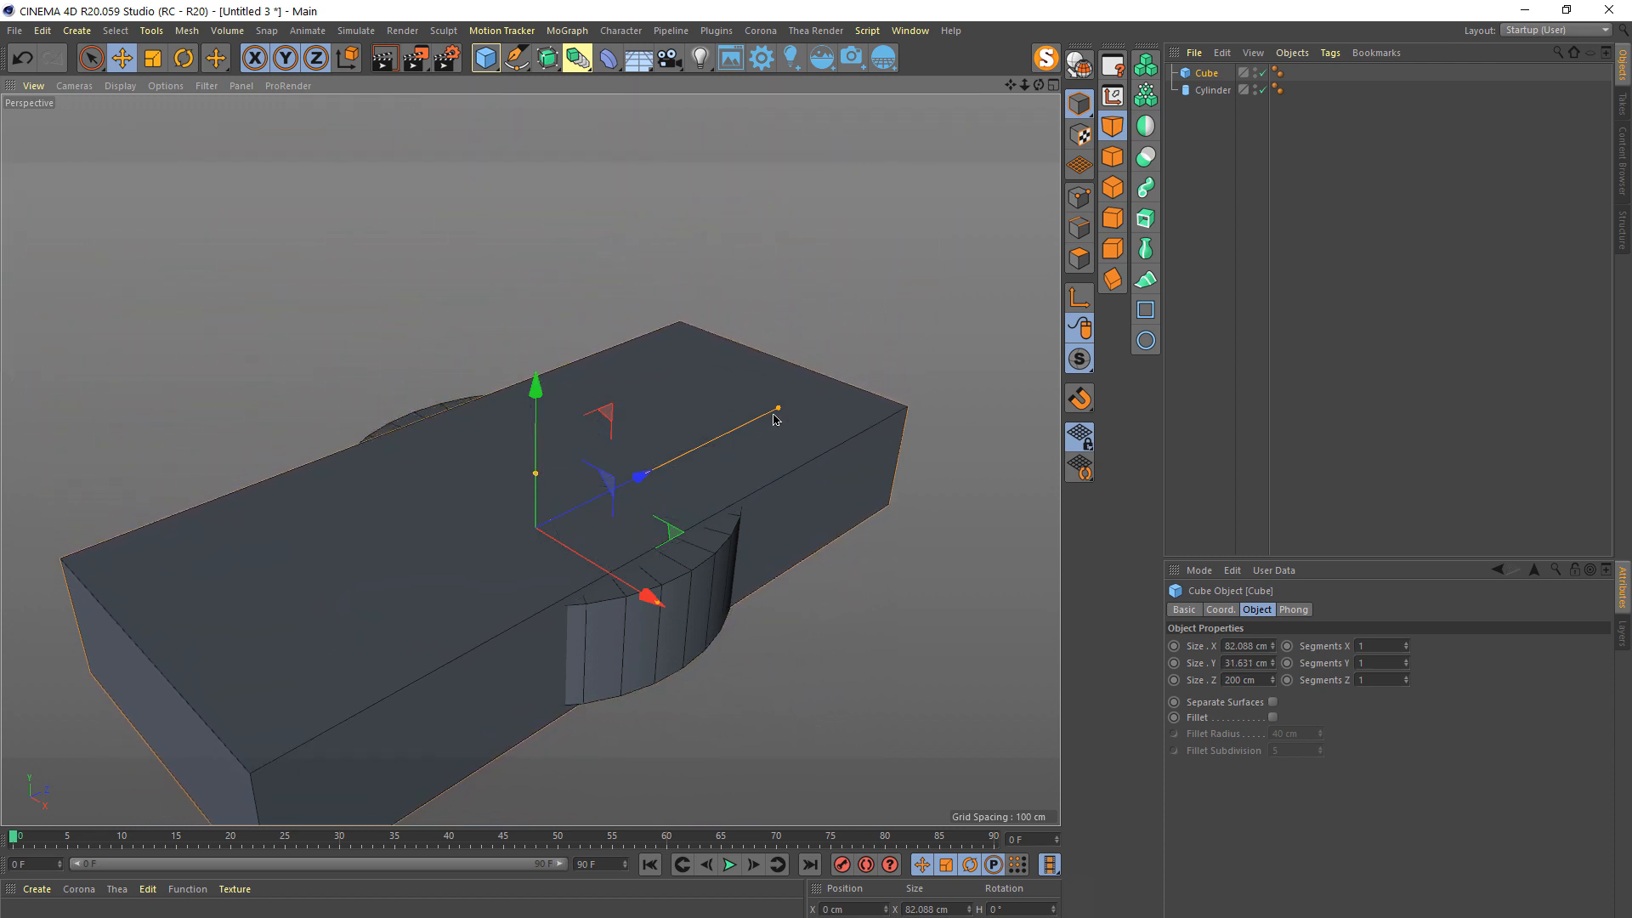
left_click_drag(775, 414, 521, 485)
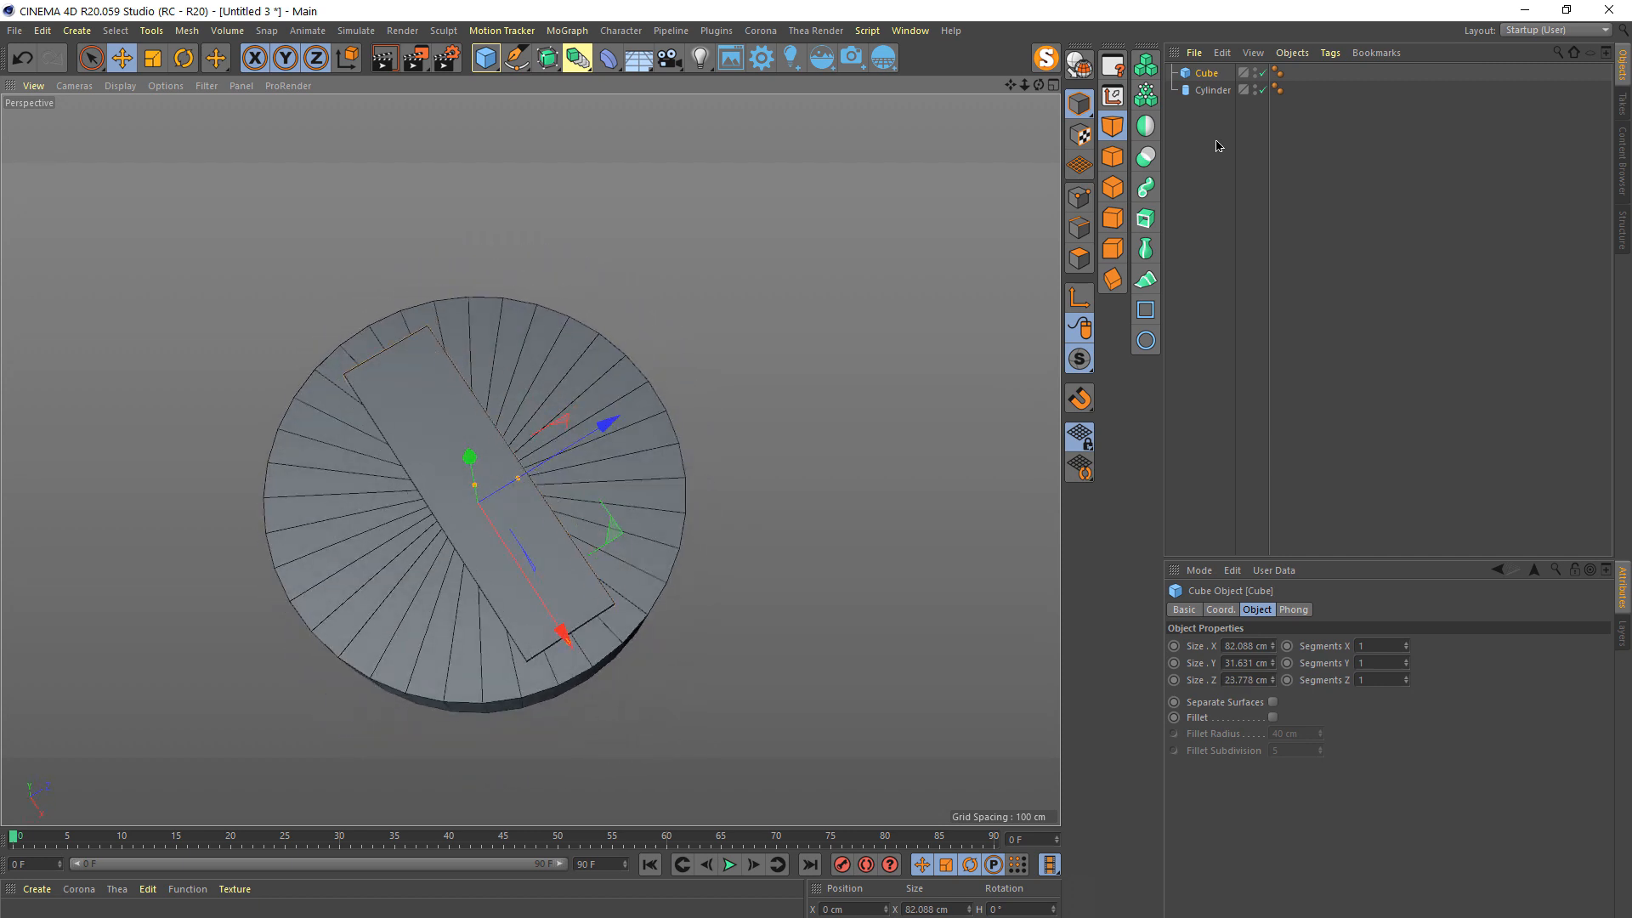
- Enable the fillet on the cylinder's caps with 3 segments and a radius of about 3.52 cm
left_click(1207, 90)
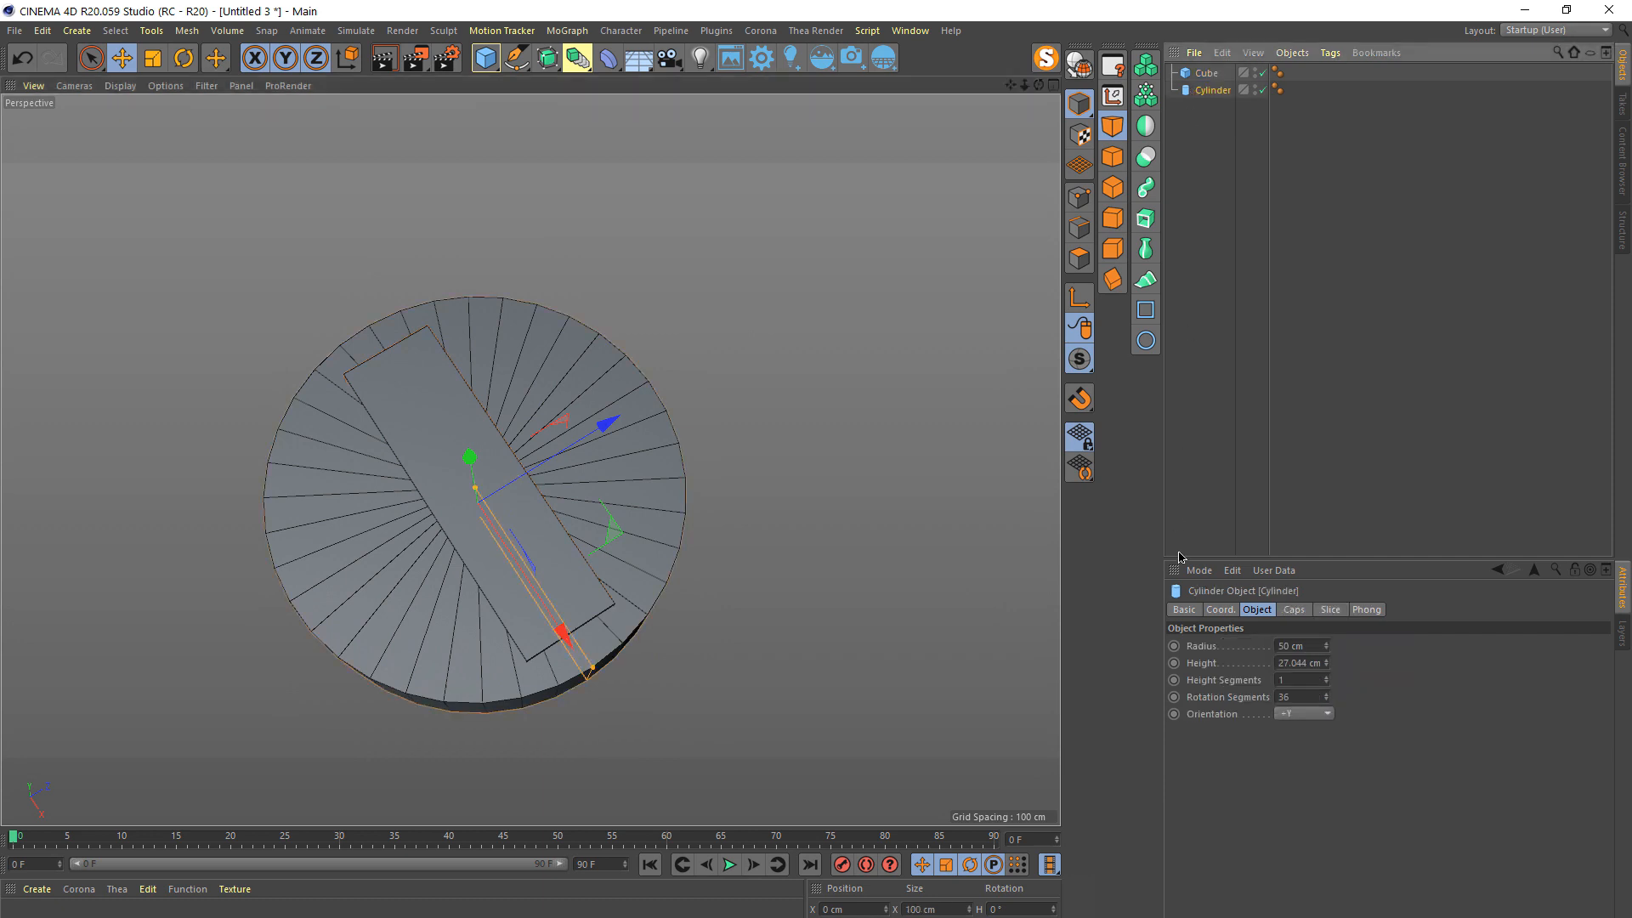
left_click(1295, 610)
left_click(1238, 684)
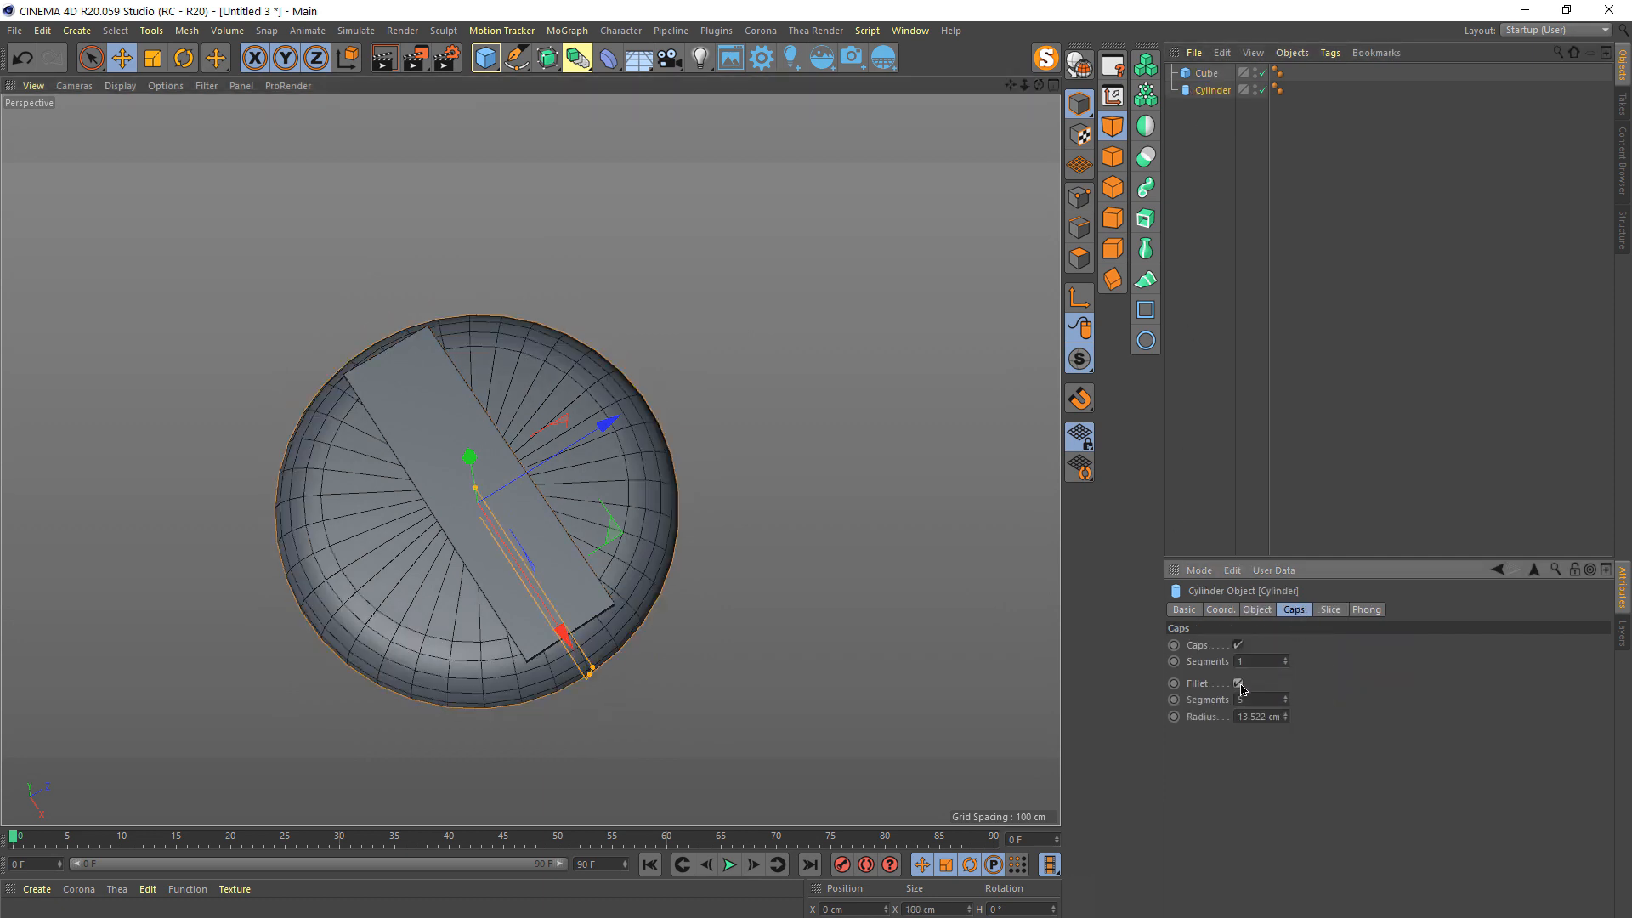
left_click_drag(722, 661, 611, 653, "alt")
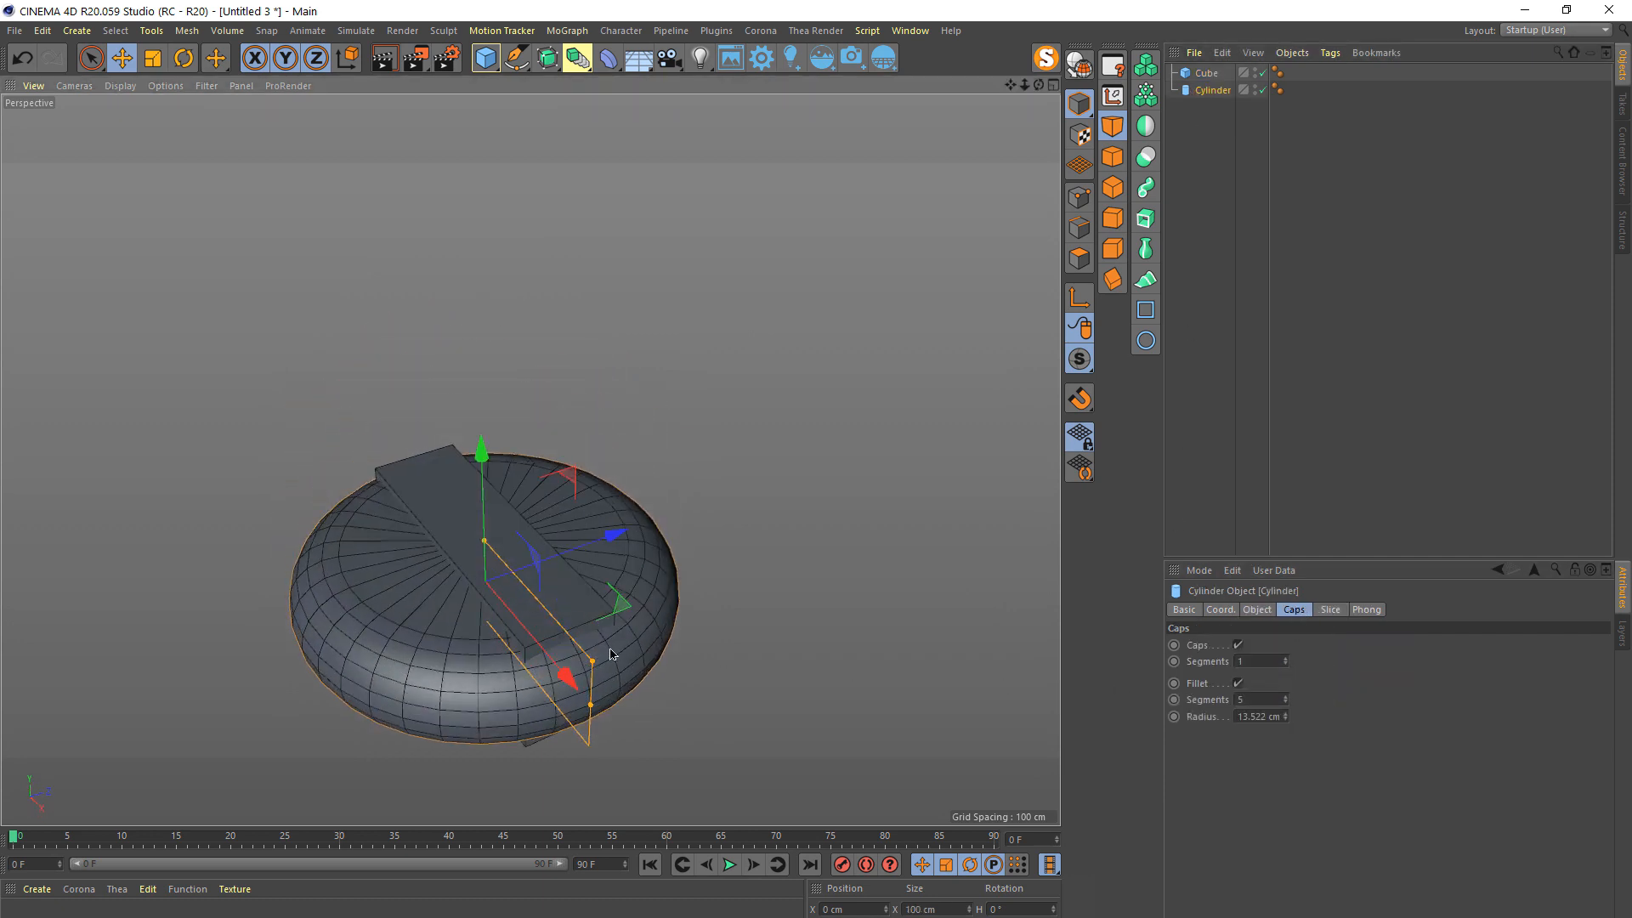
left_click(1270, 697)
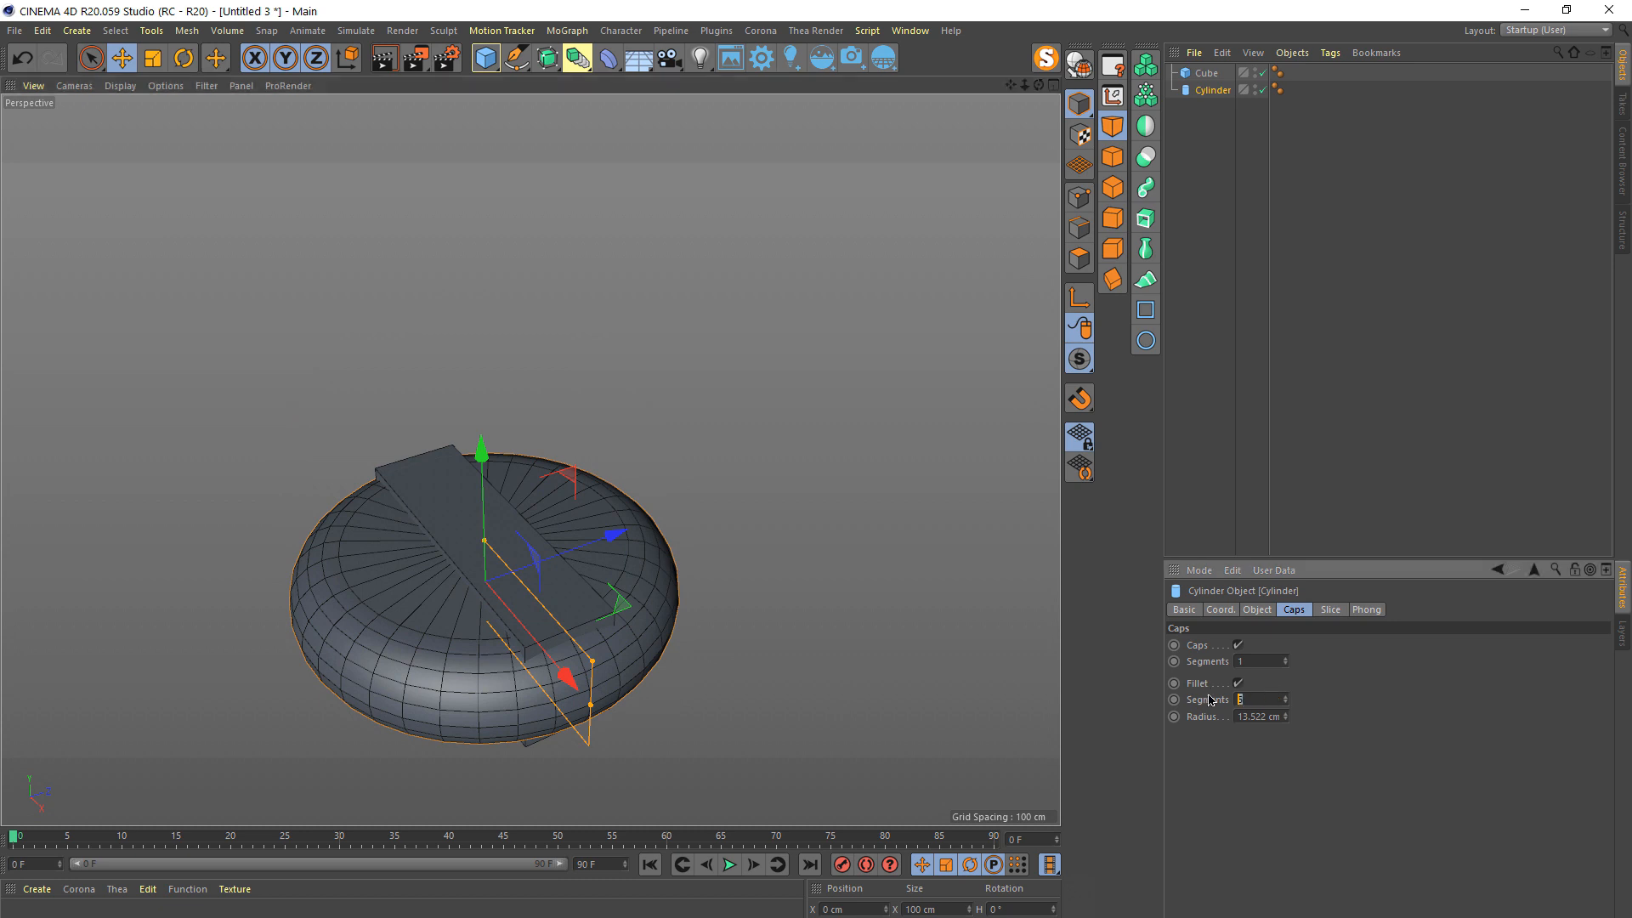
key("Return")
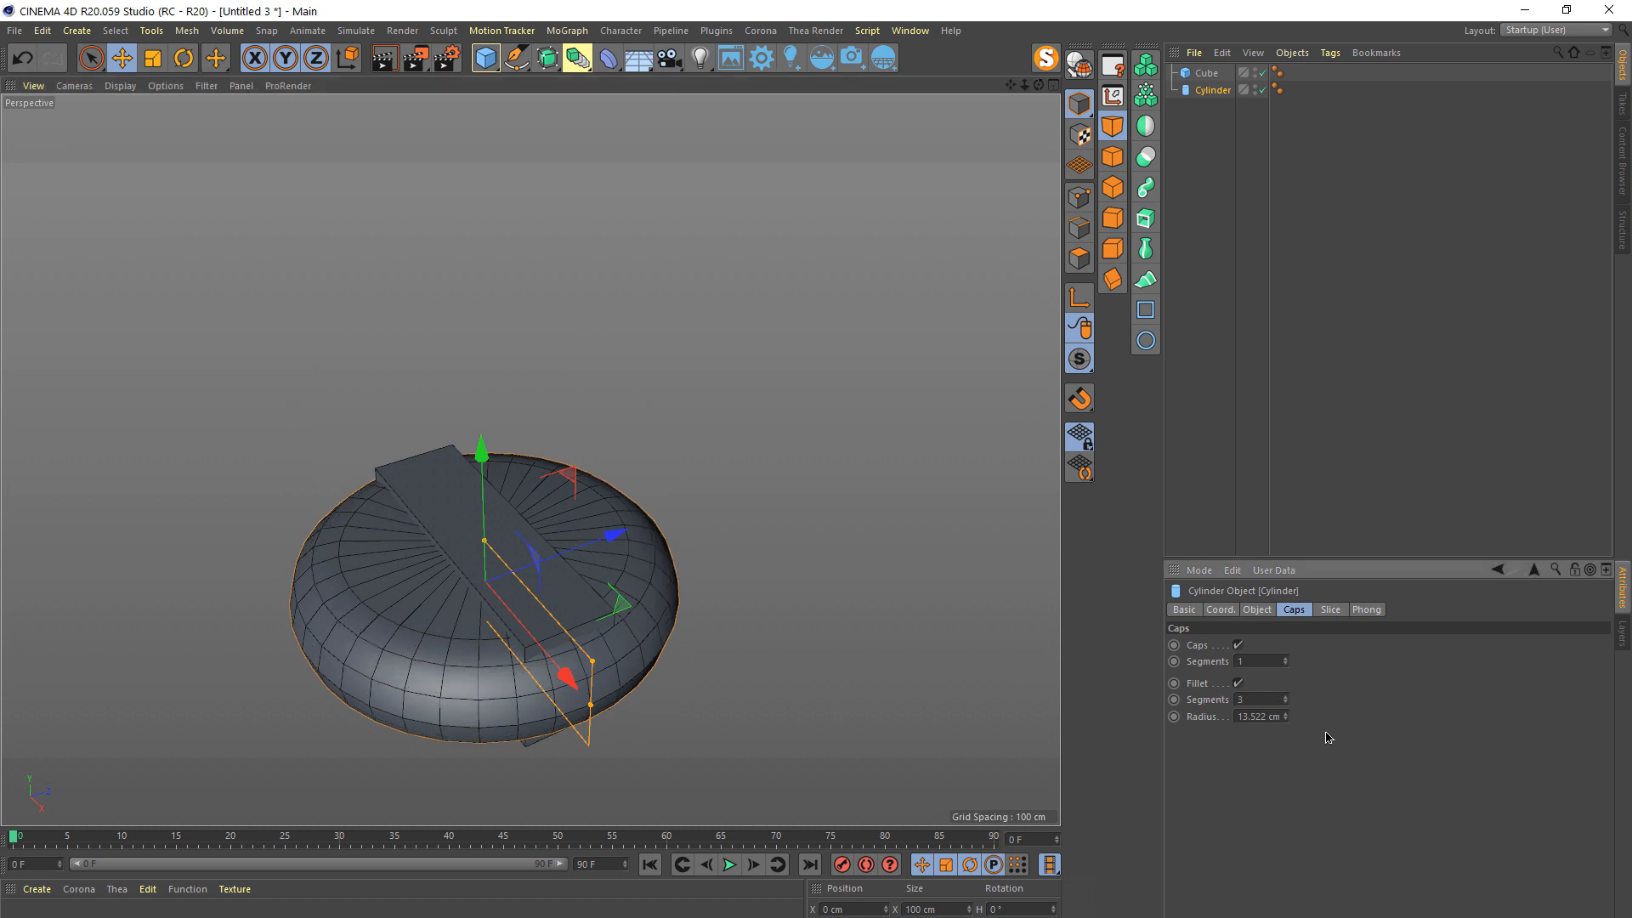
mouse_move(1284, 719)
left_mouse_down()
mouse_move(1284, 746)
mouse_move(1284, 717)
left_mouse_up()
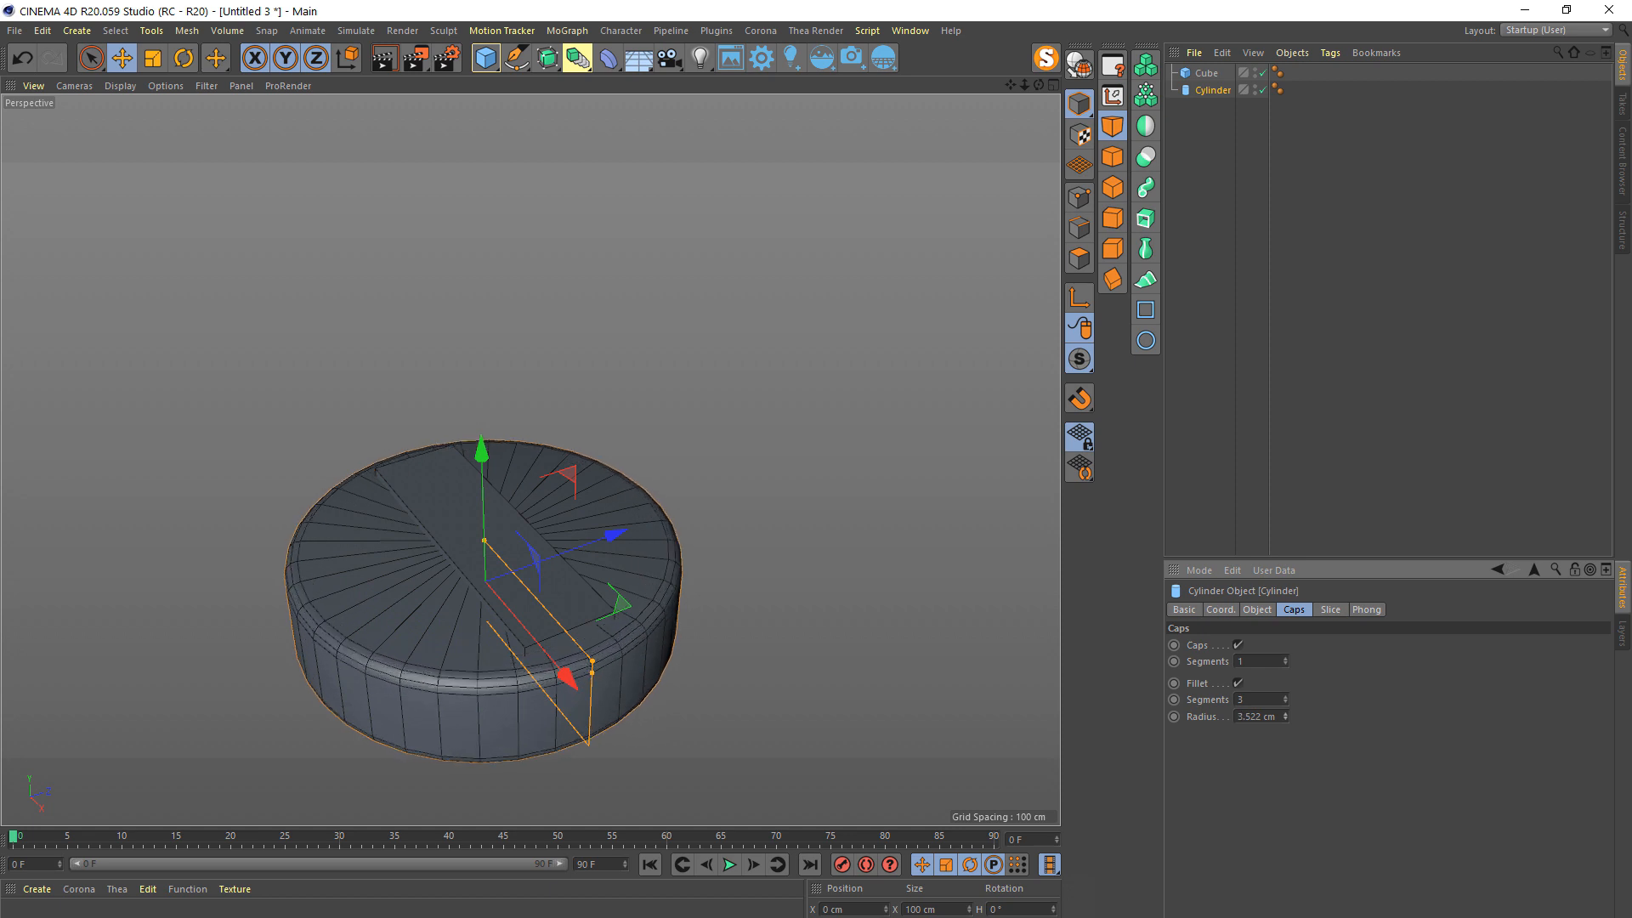
left_click(1217, 416)
- Raise the cube along Y until it sits partly above the cylinder's top face
right_click_drag(500, 601, 509, 568, "alt")
left_click_drag(528, 587, 741, 315, "alt")
left_click(1201, 75)
left_click_drag(470, 412, 489, 308)
left_click_drag(544, 352, 596, 475, "alt")
- Lower the cube slightly along Y in the front view so it sinks deeper into the cylinder's top
middle_click(596, 479)
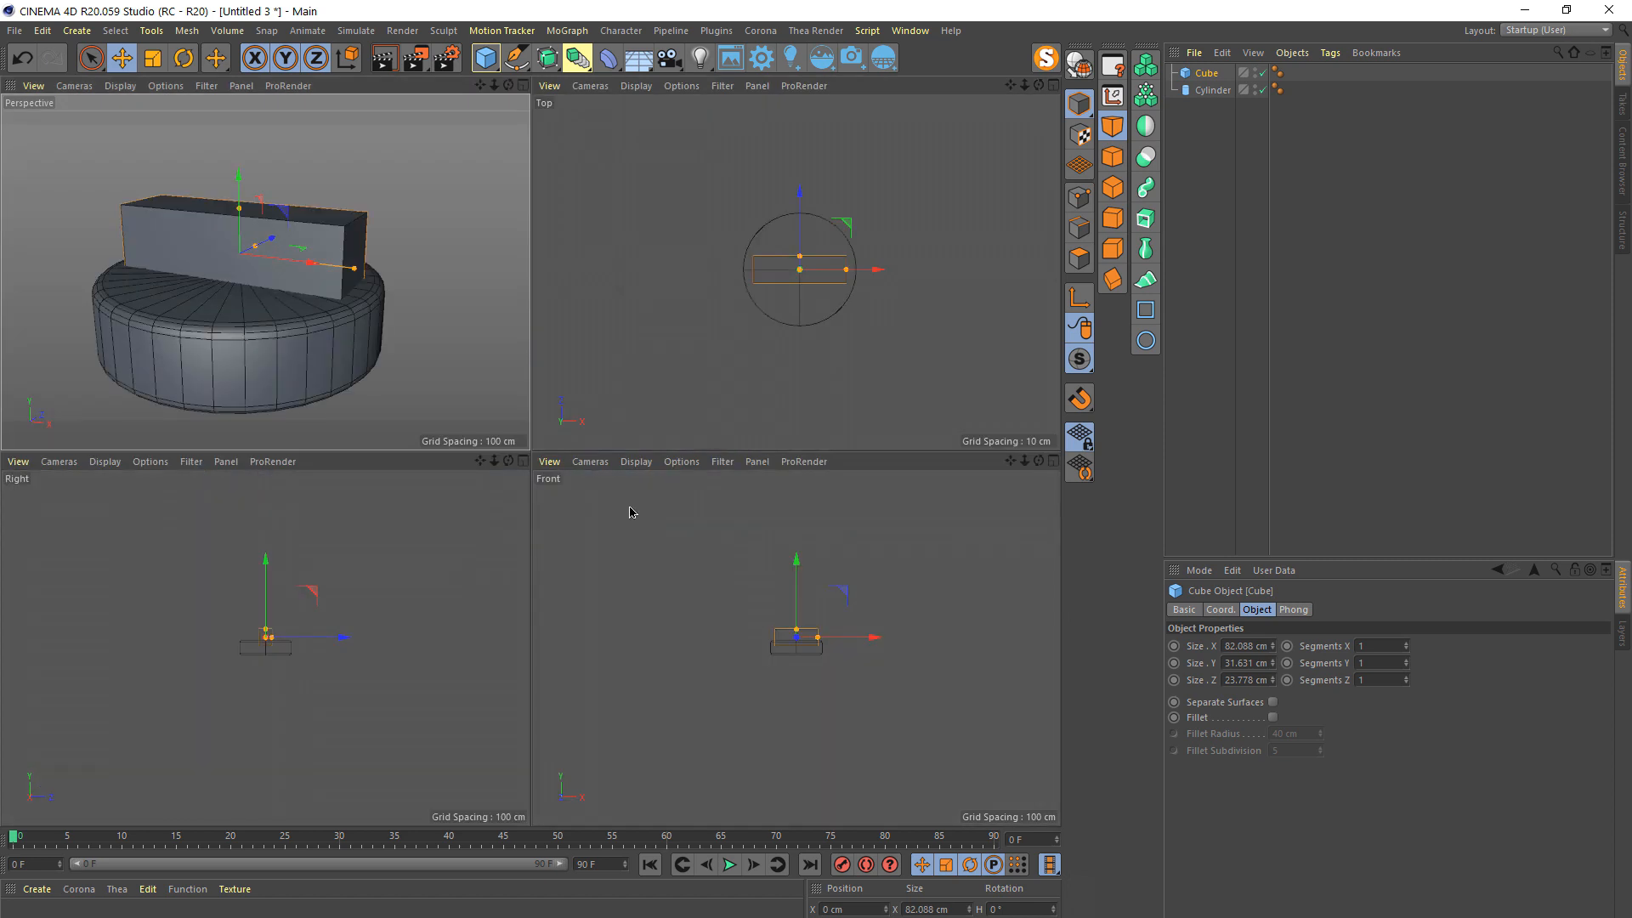
middle_click(626, 510)
scroll(470, 404, "up", 6)
scroll(680, 519, "down", 3)
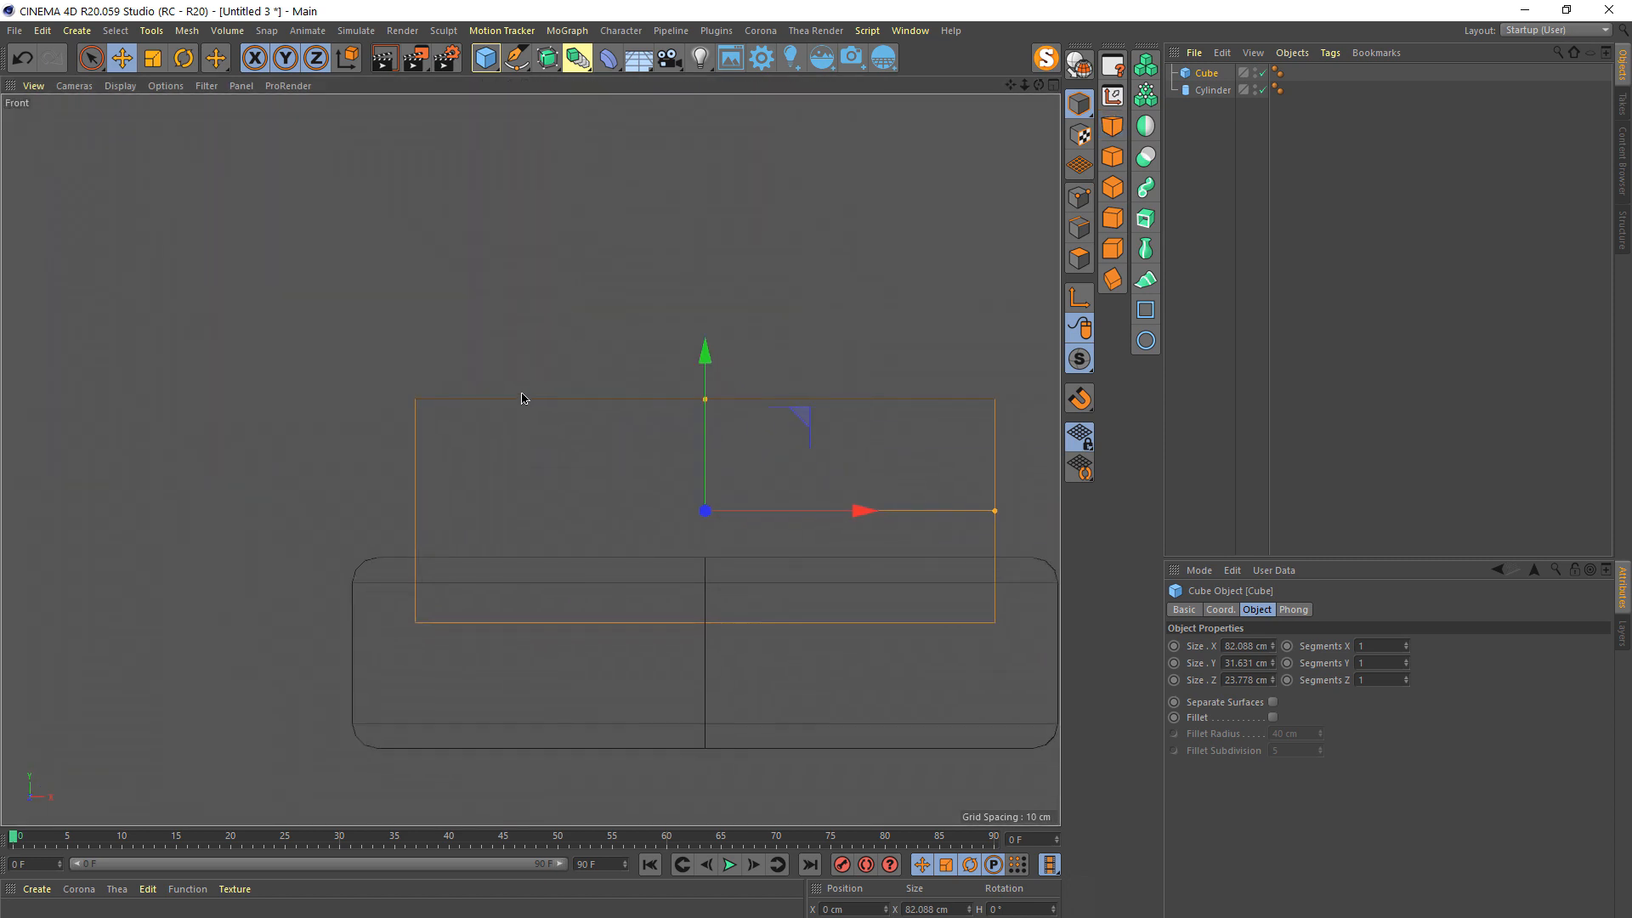
middle_click(385, 332)
middle_click(439, 404)
middle_click(387, 306)
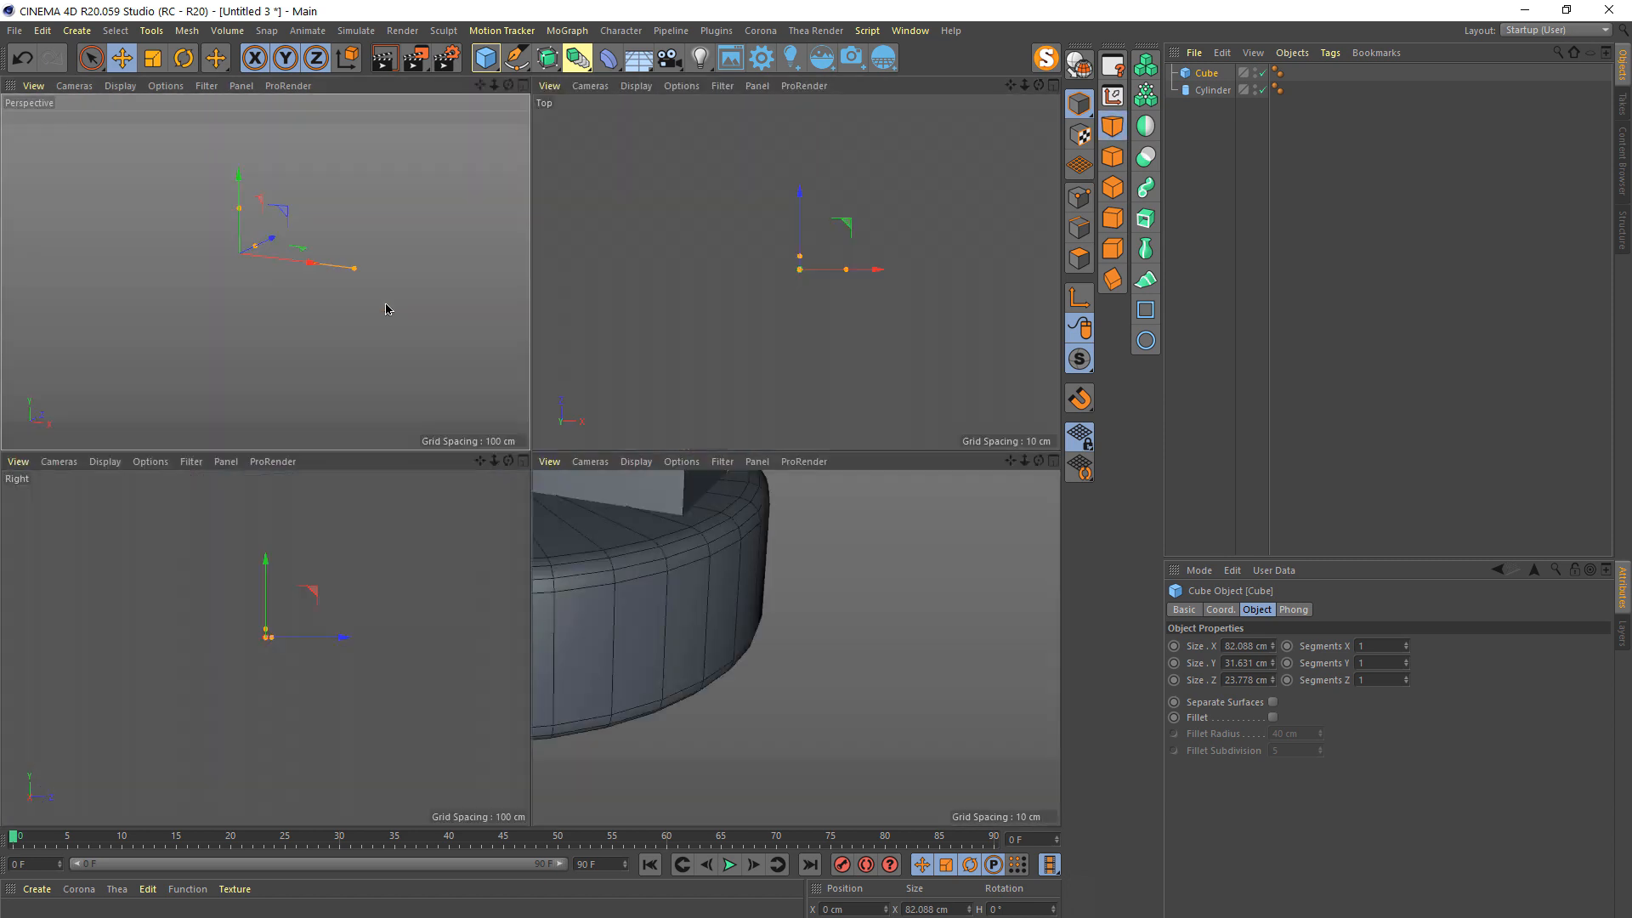
middle_click(648, 603)
middle_click(279, 318)
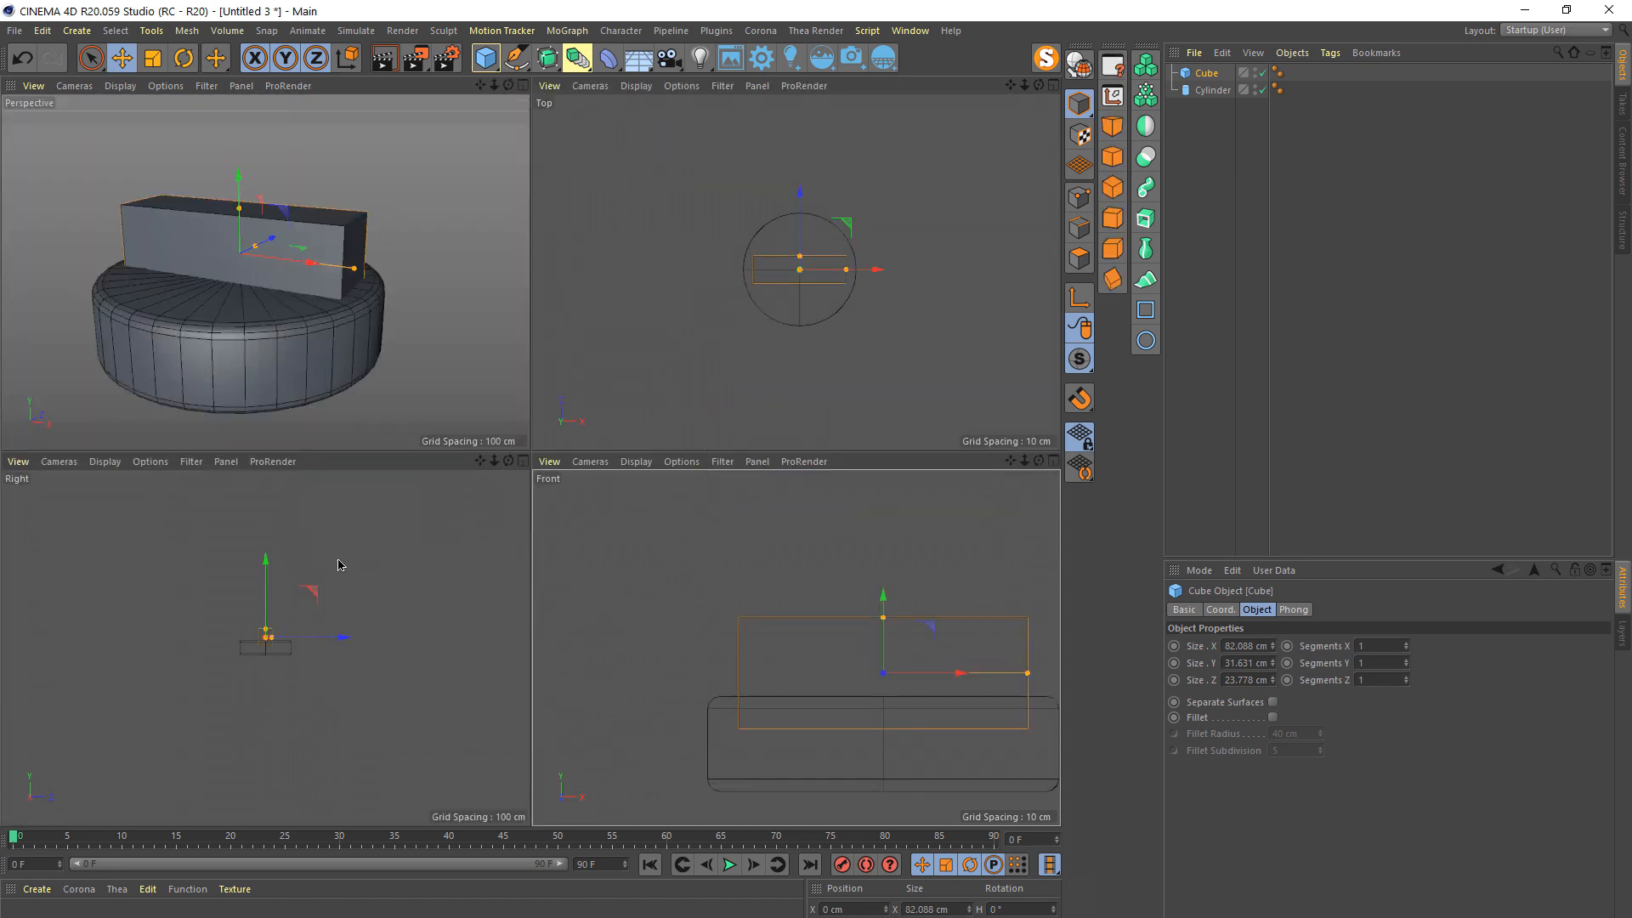
middle_click(855, 688)
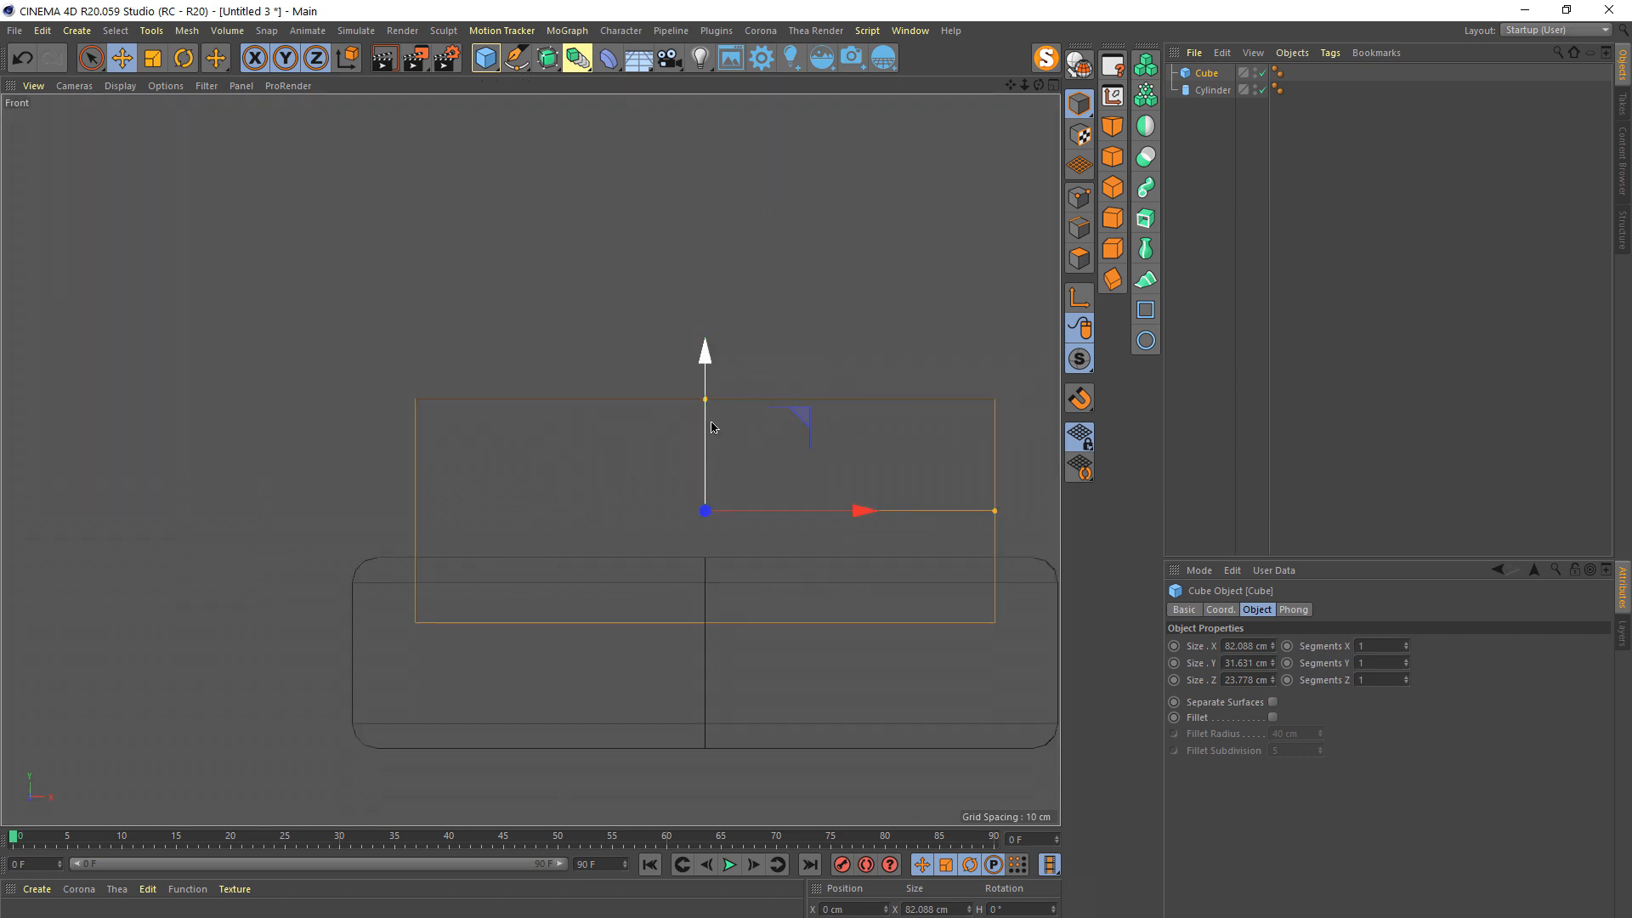
mouse_move(707, 472)
left_mouse_down()
mouse_move(707, 343)
mouse_move(708, 478)
left_mouse_up()
middle_click_drag(751, 501, 557, 475, "alt")
mouse_move(531, 432)
left_mouse_down()
mouse_move(525, 353)
mouse_move(521, 454)
mouse_move(547, 447)
left_mouse_up()
middle_click(547, 447)
middle_click(426, 280)
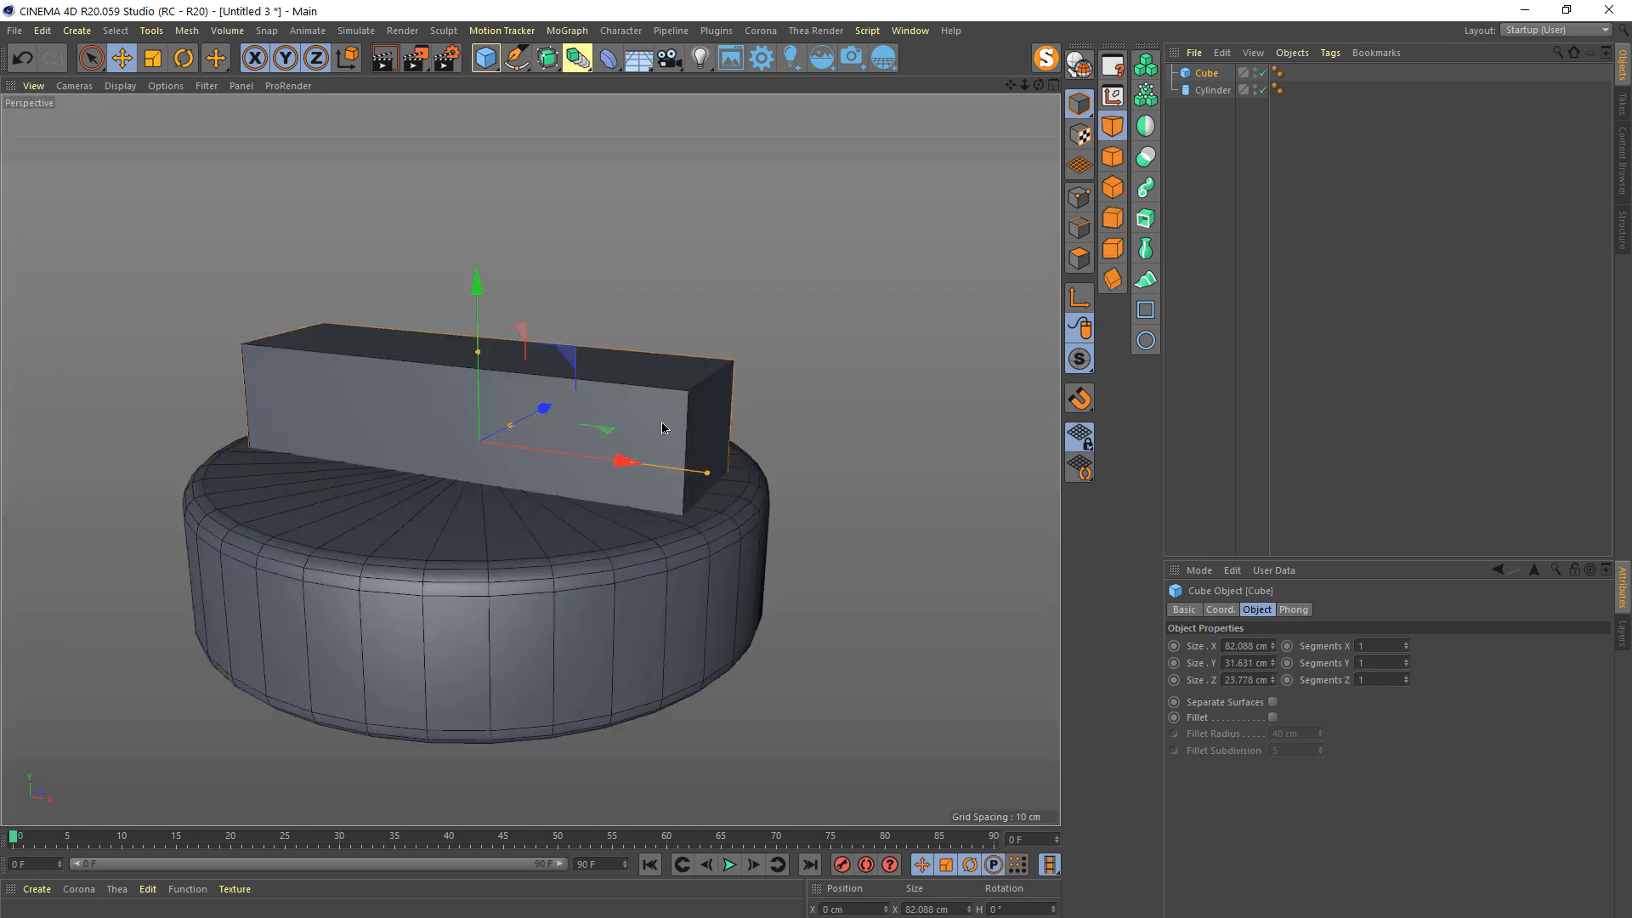
left_click(575, 57)
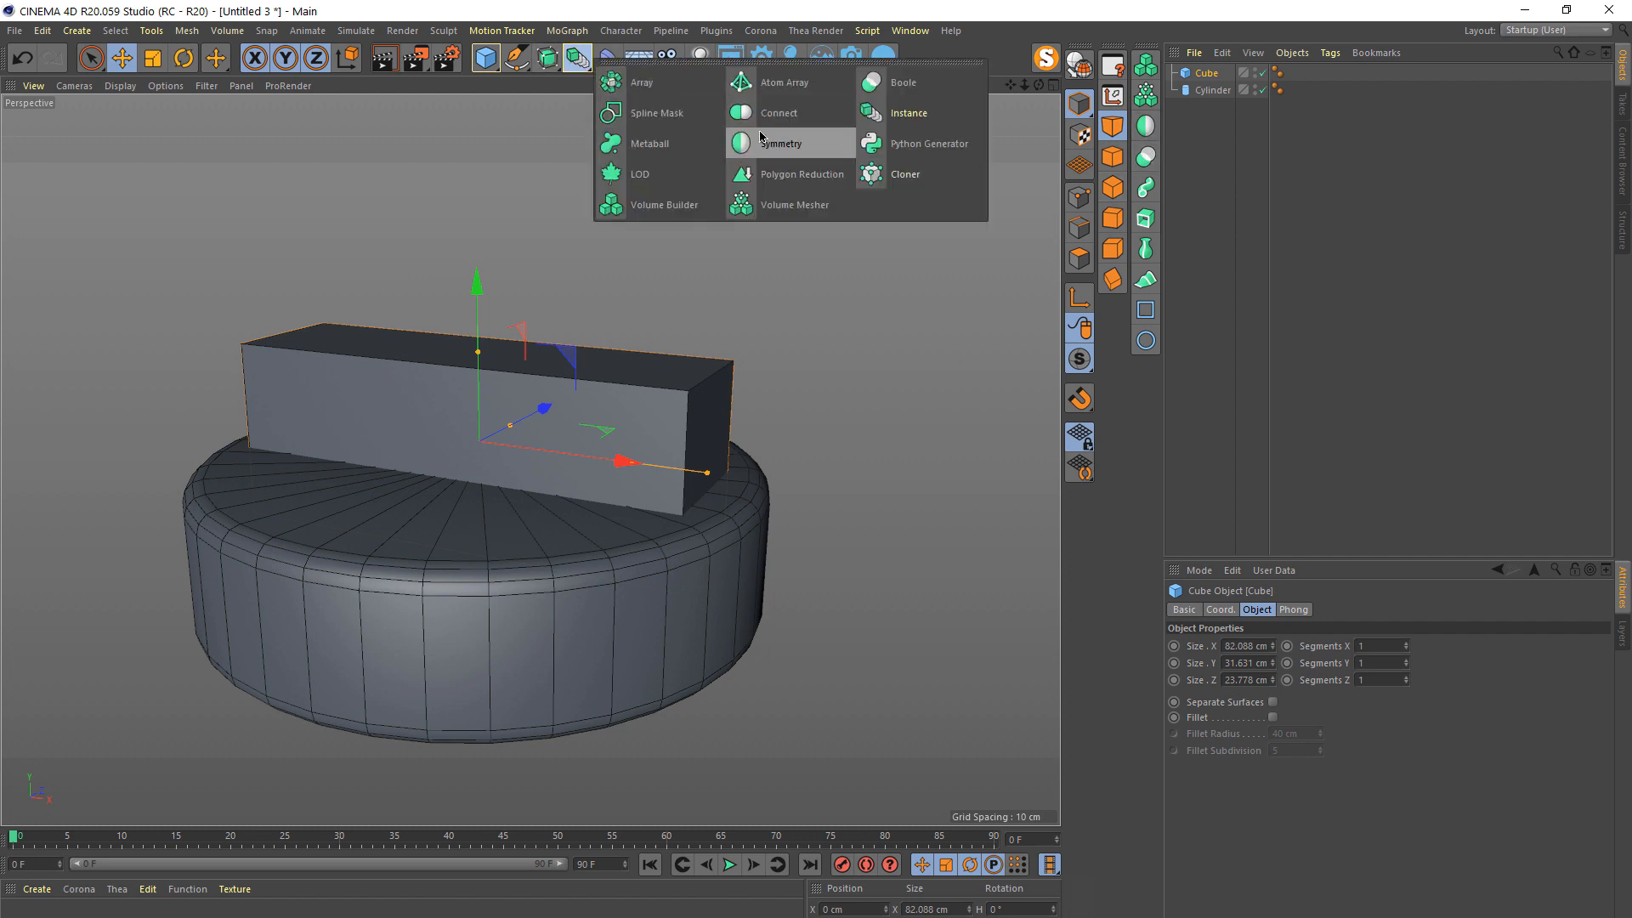
left_click(769, 113)
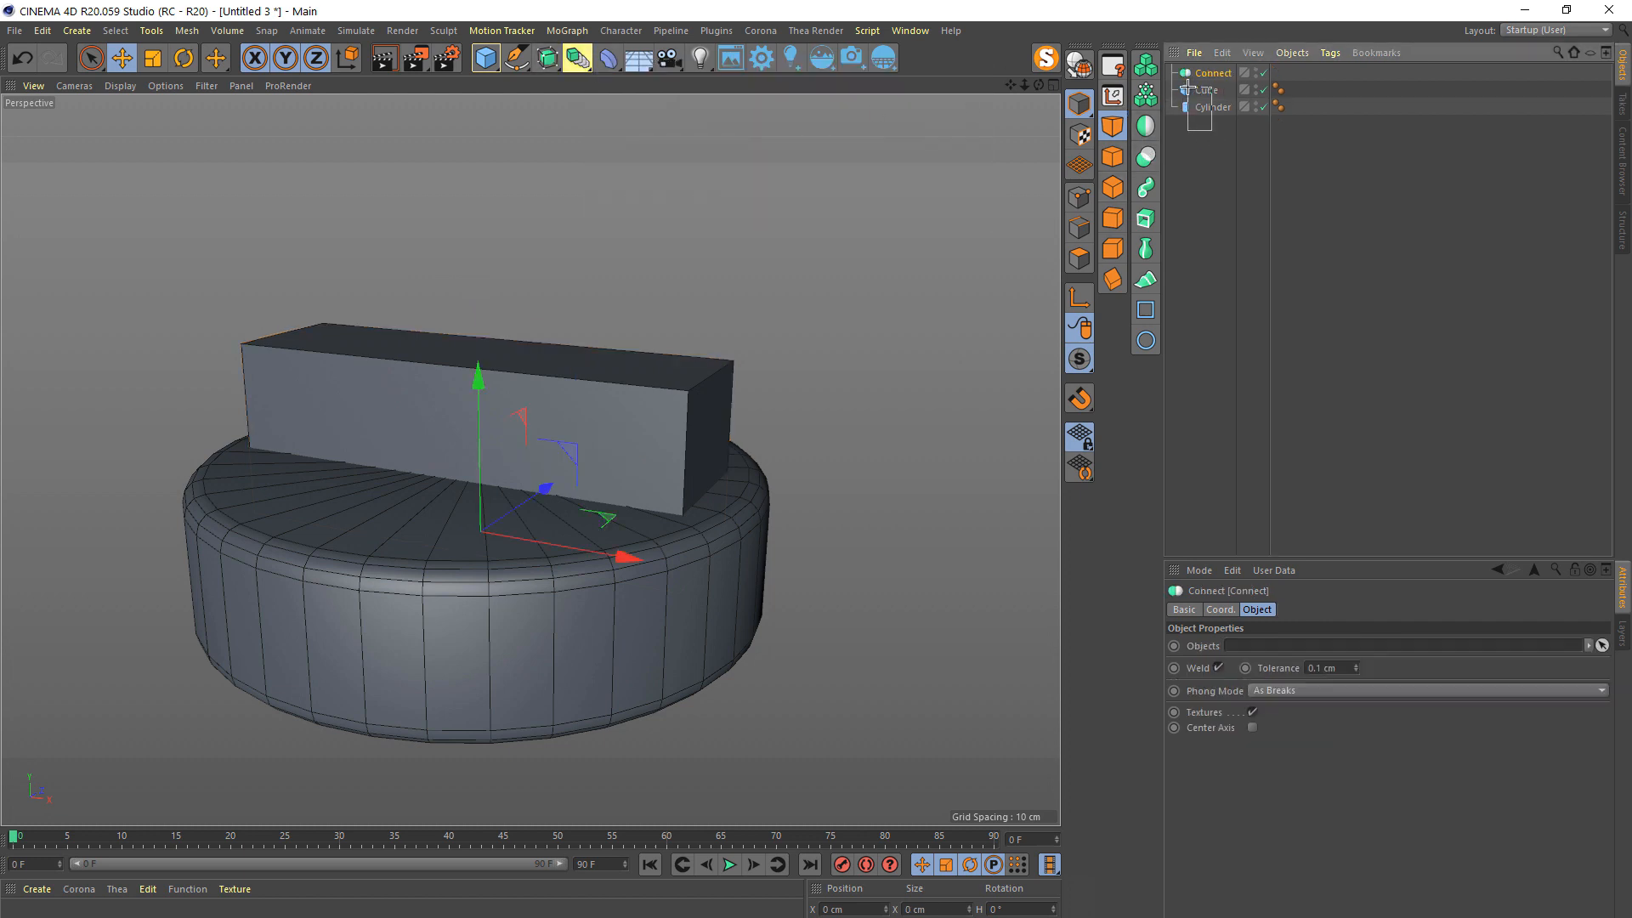
left_click_drag(1188, 85, 1210, 78)
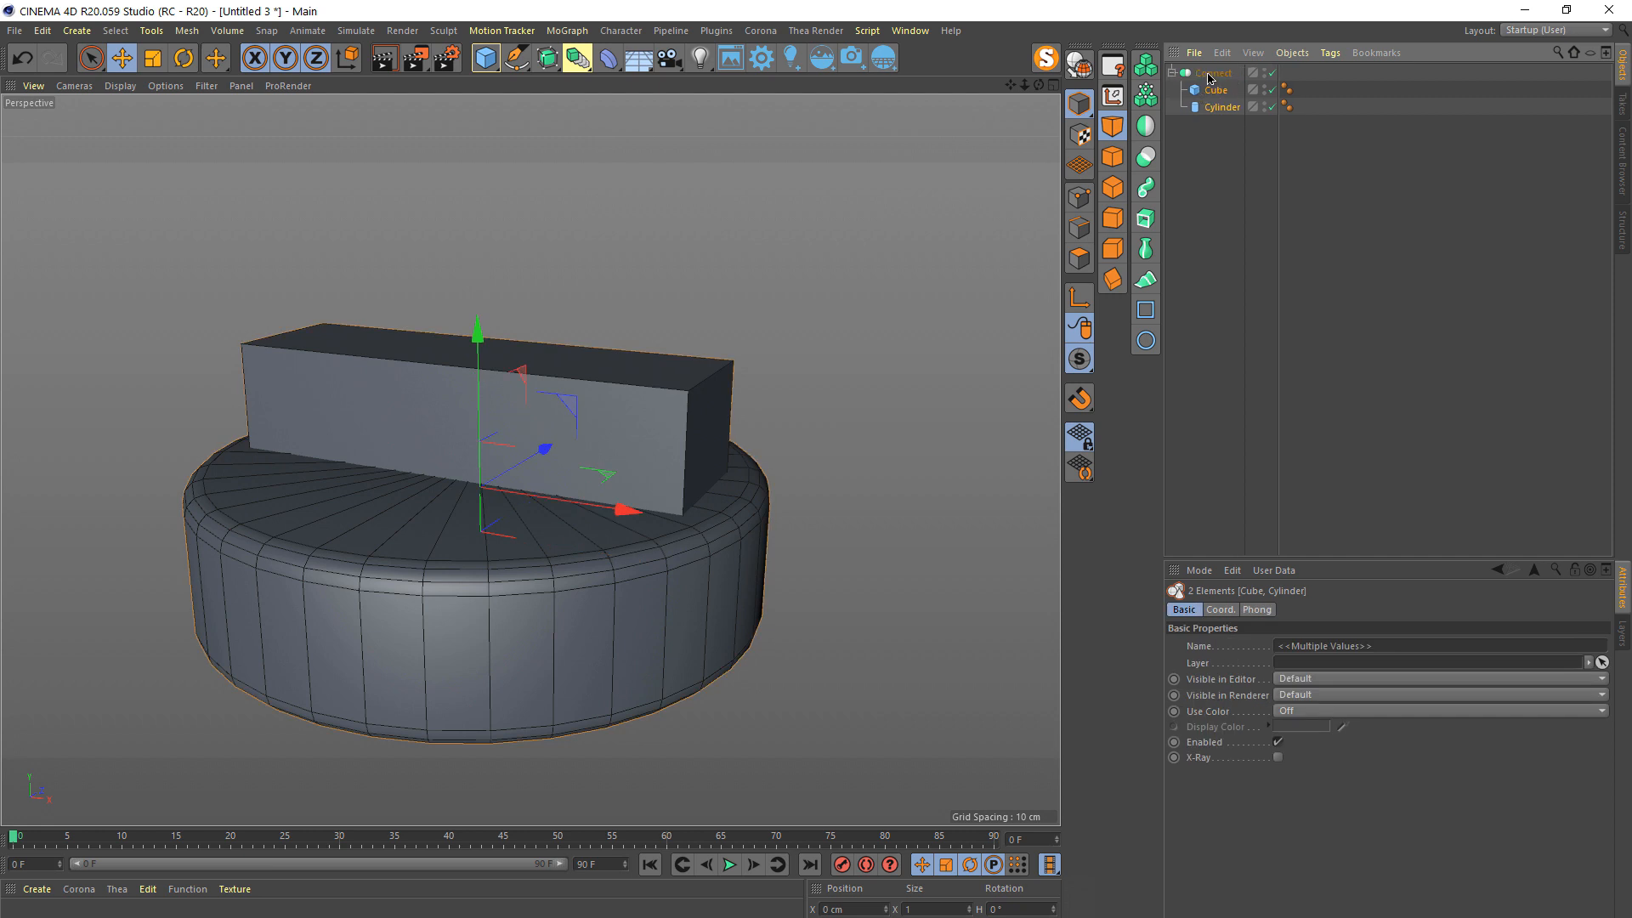
left_click(1213, 129)
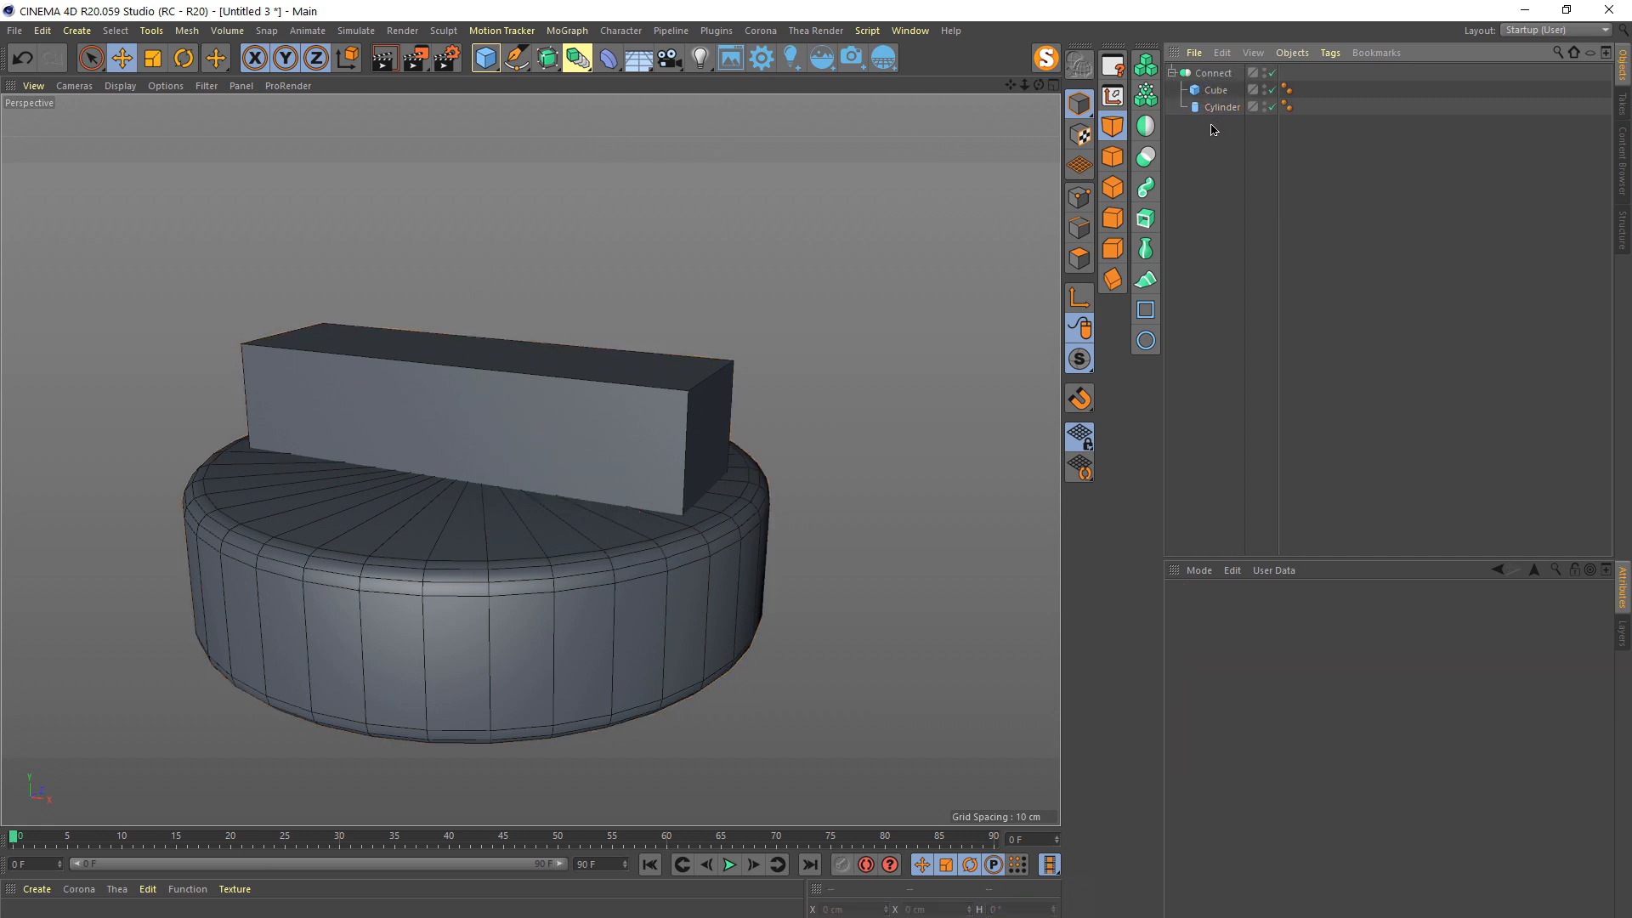
key("ctrl+z")
key("ctrl+z")
key("ctrl+z")
key("ctrl+z")
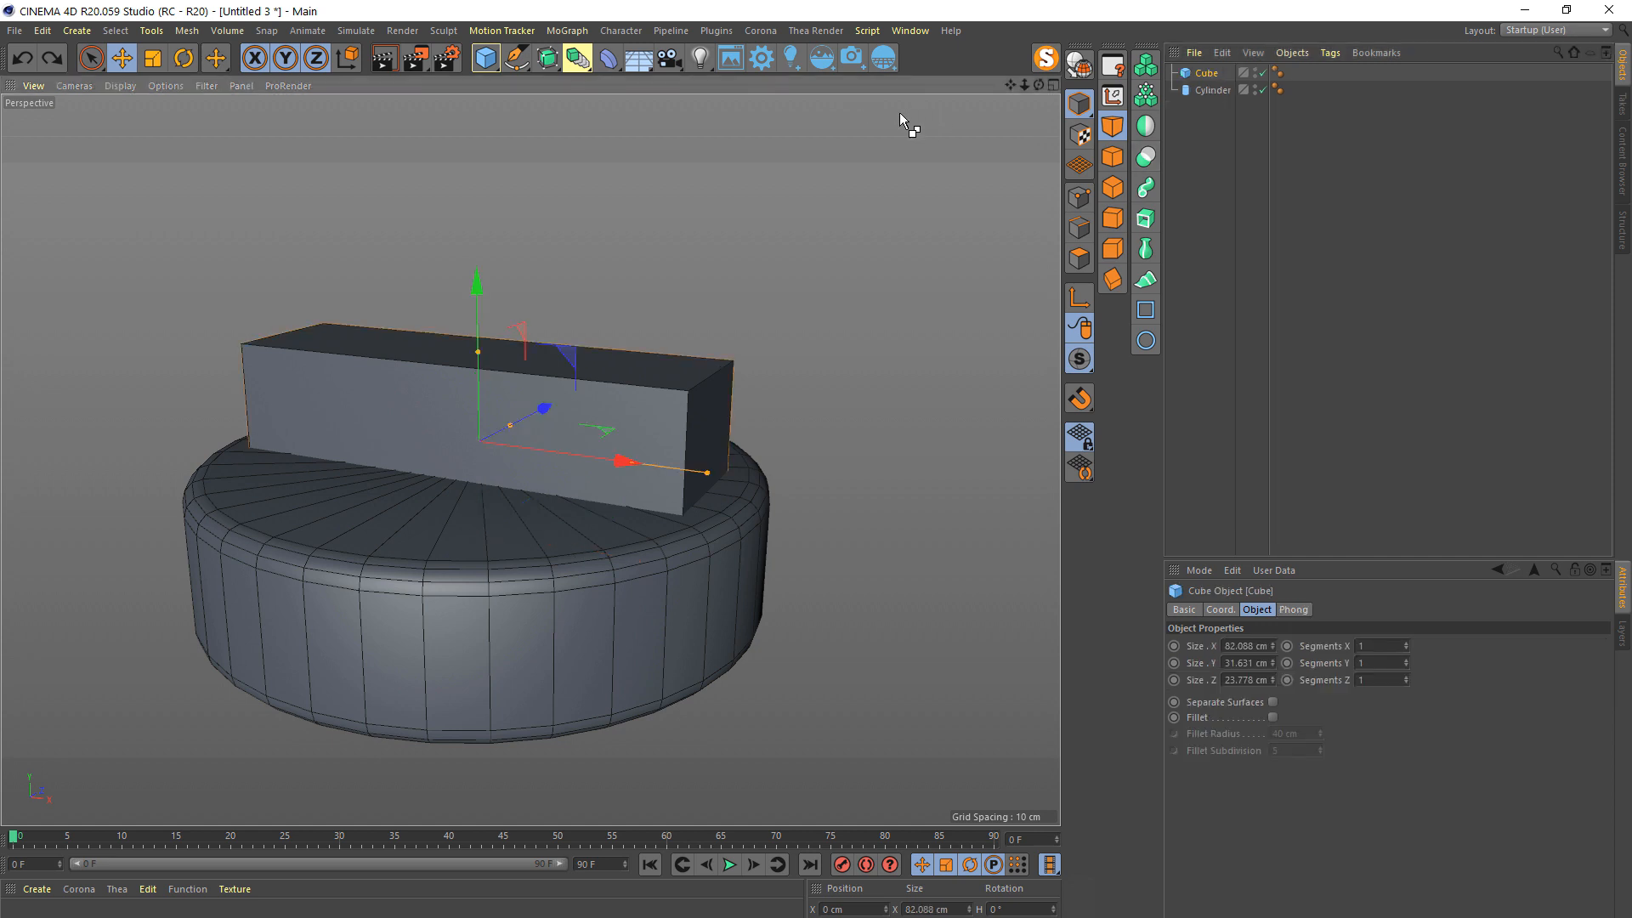
- Subtract the cube from the cylinder with a Boole, nesting both objects in it with the cylinder above the cube
left_click(577, 58)
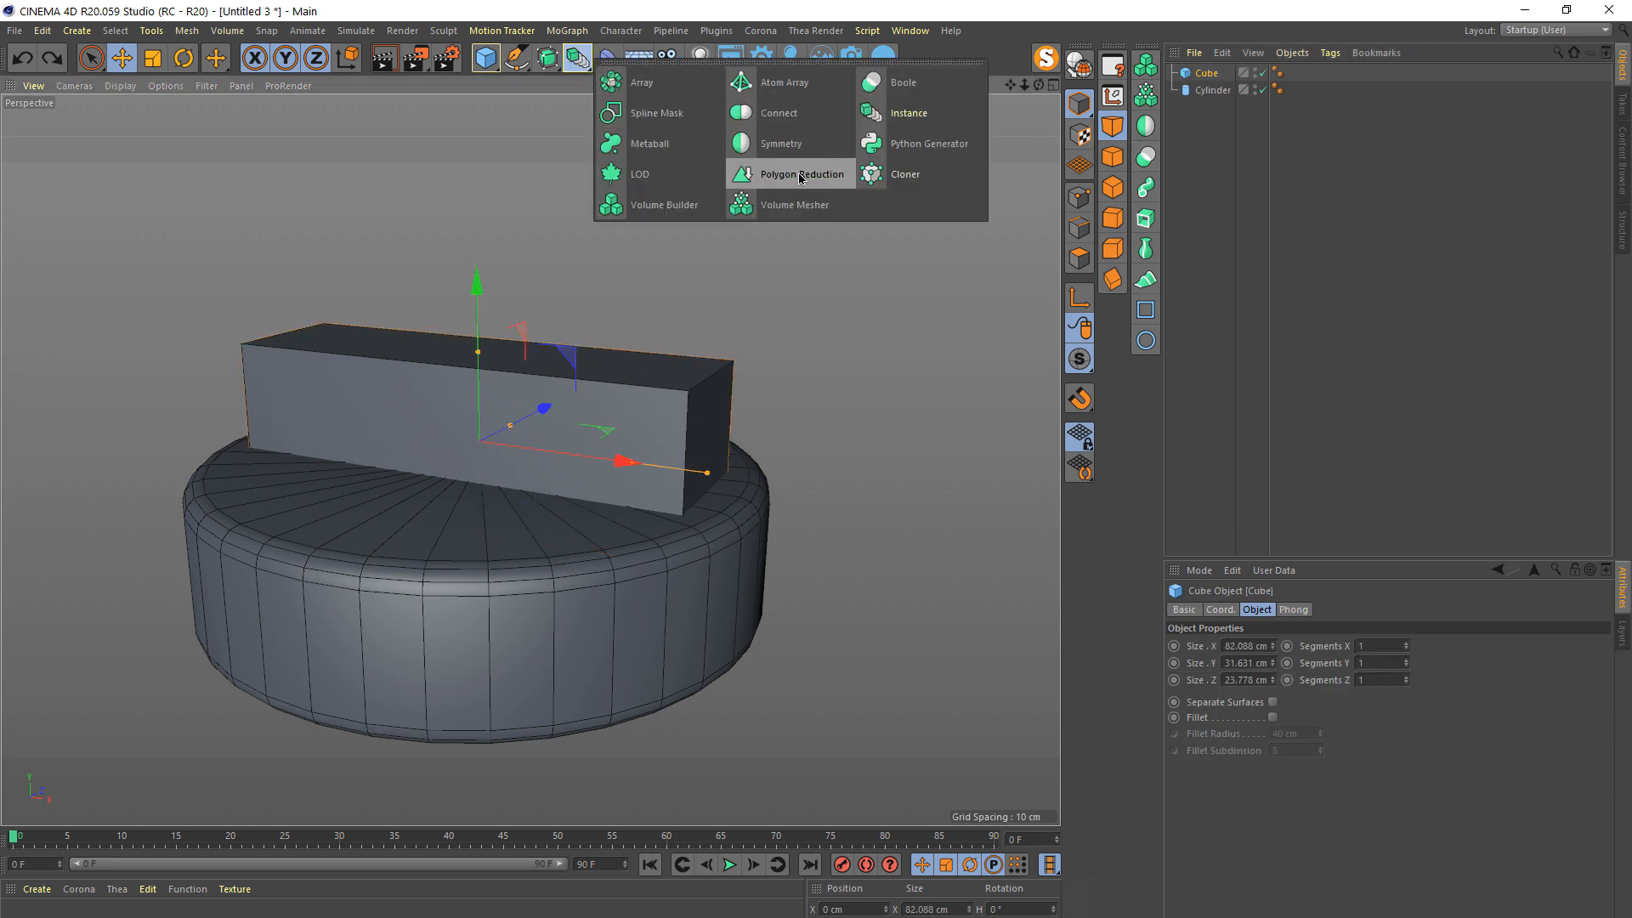
left_click(902, 82)
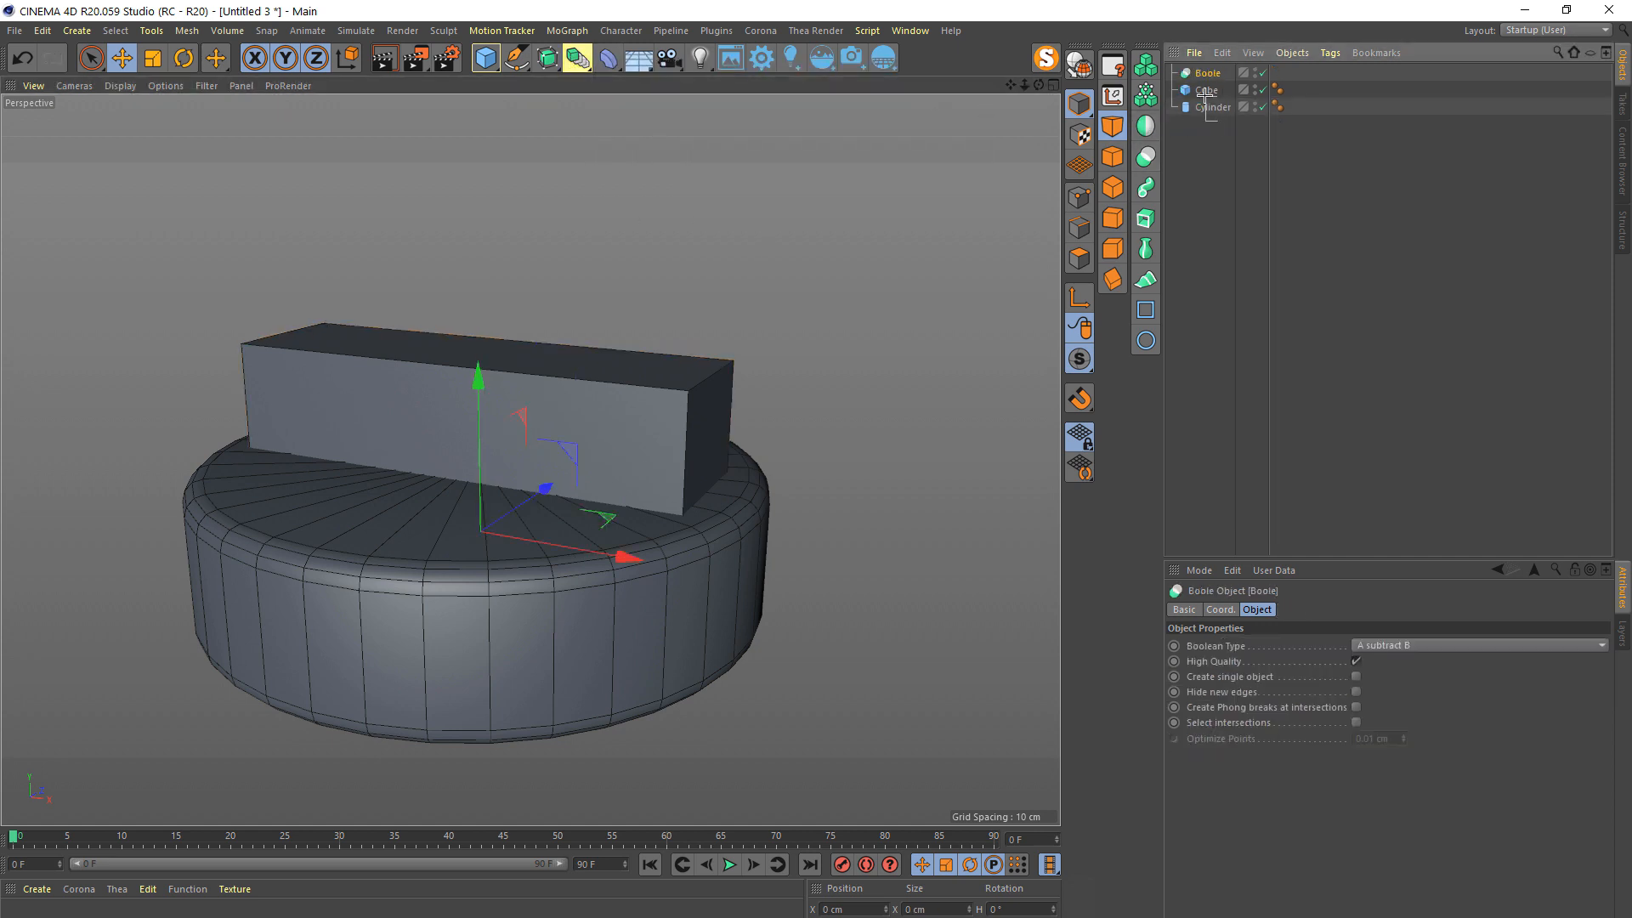
left_click_drag(1205, 96, 1208, 76)
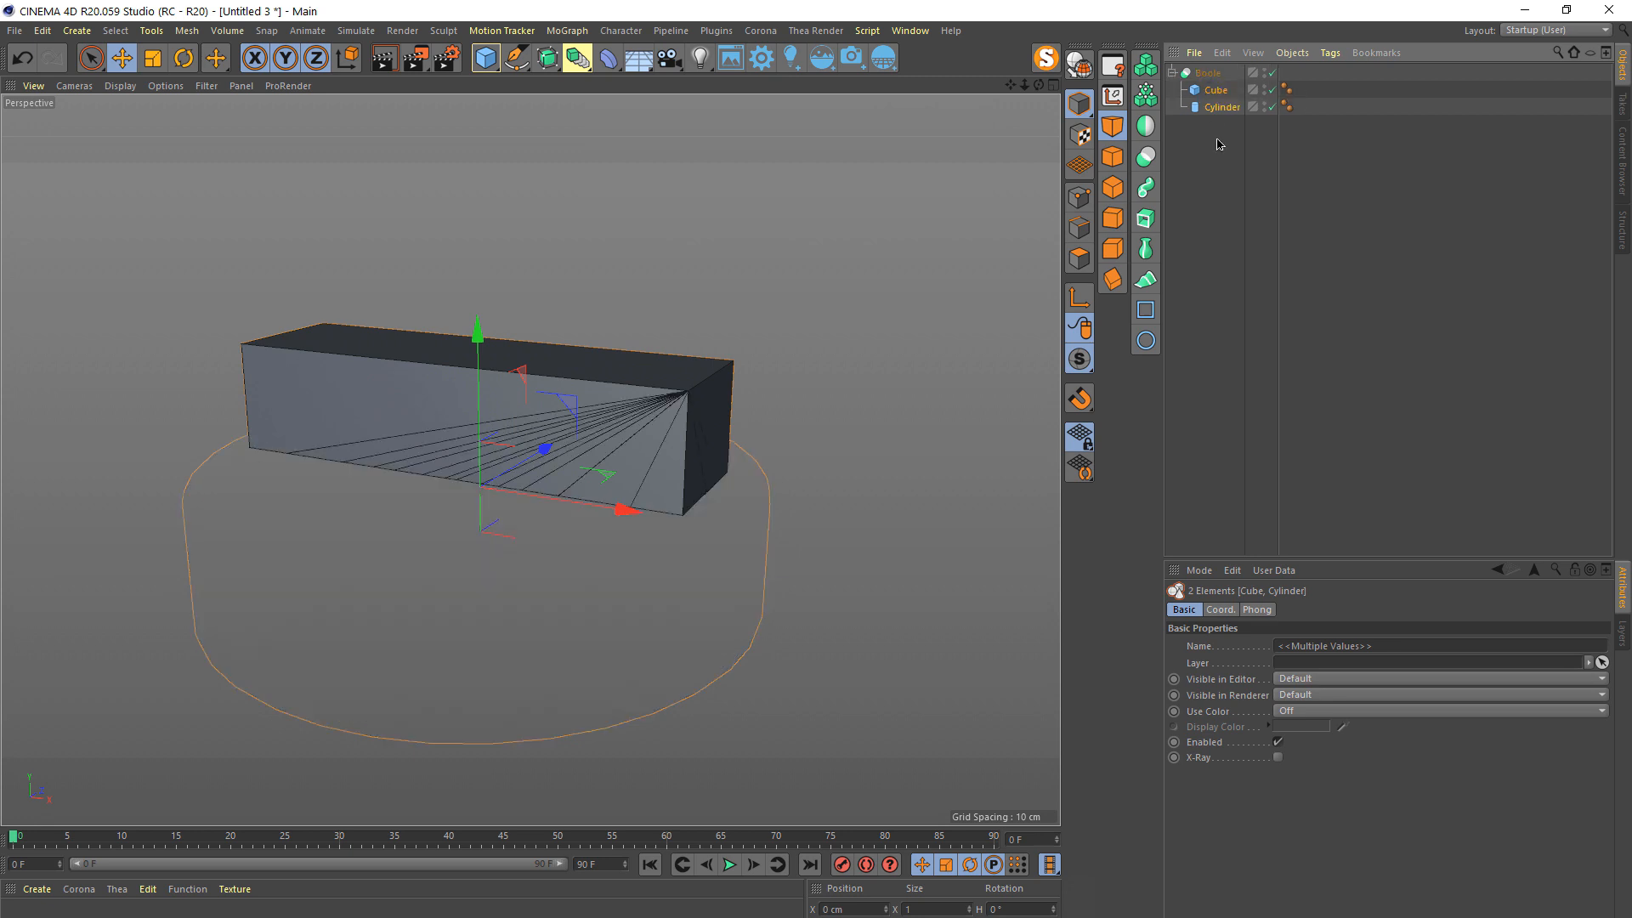
left_click(1219, 144)
left_click(1199, 91)
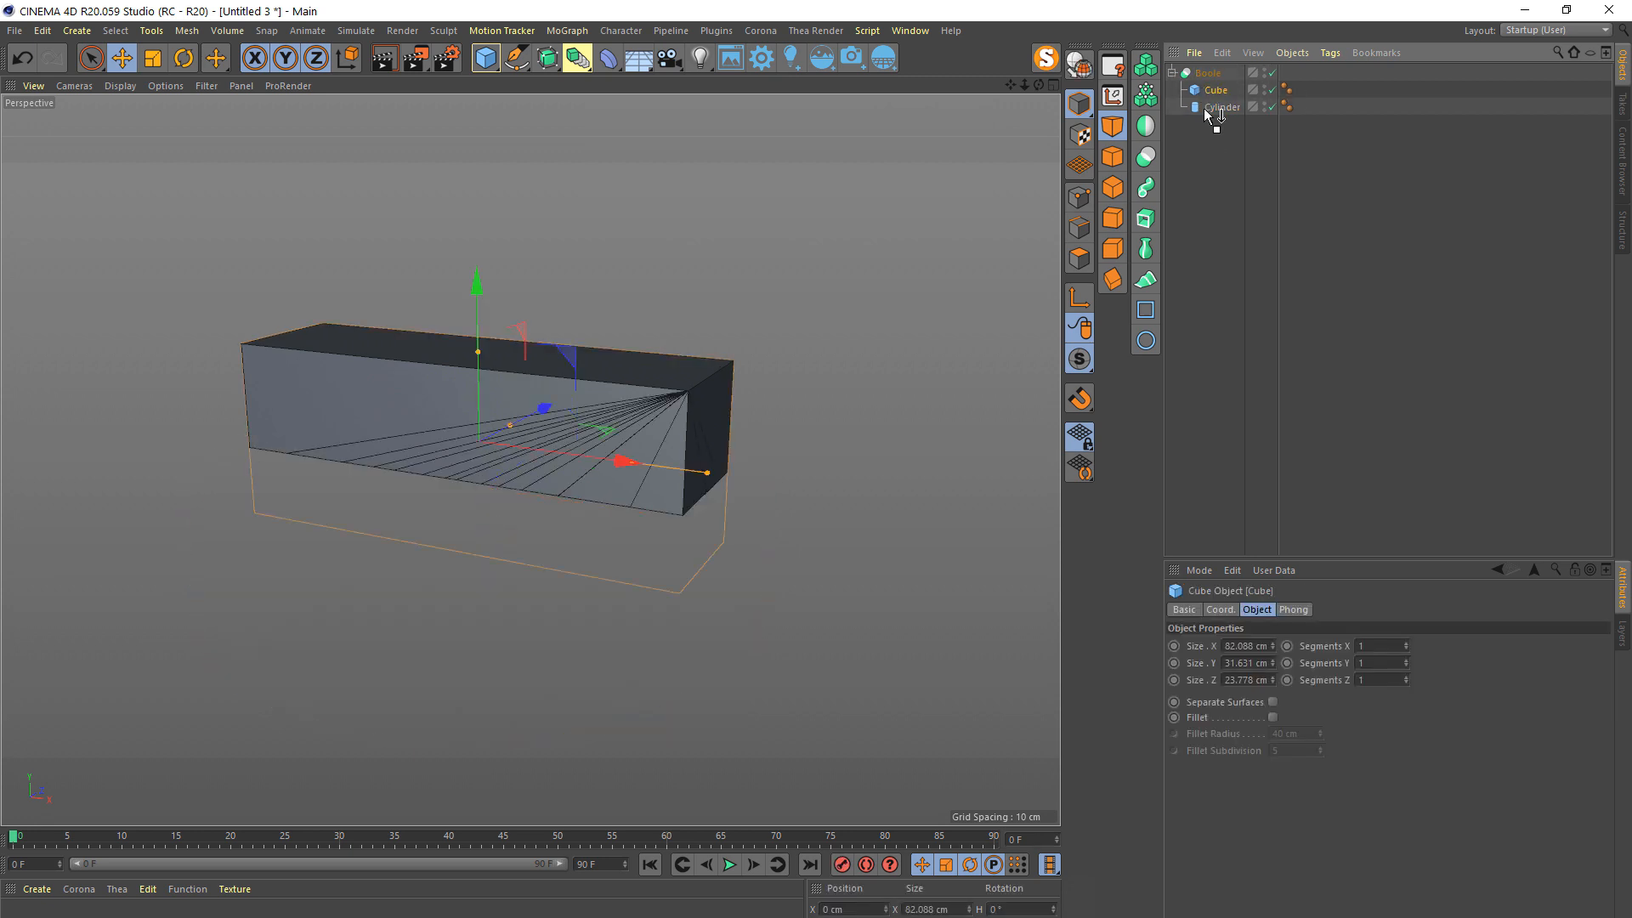
left_click_drag(1217, 115, 1218, 116)
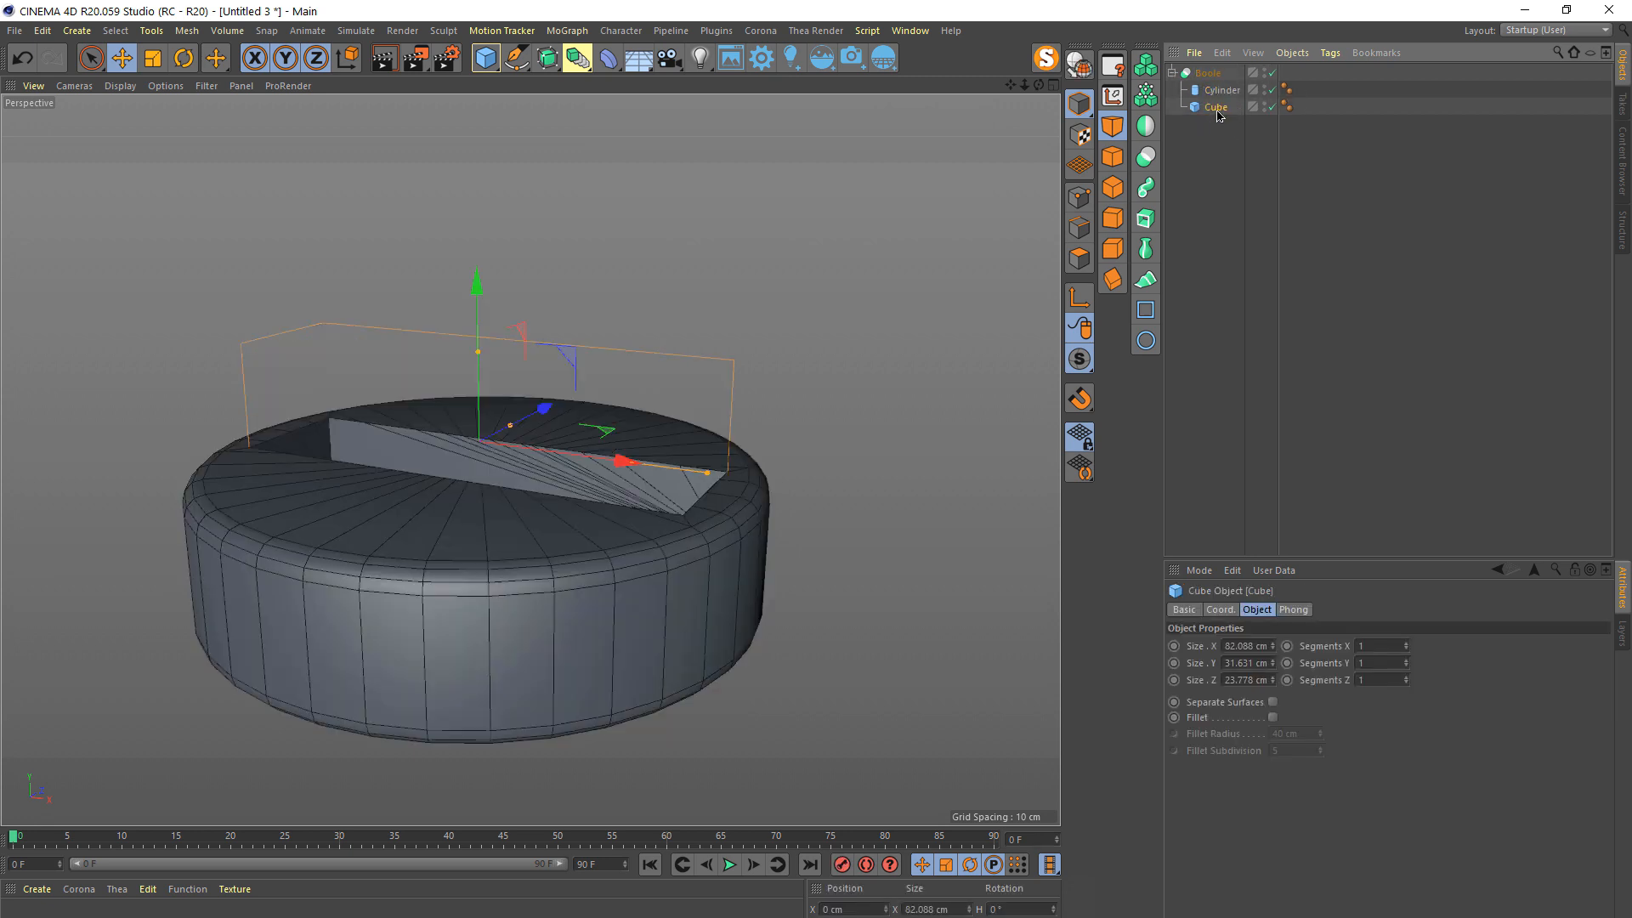
left_click_drag(759, 395, 642, 561, "alt")
- Try the Boole with High Quality turned off while inspecting the slot's edges, and turn the option back on
left_click(1208, 74)
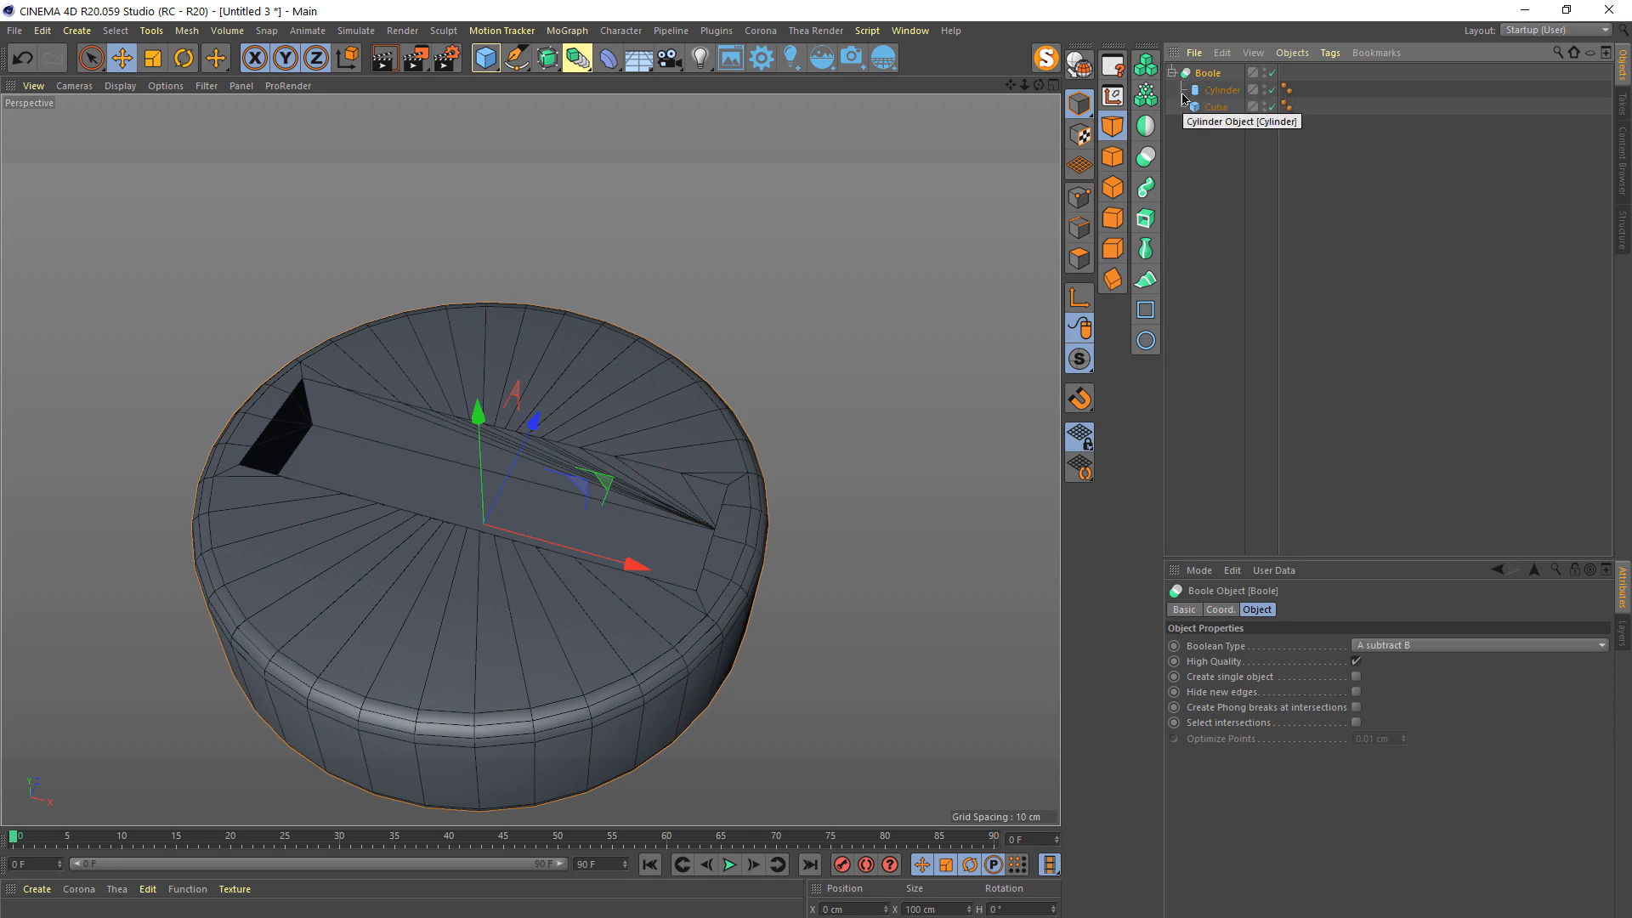
left_click_drag(599, 508, 521, 536, "alt")
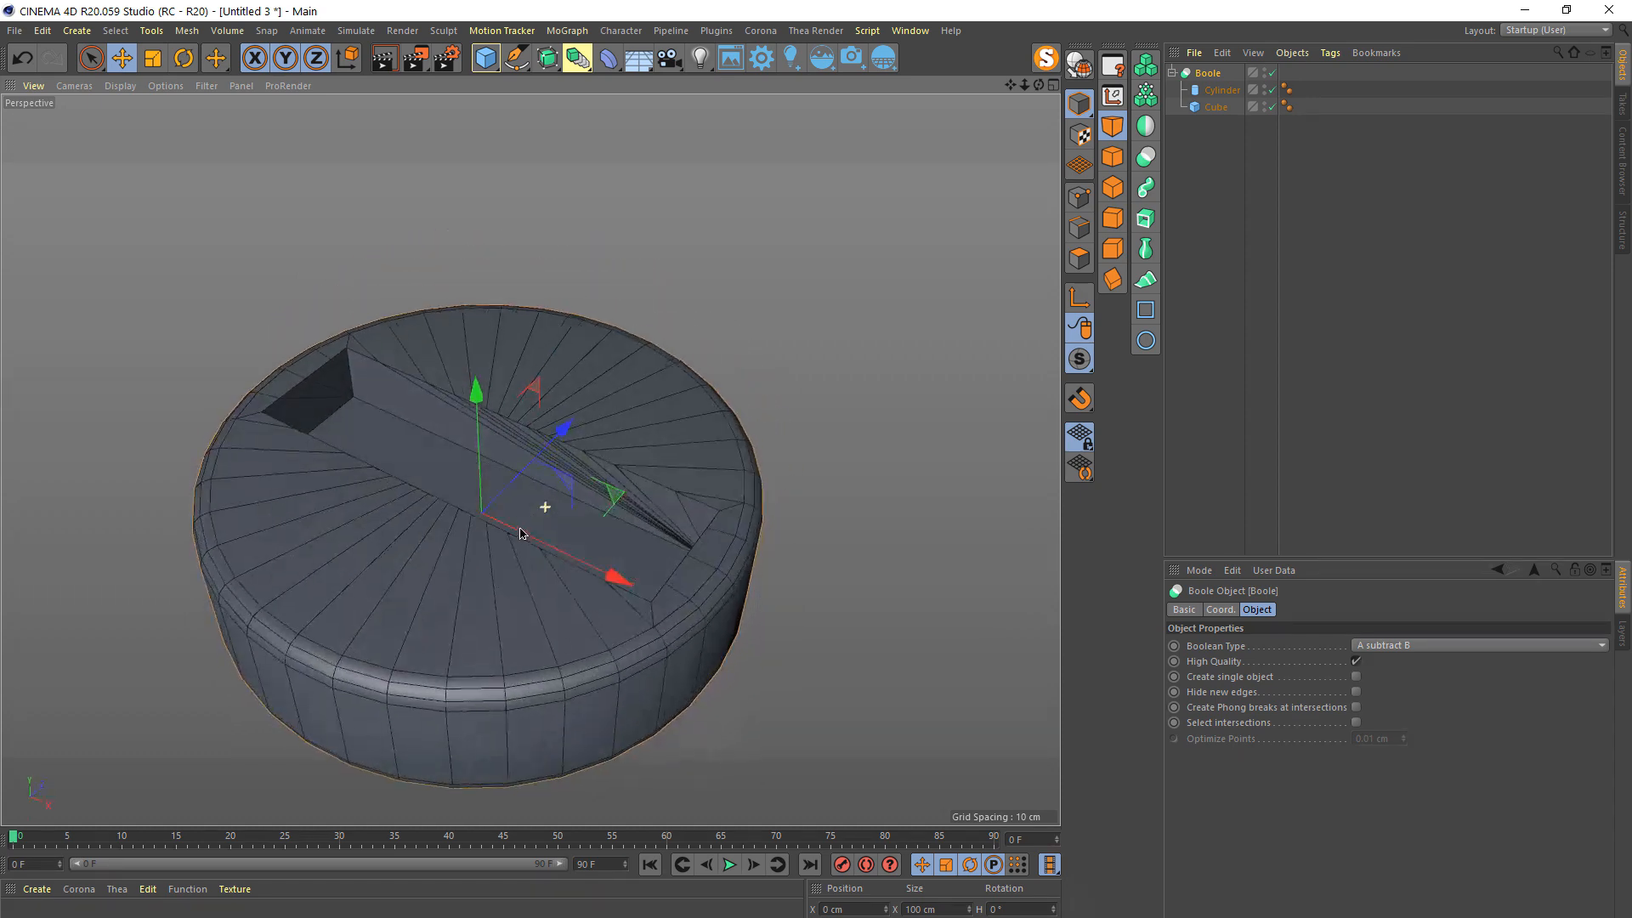
right_click_drag(572, 513, 626, 451, "alt")
left_click_drag(777, 518, 810, 511, "alt")
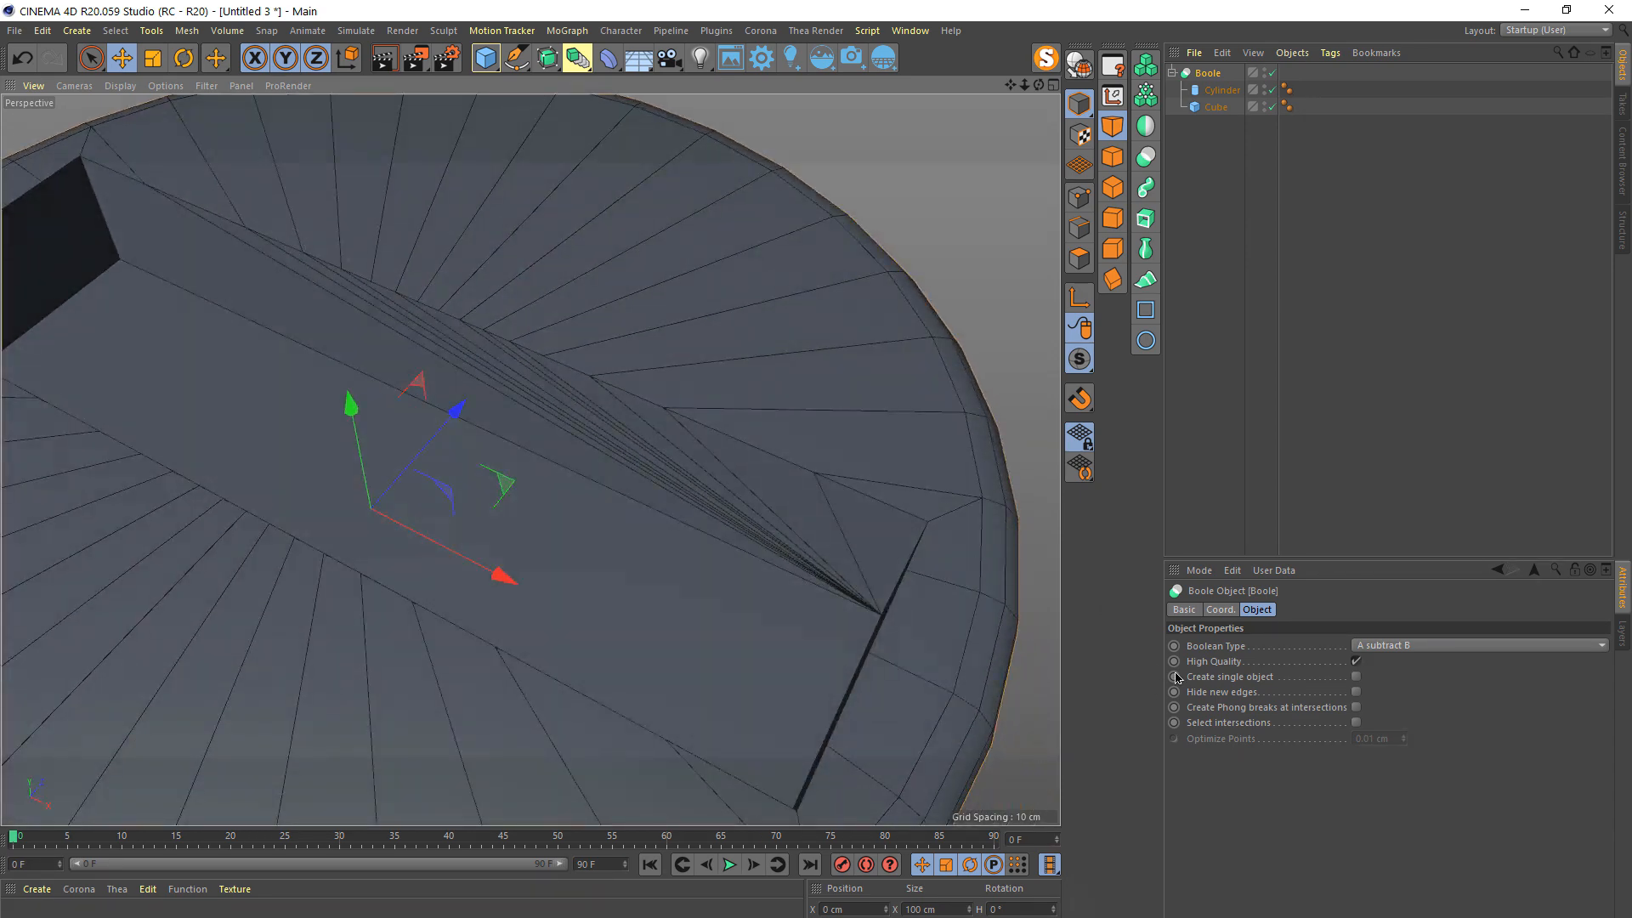
left_click_drag(773, 502, 669, 473, "alt")
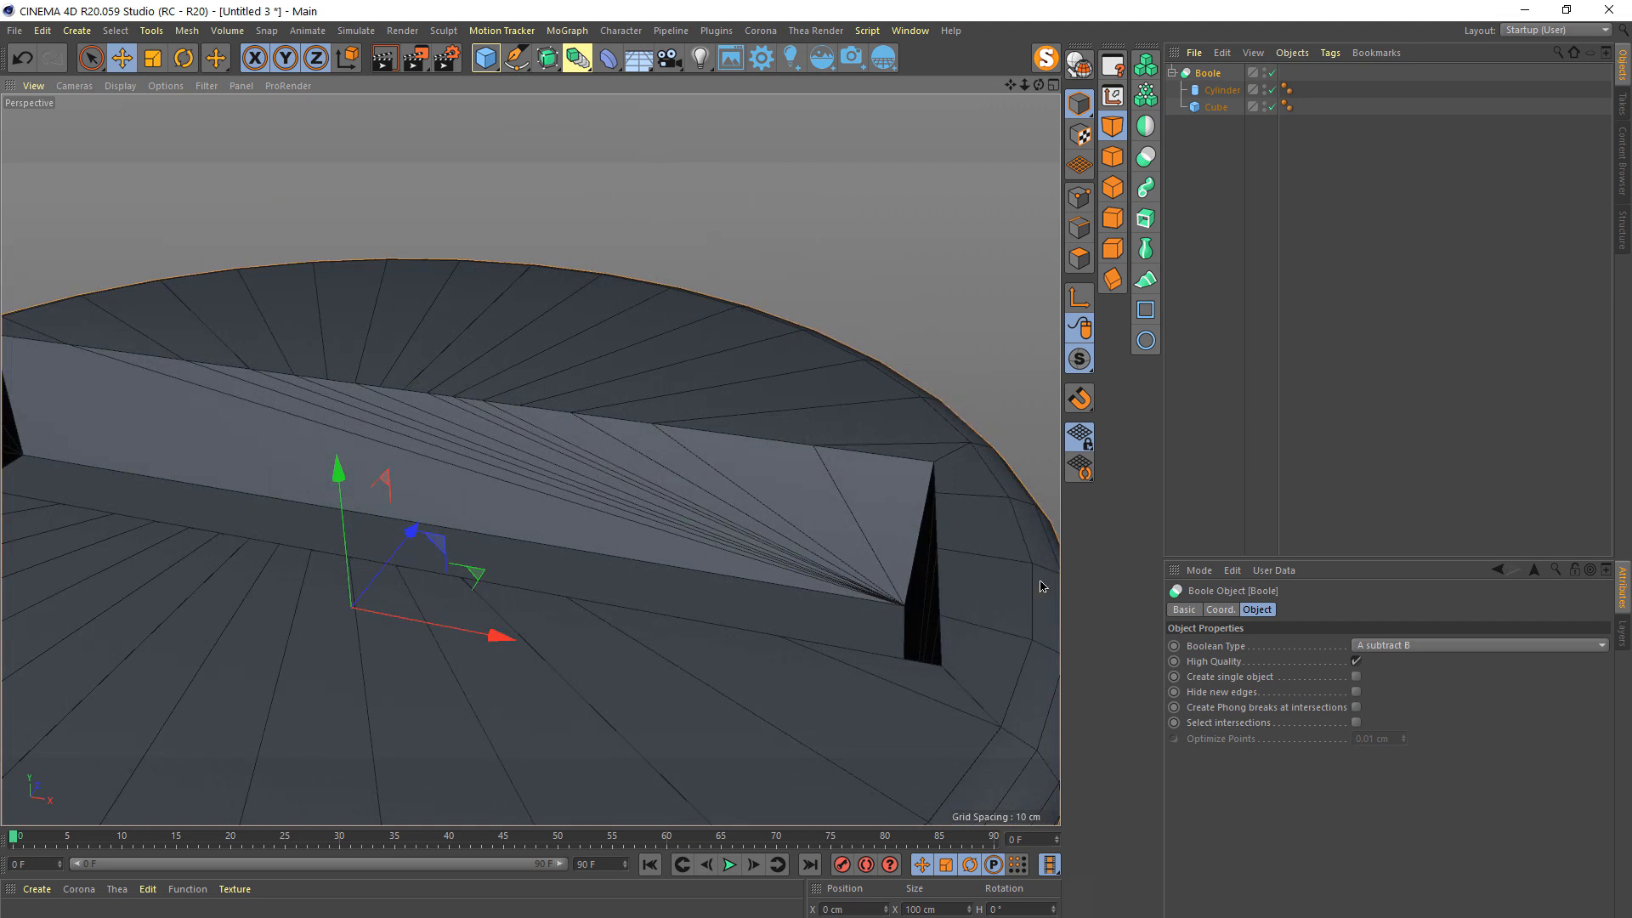
left_click(1356, 662)
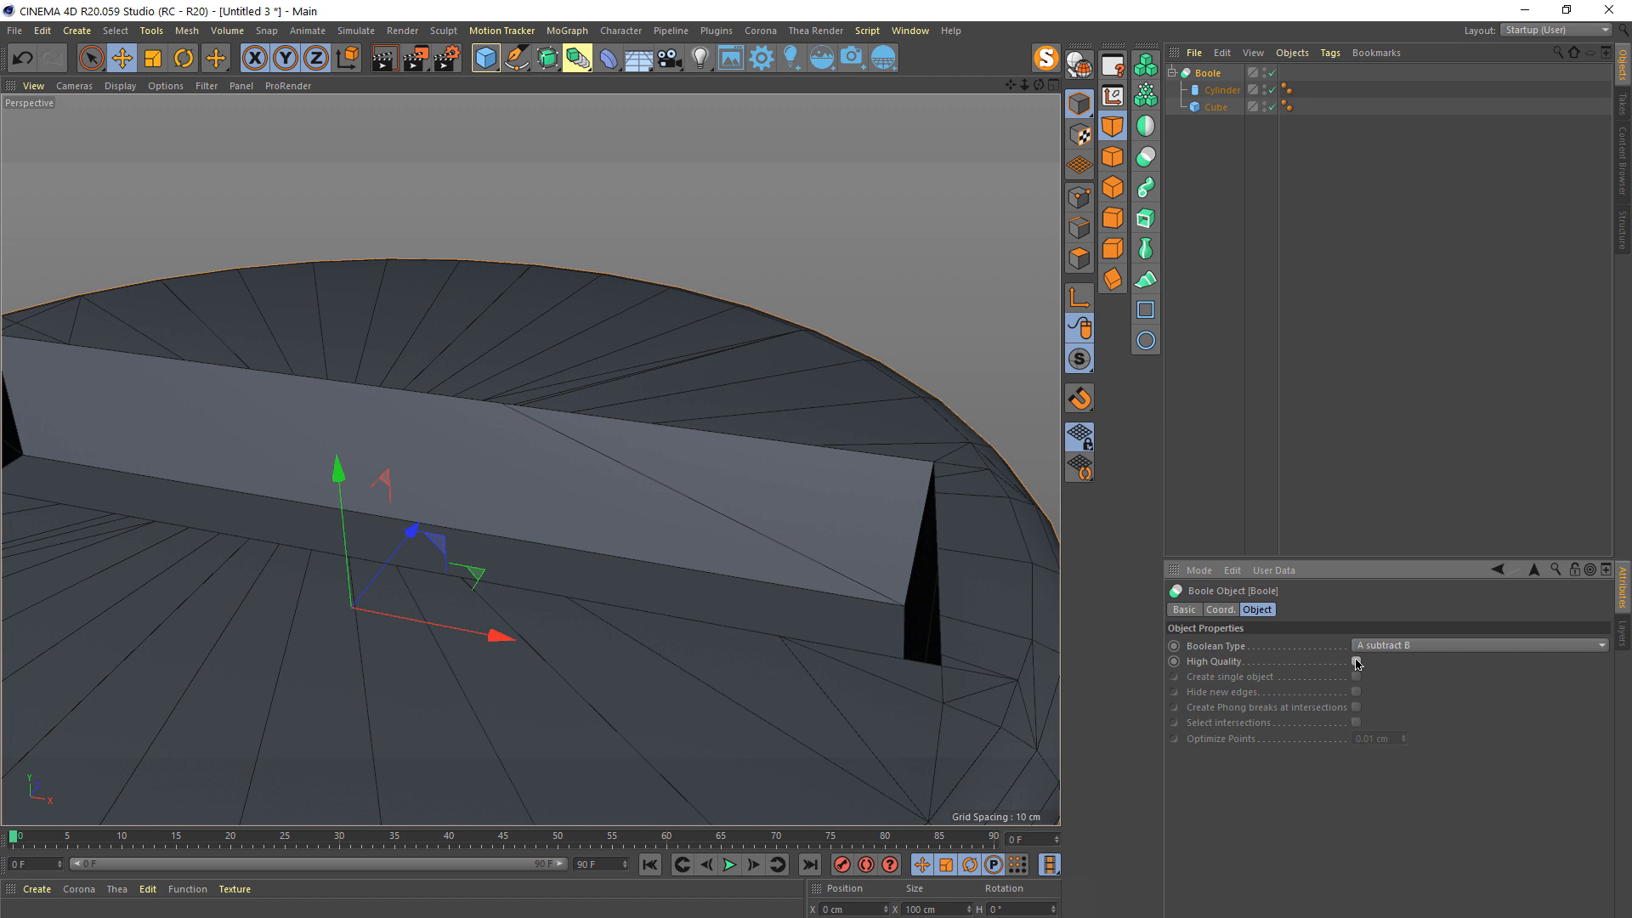
left_click(1357, 662)
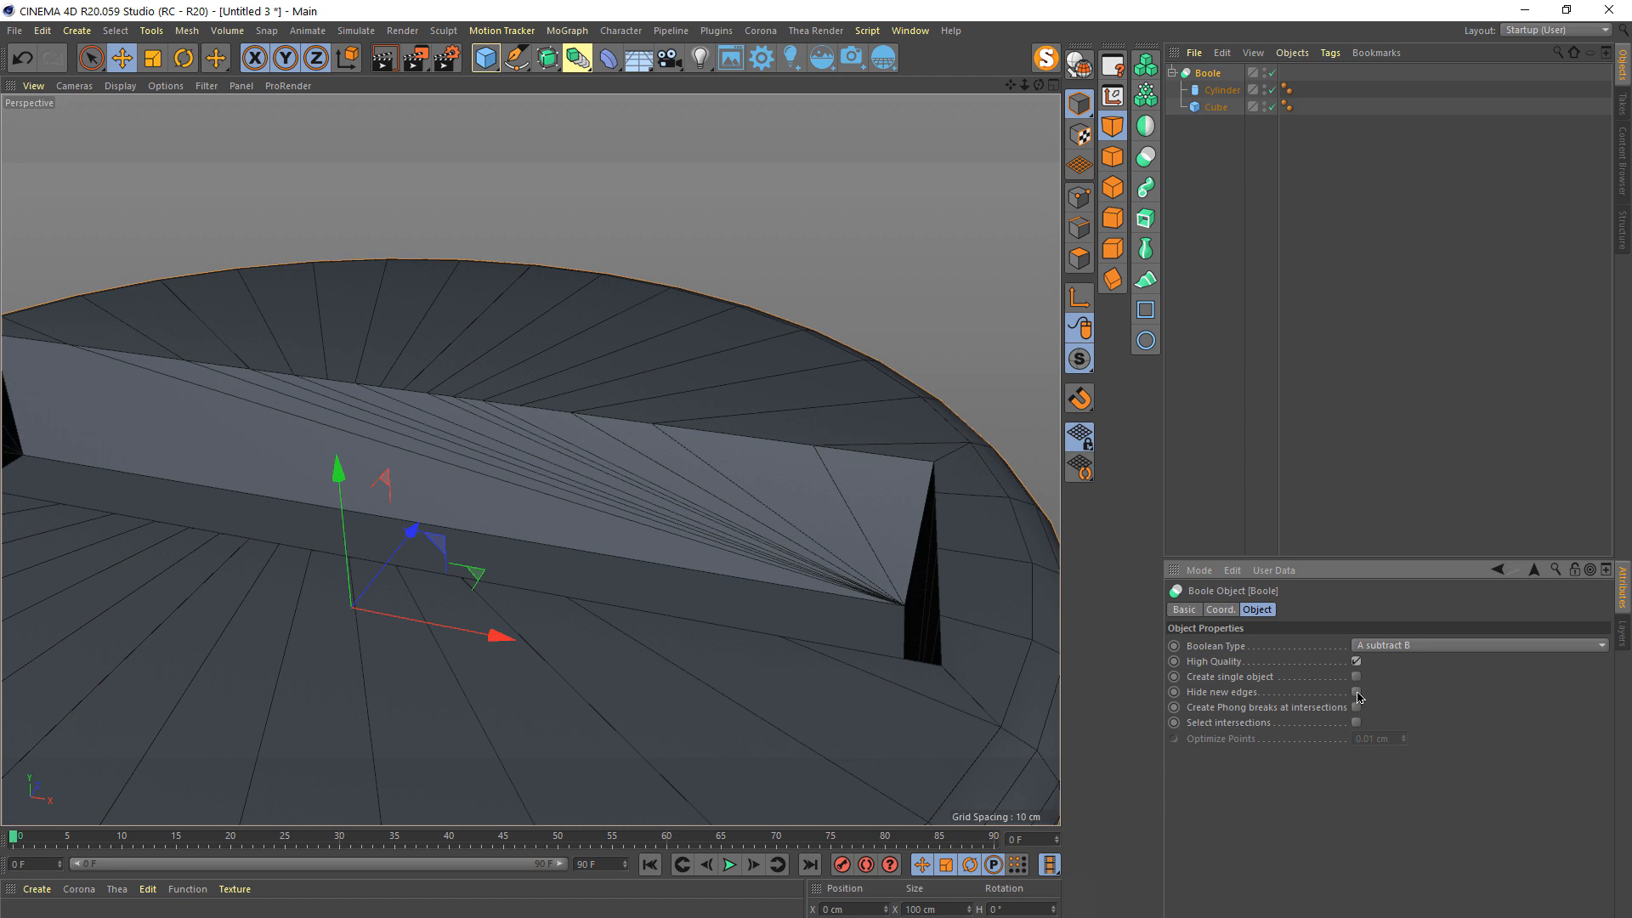
- Enable Hide new edges on the Boole to clean up the mesh around the screw slot
left_click(1357, 692)
left_click(1357, 694)
left_click(1357, 693)
left_click_drag(773, 496, 554, 464, "alt")
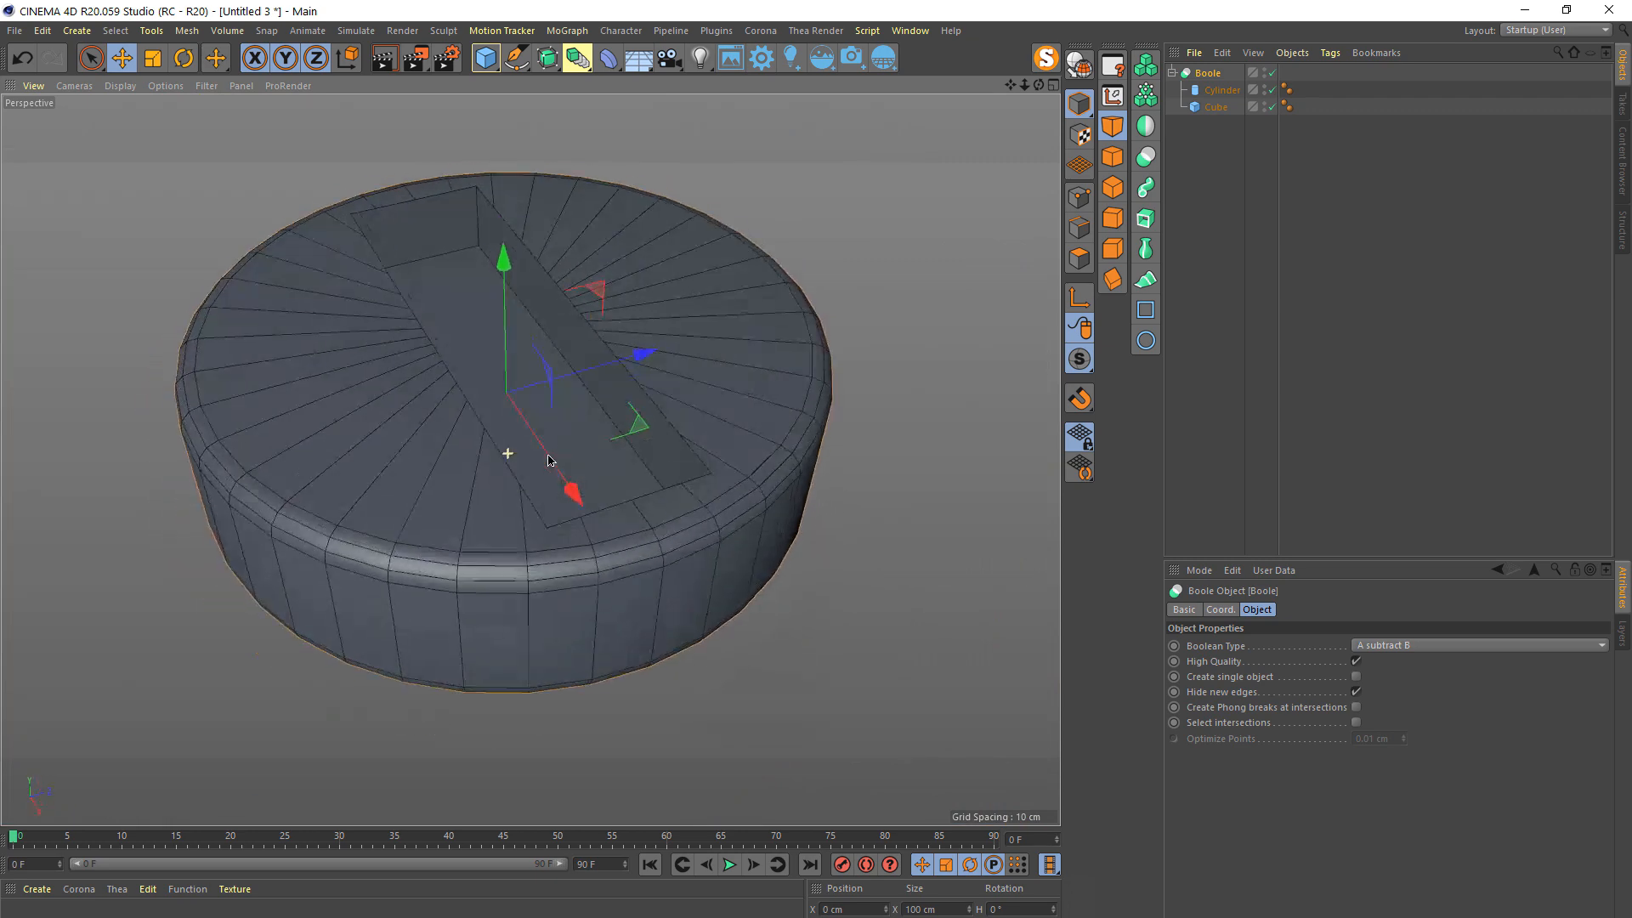
left_click_drag(668, 425, 841, 459, "alt")
- Convert the Boole to polygon geometry with Current State to Object and delete the original Boole
left_click(1210, 75)
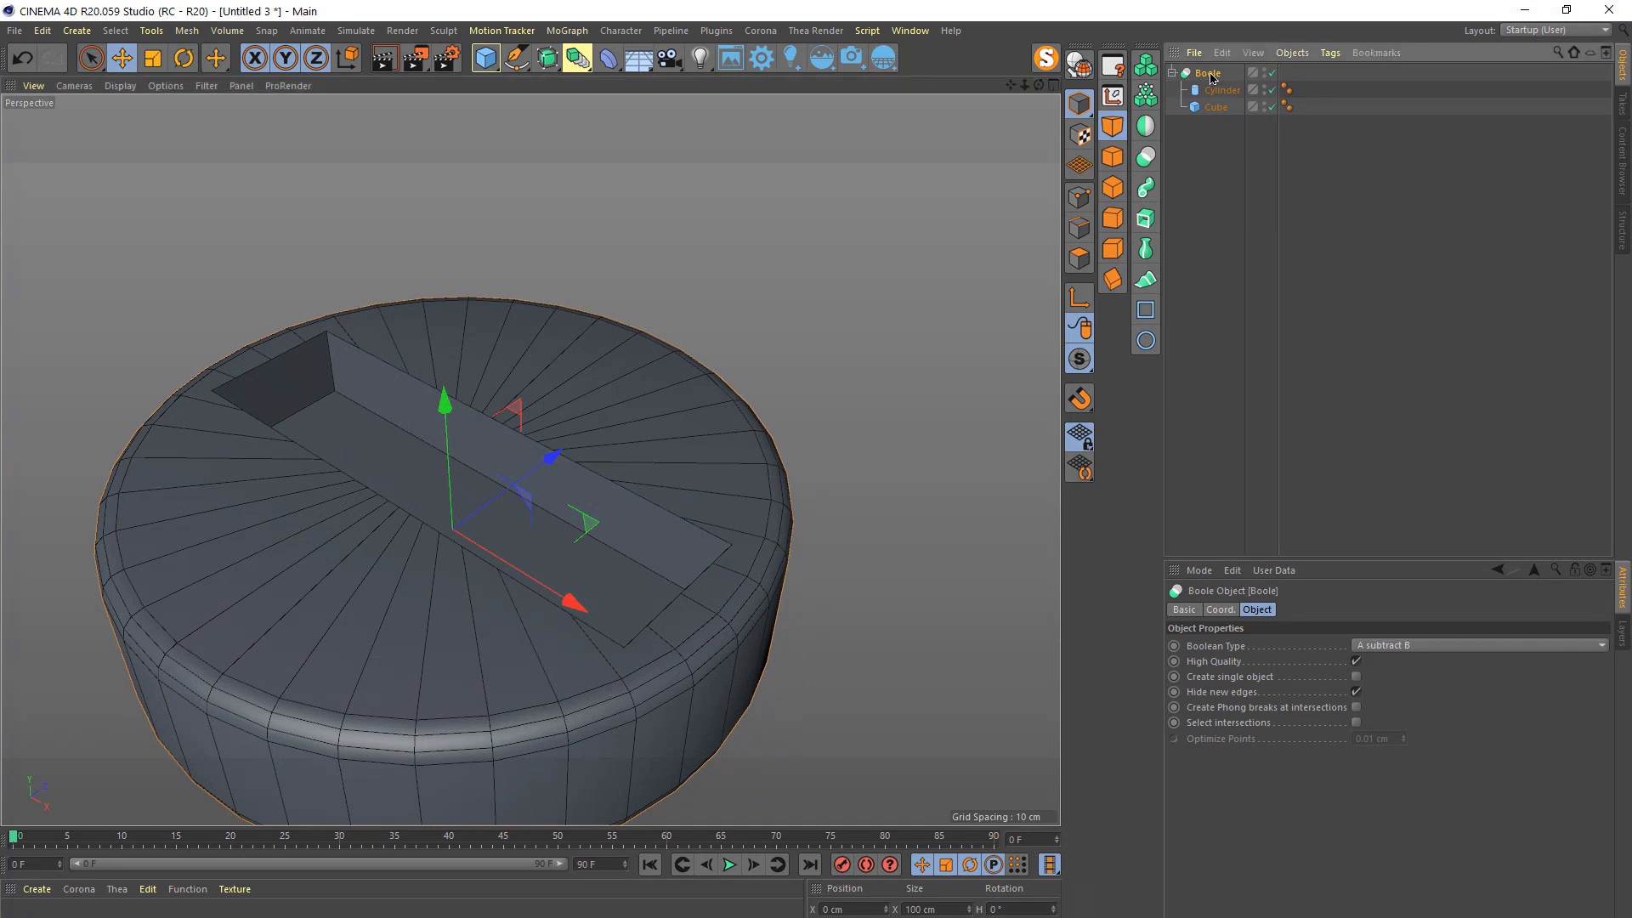
right_click(1210, 76)
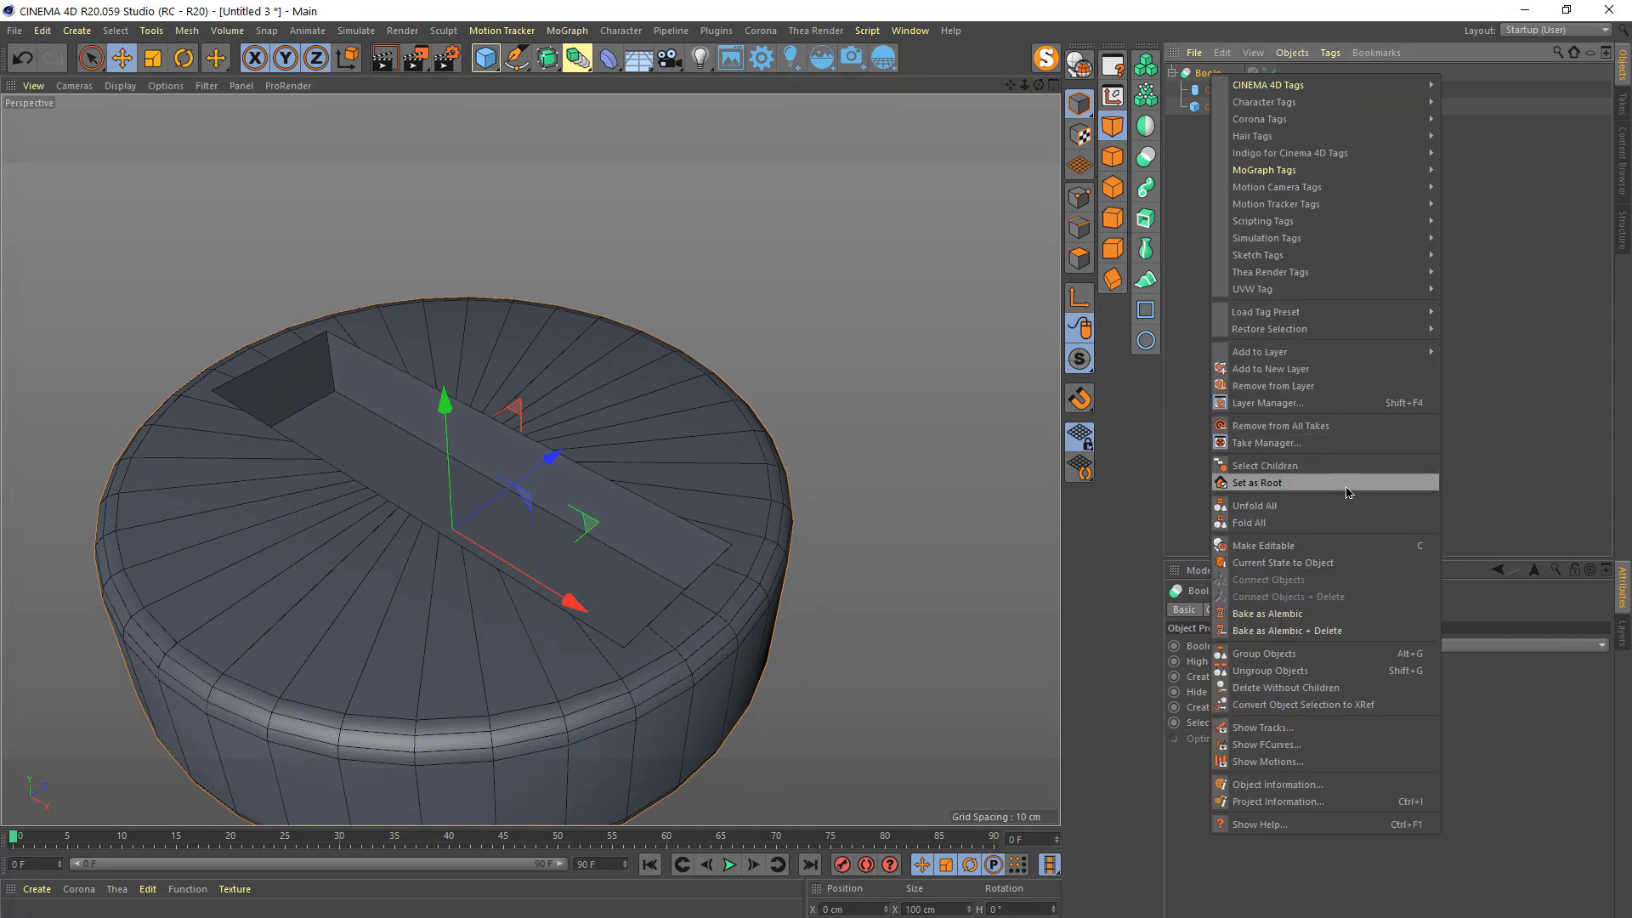
left_click(1321, 563)
key("Delete")
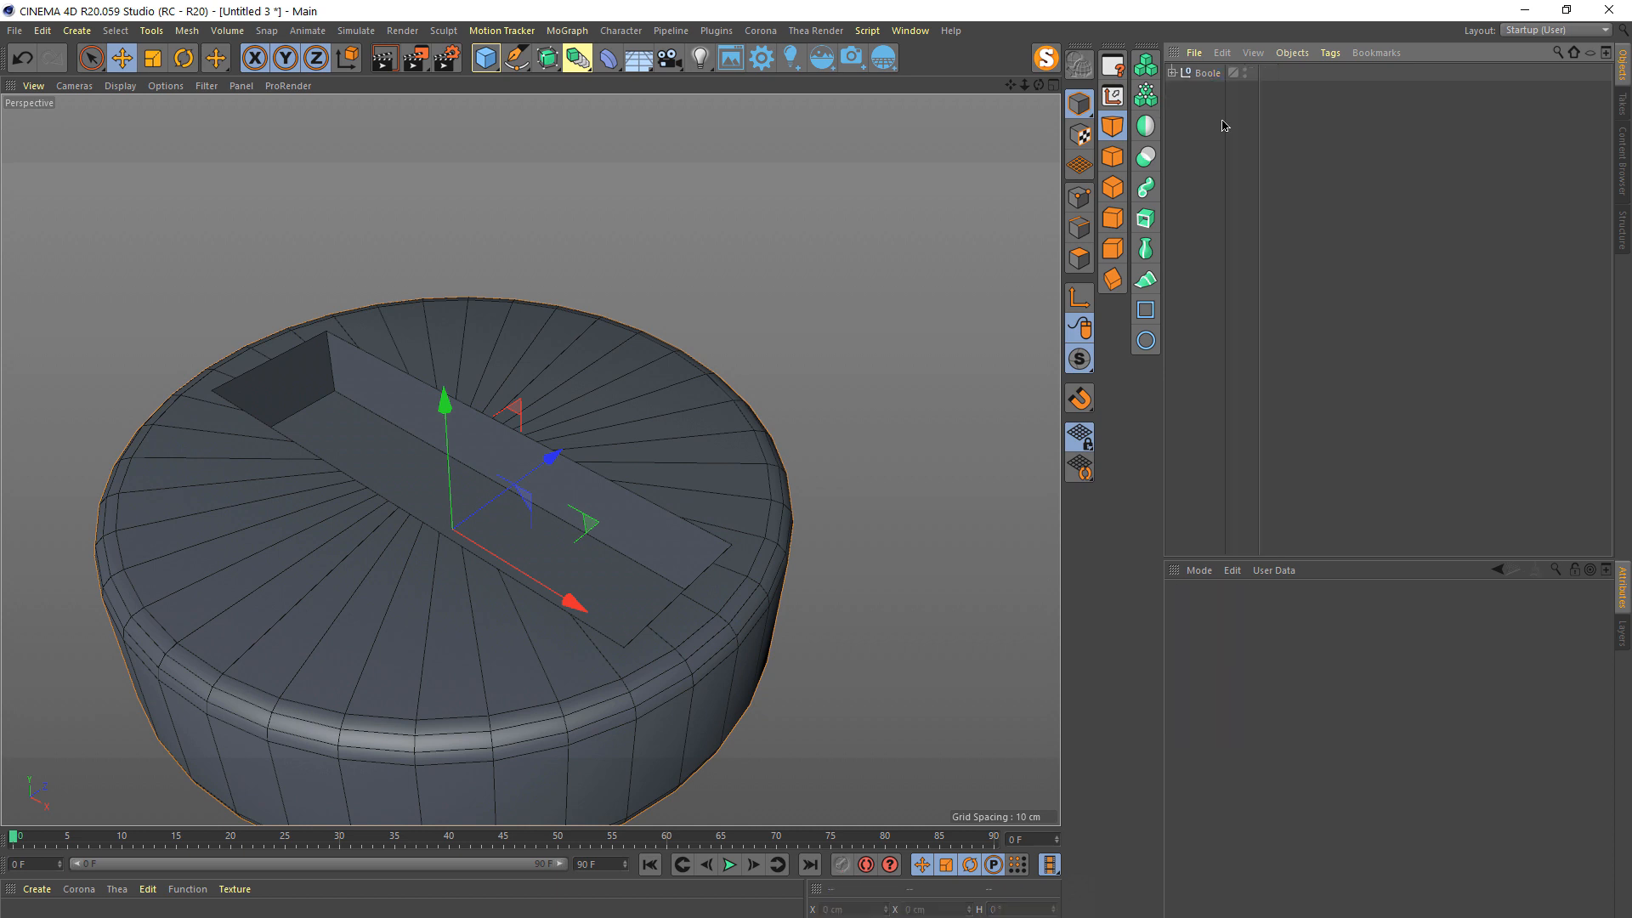
- Rename the converted null as screw and turn off solo viewing to bring back the rest of the truck
left_click(1172, 73)
left_click_drag(1213, 114, 1218, 72)
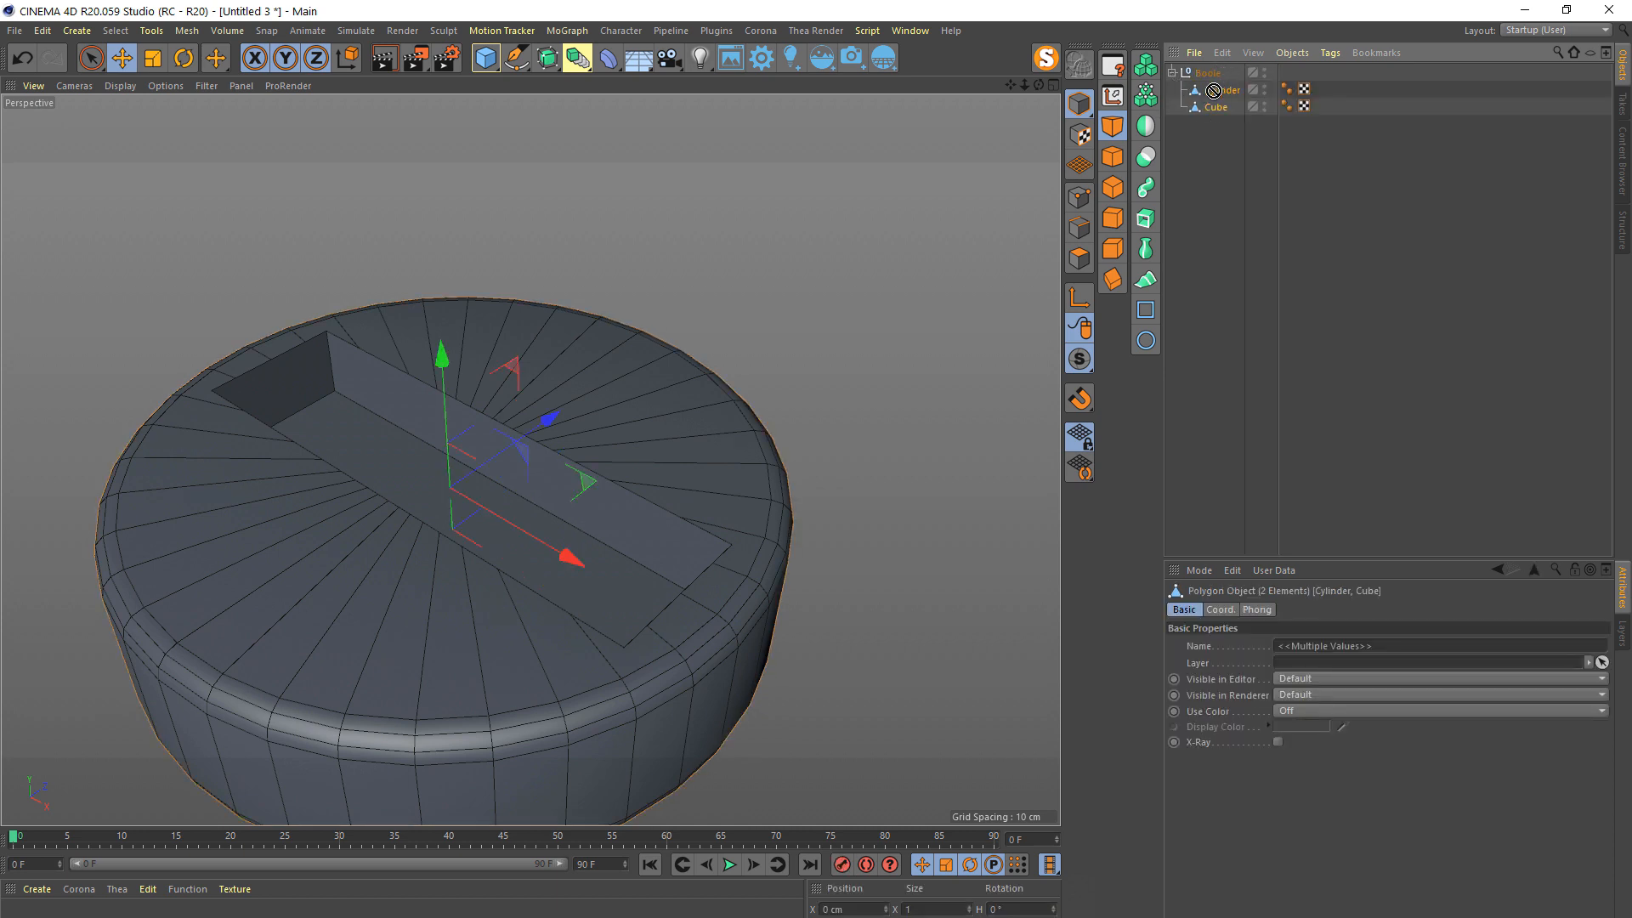
left_click(1173, 73)
left_click(1207, 75)
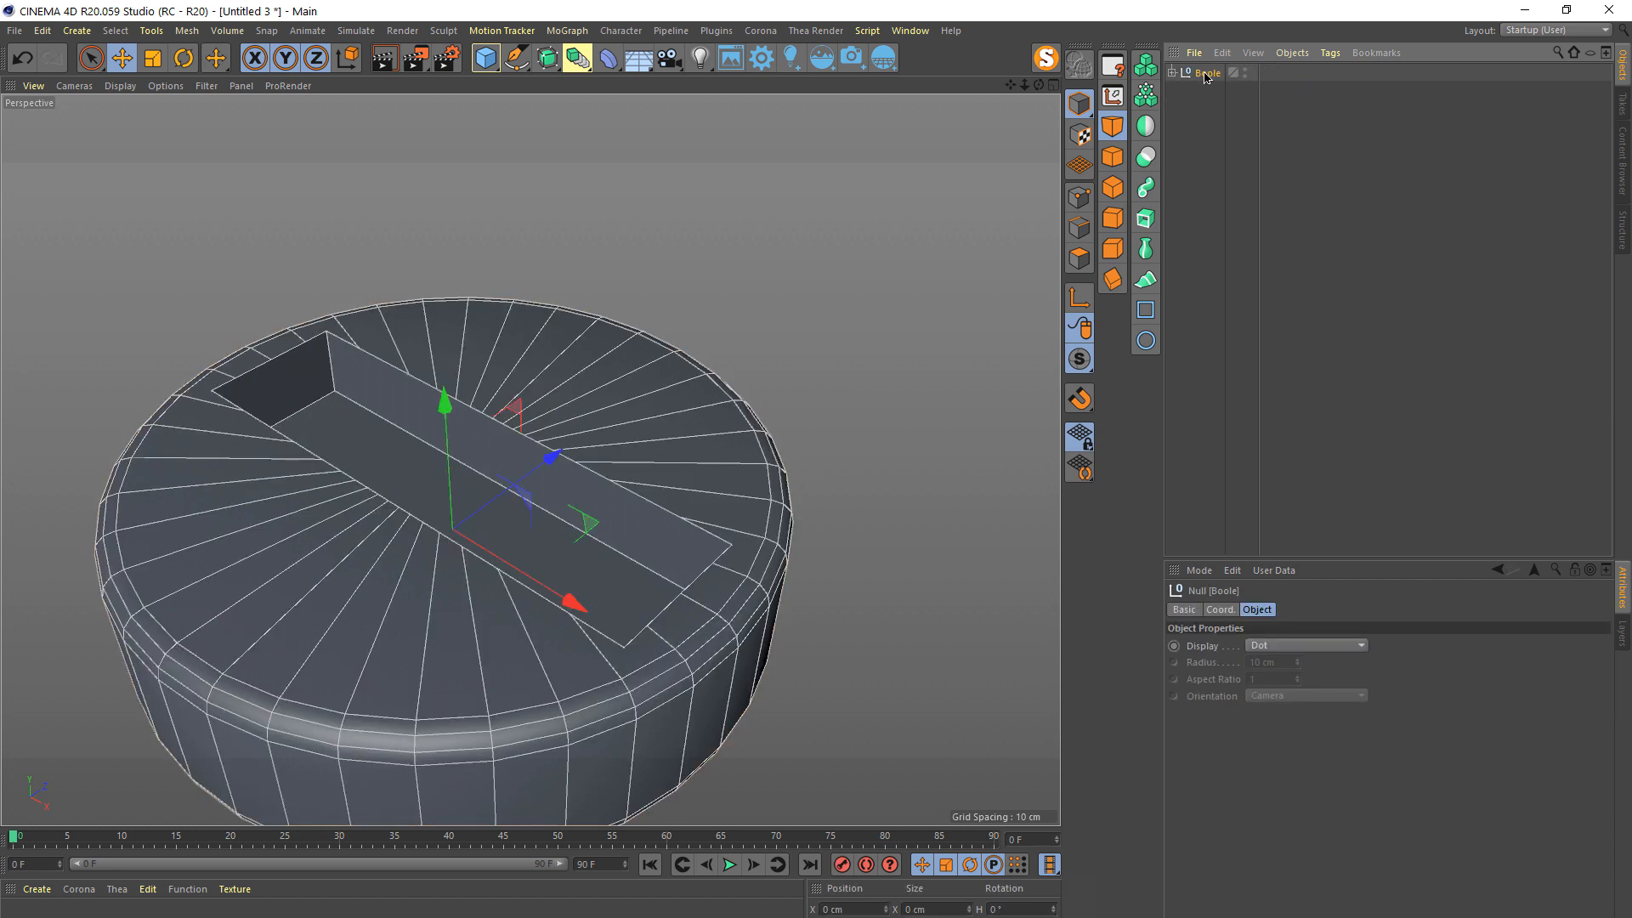
double_click(1207, 74)
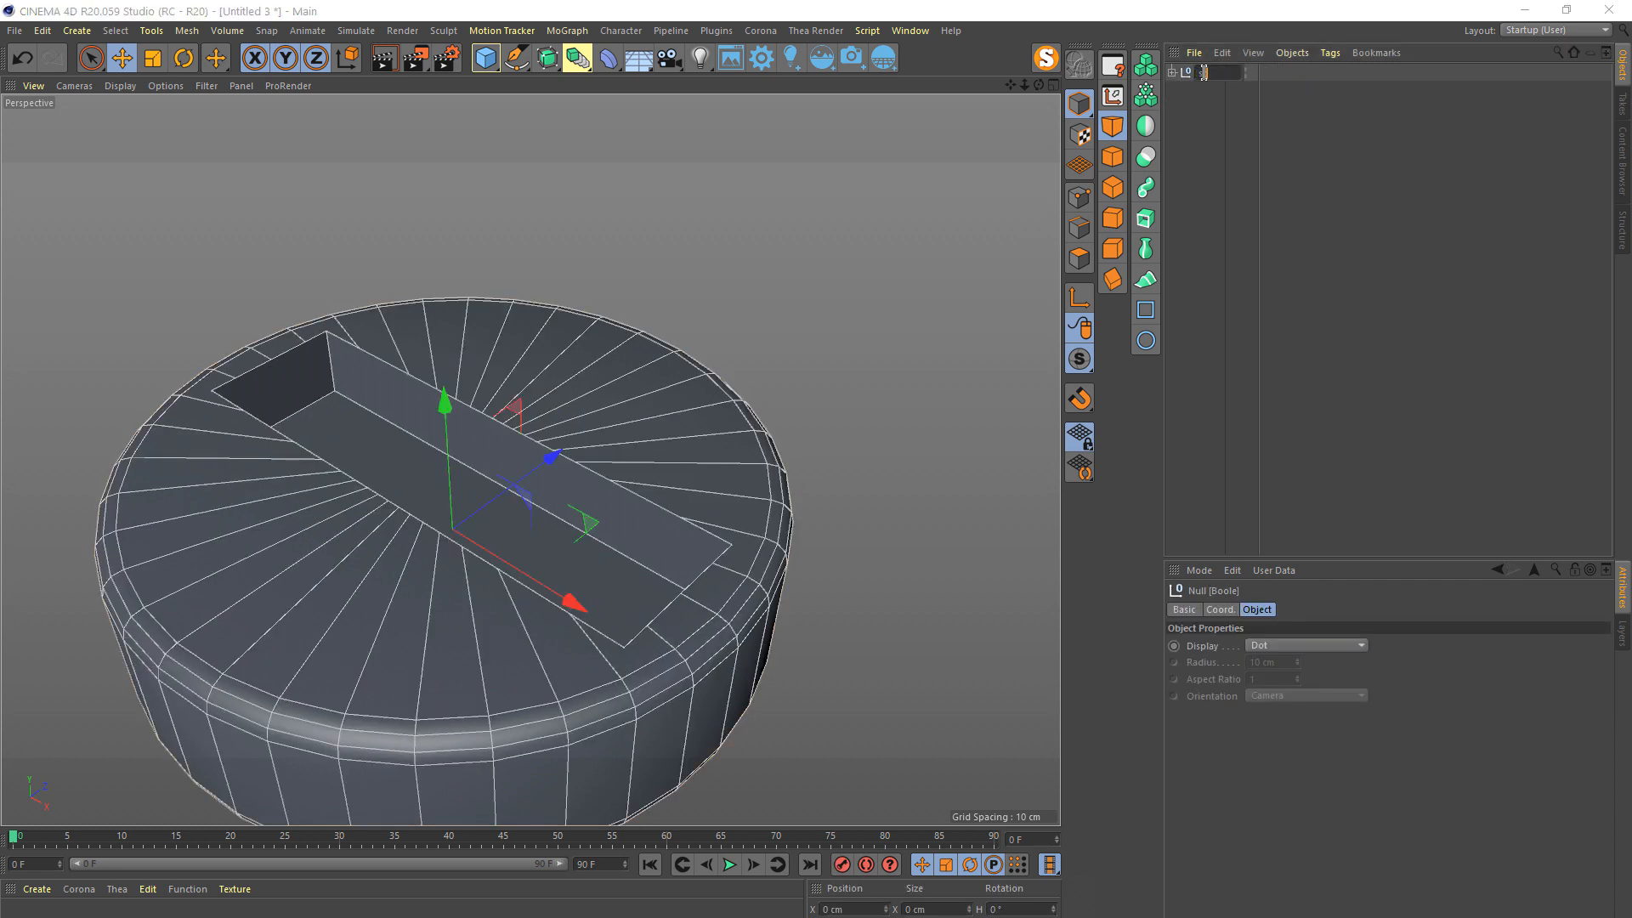
key("Return")
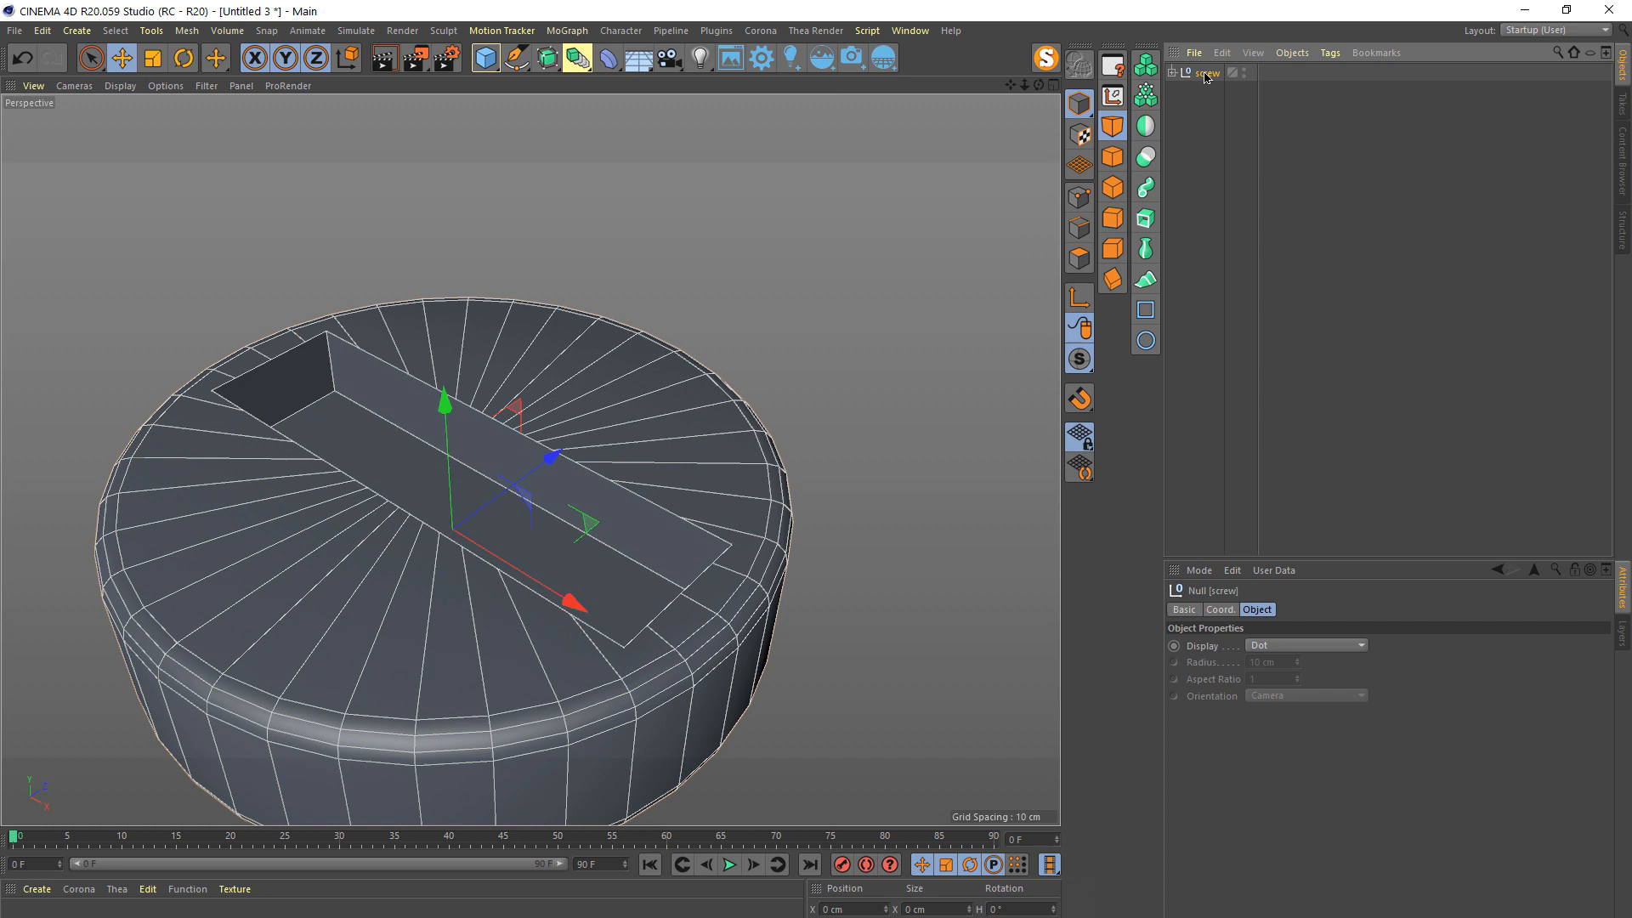
left_click(1047, 58)
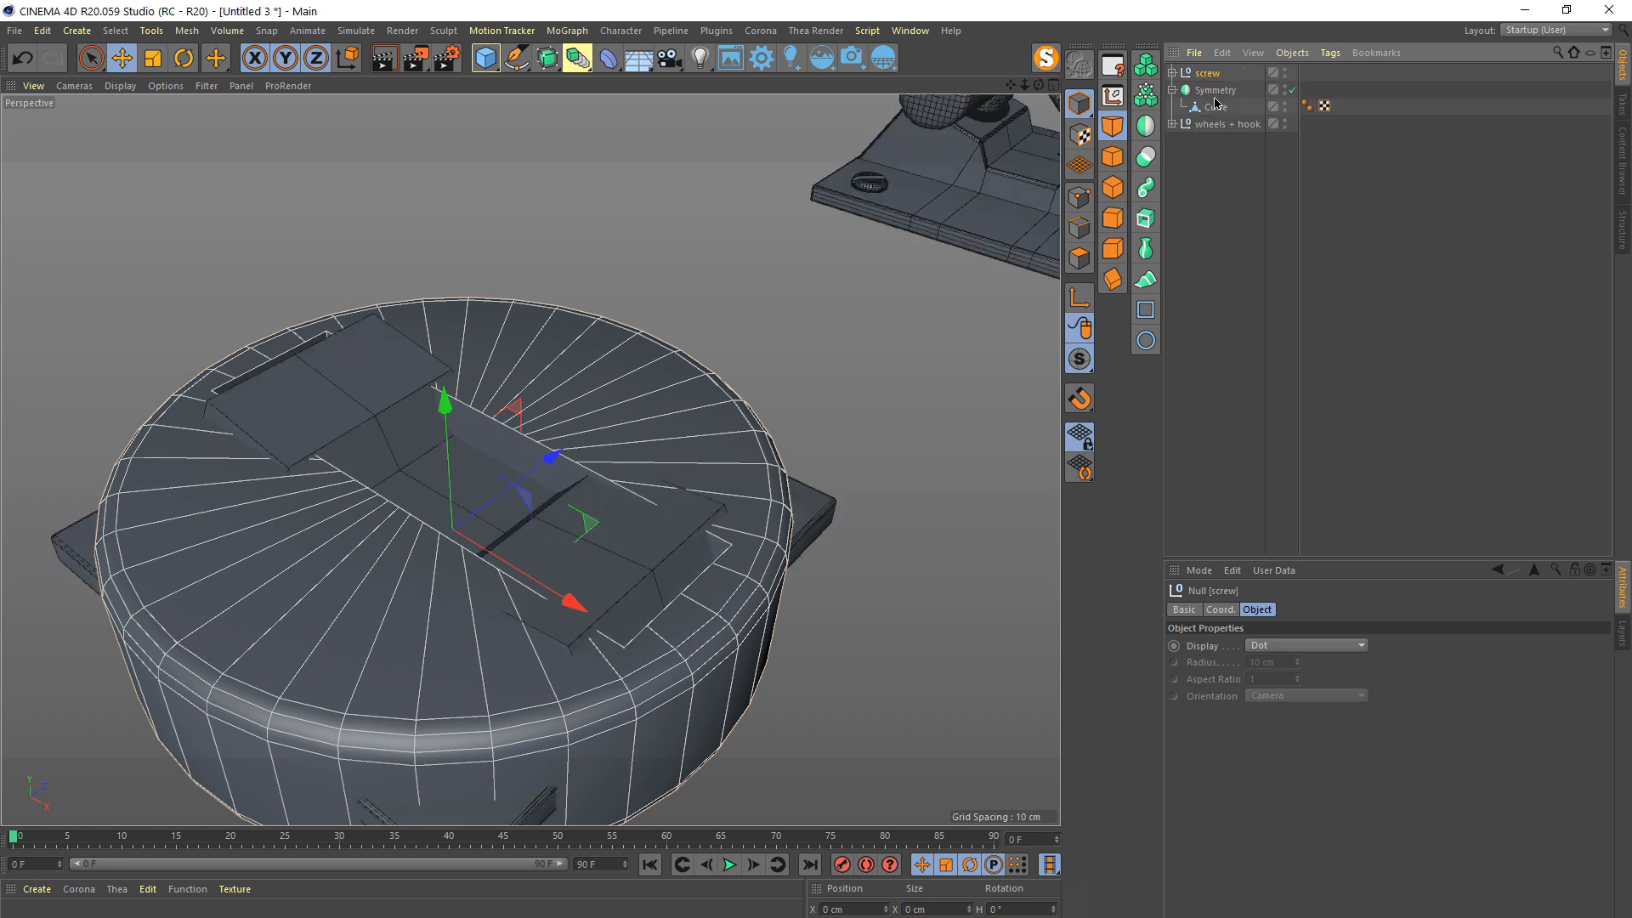
- Merge the screw's cylinder and cube with Connect Objects + Delete, and move the mesh out of the null, removing the null
left_click(153, 57)
left_click(1172, 73)
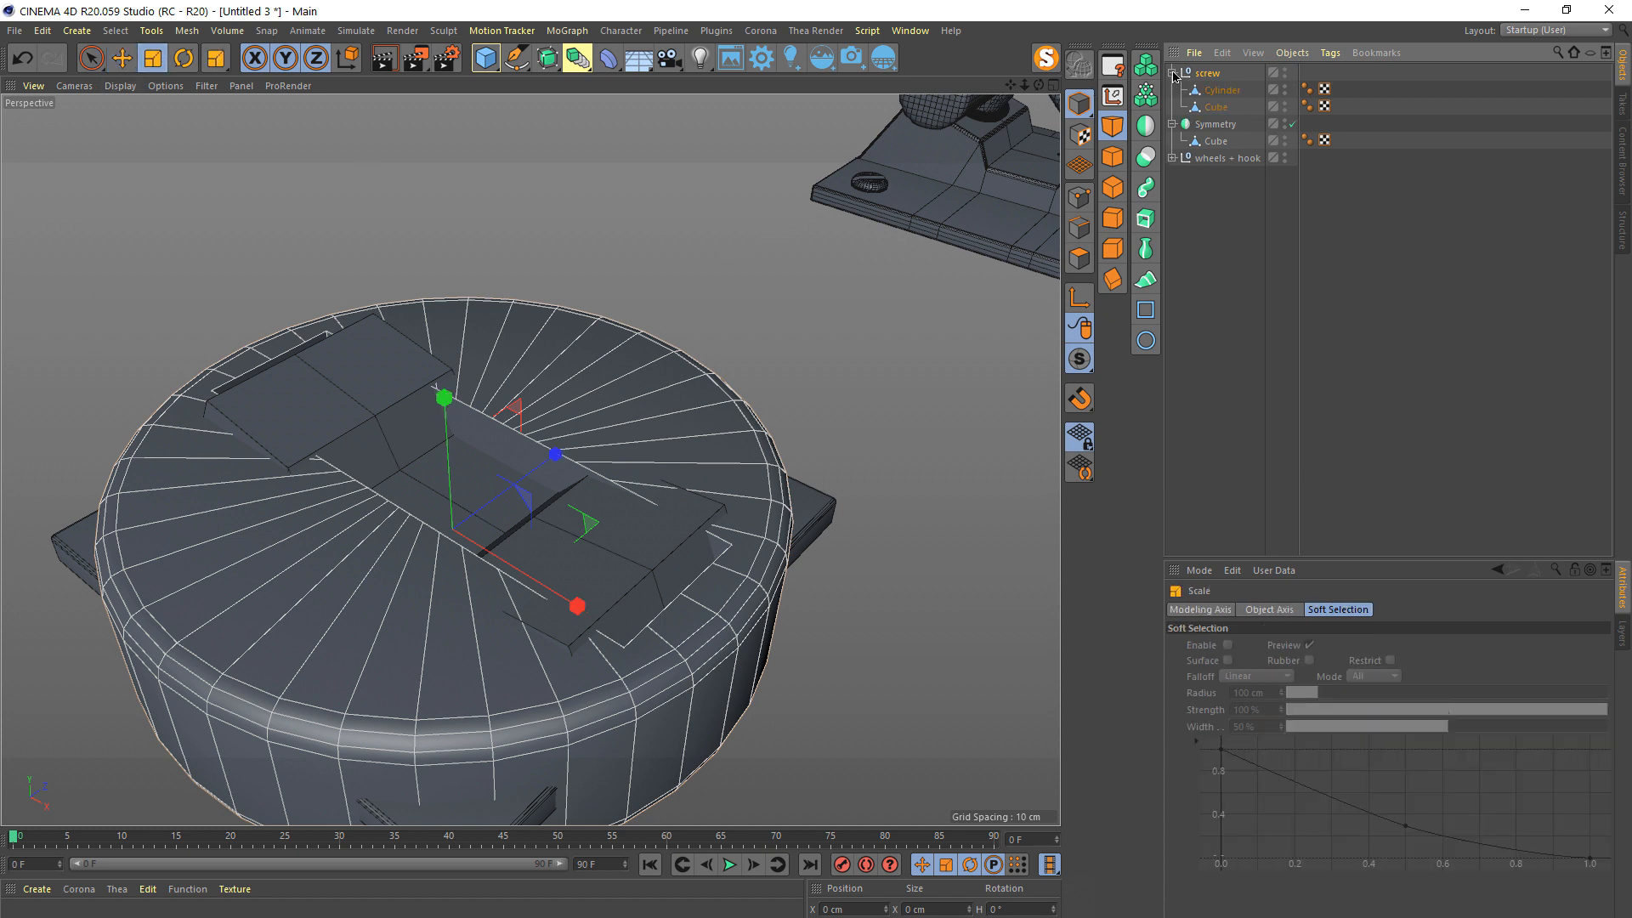
left_click(1224, 108)
left_click(1215, 91, "ctrl")
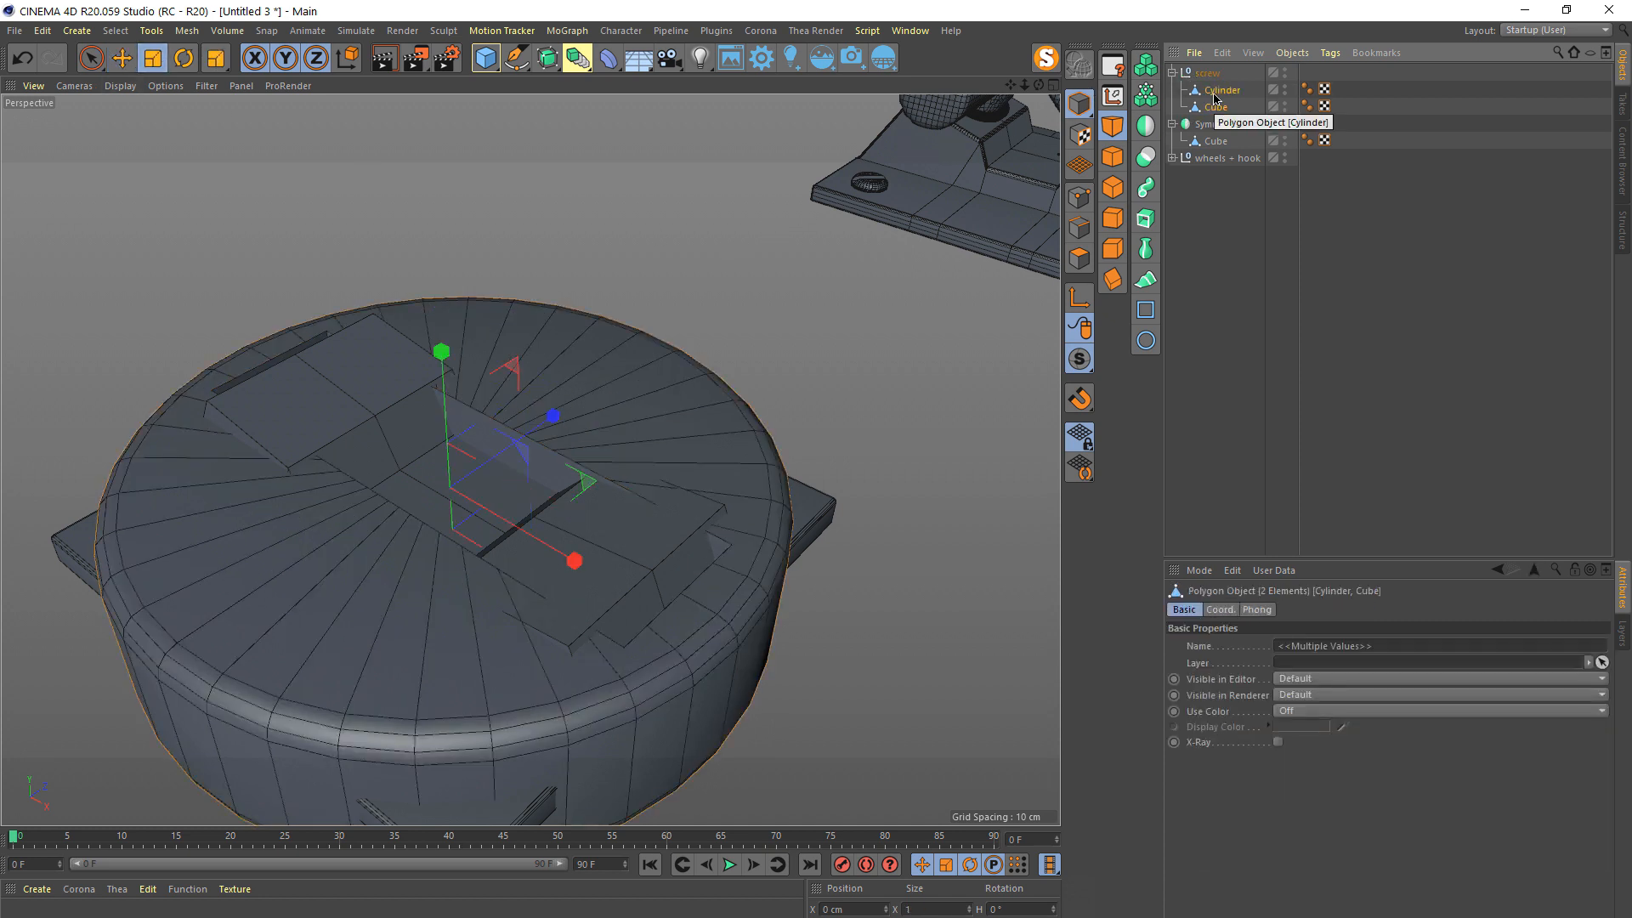
left_click(1219, 92)
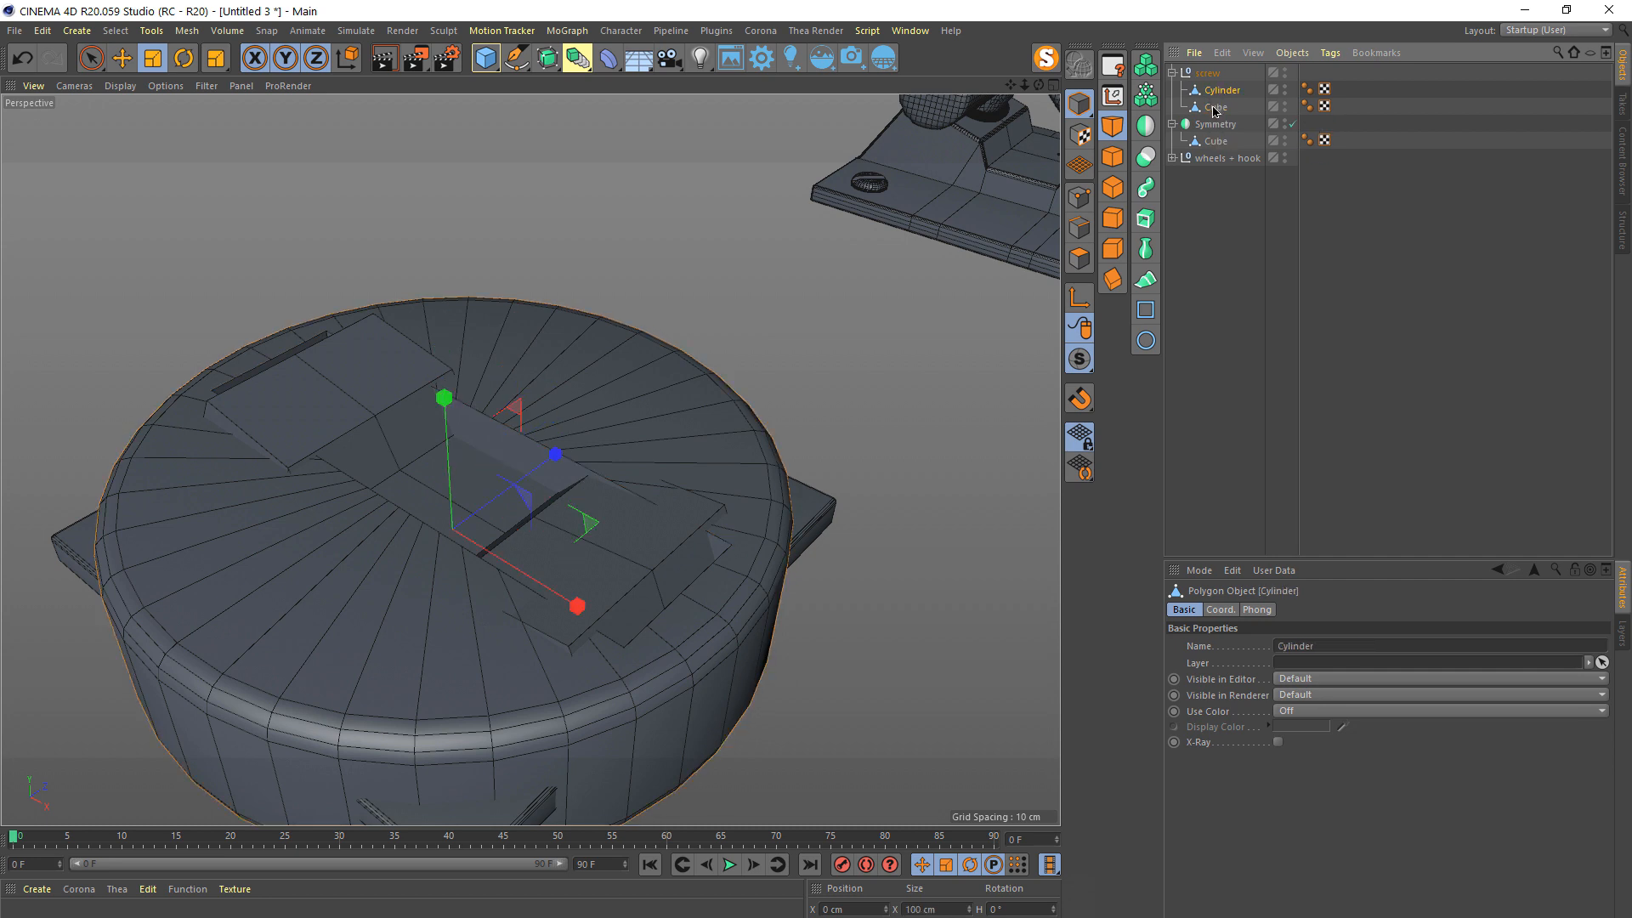
left_click(1215, 108, "ctrl")
right_click(1214, 109)
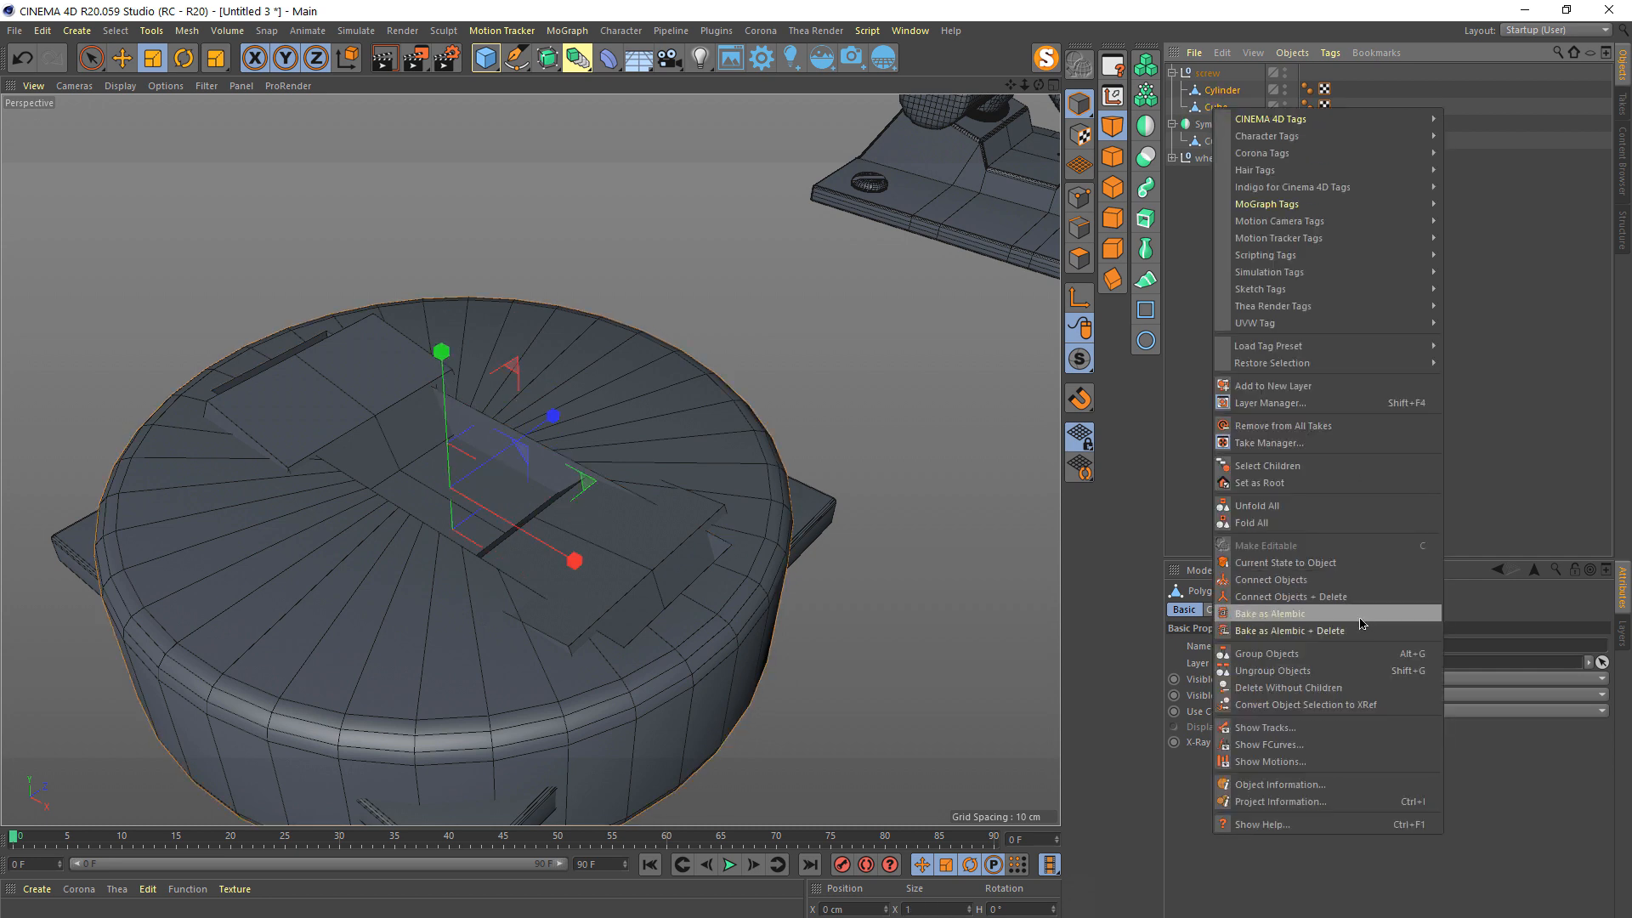
left_click(1309, 596)
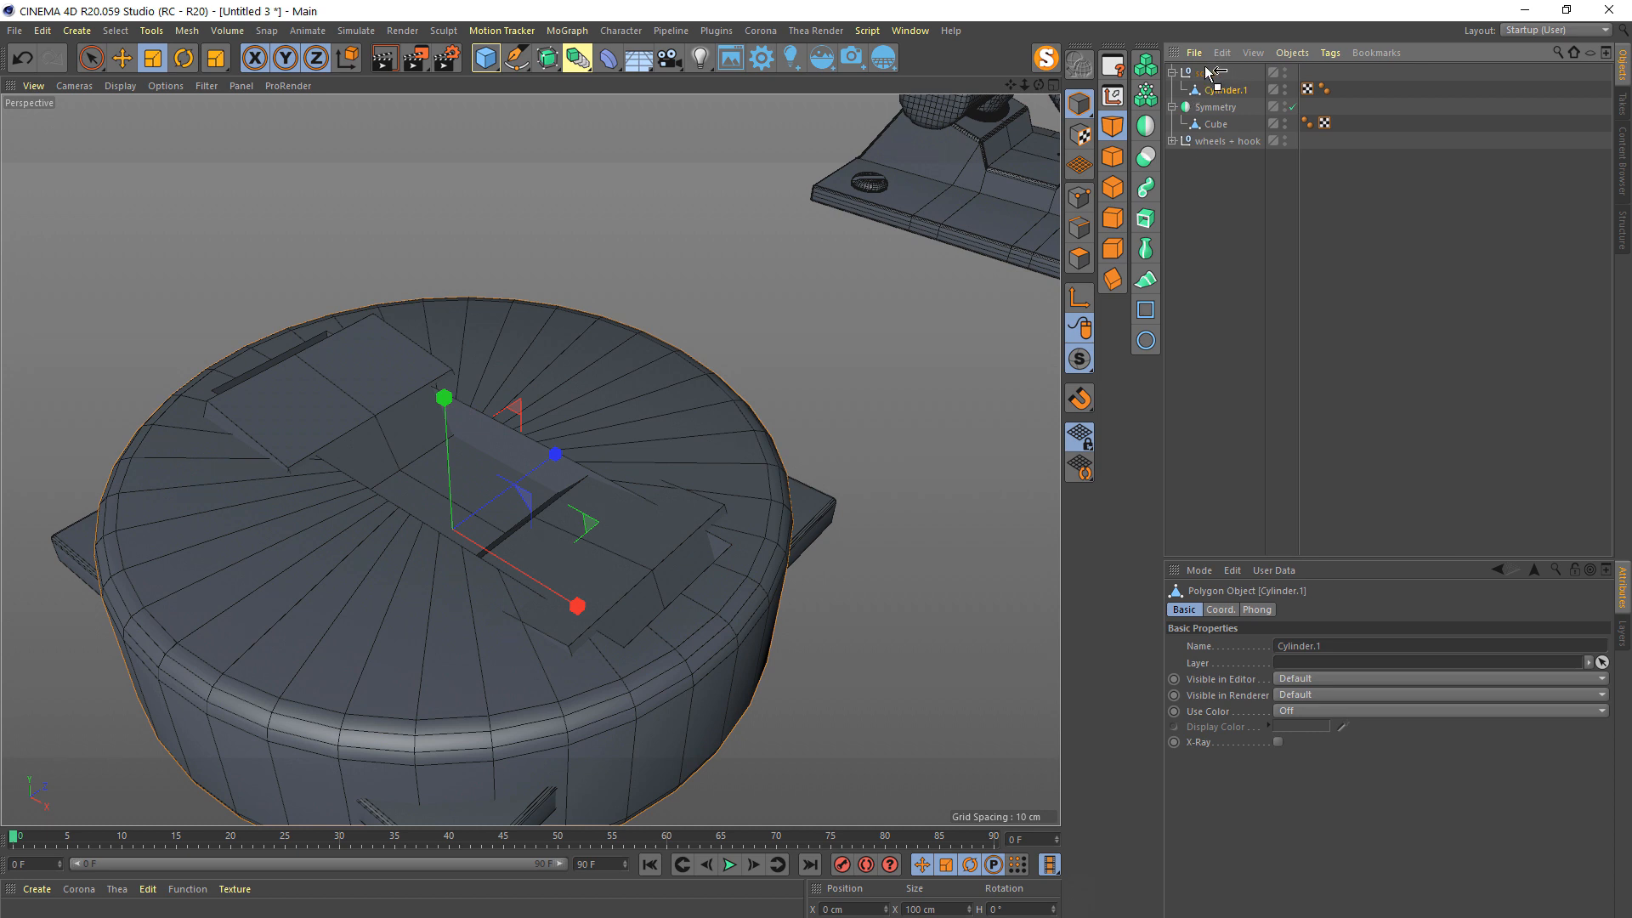
left_click_drag(1211, 70, 1217, 76)
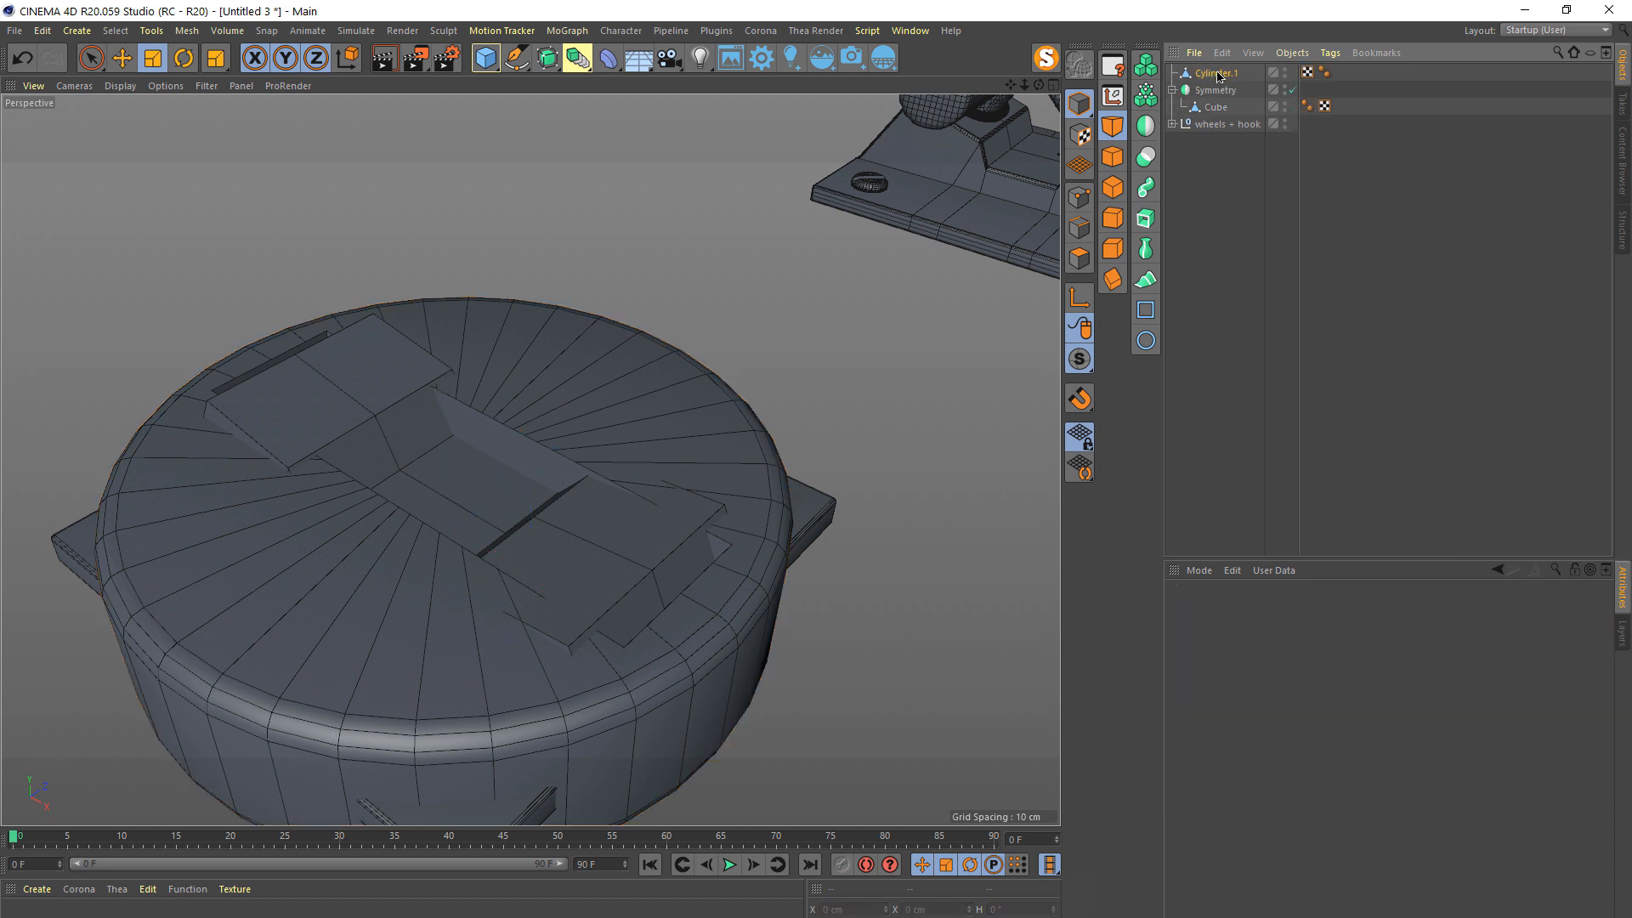
- Scale the merged screw head down uniformly to about 17.56 cm wide
left_click(153, 58)
left_click_drag(510, 476, 323, 487)
left_click(122, 57)
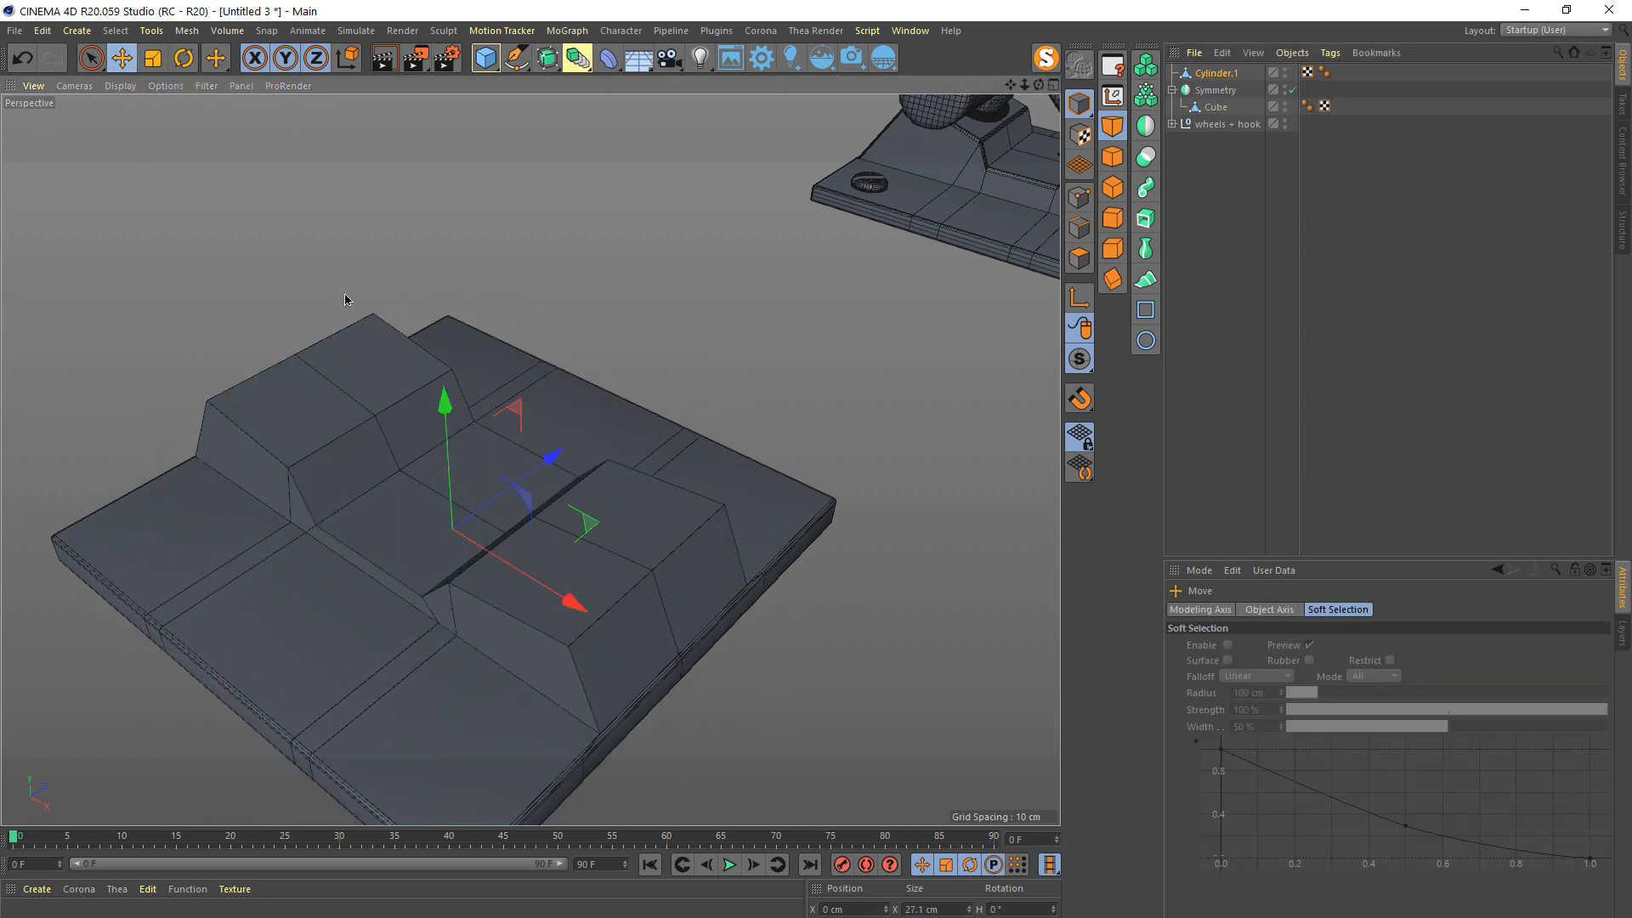
middle_click(345, 299)
middle_click(642, 327)
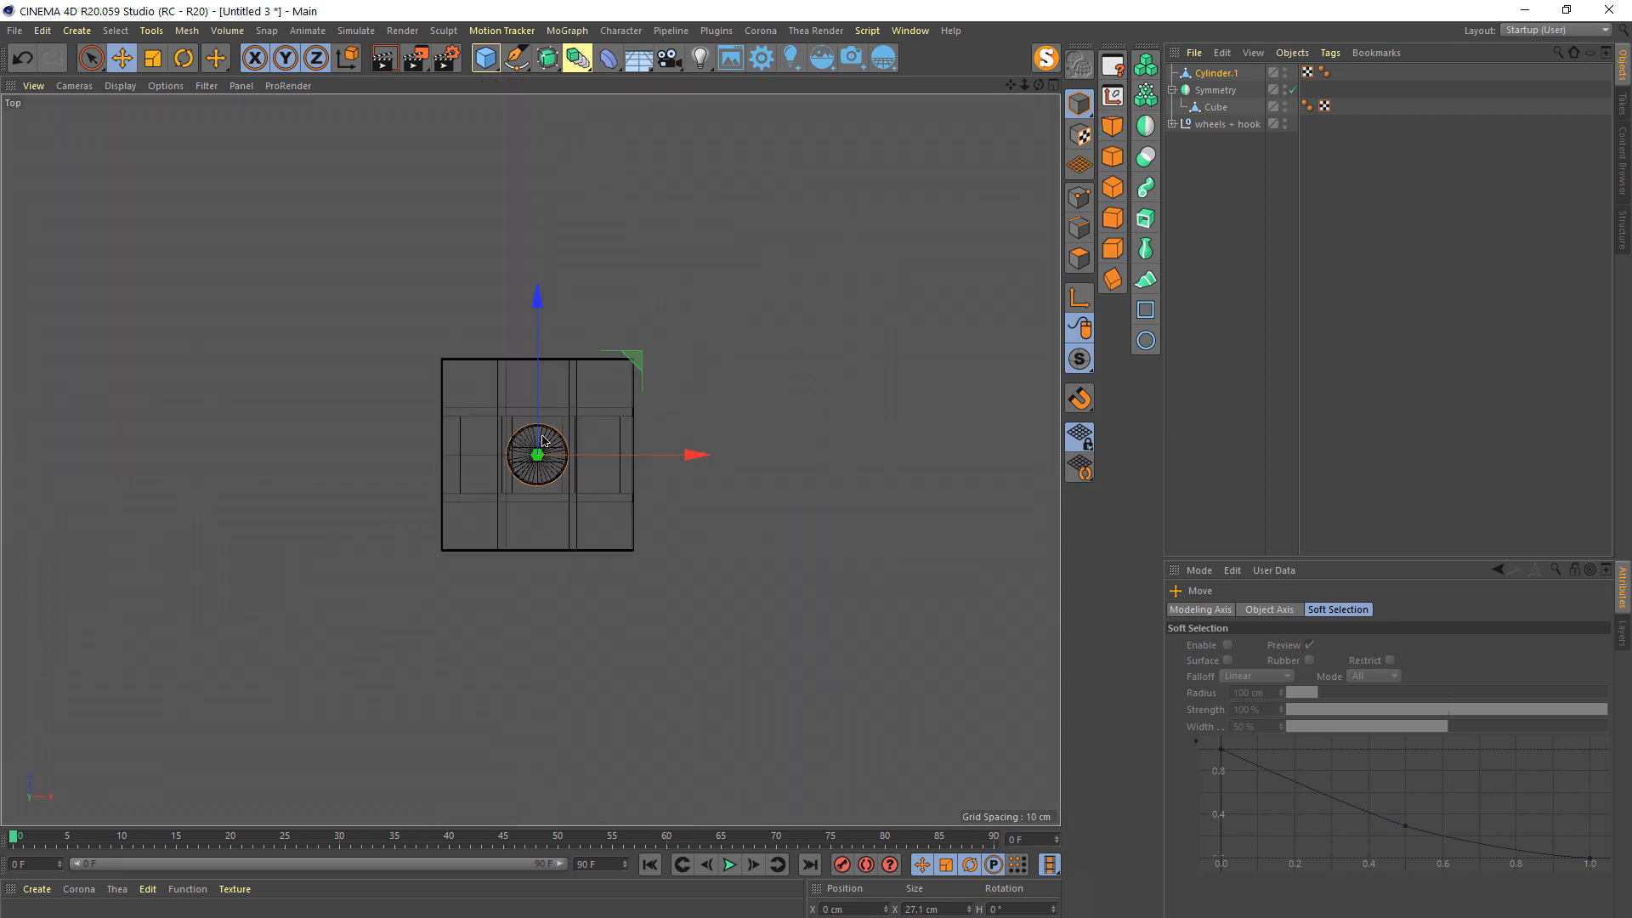
scroll(544, 440, "up", 5)
left_click(153, 58)
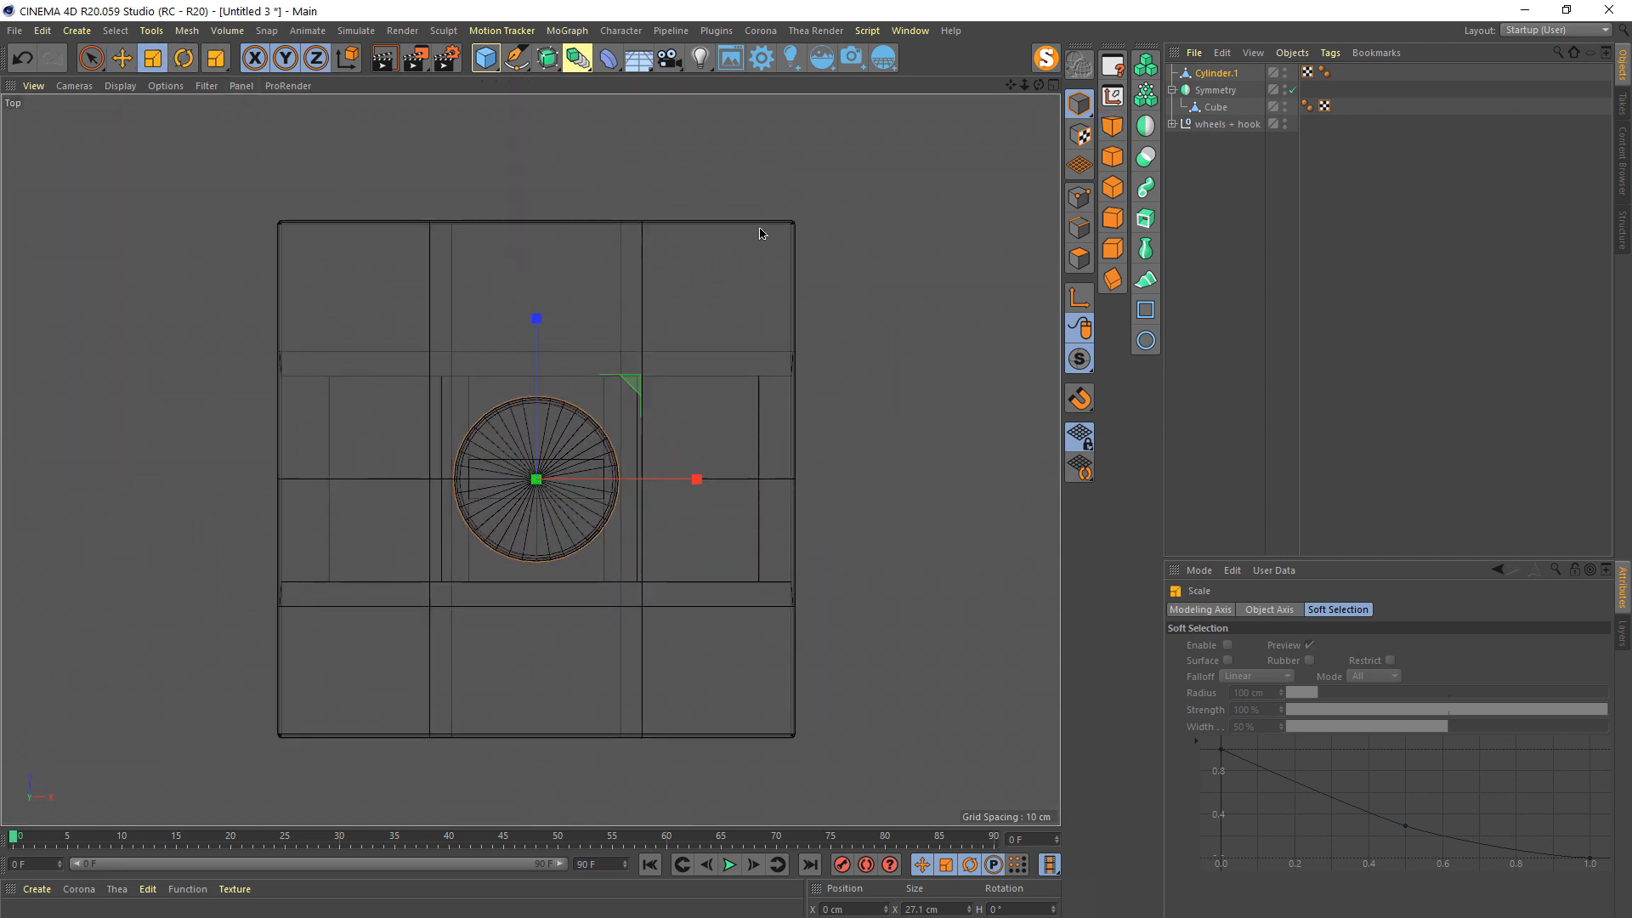
left_click_drag(765, 237, 408, 238)
- Move the screw head to the plate's upper-left corner in the top view, at X about -29.33 cm, and scale it to about 11.42 cm wide
left_click(121, 57)
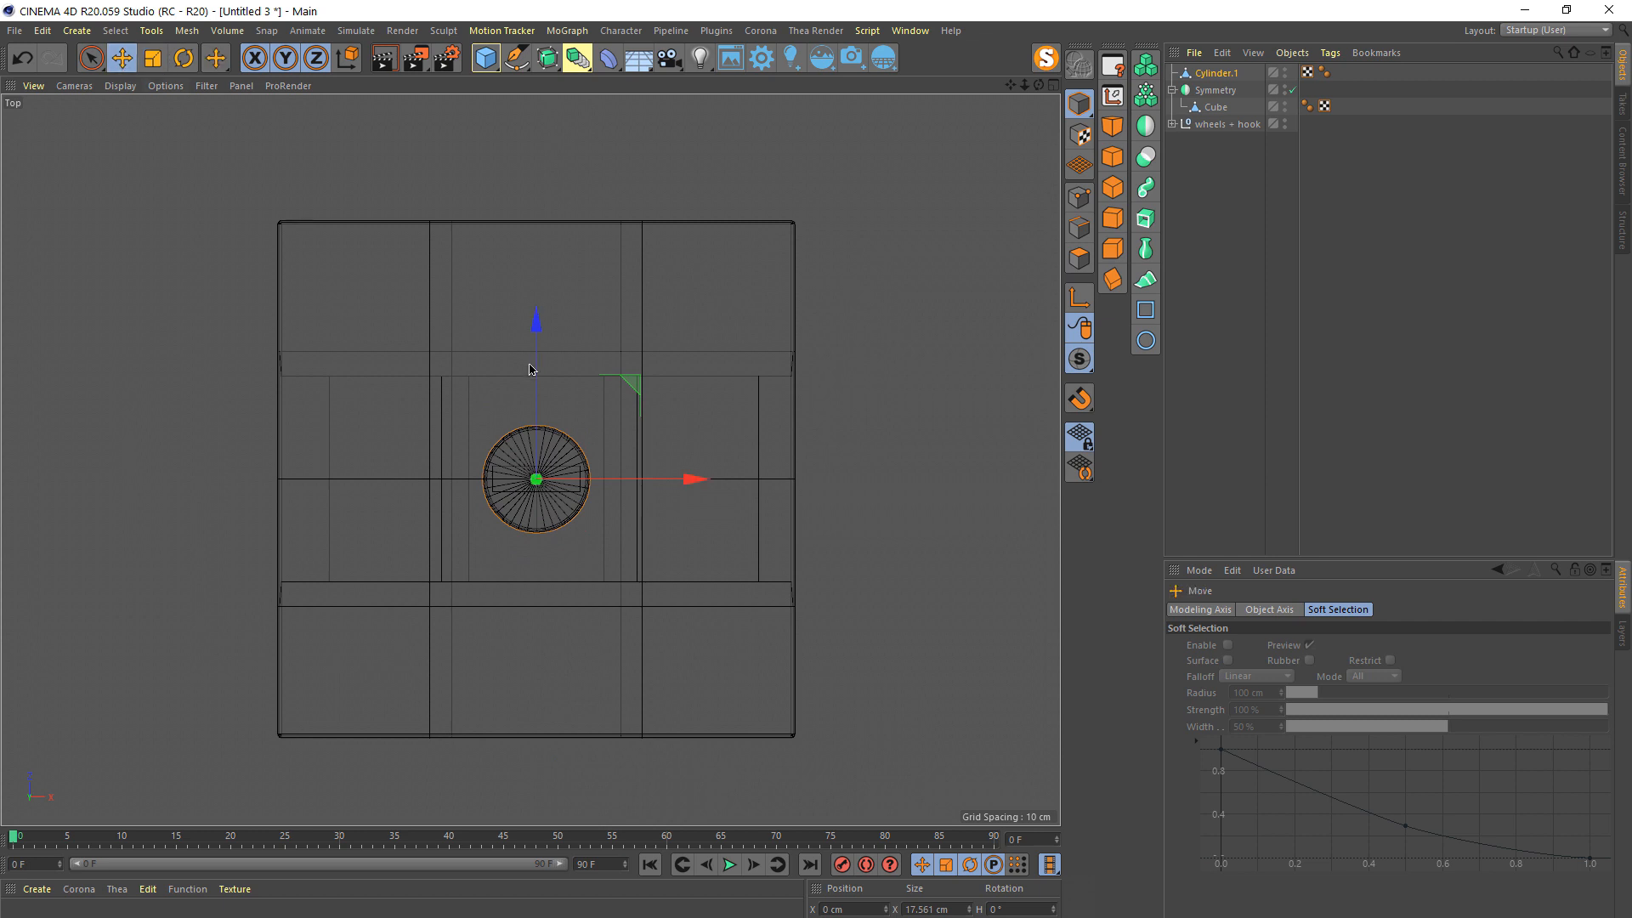
left_click_drag(634, 388, 456, 194)
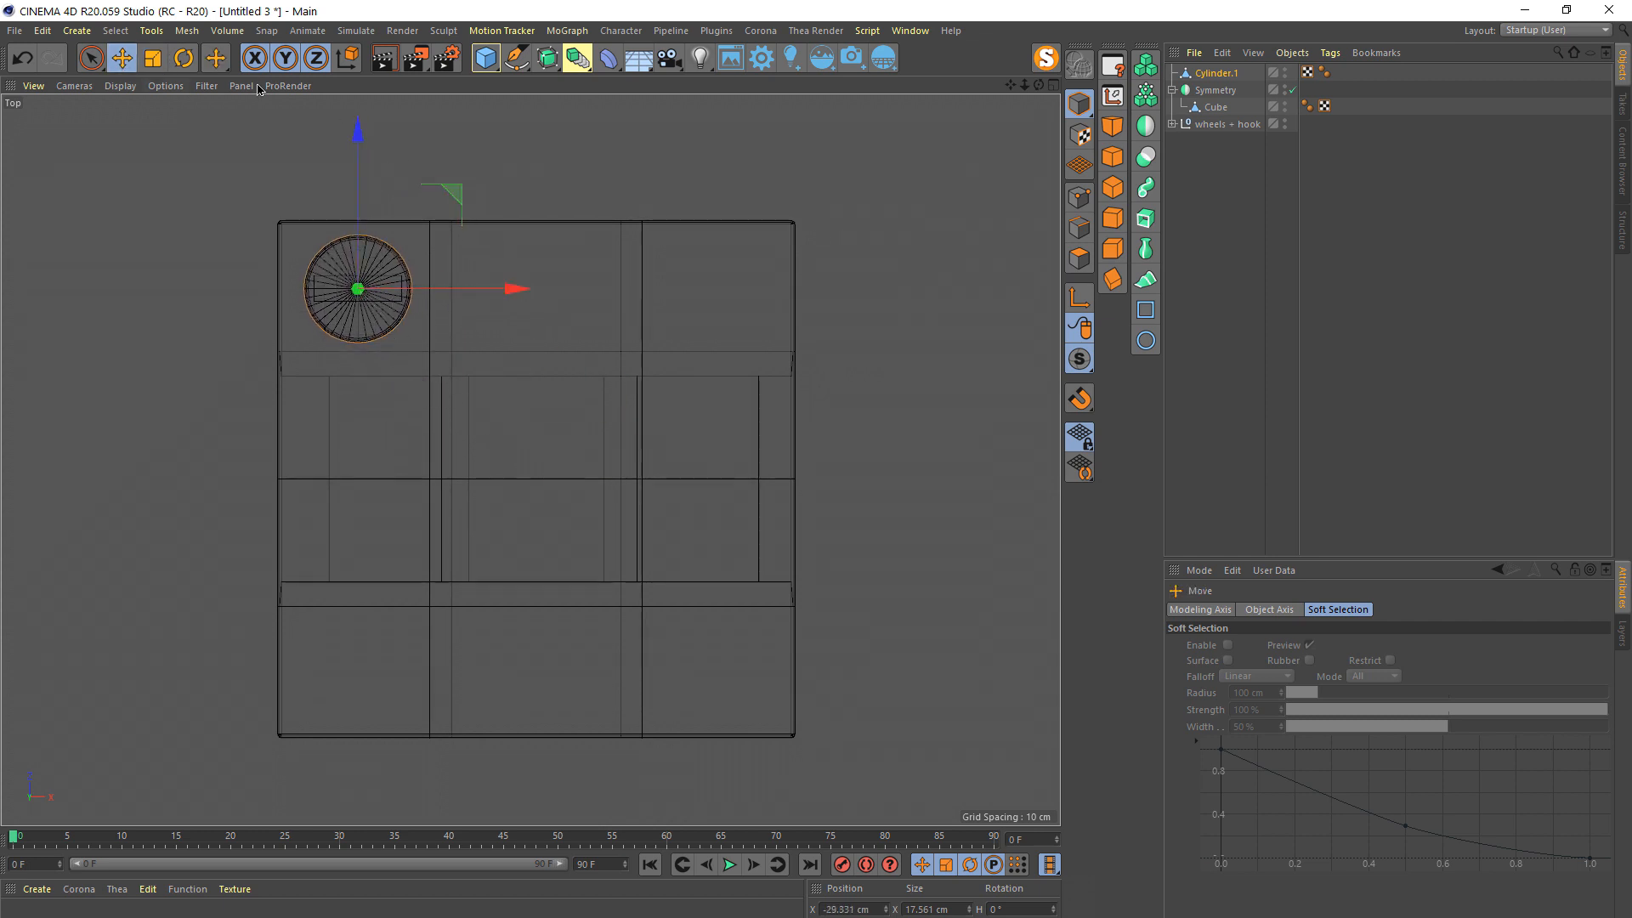
left_click(153, 58)
left_click_drag(729, 213, 510, 293)
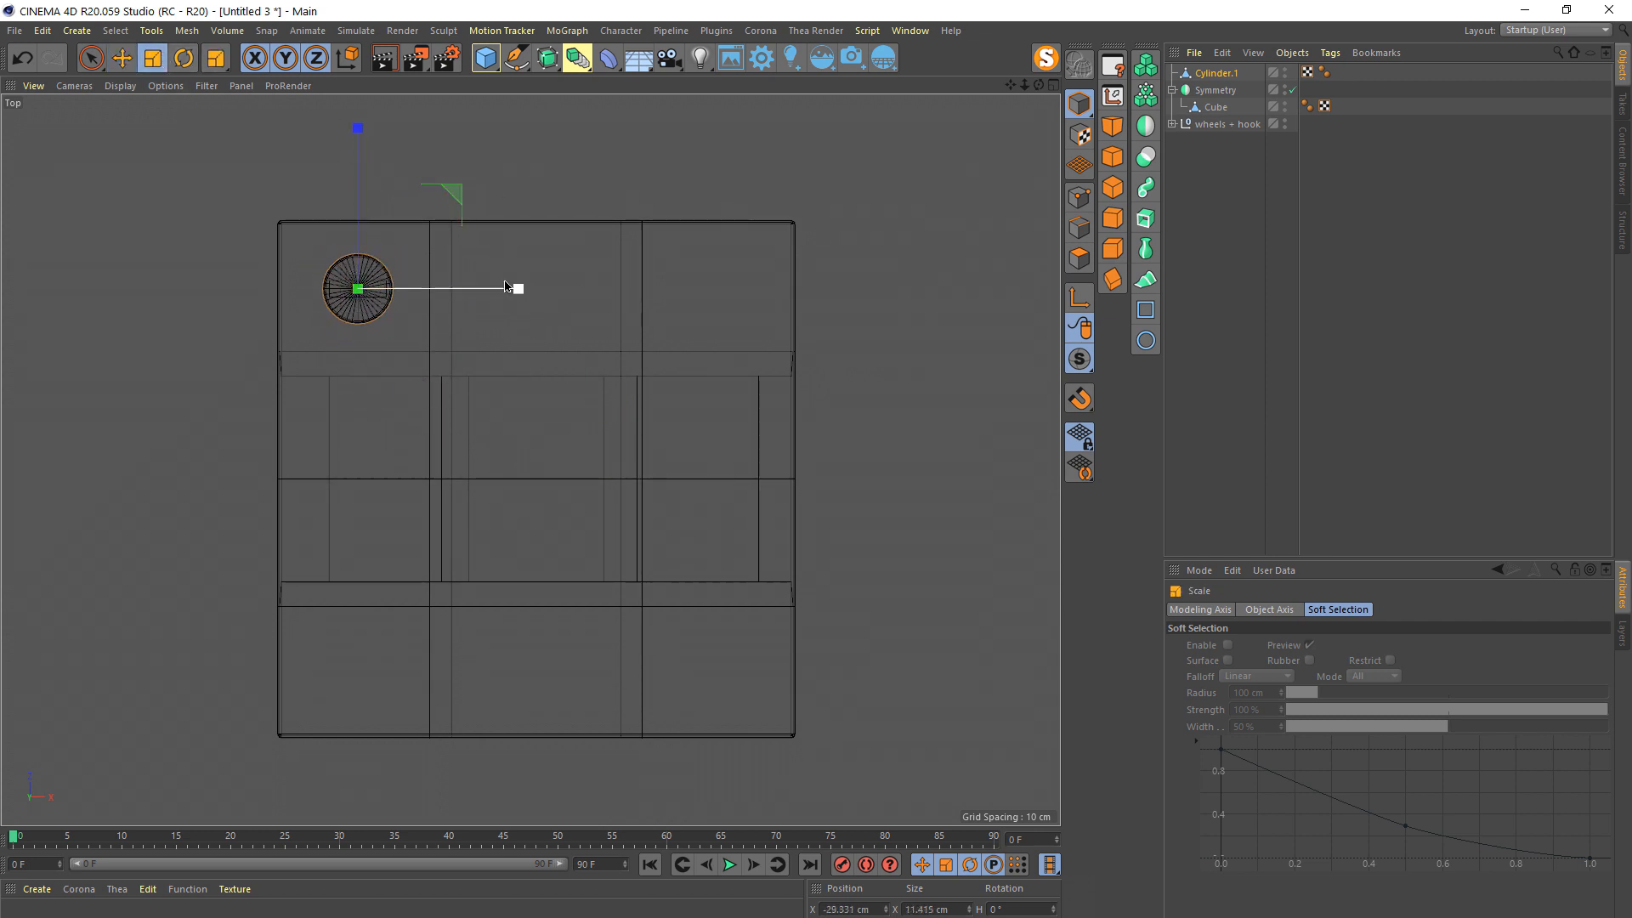
- Raise the screw head along Y in the front view until it sits on the plate's top face
middle_click(750, 439)
middle_click(684, 574)
middle_click_drag(508, 585, 490, 414, "alt")
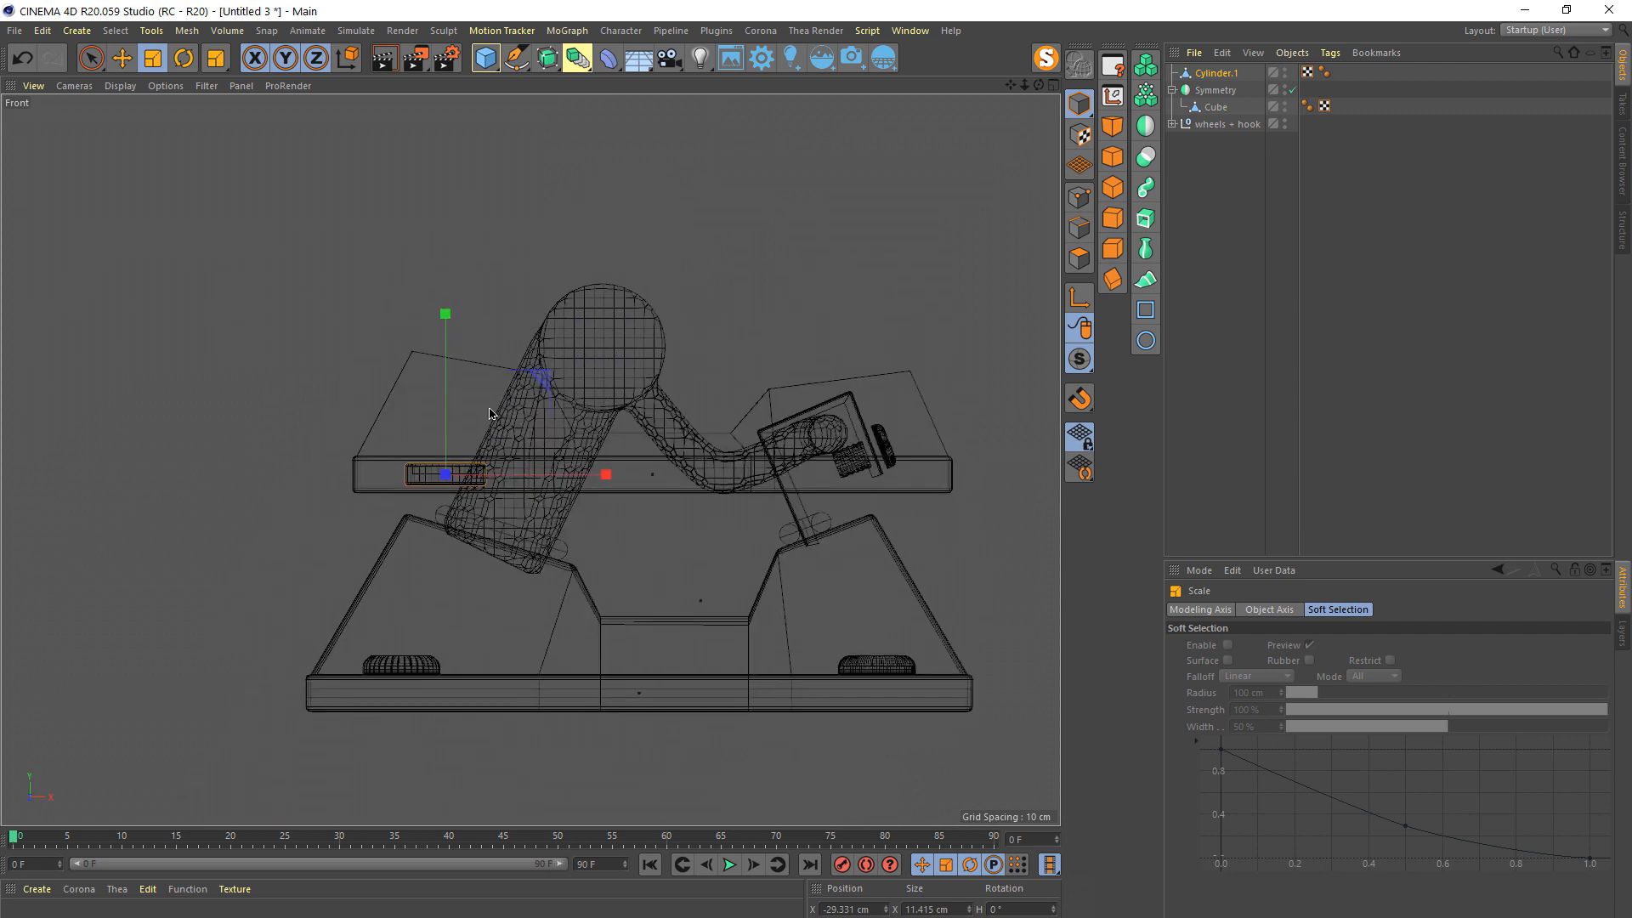
left_click(122, 58)
scroll(446, 452, "up", 5)
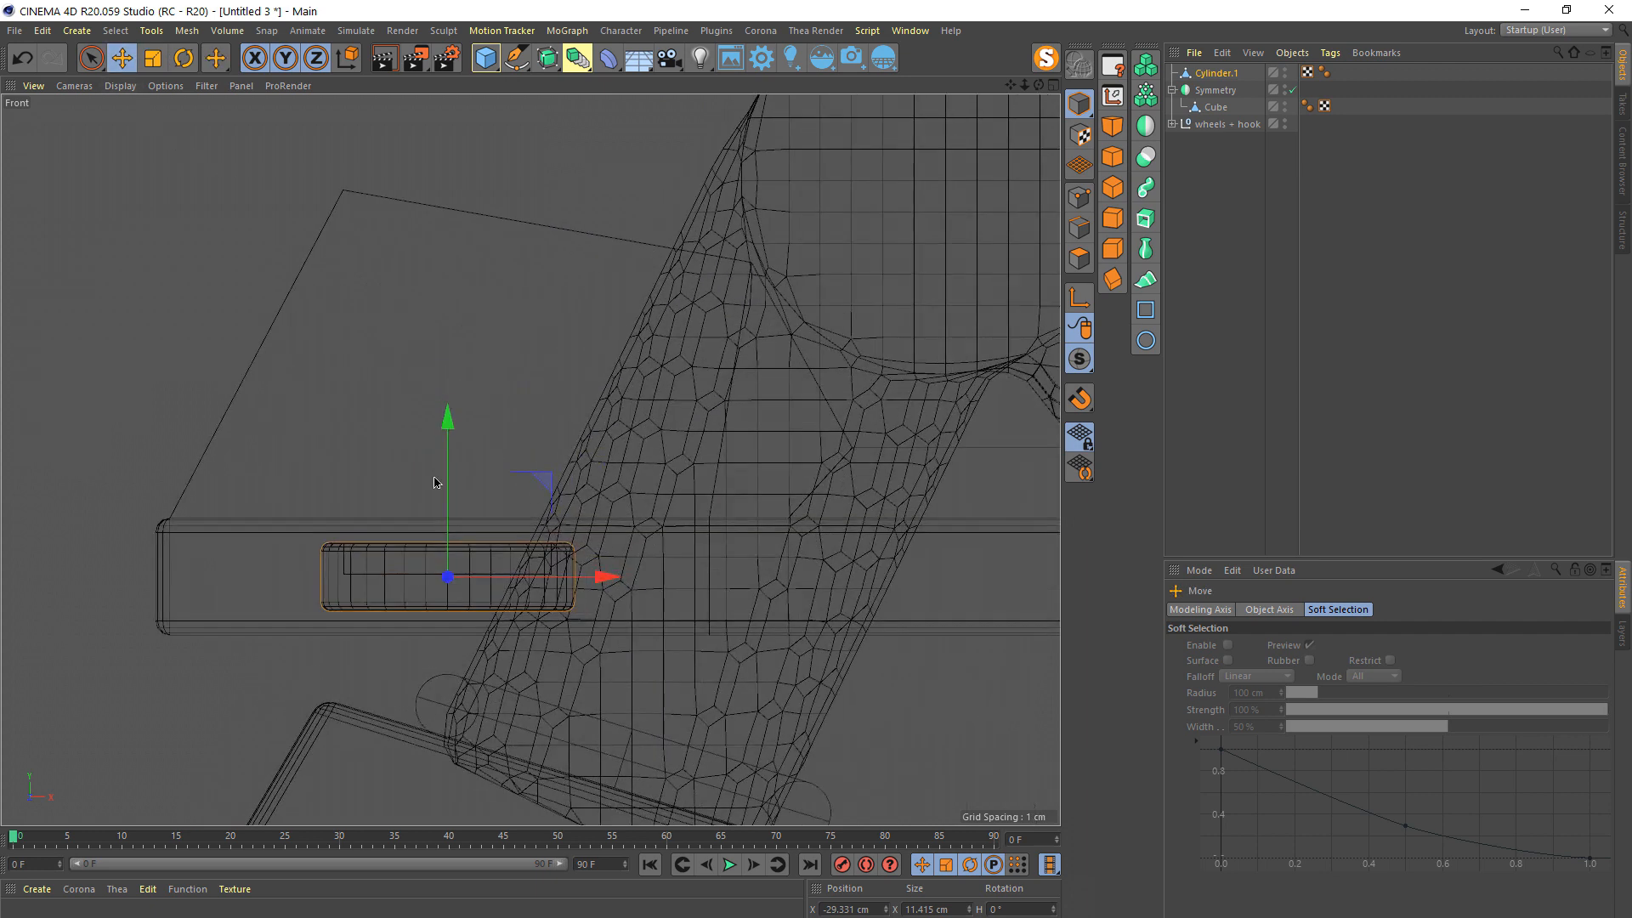
mouse_move(453, 418)
left_mouse_down()
mouse_move(455, 381)
mouse_move(456, 395)
left_mouse_up()
middle_click(456, 395)
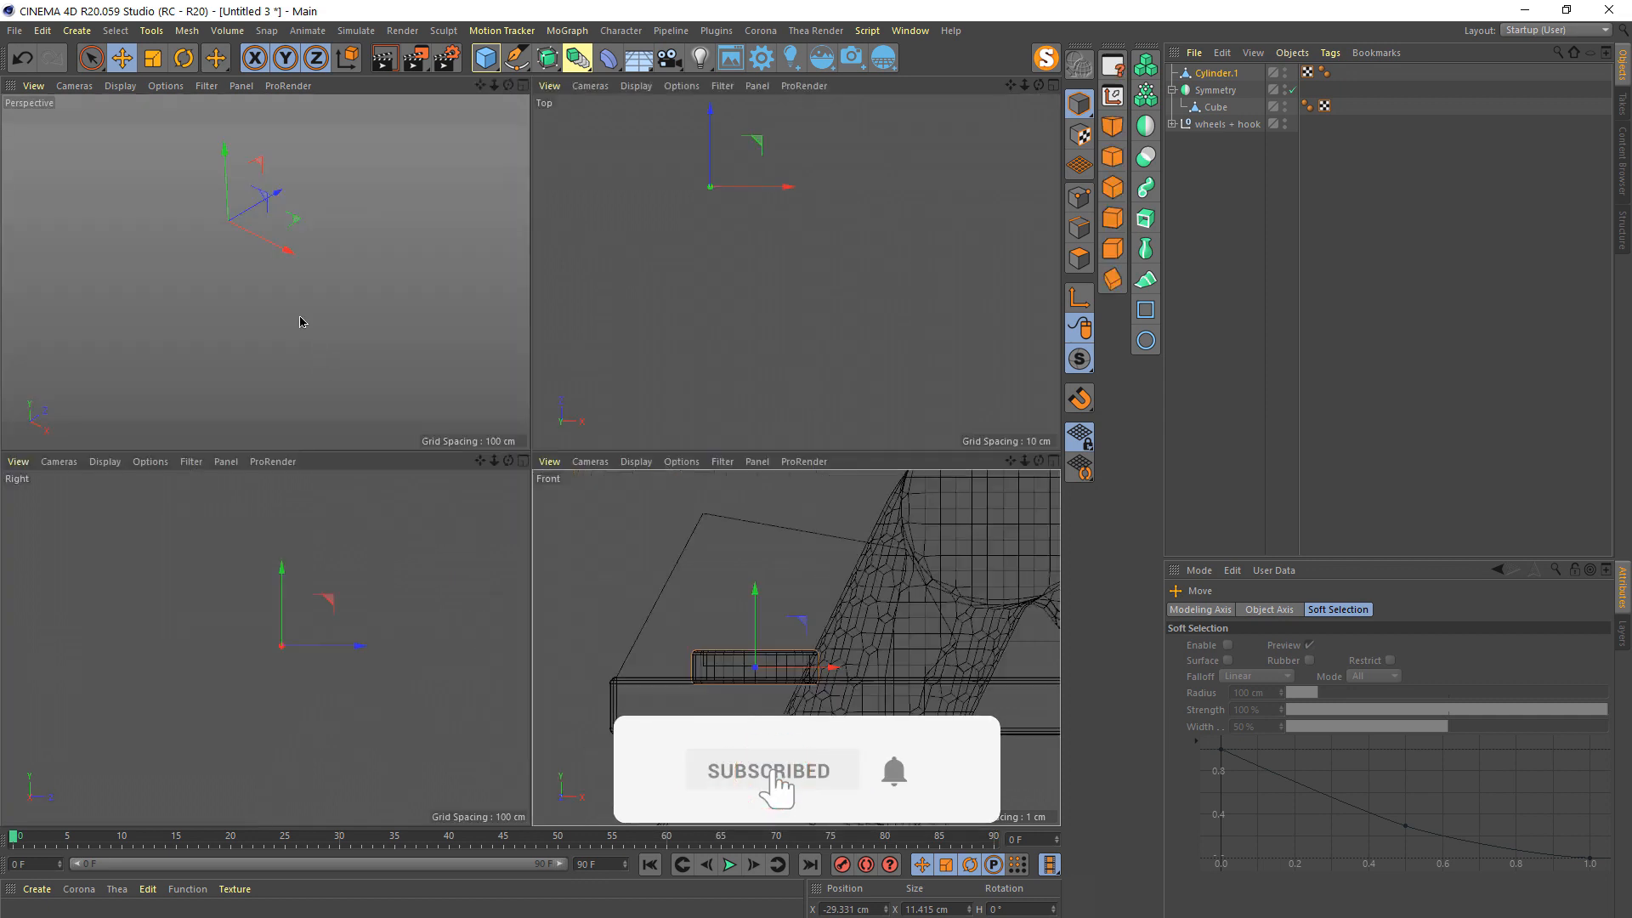
- Scale the screw head down uniformly in the perspective view to about 8.54 cm wide
middle_click(301, 323)
left_click_drag(307, 449, 598, 386, "alt")
right_click_drag(569, 279, 614, 180, "alt")
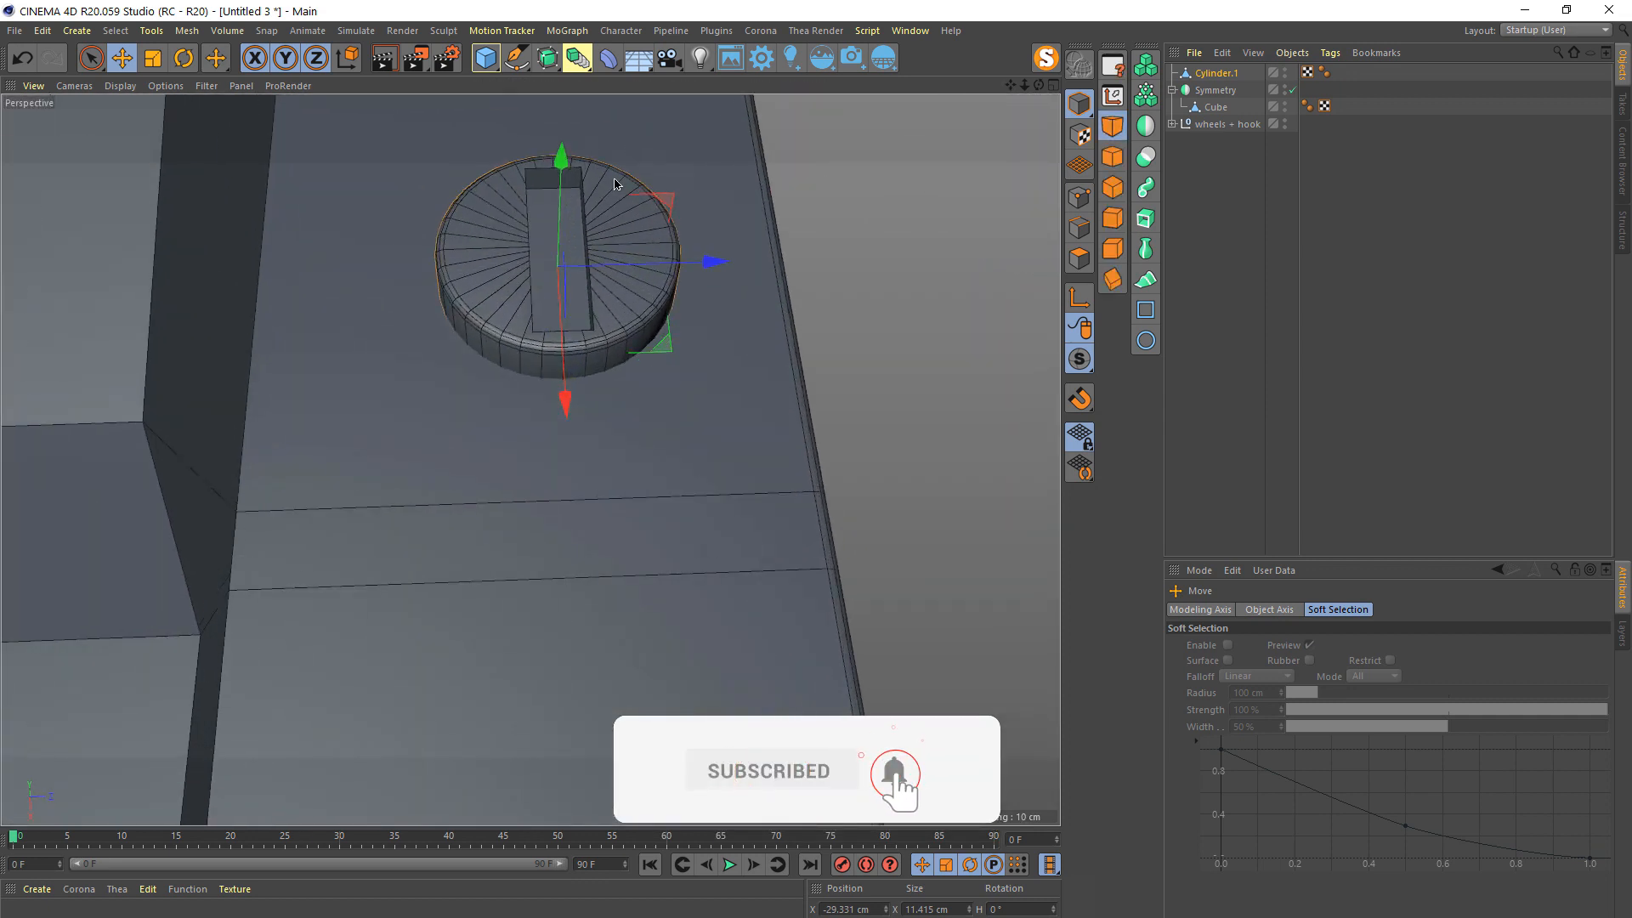
left_click(153, 58)
left_click_drag(878, 244, 702, 238)
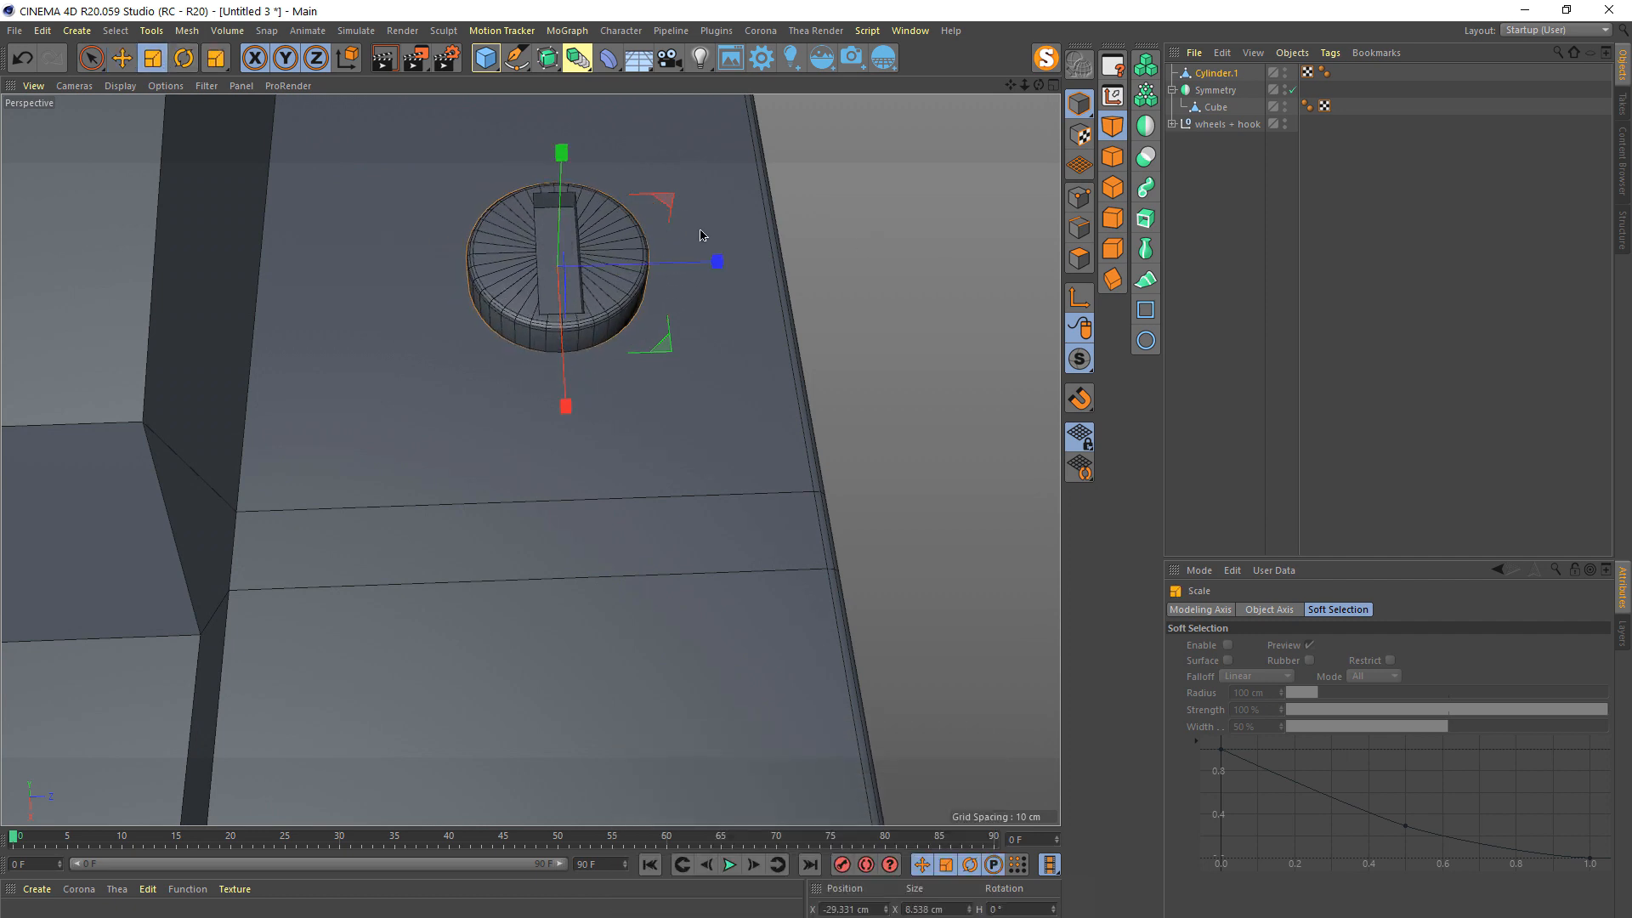
- Mirror the screw head across the ZY plane to the plate's opposite corner with a Symmetry object
right_click_drag(704, 234, 639, 273, "alt")
middle_click_drag(639, 274, 564, 428, "alt")
mouse_move(564, 428)
left_mouse_down("alt")
mouse_move(583, 454)
mouse_move(584, 406)
left_mouse_up("alt")
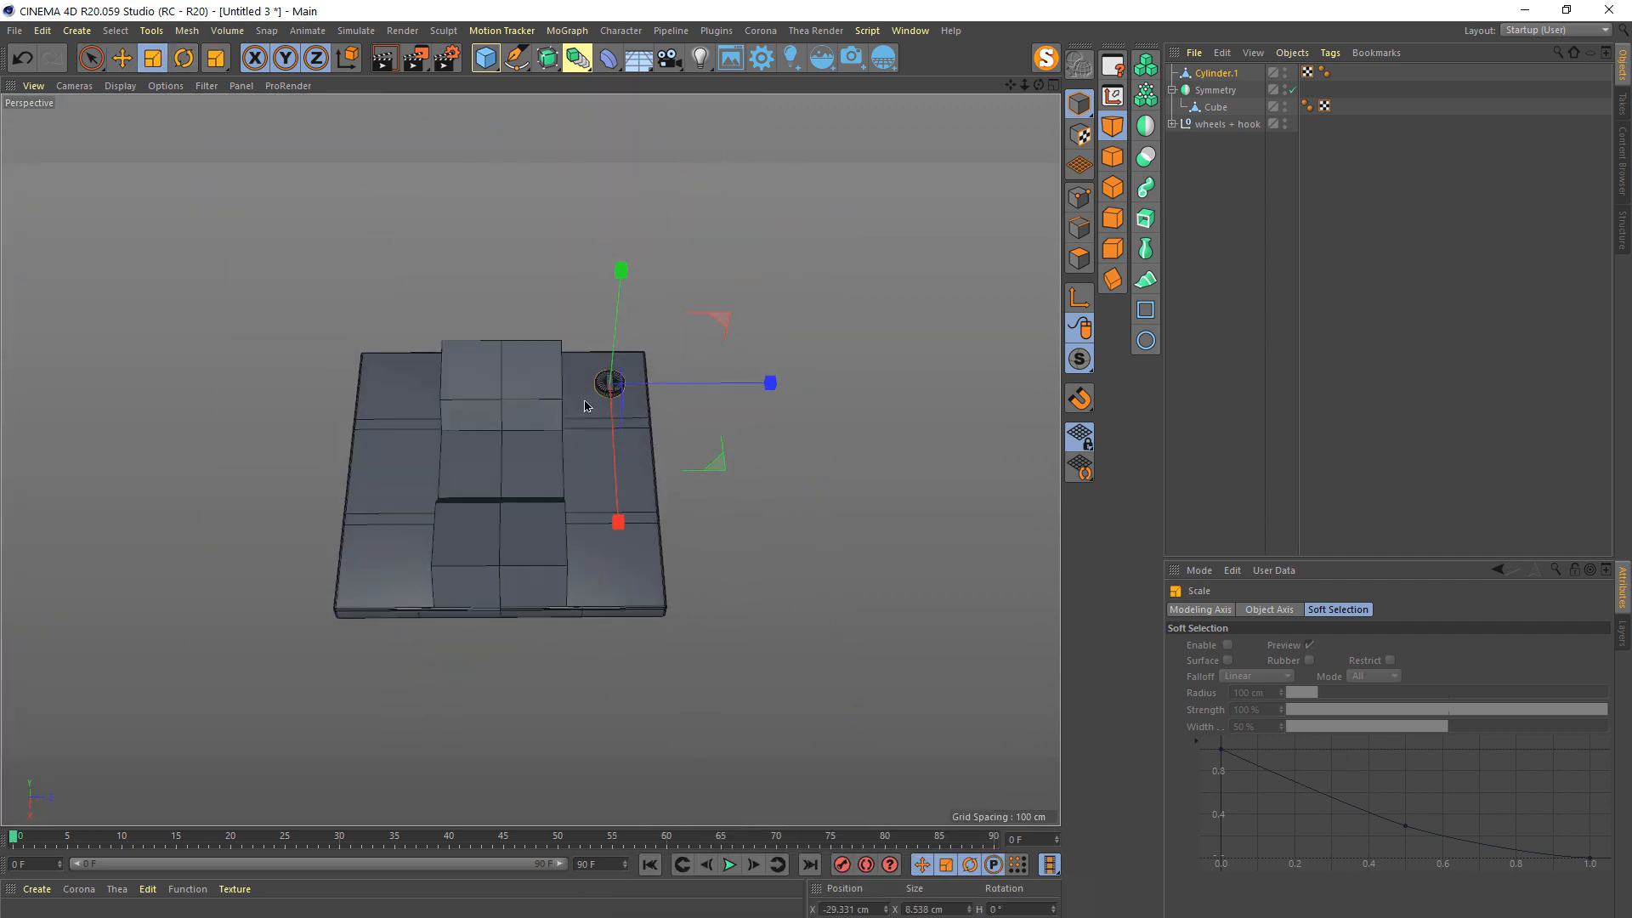
left_click(1223, 185)
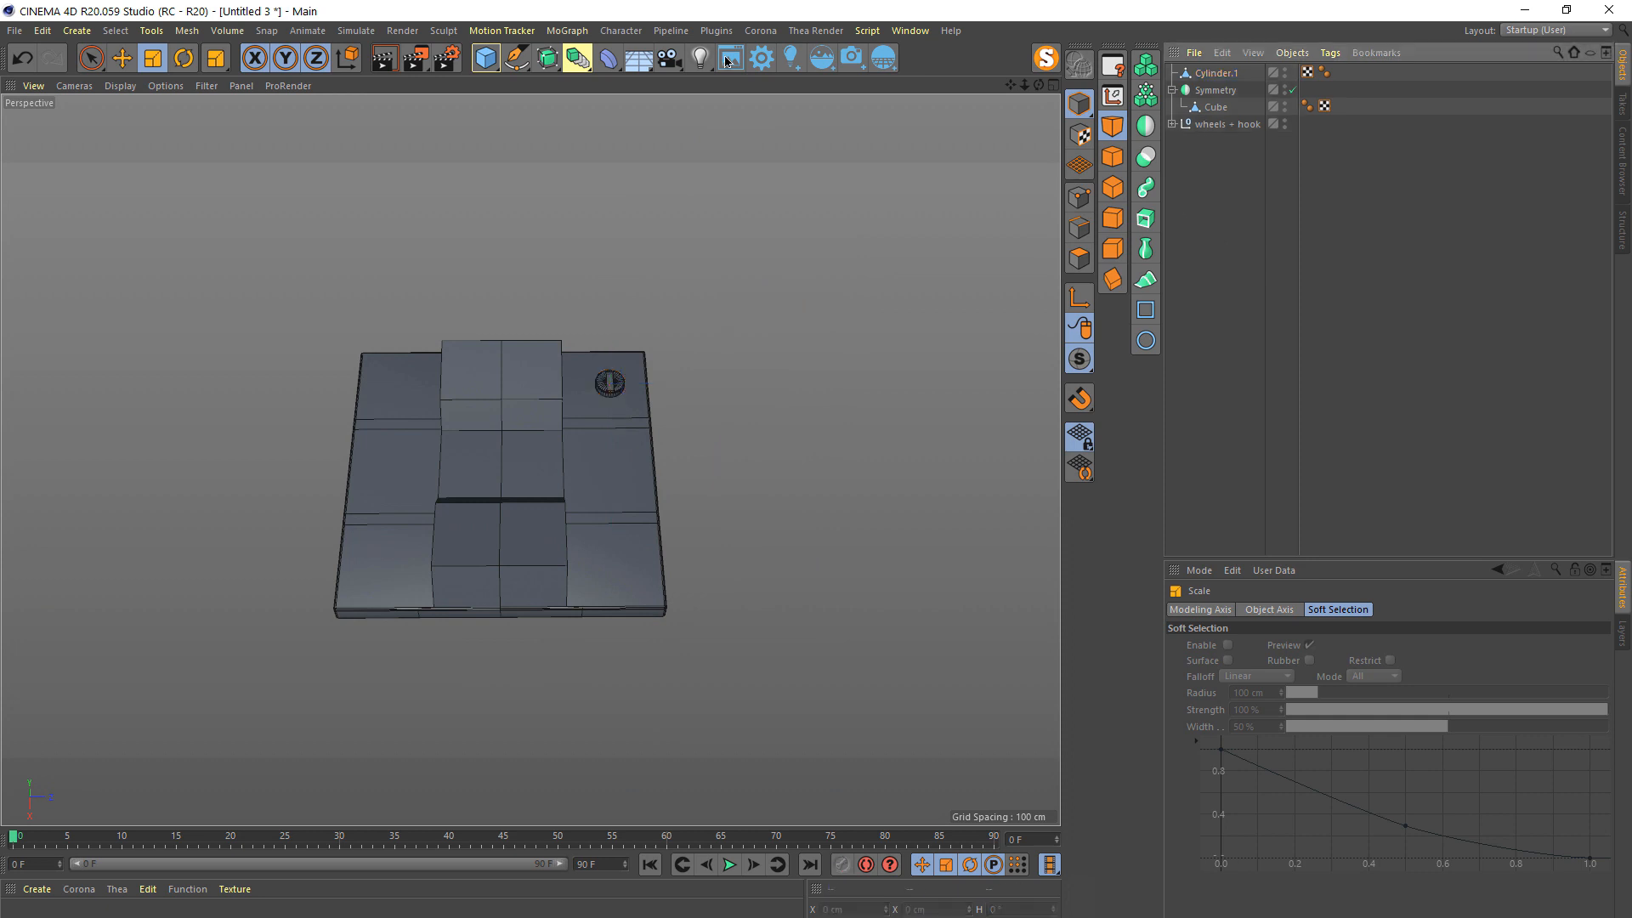
left_click(547, 58)
left_click_drag(579, 60, 804, 141)
left_click_drag(1211, 91, 1221, 75)
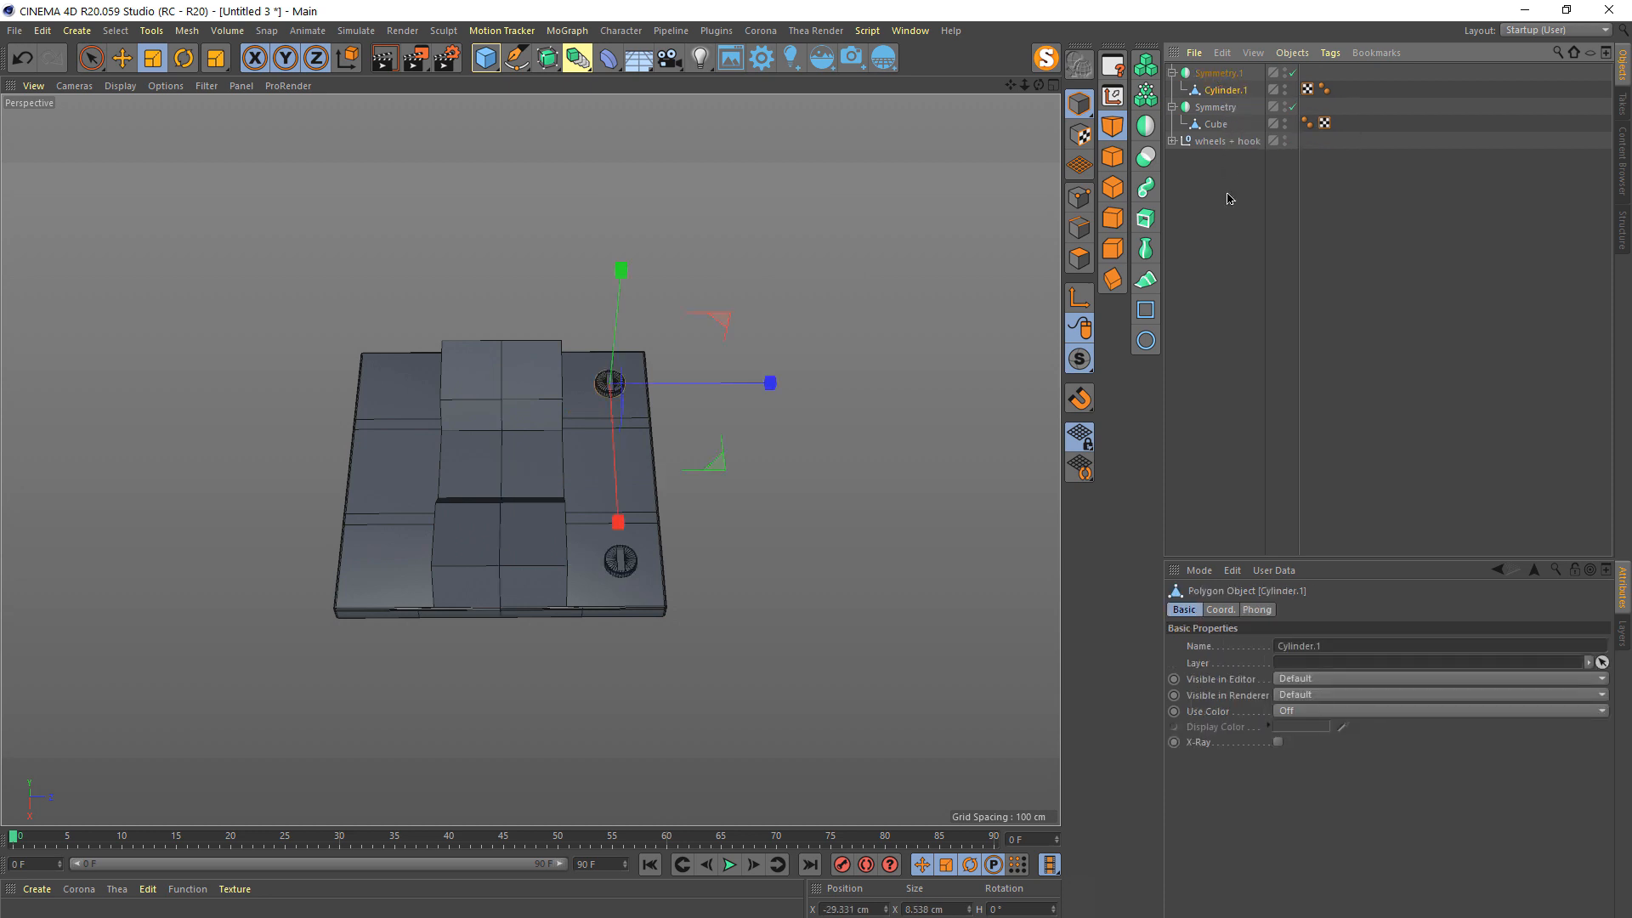
left_click(1232, 207)
- Nest the mirrored screw pair in a second Symmetry object with its mirror plane set to XY, giving all four corners a screw
left_click(1211, 74)
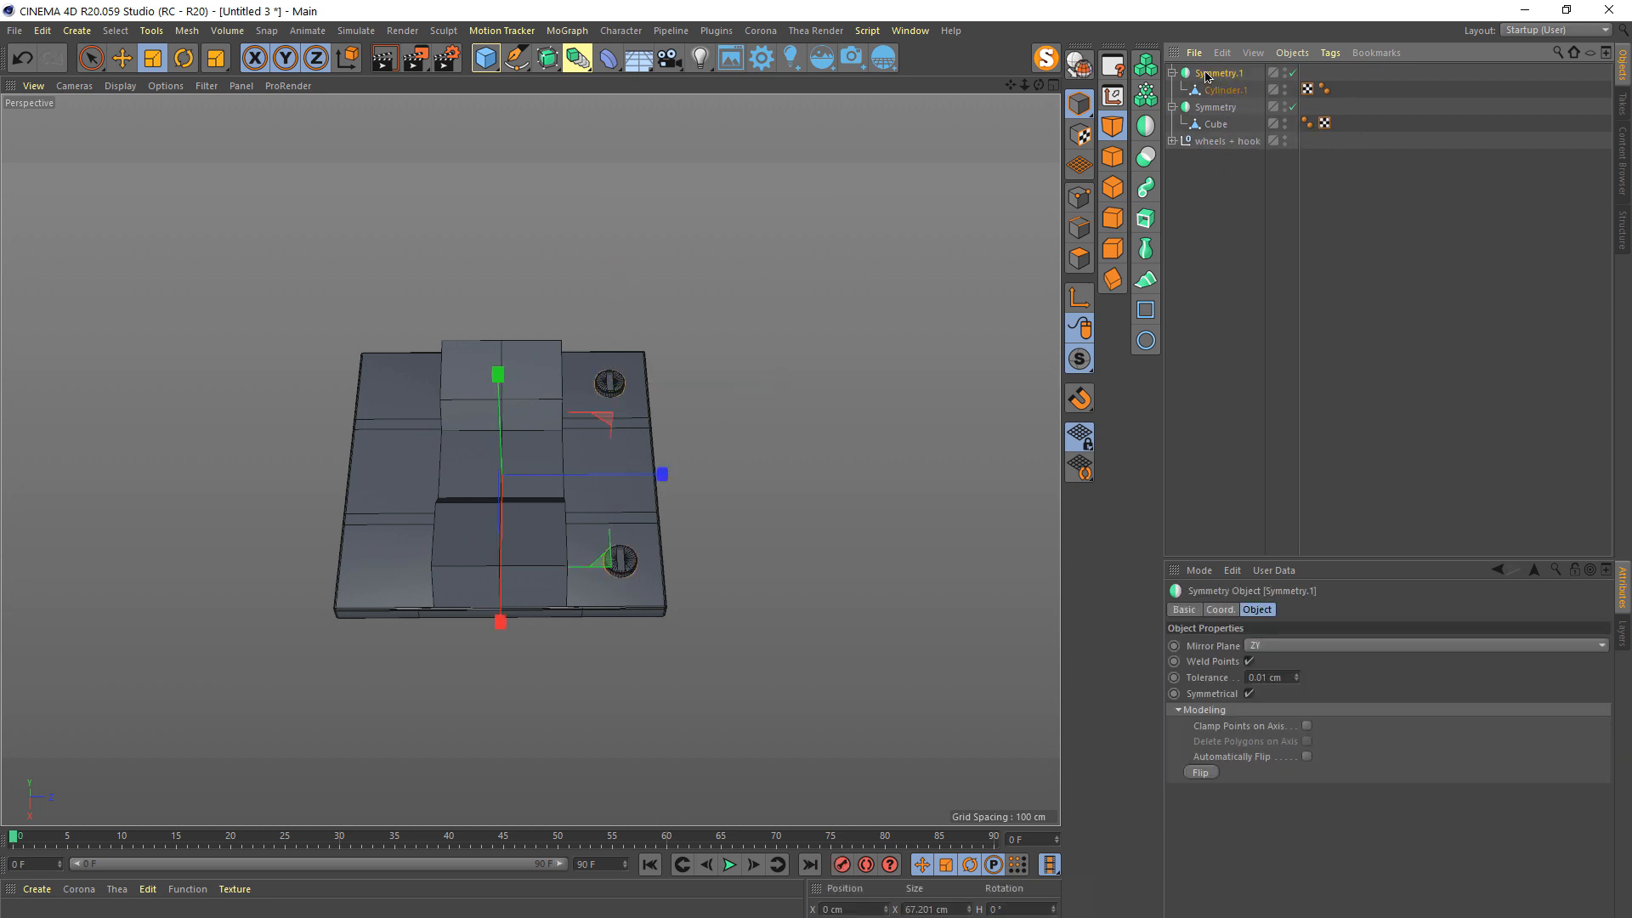
left_click(575, 63)
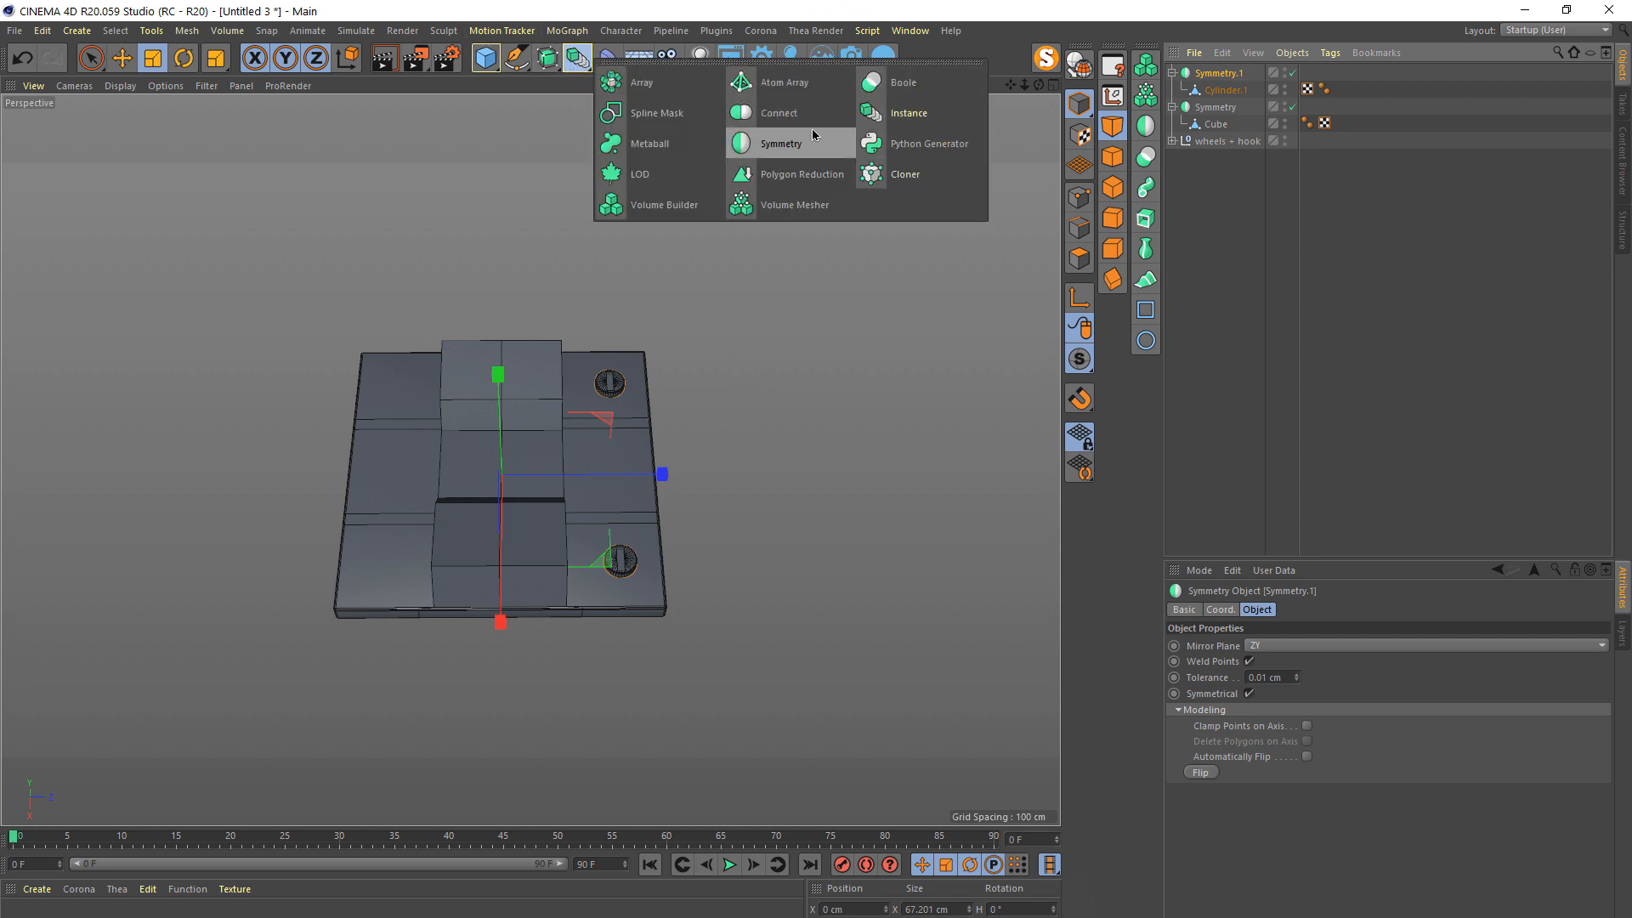
left_click(1227, 196)
left_click(577, 58)
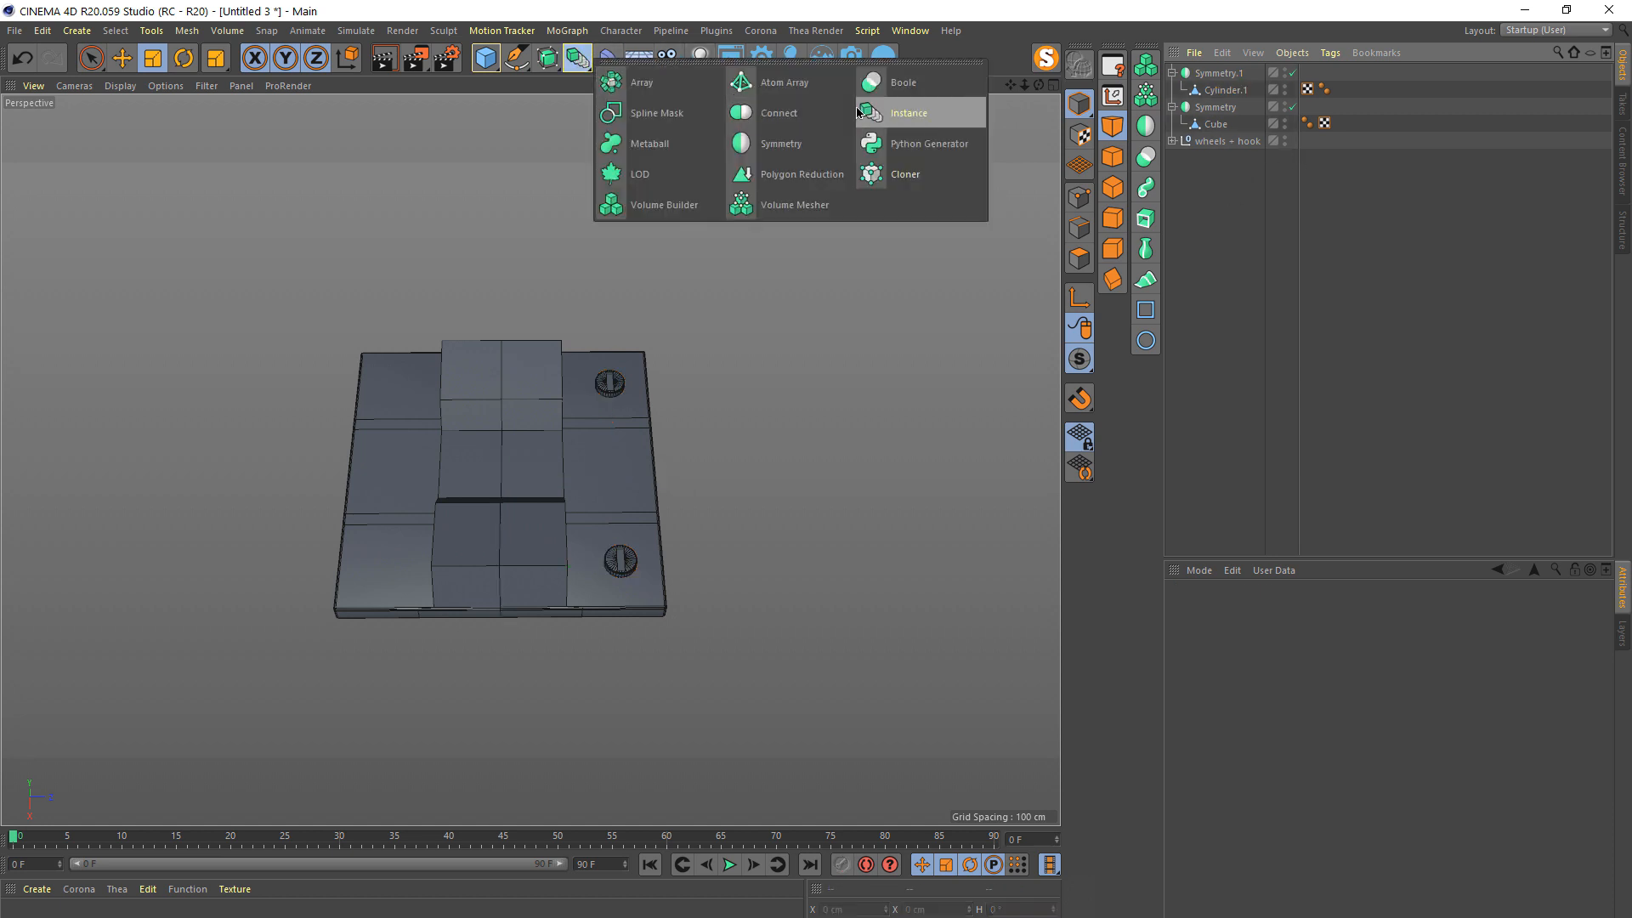
left_click(798, 146)
left_click(1210, 91)
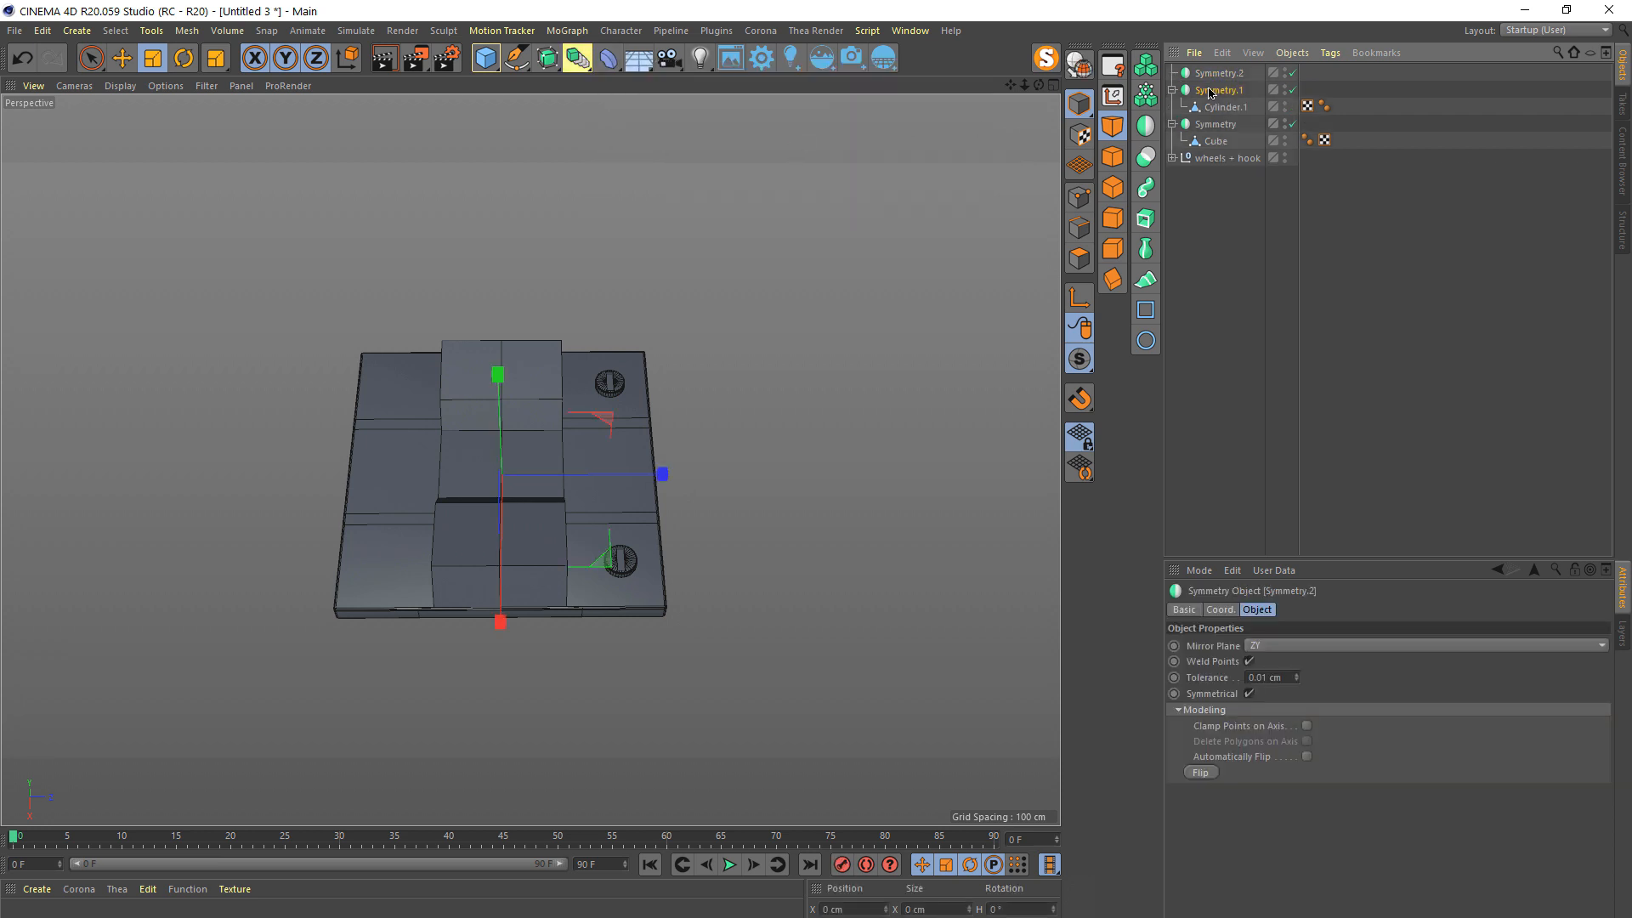
left_click(1221, 75)
left_click(1285, 646)
left_click(1279, 659)
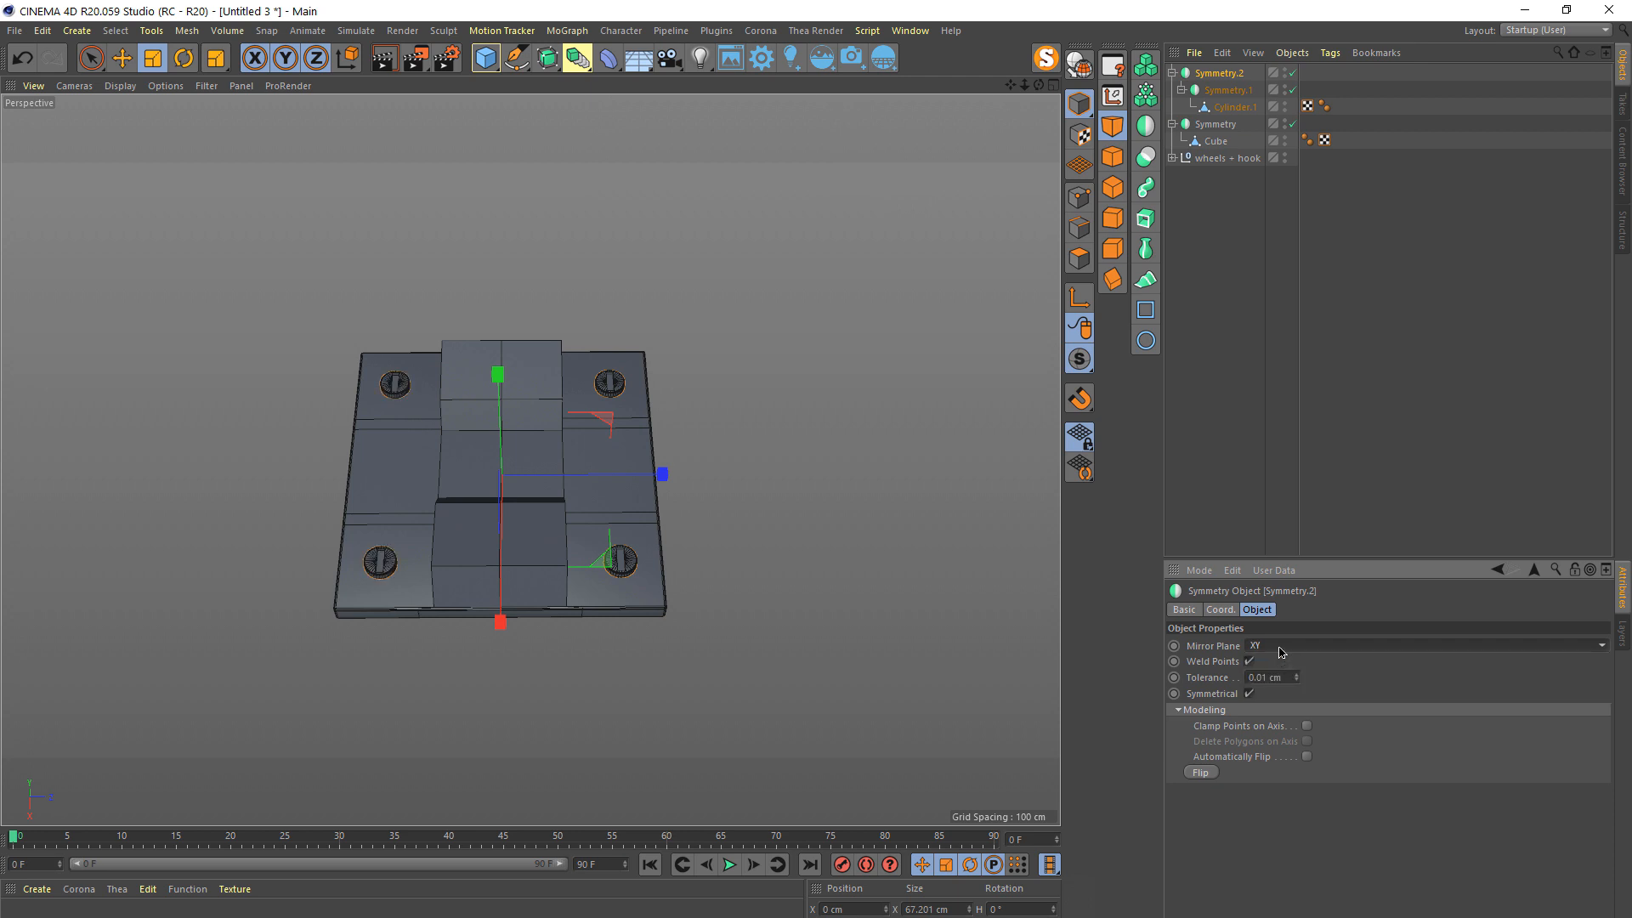
- Examine the plate with its four screws against the finished truck beside it, and collapse the screws' Symmetry group
left_click(1229, 257)
left_click_drag(590, 533, 637, 648, "alt")
scroll(472, 574, "up", 5)
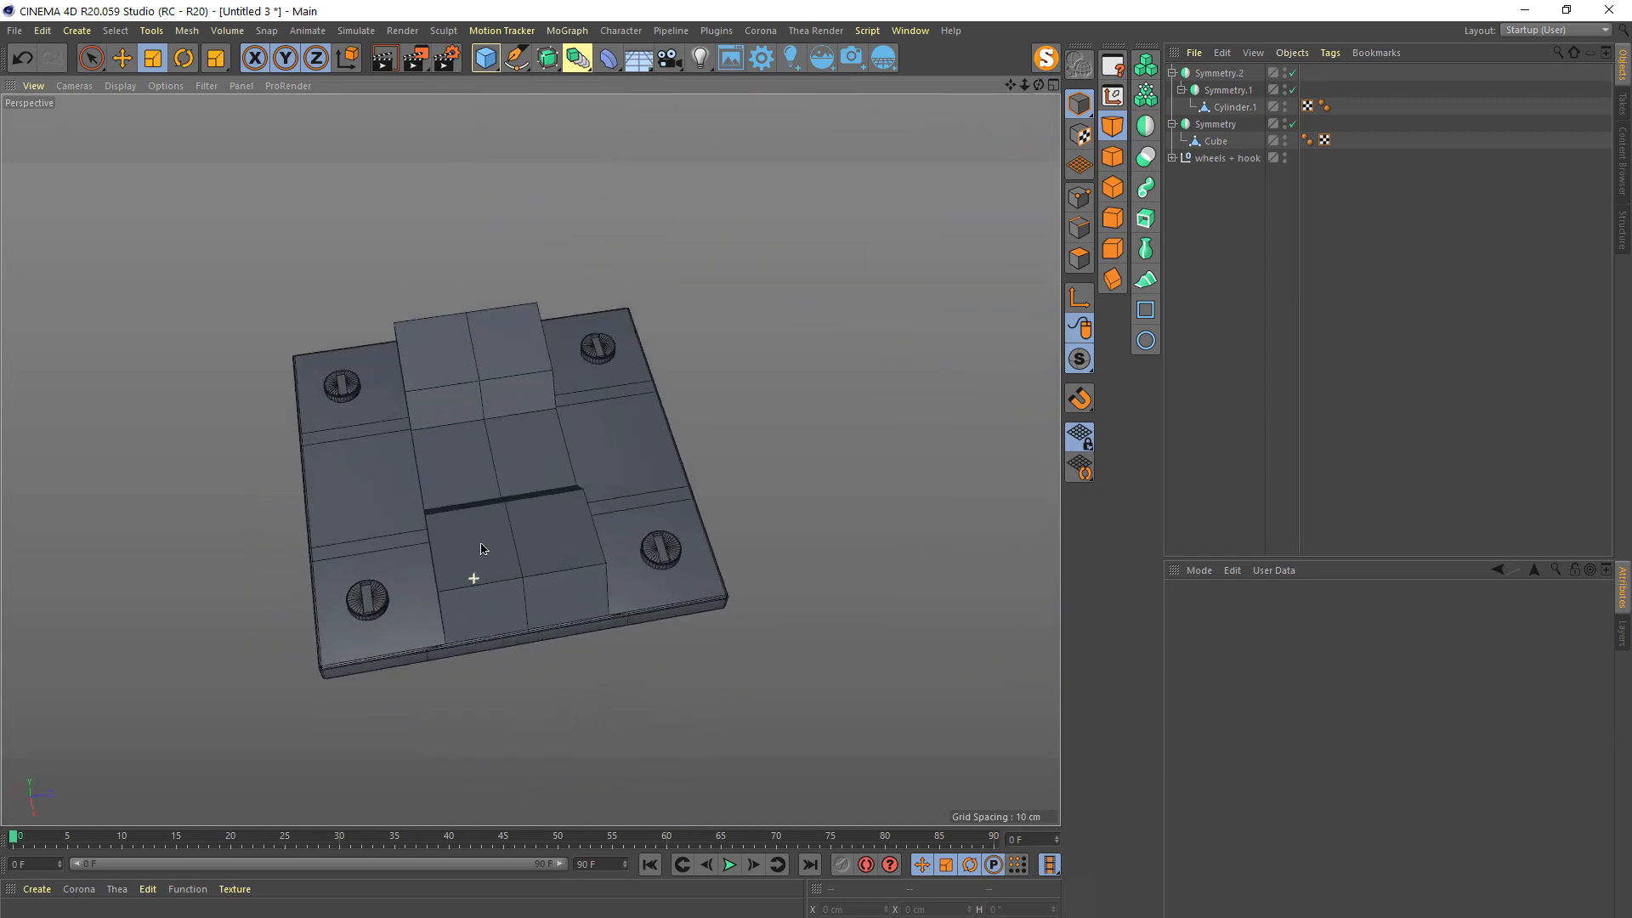
left_click_drag(511, 511, 683, 423, "alt")
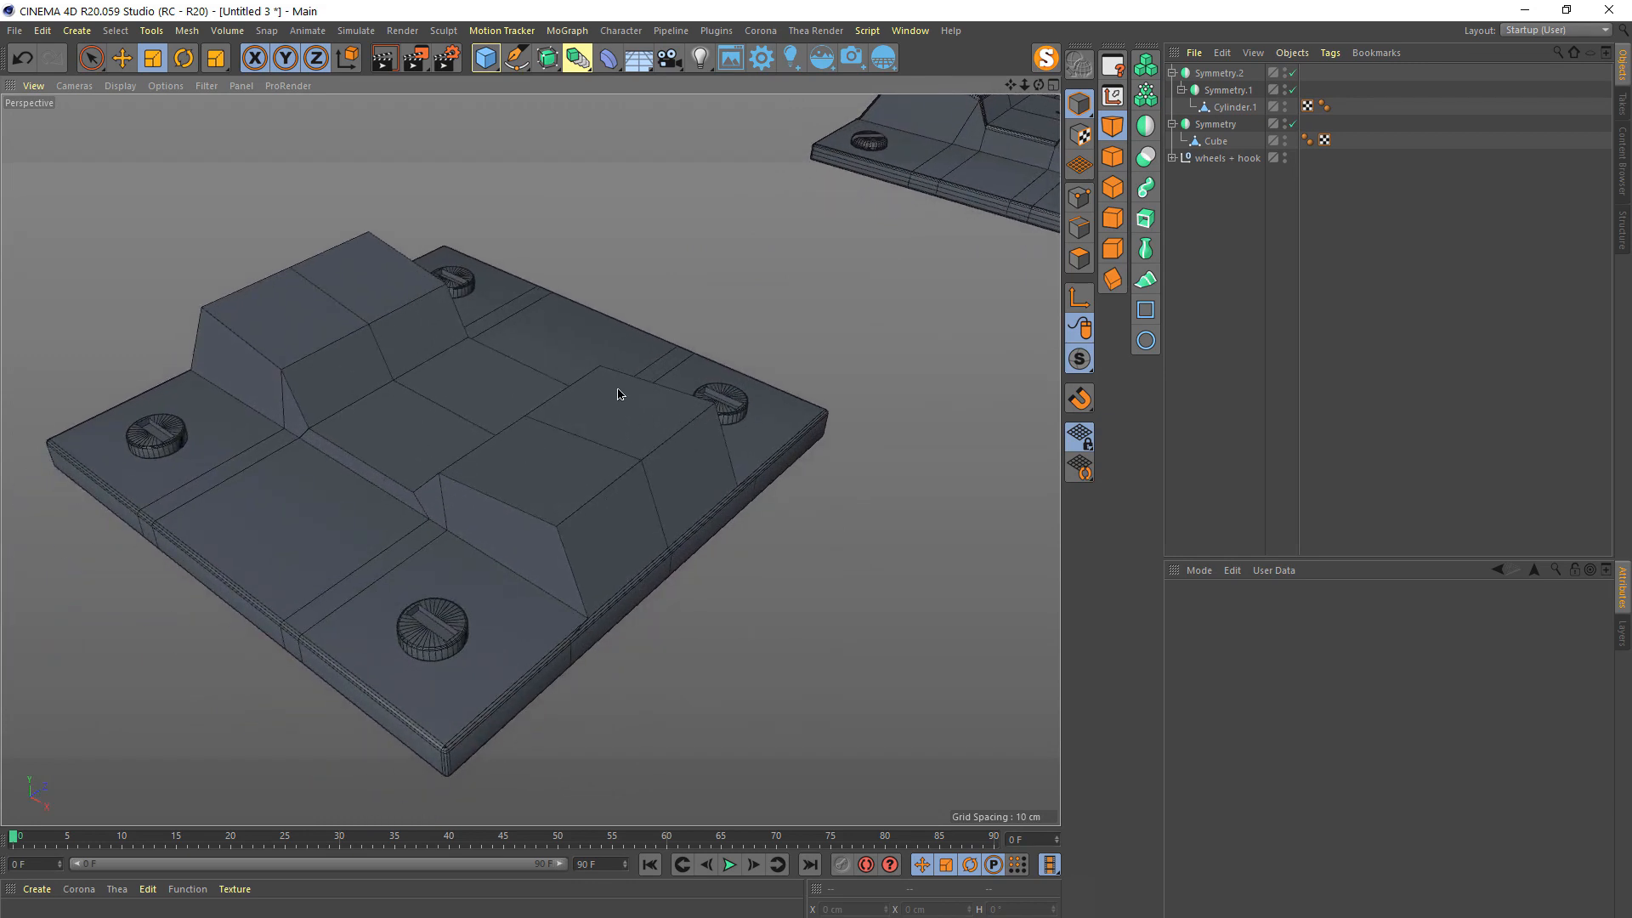
scroll(731, 320, "down", 8)
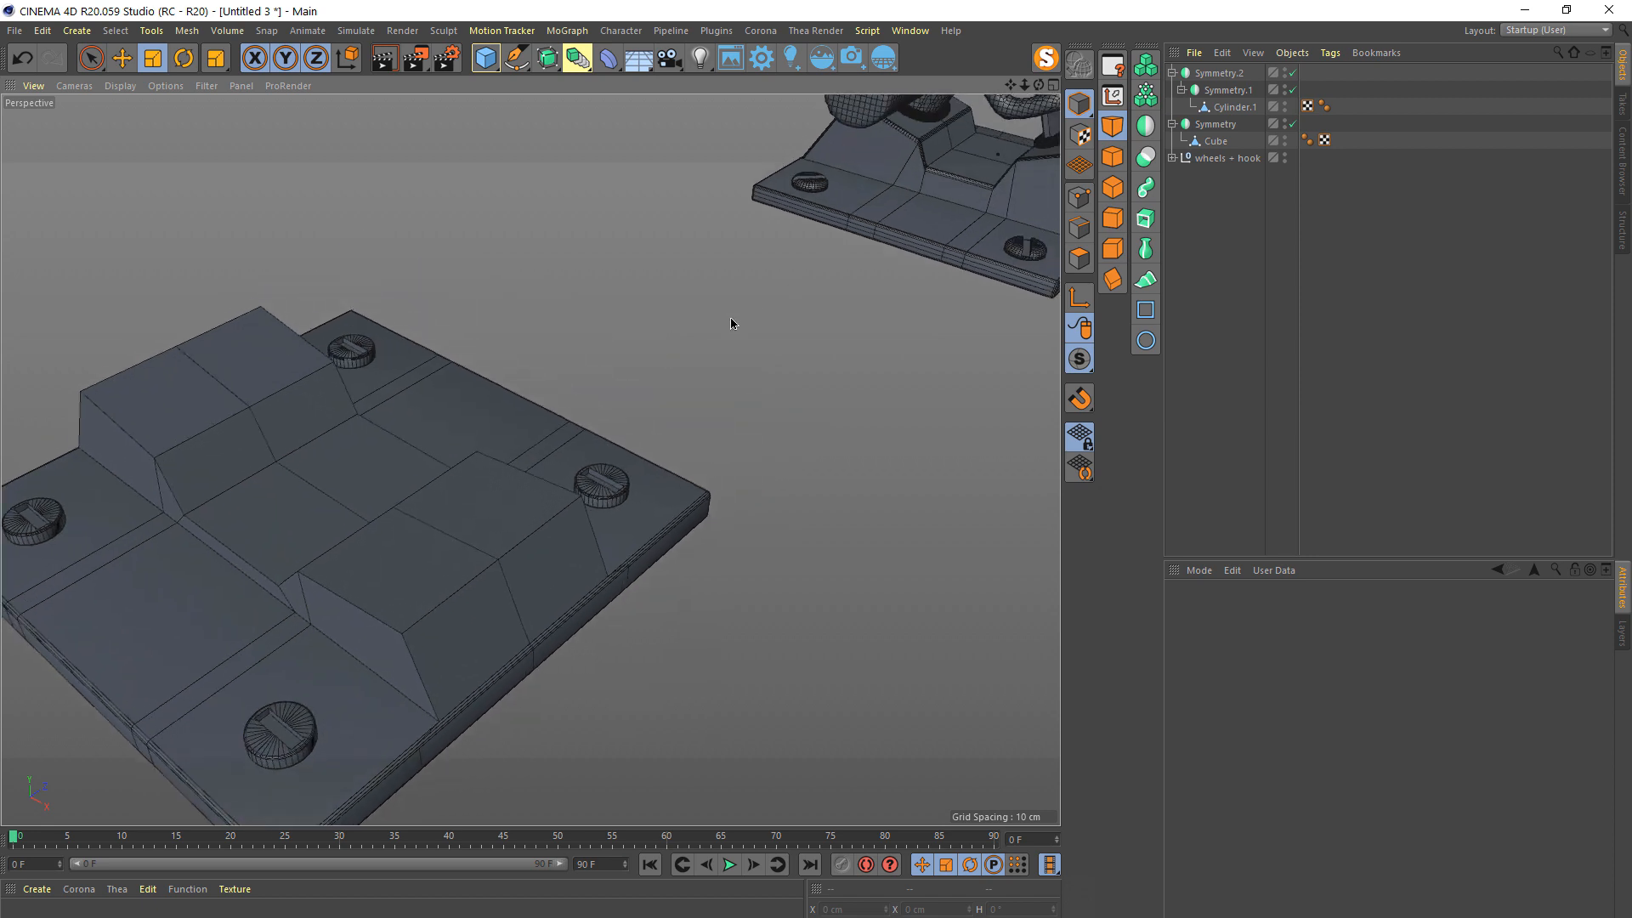
scroll(744, 296, "up", 5)
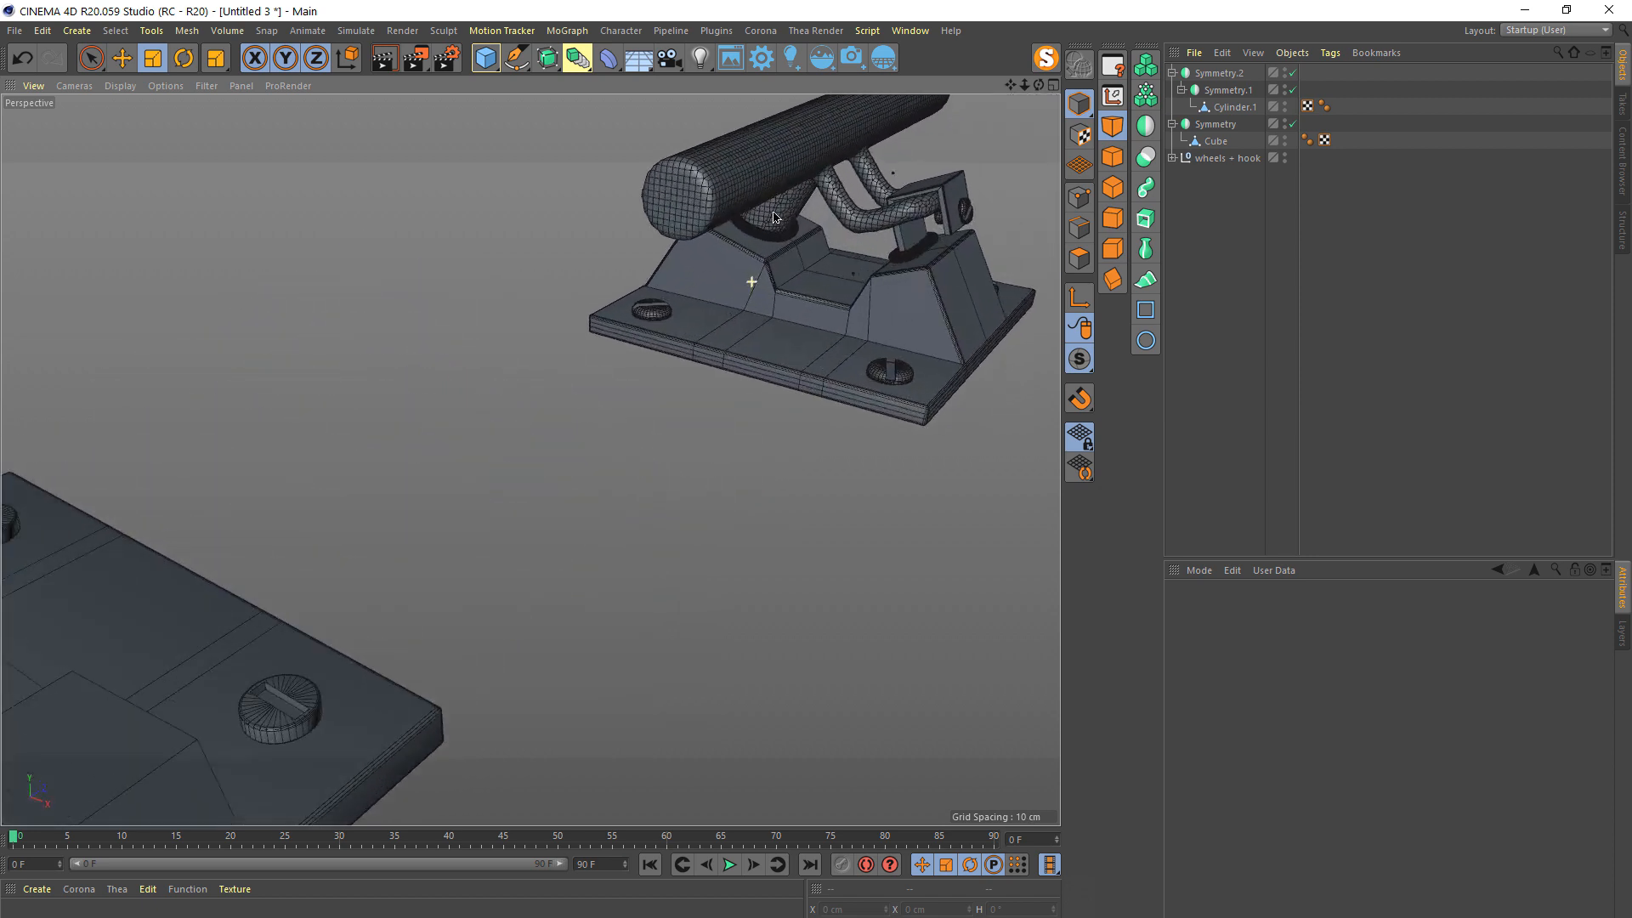
scroll(773, 217, "down", 4)
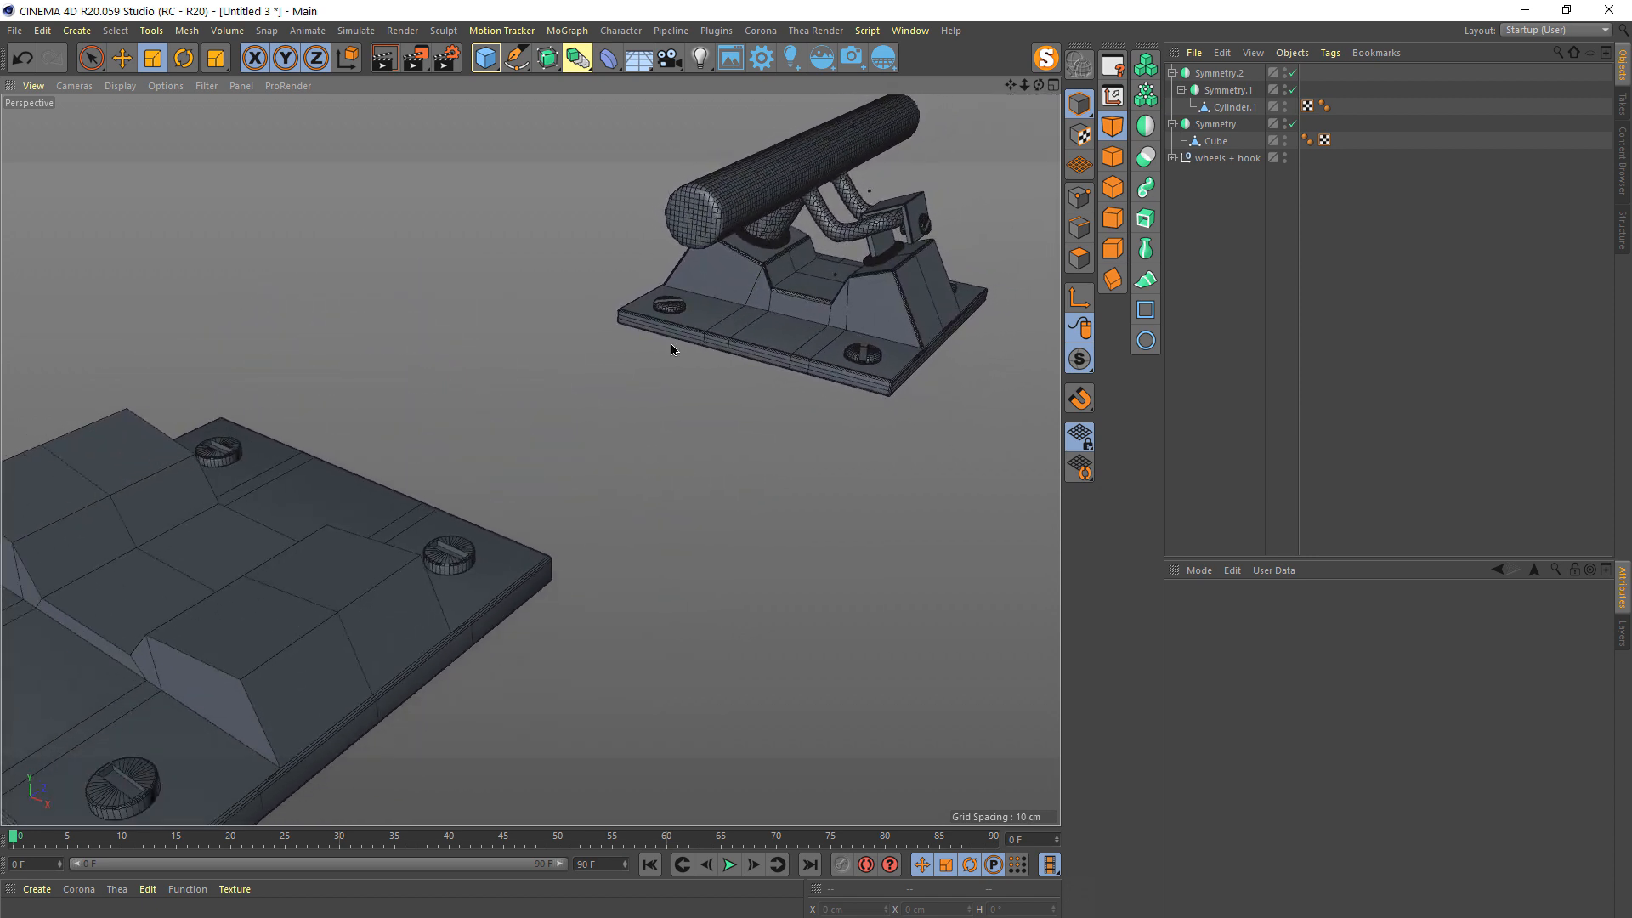
left_click_drag(554, 455, 480, 421, "alt")
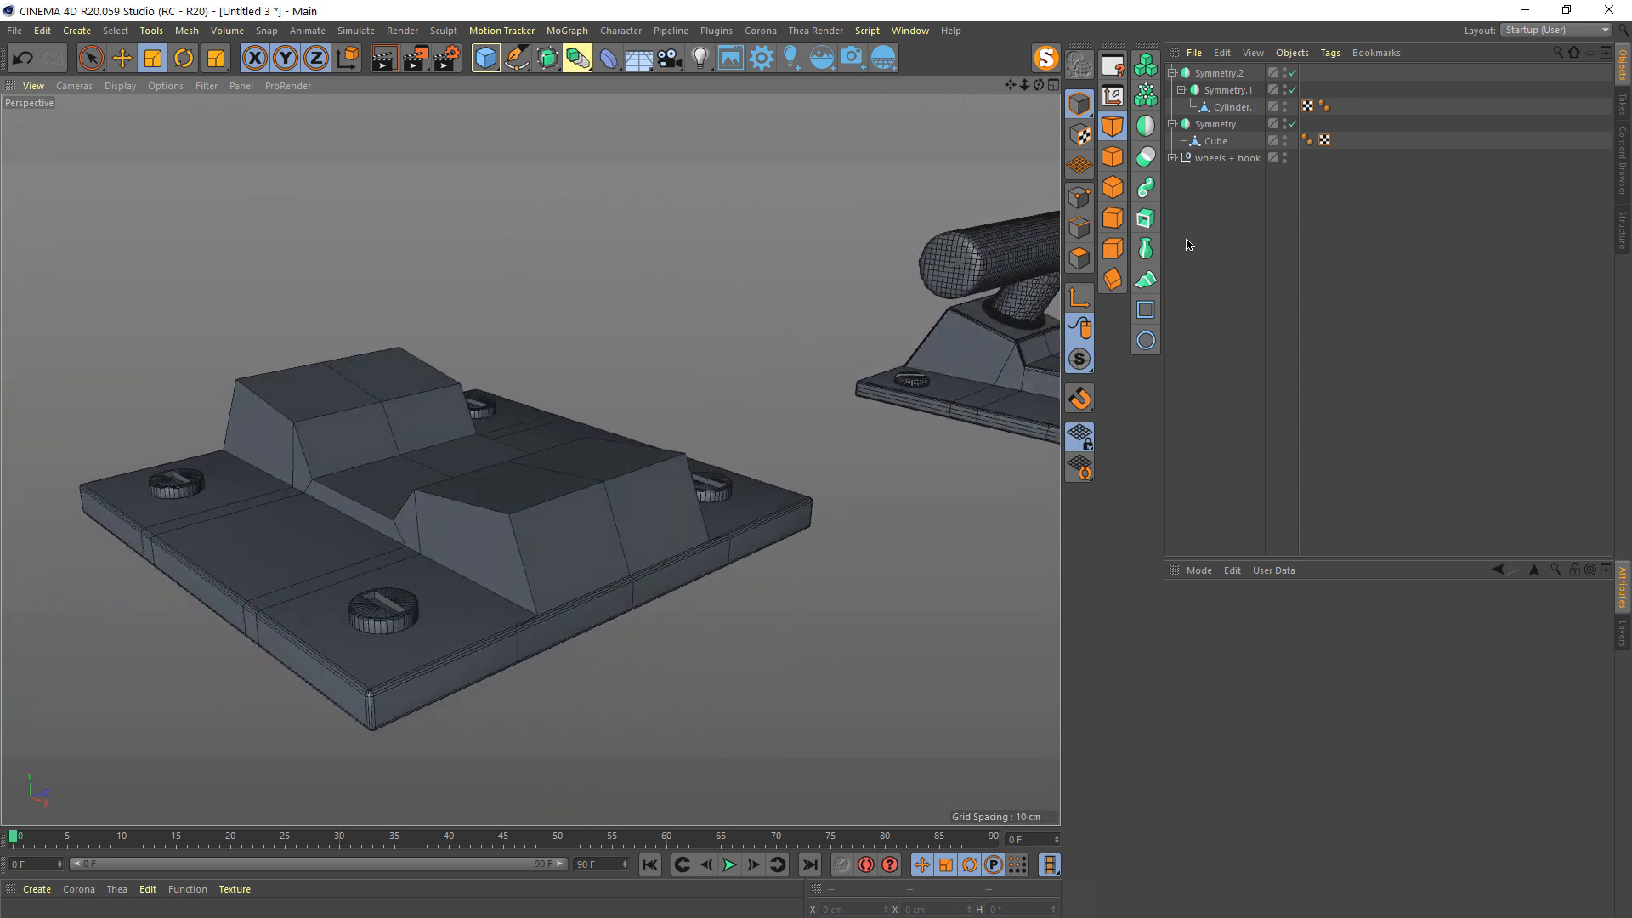
left_click(1172, 73)
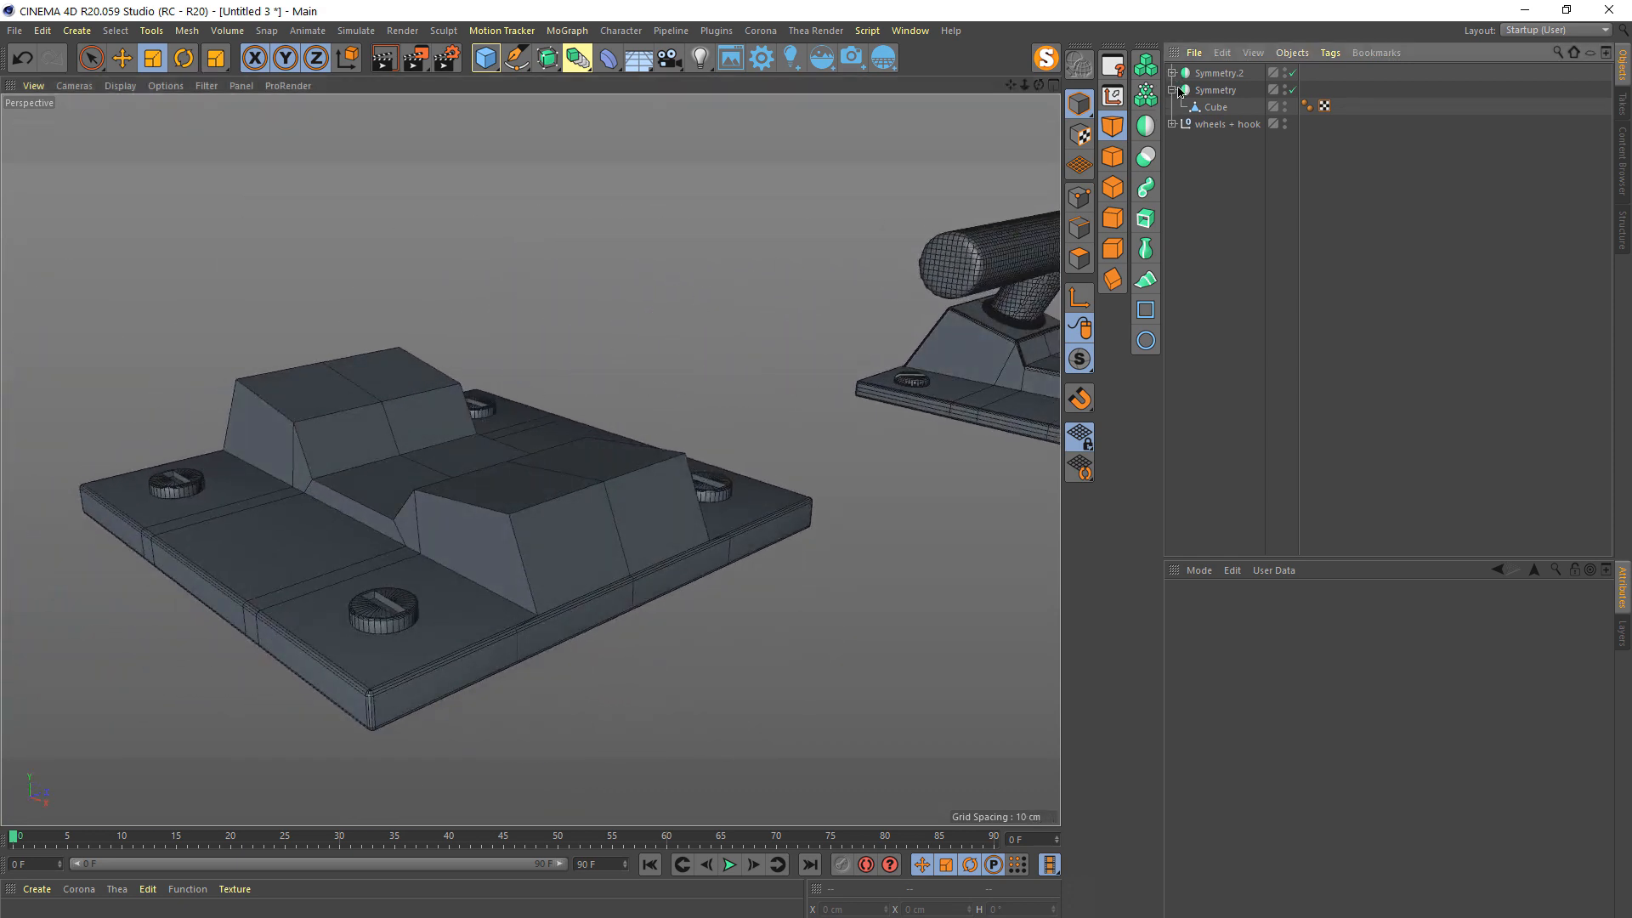
left_click_drag(412, 464, 420, 464, "alt")
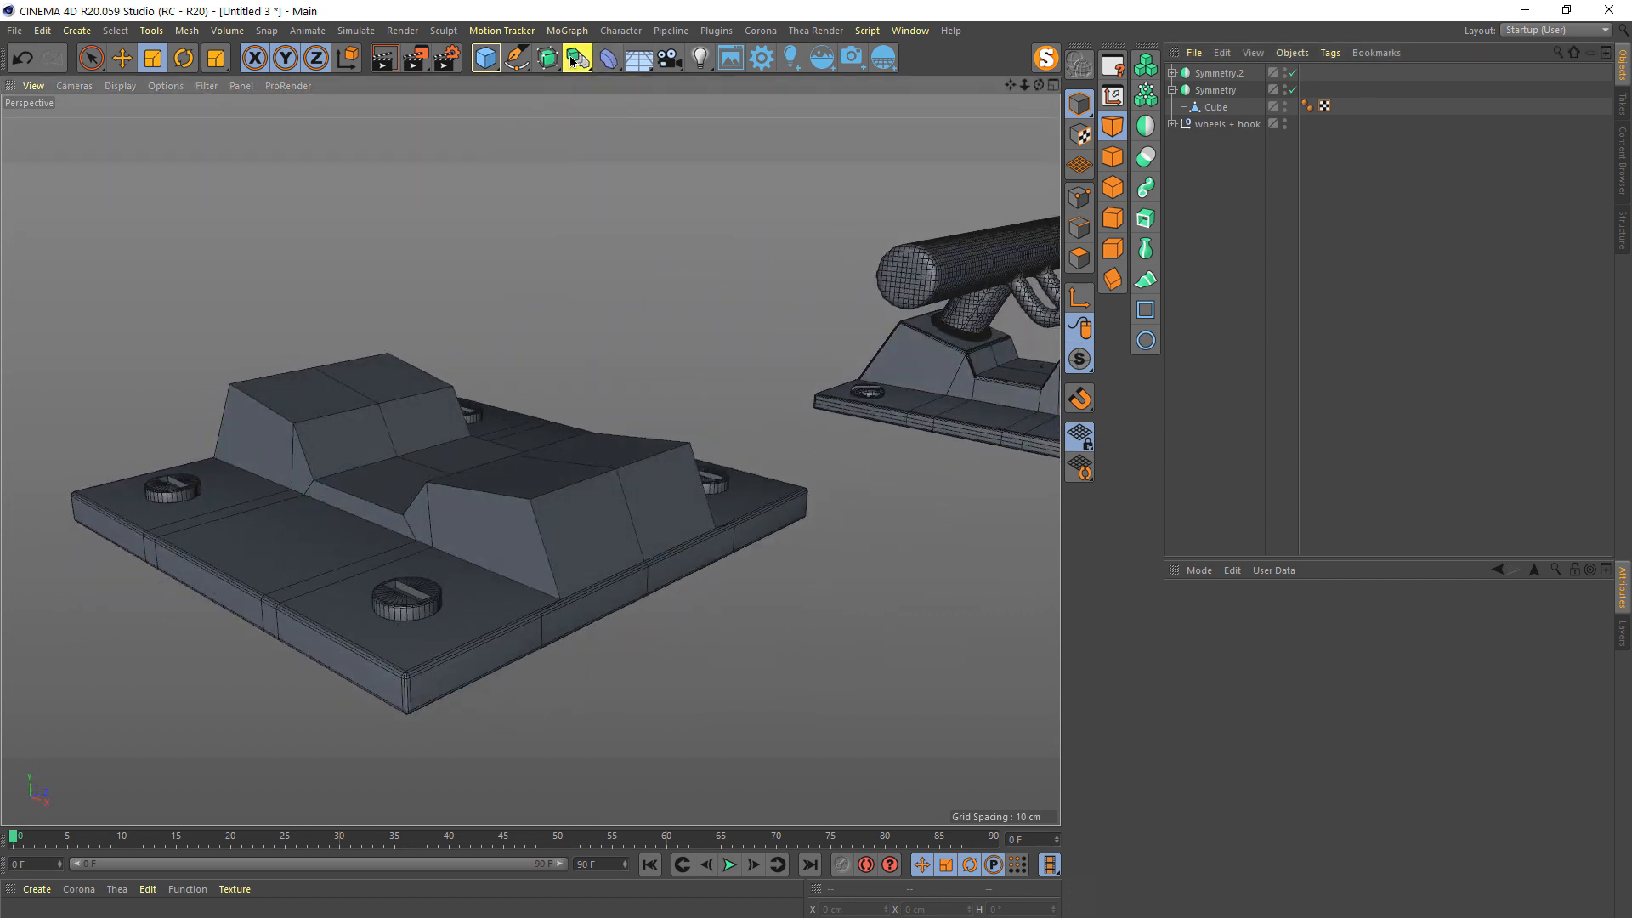
- Add a Cylinder at the plate's centre and reduce its height and radius until it is about 11.73 cm wide
left_click(478, 66)
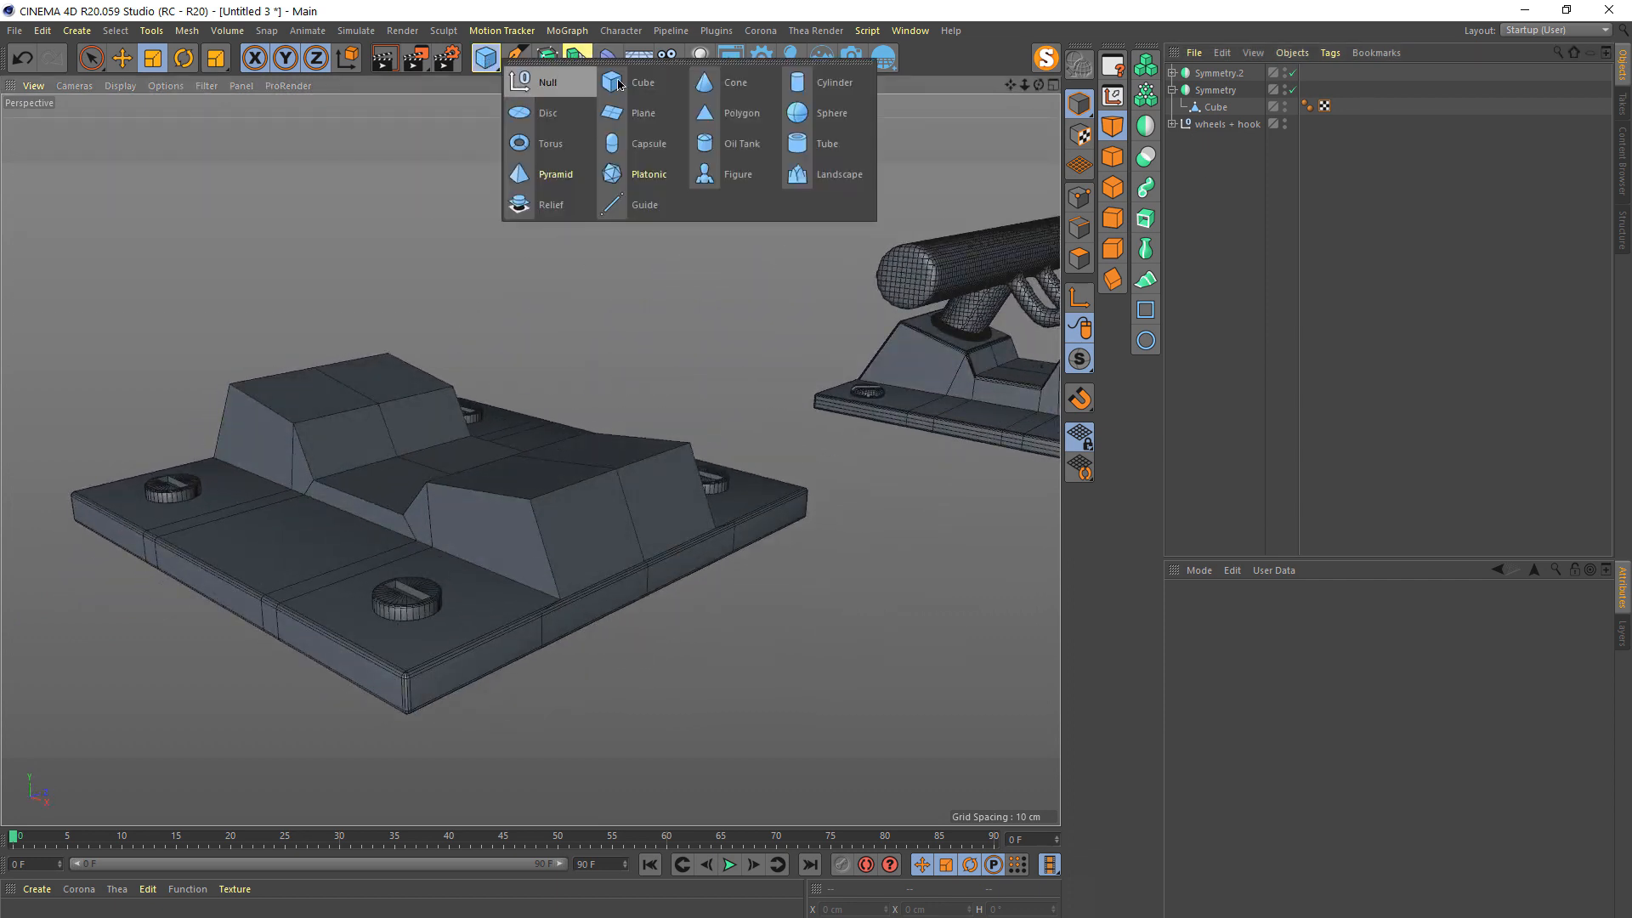
left_click(841, 83)
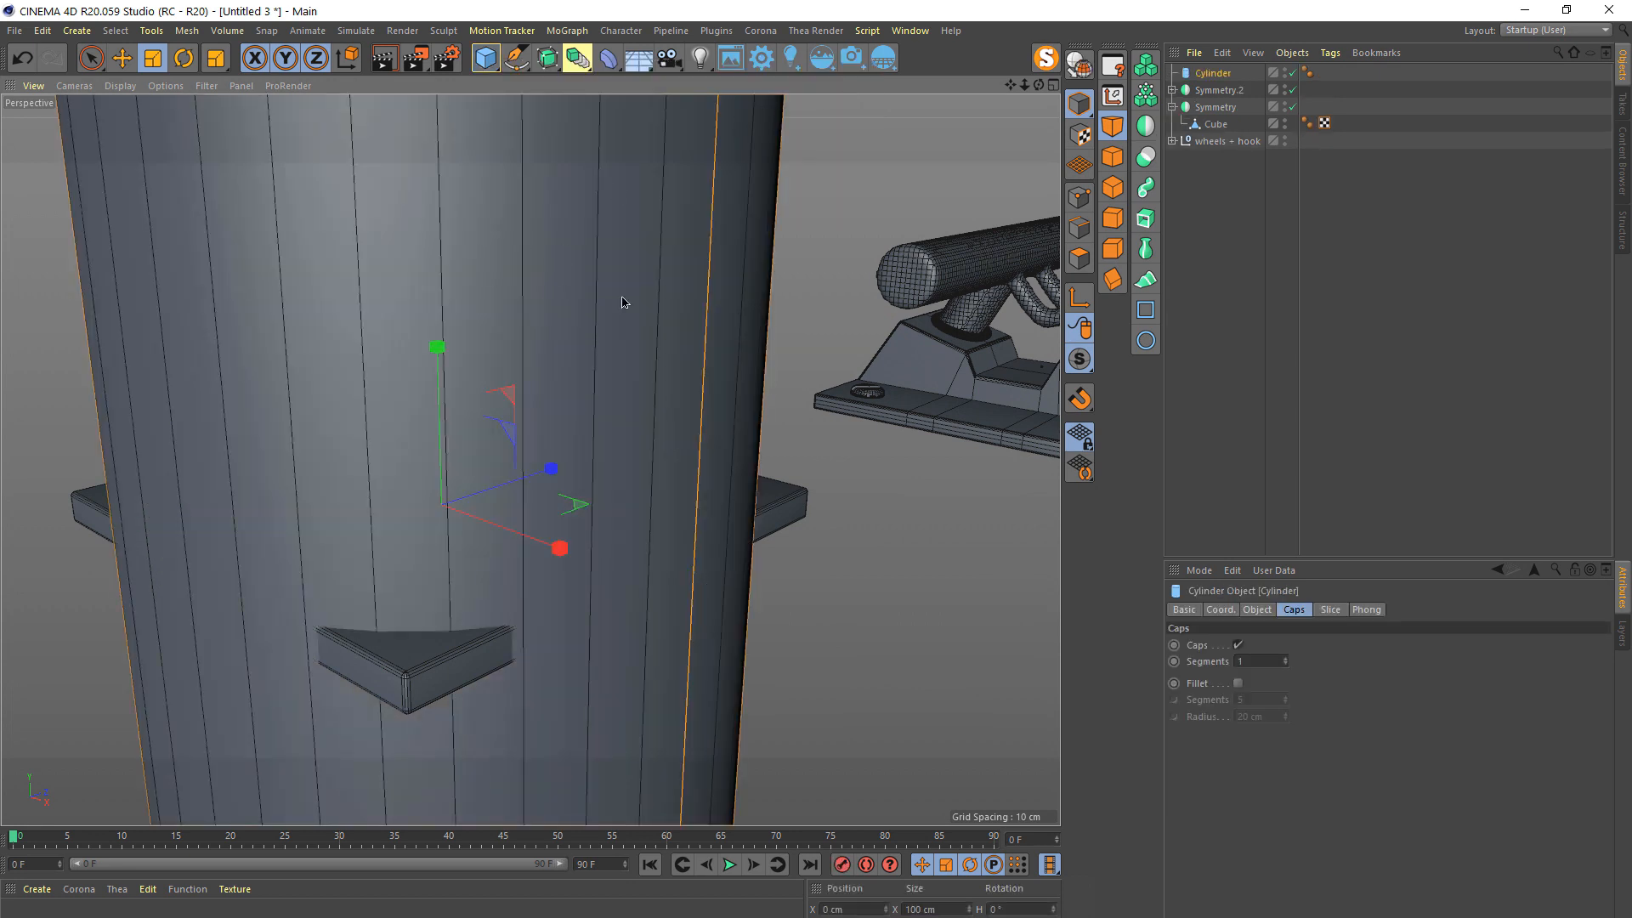
scroll(623, 302, "down", 10)
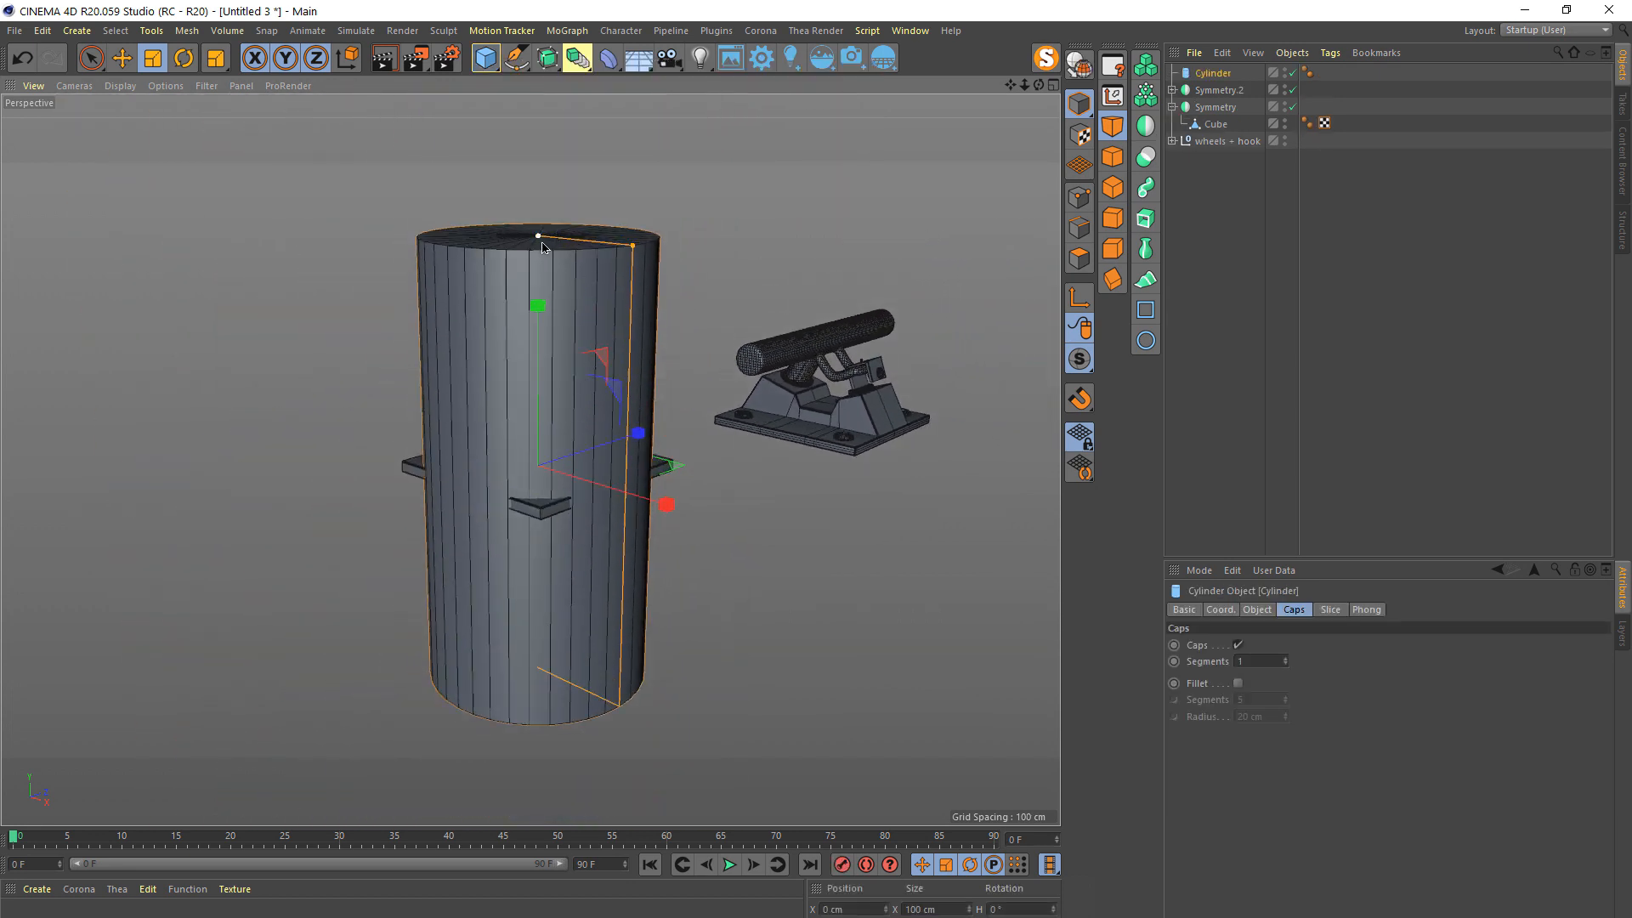
left_click_drag(543, 247, 538, 411)
scroll(545, 428, "up", 9)
left_click_drag(589, 355, 522, 343)
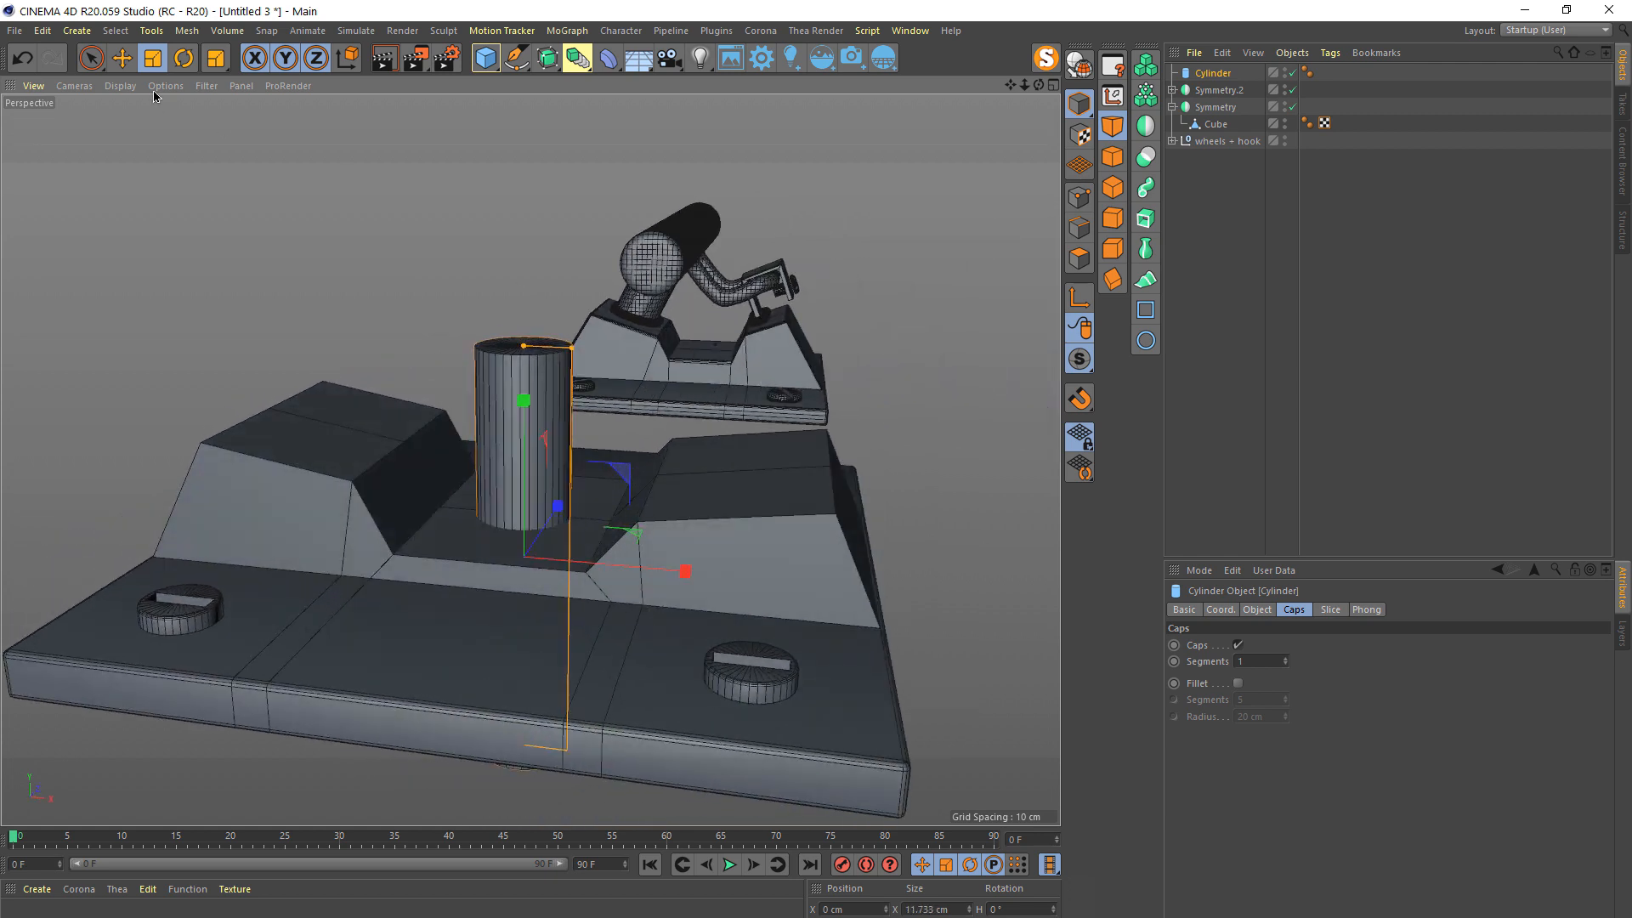
- Tilt the cylinder toward the plate's middle and move it onto the far raised block, at X about -16.94 cm
key("r")
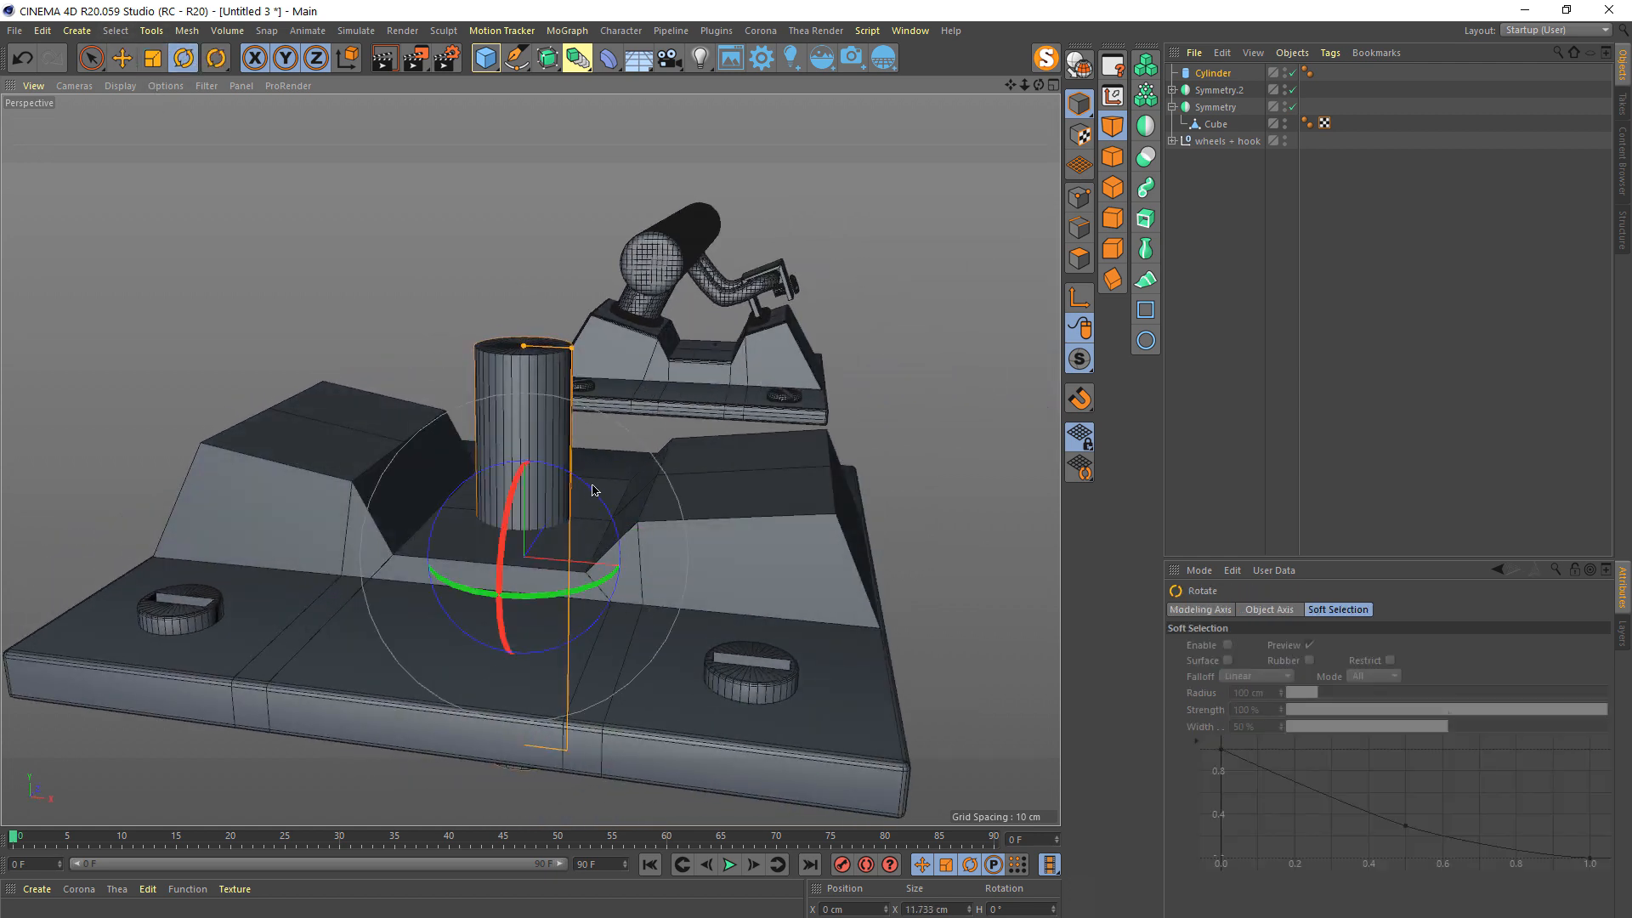
left_click_drag(593, 490, 509, 266)
left_click(122, 58)
left_click_drag(486, 487, 529, 447, "alt")
left_click_drag(466, 109, 412, 200)
left_click_drag(374, 324, 350, 352, "alt")
middle_click_drag(361, 357, 399, 456, "alt")
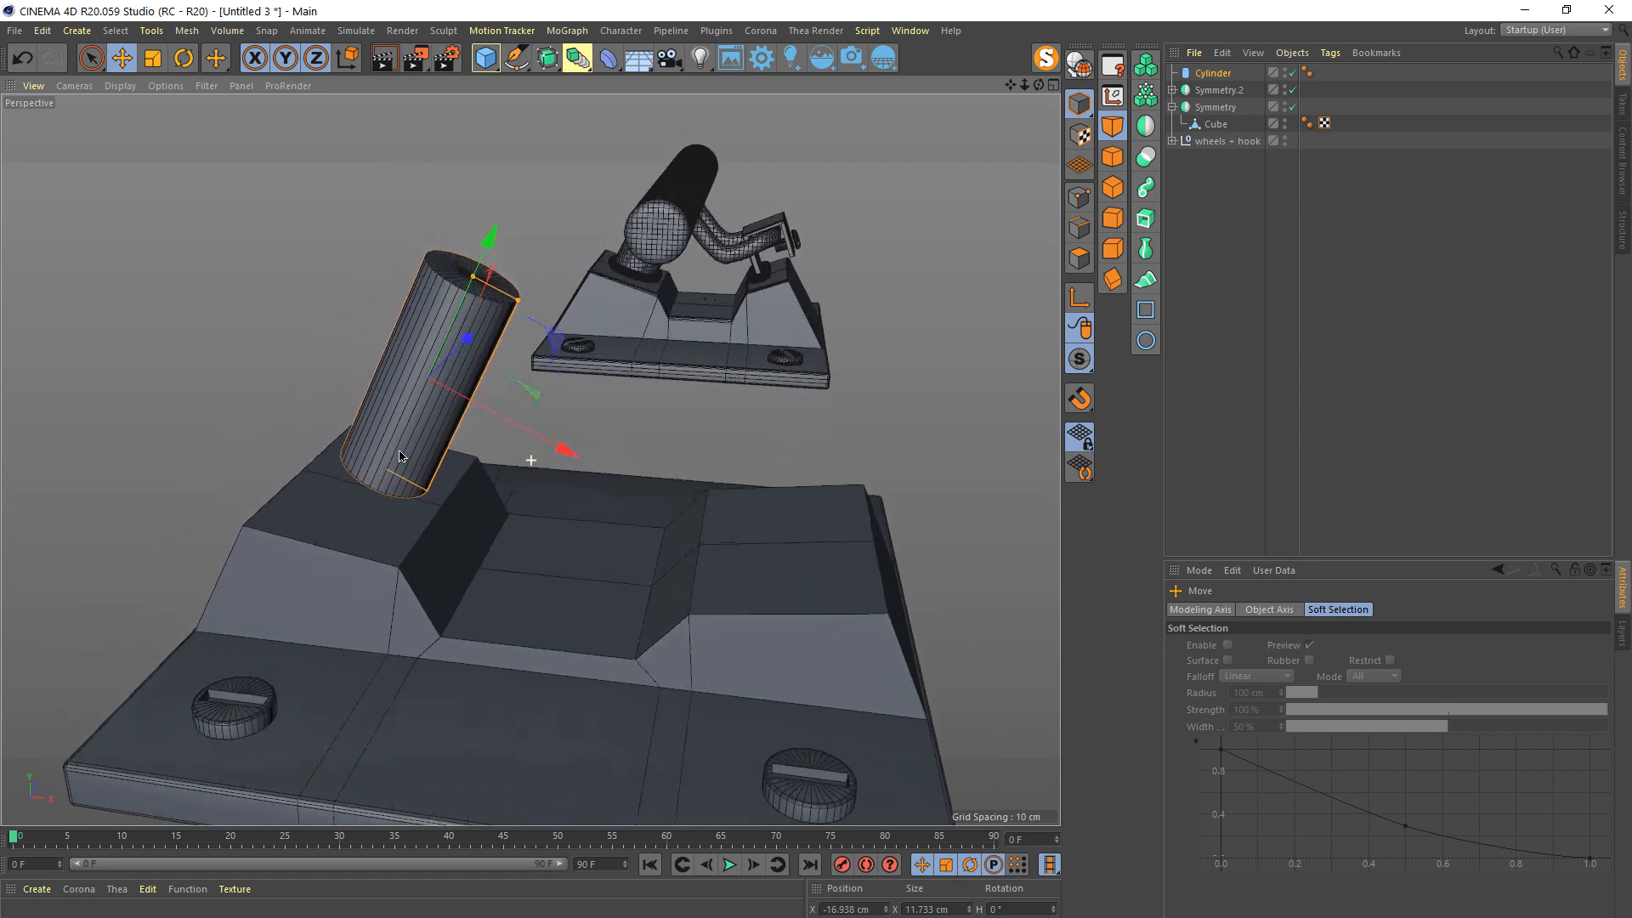
- Sink the tilted cylinder's lower end into the raised block, at X about -21.15 cm, and shorten the cylinder
right_click_drag(388, 434, 402, 350, "alt")
middle_click_drag(451, 400, 567, 347, "alt")
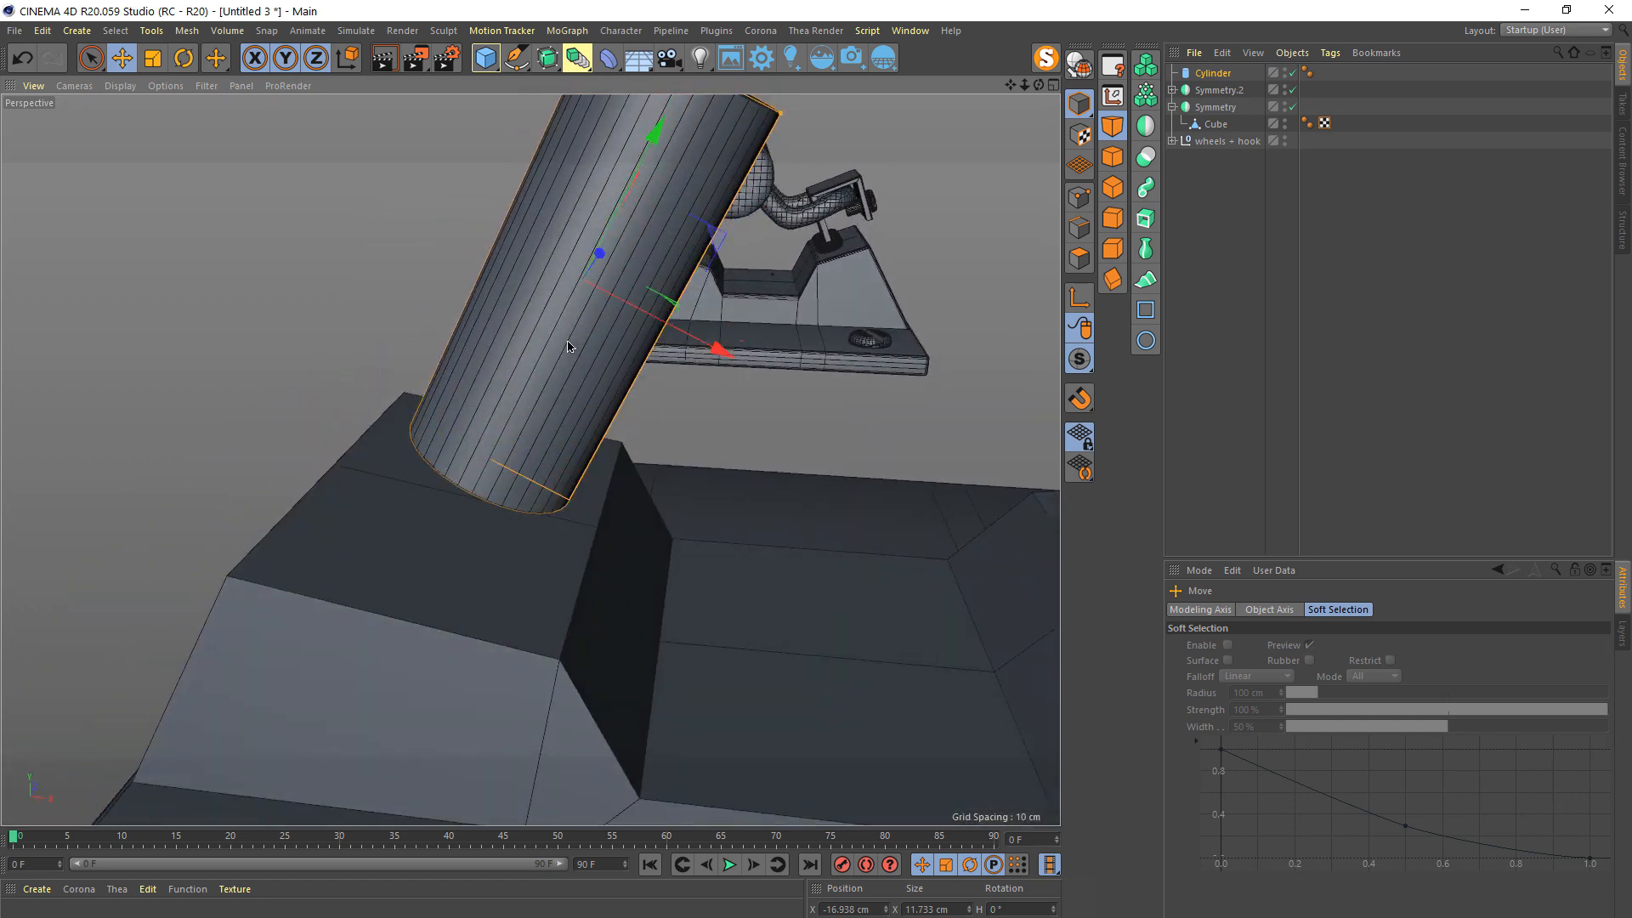
left_click_drag(546, 441, 557, 357, "alt")
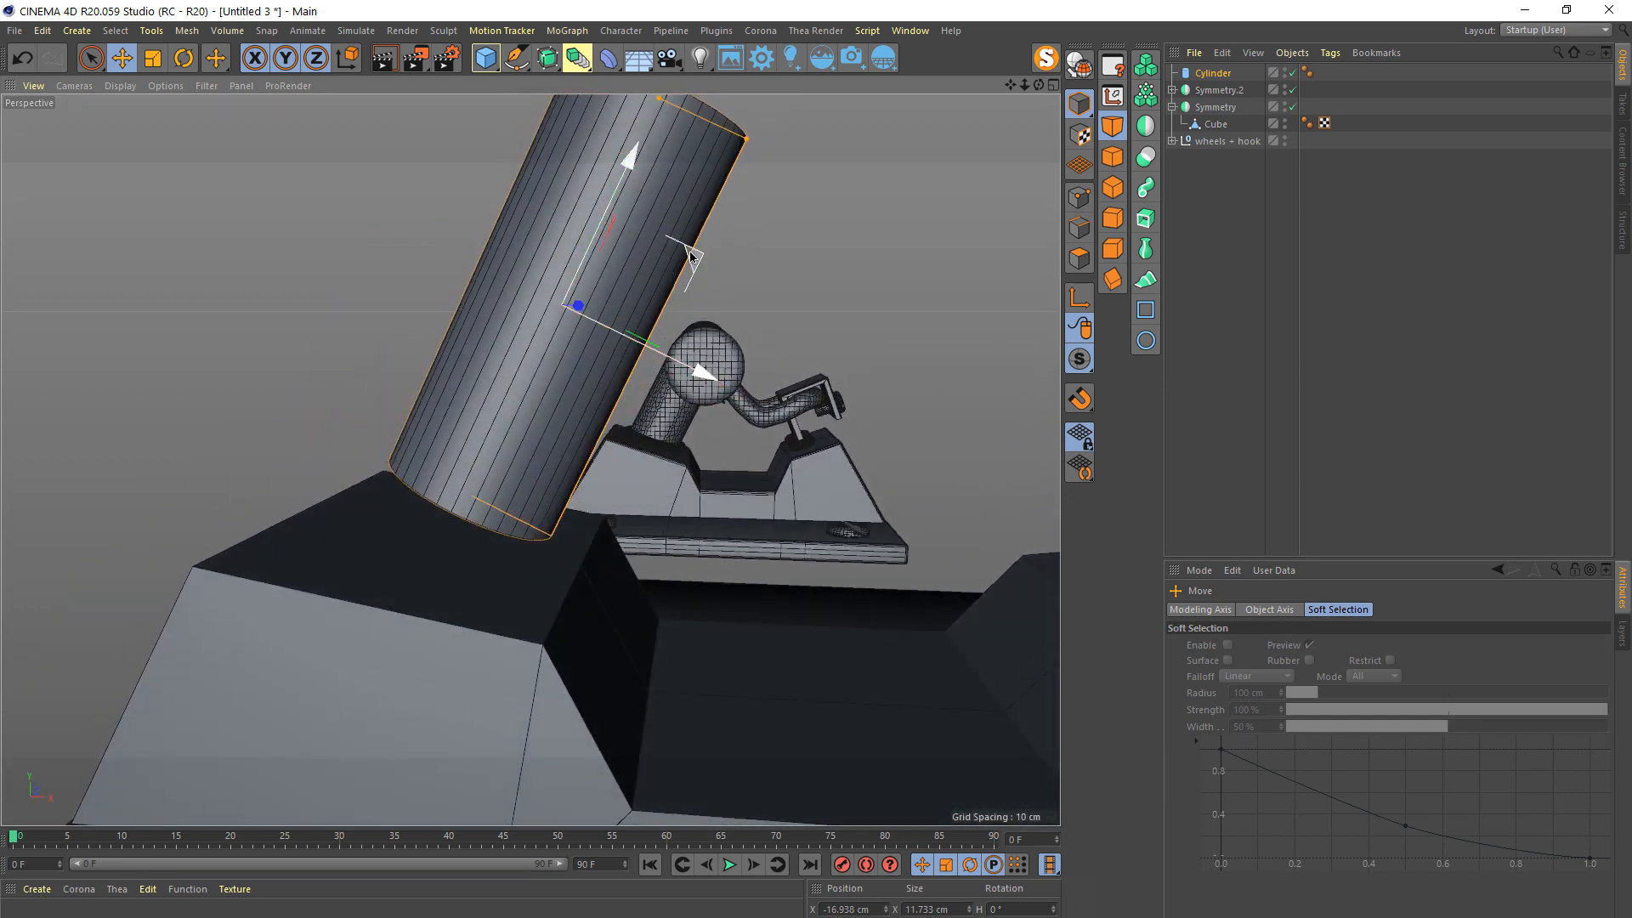
left_click_drag(691, 258, 600, 356)
left_click_drag(582, 278, 593, 312)
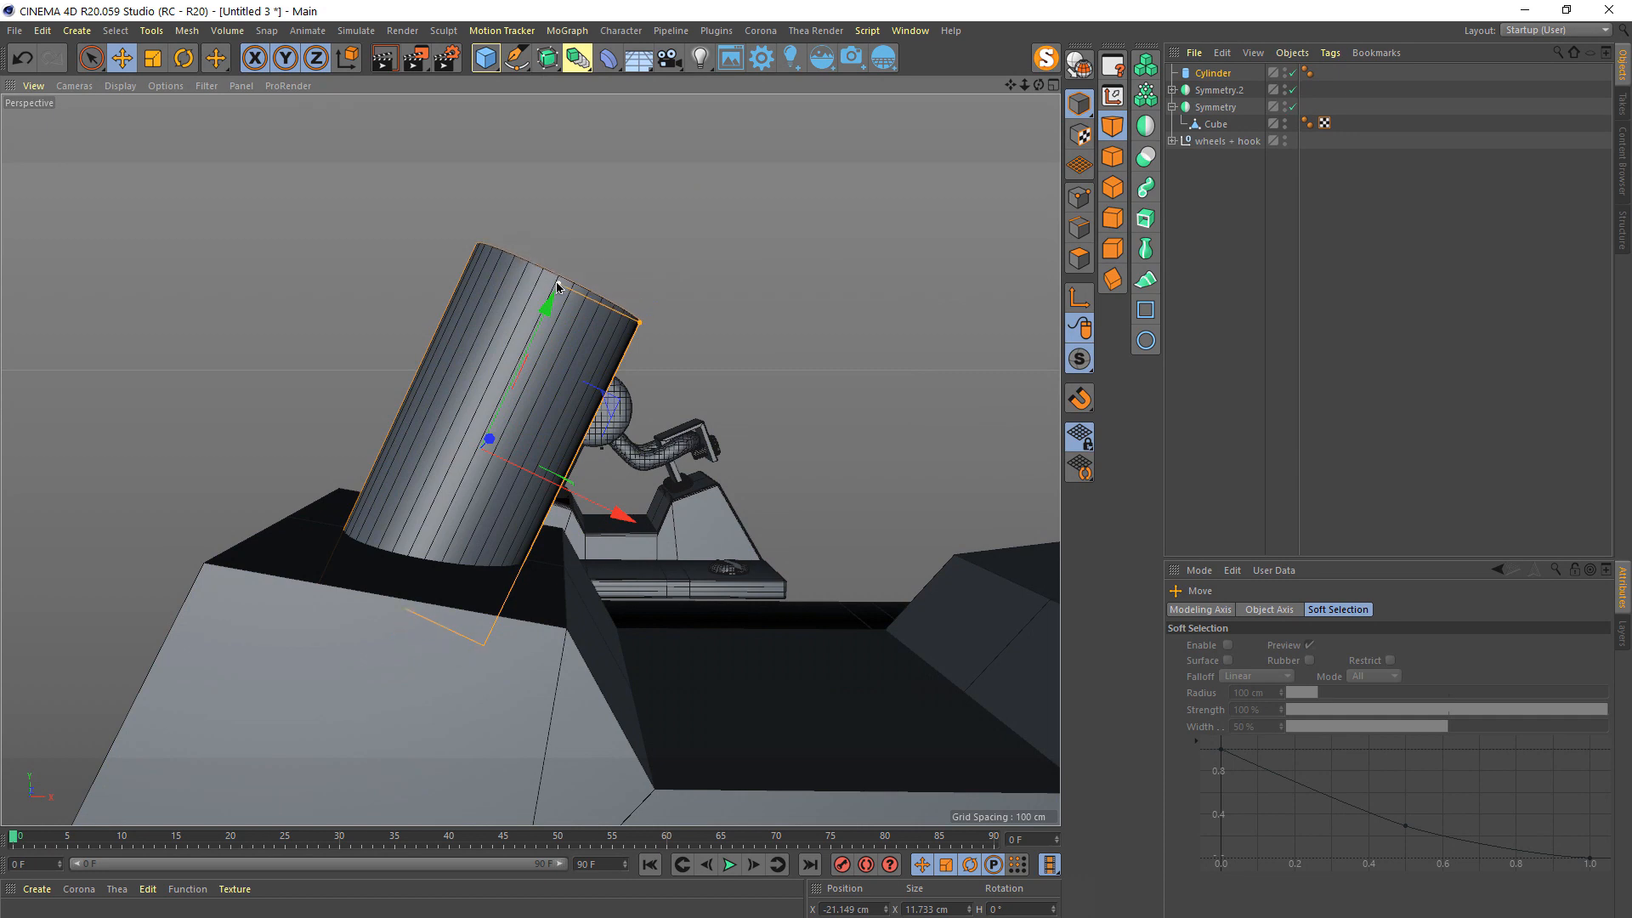
- Reduce the tilted cylinder's radius until it is about 9.58 cm wide
scroll(535, 425, "down", 6)
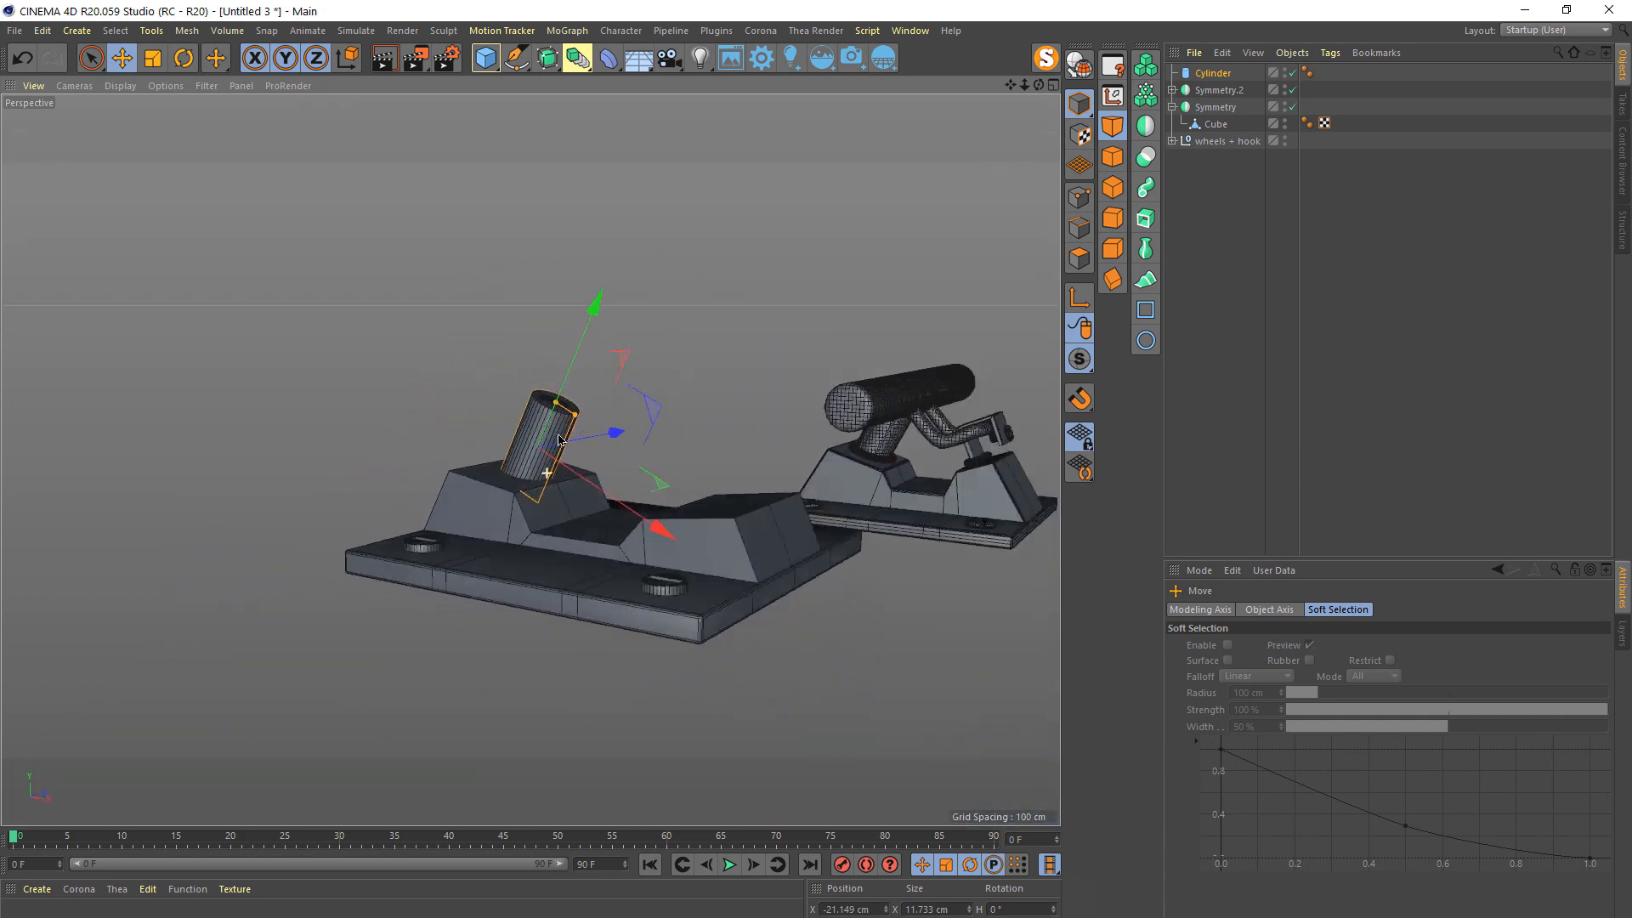
scroll(592, 380, "up", 5)
left_click_drag(610, 403, 557, 408)
scroll(620, 387, "down", 5)
left_click_drag(535, 502, 582, 498, "alt")
left_click(1211, 200)
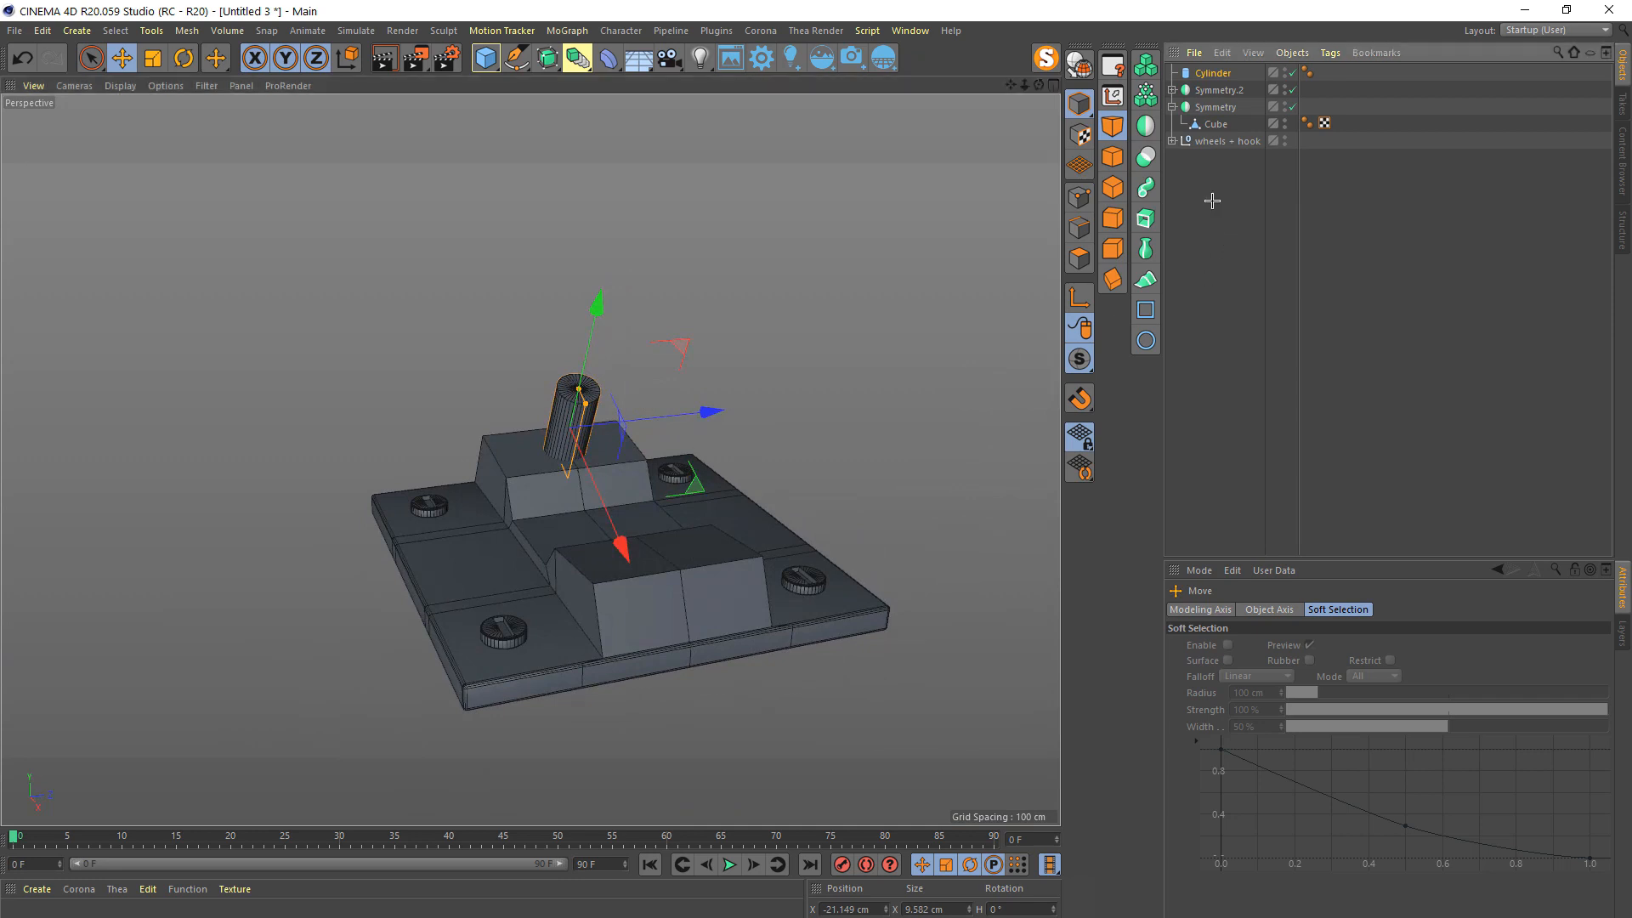
- Duplicate the tilted cylinder and rotate the copy by 90° so that it lies horizontally across the original
left_click(582, 388)
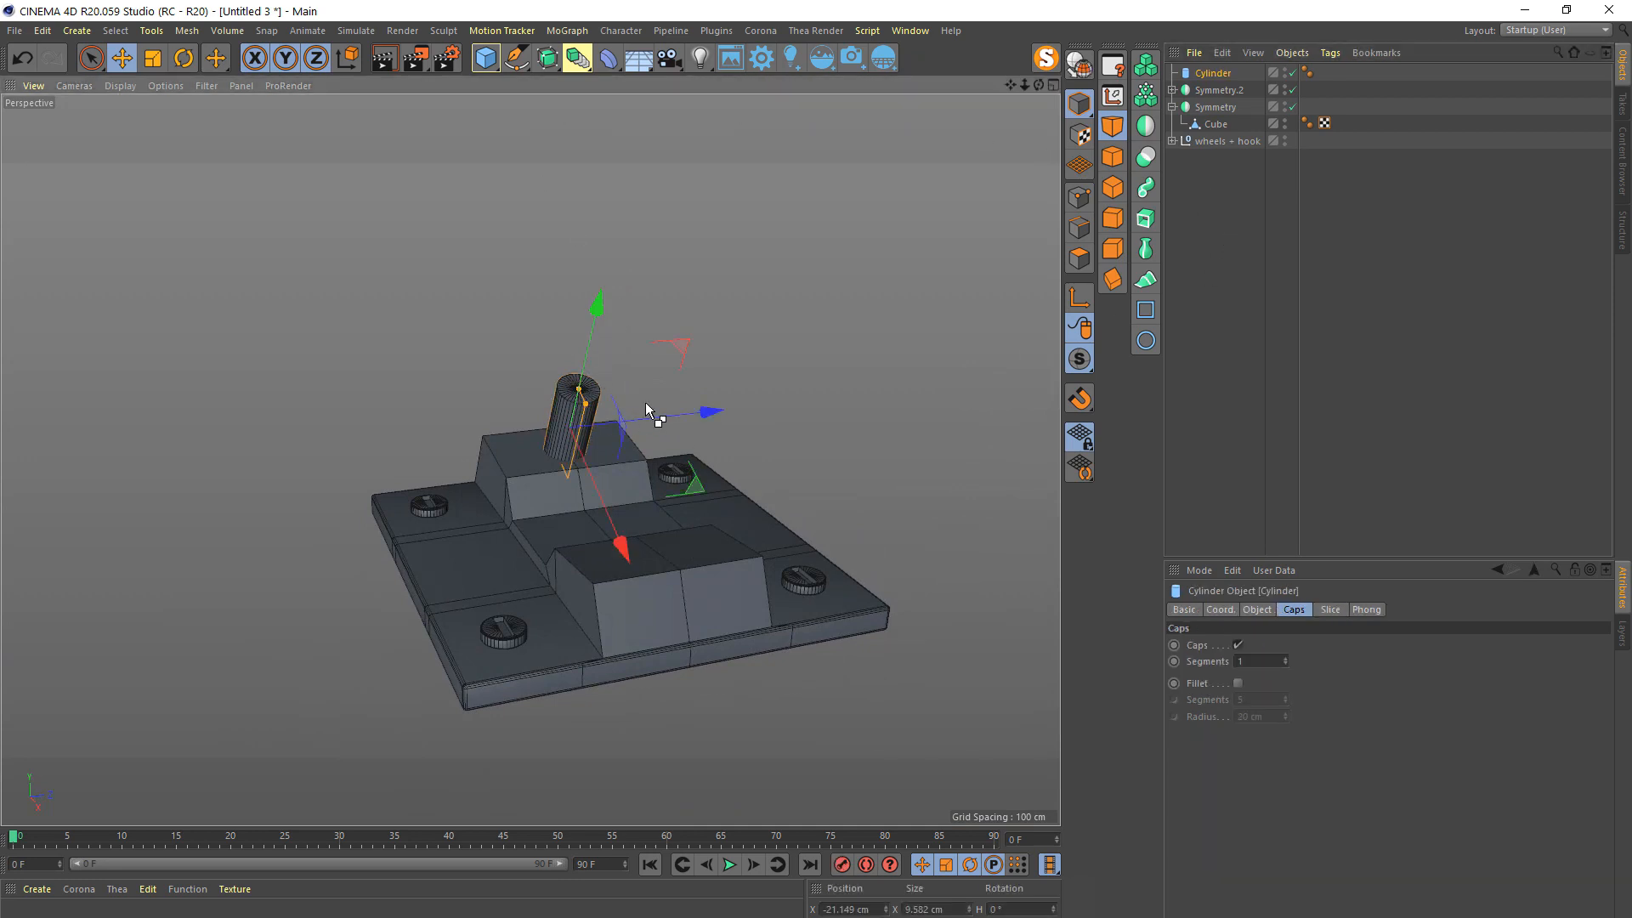
key("ctrl+c")
key("ctrl+v")
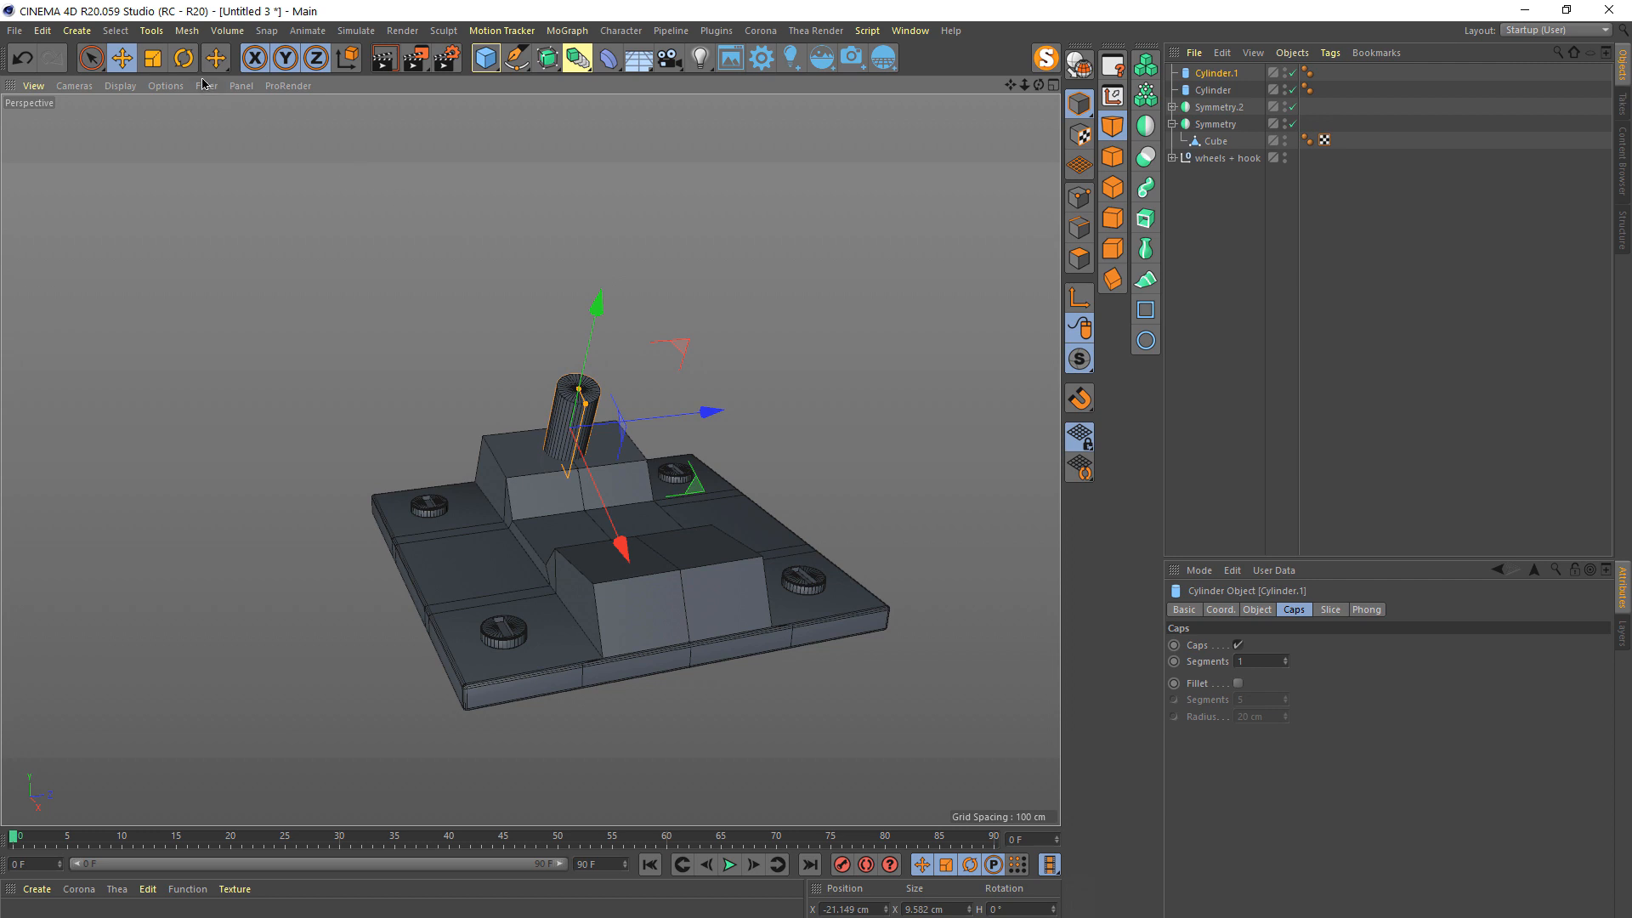
key("r")
left_click_drag(504, 400, 619, 391)
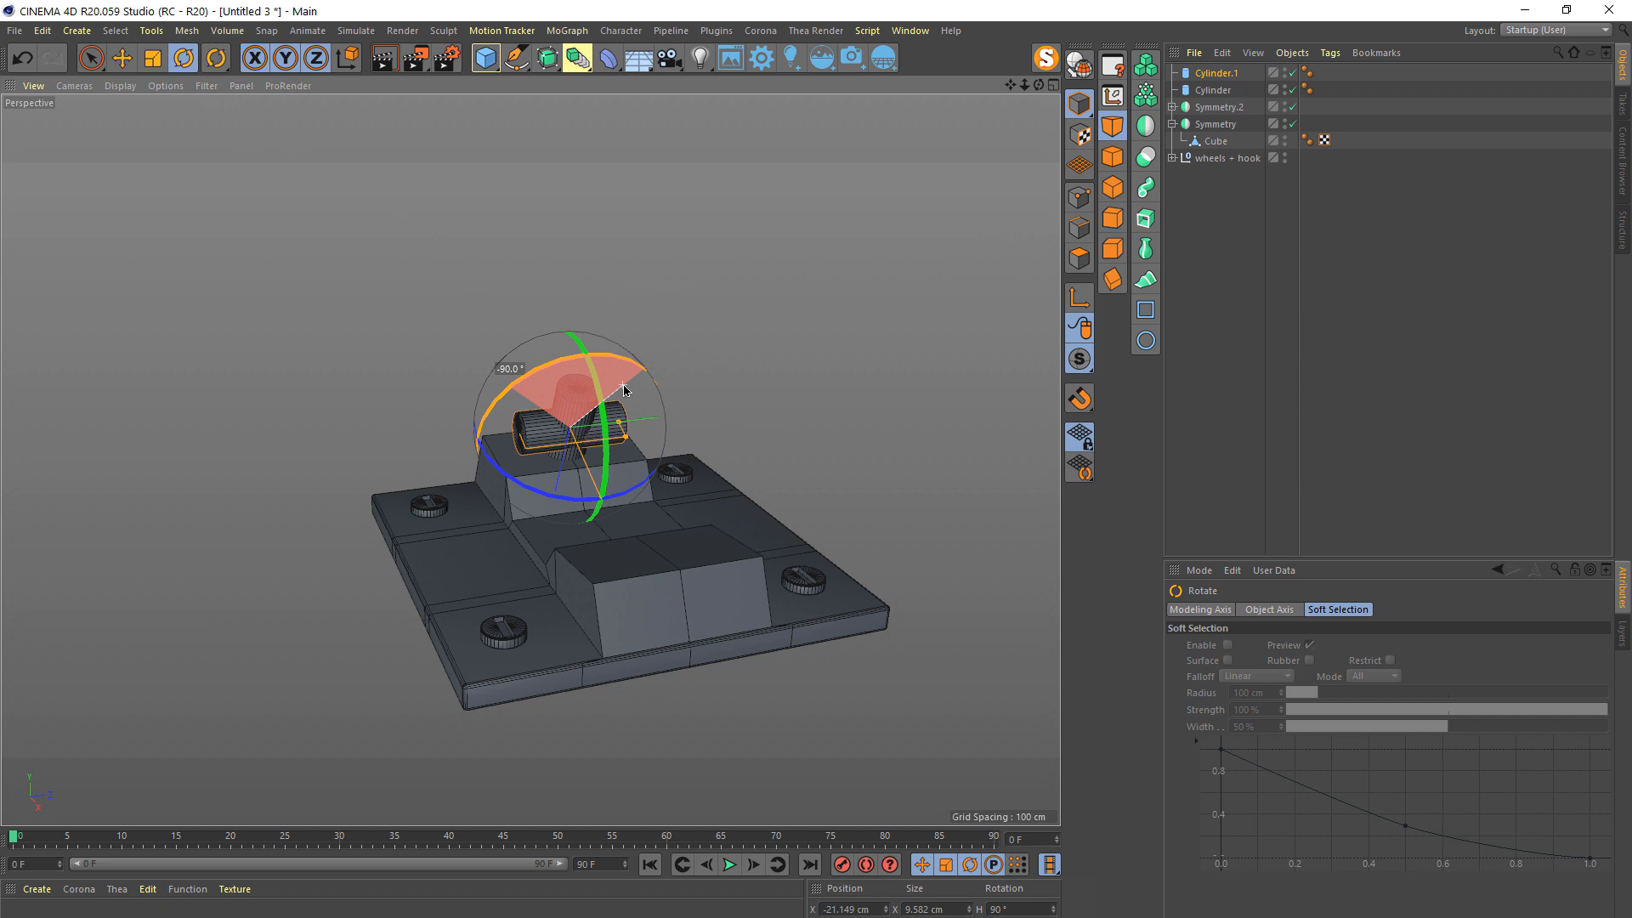
left_click_drag(625, 391, 624, 391)
- Lengthen the horizontal cylinder evenly so that it extends well past both sides of the raised block as the axle
scroll(554, 406, "up", 6)
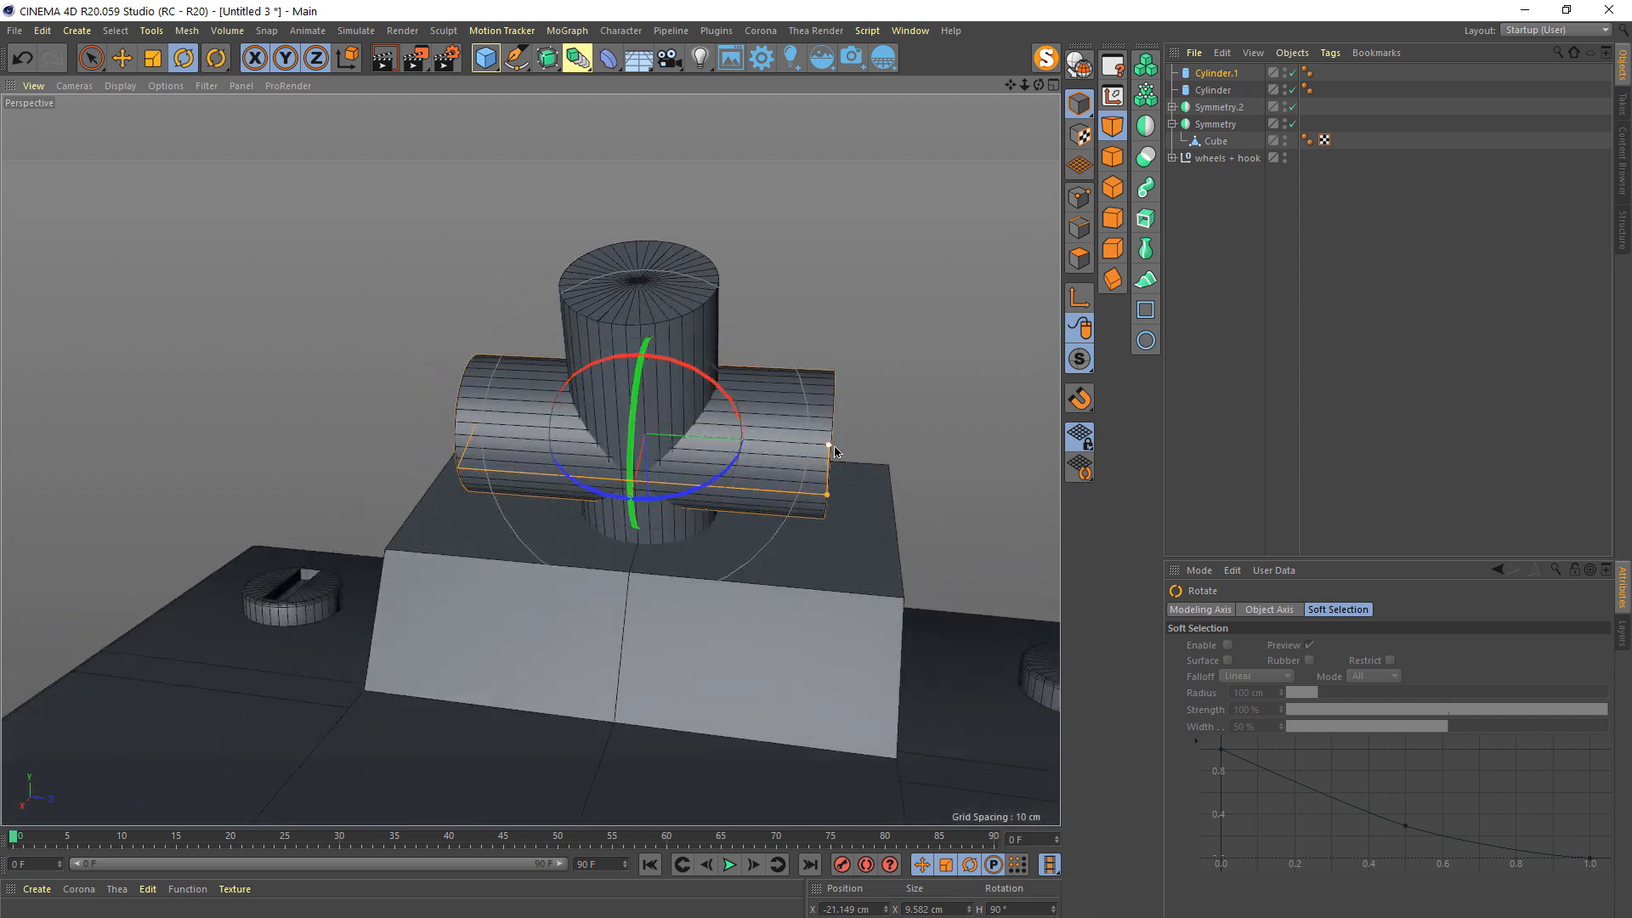
left_click_drag(828, 444, 1052, 440)
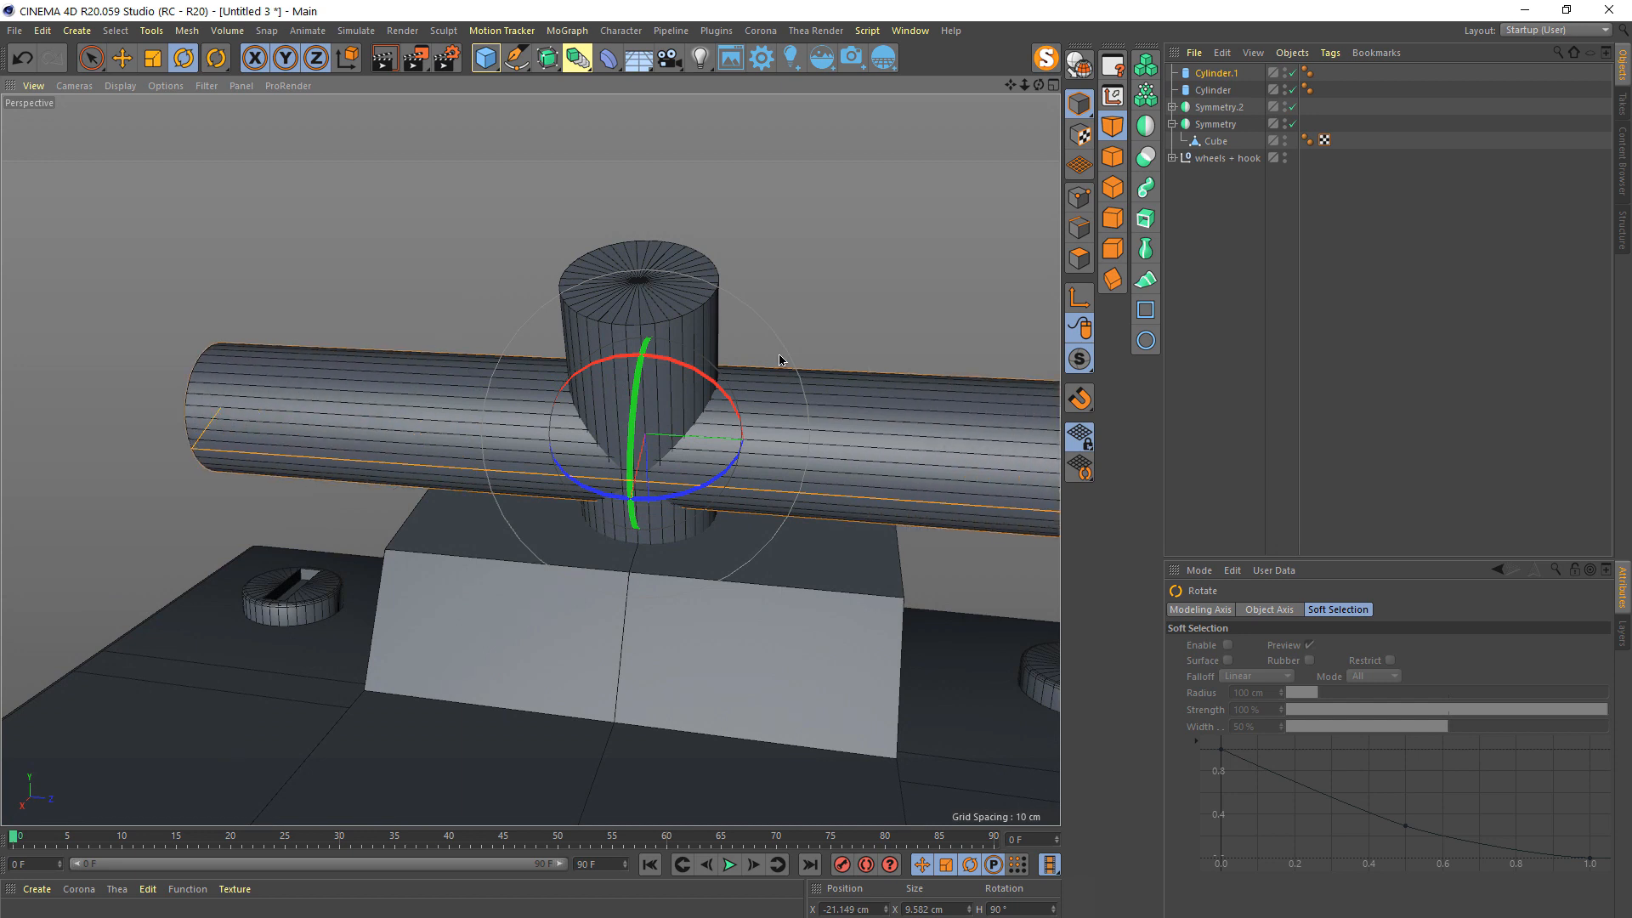
scroll(779, 360, "down", 5)
left_click_drag(779, 360, 734, 441, "alt")
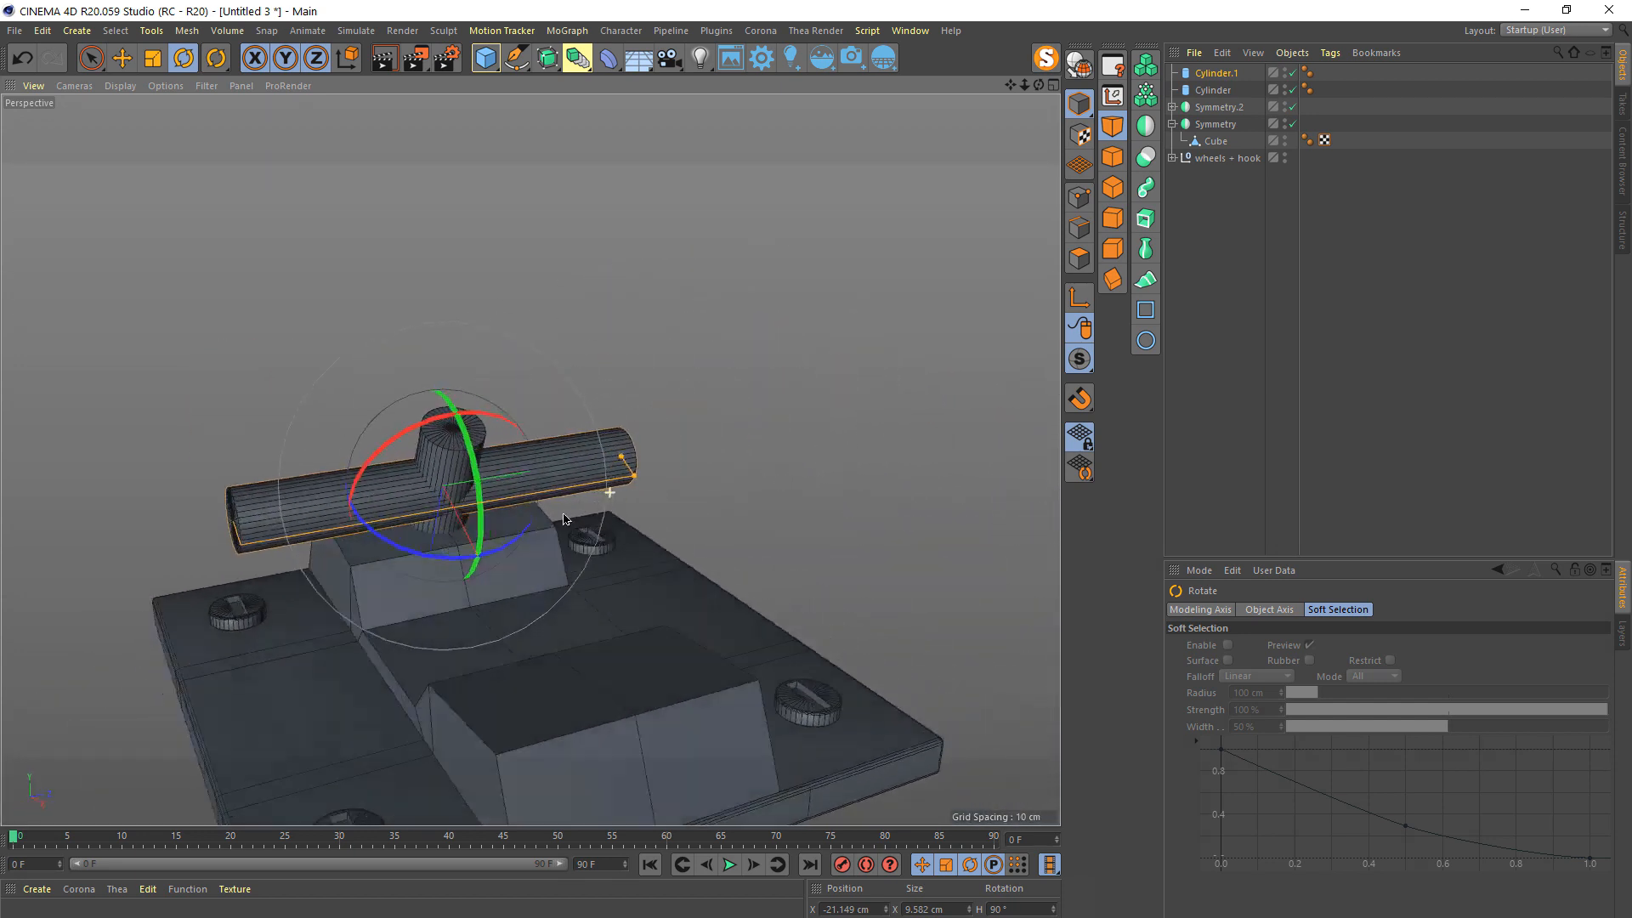
- Thicken the horizontal cylinder to about 12.65 cm and move it to X about -14.85 cm, onto the tilted post's upper end
scroll(735, 441, "down", 4)
left_click_drag(729, 521, 816, 439, "alt")
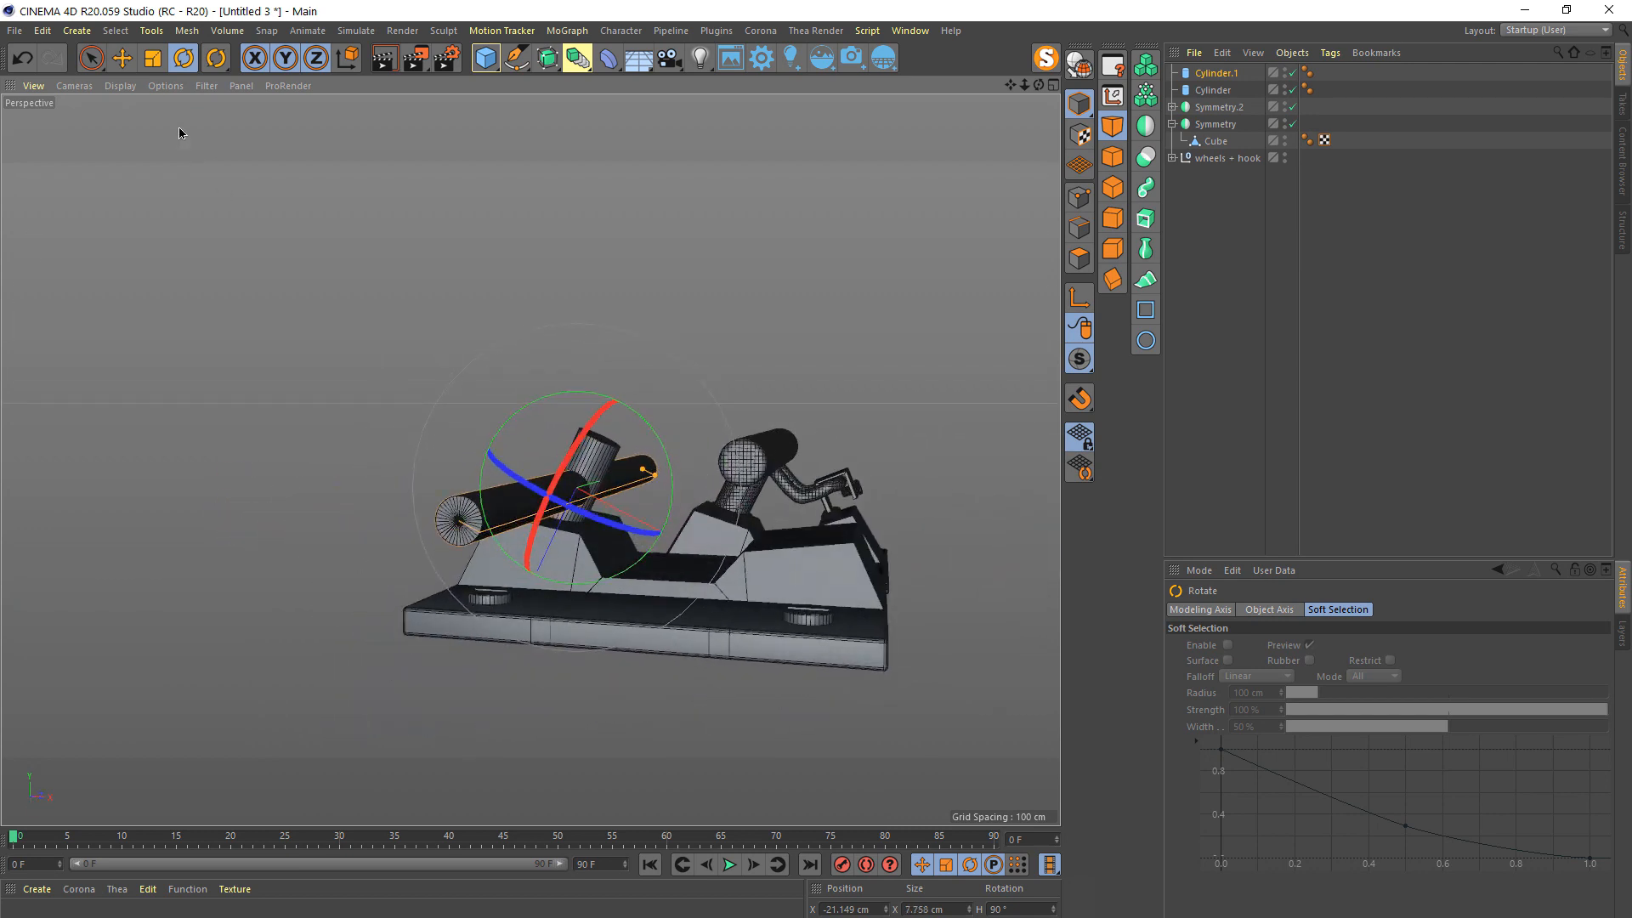
left_click(121, 61)
right_click_drag(440, 421, 472, 389, "alt")
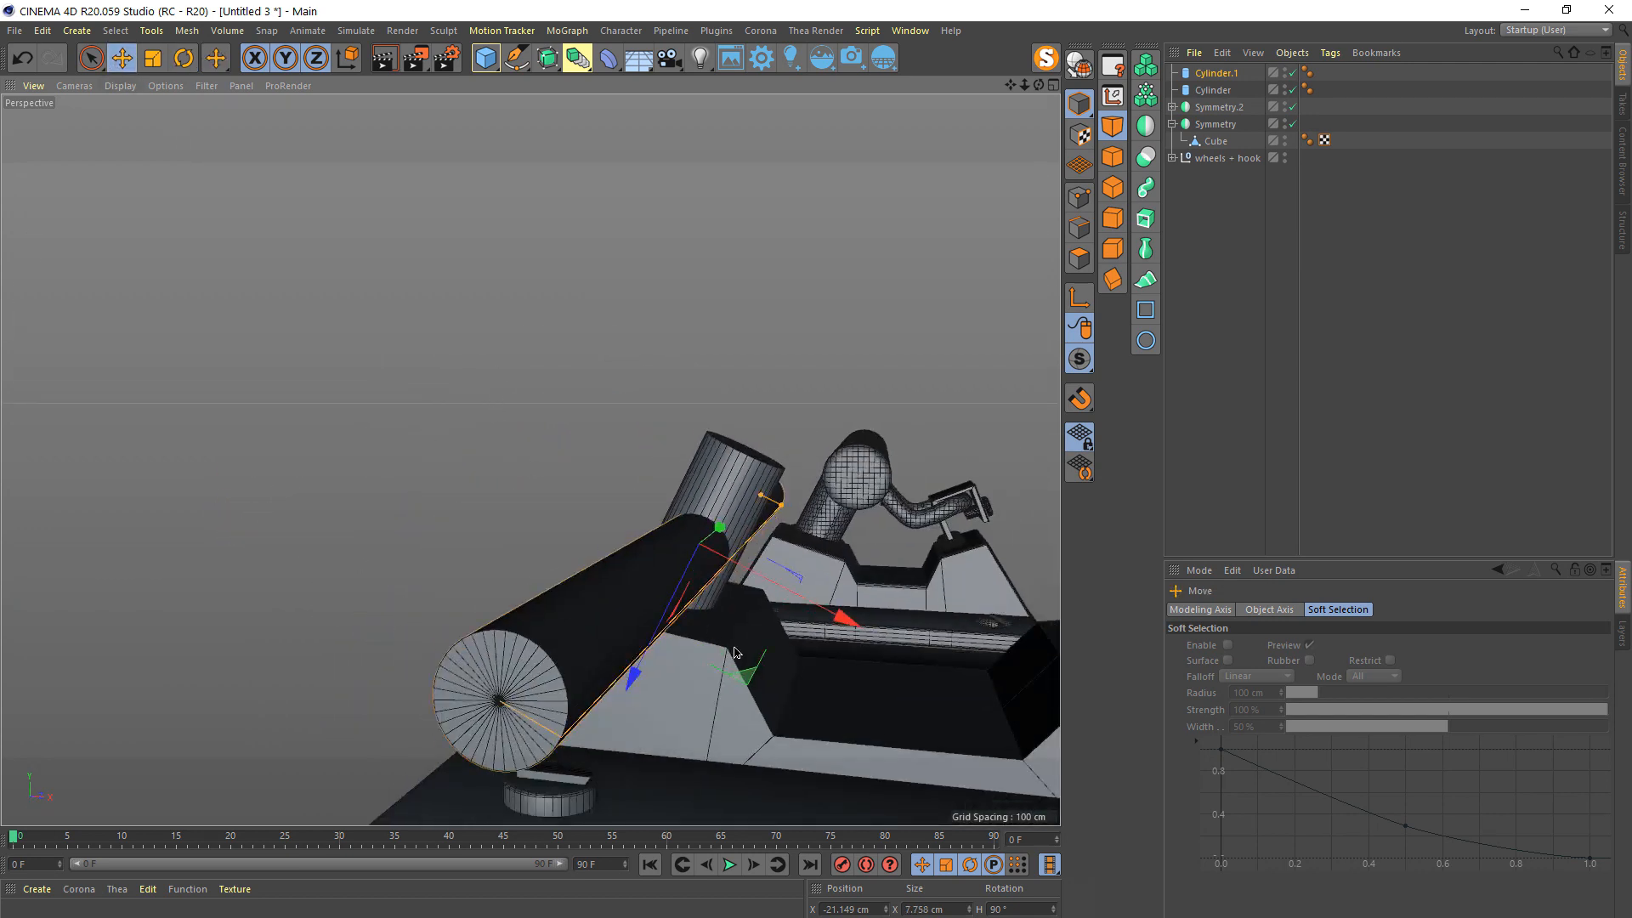
middle_click_drag(733, 644, 578, 600, "alt")
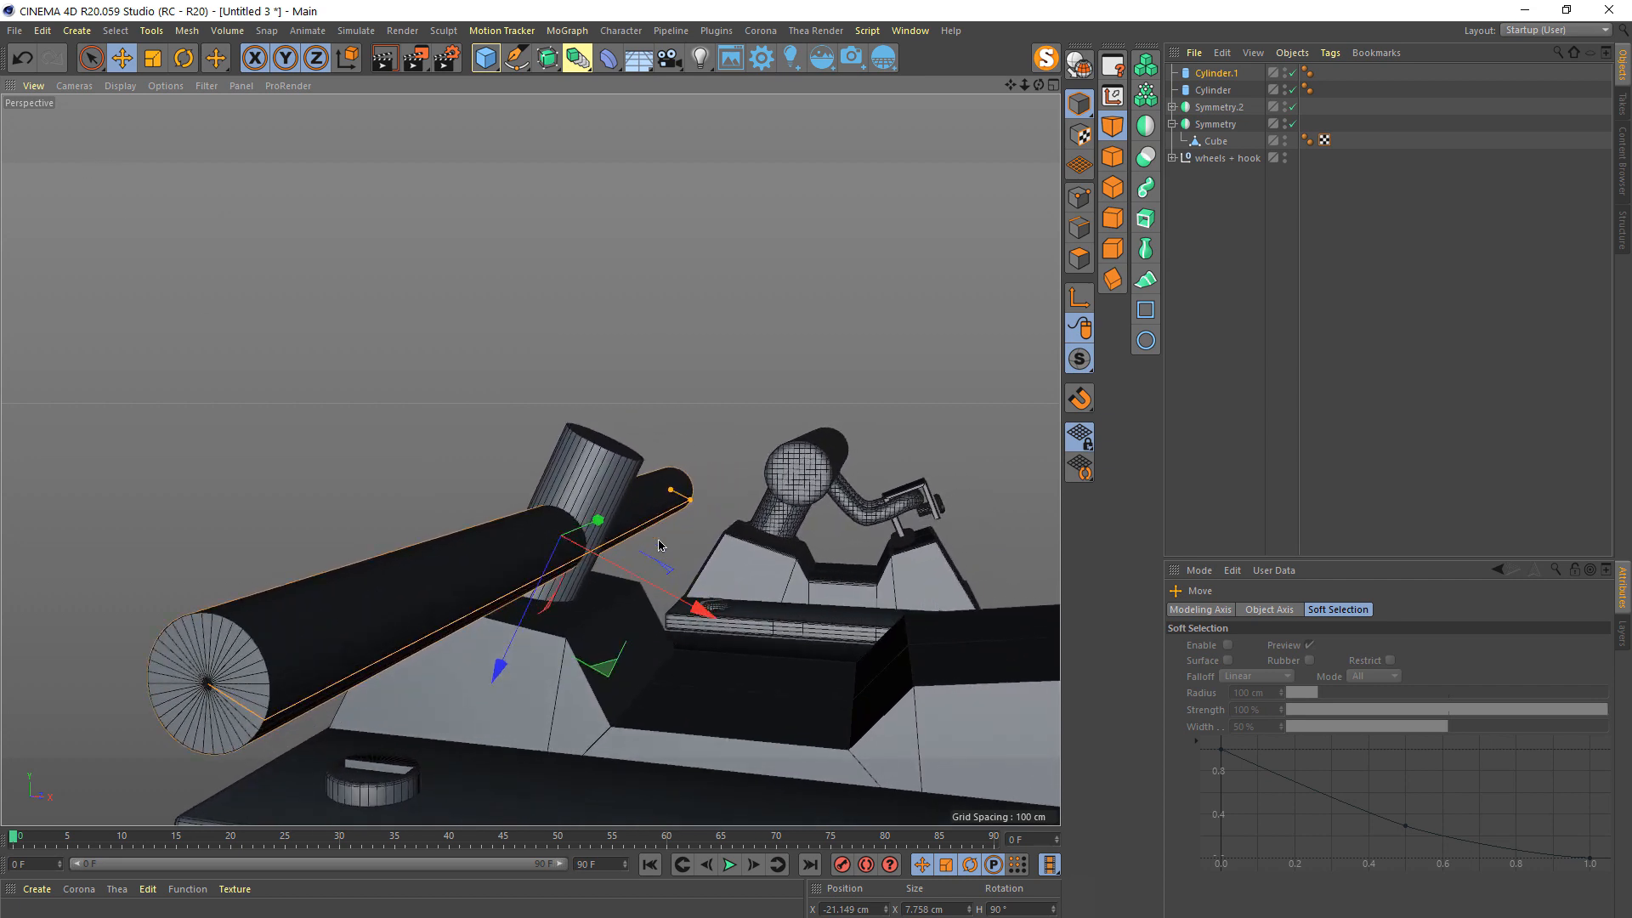
left_click_drag(696, 503, 706, 508)
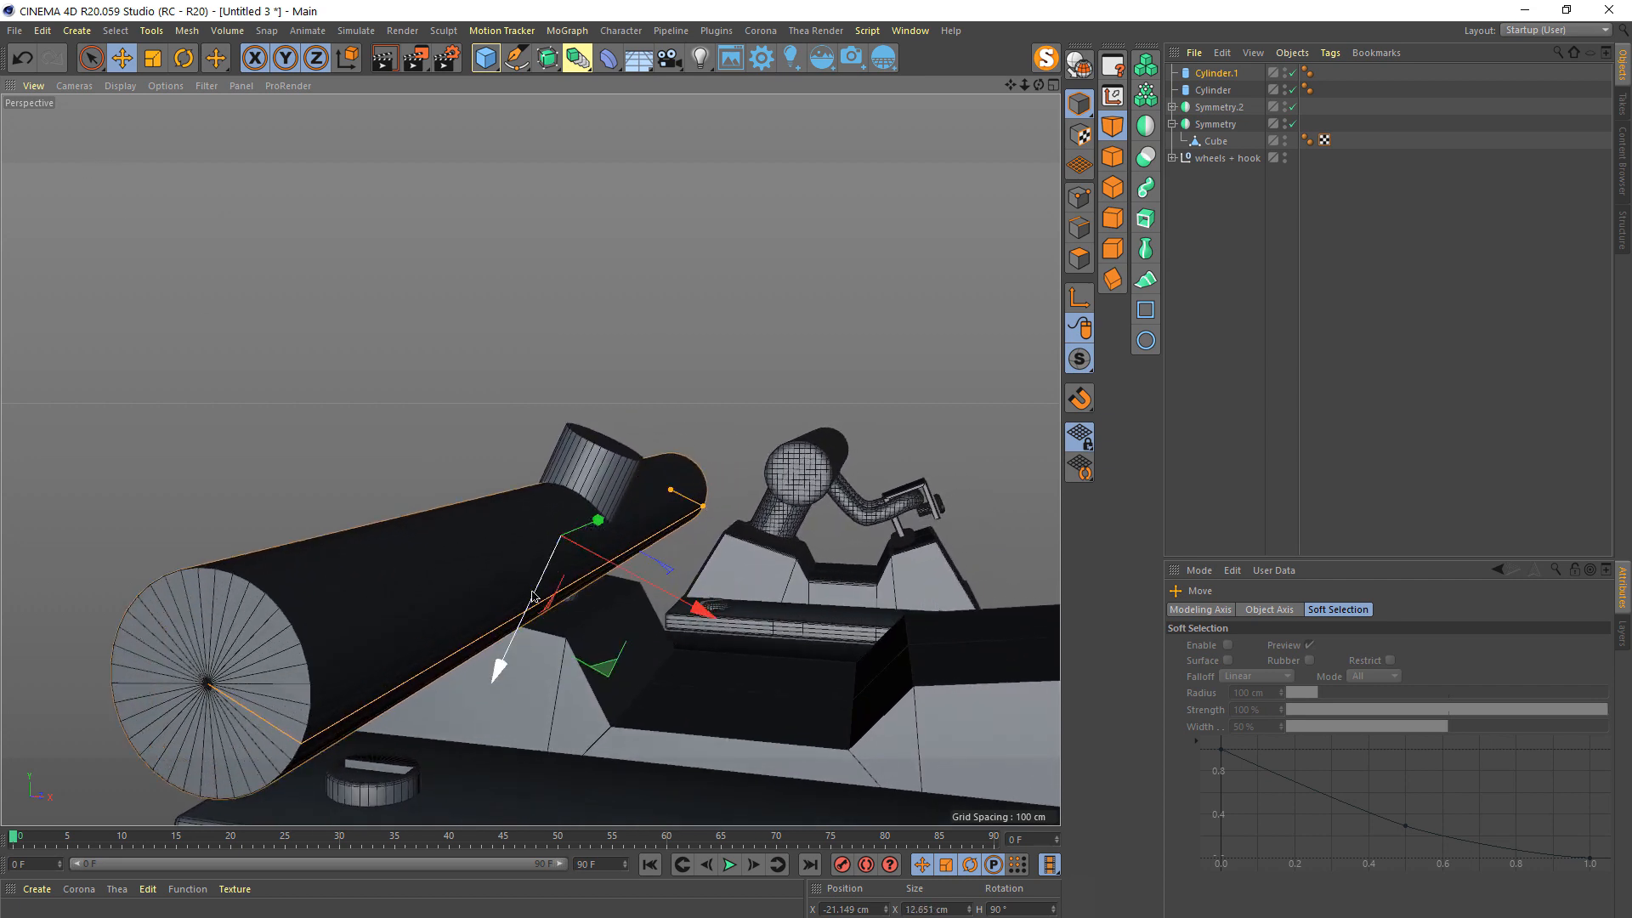
left_click_drag(533, 596, 757, 533, "alt")
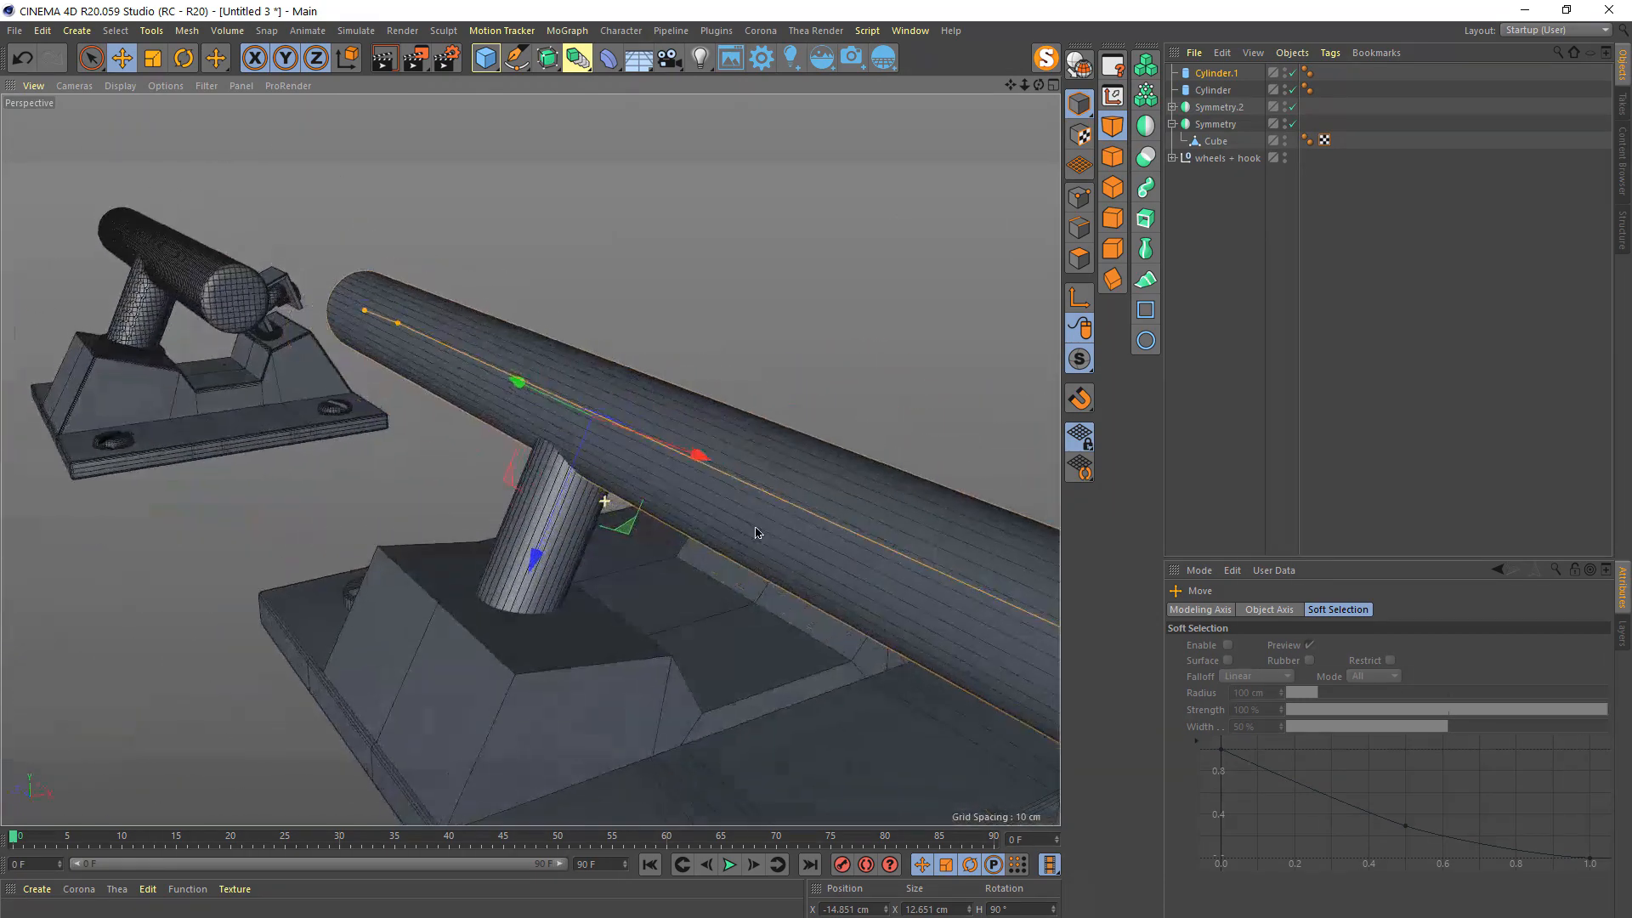
key("ctrl+shift+a")
- Add a Volume Builder and a Volume Mesher, and nest the builder under the mesher
scroll(614, 291, "up", 5)
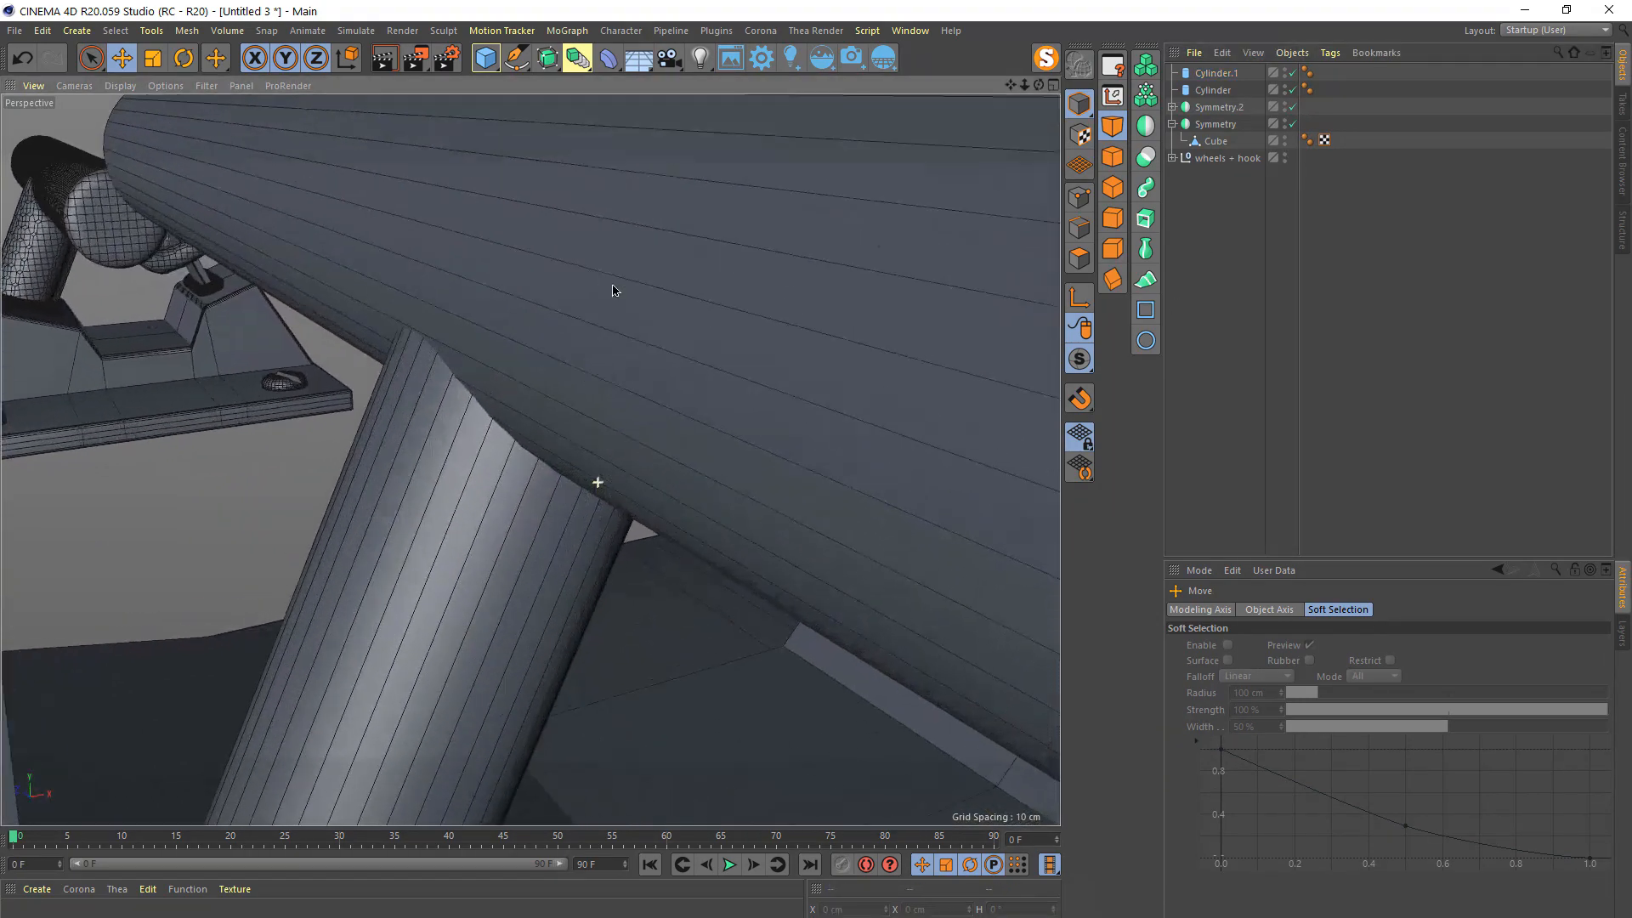
scroll(614, 291, "down", 8)
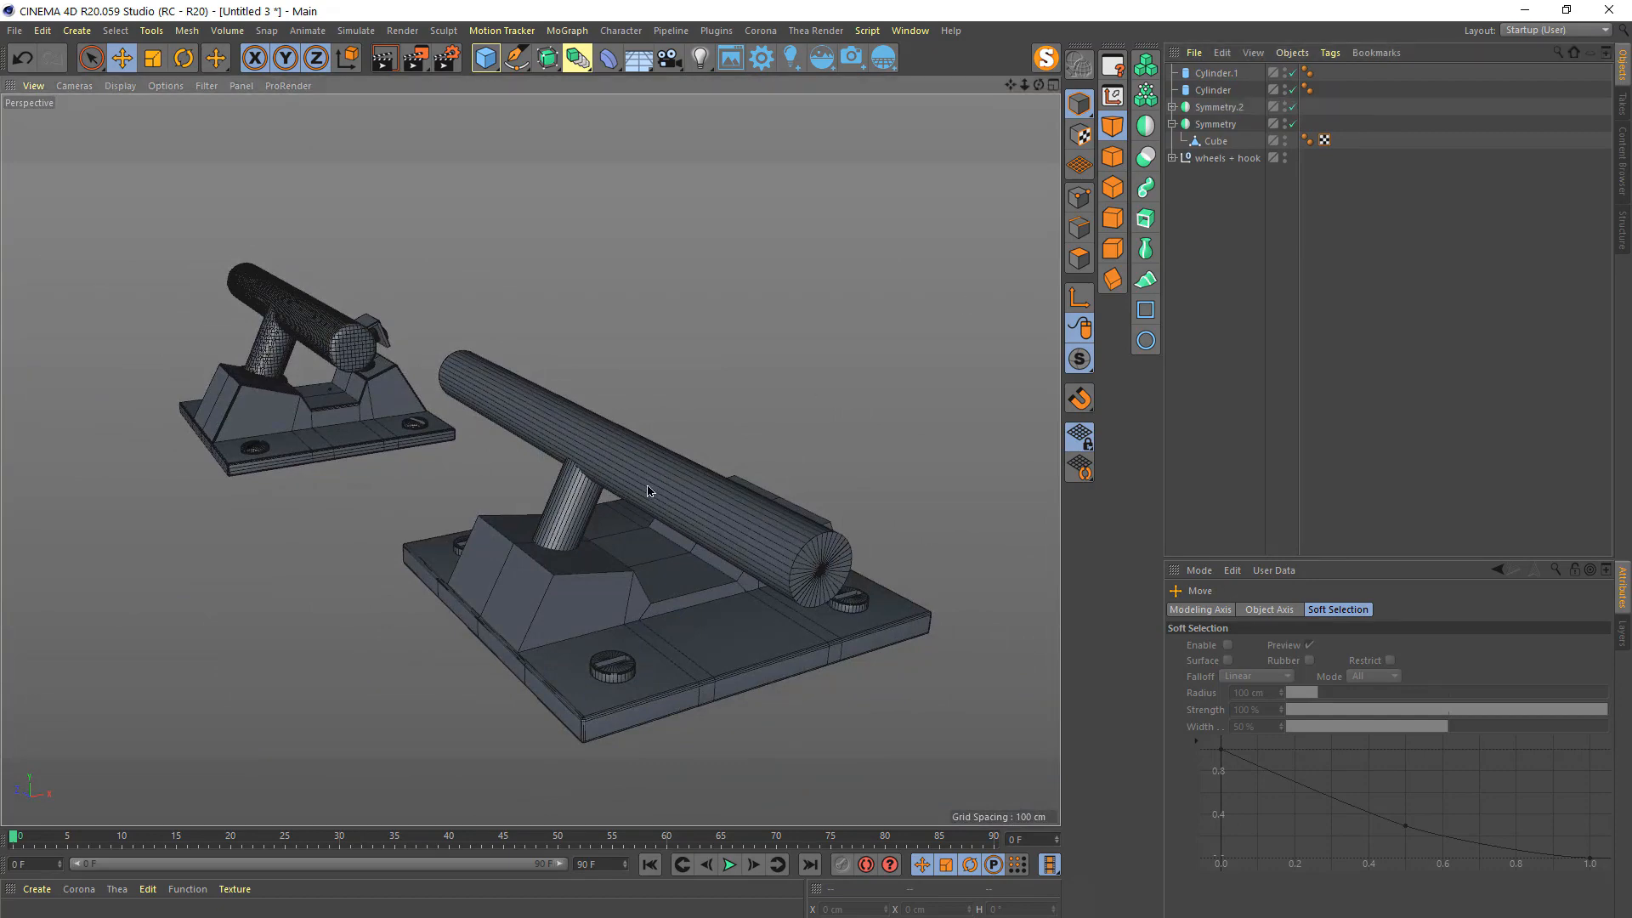
scroll(629, 439, "up", 6)
scroll(630, 439, "down", 6)
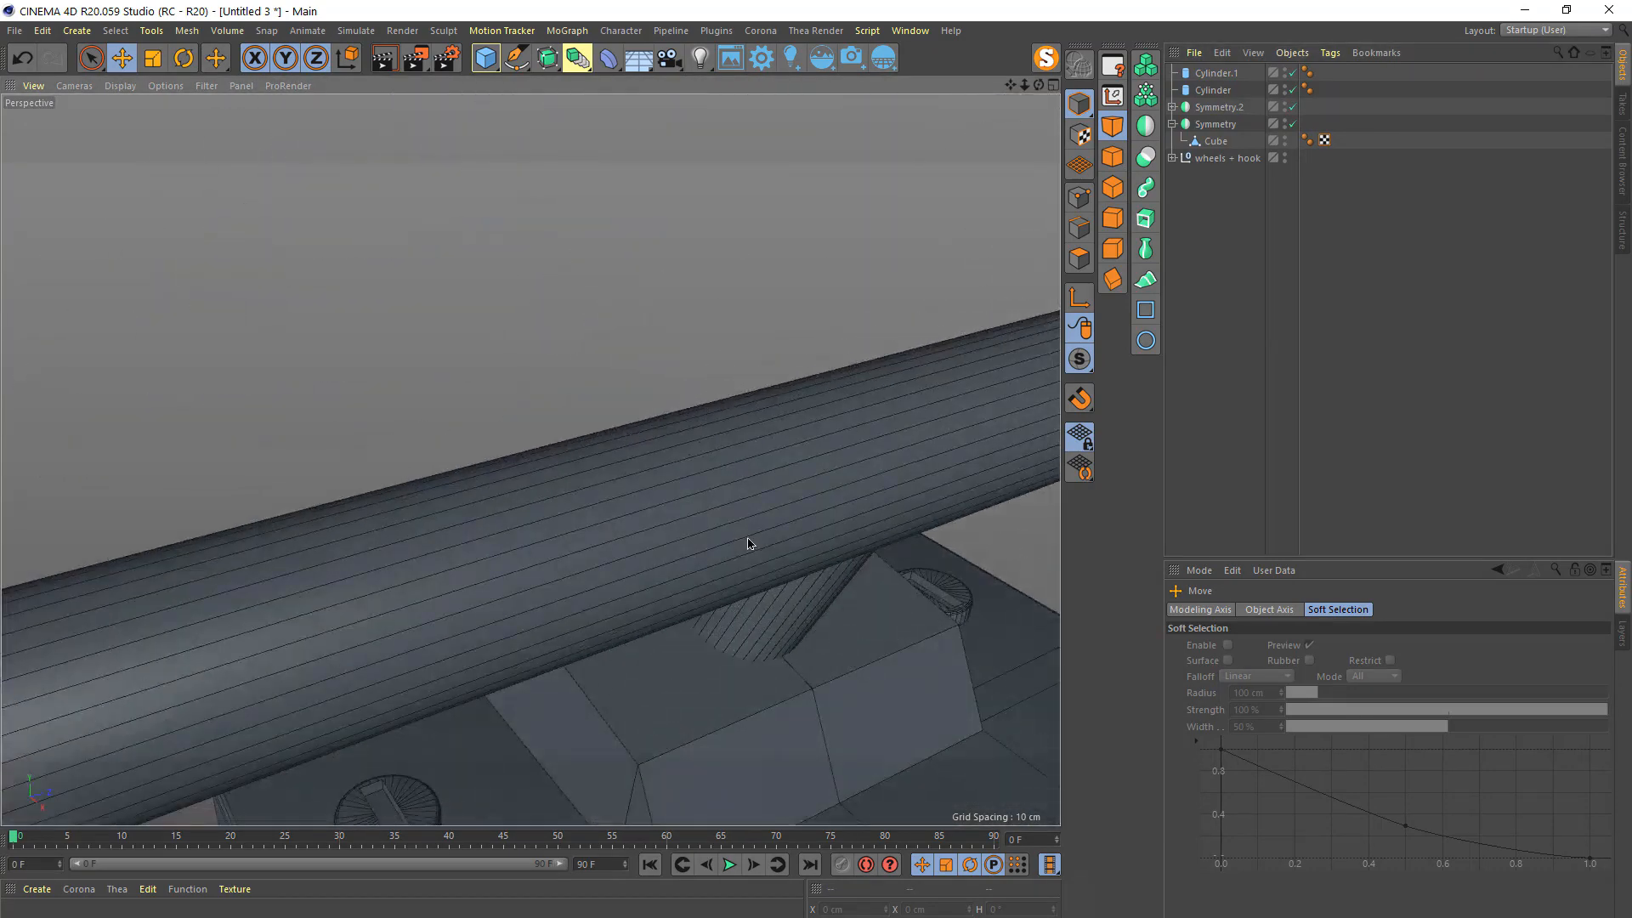
left_click_drag(772, 516, 388, 293, "alt")
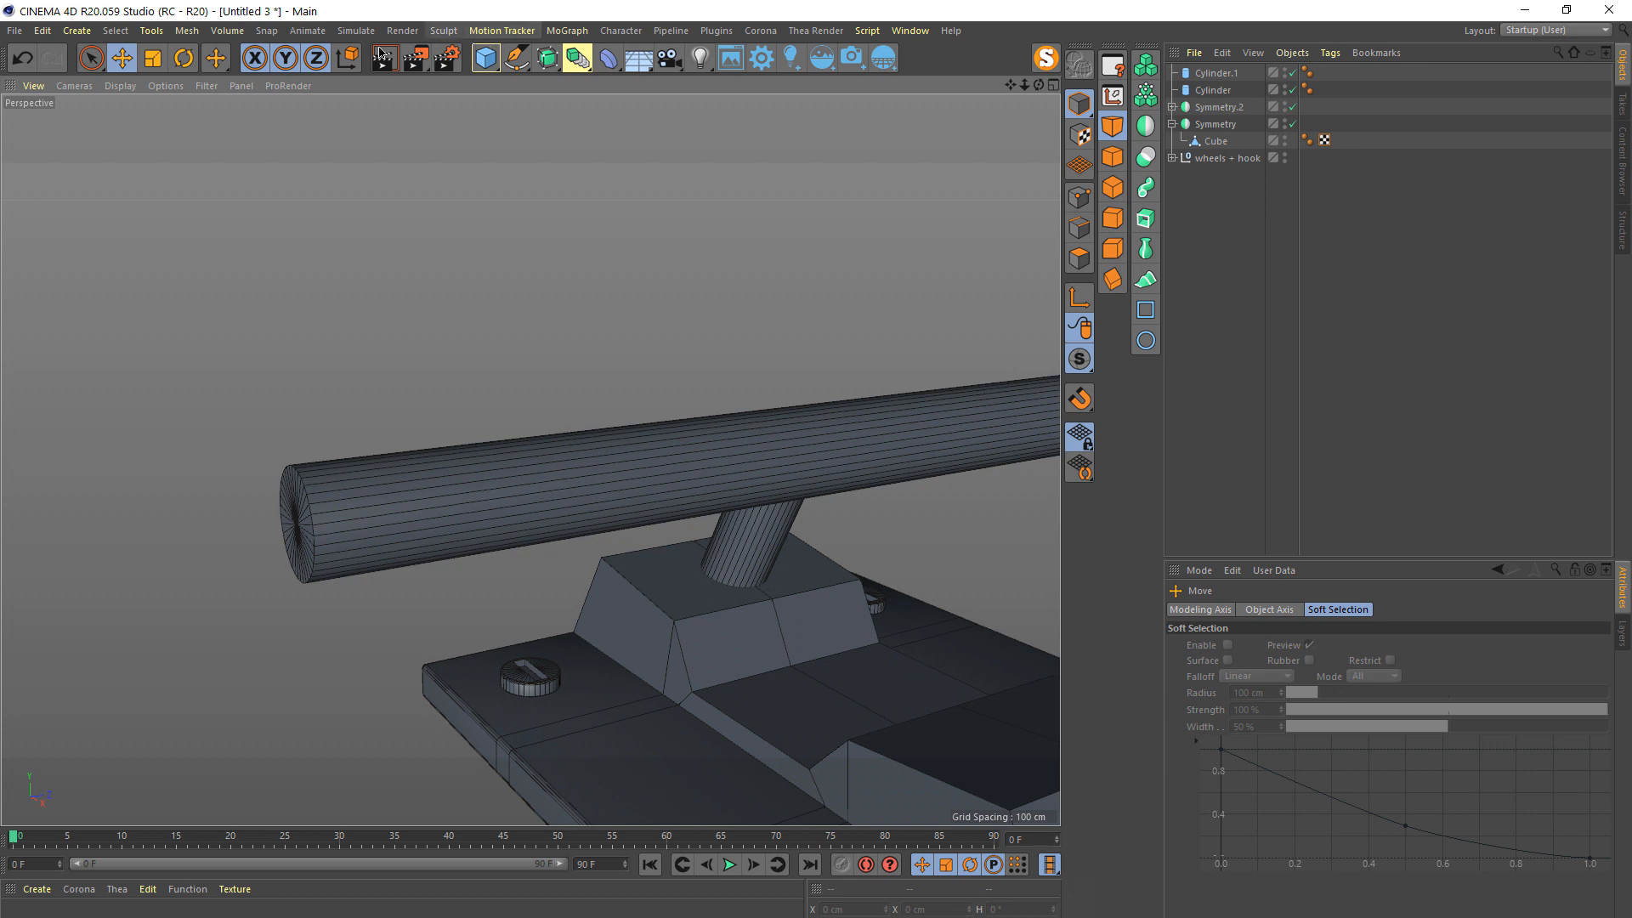
left_click(236, 32)
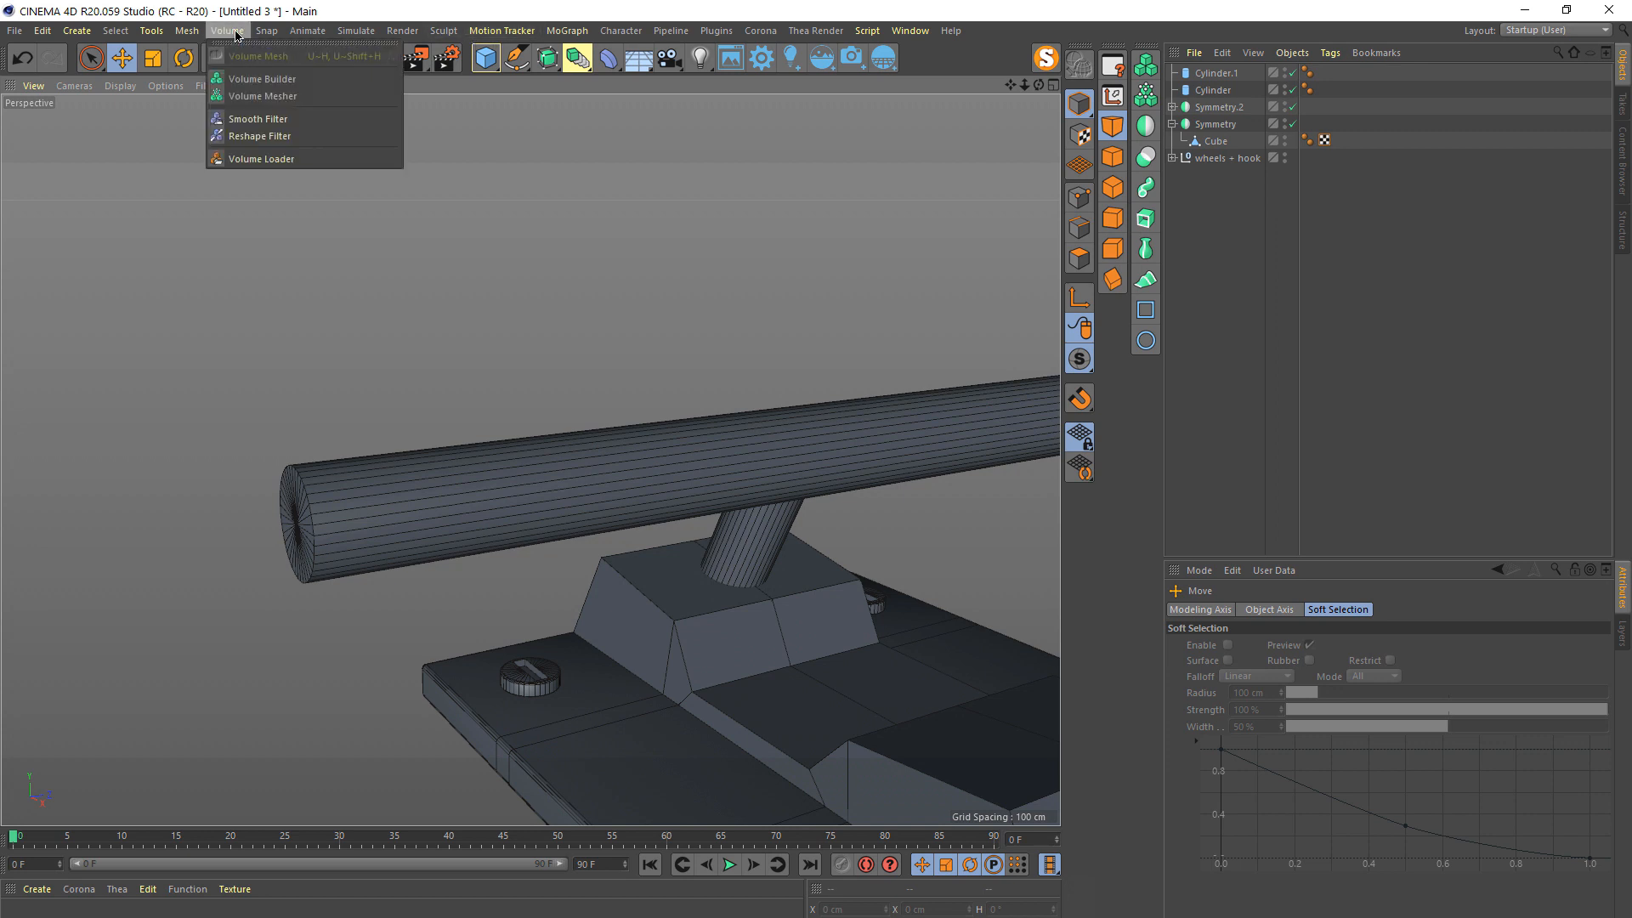
left_click(323, 84)
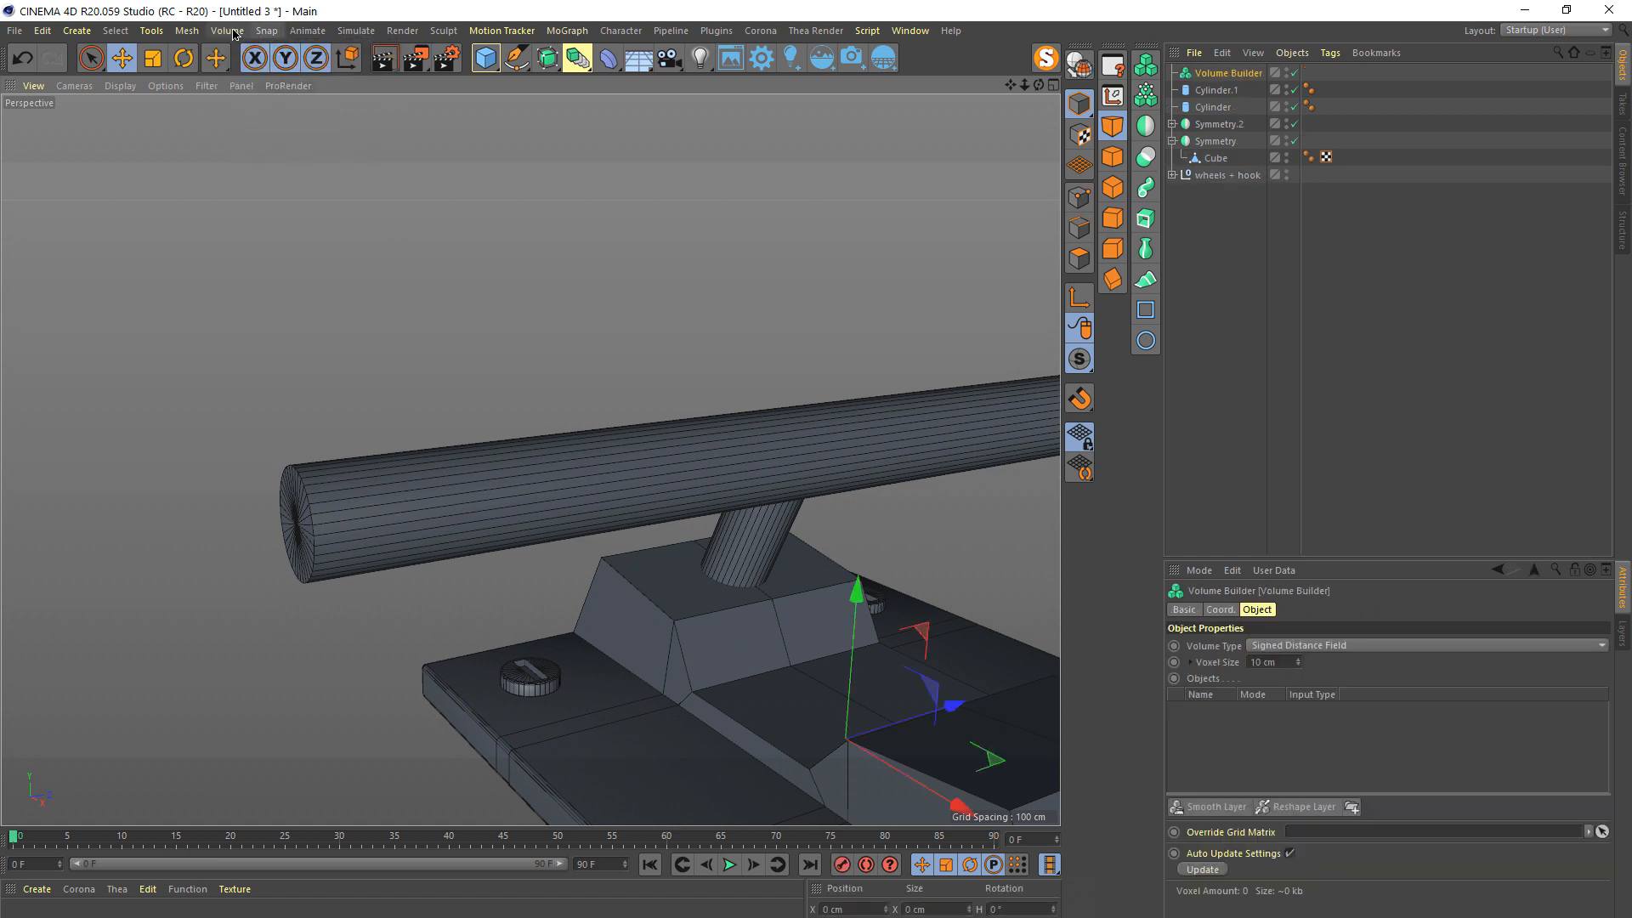
left_click(230, 33)
left_click(270, 97)
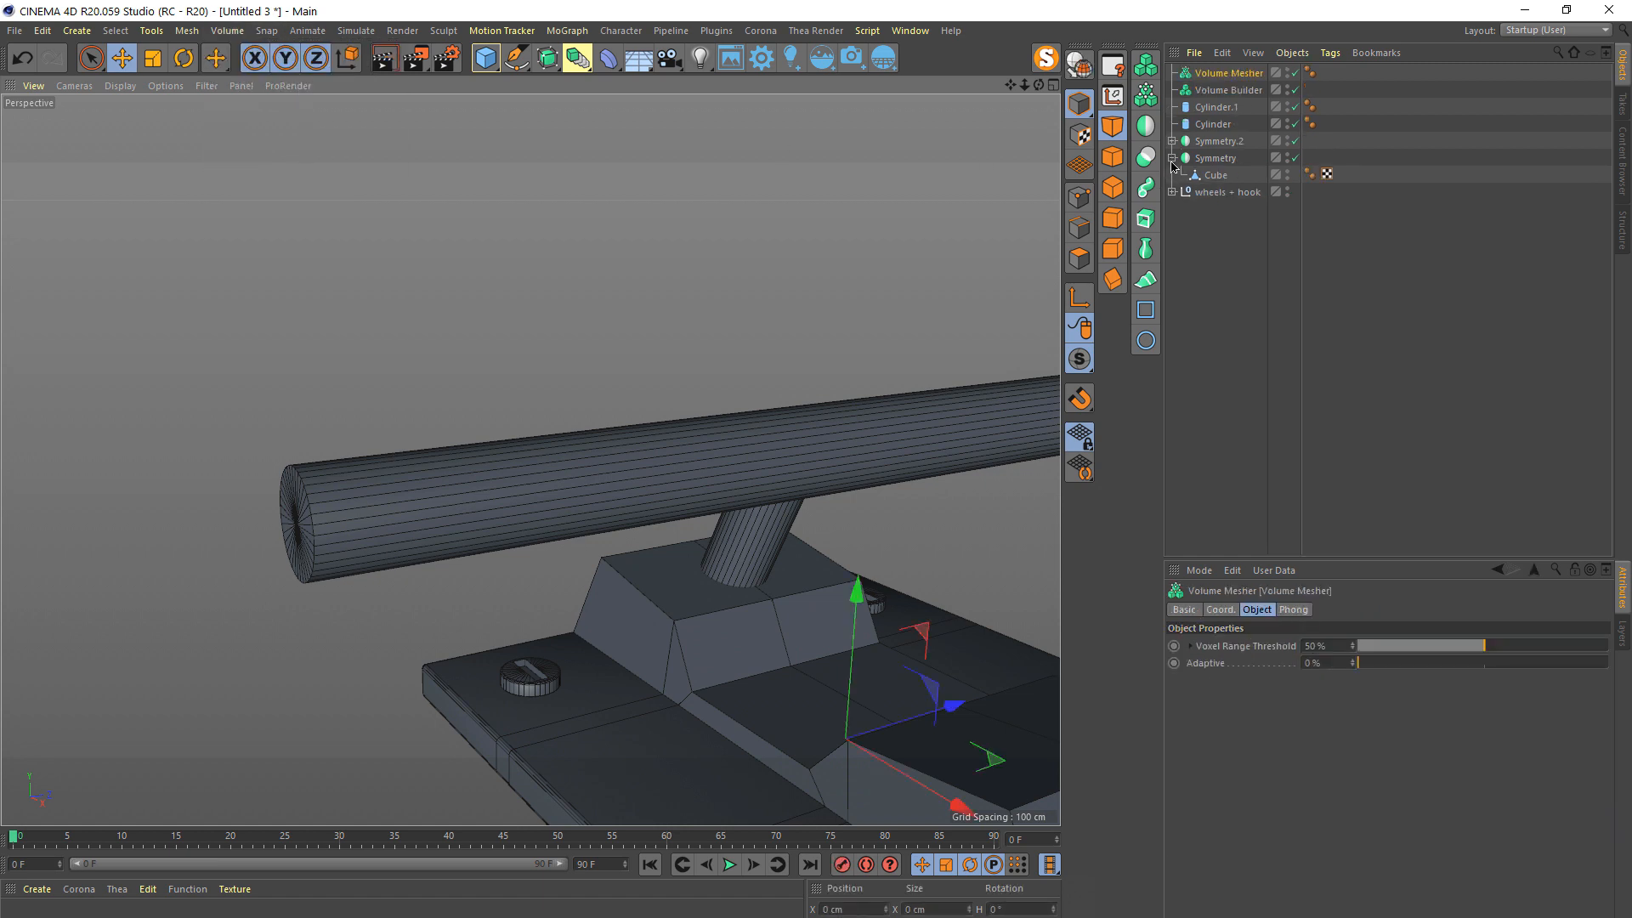
left_click(1234, 96)
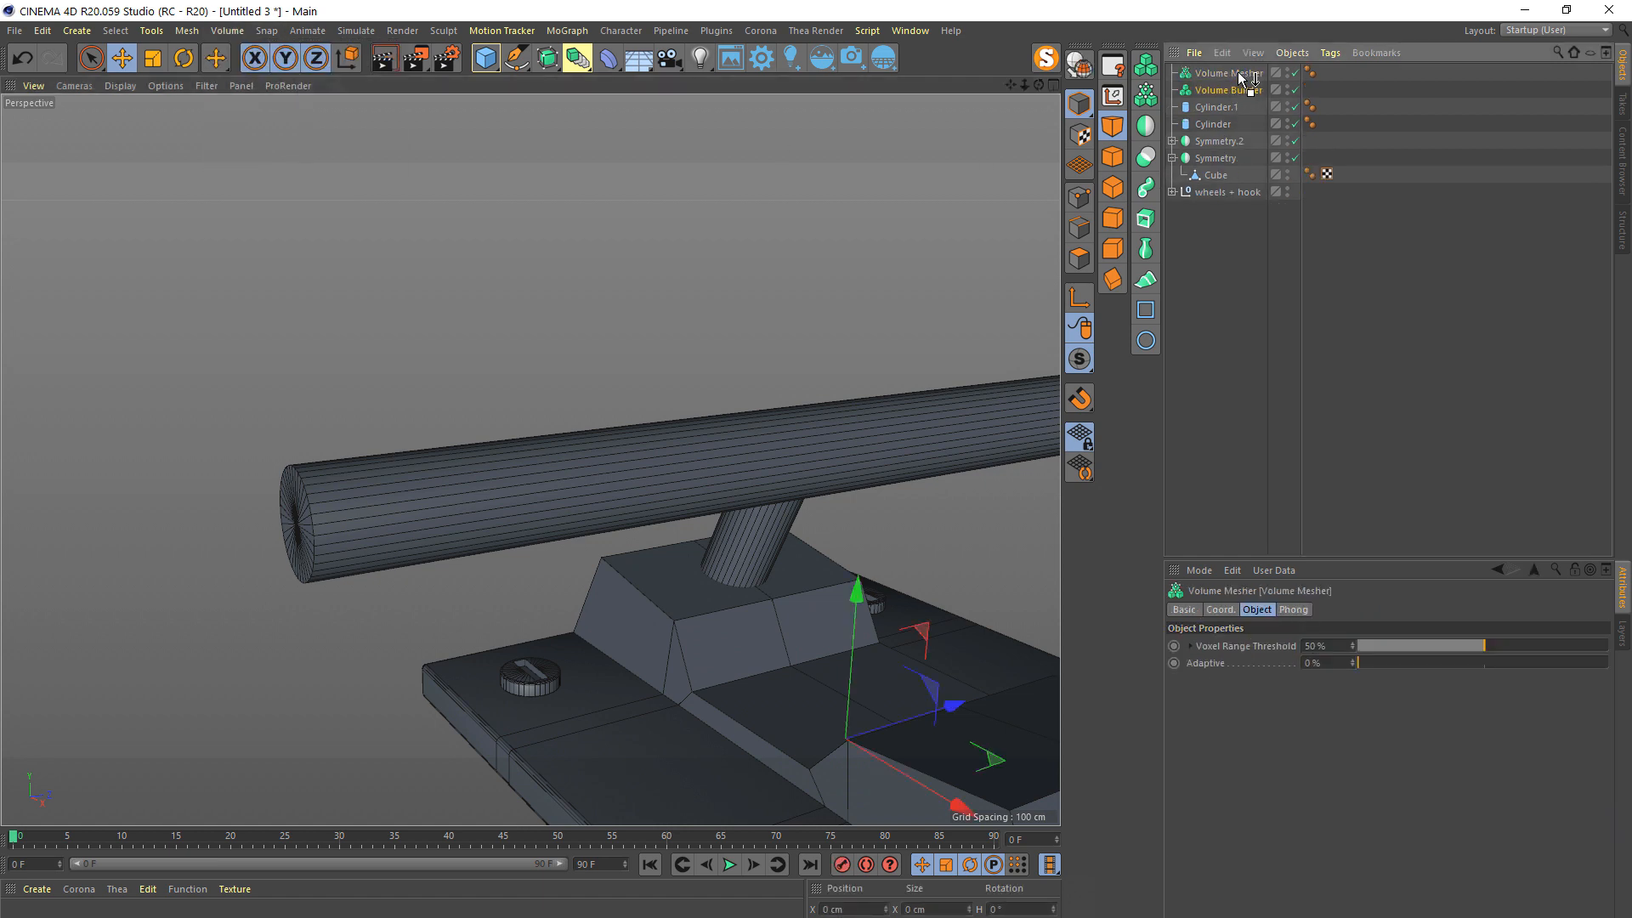
left_click_drag(1241, 78, 1241, 78)
- Place both truck cylinders inside the Volume Builder and set its voxel size to 1 cm
left_click(1201, 126)
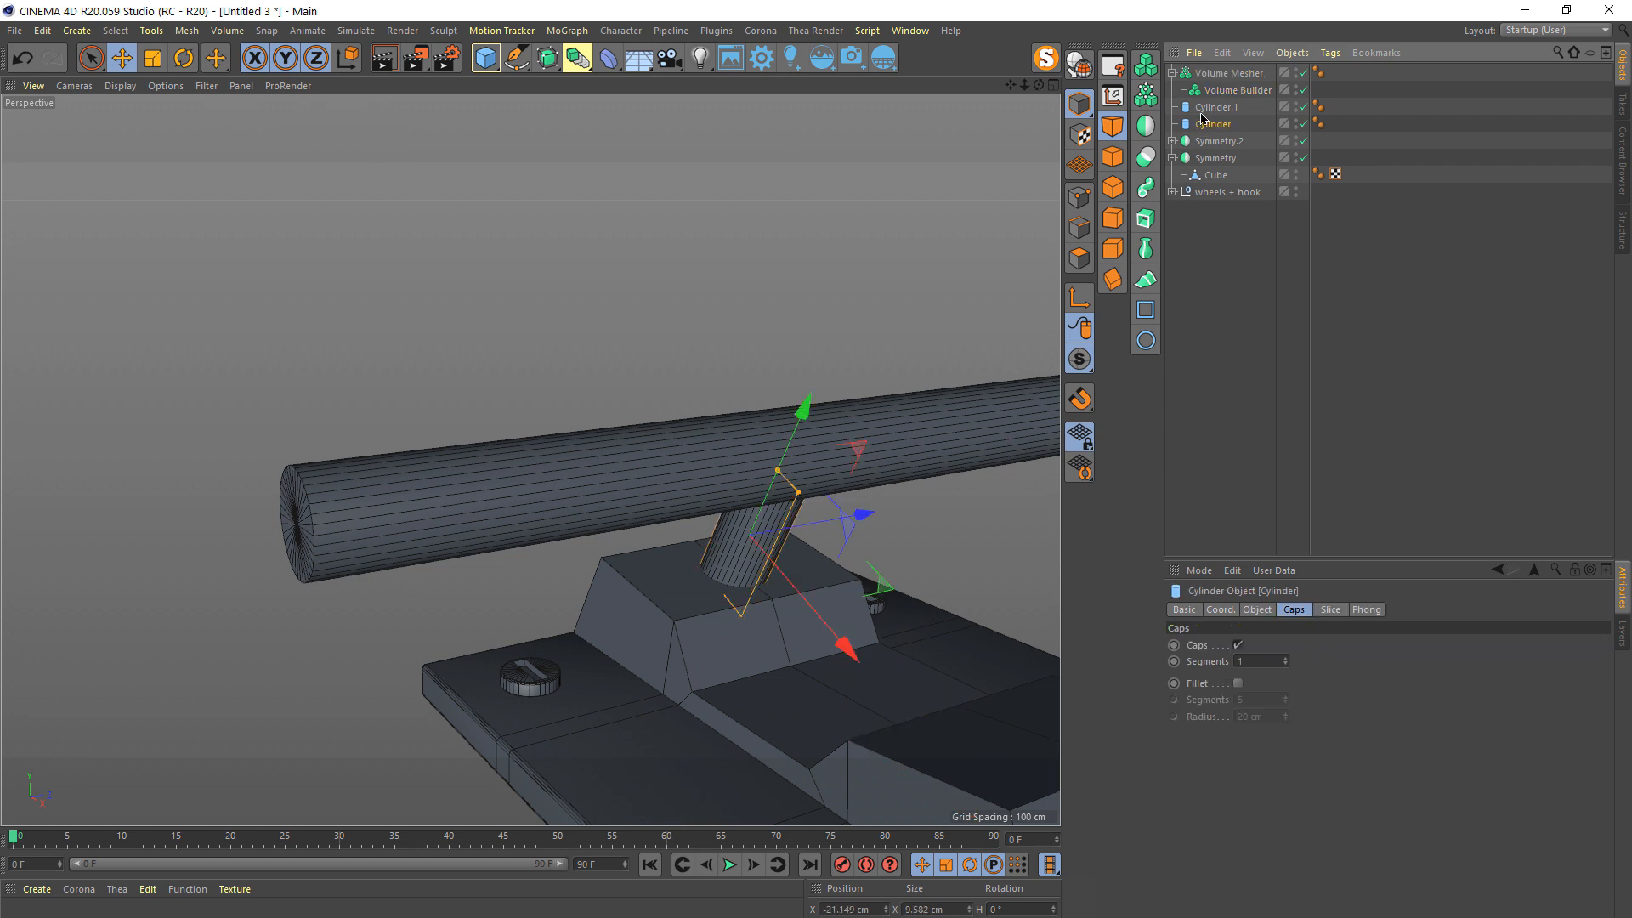
left_click(1202, 109, "shift")
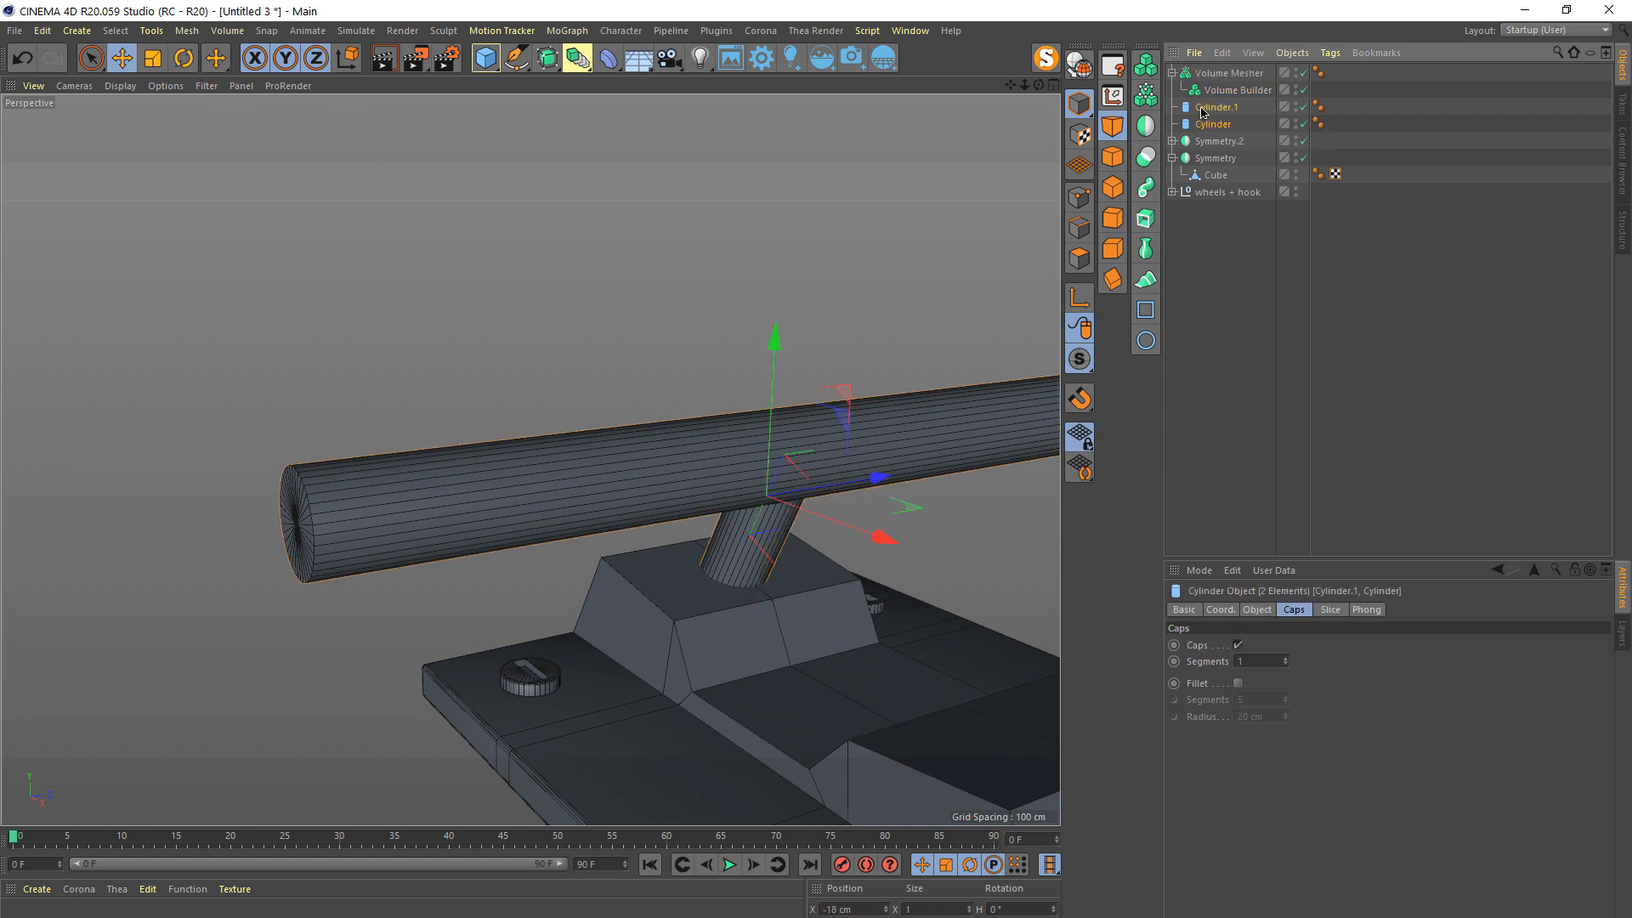
left_click_drag(1235, 90, 1232, 92)
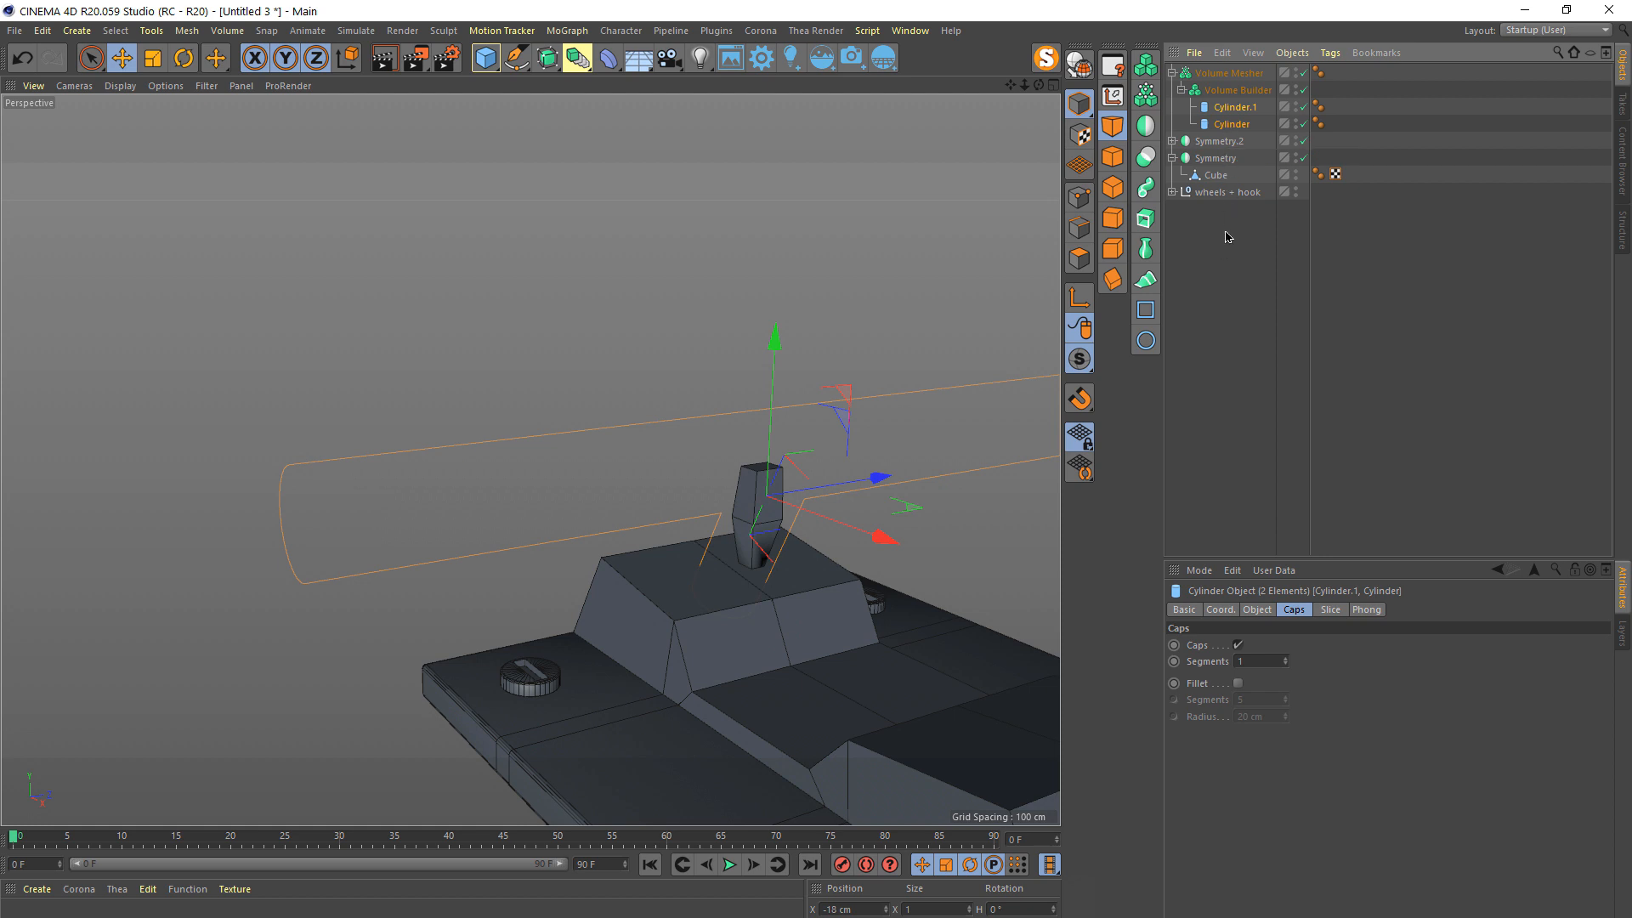
left_click(1227, 94)
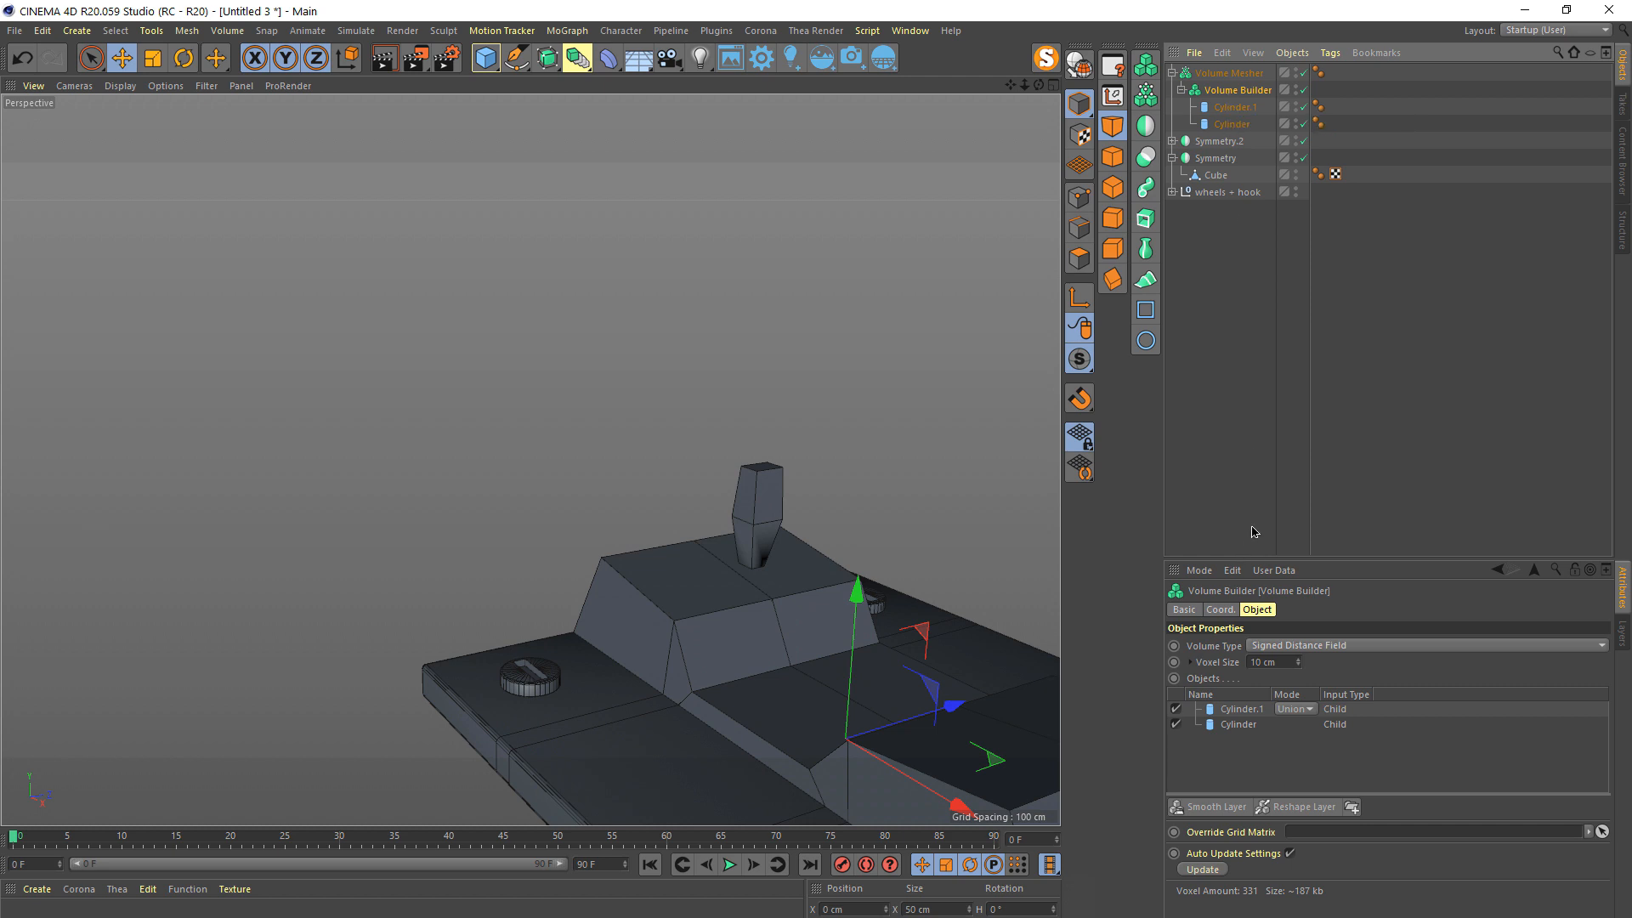
left_click(1277, 662)
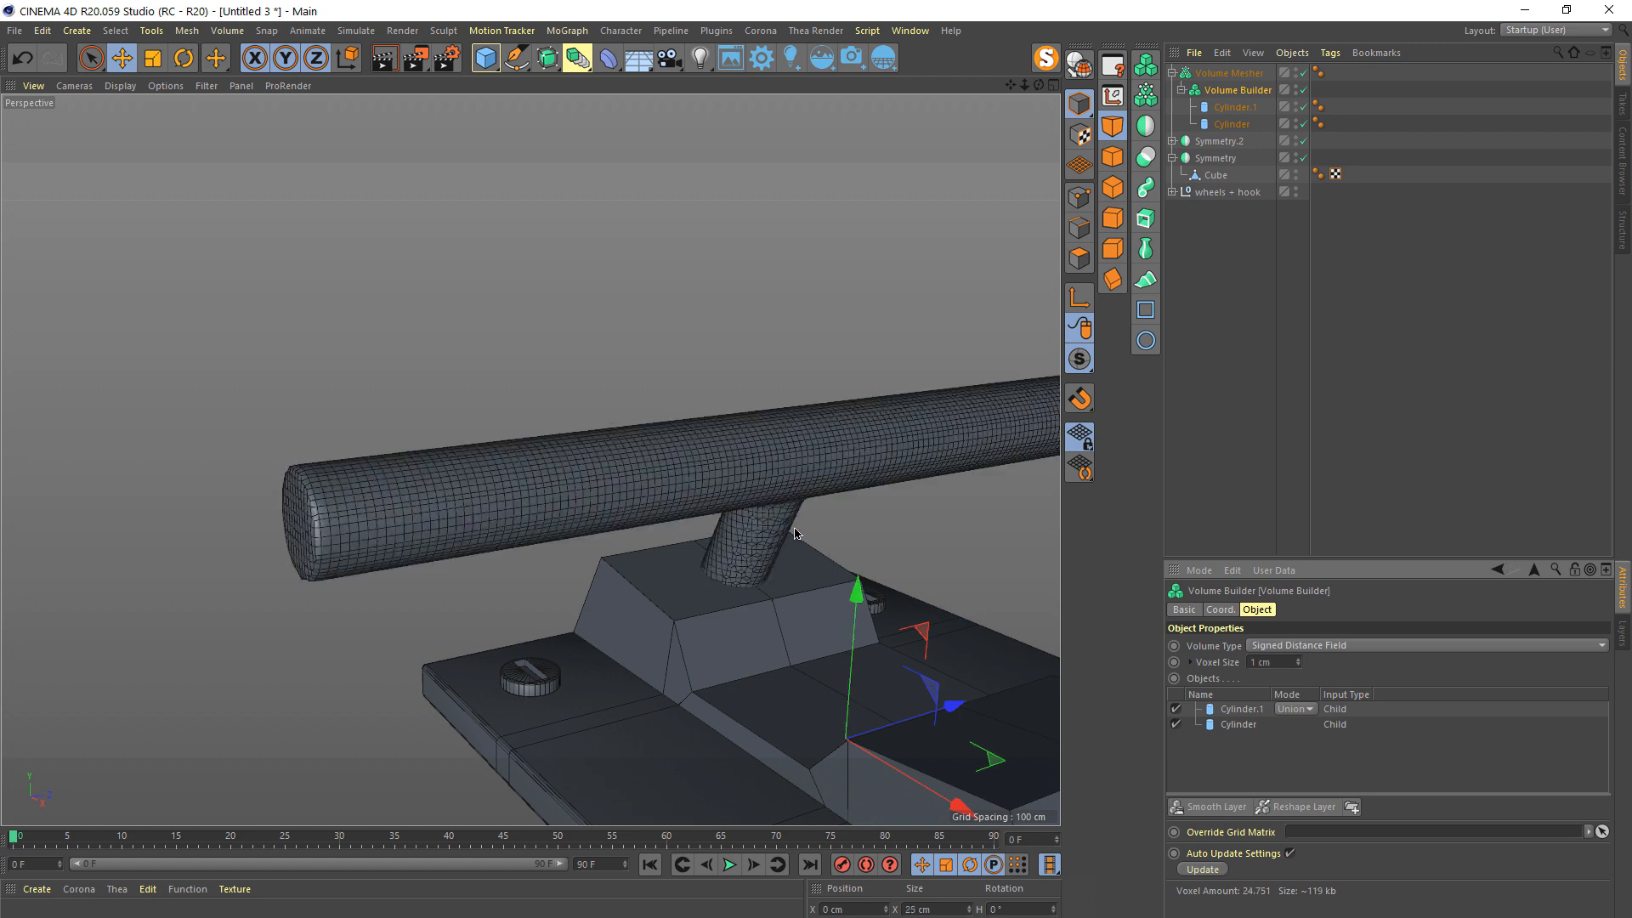
- Round the ends of the horizontal axle cylinder with a 2 cm cap fillet
left_click_drag(982, 578, 803, 516, "alt")
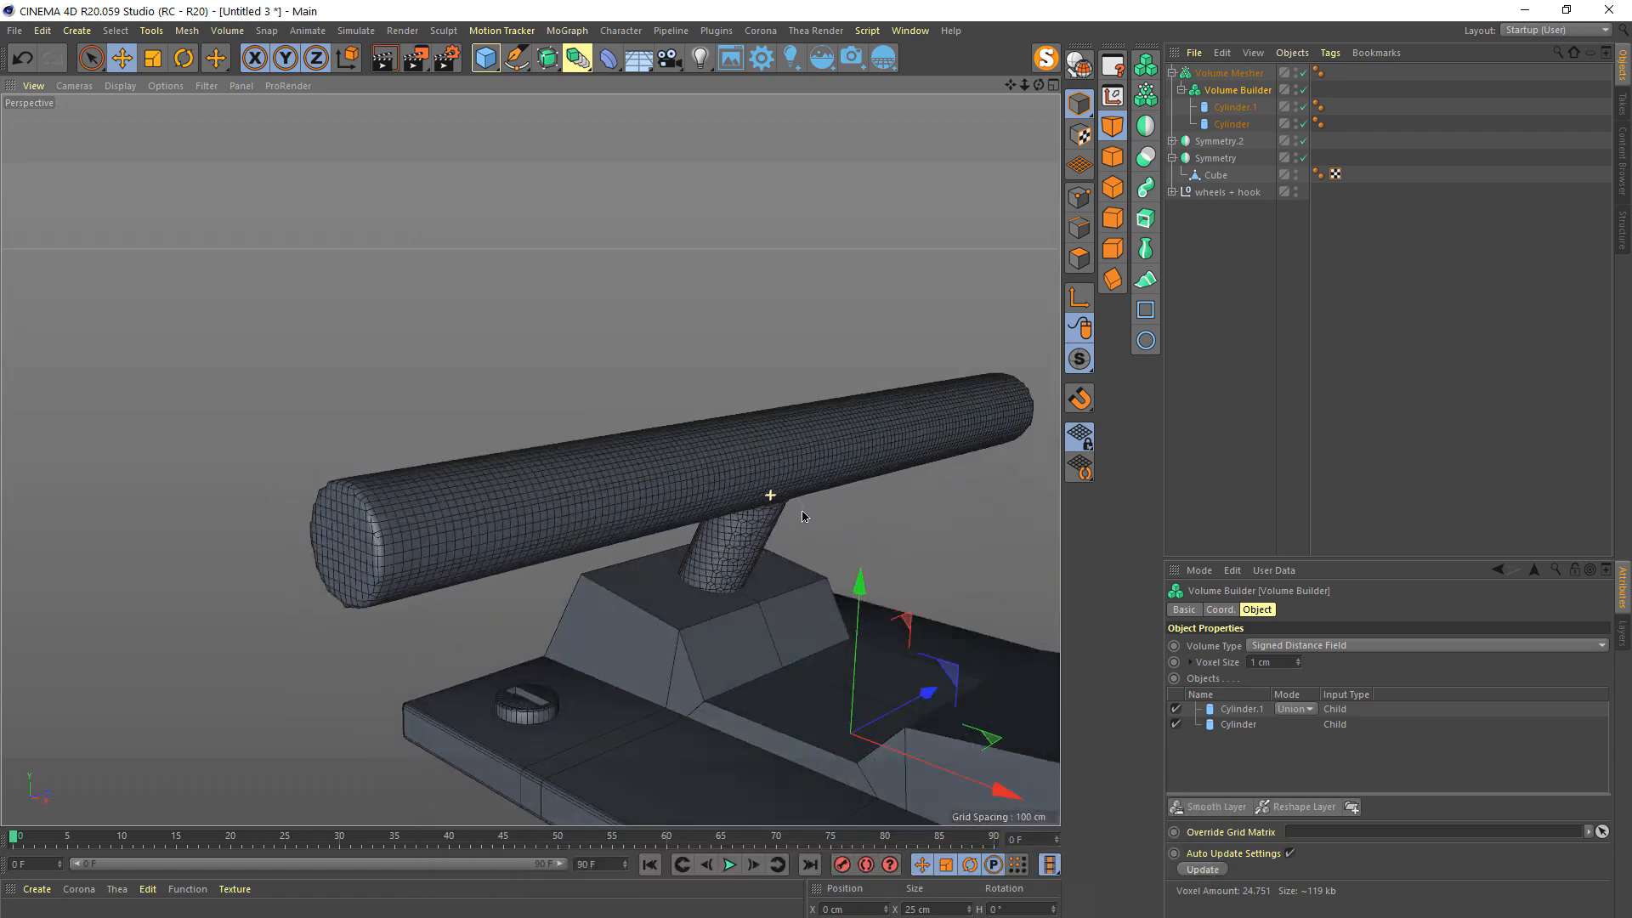
left_click(1234, 107)
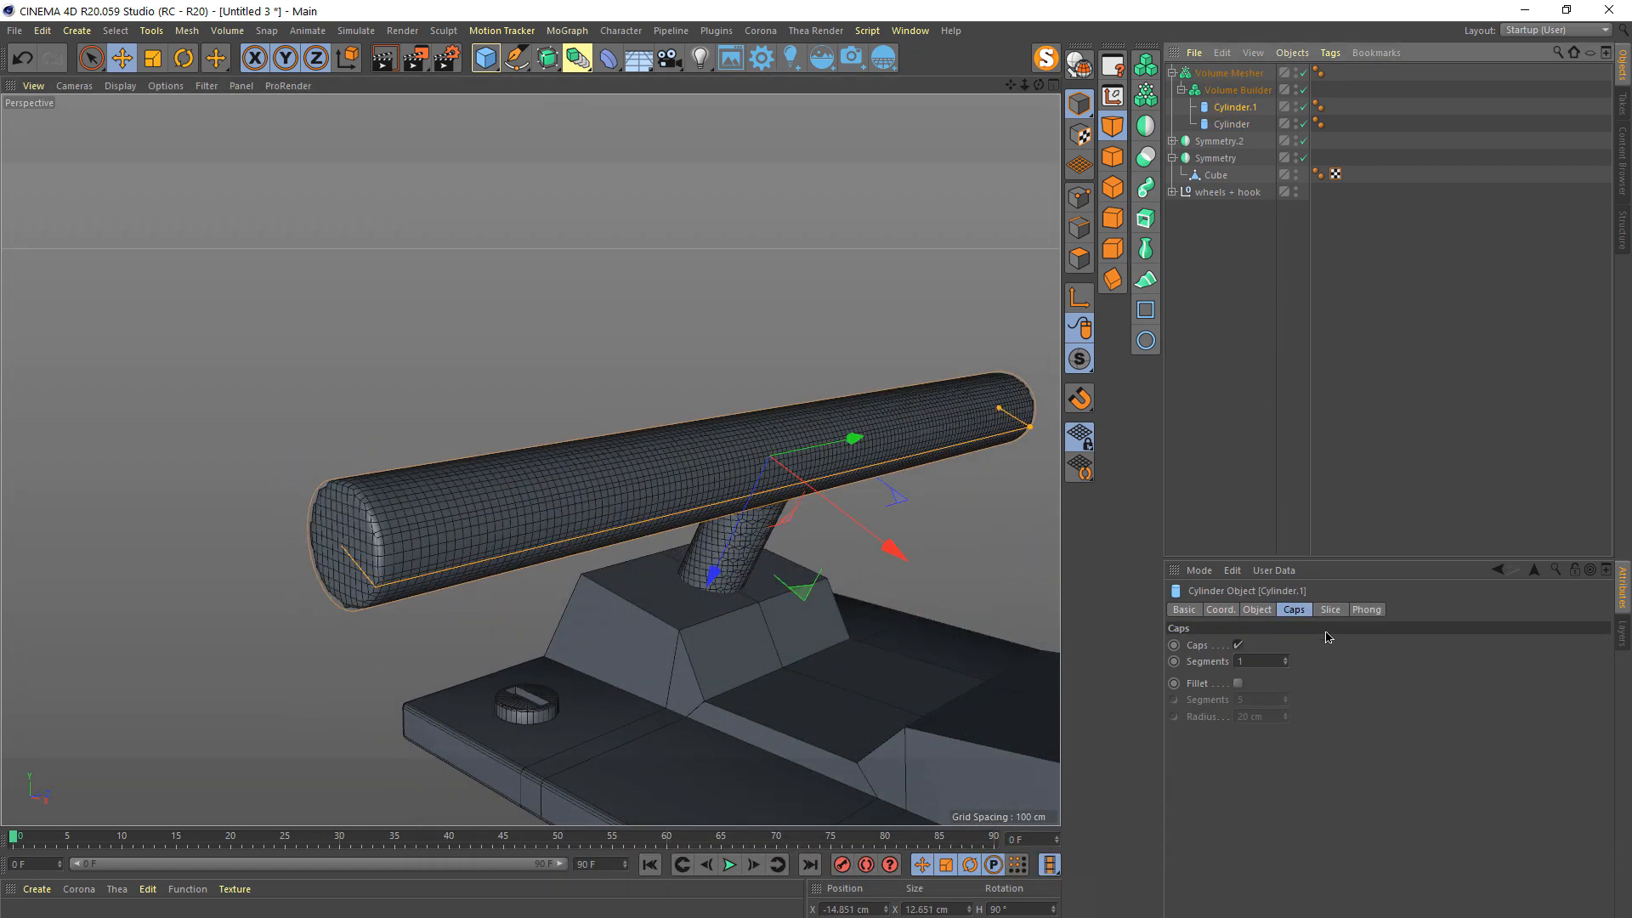
left_click(1238, 683)
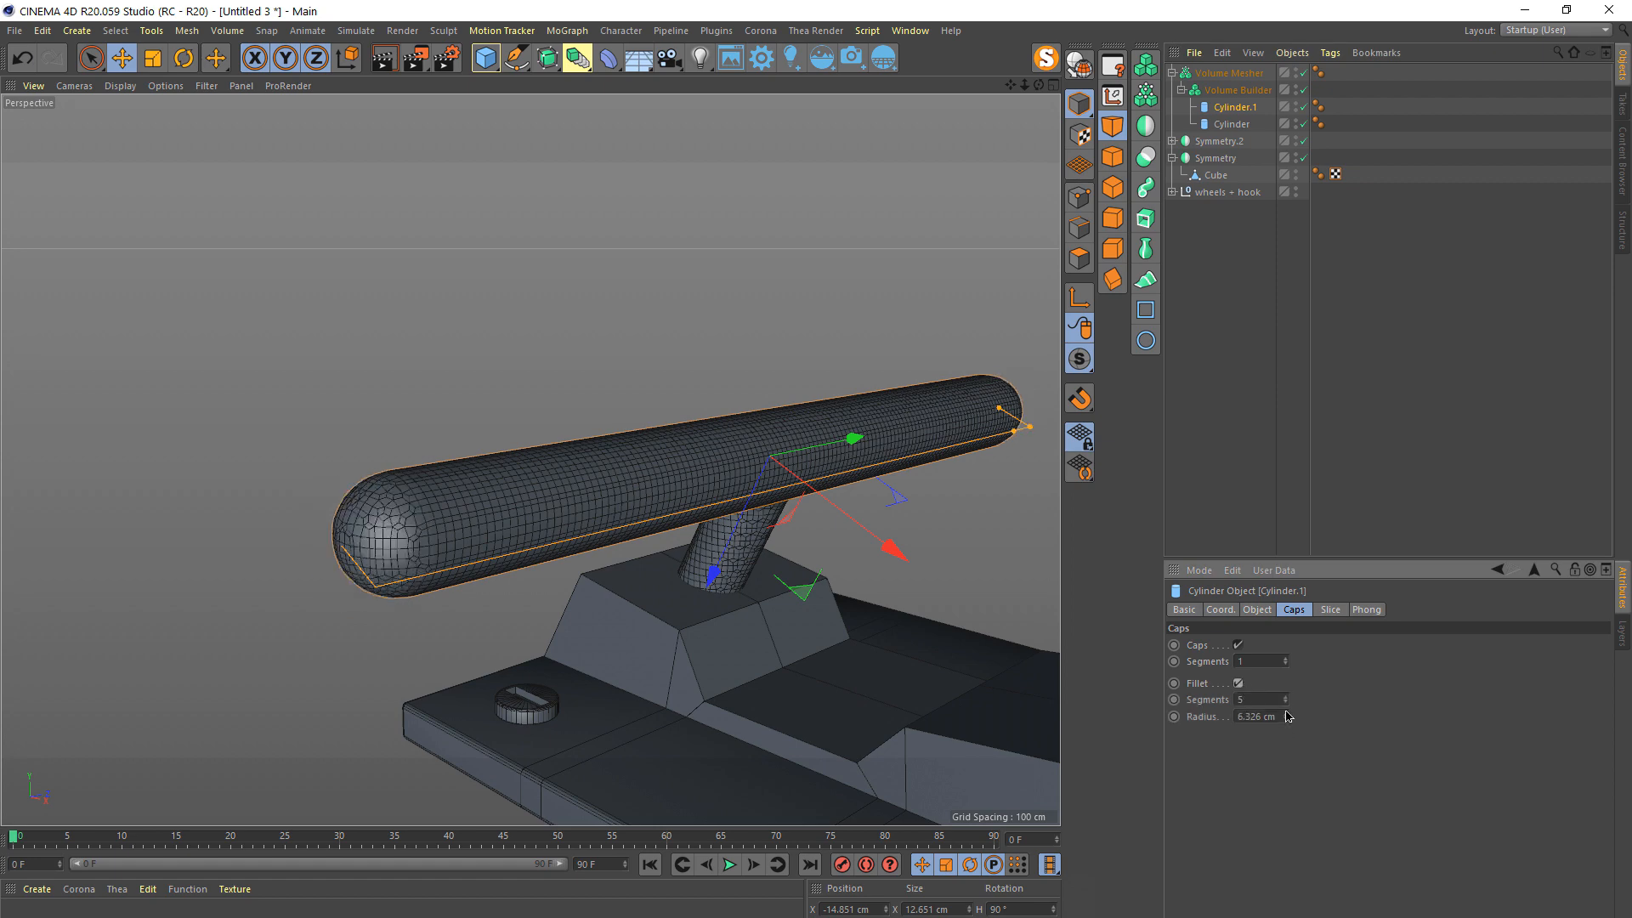
left_click_drag(1287, 716, 1288, 748)
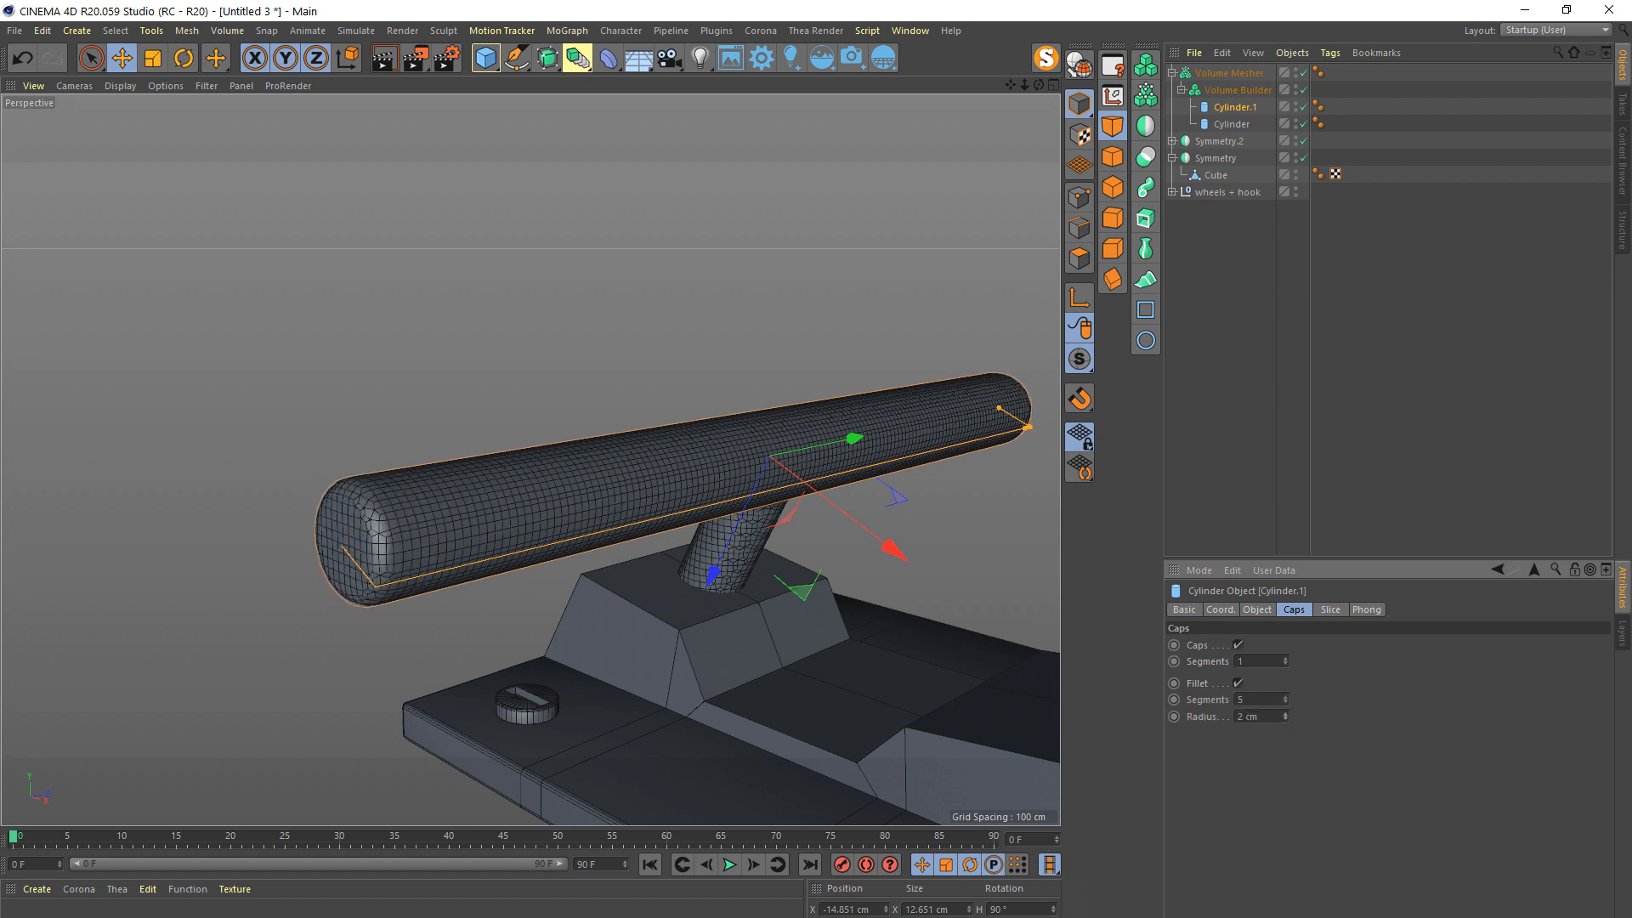
- Deselect the axle cylinder and switch the viewport display to Gouraud Shading
left_click_drag(832, 476, 1020, 509, "alt")
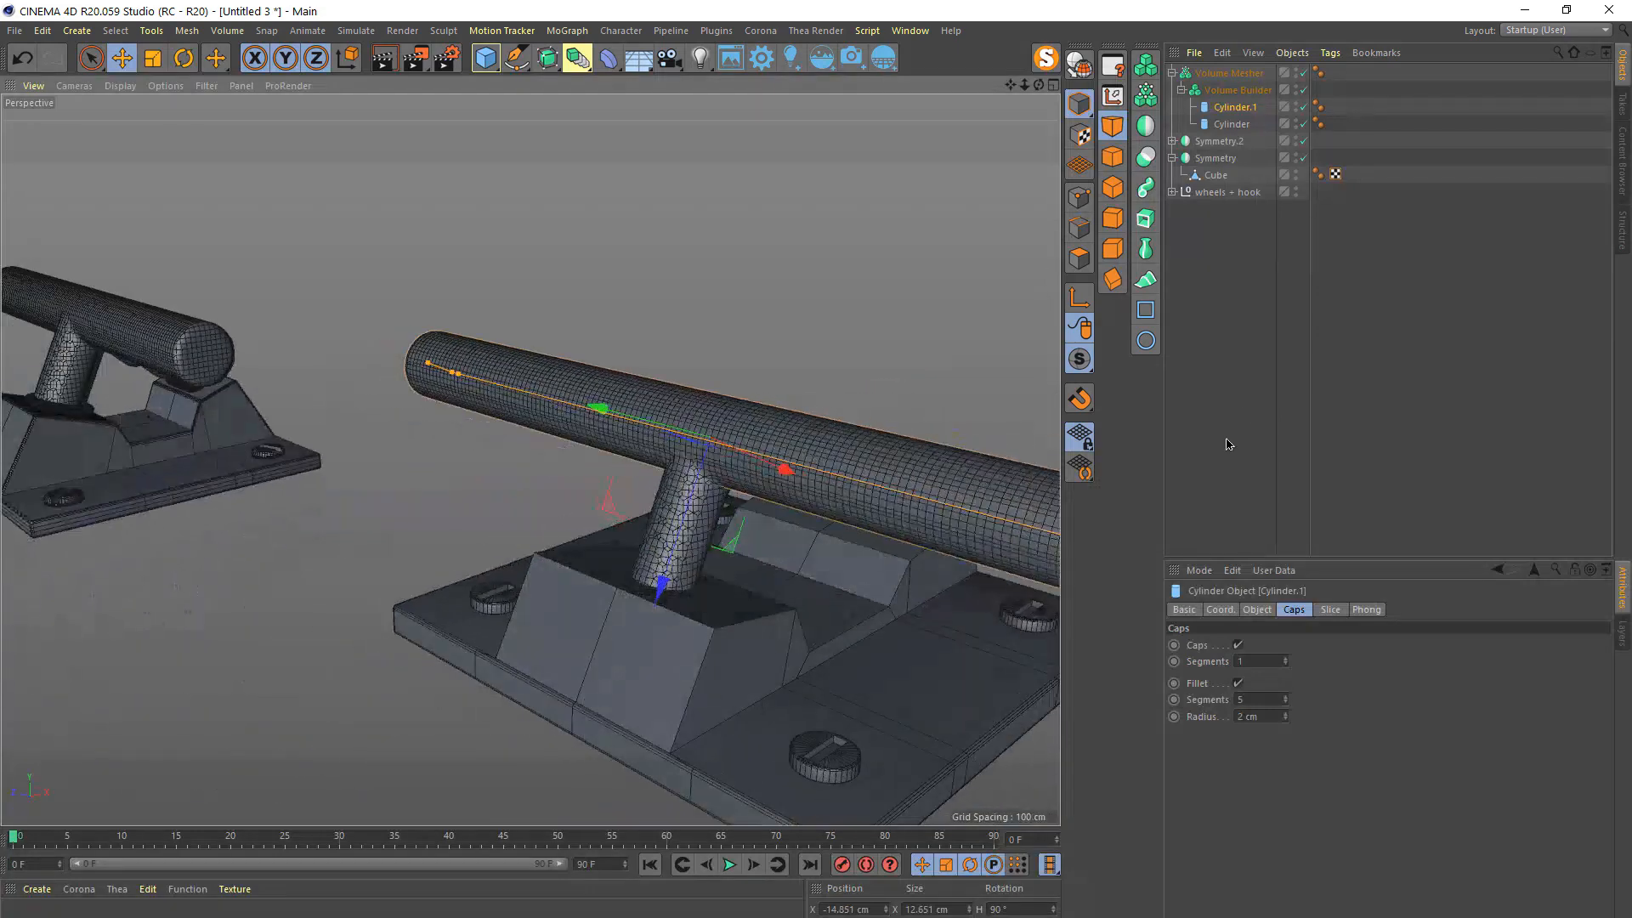
left_click(1241, 279)
left_click(120, 86)
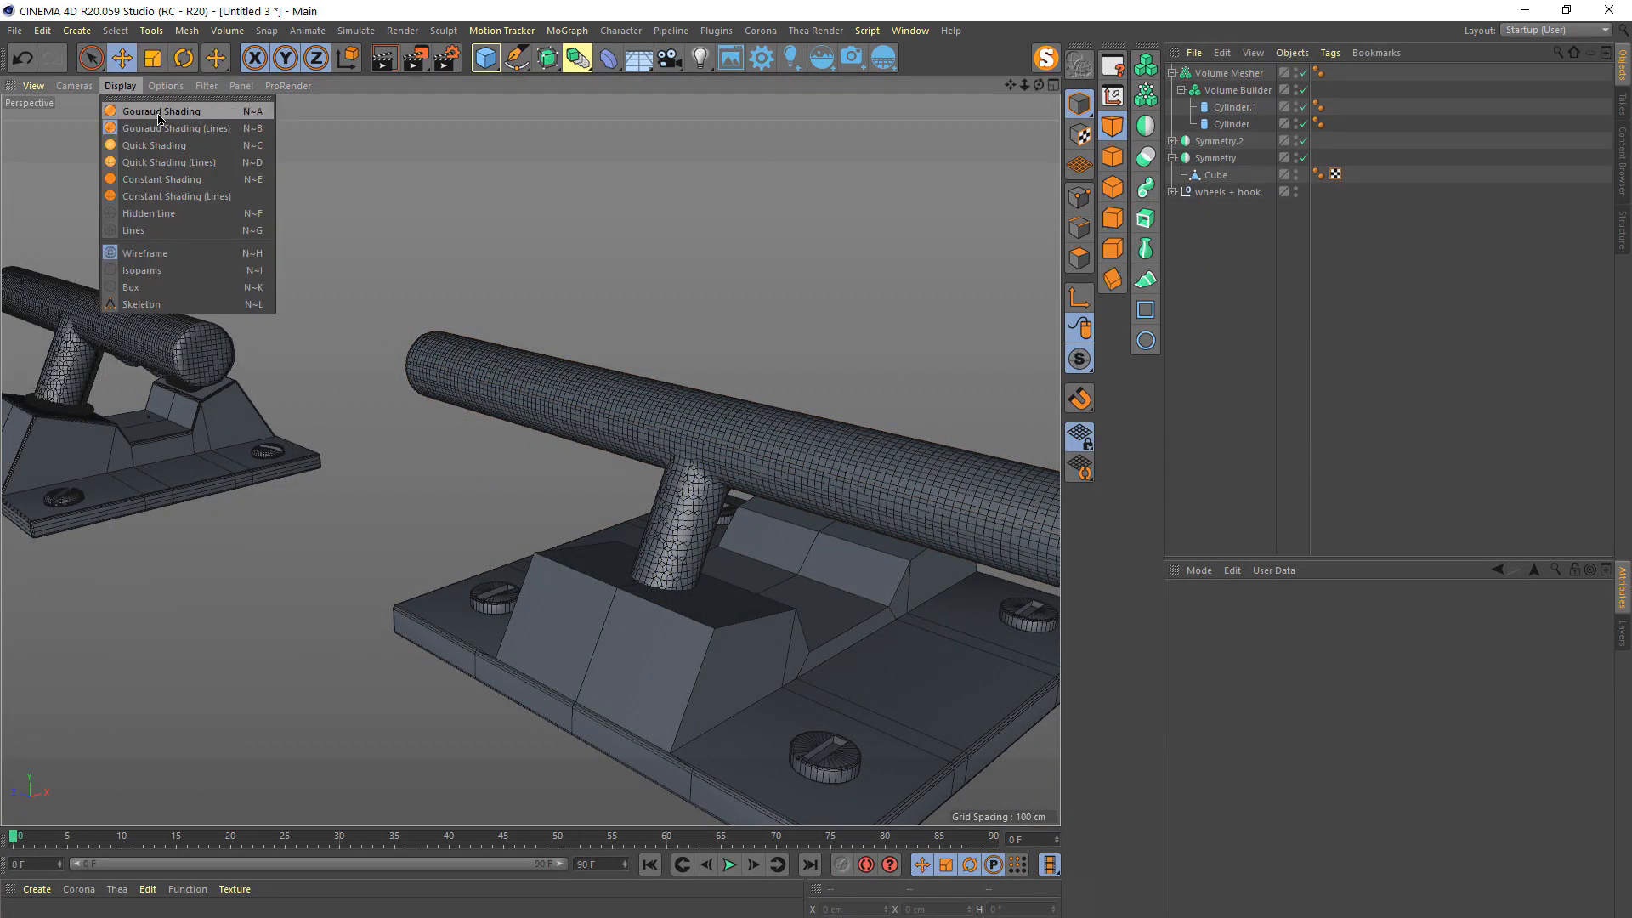
left_click(160, 112)
- Examine the joint between the axle and the tilted post, and the overall shape of the new truck
right_click_drag(572, 382, 928, 404, "alt")
left_click_drag(928, 404, 992, 418, "alt")
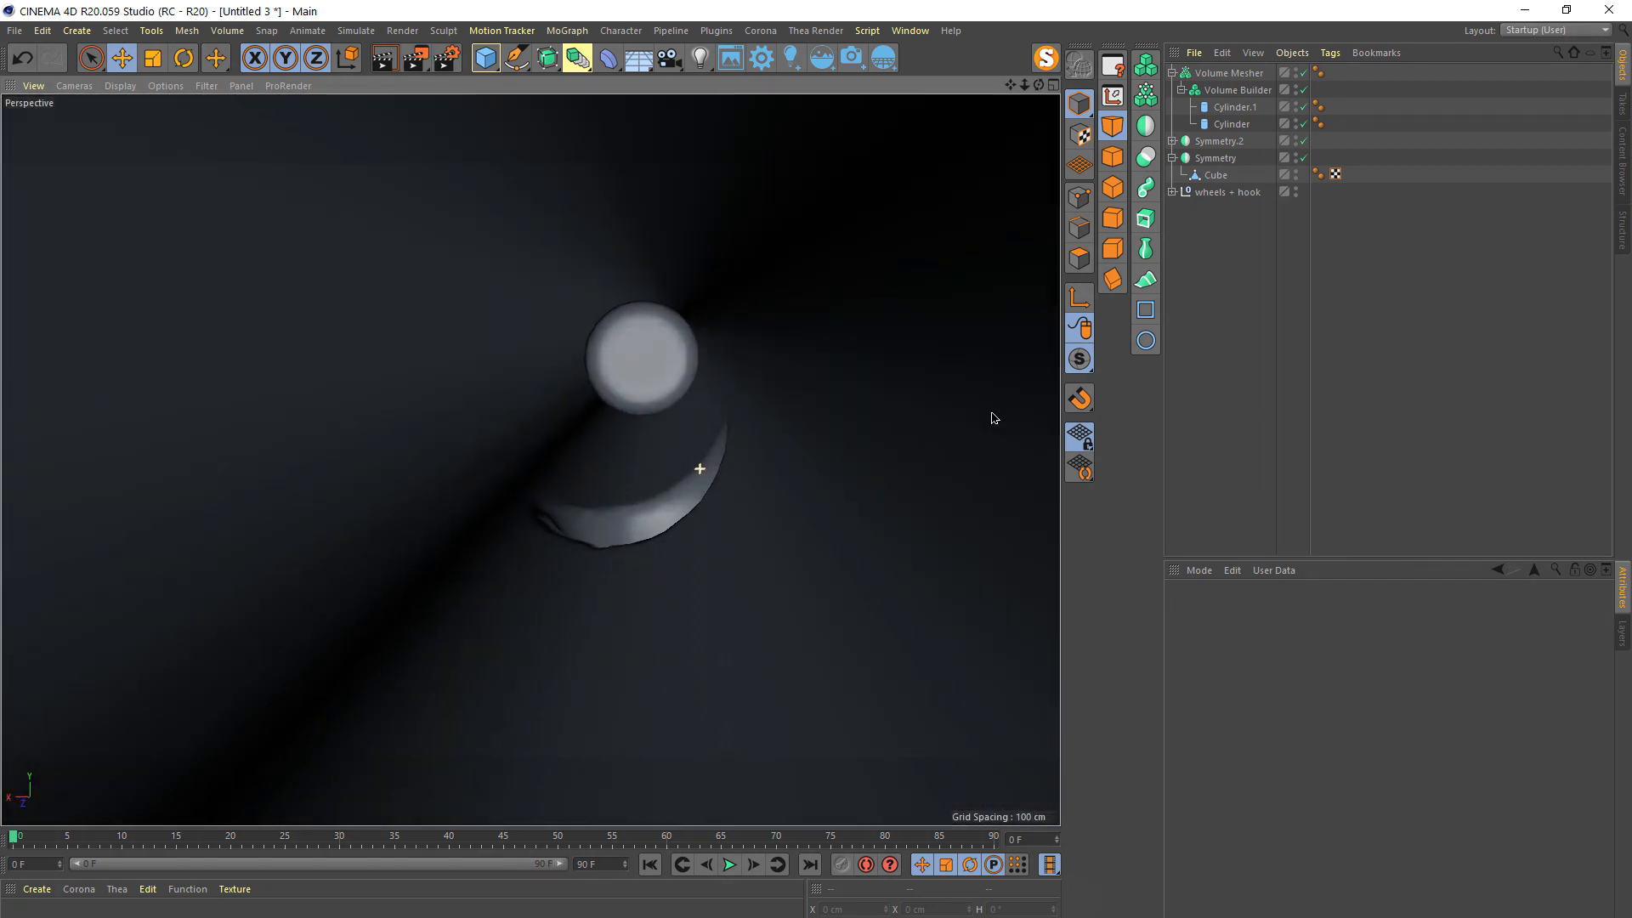
scroll(711, 510, "up", 8)
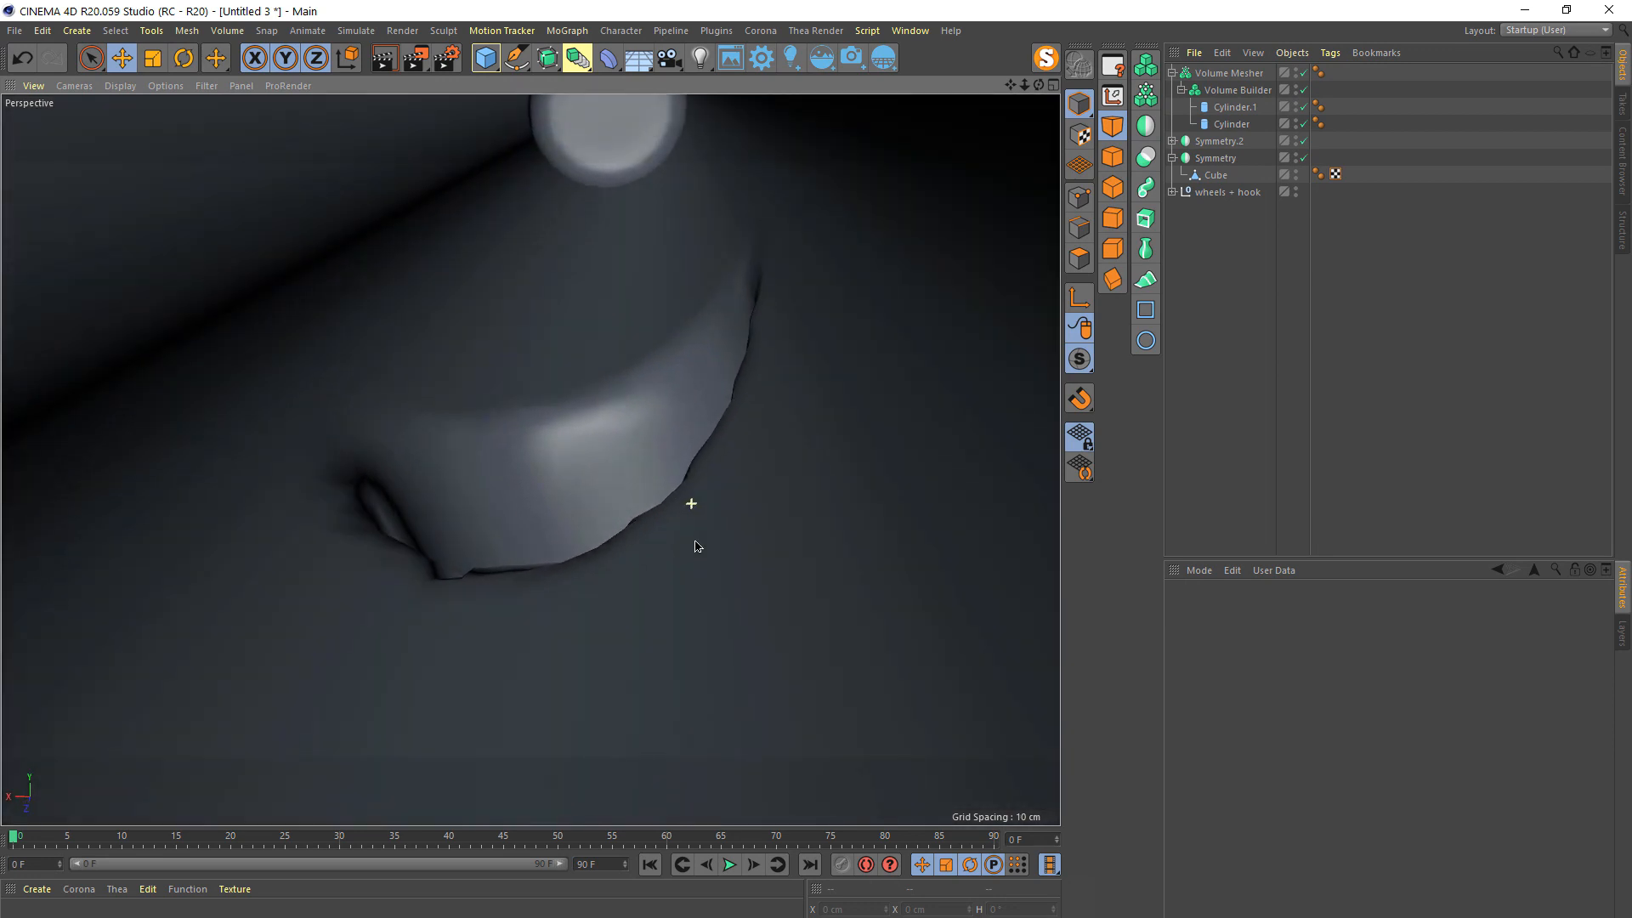
scroll(686, 518, "down", 10)
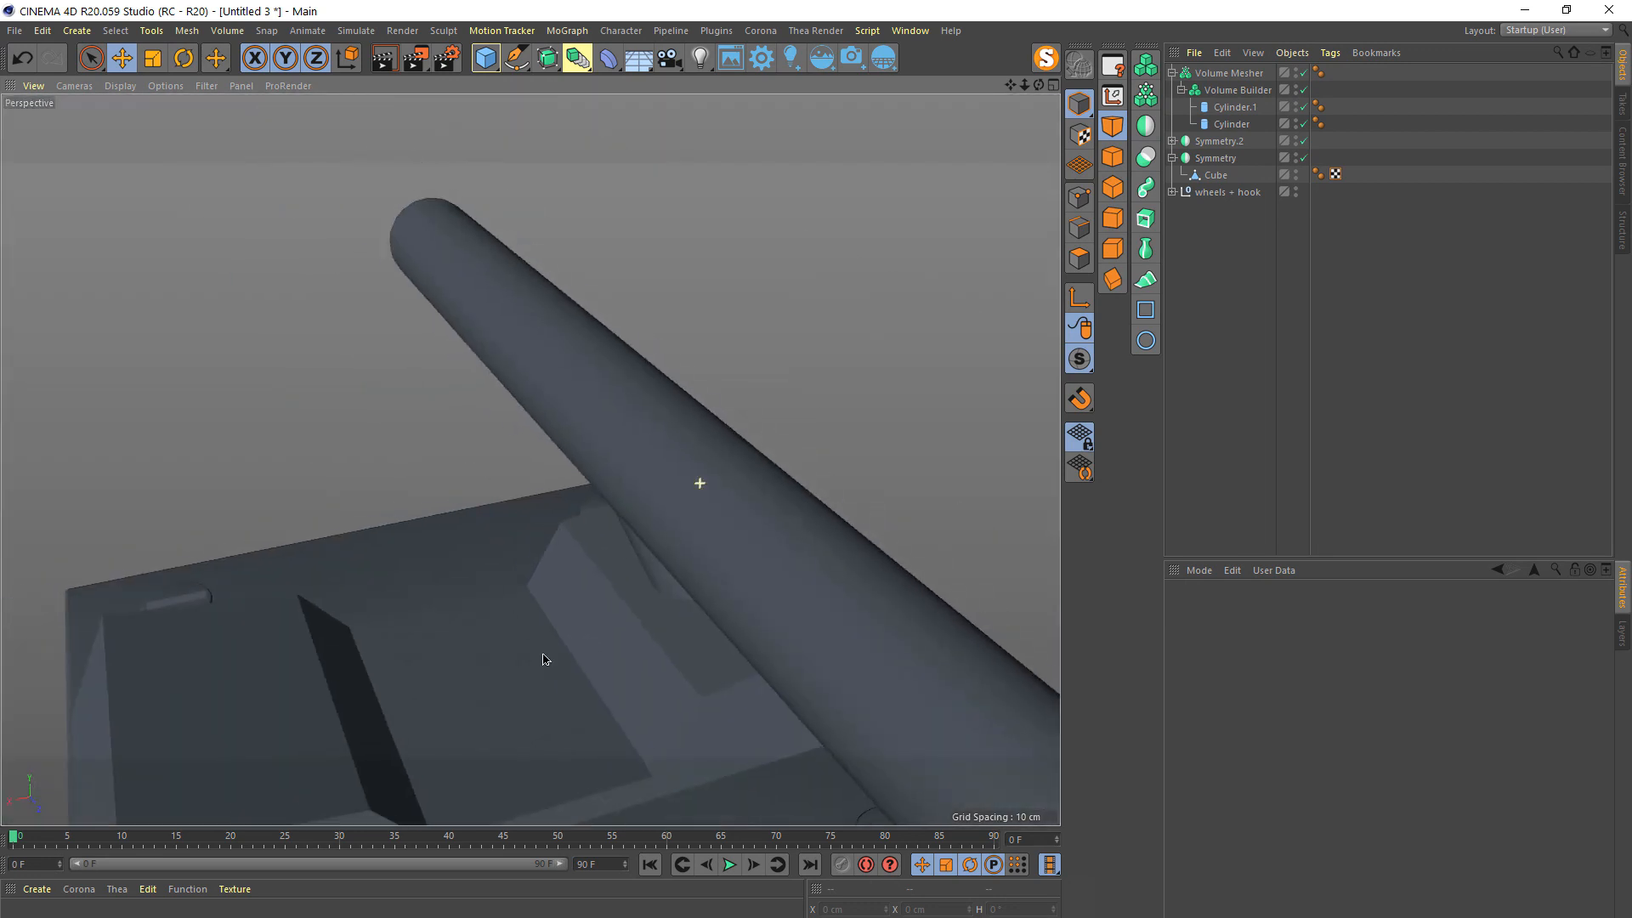
left_click_drag(533, 710, 847, 575, "alt")
scroll(625, 520, "up", 5)
left_click_drag(597, 437, 660, 484, "alt")
scroll(659, 493, "down", 5)
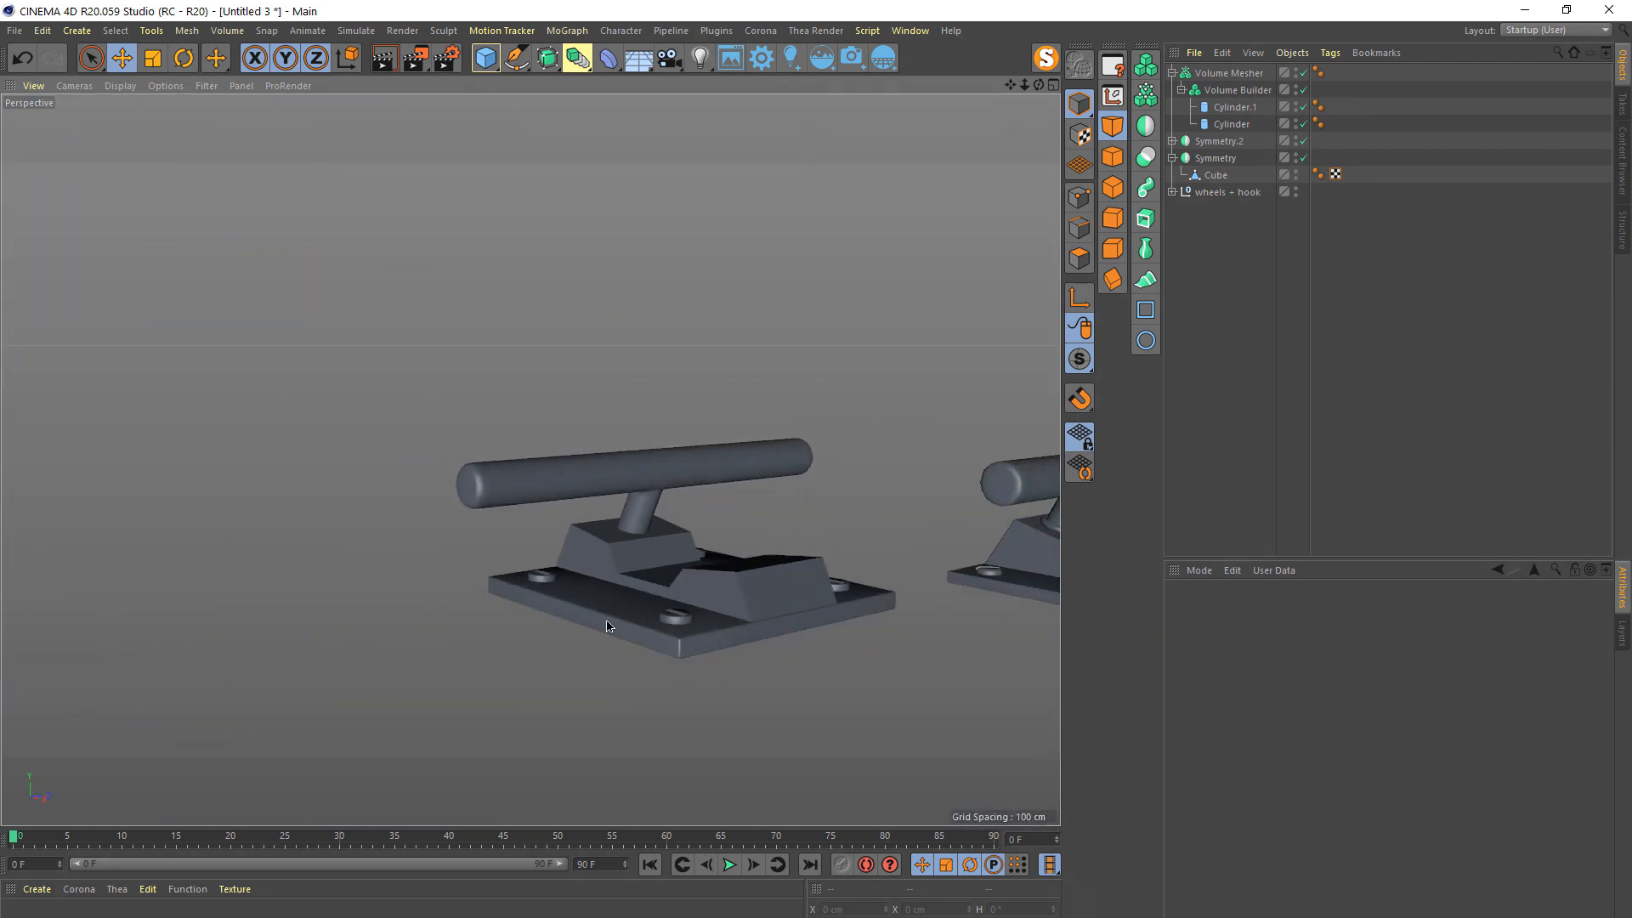
left_click_drag(655, 621, 569, 568, "alt")
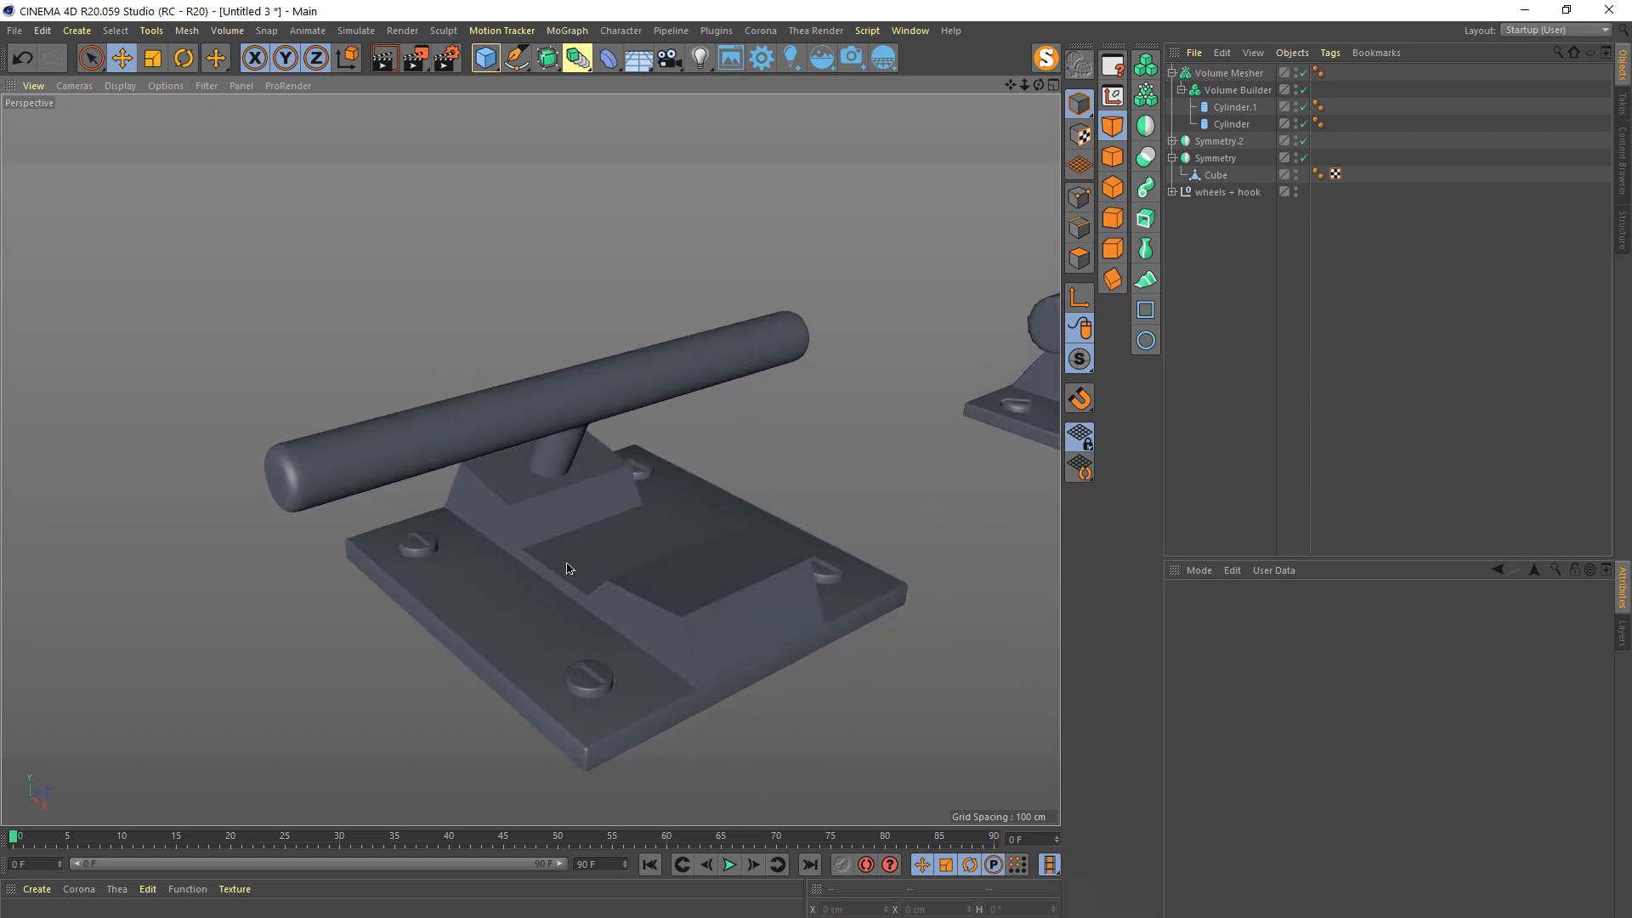
- Examine the reference truck's bent arms, hook bracket and the rings around its post and bolt
left_click_drag(754, 492, 813, 484, "alt")
middle_click_drag(813, 485, 731, 491, "alt")
scroll(895, 330, "up", 4)
right_click_drag(915, 282, 1002, 89, "alt")
left_click_drag(787, 473, 695, 437, "alt")
right_click_drag(670, 440, 642, 542, "alt")
mouse_move(652, 468)
left_mouse_down("alt")
mouse_move(617, 430)
mouse_move(553, 426)
mouse_move(434, 488)
mouse_move(345, 415)
left_mouse_up("alt")
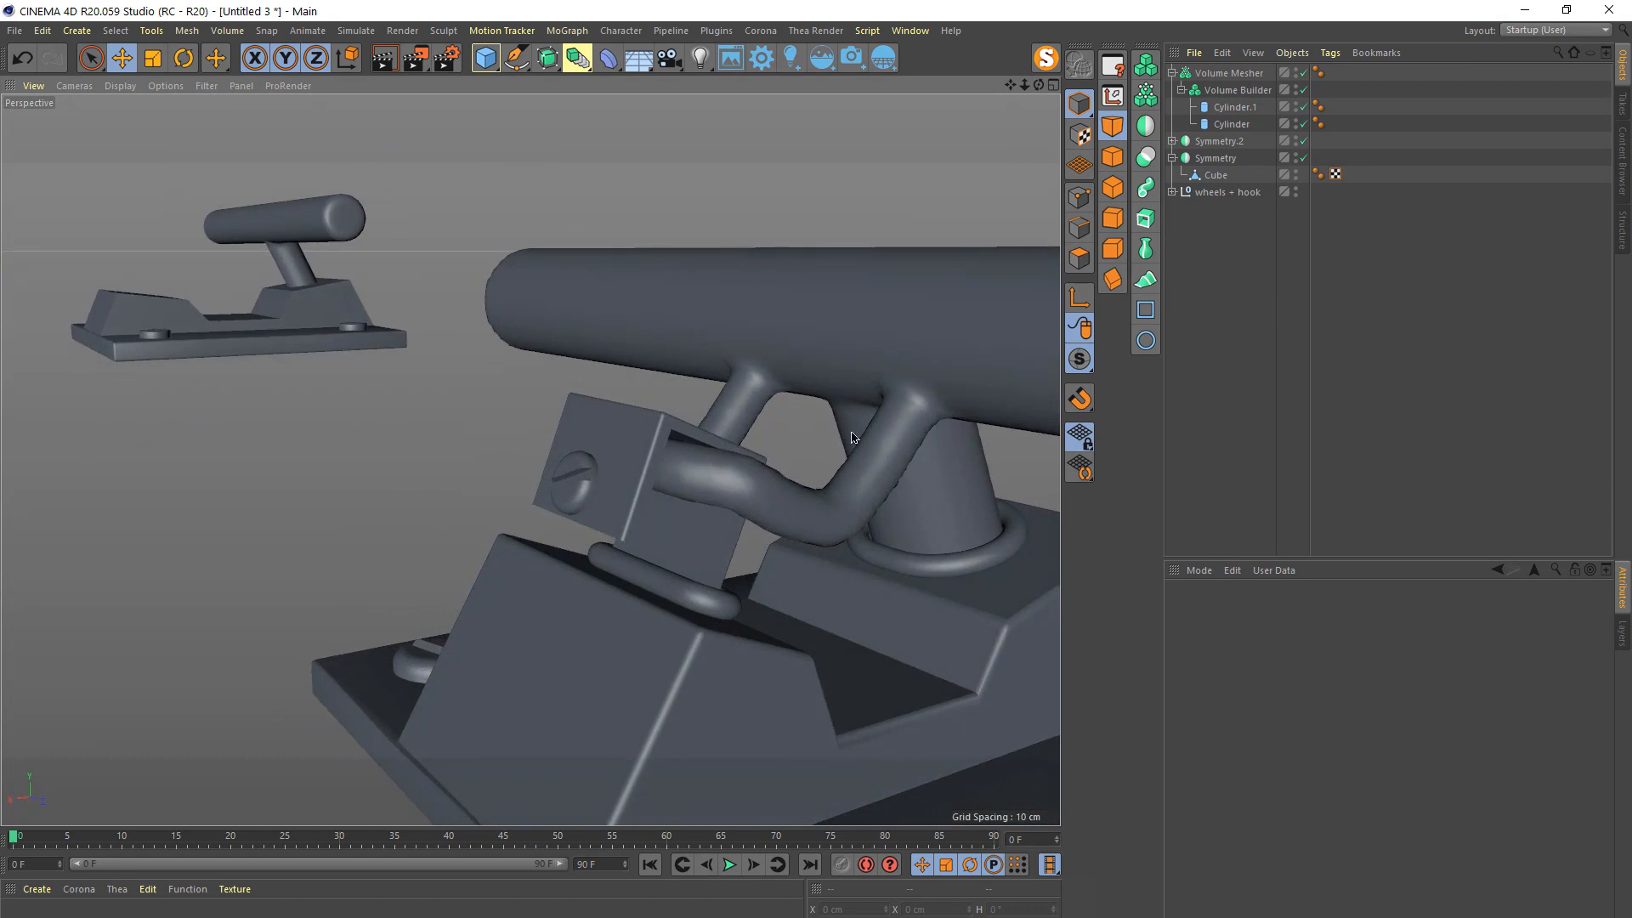
left_click_drag(677, 599, 954, 565, "alt")
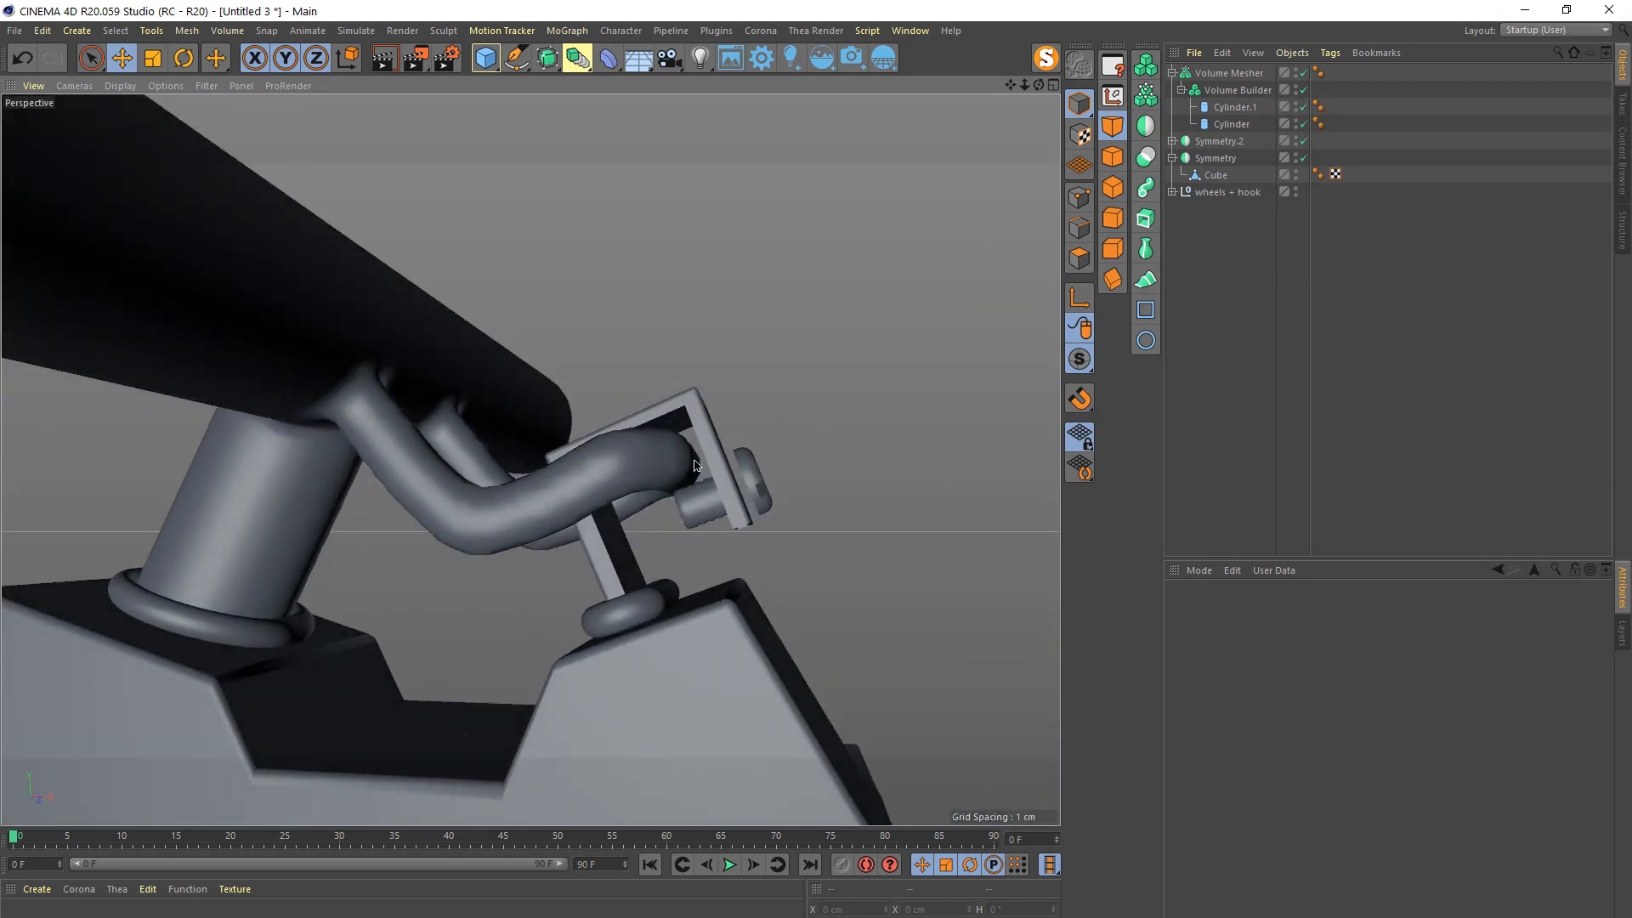
left_click_drag(559, 512, 514, 537, "alt")
right_click_drag(551, 466, 390, 639, "alt")
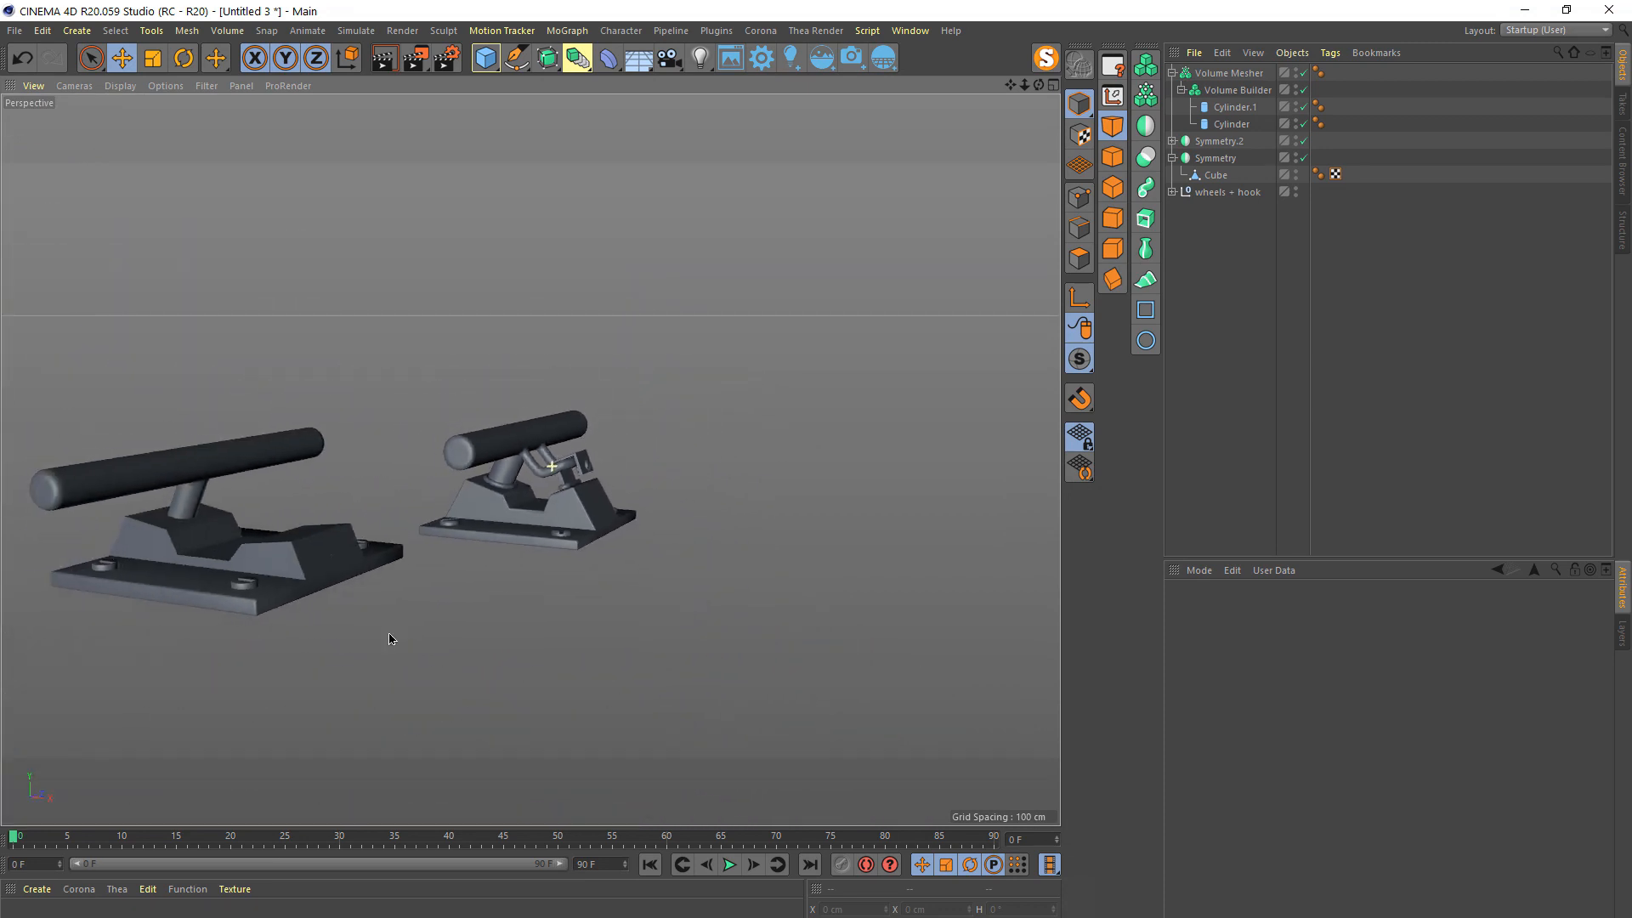
- Compare the new truck with the reference in perspective and in the front view
scroll(289, 605, "up", 2)
scroll(315, 607, "up", 2)
scroll(280, 527, "up", 4)
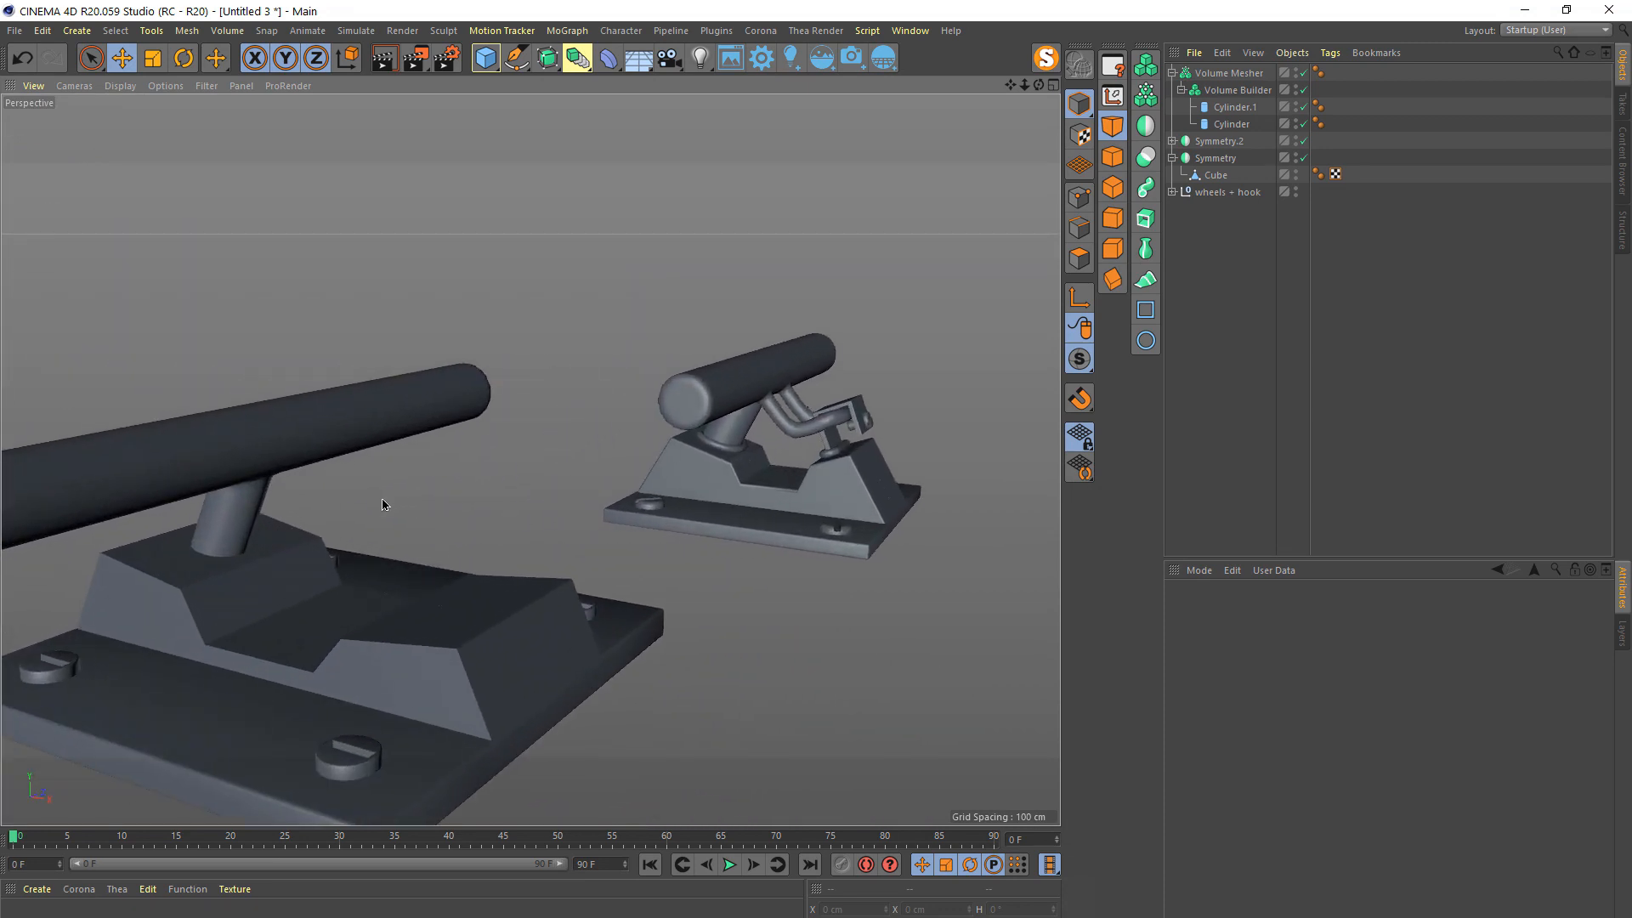
left_click_drag(382, 504, 445, 338, "alt")
middle_click(350, 450)
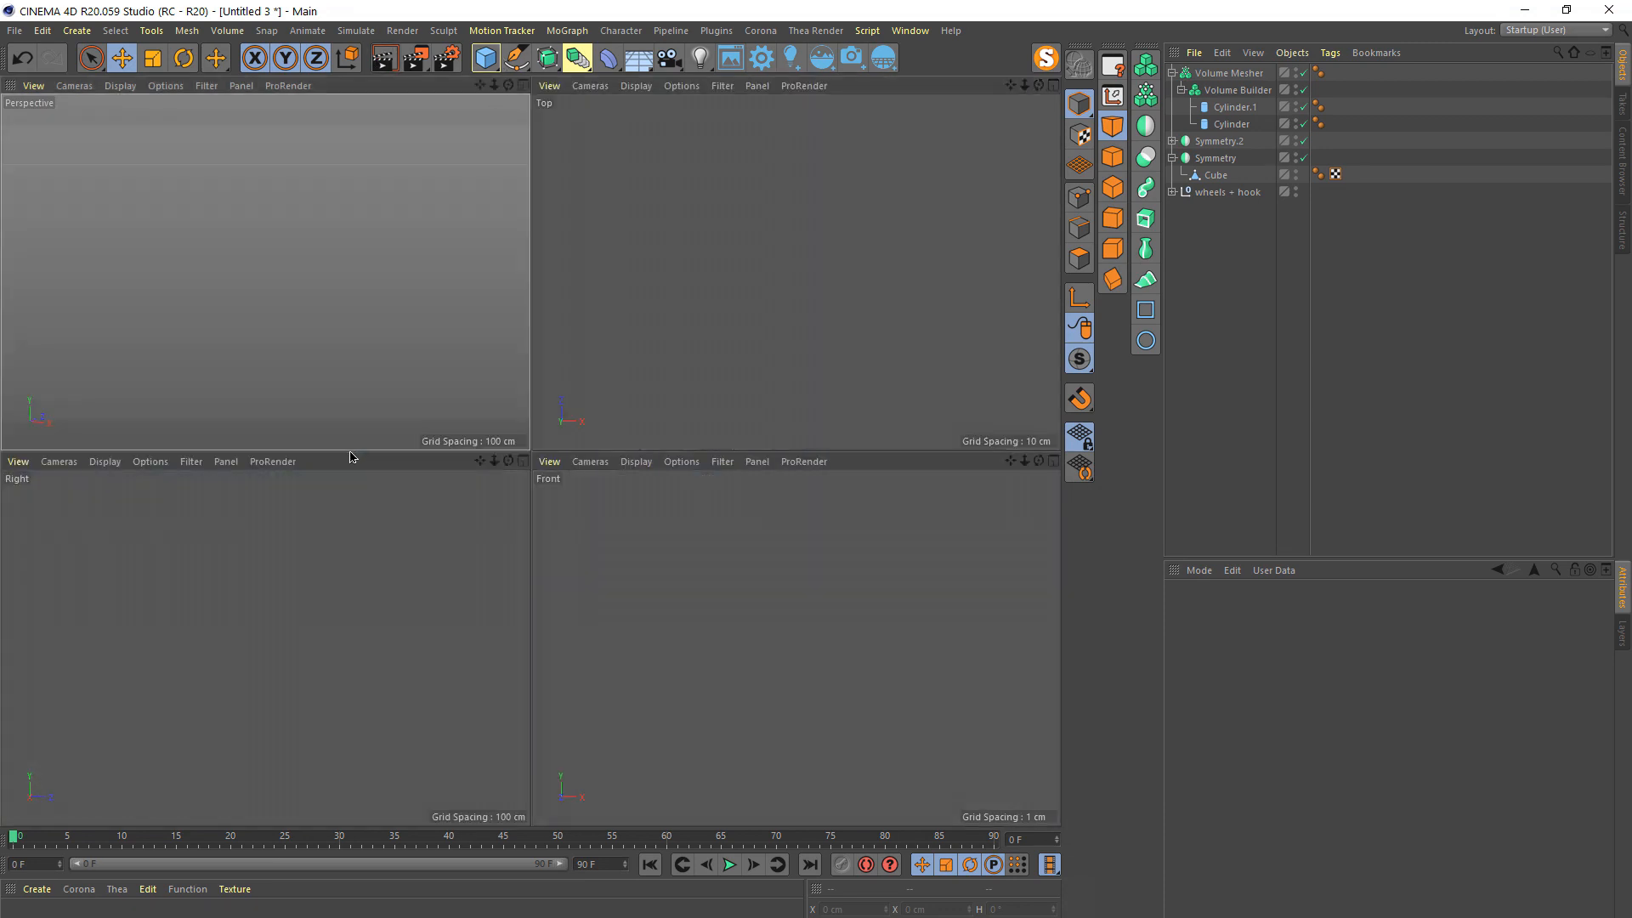
middle_click(307, 594)
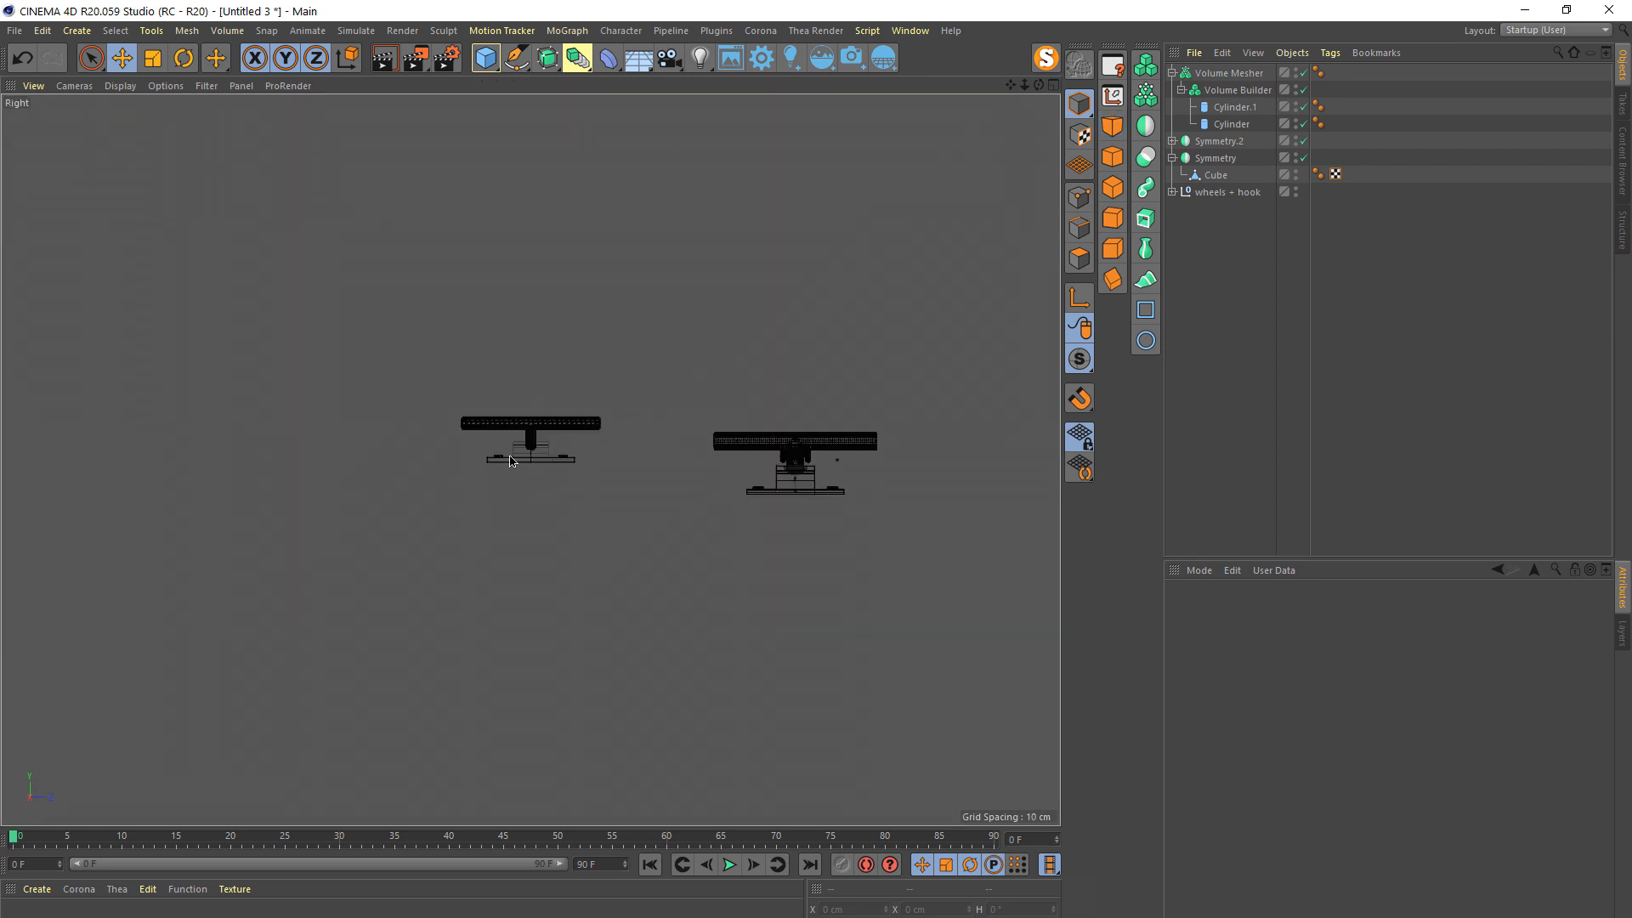
middle_click(628, 556)
middle_click(702, 583)
scroll(702, 583, "down", 10)
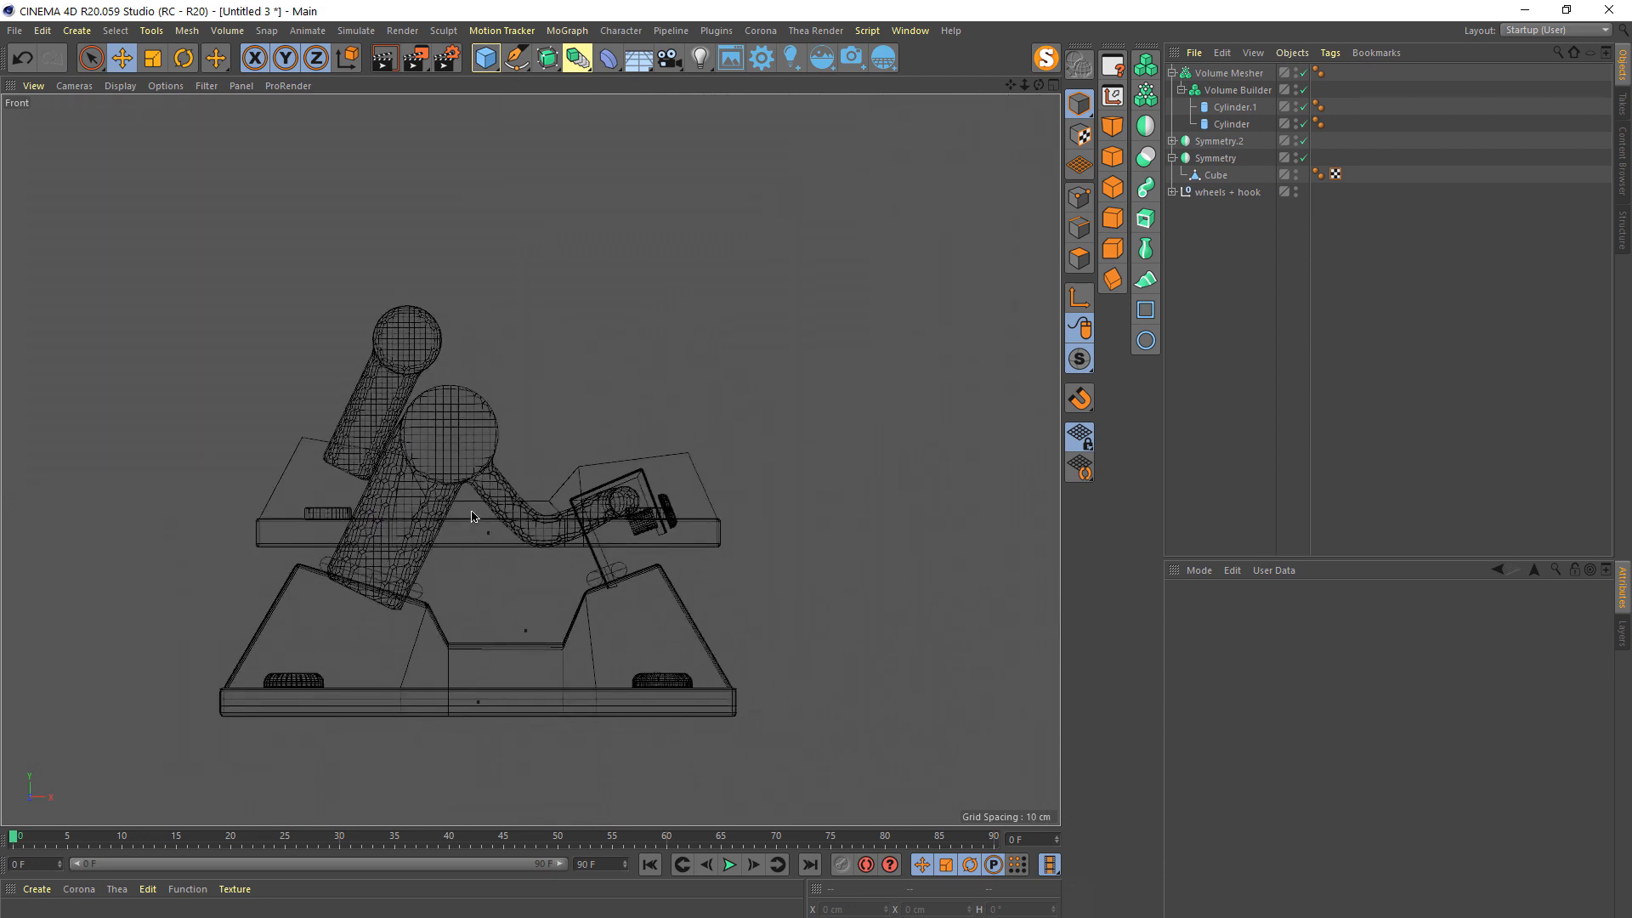
middle_click_drag(493, 499, 506, 463, "alt")
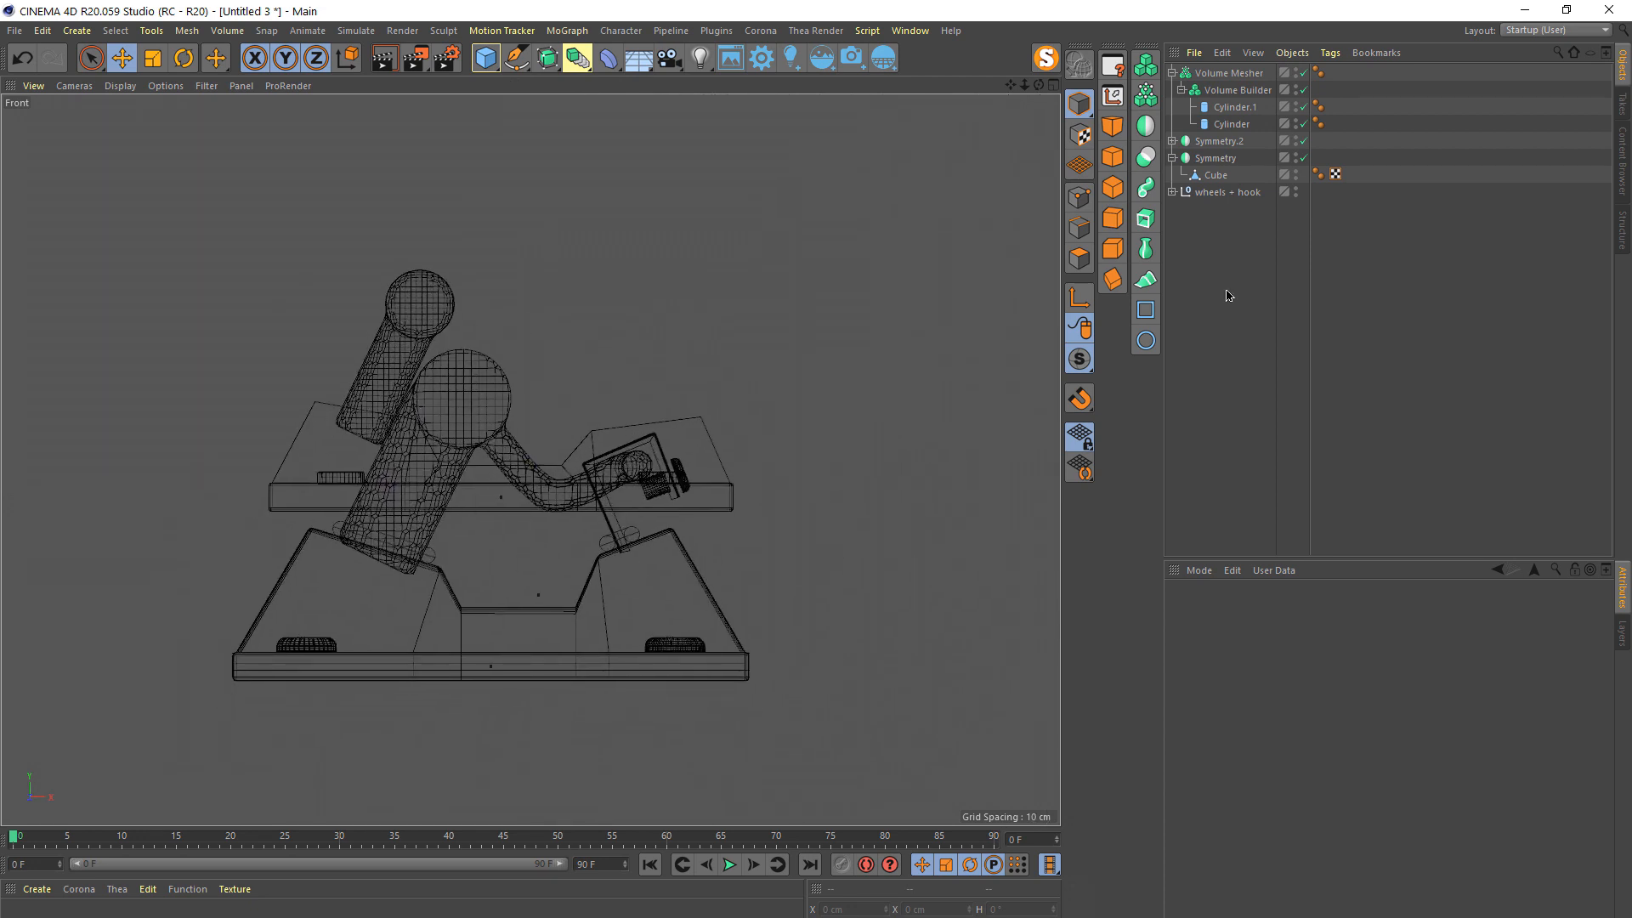
- Hide the "wheels + hook" reference group
left_click(1209, 194)
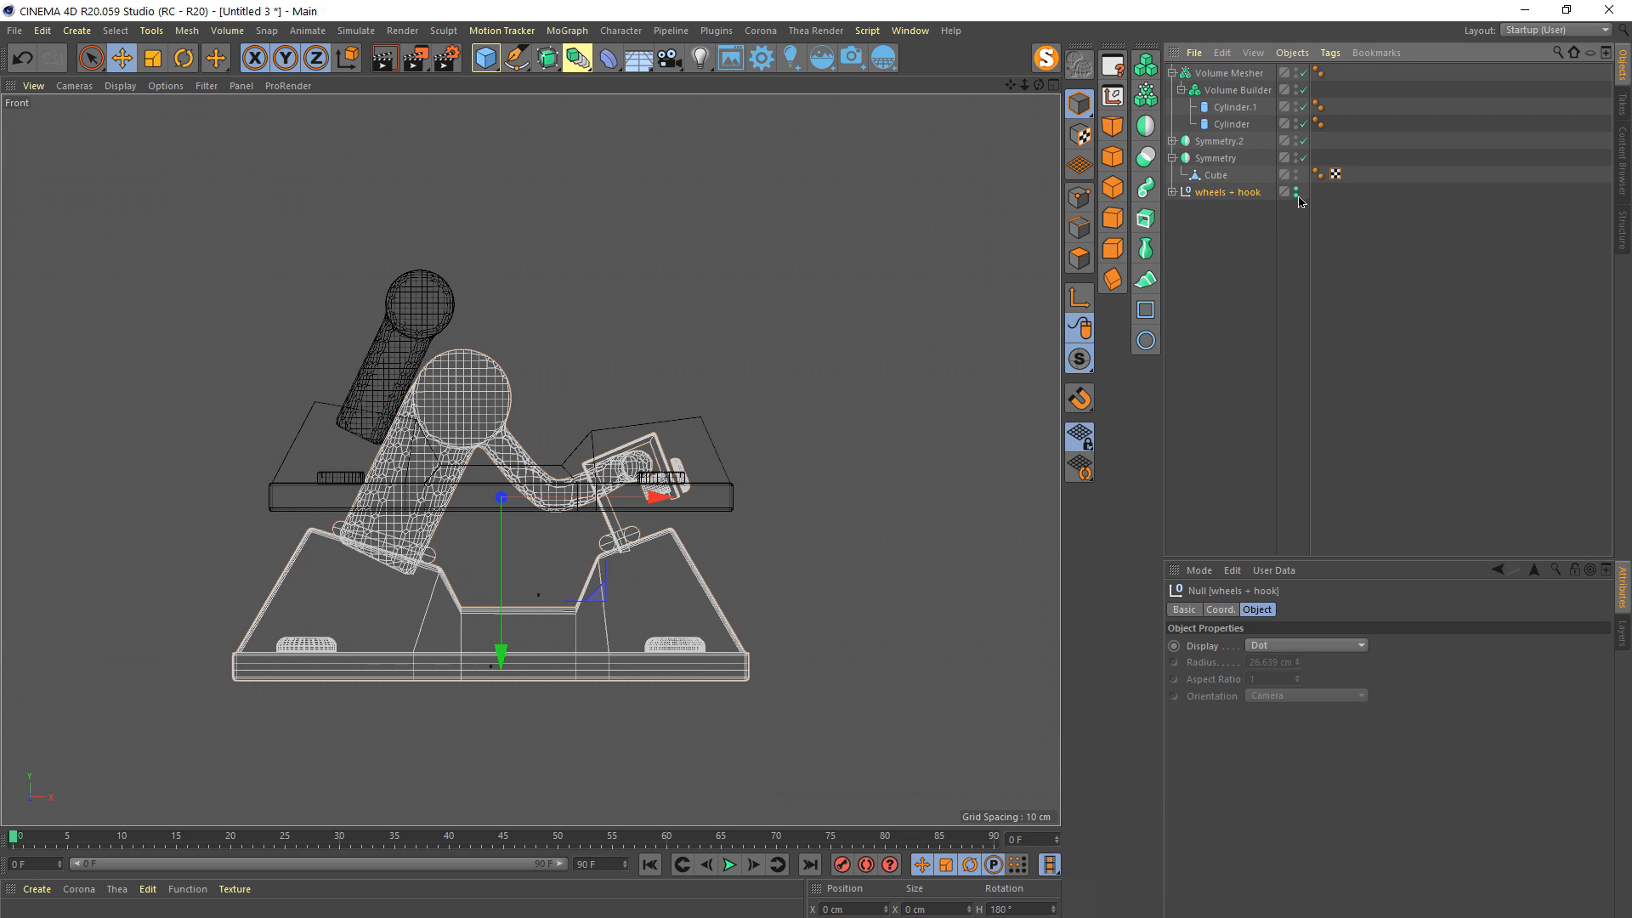
left_click(1296, 192)
scroll(497, 376, "up", 6)
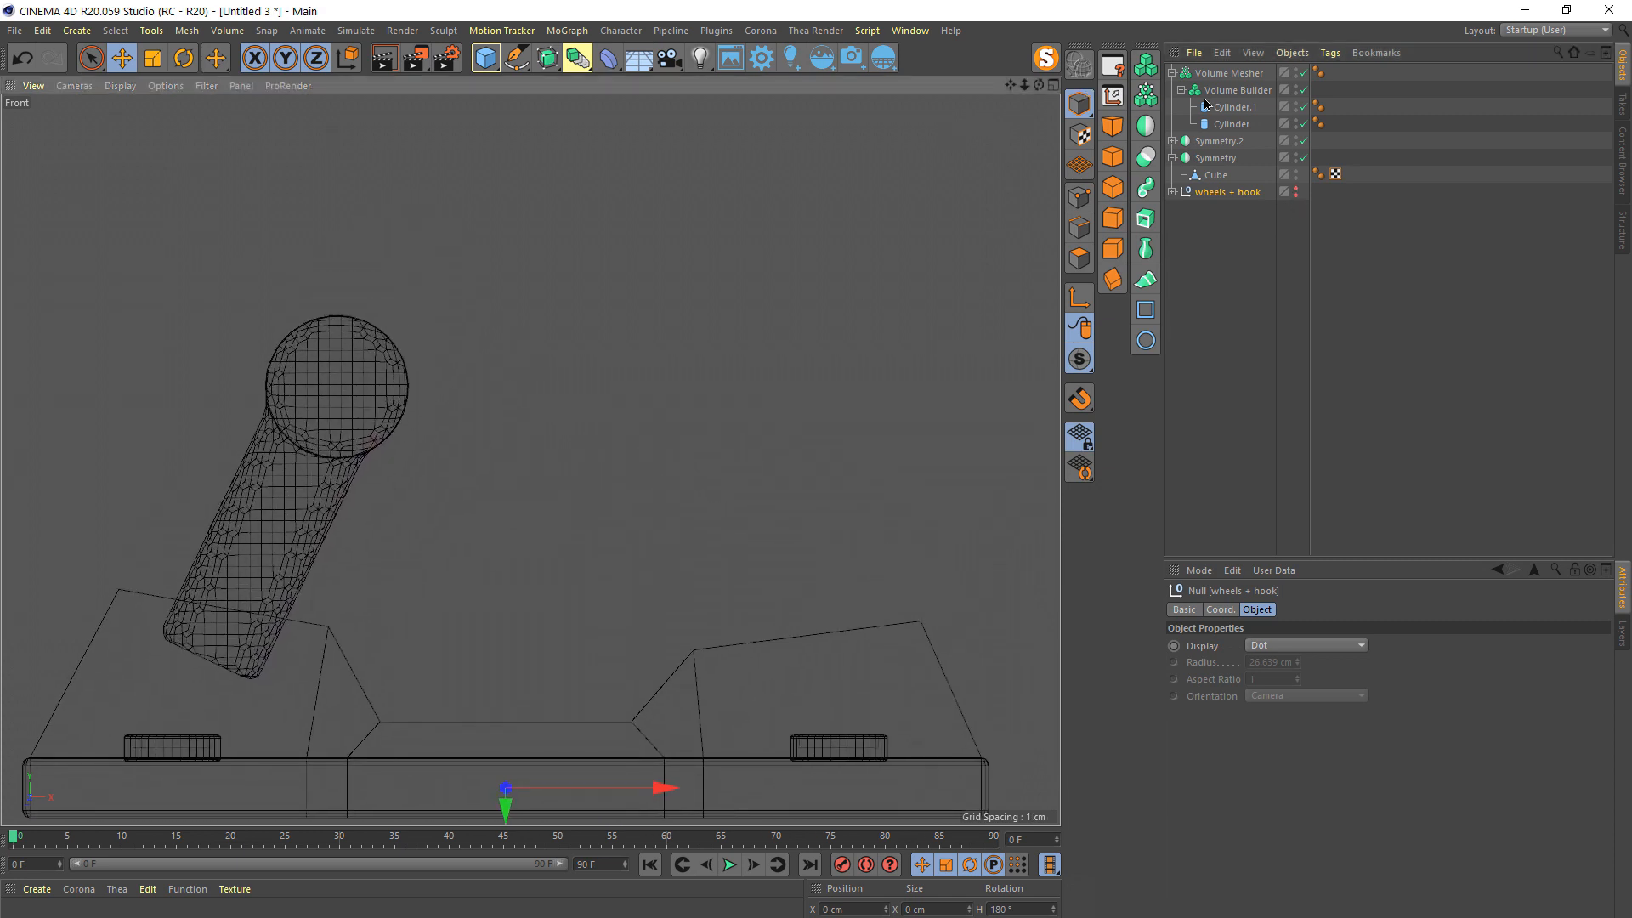
- Lengthen the tilted post cylinder and move the axle cylinder about 10.2 cm up along the post's axis
left_click(1229, 124)
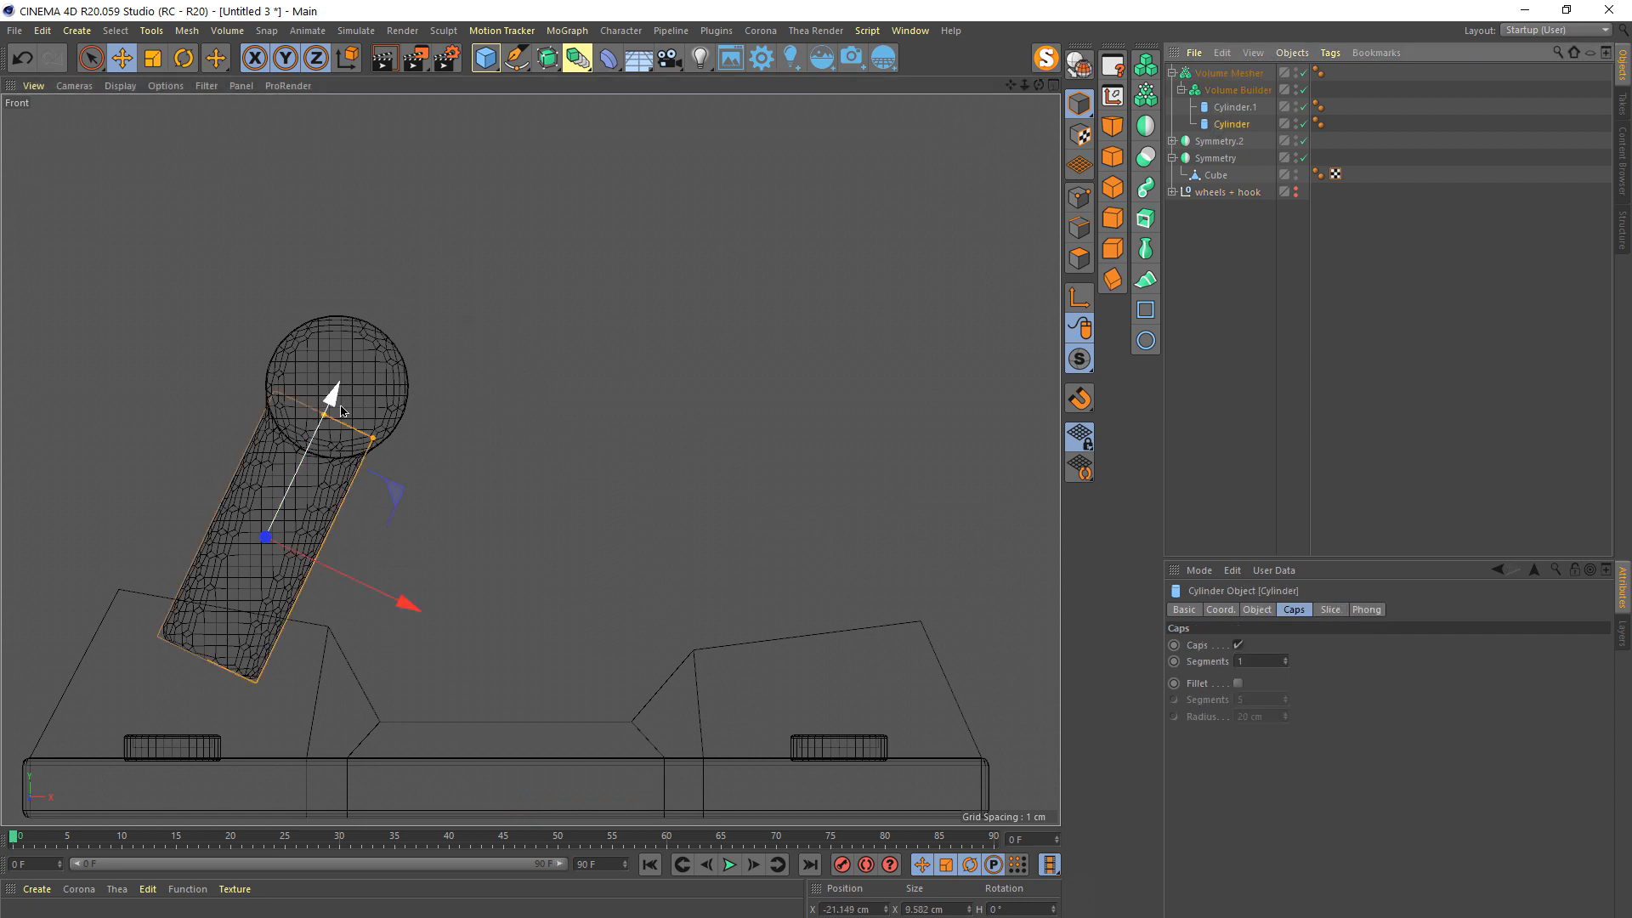
left_click_drag(329, 418, 387, 358)
left_click(1234, 107)
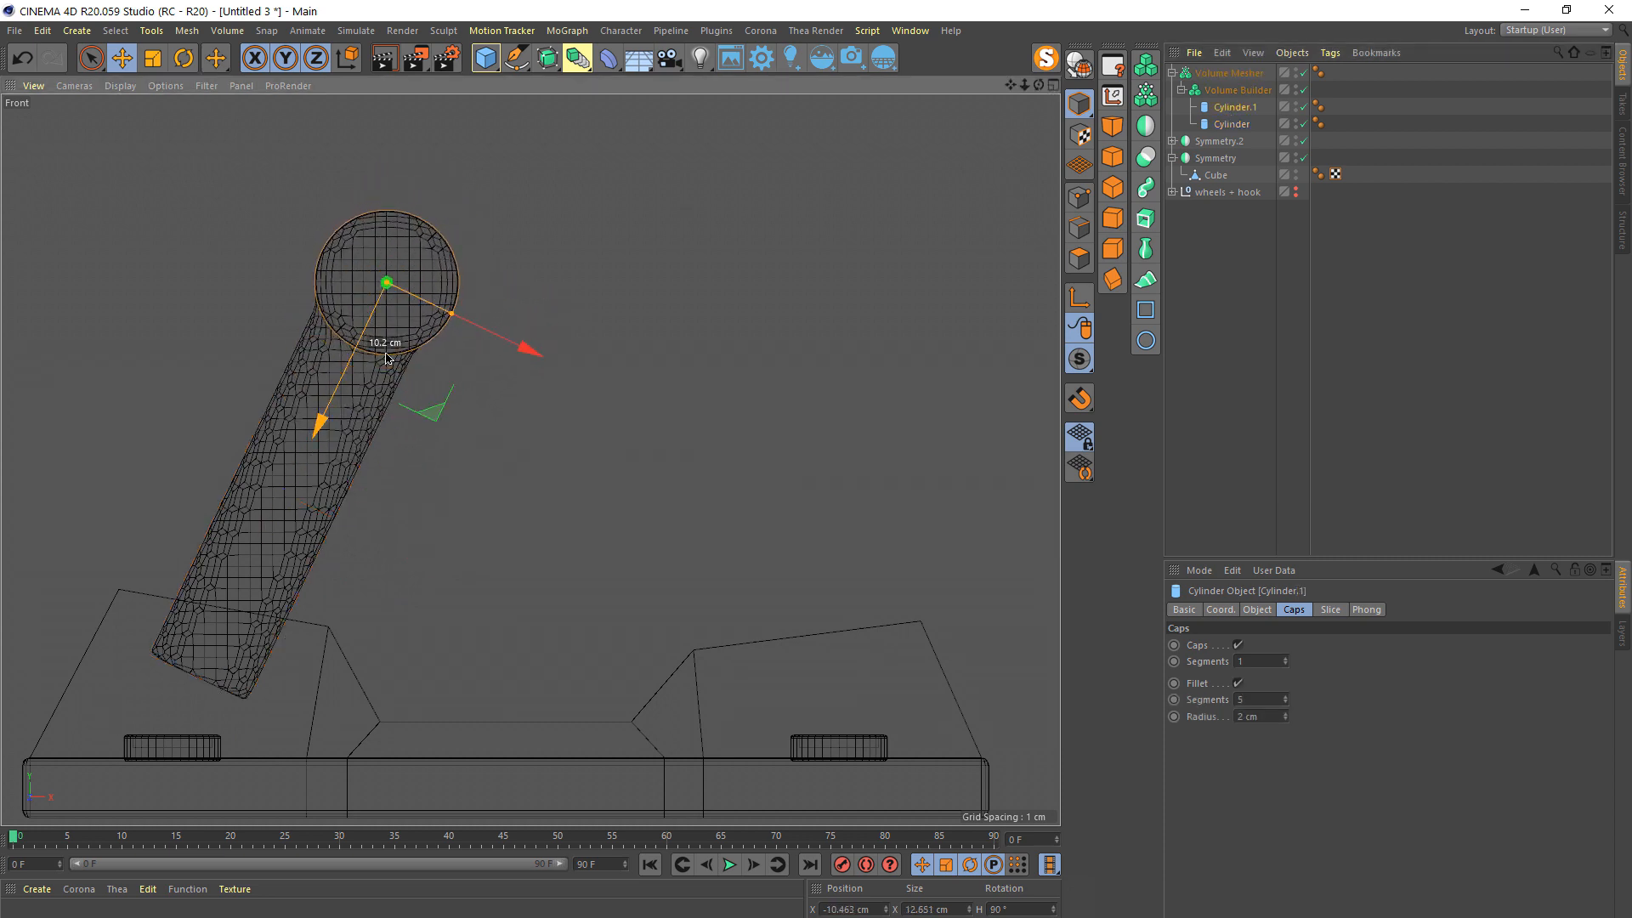
- Select the axle and post cylinders together, tilt them further in the front view and shift them toward the base's centre
left_click(1229, 124, "ctrl")
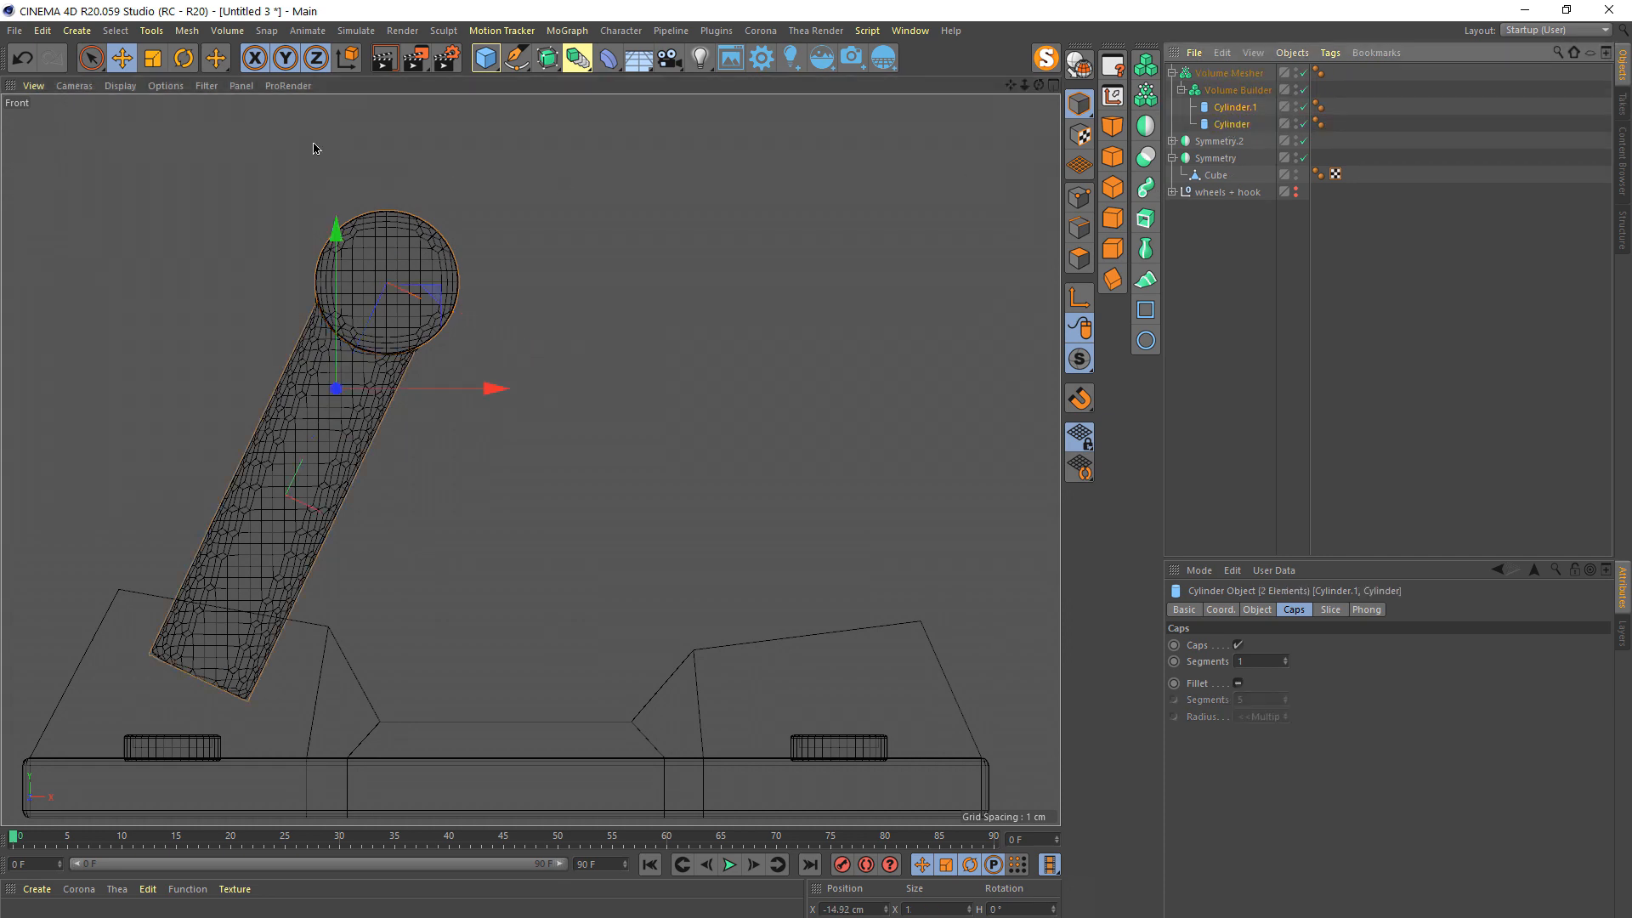
left_click(192, 68)
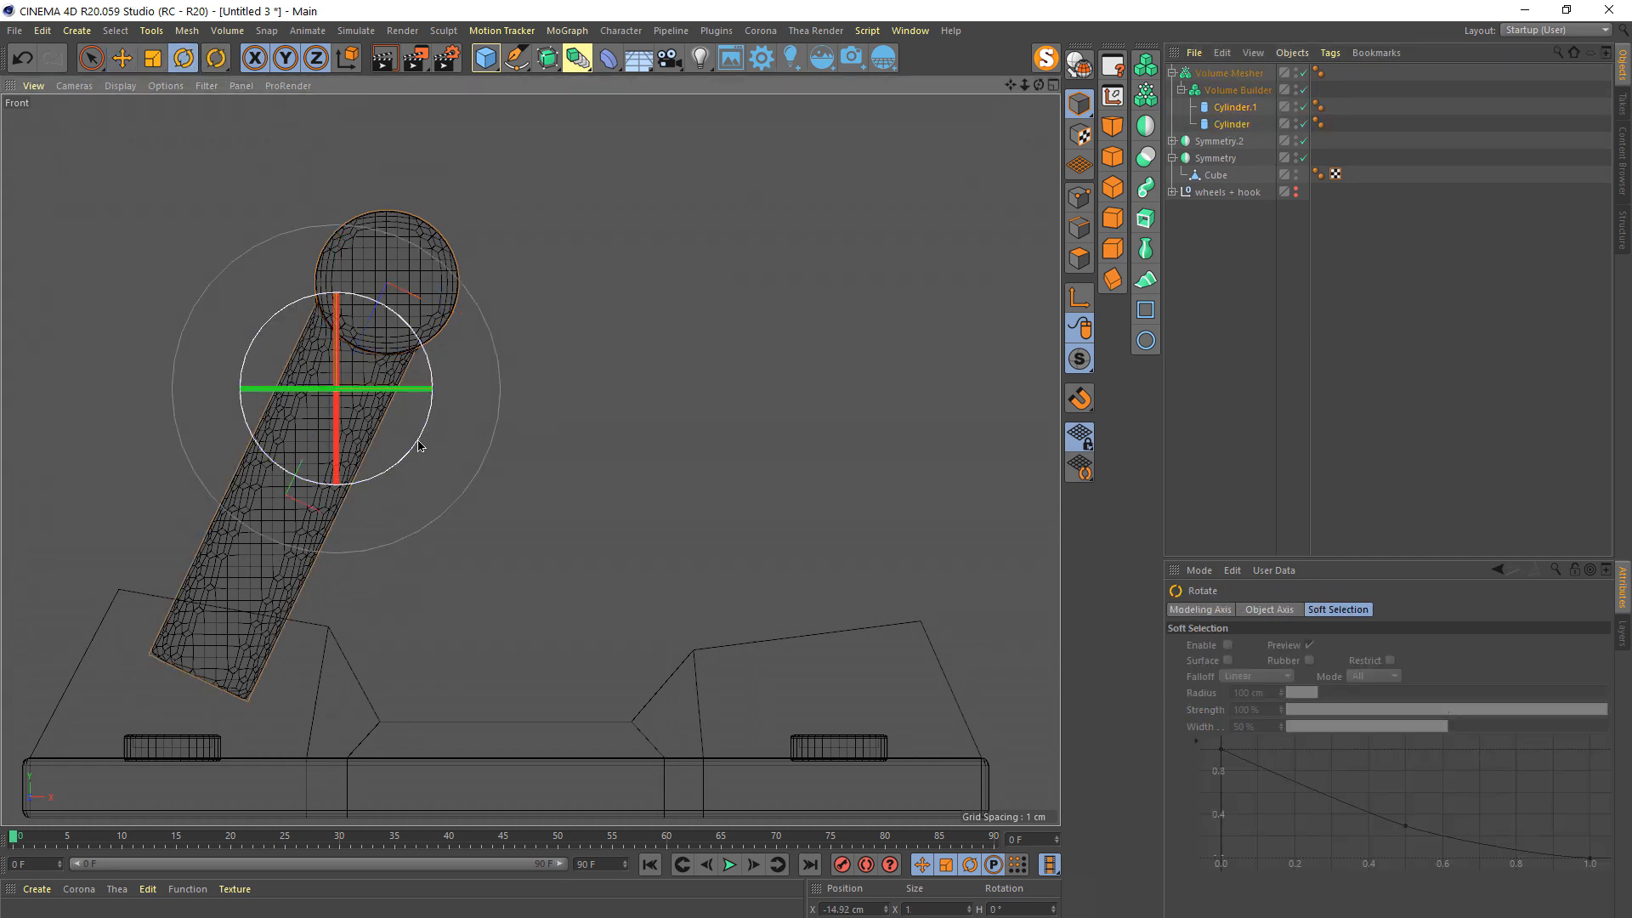
left_click_drag(423, 444, 400, 478)
key("e")
left_click_drag(459, 340, 514, 366)
- Rotate the axle and post together slightly back to a steeper angle
middle_click(340, 266)
middle_click(320, 259)
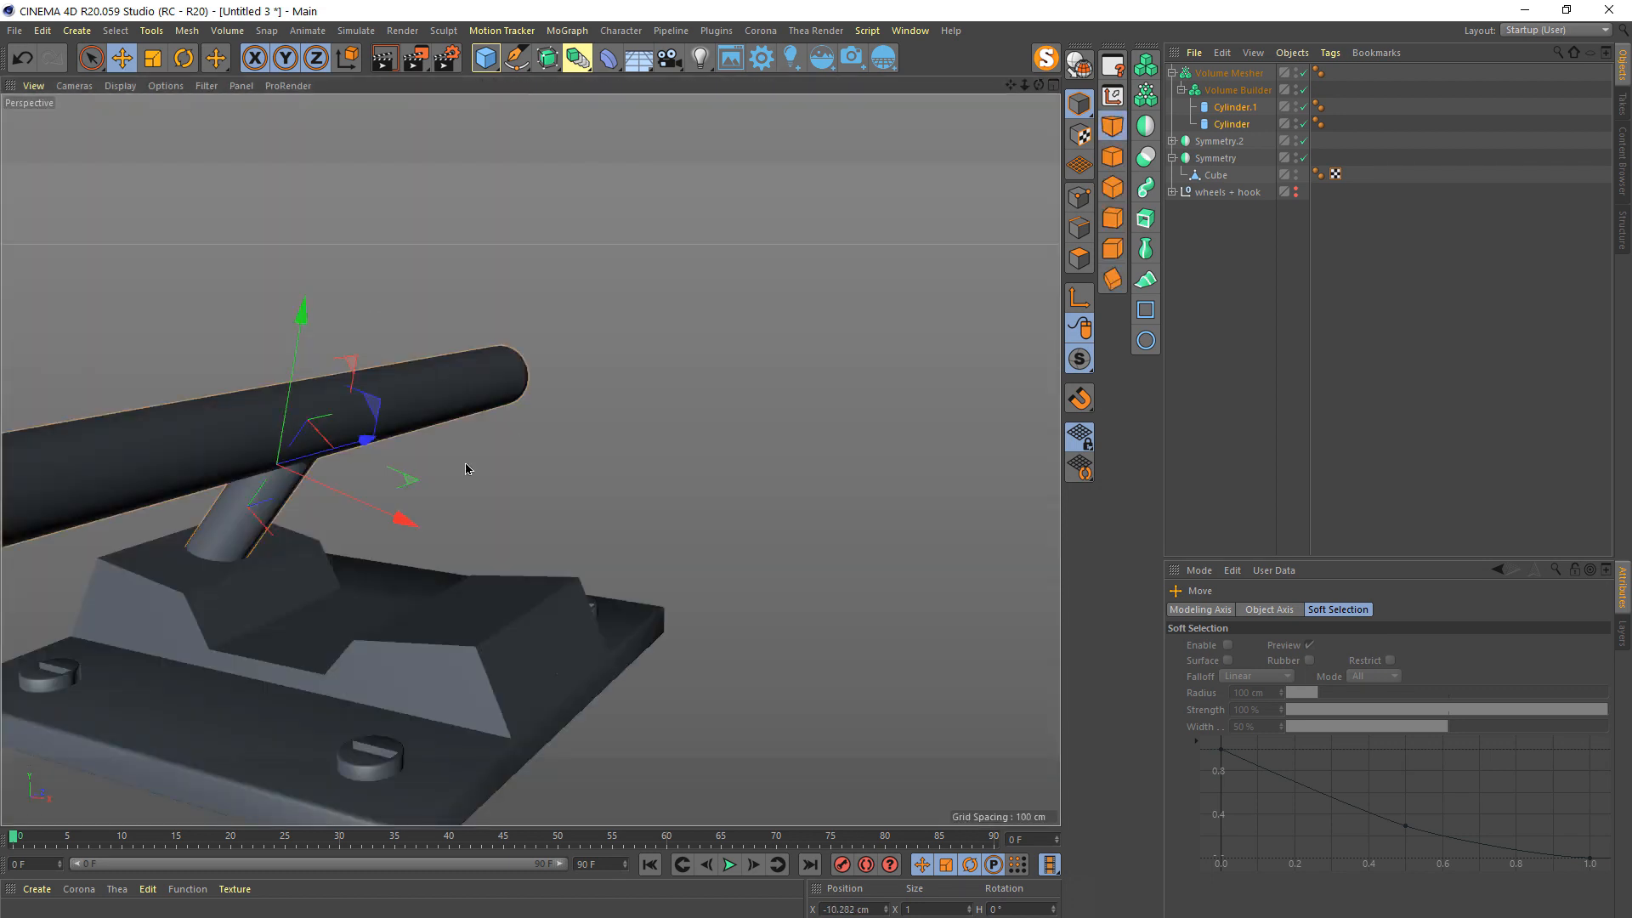
left_click_drag(530, 459, 588, 425, "alt")
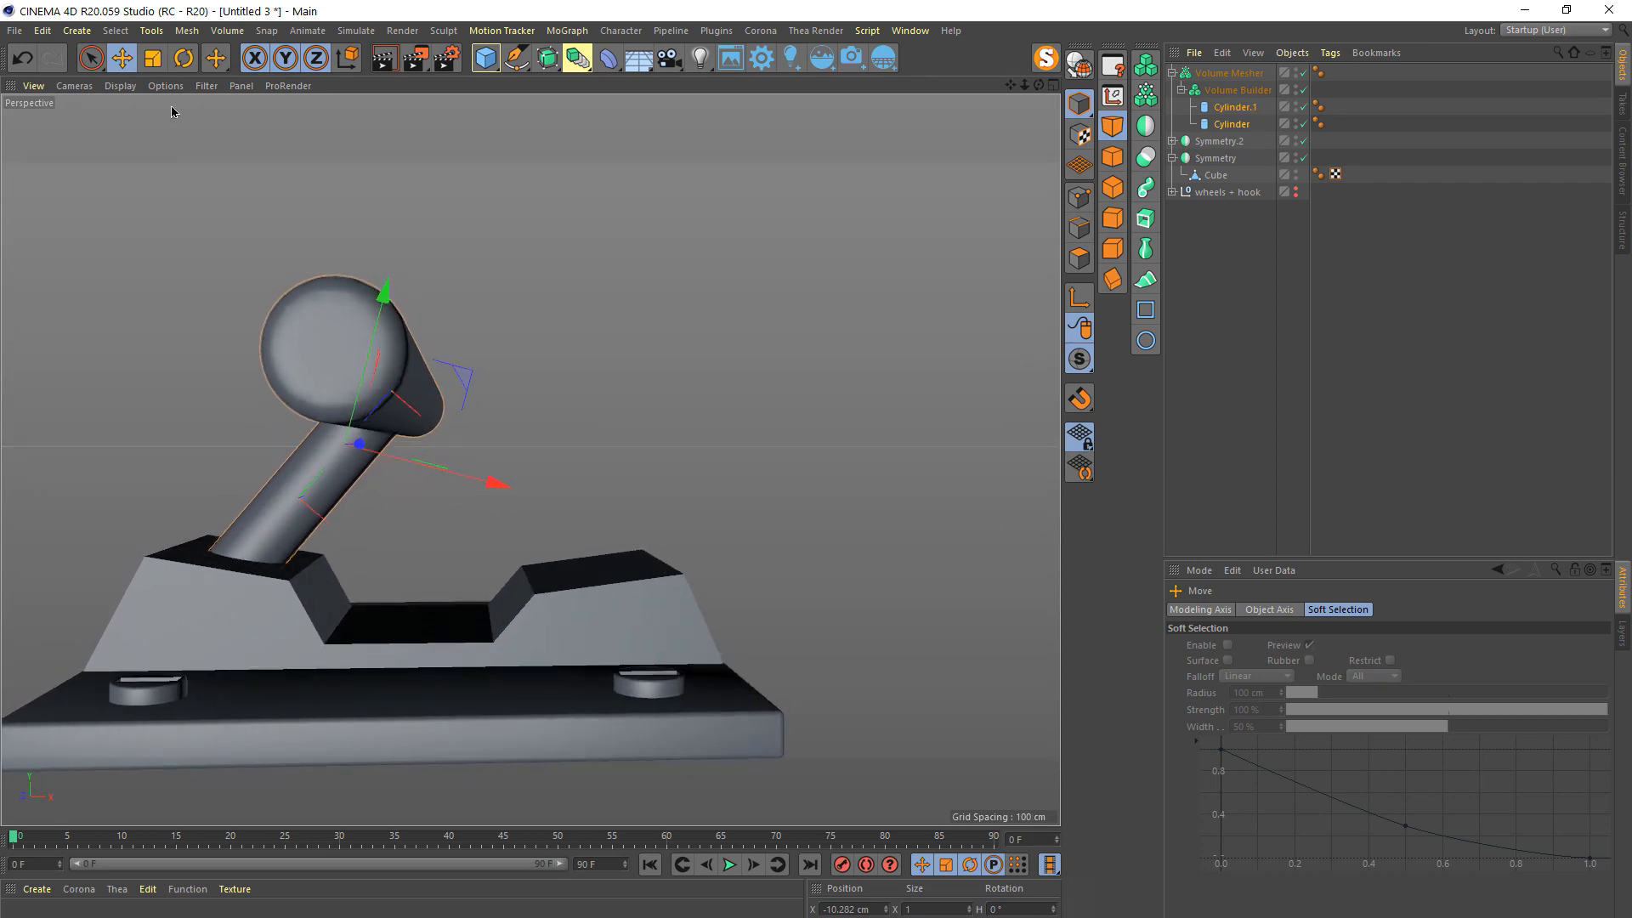
left_click(184, 59)
mouse_move(440, 443)
left_mouse_down()
mouse_move(415, 414)
mouse_move(429, 419)
left_mouse_up()
left_click(122, 58)
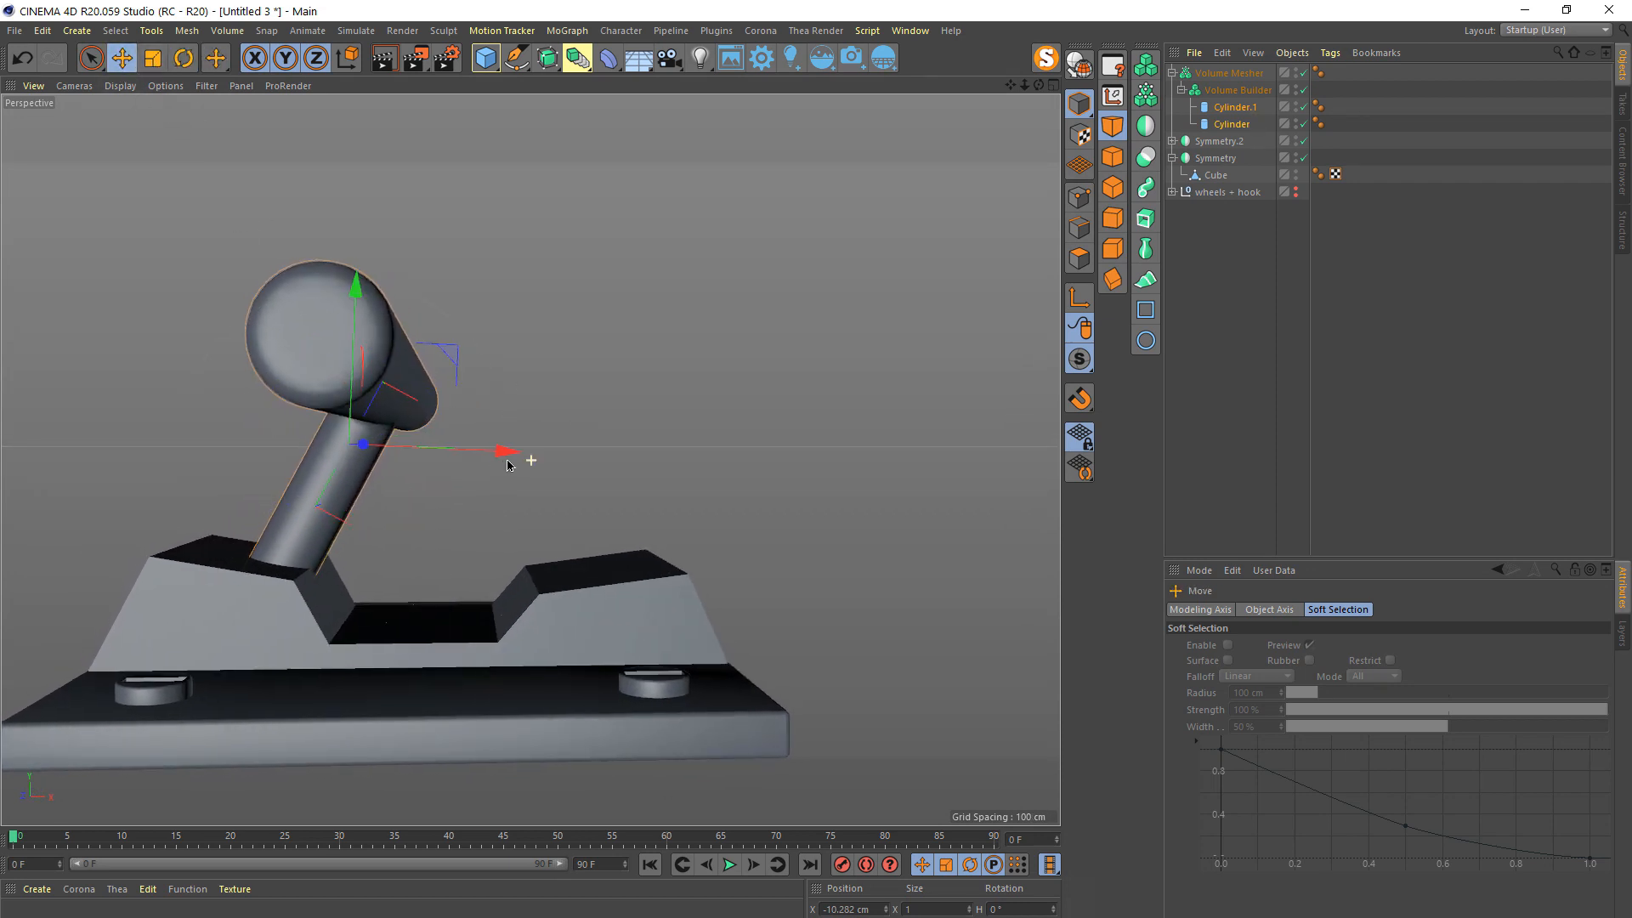
- Move the axle and post away from the base's centre to about X -16.4 cm in the front view, and deselect them
middle_click(510, 456)
middle_click(680, 575)
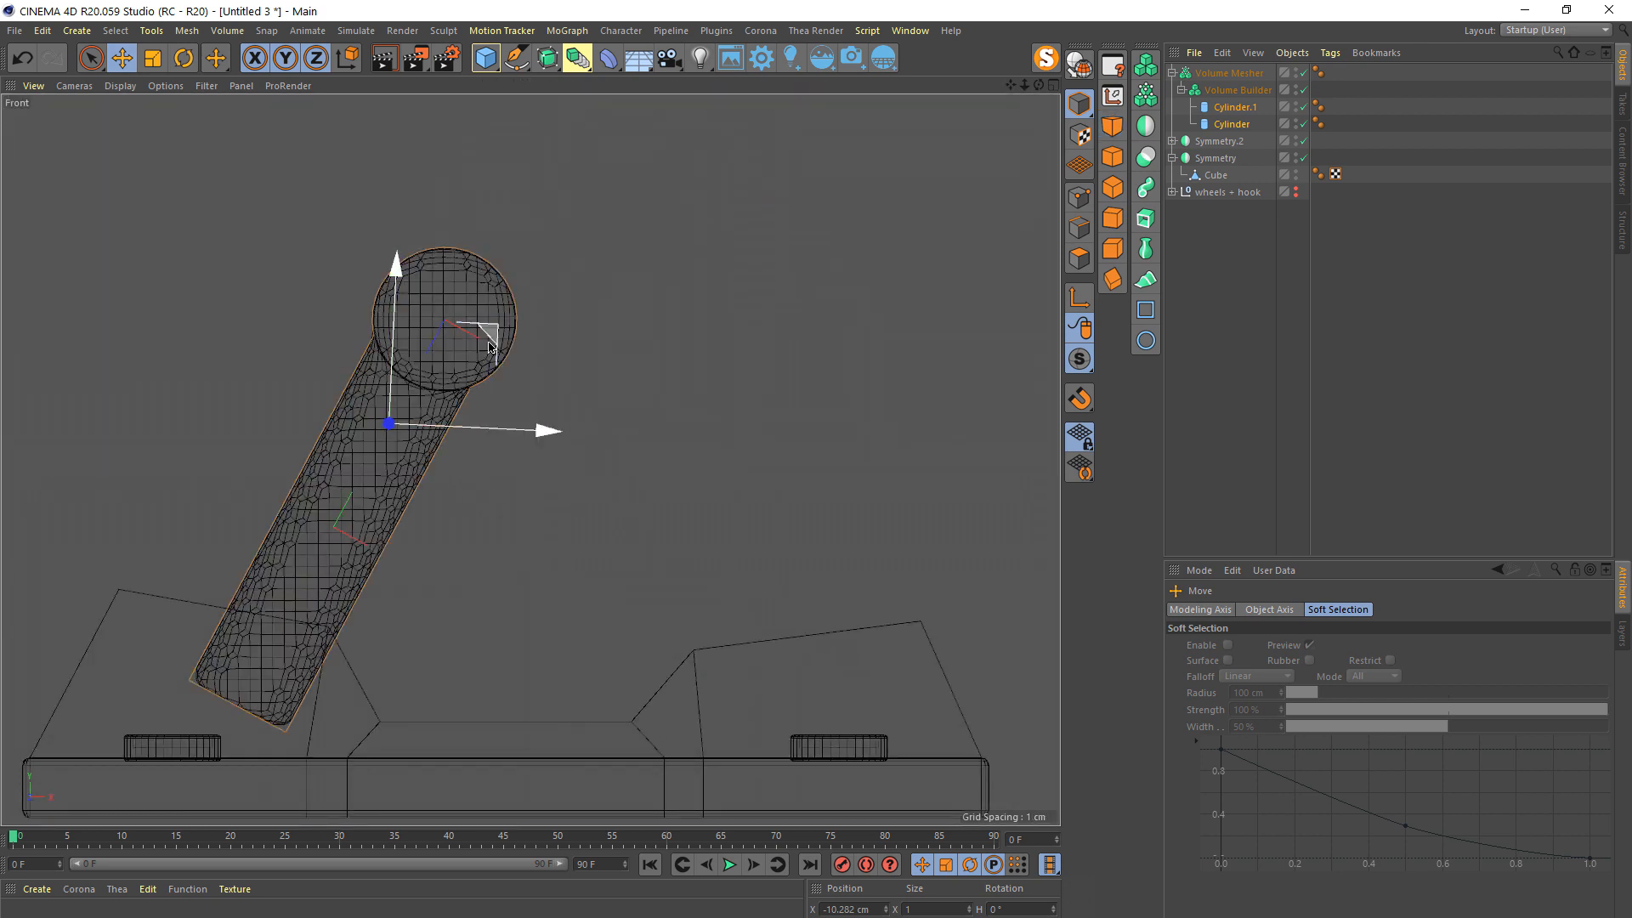
left_click_drag(489, 349, 419, 358)
middle_click(316, 447)
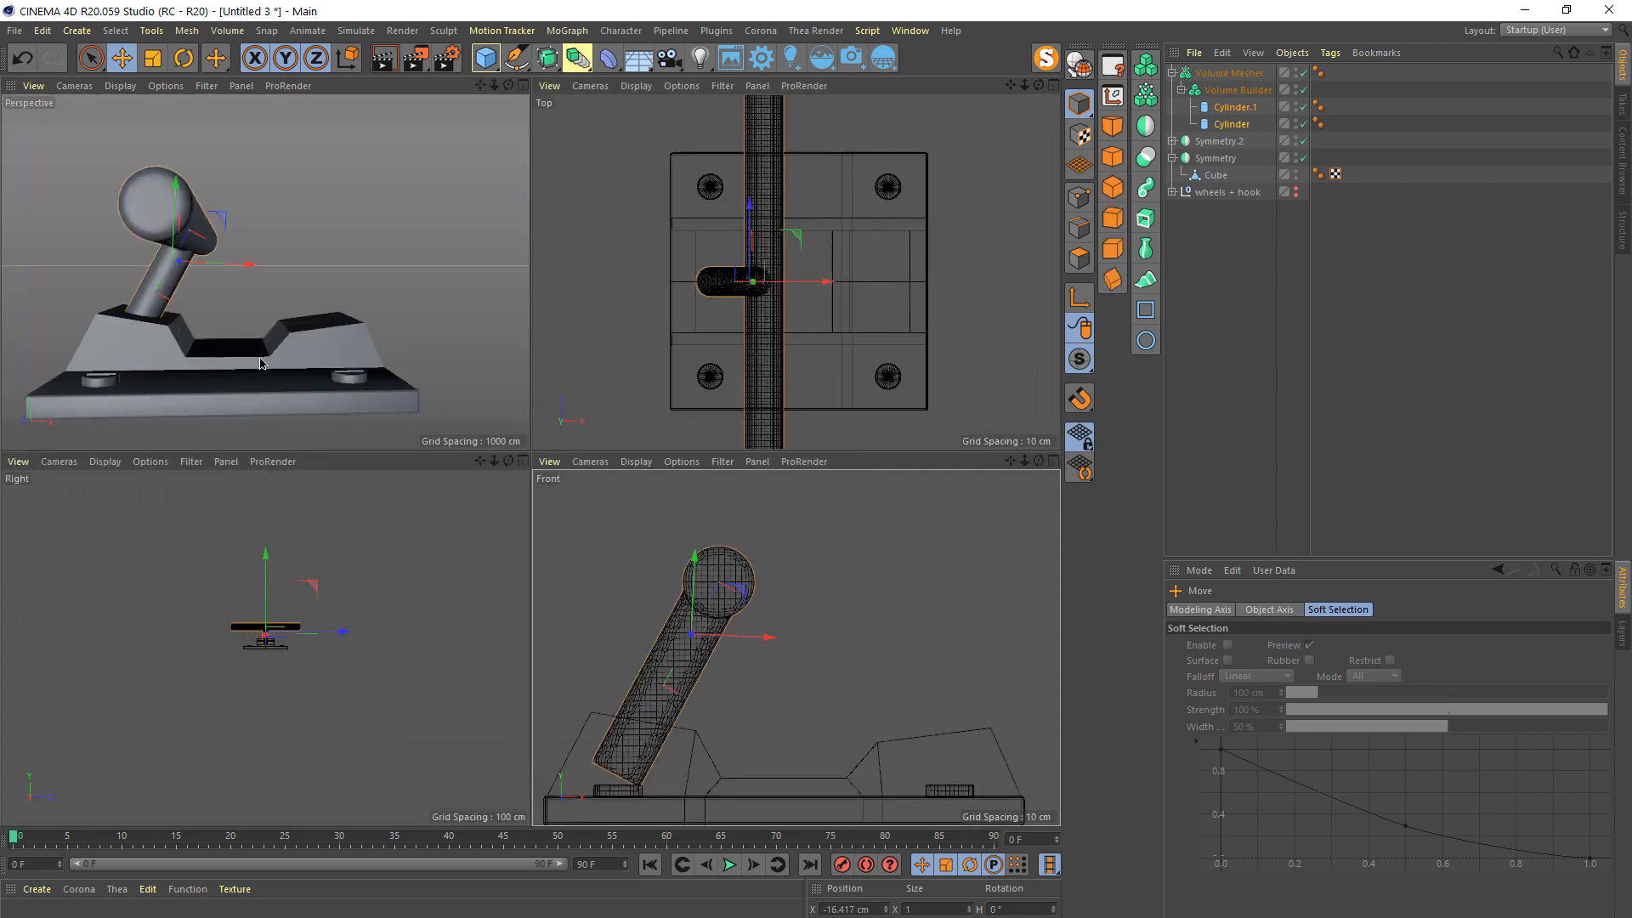
middle_click(316, 446)
mouse_move(316, 446)
left_mouse_down("alt")
mouse_move(164, 467)
mouse_move(295, 458)
left_mouse_up("alt")
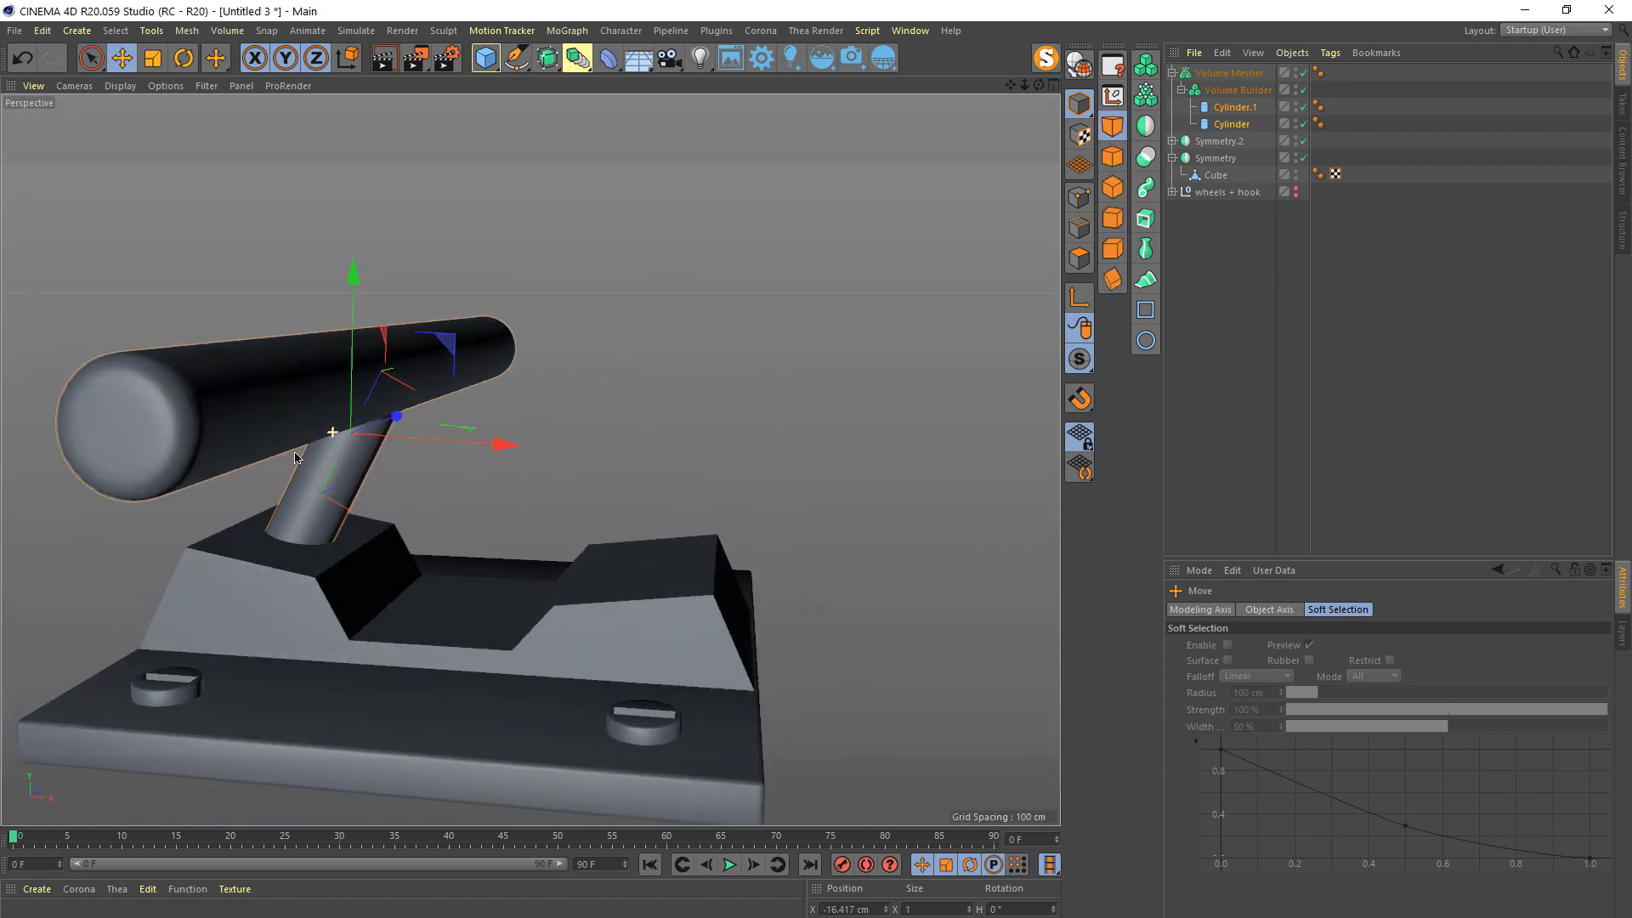
left_click(1257, 332)
- Activate the Pen tool and briefly show the reference truck to examine its bent arm, hiding it again in the front view
middle_click(783, 699)
middle_click(783, 699)
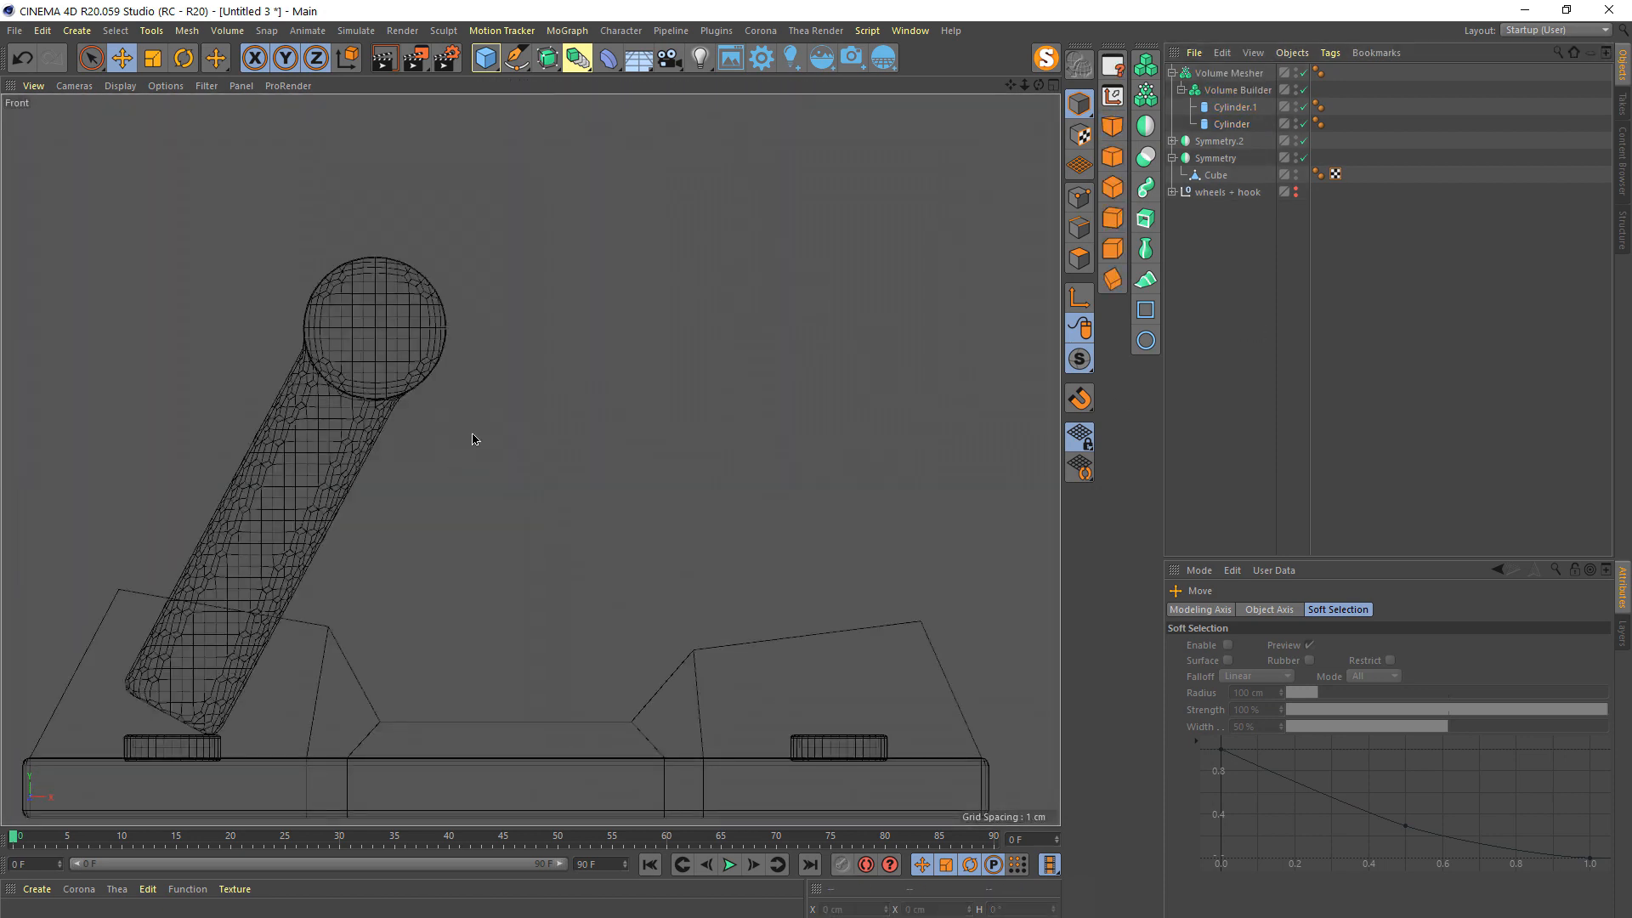
left_click(529, 64)
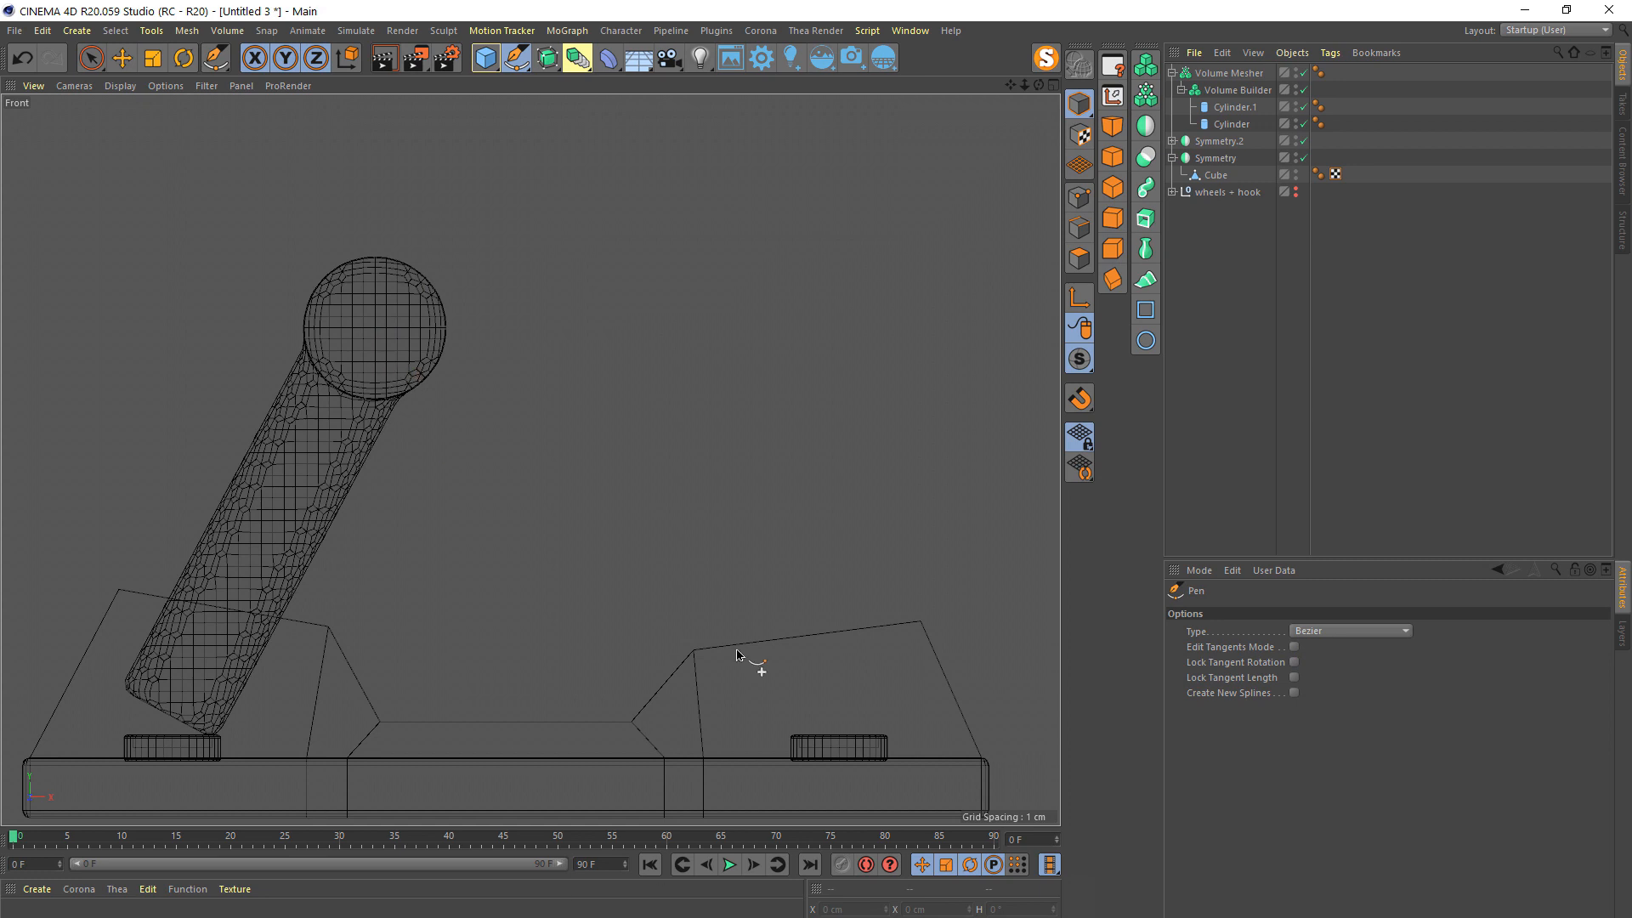
middle_click(739, 468)
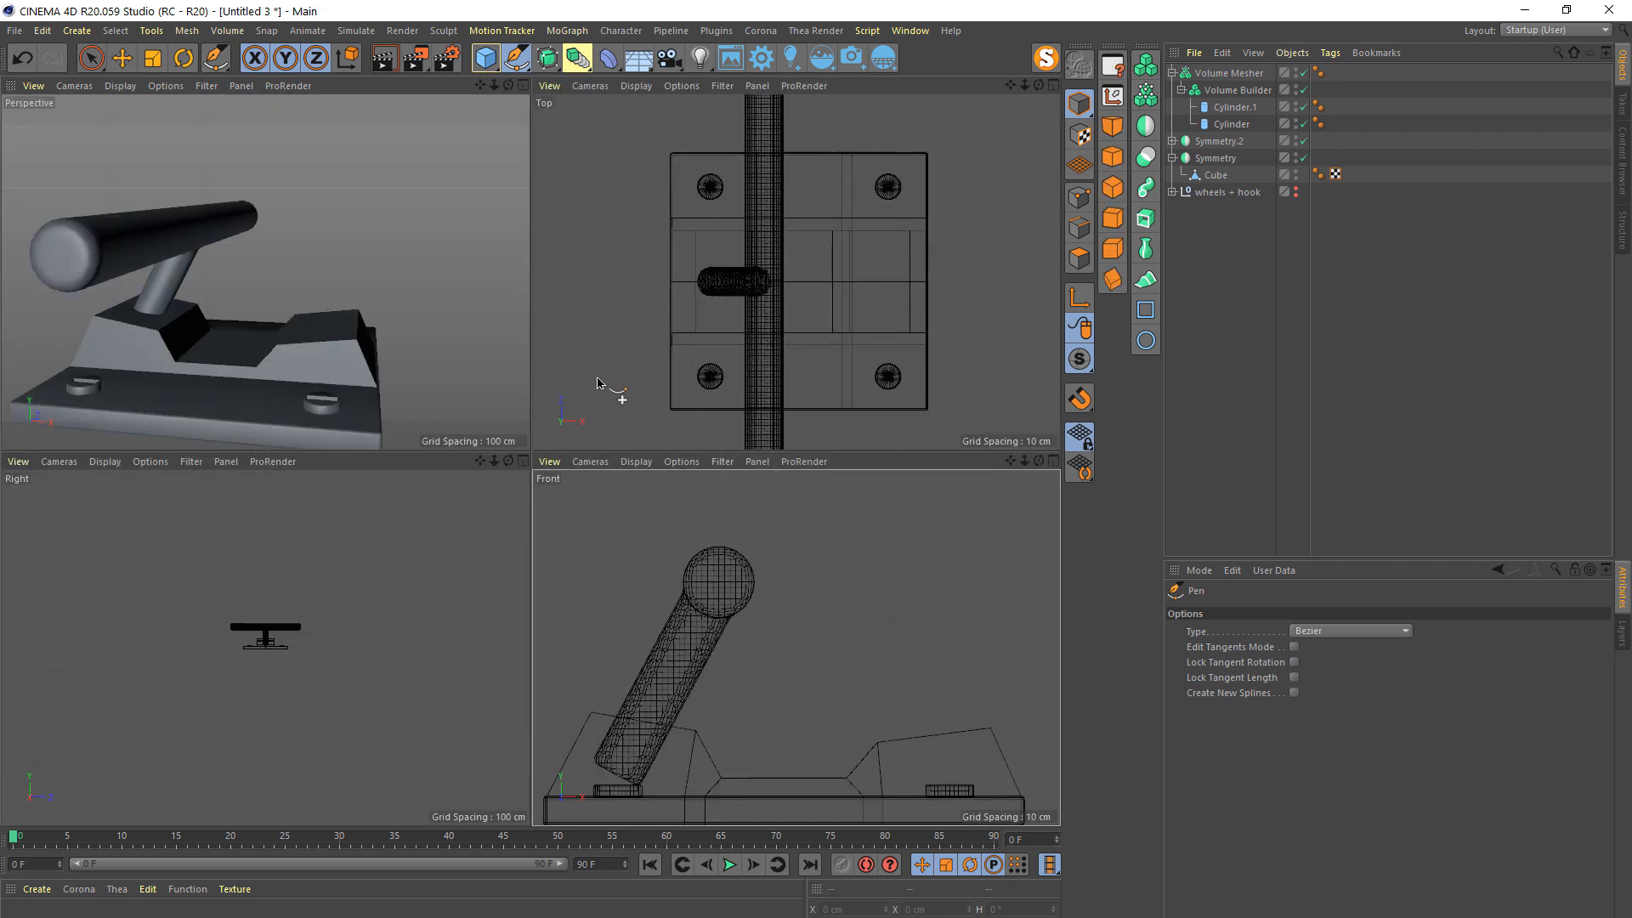
middle_click(314, 322)
left_click(1296, 193)
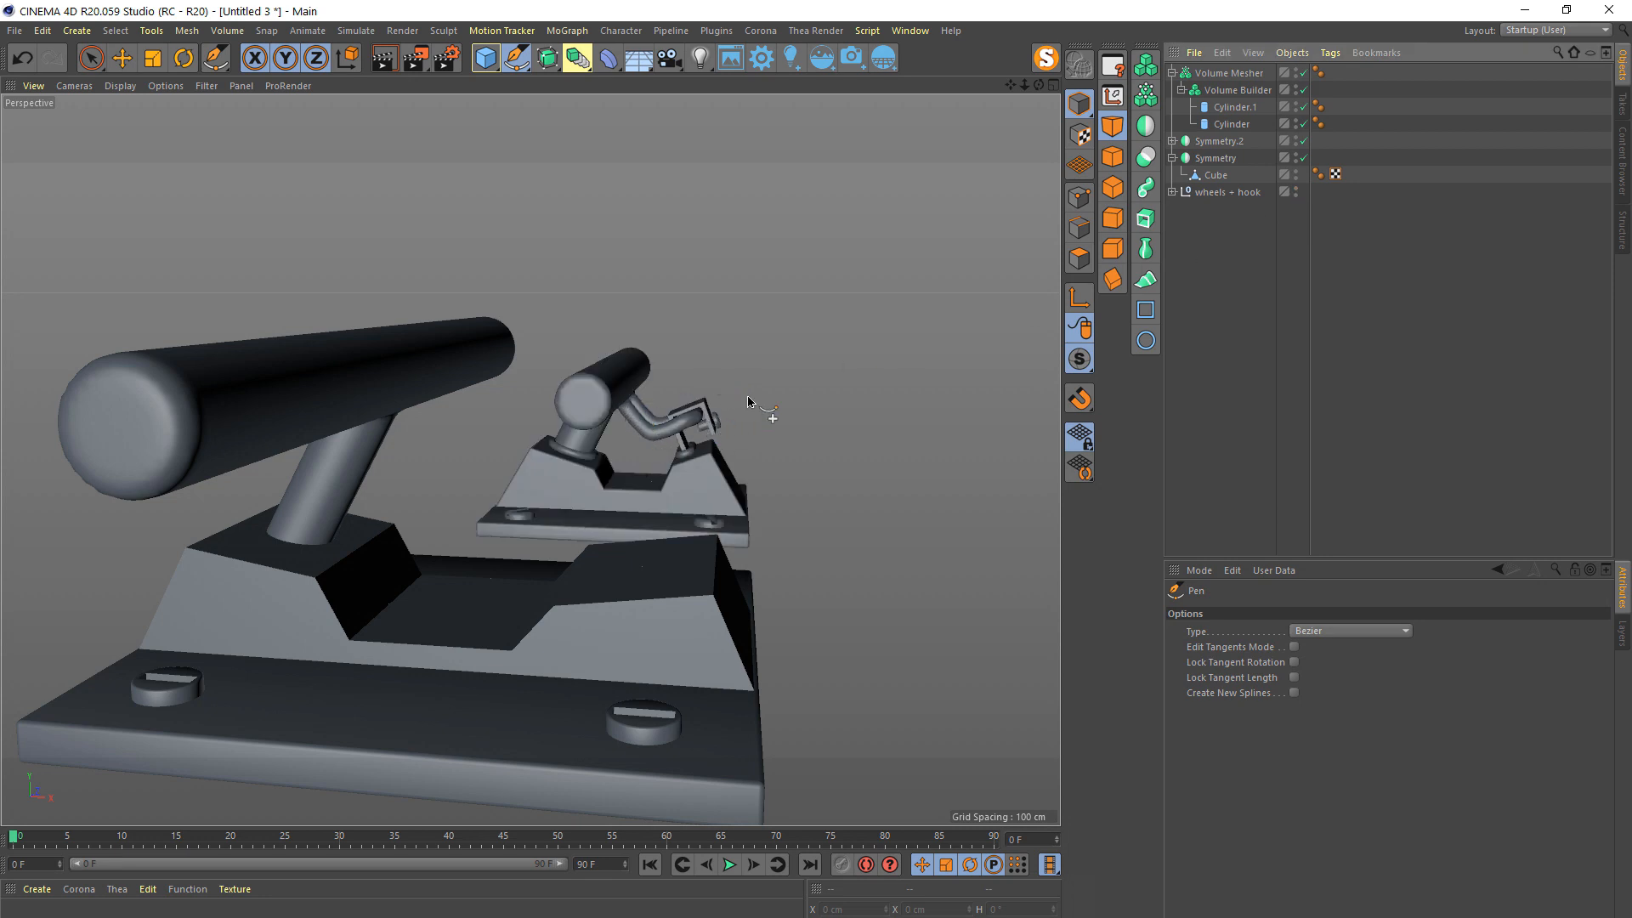
left_click(1296, 193)
key("F5")
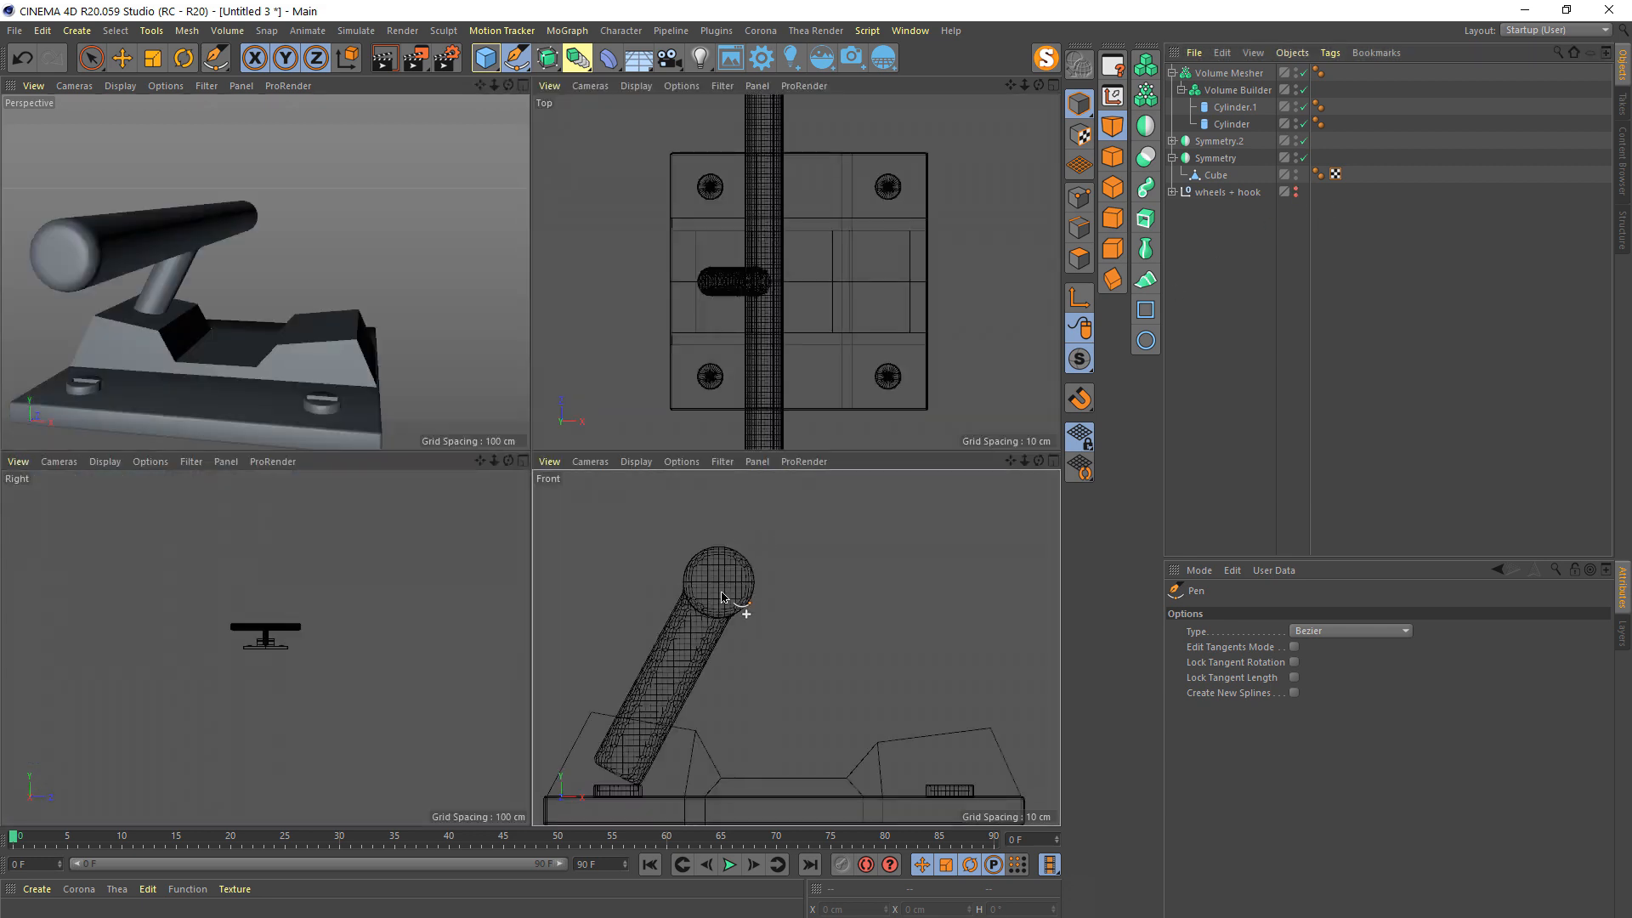
key("F4")
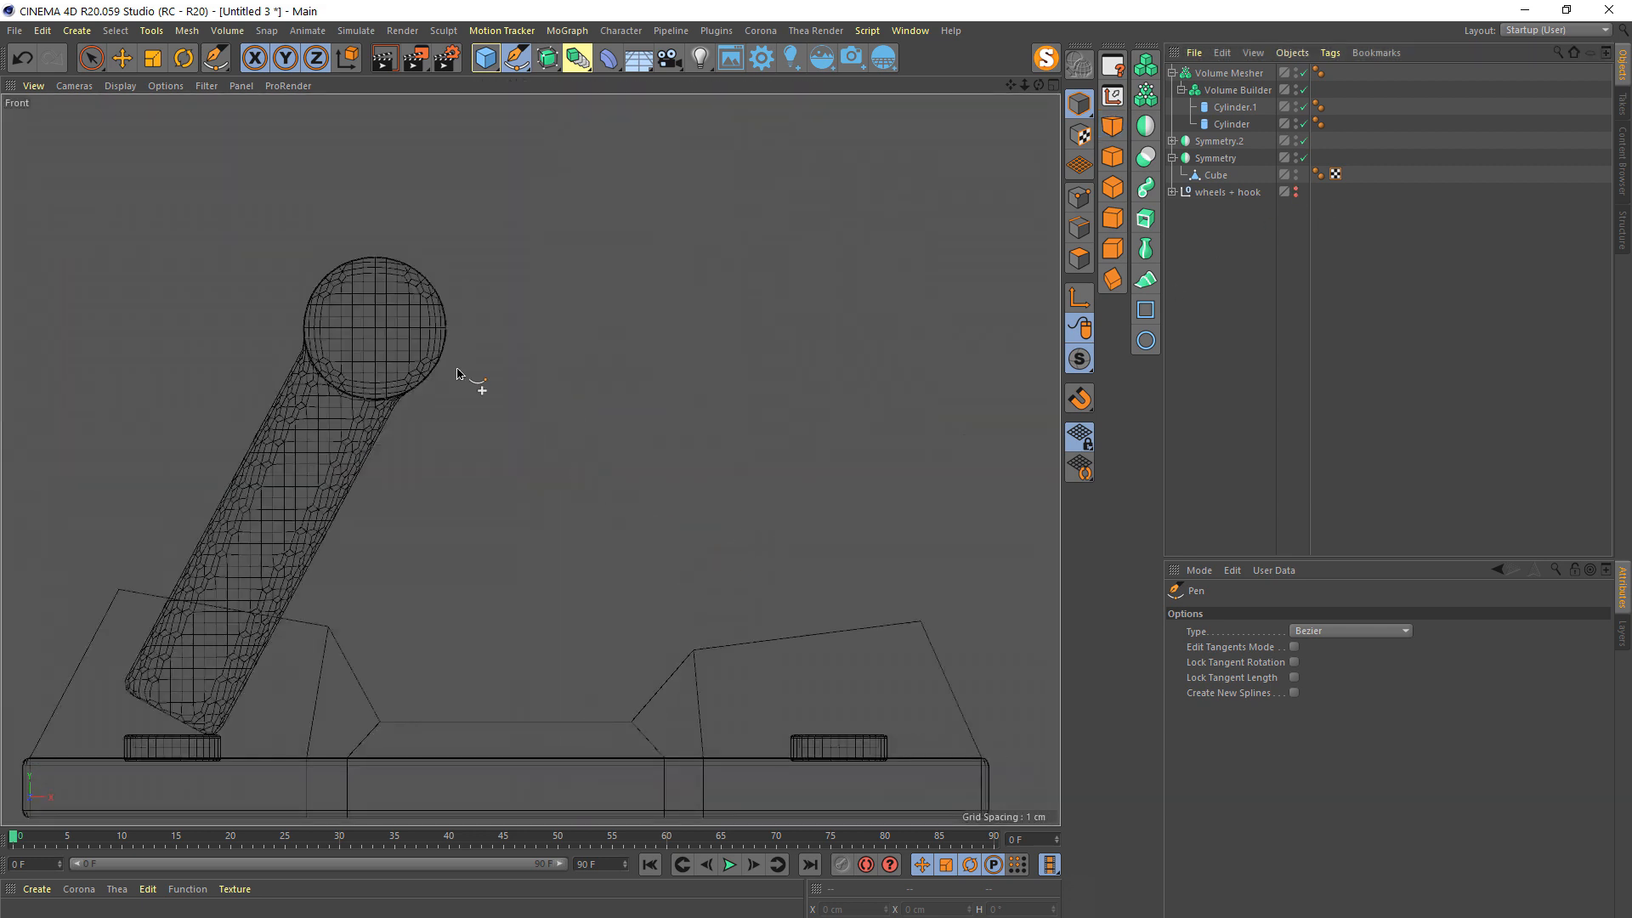
- Draw a three-point Bezier spline from inside the axle down toward the opposite block, with its last point placed sideways in the top view
left_click(386, 351)
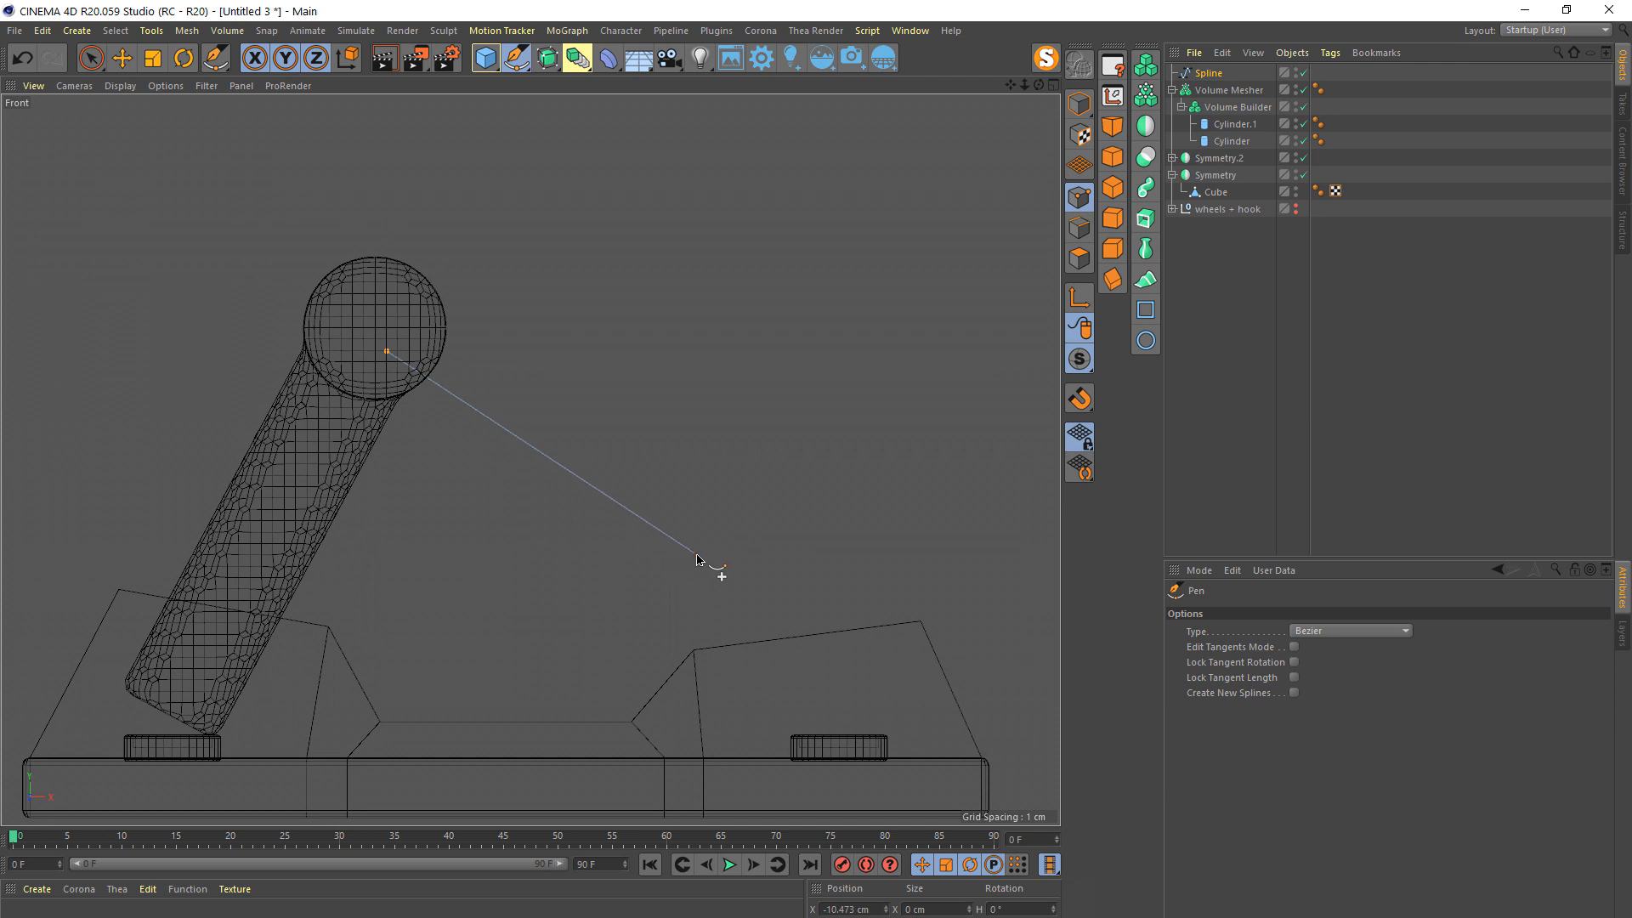
left_click(698, 557)
middle_click(699, 556)
middle_click(834, 353)
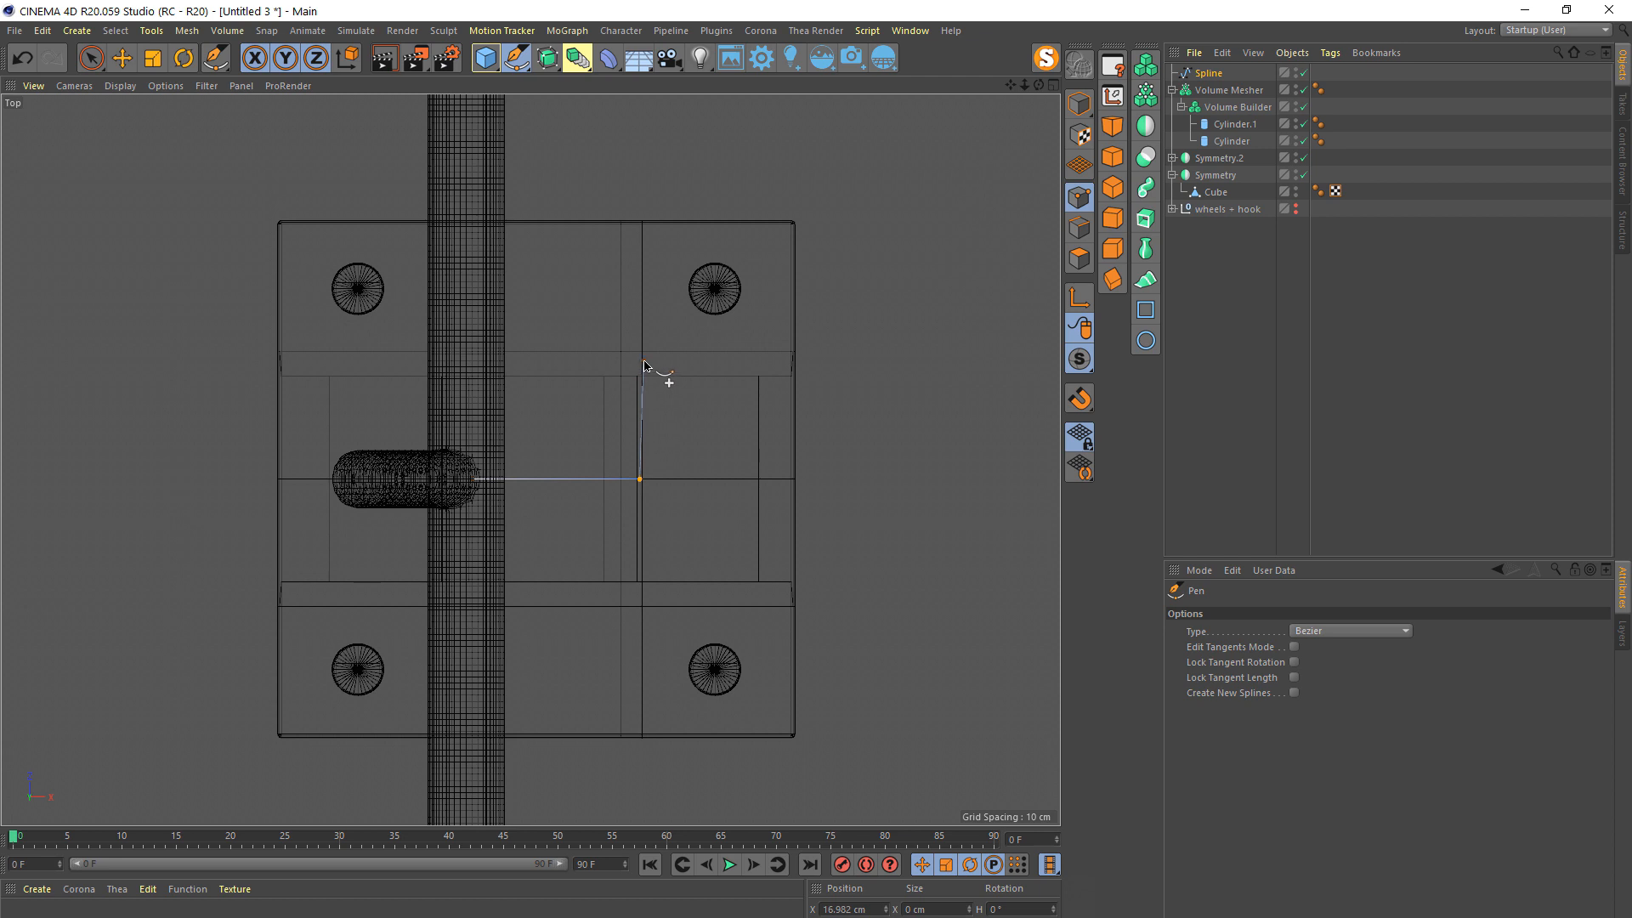
left_click(644, 362)
- Copy the X position of the spline's end point and rectangle-select its corner point
left_click_drag(91, 58, 157, 110)
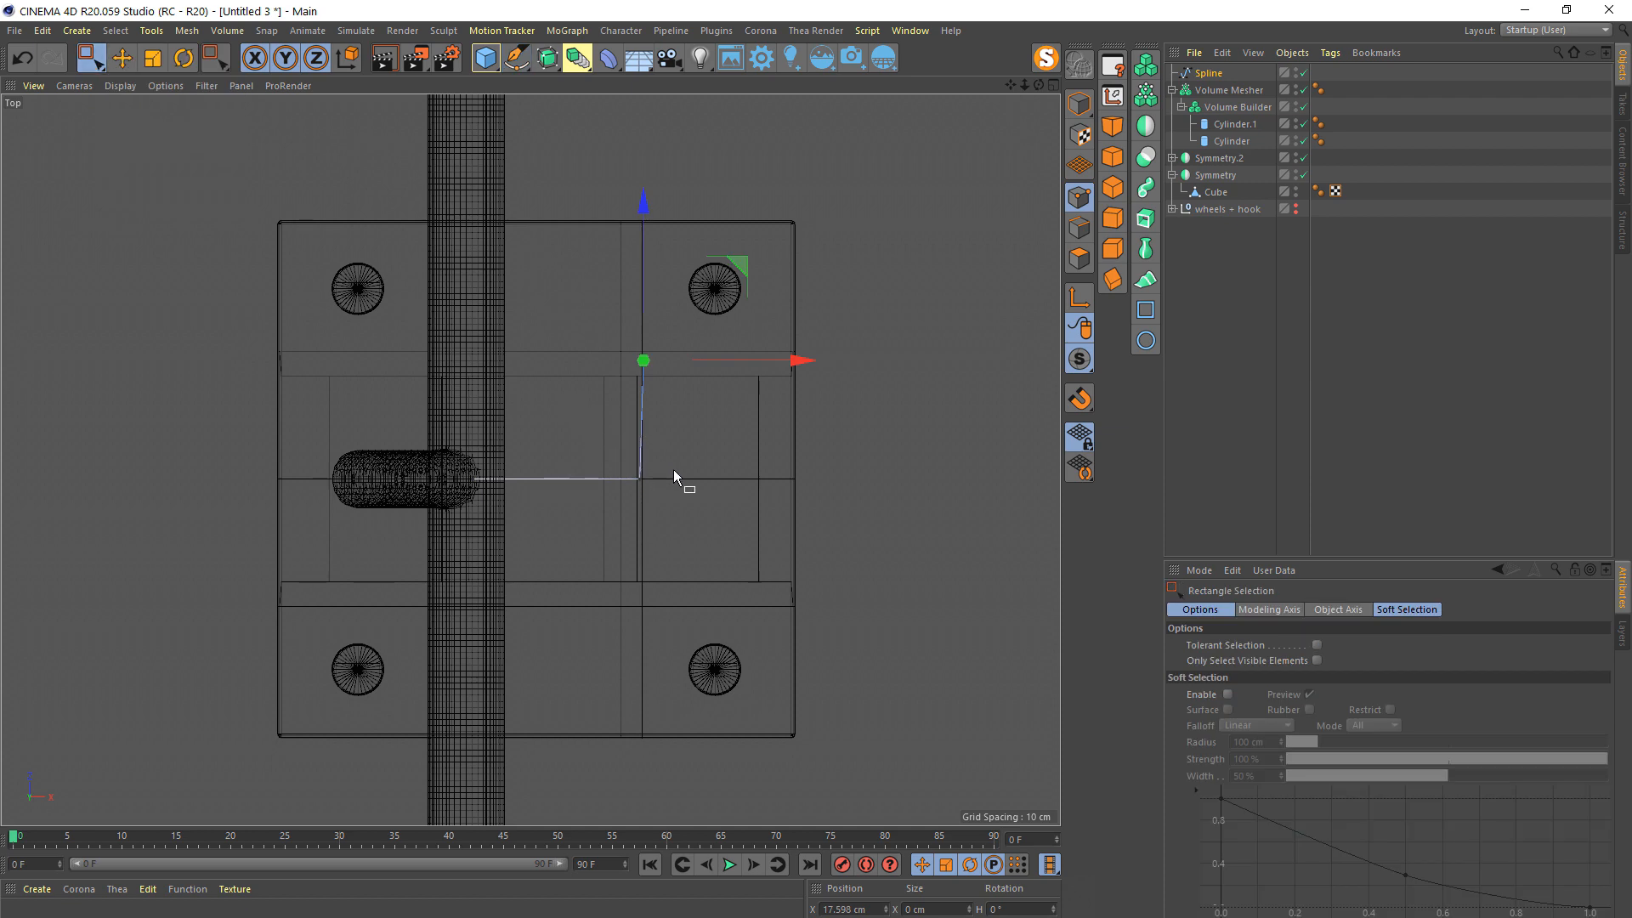
scroll(643, 476, "up", 6)
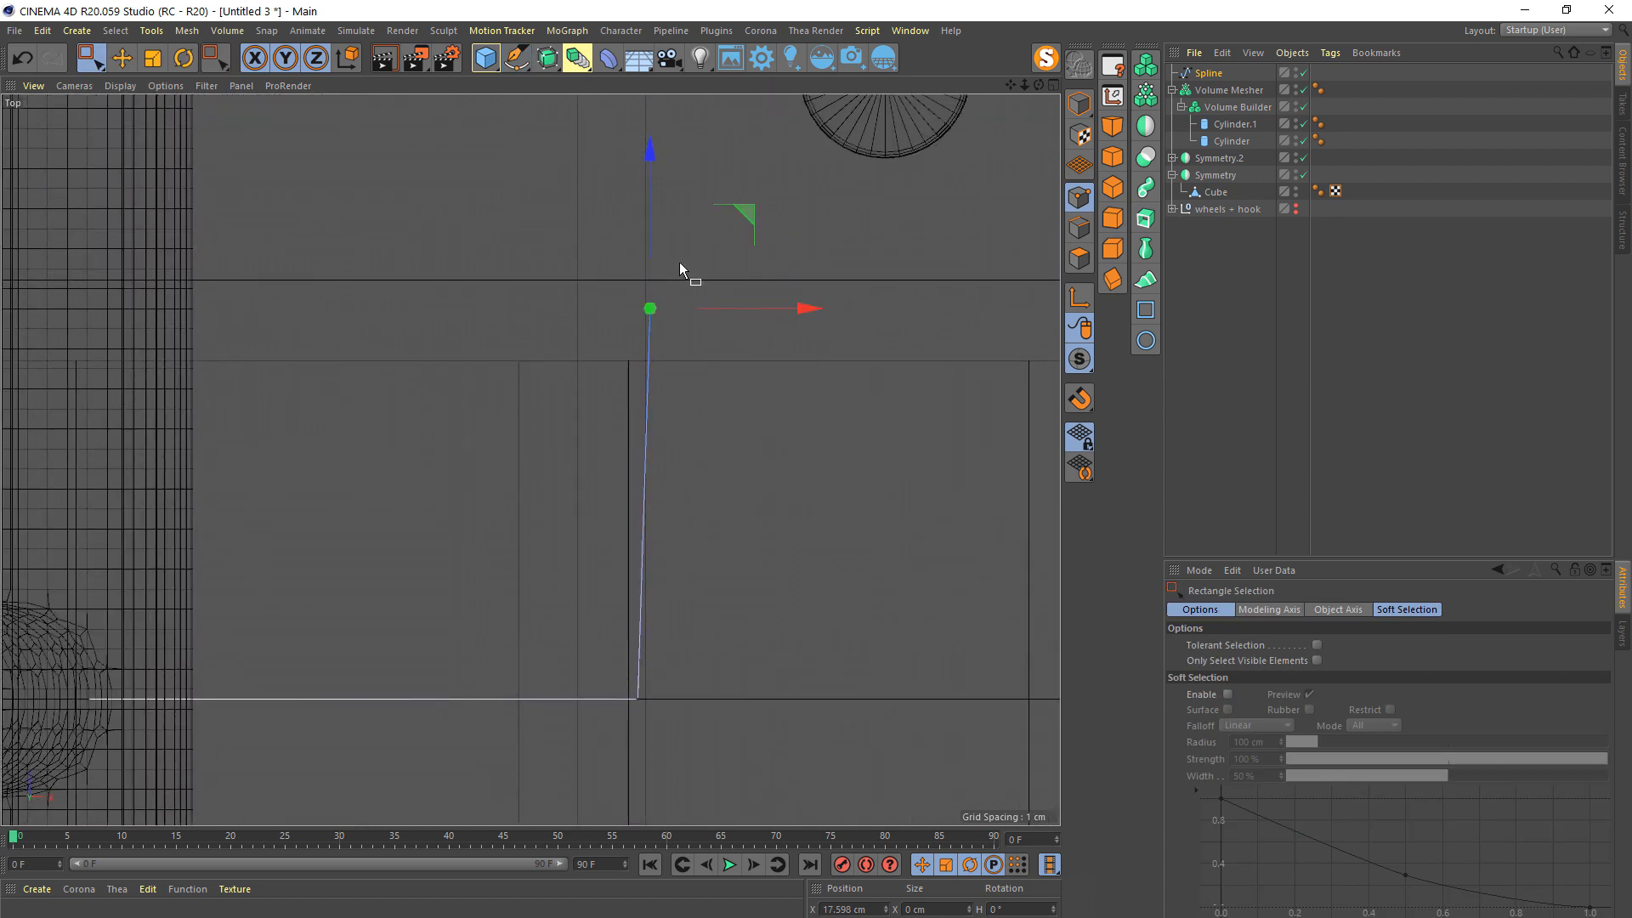
left_click_drag(679, 264, 617, 348)
left_click_drag(616, 348, 616, 349)
left_click(846, 909)
key("ctrl+c")
left_click_drag(728, 641, 609, 716)
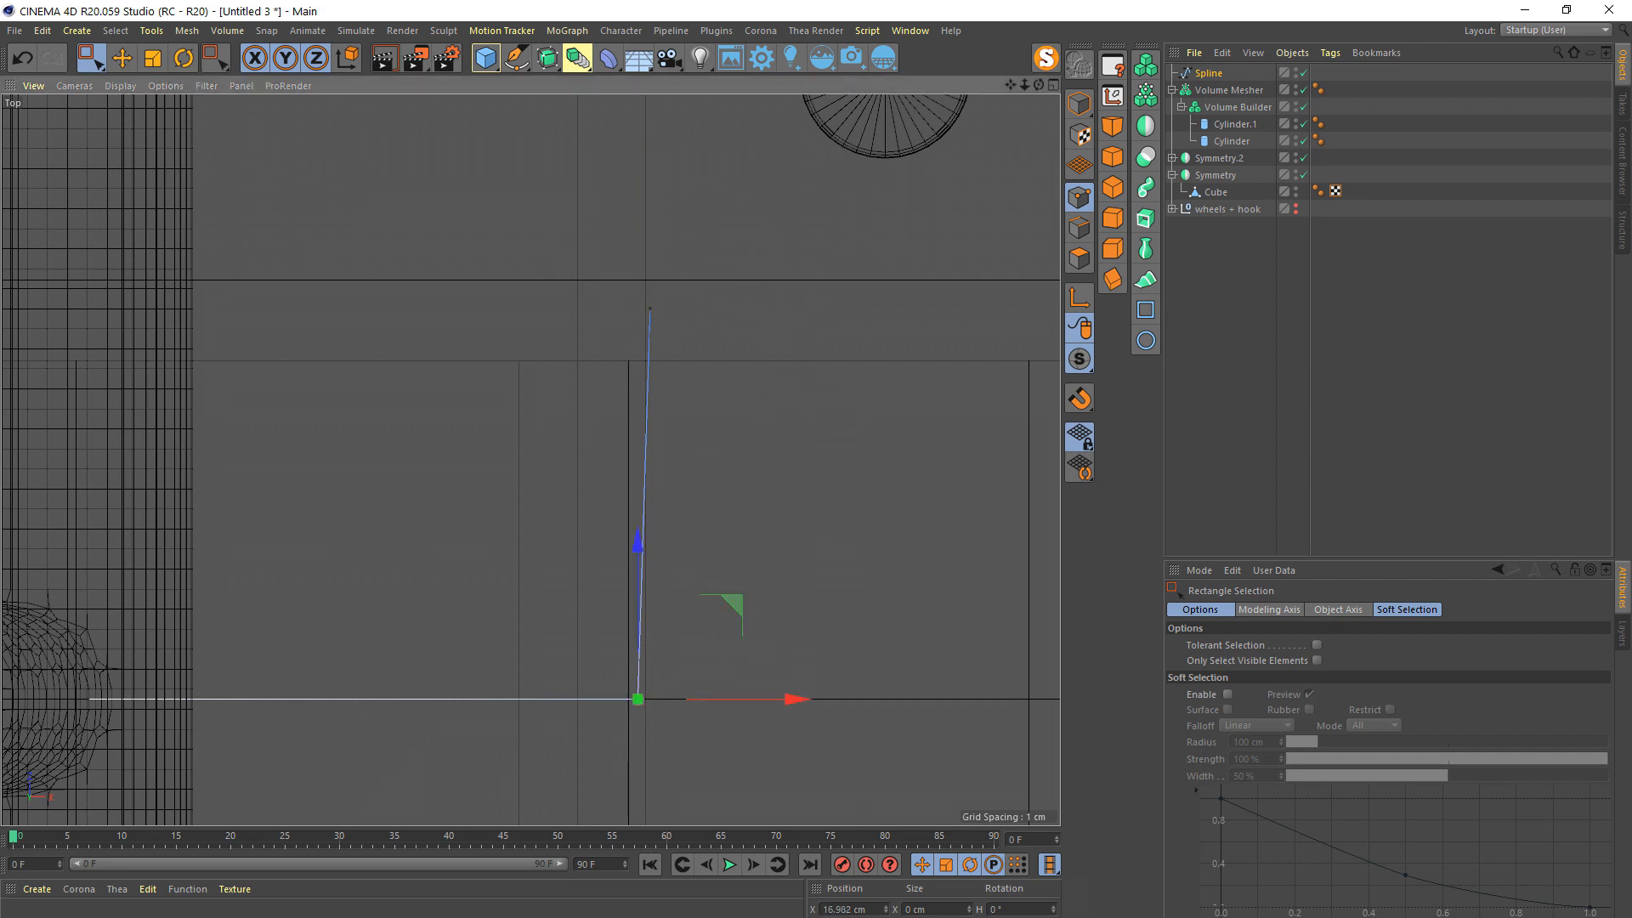
- Paste 17.598 cm as the X position of the selected corner point of the spline
double_click(847, 908)
key("ctrl+v")
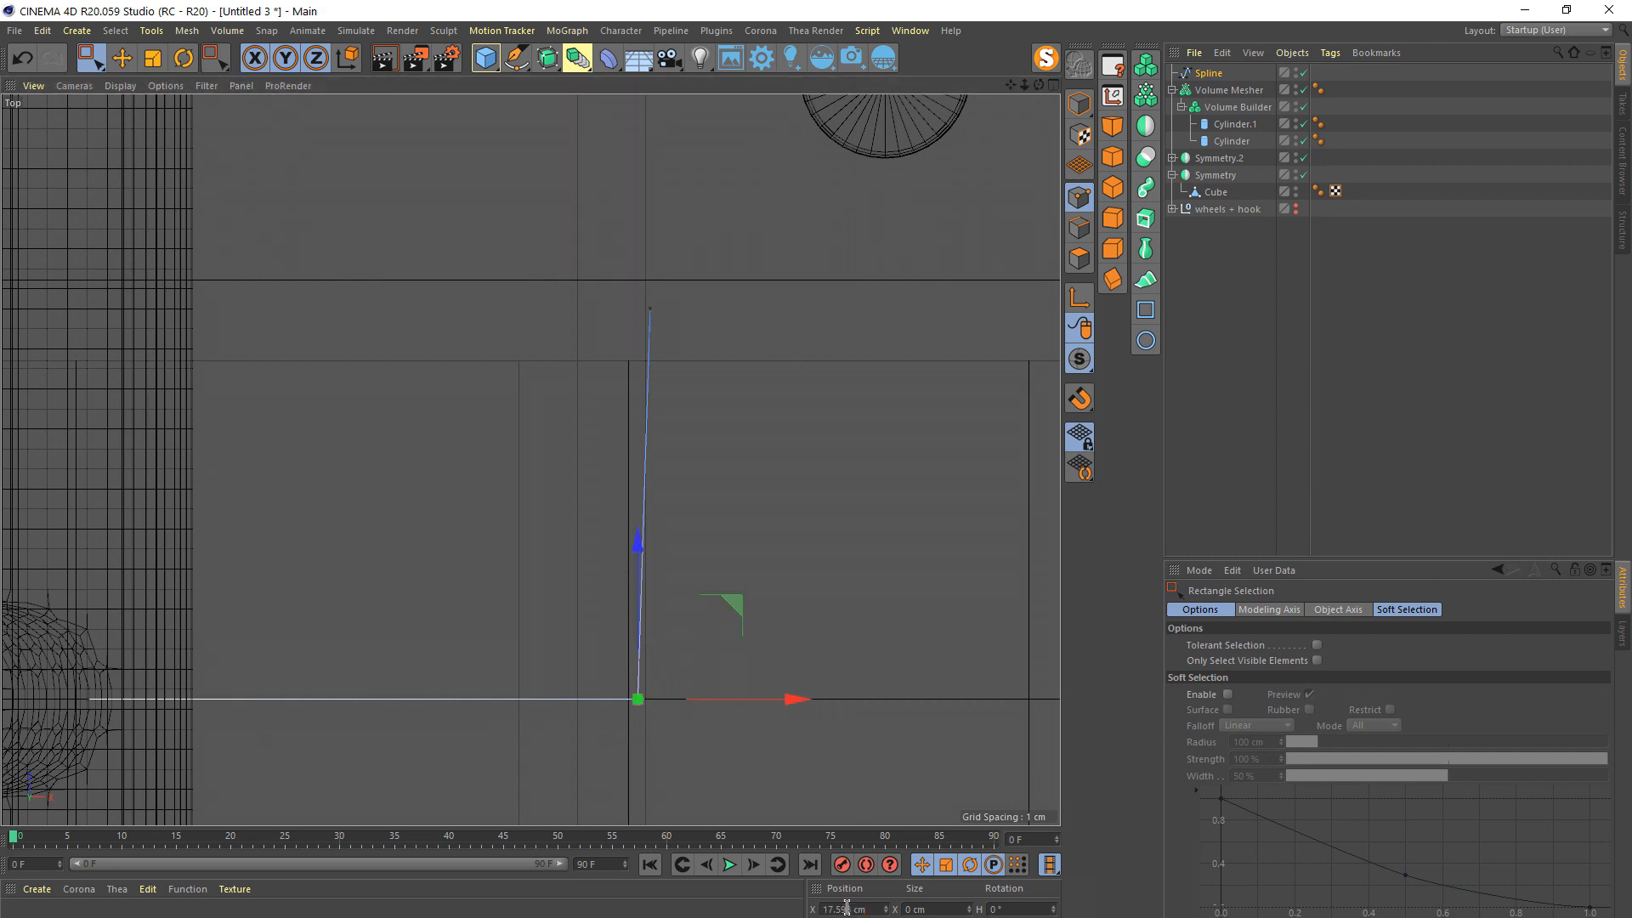
key("Return")
- Select all points of the spline and subdivide it twice to add intermediate points along both segments
middle_click(503, 548)
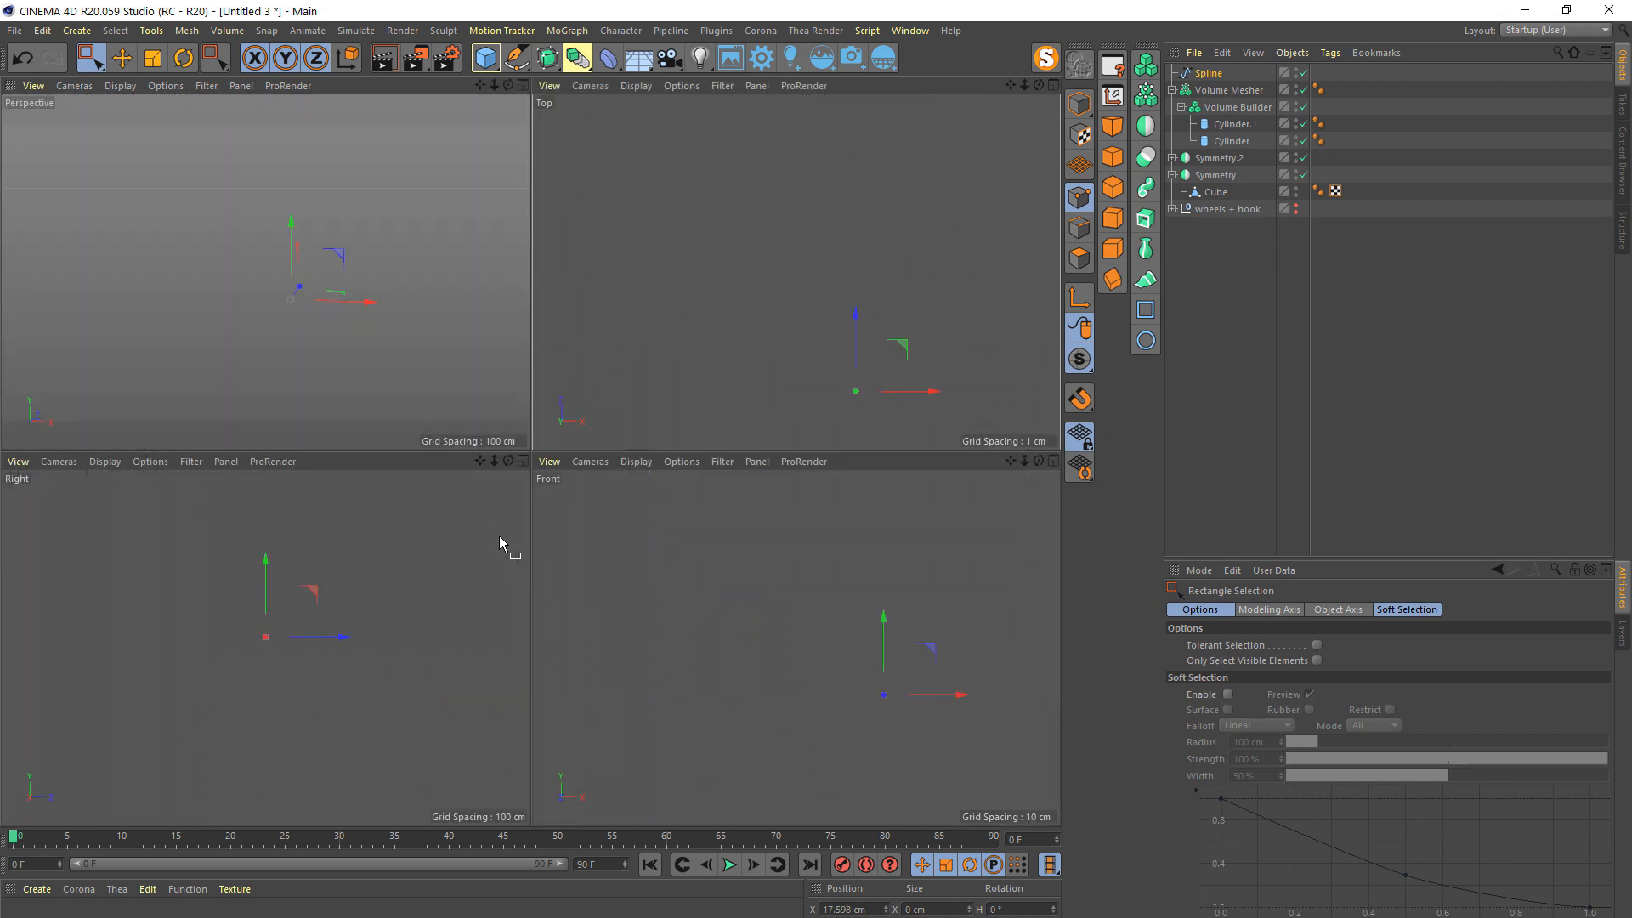
middle_click(367, 337)
left_click_drag(441, 491, 564, 575, "alt")
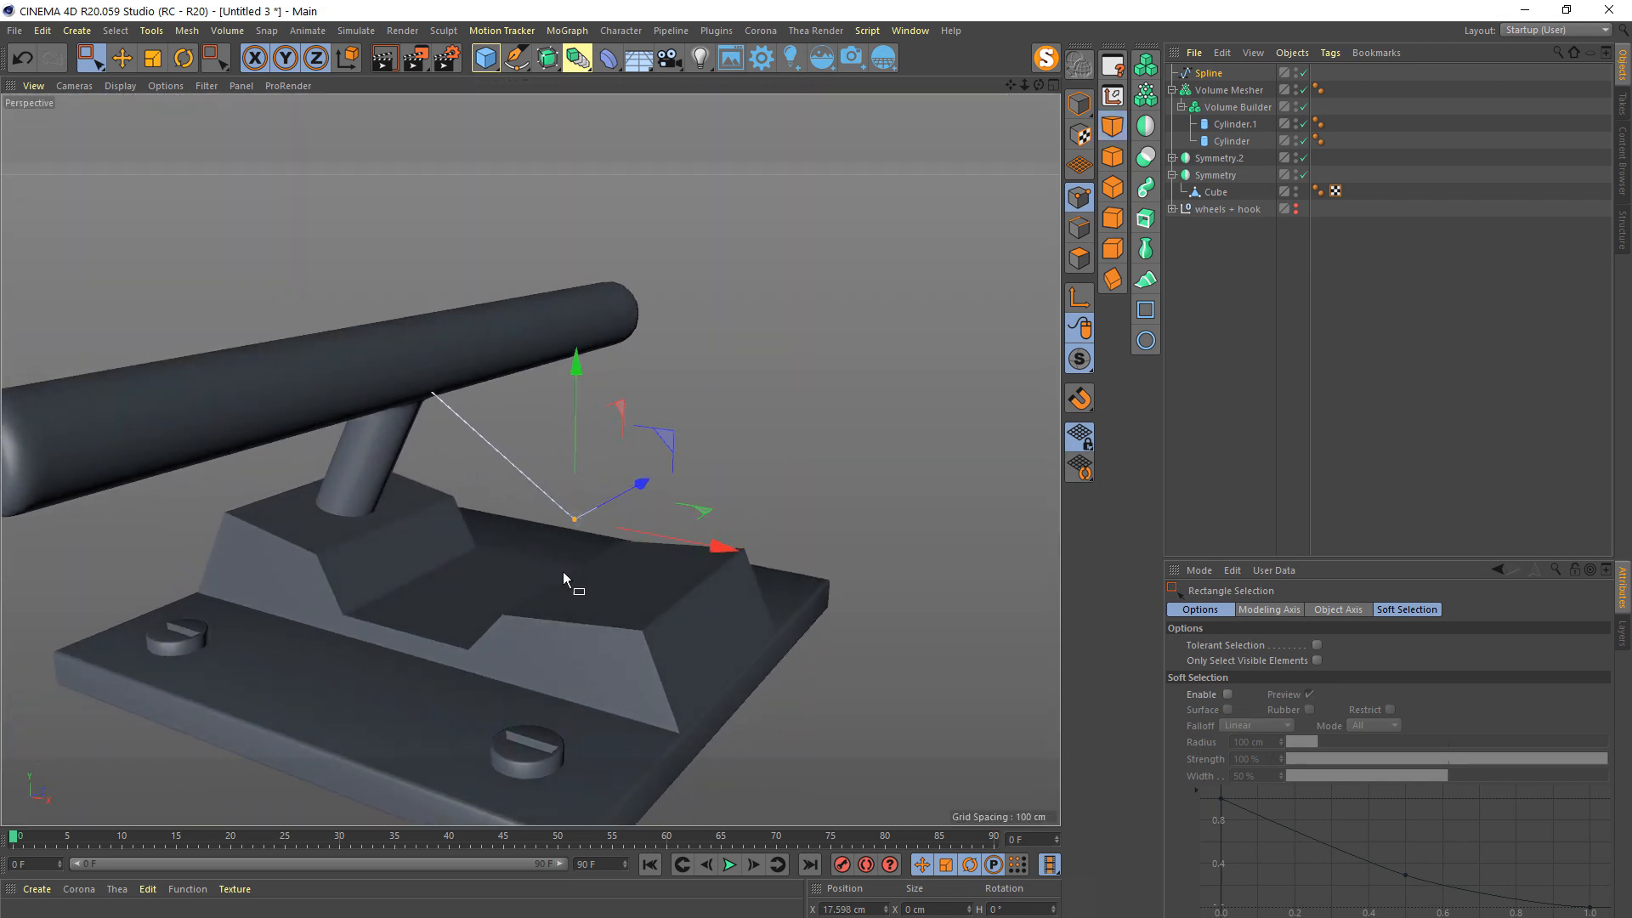
scroll(546, 408, "up", 3)
left_click_drag(546, 408, 438, 557, "alt")
scroll(628, 533, "up", 5)
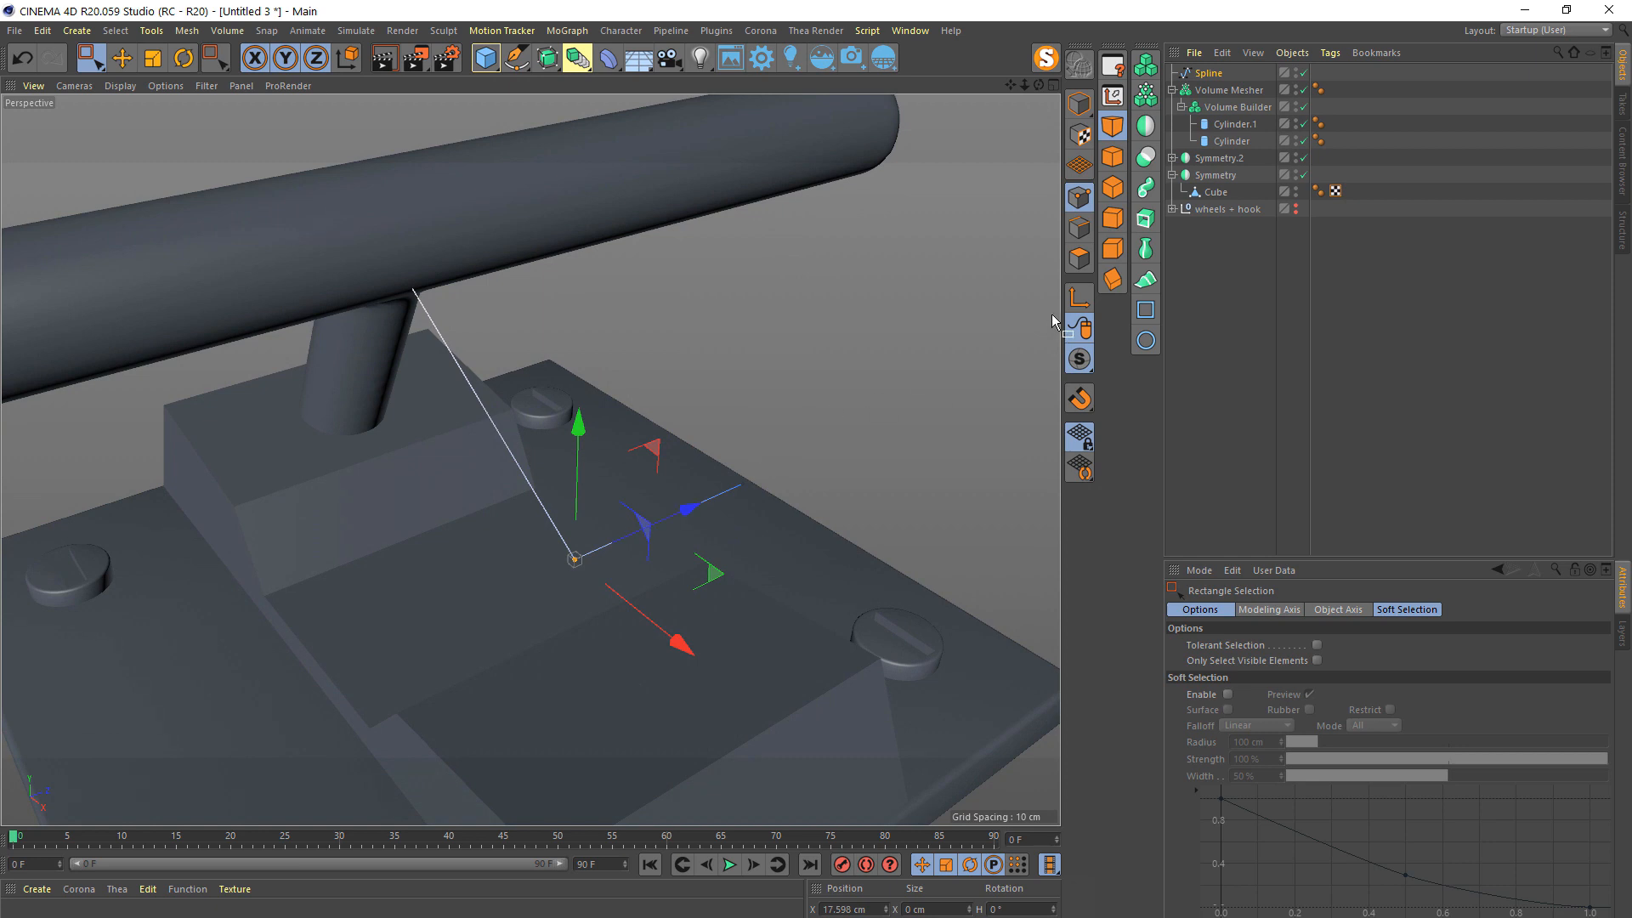
key("ctrl+a")
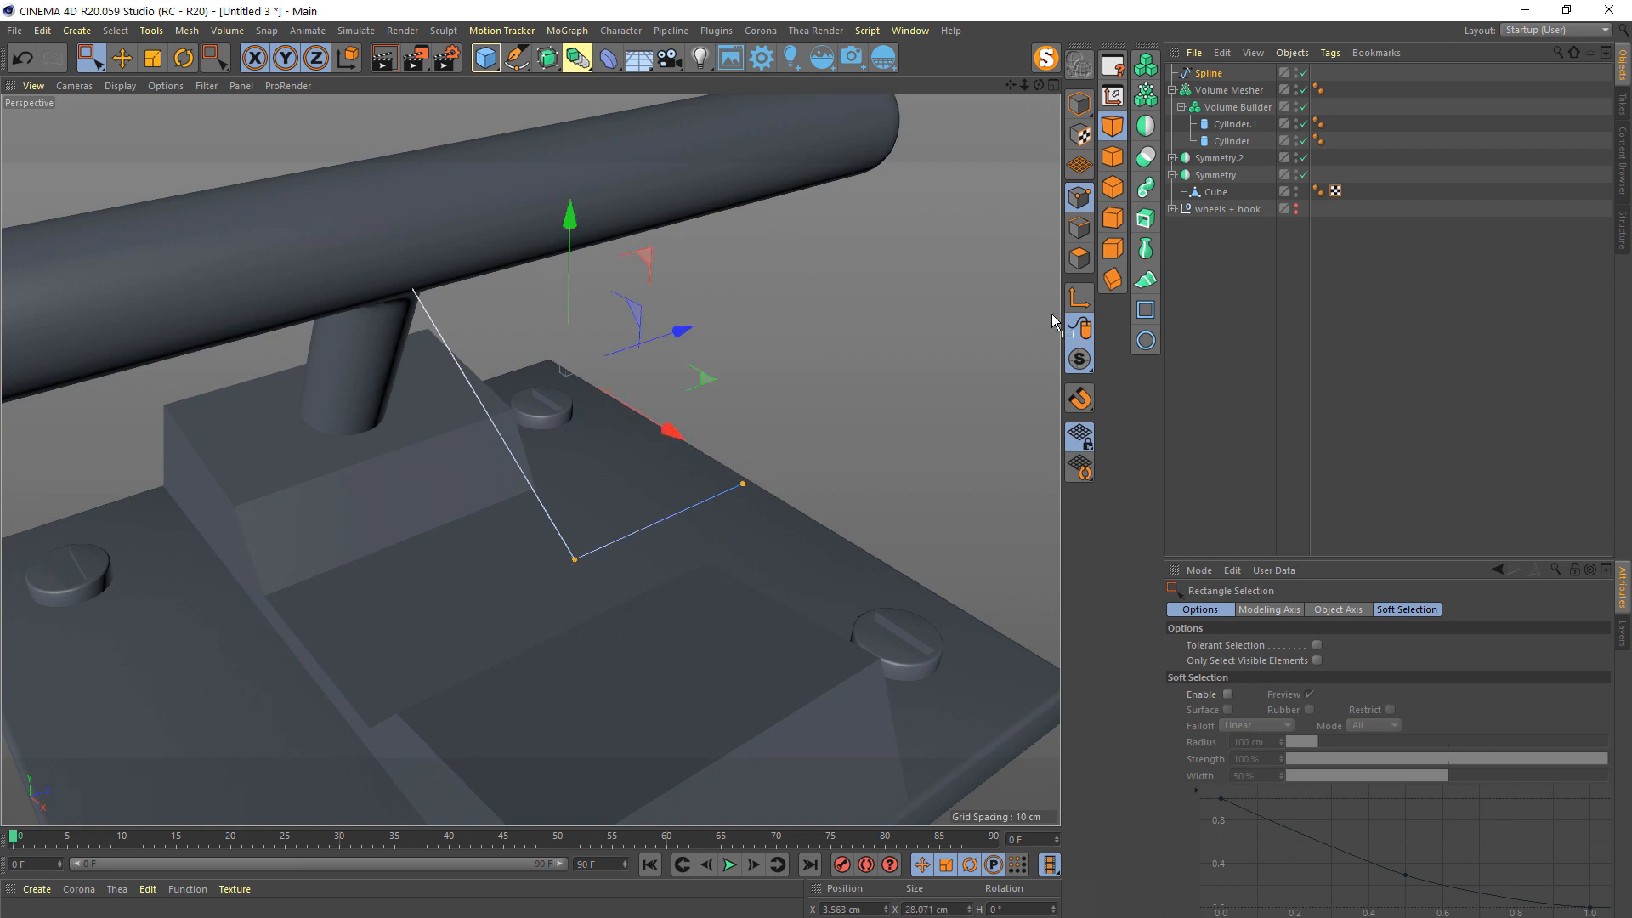
key("u")
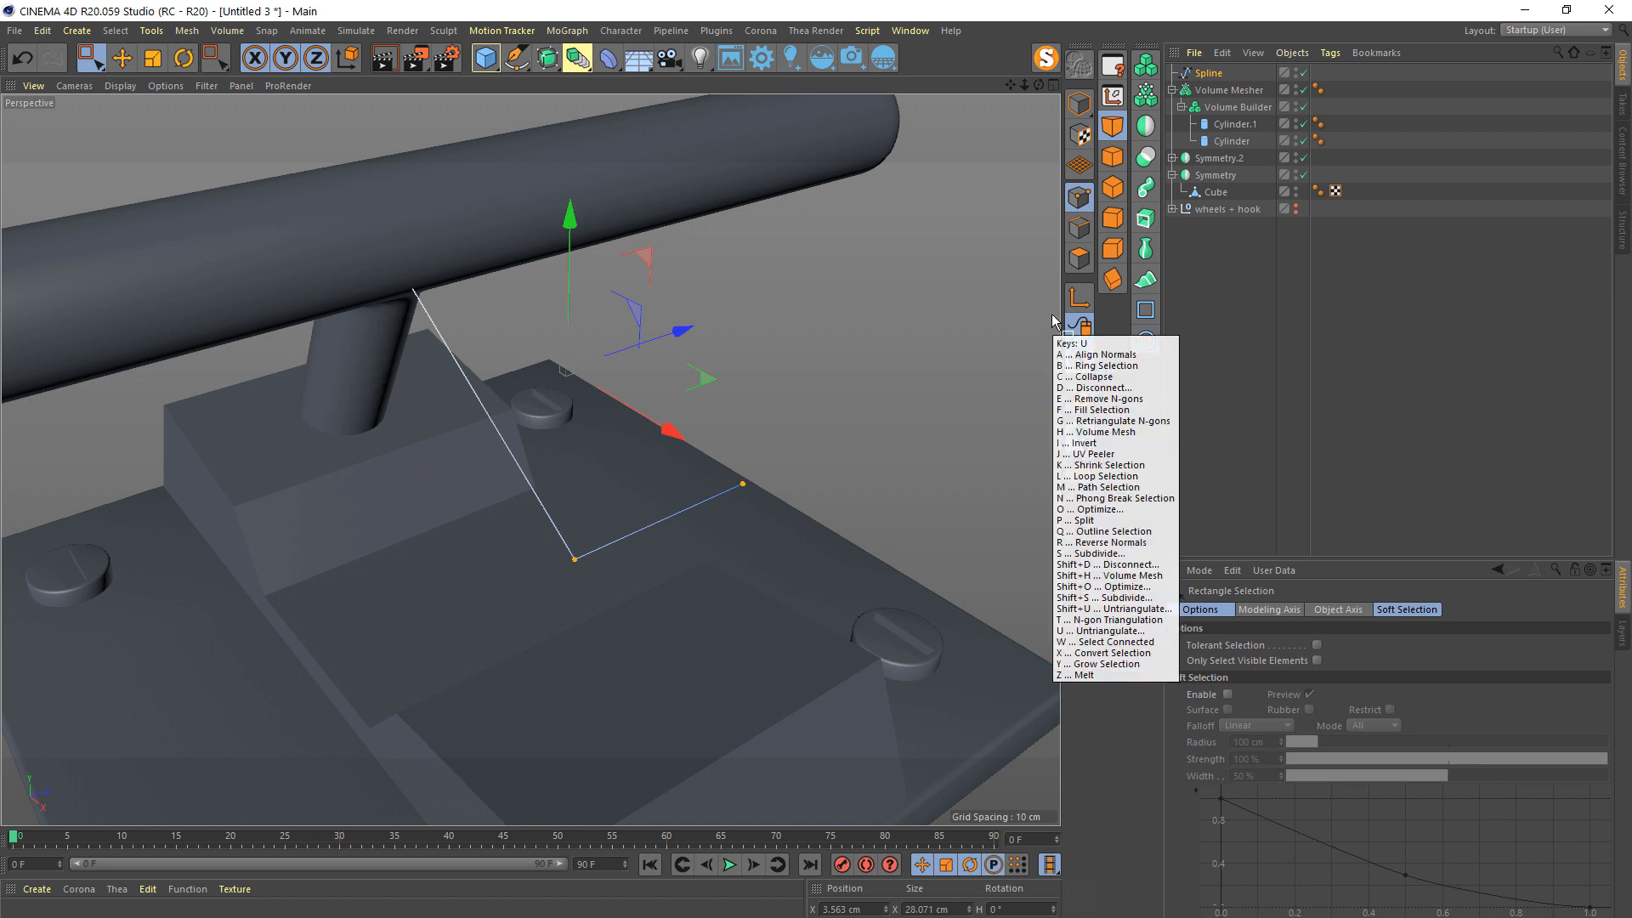
key("s")
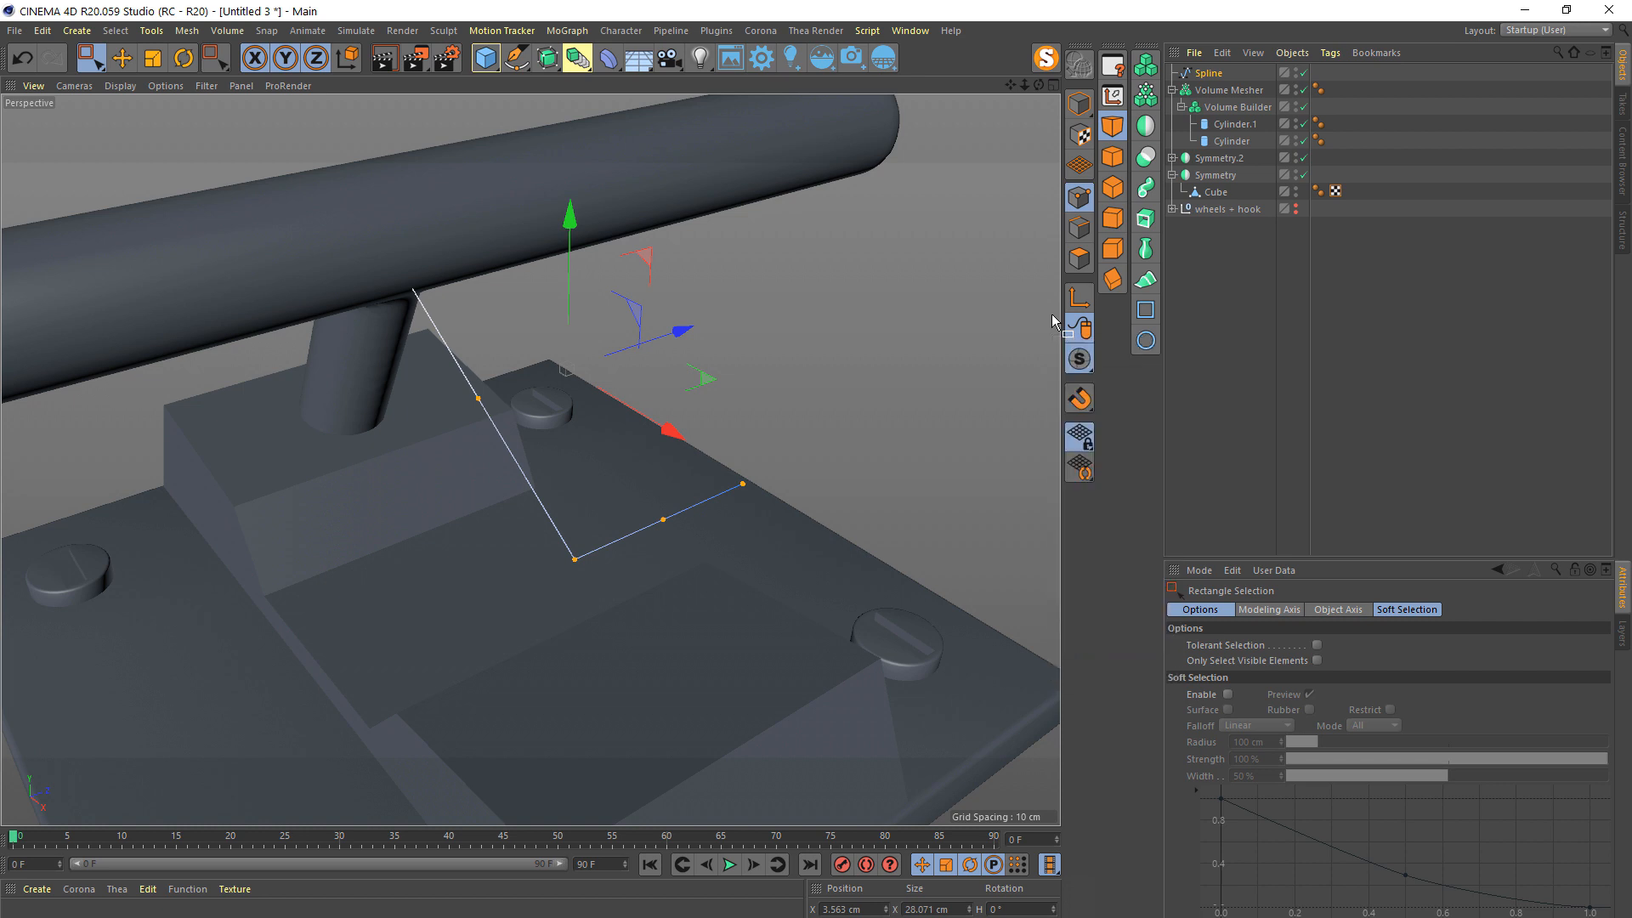
scroll(1052, 314, "up", 4)
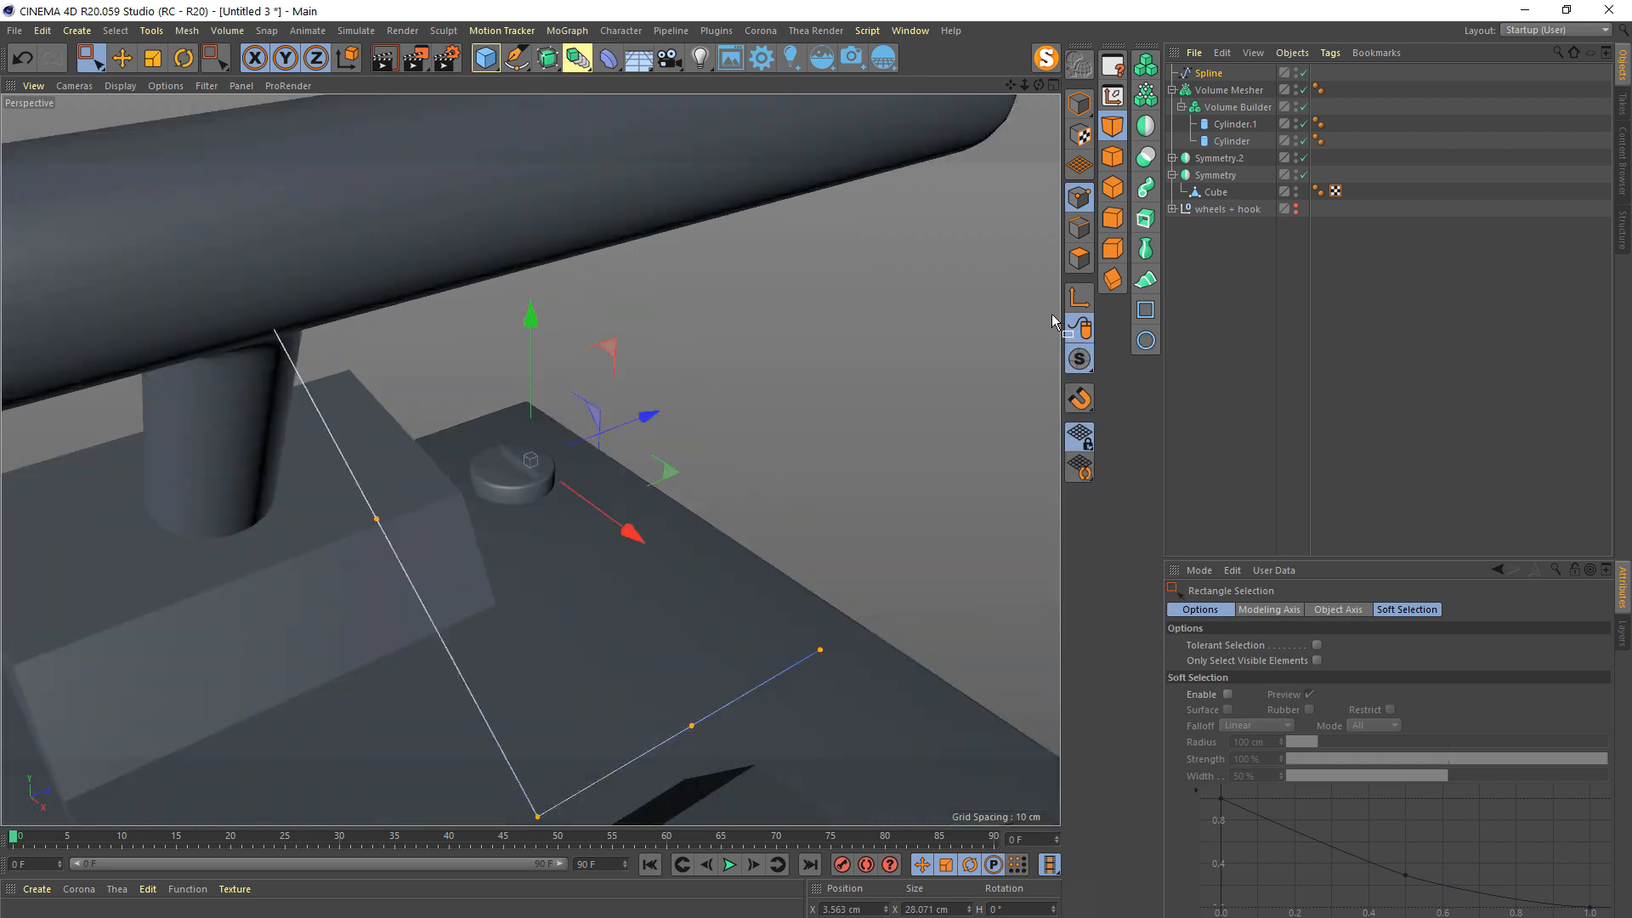
key("u")
key("s")
- Round the spline's sharp corner with the Spline Smooth tool at 25% strength
scroll(572, 604, "down", 6)
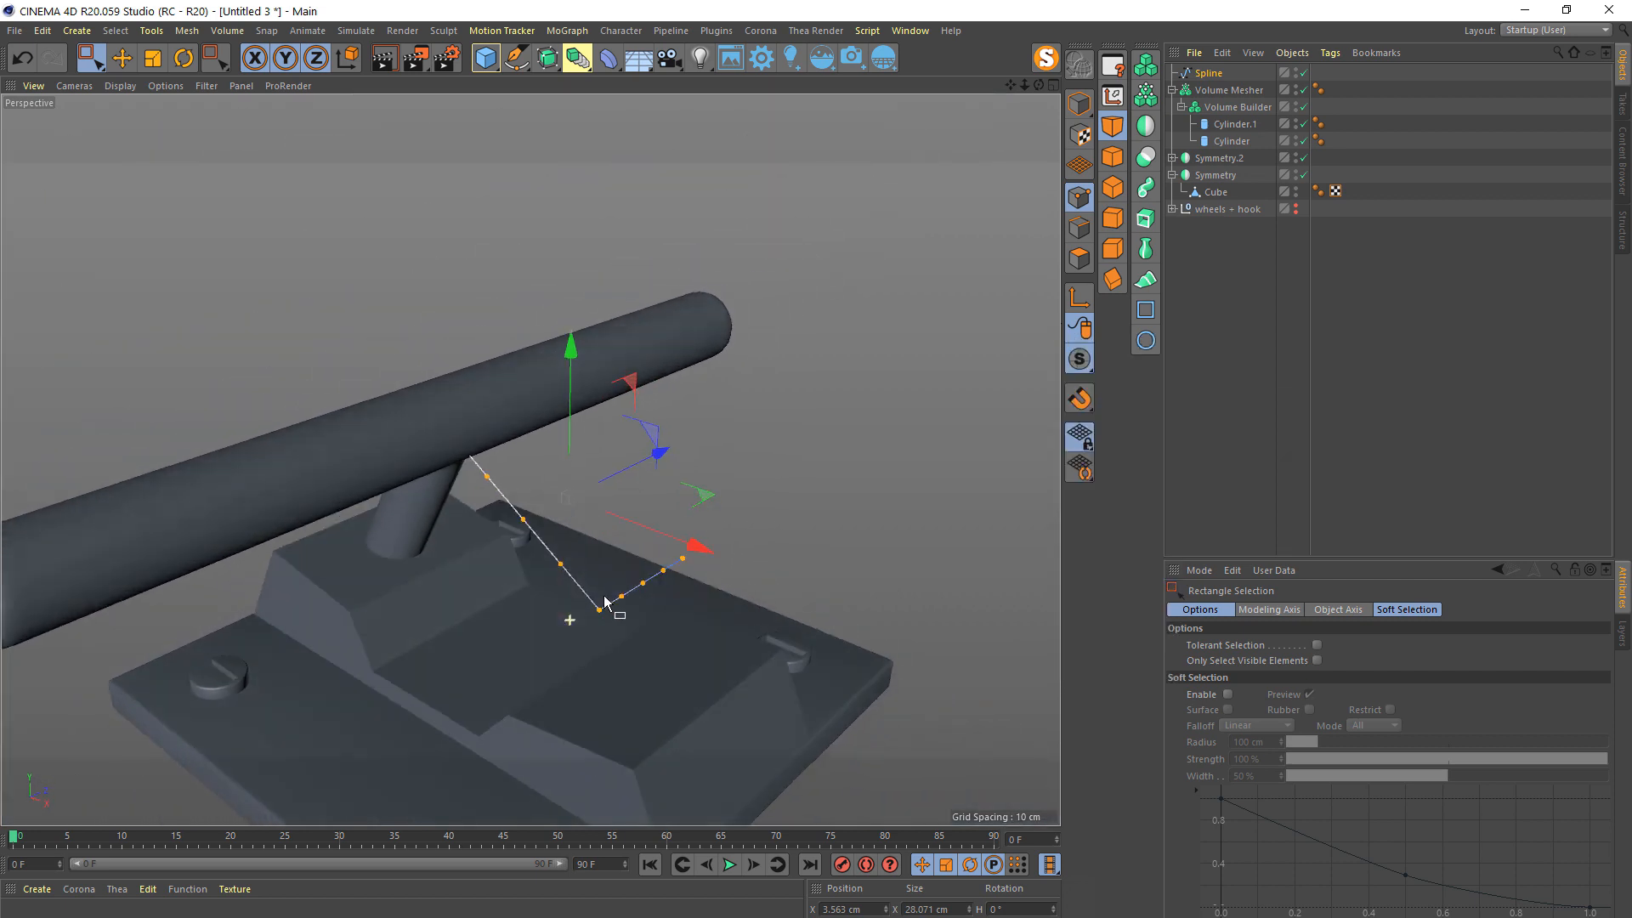
scroll(573, 604, "up", 6)
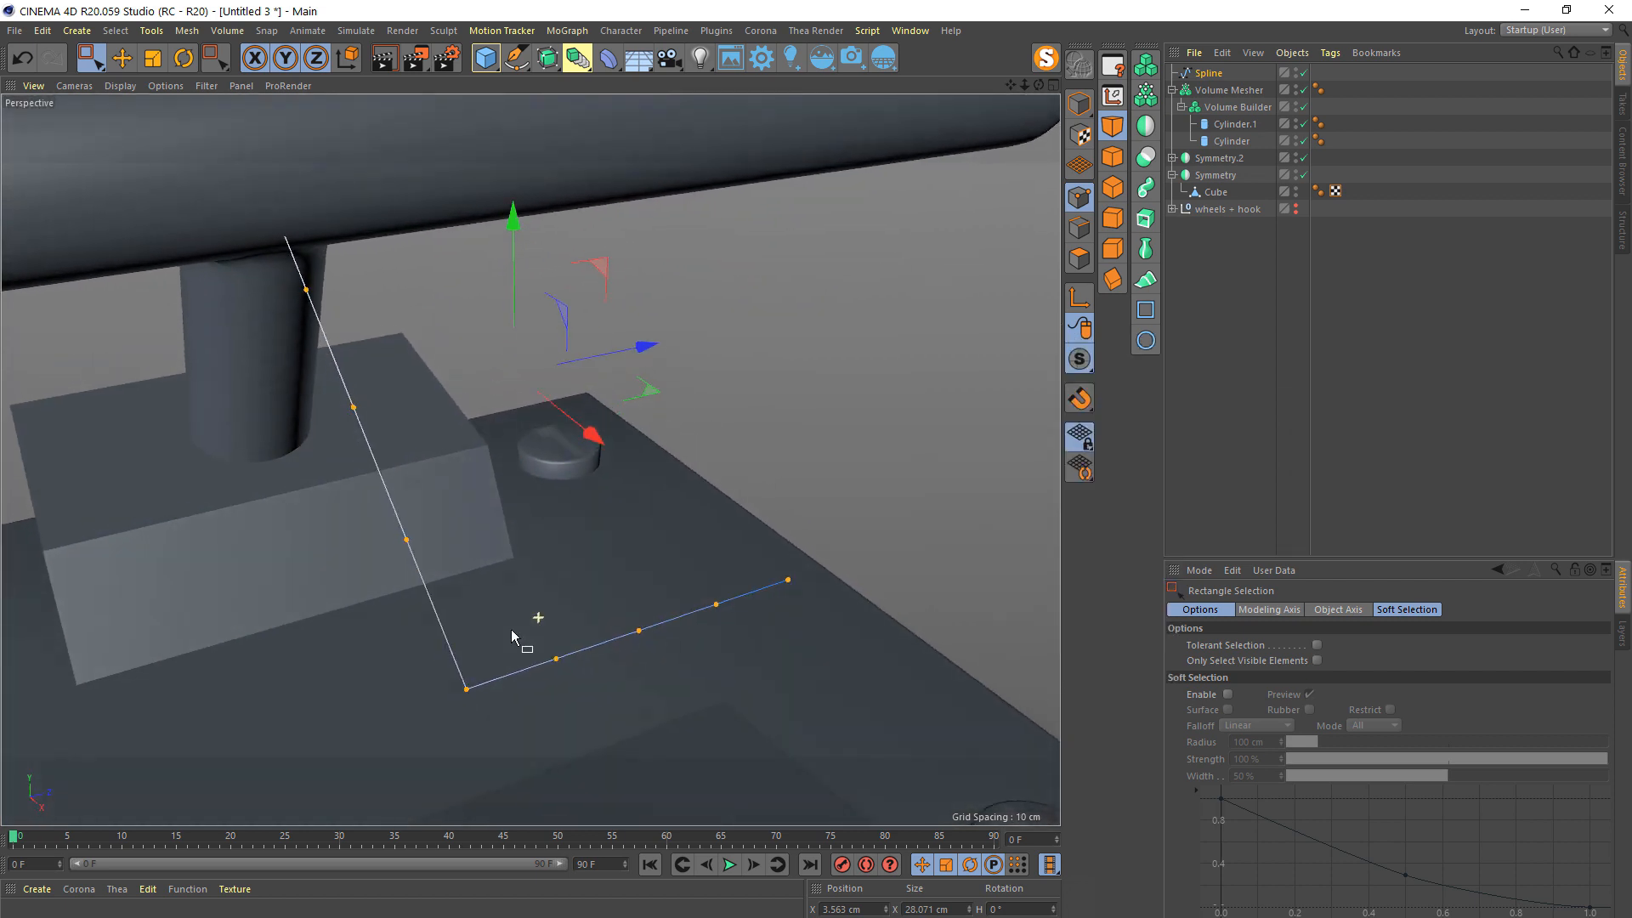
left_click(516, 58)
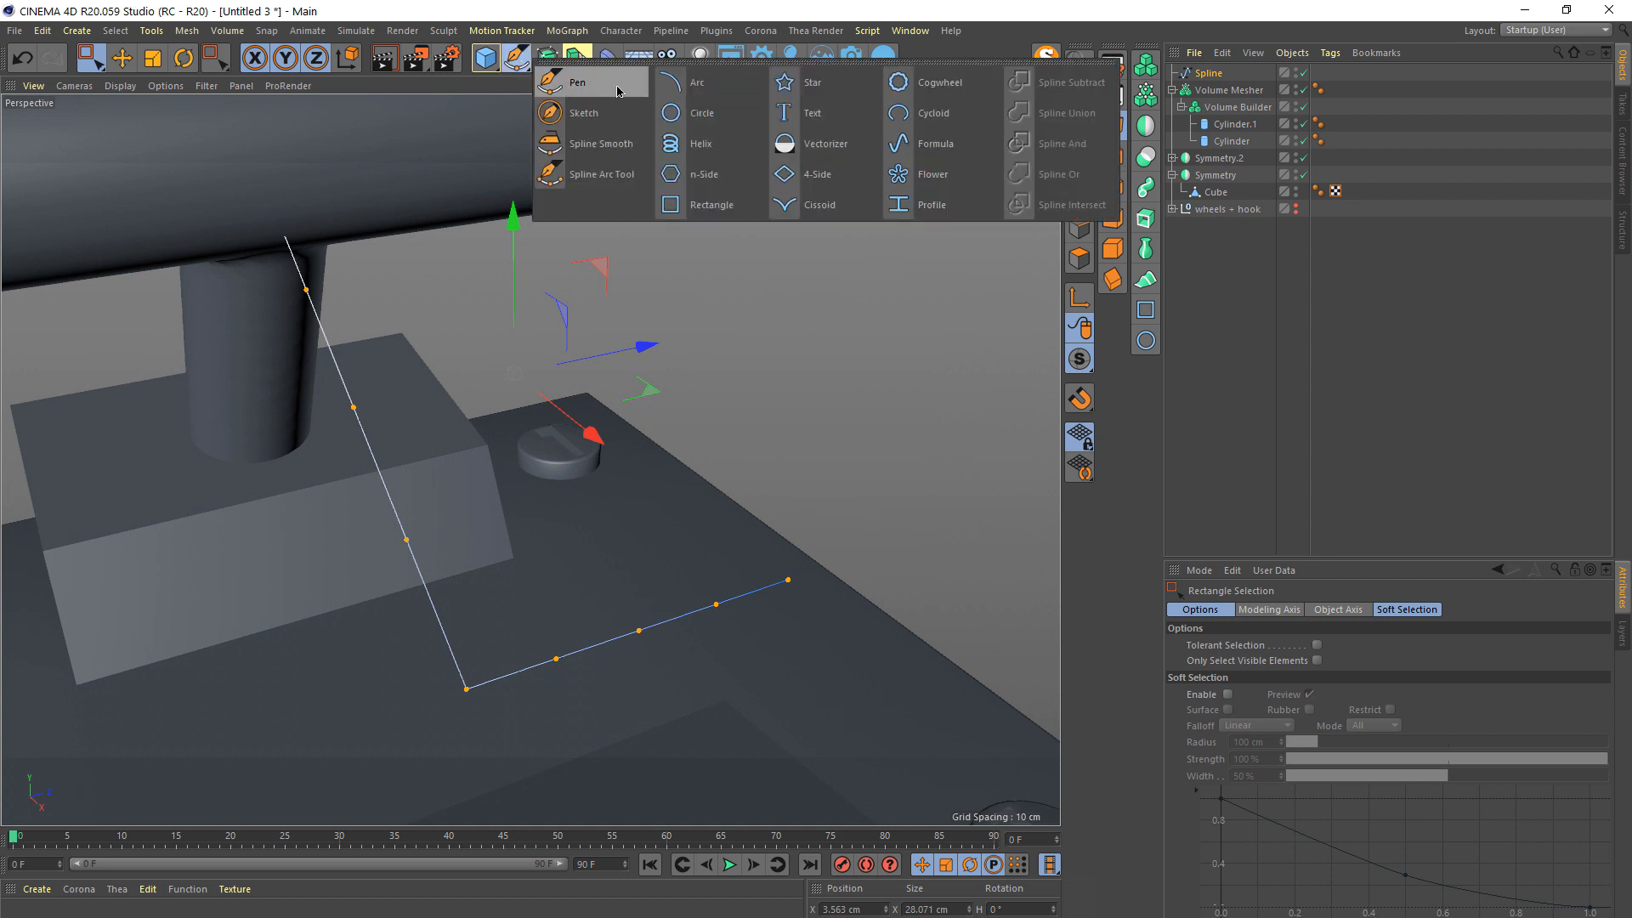
left_click(605, 146)
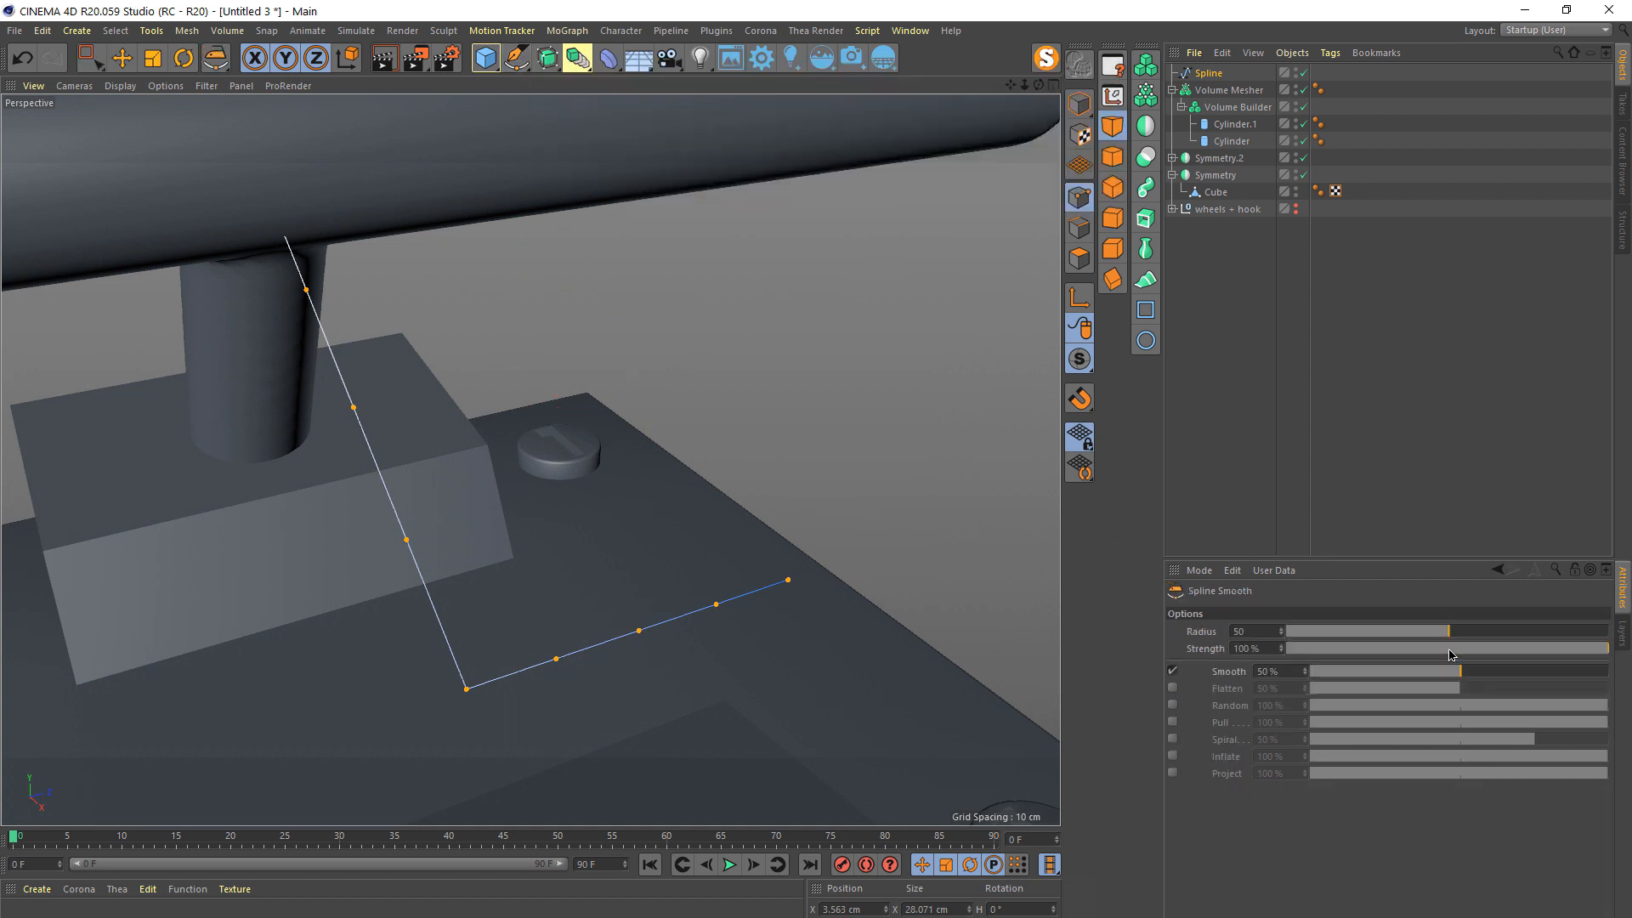
left_click_drag(1504, 651, 1367, 650)
mouse_move(467, 678)
left_mouse_down()
mouse_move(484, 692)
mouse_move(535, 631)
mouse_move(613, 618)
mouse_move(510, 602)
mouse_move(547, 608)
mouse_move(623, 579)
mouse_move(601, 509)
mouse_move(575, 581)
left_mouse_up()
middle_click(601, 462)
middle_click(448, 375)
key("o")
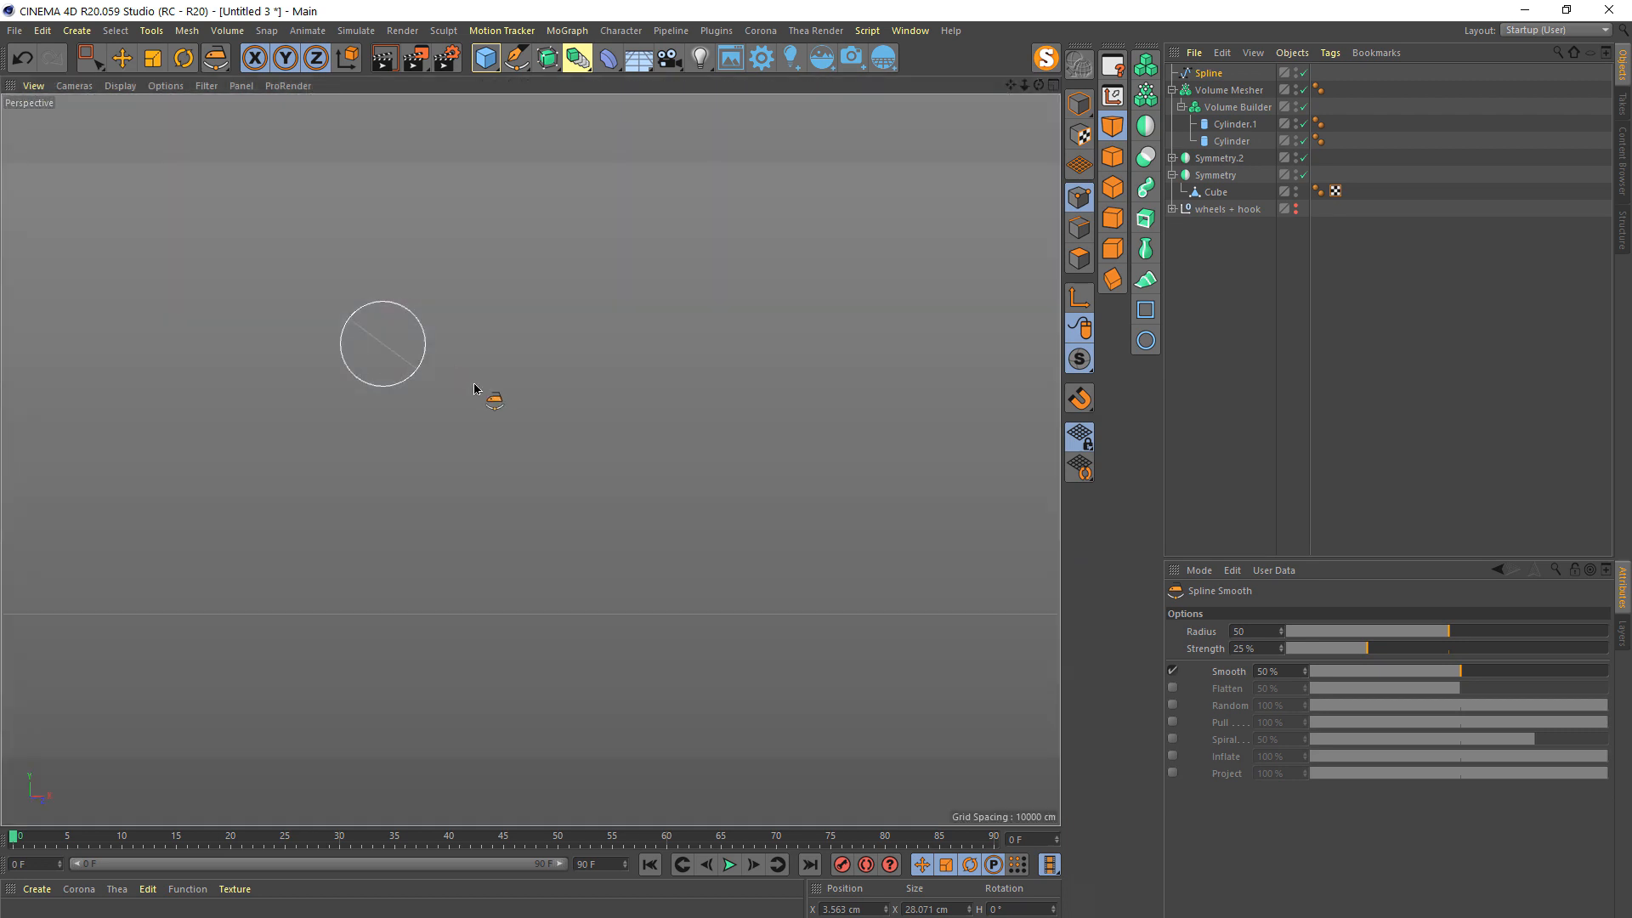
left_click_drag(437, 525, 467, 571, "alt")
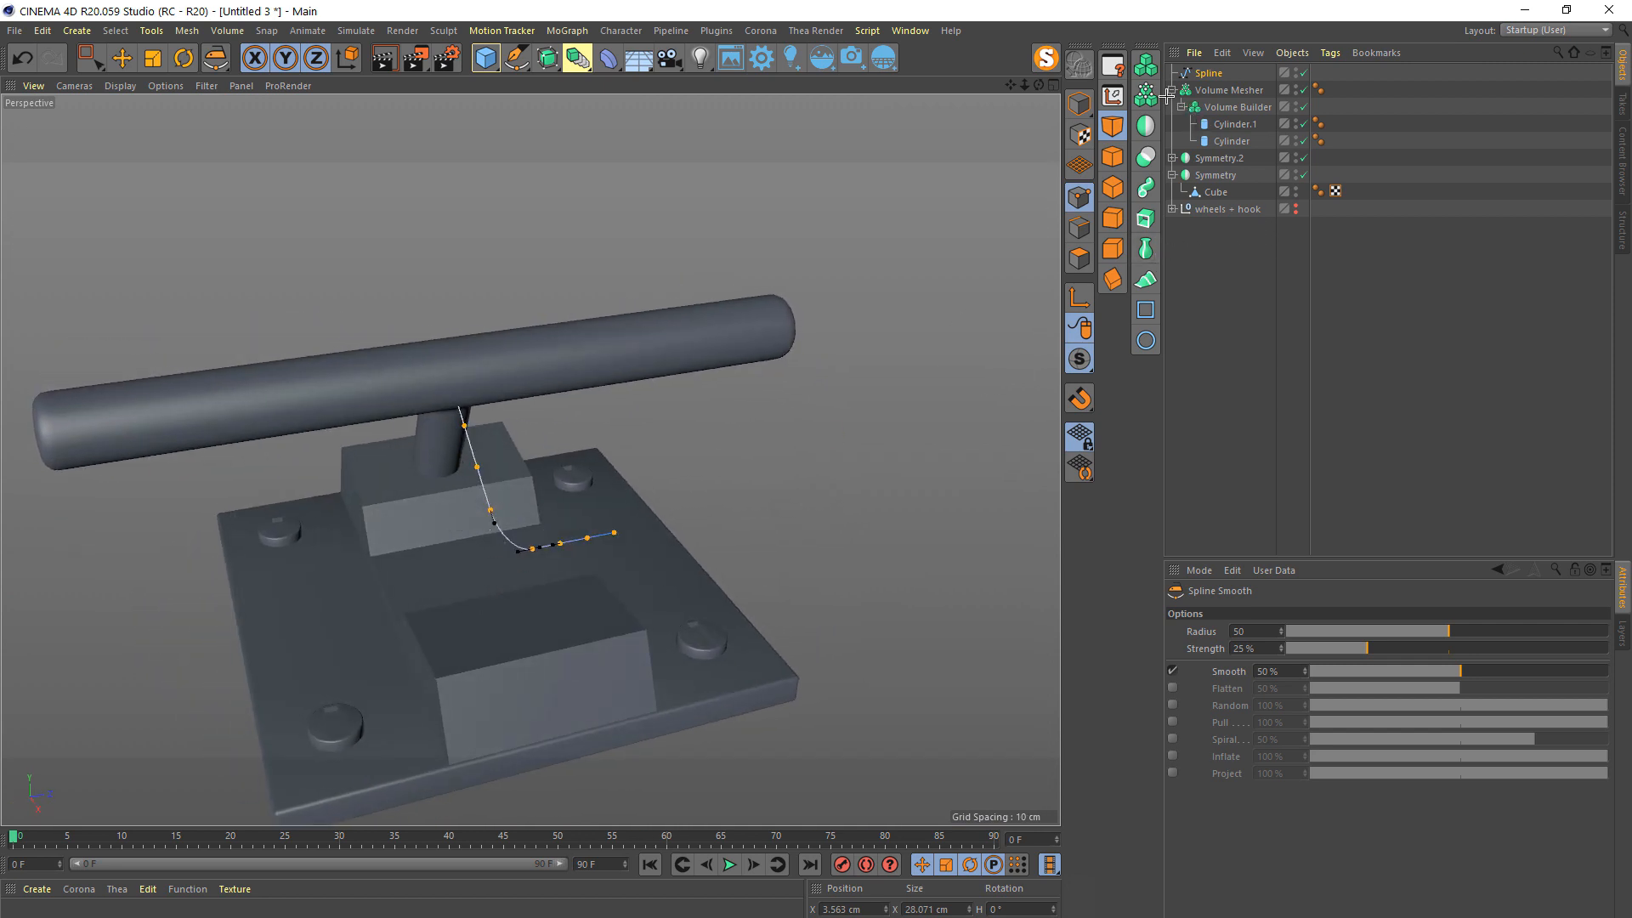
- Collapse the Volume Mesher hierarchy and select the spline as a whole object in Model mode with the Move tool
left_click(1259, 284)
left_click(1172, 90)
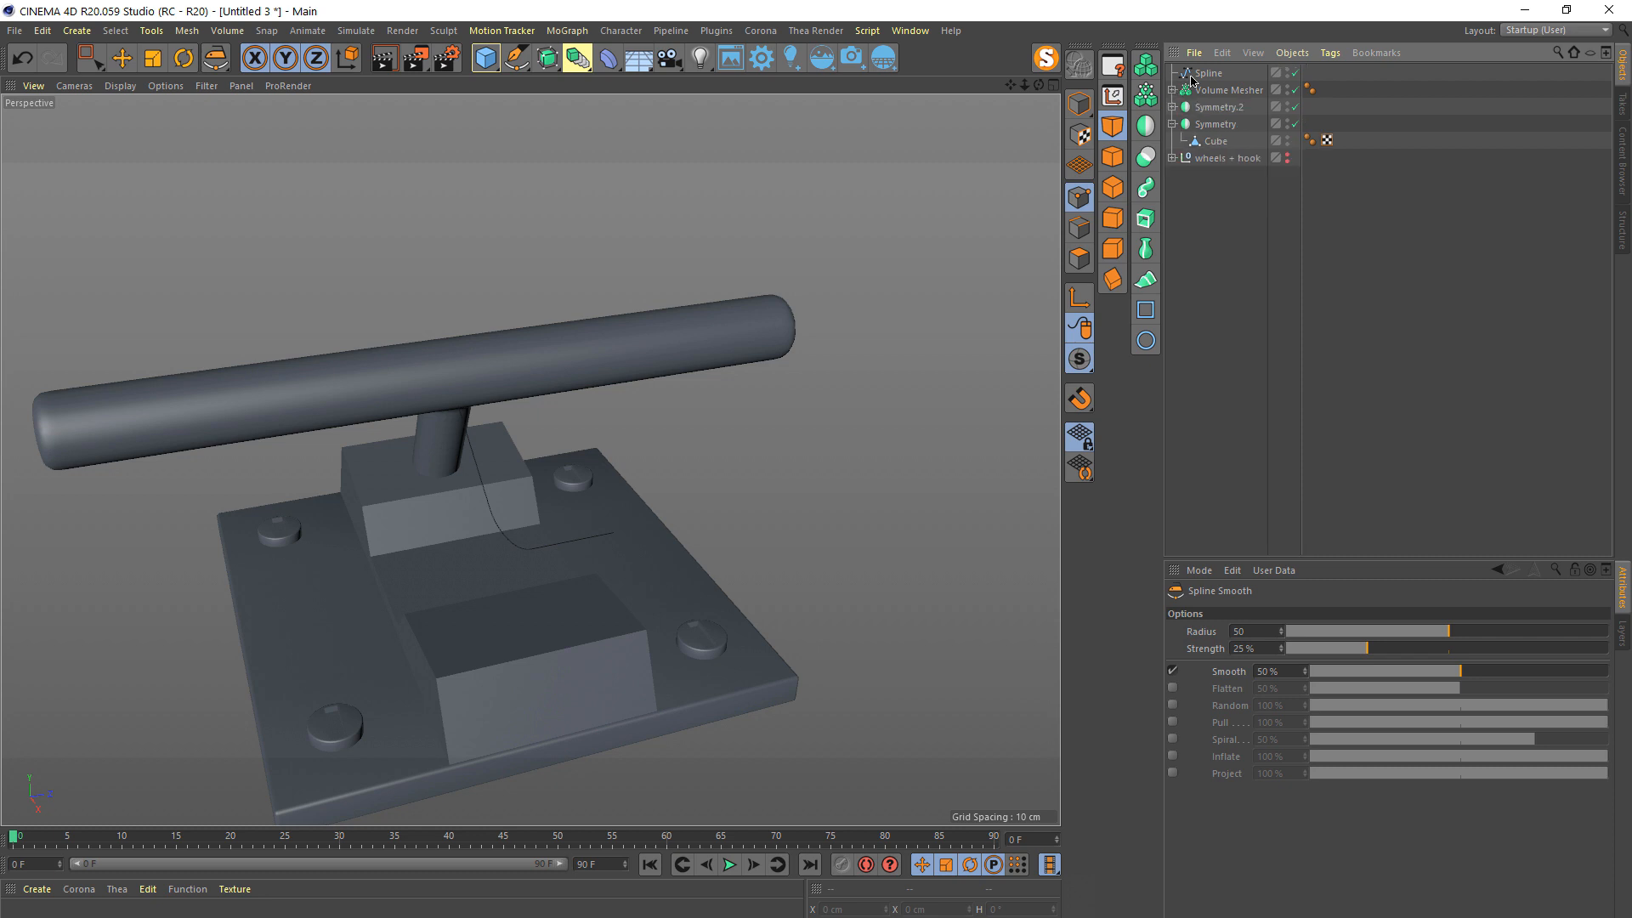
left_click(1208, 73)
left_click(132, 62)
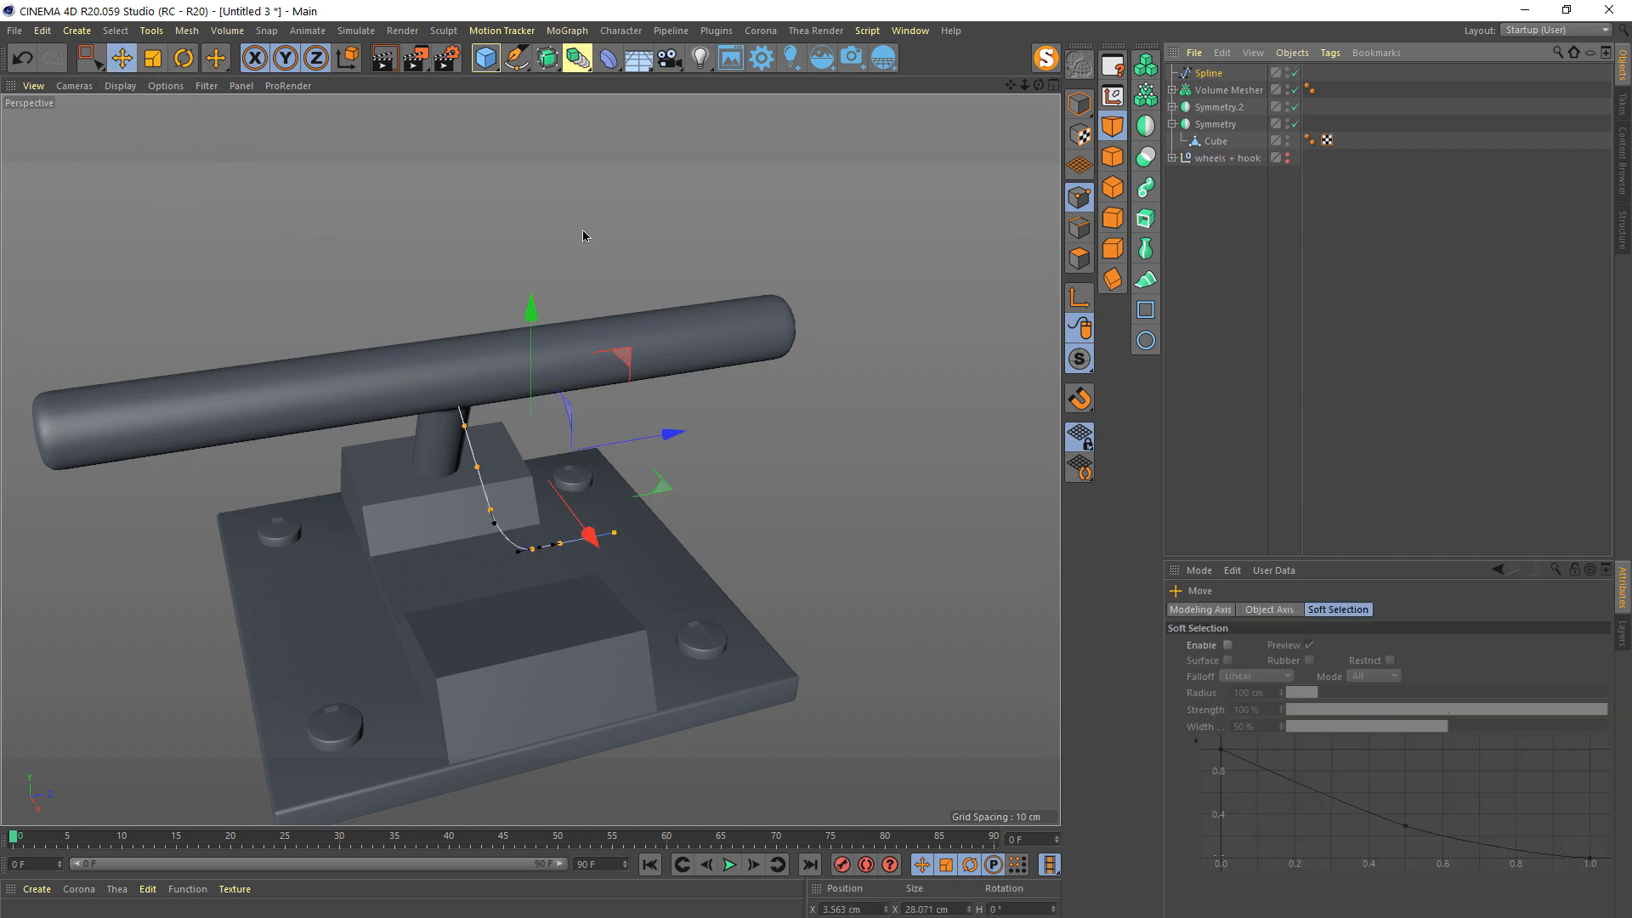
left_click(1225, 250)
left_click(1080, 114)
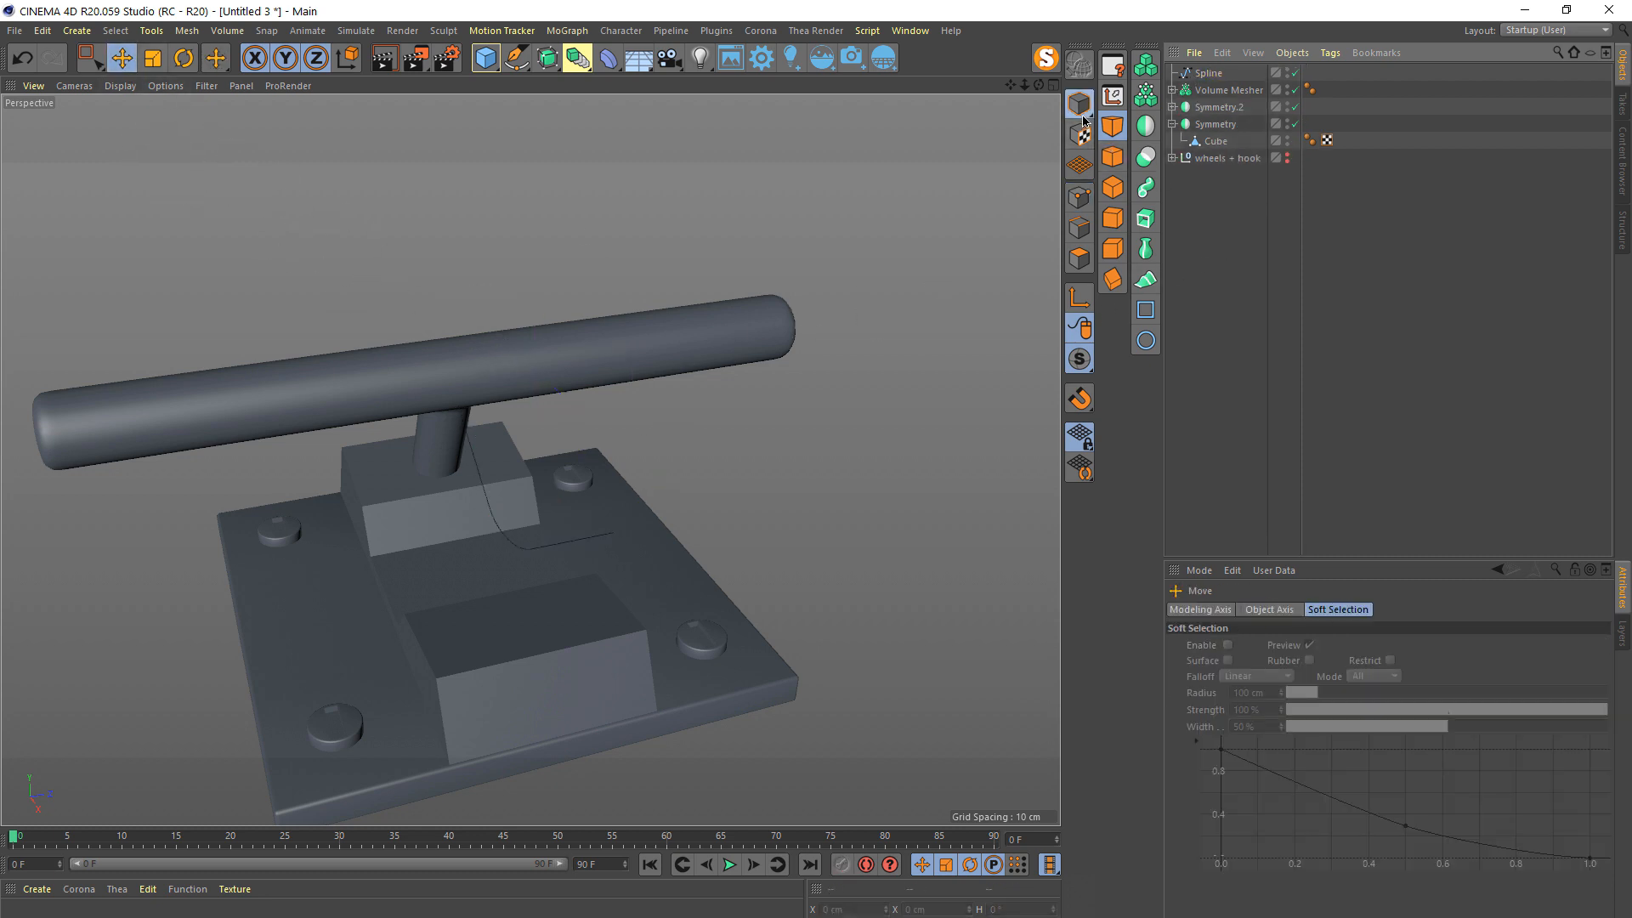
left_click(1199, 75)
left_click_drag(415, 539, 357, 565, "alt")
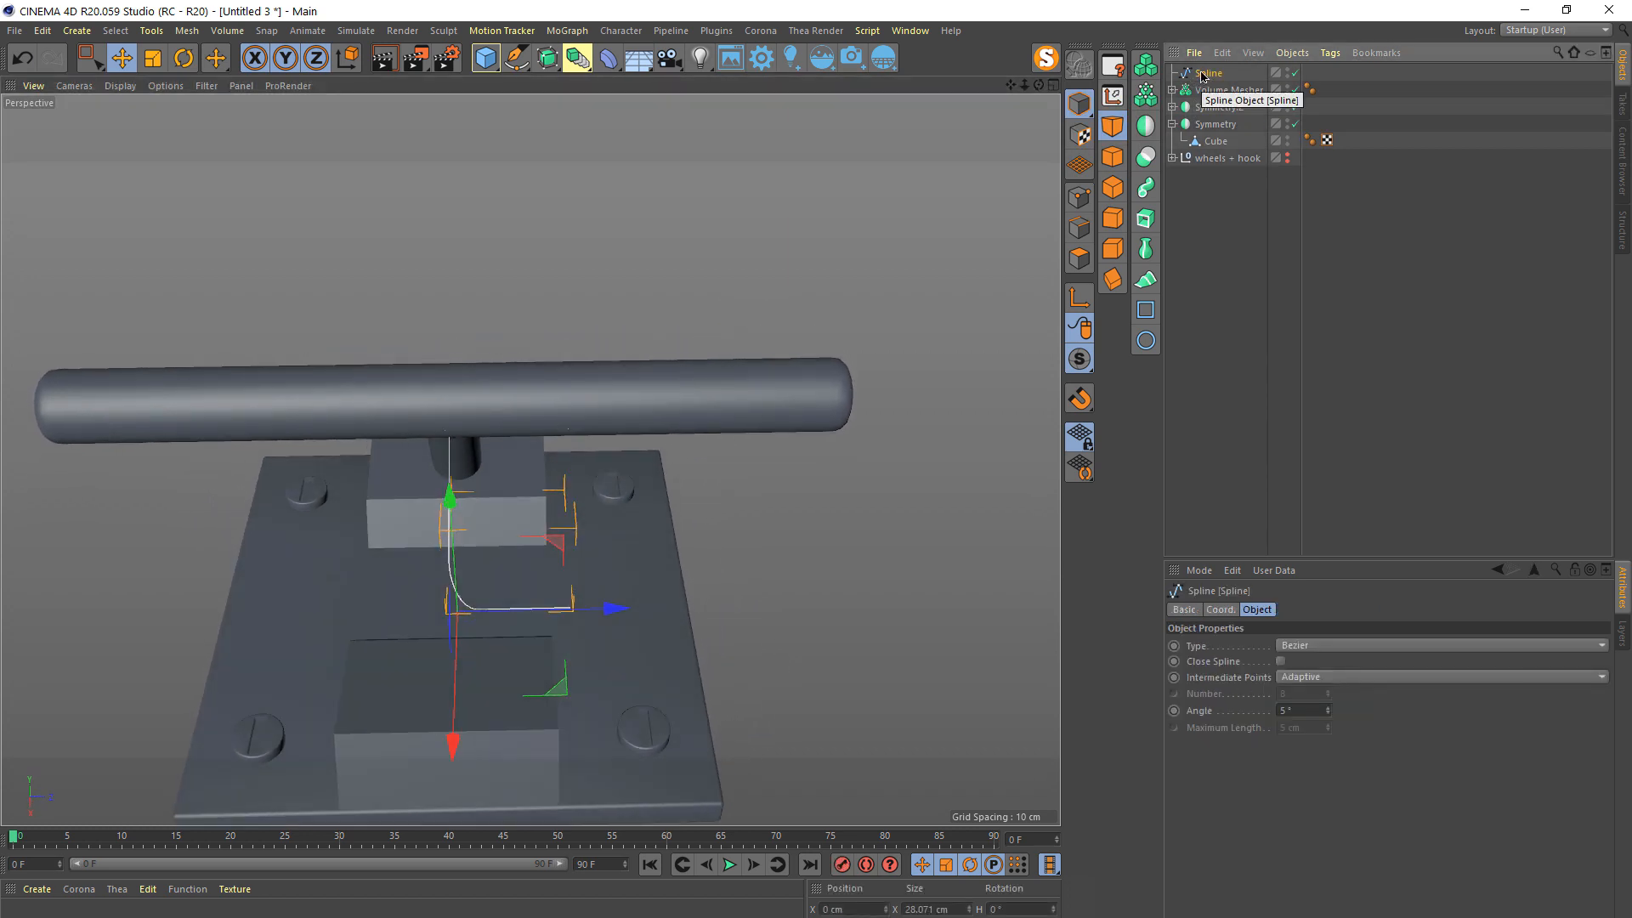
- Use Axis Center with Auto Update to place the spline's axis at Z 100%, and shift the spline onto the model's centreline
left_click(227, 31)
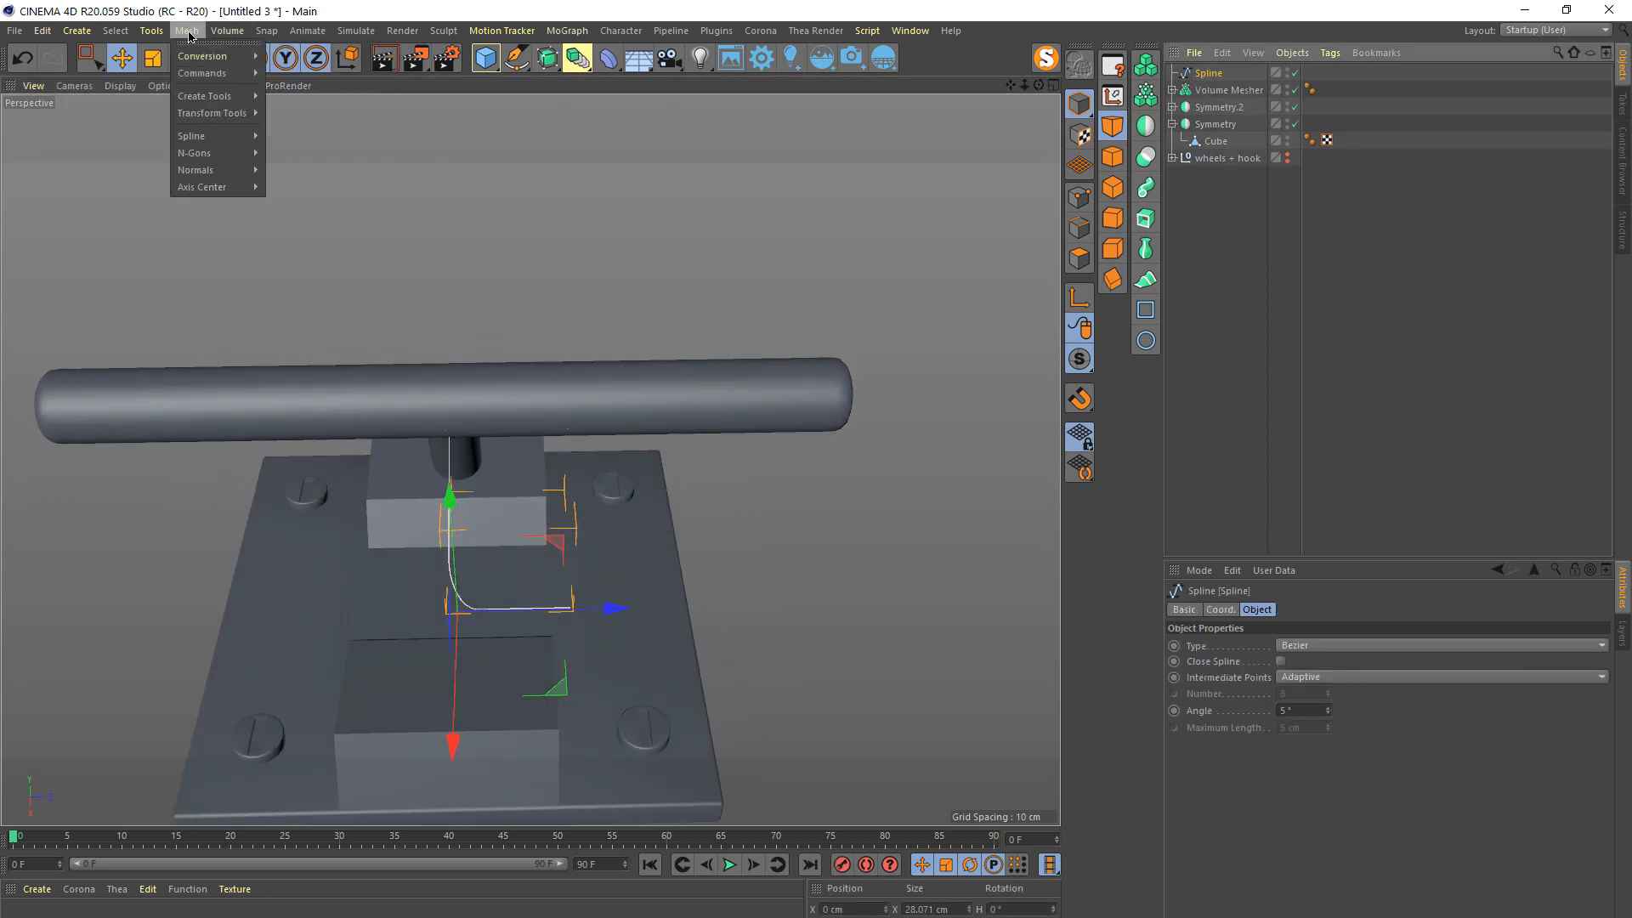
left_click(187, 34)
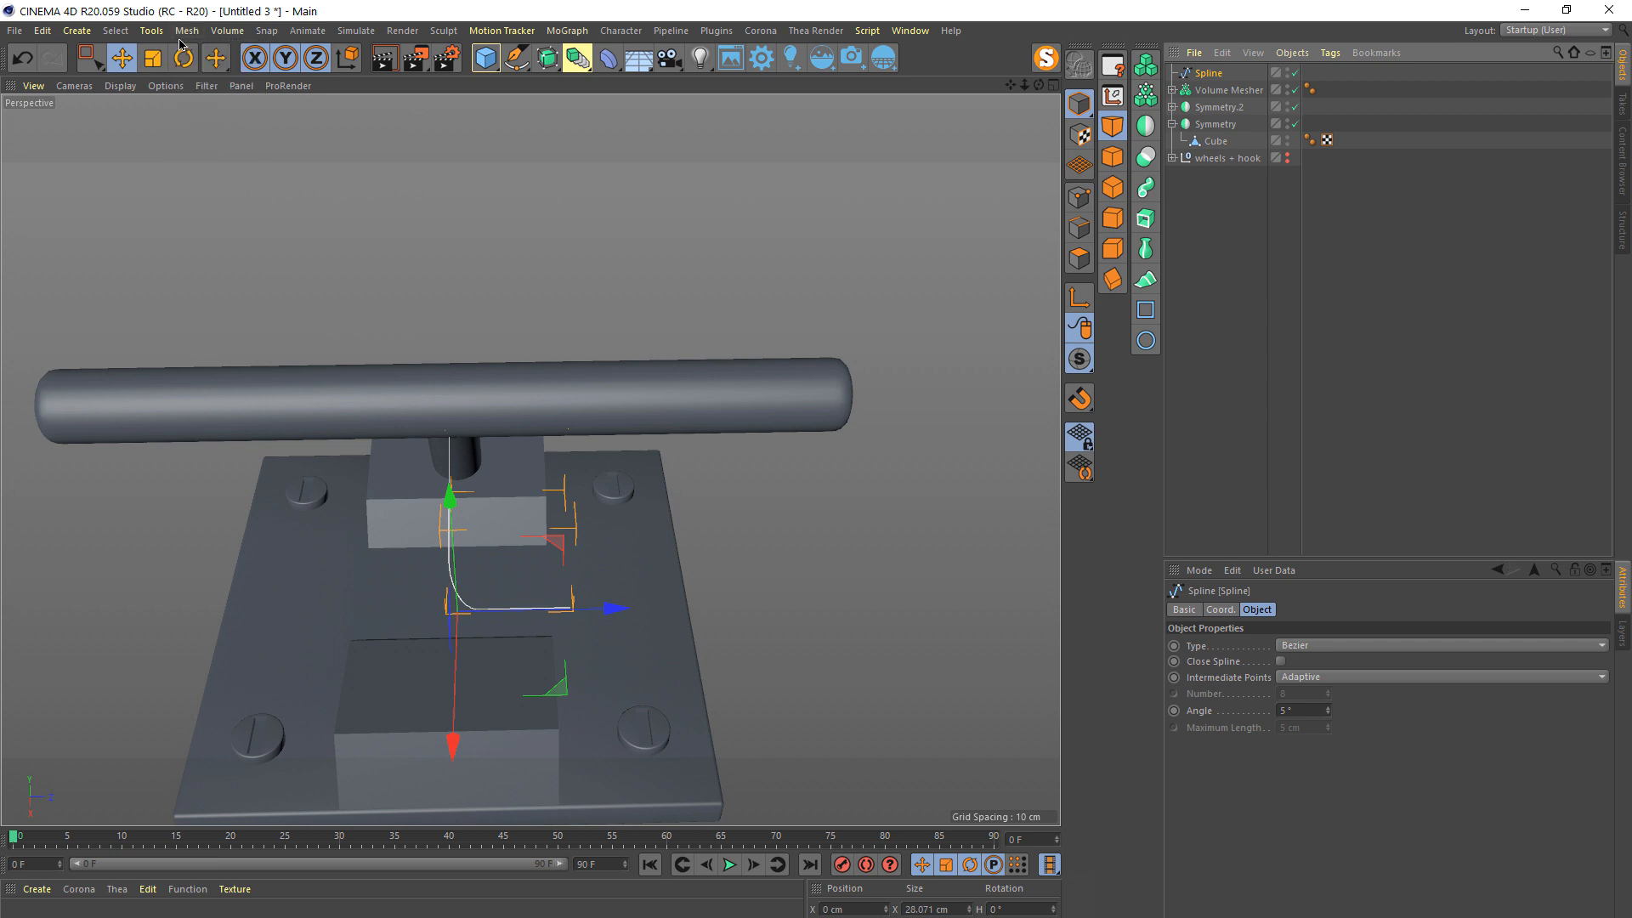
left_click(187, 34)
mouse_move(246, 187)
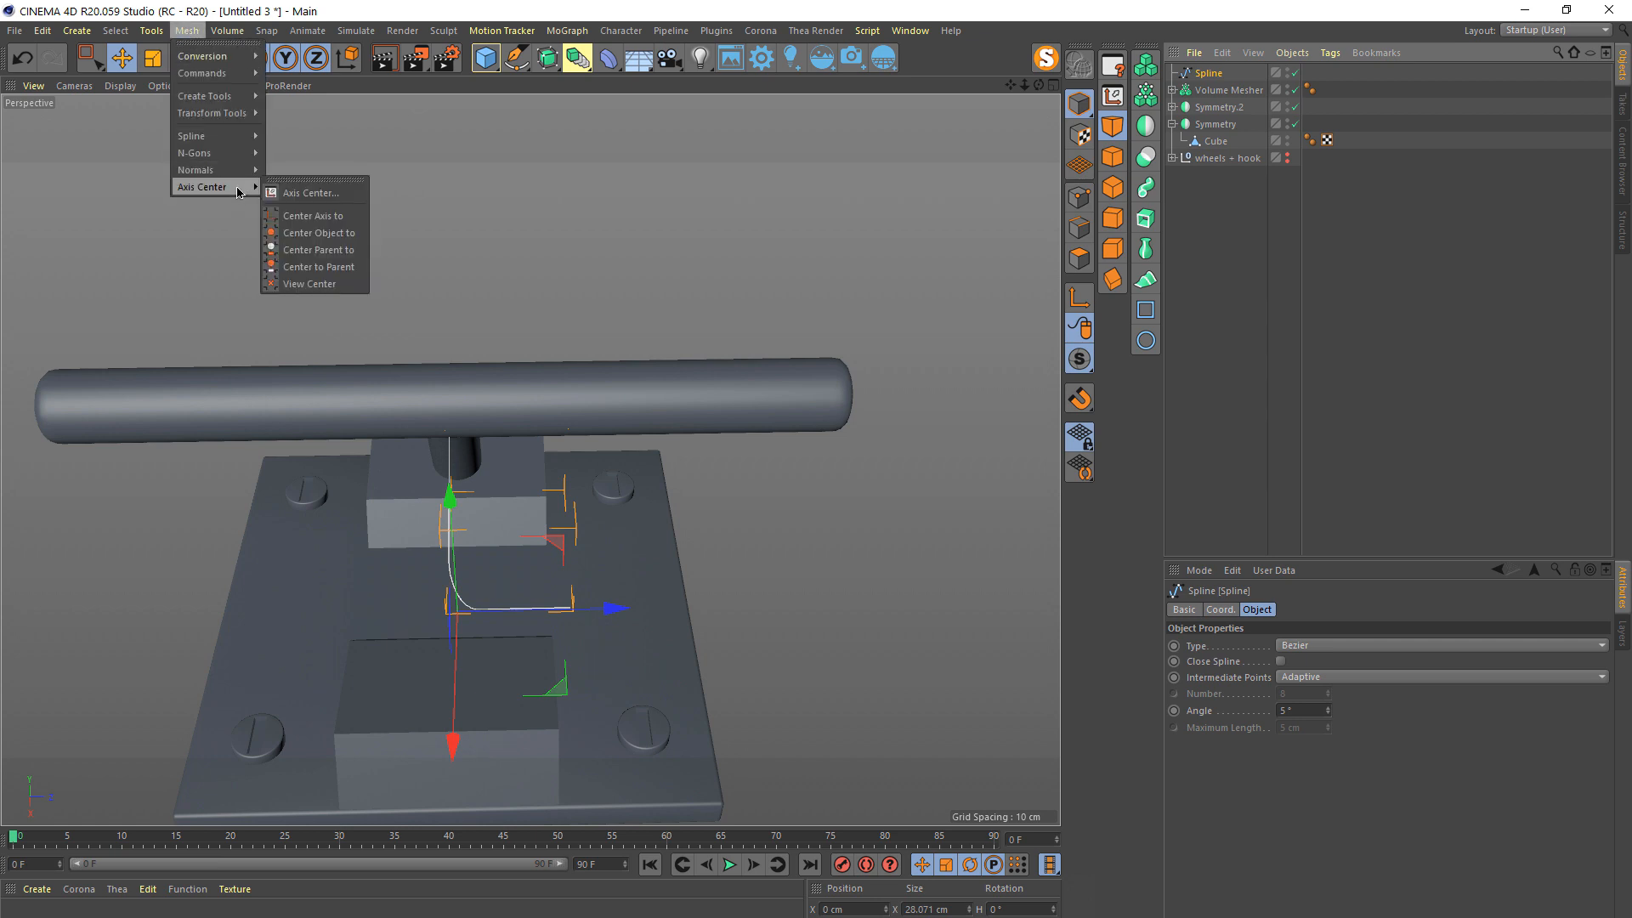
left_click(312, 195)
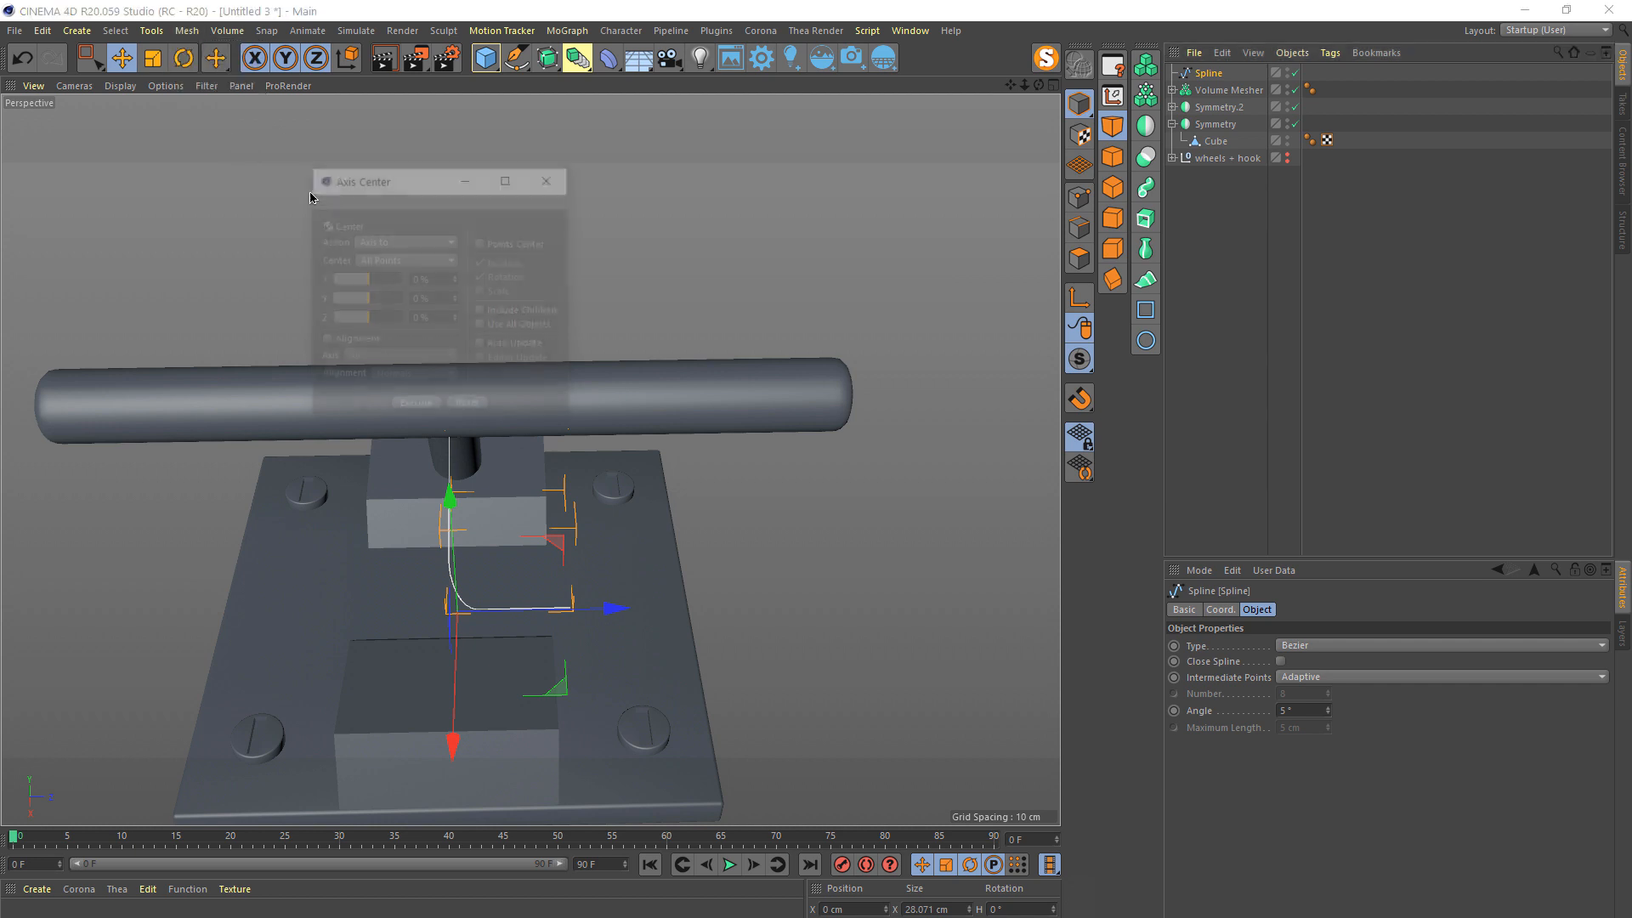
left_click(482, 346)
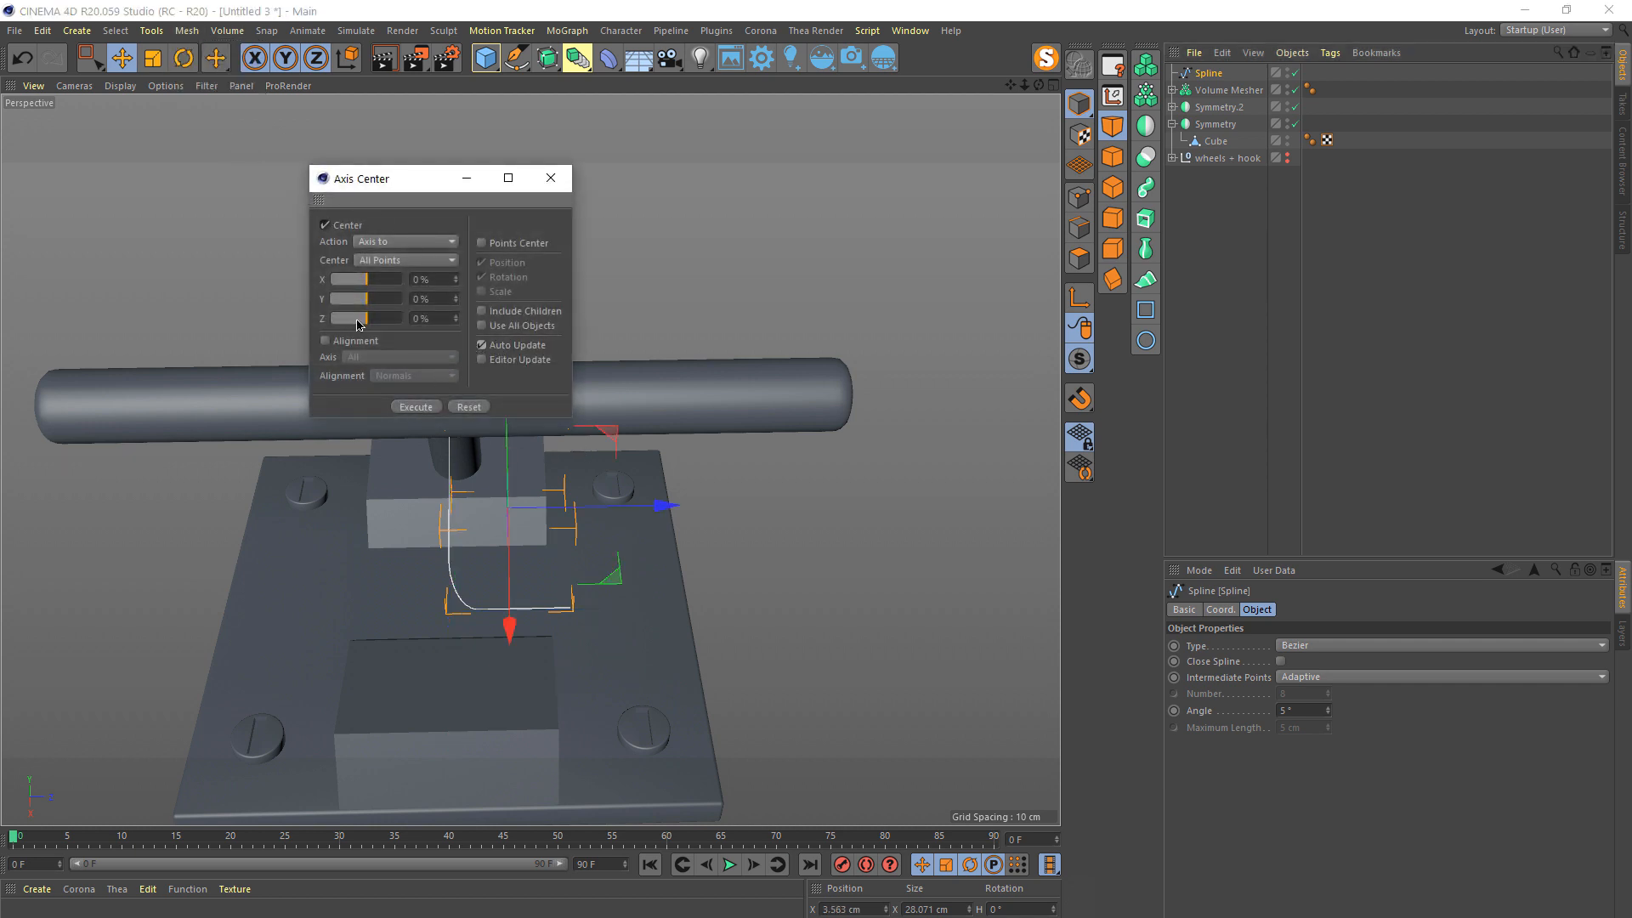
left_click_drag(360, 324, 522, 337)
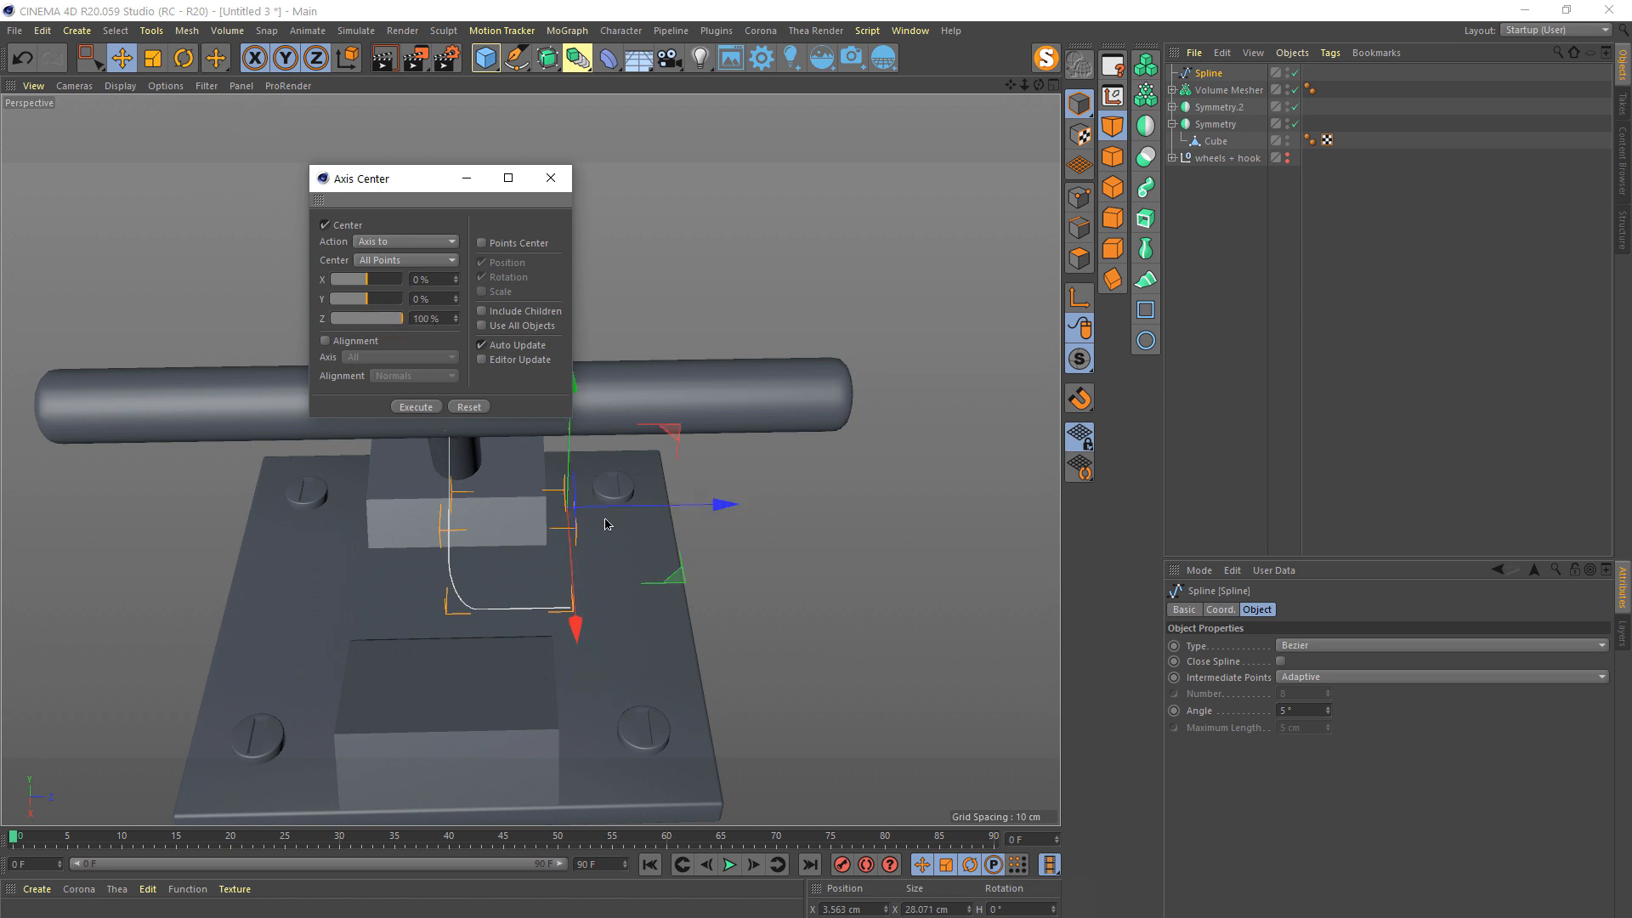
left_click(550, 178)
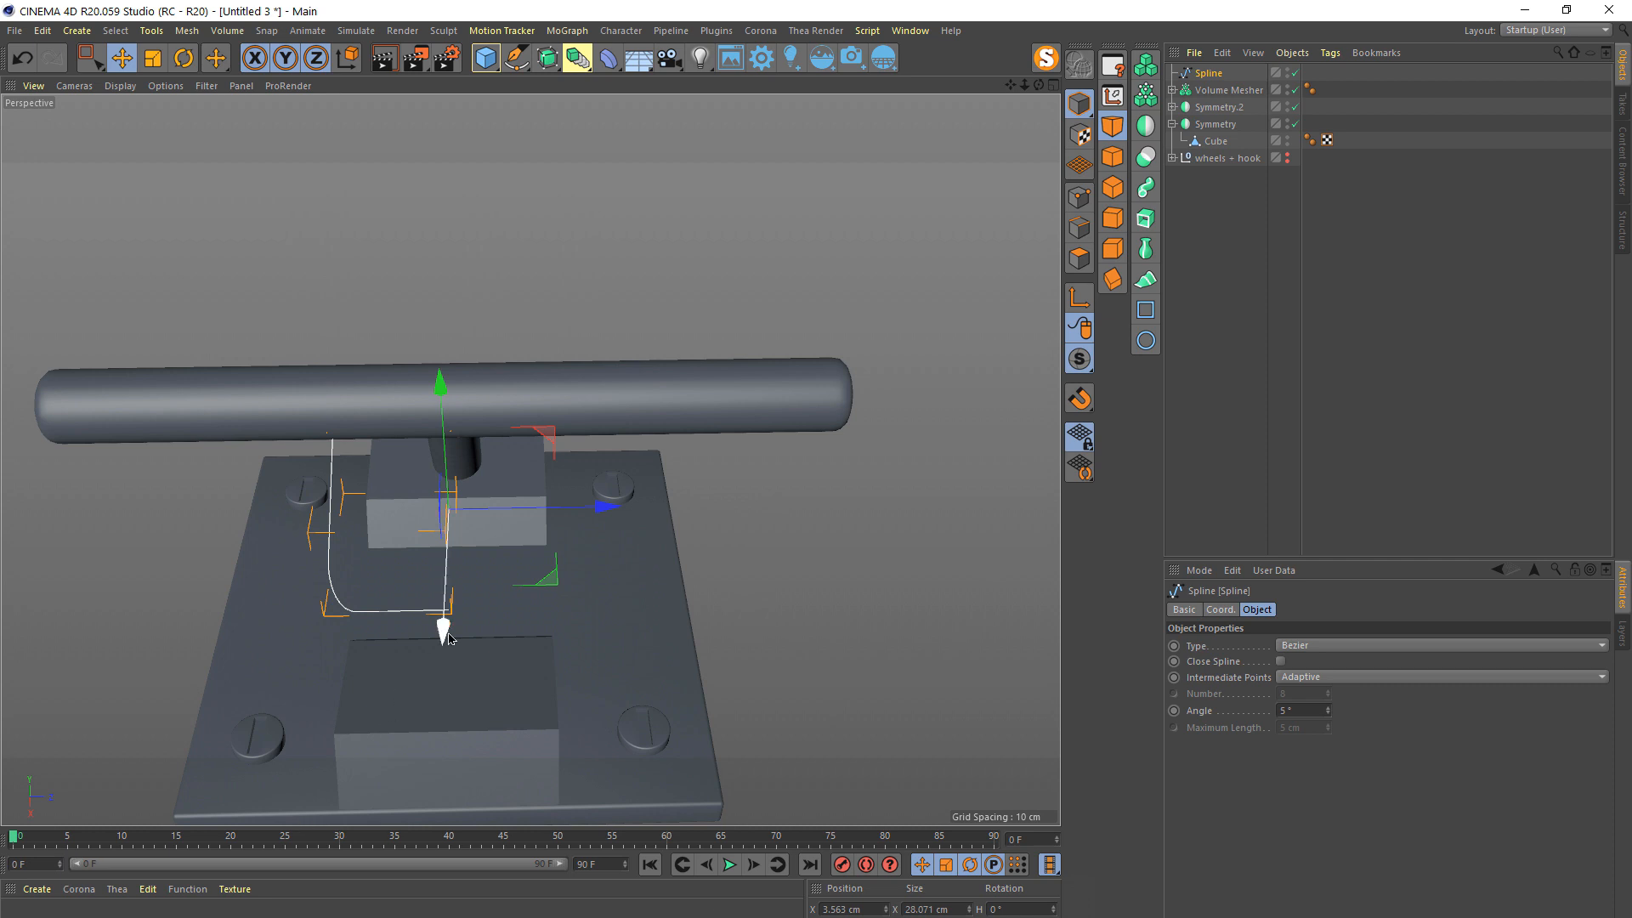
- Add a Symmetry object, nest the spline under it and set its mirror plane to XY
mouse_move(431, 586)
left_mouse_down("alt")
mouse_move(442, 445)
mouse_move(380, 562)
mouse_move(415, 560)
left_mouse_up("alt")
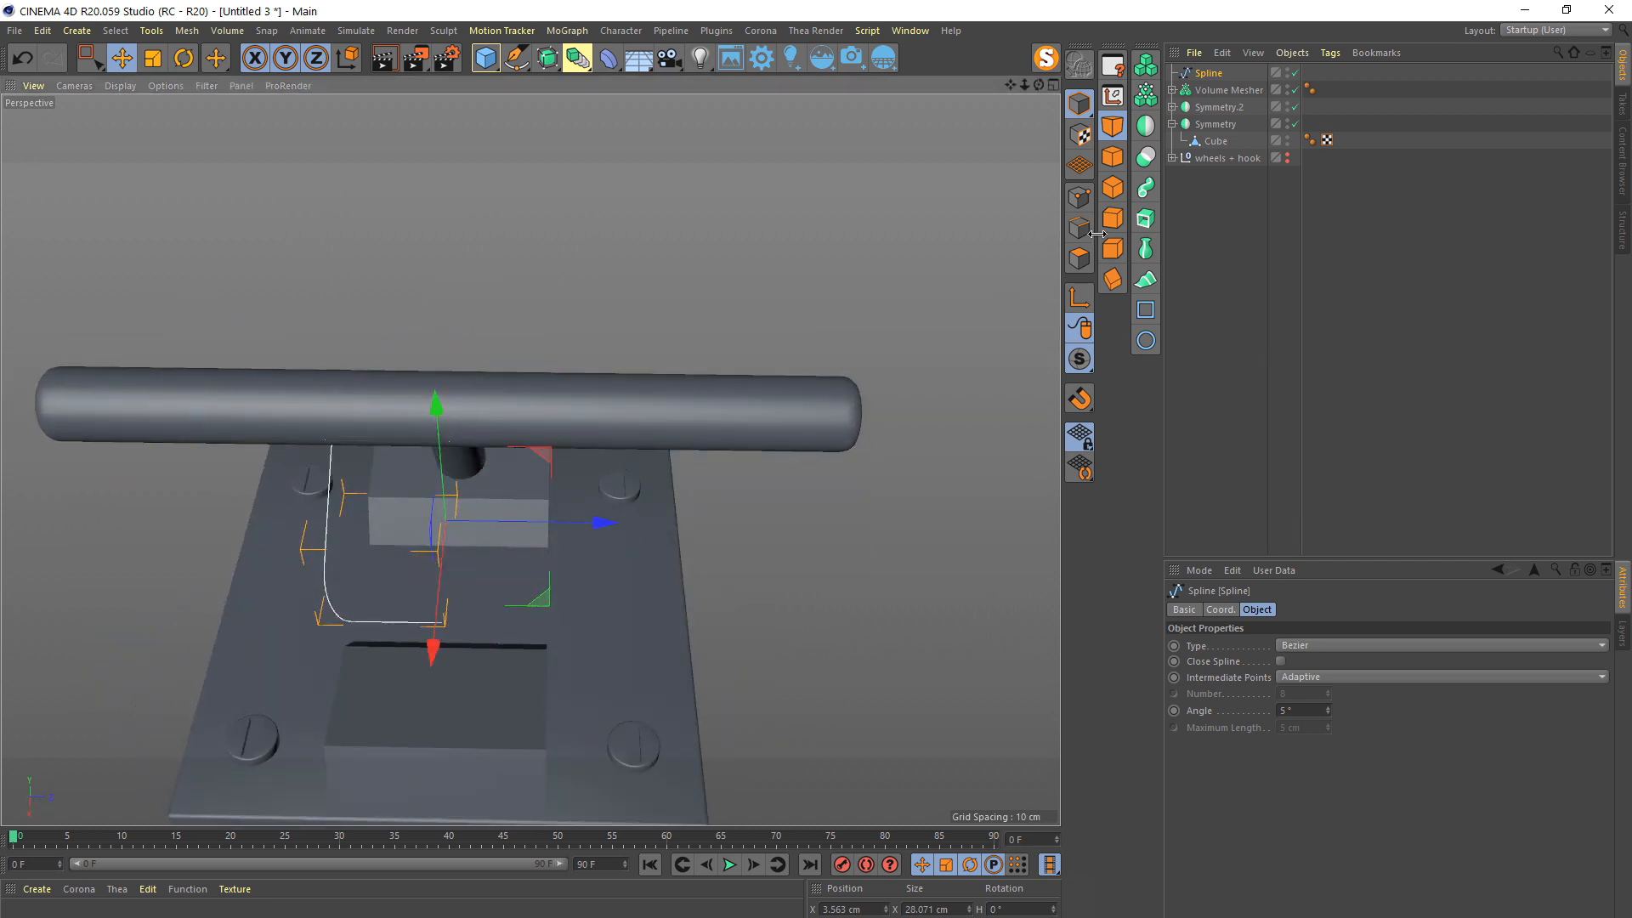
left_click(1202, 253)
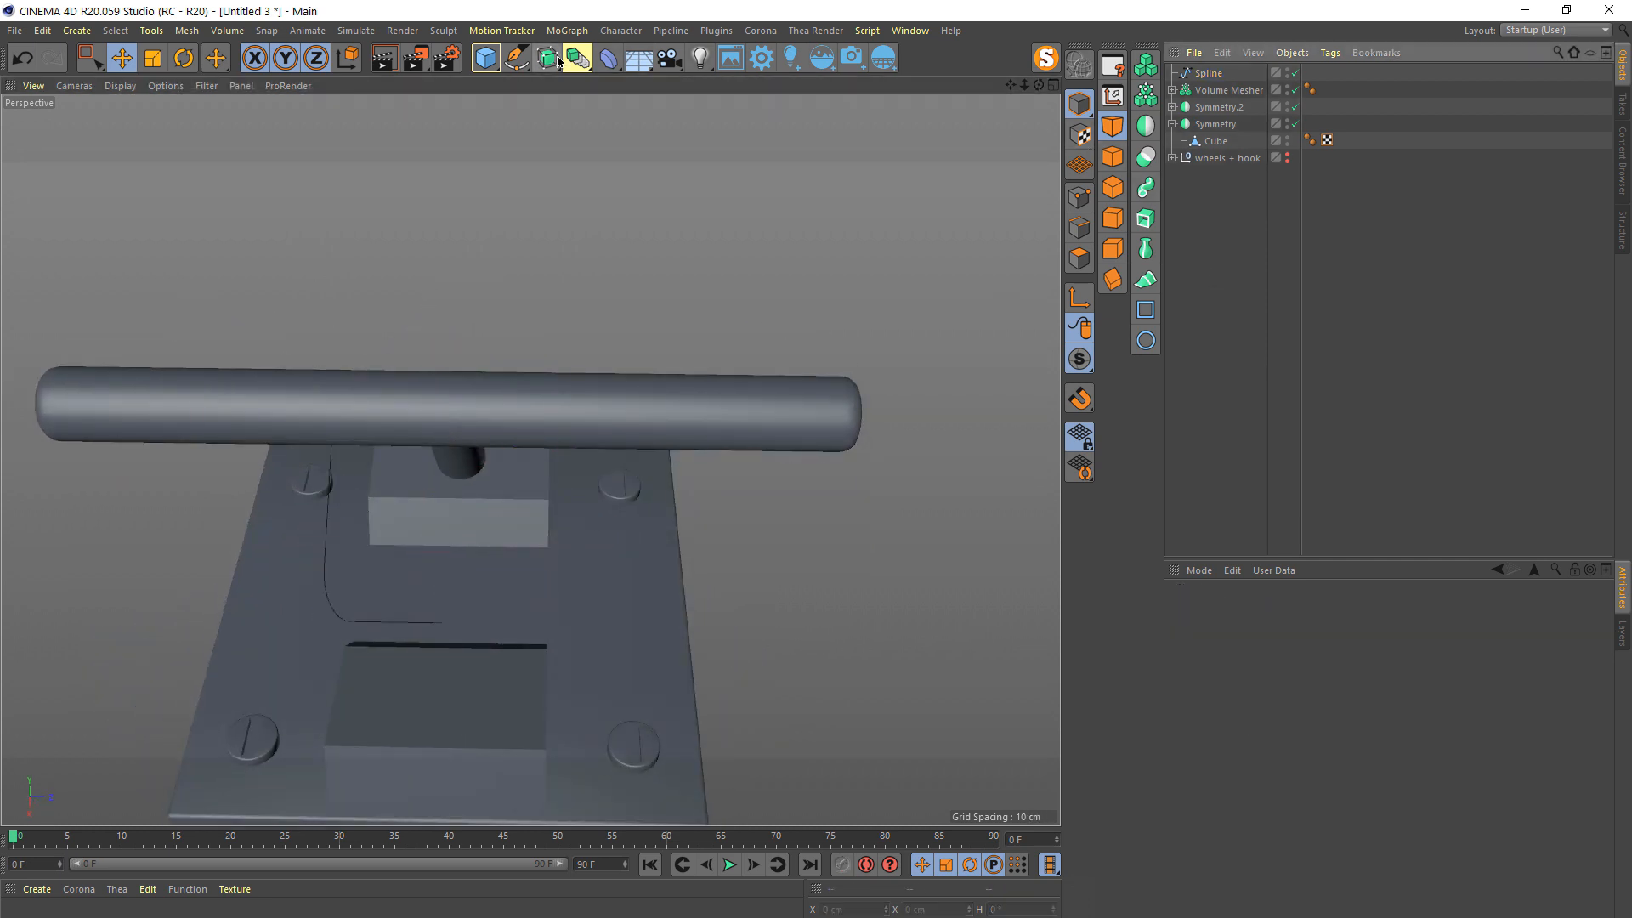
left_click(1149, 135)
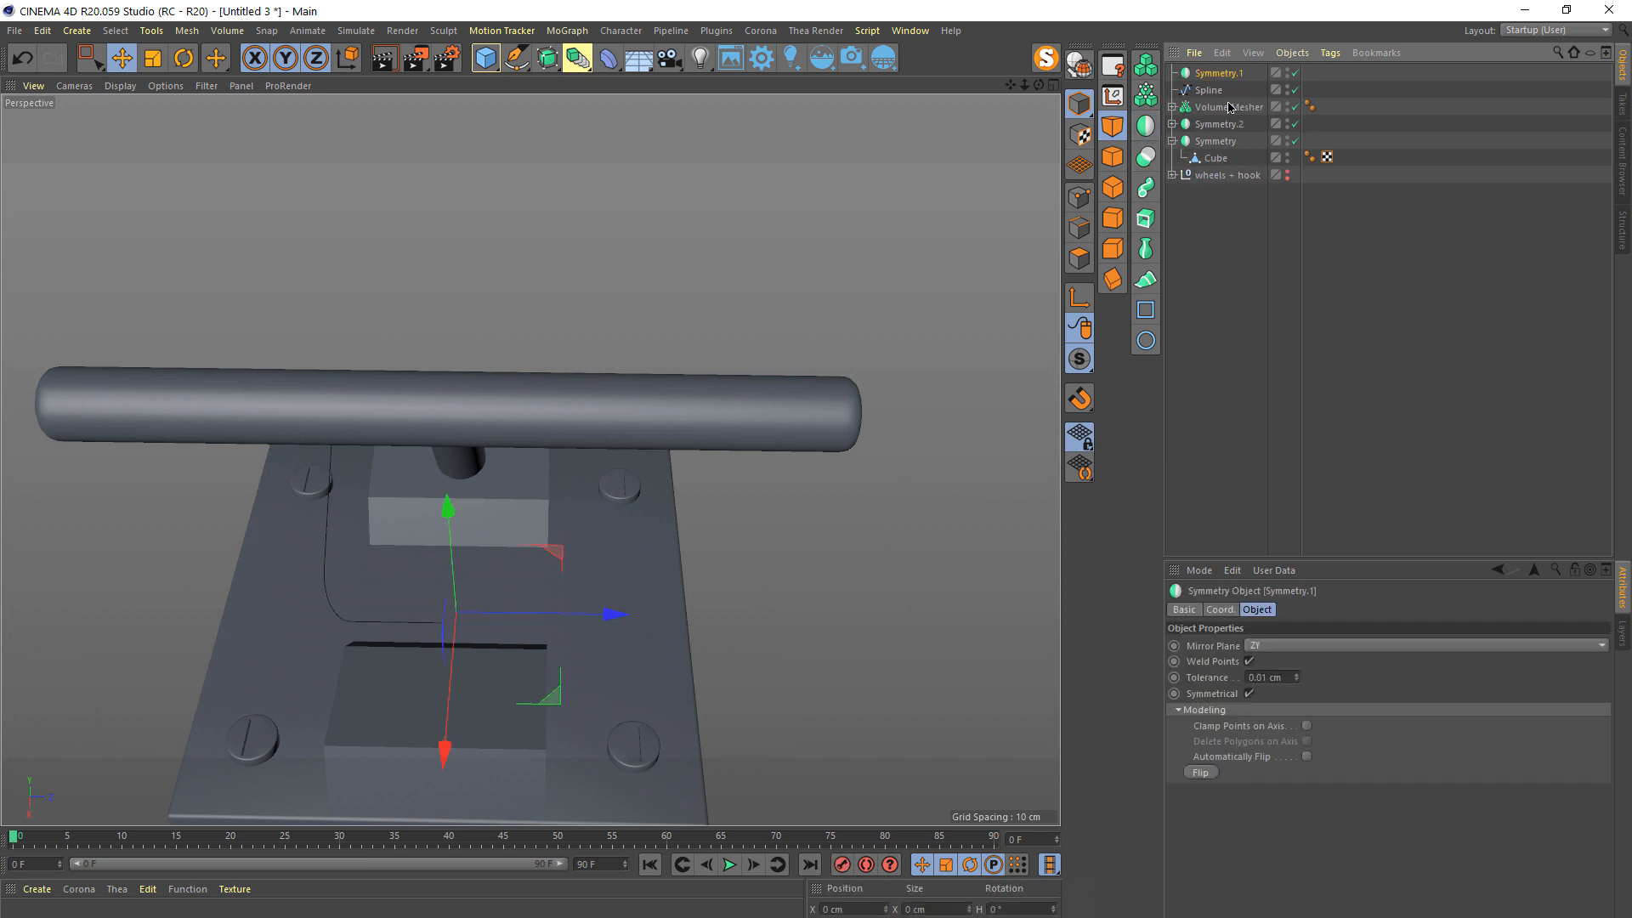
left_click_drag(1210, 89, 1219, 74)
left_click(1219, 74)
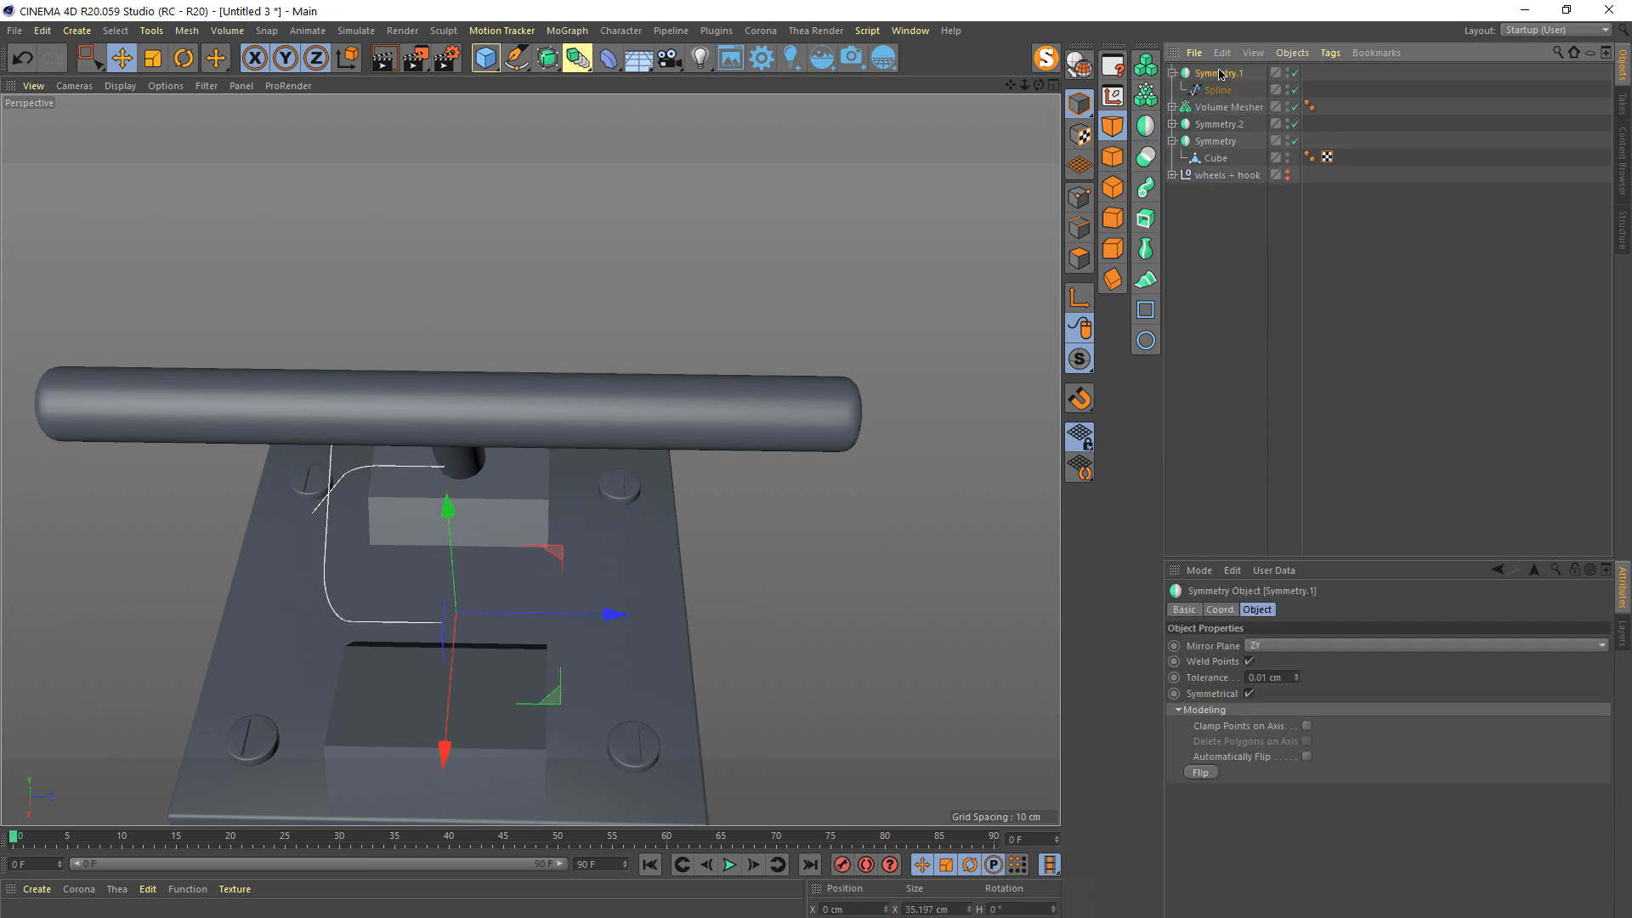
left_click(1264, 647)
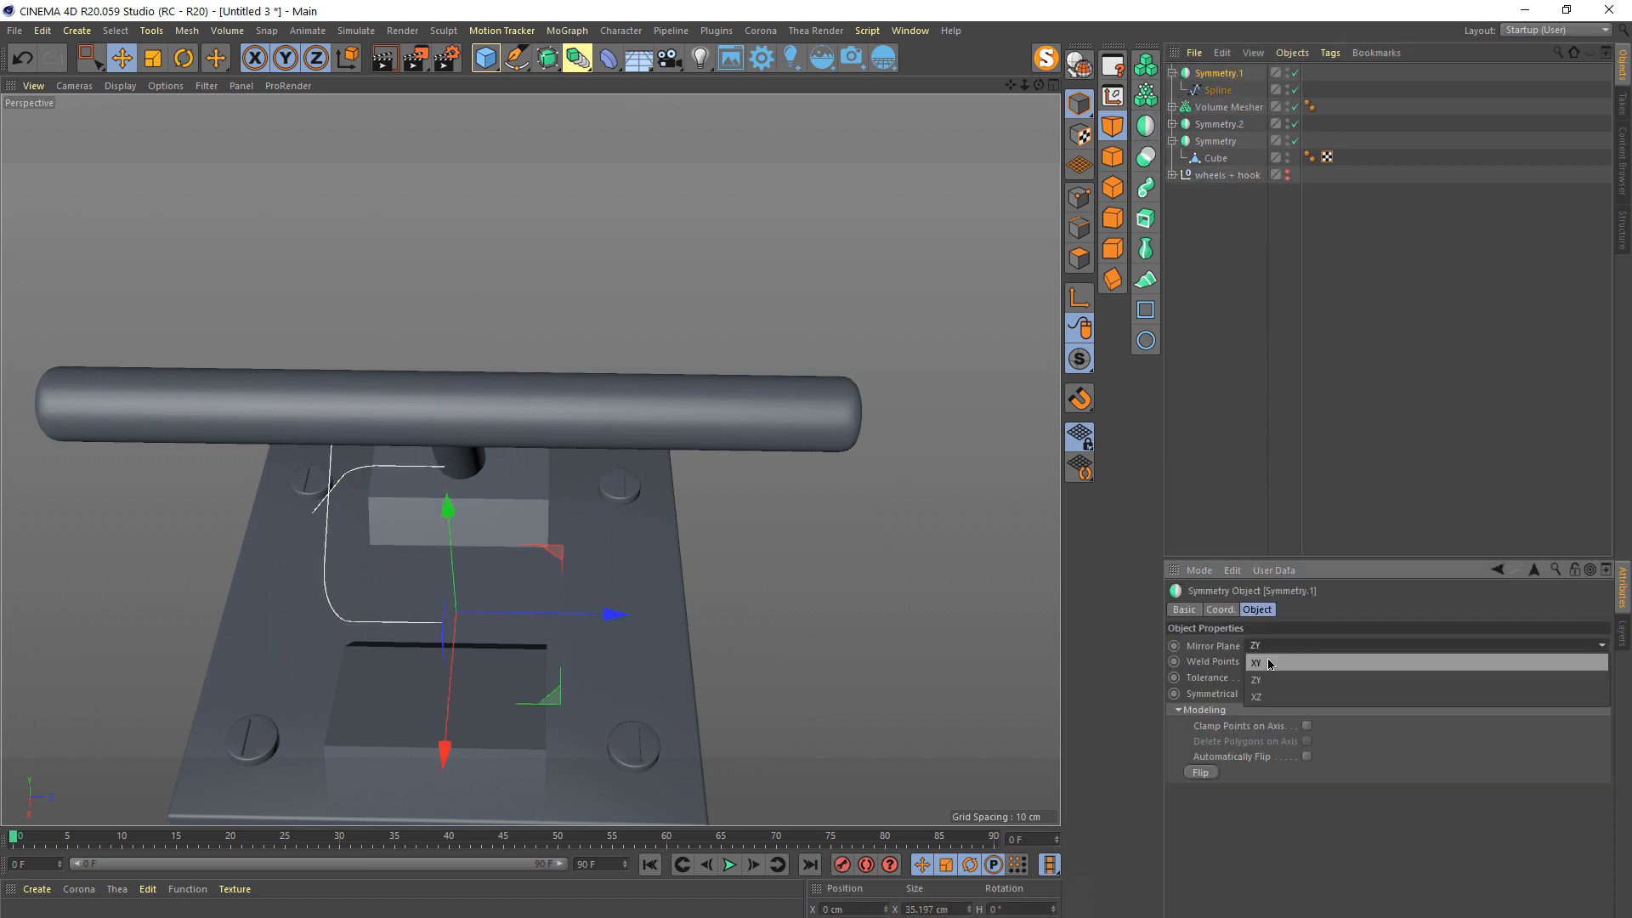
left_click(1269, 664)
left_click(1256, 294)
- In the Front view, pull the spline's outer end points outward and slightly up in Points mode, and select the bend point beside them
left_click_drag(379, 609, 431, 578, "alt")
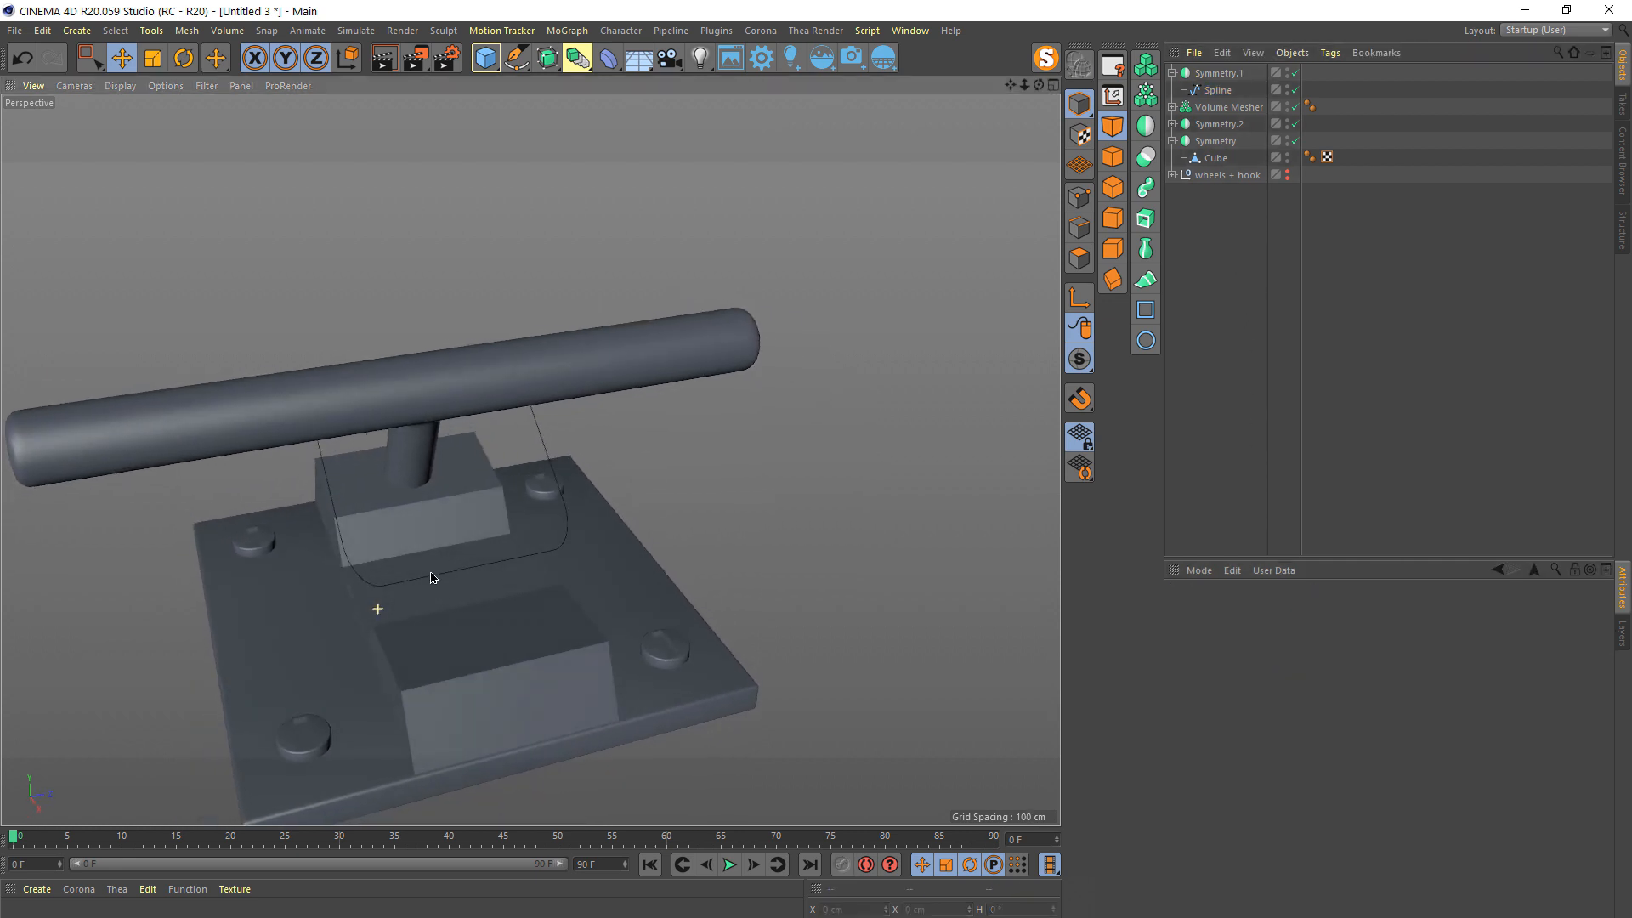
scroll(444, 568, "up", 4)
left_click_drag(525, 559, 660, 511, "alt")
mouse_move(936, 470)
left_mouse_down("alt")
mouse_move(973, 463)
mouse_move(950, 486)
left_mouse_up("alt")
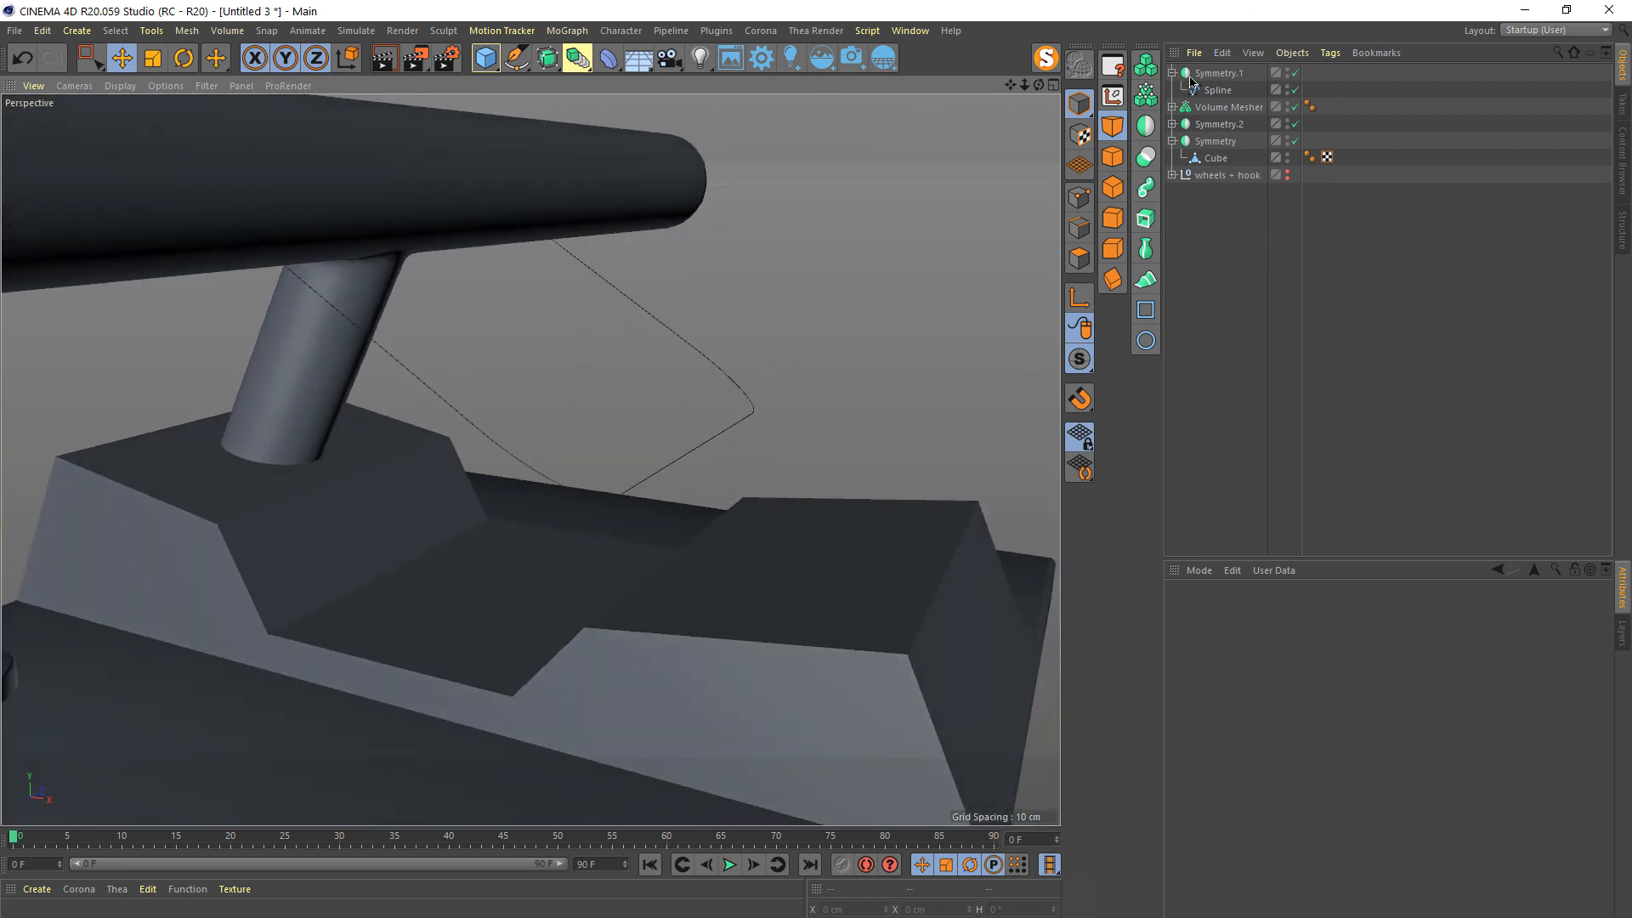
left_click(1216, 90)
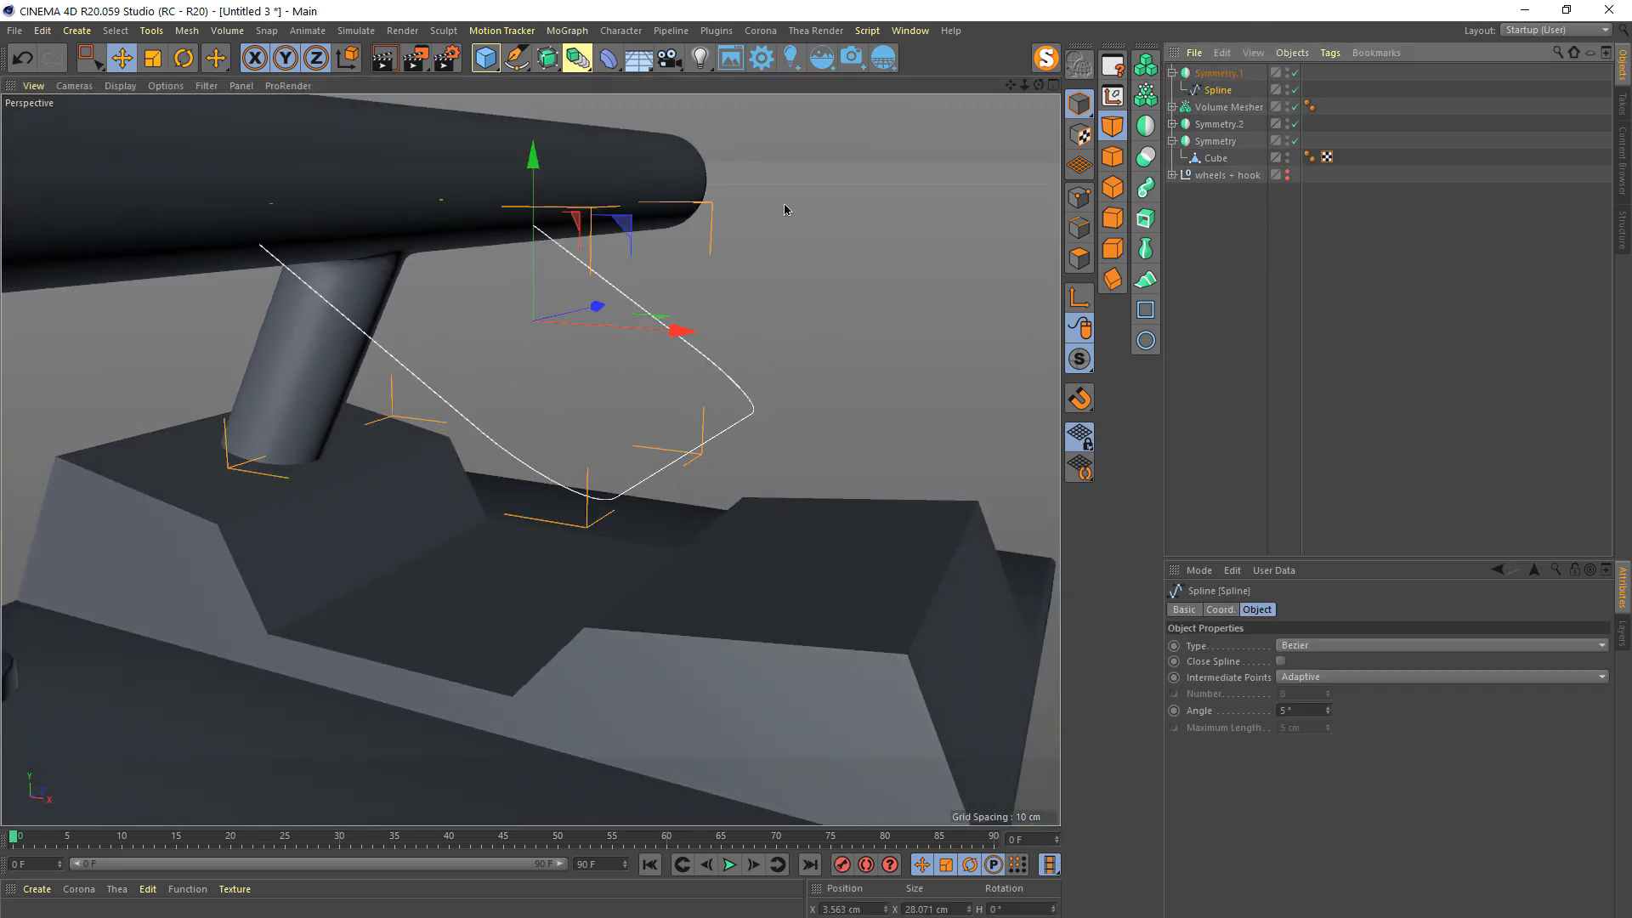
left_click(1080, 197)
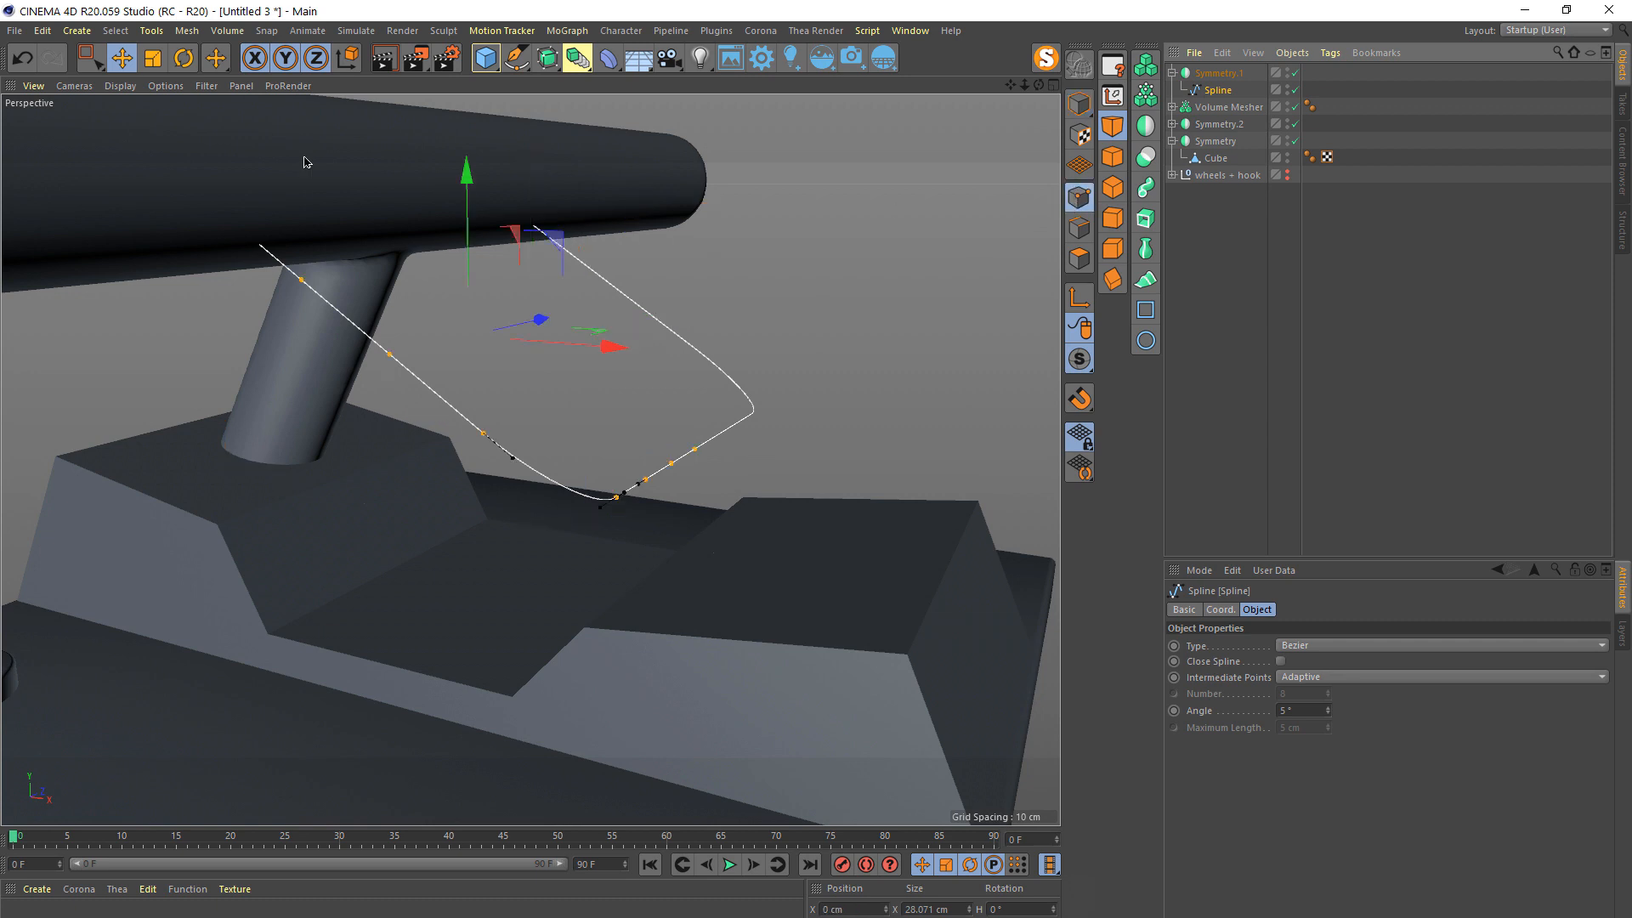
left_click_drag(95, 68, 225, 121)
middle_click(682, 412)
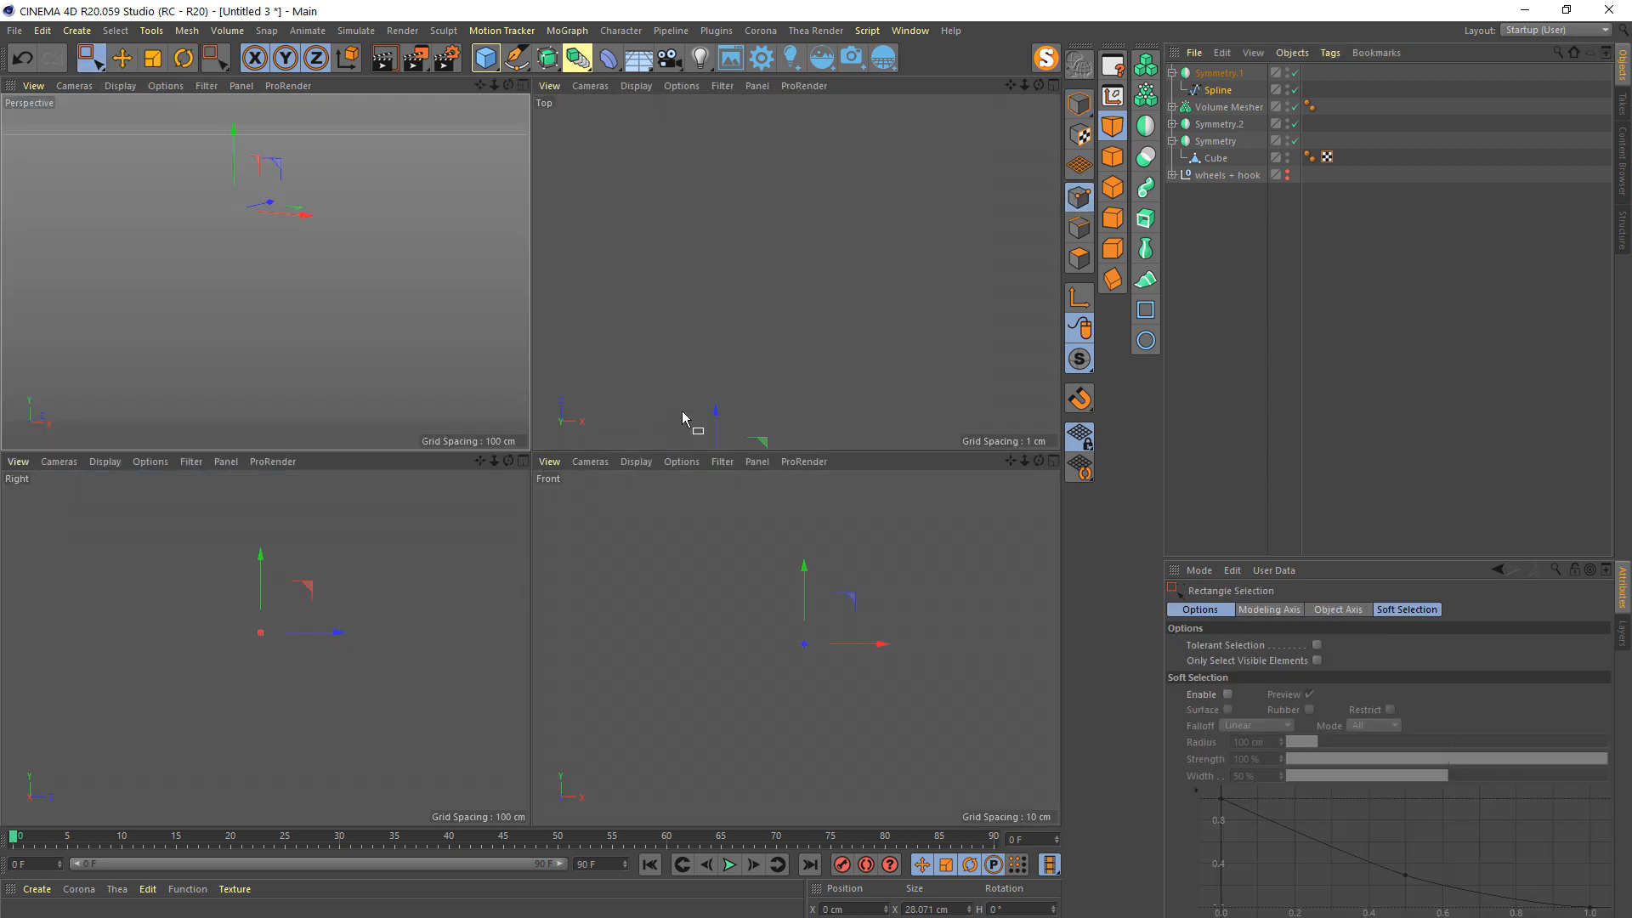
middle_click(783, 522)
middle_click(784, 522)
left_click_drag(818, 406, 616, 586)
left_click_drag(776, 436, 843, 410)
left_click_drag(702, 432, 634, 506)
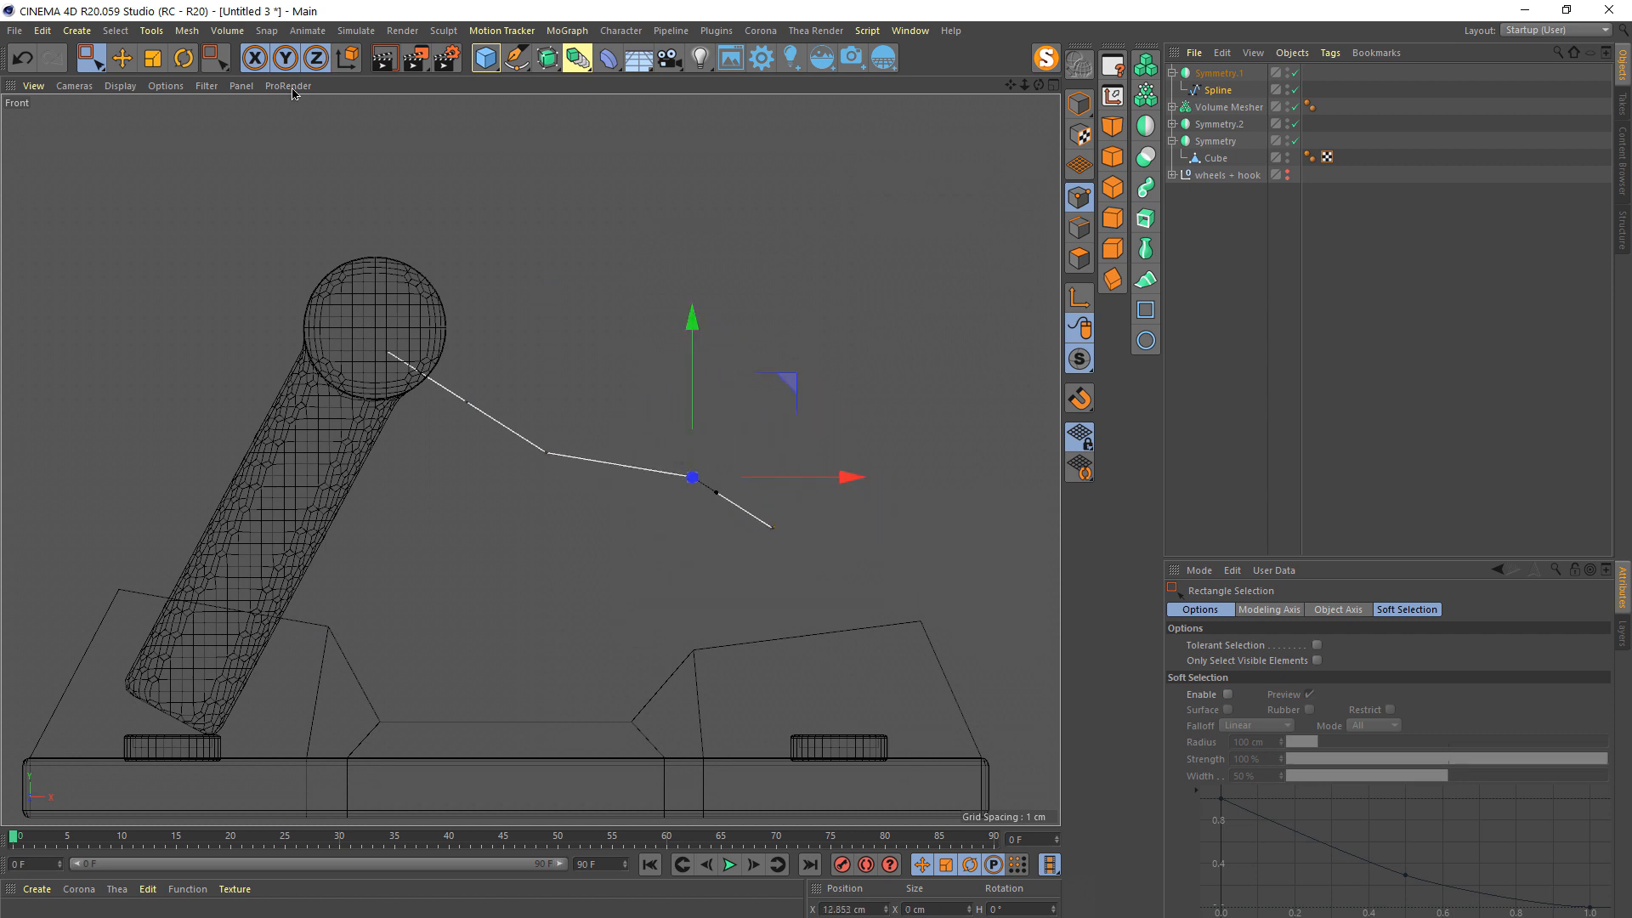
key("r")
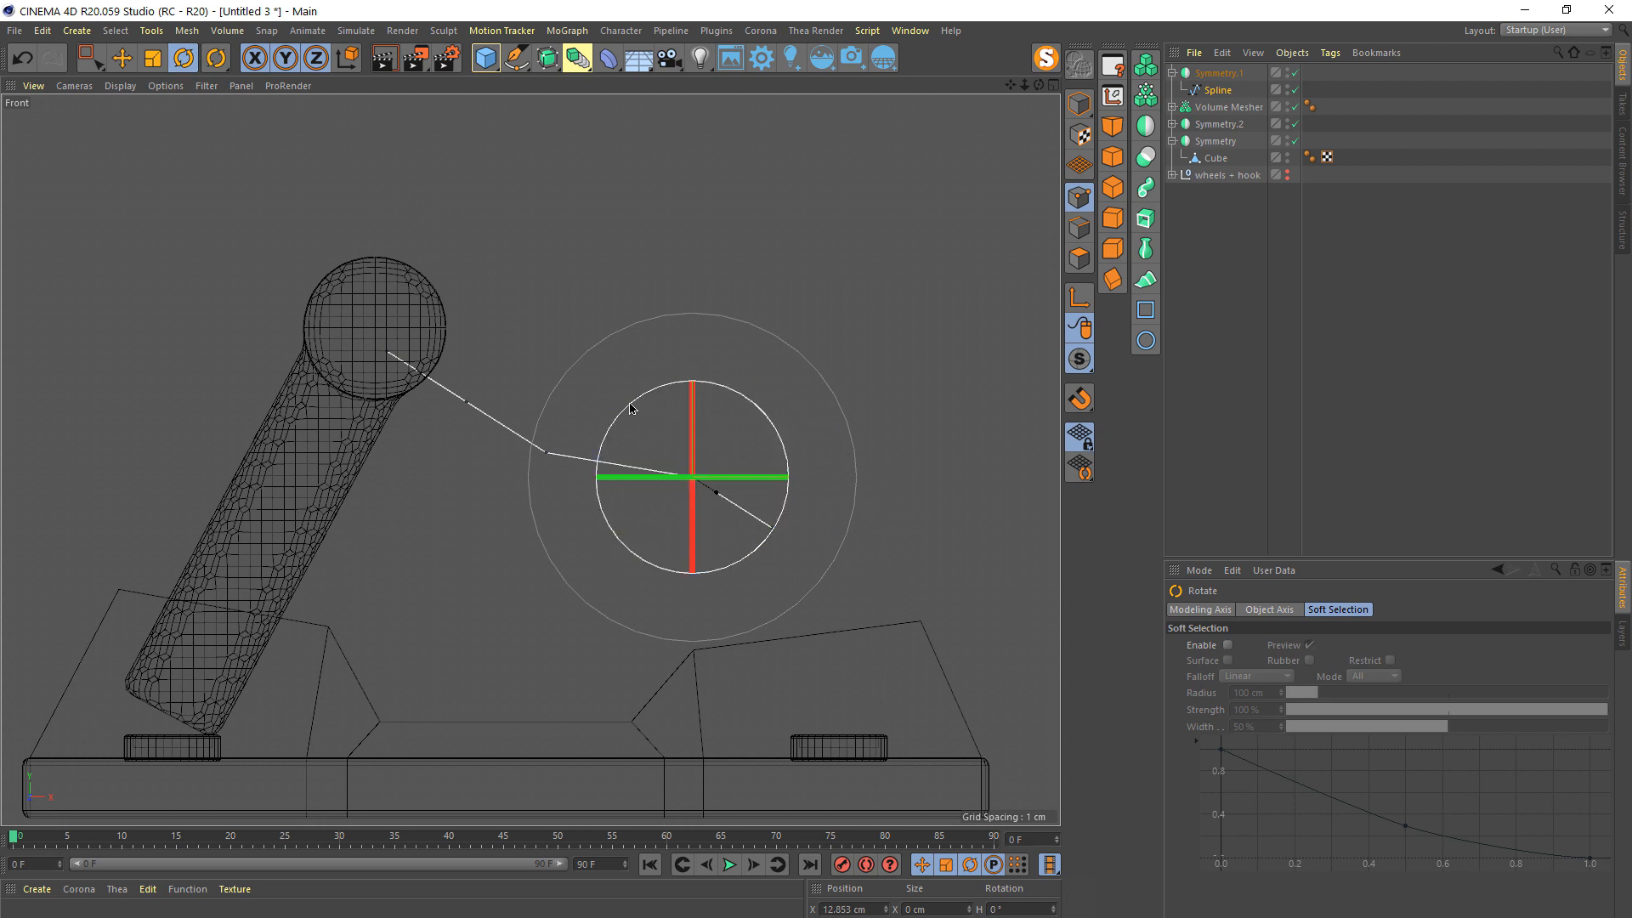
mouse_move(629, 406)
left_mouse_down()
mouse_move(661, 372)
mouse_move(620, 382)
left_mouse_up()
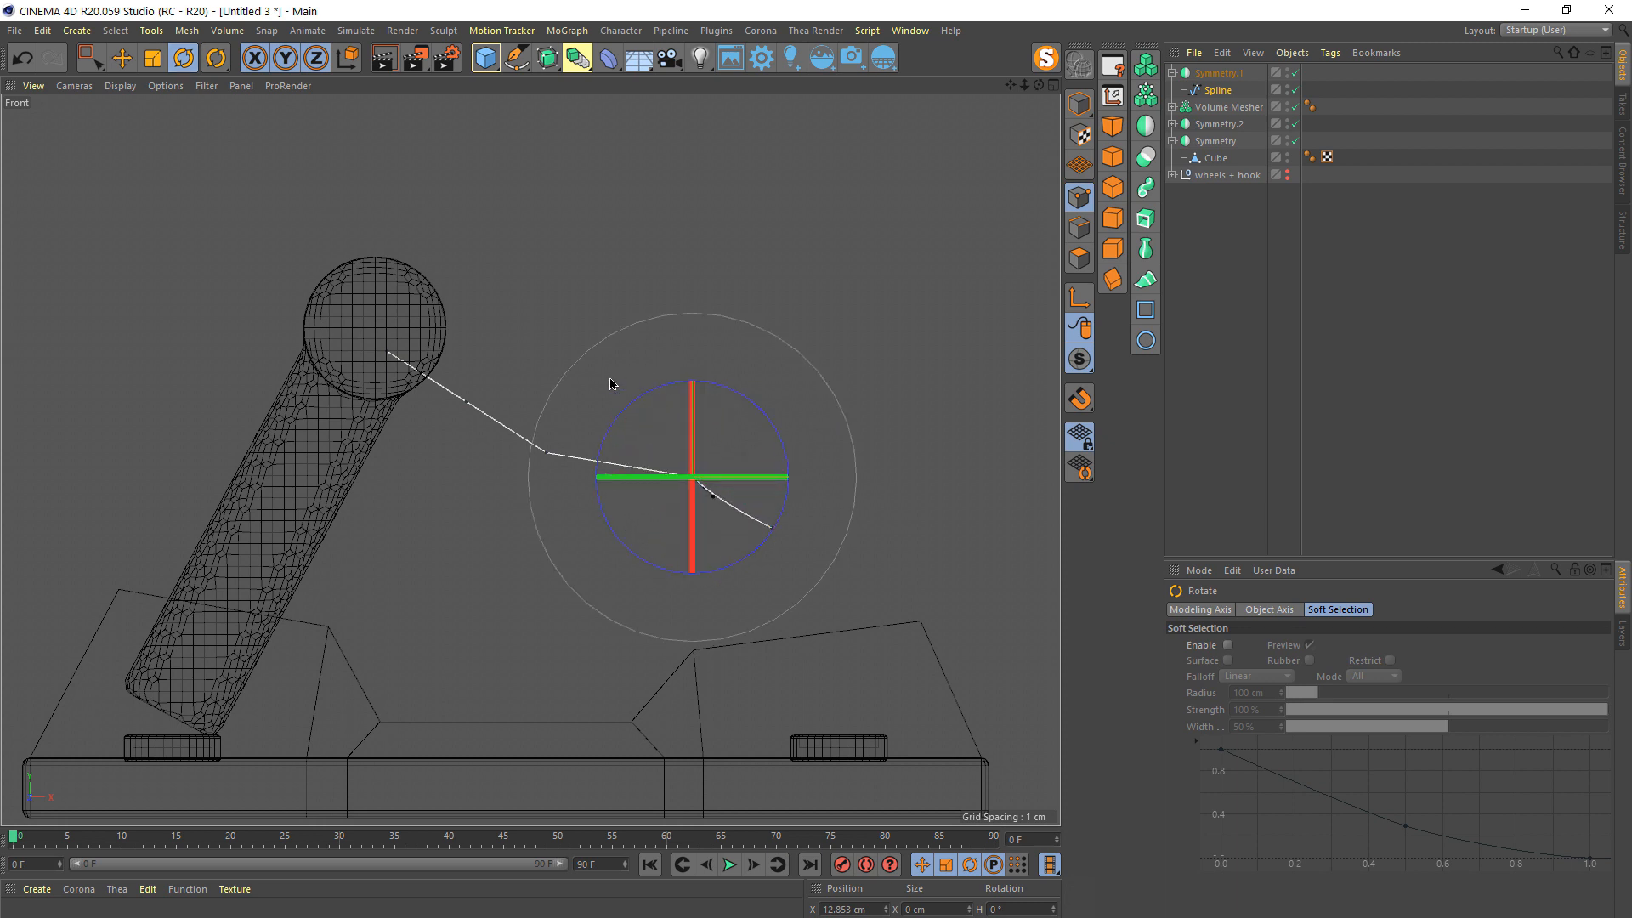
key("ctrl+z")
- Move the selected bend point down and inward so the path slopes straight from the bar before levelling out
left_click(122, 58)
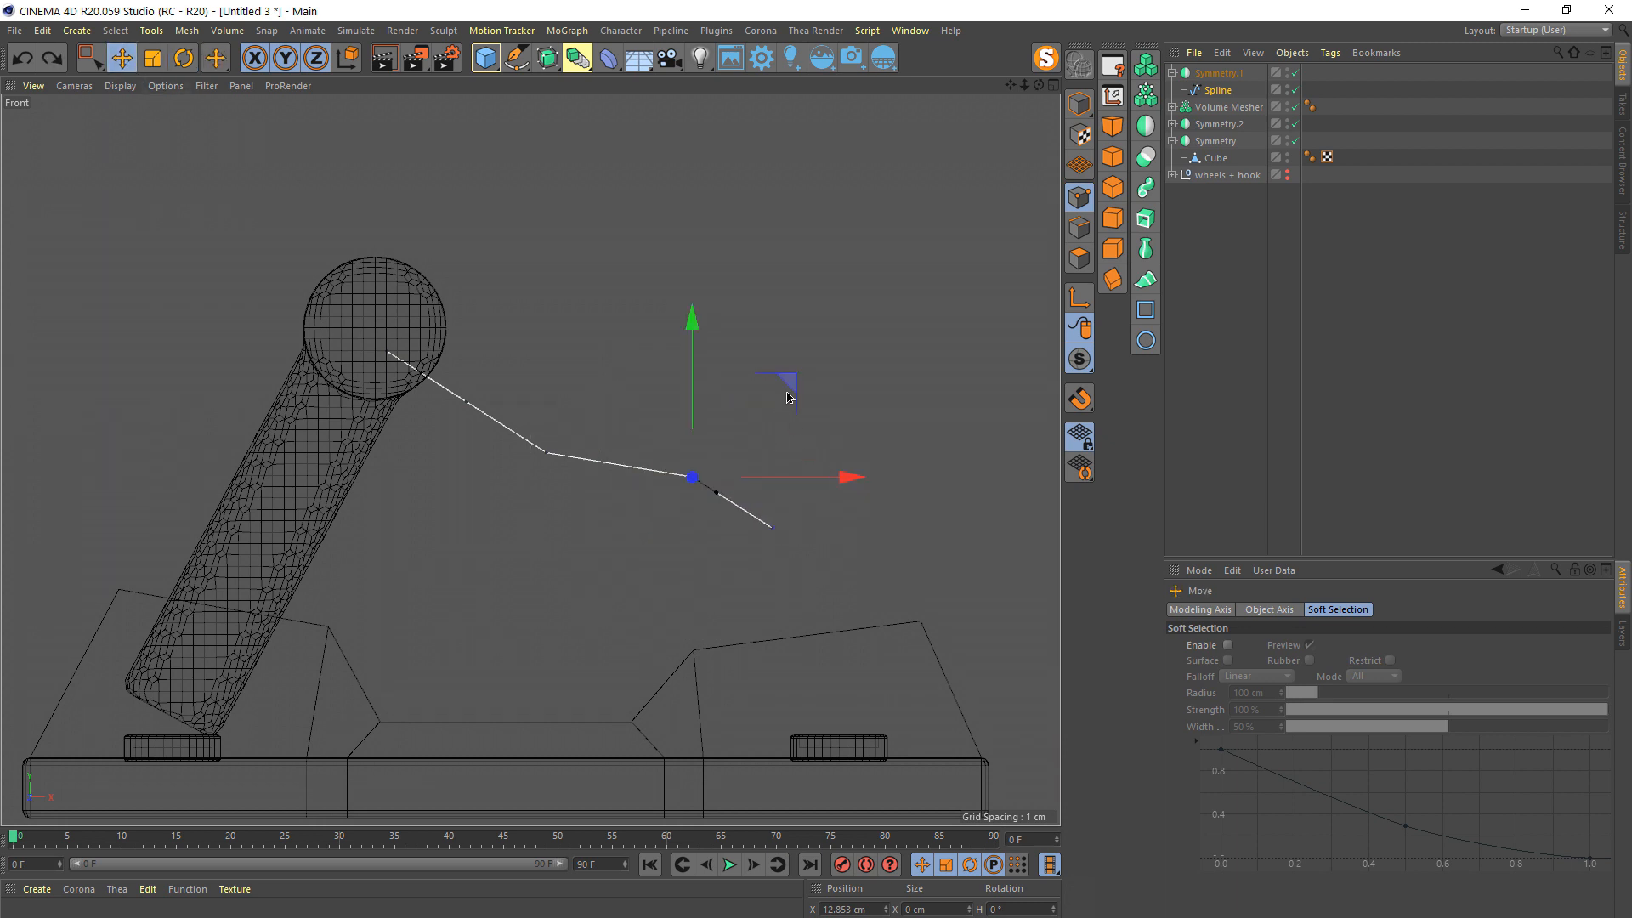
left_click_drag(783, 378, 747, 413)
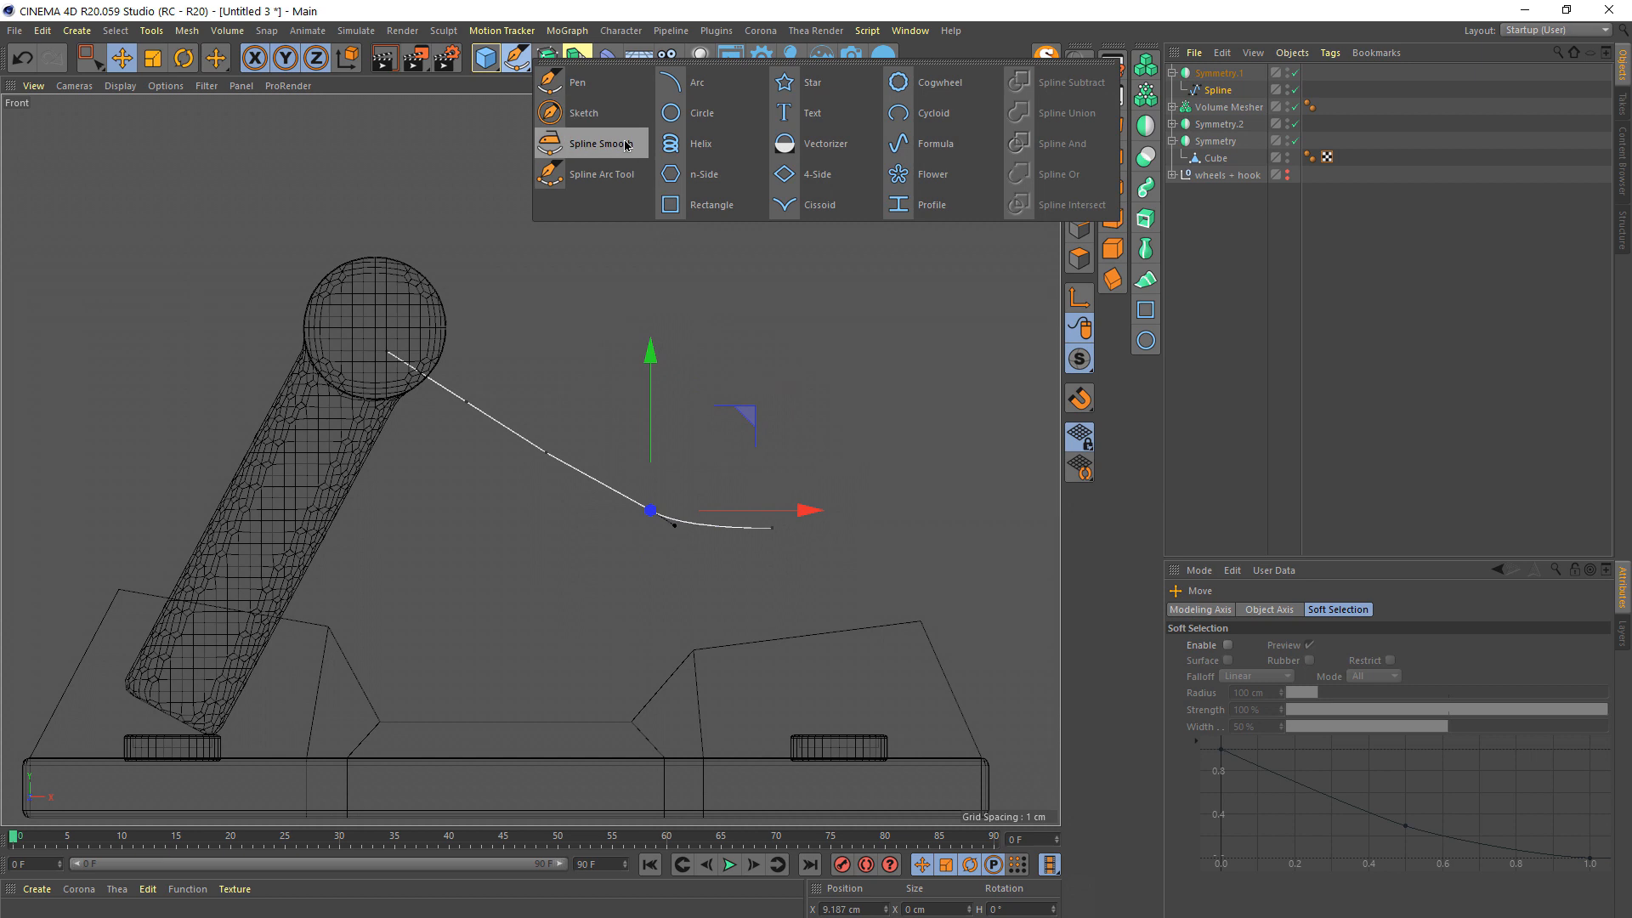
- Smooth the spline's bend in the Front view with the Spline Smooth tool at 4% strength
left_click(600, 143)
mouse_move(655, 494)
left_mouse_down()
mouse_move(629, 498)
mouse_move(650, 517)
left_mouse_up()
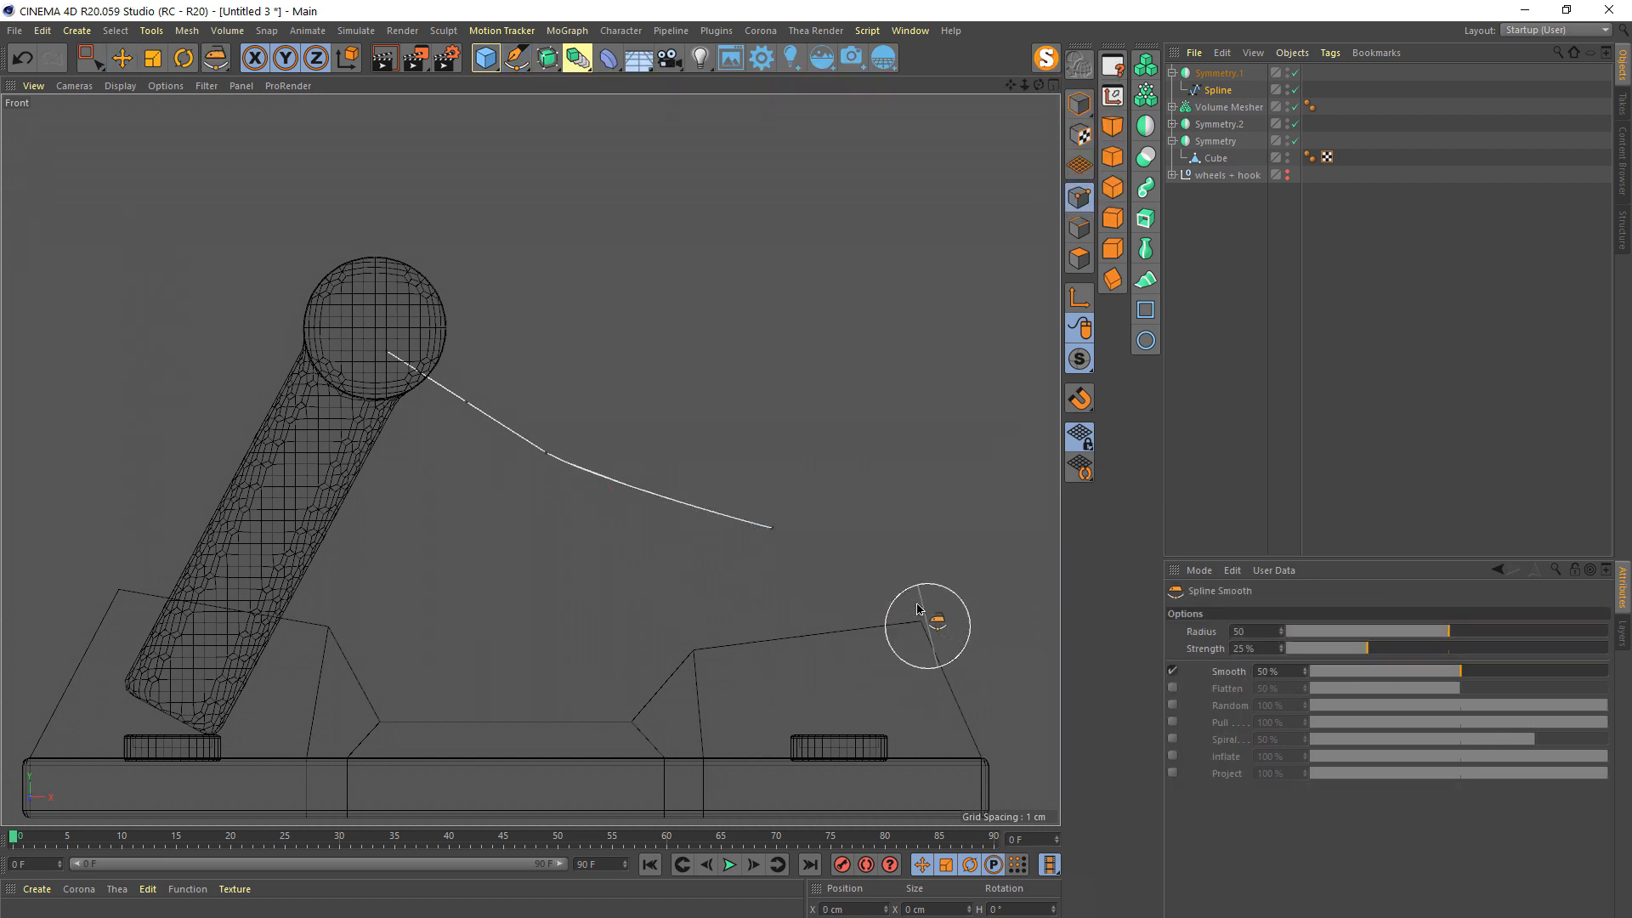
key("ctrl+z")
left_click_drag(1367, 649, 1299, 648)
left_click_drag(620, 481, 648, 535)
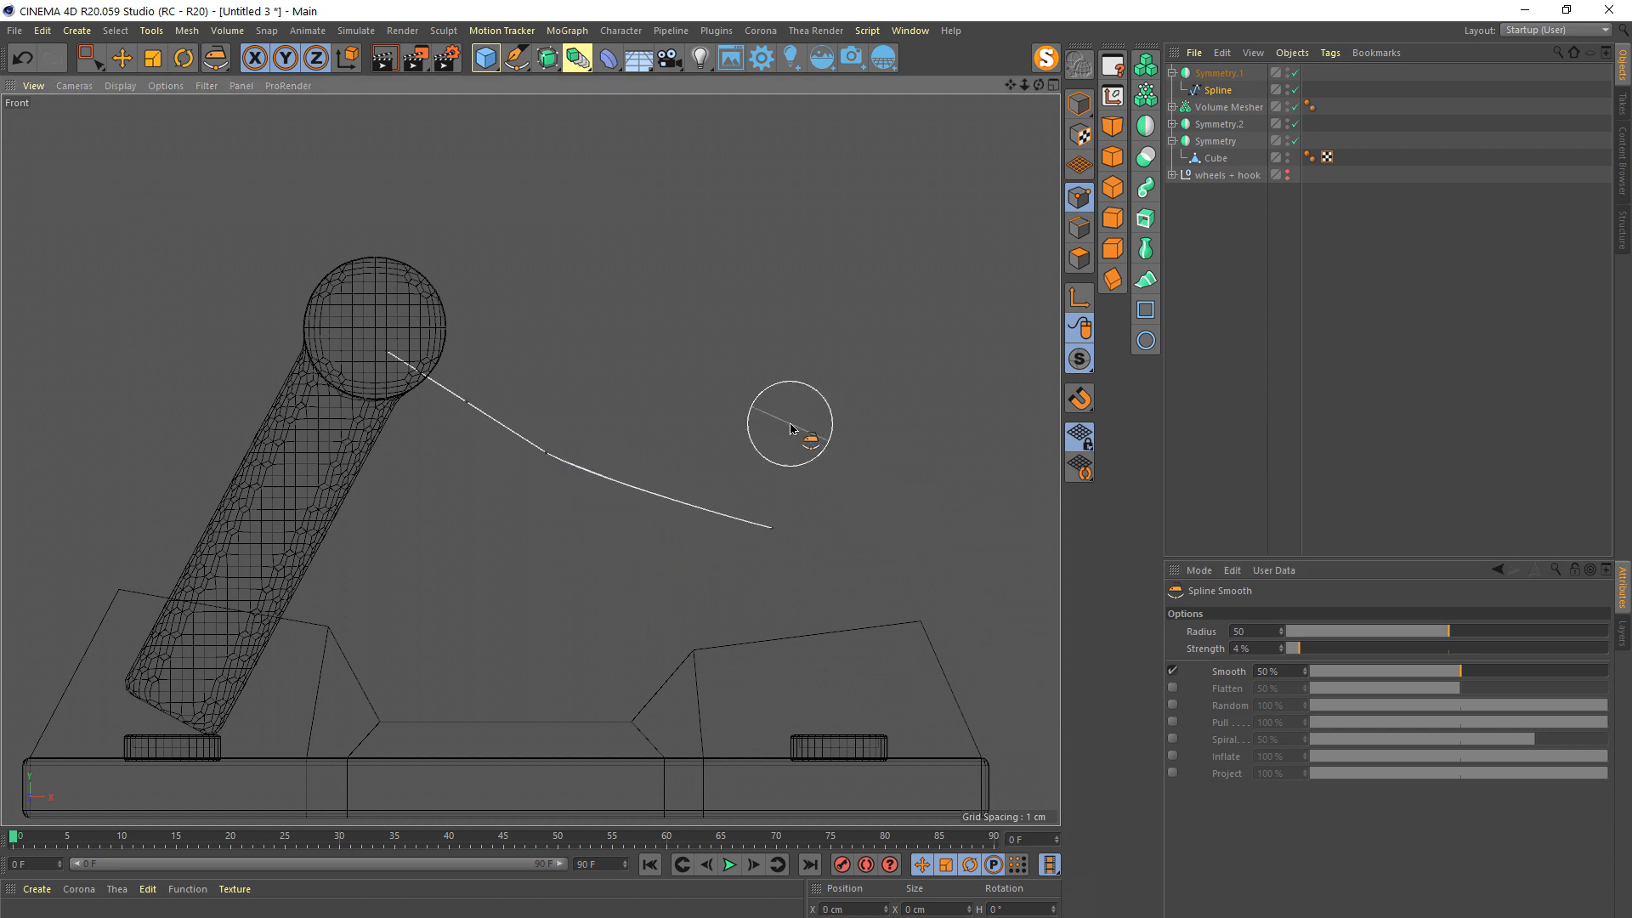
key("ctrl+z")
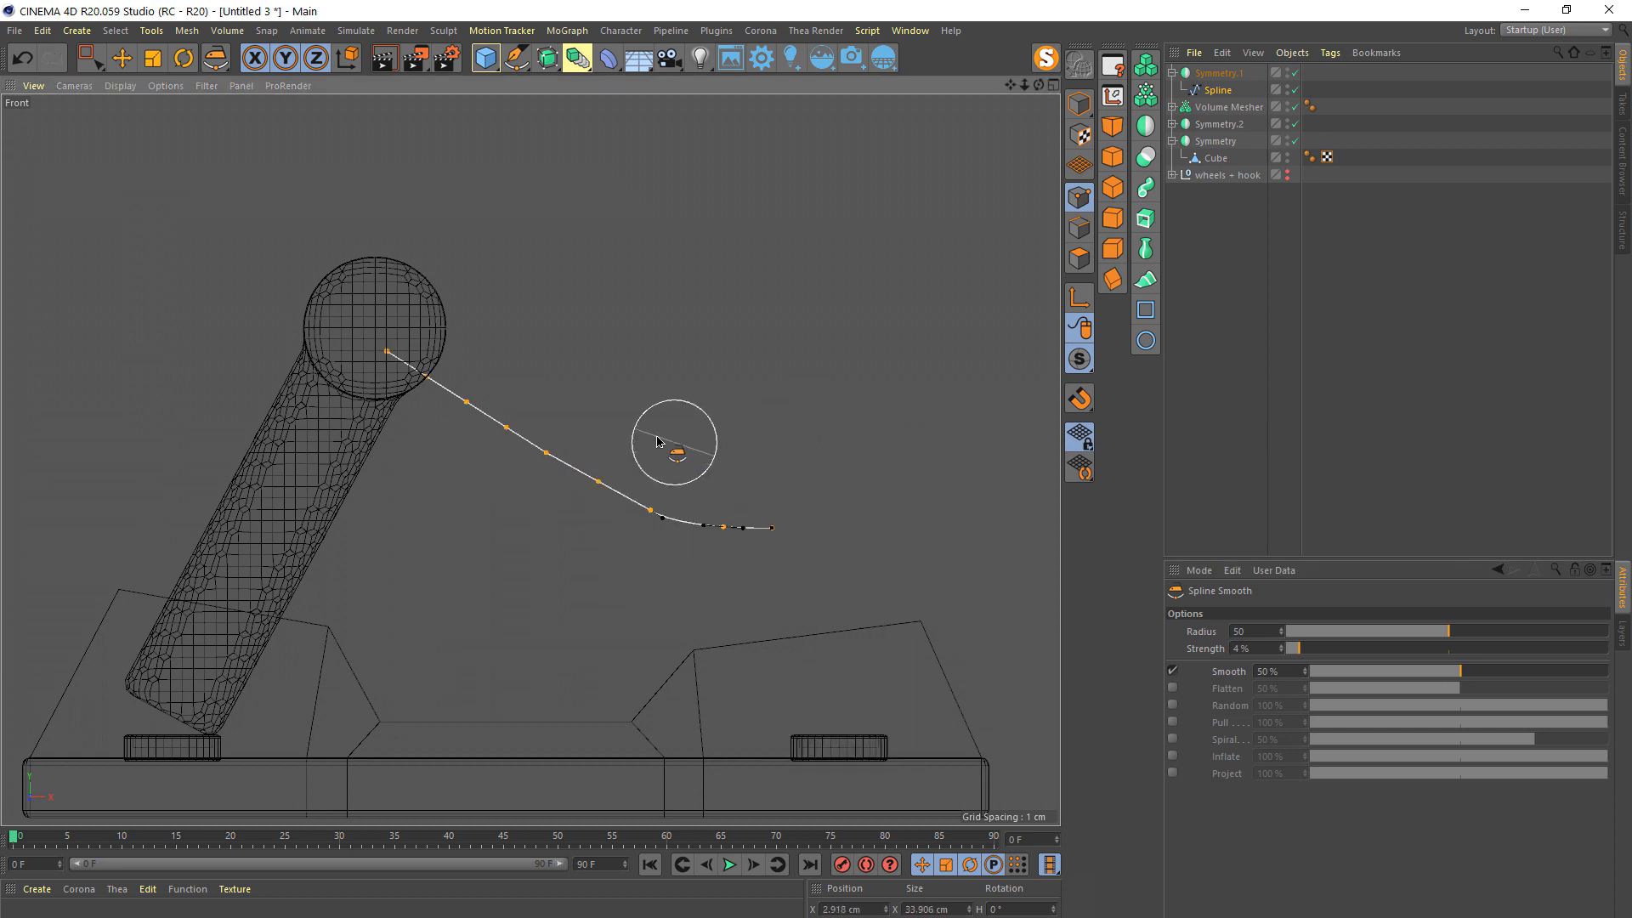
left_click_drag(671, 445, 649, 521)
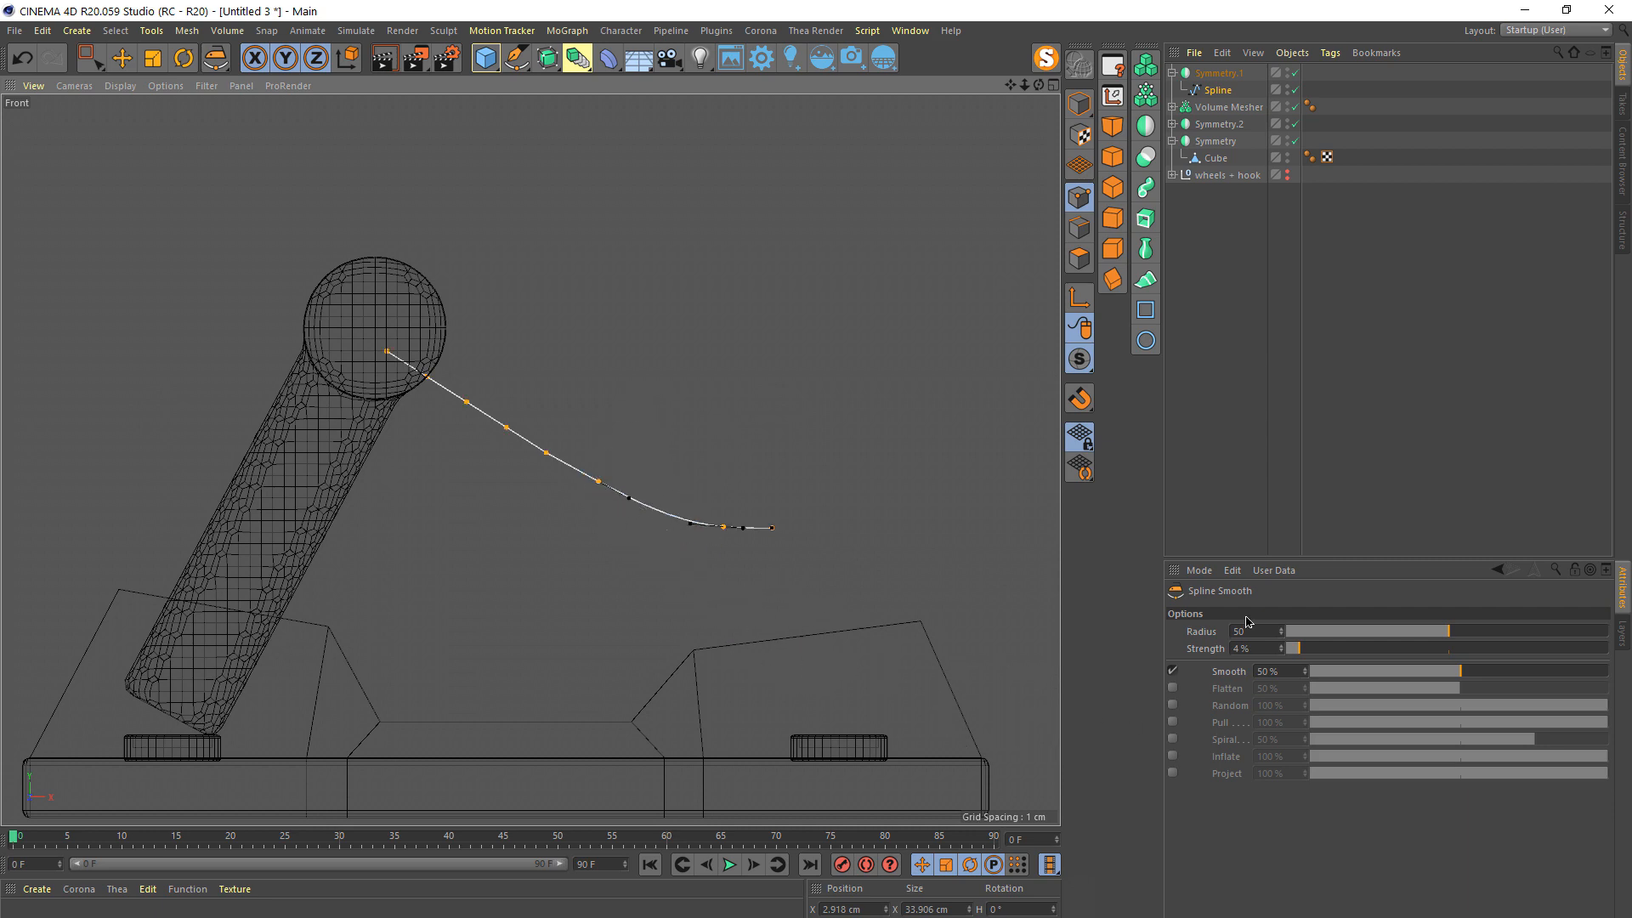
- Make the spline's Symmetry object editable and merge its hierarchy into one spline with Connect Objects + Delete
middle_click(411, 346)
middle_click(312, 291)
mouse_move(619, 466)
left_mouse_down("alt")
mouse_move(564, 532)
mouse_move(430, 510)
mouse_move(657, 454)
mouse_move(615, 360)
mouse_move(401, 431)
mouse_move(201, 427)
mouse_move(381, 508)
mouse_move(564, 473)
mouse_move(544, 480)
left_mouse_up("alt")
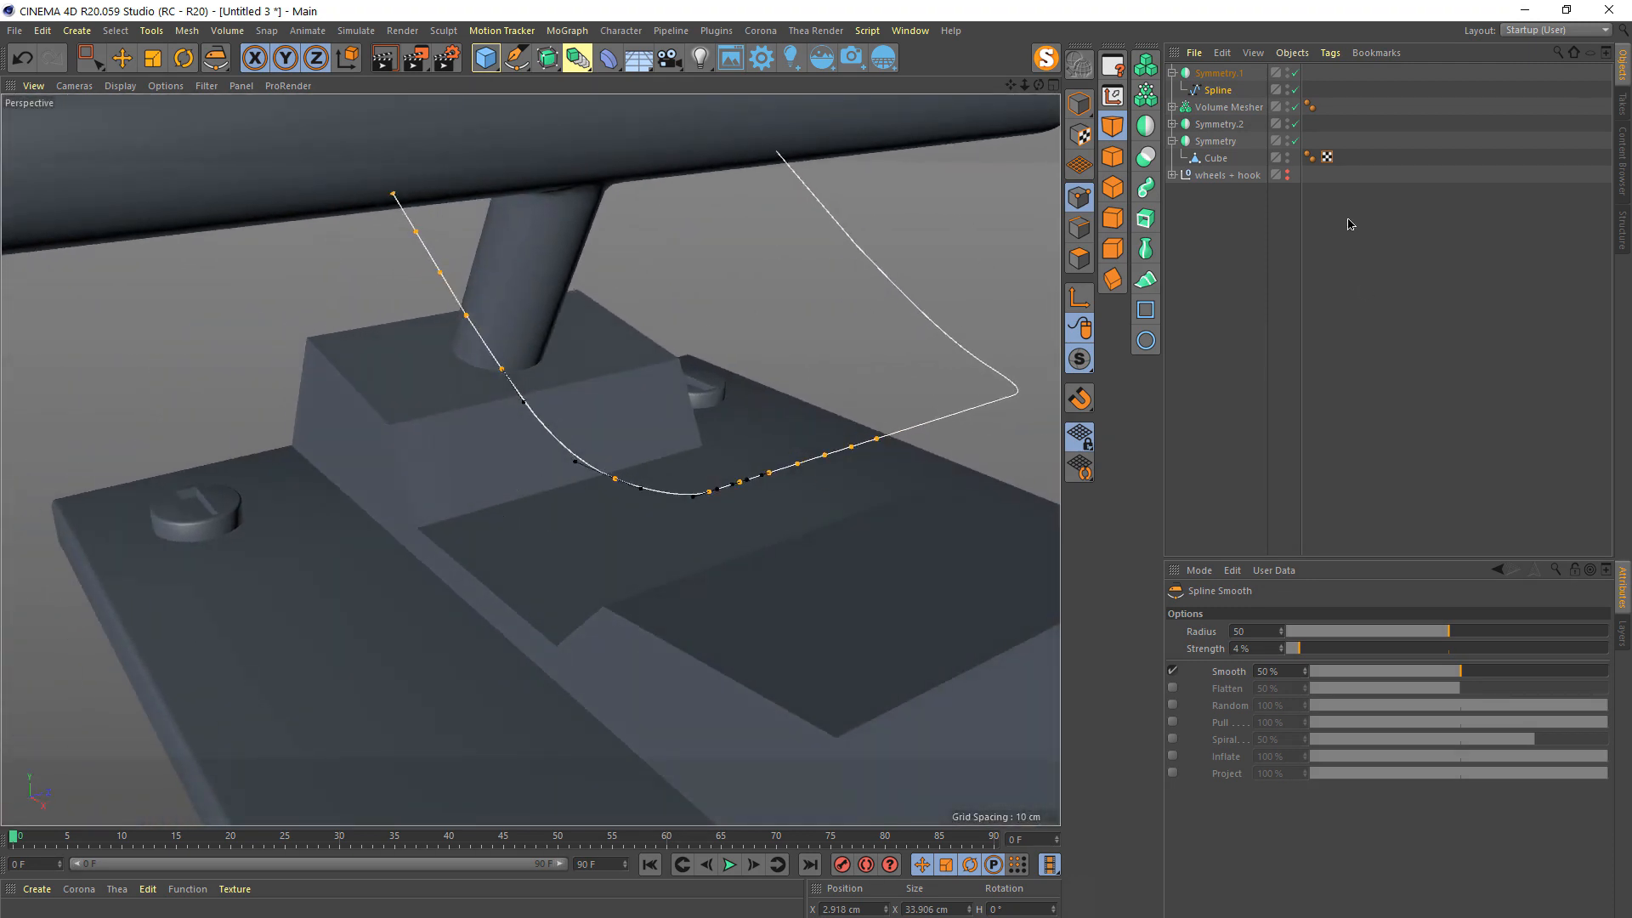
left_click(1199, 208)
left_click(1210, 75)
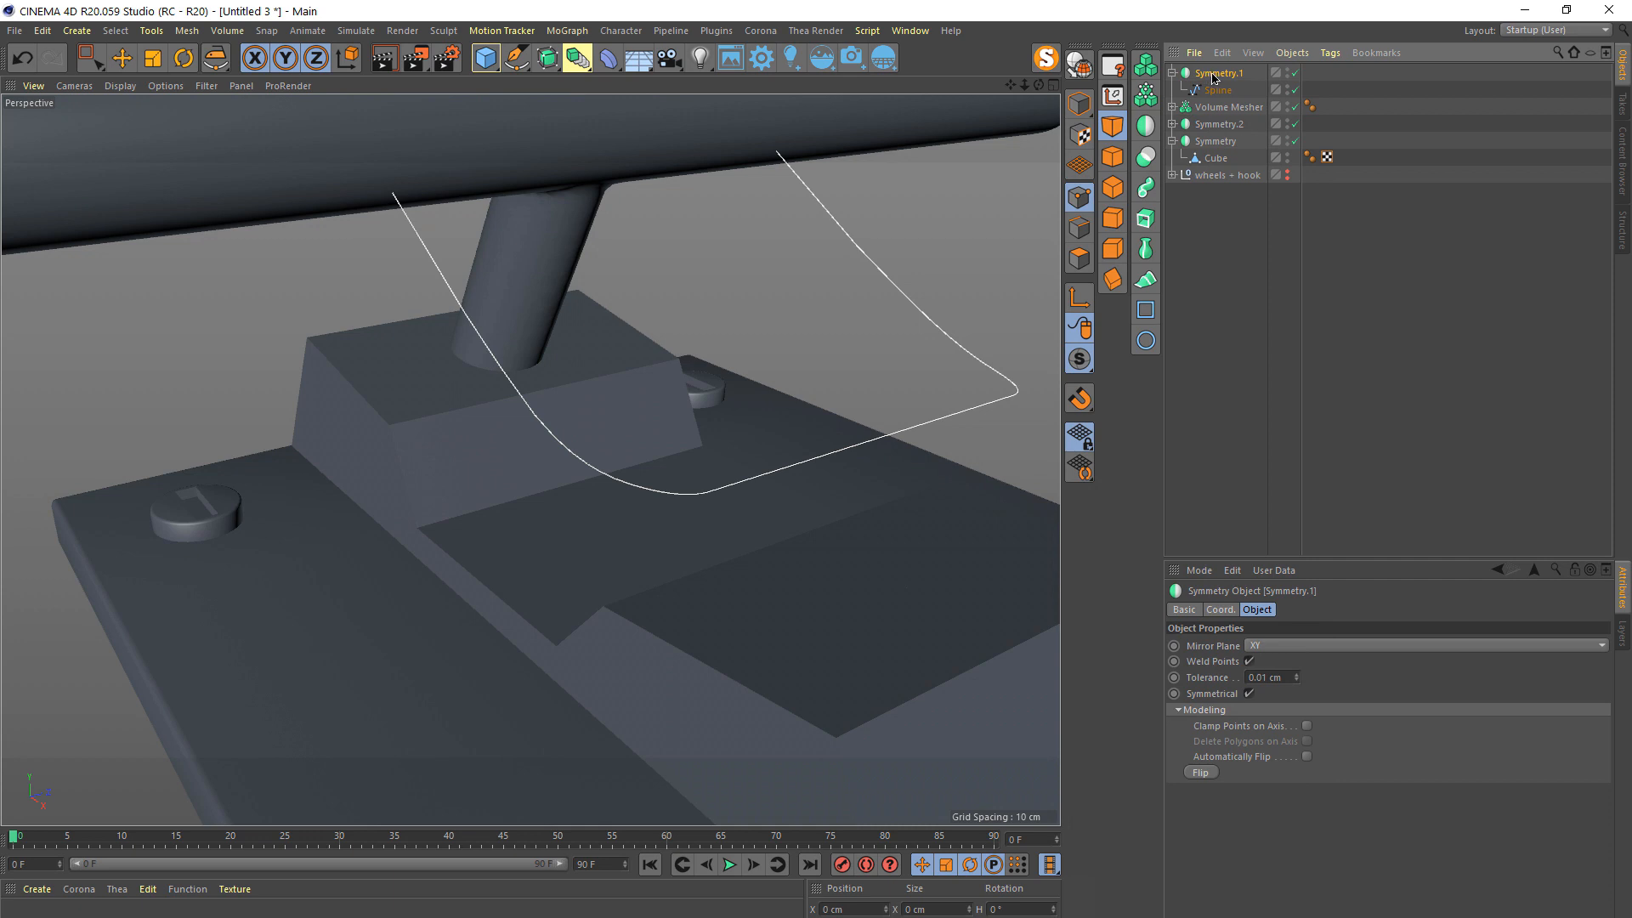
key("c")
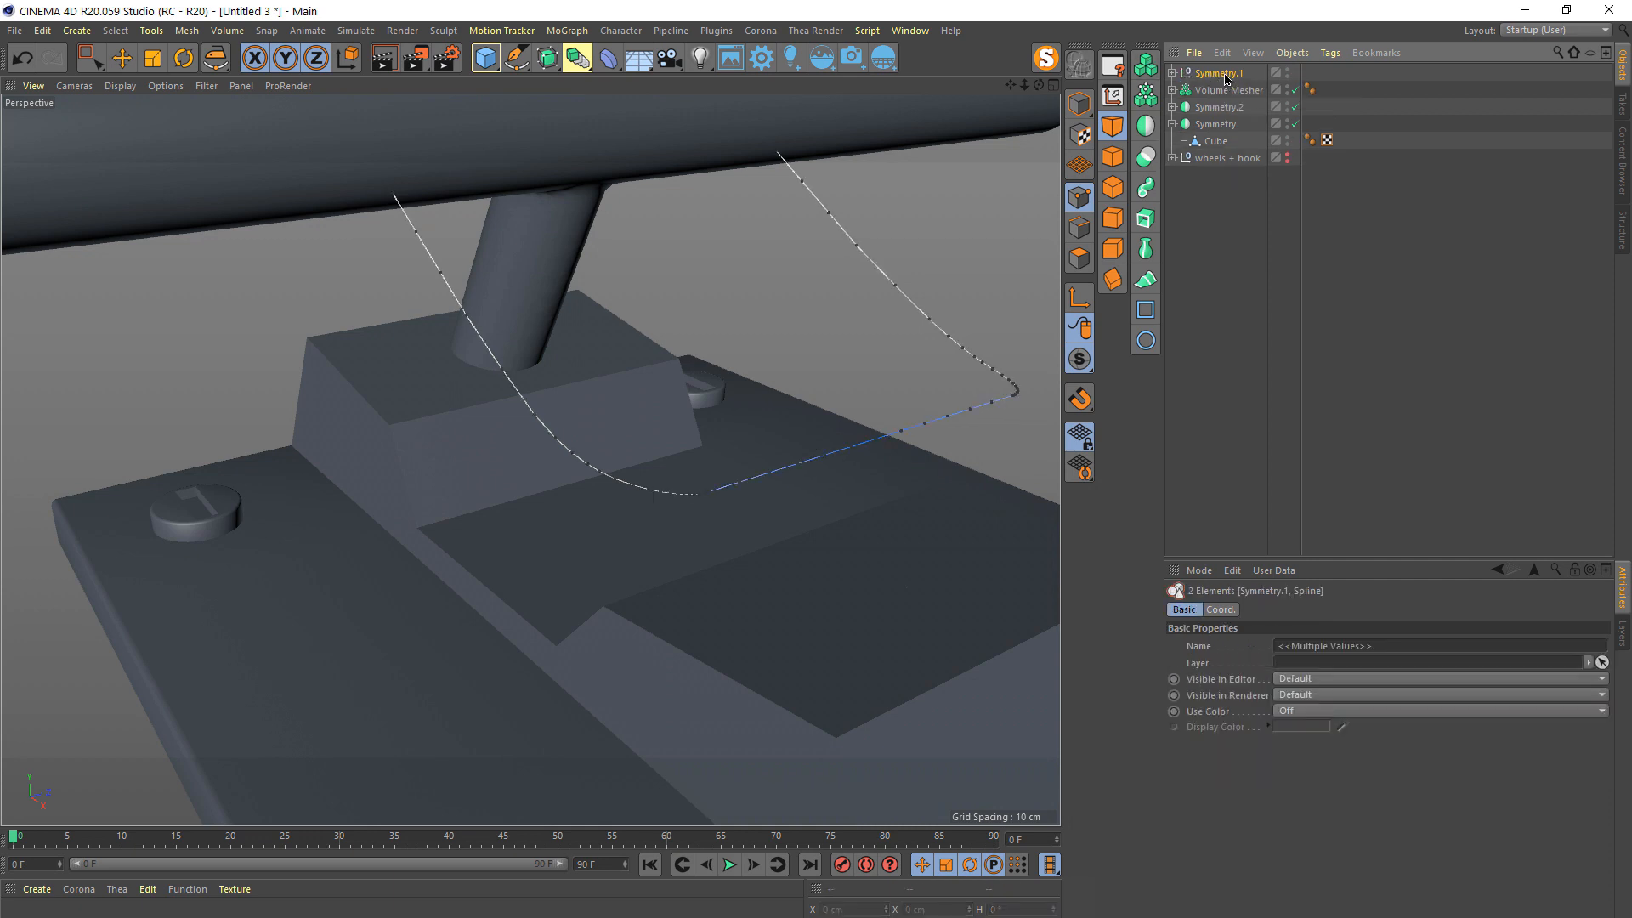
right_click(1227, 79)
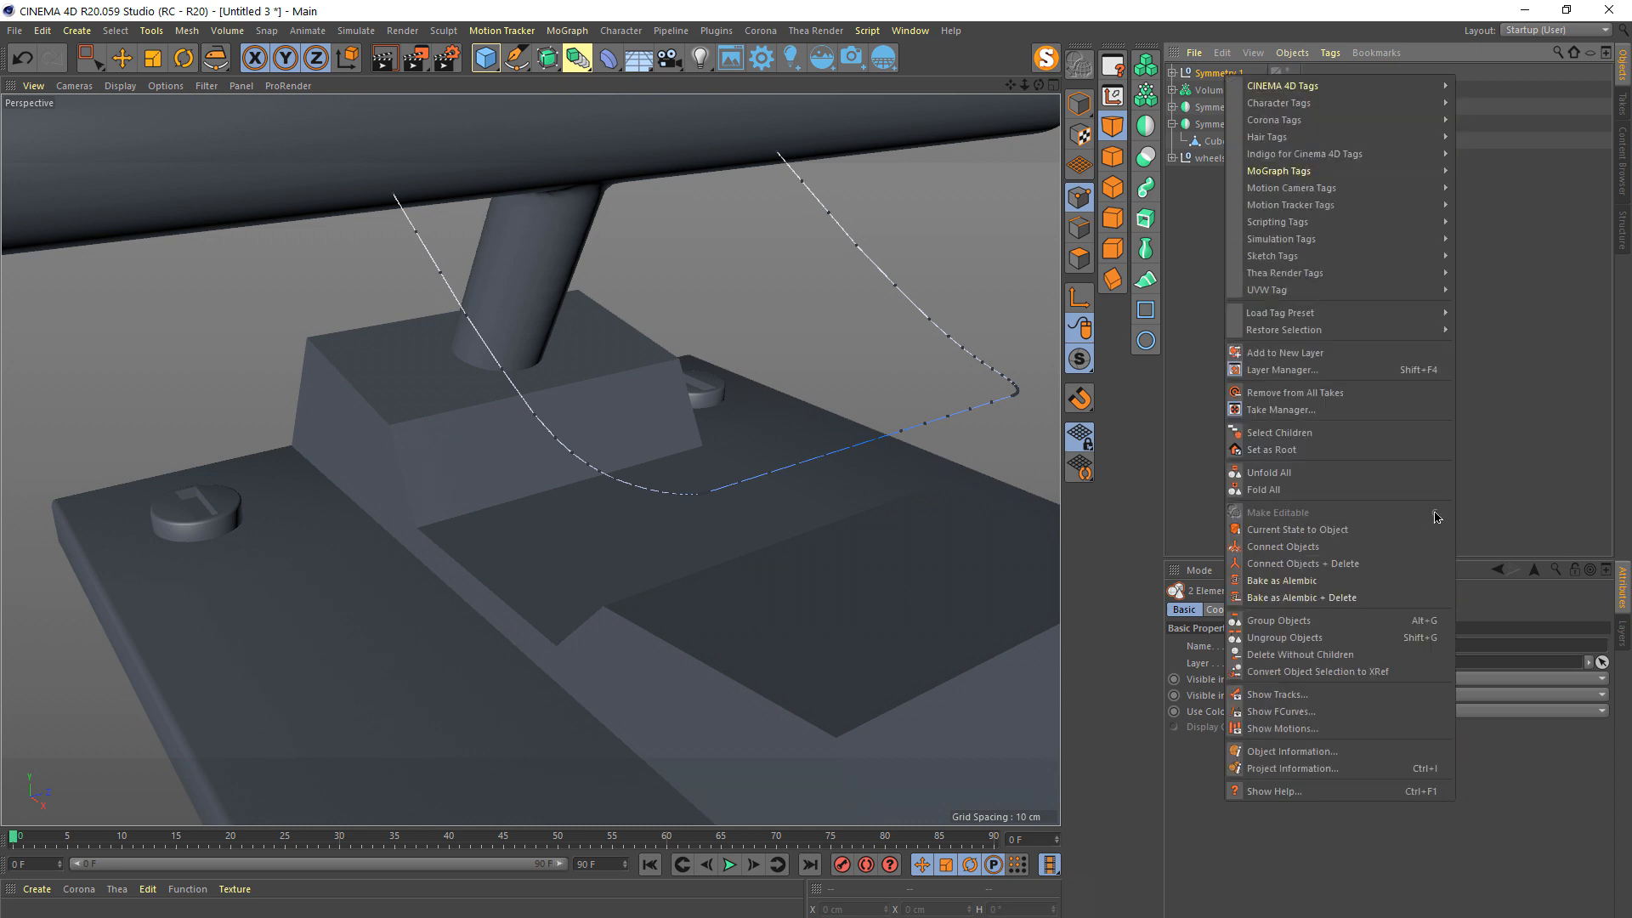
left_click(1314, 564)
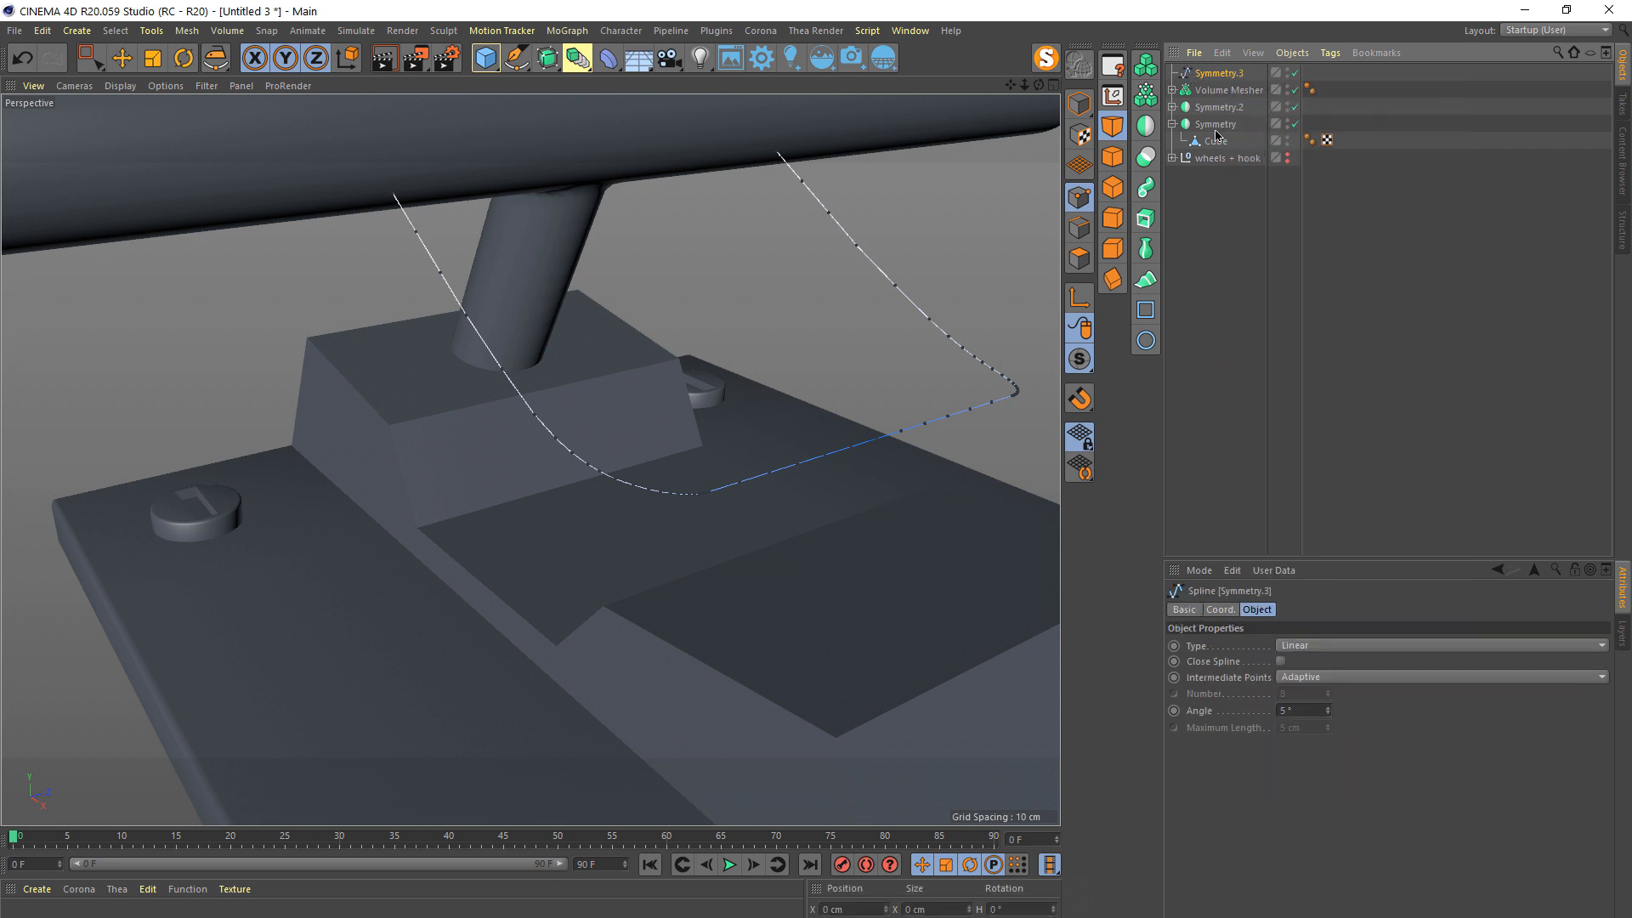
left_click(1218, 283)
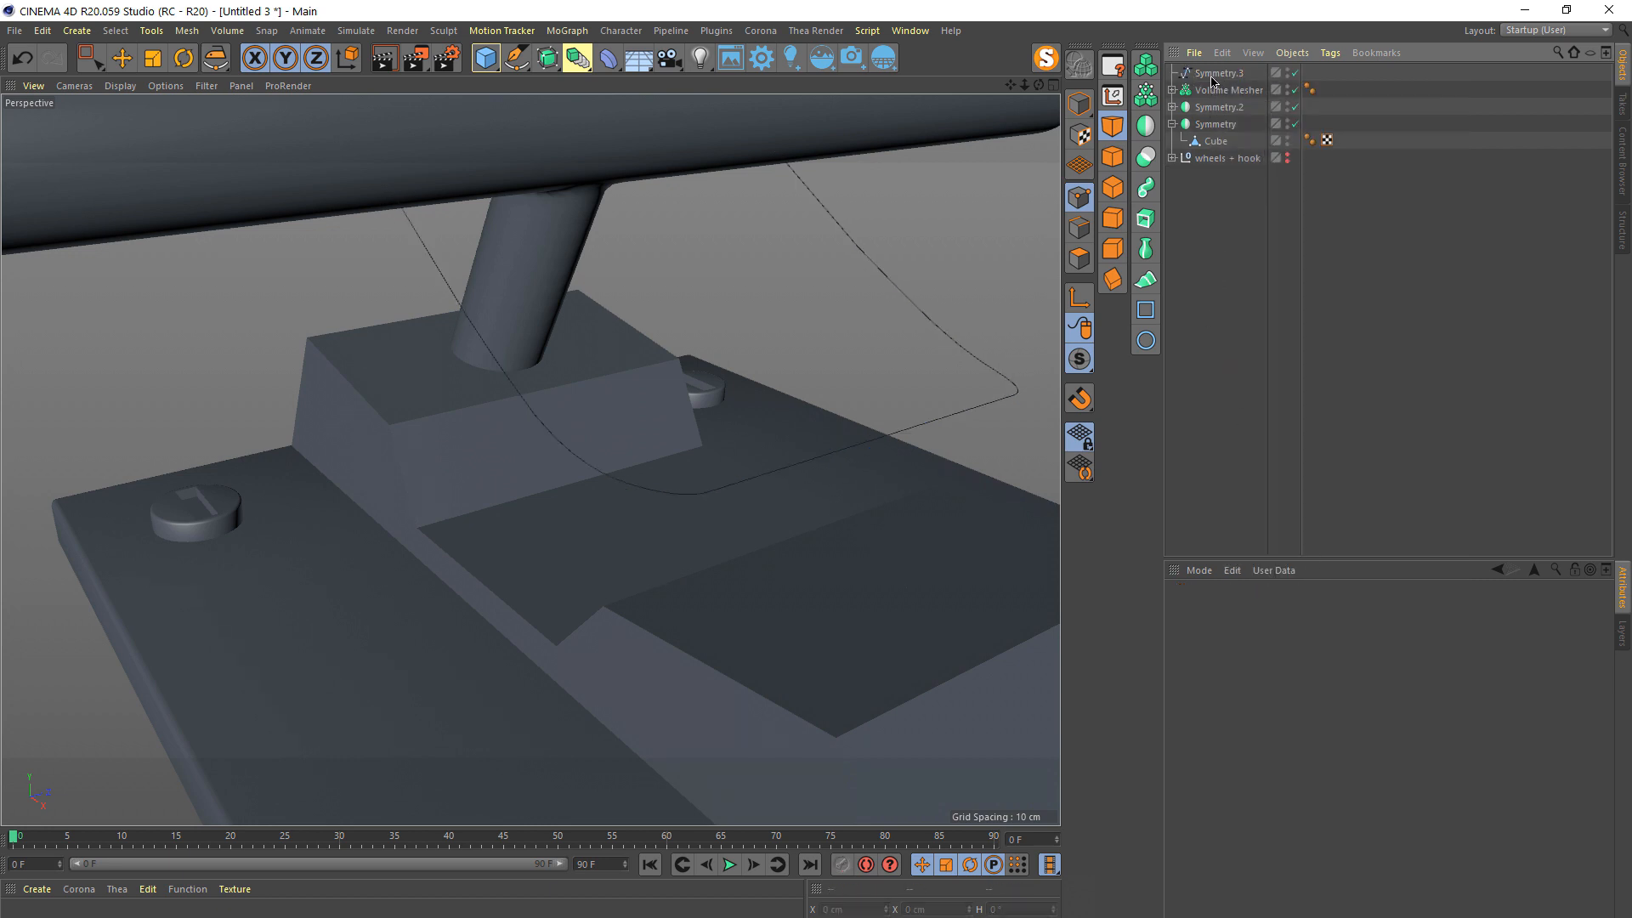
left_click(1212, 76)
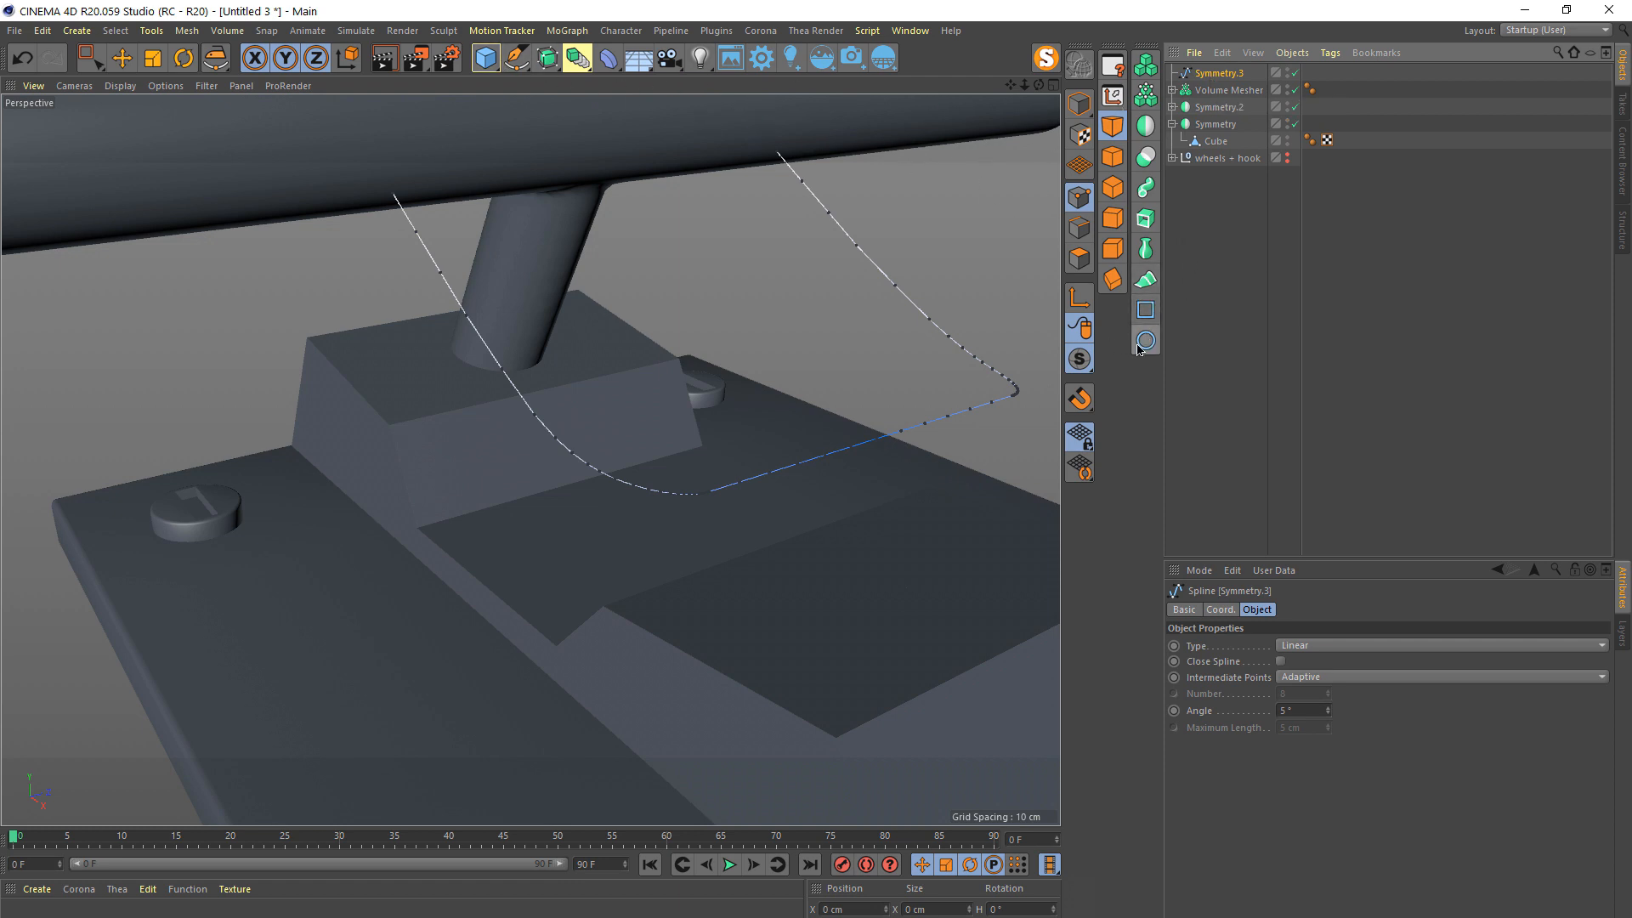
- Add a Circle spline, raise it to the level of the path and scale it to a radius of about 5.4 cm
left_click(520, 72)
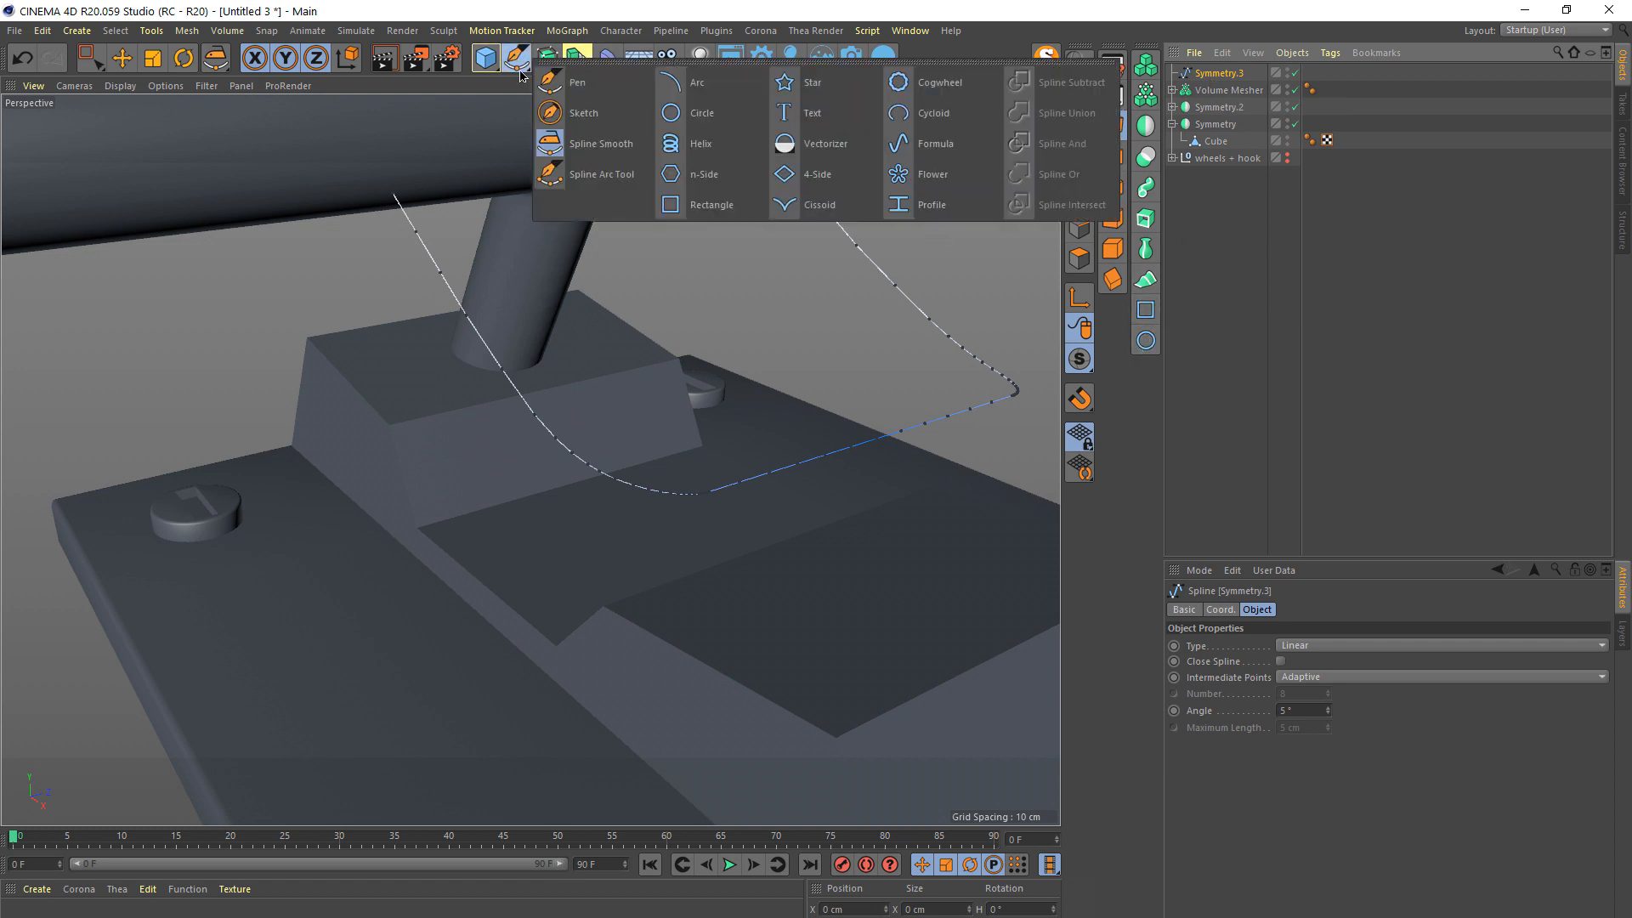
left_click(744, 119)
key("t")
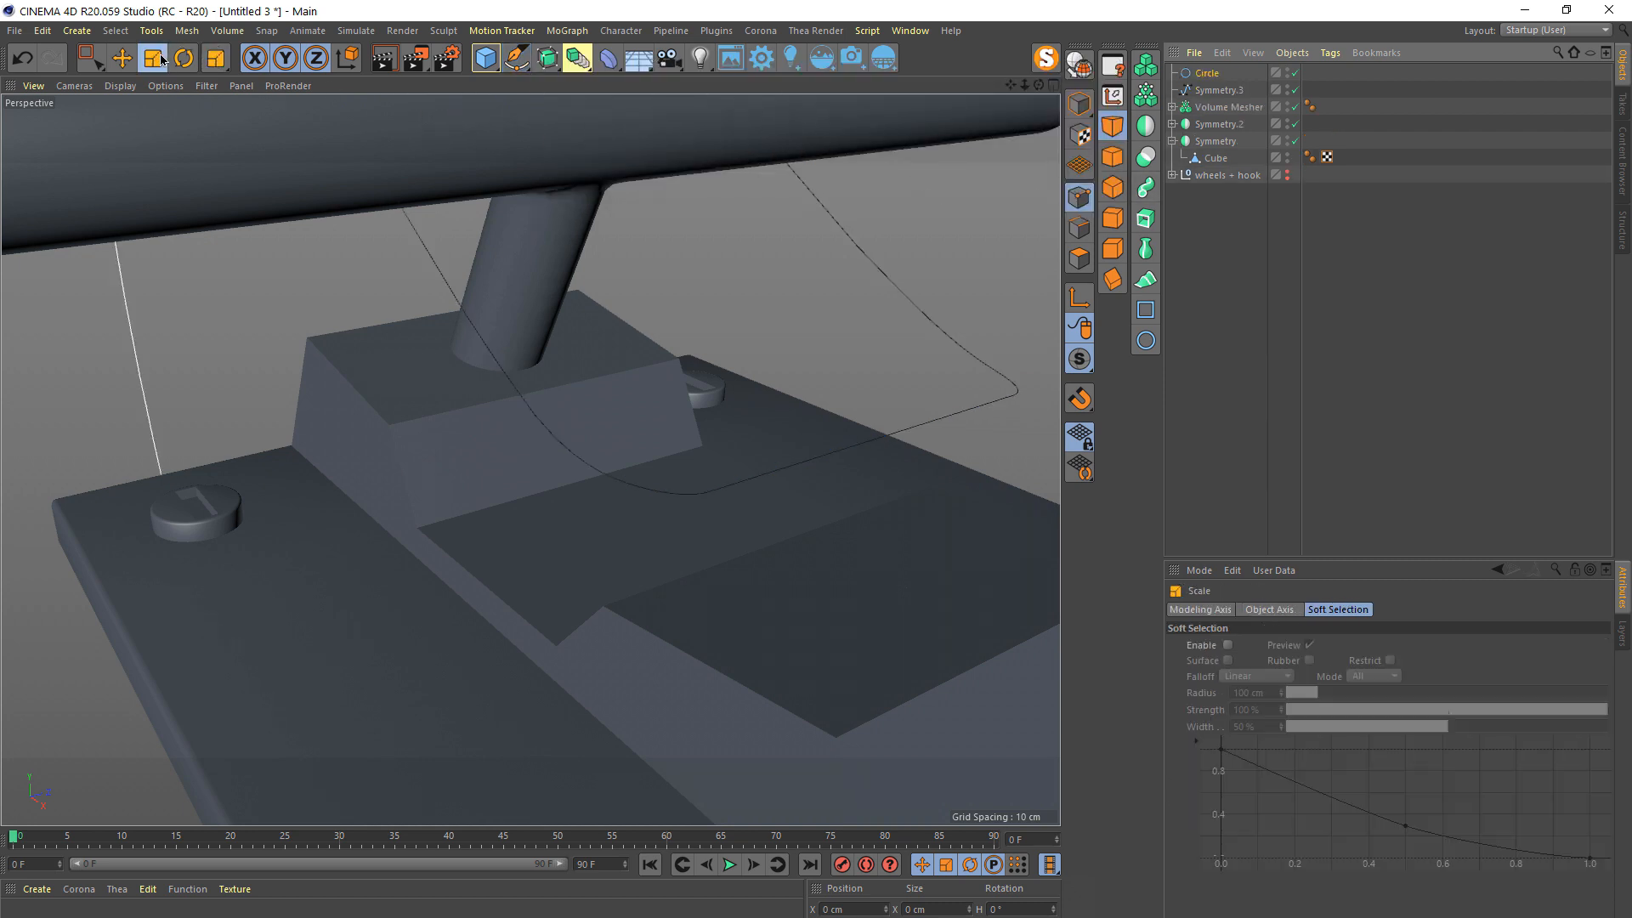
left_click_drag(781, 245, 208, 464)
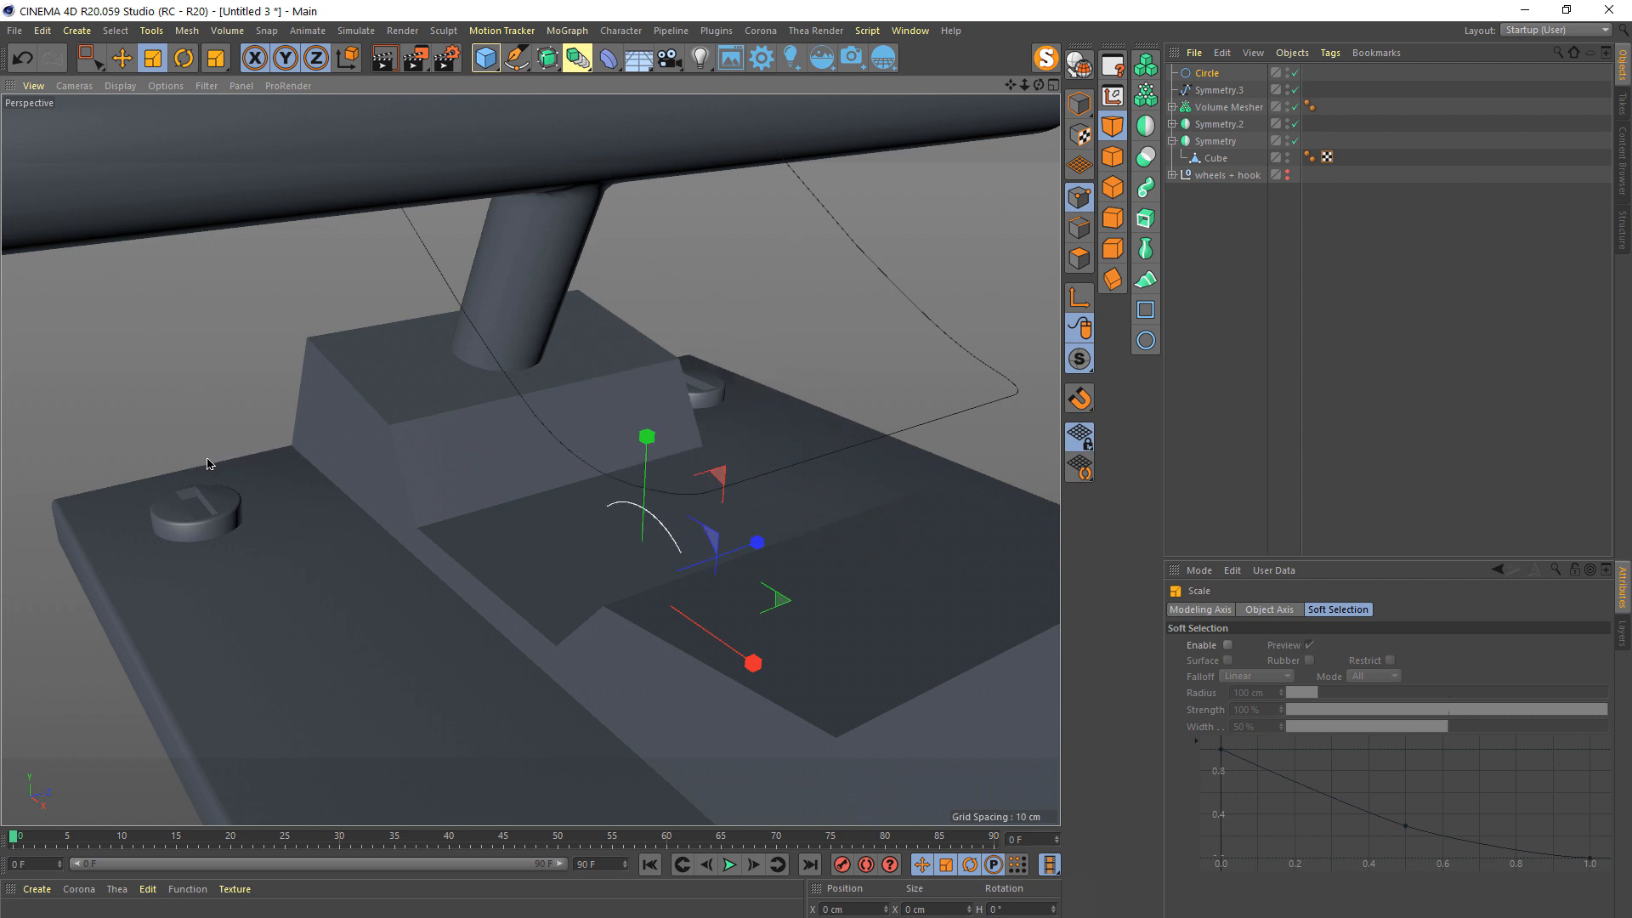
left_click(121, 61)
left_click_drag(647, 463, 628, 287)
left_click(153, 58)
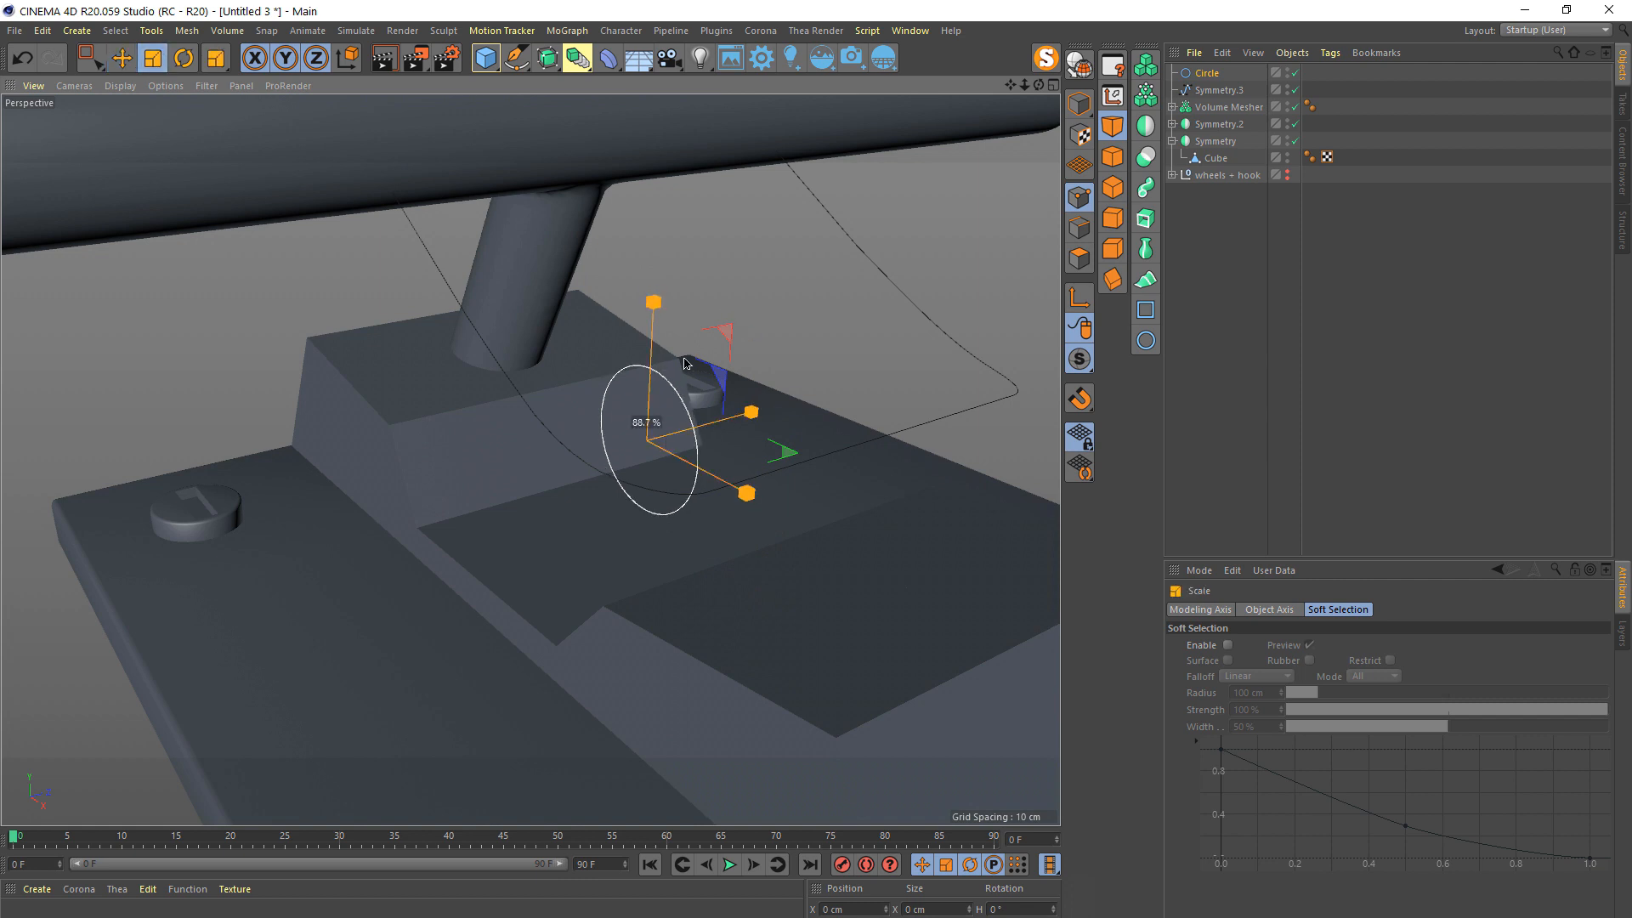
left_click_drag(646, 429, 601, 399)
- Add a Sweep object containing the circle and the merged spline, and scale the circle to a radius of about 3.9 cm
left_click(1216, 92)
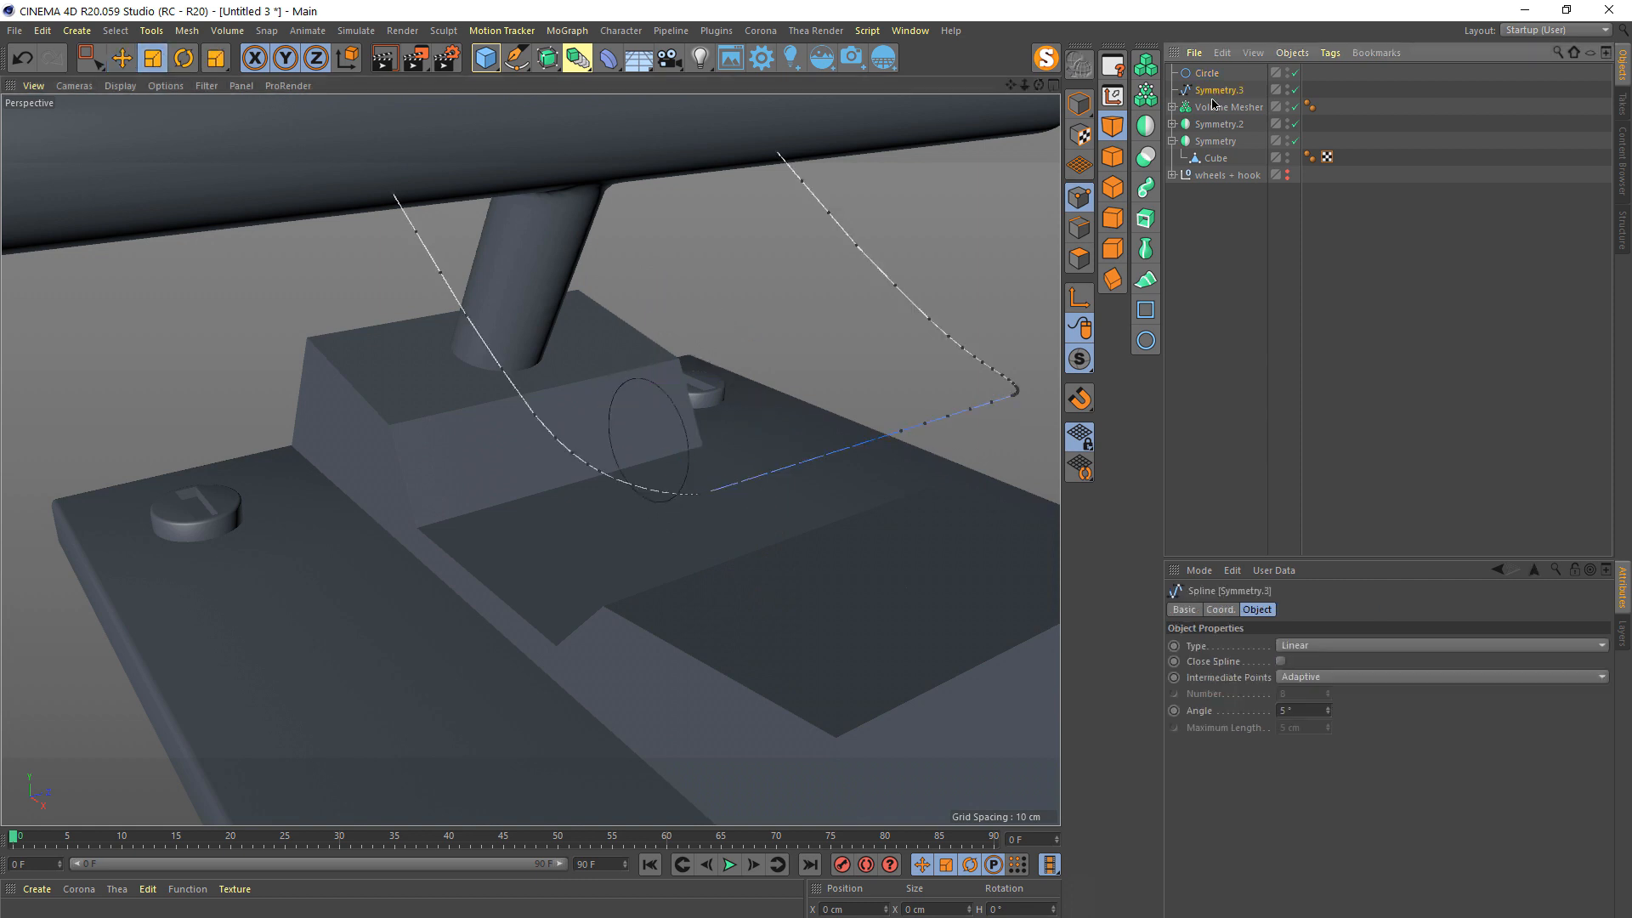
left_click(575, 61)
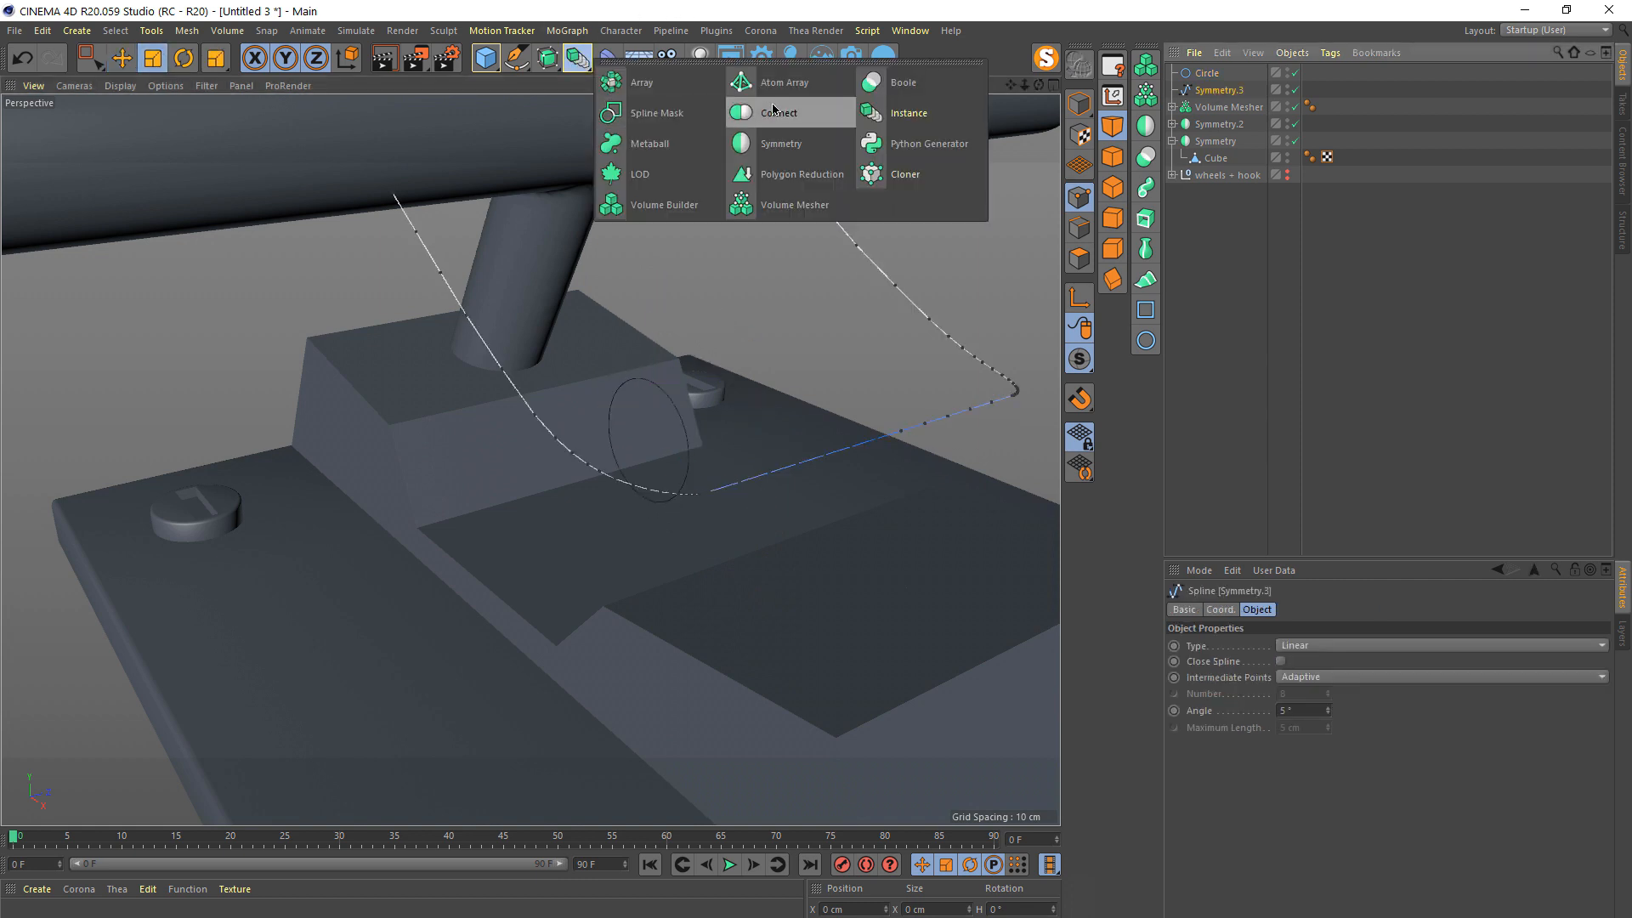
left_click(575, 62)
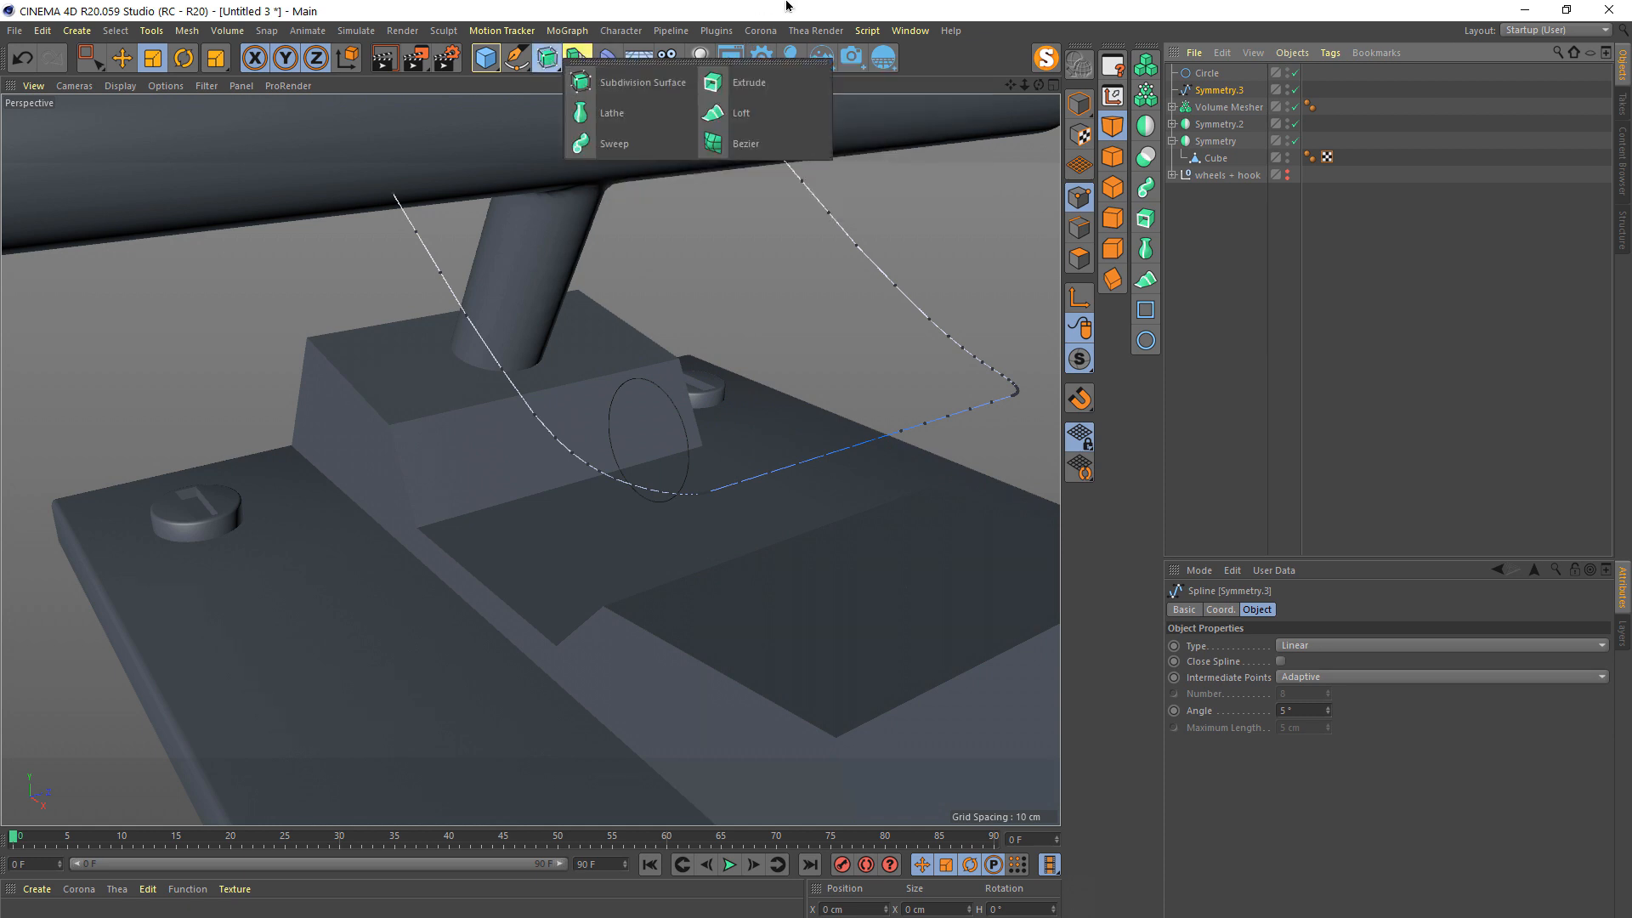
left_click(614, 144)
left_click(1213, 109)
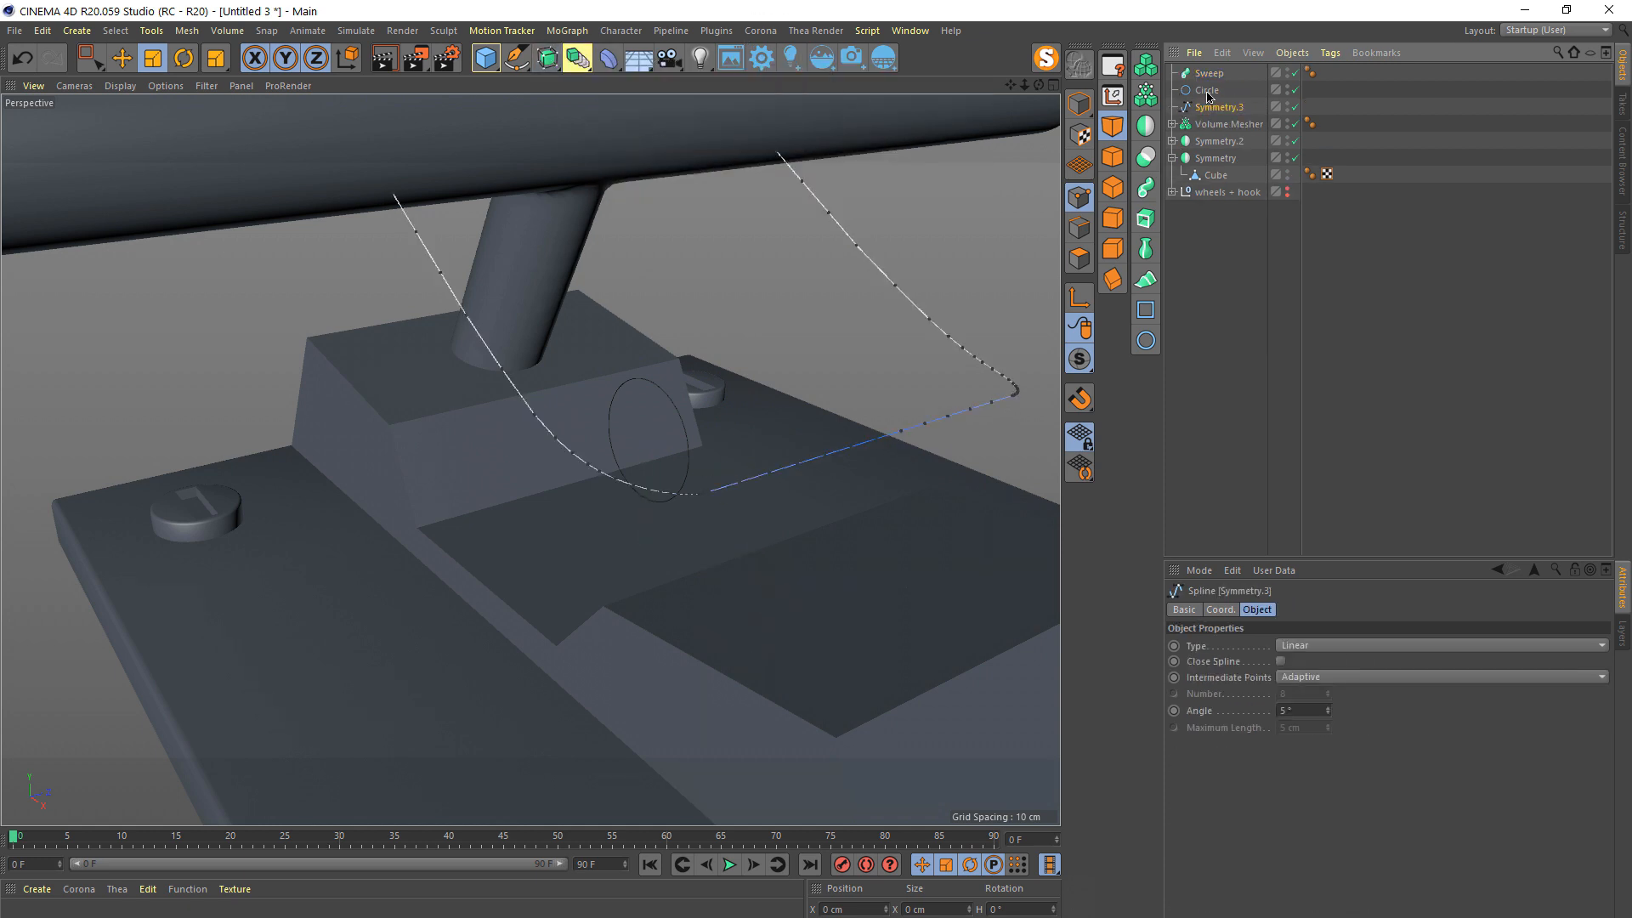
left_click(1208, 92, "ctrl")
left_click_drag(1220, 77, 1216, 77)
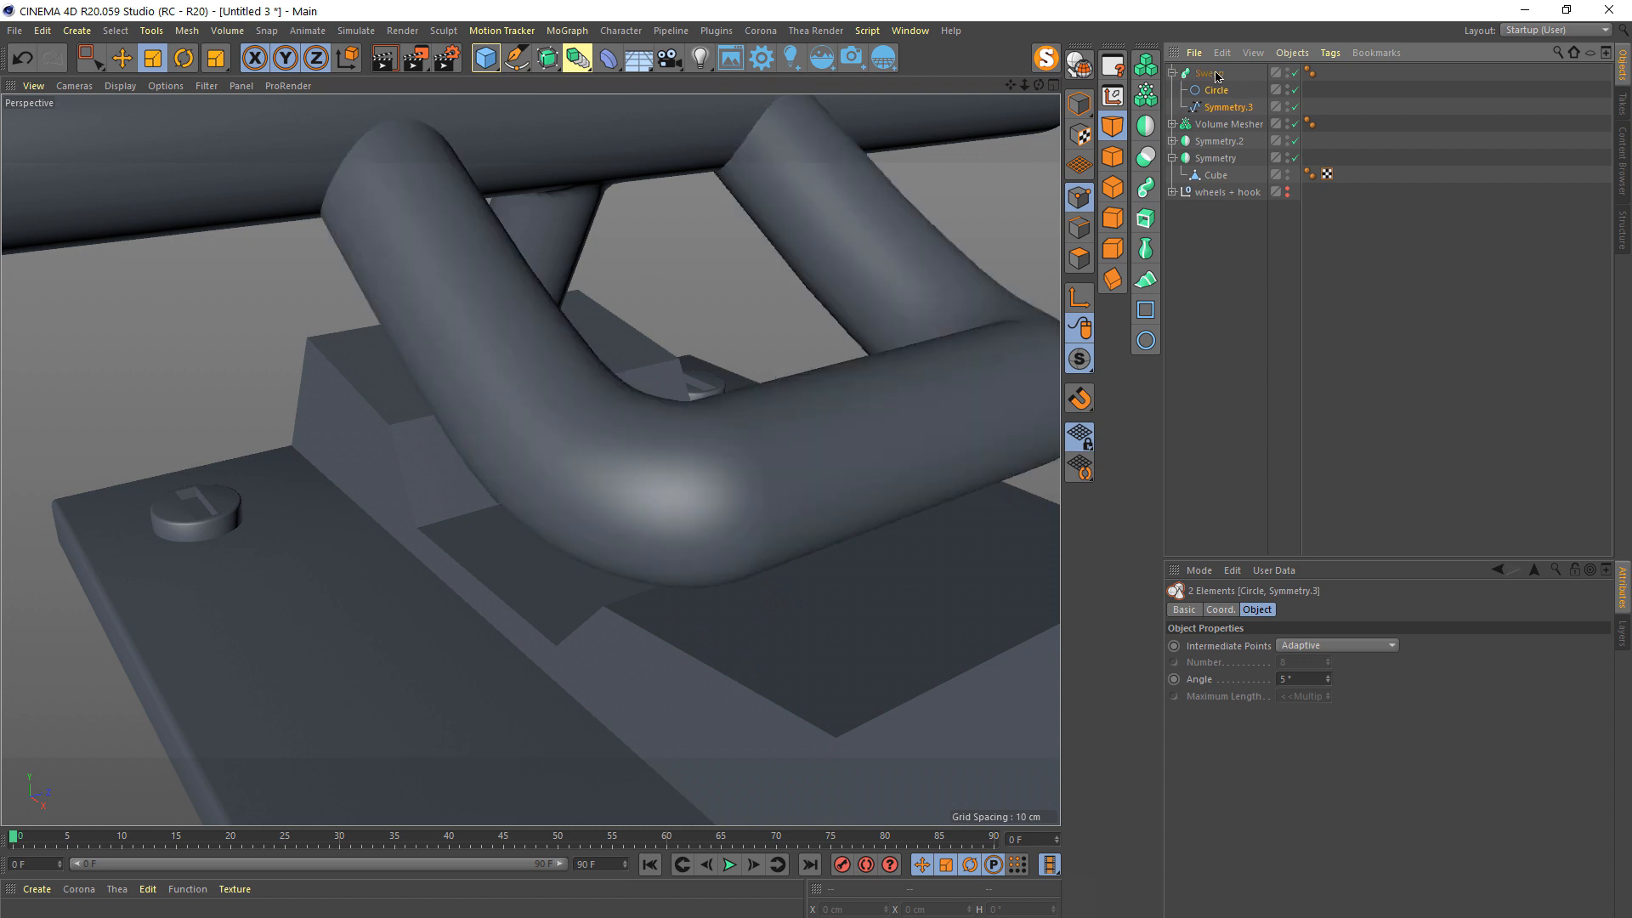
left_click(1212, 93)
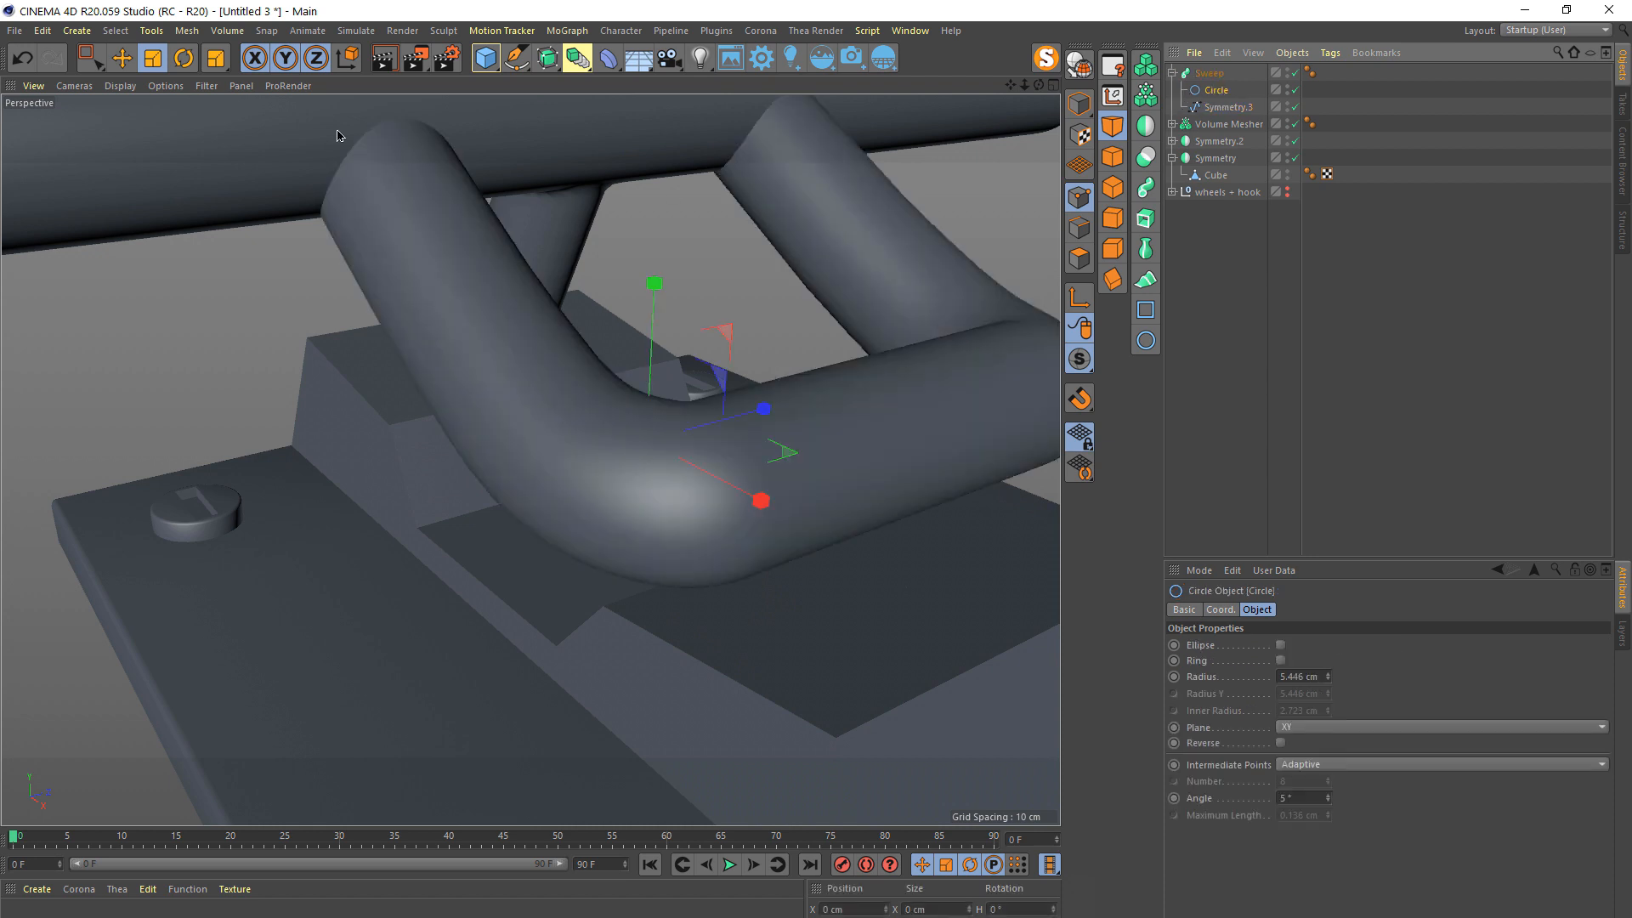
left_click_drag(731, 476, 799, 289)
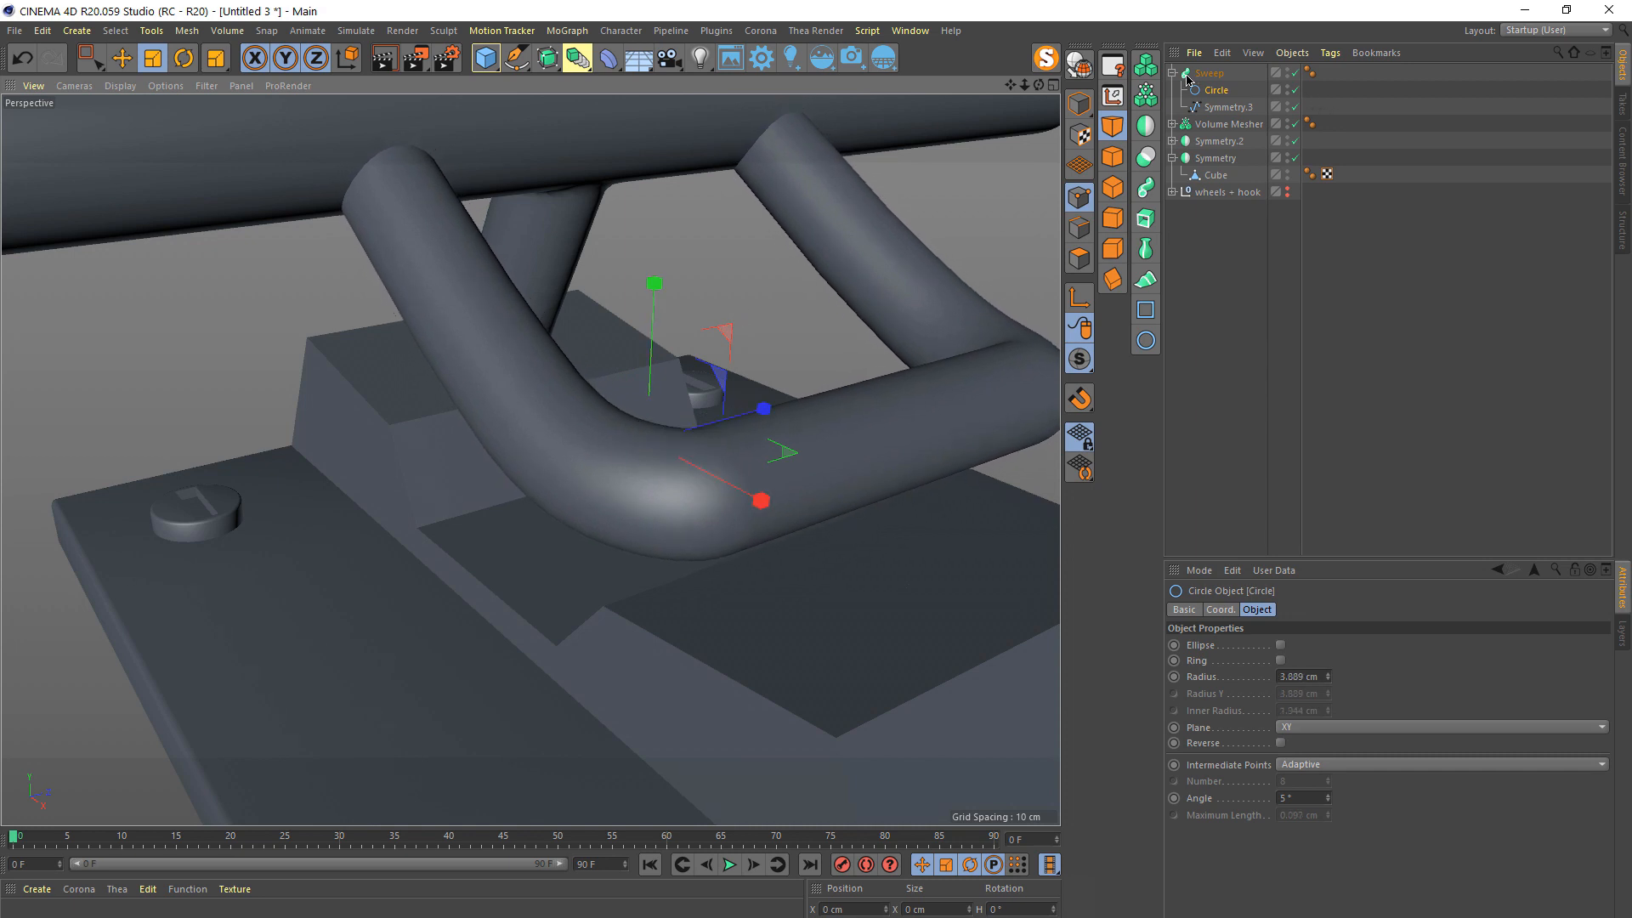
- Nest the Sweep in the Volume Builder with the two cylinders, and select the Sweep's path spline
left_click_drag(1187, 79, 1234, 146)
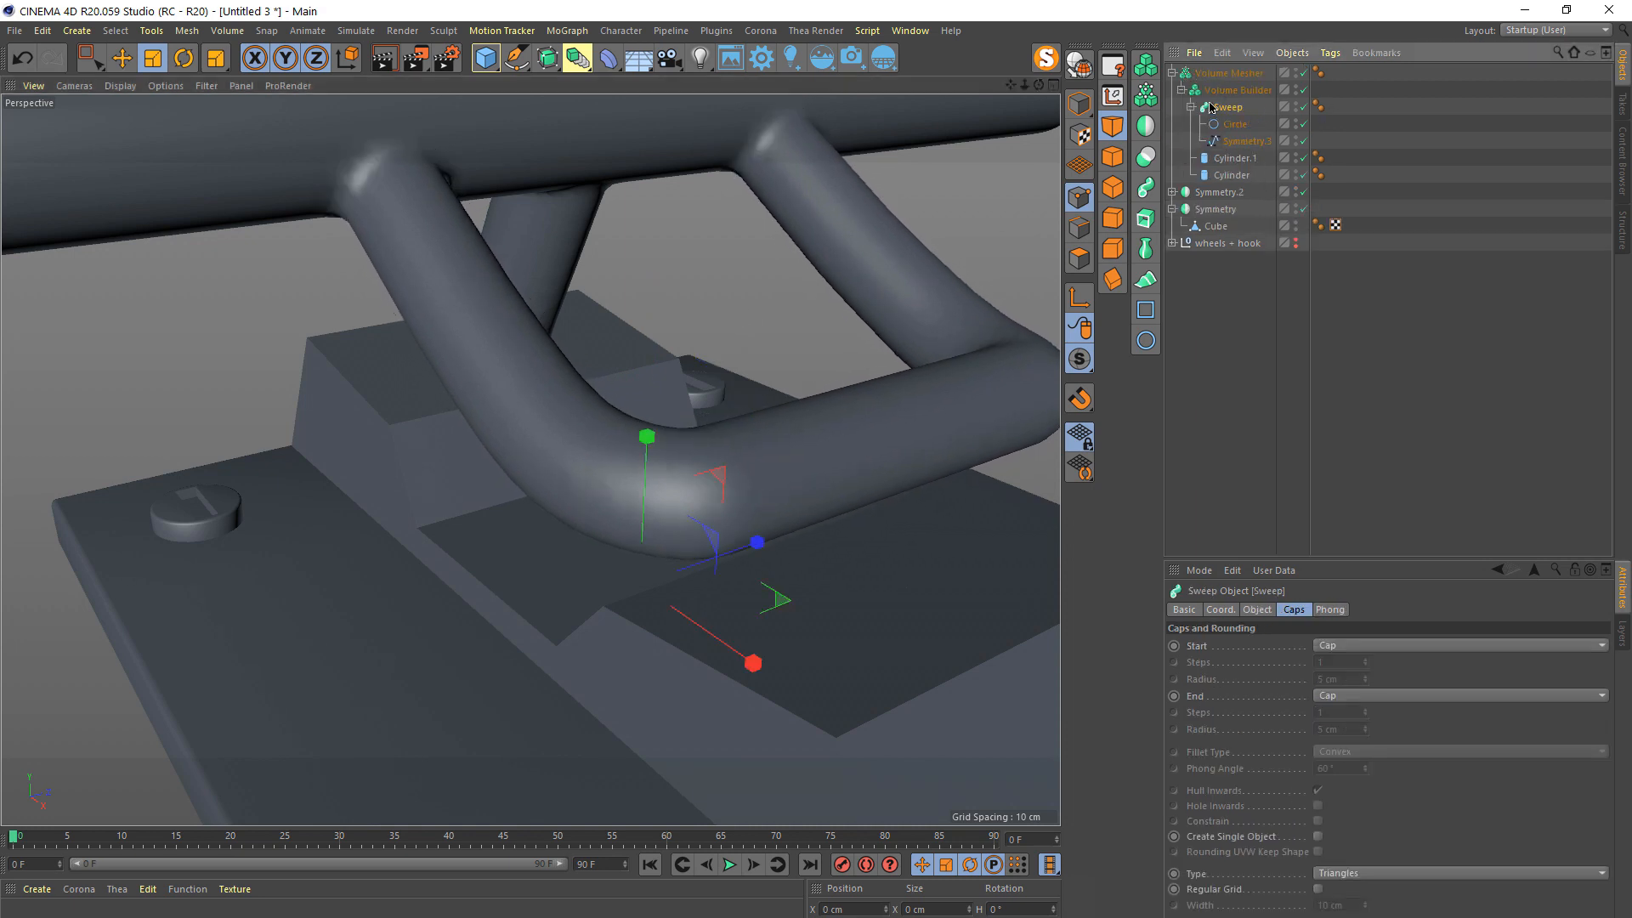
left_click_drag(726, 199, 685, 295, "alt")
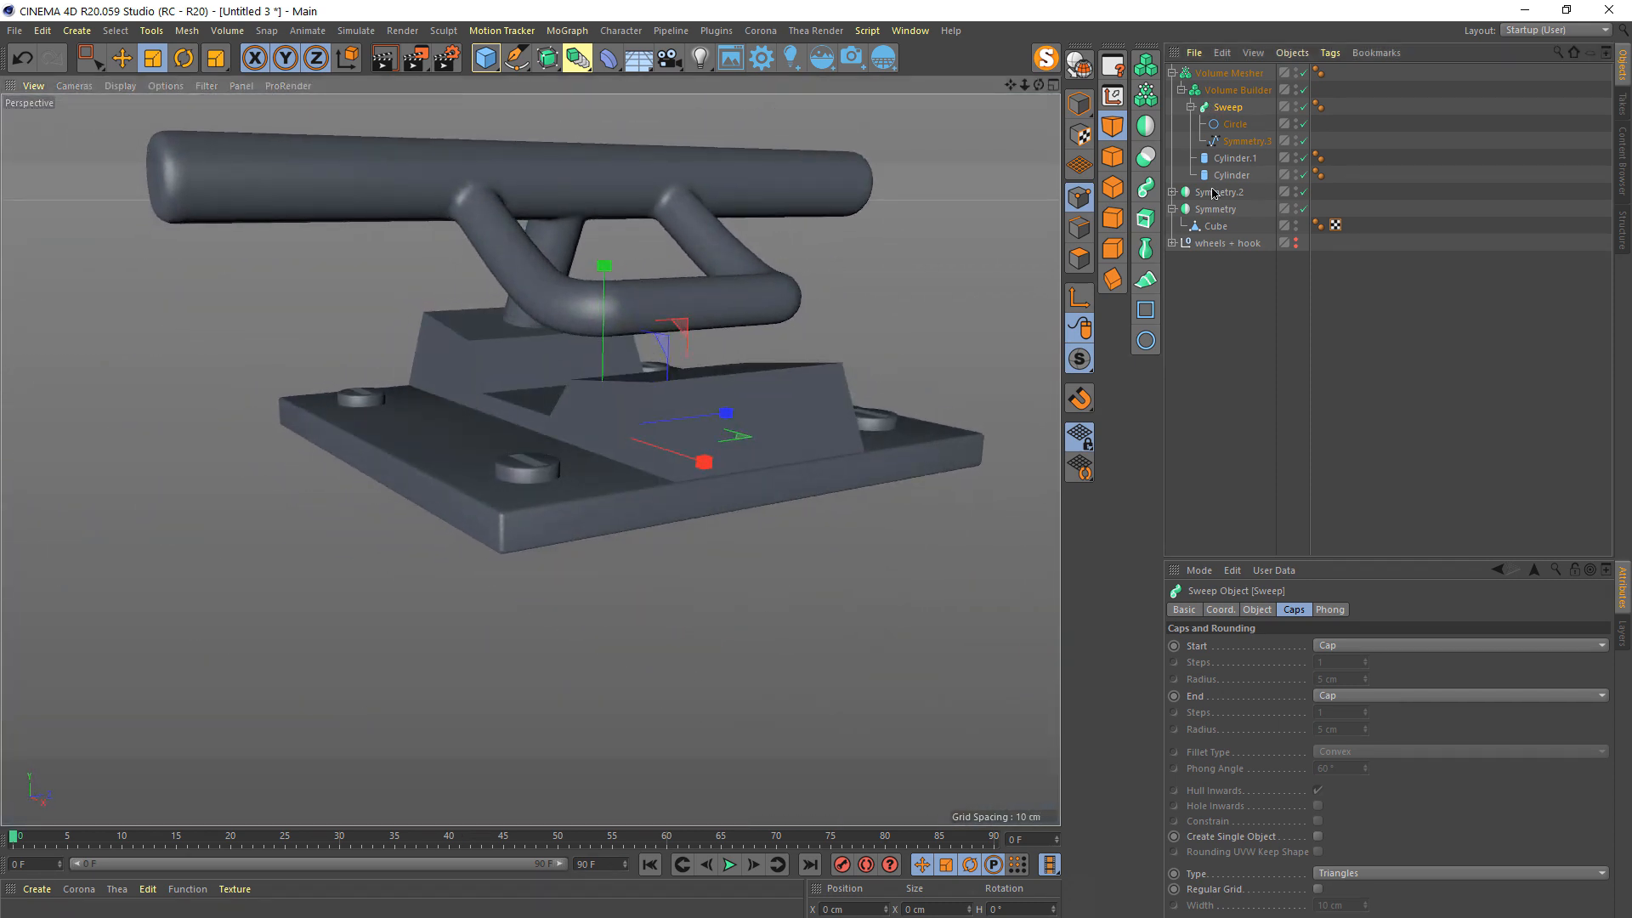
left_click(1245, 142)
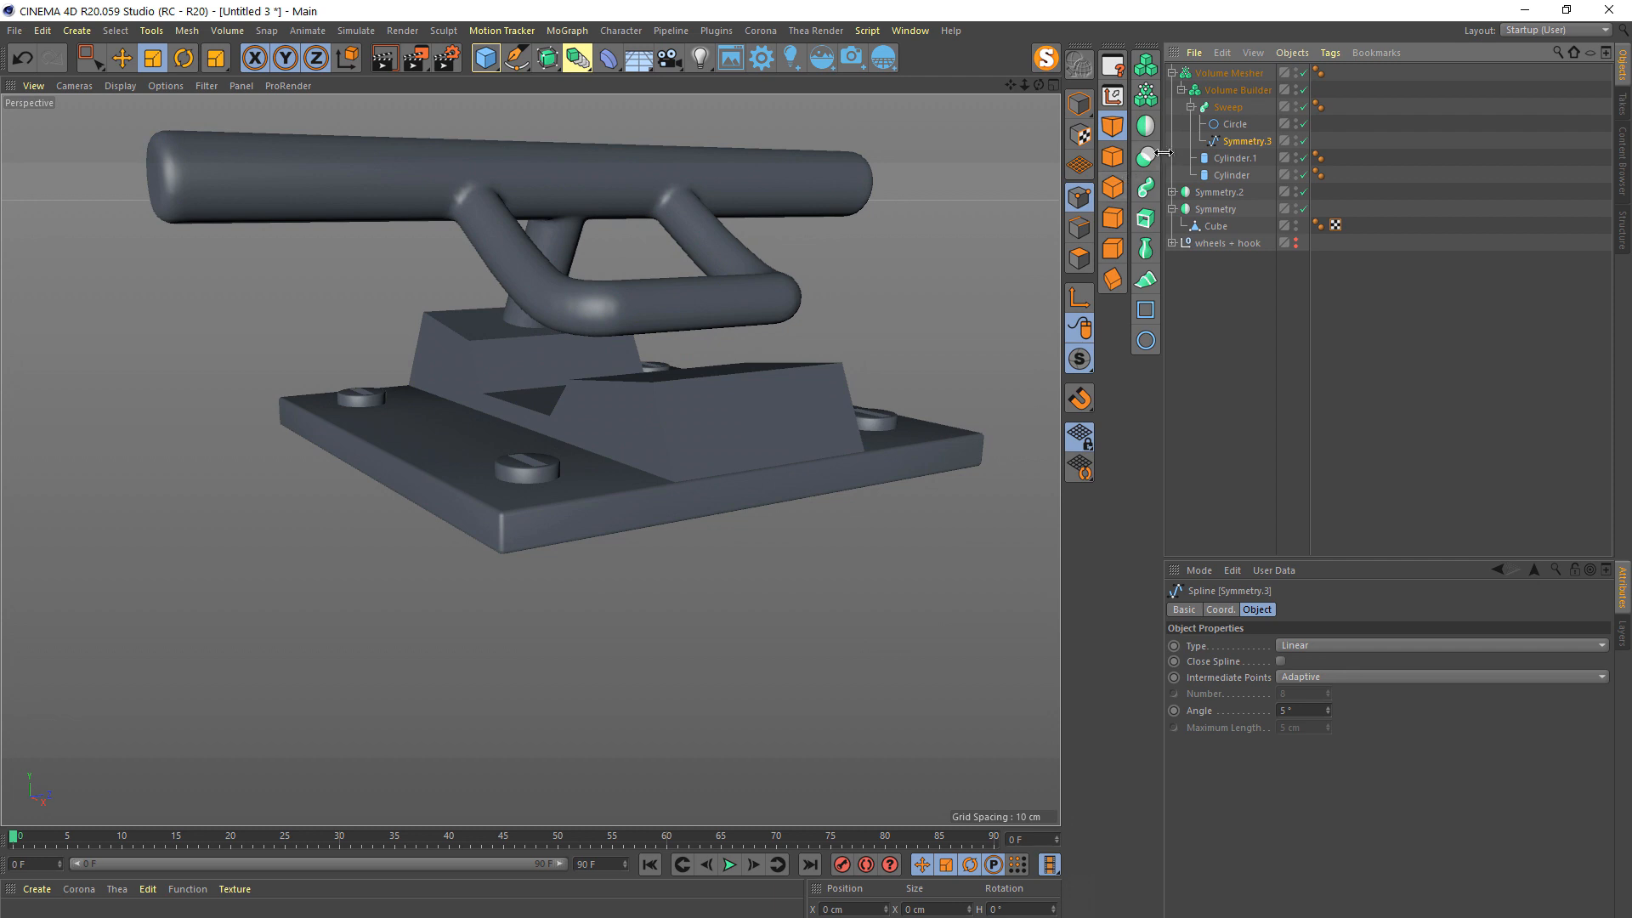
- Scale the handle's circle profile to a radius of about 2.8 cm and smooth its path spline with the Spline Smooth tool
left_click(1232, 124)
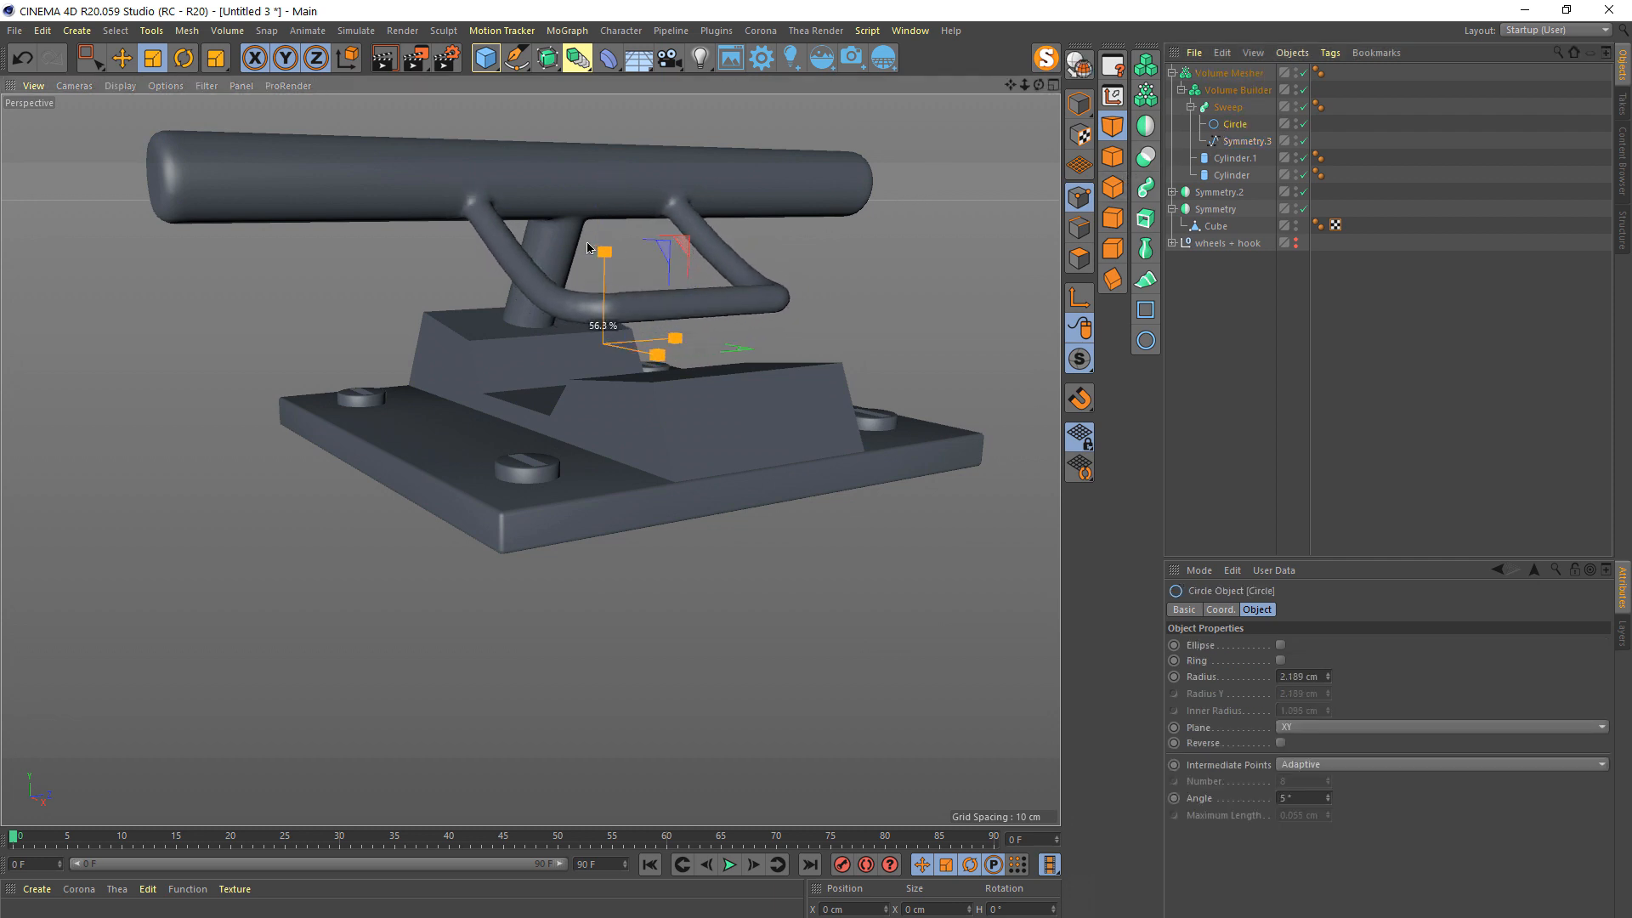
left_click_drag(799, 210, 595, 281, "alt")
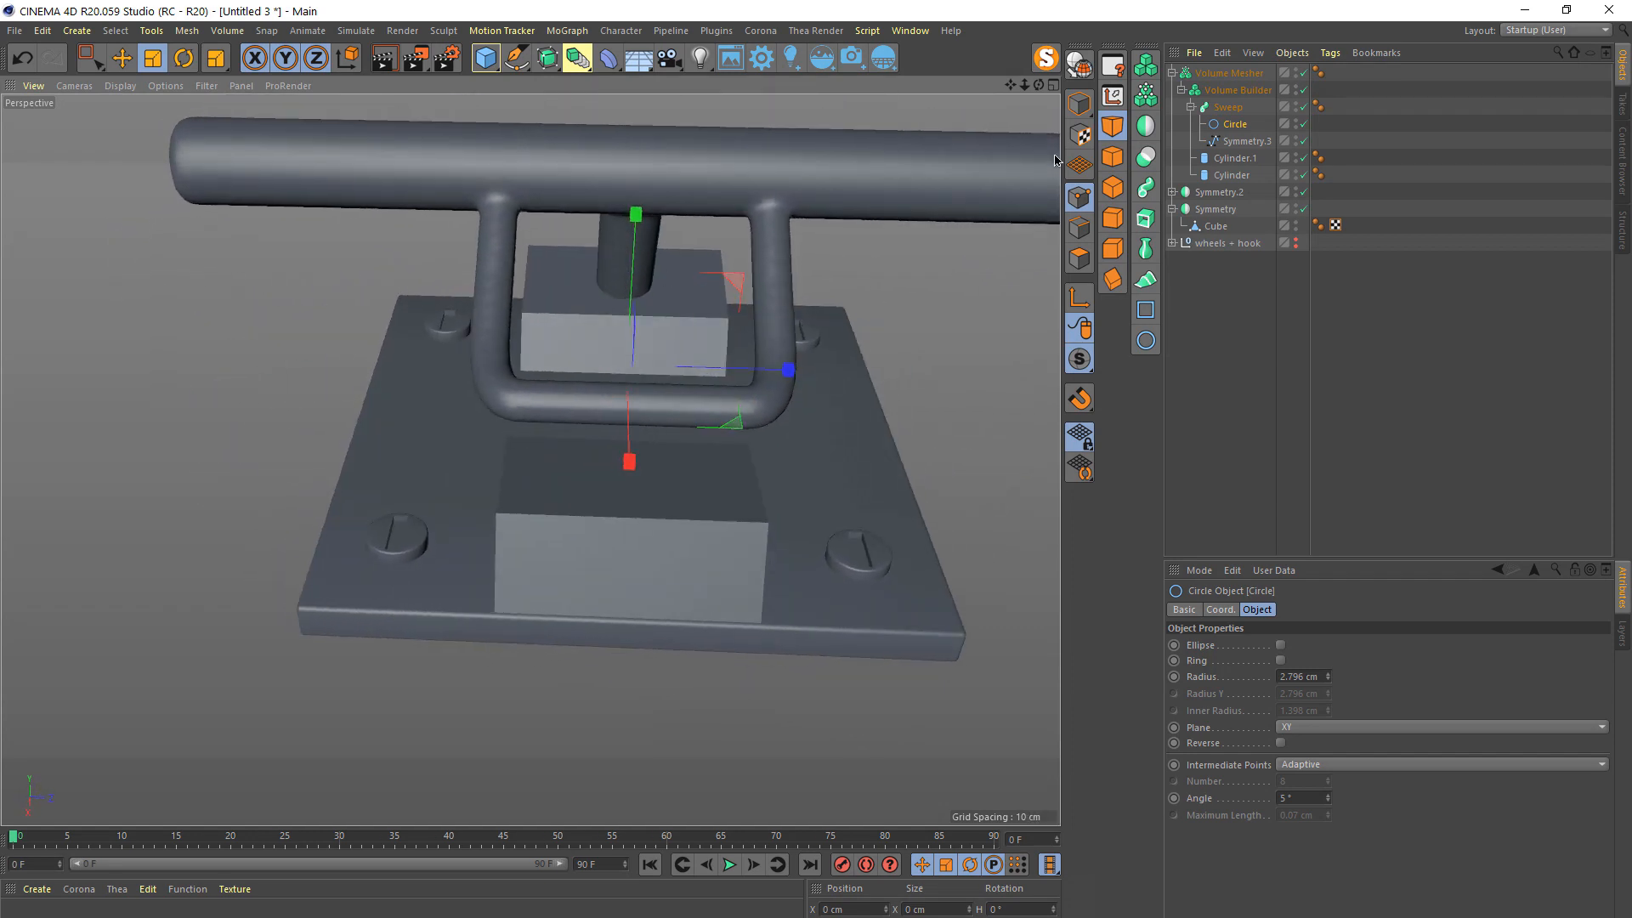
left_click(1241, 142)
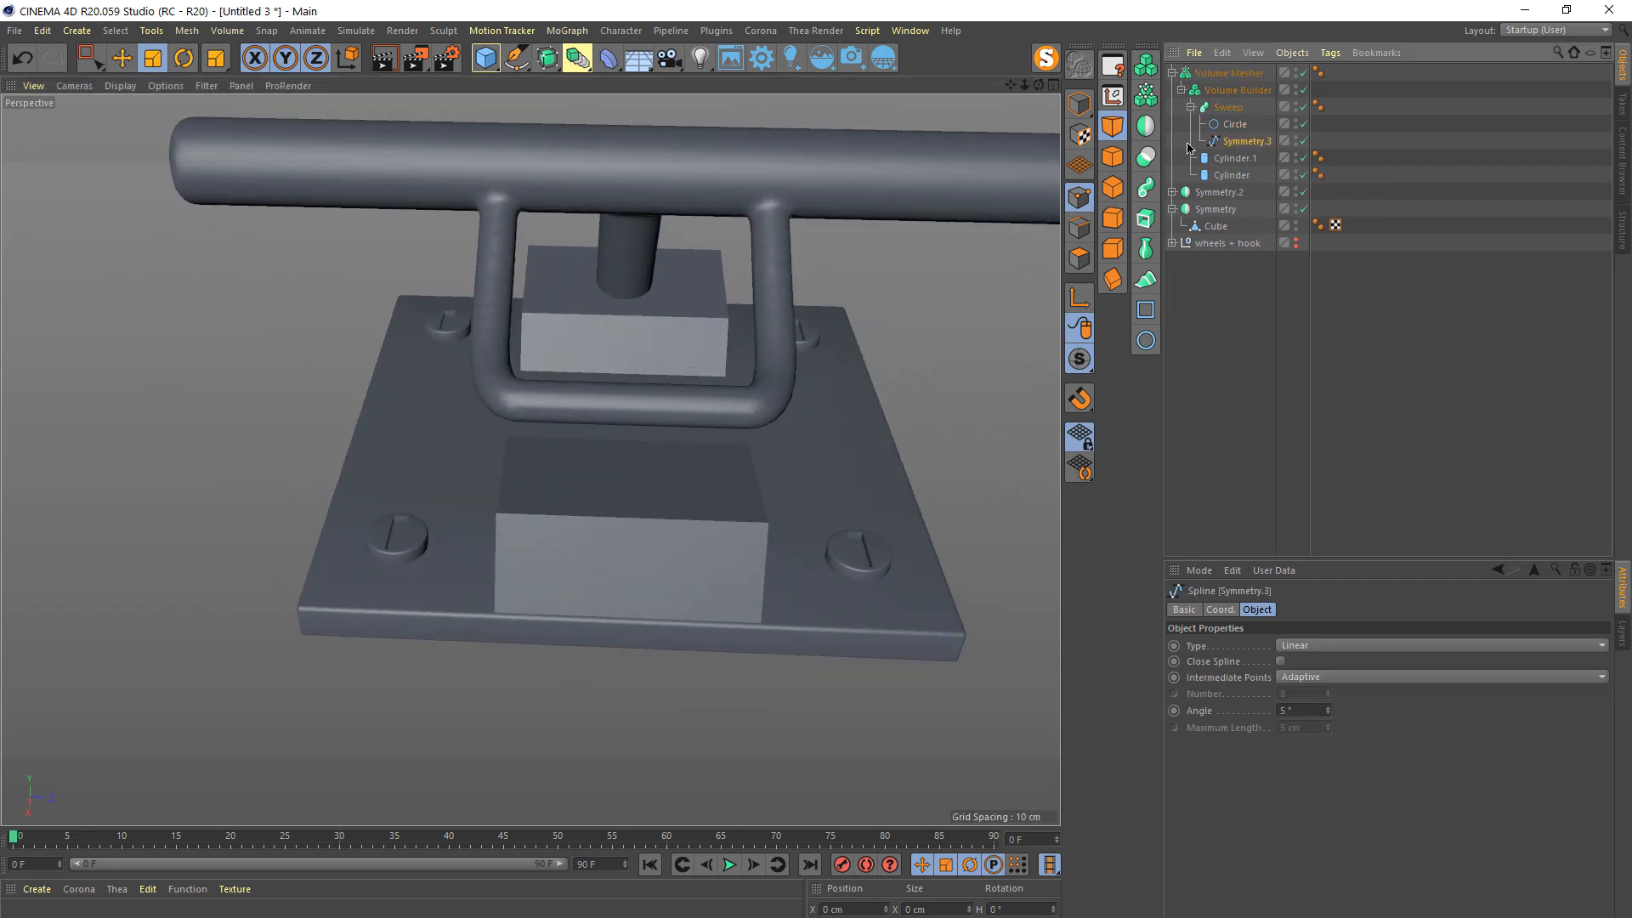
left_click(155, 59)
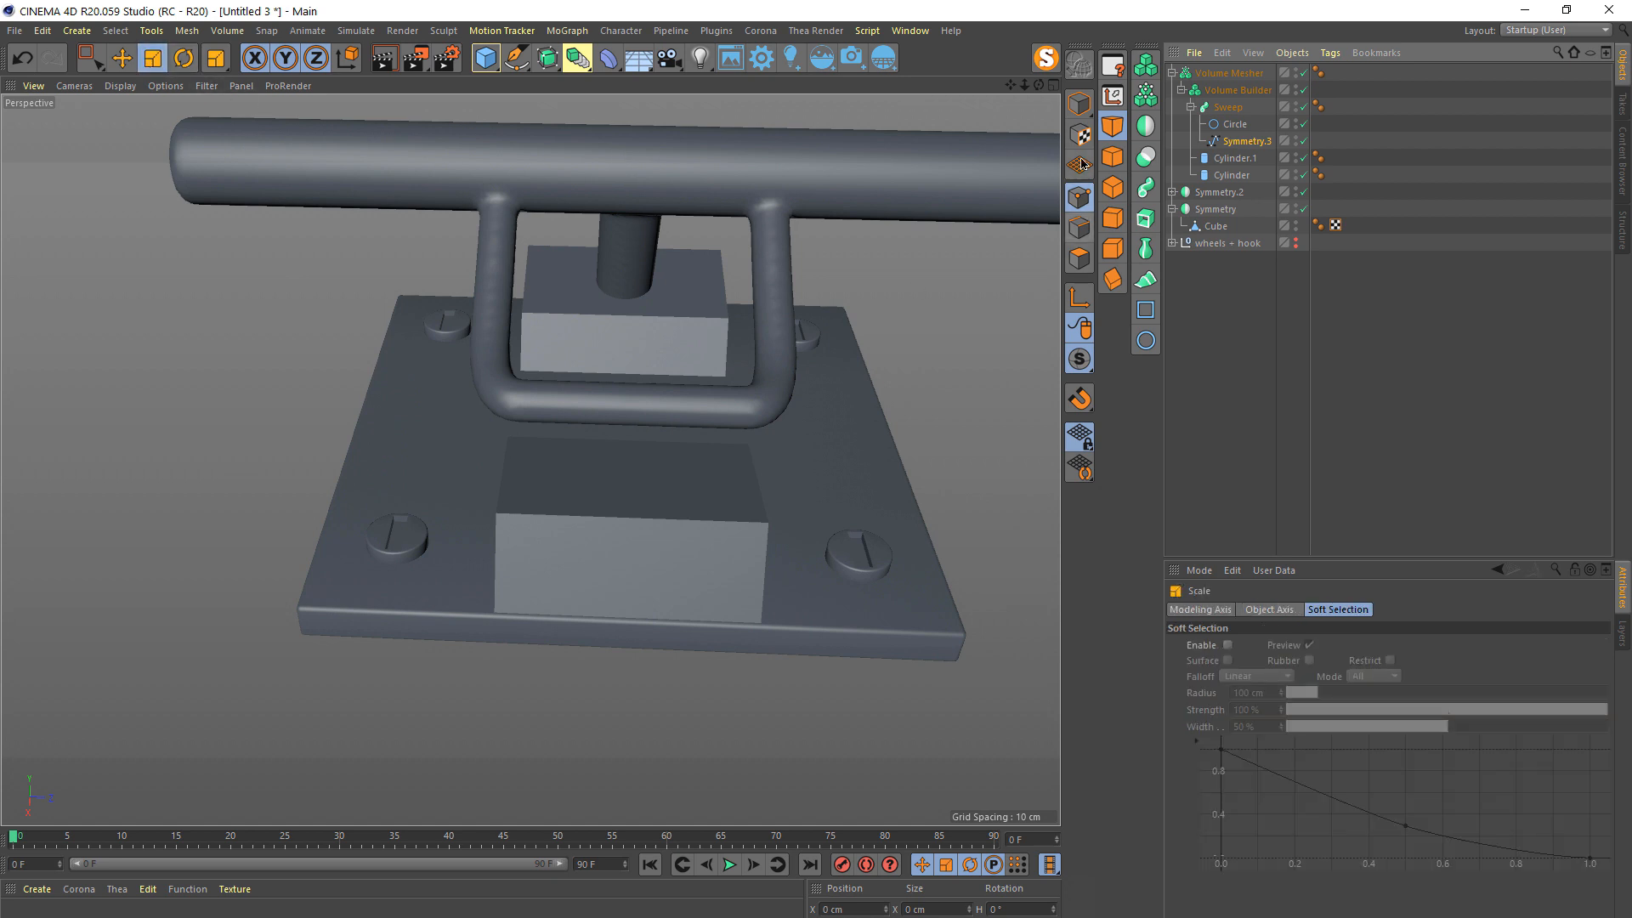
left_click(1080, 104)
left_click_drag(799, 297, 763, 302)
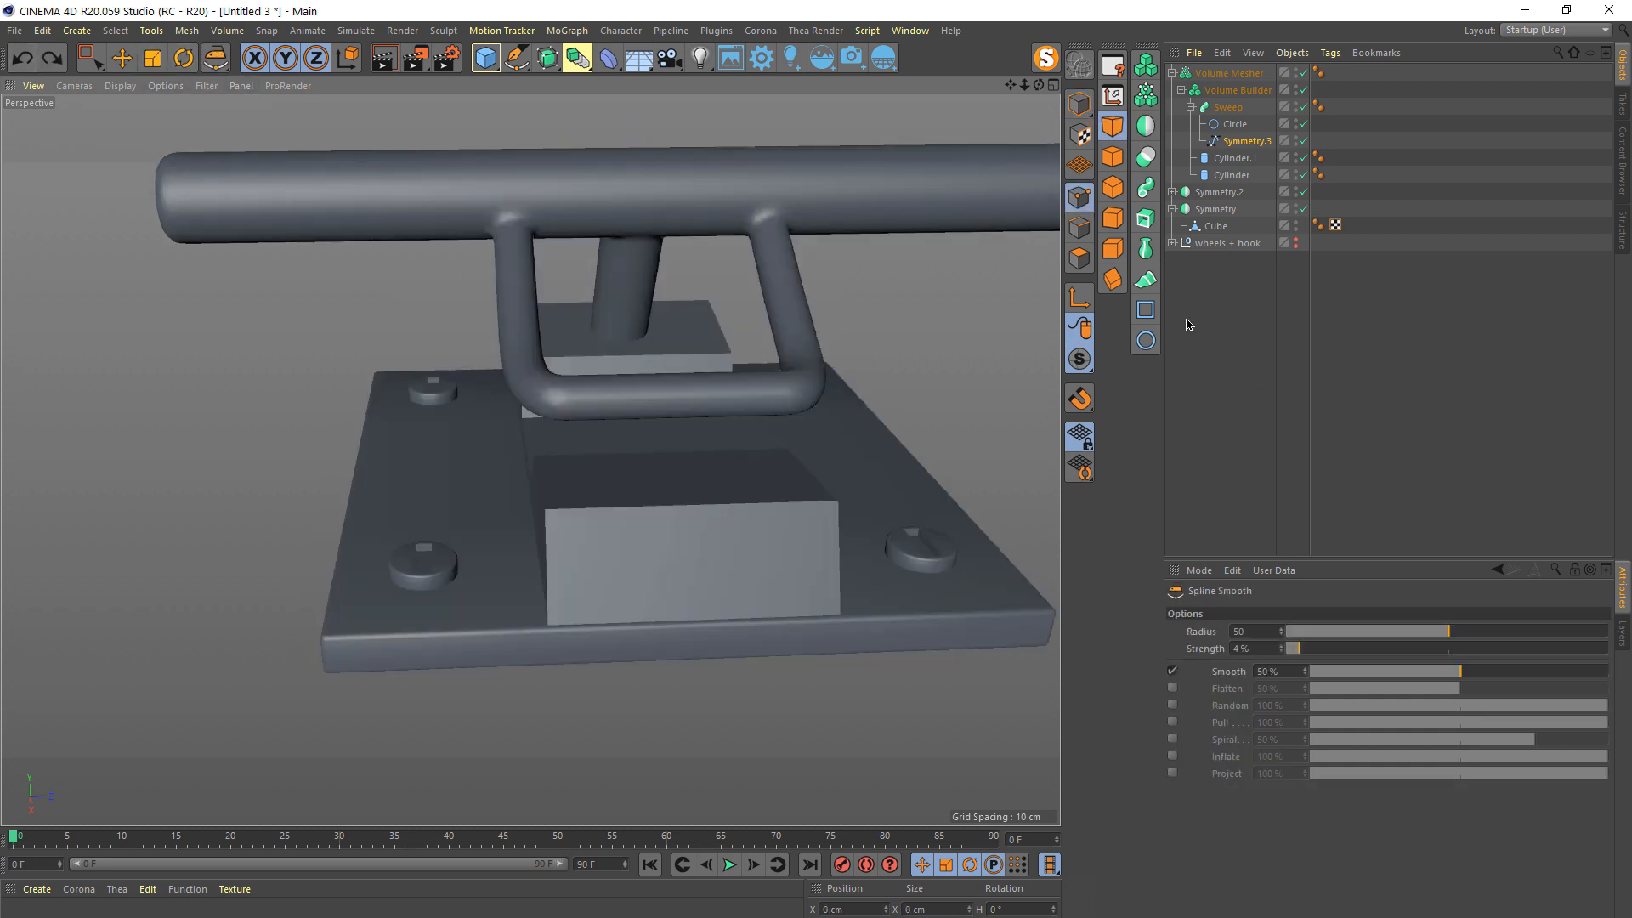
- Examine the handle's bends and its blend into the horizontal bar from several angles
left_click_drag(695, 354, 804, 398, "alt")
scroll(795, 411, "down", 3)
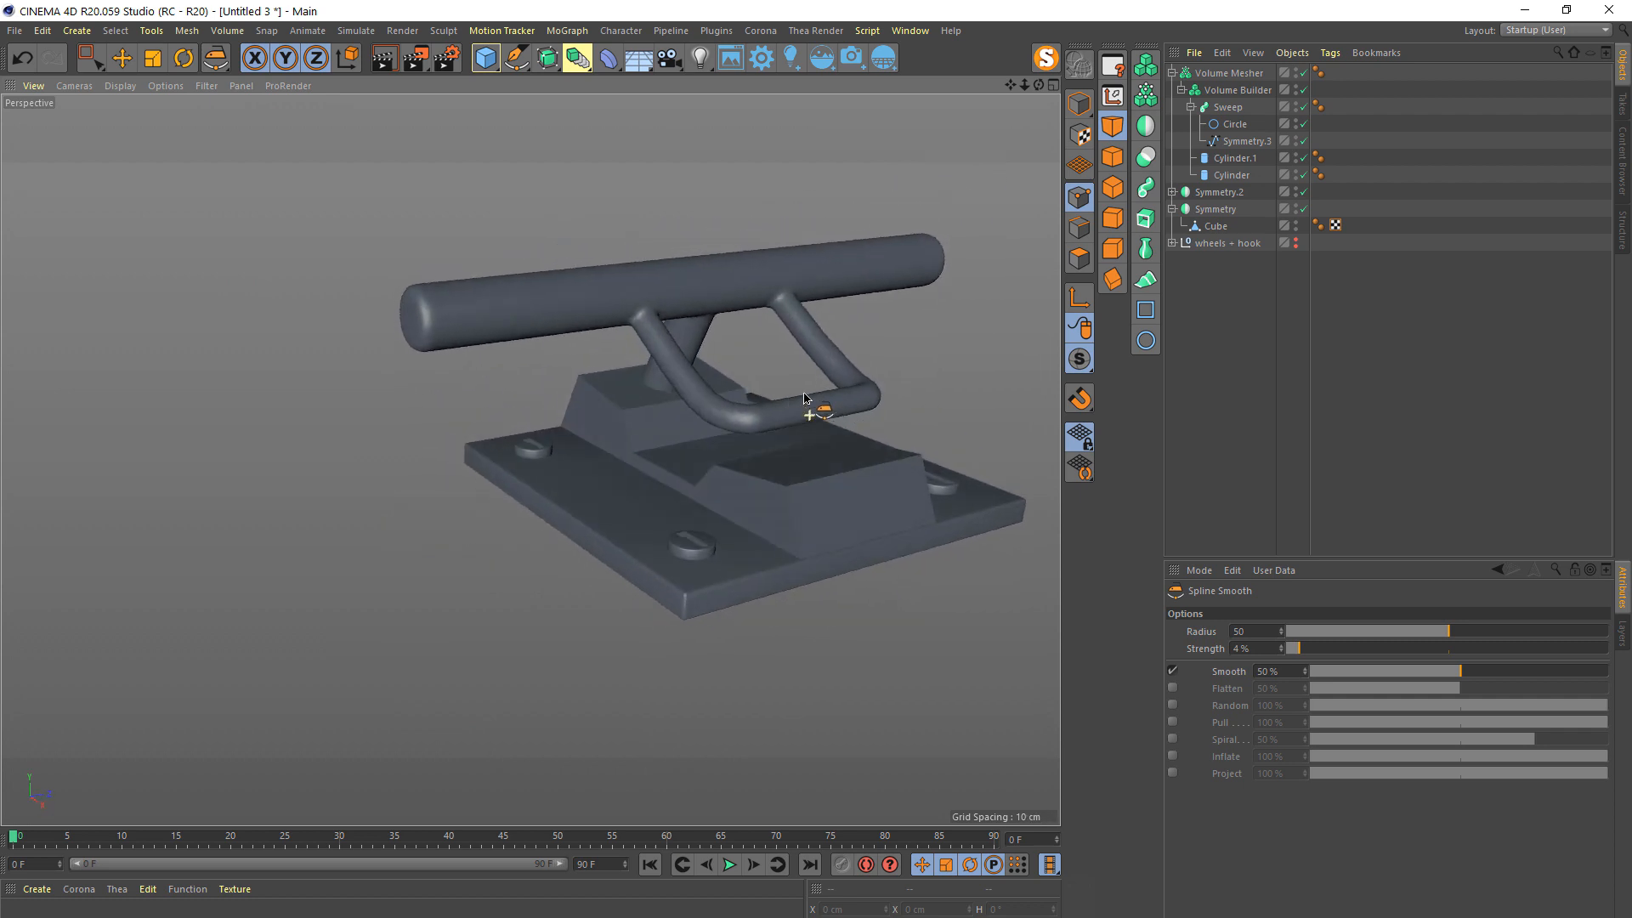
scroll(735, 446, "up", 5)
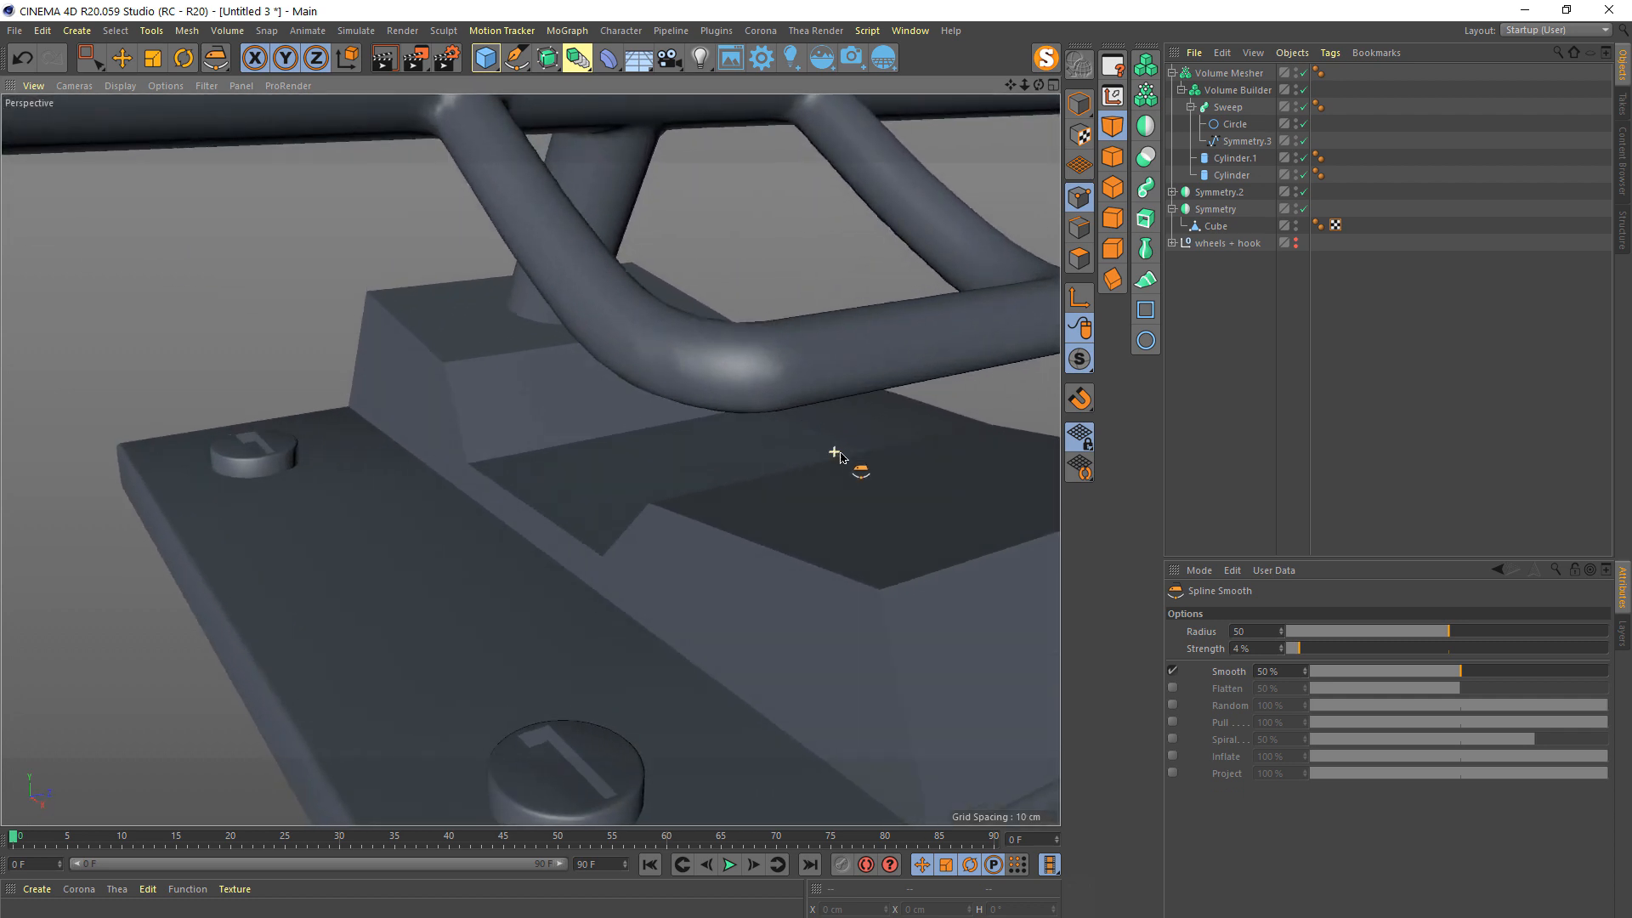
scroll(835, 453, "down", 5)
left_click_drag(886, 467, 763, 450, "alt")
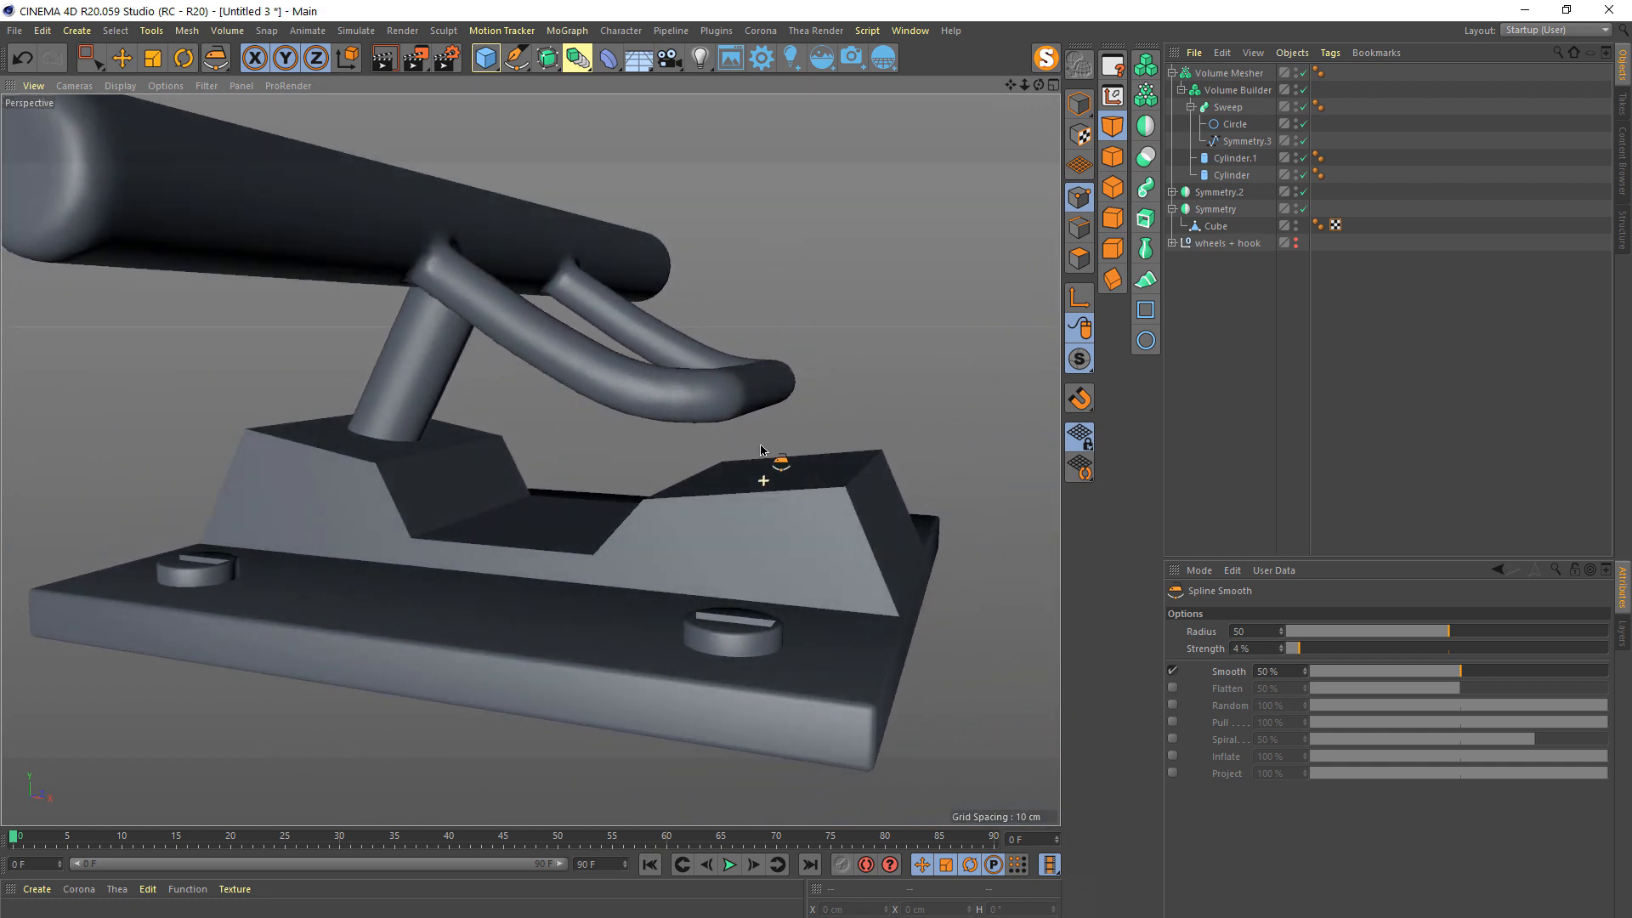
mouse_move(620, 365)
left_mouse_down("alt")
mouse_move(583, 437)
mouse_move(544, 443)
left_mouse_up("alt")
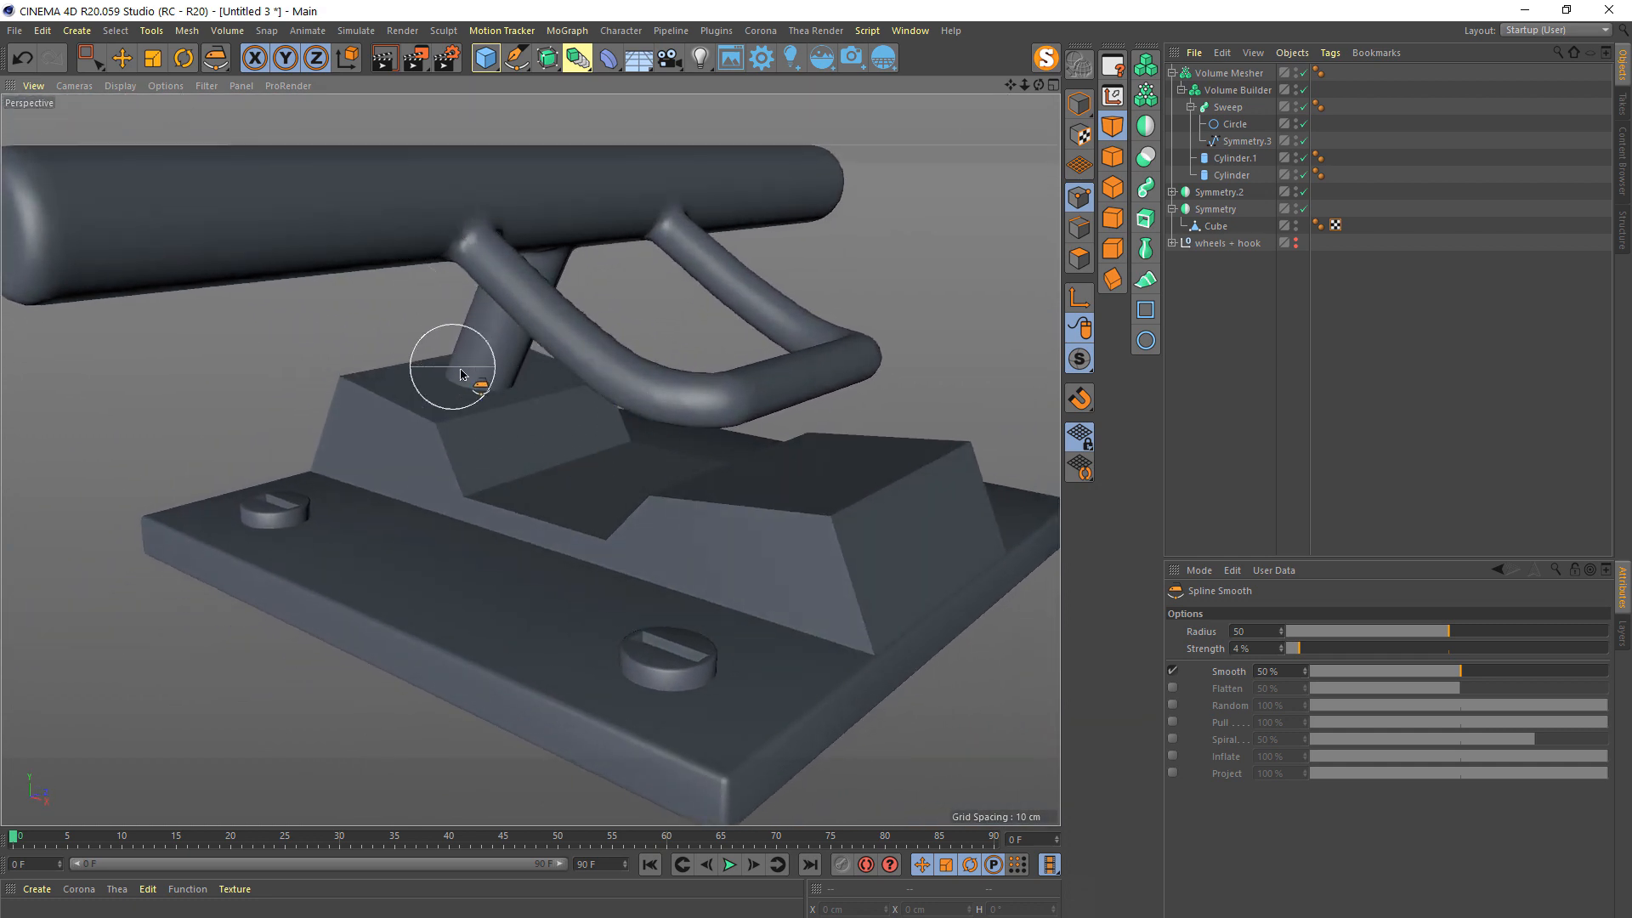
left_click_drag(430, 445, 509, 516, "alt")
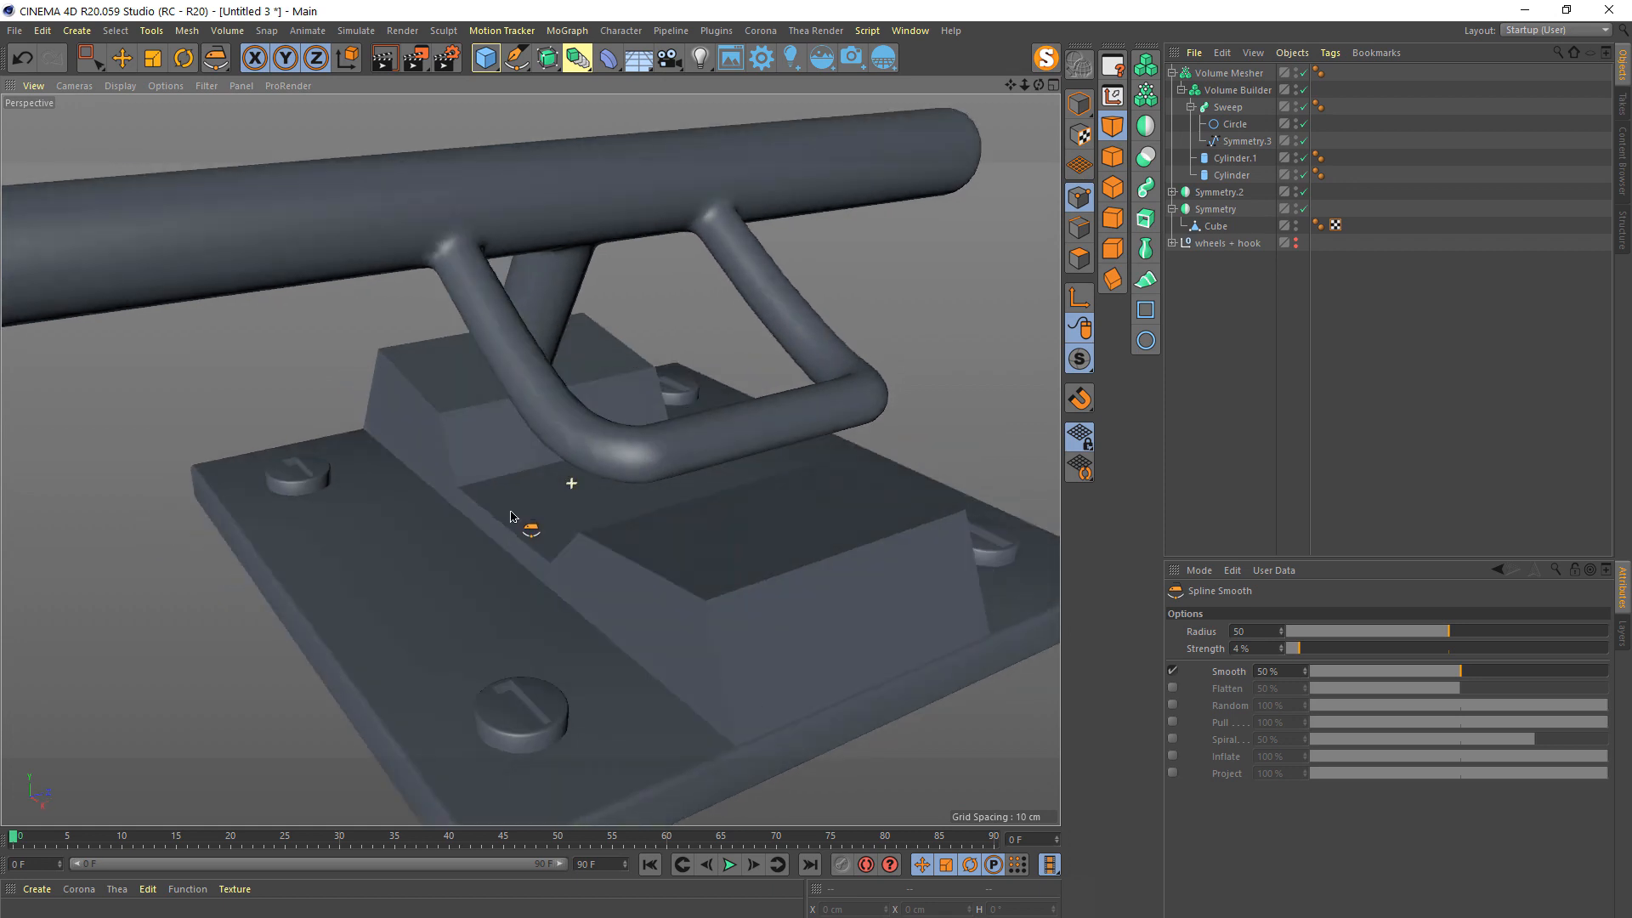
- Show the wheels + hook group and compare the new handle with the reference truck from several angles
left_click(1295, 247)
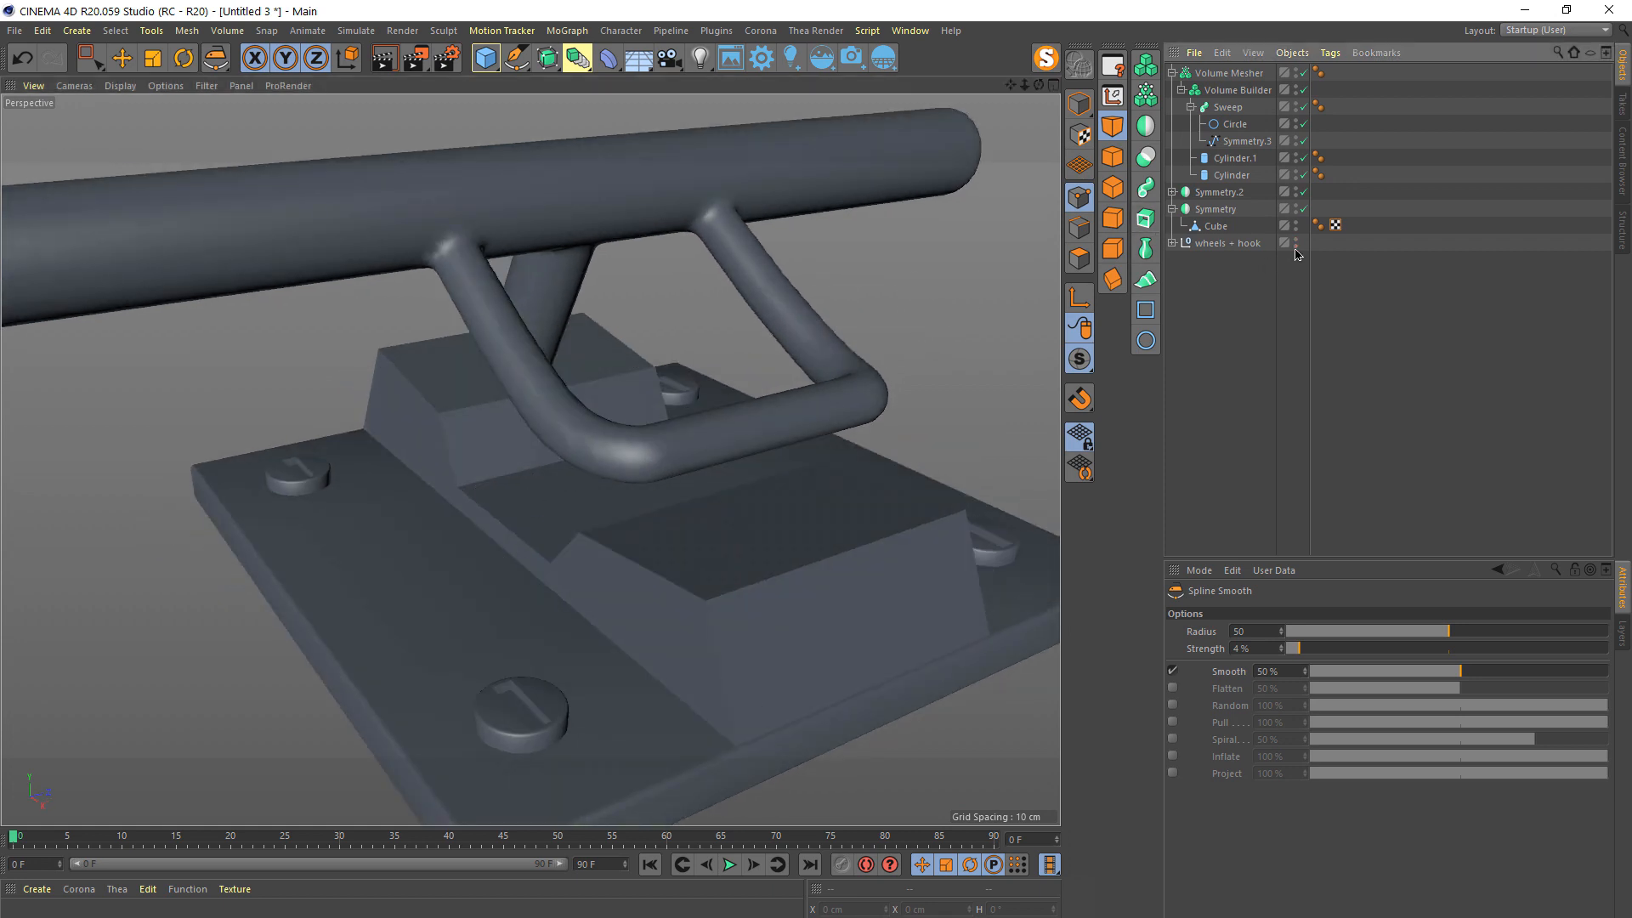
scroll(920, 290, "down", 5)
middle_click_drag(914, 298, 440, 430, "alt")
scroll(882, 350, "up", 6)
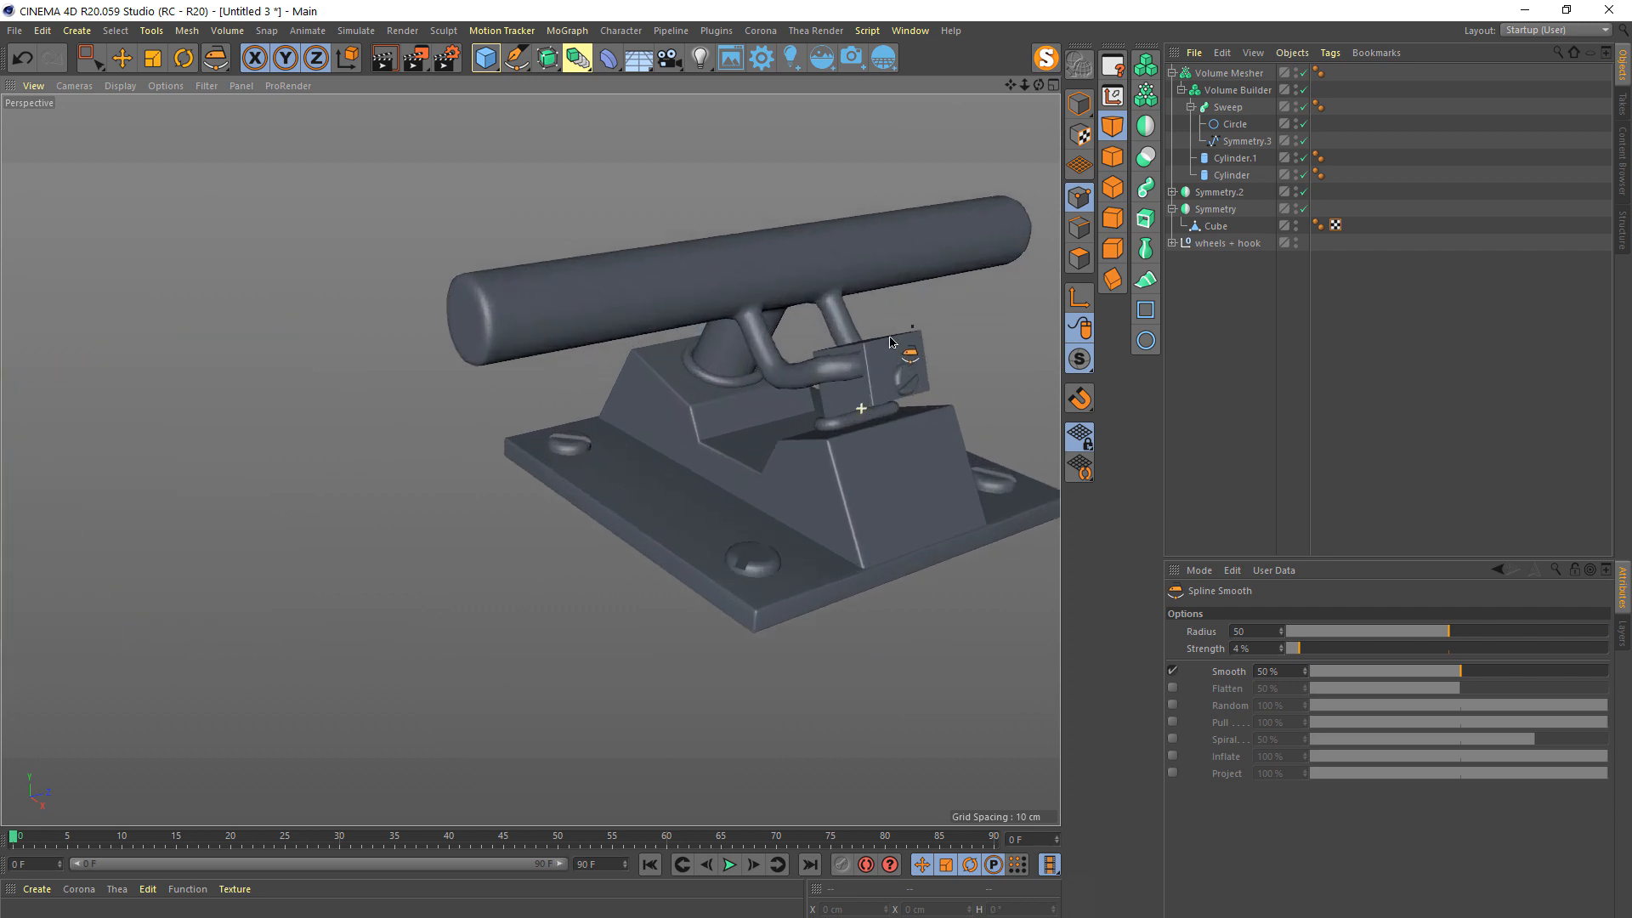
mouse_move(877, 392)
left_mouse_down("alt")
mouse_move(857, 414)
mouse_move(926, 374)
mouse_move(865, 404)
left_mouse_up("alt")
scroll(867, 403, "down", 6)
left_click_drag(542, 469, 565, 365, "alt")
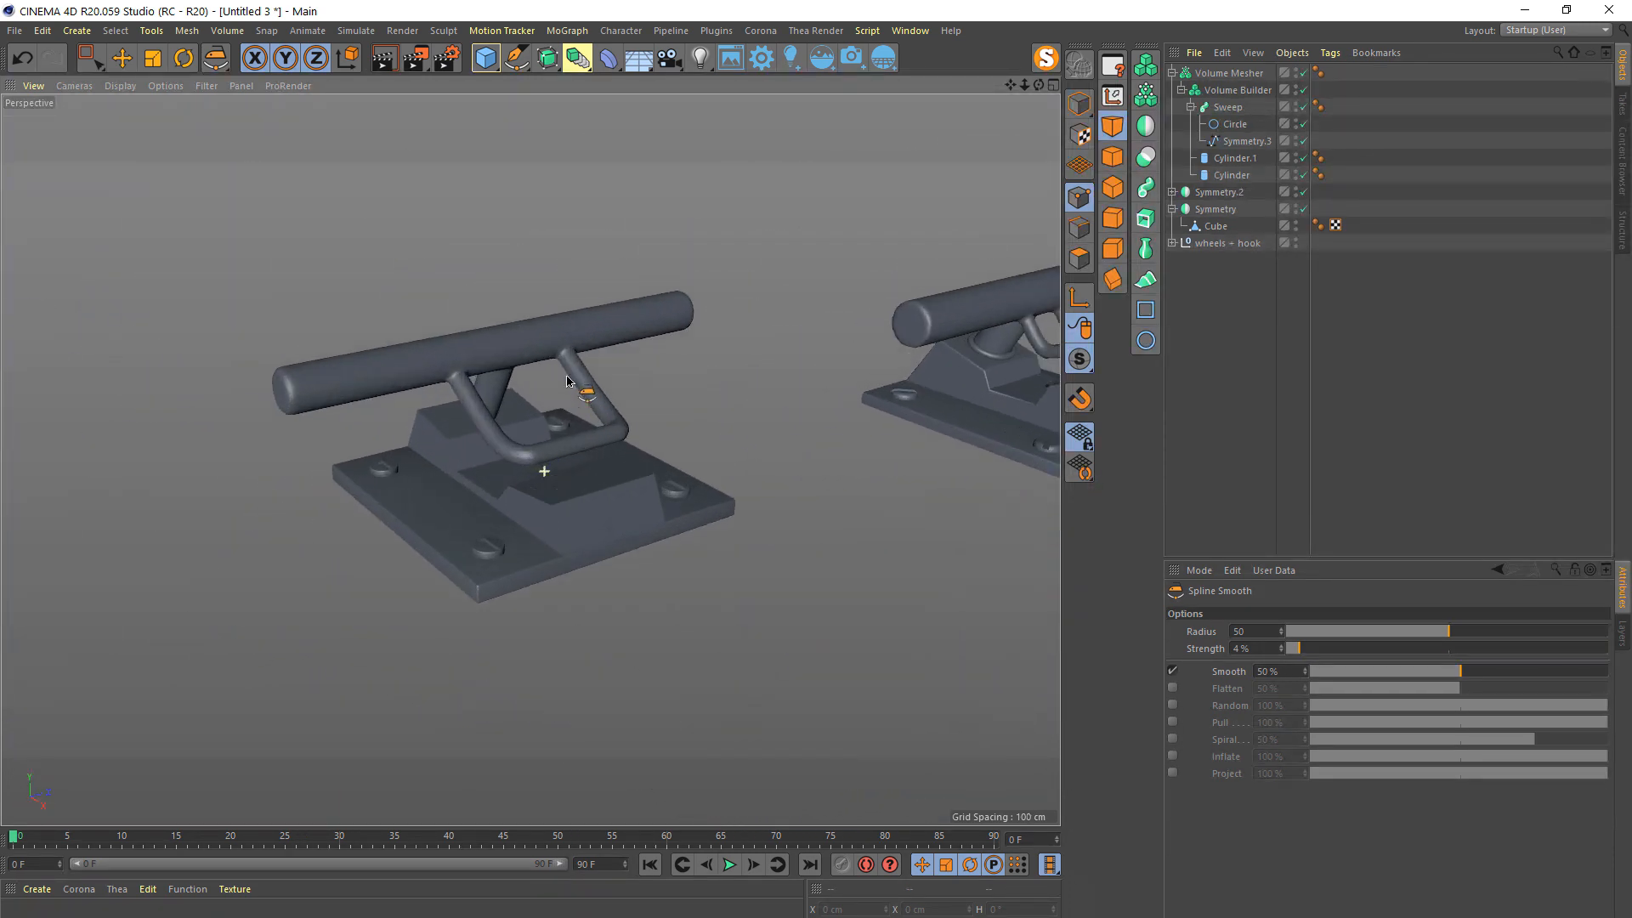
scroll(567, 349, "up", 5)
scroll(591, 361, "up", 2)
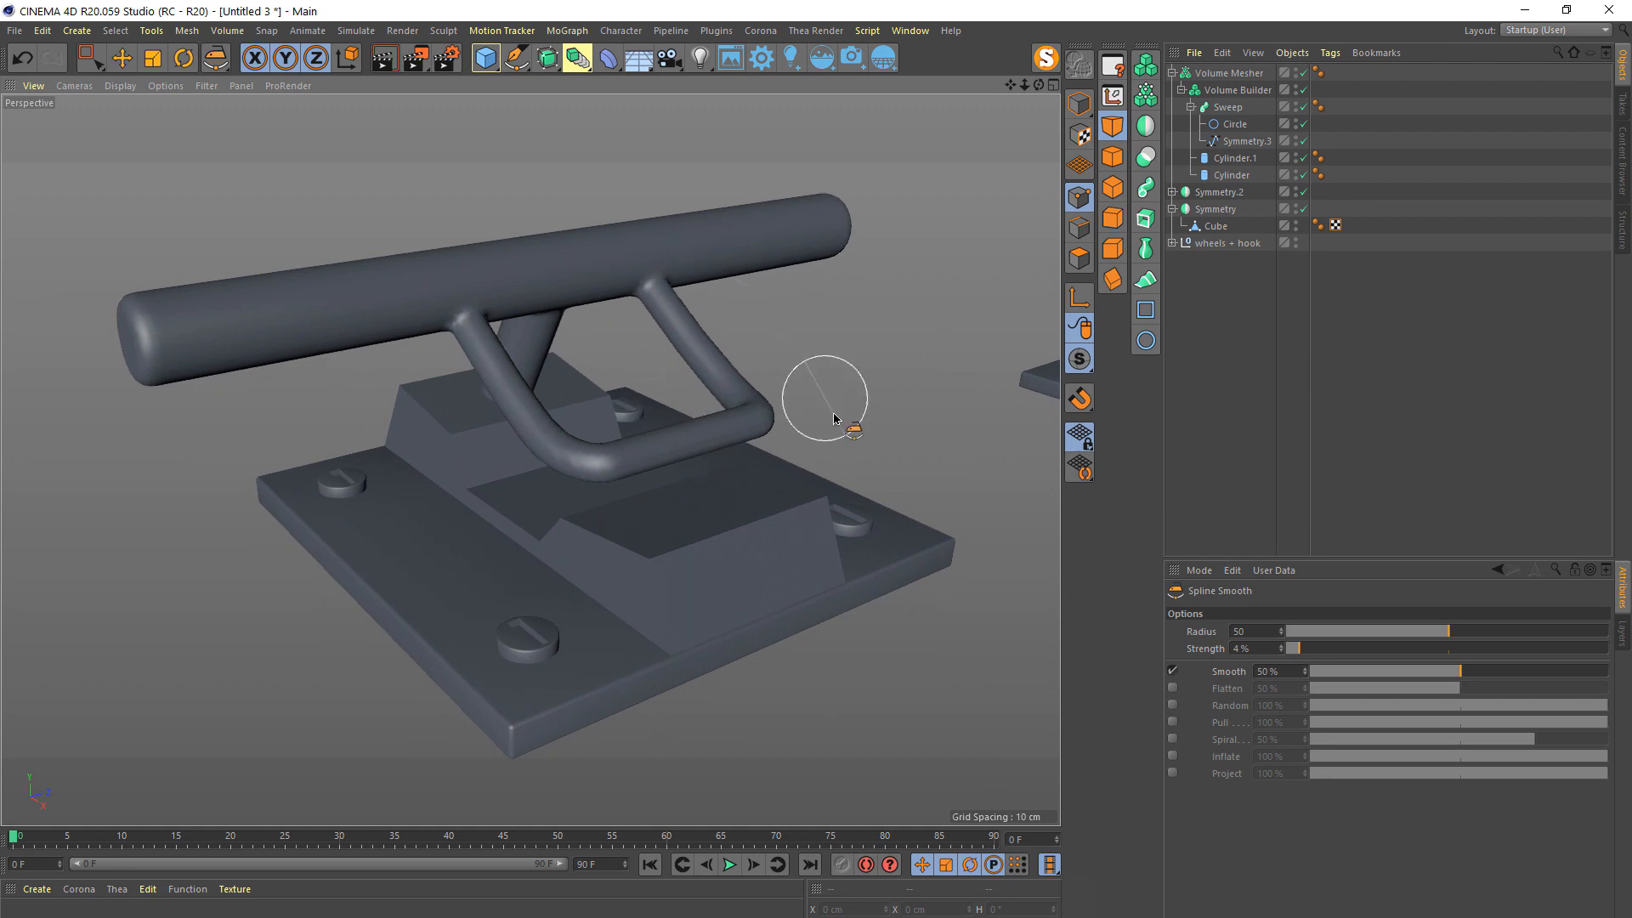
left_click_drag(834, 408, 770, 431, "alt")
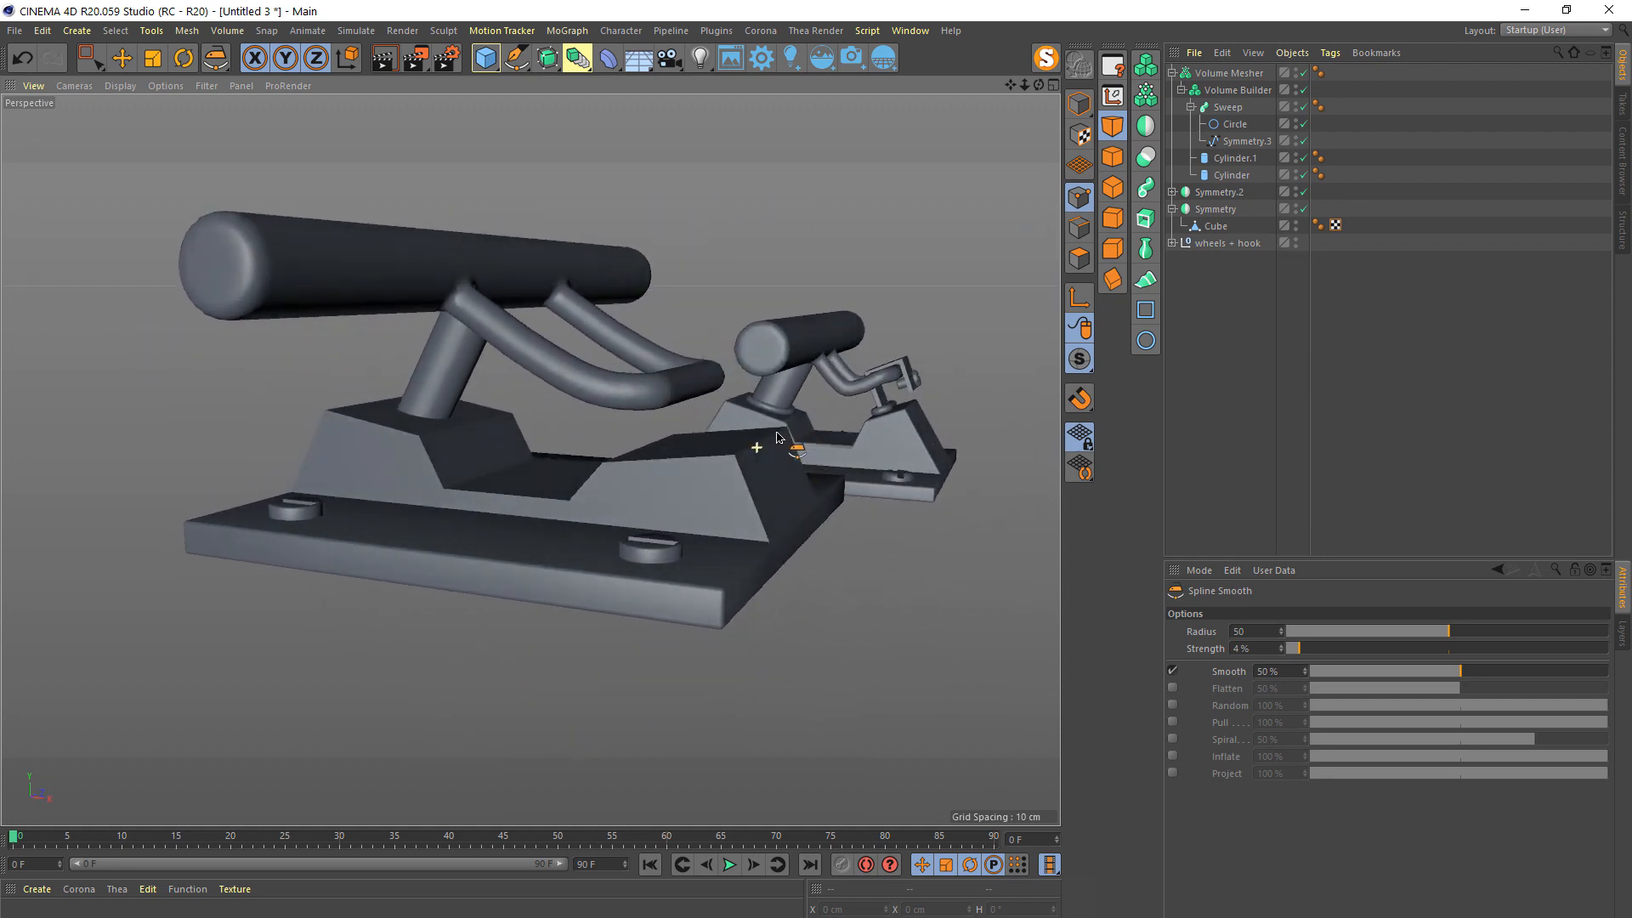
- Hide the wheels + hook group and draw a four-point open hook spline about 14.7 cm wide over the handle's end in the front view
left_click(517, 58)
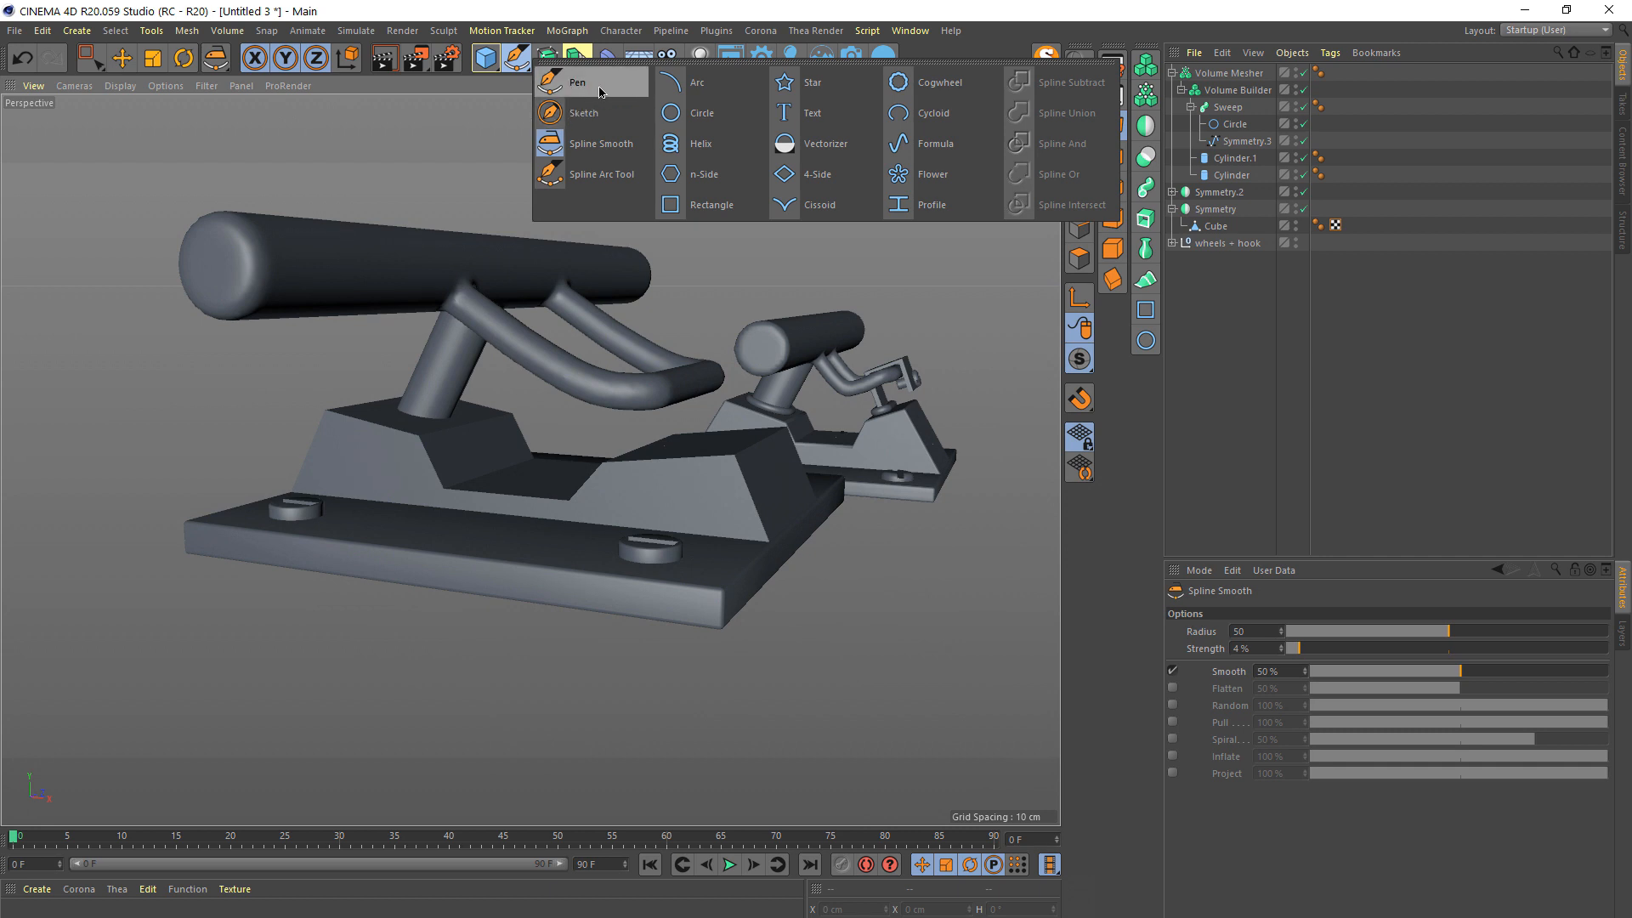
left_click(600, 92)
middle_click(709, 455)
middle_click(749, 546)
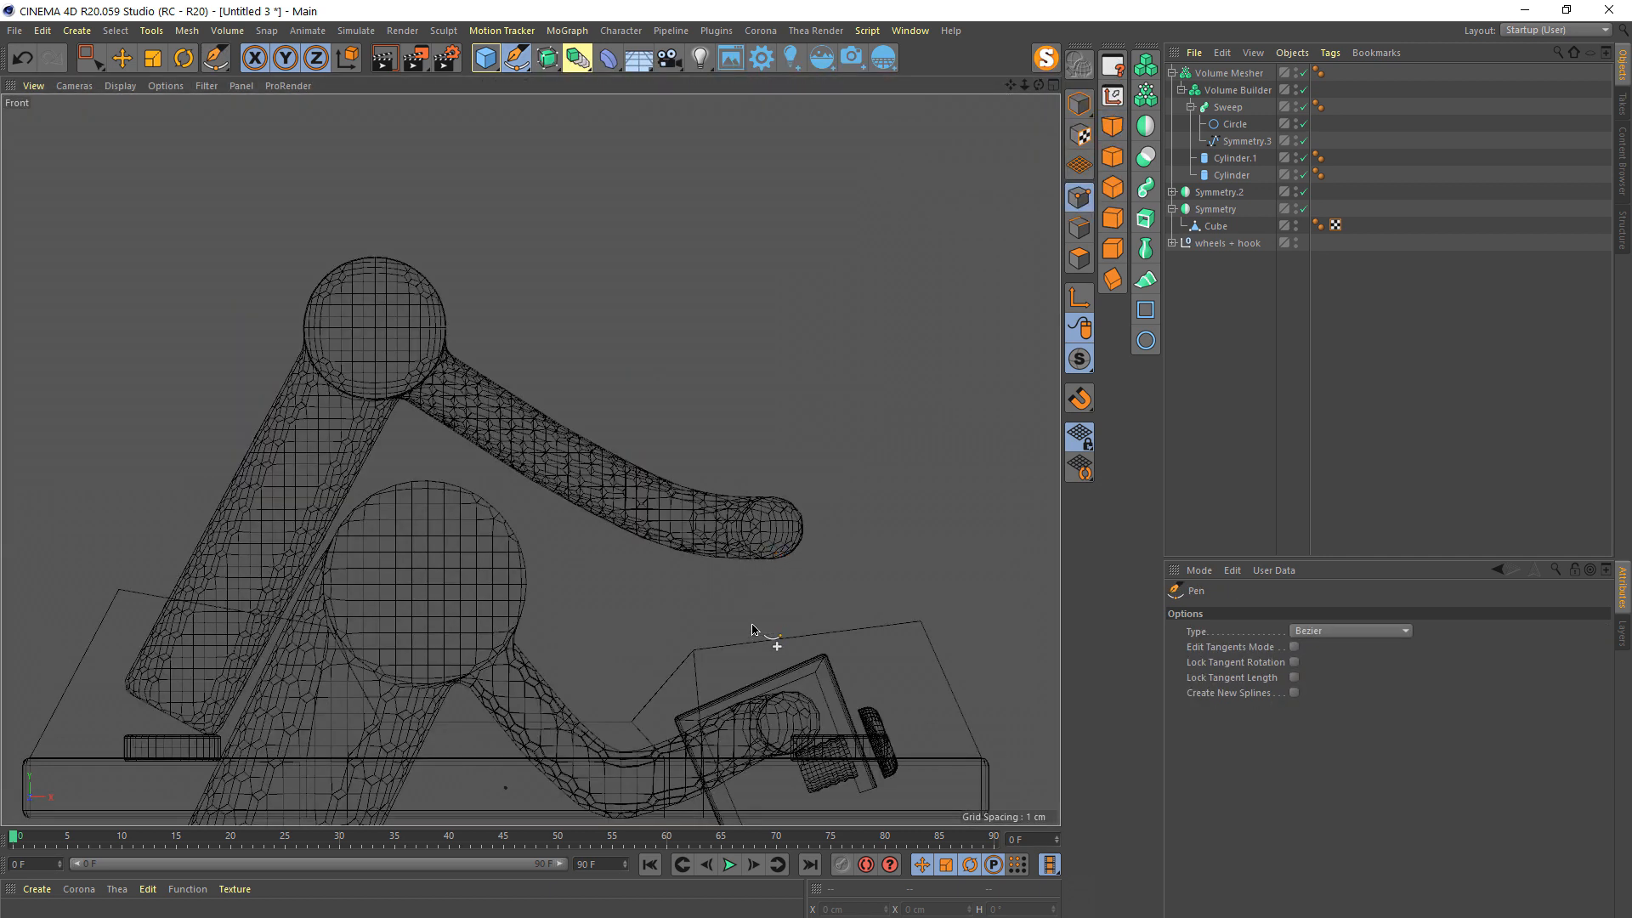
middle_click_drag(752, 629, 732, 529, "alt")
left_click(1295, 243)
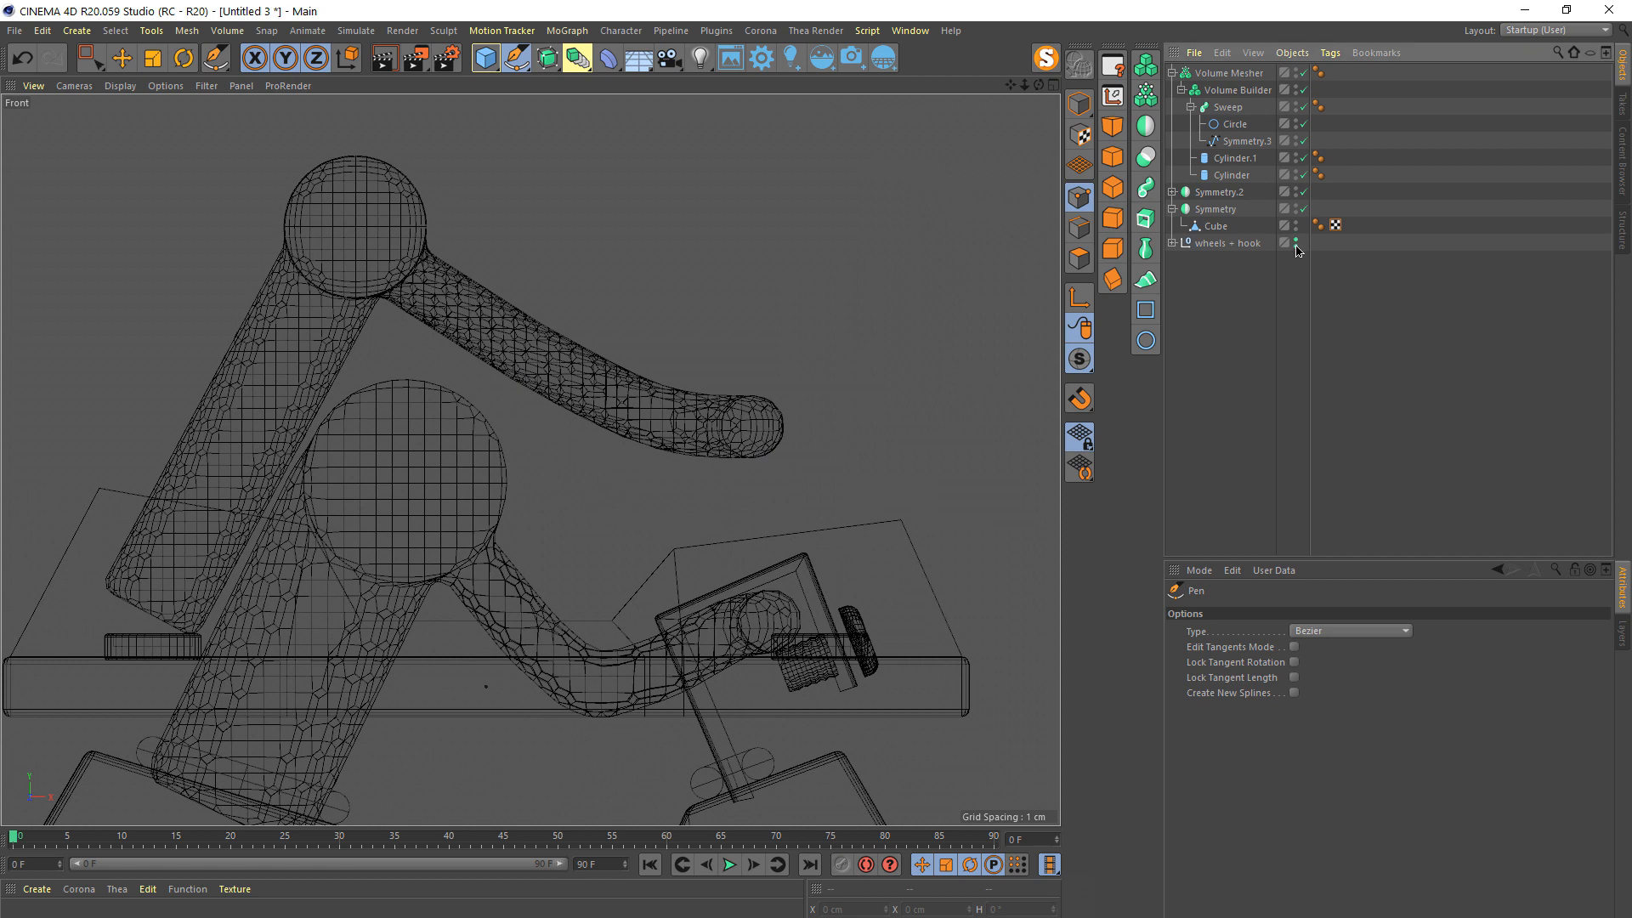
left_click(1295, 242)
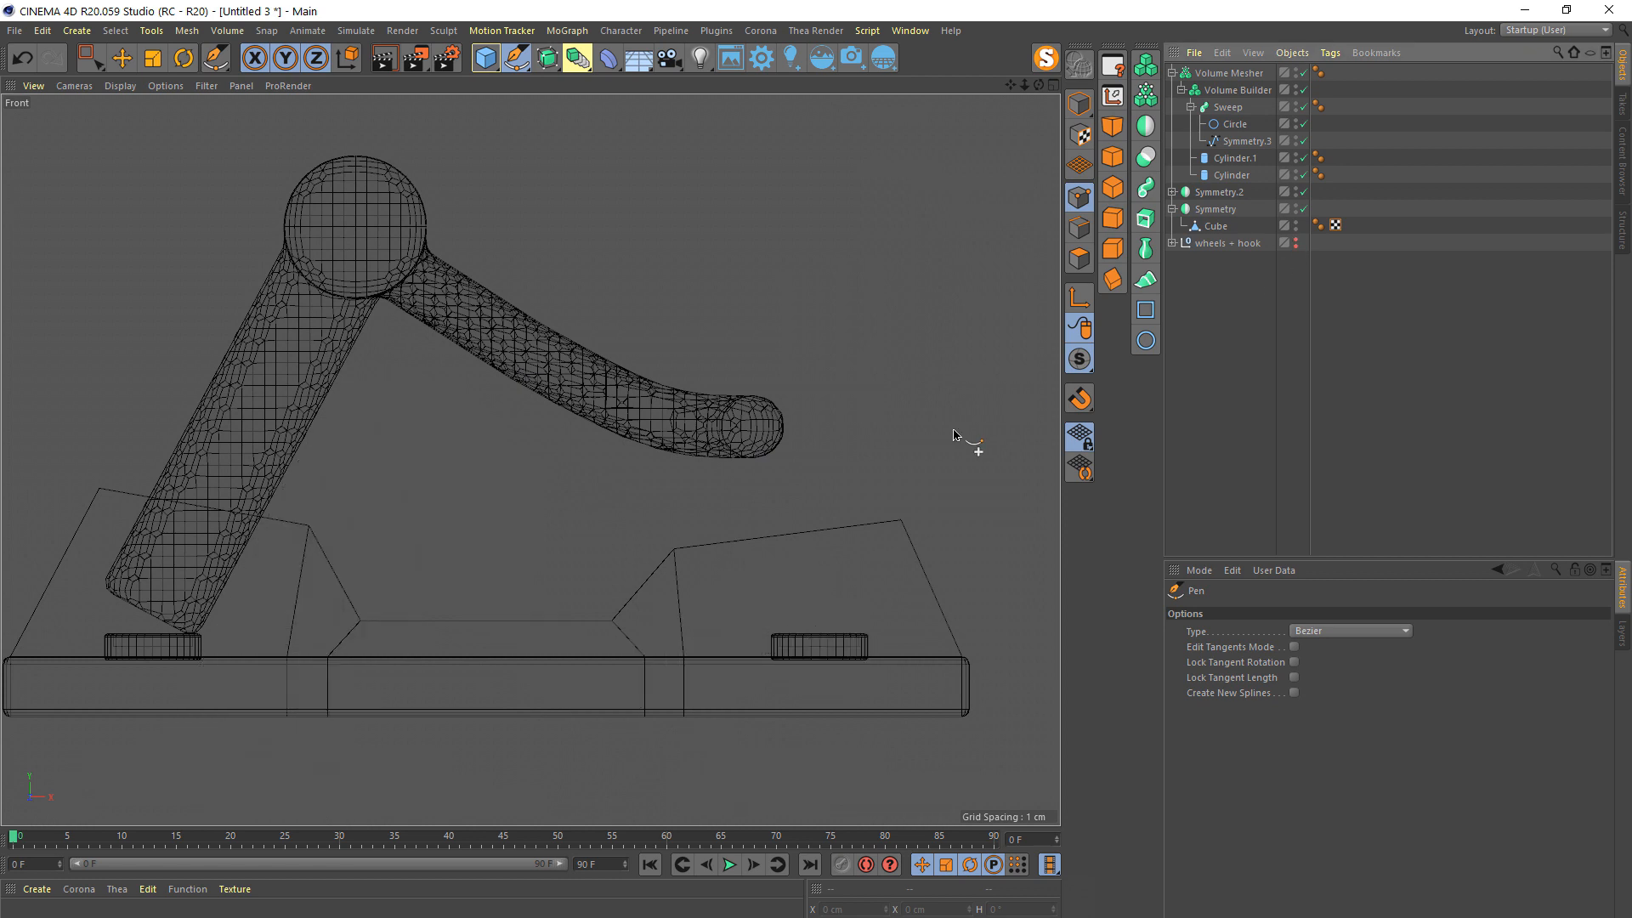
left_click(736, 550)
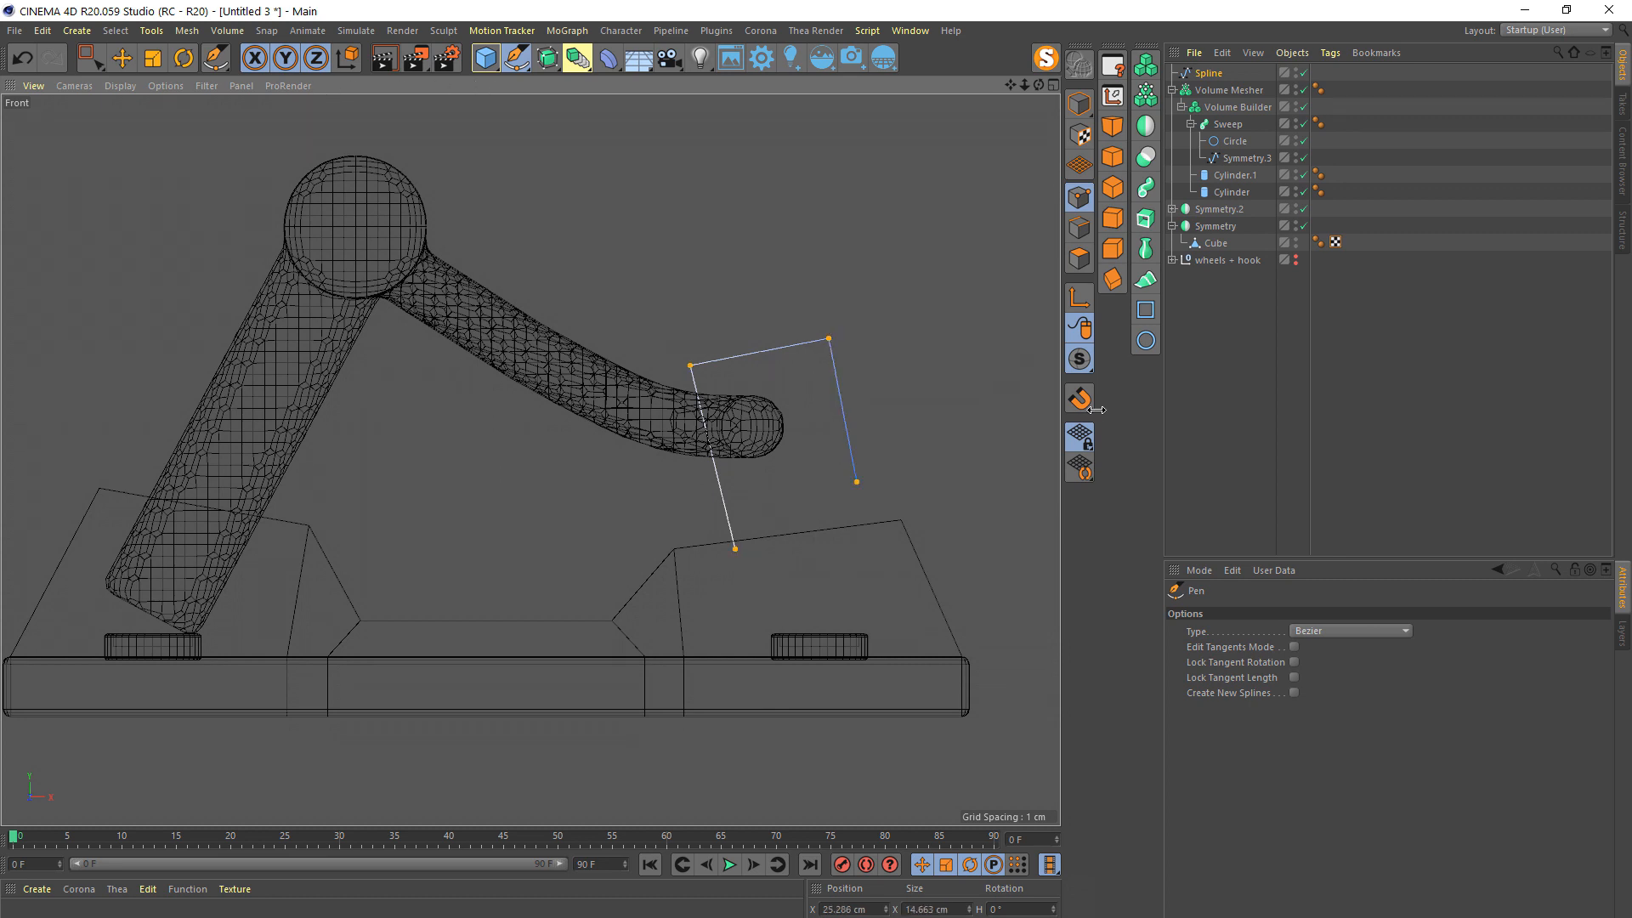
- Subdivide the hook spline and round its two upper corners into an arch with the Spline Smooth tool
key("u")
key("s")
left_click(512, 60)
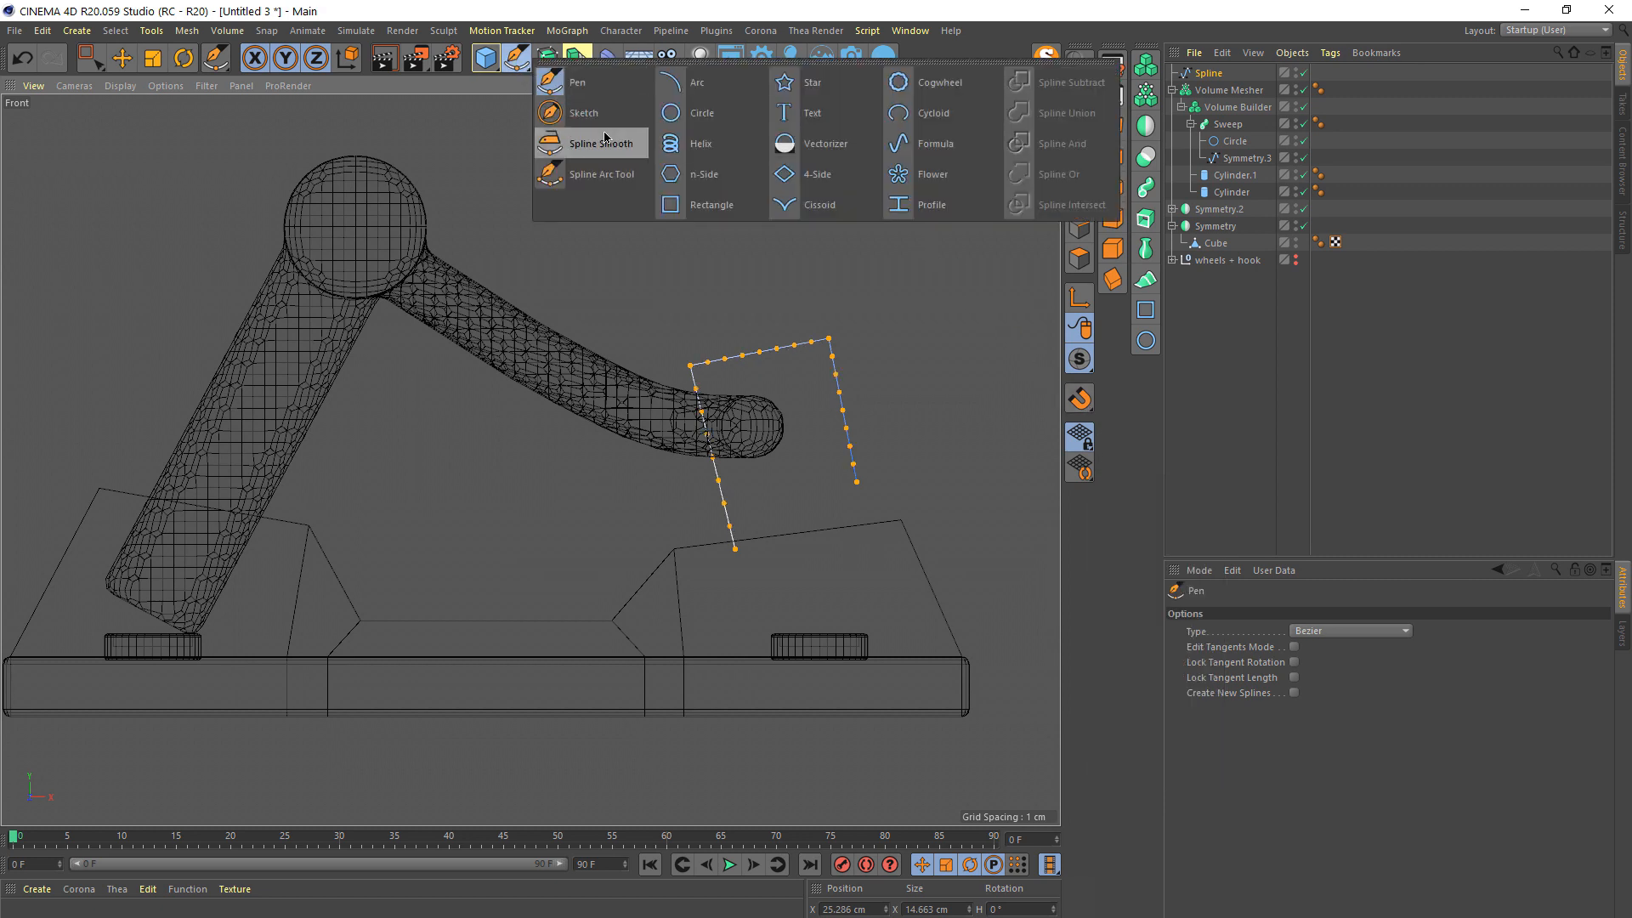
left_click(601, 143)
mouse_move(681, 354)
left_mouse_down()
mouse_move(710, 375)
mouse_move(837, 353)
mouse_move(893, 289)
left_mouse_up()
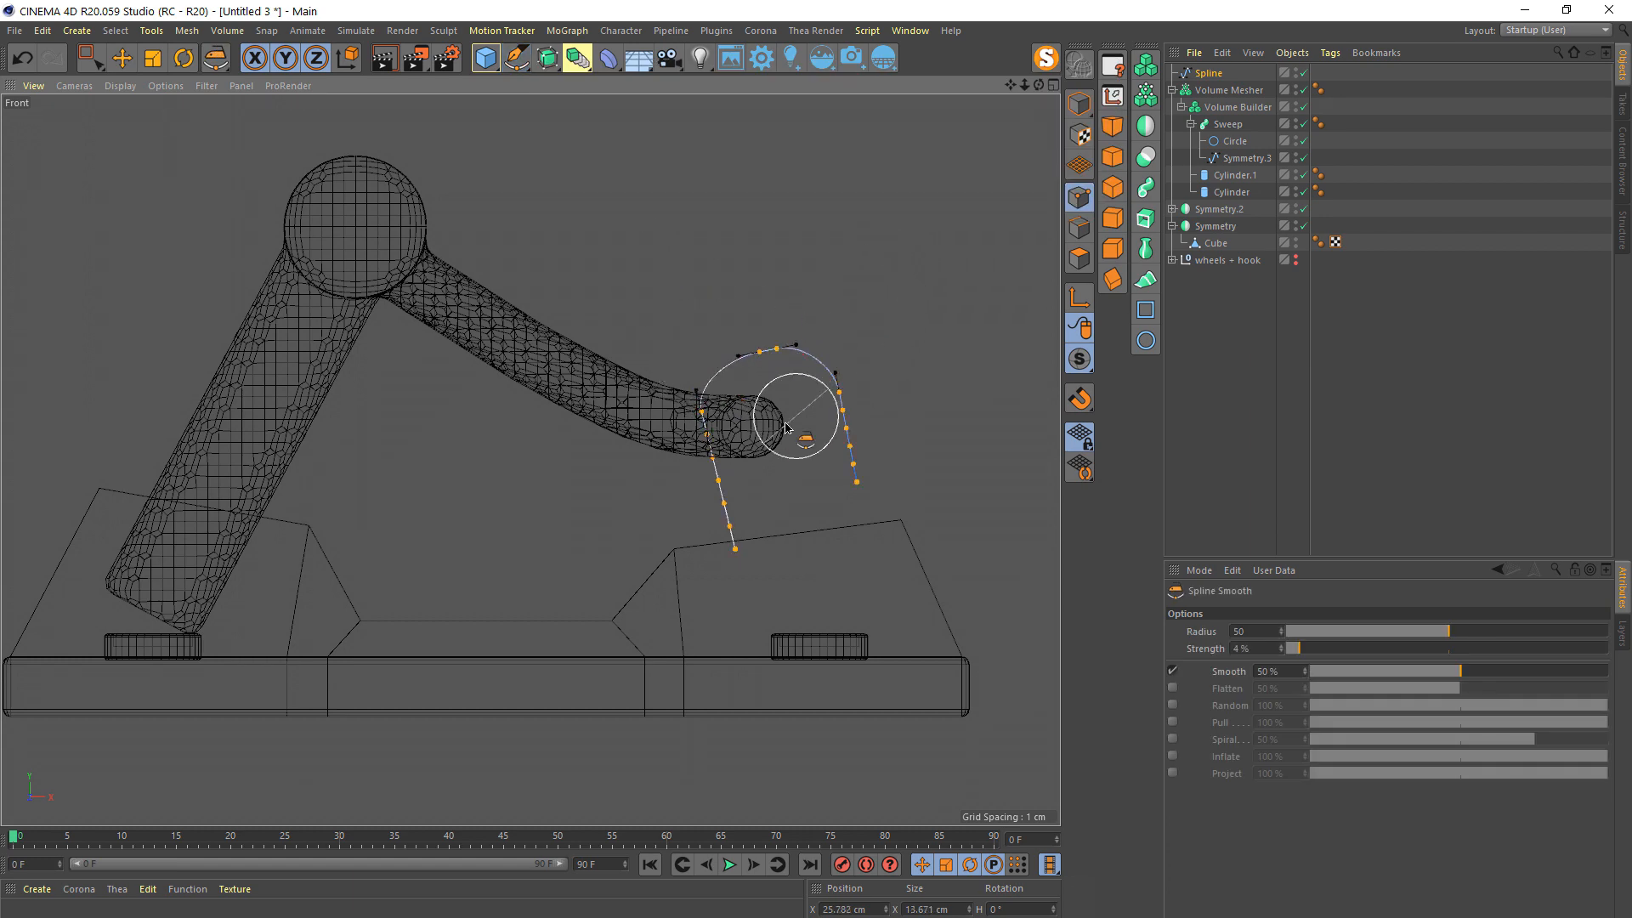
mouse_move(785, 428)
left_mouse_down("alt")
mouse_move(712, 408)
mouse_move(761, 425)
left_mouse_up("alt")
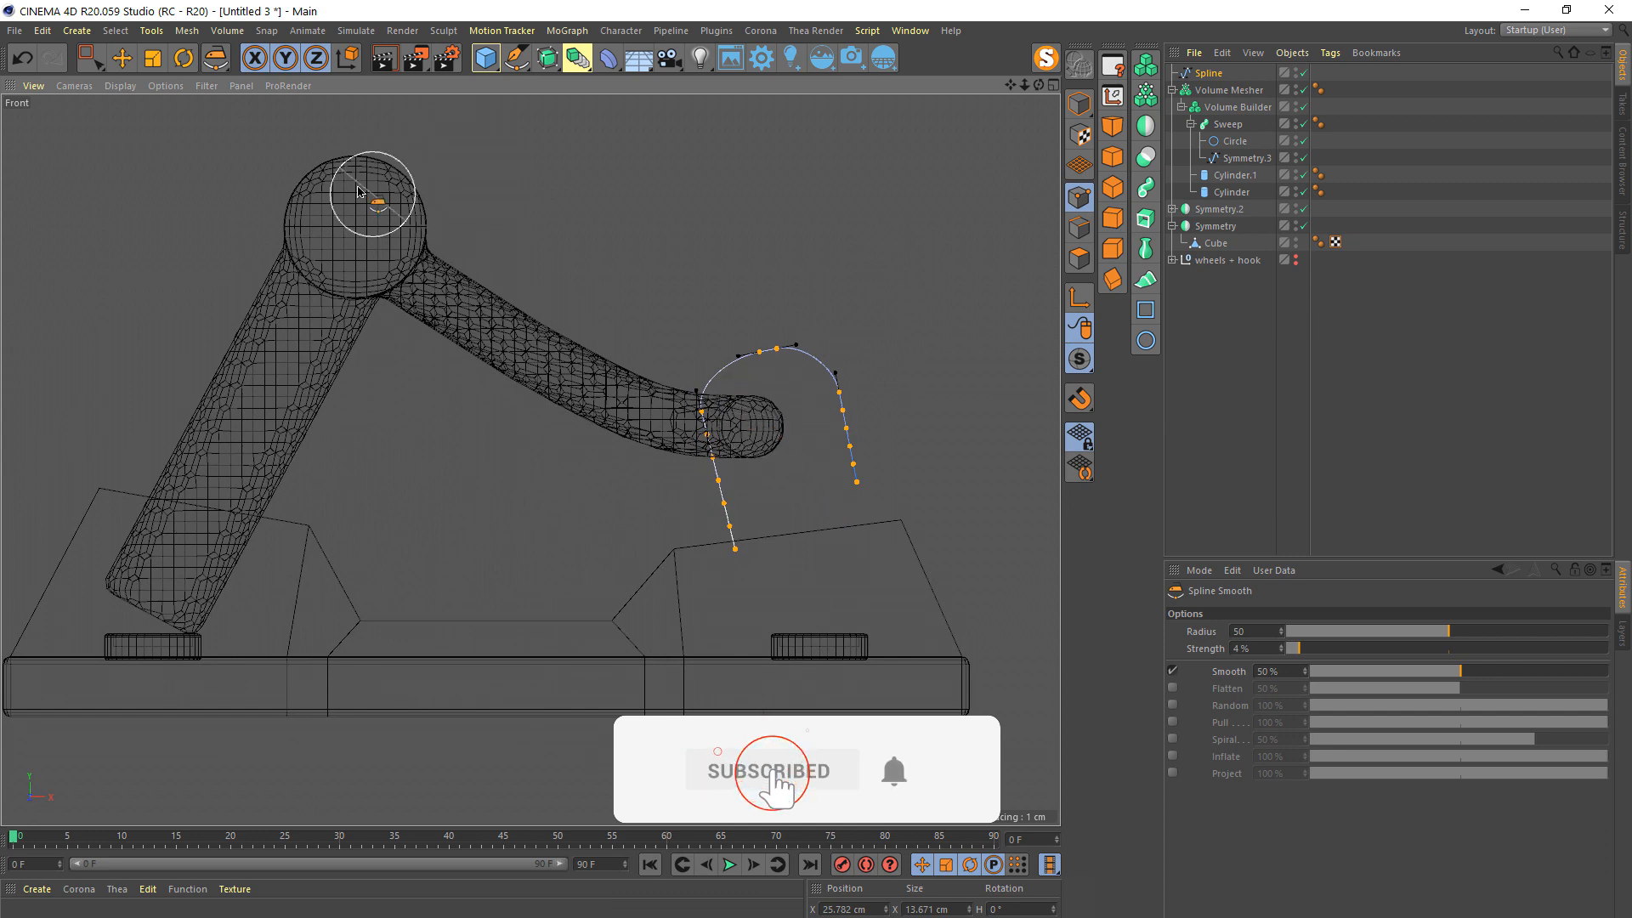
- Return to the perspective view and add a Rectangle spline as the profile for the arch
key("F1")
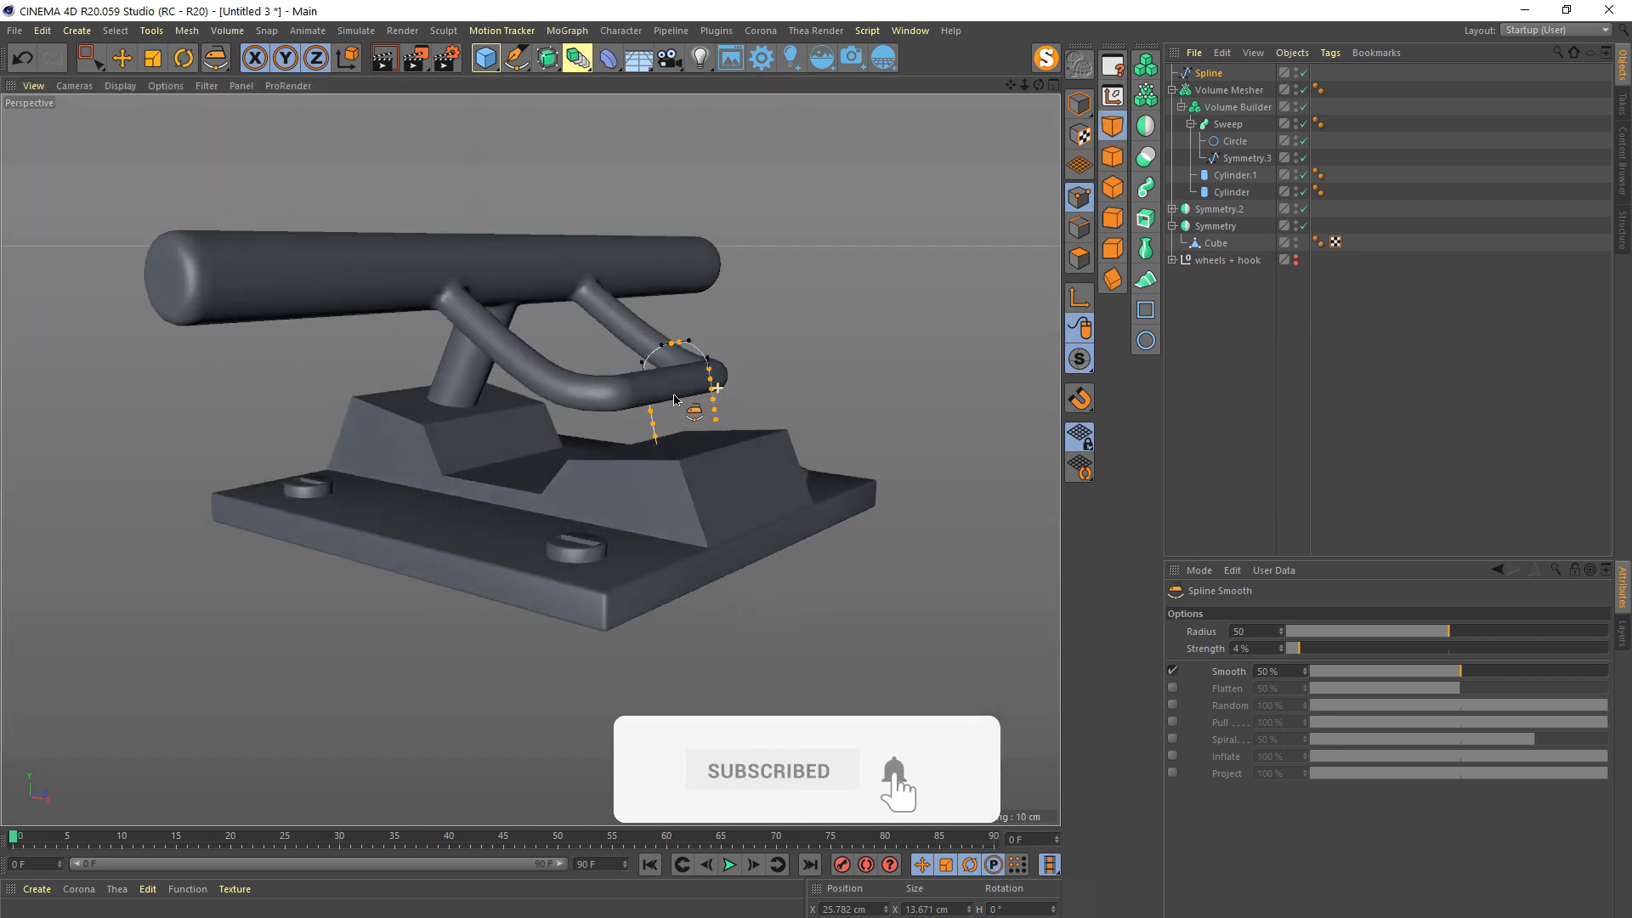
scroll(674, 399, "up", 10)
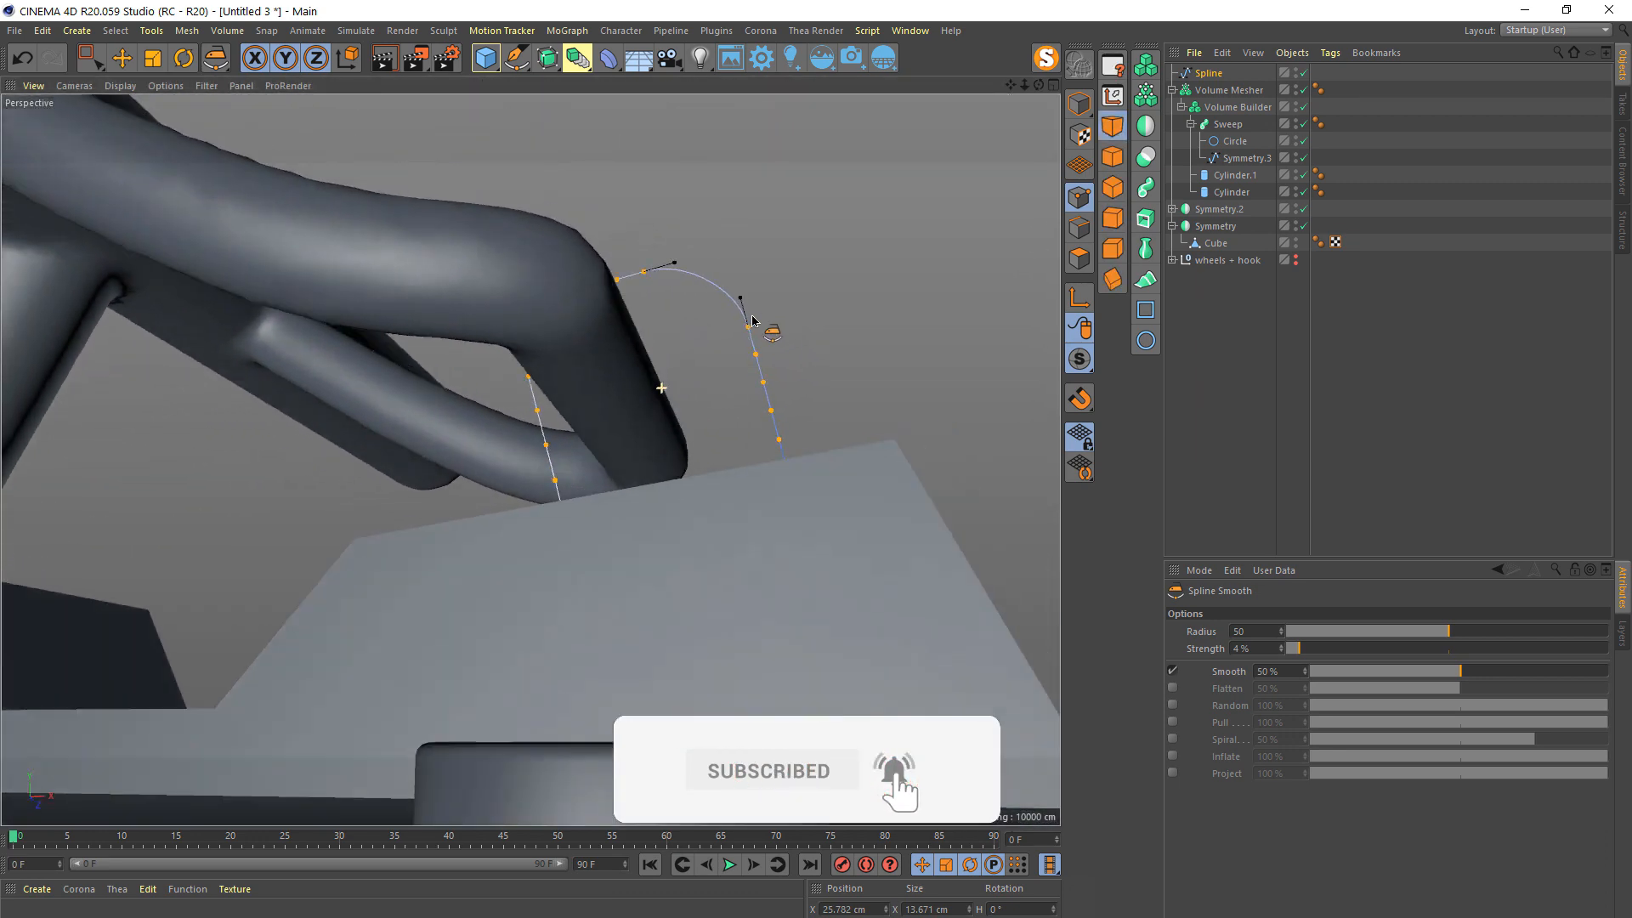
left_click_drag(752, 321, 774, 373, "alt")
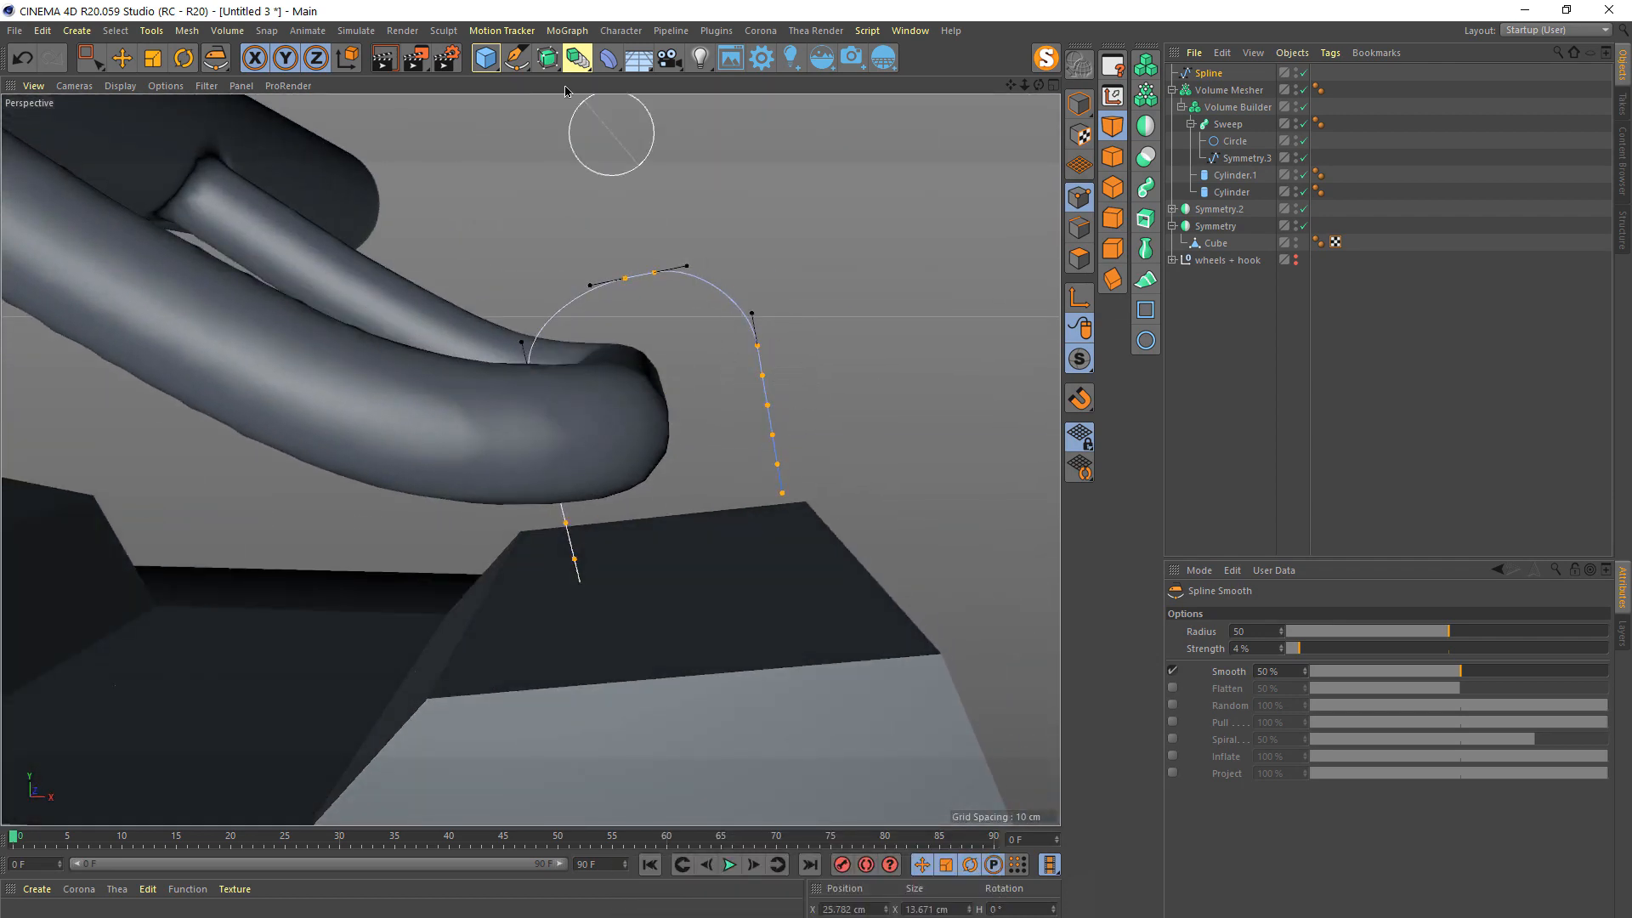
left_click(1241, 355)
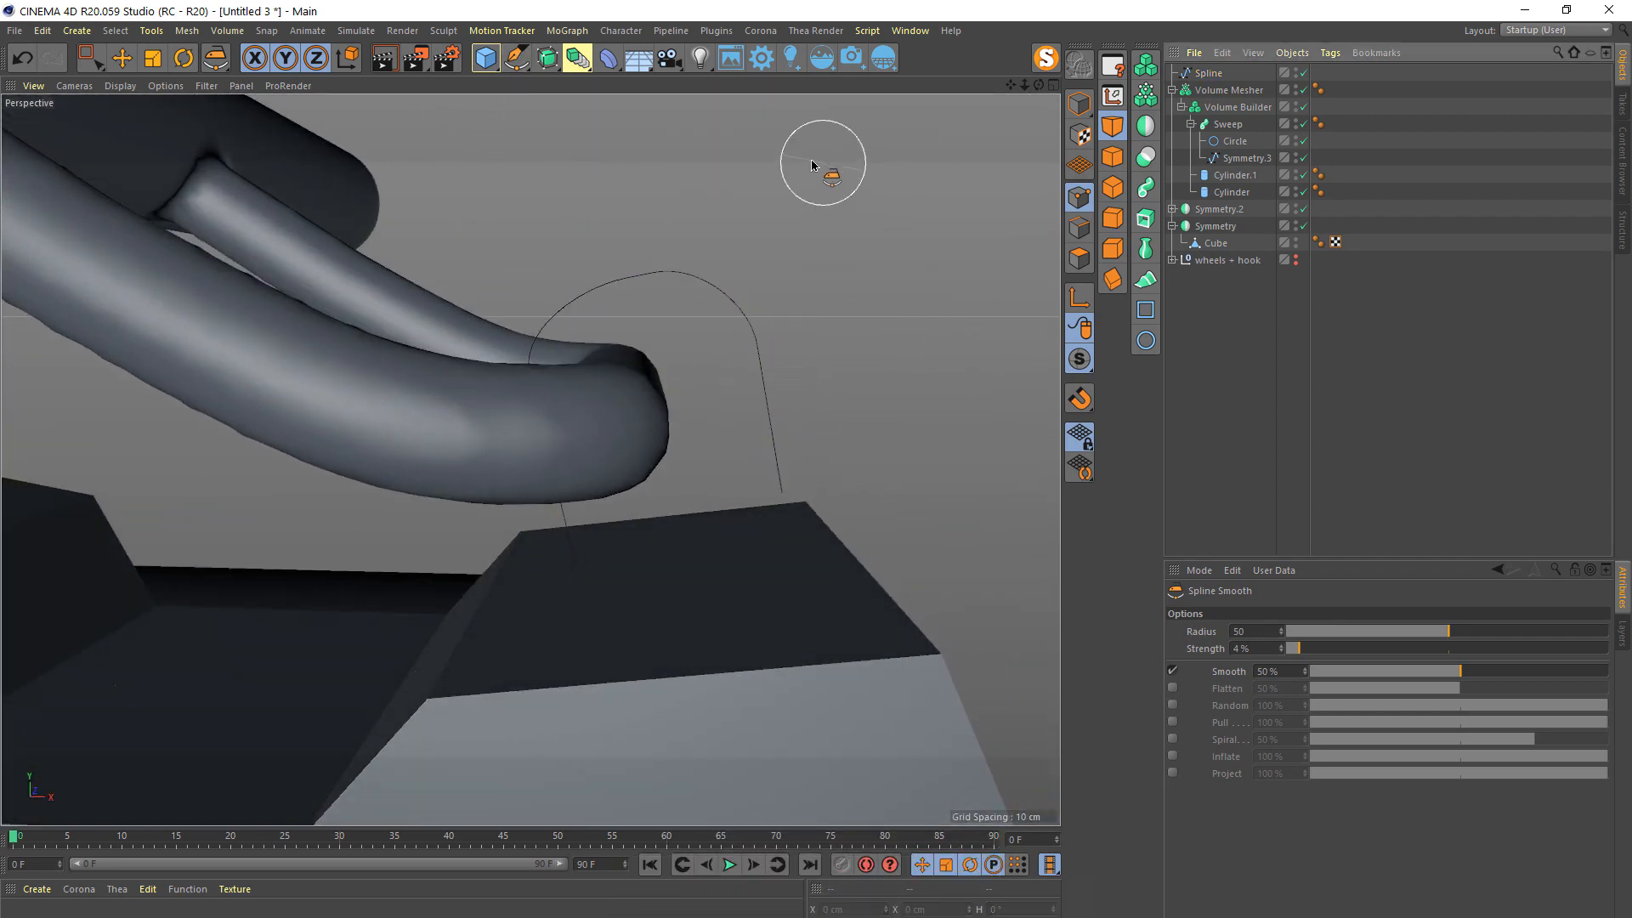
left_click_drag(816, 162, 702, 207, "alt")
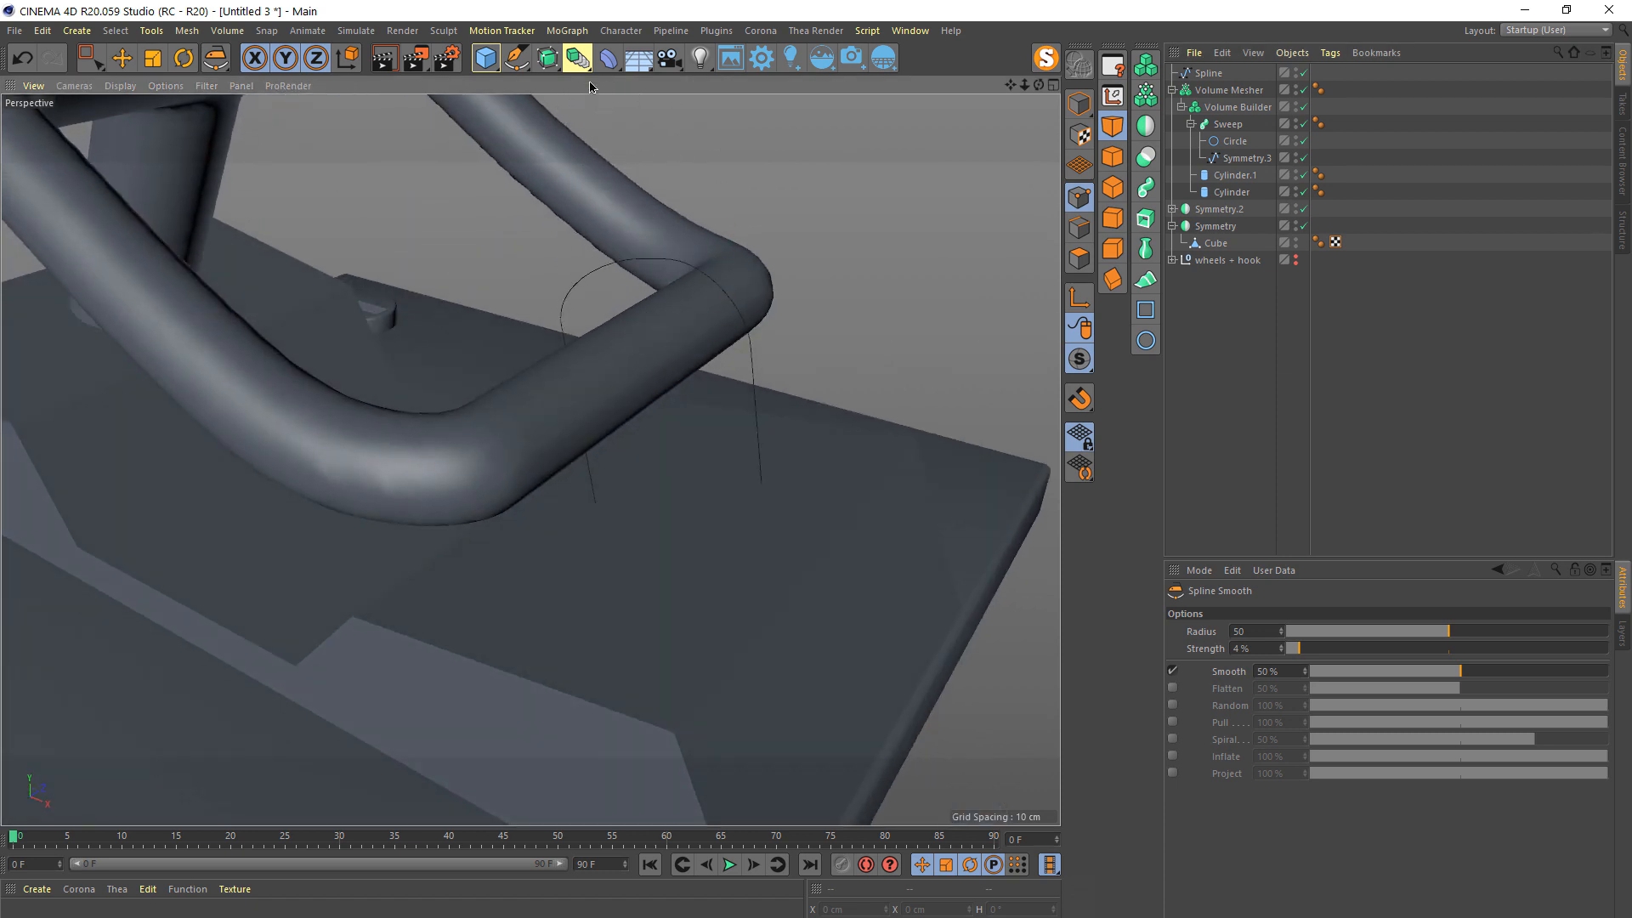
left_click(516, 58)
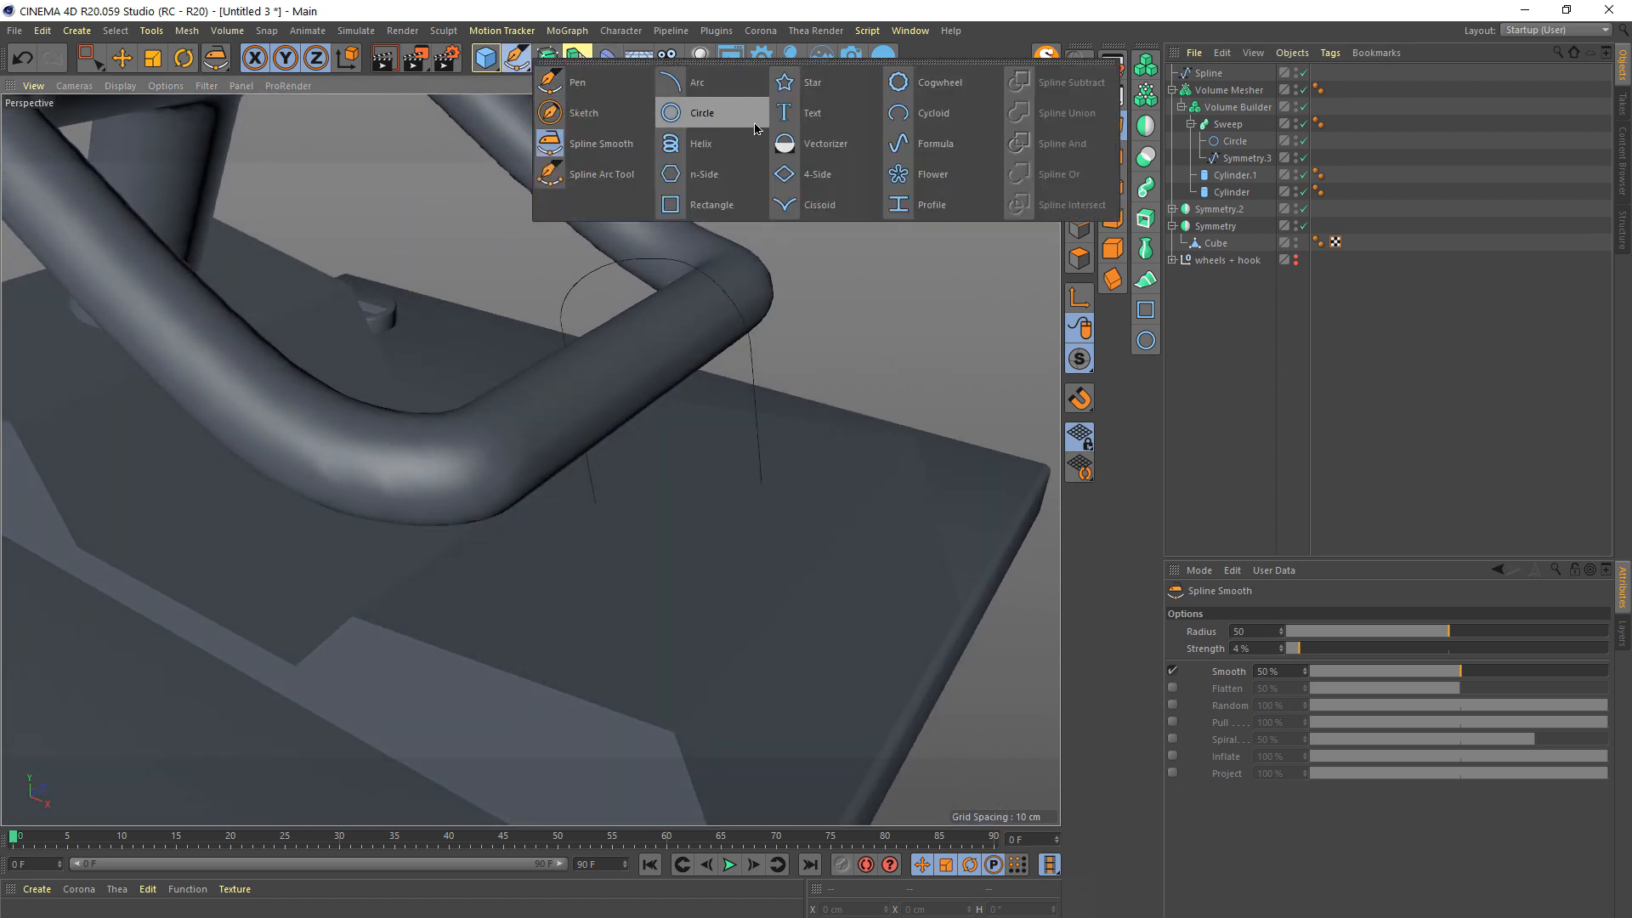
left_click(711, 207)
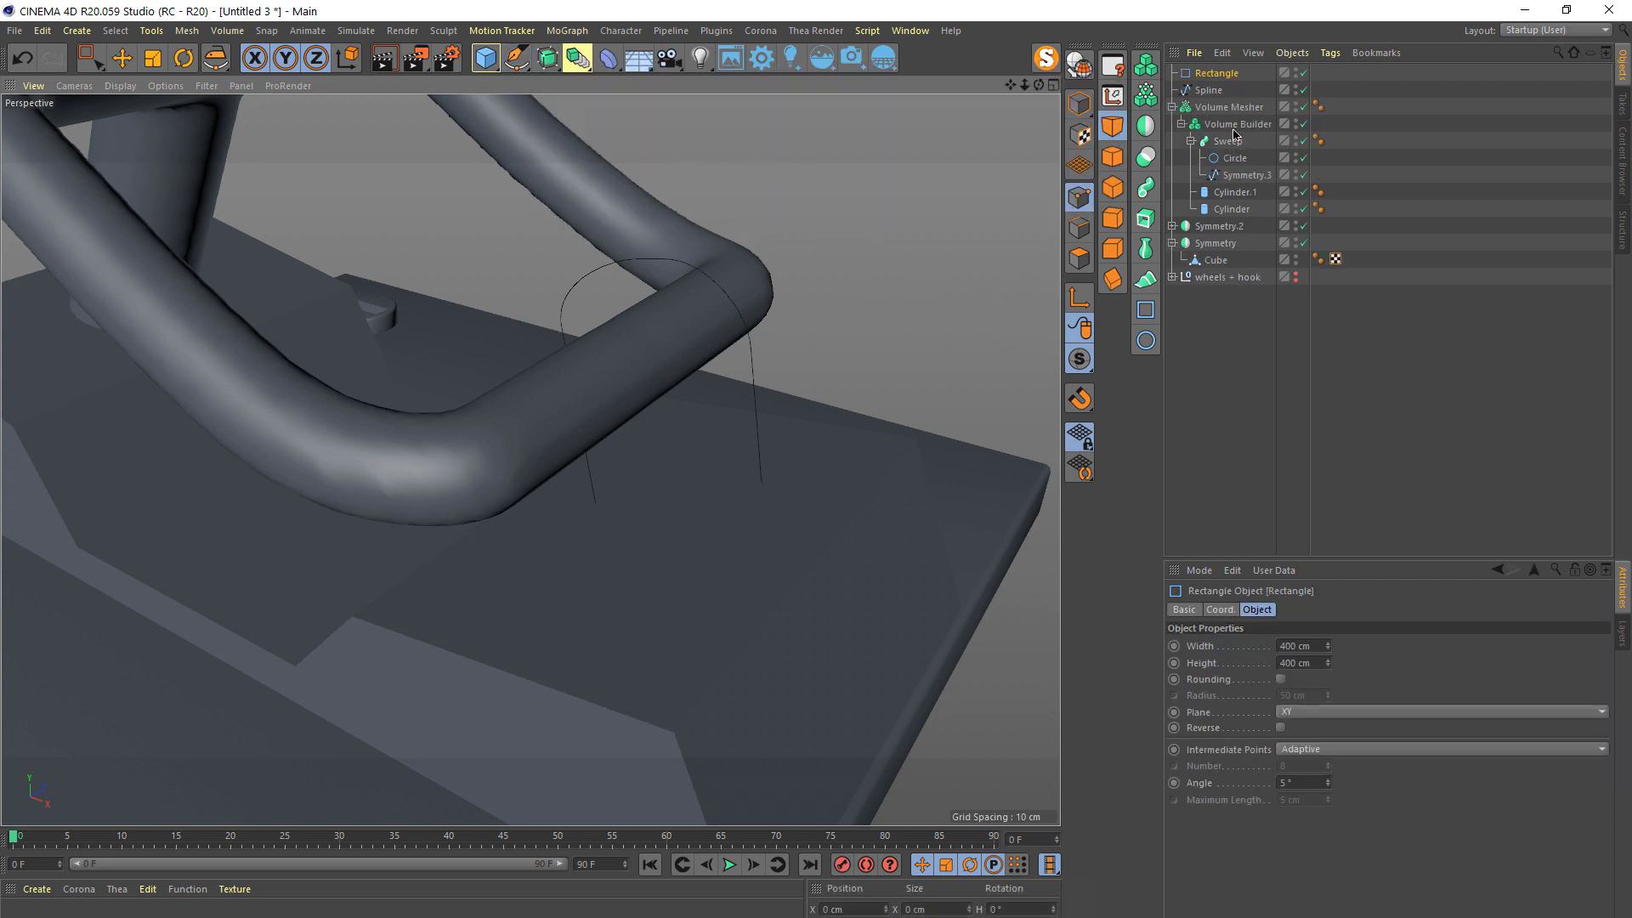
- Add a Sweep object and nest the rectangle and the arch spline inside it
mouse_move(765, 298)
left_mouse_down("alt")
mouse_move(574, 313)
mouse_move(431, 252)
mouse_move(660, 275)
left_mouse_up("alt")
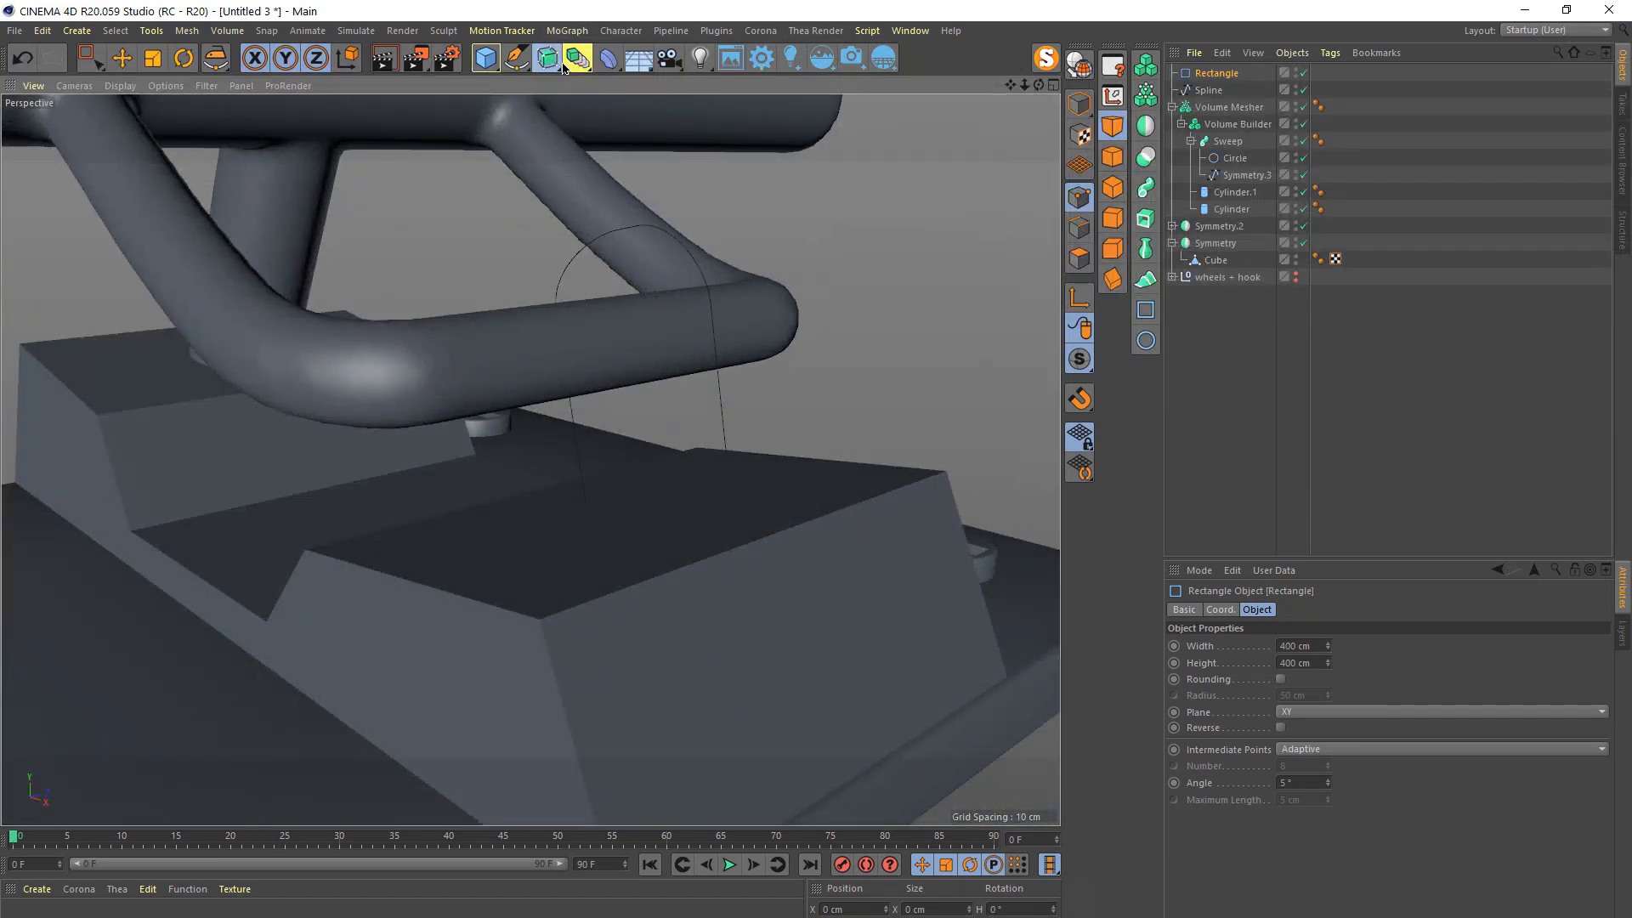
left_click_drag(563, 68, 664, 134)
left_click(1208, 108)
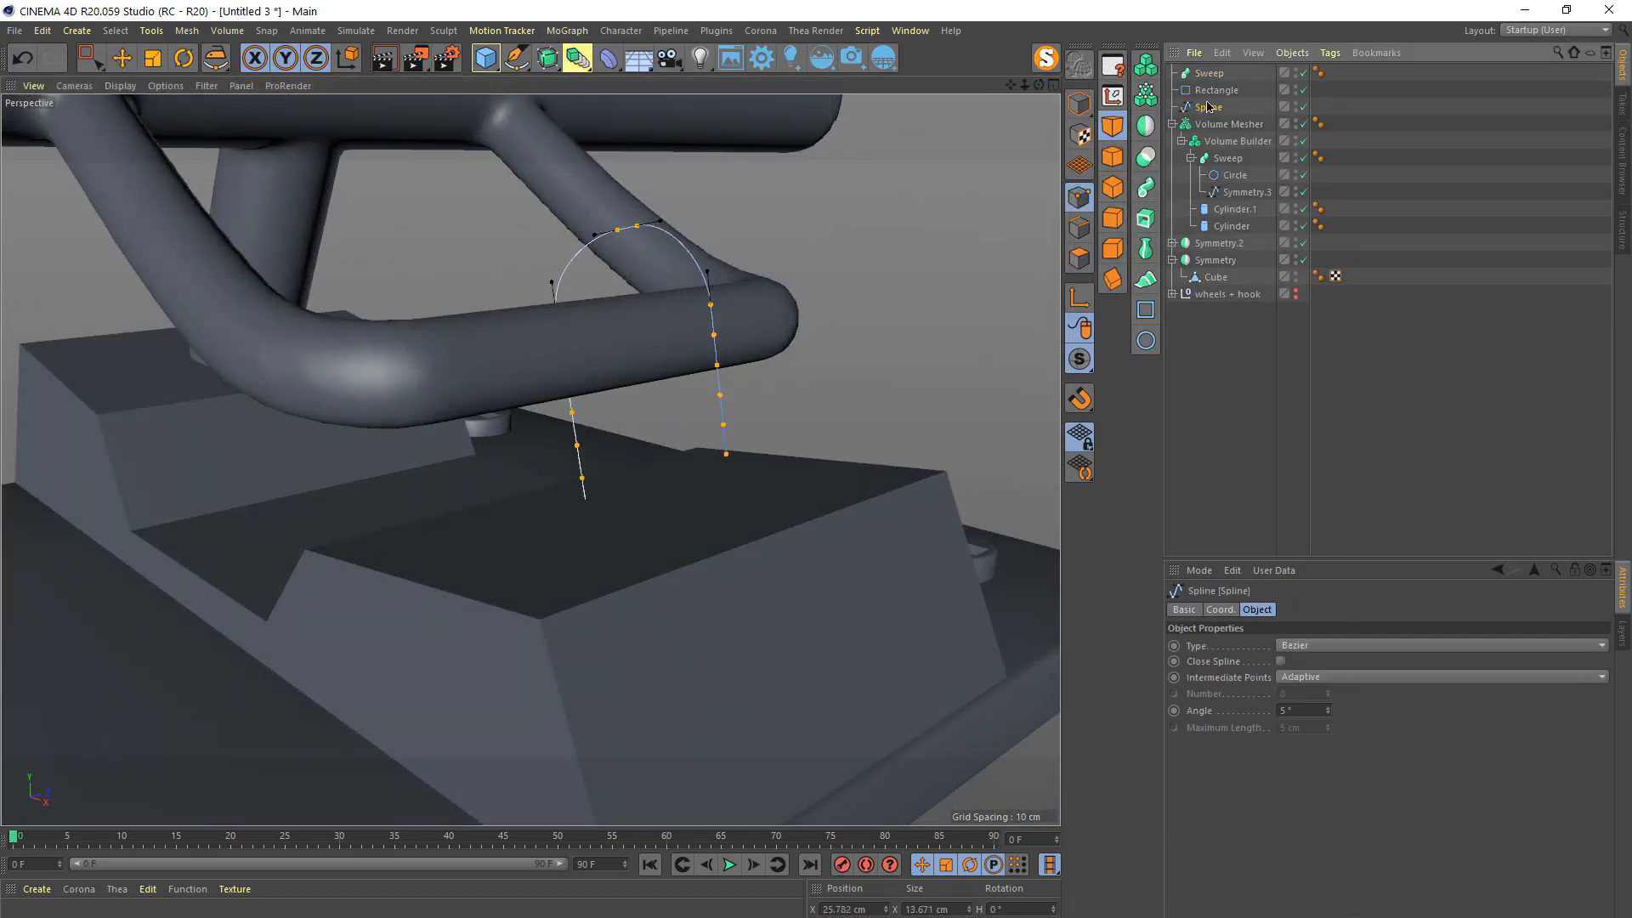
left_click(1218, 91, "ctrl")
left_click_drag(1208, 74, 1209, 75)
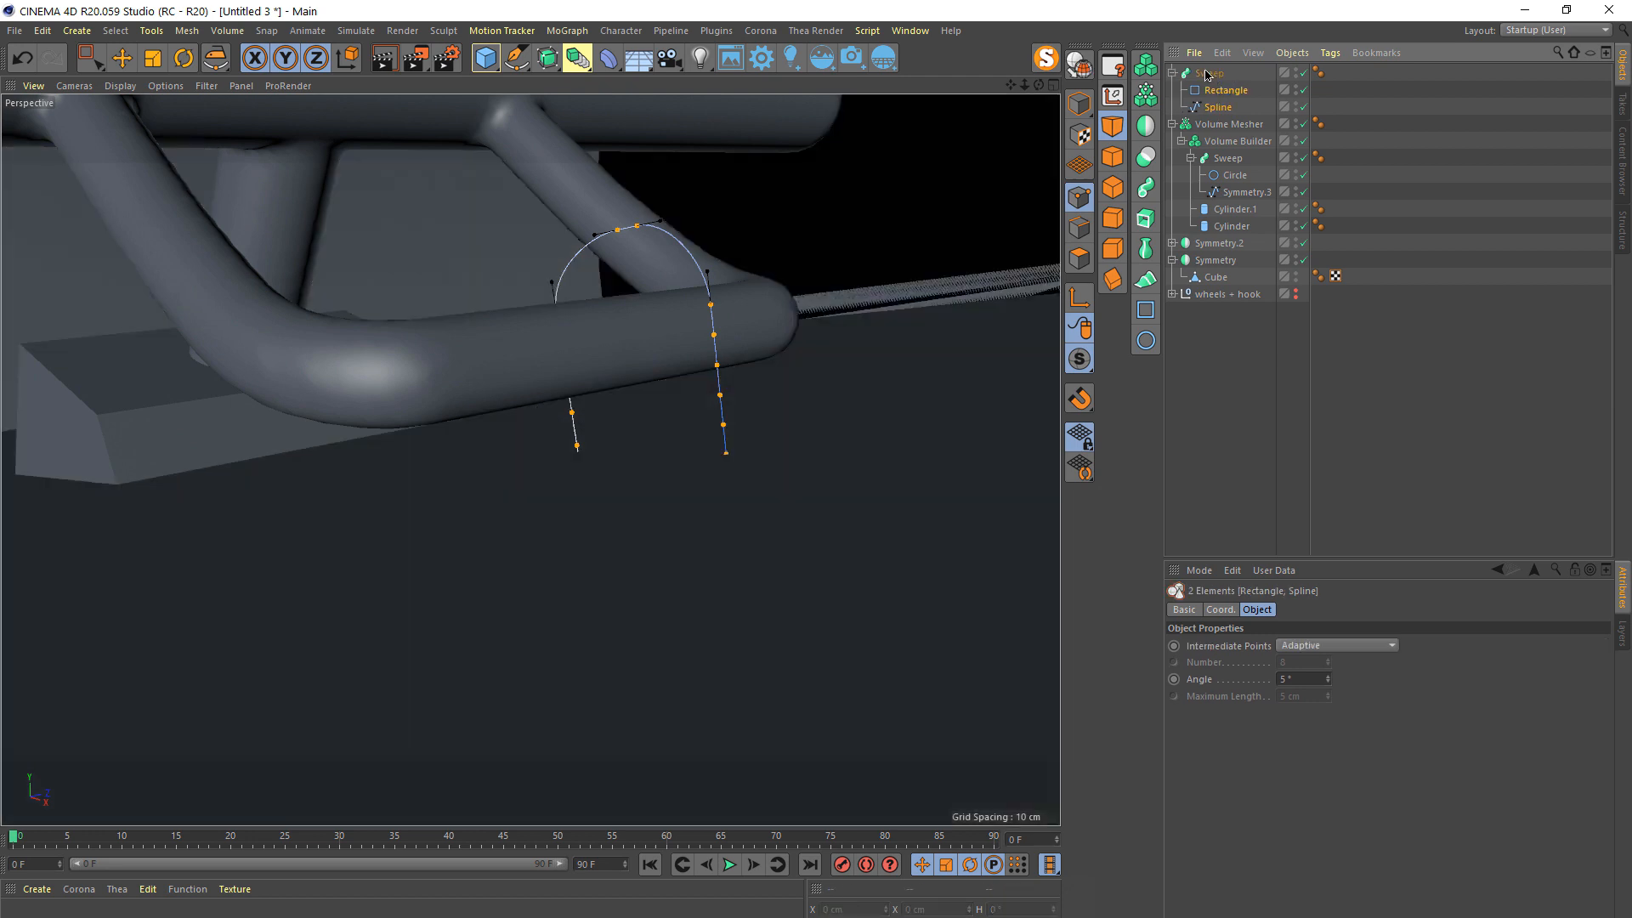
- Scale the rectangle profile down so the sweep forms a narrow flat-sided hook around the handle
left_click(1226, 92)
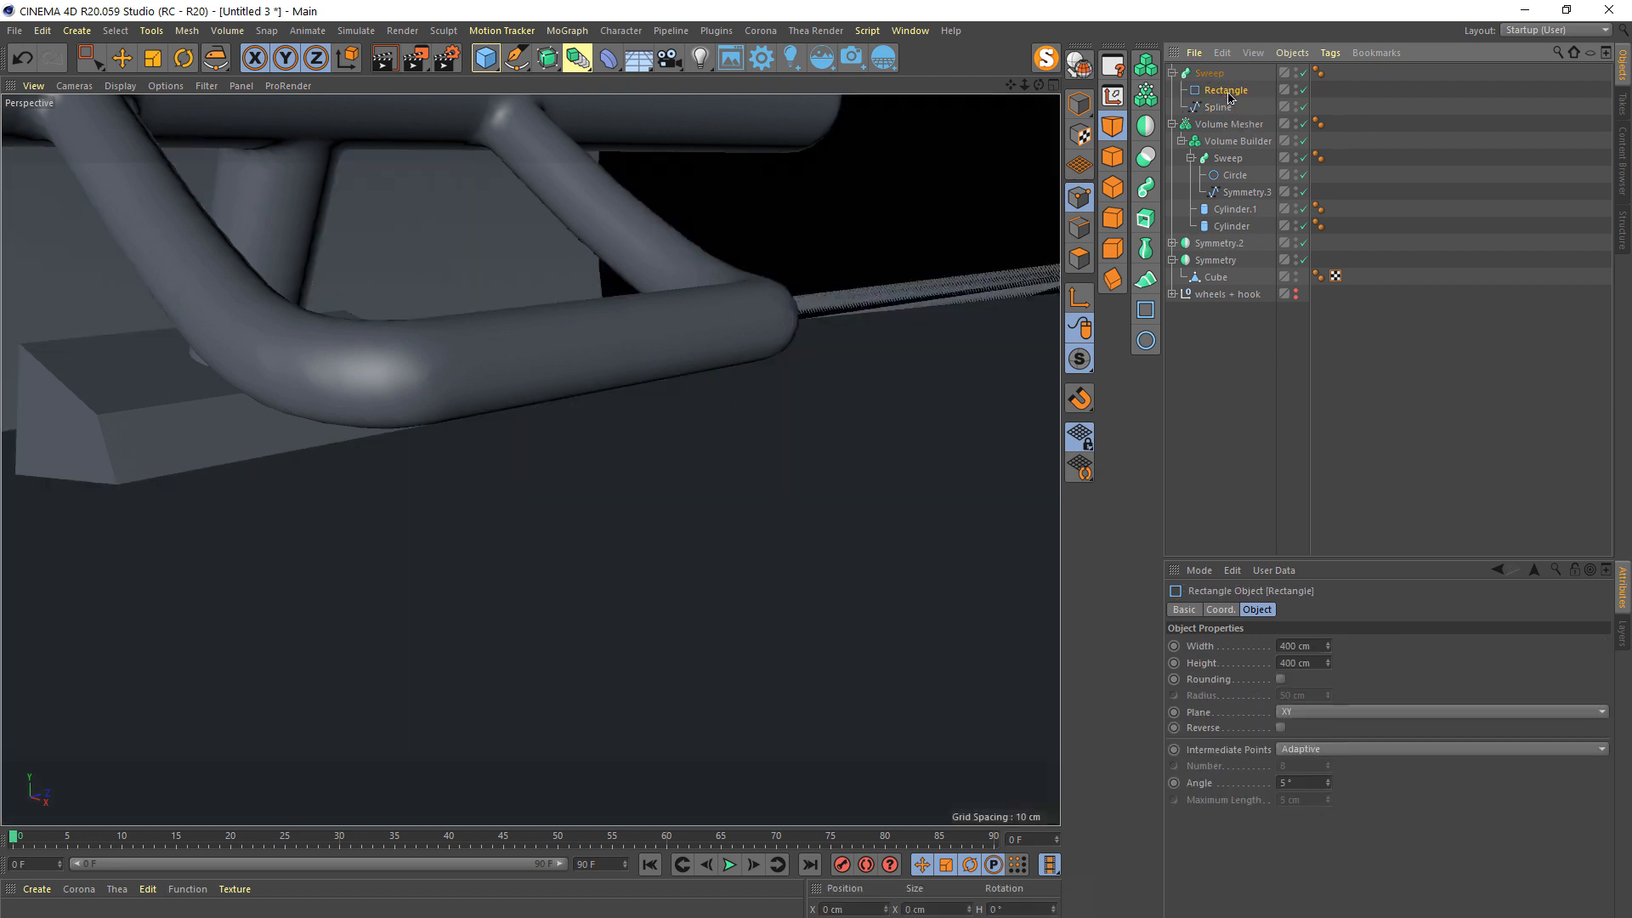
left_click(151, 58)
left_click_drag(772, 150, 241, 470)
scroll(703, 353, "up", 8)
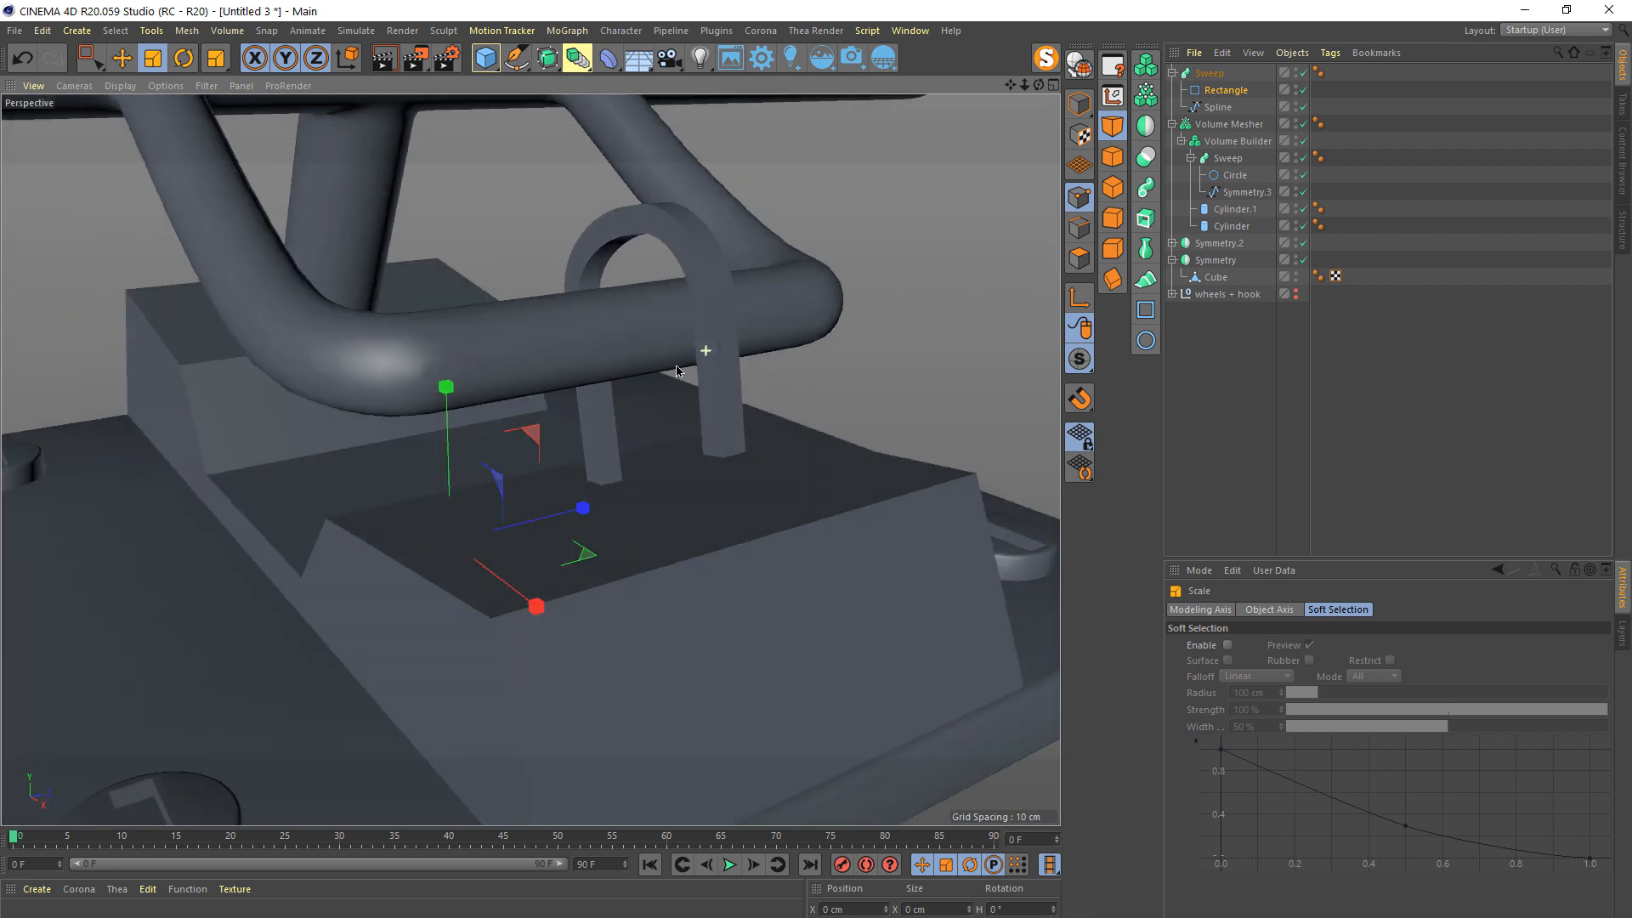
- Increase the height of the hook's rectangle profile so the swept strap becomes much wider along the handle
scroll(744, 302, "down", 4)
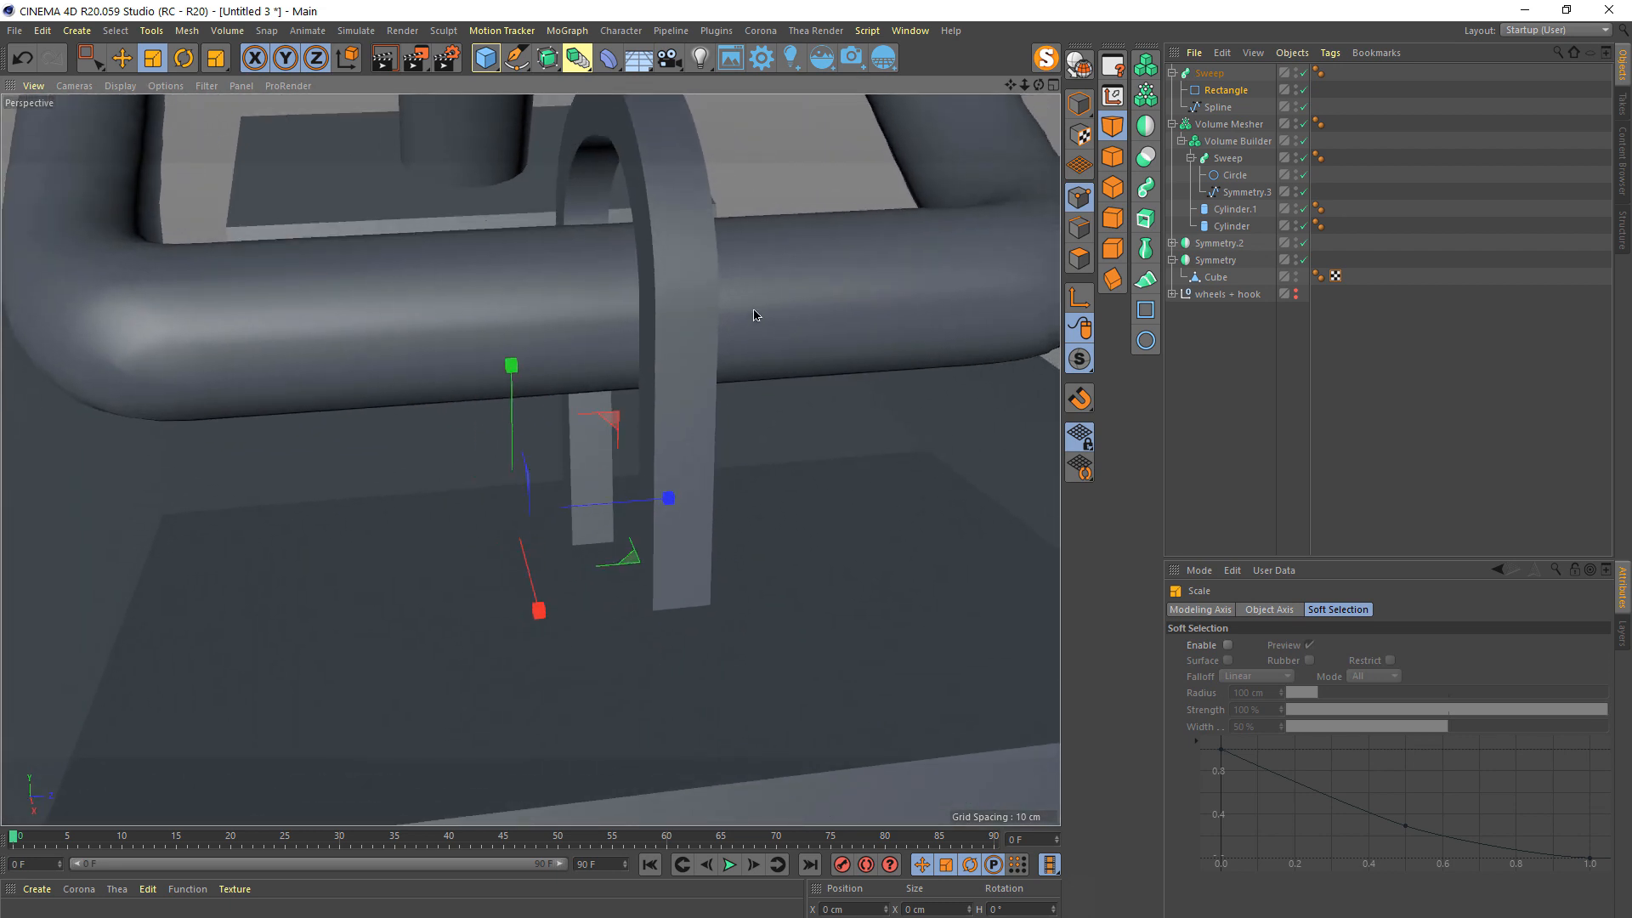
left_click(1216, 91)
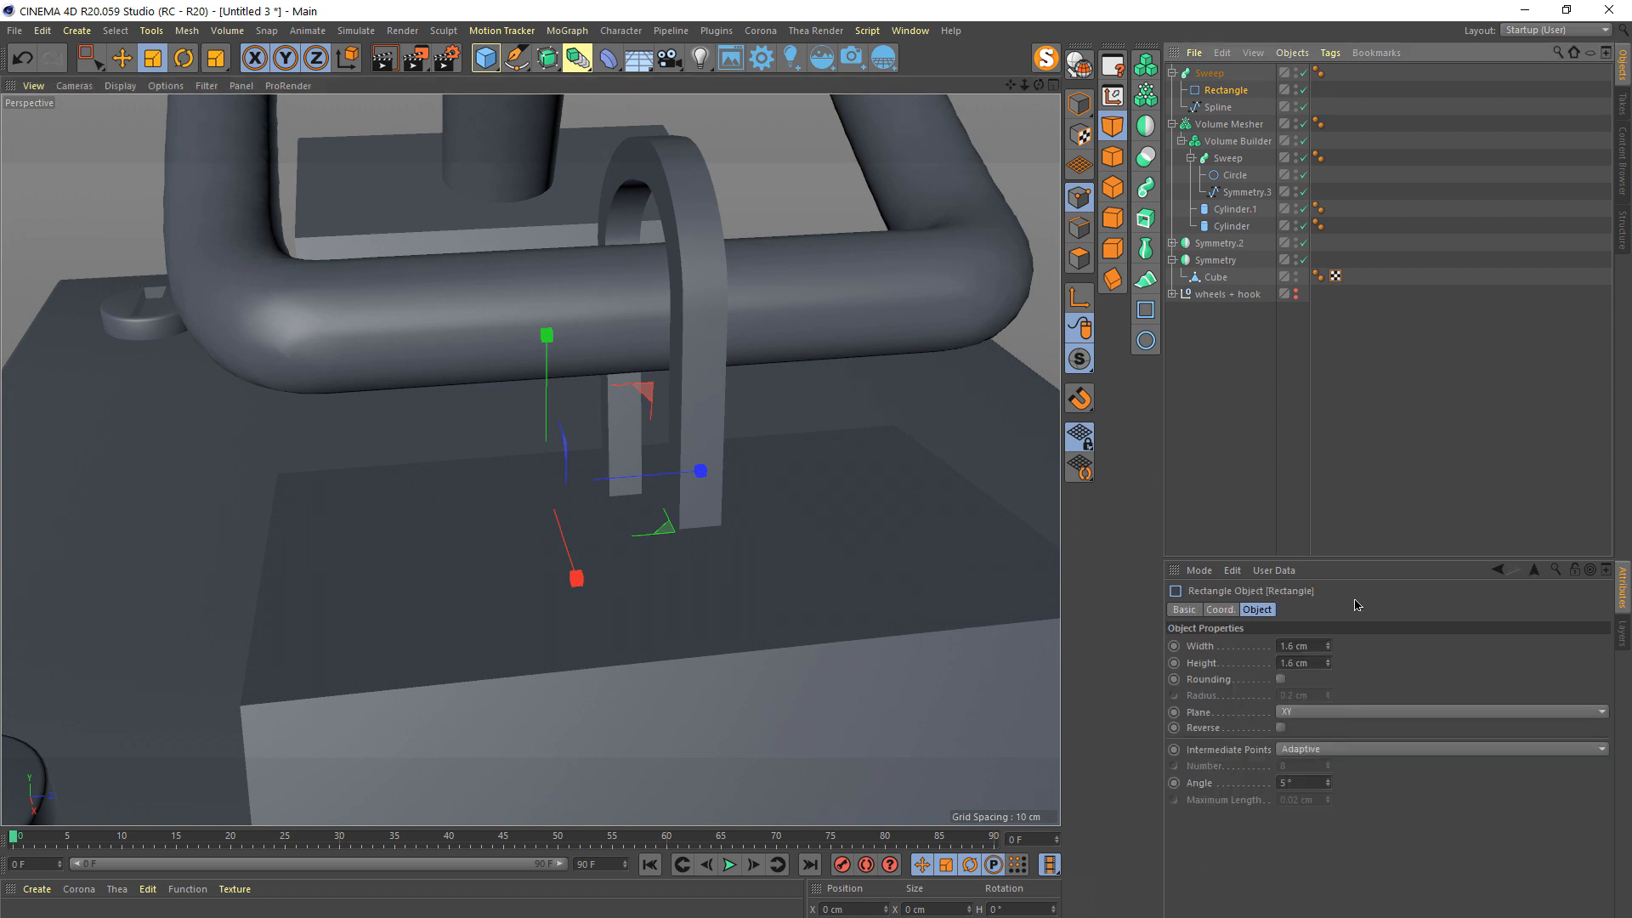
left_click_drag(1328, 664, 1327, 617)
left_click_drag(835, 493, 572, 303, "alt")
scroll(848, 391, "down", 10)
left_click(848, 391)
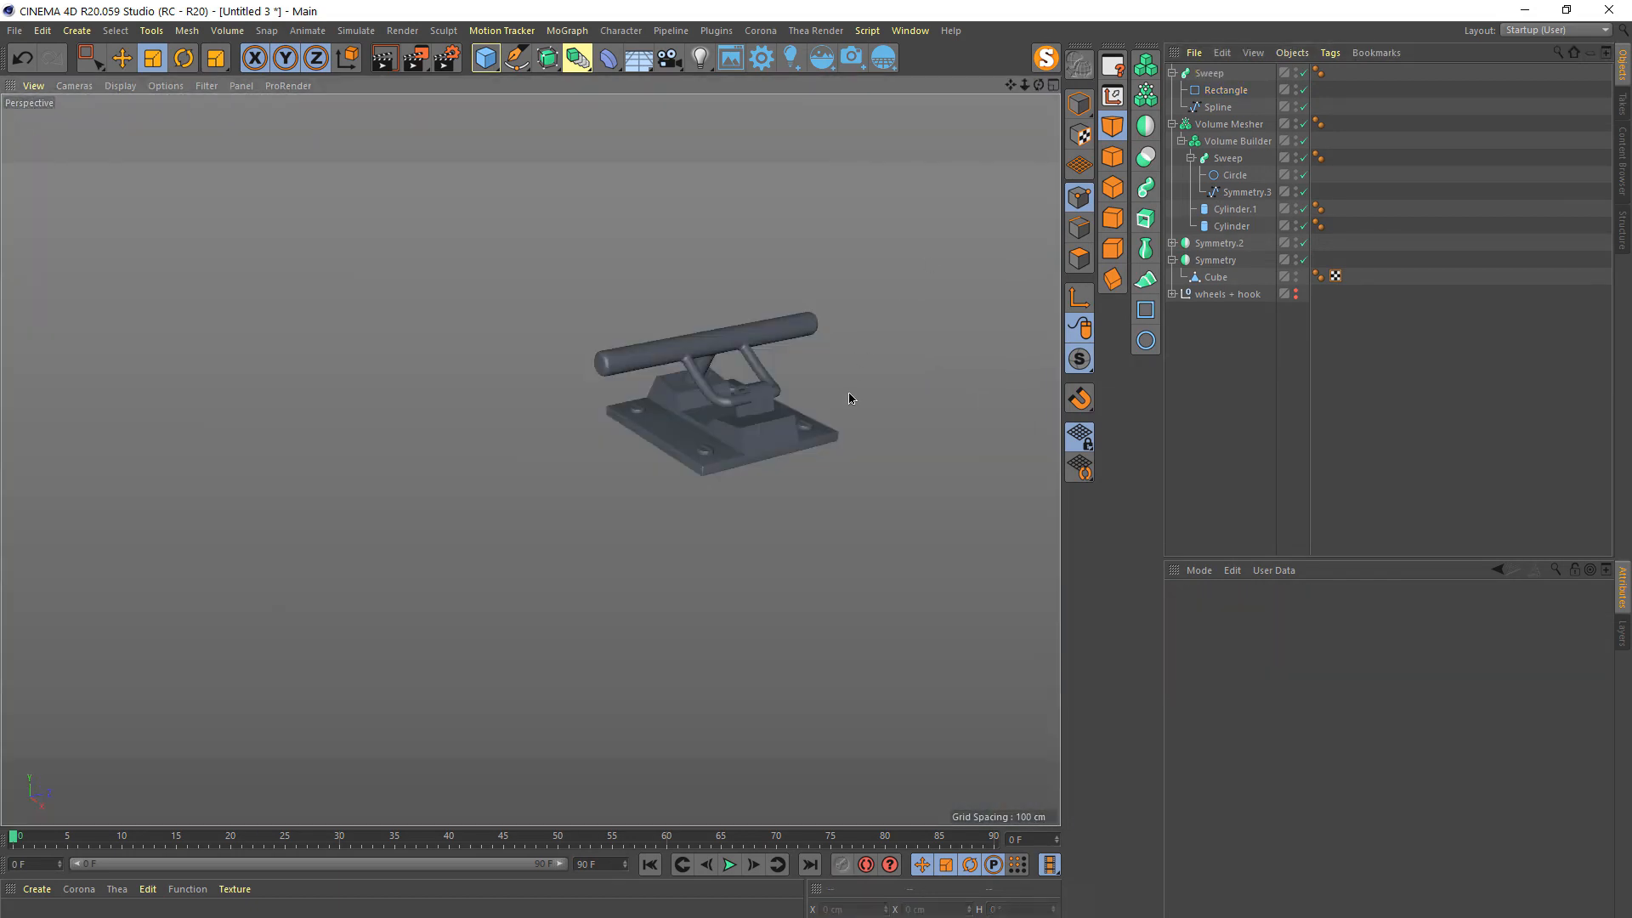
scroll(821, 350, "up", 4)
left_click_drag(821, 350, 679, 446, "alt")
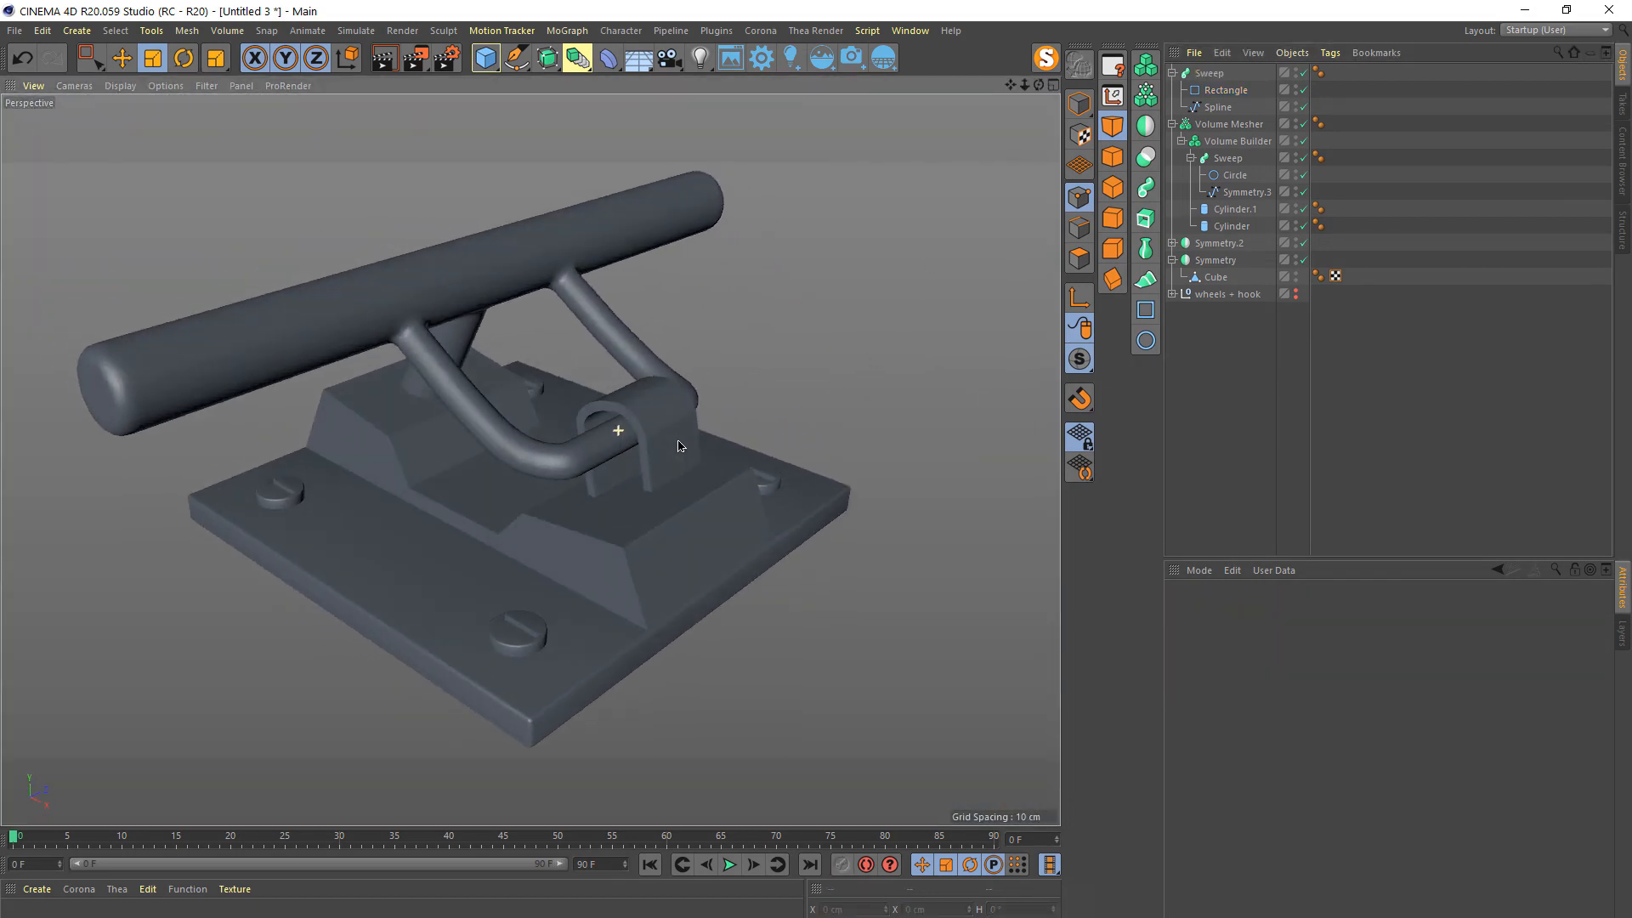
- Add a new Rectangle spline, collapse the hook and handle hierarchies, and set the rectangle's plane to XZ
left_click(529, 68)
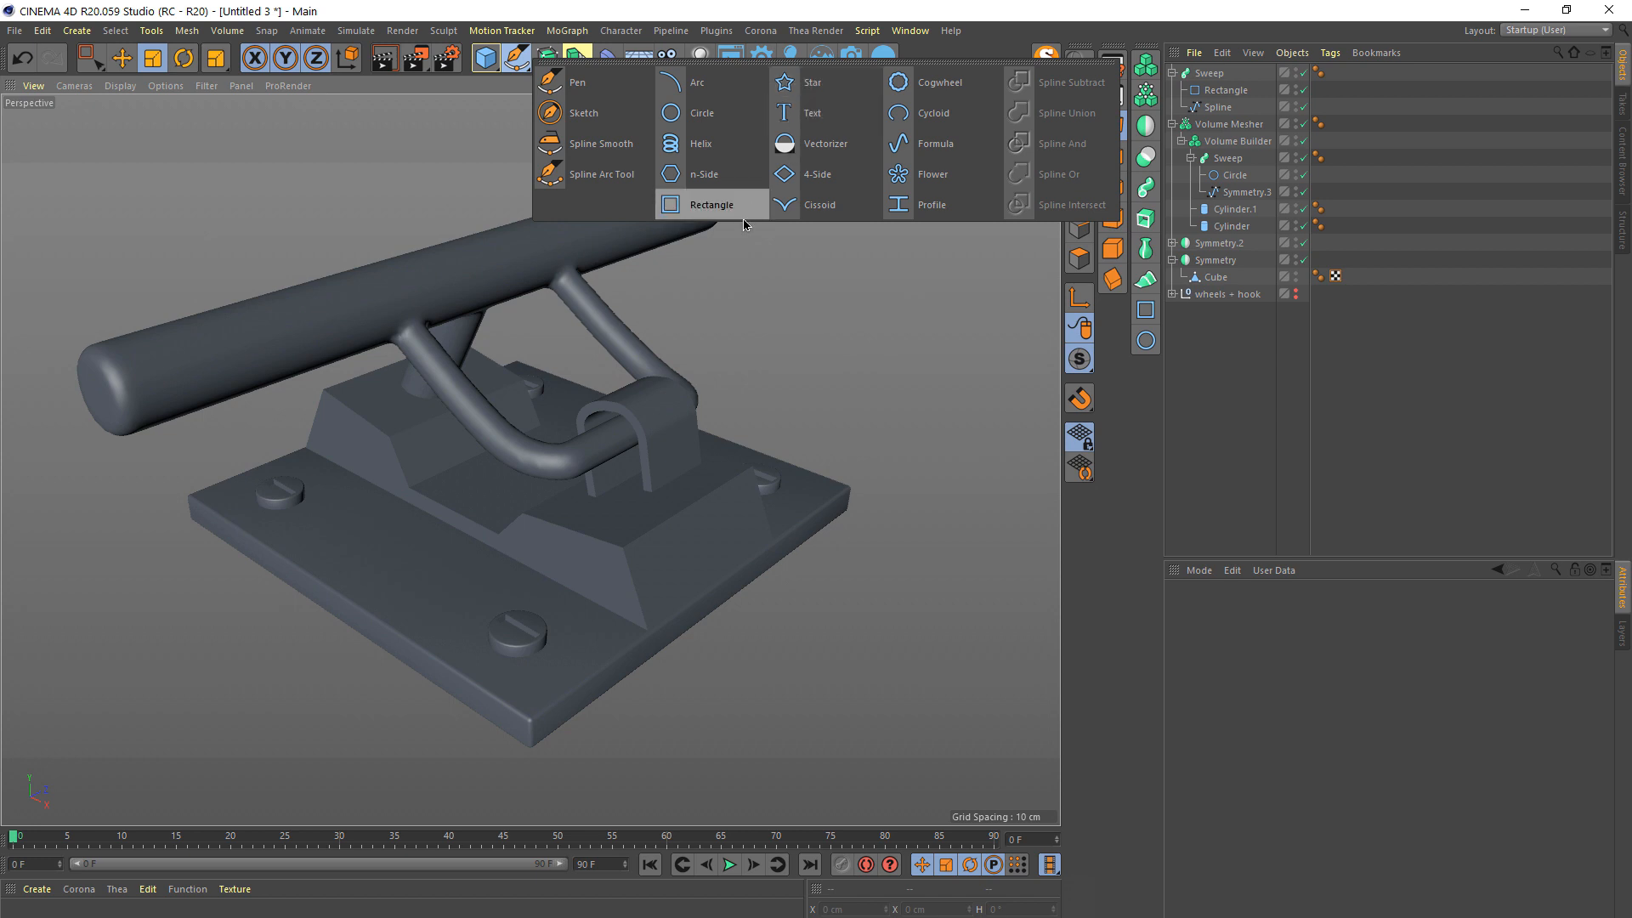
left_click(711, 204)
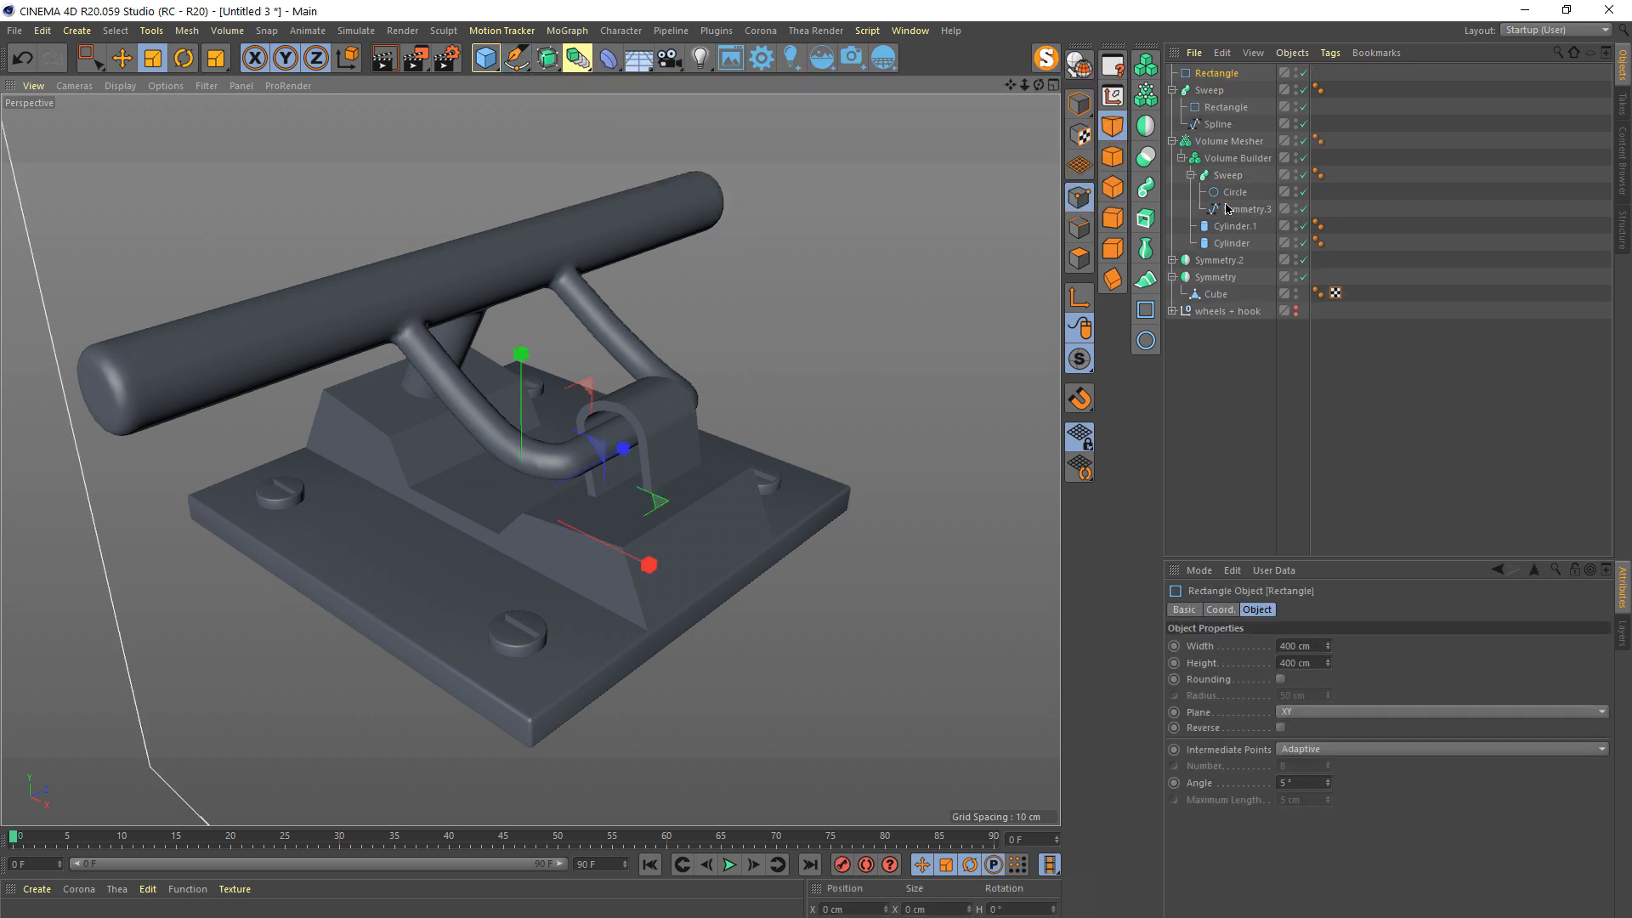
left_click(1172, 90)
left_click(1172, 107)
left_click(1229, 282)
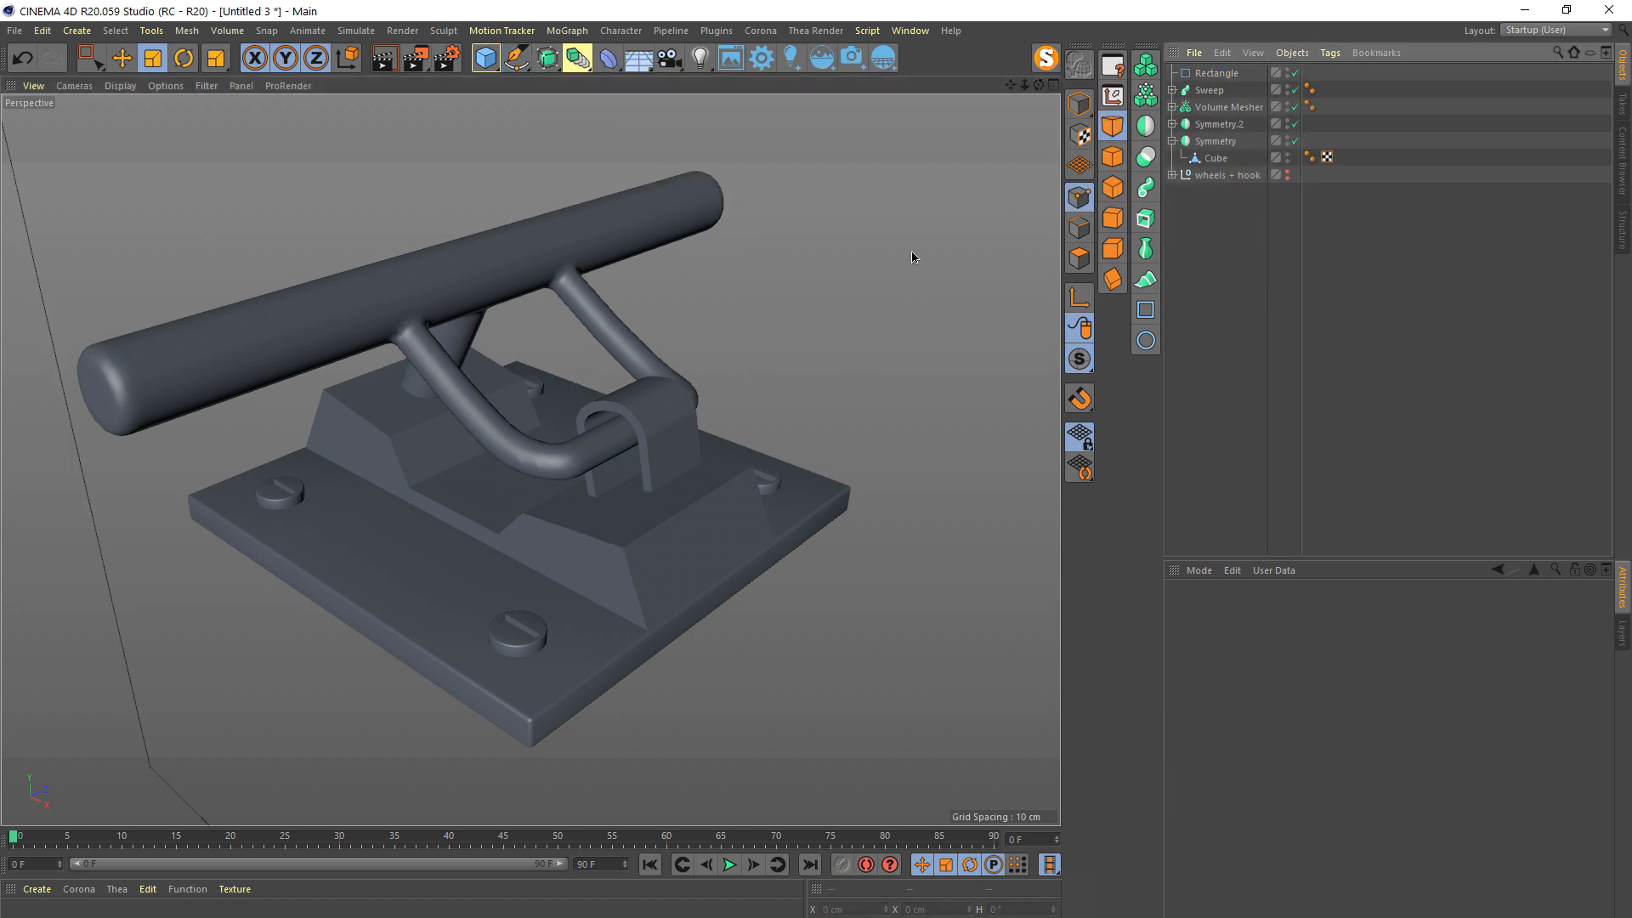
left_click_drag(915, 255, 940, 279, "alt")
left_click(1220, 73)
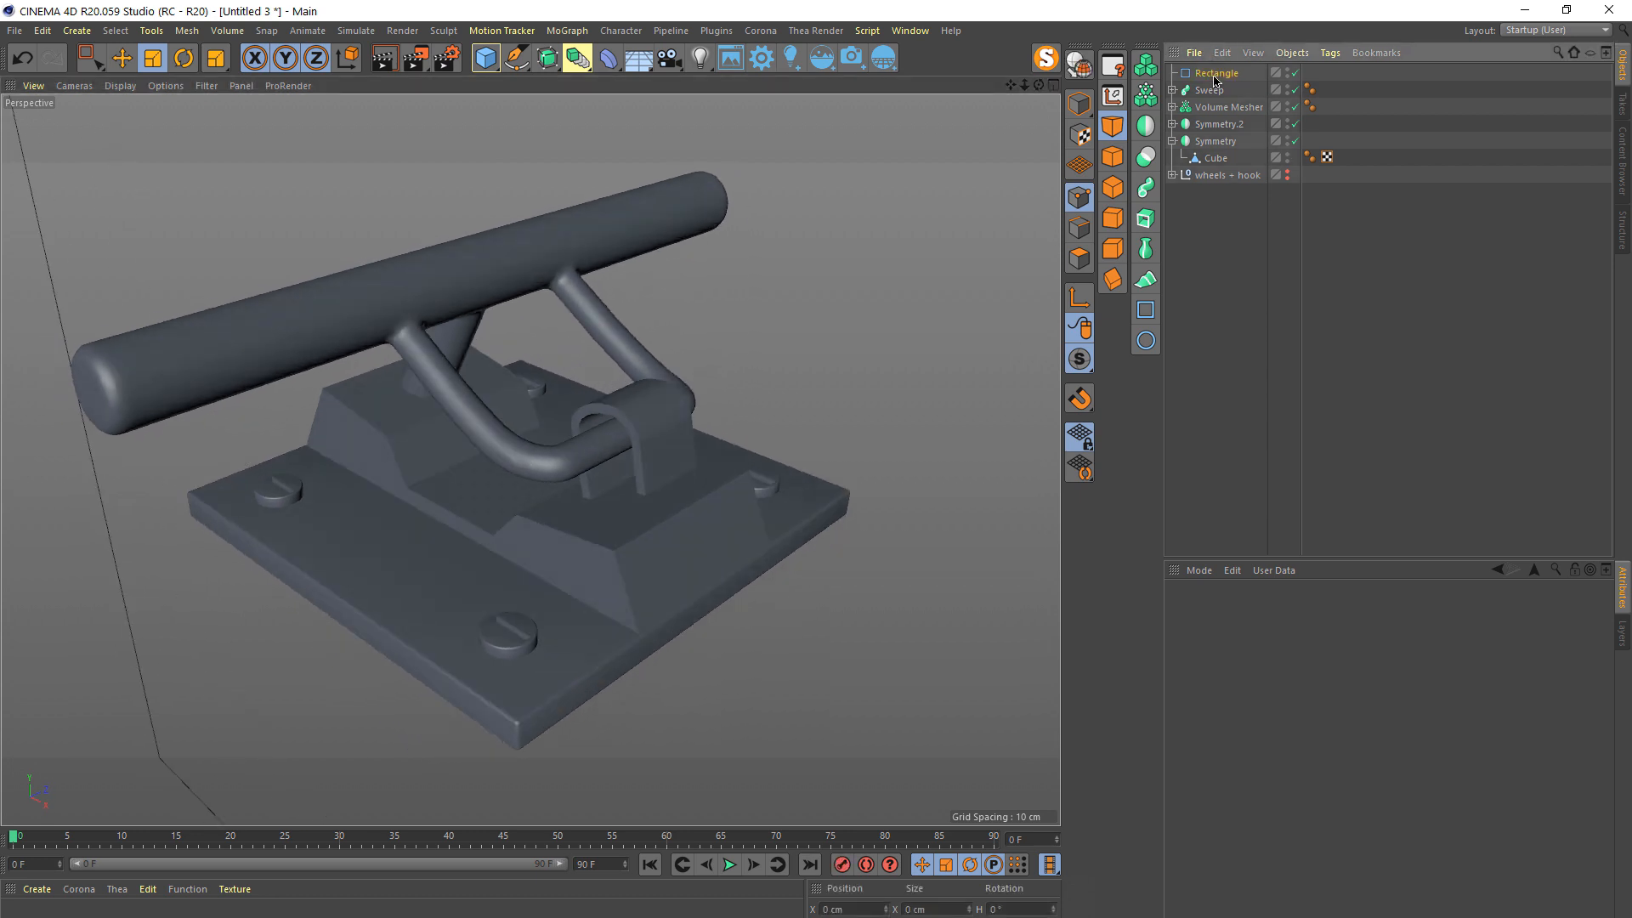
left_click(1313, 712)
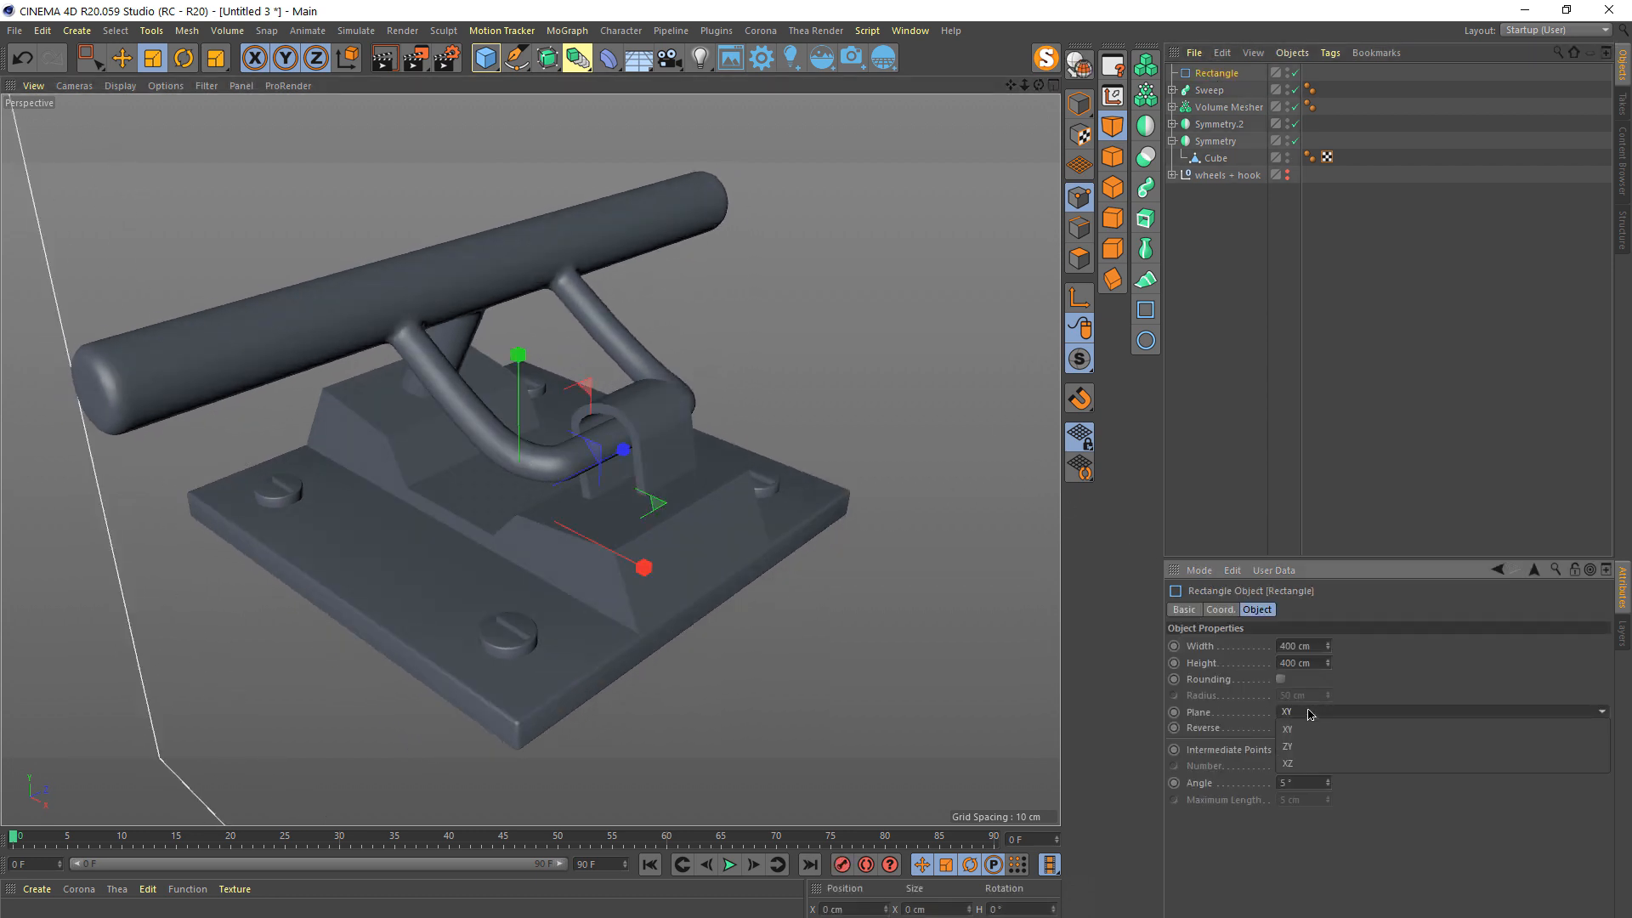
left_click(1288, 763)
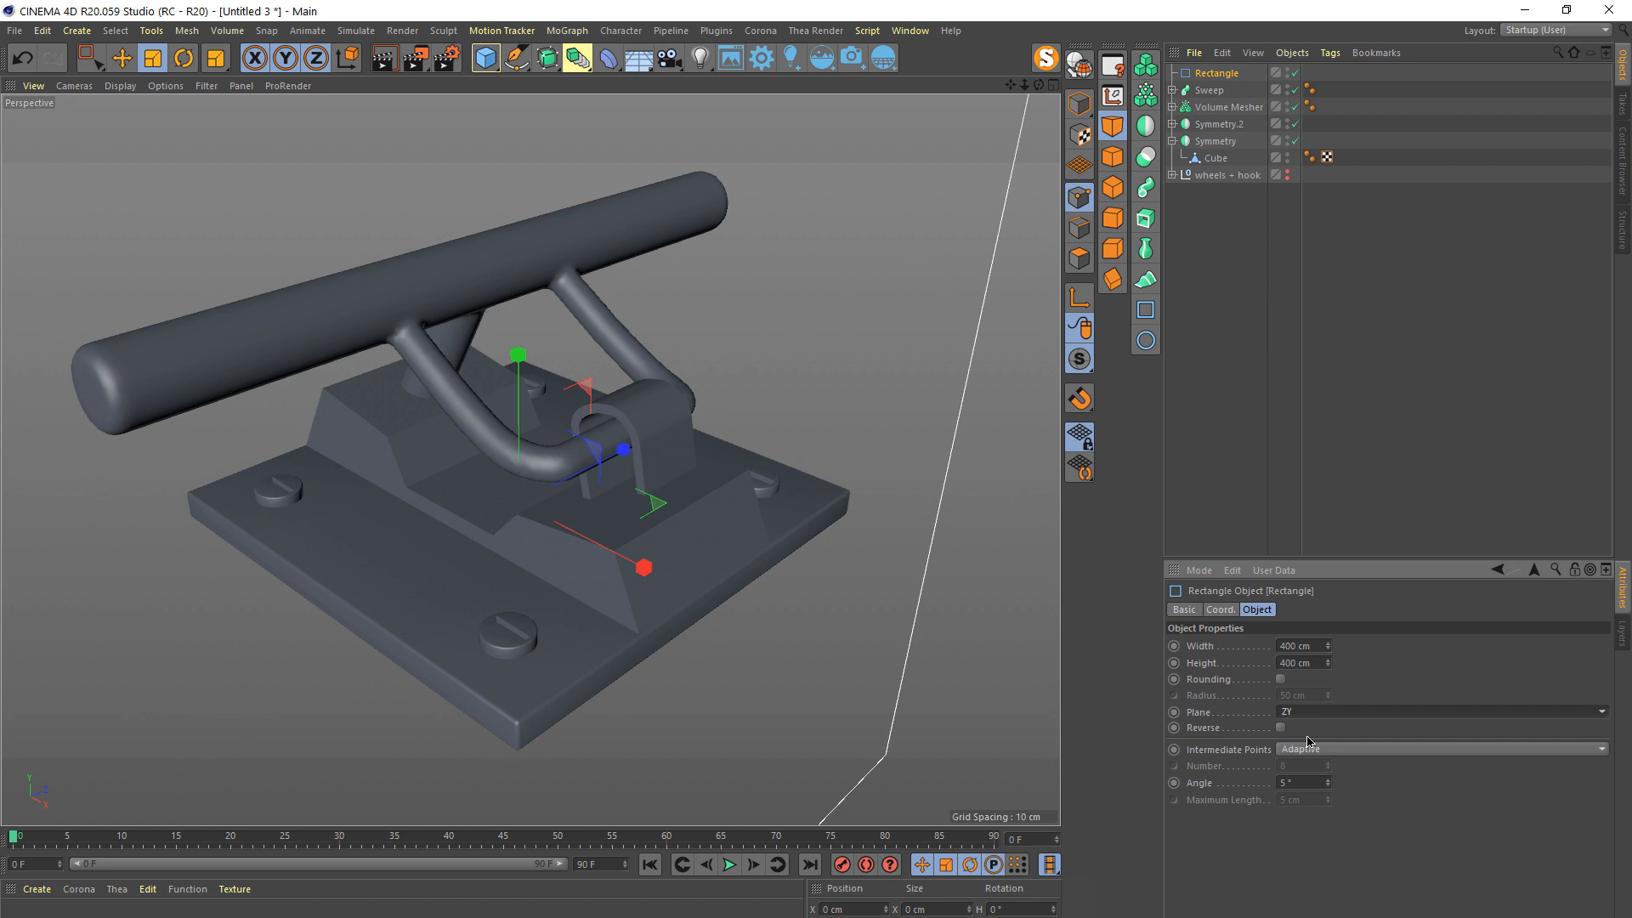
- Scale the new rectangle down in the top view until it fits inside the handle's loop
left_click(154, 59)
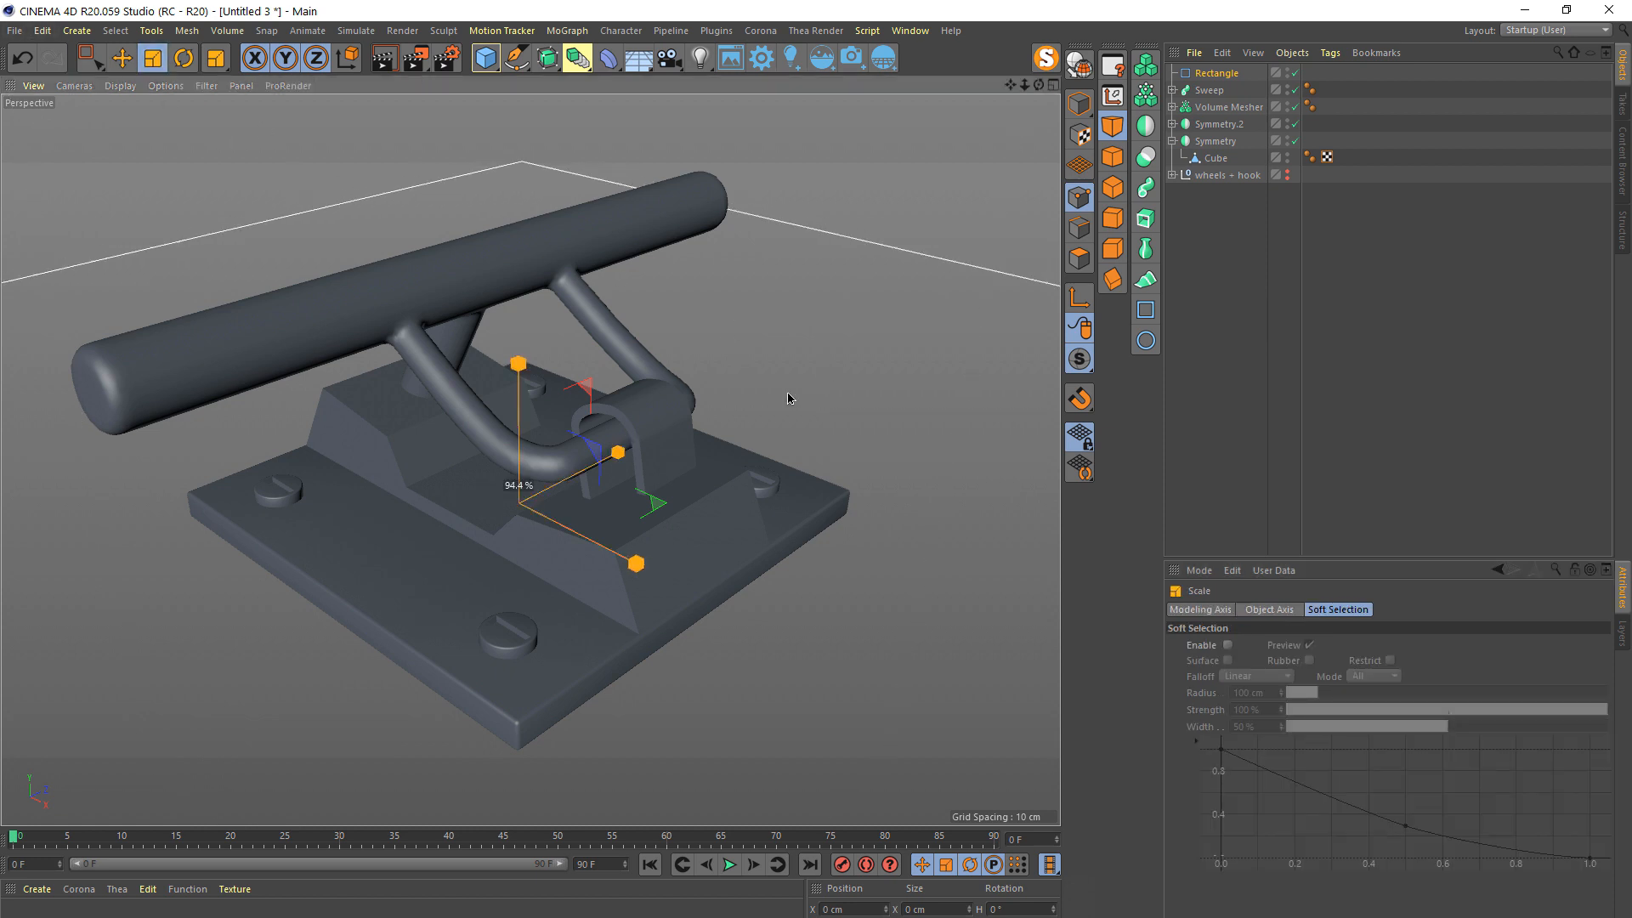
left_click_drag(783, 393, 292, 561)
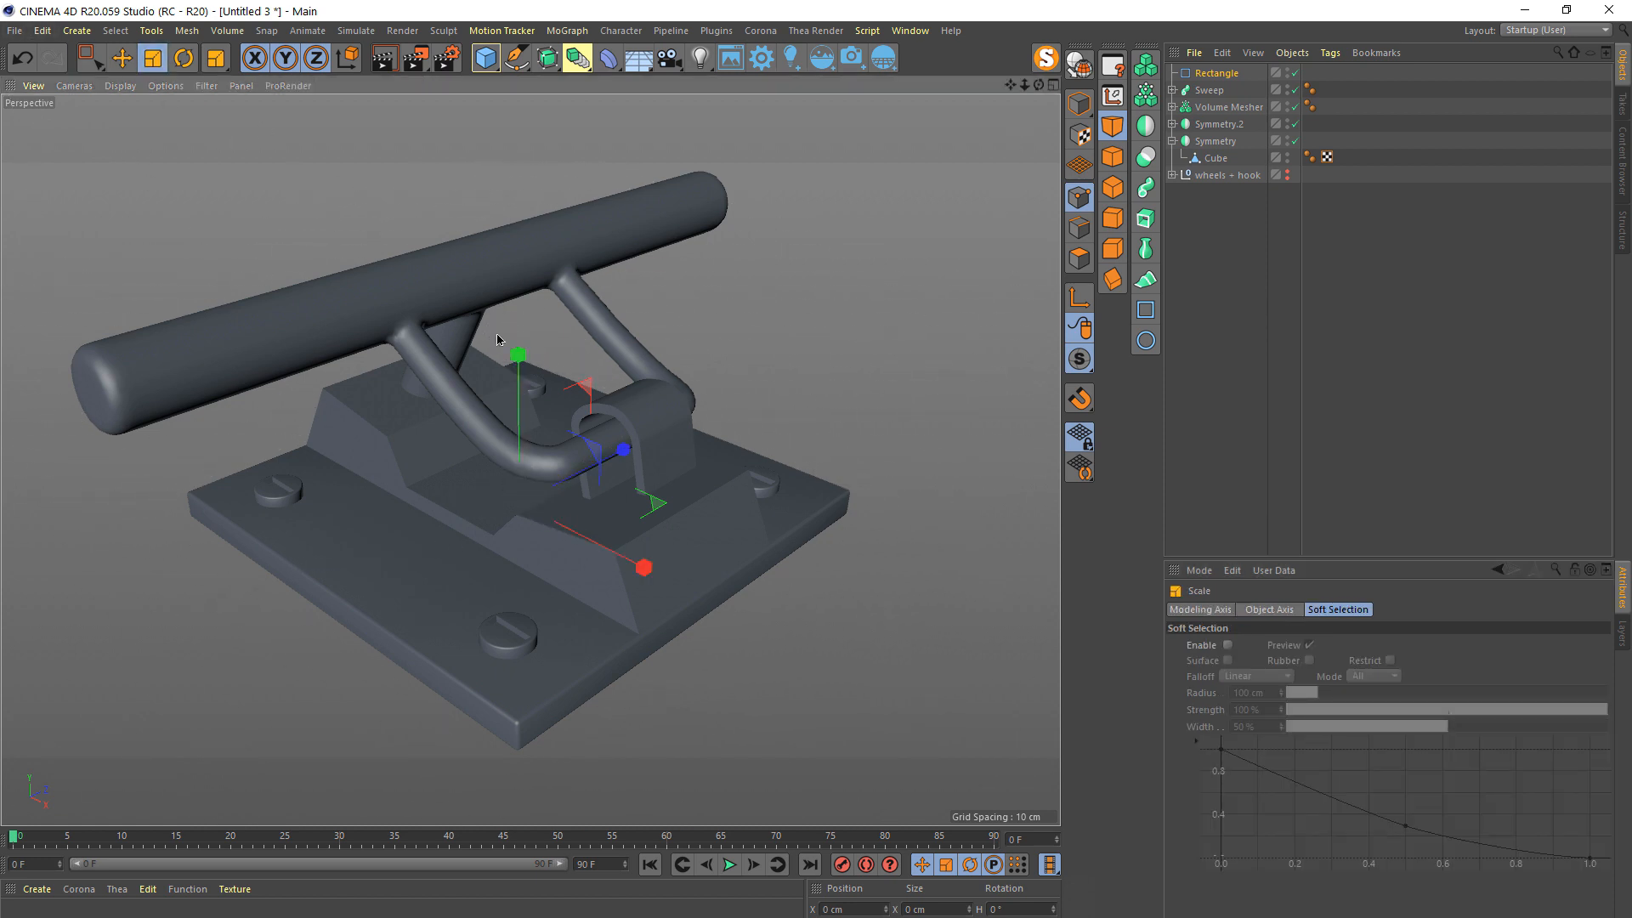
middle_click(499, 340)
middle_click(674, 273)
scroll(528, 461, "down", 5)
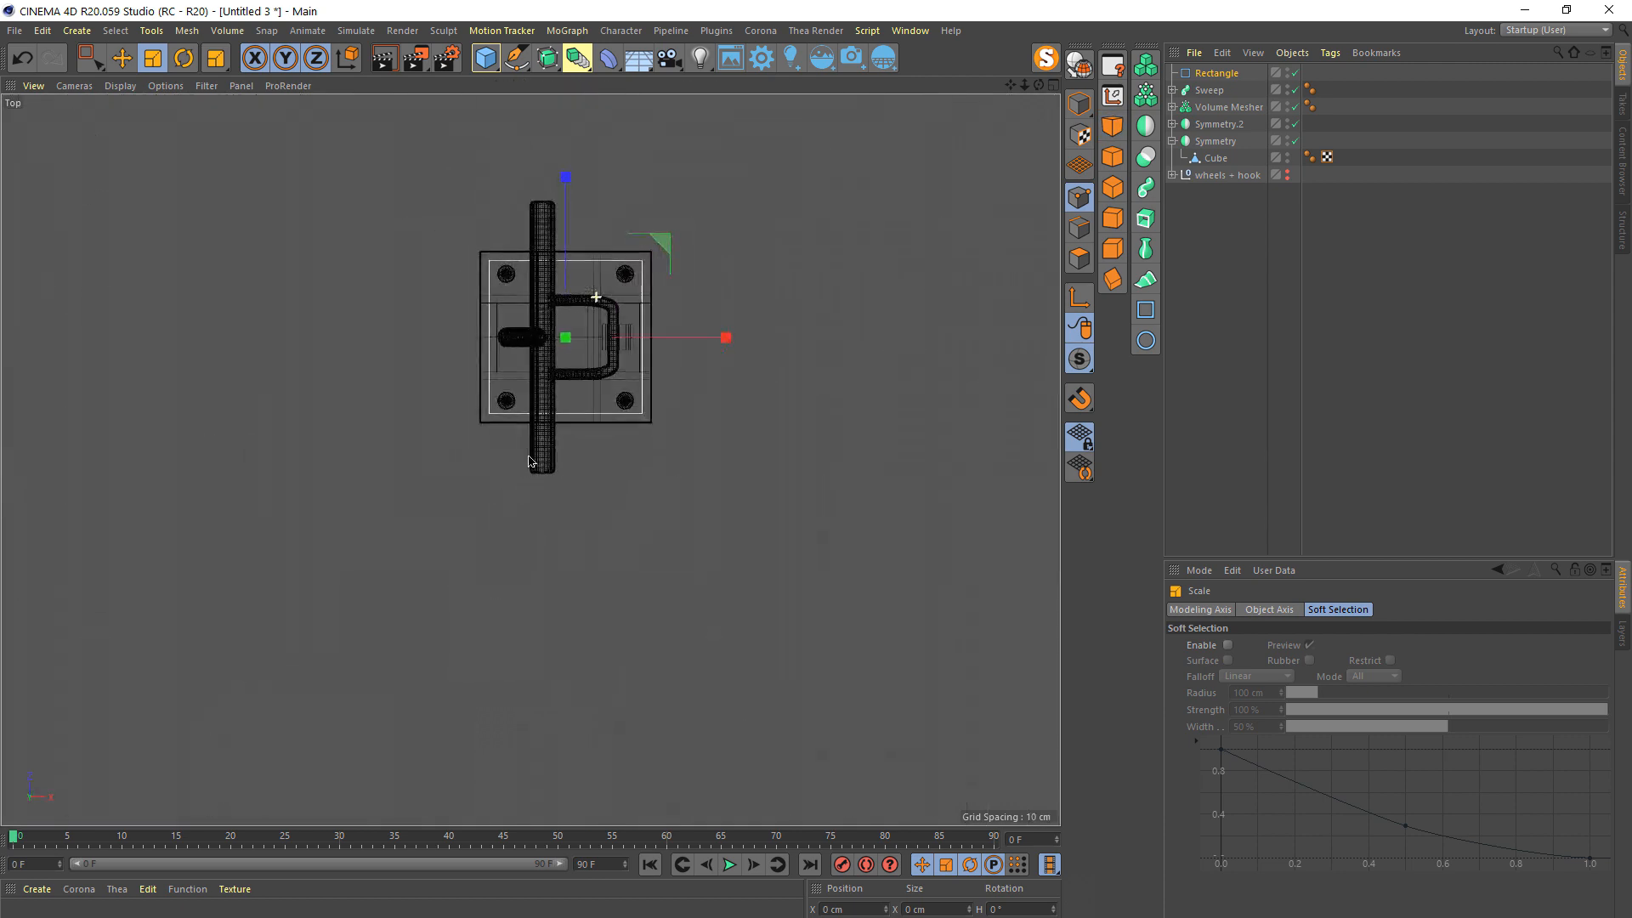
scroll(596, 296, "up", 5)
left_click_drag(595, 424, 468, 422)
scroll(668, 436, "up", 4)
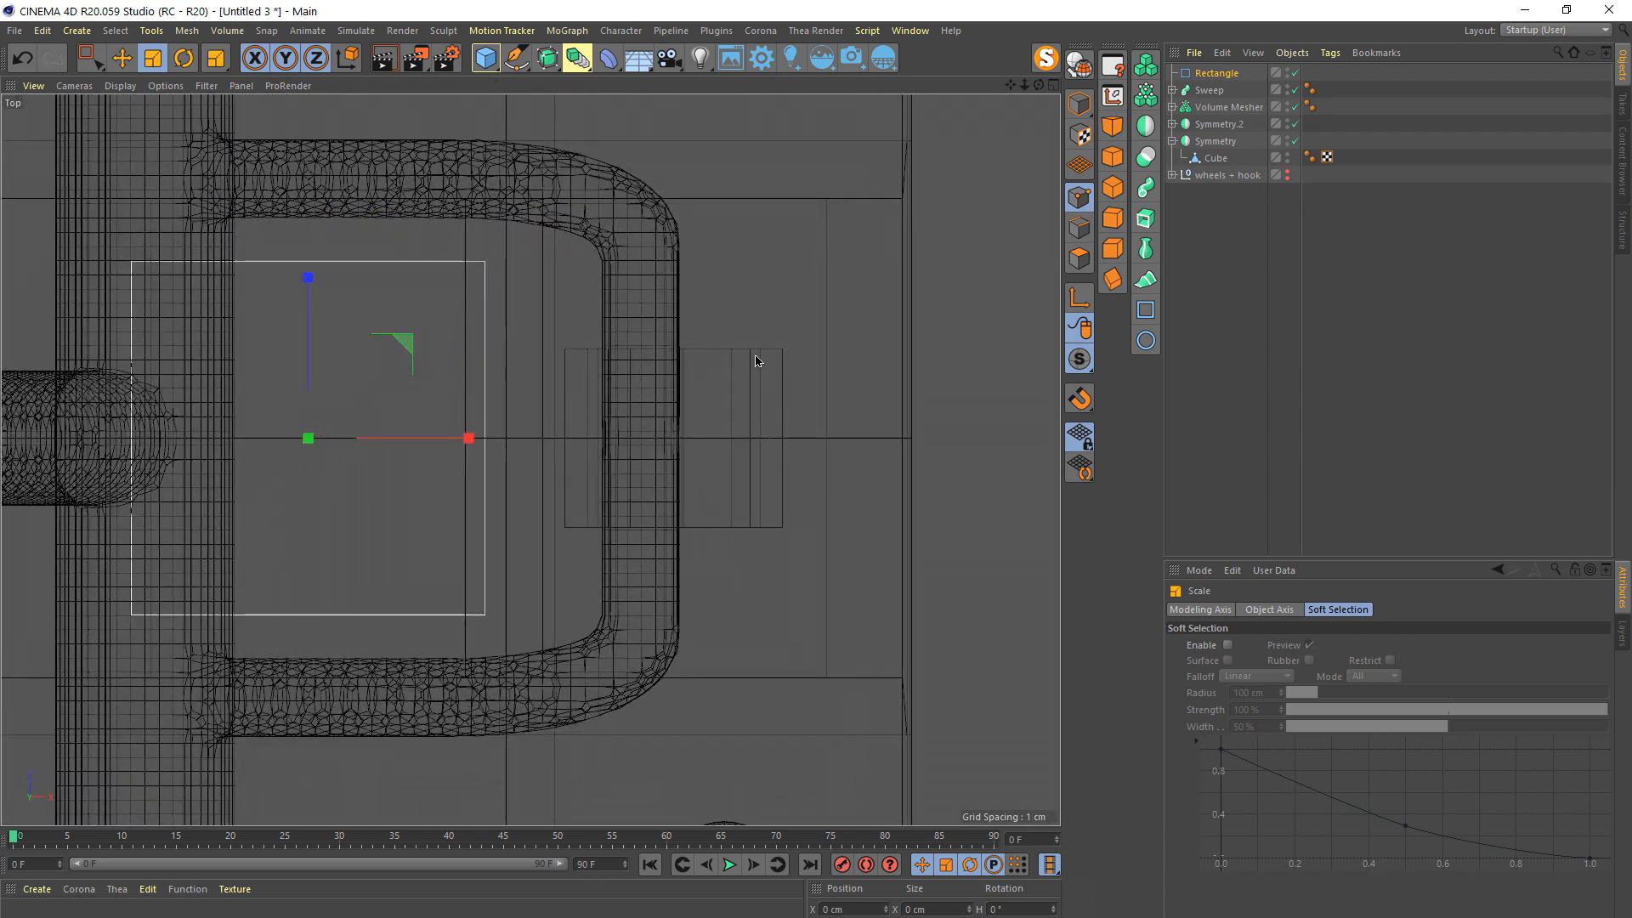
- Move the rectangle along X over the handle's front bar and scale it down to roughly the hook's width
key("e")
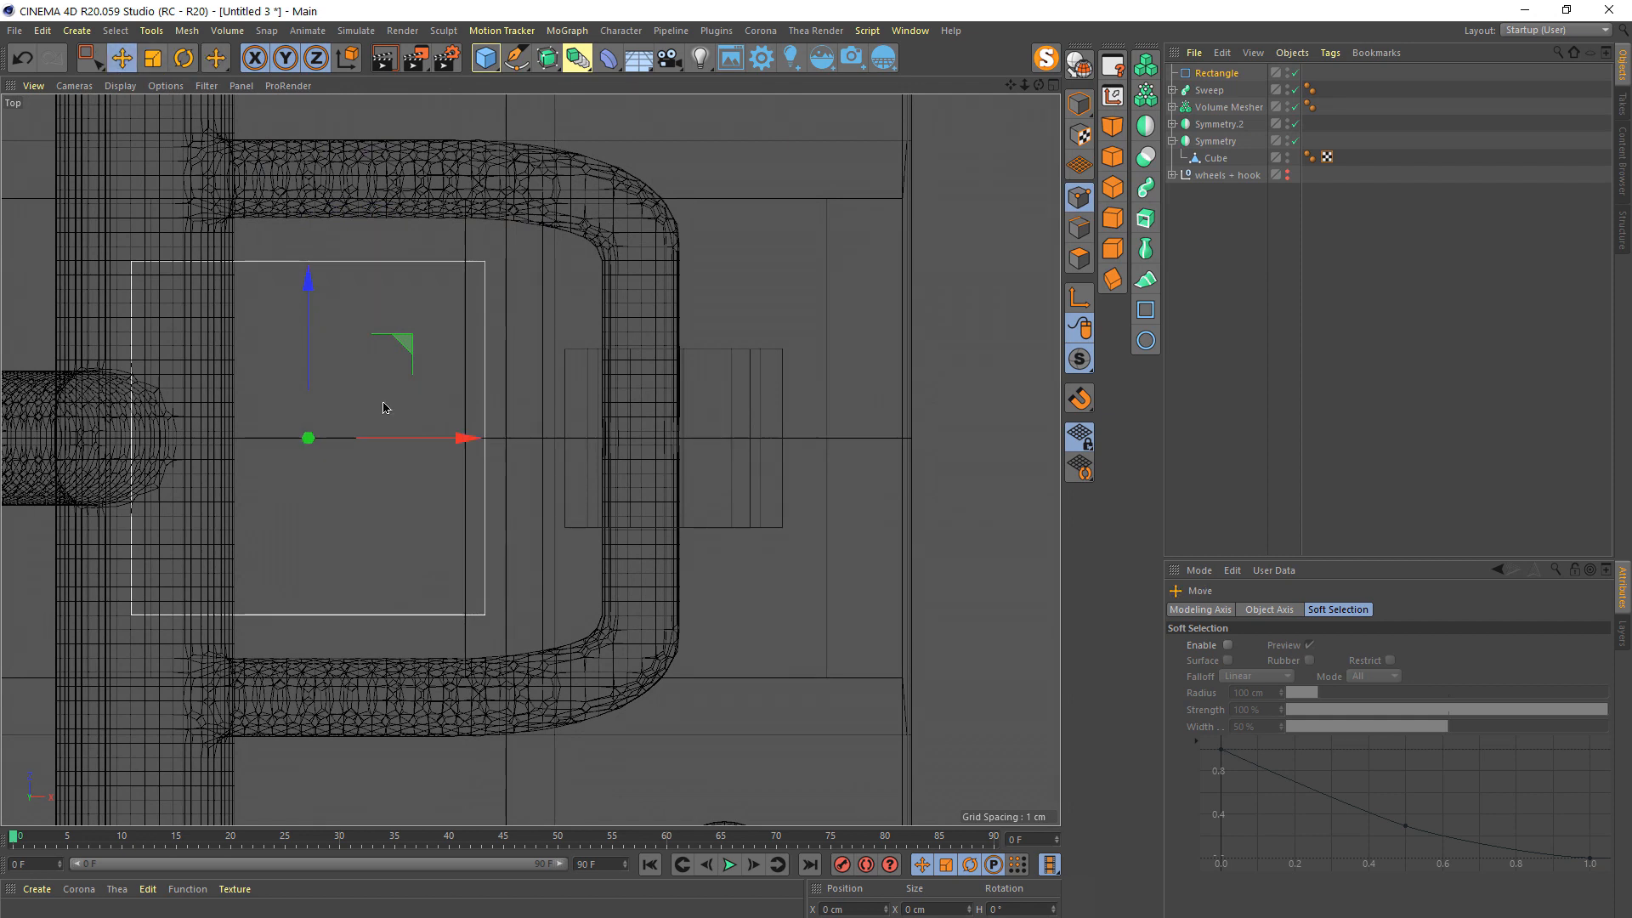
left_click_drag(388, 437, 727, 431)
left_click(156, 65)
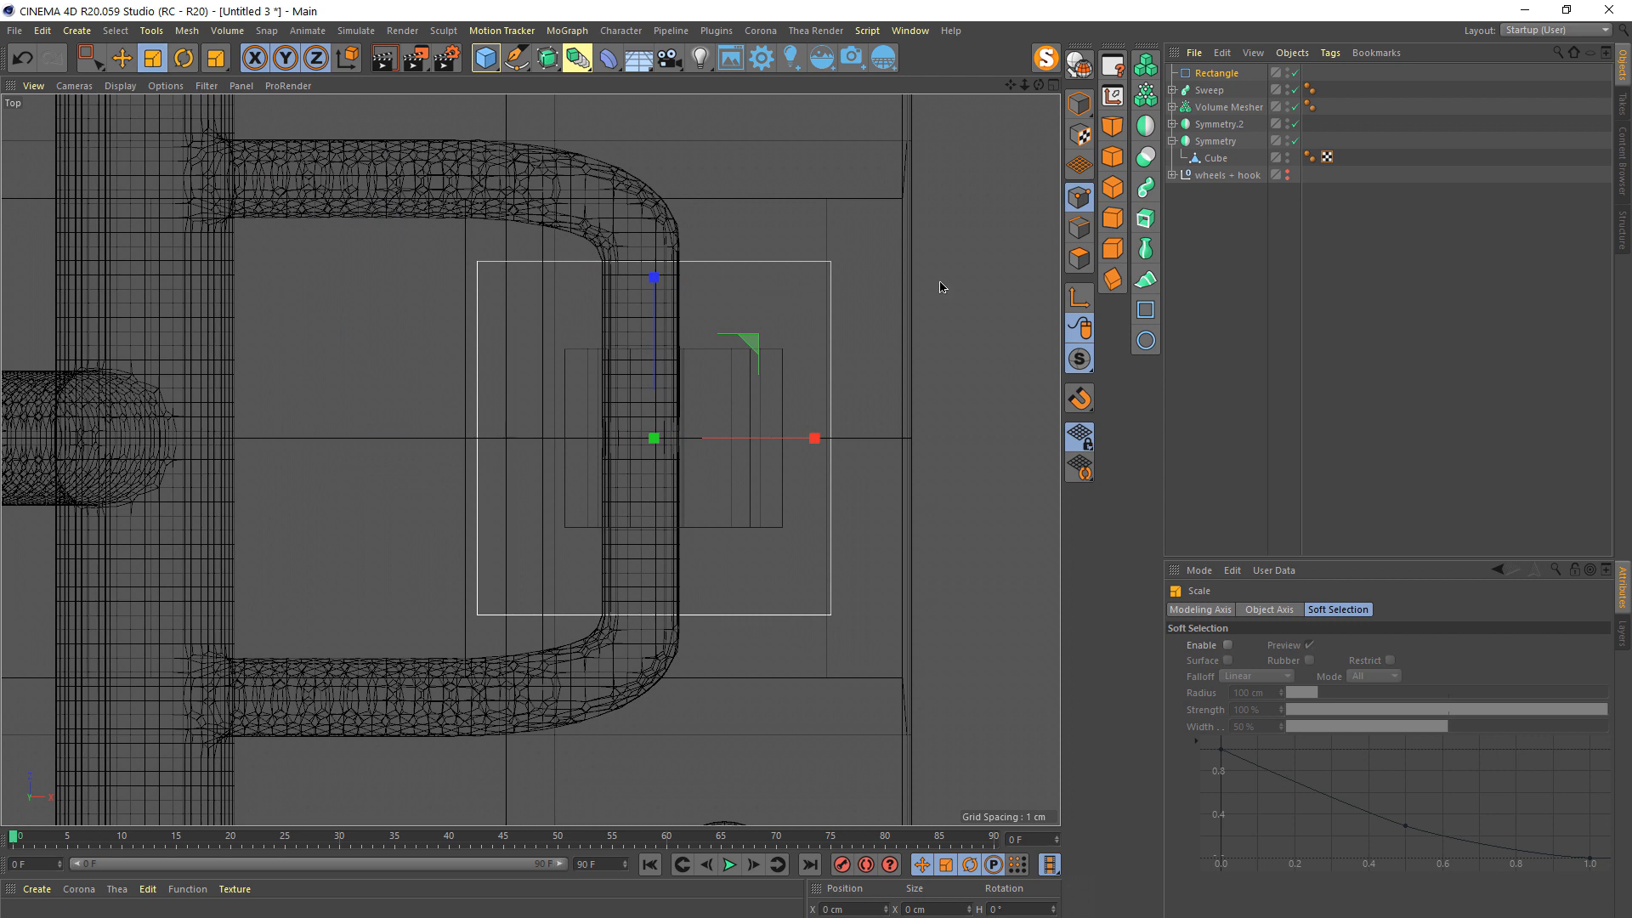
left_click_drag(940, 287, 640, 378)
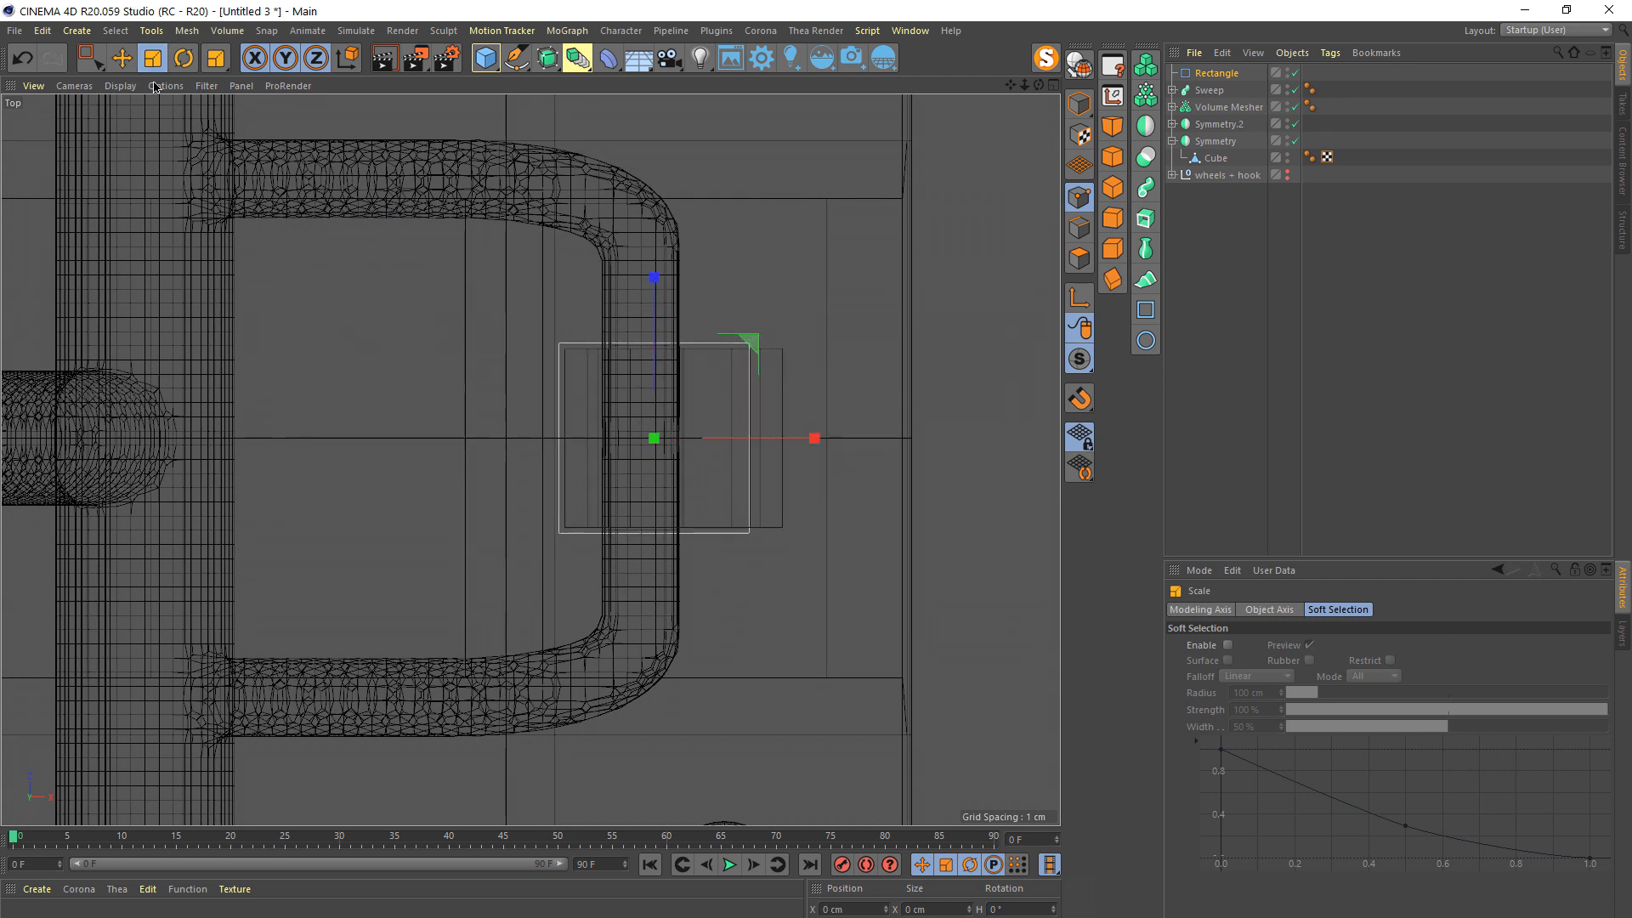
- Reshape the rectangle into a narrow outline 5.052 cm wide and 14.107 cm high
left_click(1199, 75)
left_click_drag(1326, 672, 1327, 655)
left_click_drag(307, 238, 290, 239)
- Move the rectangle along X around the hook's inner leg and enable rounding on its corners
left_click(122, 60)
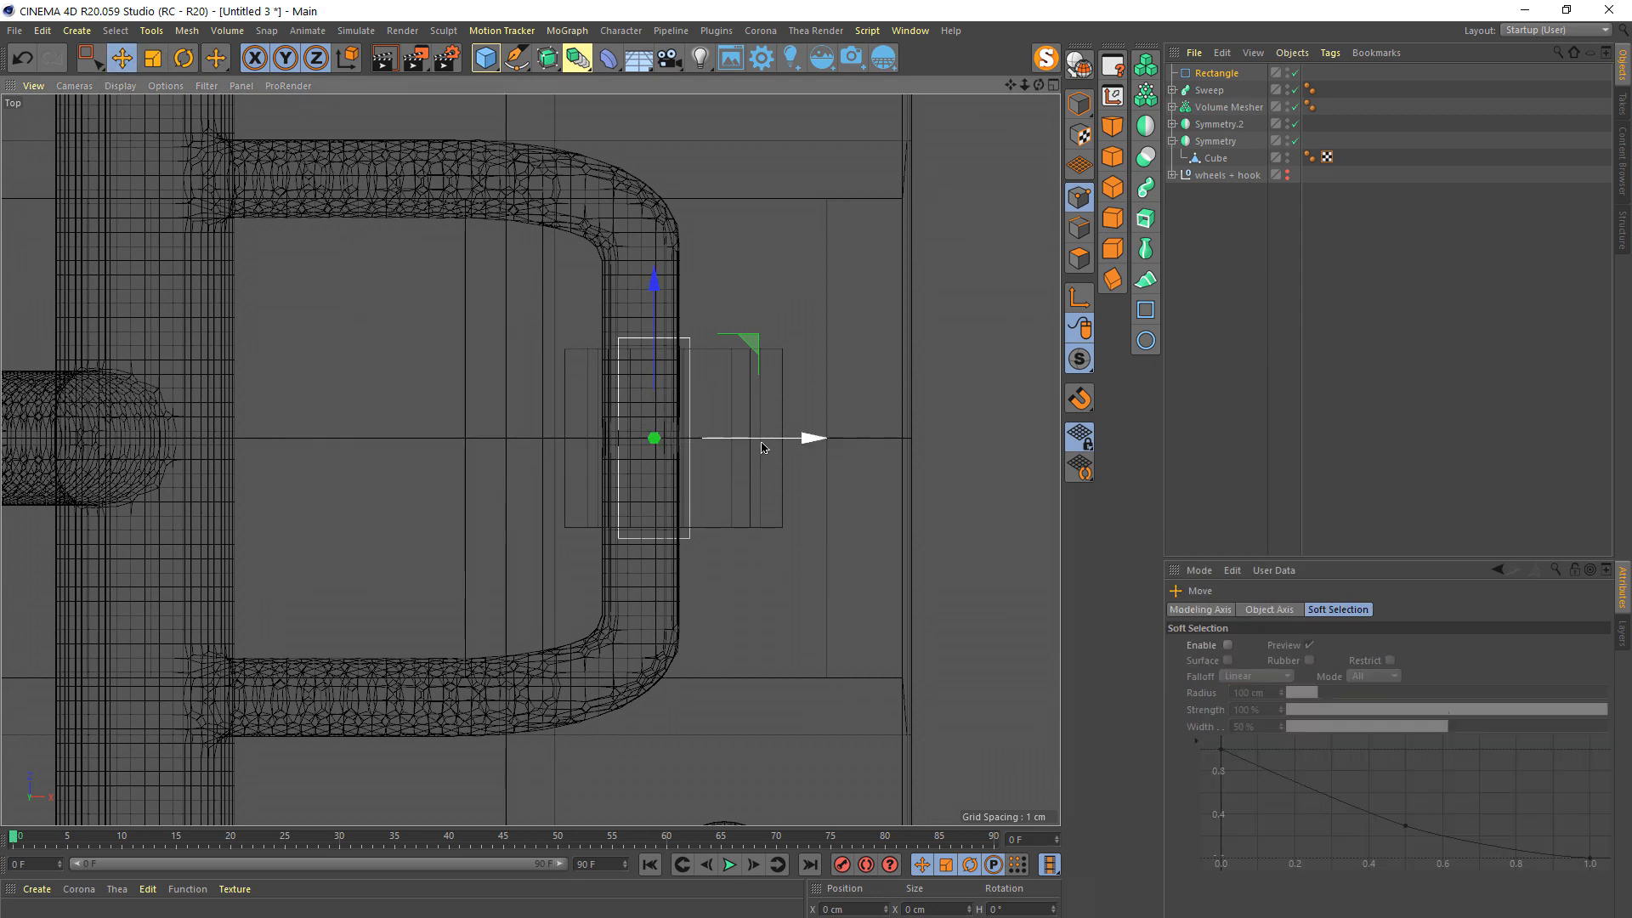
left_click_drag(762, 447, 674, 456)
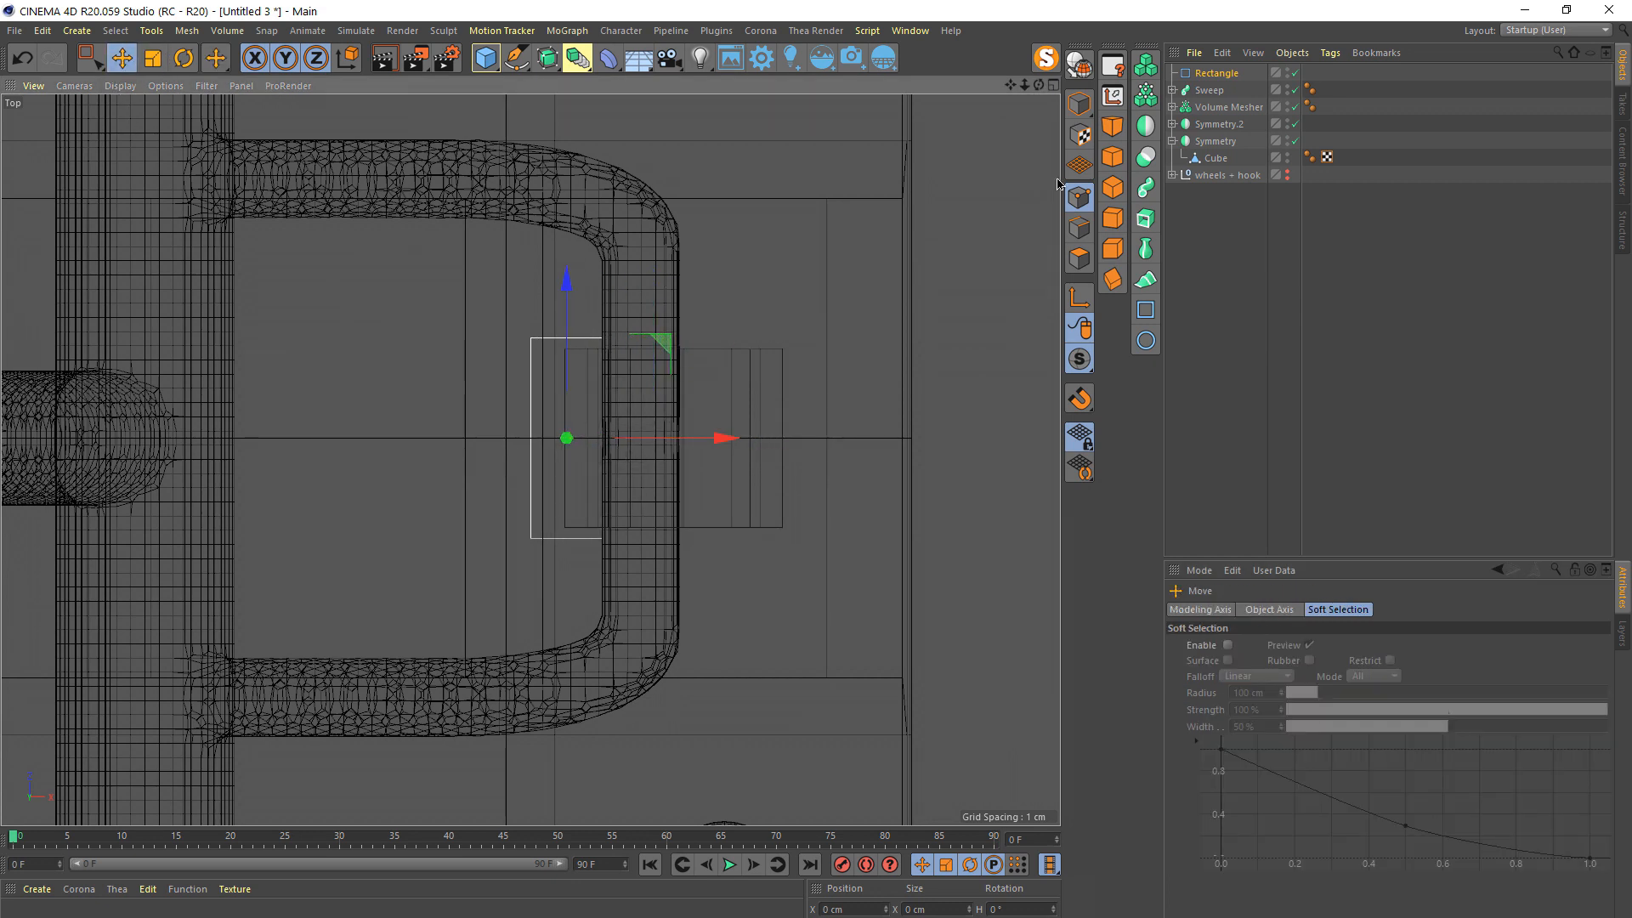
left_click(1210, 75)
left_click(1279, 679)
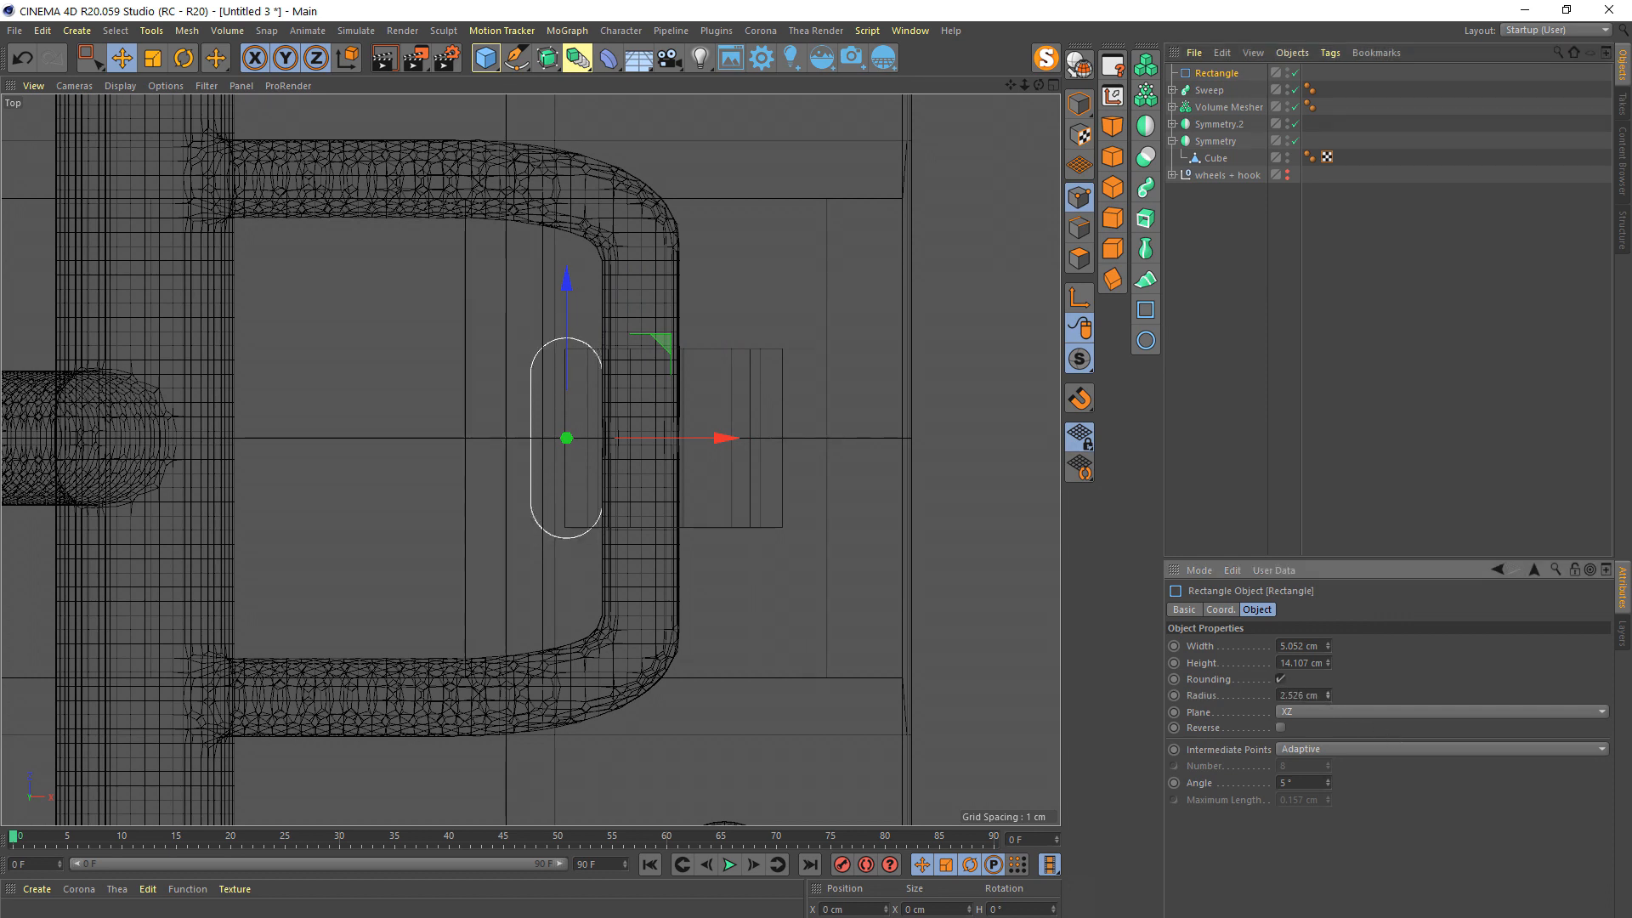
- Raise the rounded rectangle to the foot of the hook in the front view and rotate it to match the block's sloped top
middle_click(583, 526)
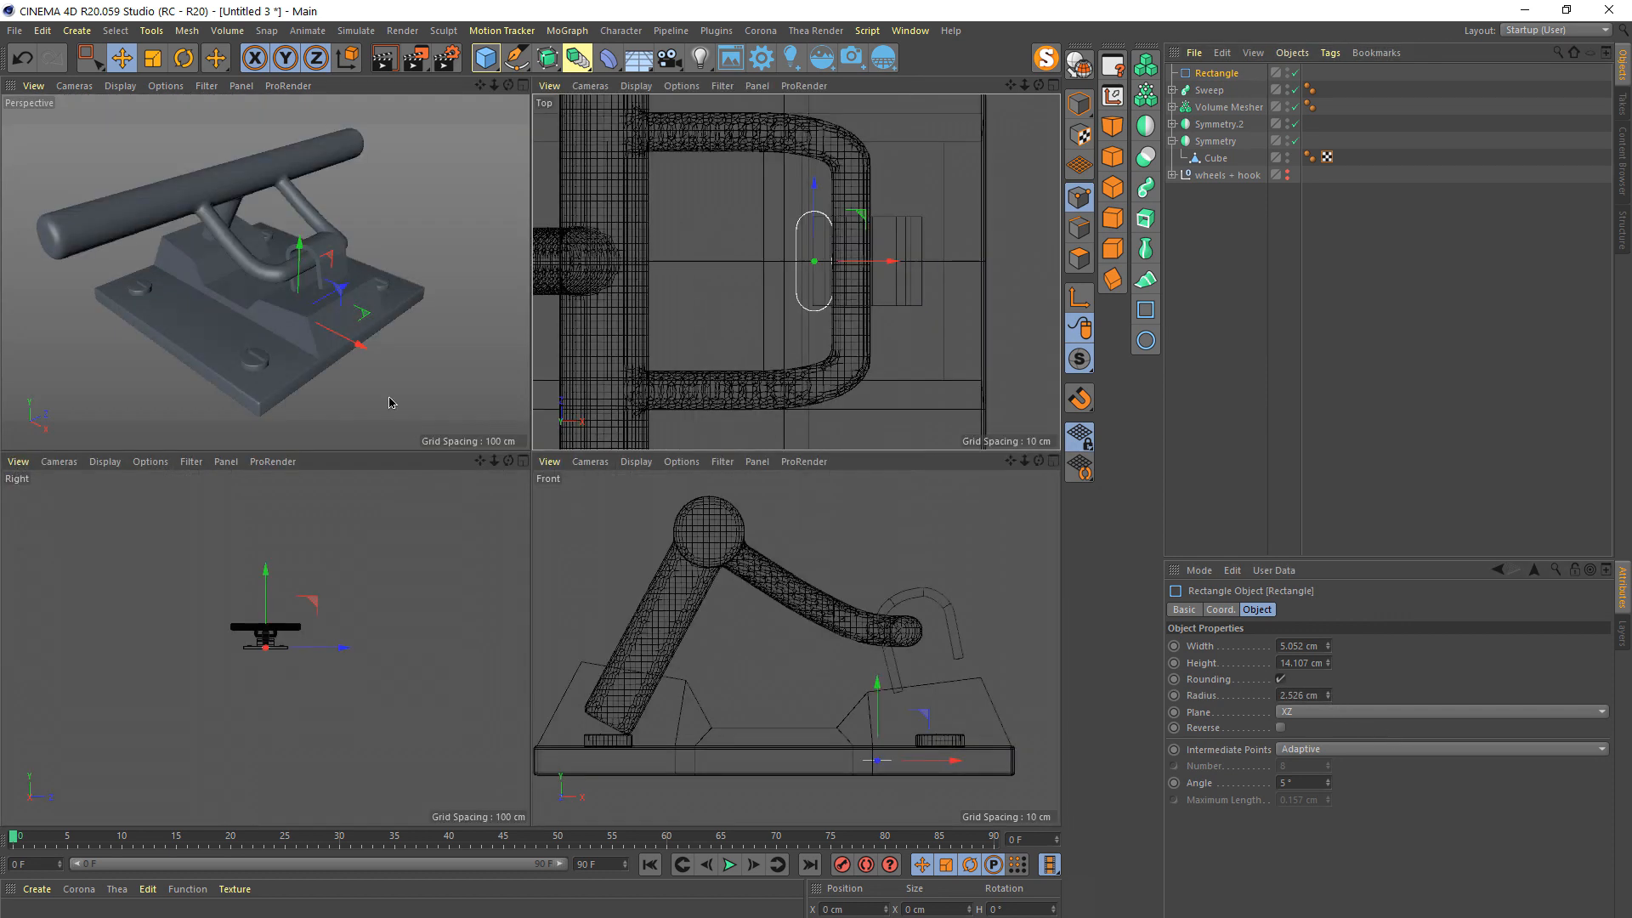
middle_click(392, 401)
scroll(583, 490, "up", 4)
middle_click(686, 536)
middle_click(824, 649)
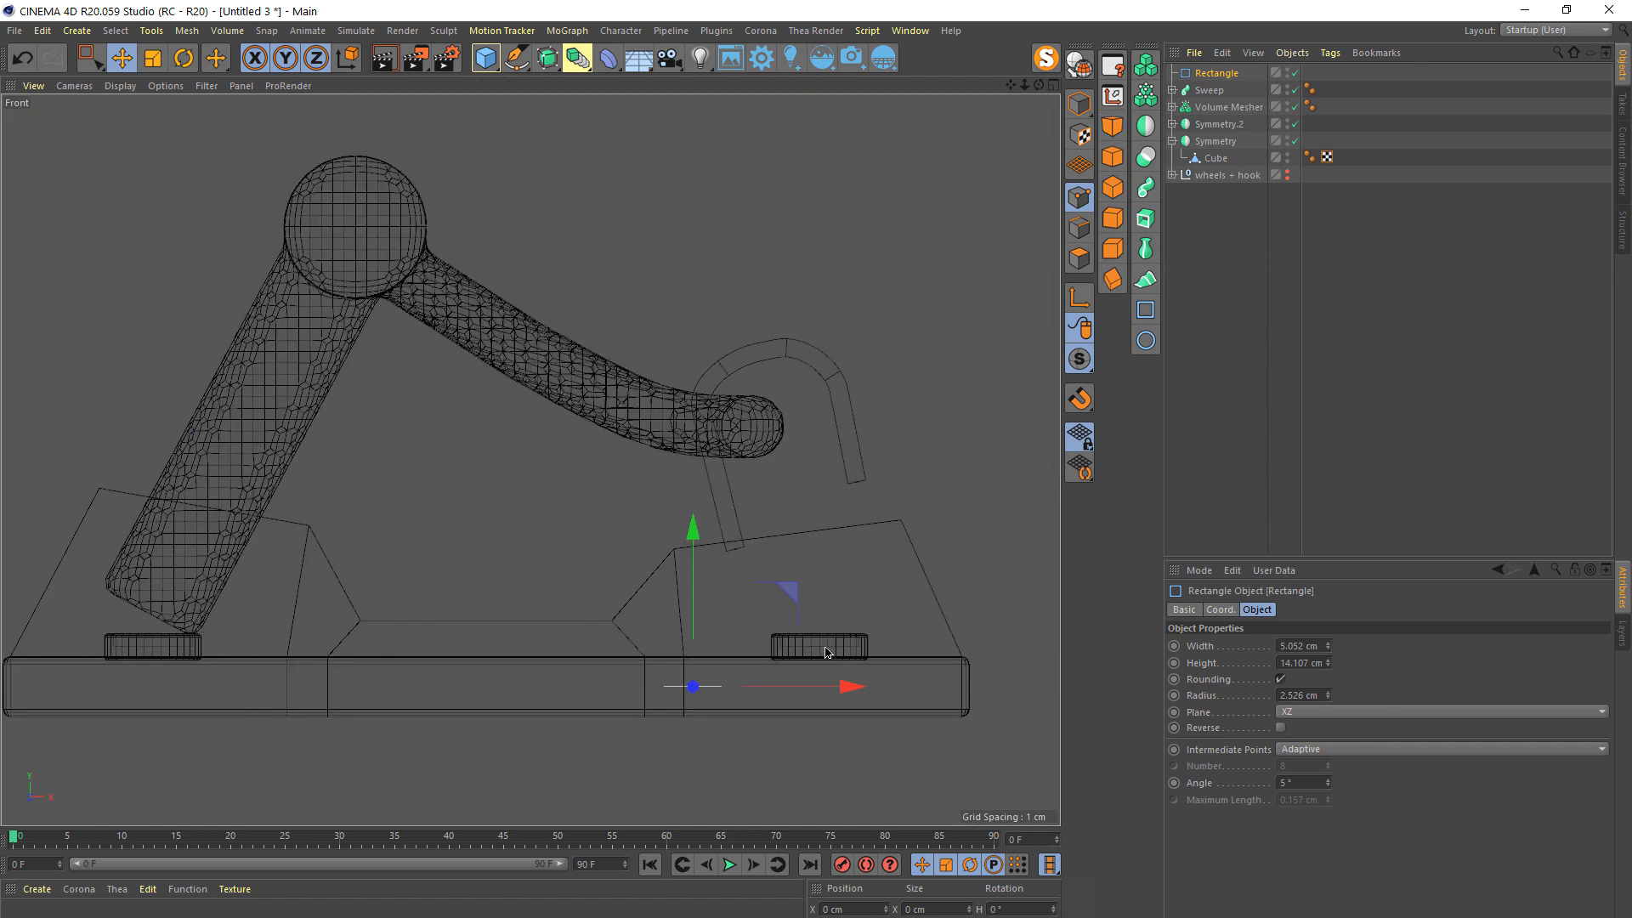
scroll(776, 639, "up", 4)
left_click_drag(721, 617, 793, 351)
scroll(368, 201, "up", 4)
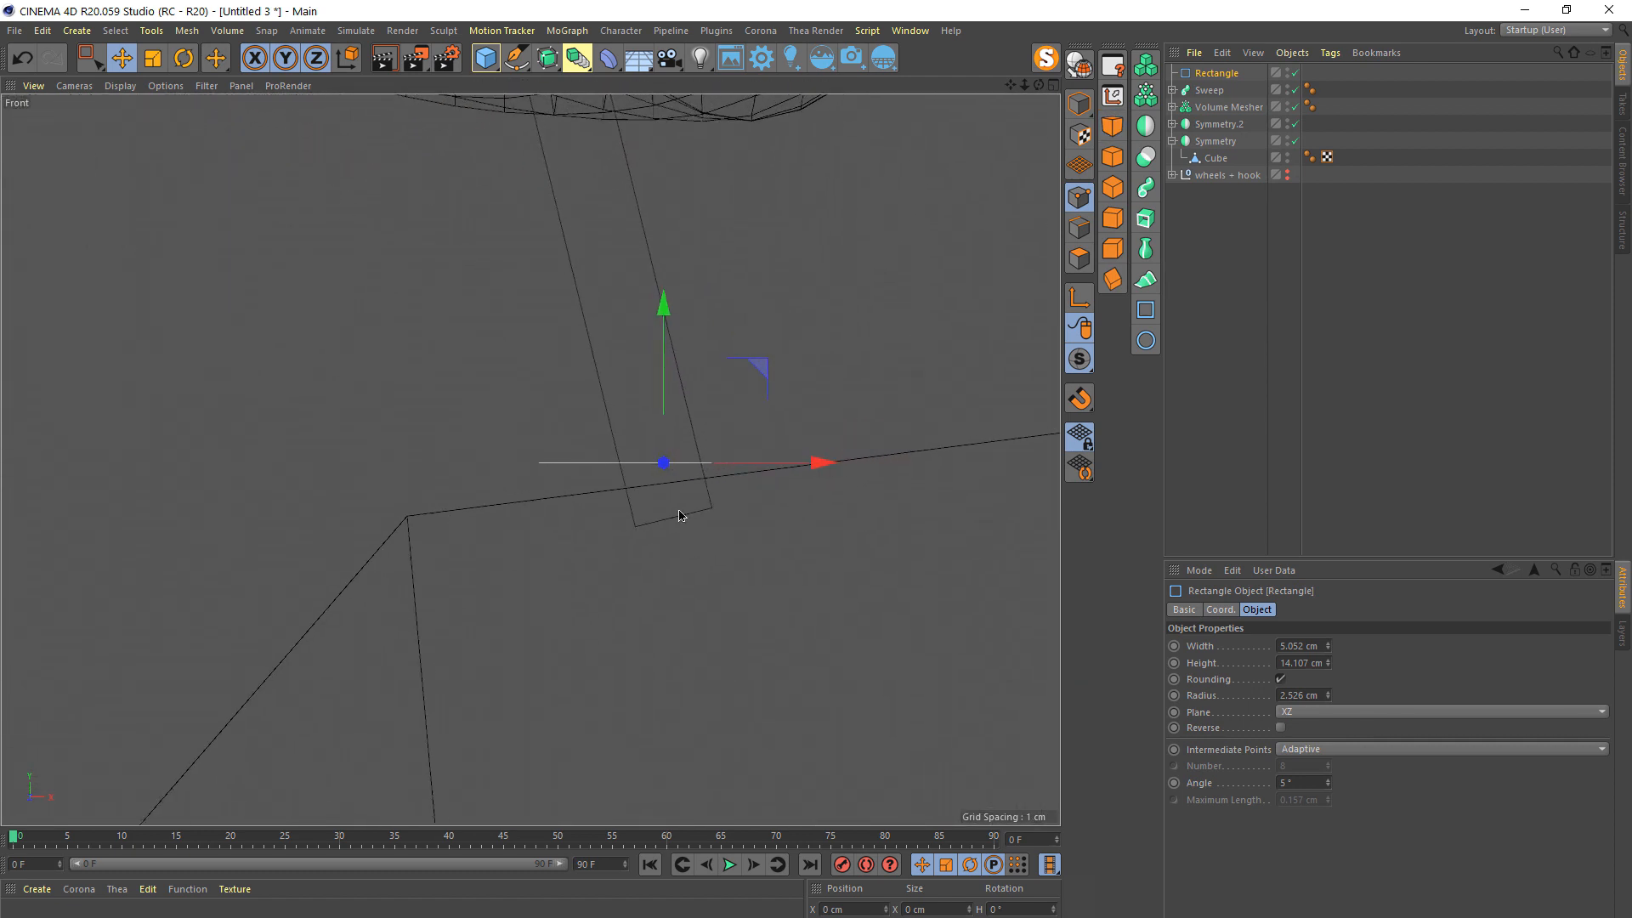
key("r")
left_click_drag(747, 413, 739, 398)
left_click(1237, 259)
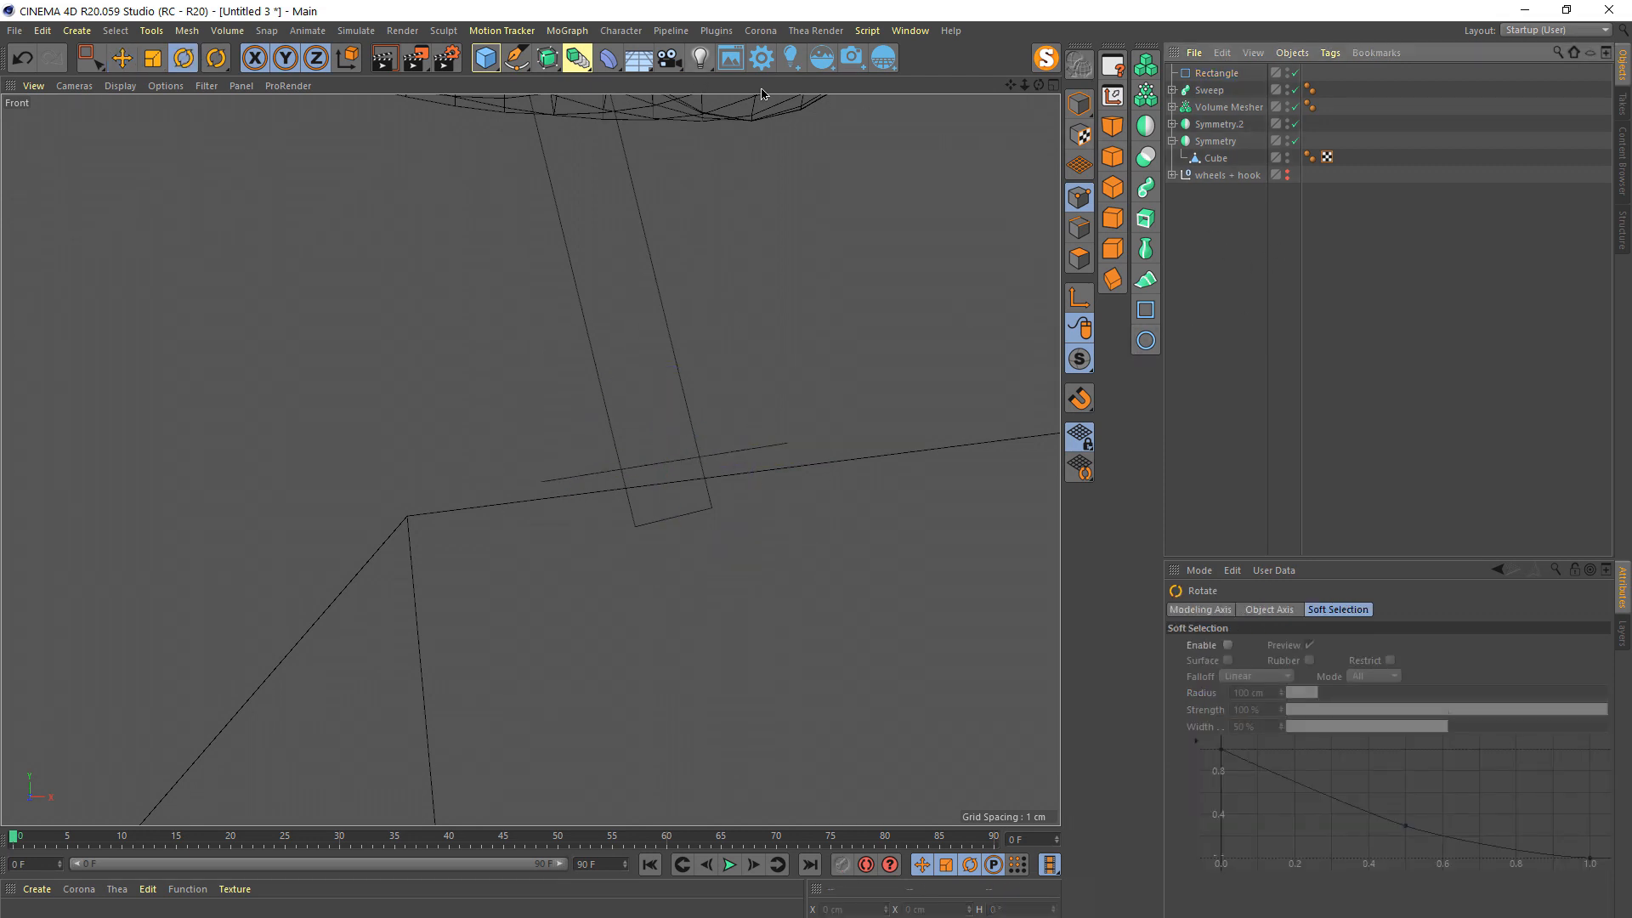
- Add a Circle spline and scale it down to a small profile
left_click(1146, 340)
left_click(528, 45)
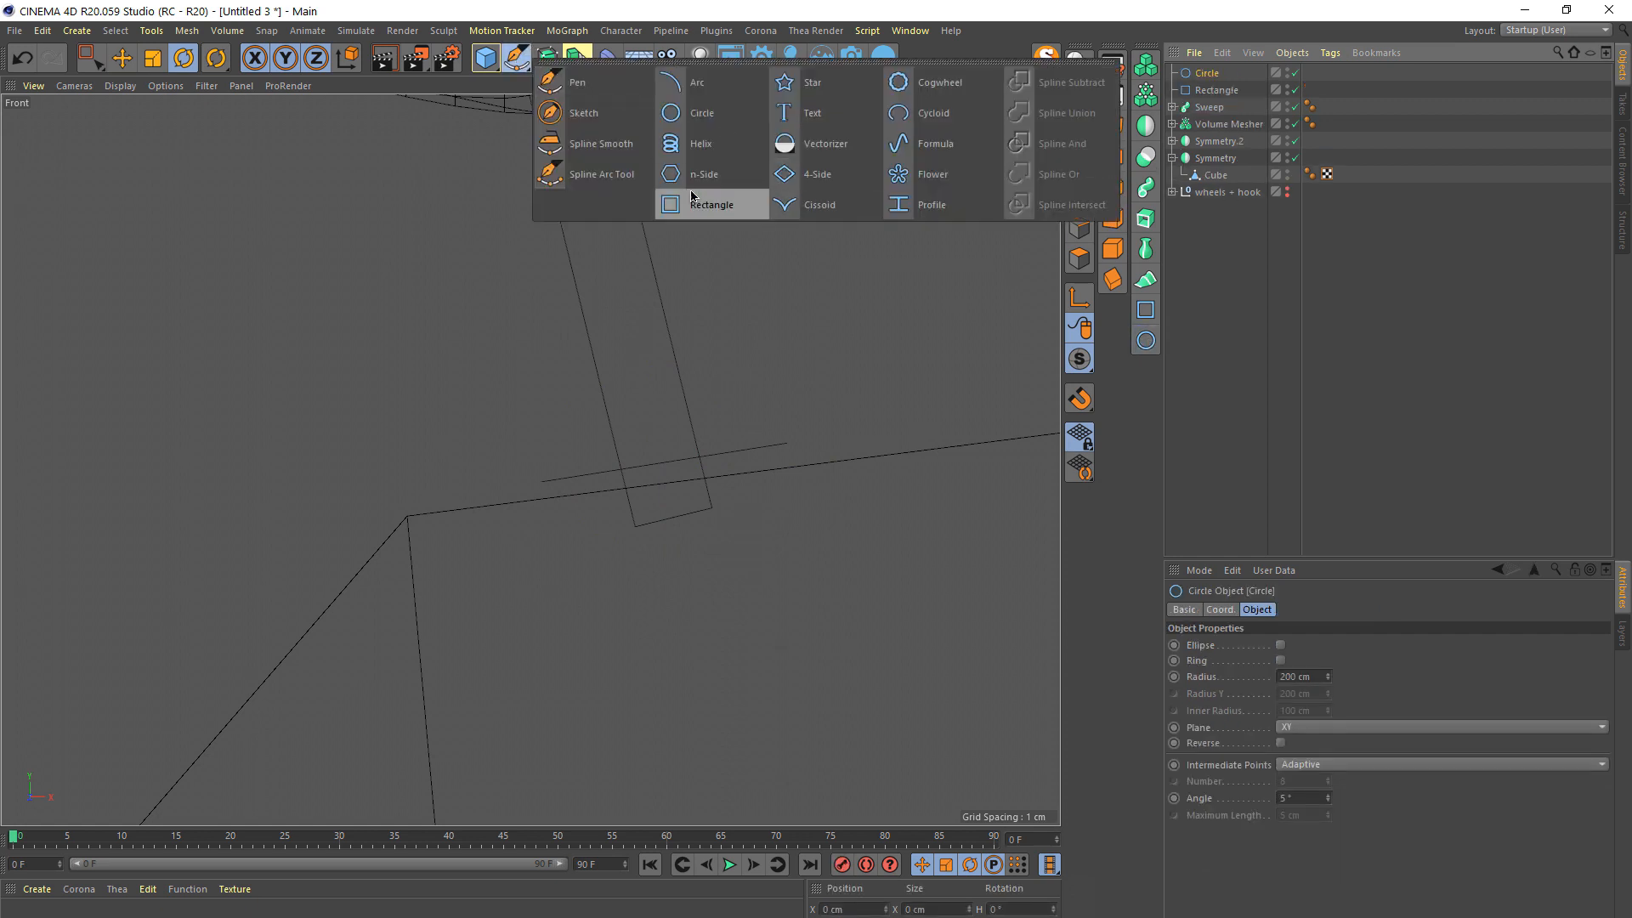
scroll(693, 311, "down", 6)
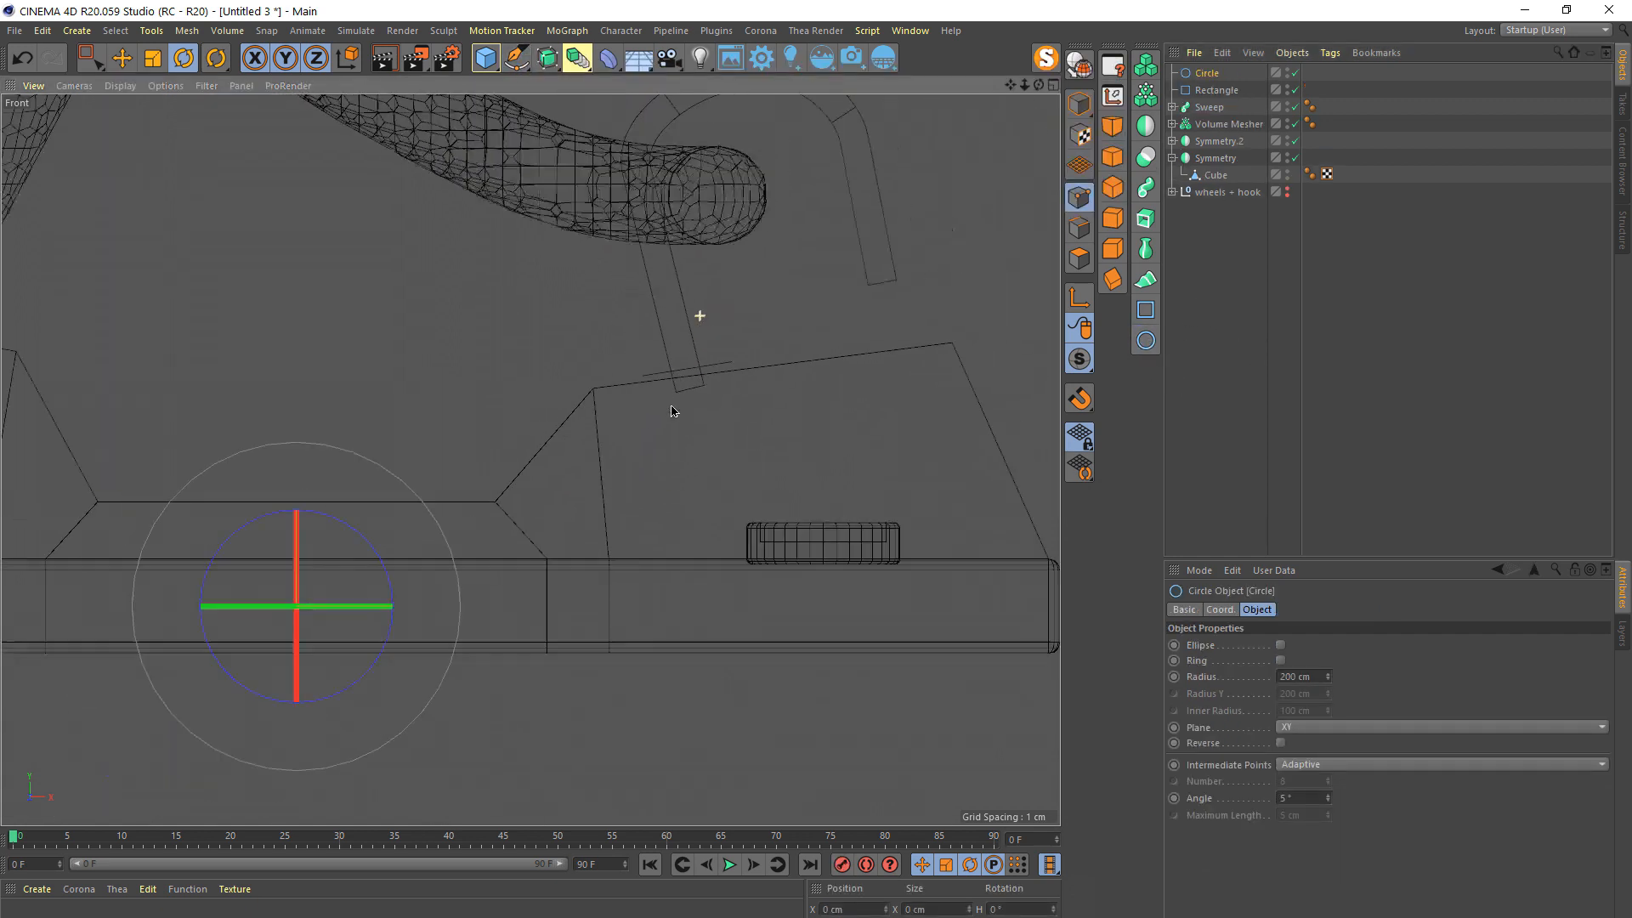
left_click(154, 59)
left_click_drag(312, 476, 146, 531)
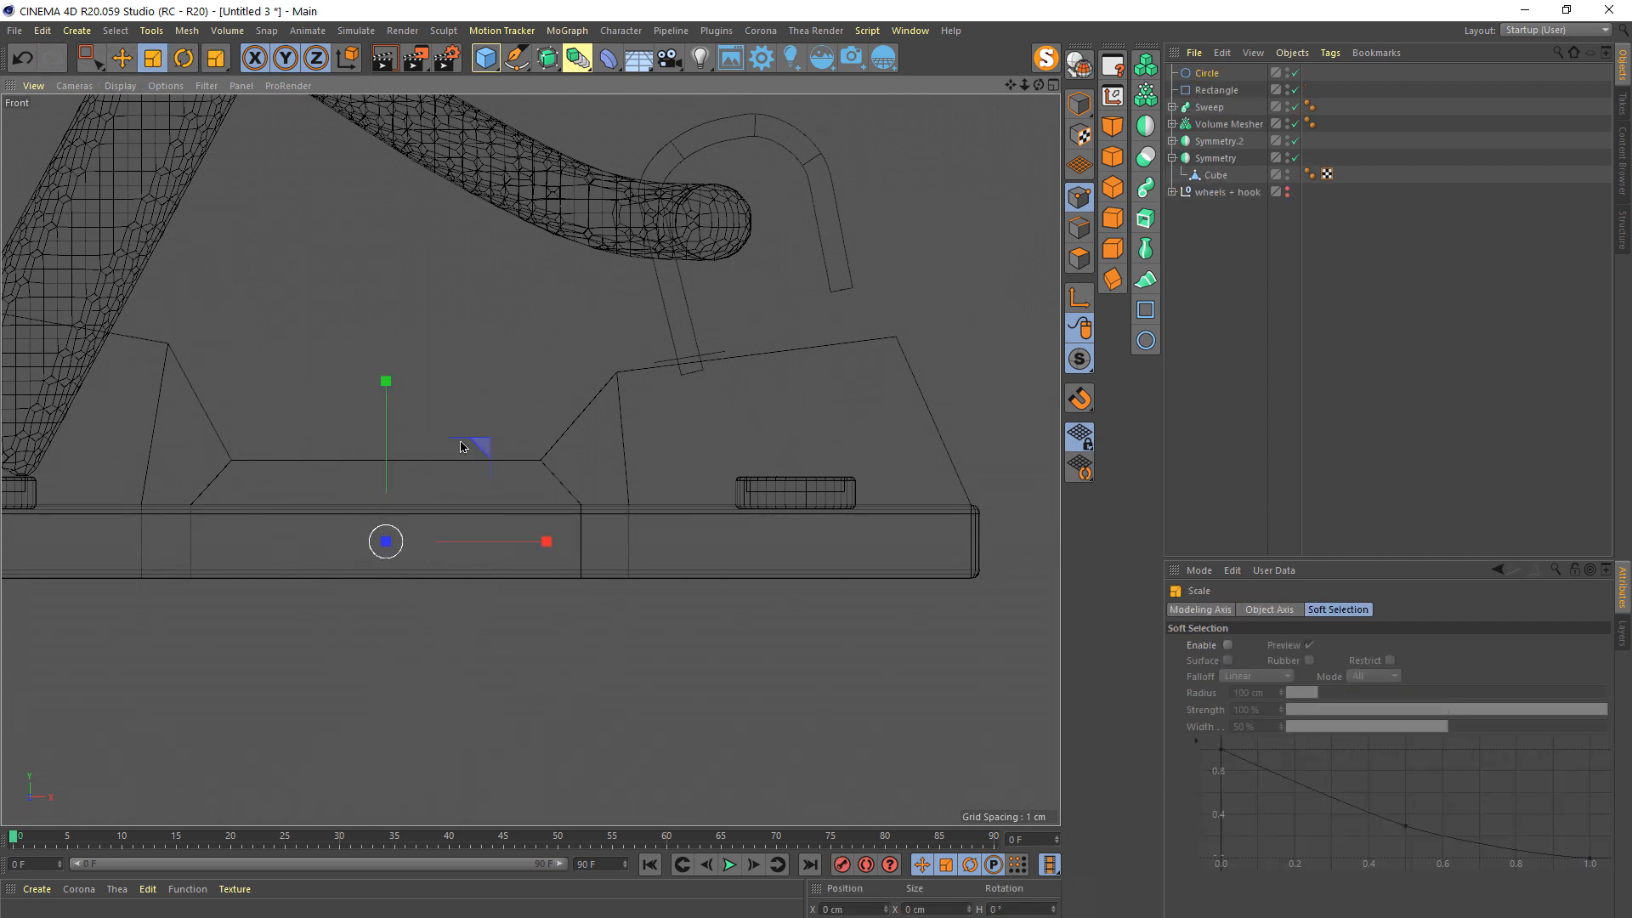
- Move the circle beside the hook's foot and scale it down further to a radius of about 0.42 cm
key("e")
left_click_drag(374, 557, 761, 357)
scroll(752, 357, "up", 6)
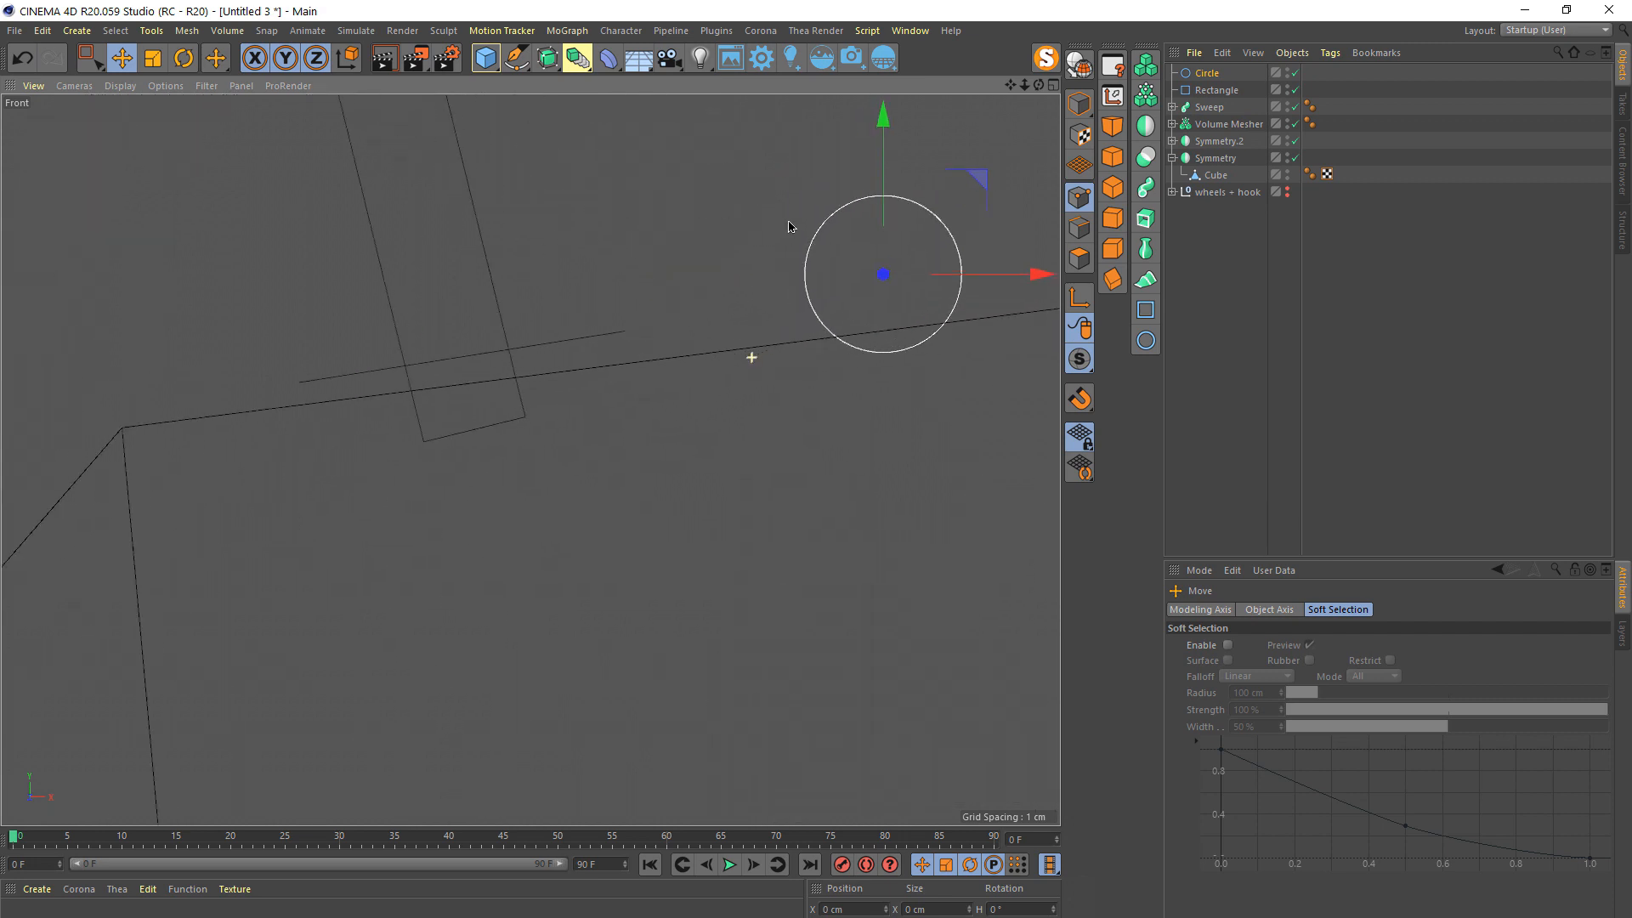
left_click(161, 65)
left_click_drag(507, 218, 92, 323)
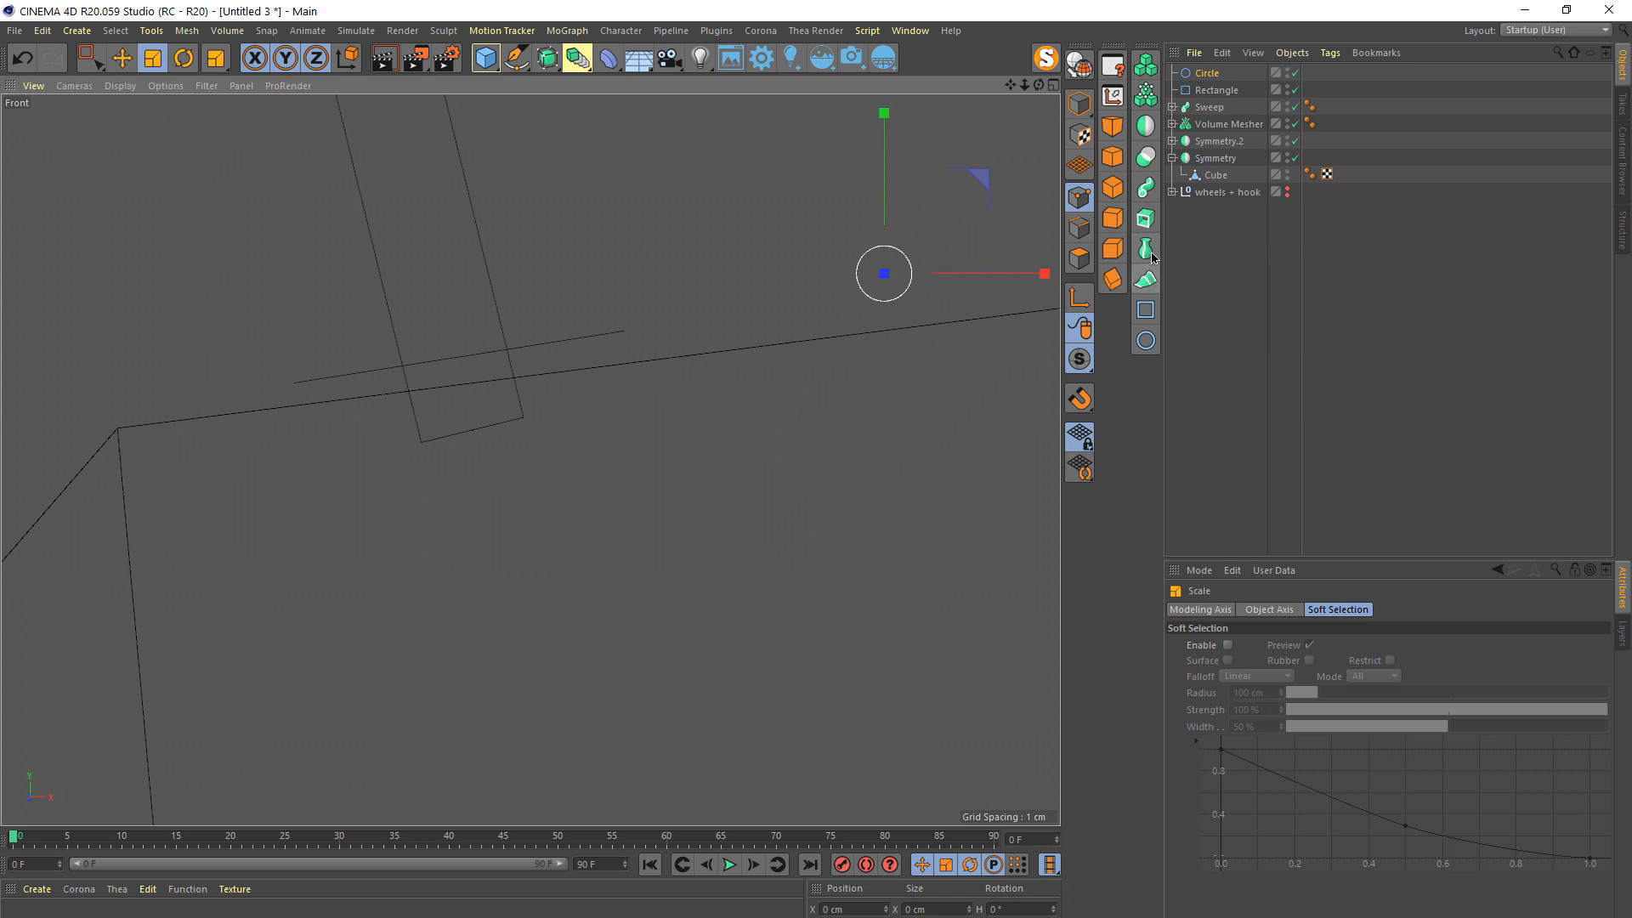
- Add a Sweep object, nest the circle and rounded rectangle inside it to form a ring, and return to the perspective view
left_click(1145, 191)
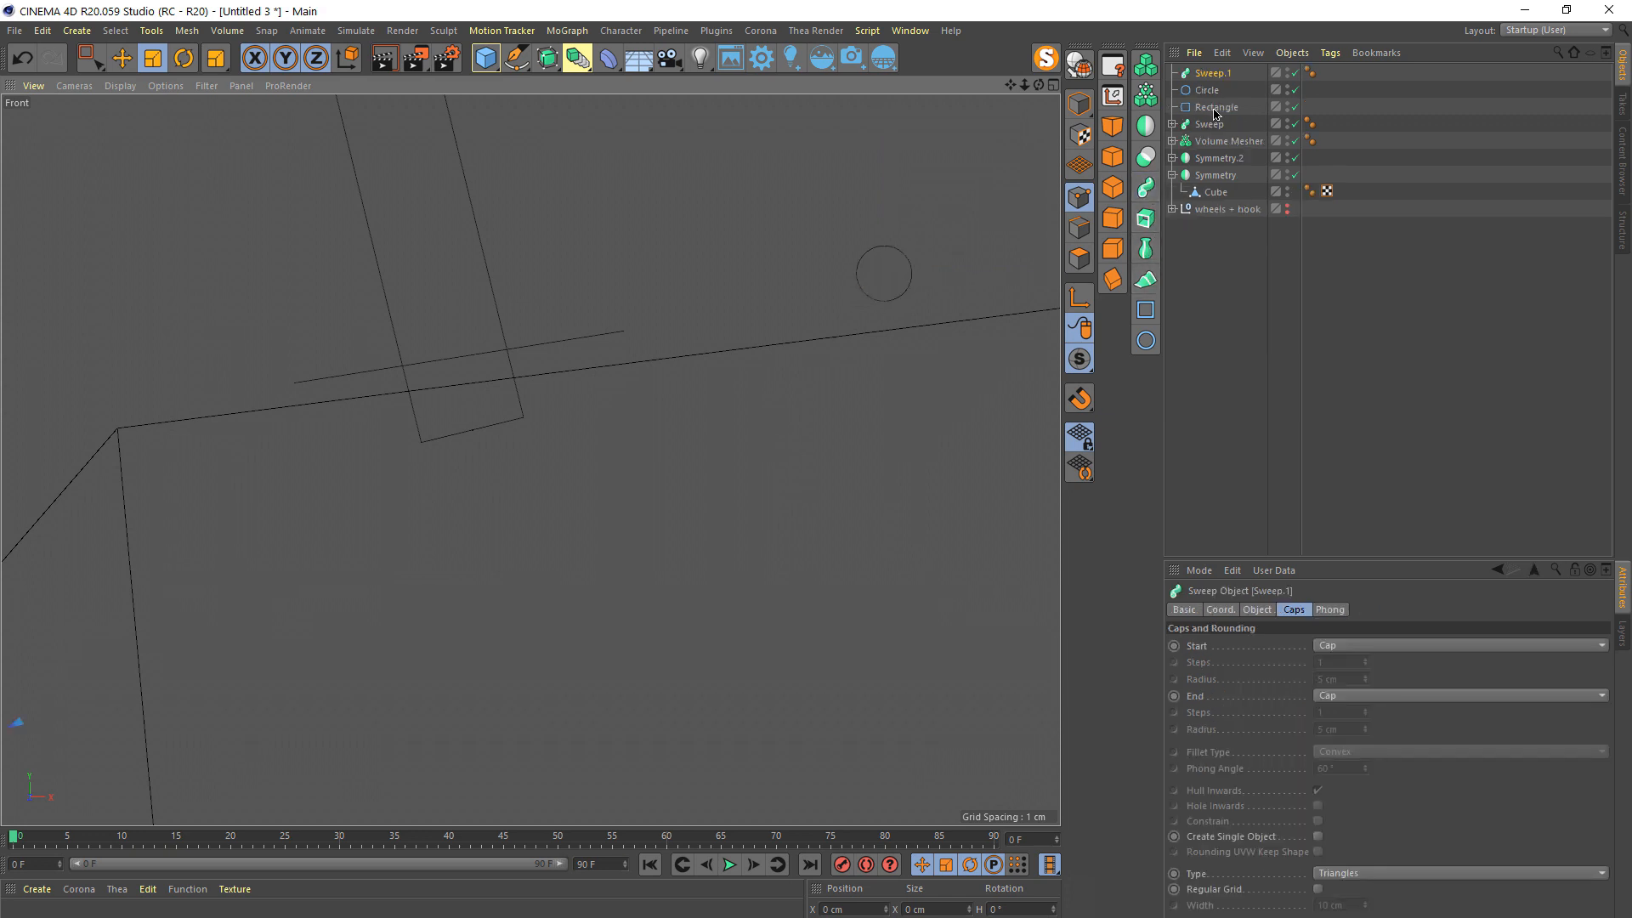
left_click(1216, 108)
left_click(1201, 90, "ctrl")
left_click_drag(1211, 71, 1205, 79)
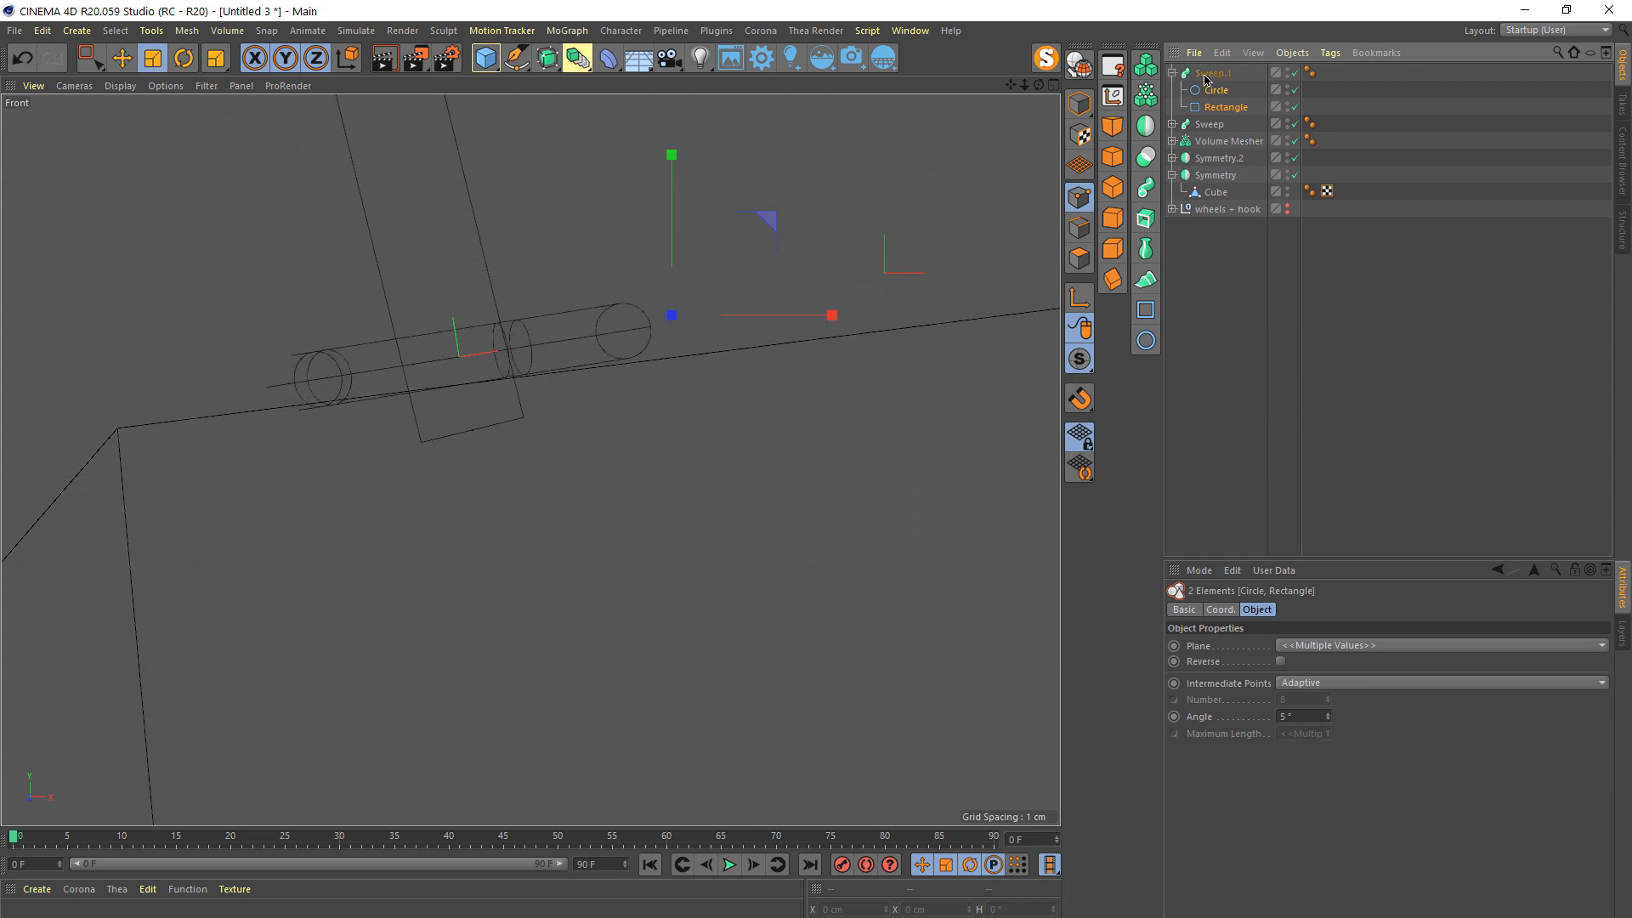
middle_click(439, 394)
middle_click(439, 393)
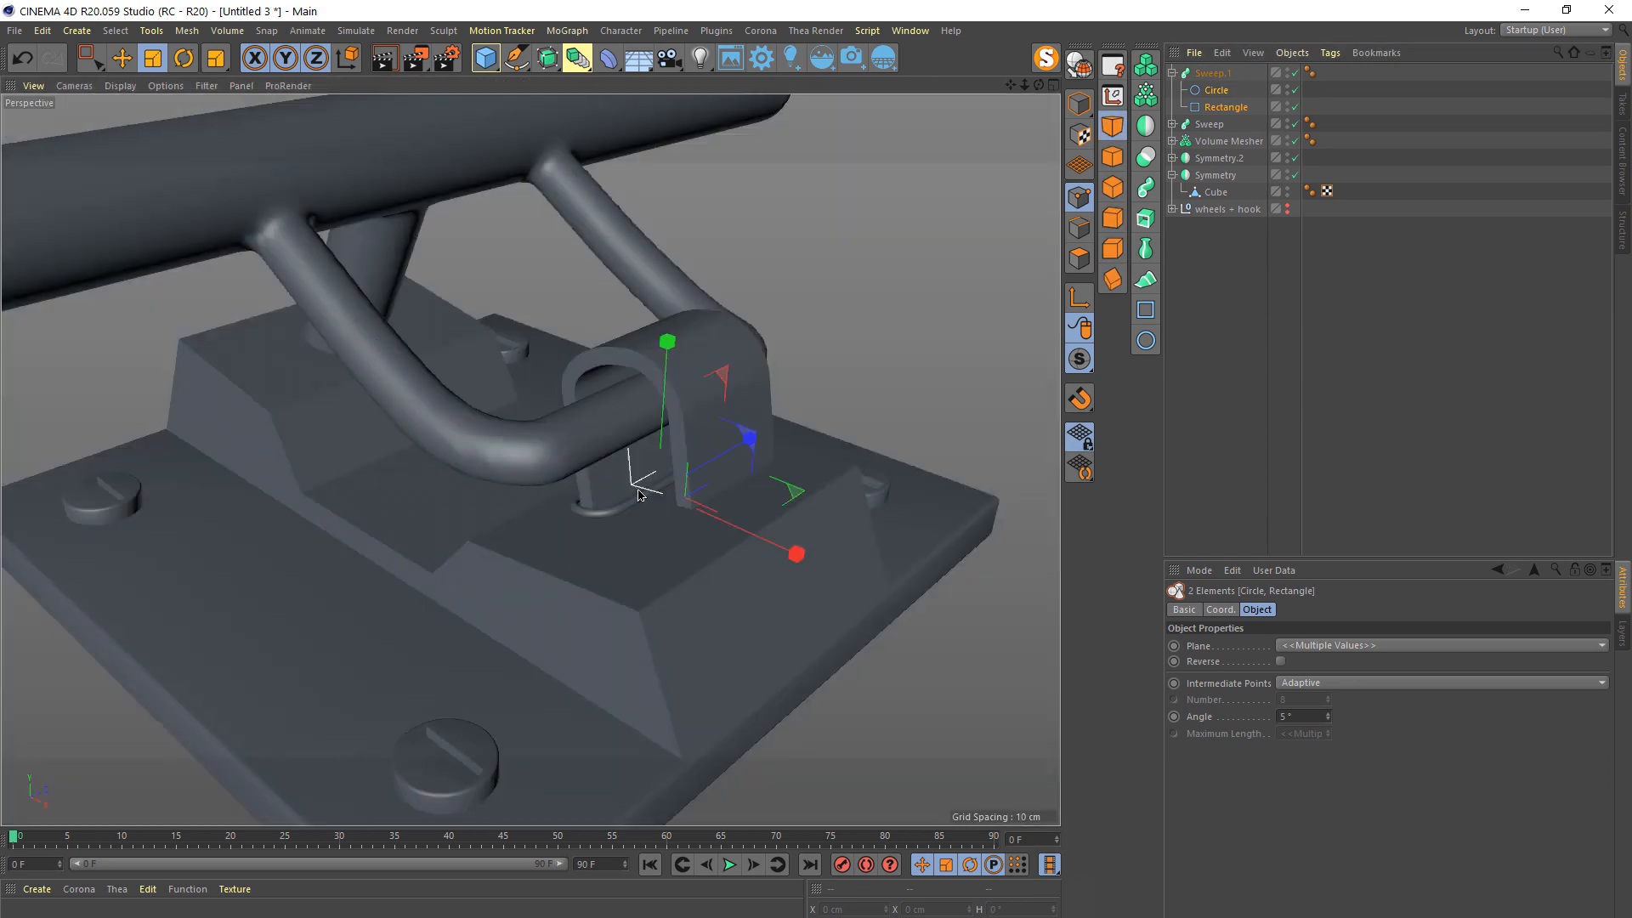
- Thicken the ring around the hook's foot by scaling its circle profile up to a radius of about 1.55 cm
left_click_drag(642, 521, 783, 353, "alt")
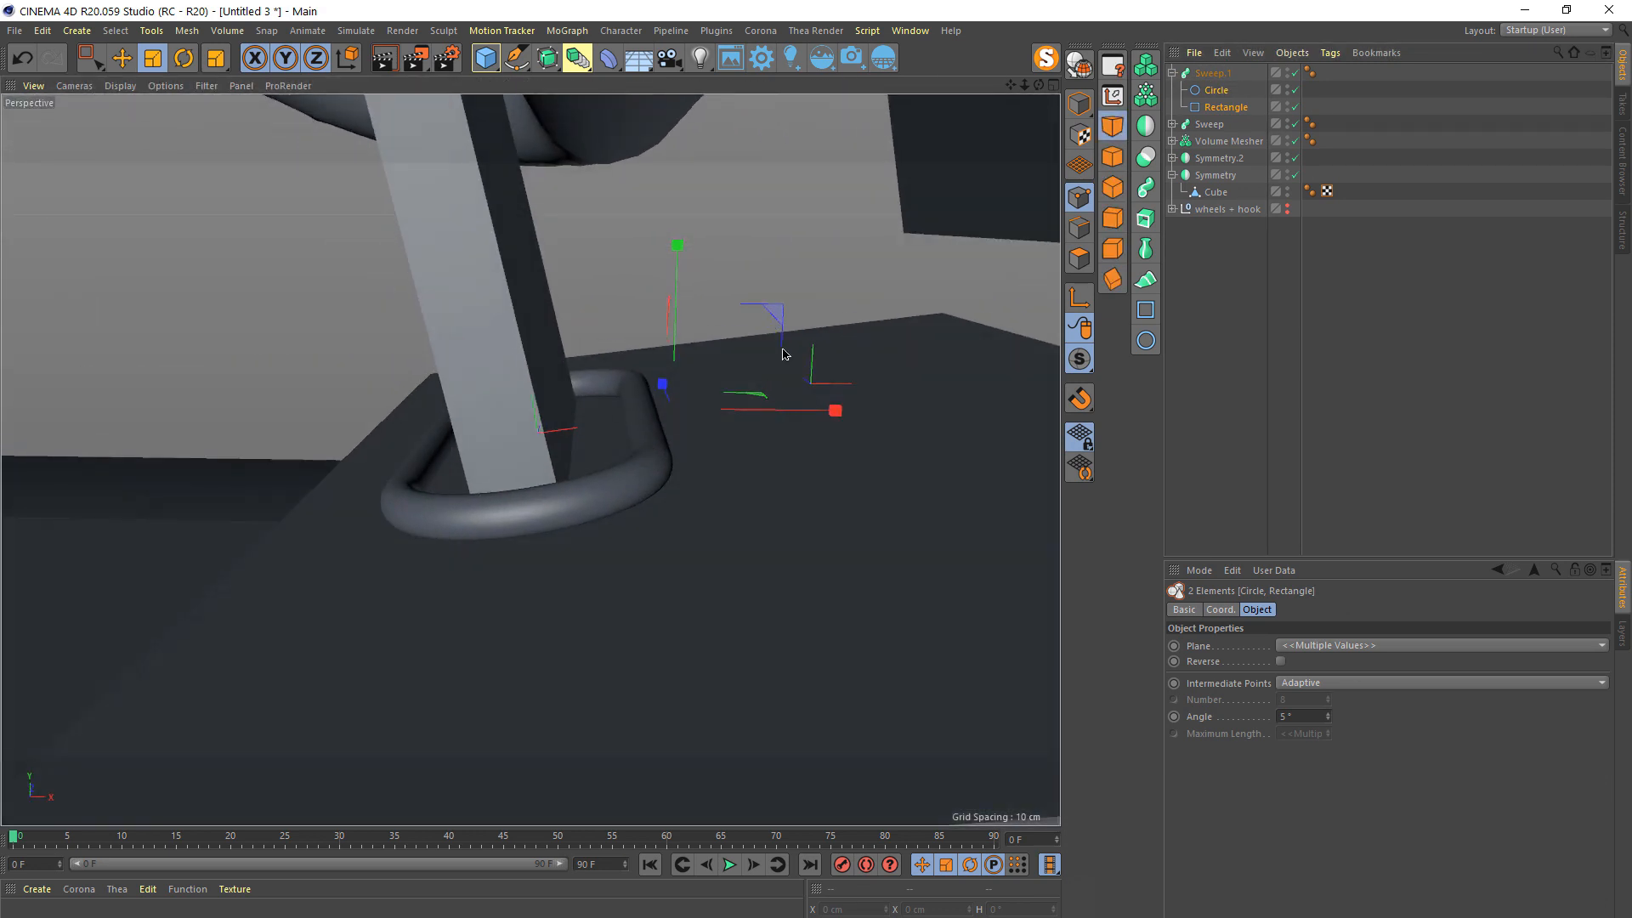
left_click(1215, 109)
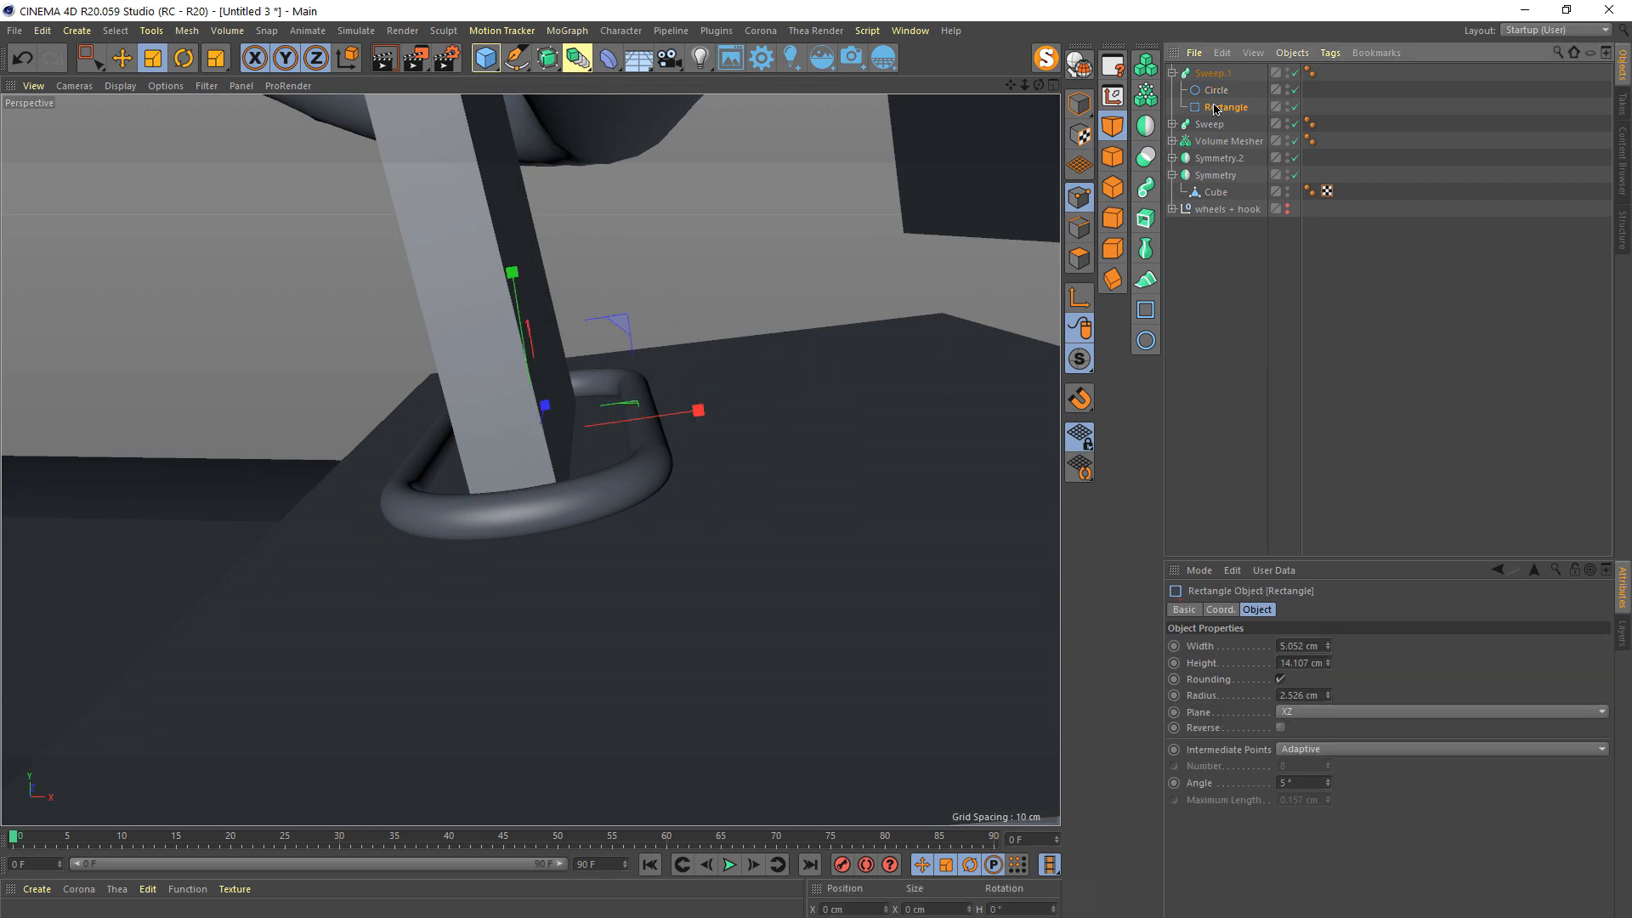
left_click(1217, 92)
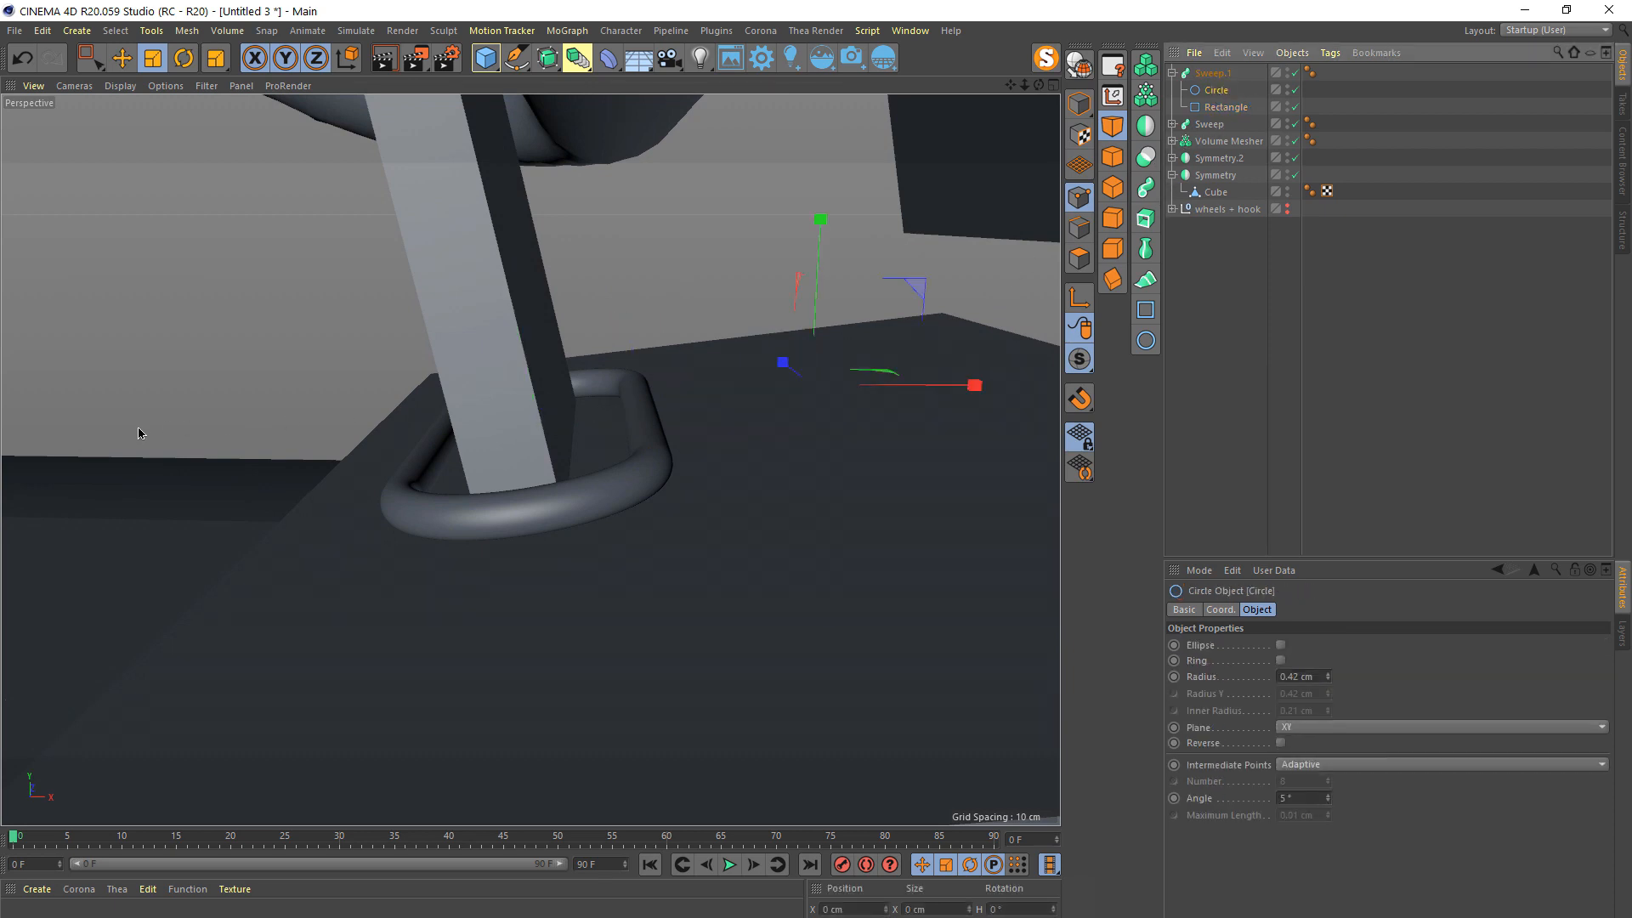
left_click_drag(138, 432, 47, 473)
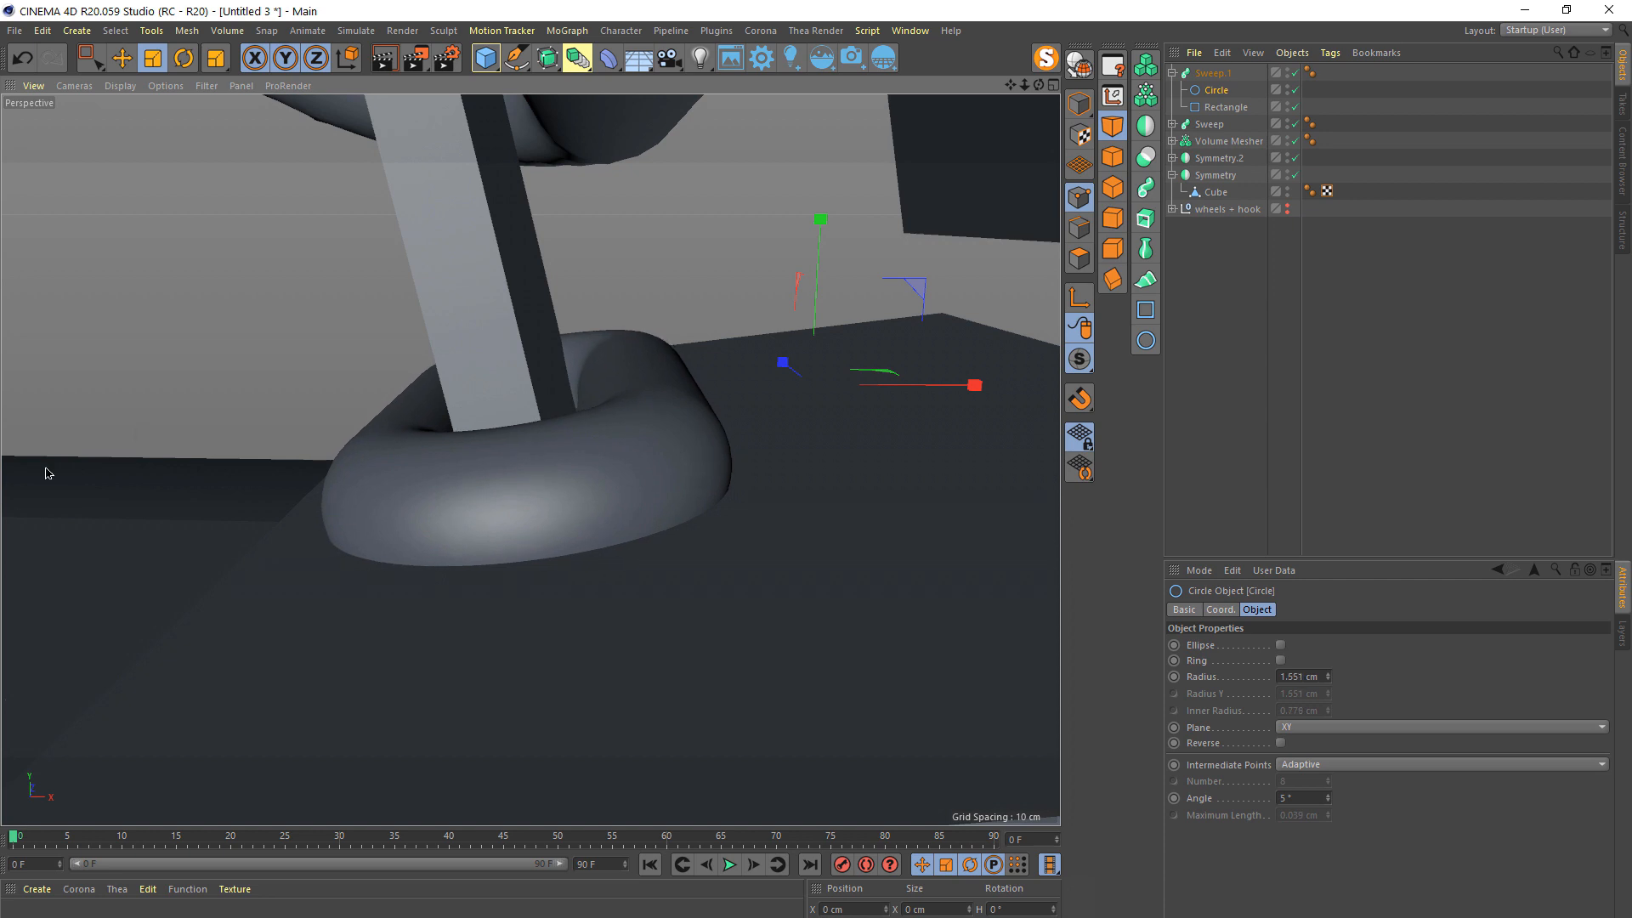
- Raise the ring's rectangle path onto the block in the front view and rotate it to follow the sloped top
left_click(121, 58)
mouse_move(441, 431)
left_mouse_down("alt")
mouse_move(510, 451)
mouse_move(467, 440)
left_mouse_up("alt")
middle_click(736, 605)
middle_click(736, 605)
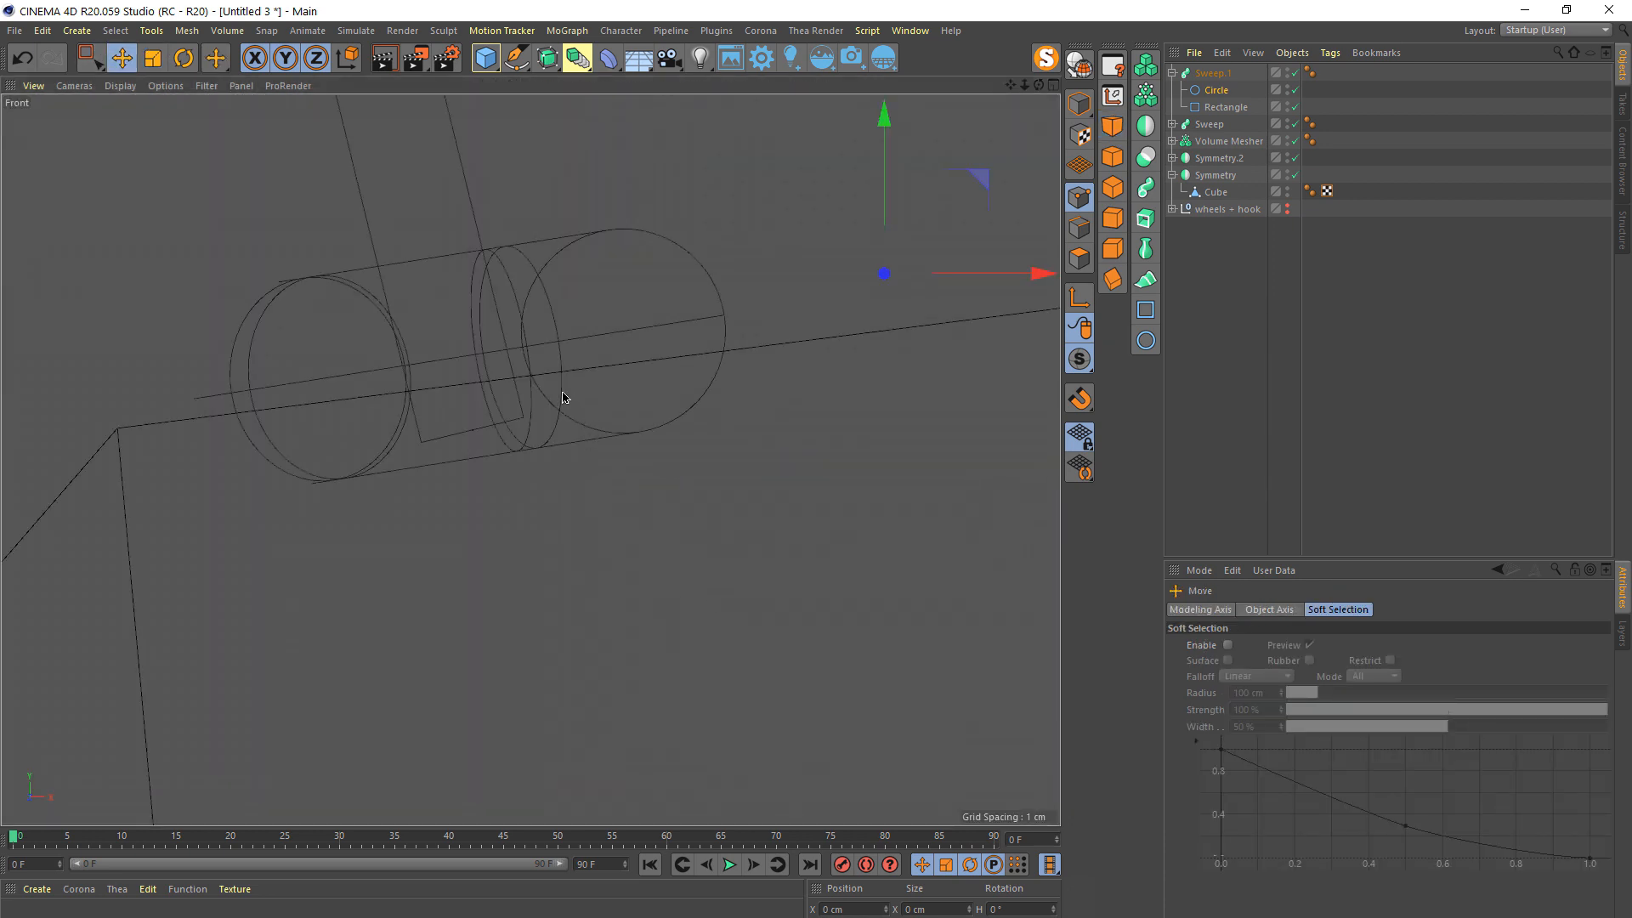
scroll(562, 397, "down", 1)
left_click(1215, 107)
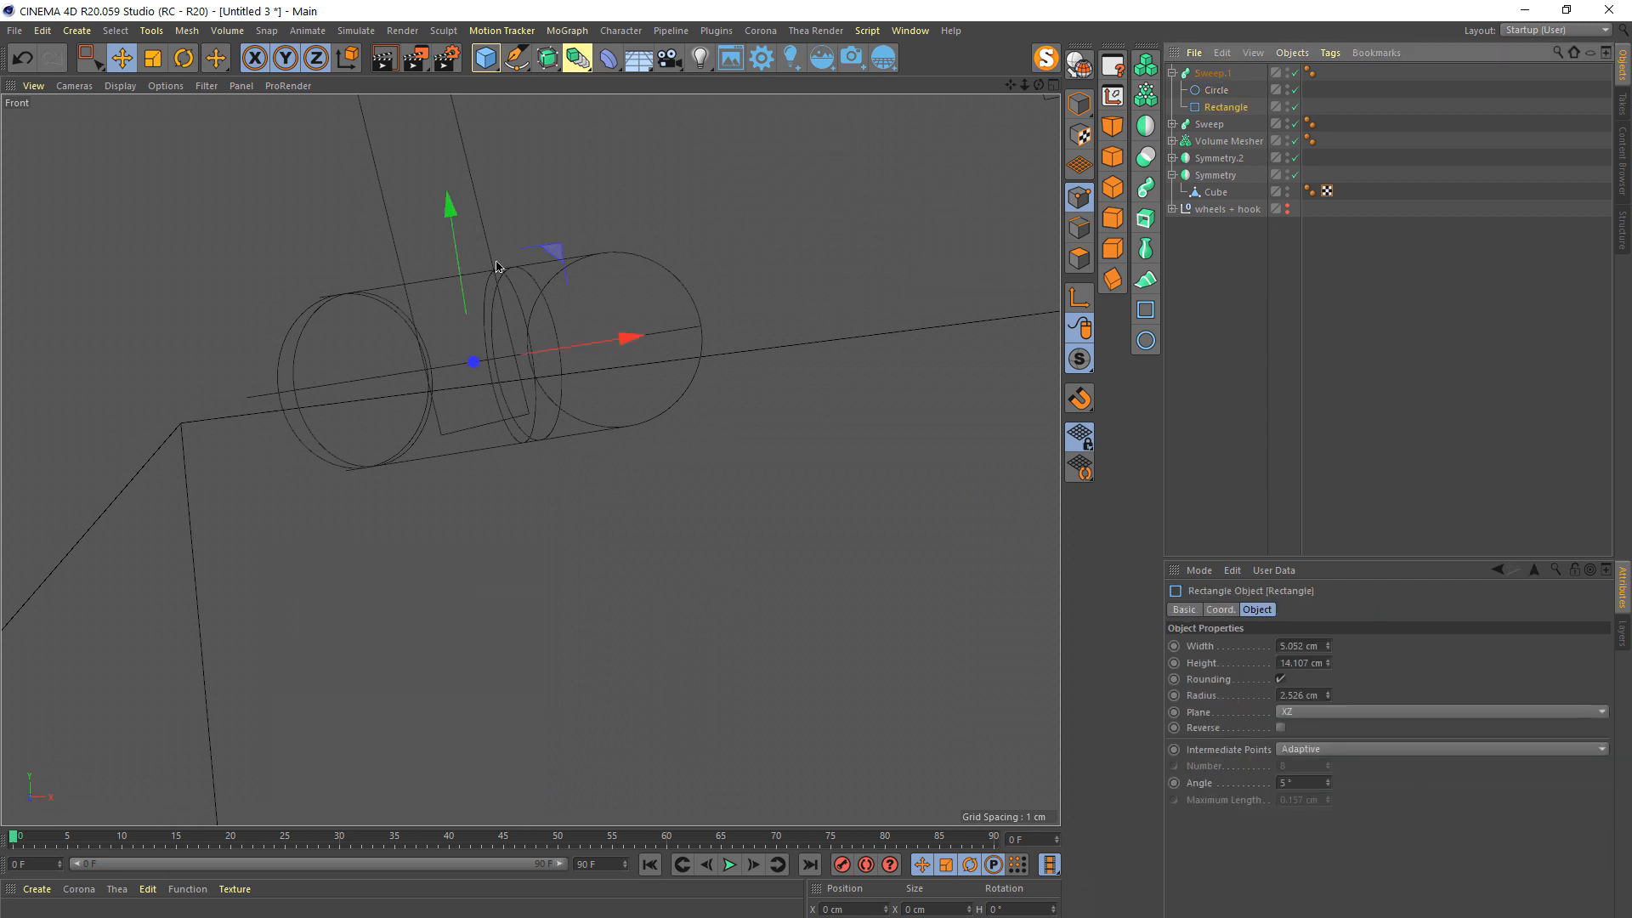
left_click_drag(450, 253, 440, 199)
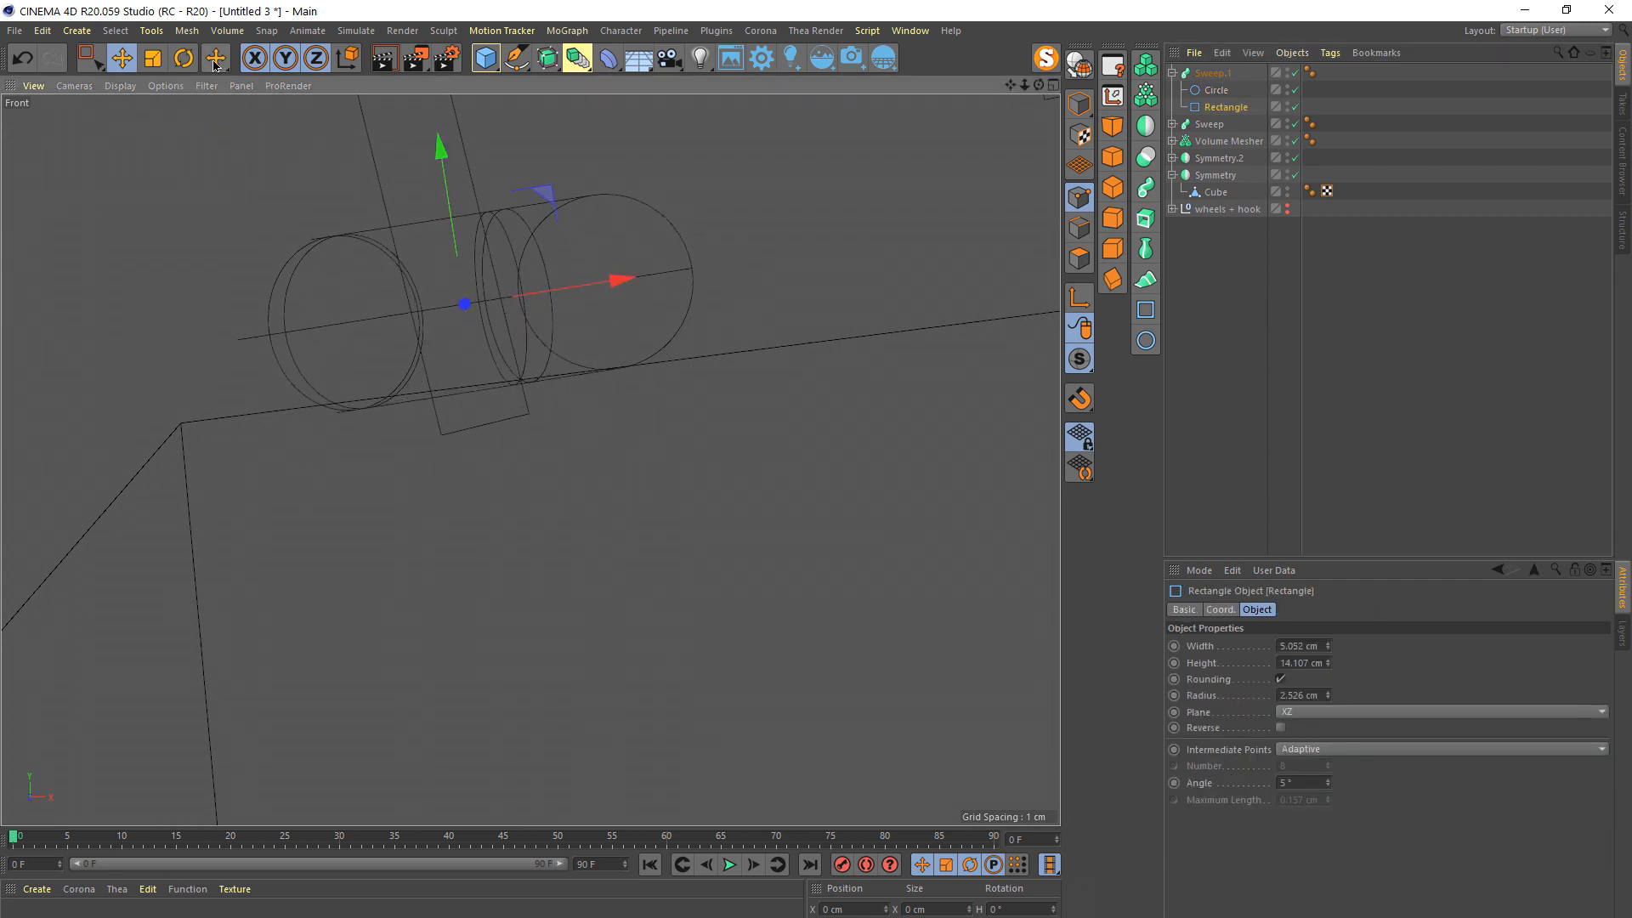
left_click(182, 55)
left_click_drag(555, 235, 542, 204)
left_click(122, 60)
middle_click(306, 287)
middle_click(297, 253)
- Duplicate the ring's Sweep object, undoing the move made on the copy itself
left_click_drag(545, 472, 382, 504, "alt")
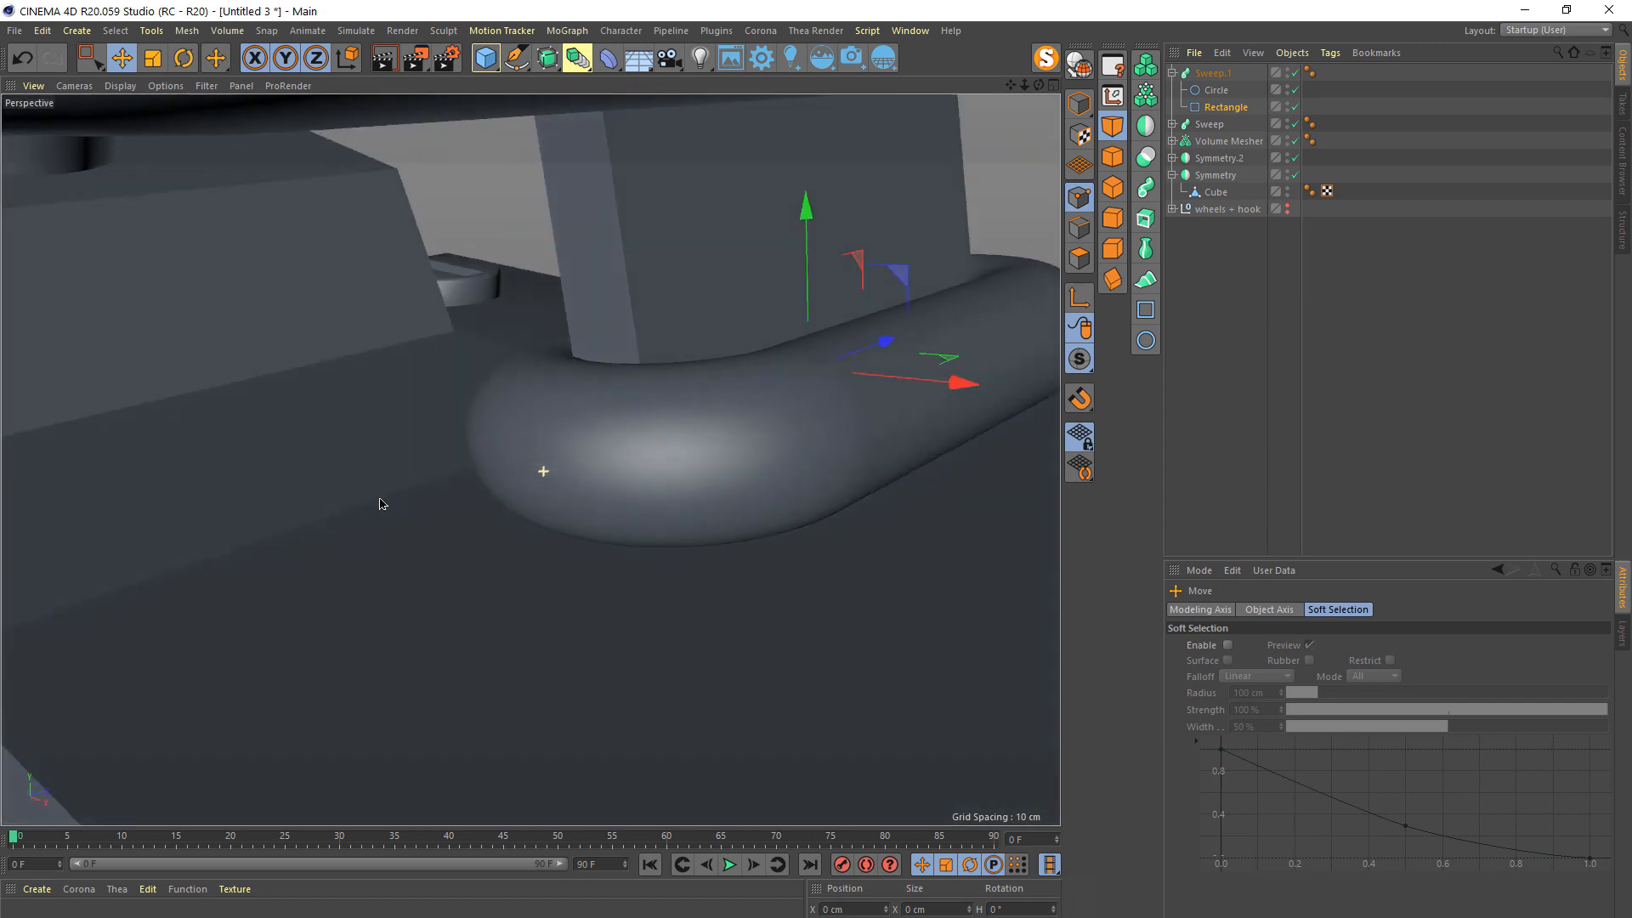
right_click_drag(554, 409, 379, 643, "alt")
left_click_drag(539, 441, 652, 388, "alt")
left_click(1173, 73)
left_click(1211, 73)
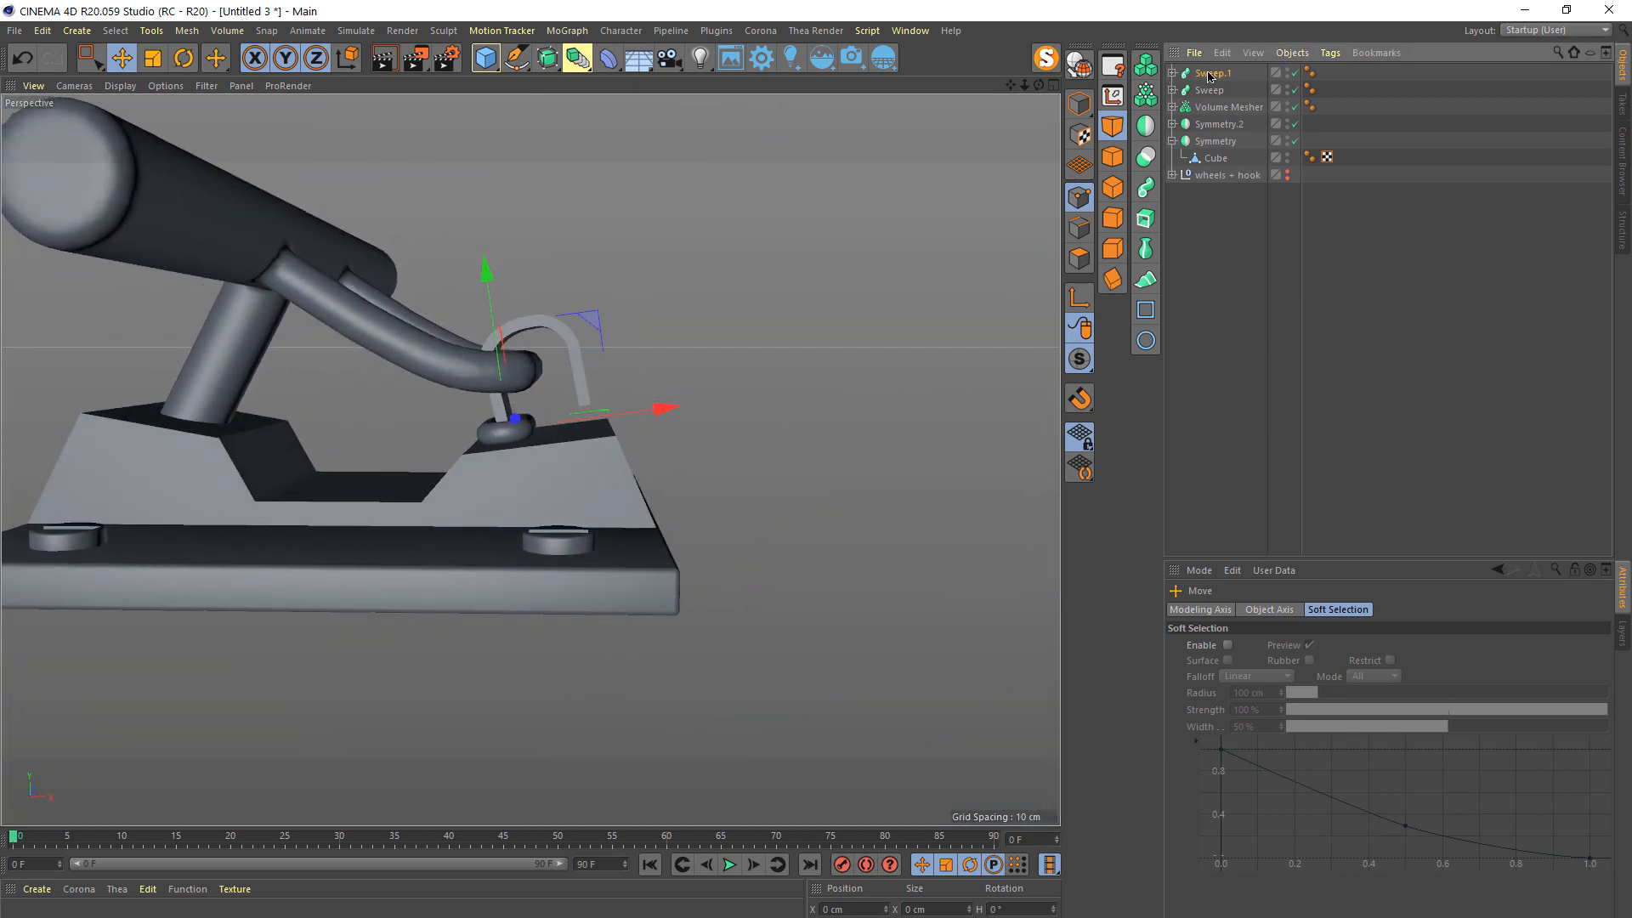
key("ctrl+v")
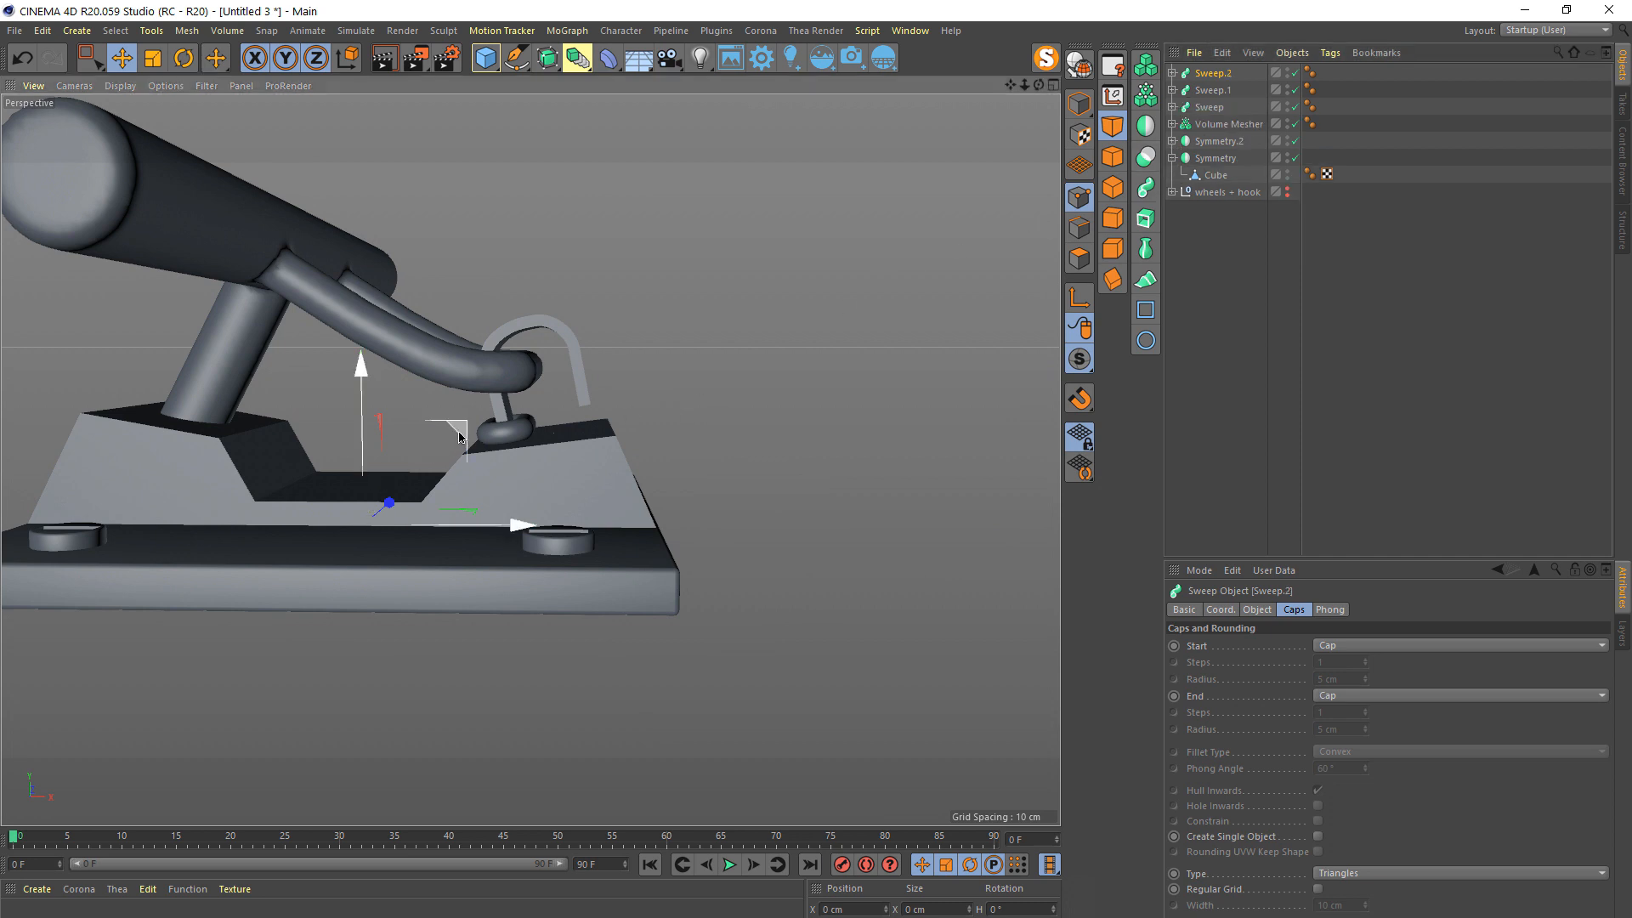
left_click_drag(459, 438, 164, 414)
left_click(20, 58)
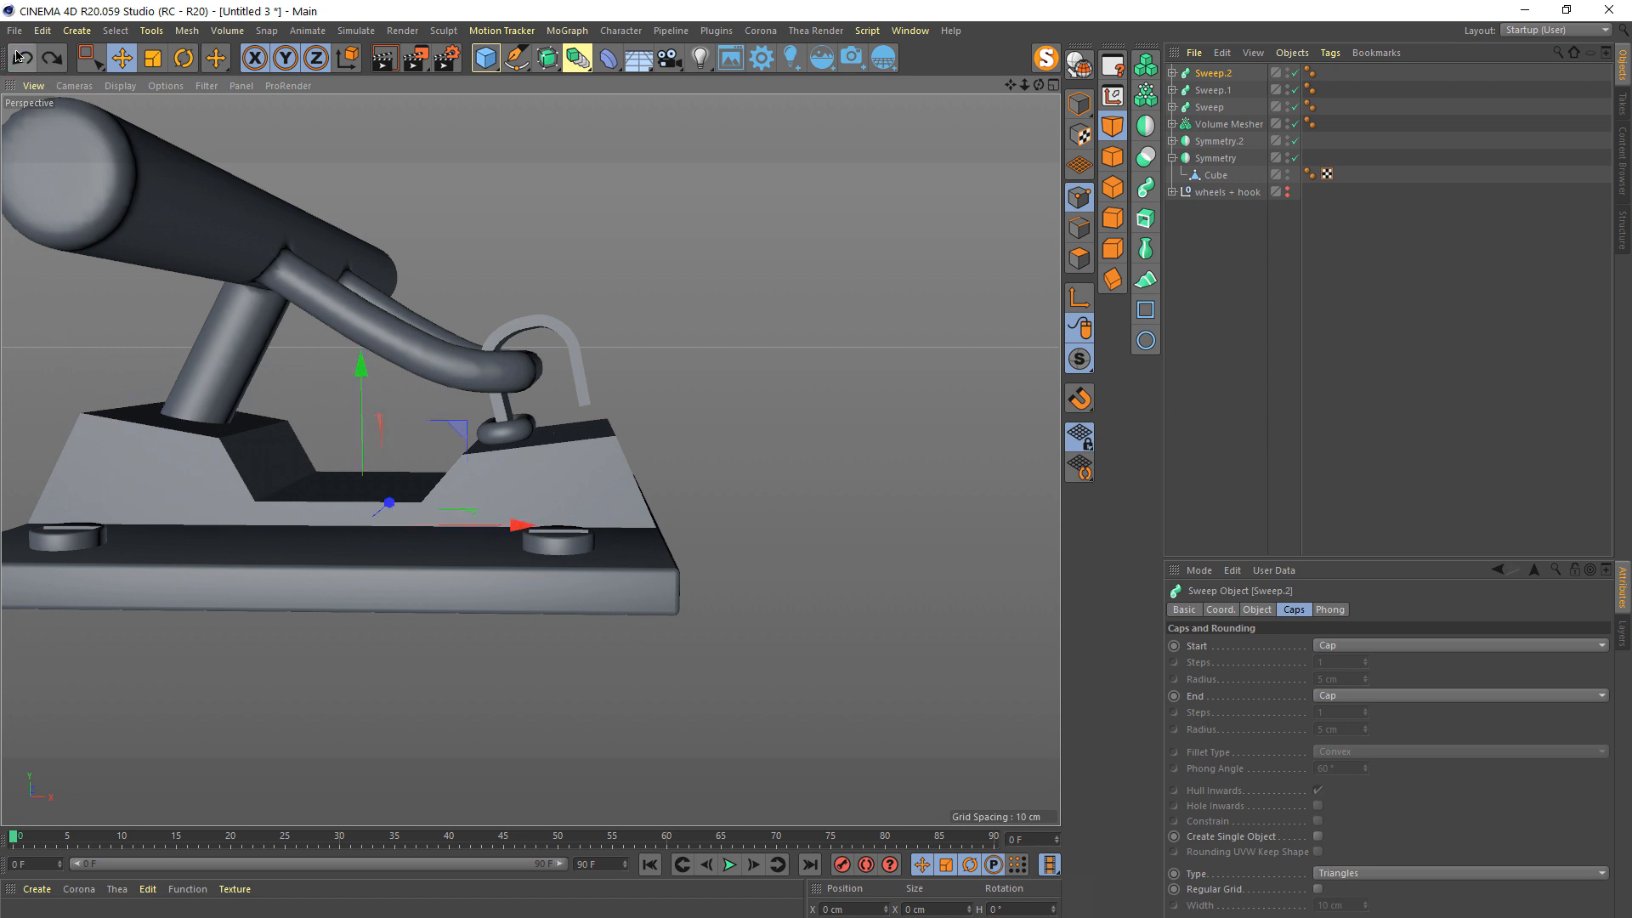
- Move the copied ring's rectangle path from the hook's foot to the base of the slanted post in the front view
left_click(1173, 73)
left_click(1226, 107)
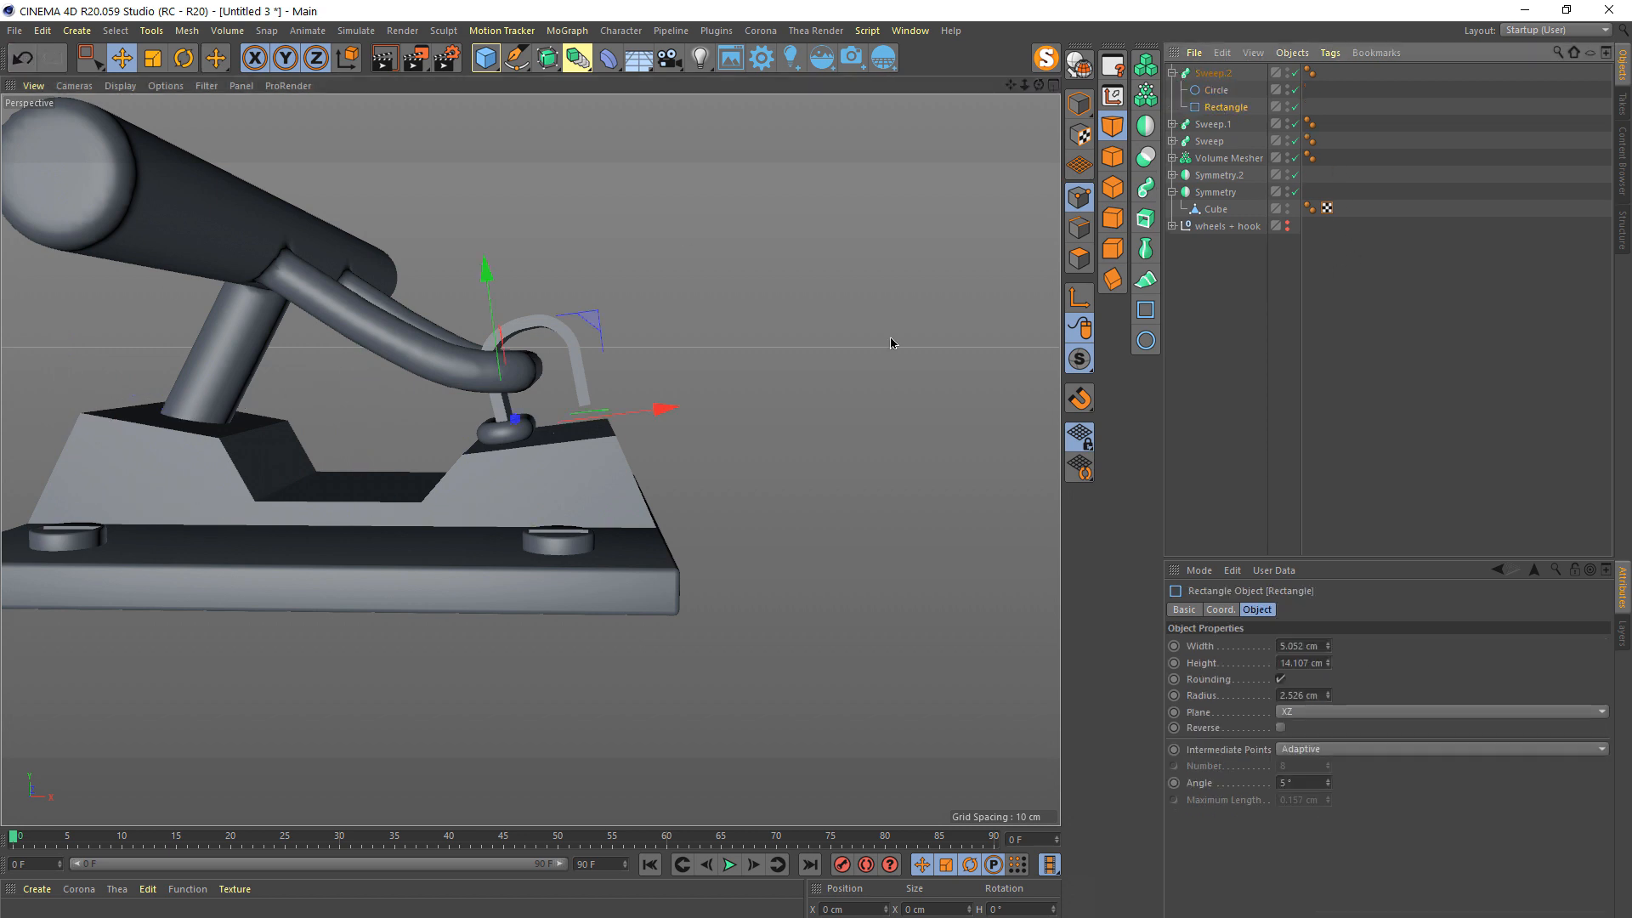
middle_click(892, 340)
middle_click(642, 542)
right_click_drag(485, 481, 478, 571, "alt")
middle_click_drag(507, 563, 958, 625, "alt")
left_click_drag(1011, 379, 300, 353)
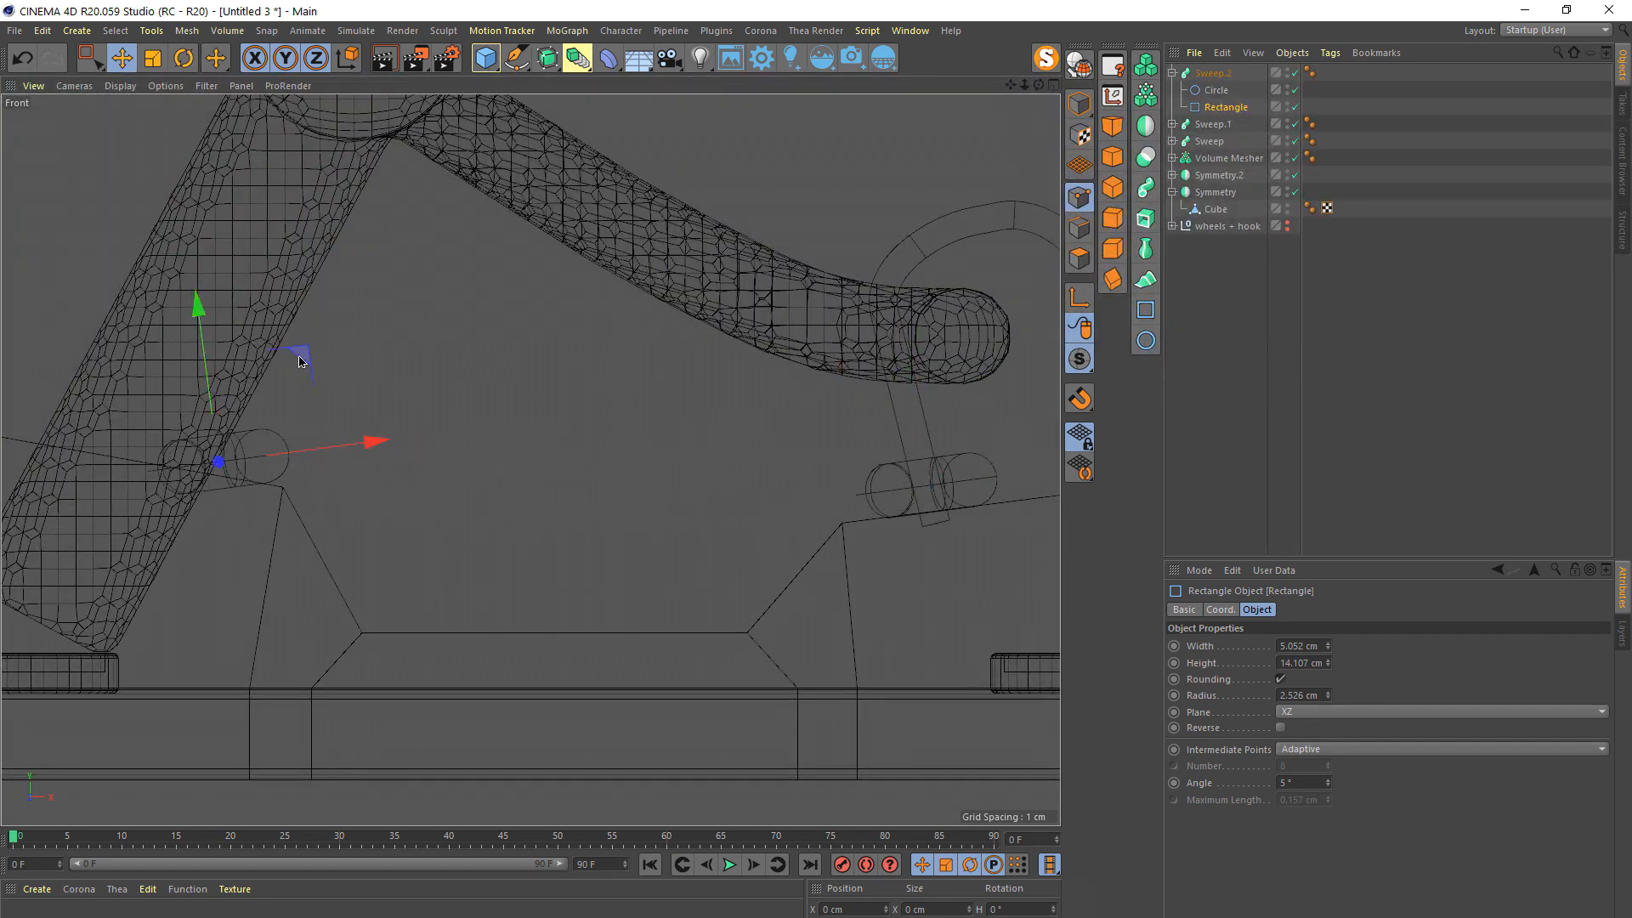
middle_click_drag(234, 403, 647, 541, "alt")
right_click_drag(607, 535, 712, 557, "alt")
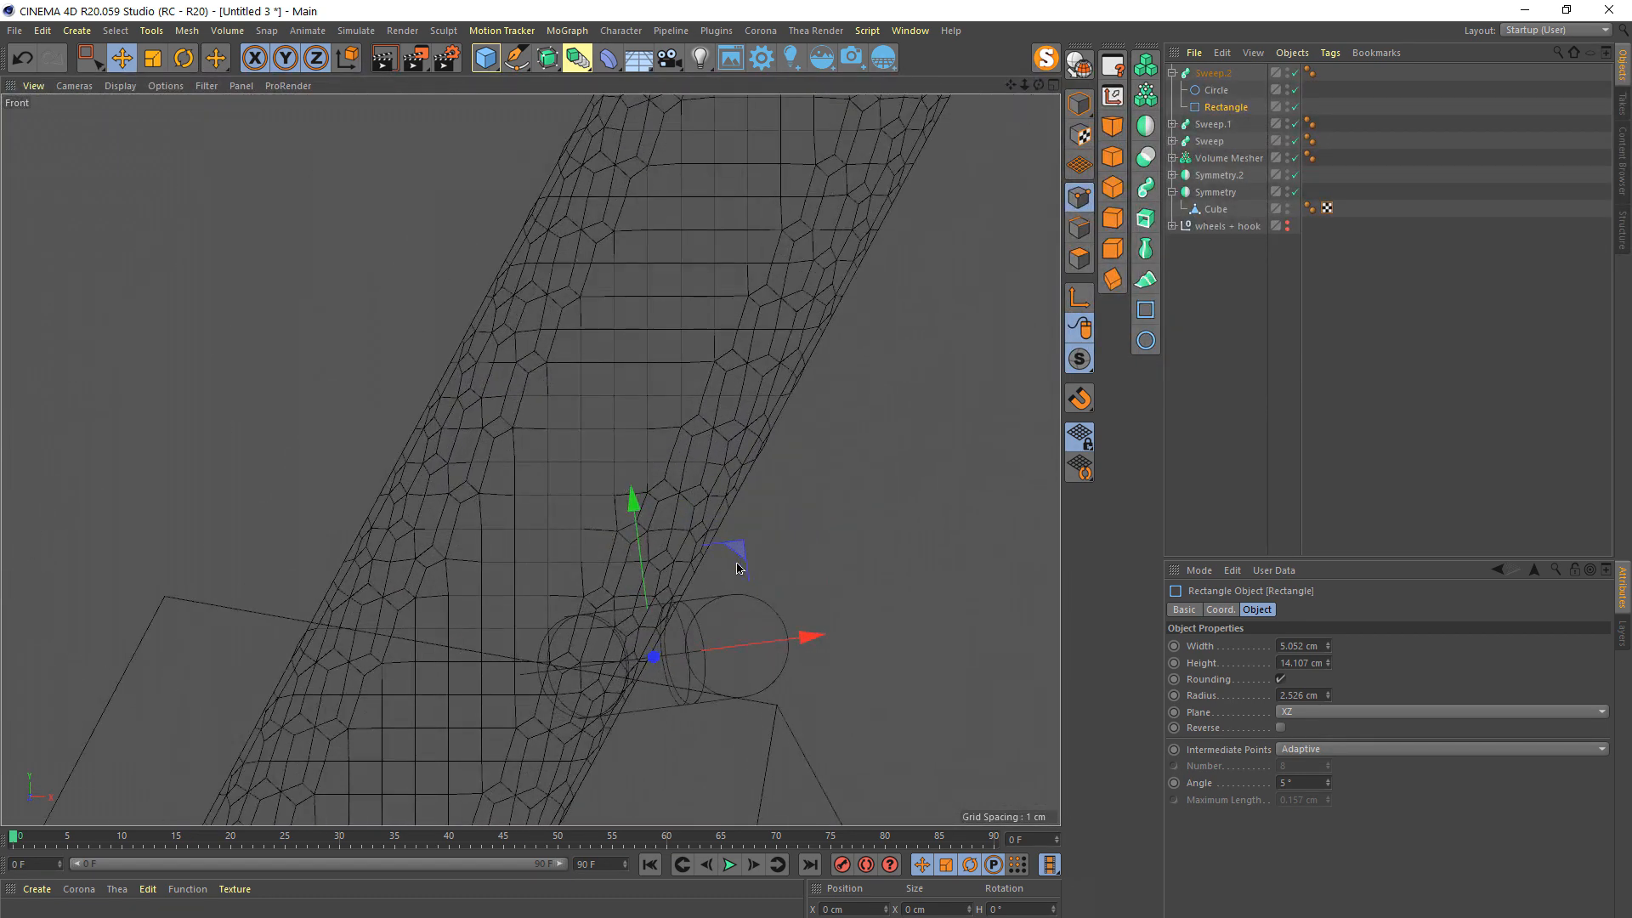
left_click_drag(737, 568, 586, 605)
- Rotate the copied ring's rectangle to match the block's slope and scale it up to about 14.96 cm wide and 41.78 cm high
key("r")
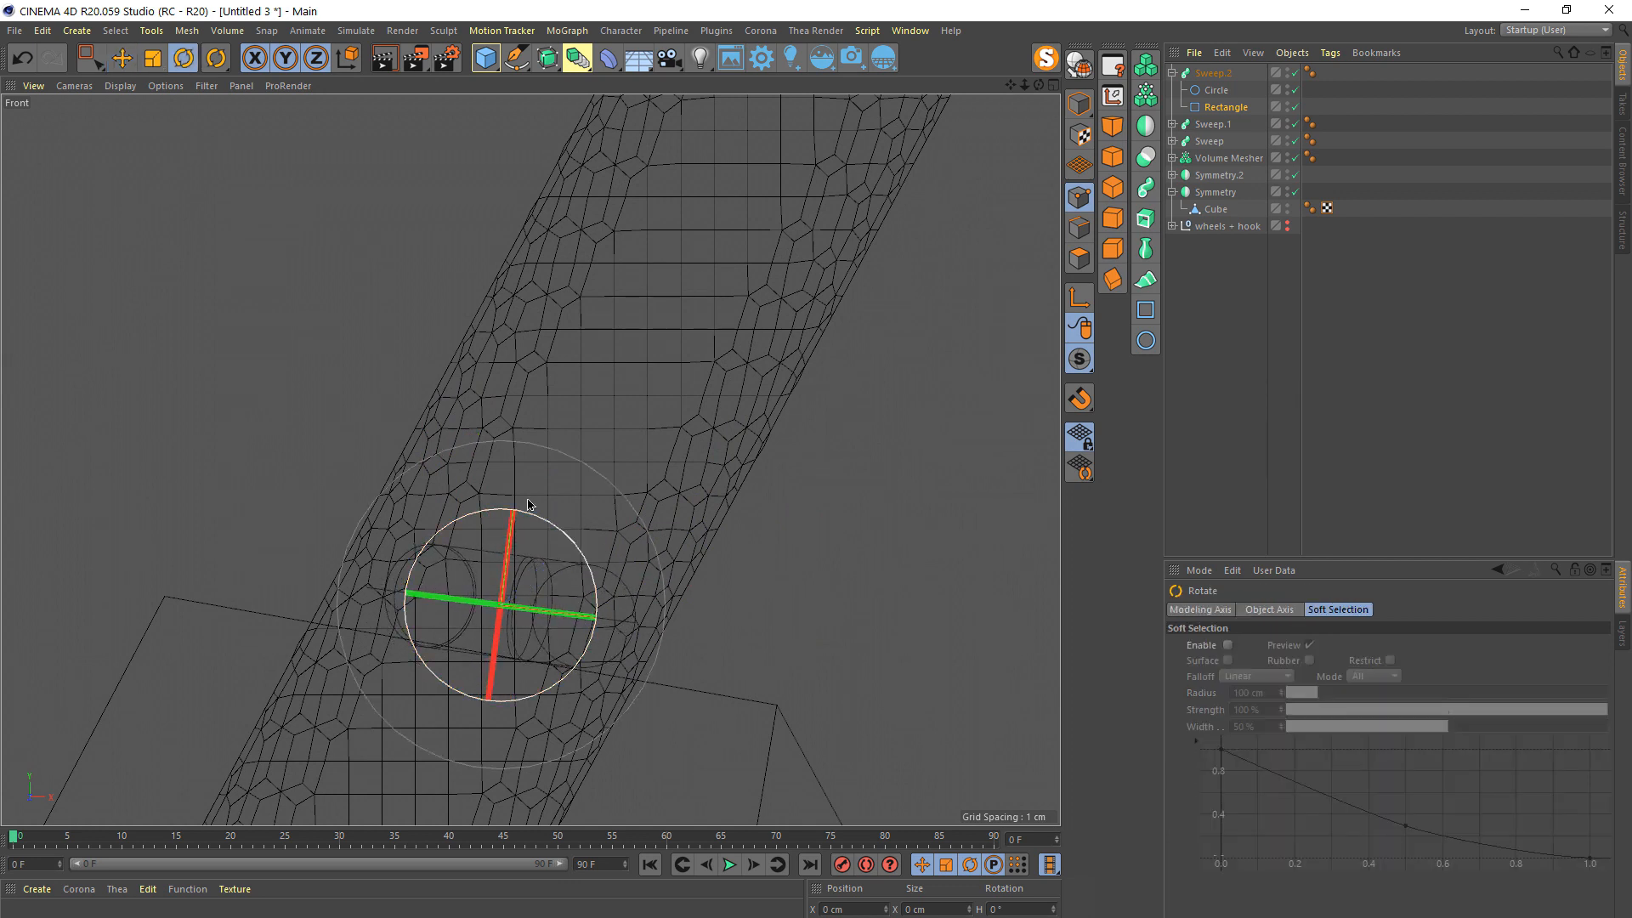
left_click(154, 60)
left_click_drag(279, 466, 651, 466)
mouse_move(282, 456)
left_mouse_down()
mouse_move(300, 456)
mouse_move(278, 461)
left_mouse_up()
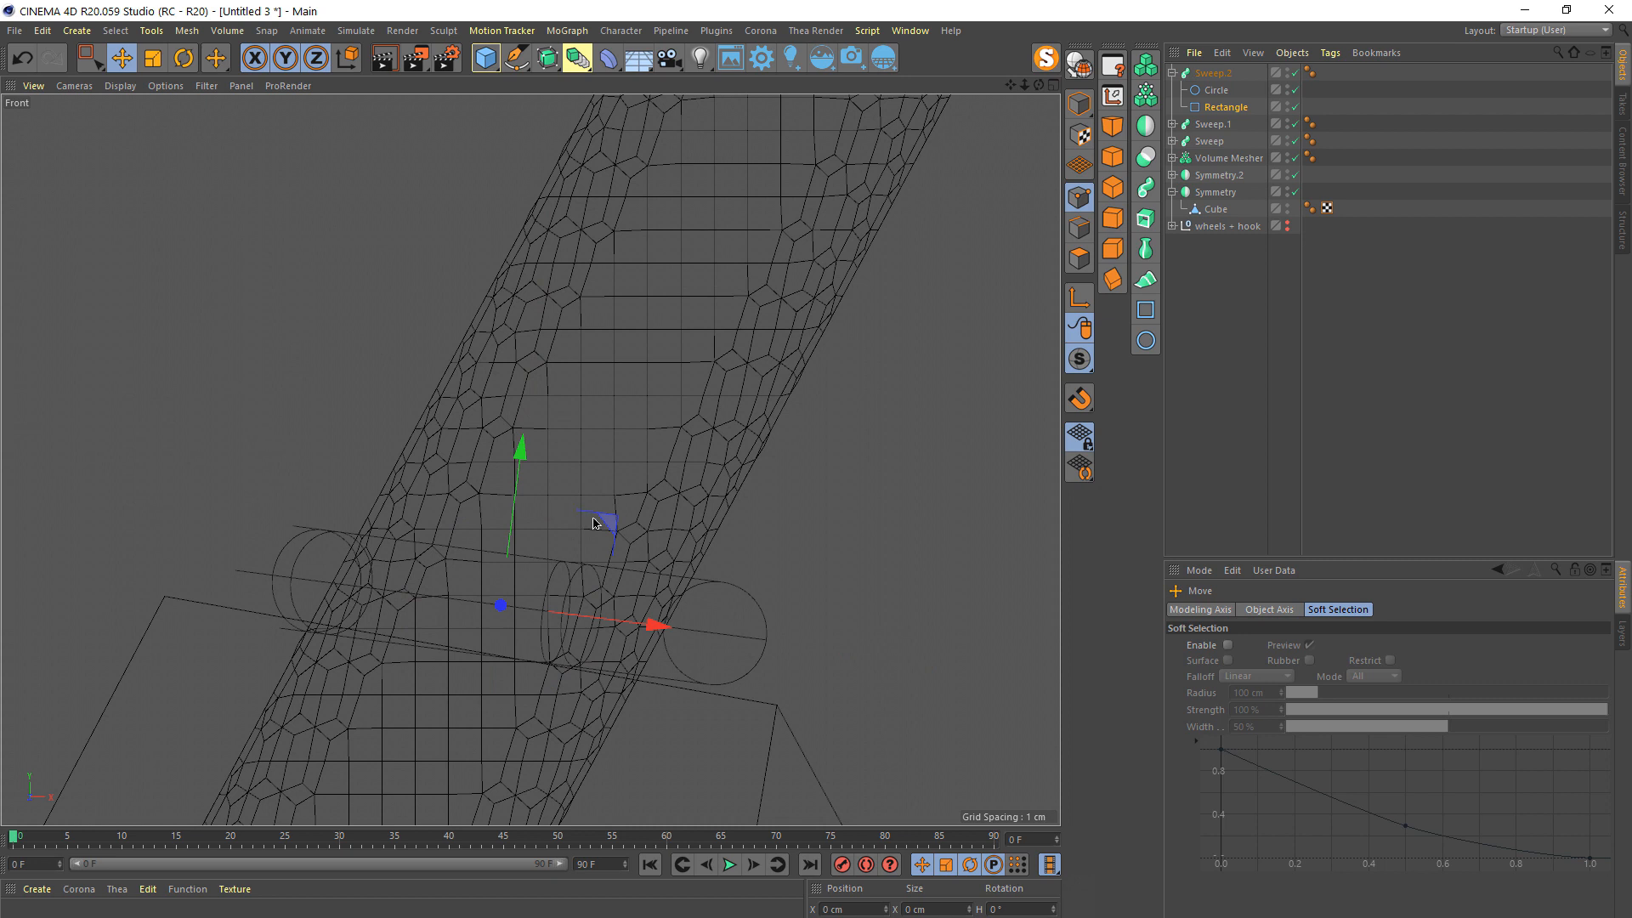
left_click_drag(593, 522, 578, 557)
key("r")
key("e")
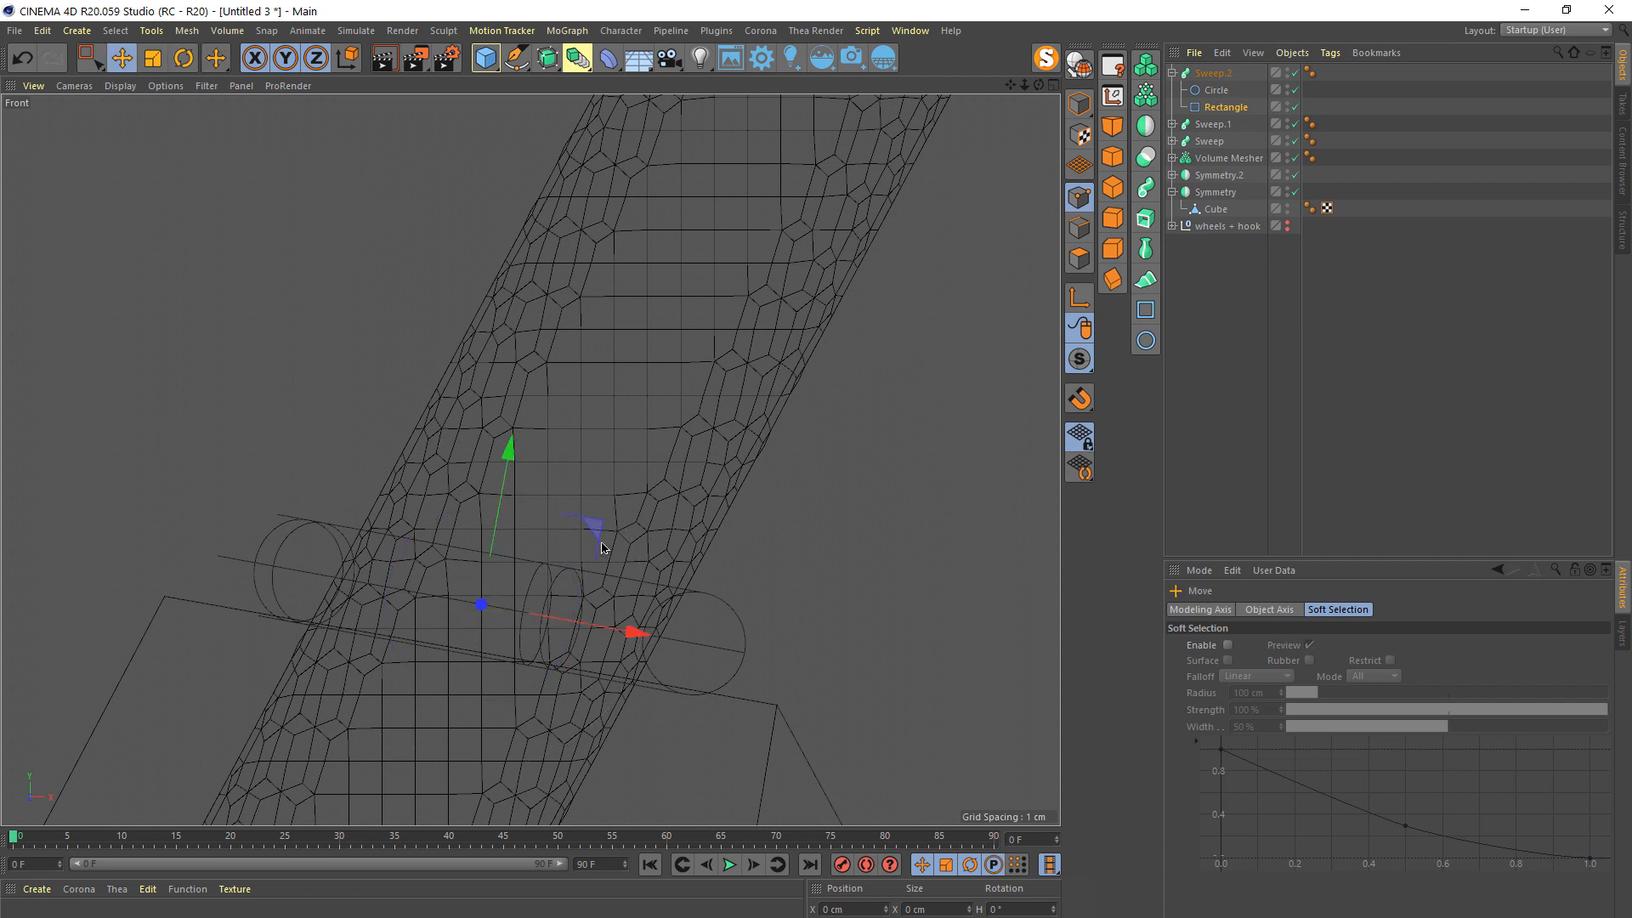
left_click(152, 61)
left_click_drag(184, 473, 307, 438)
- Fit the ring around the slanted post by reducing its rectangle to about 12.75 cm wide and 11.44 cm high
middle_click(314, 378)
middle_click(314, 383)
scroll(316, 400, "up", 8)
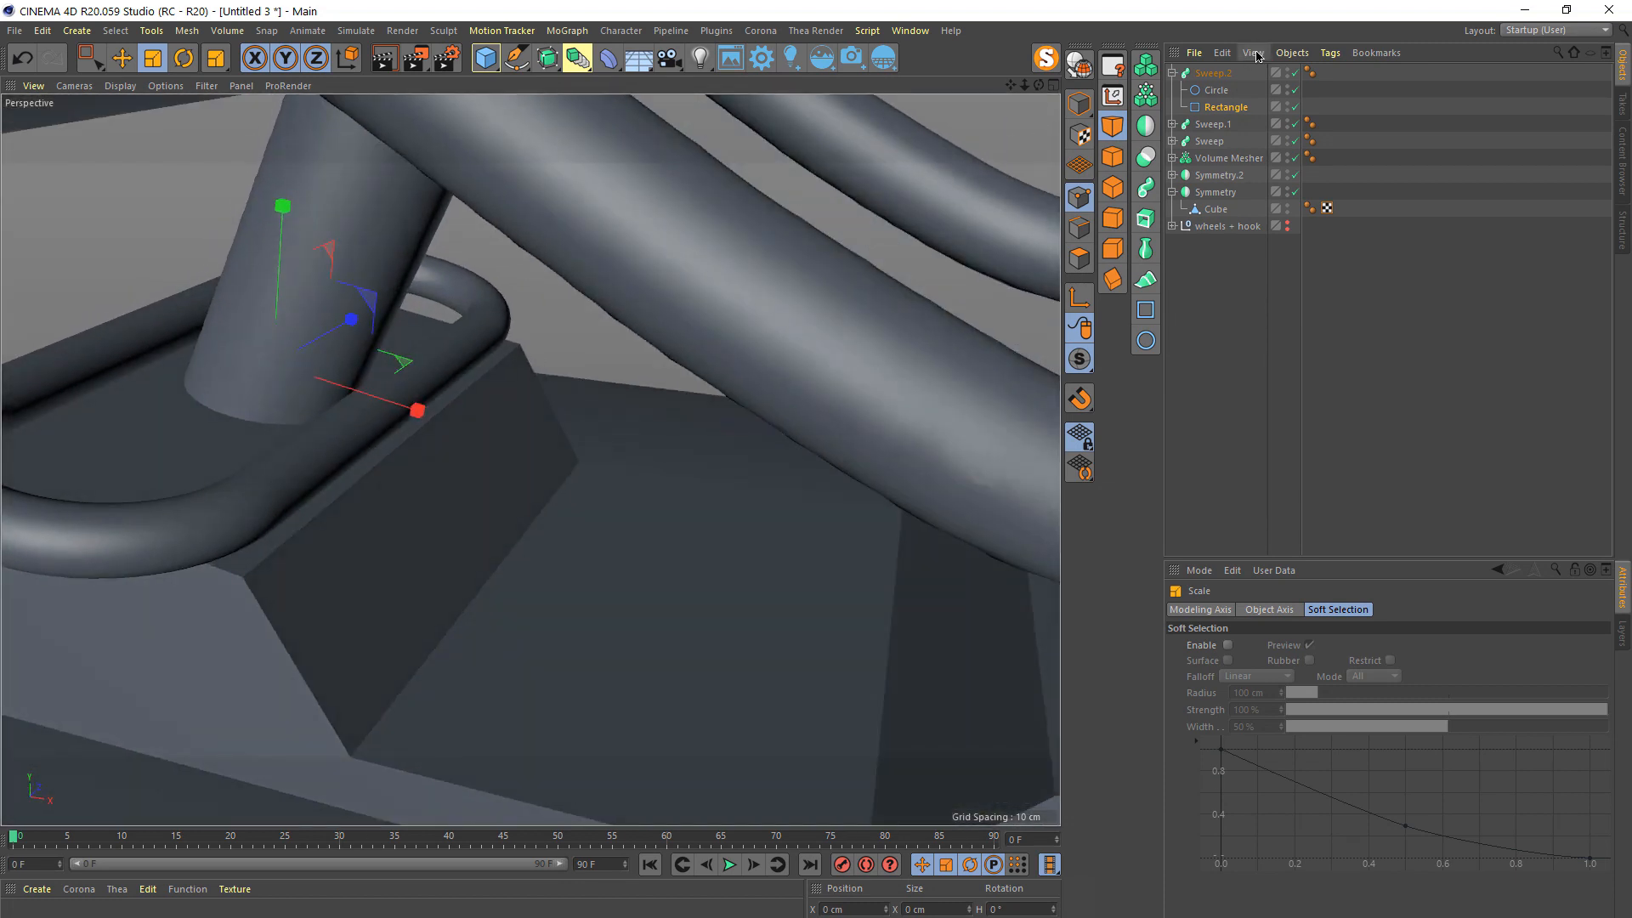
left_click(1221, 107)
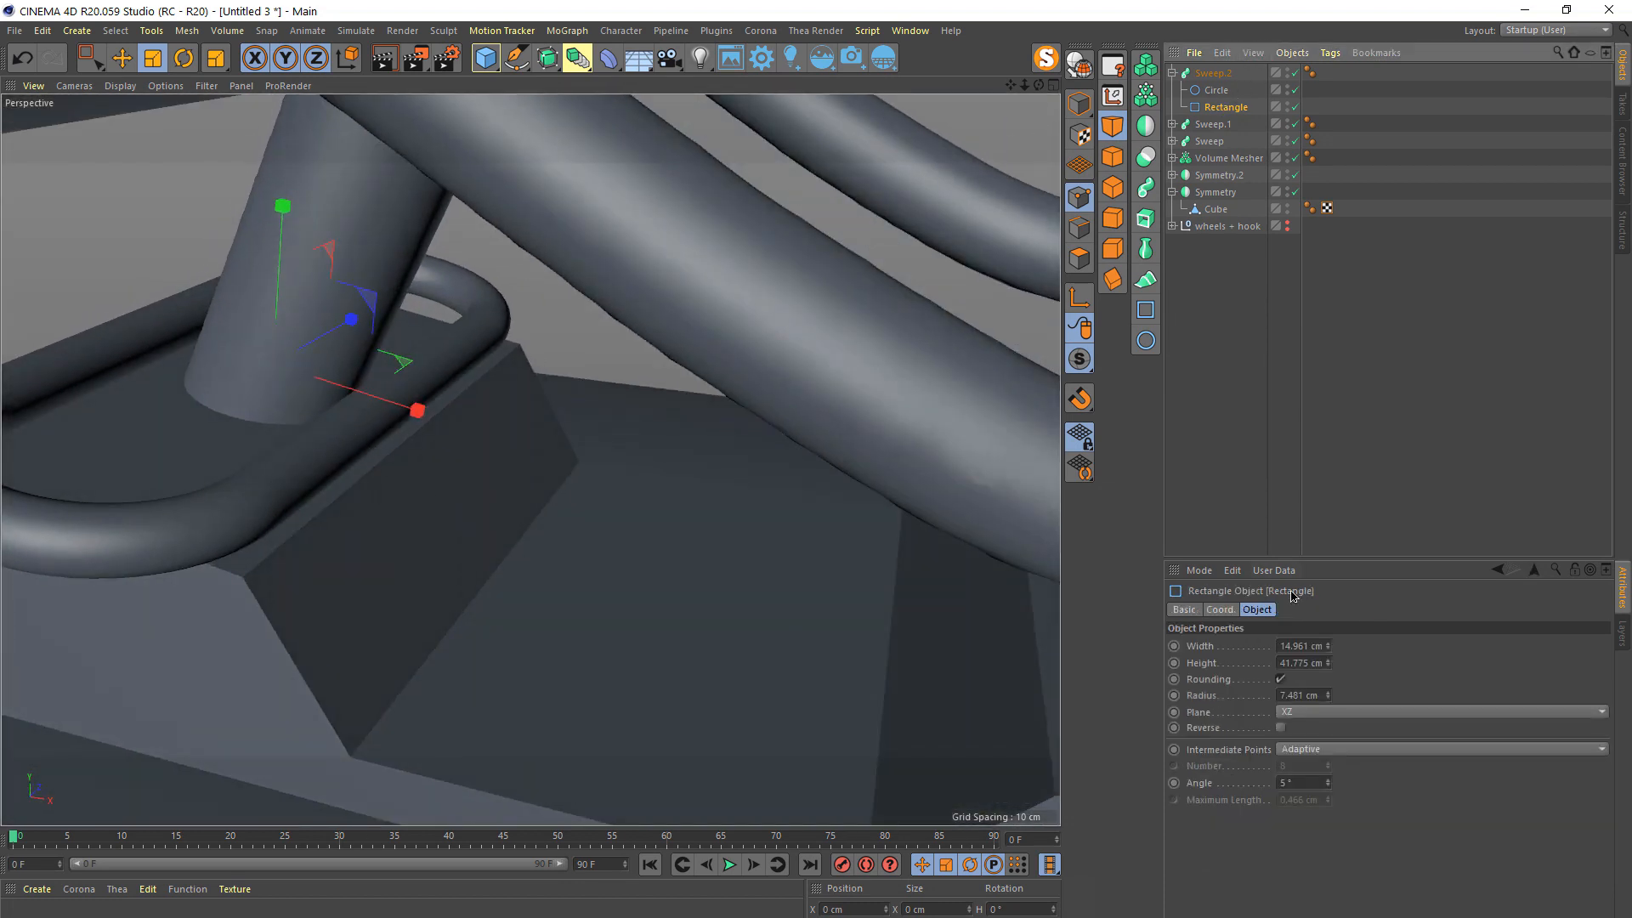
left_click_drag(1323, 661, 1317, 660)
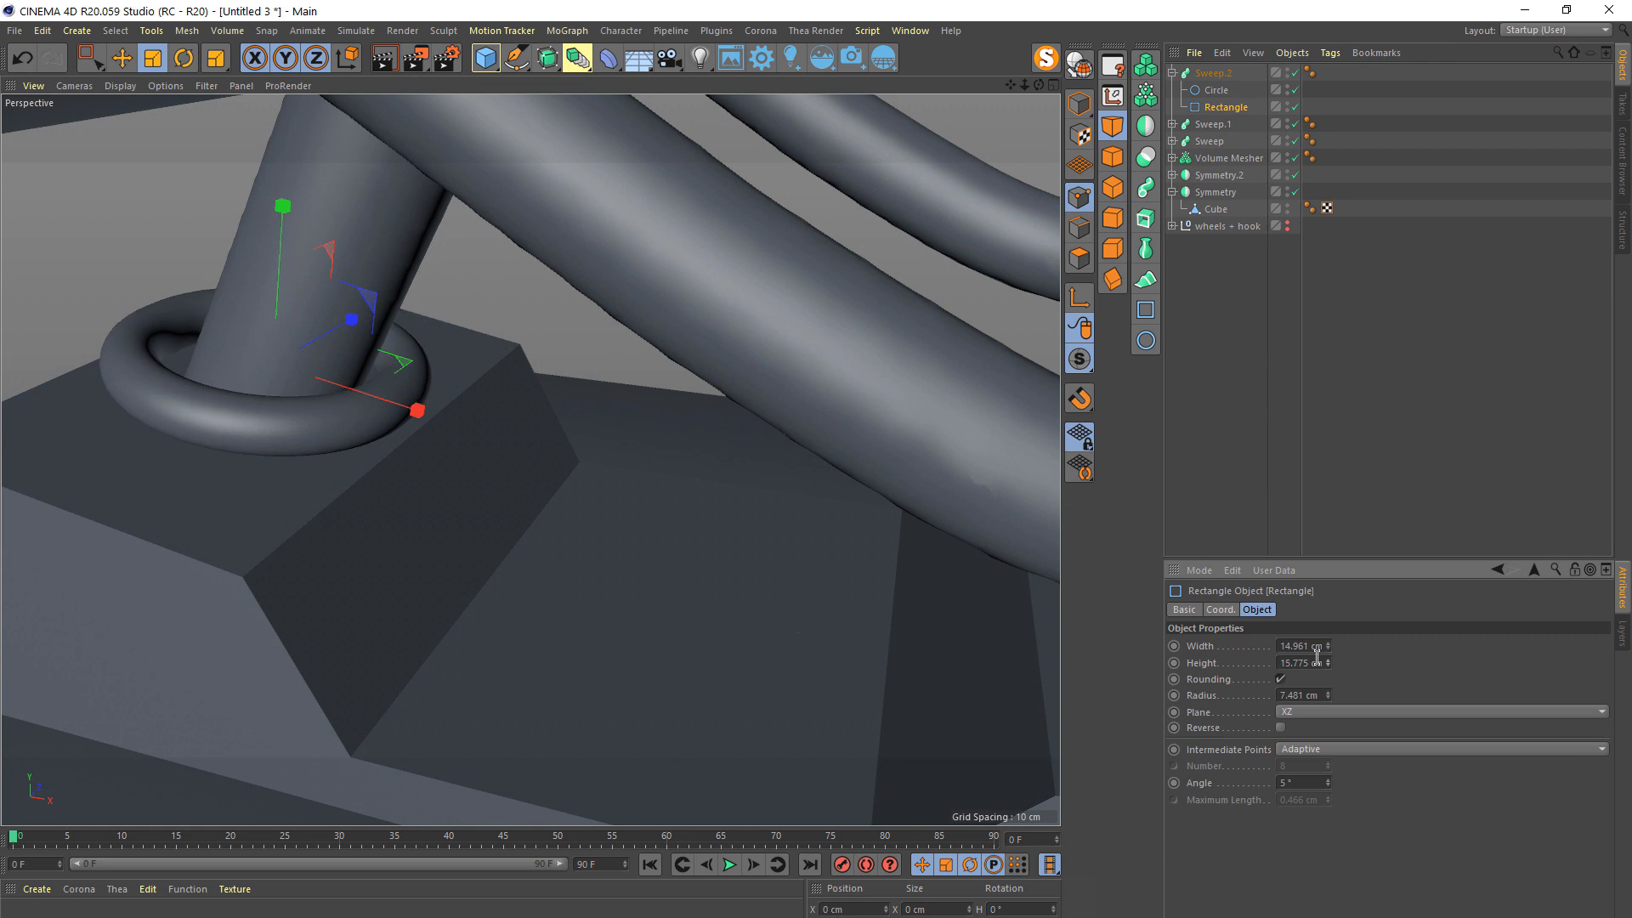
scroll(246, 376, "up", 2)
right_click_drag(246, 377, 346, 379, "alt")
left_click_drag(349, 379, 287, 419, "alt")
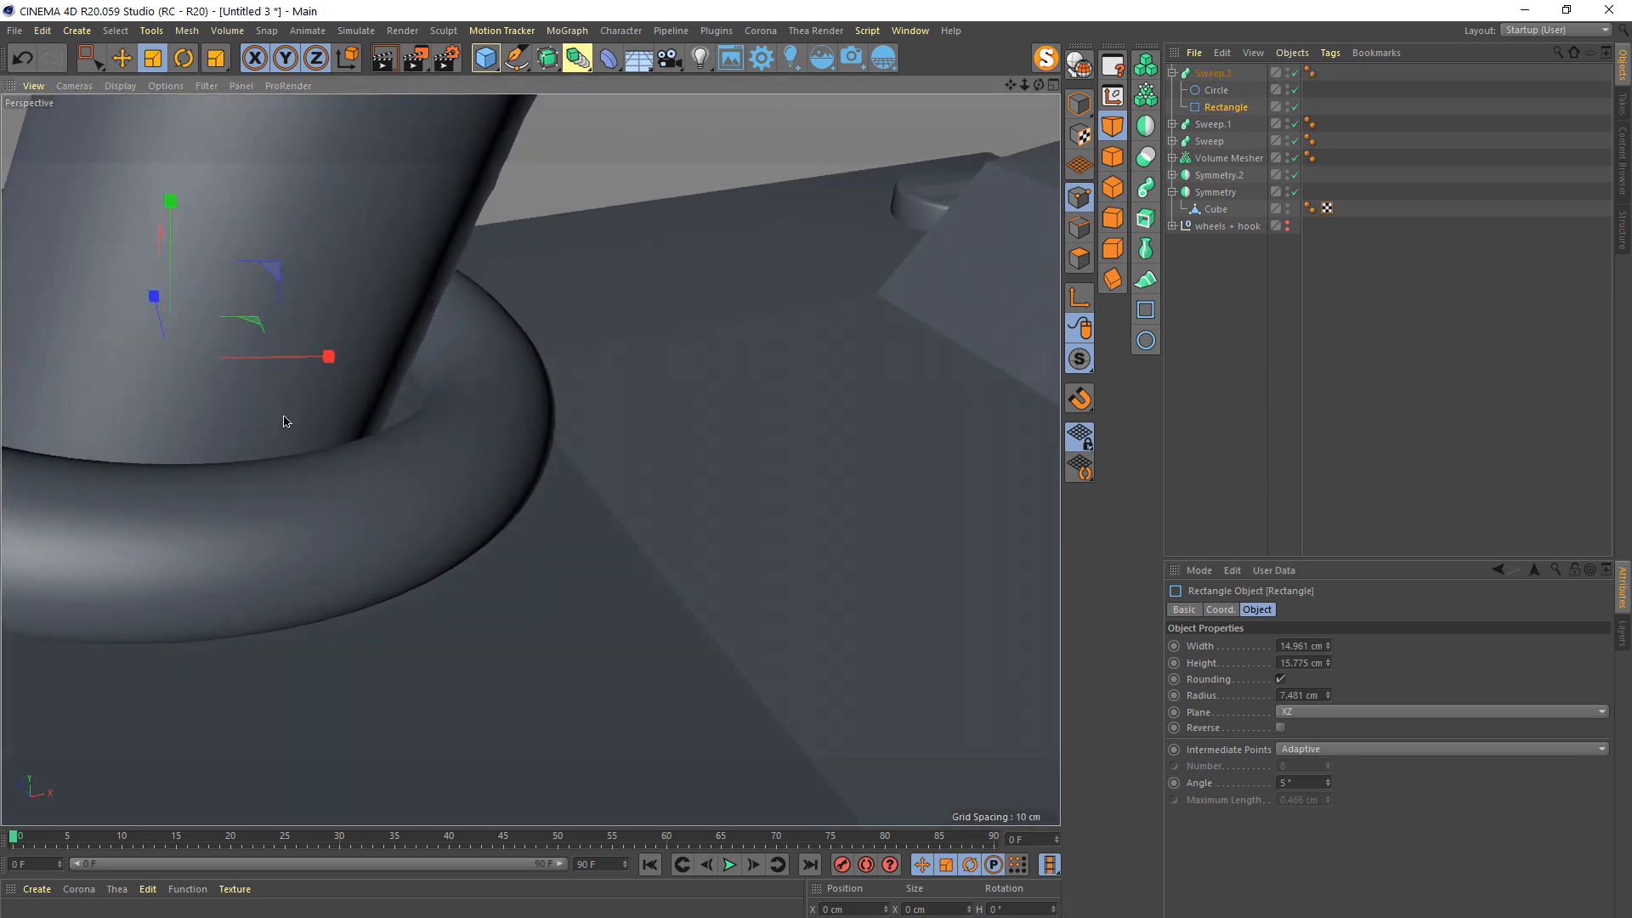
middle_click_drag(287, 419, 532, 459, "alt")
left_click_drag(532, 459, 615, 579, "alt")
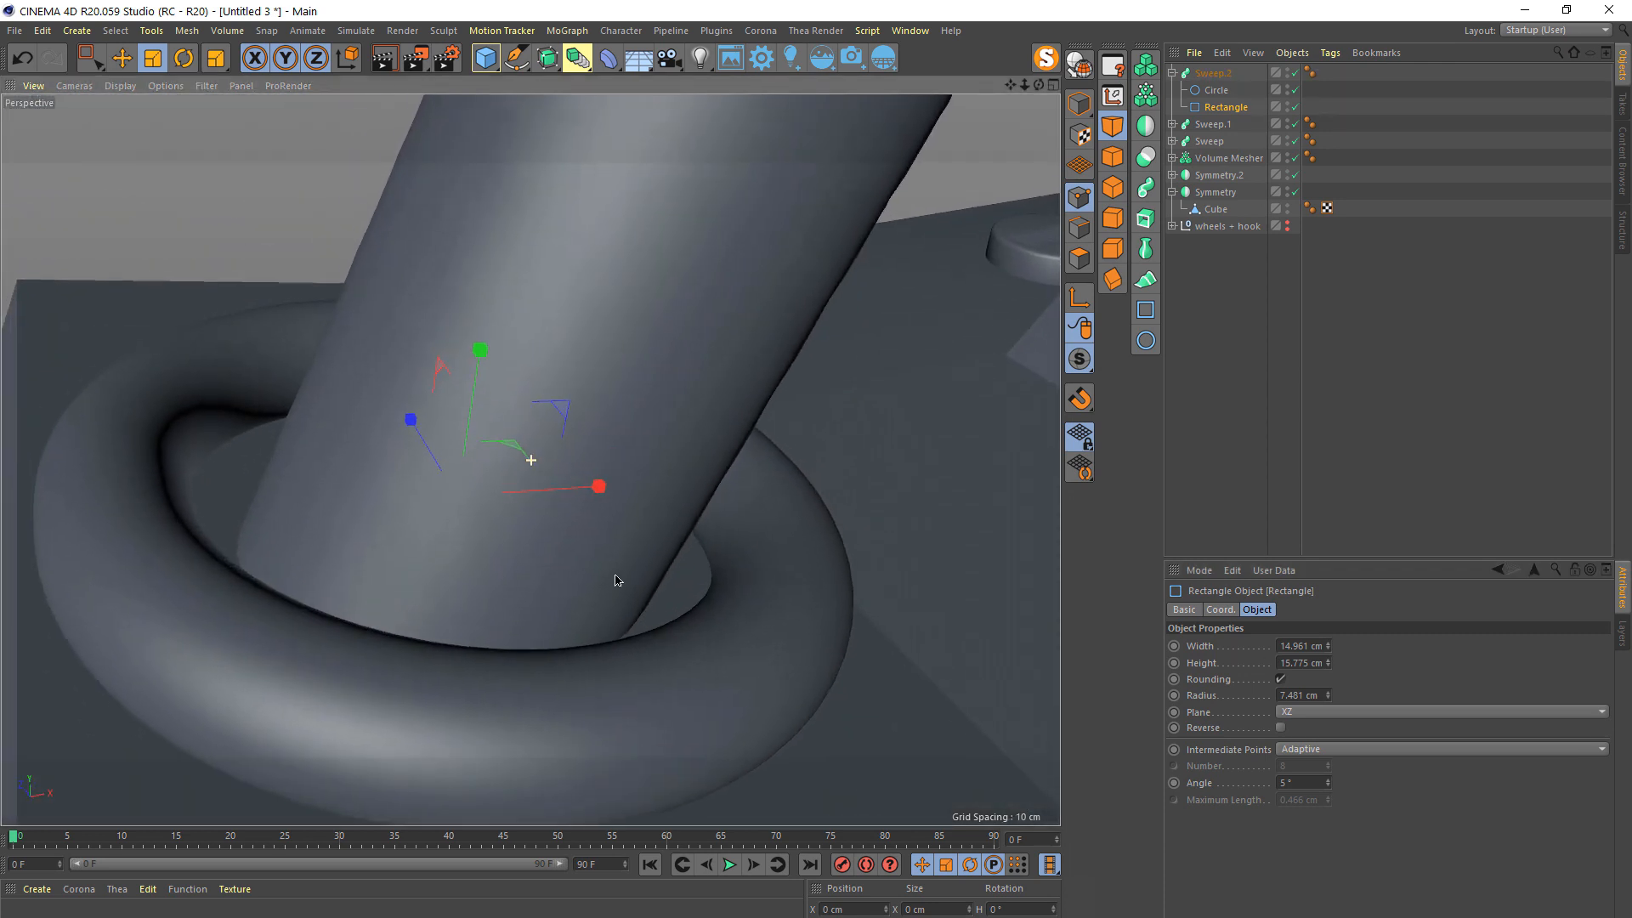
left_click_drag(580, 563, 633, 582, "alt")
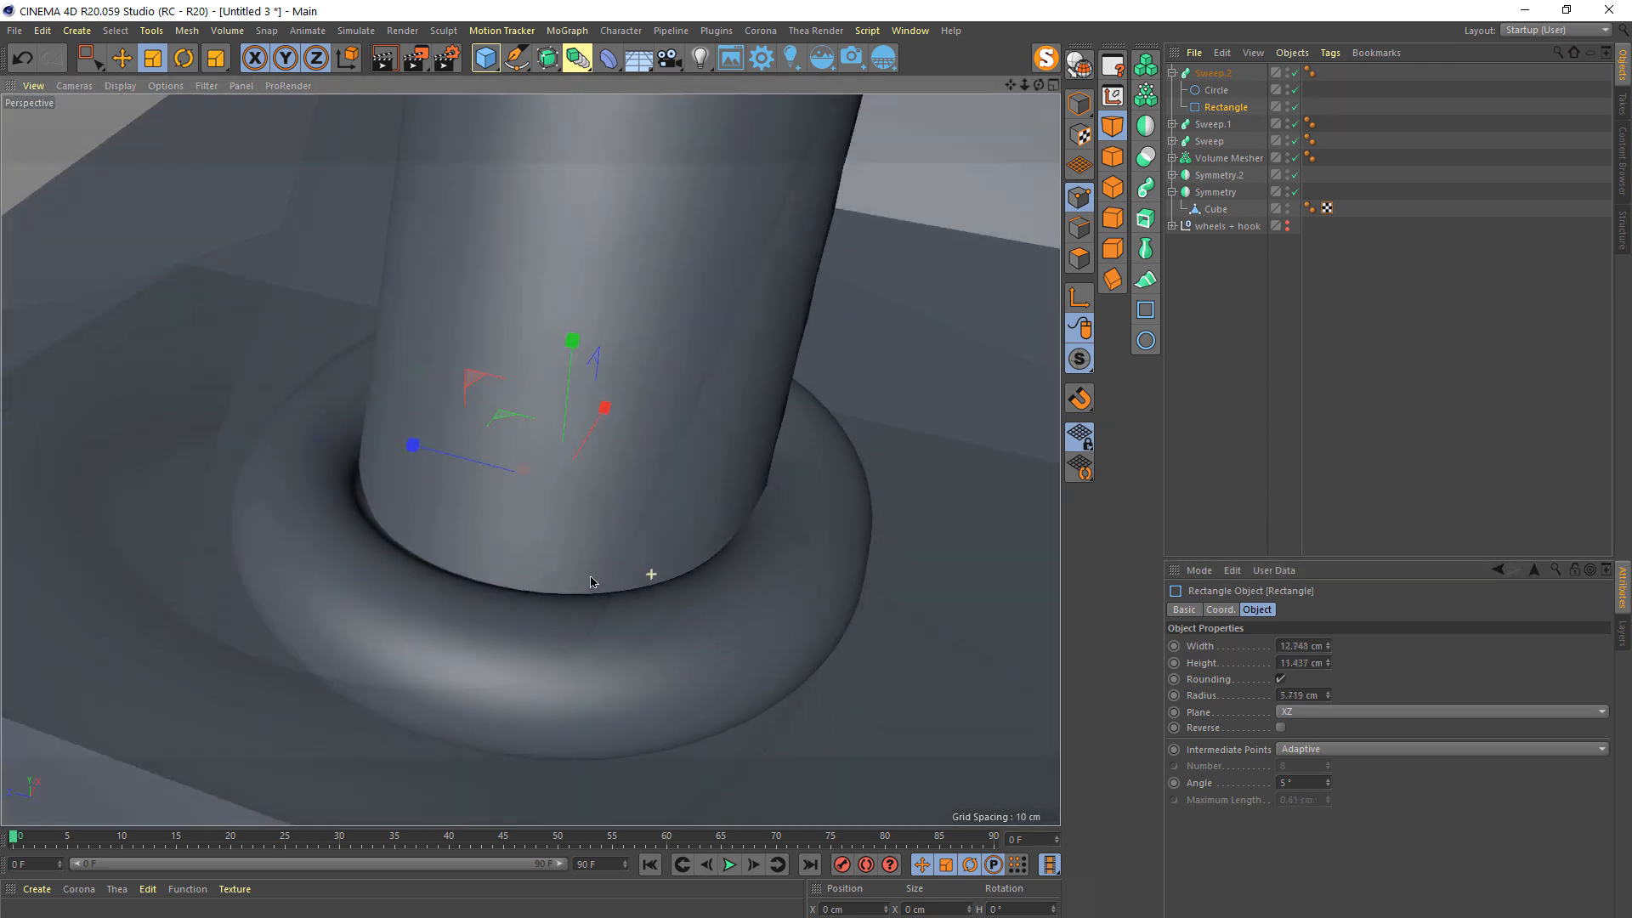
- Deselect everything and examine both rings on the base block from several angles
left_click_drag(648, 572, 160, 369, "alt")
right_click_drag(321, 394, 306, 655, "alt")
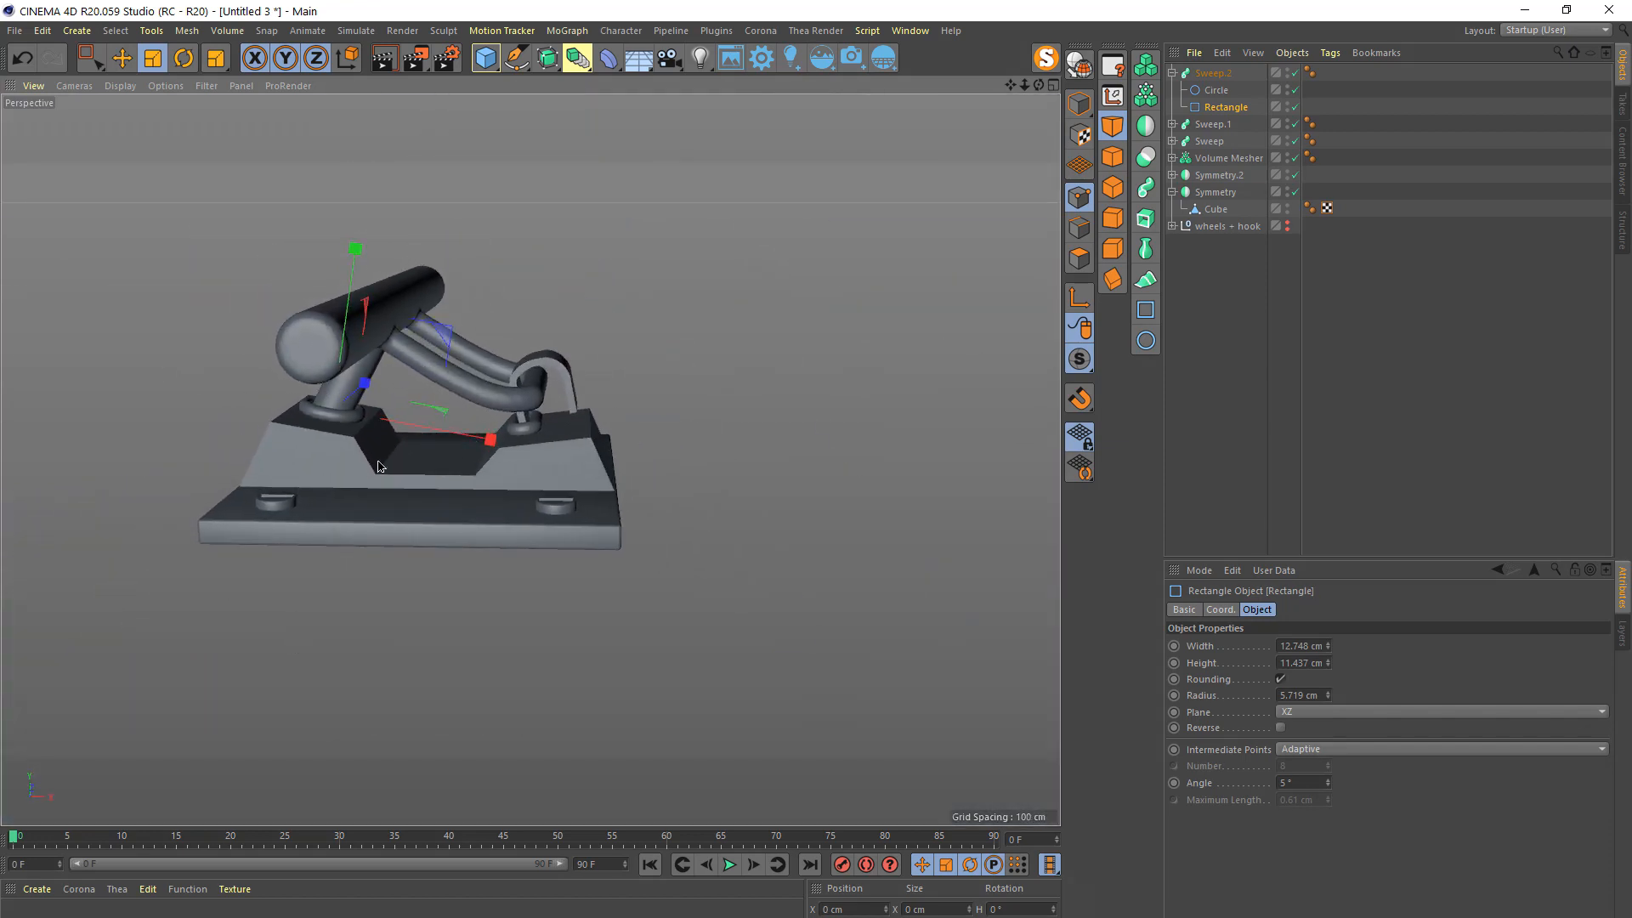
left_click_drag(476, 425, 337, 480, "alt")
right_click_drag(337, 480, 380, 393, "alt")
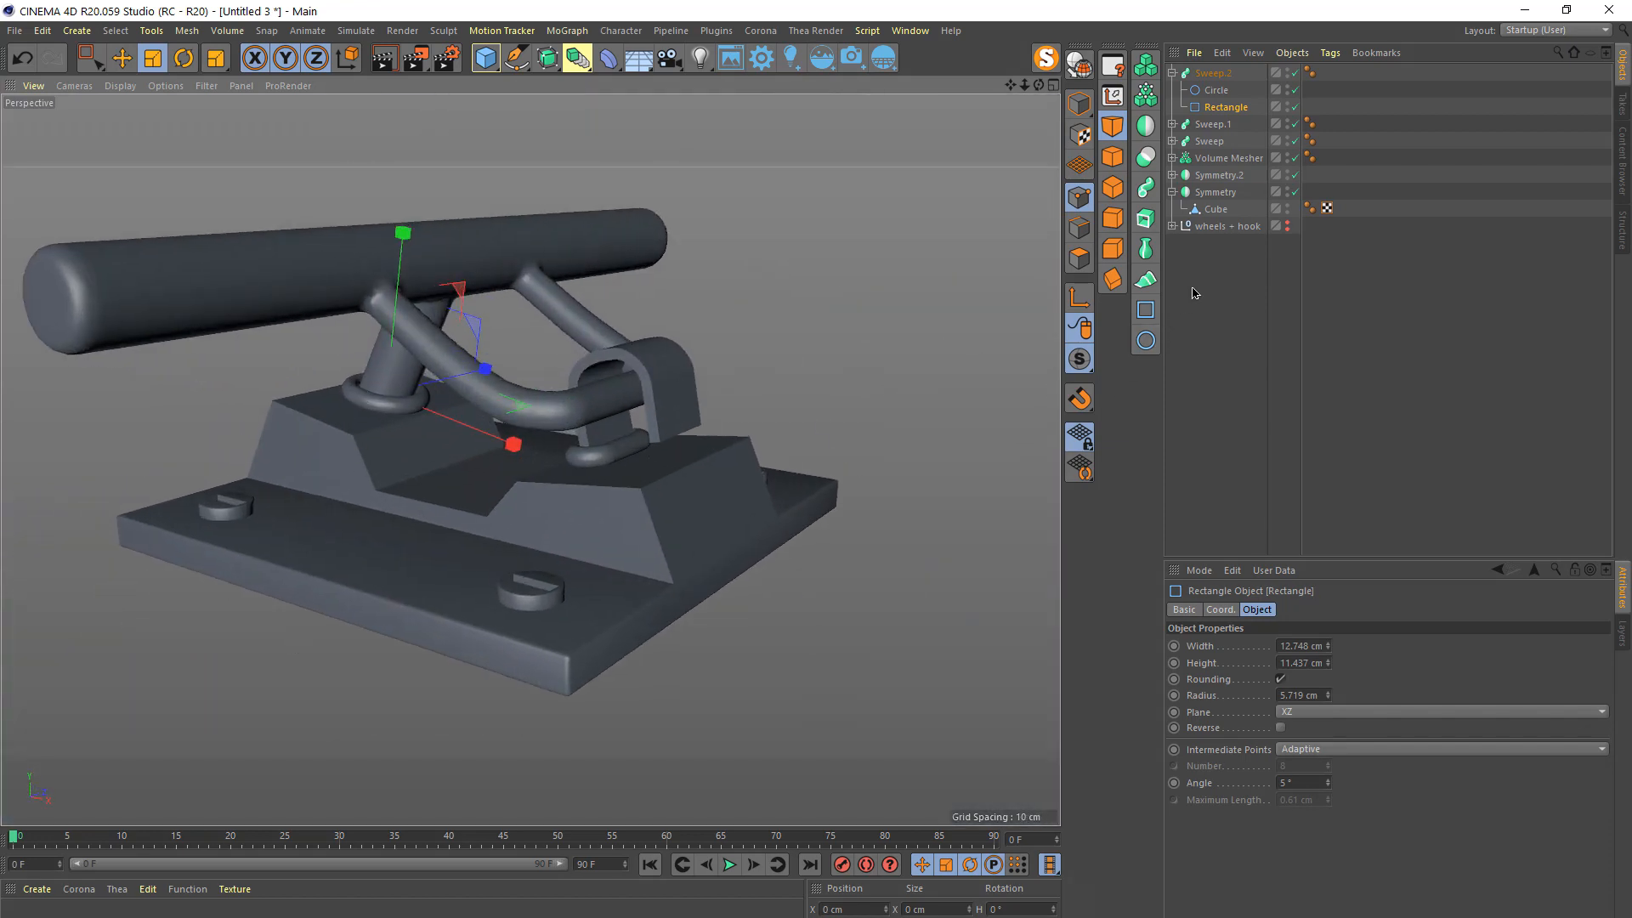
left_click(1195, 293)
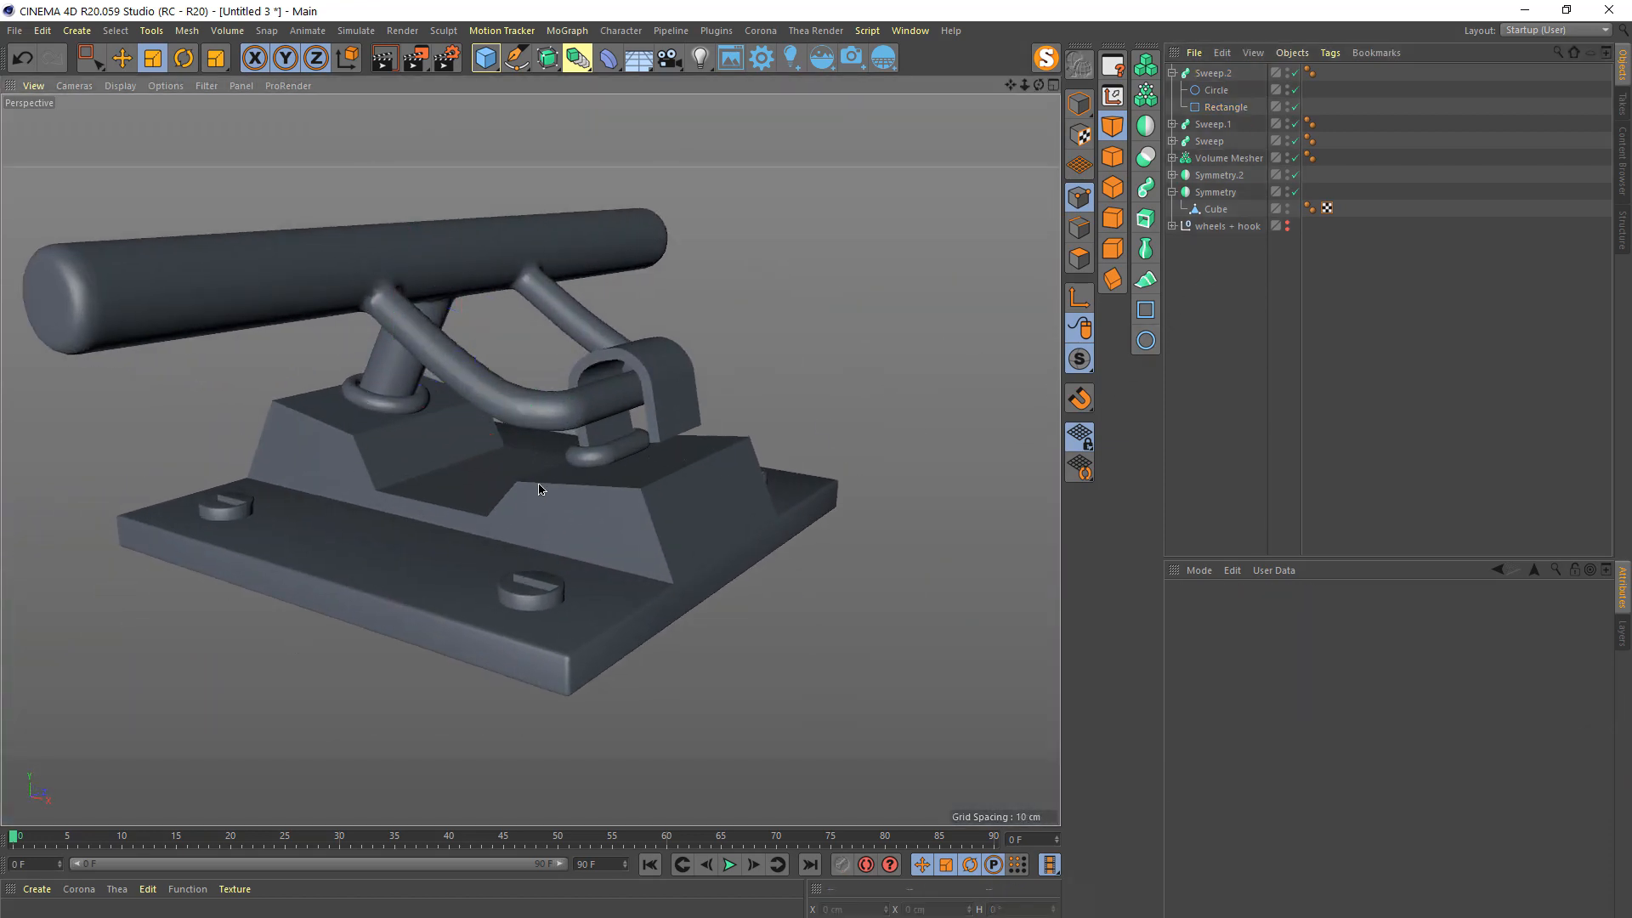
left_click_drag(539, 484, 600, 503, "alt")
mouse_move(546, 553)
left_mouse_down("alt")
mouse_move(560, 585)
mouse_move(560, 549)
left_mouse_up("alt")
- Isolate the symmetry object that holds the four base-plate screws
left_click(527, 600)
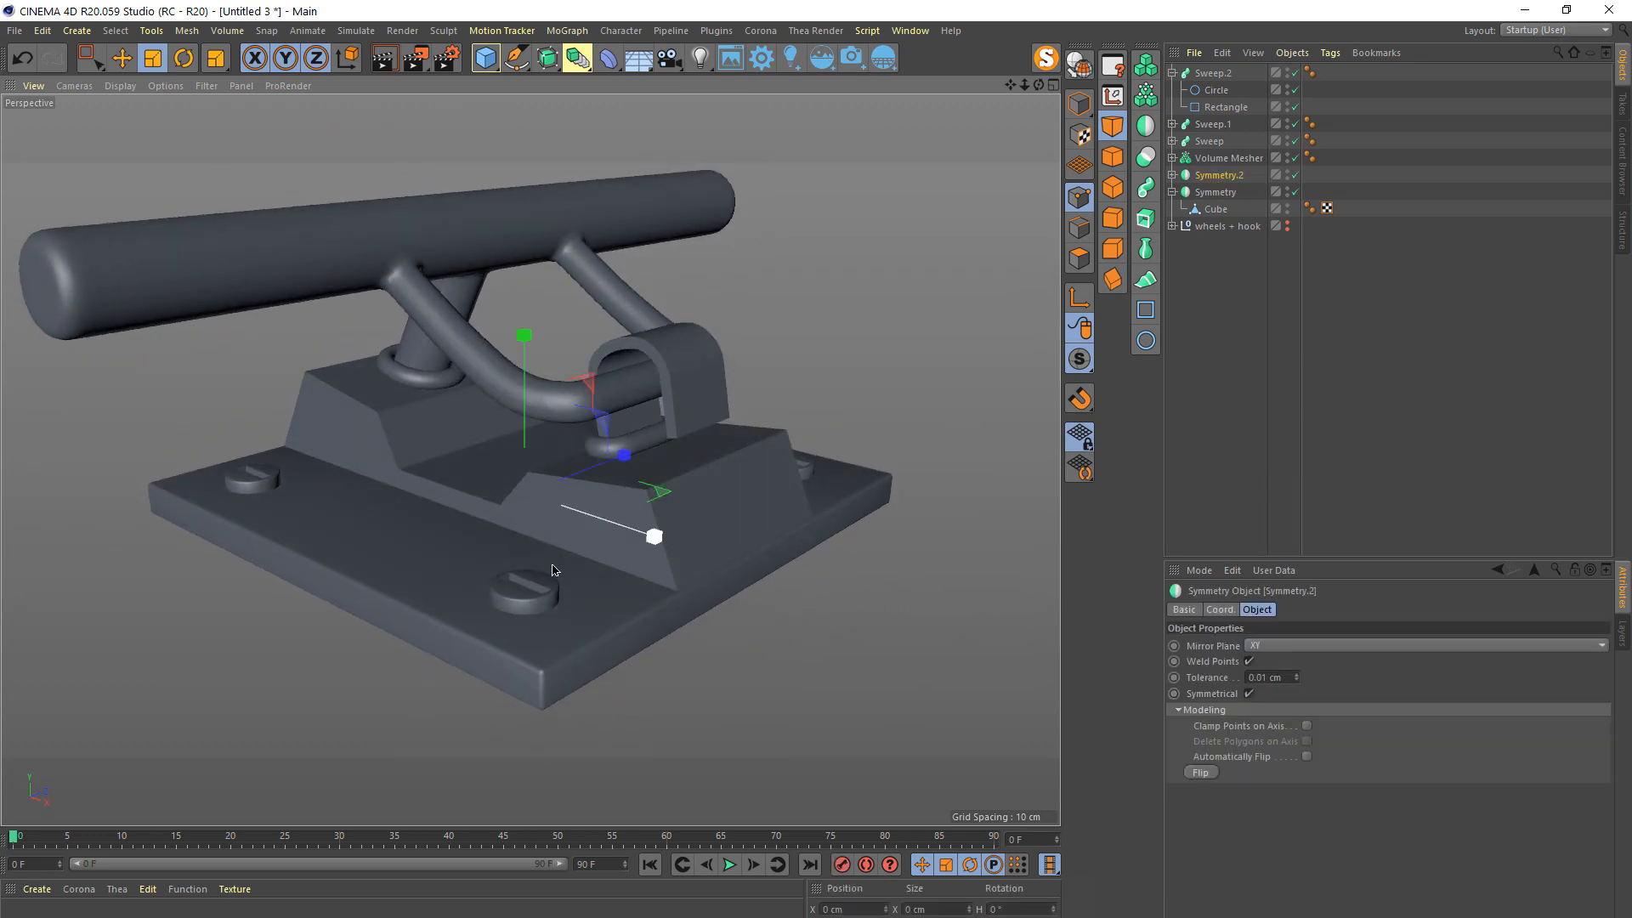
left_click(1172, 73)
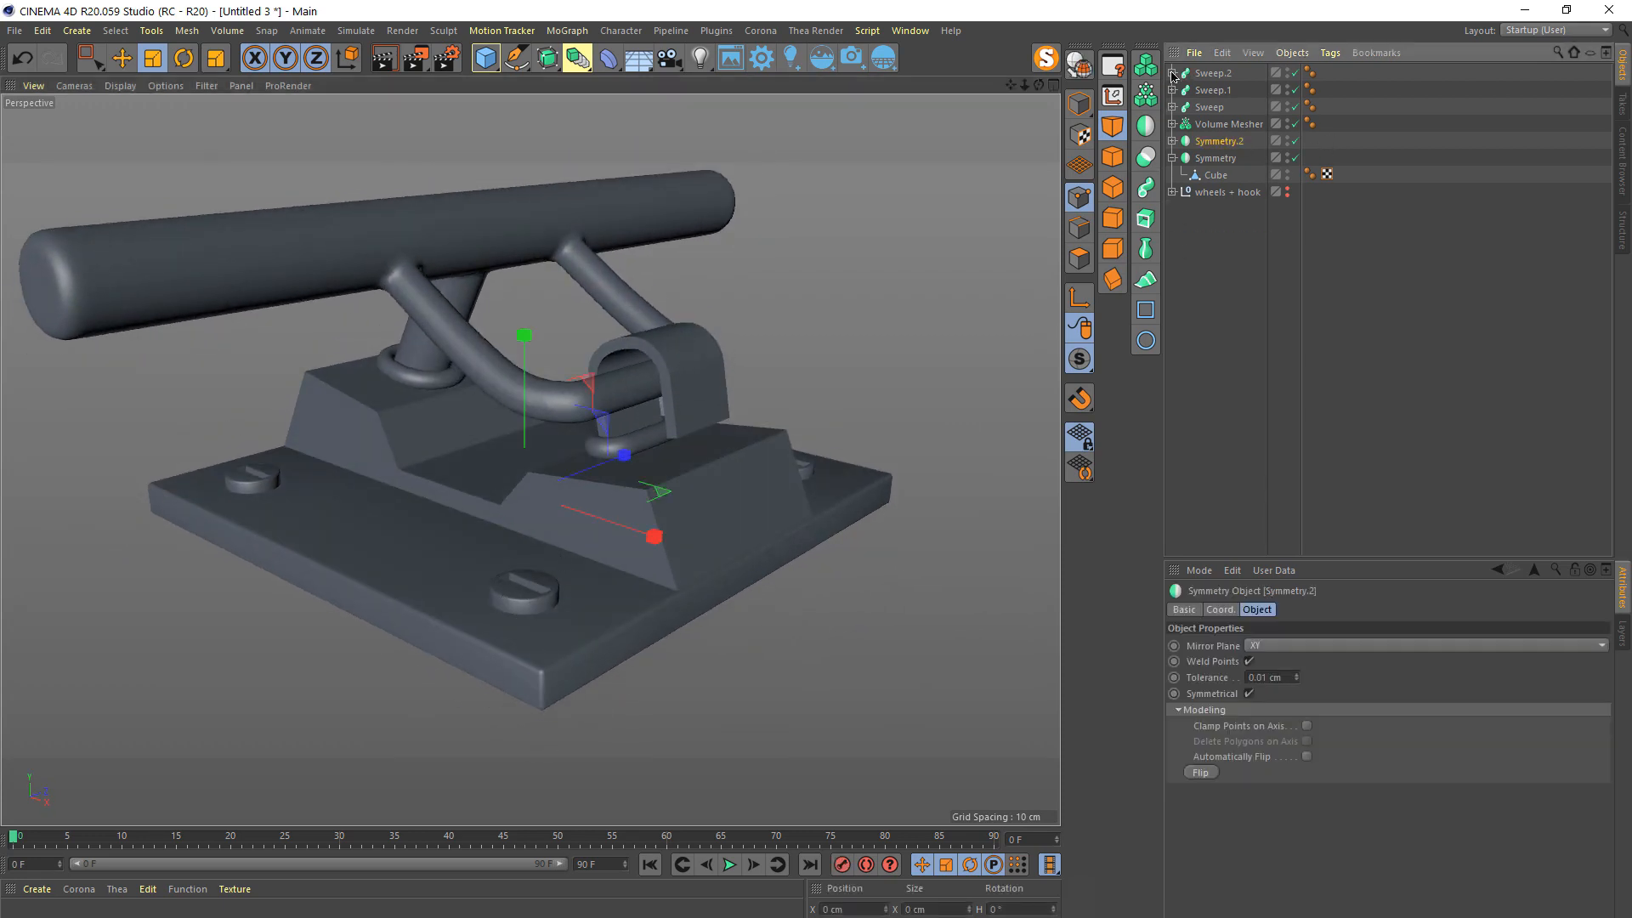
left_click(1213, 144)
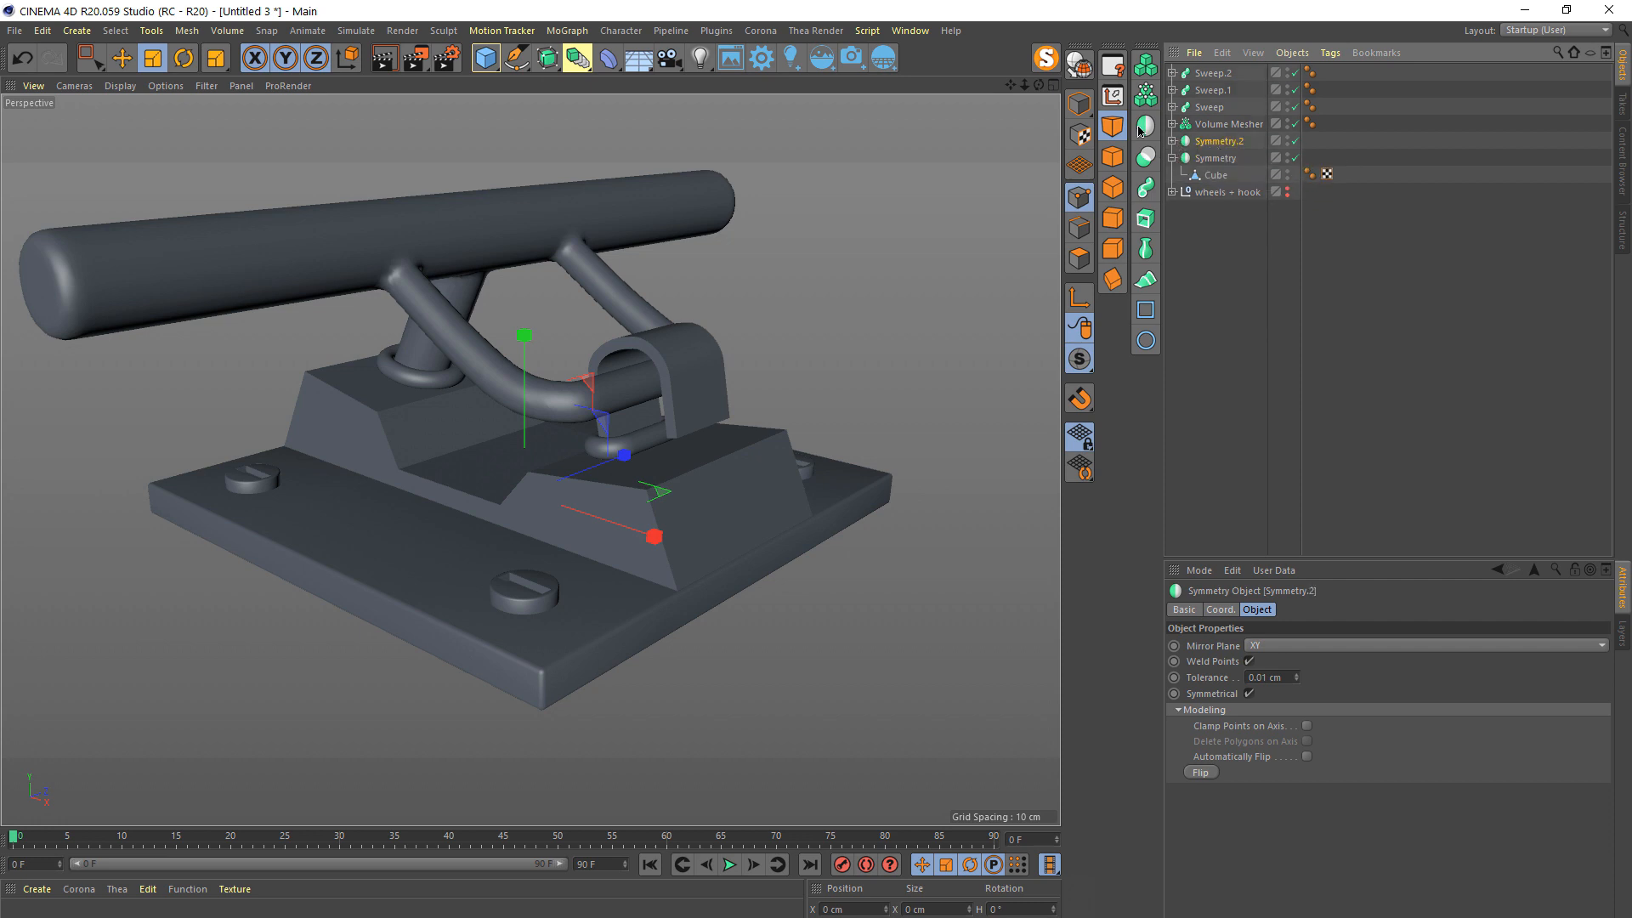
left_click(1046, 58)
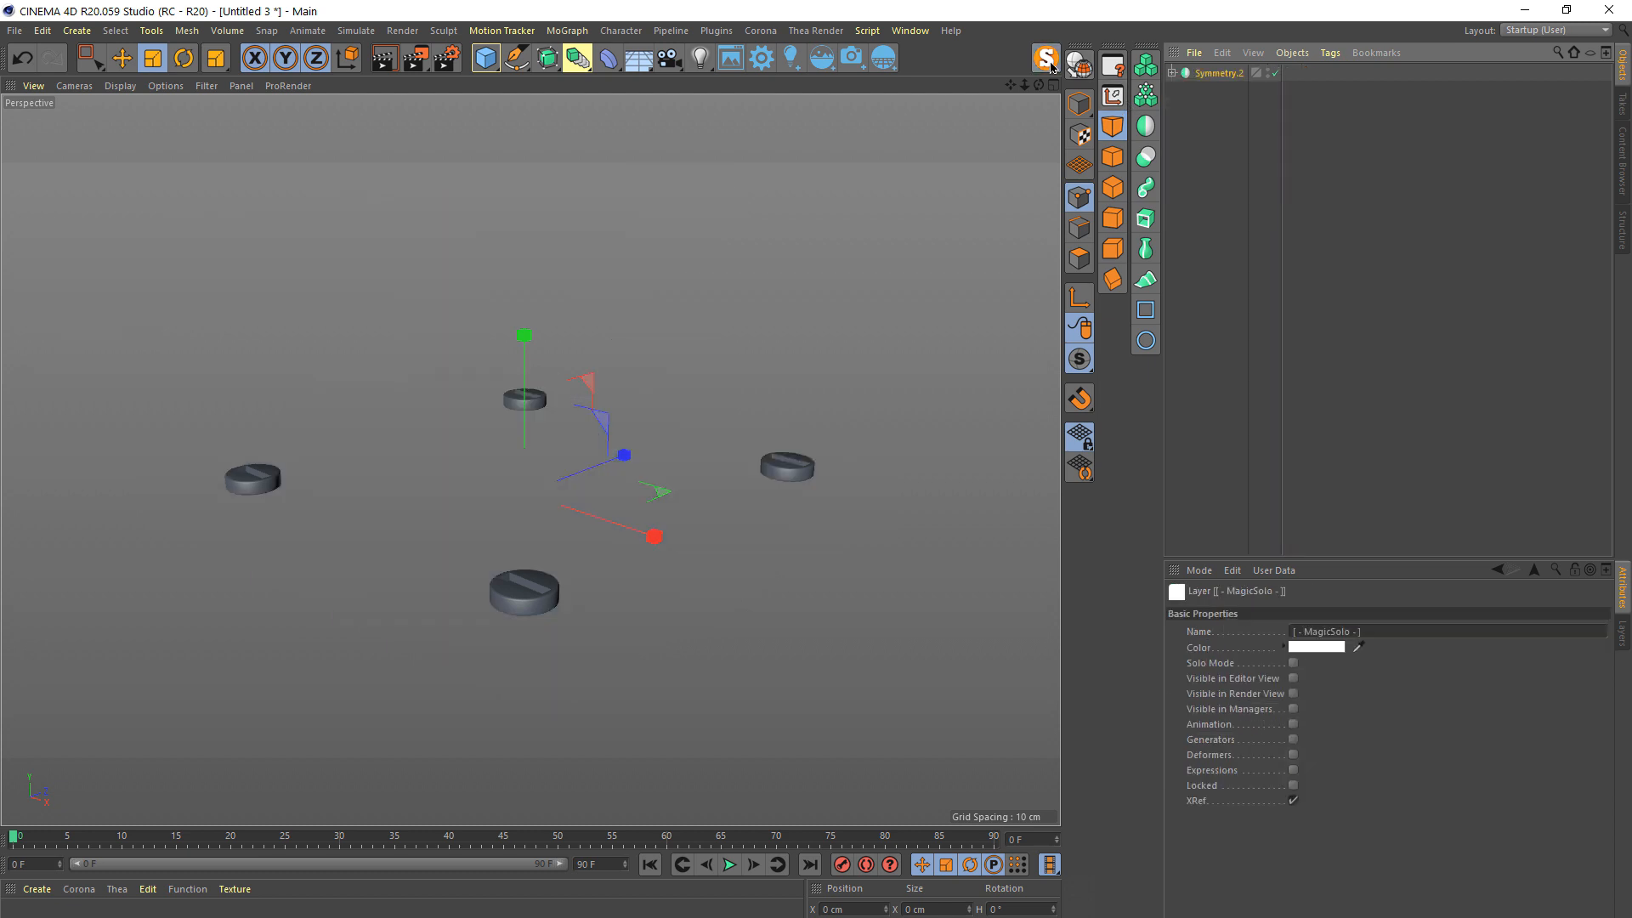
- Make the screws' symmetry editable, pull its cylinder mesh out of the hierarchy and delete the leftover parent nulls
left_click(1212, 76)
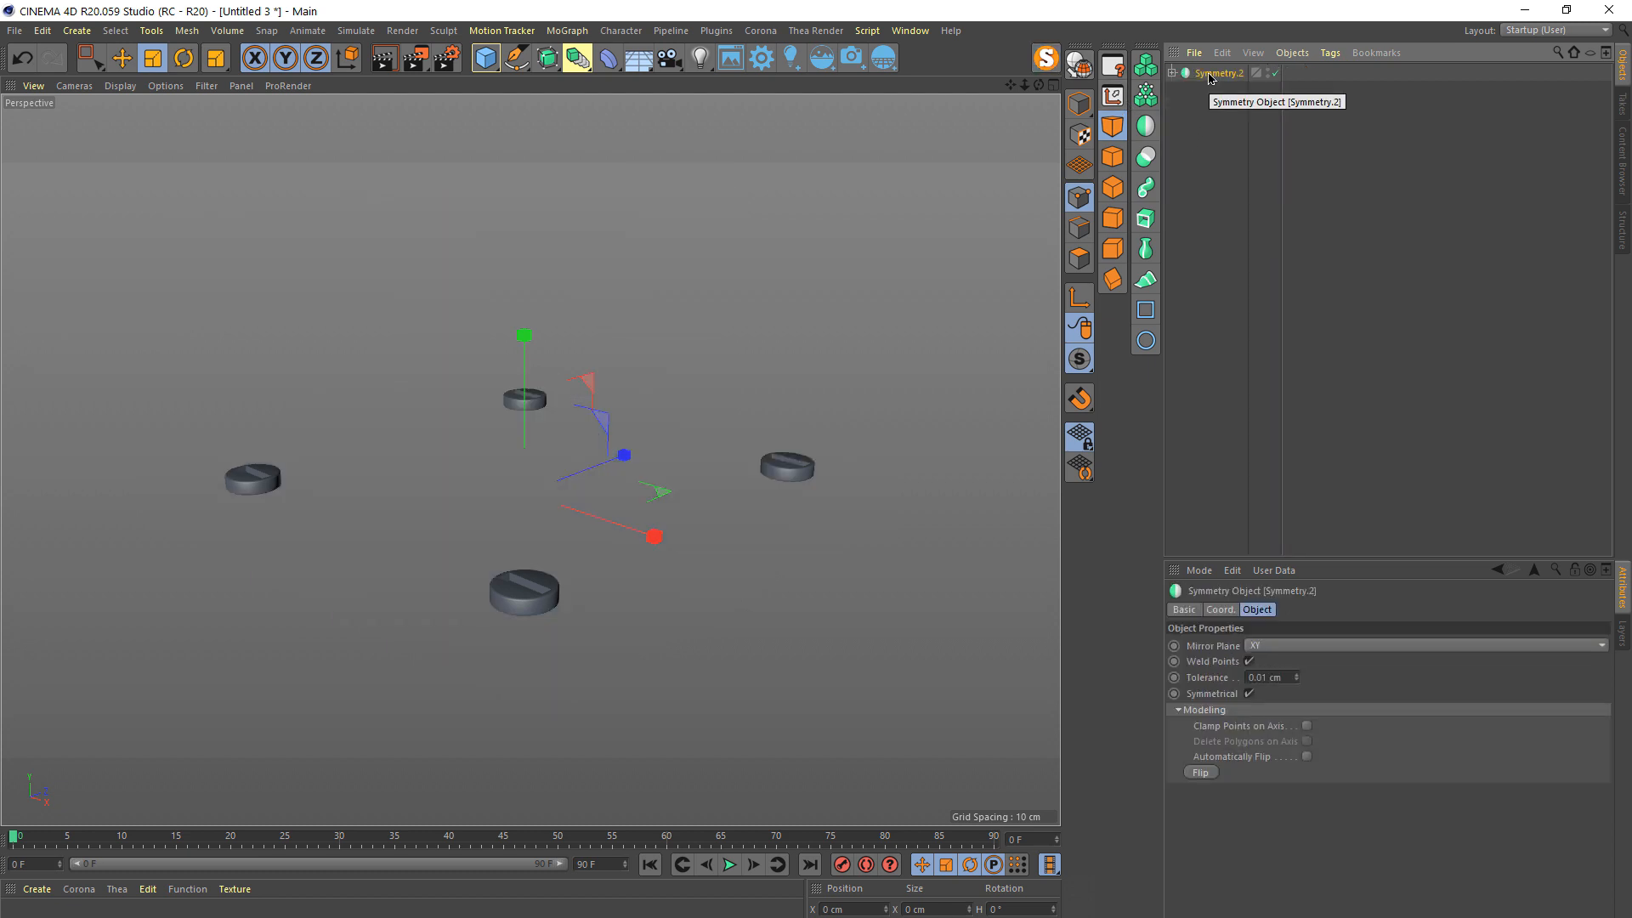
key("c")
left_click(1172, 73)
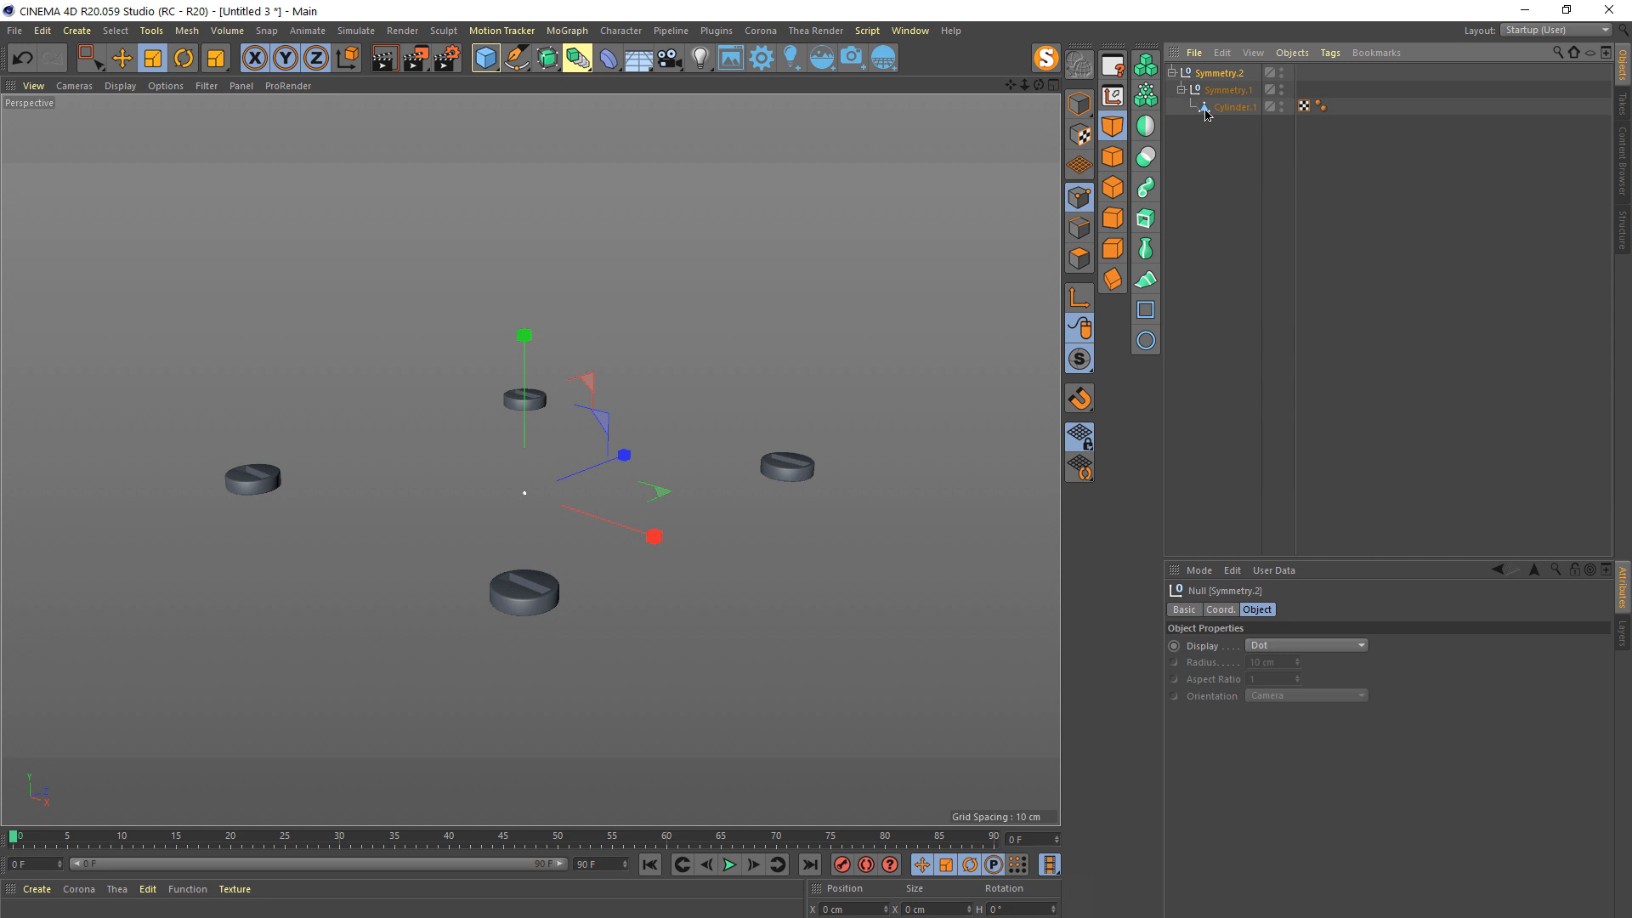
left_click(1206, 109)
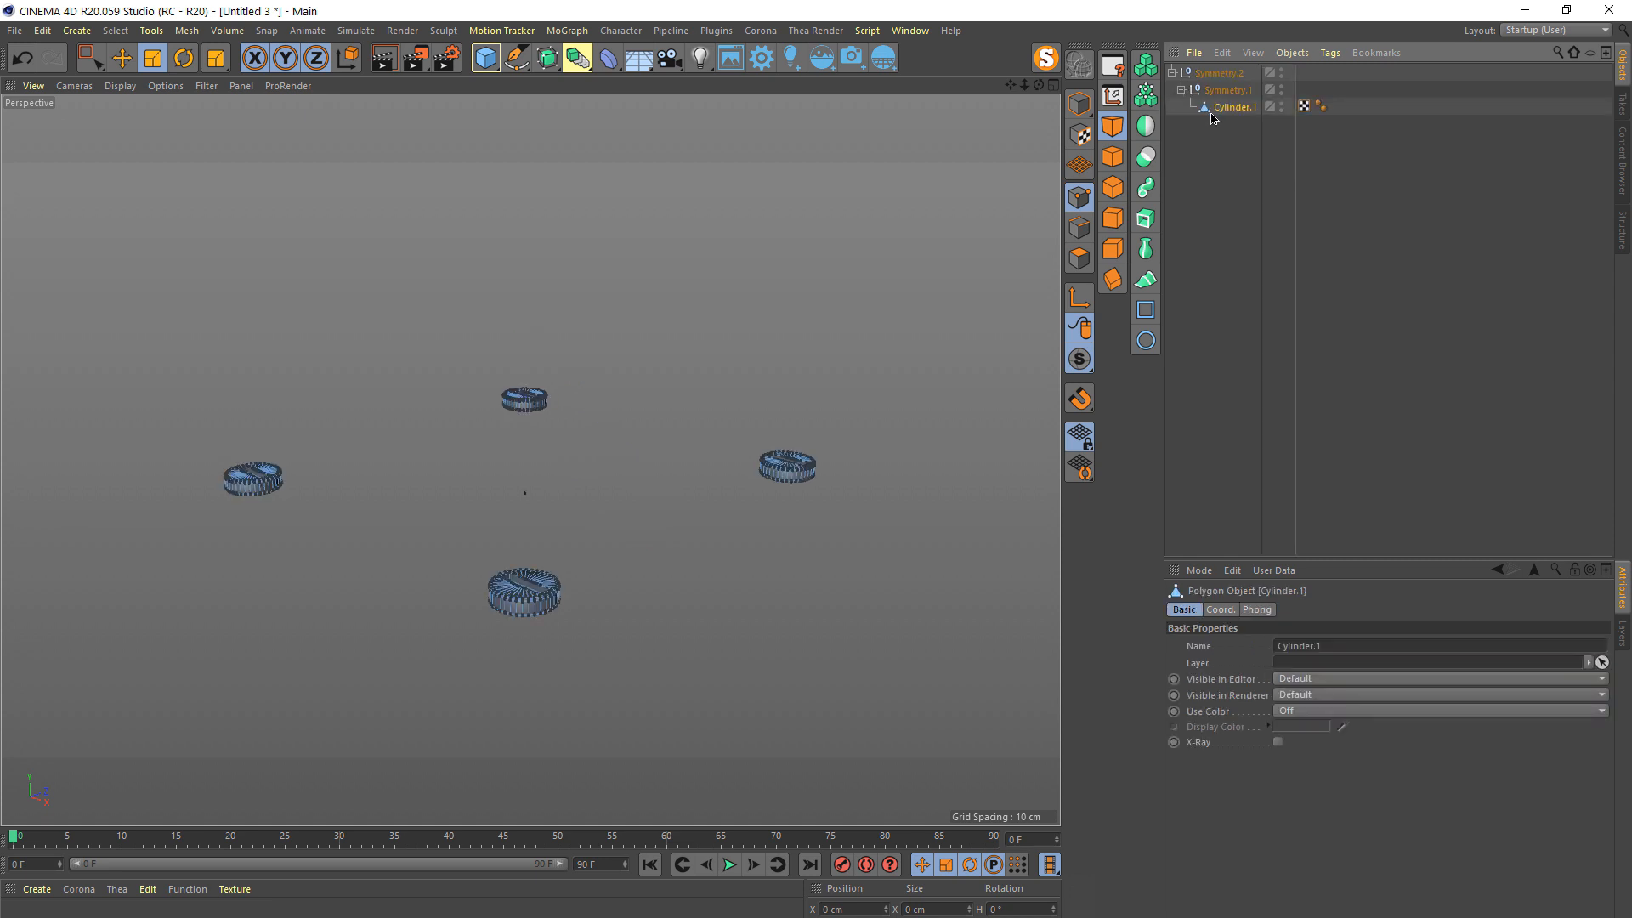
mouse_move(1212, 118)
left_mouse_down()
mouse_move(1212, 176)
mouse_move(1210, 97)
left_mouse_up()
left_click(1207, 75)
key("Delete")
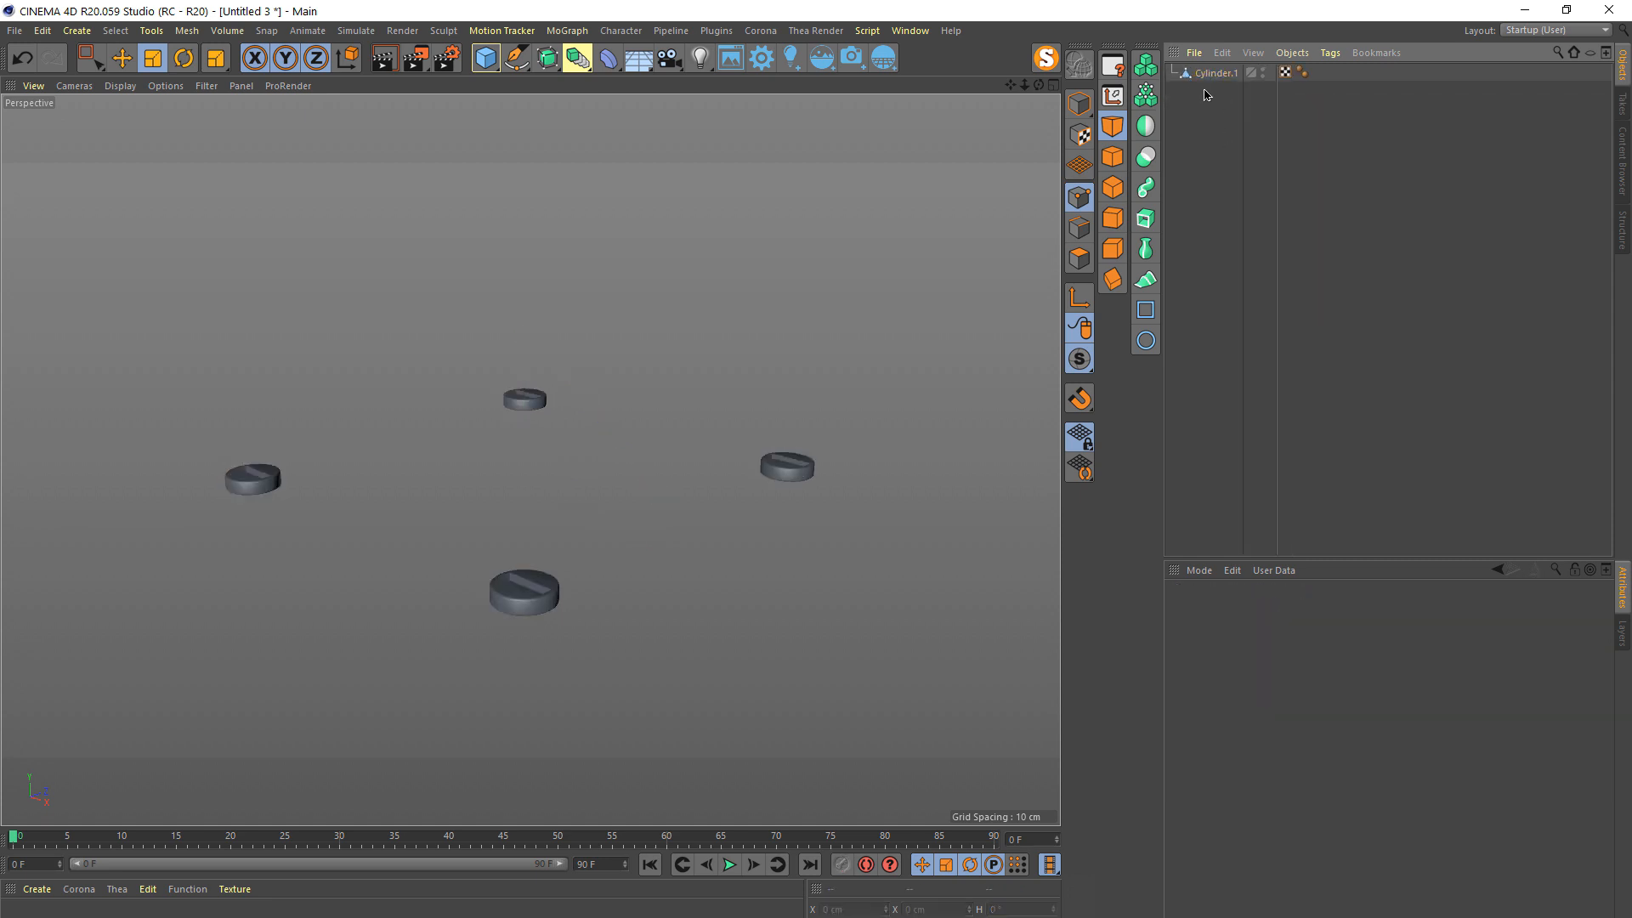
- Rectangle-select all points of the left screw in the combined cylinder mesh and split them into a separate object
left_click(1214, 73)
left_click_drag(476, 518, 444, 564, "alt")
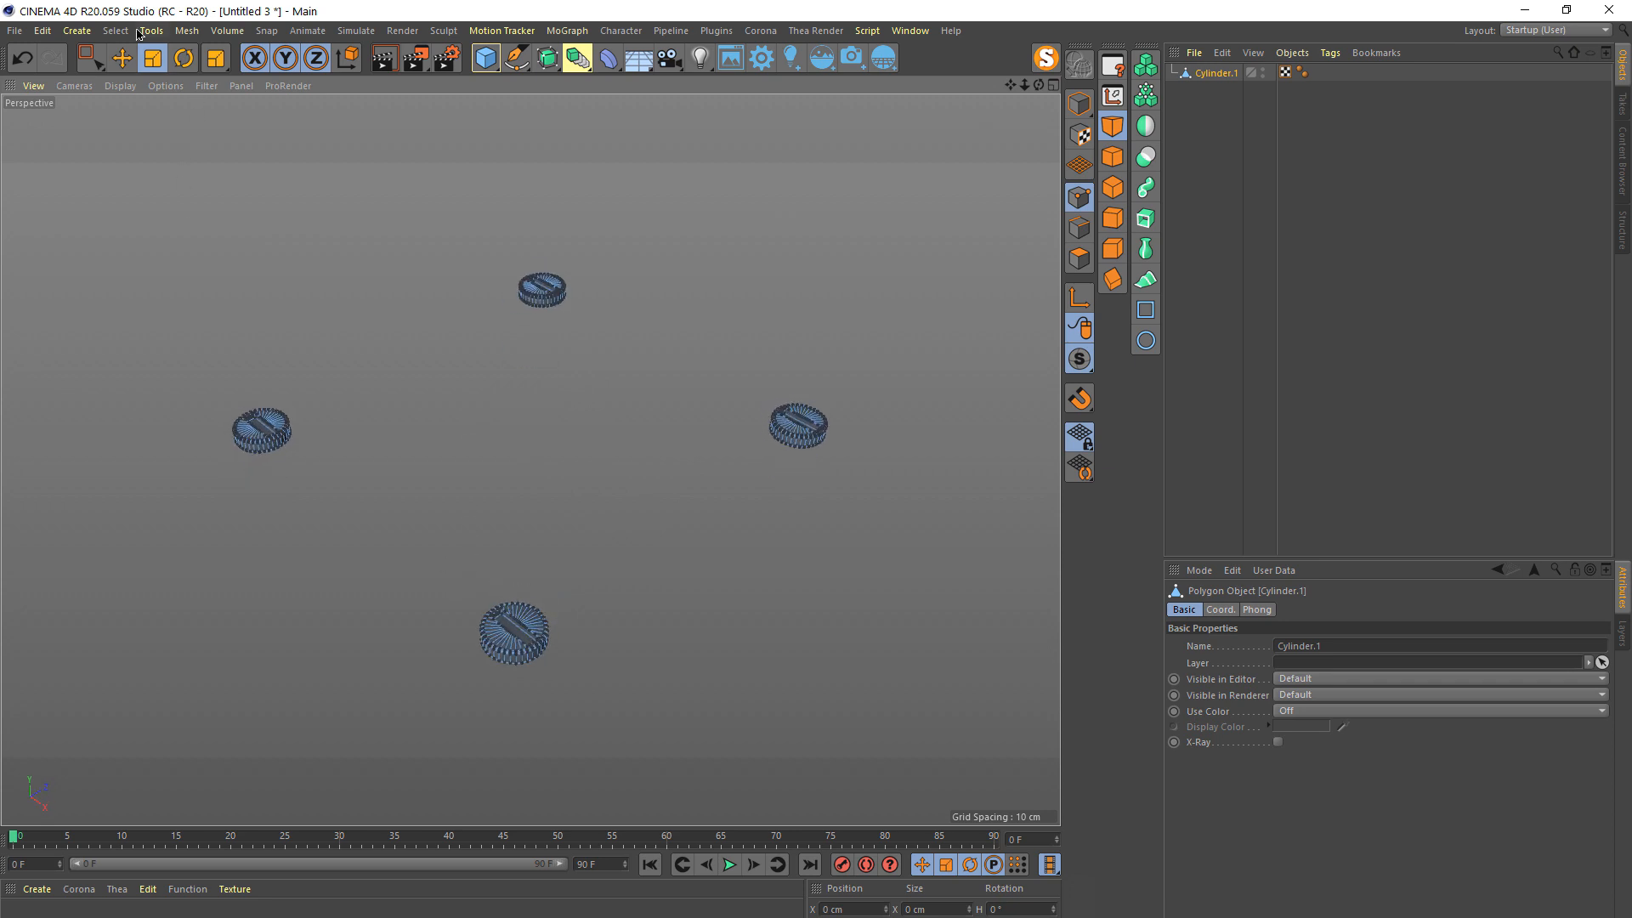
left_click(91, 58)
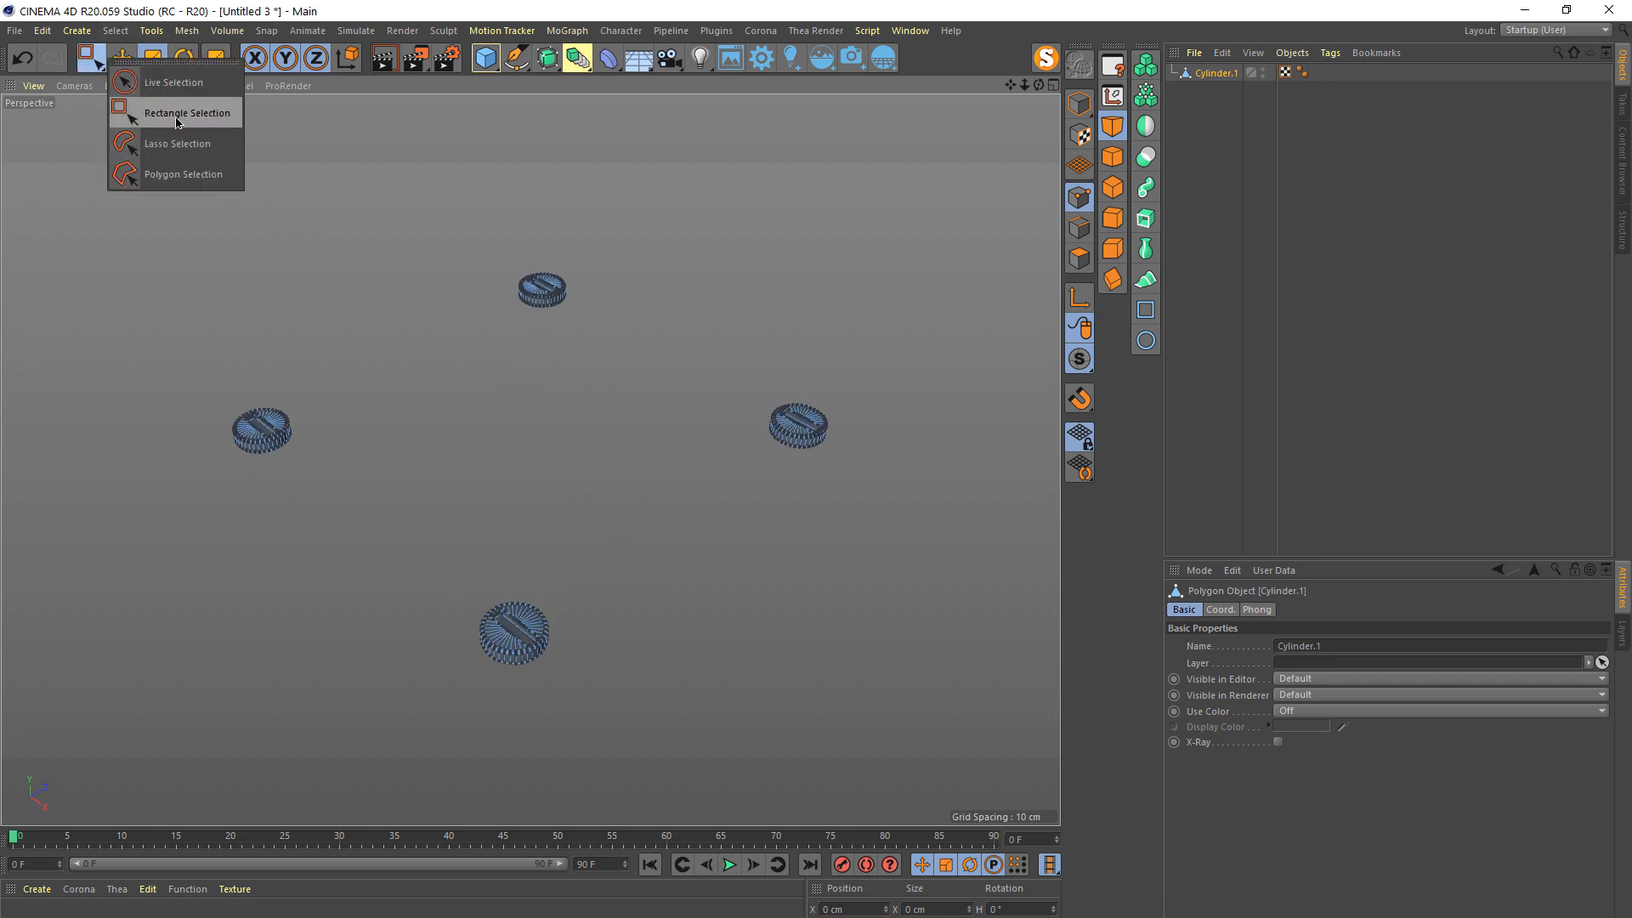
left_click(170, 118)
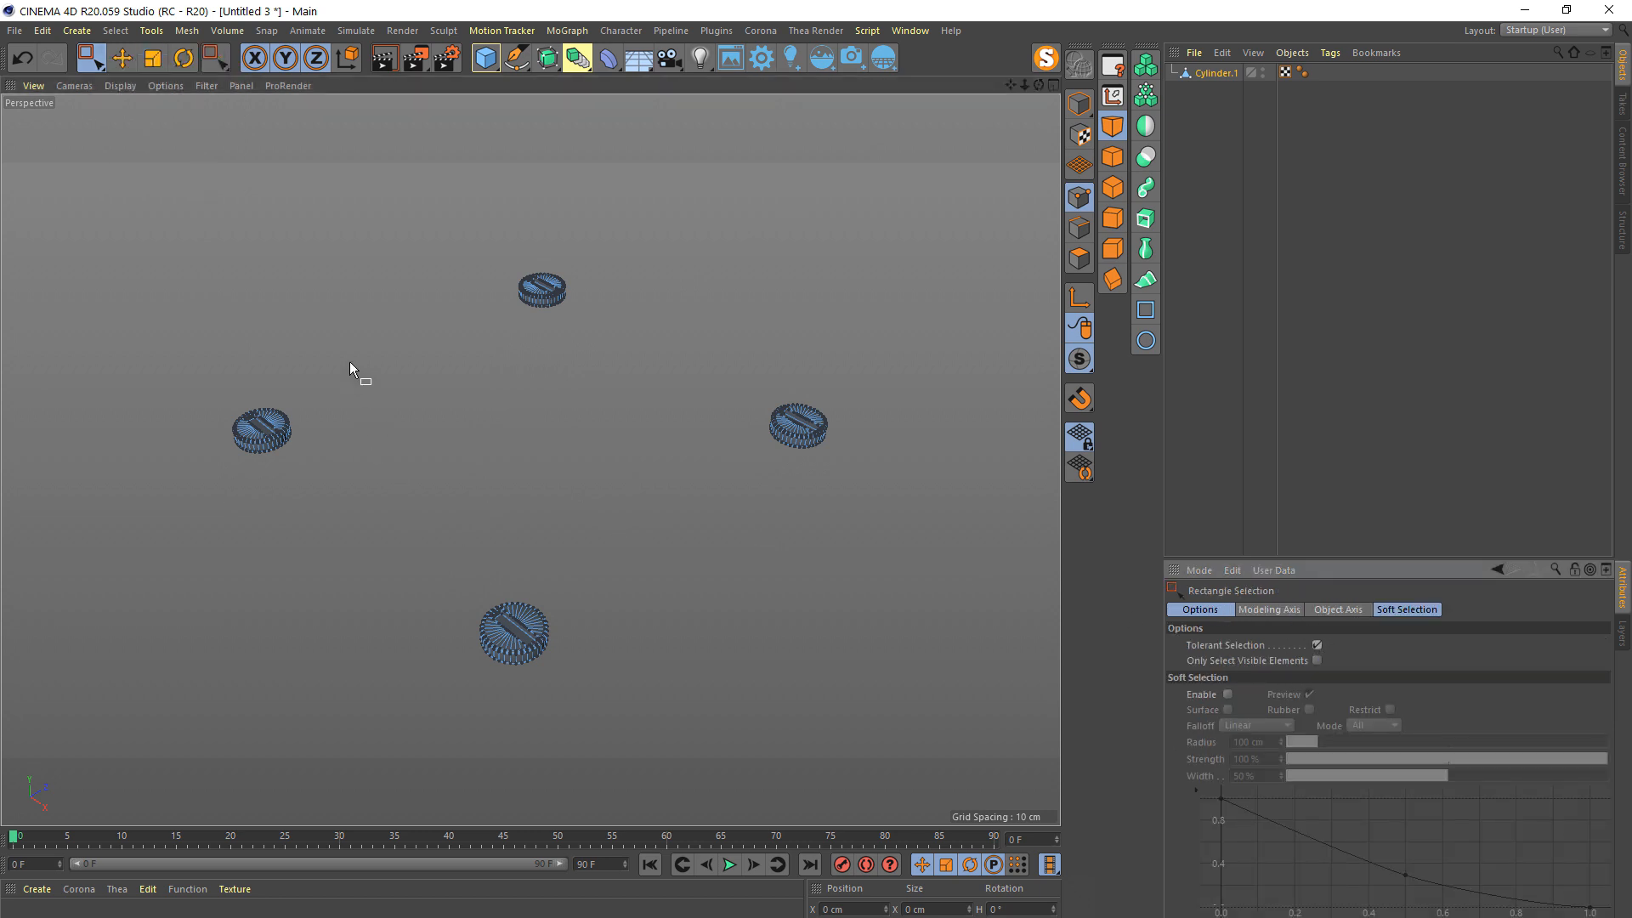
left_click_drag(349, 361, 99, 543)
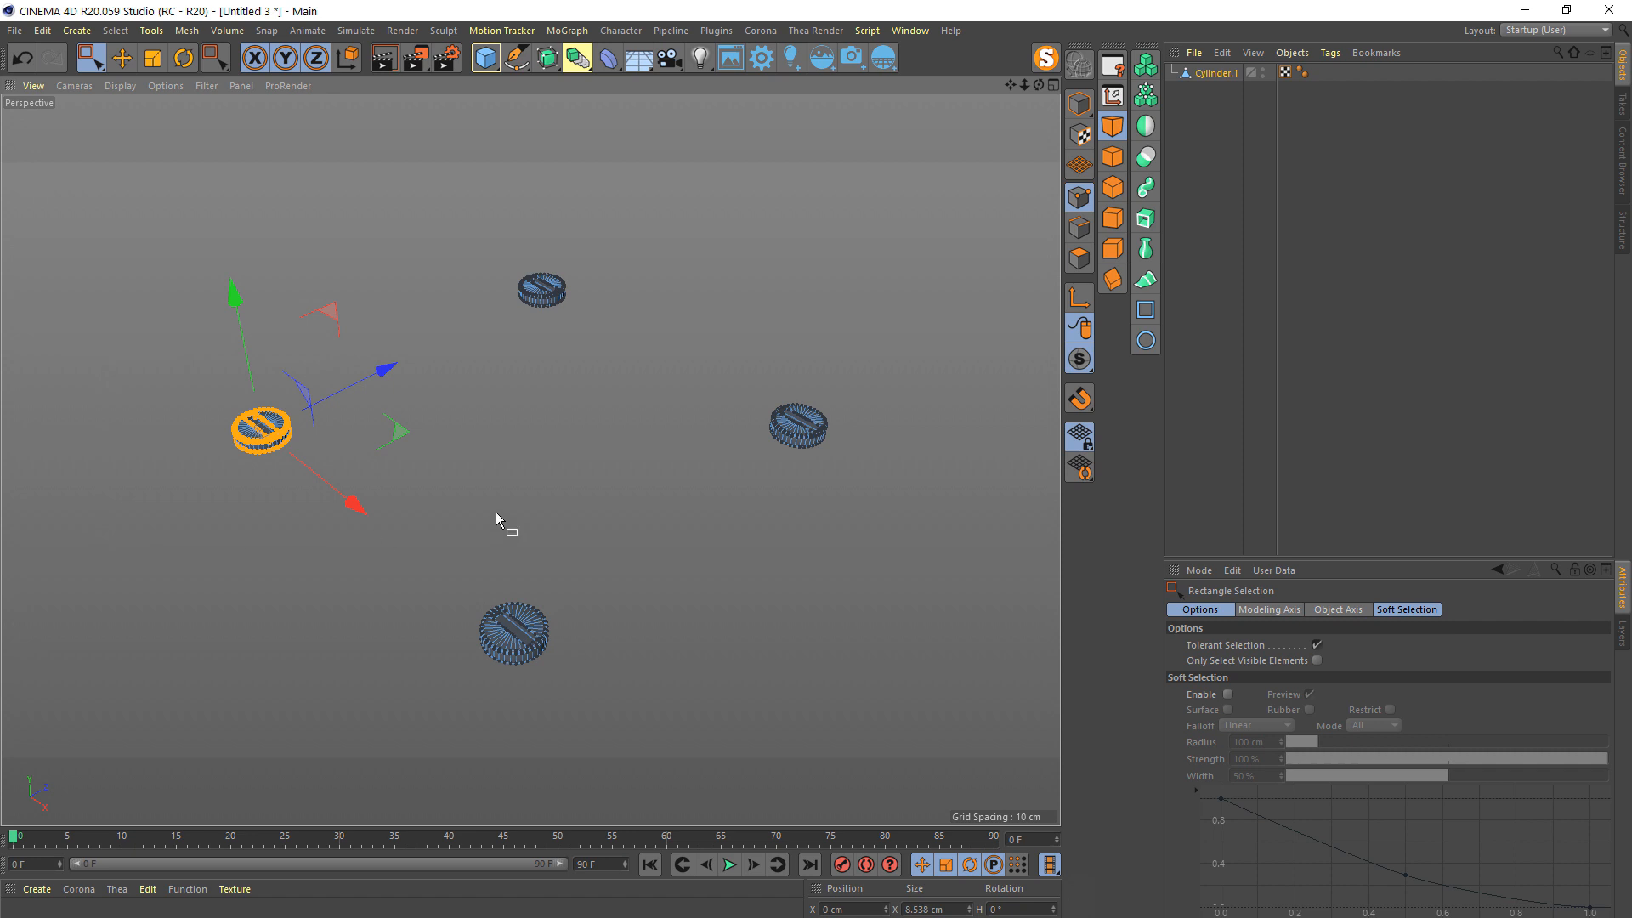
key("u")
key("p")
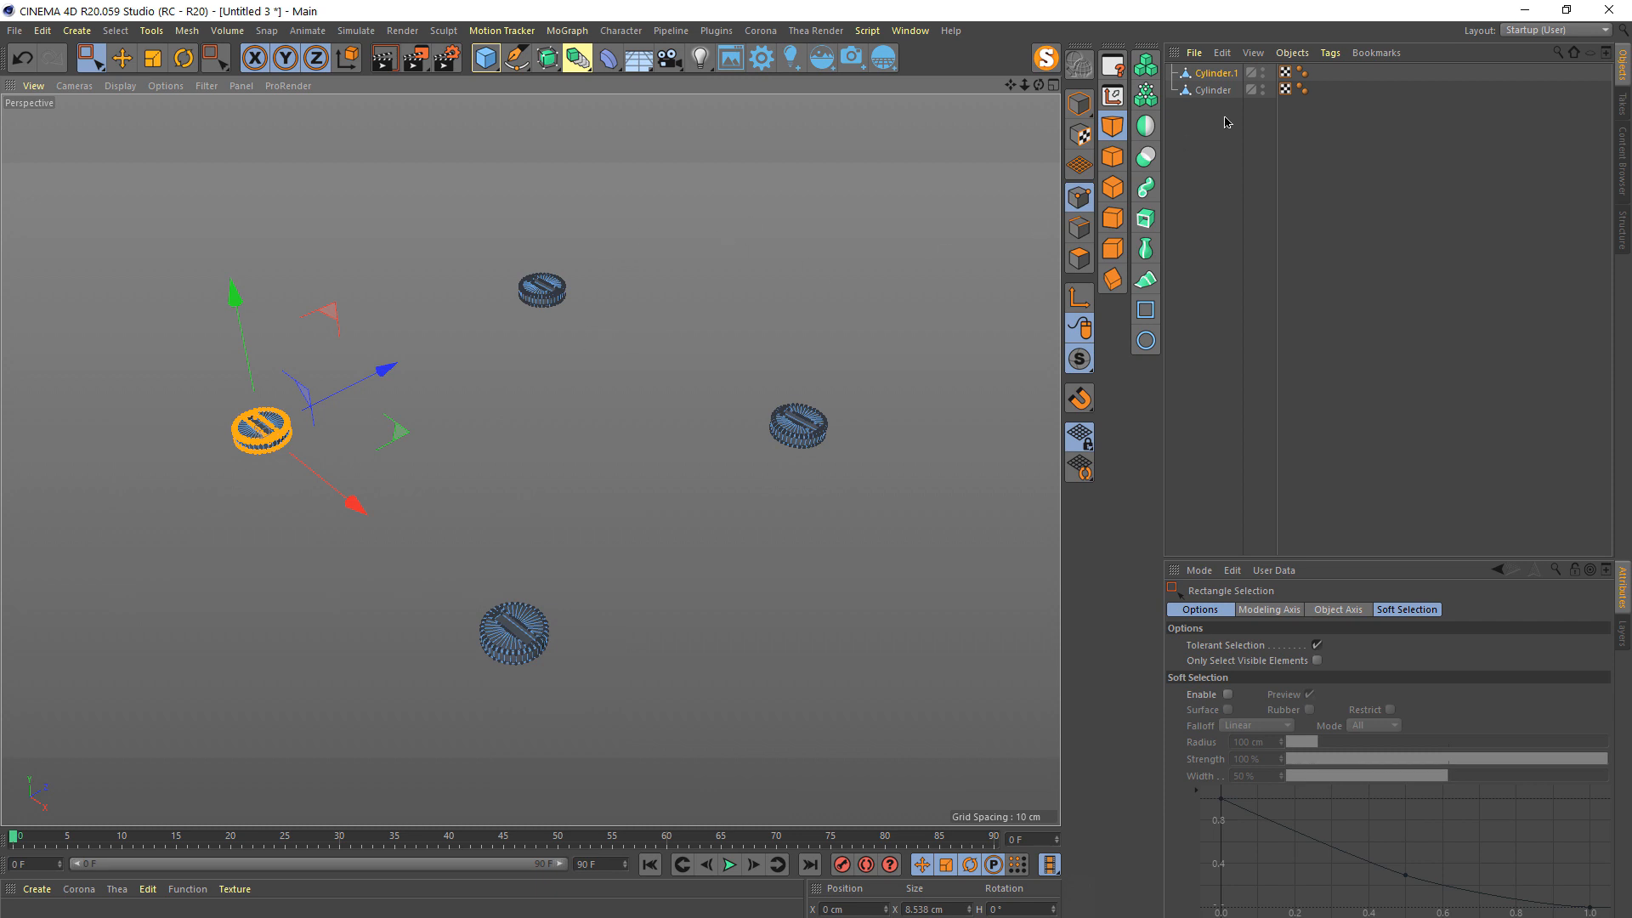
left_click(1216, 89)
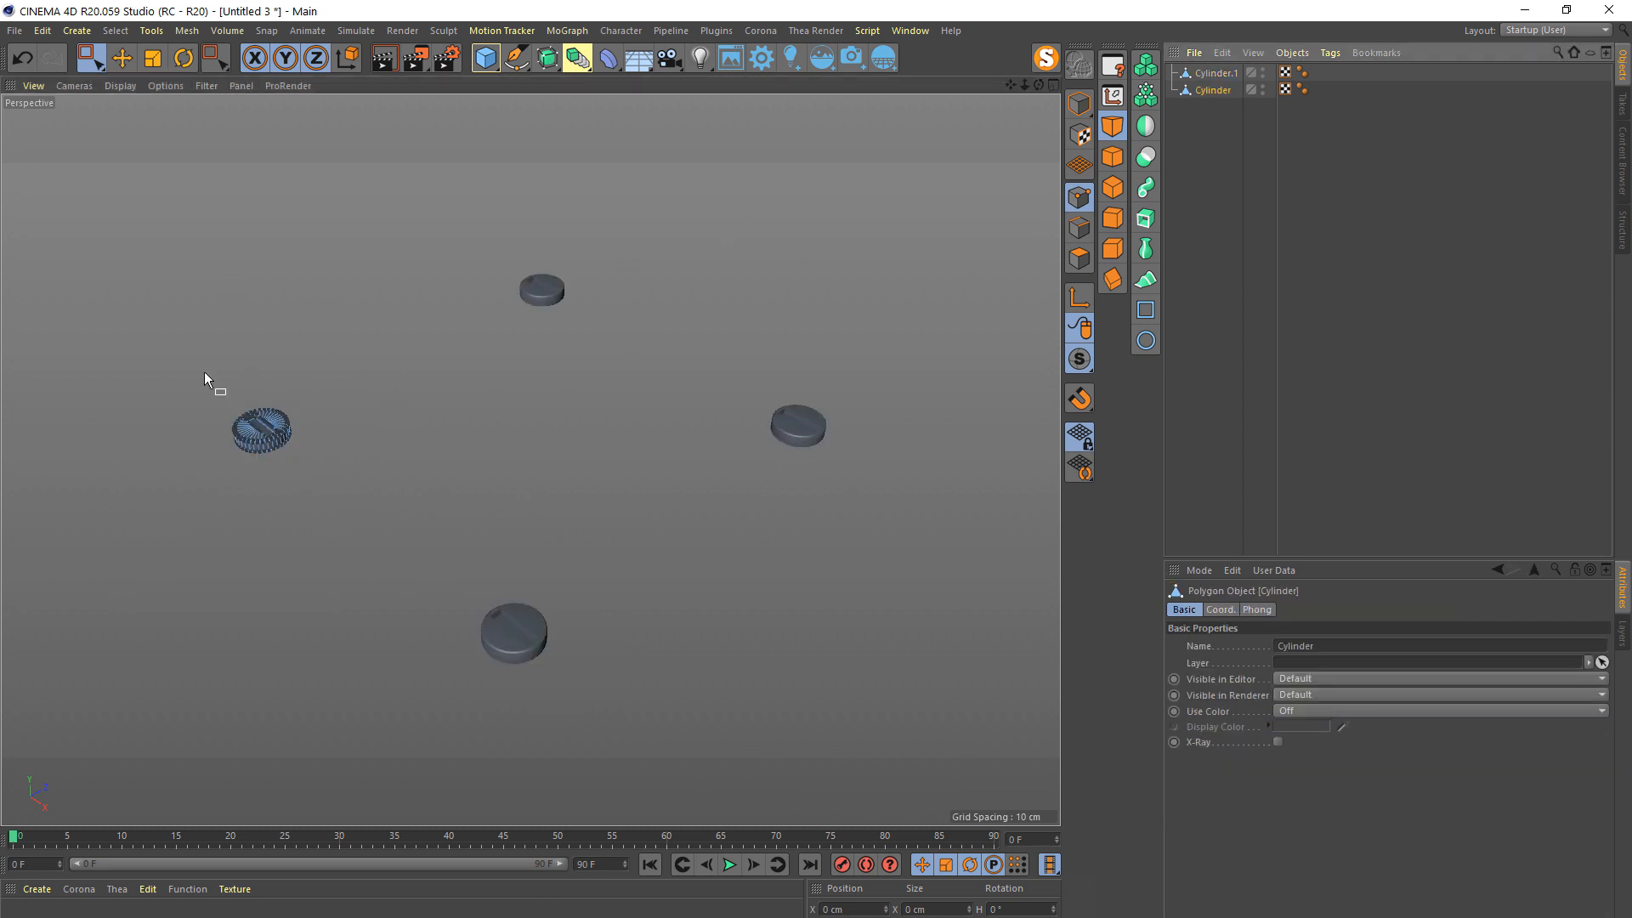
- Split the back and right screws into separate objects and delete their leftover points from the original mesh, keeping only the front screw
left_click(1214, 73)
key("u")
key("p")
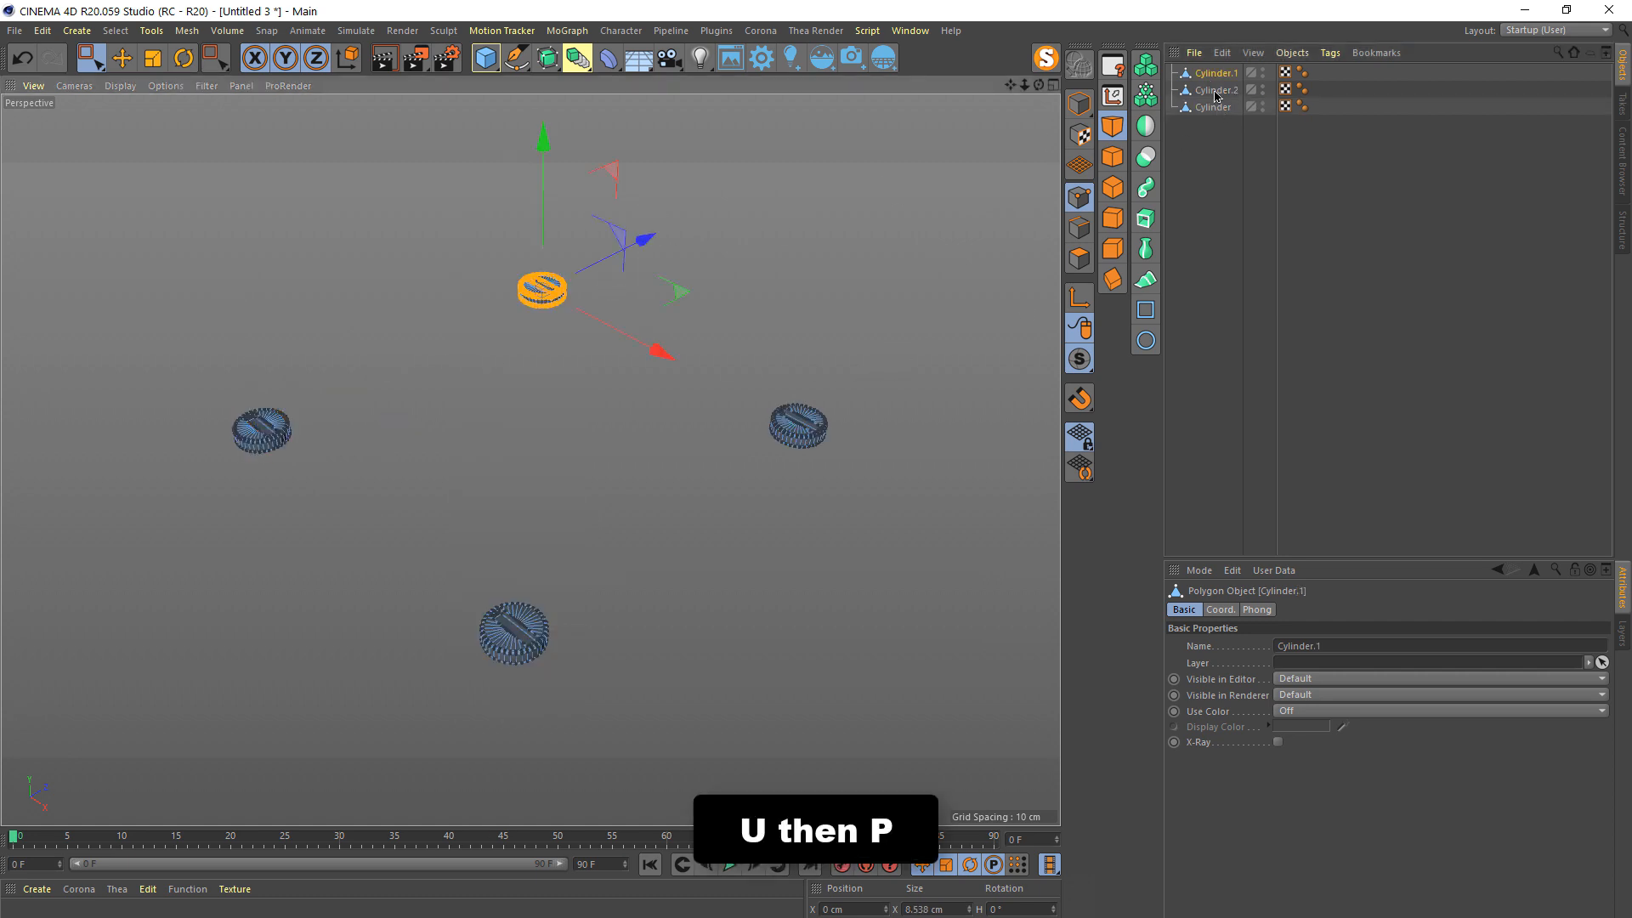
key("u")
key("p")
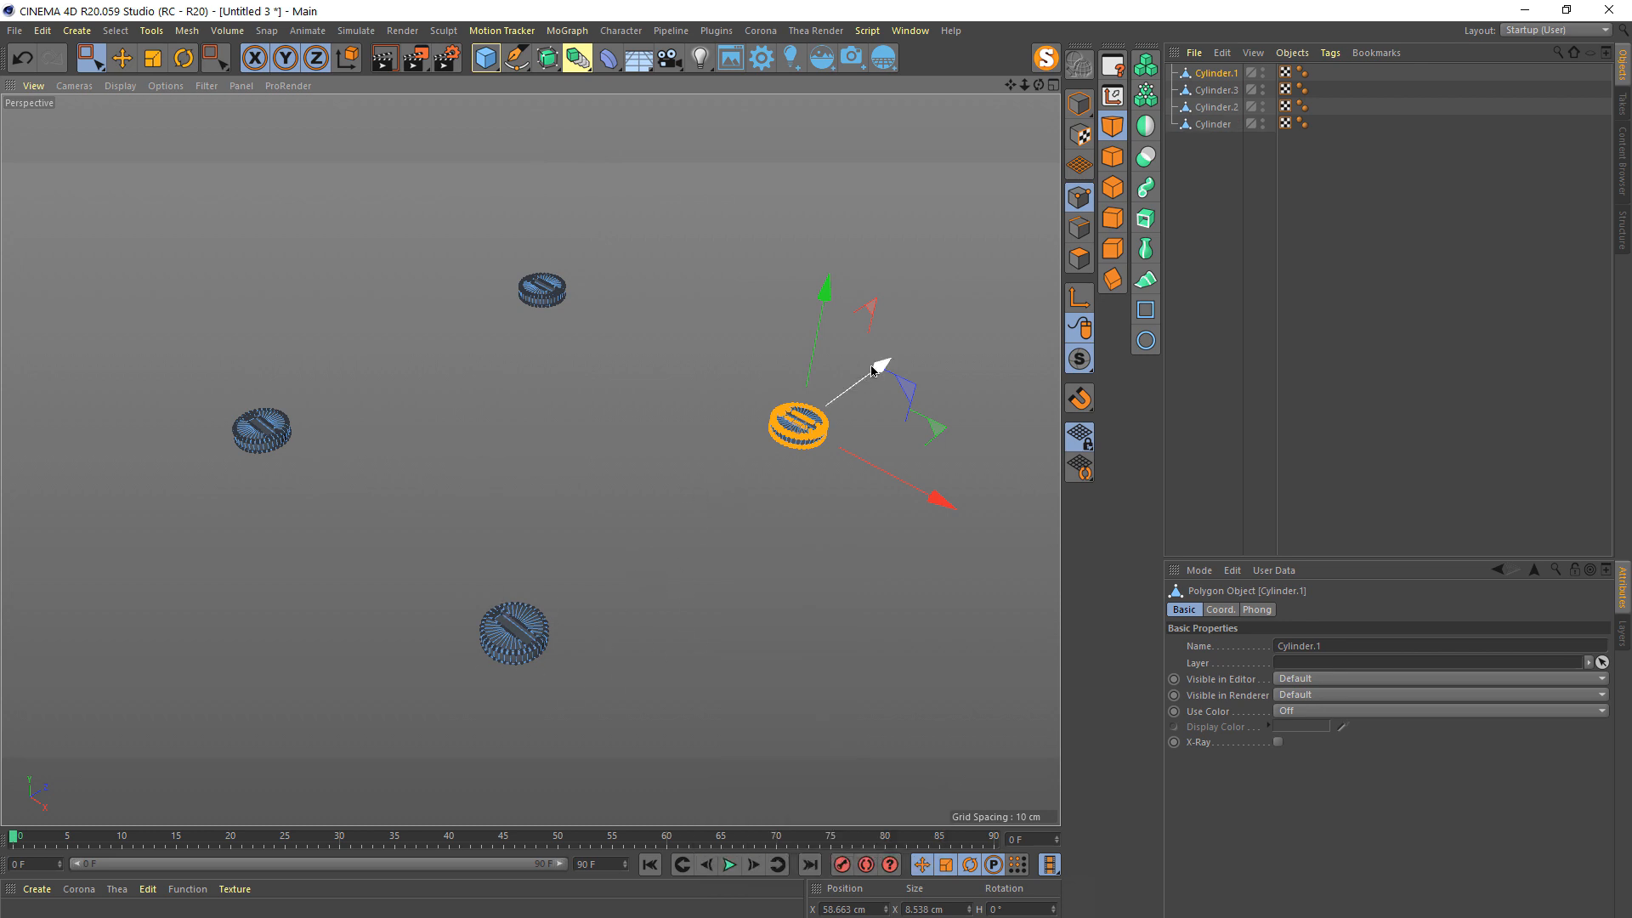
key("Delete")
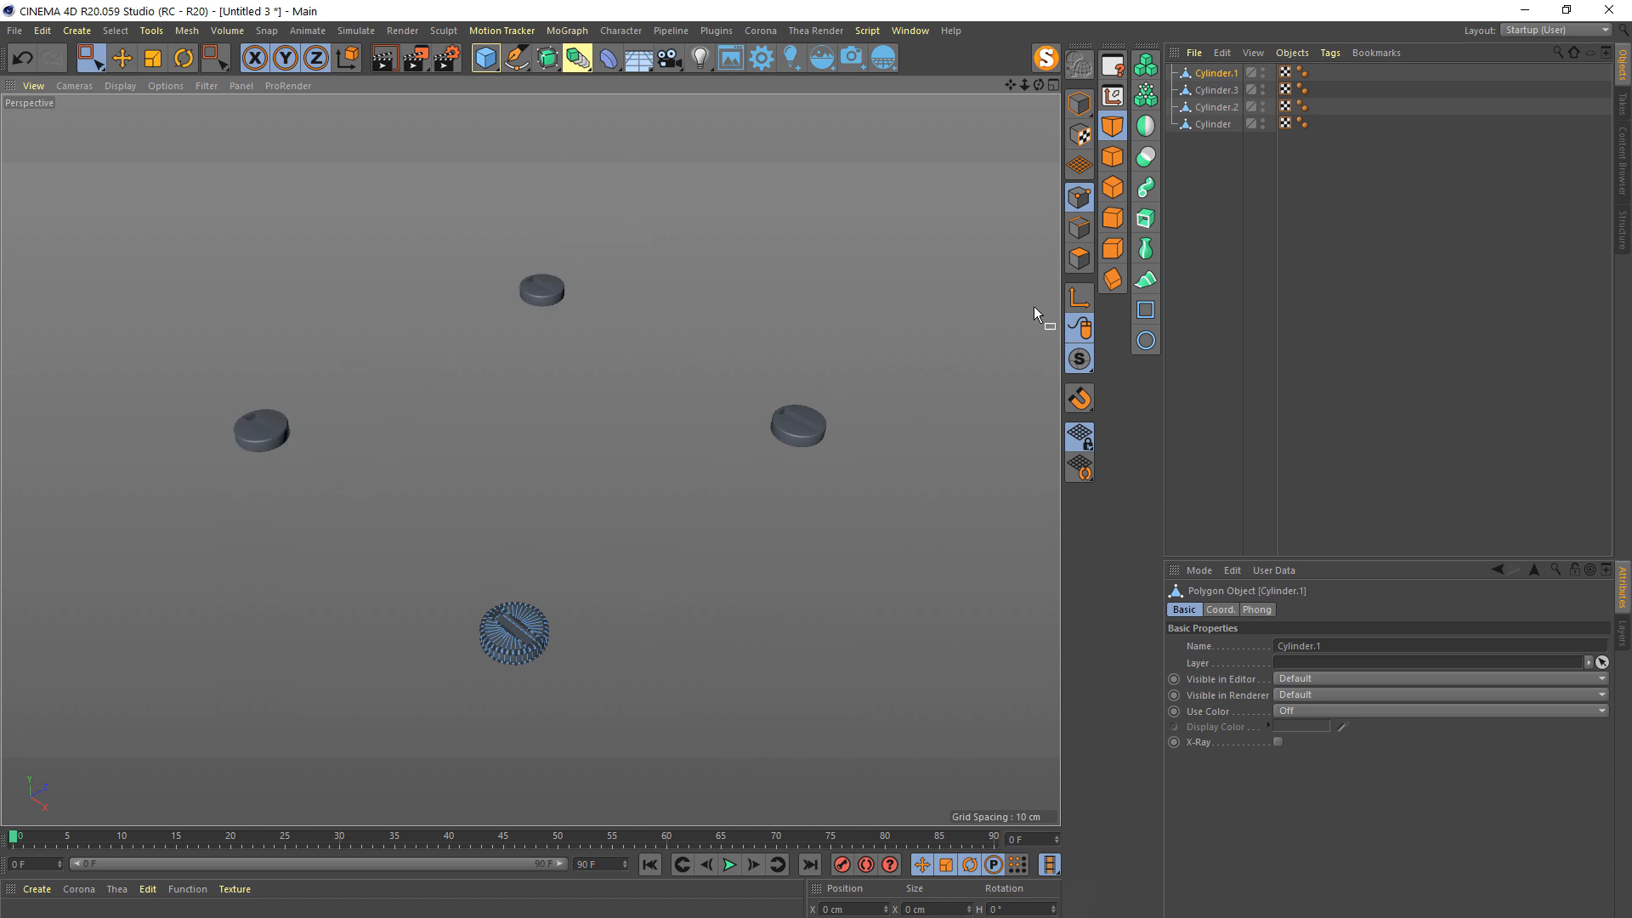
- Check the separated screw objects, select the front screw and switch to Model mode
left_click(1202, 160)
left_click(1213, 90)
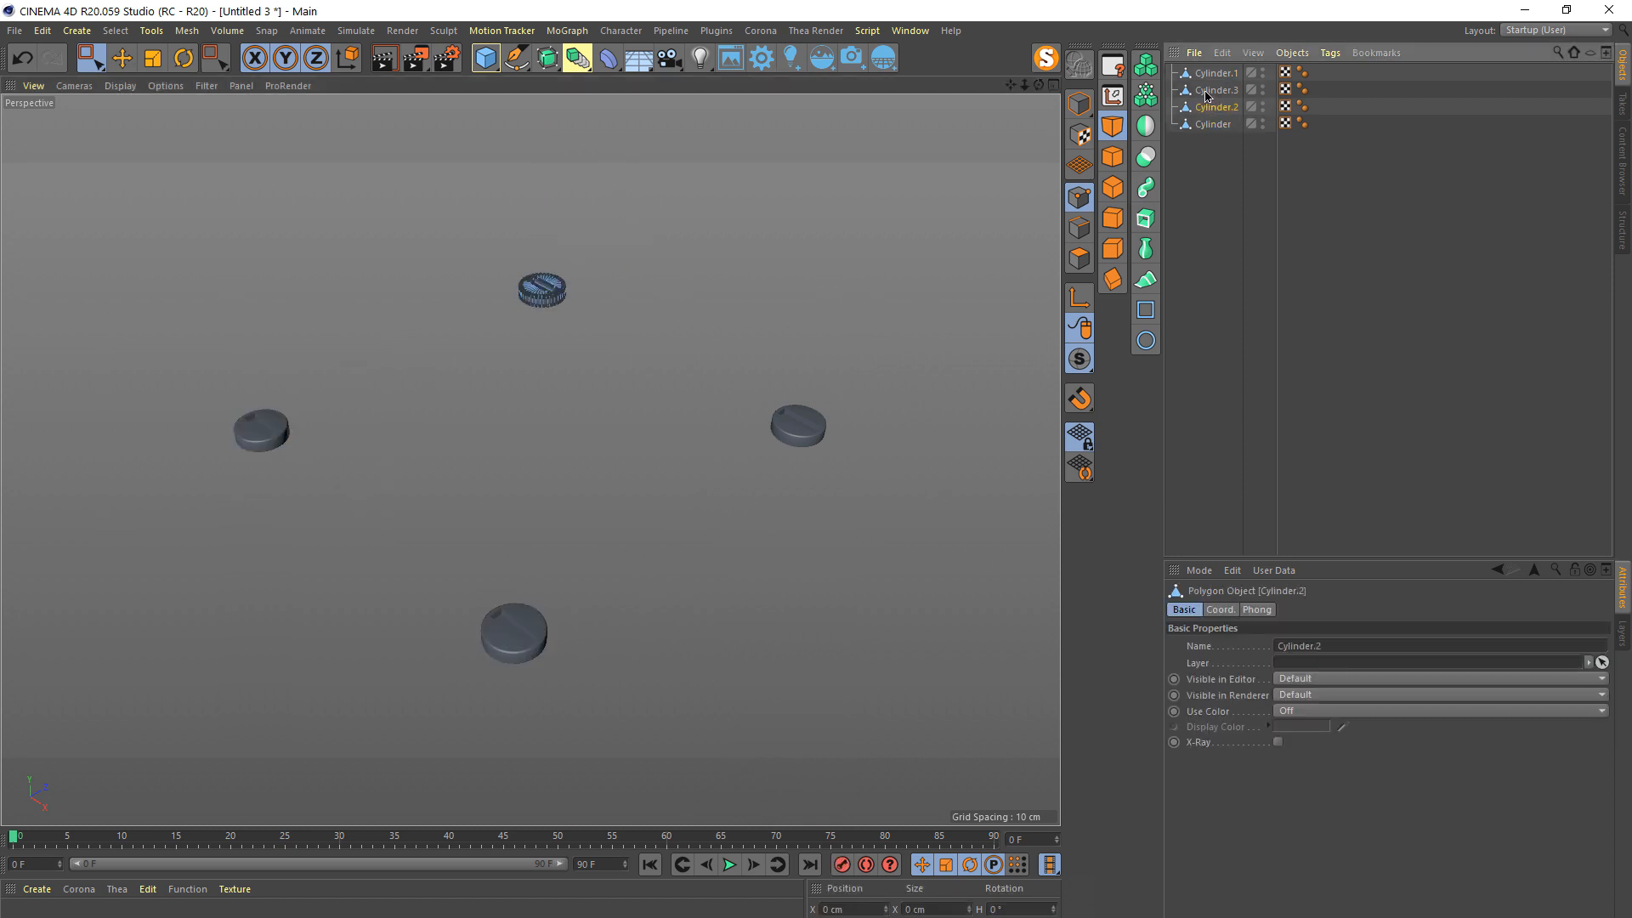
left_click(1208, 75)
left_click(1080, 104)
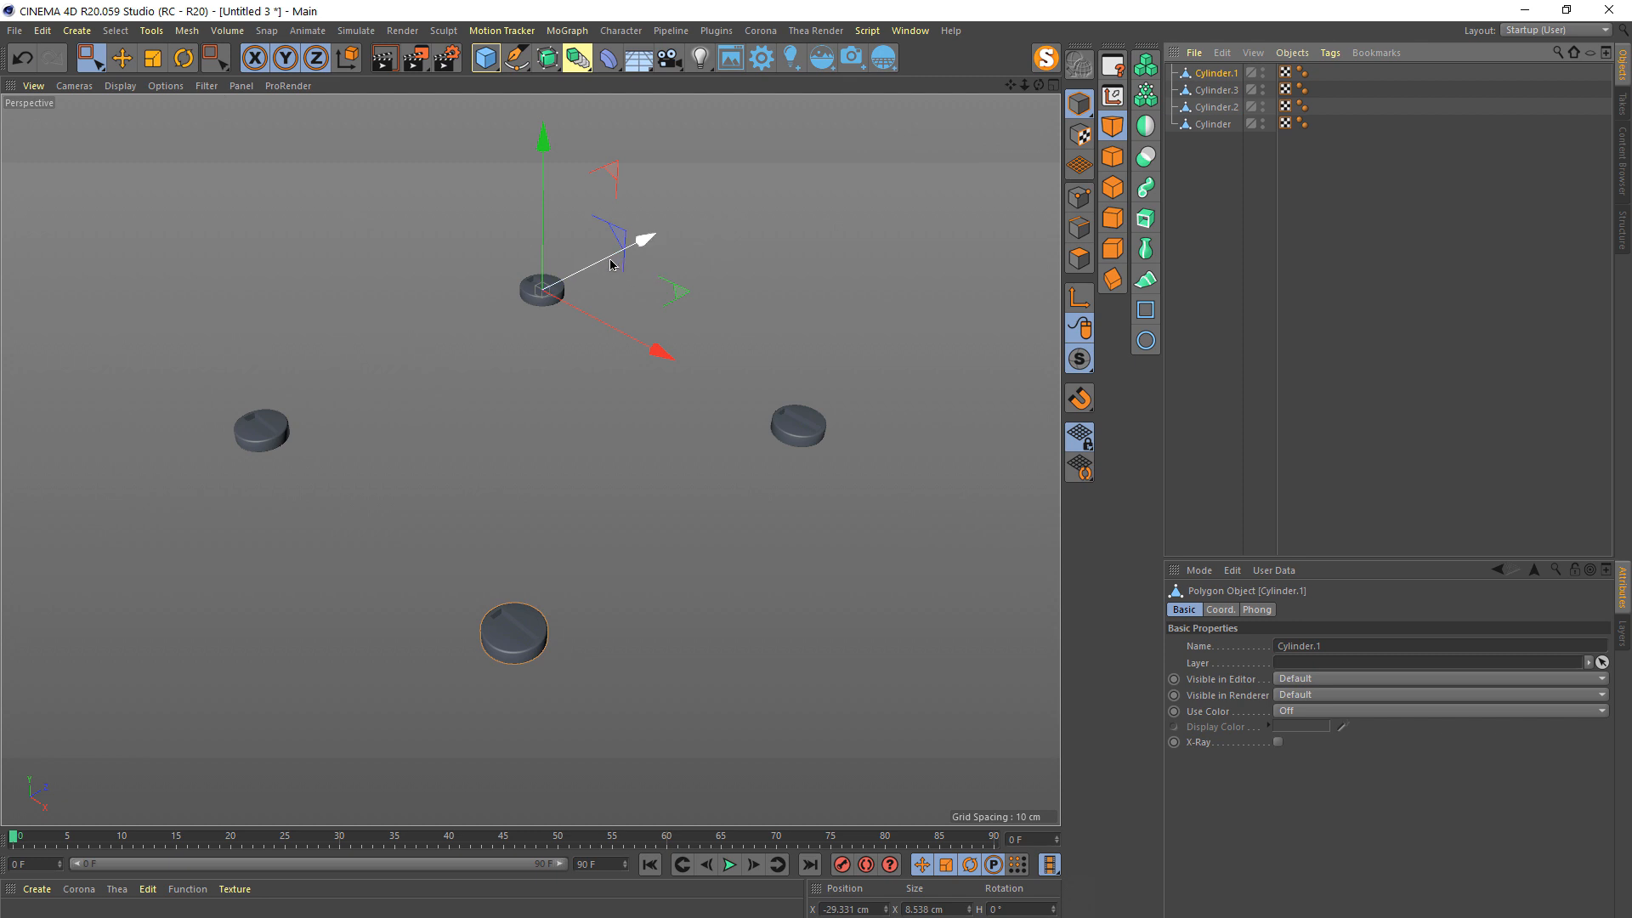
left_click_drag(610, 264, 659, 236)
key("ctrl+z")
key("ctrl+z")
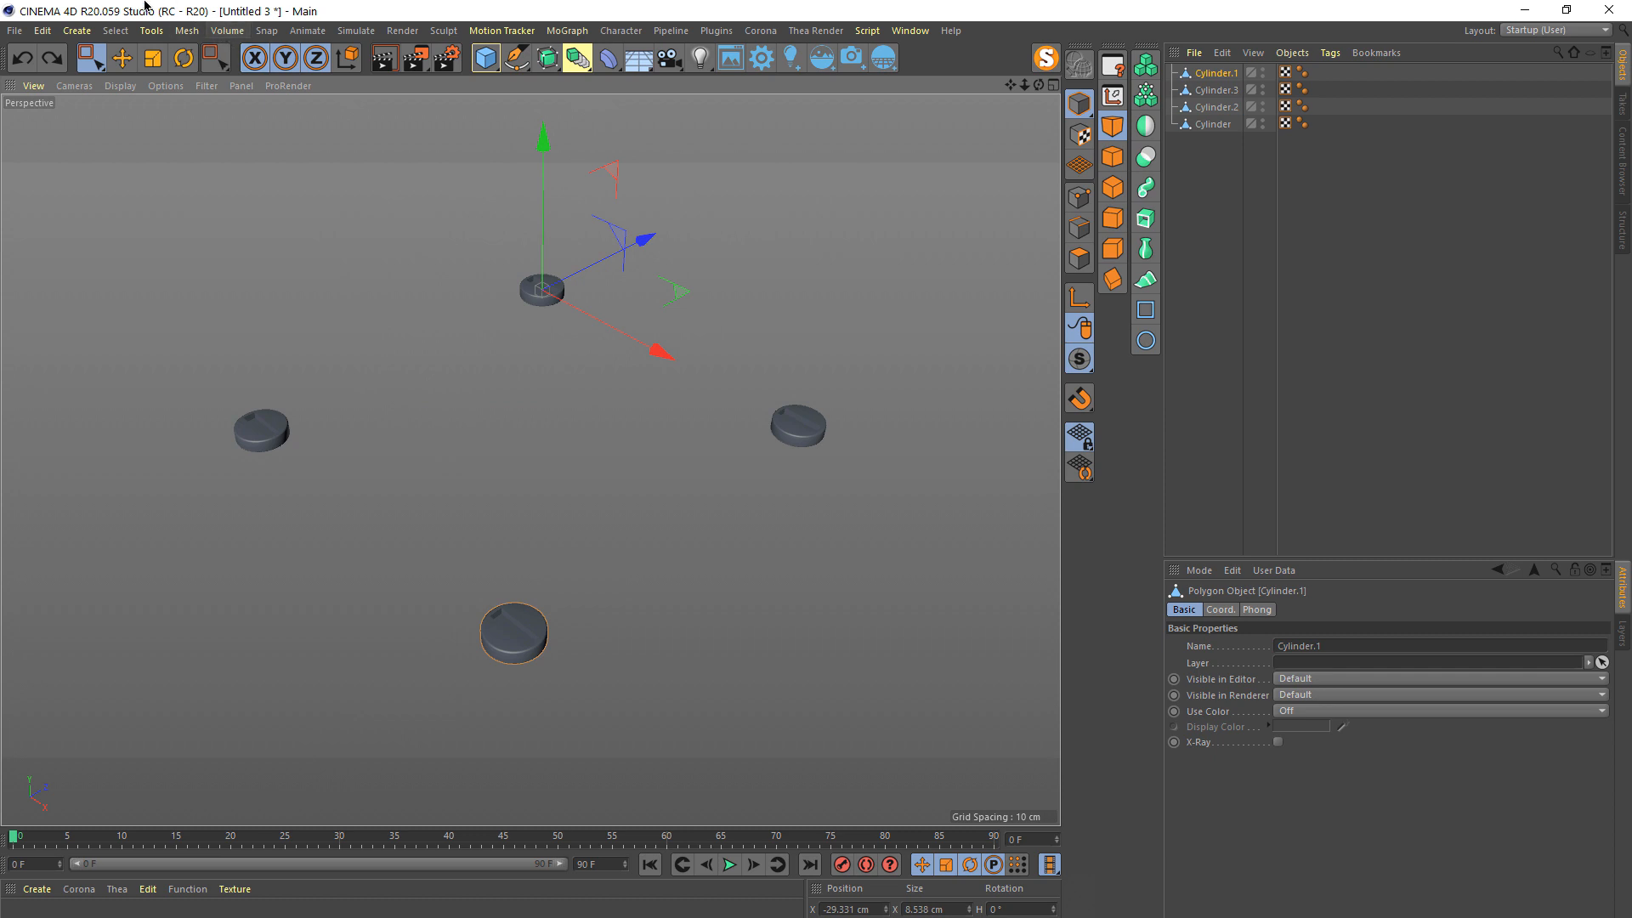
- Use Axis Center to place the front screw's axis at the centre of all its points, with X, Y and Z at 0%
left_click(151, 31)
mouse_move(186, 31)
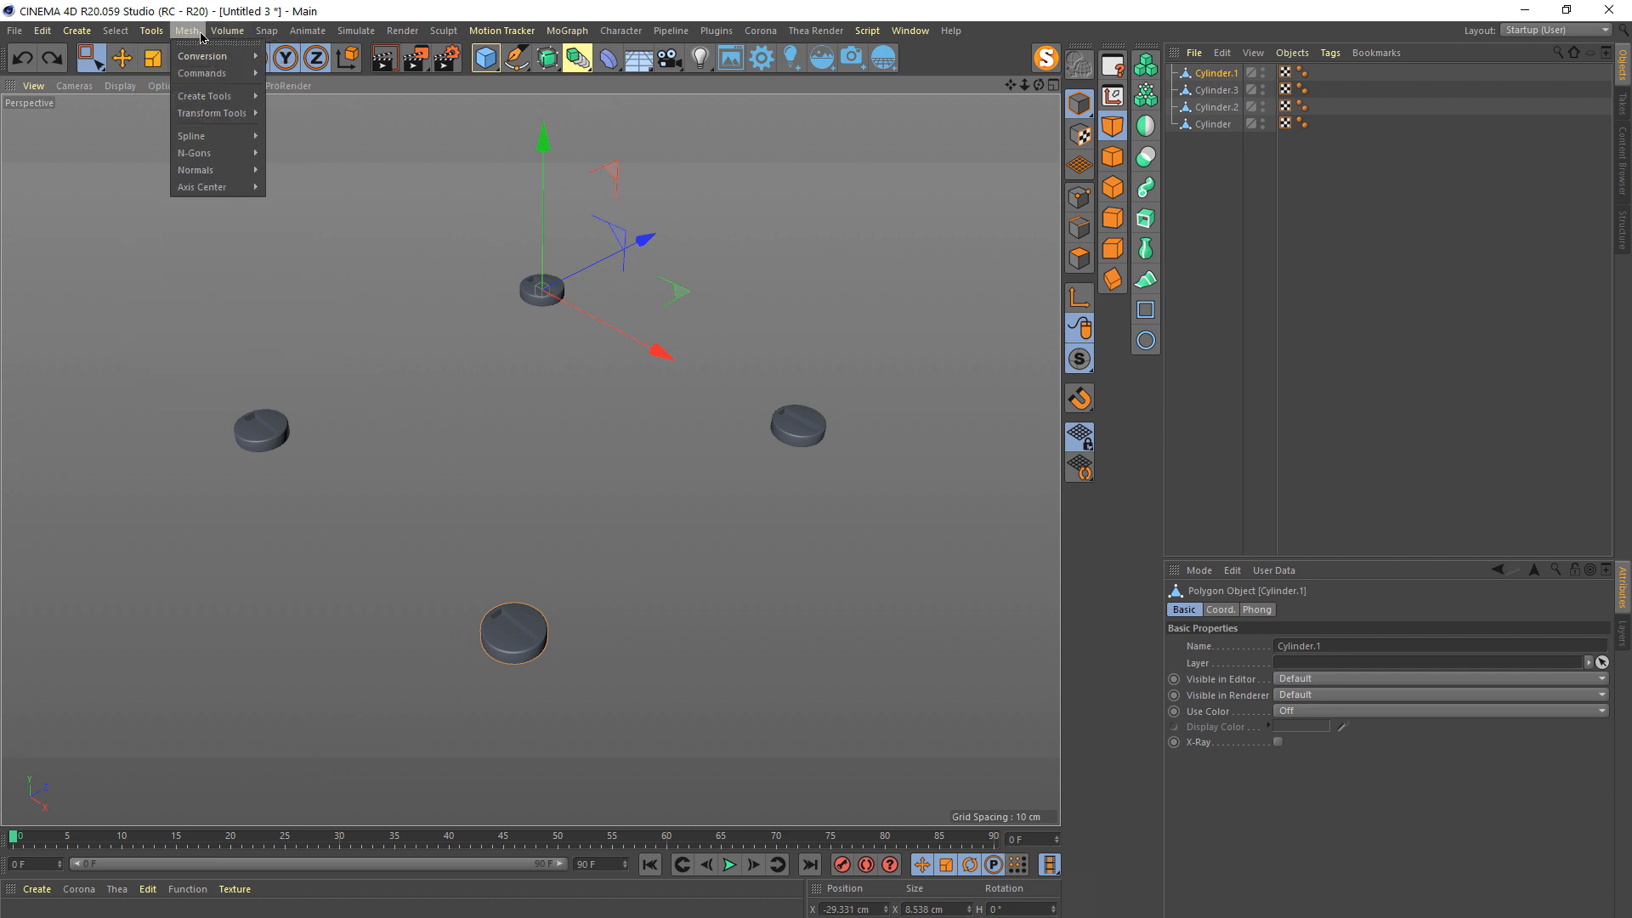
mouse_move(246, 187)
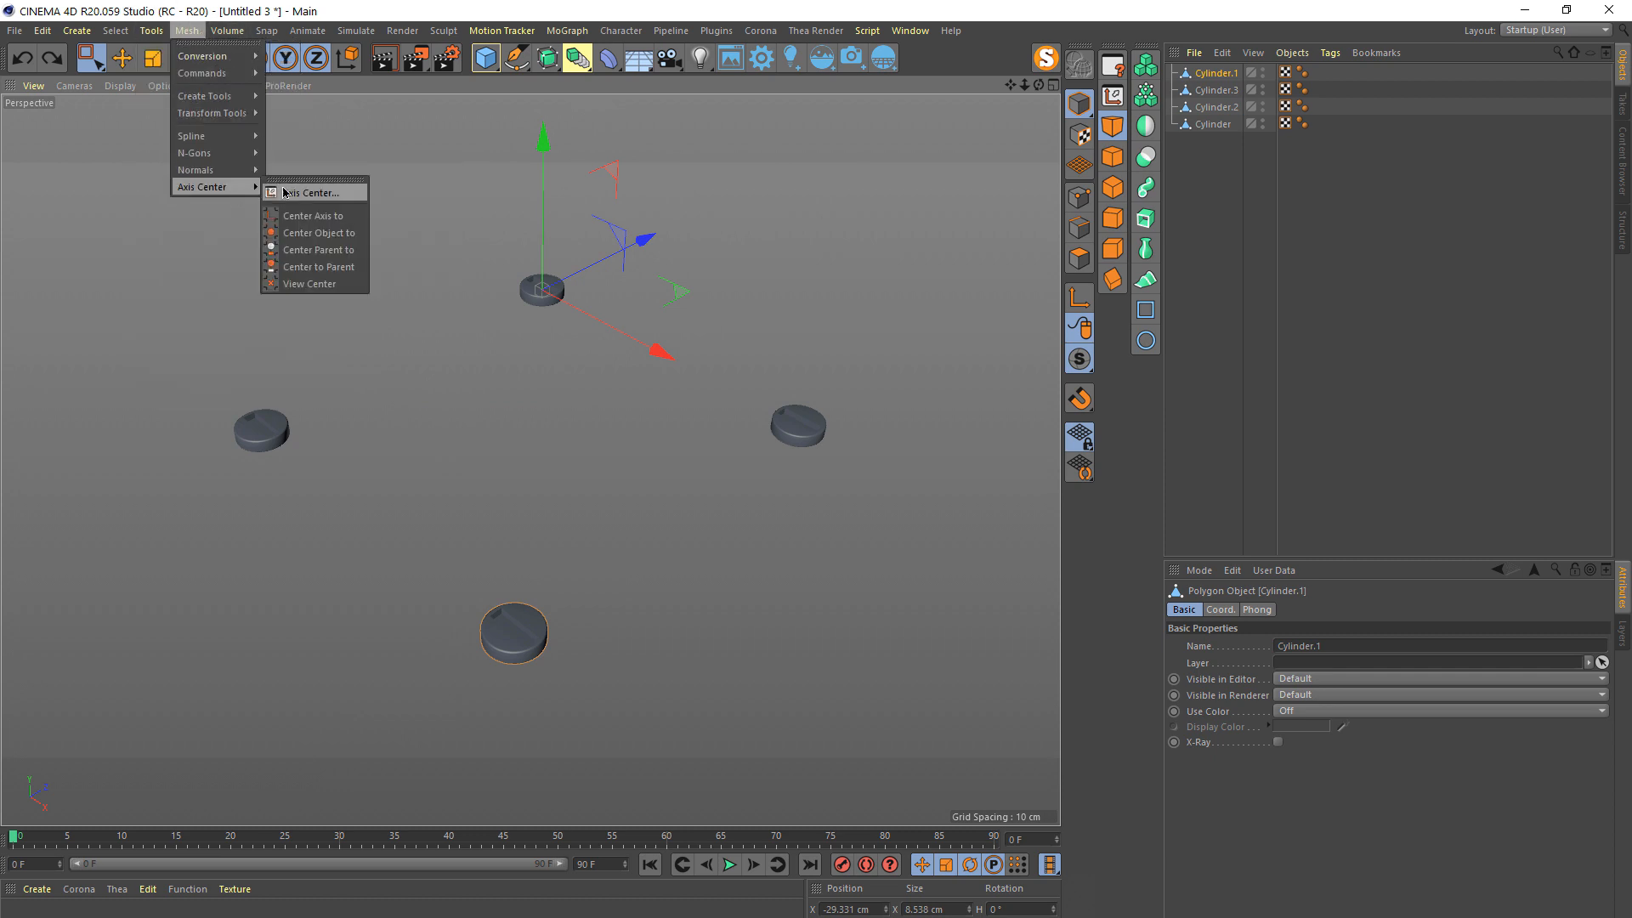
left_click(309, 193)
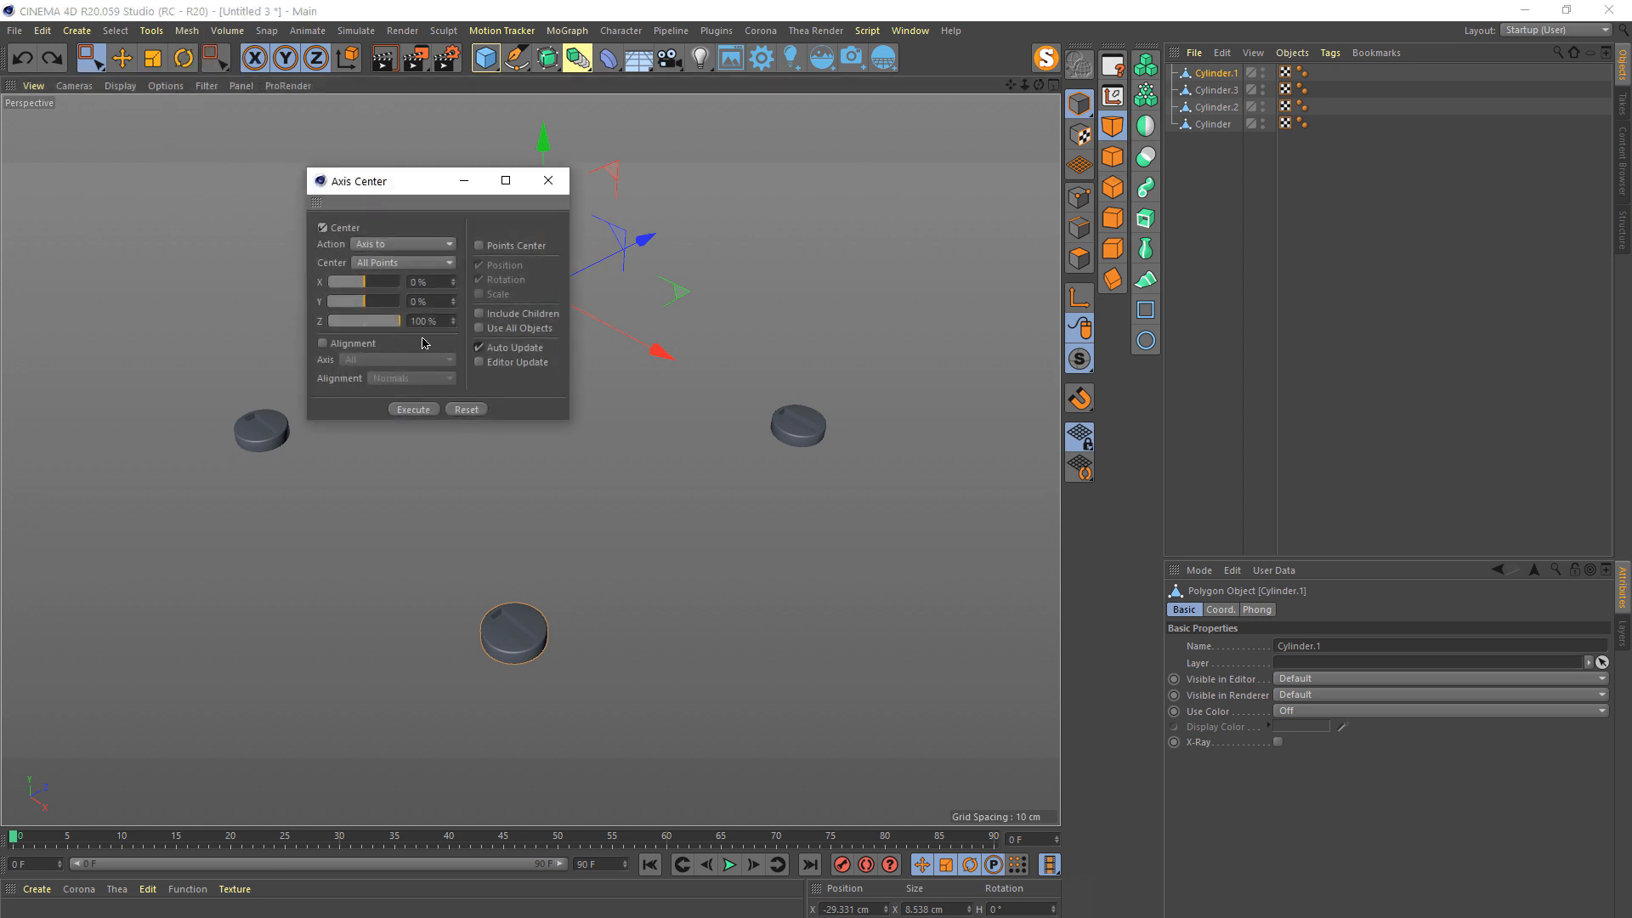
left_click(480, 346)
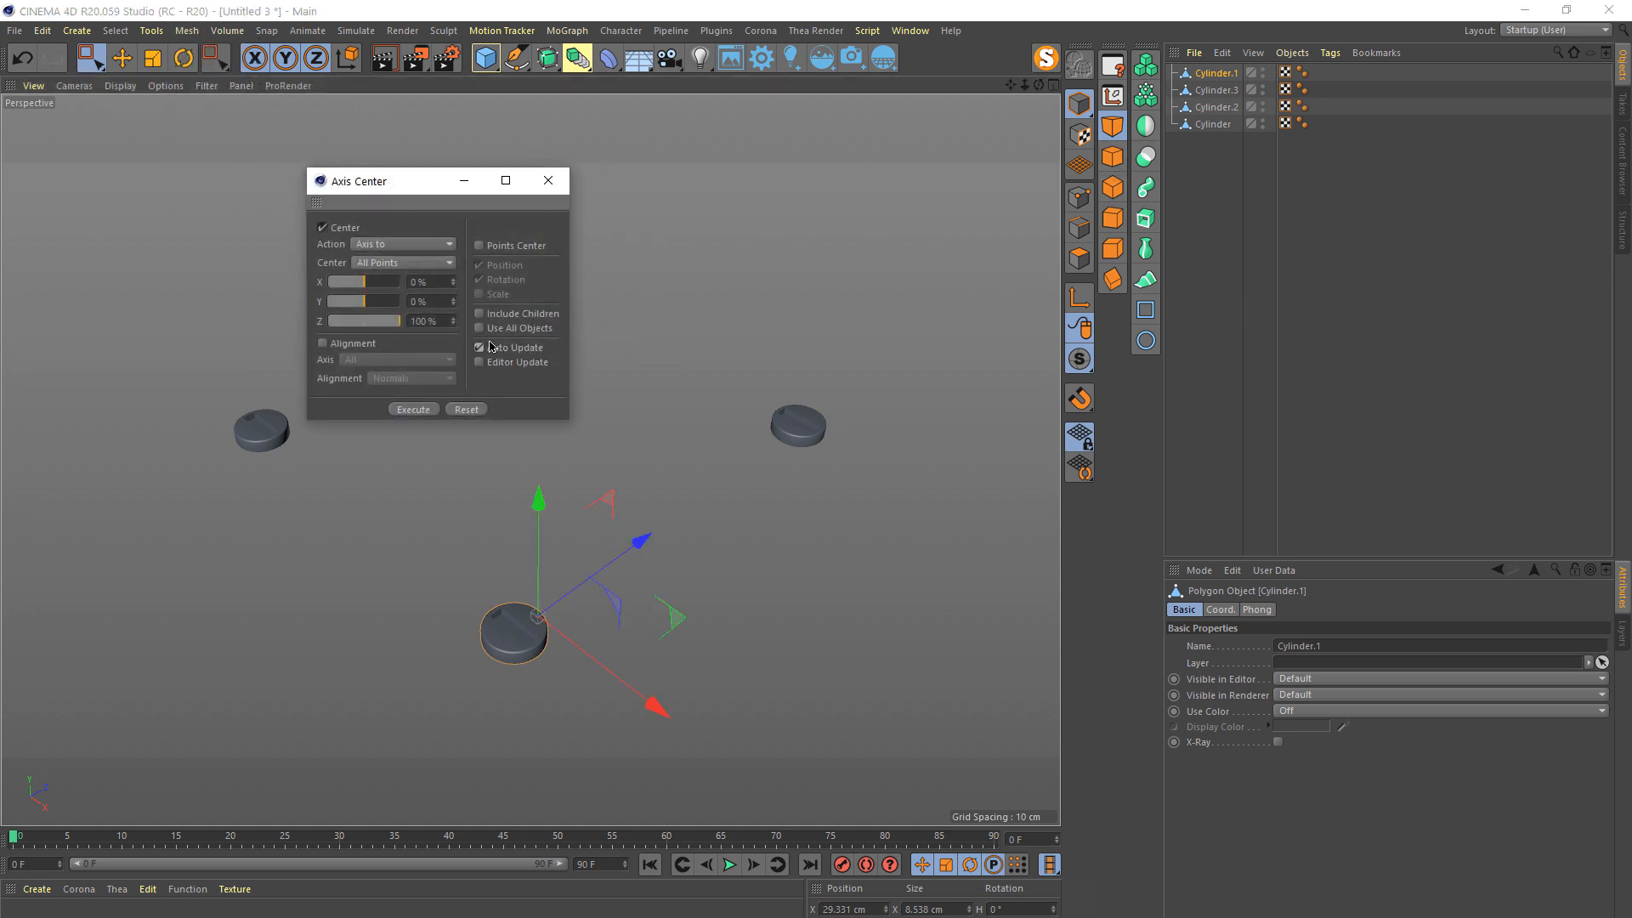
double_click(433, 323)
type("0")
key("Return")
left_click_drag(502, 666, 456, 602, "alt")
- Centre the axes of the other three screws on their own geometry with the same Axis Center settings
left_click(1213, 91)
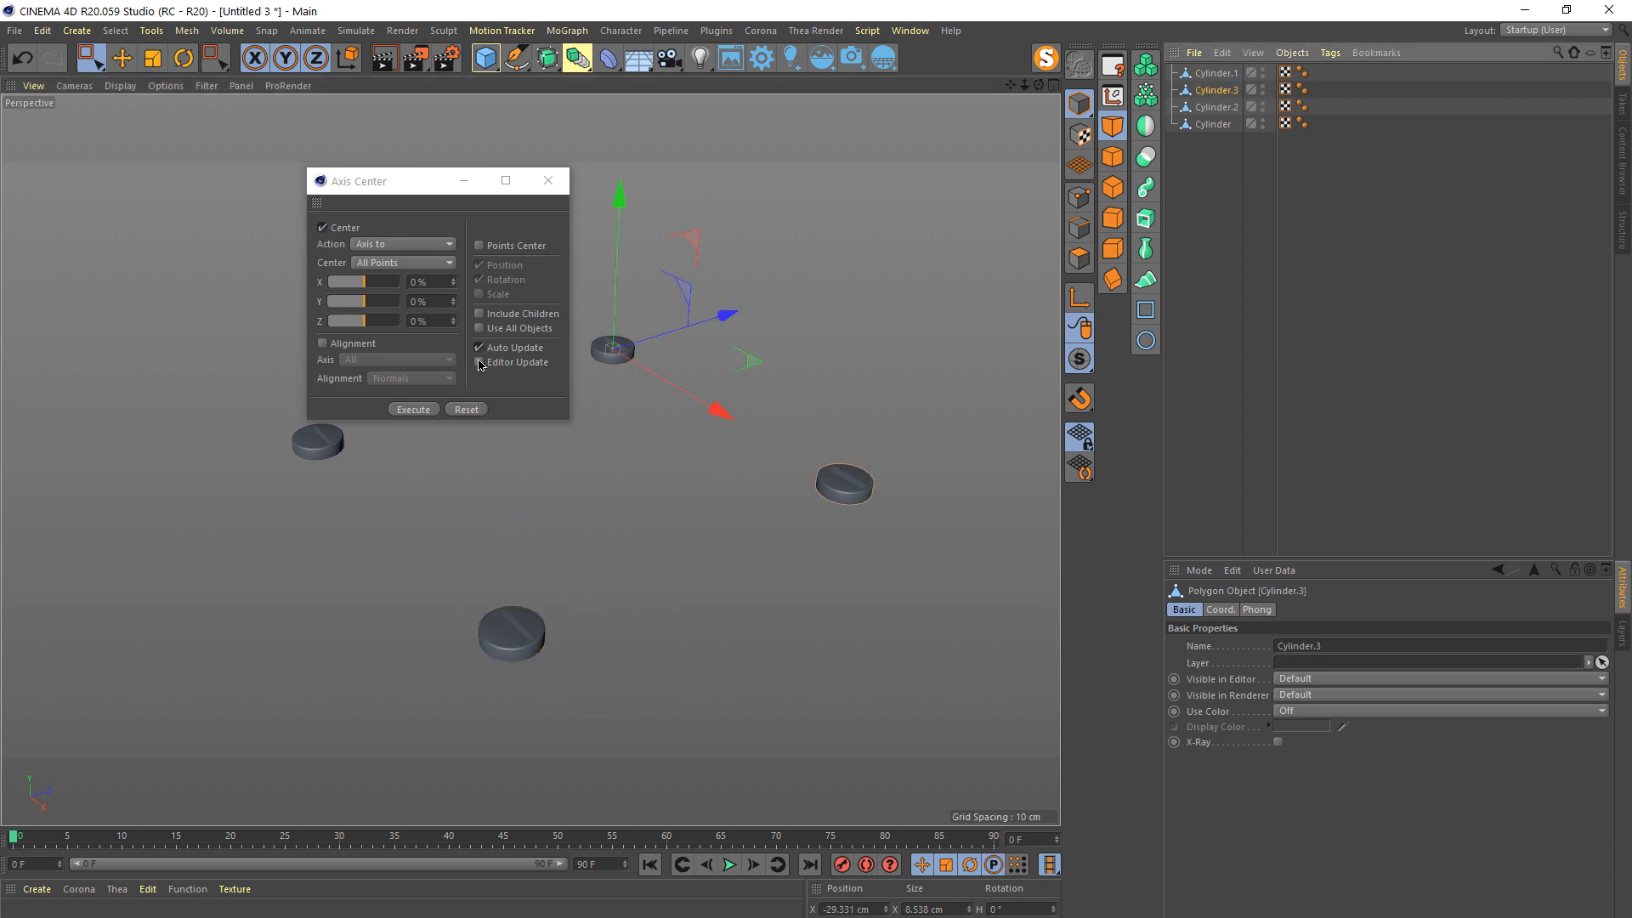
left_click(411, 409)
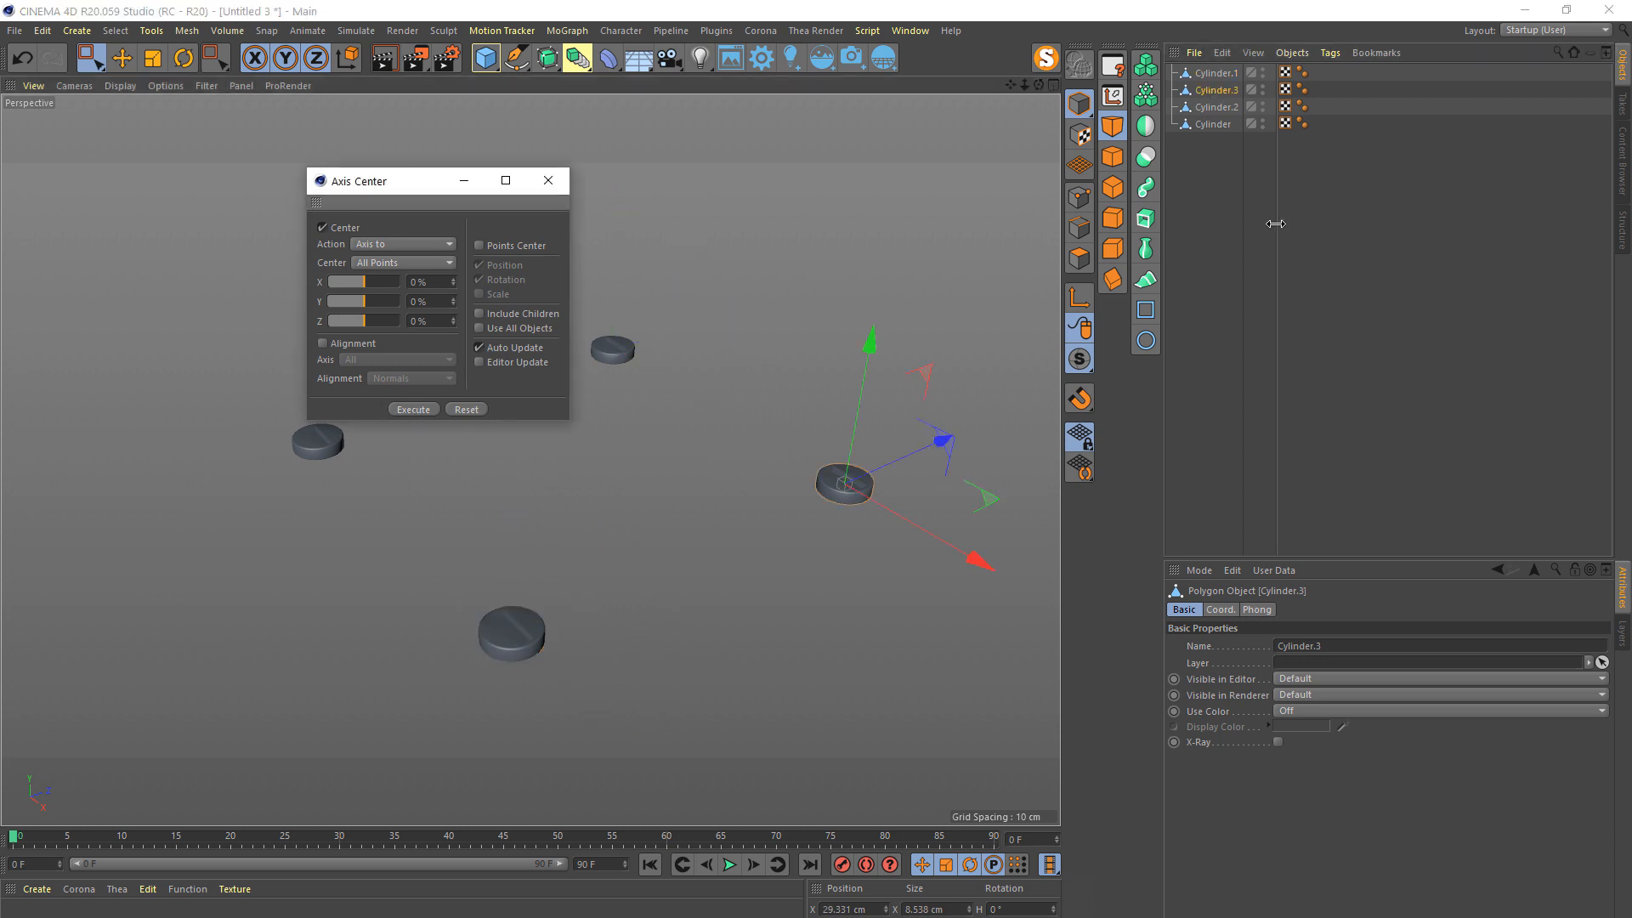
left_click(1214, 108)
left_click(411, 409)
left_click(1212, 125)
left_click(413, 410)
left_click(548, 180)
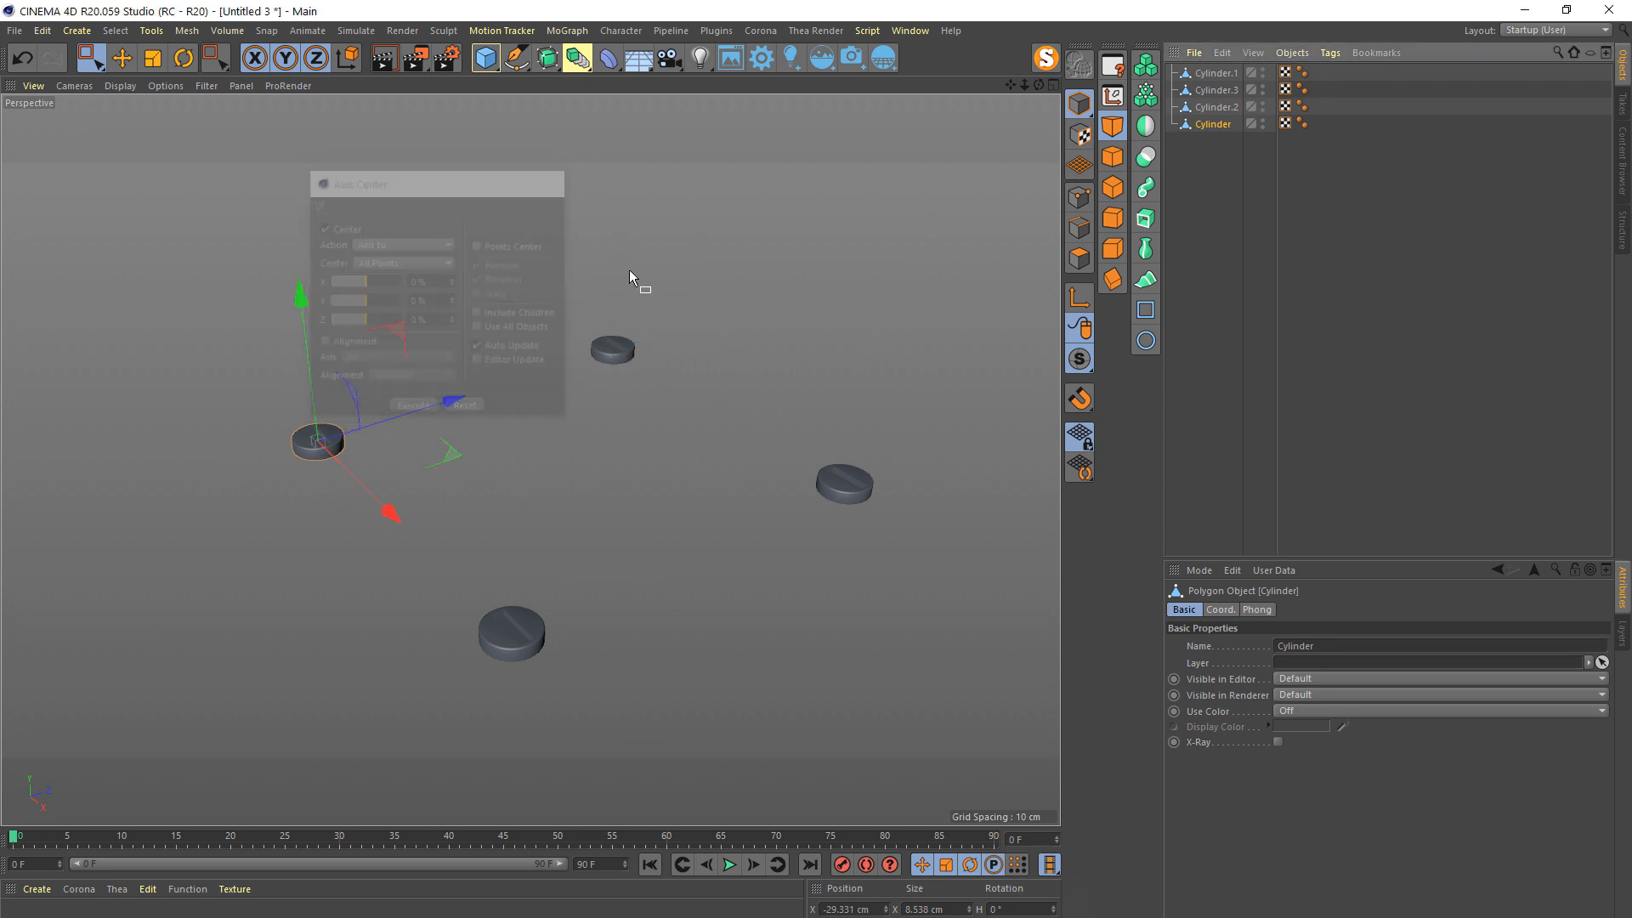
- Rotate the front screw about its vertical axis to a heading of about -58° to vary its slot direction
left_click_drag(637, 277, 555, 452, "alt")
left_click(1200, 108)
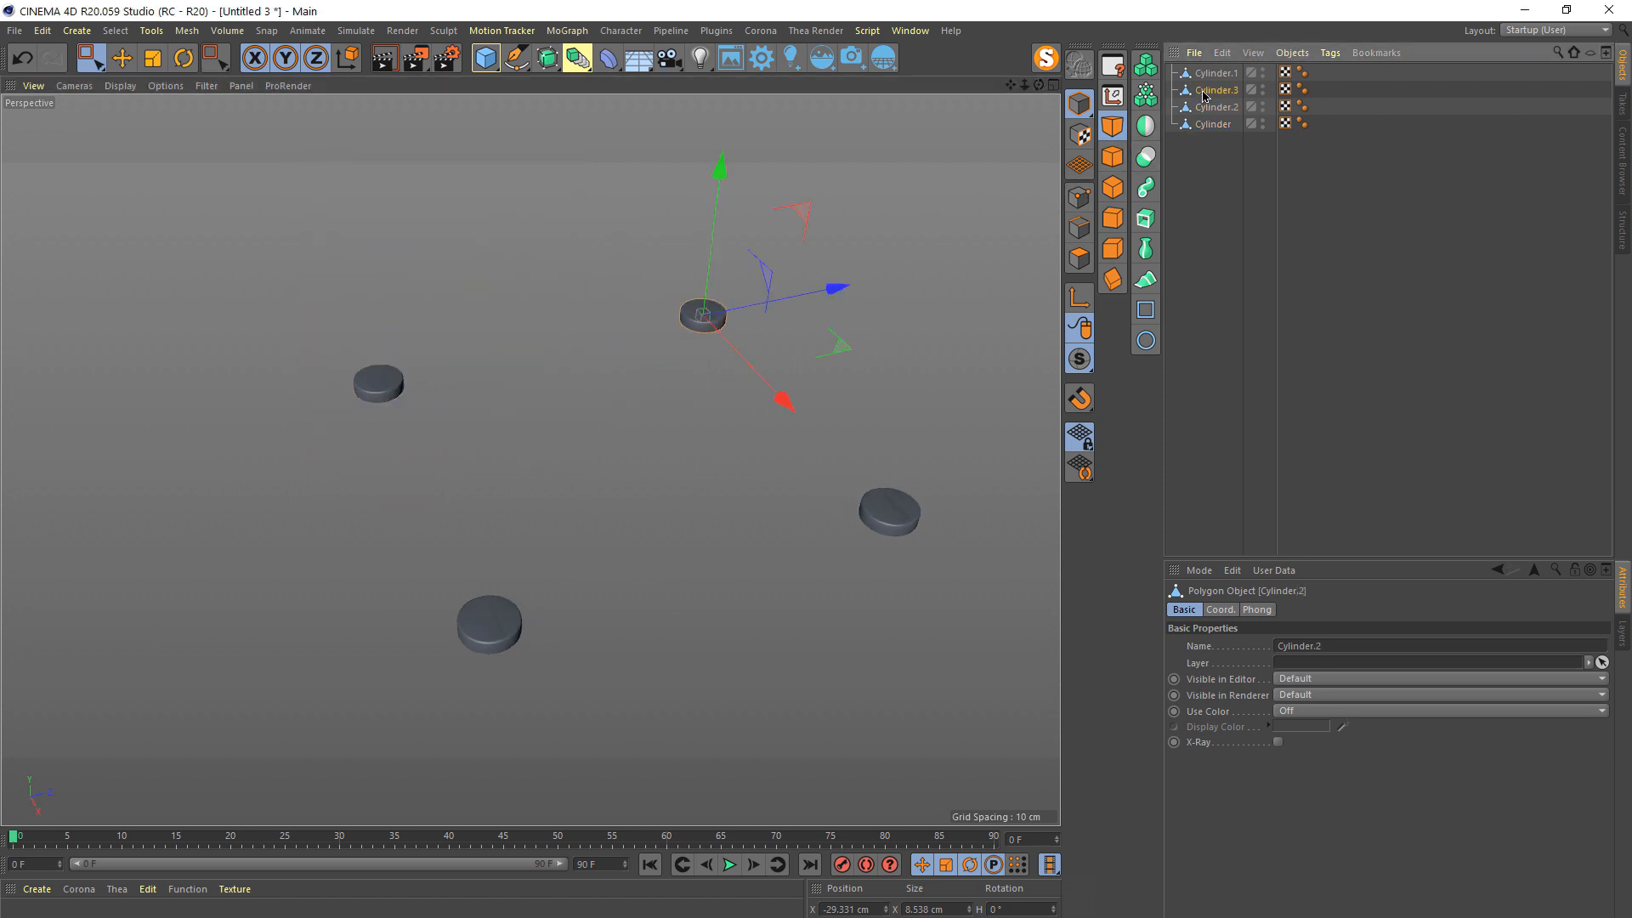
left_click(1214, 73)
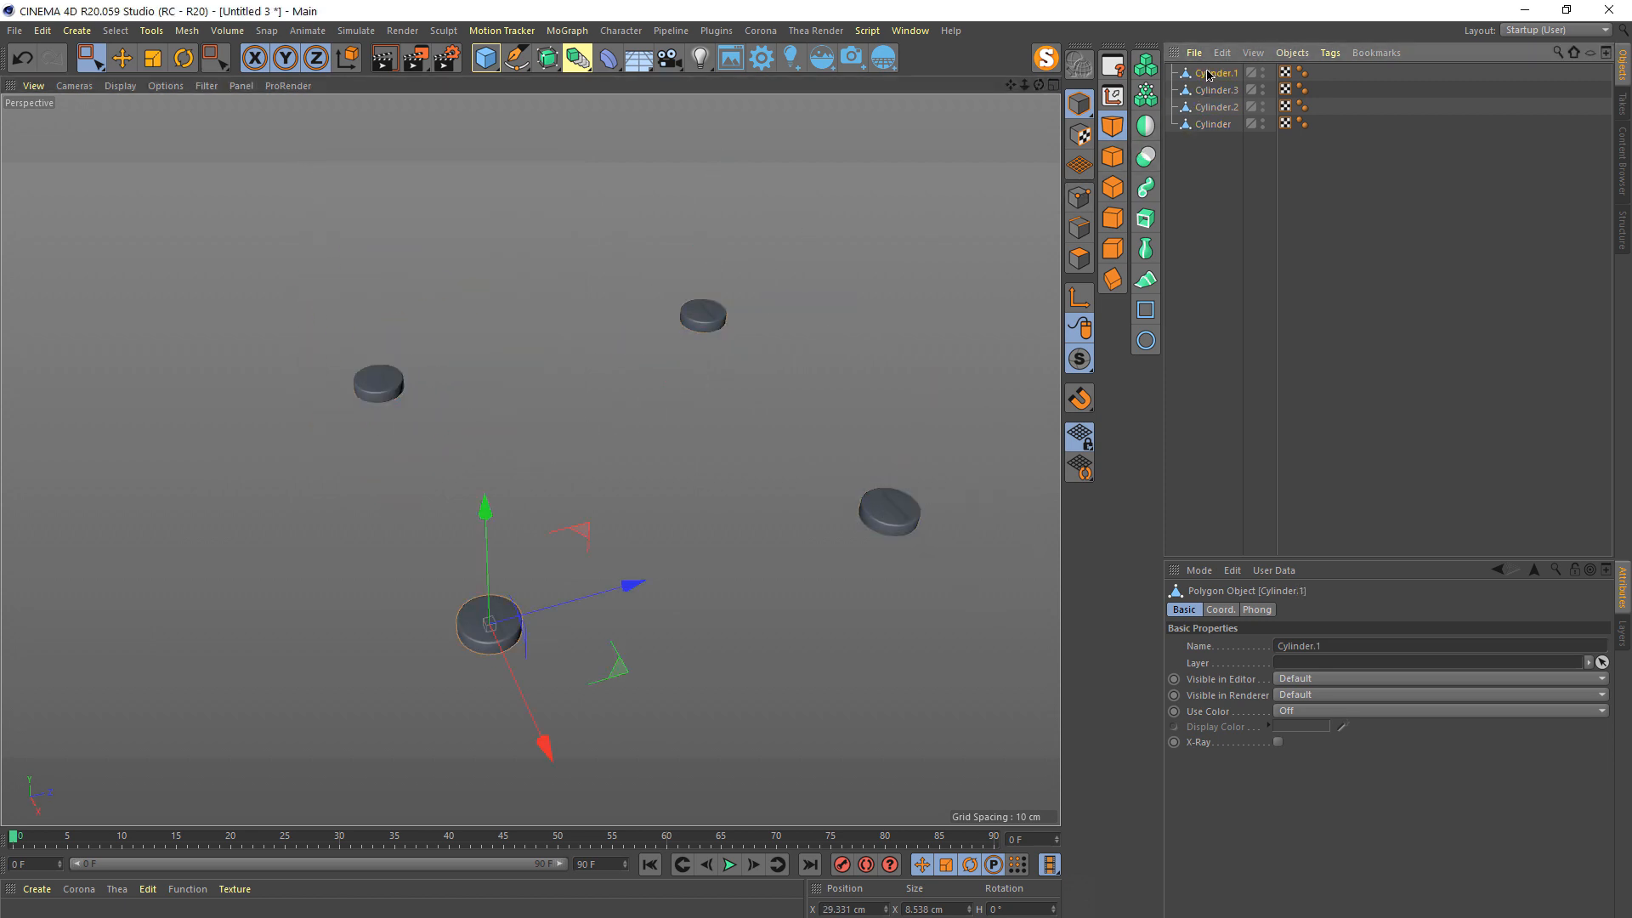
left_click(182, 62)
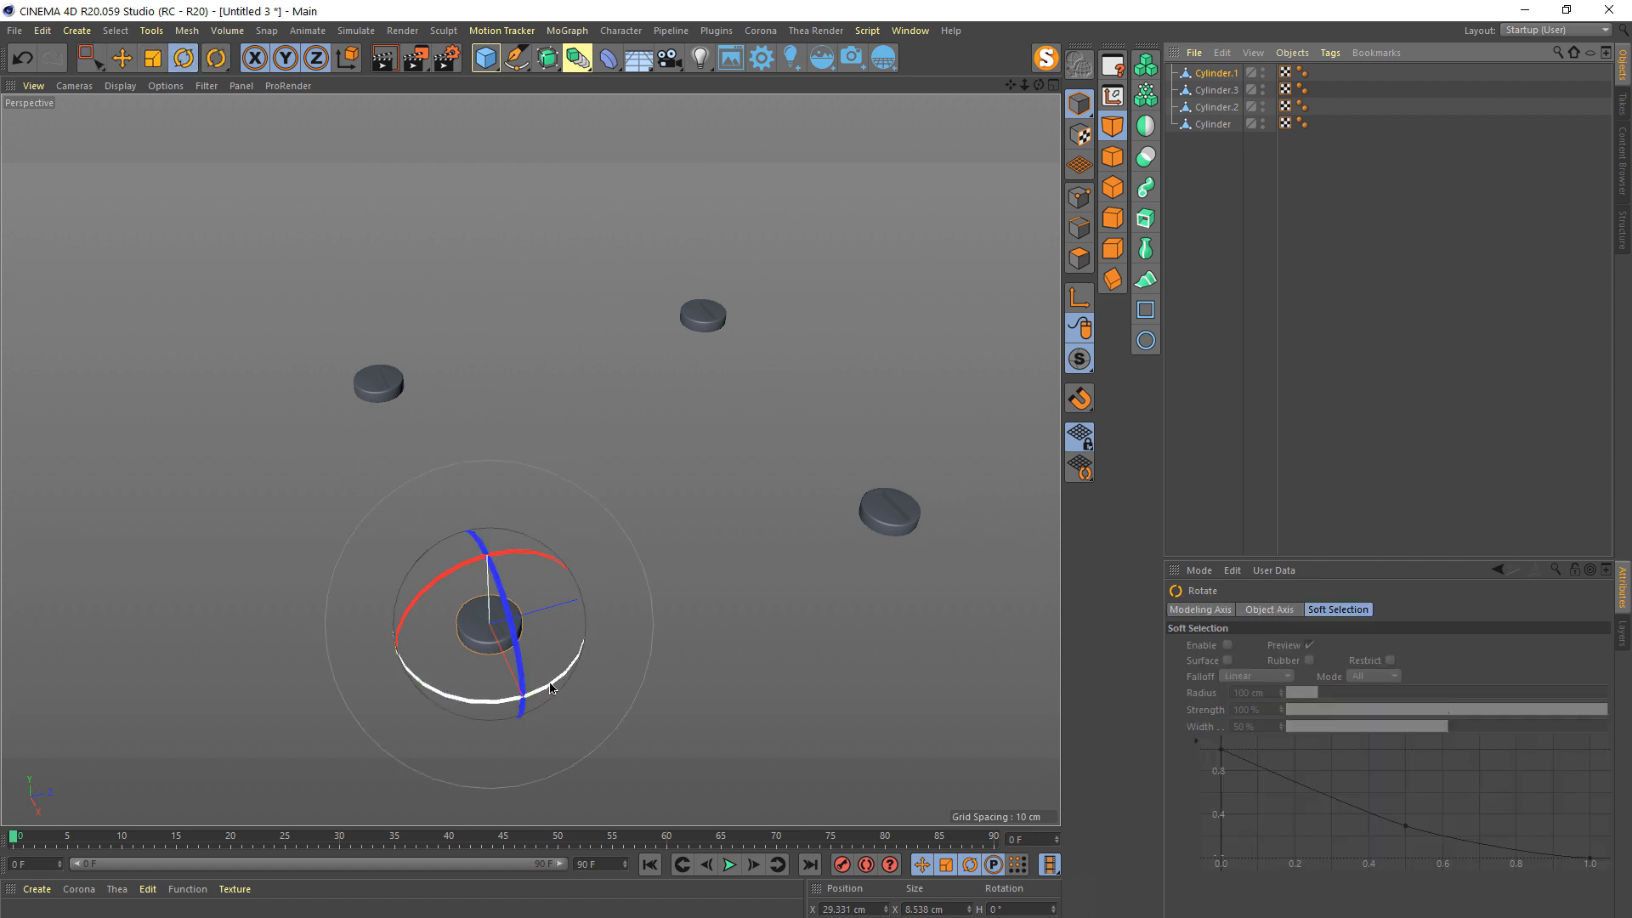
left_click_drag(550, 687, 462, 691)
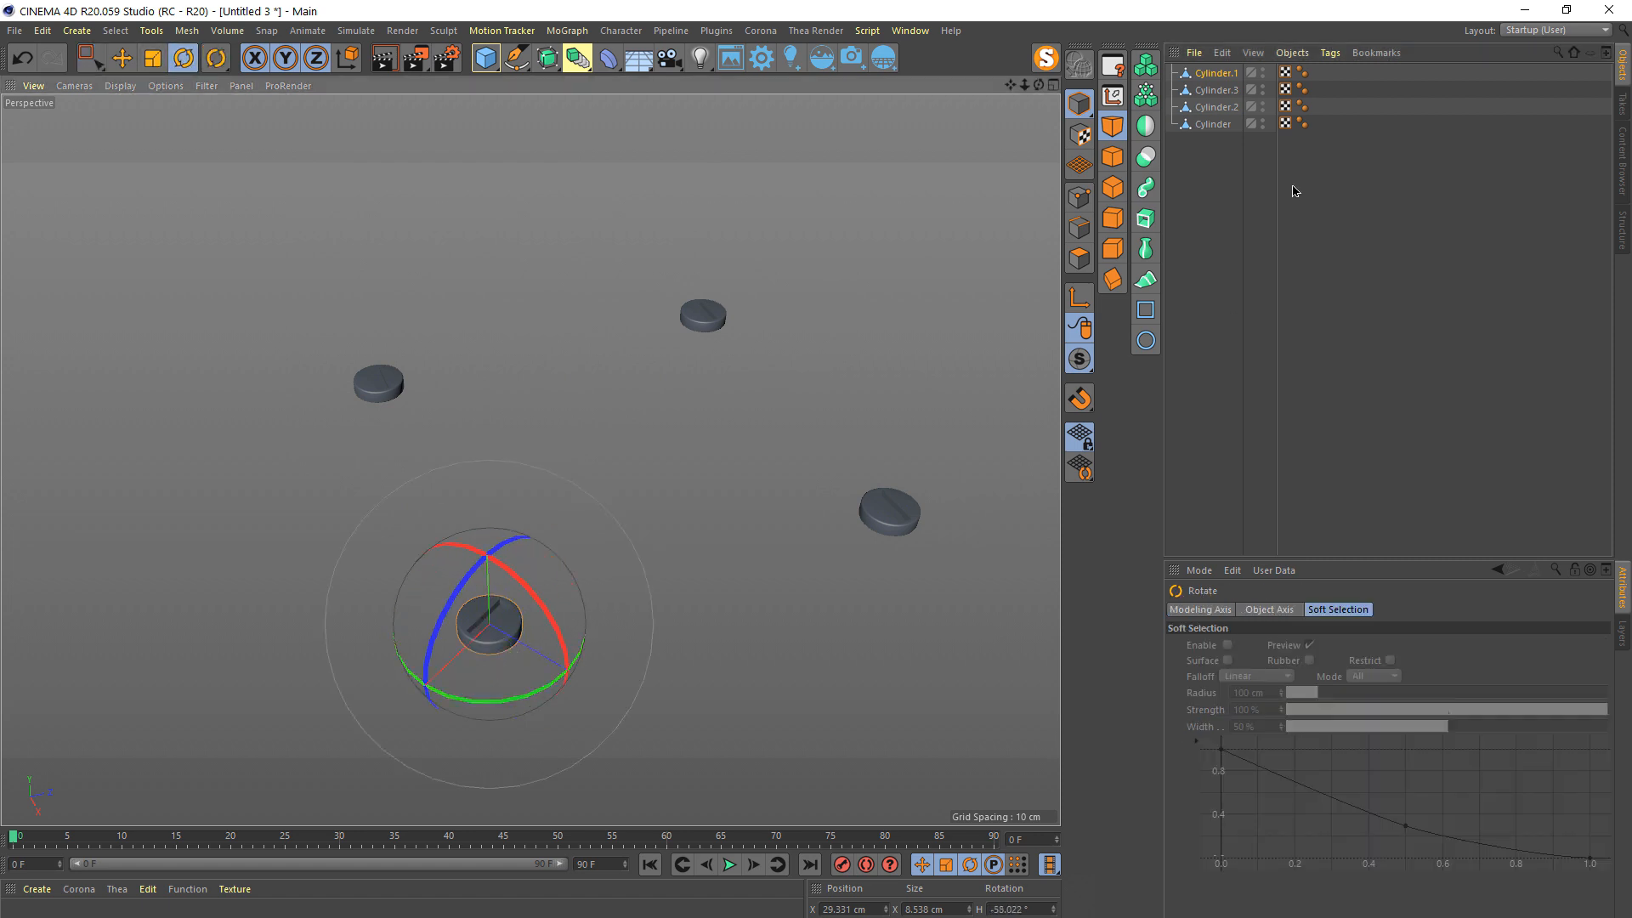
- Rotate the other three screws about their vertical axes by differing amounts, turning the left one to a heading of about 75°
left_click(1213, 92)
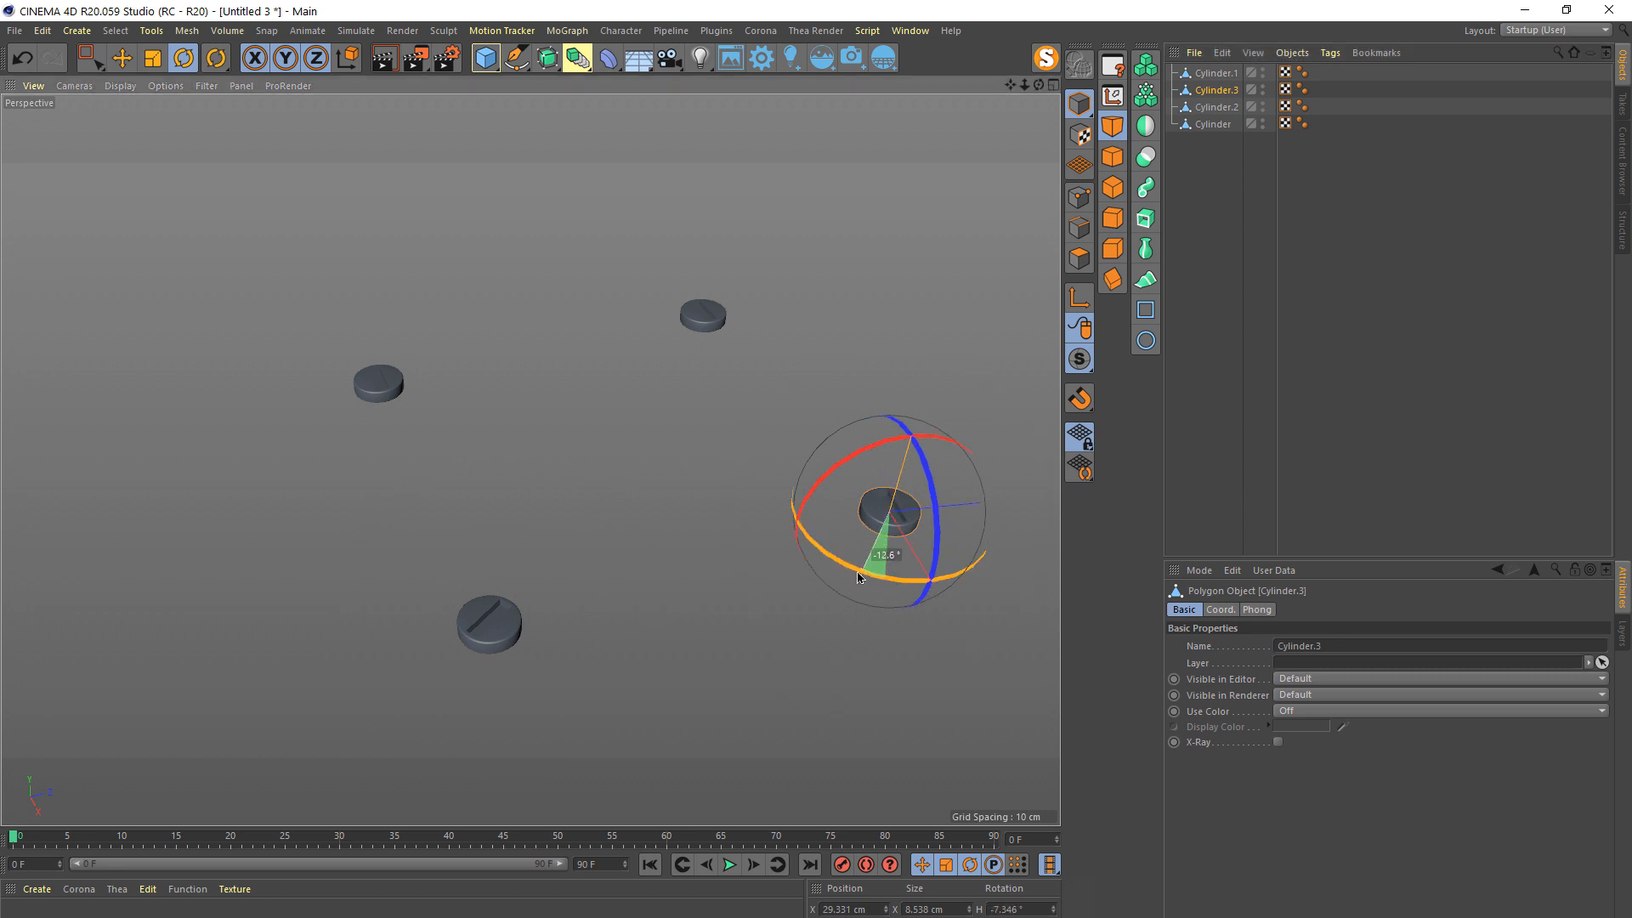
left_click_drag(884, 594, 838, 586)
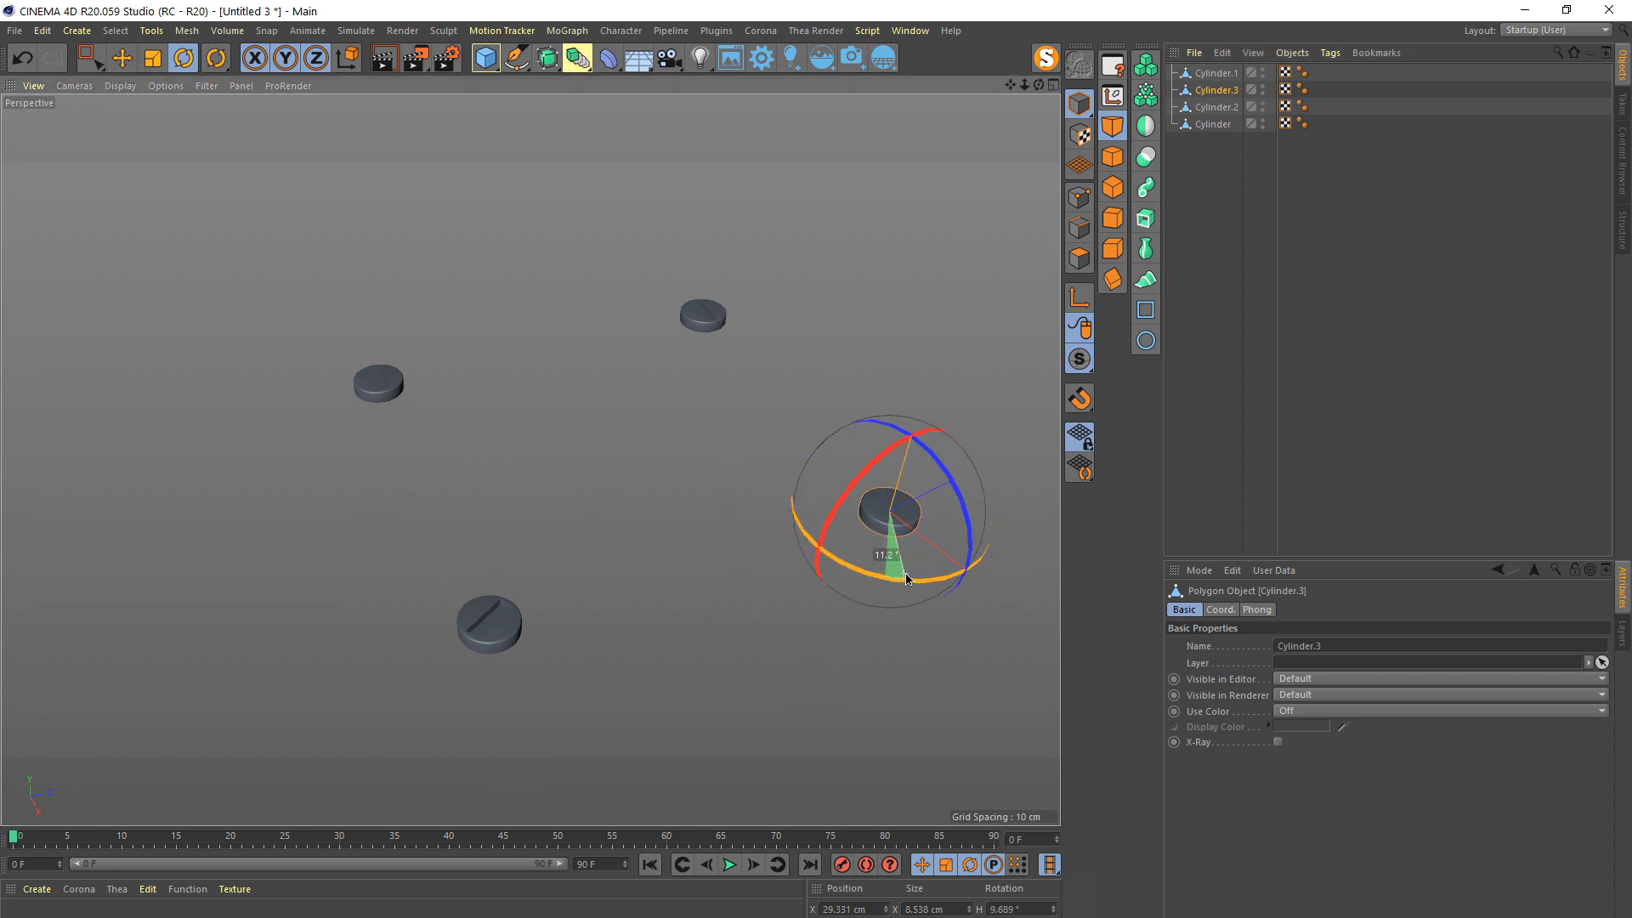
left_click(1214, 109)
left_click_drag(662, 355, 613, 357)
left_click(1198, 143)
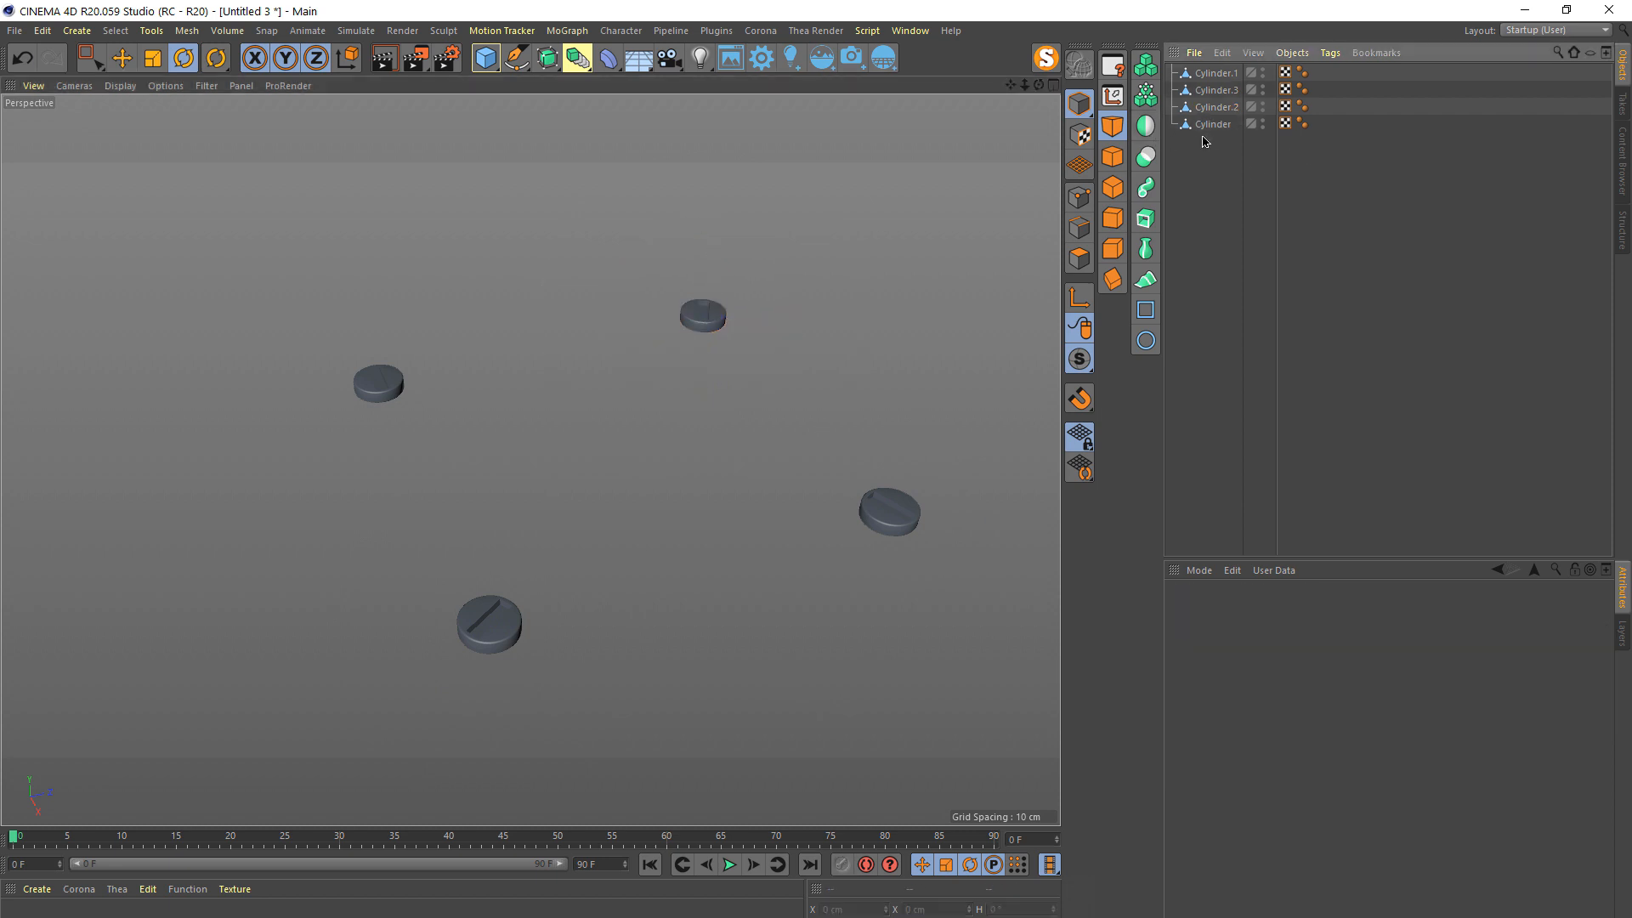
left_click(1211, 126)
left_click_drag(382, 444, 543, 410)
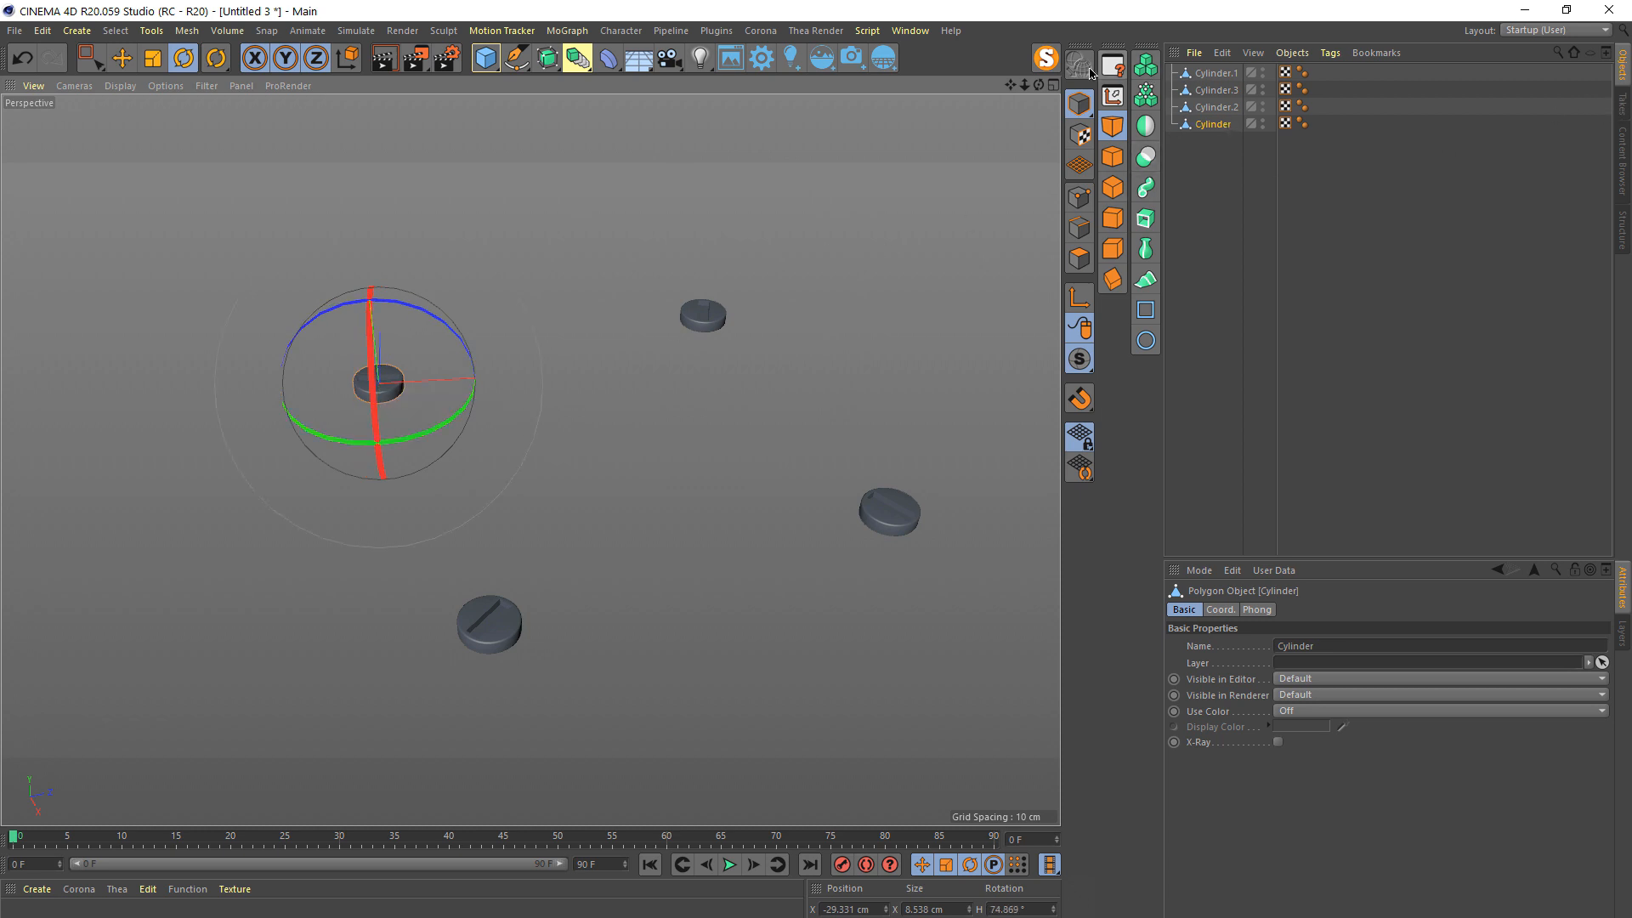
- Show the whole truck again and examine the turned screws on the base plate
left_click(1232, 333)
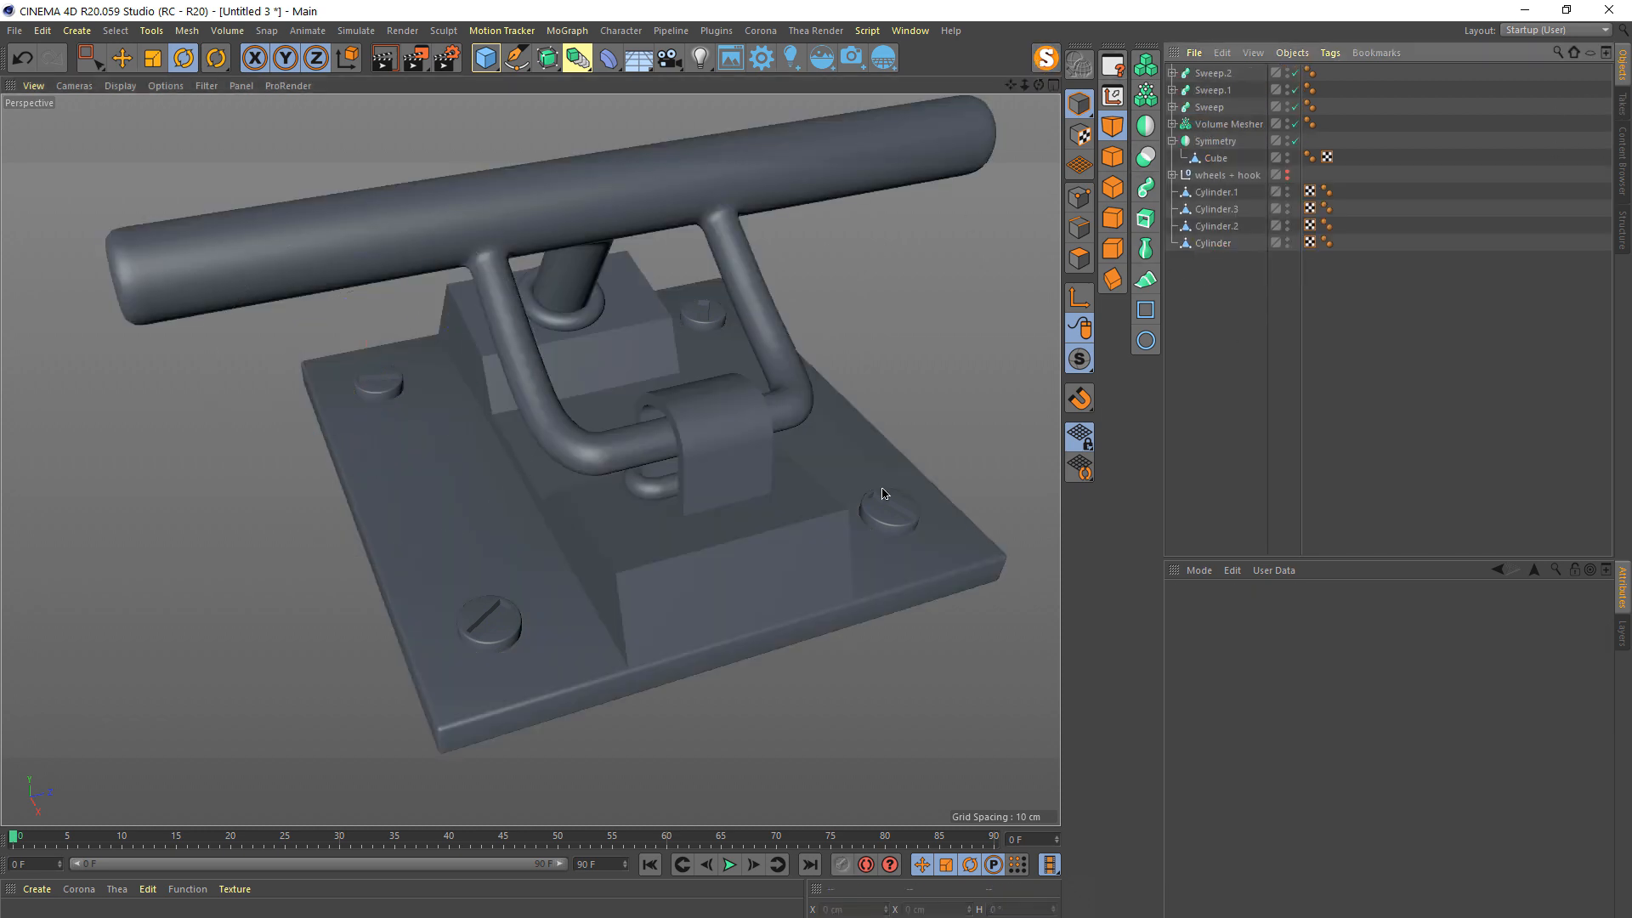
left_click_drag(878, 502, 919, 486, "alt")
scroll(850, 493, "down", 4)
left_click_drag(739, 512, 674, 559, "alt")
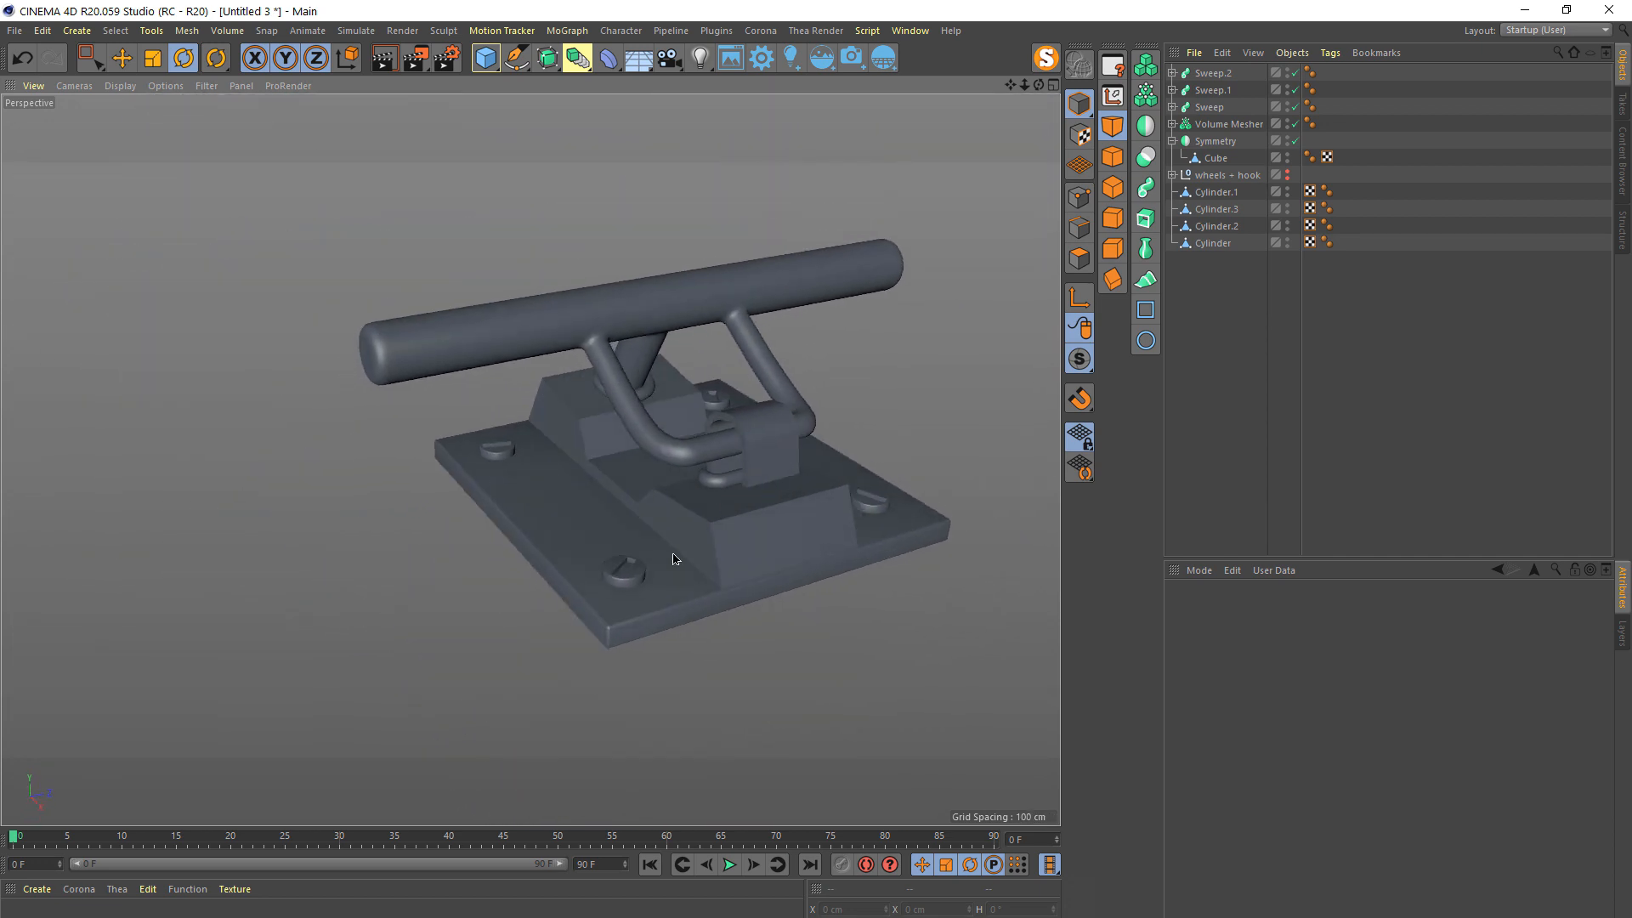
- Duplicate the front base-plate screw and tilt the copy about 70° toward the base block's sloped side
left_click(631, 585)
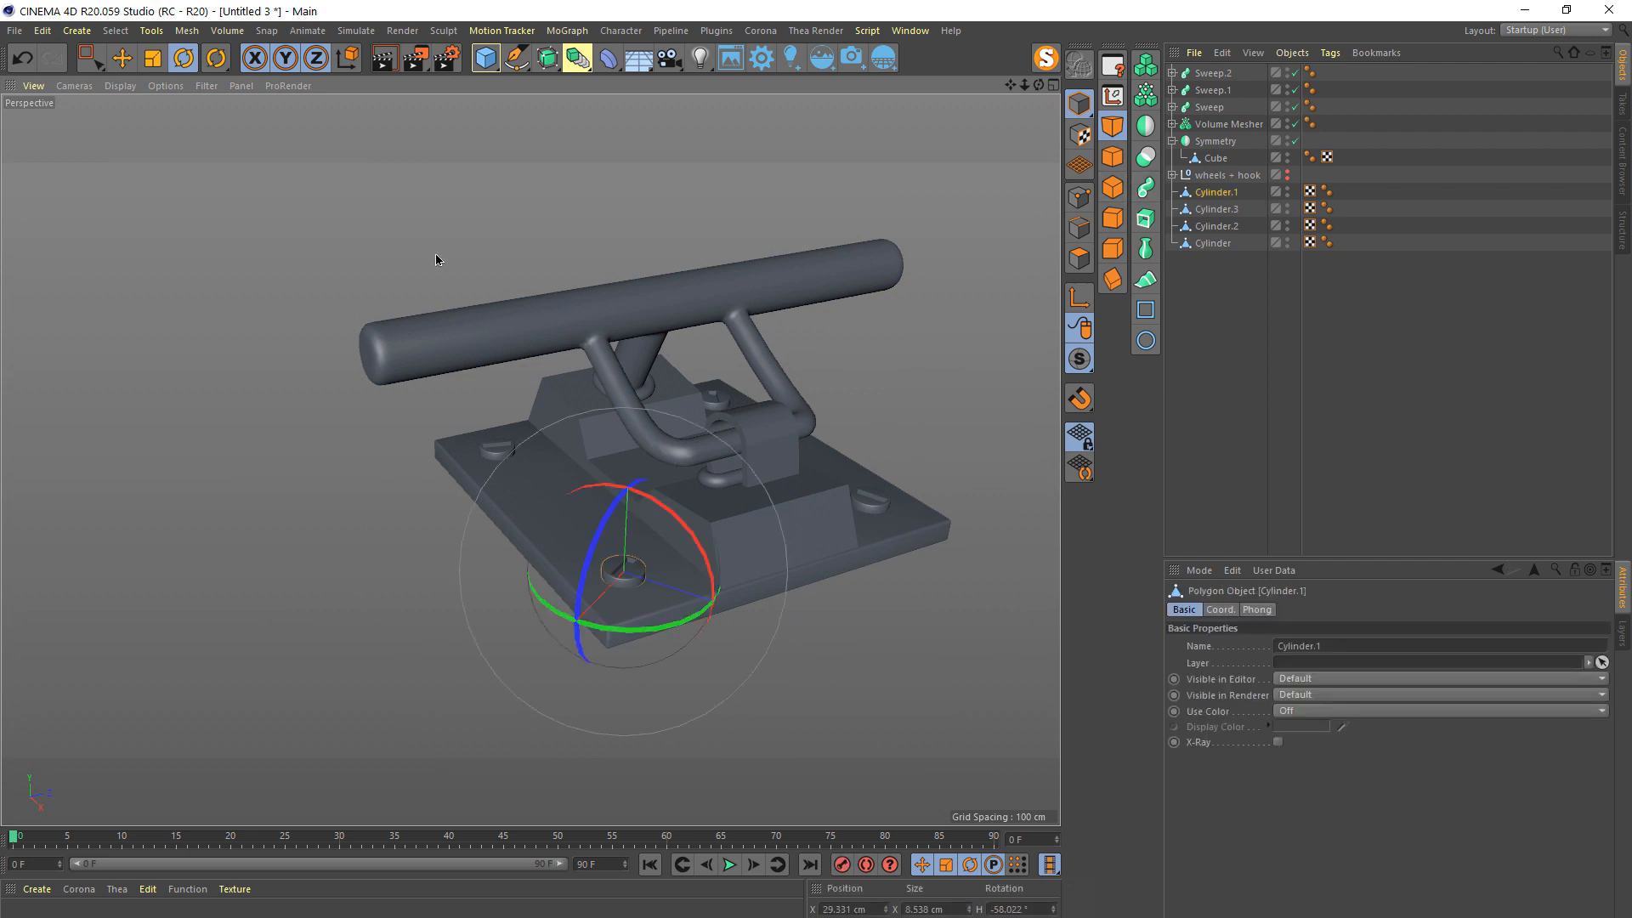
left_click(122, 58)
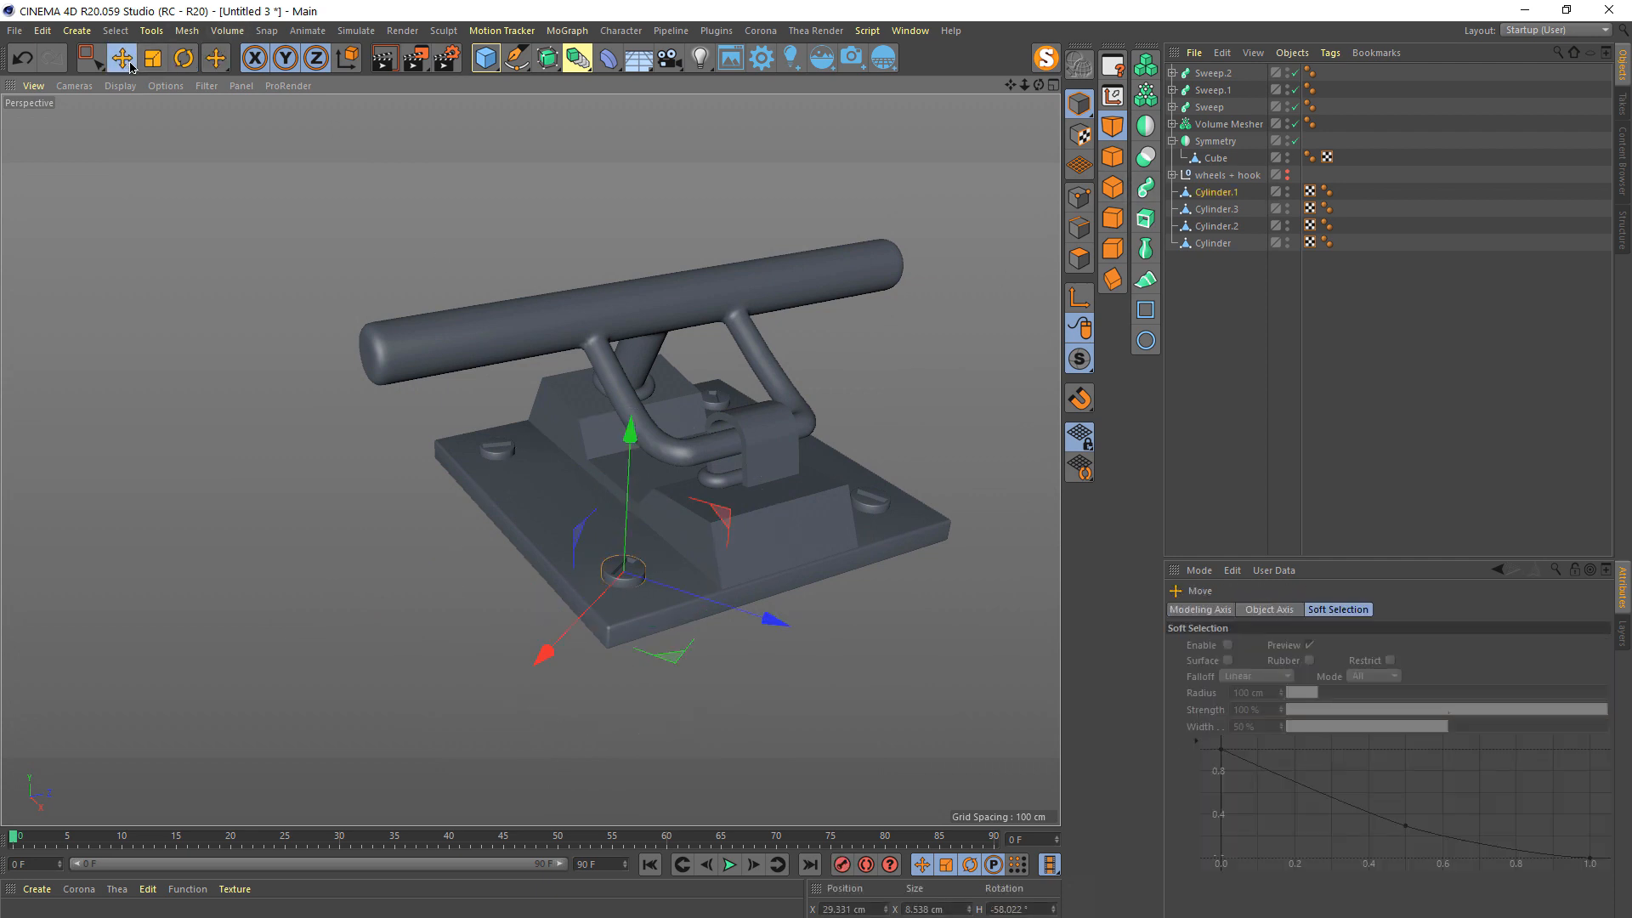
key("ctrl+c")
key("ctrl+v")
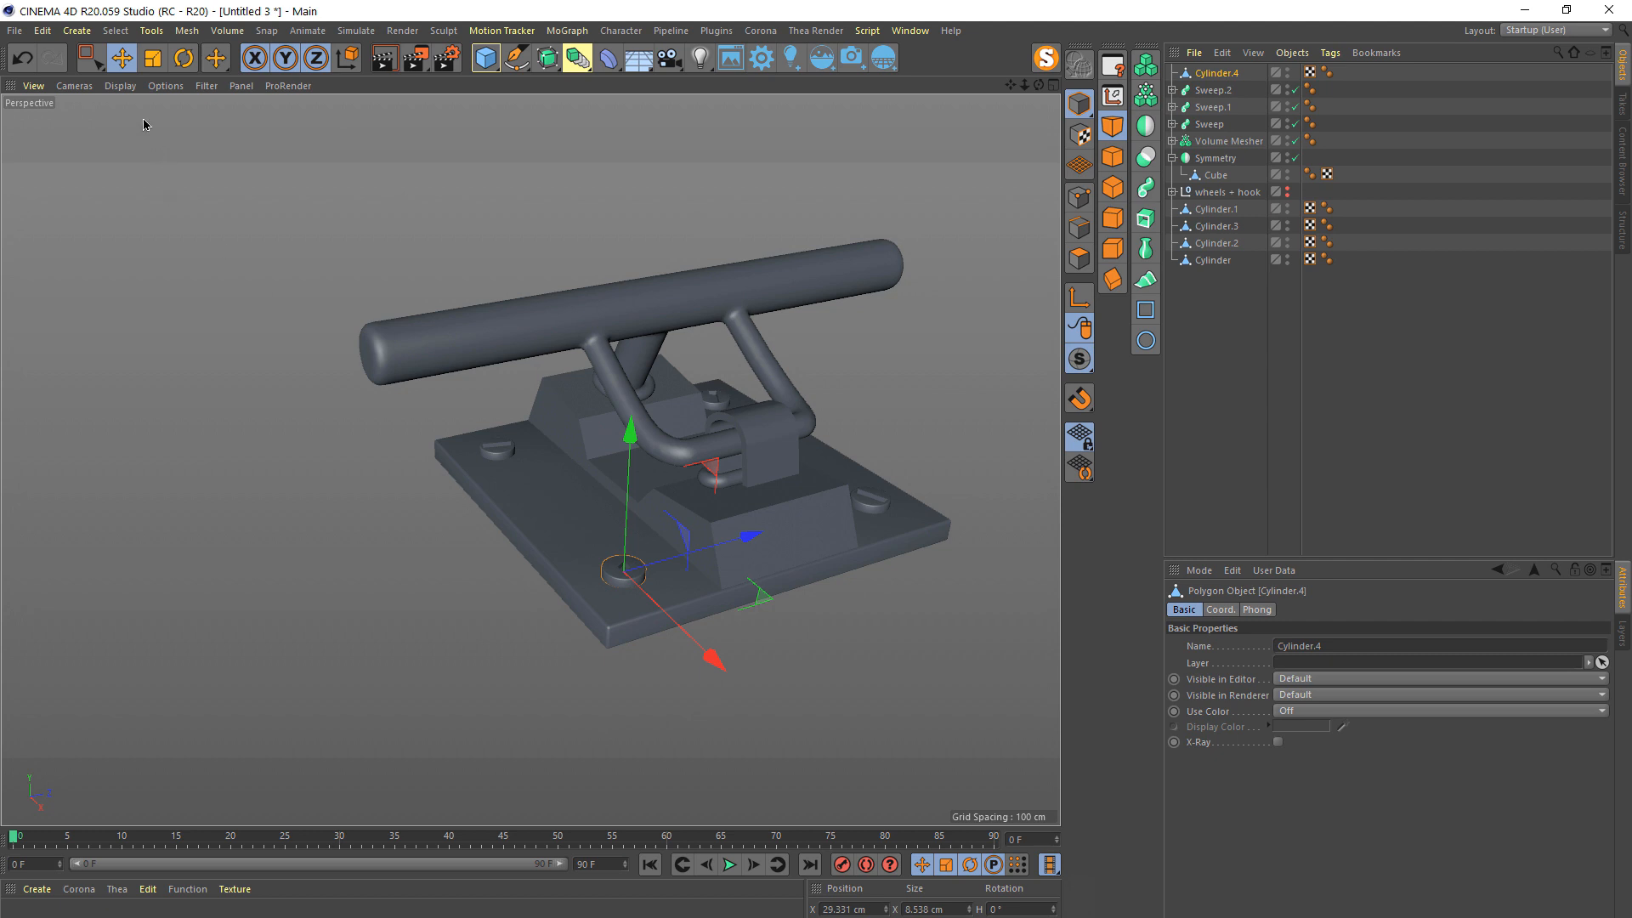
left_click(183, 58)
left_click_drag(643, 507, 670, 639)
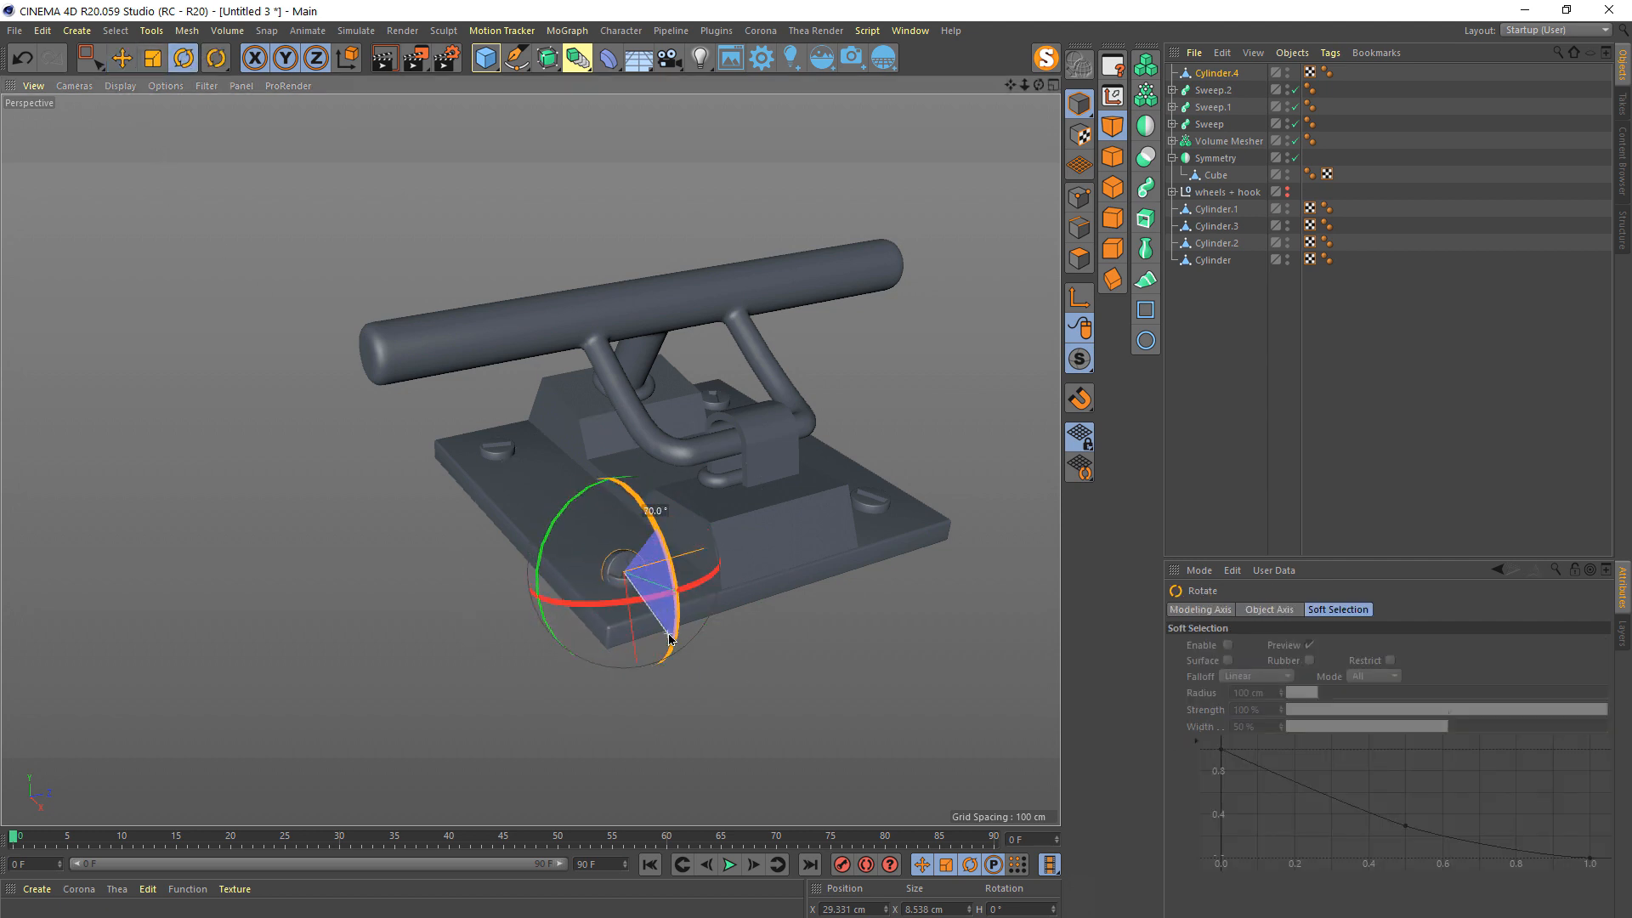
- In the front view, move the tilted screw copy up beside the free end of the hook
middle_click(656, 624)
middle_click(717, 609)
scroll(805, 553, "down", 10)
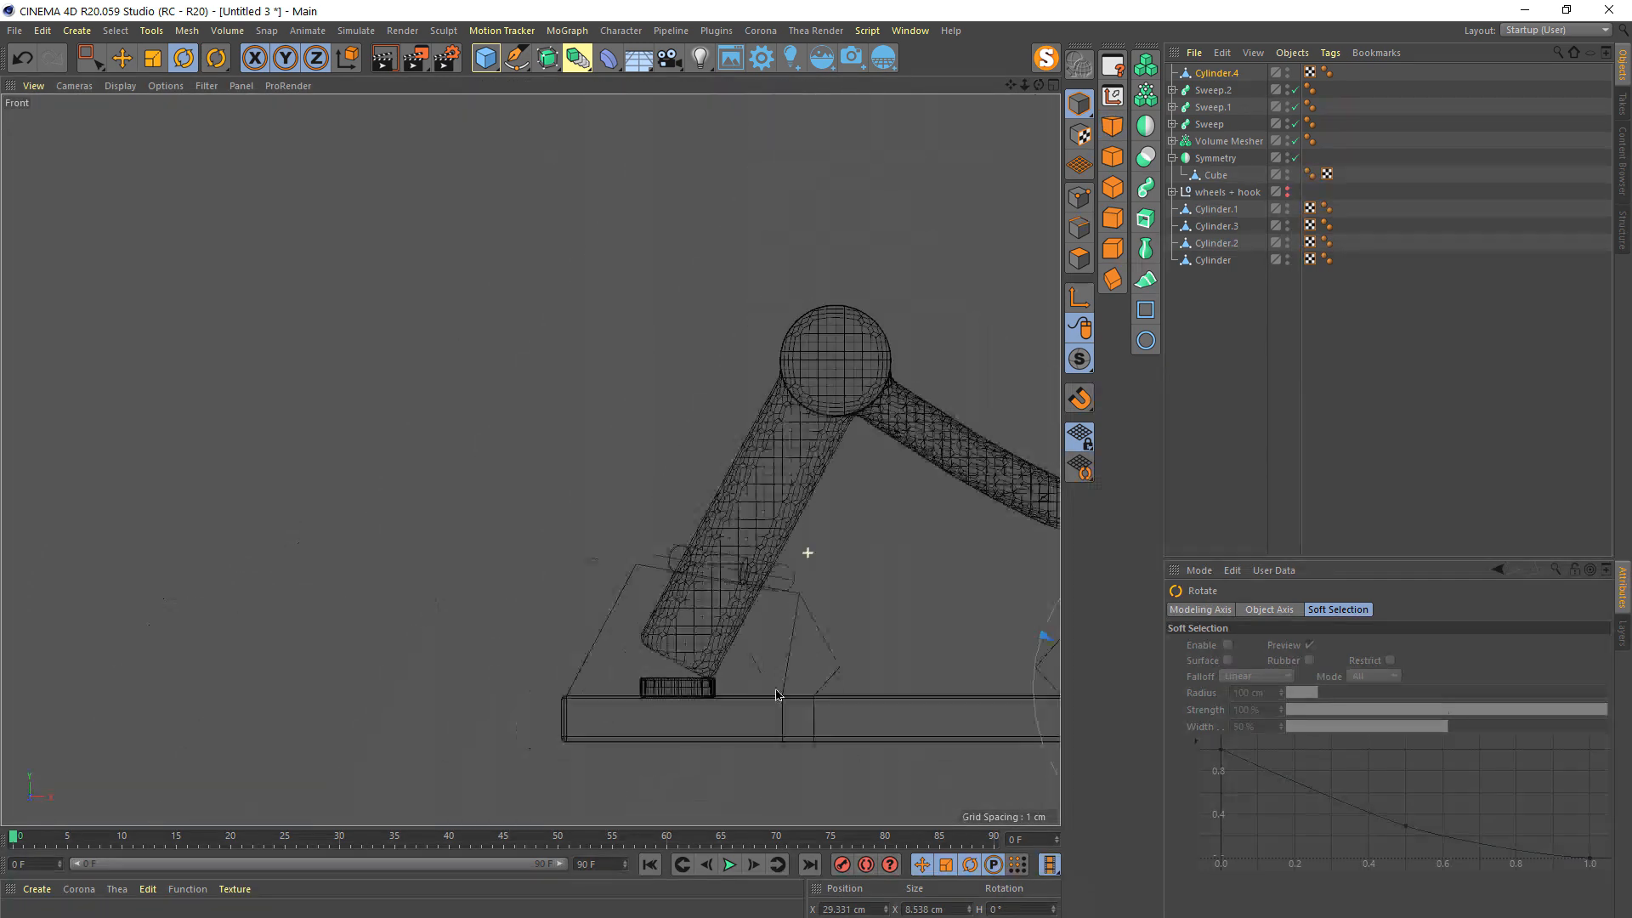
middle_click_drag(833, 641, 504, 675, "alt")
scroll(561, 645, "up", 10)
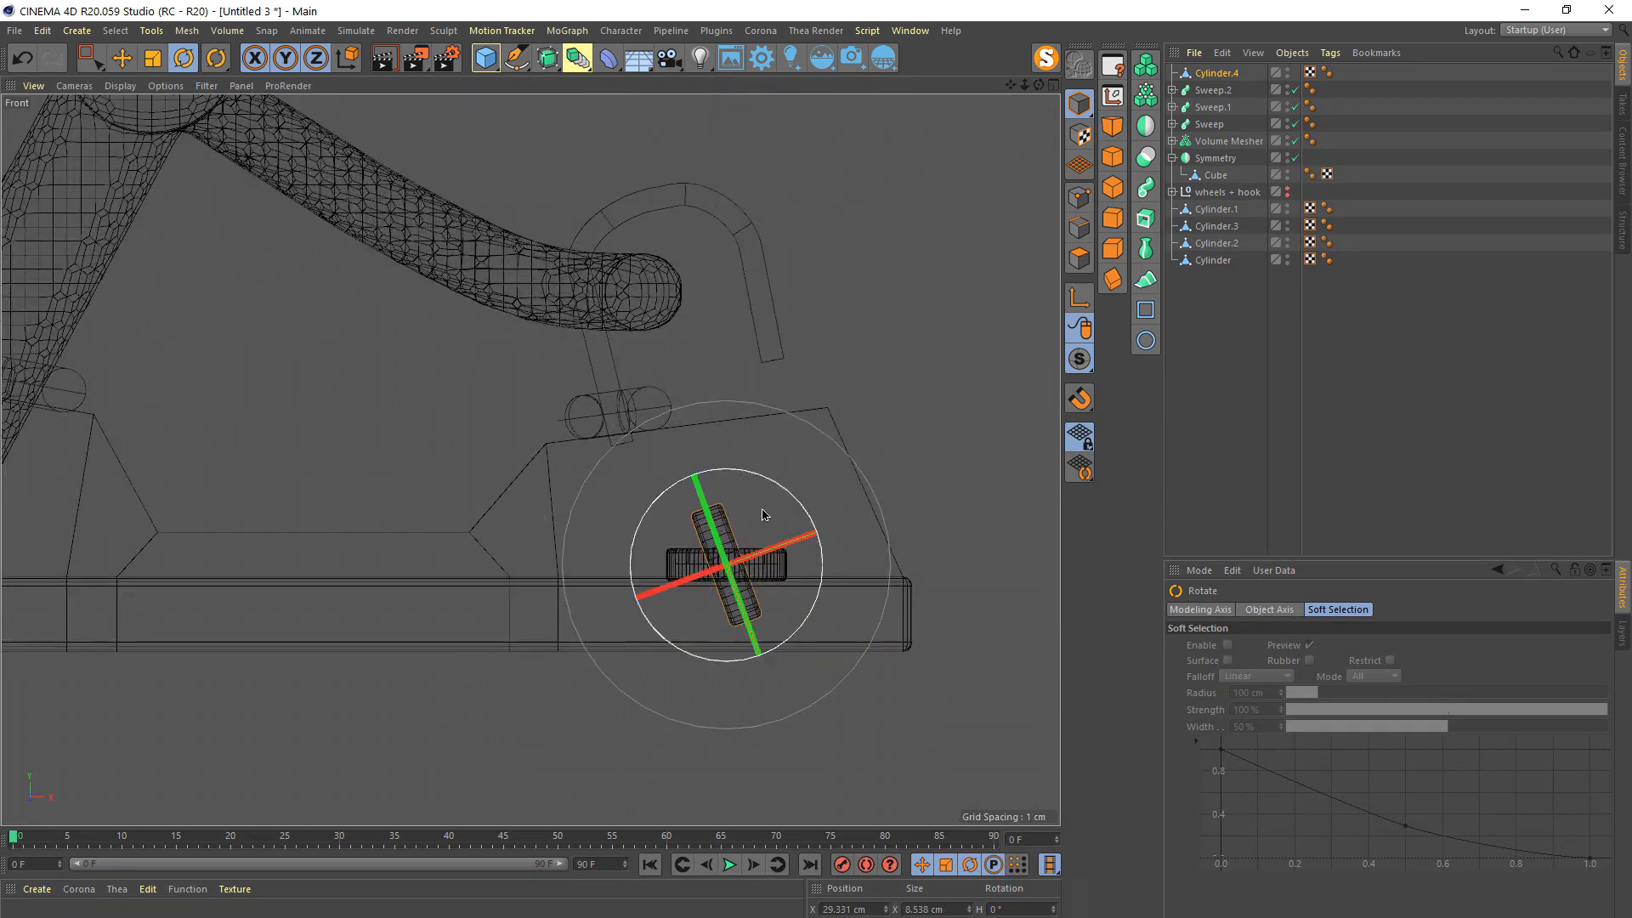
key("e")
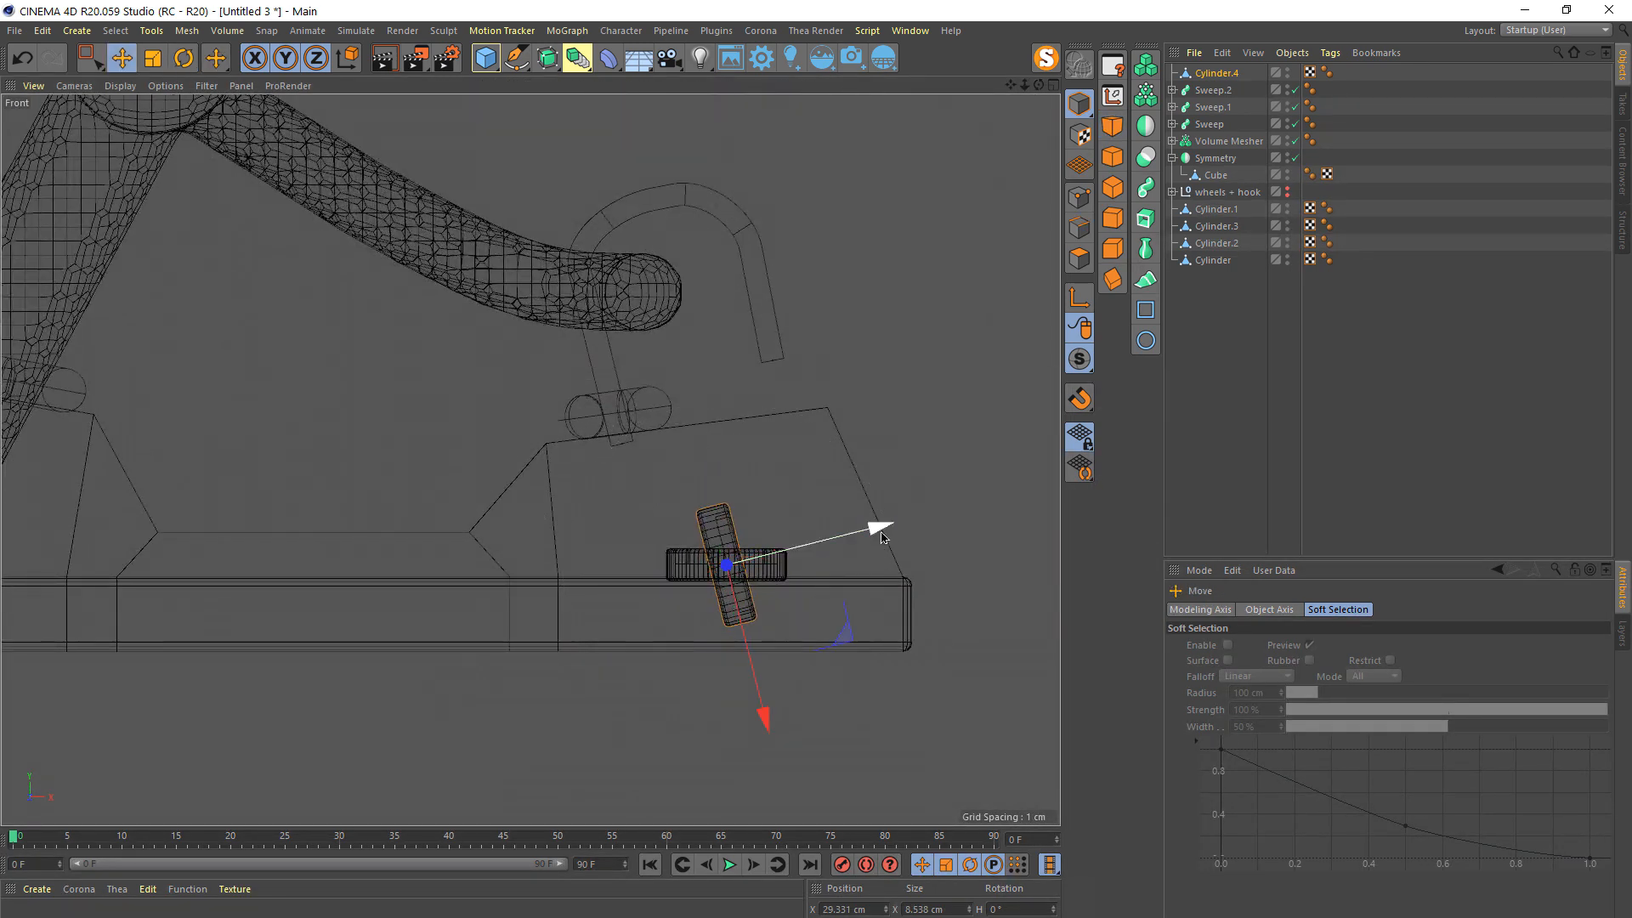
left_click_drag(856, 637, 874, 344)
scroll(864, 328, "up", 5)
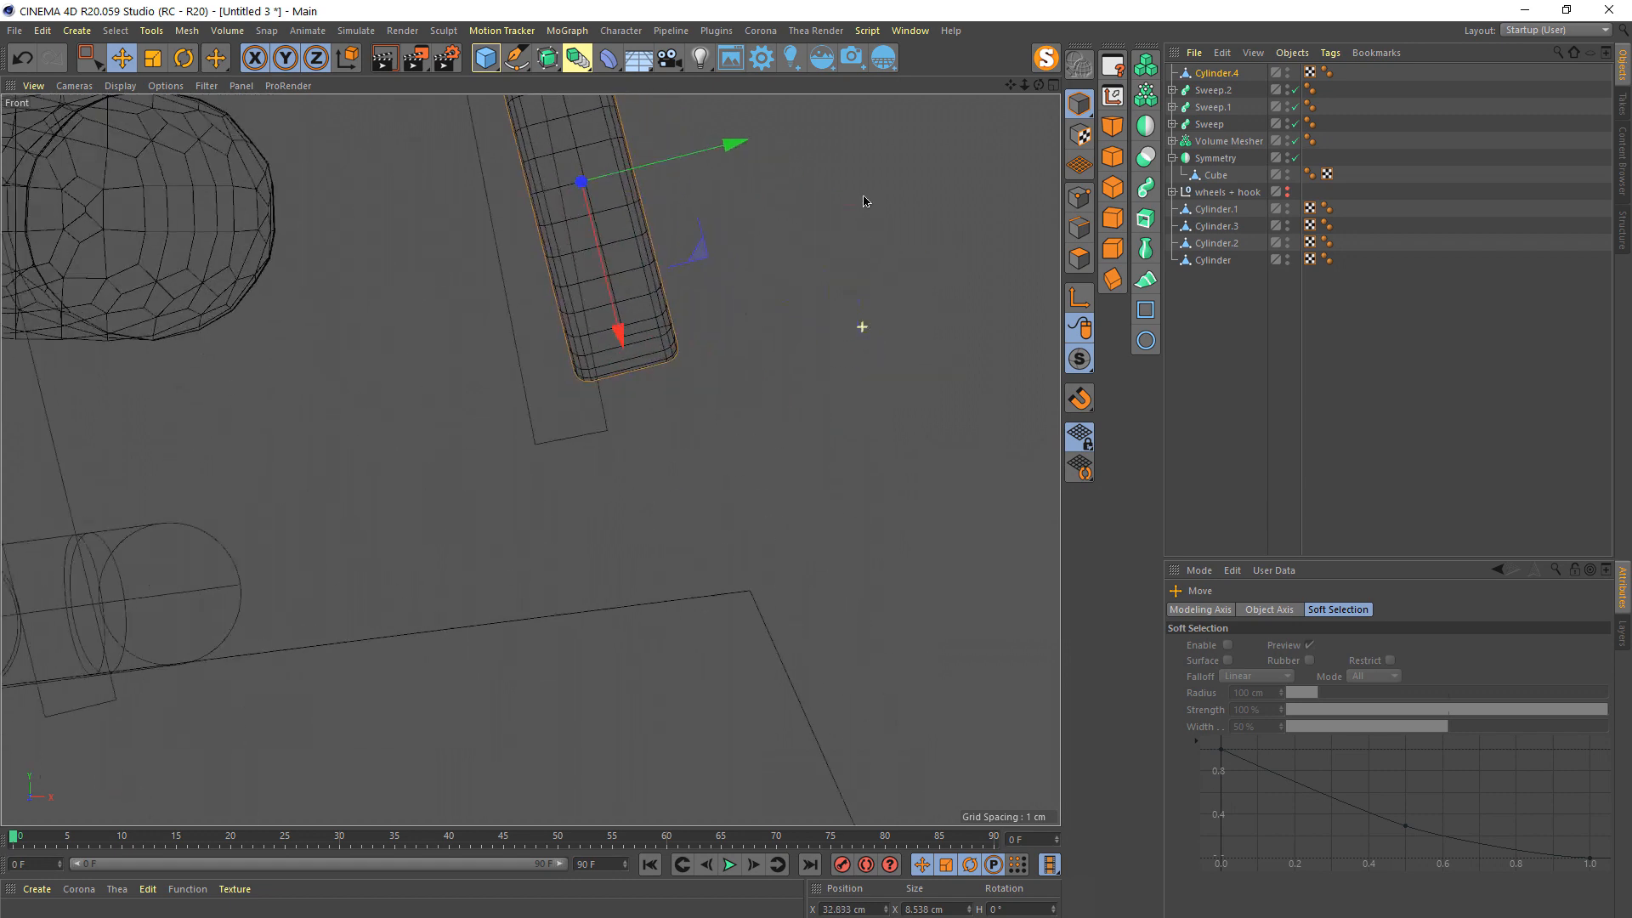
left_click_drag(822, 465, 841, 462)
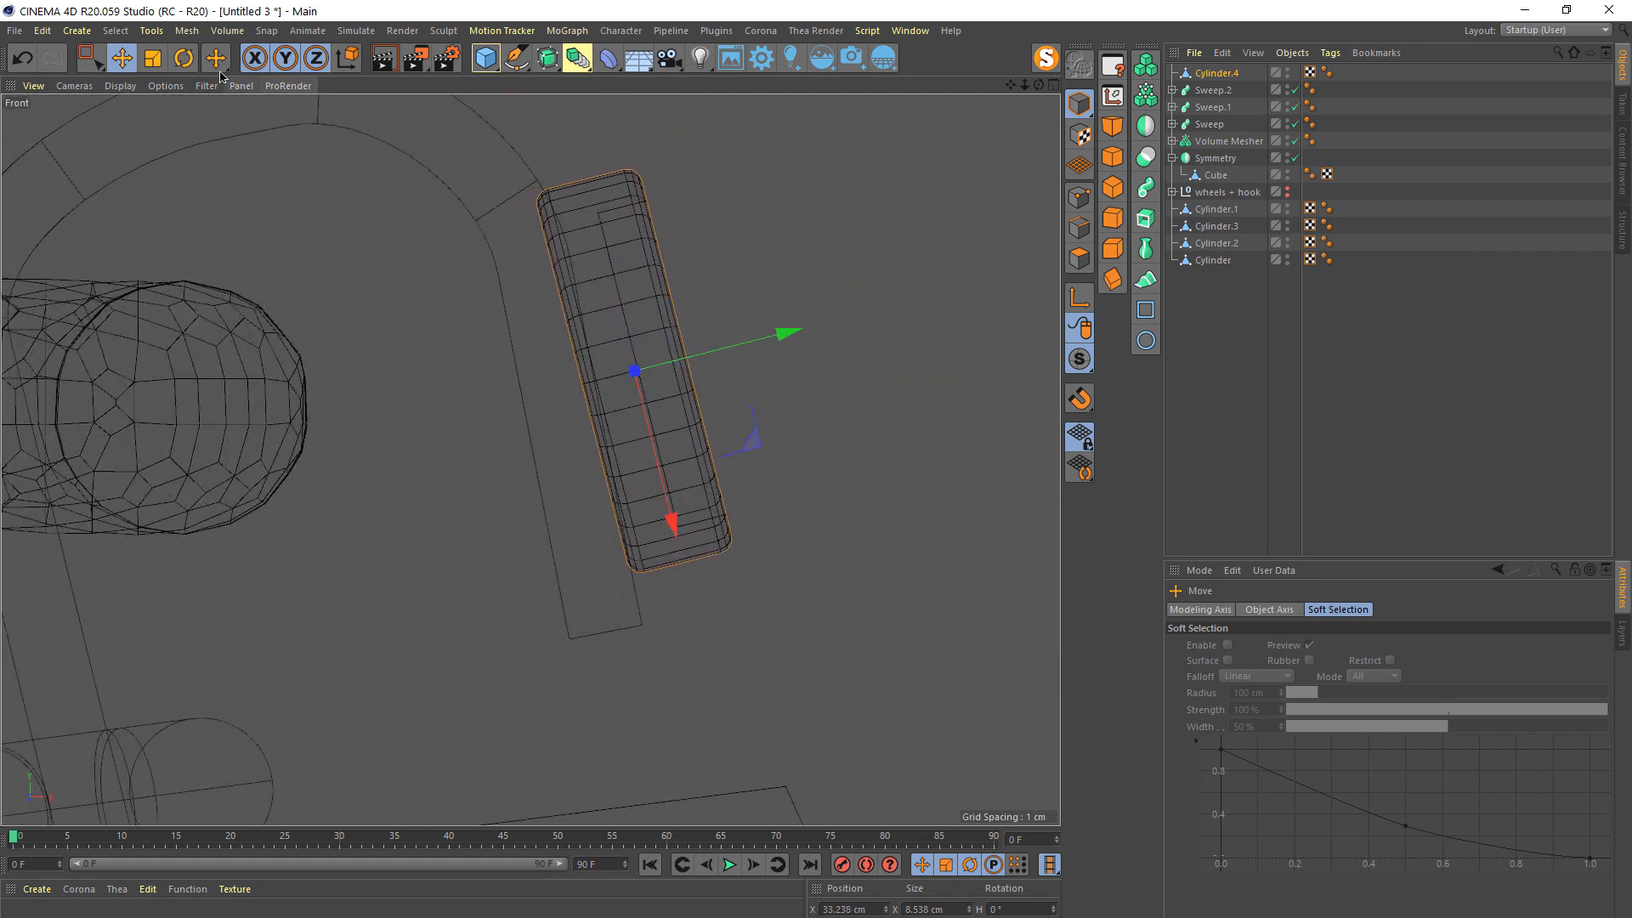
- Rotate the screw copy slightly to match the hook end's slant and shift it a little down along it
left_click(183, 58)
left_click_drag(719, 398, 722, 410)
left_click(123, 58)
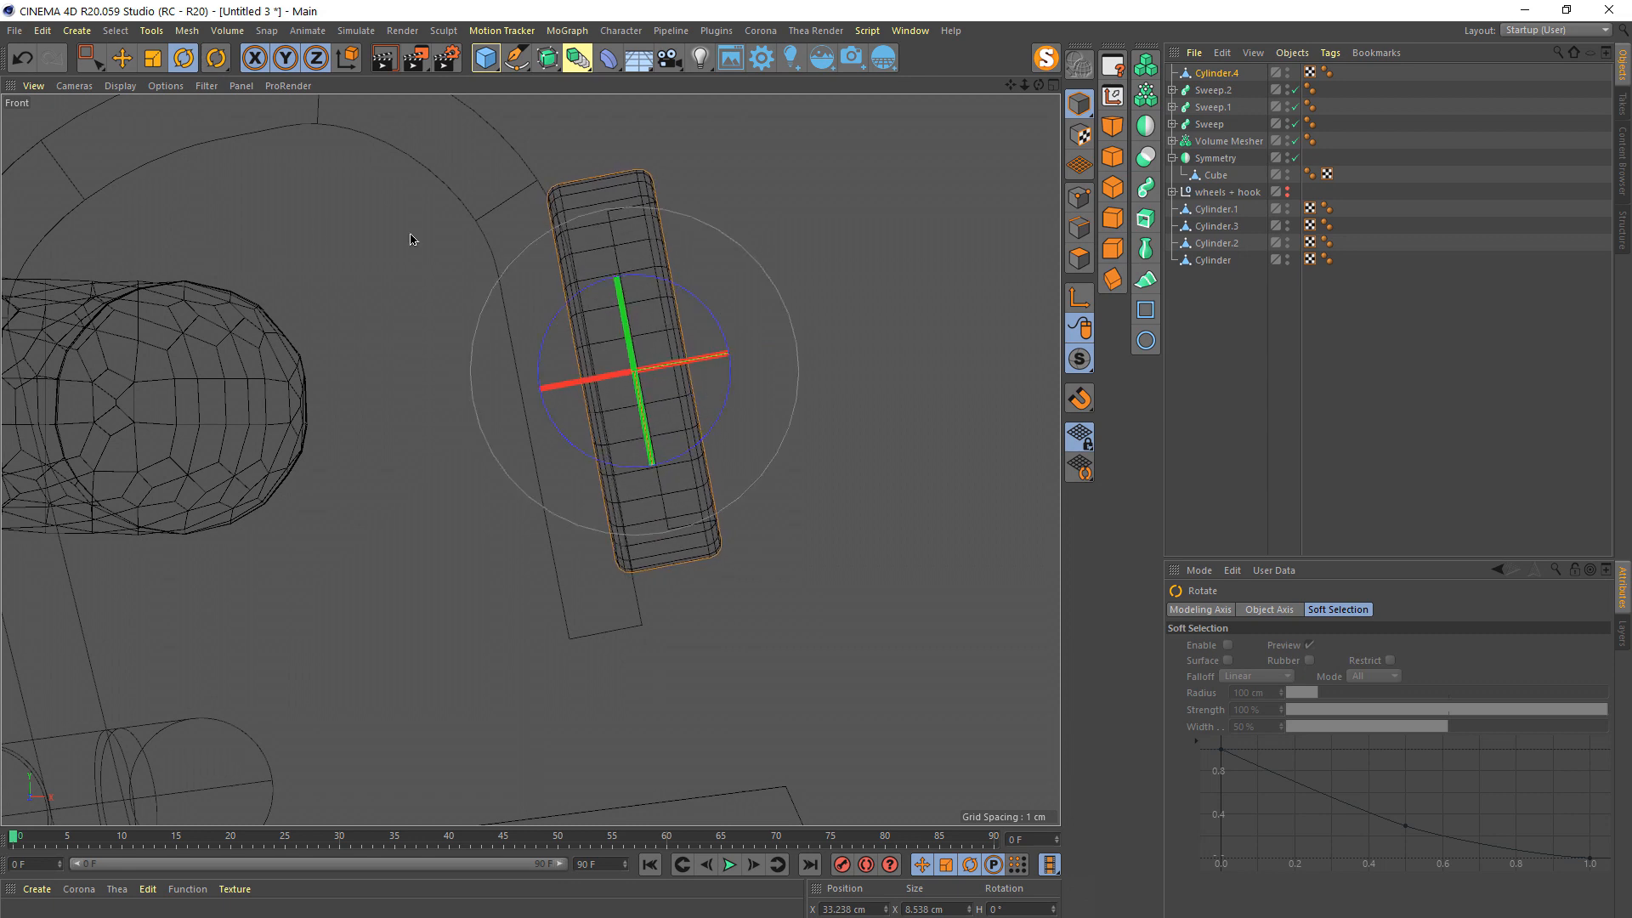
left_click_drag(652, 464, 657, 486)
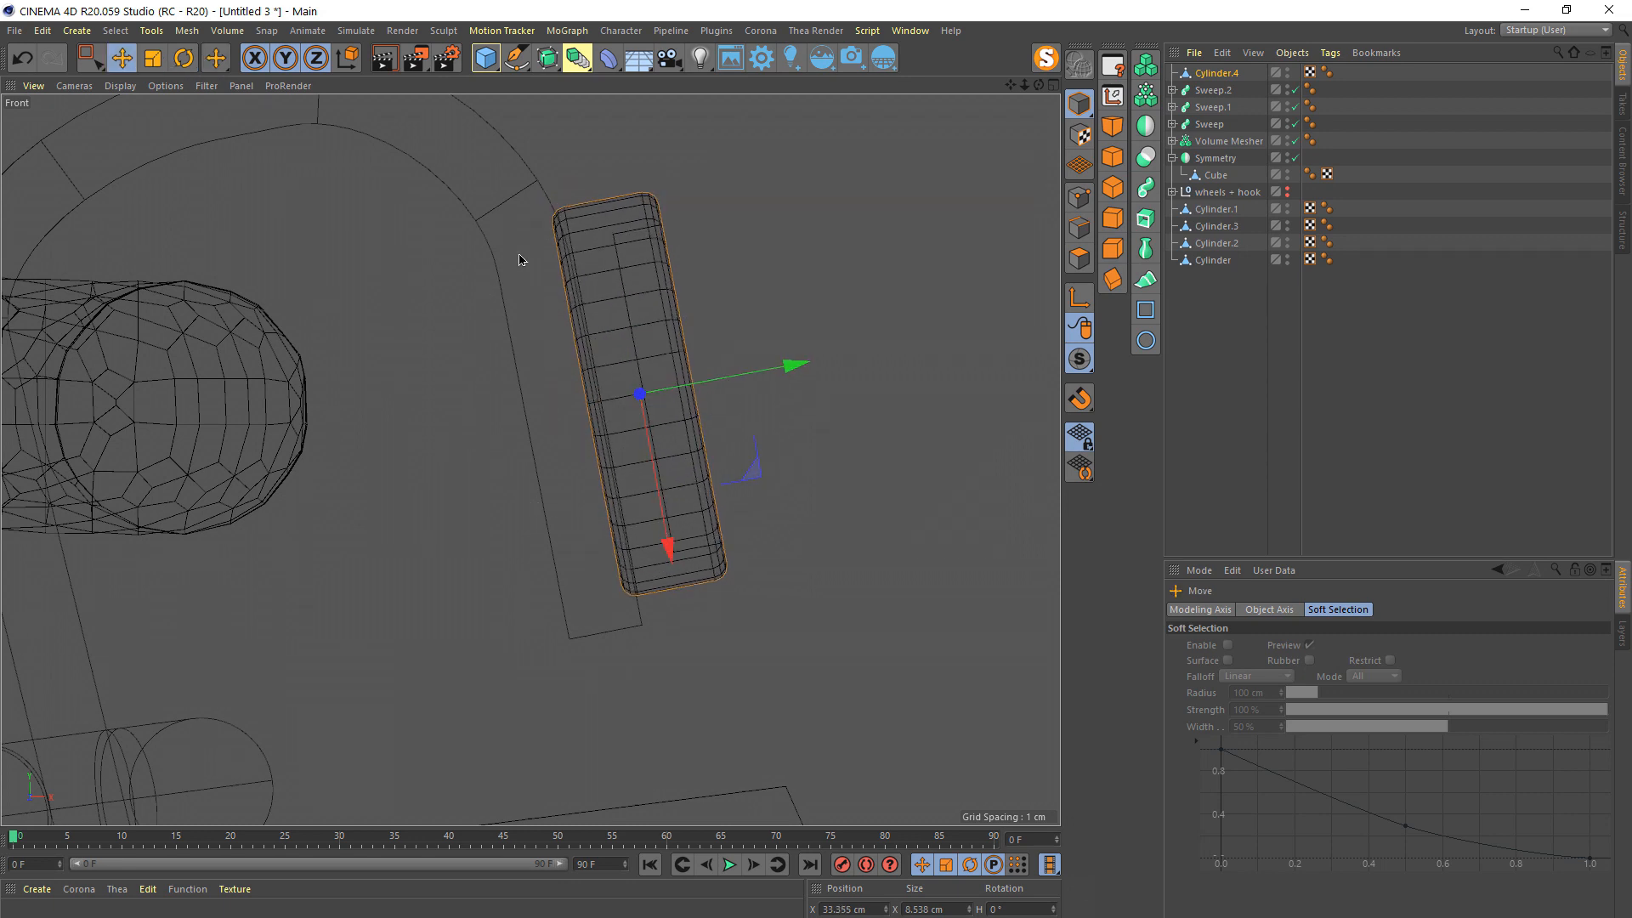
- Add a cylinder primitive and isolate it in an otherwise empty scene
left_click_drag(485, 58, 823, 92)
scroll(733, 217, "down", 18)
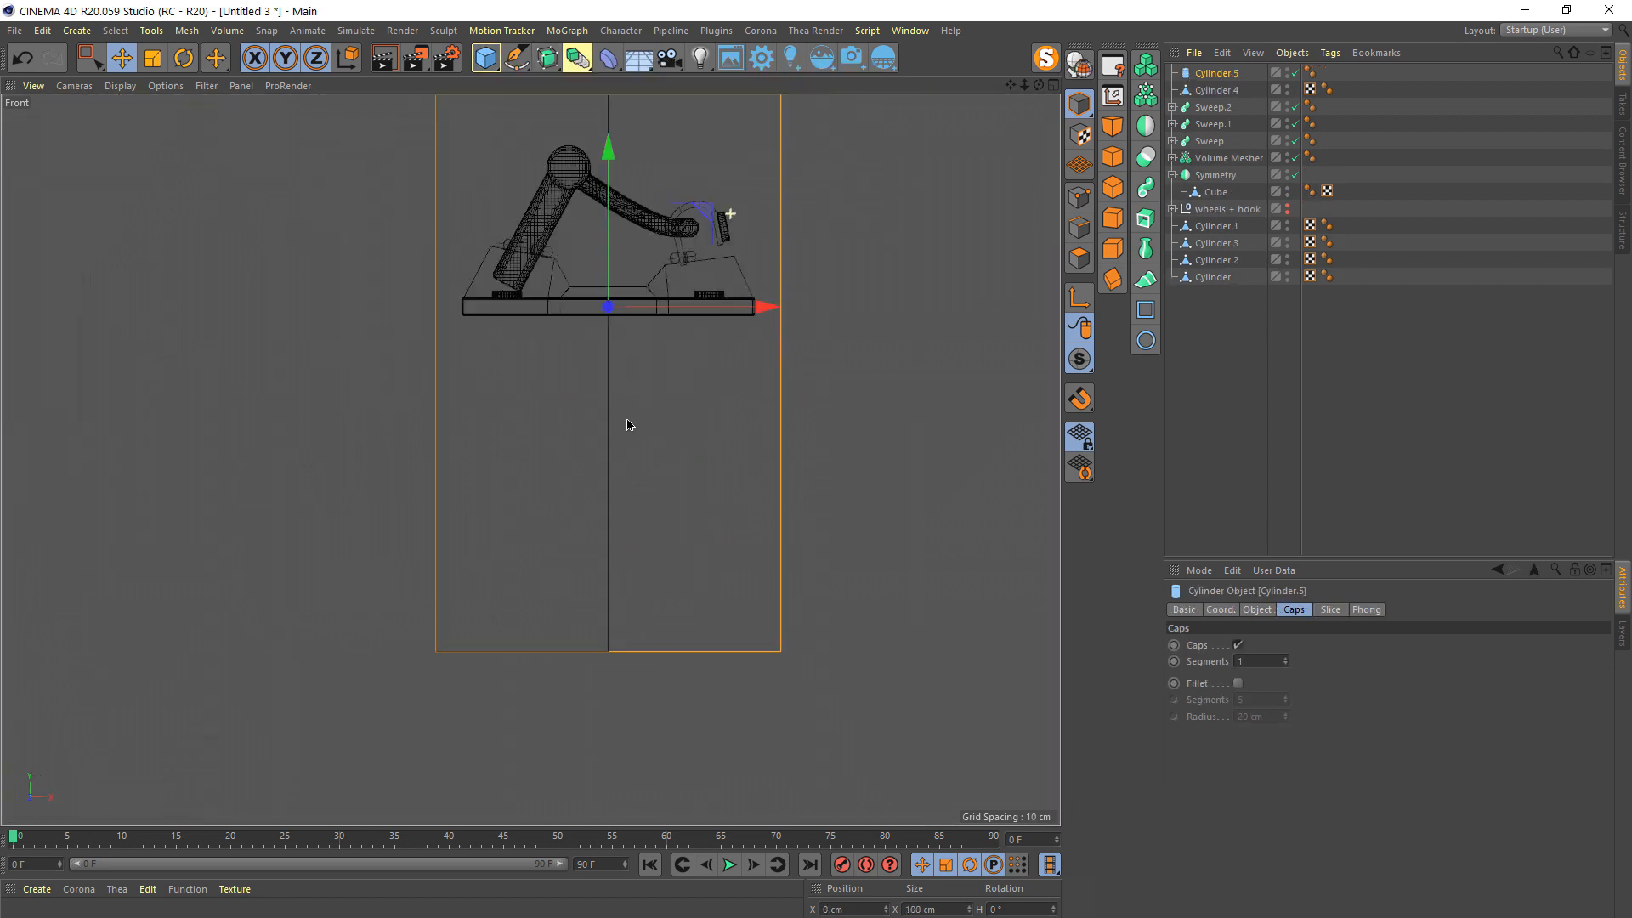
middle_click_drag(733, 217, 711, 408, "alt")
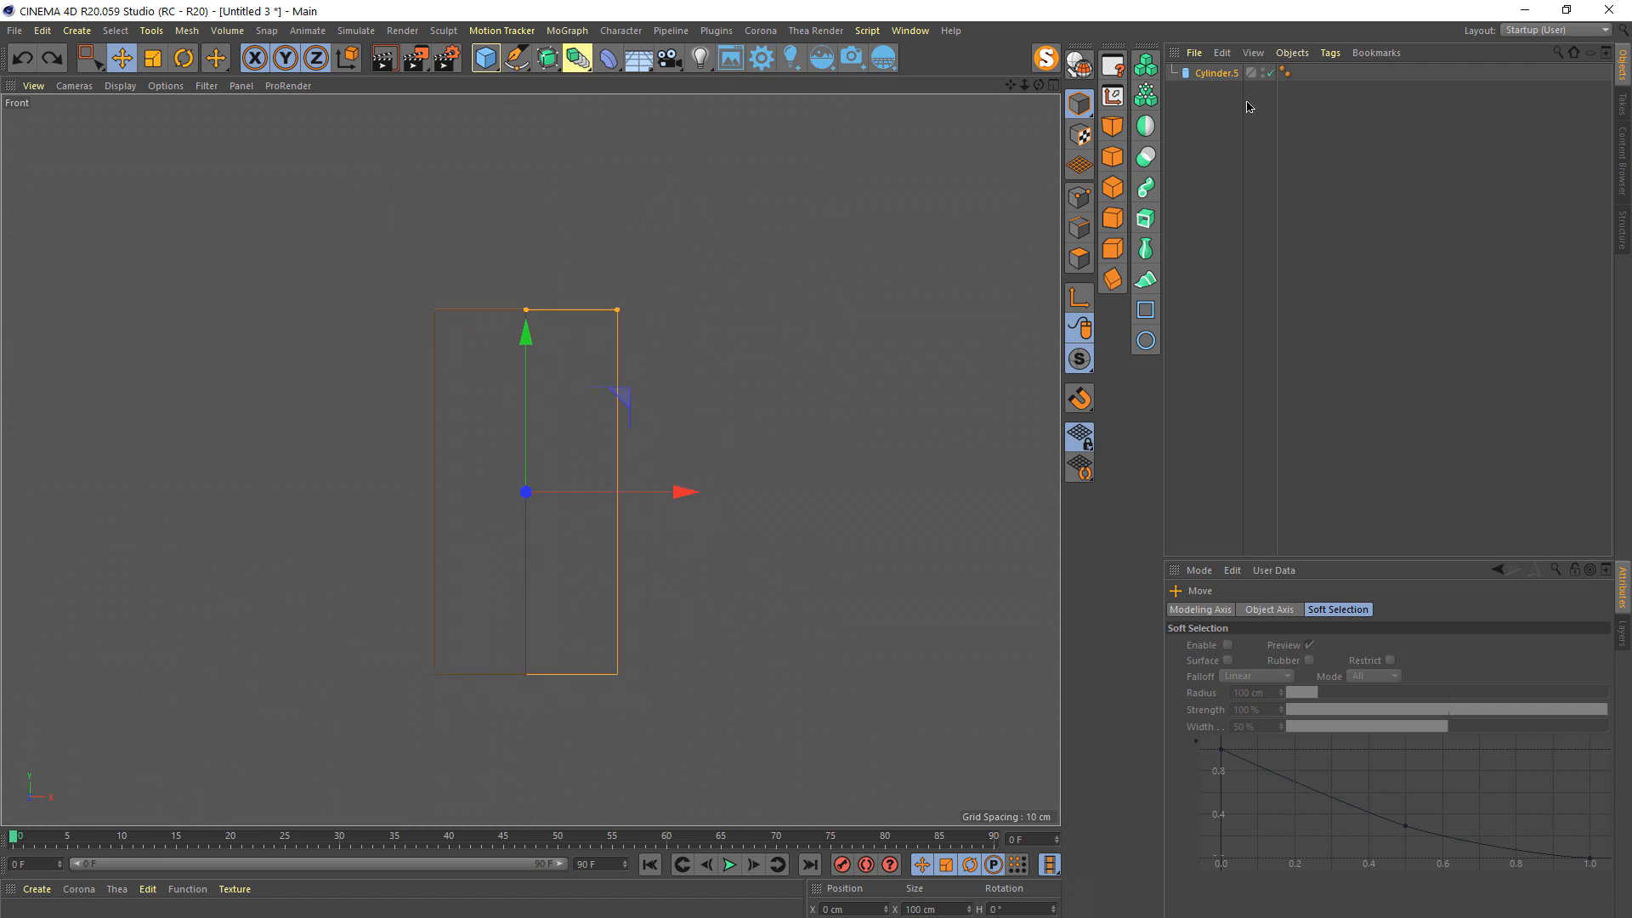
left_click(1216, 74)
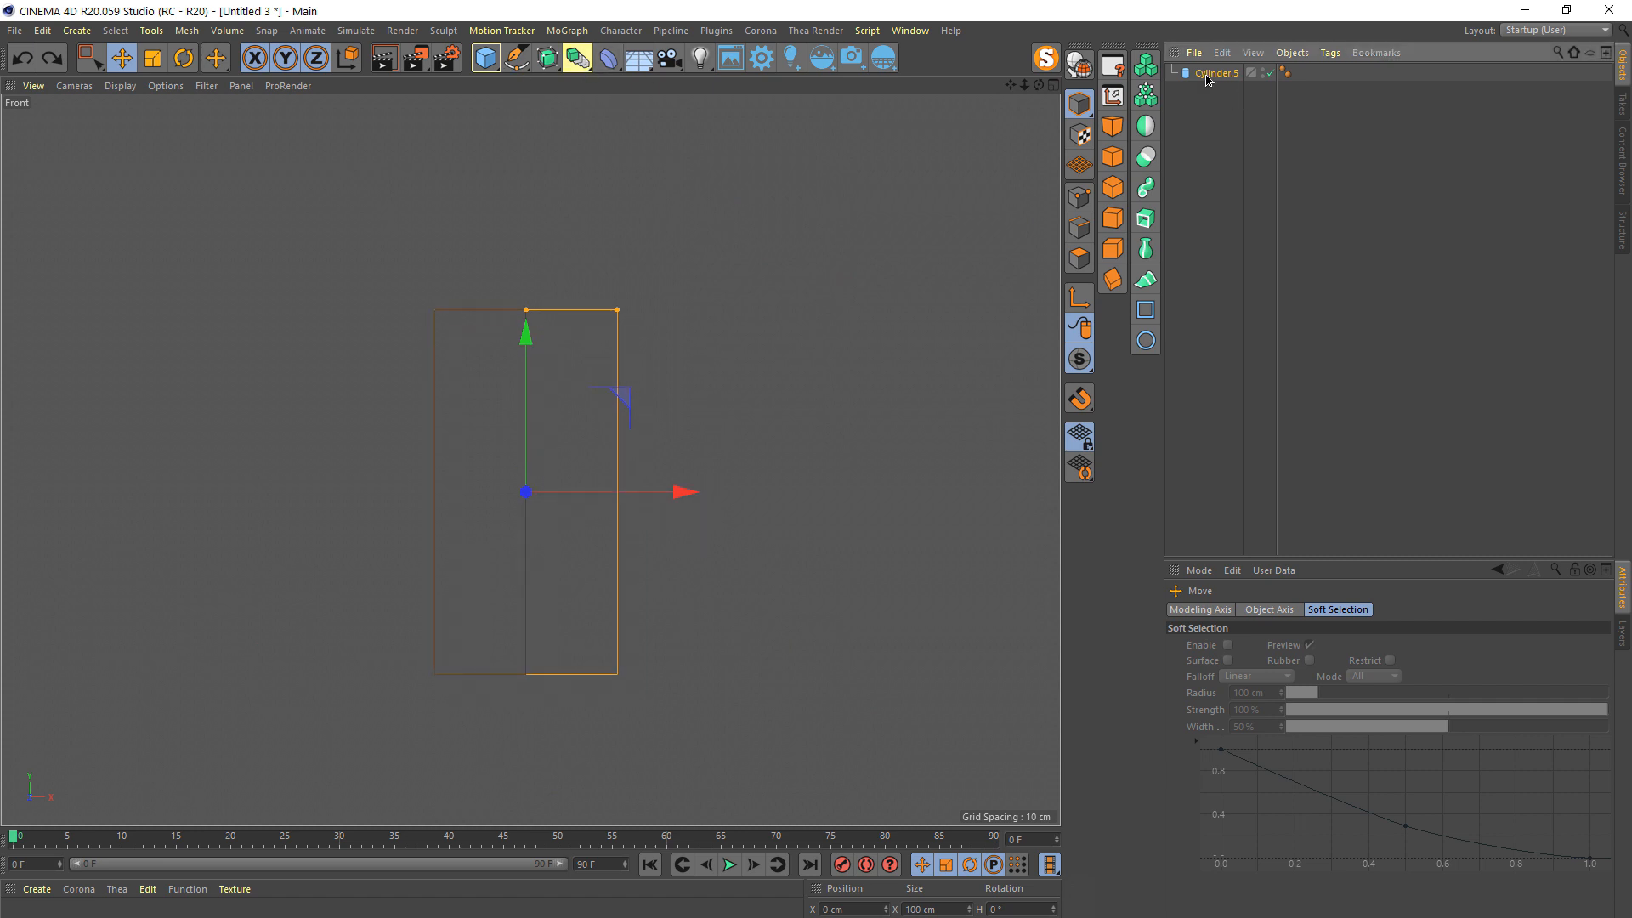
- Nest the cylinder in a Volume Builder inside a Volume Mesher and set the voxel size to 1 cm
left_click(1144, 64)
left_click(1146, 94)
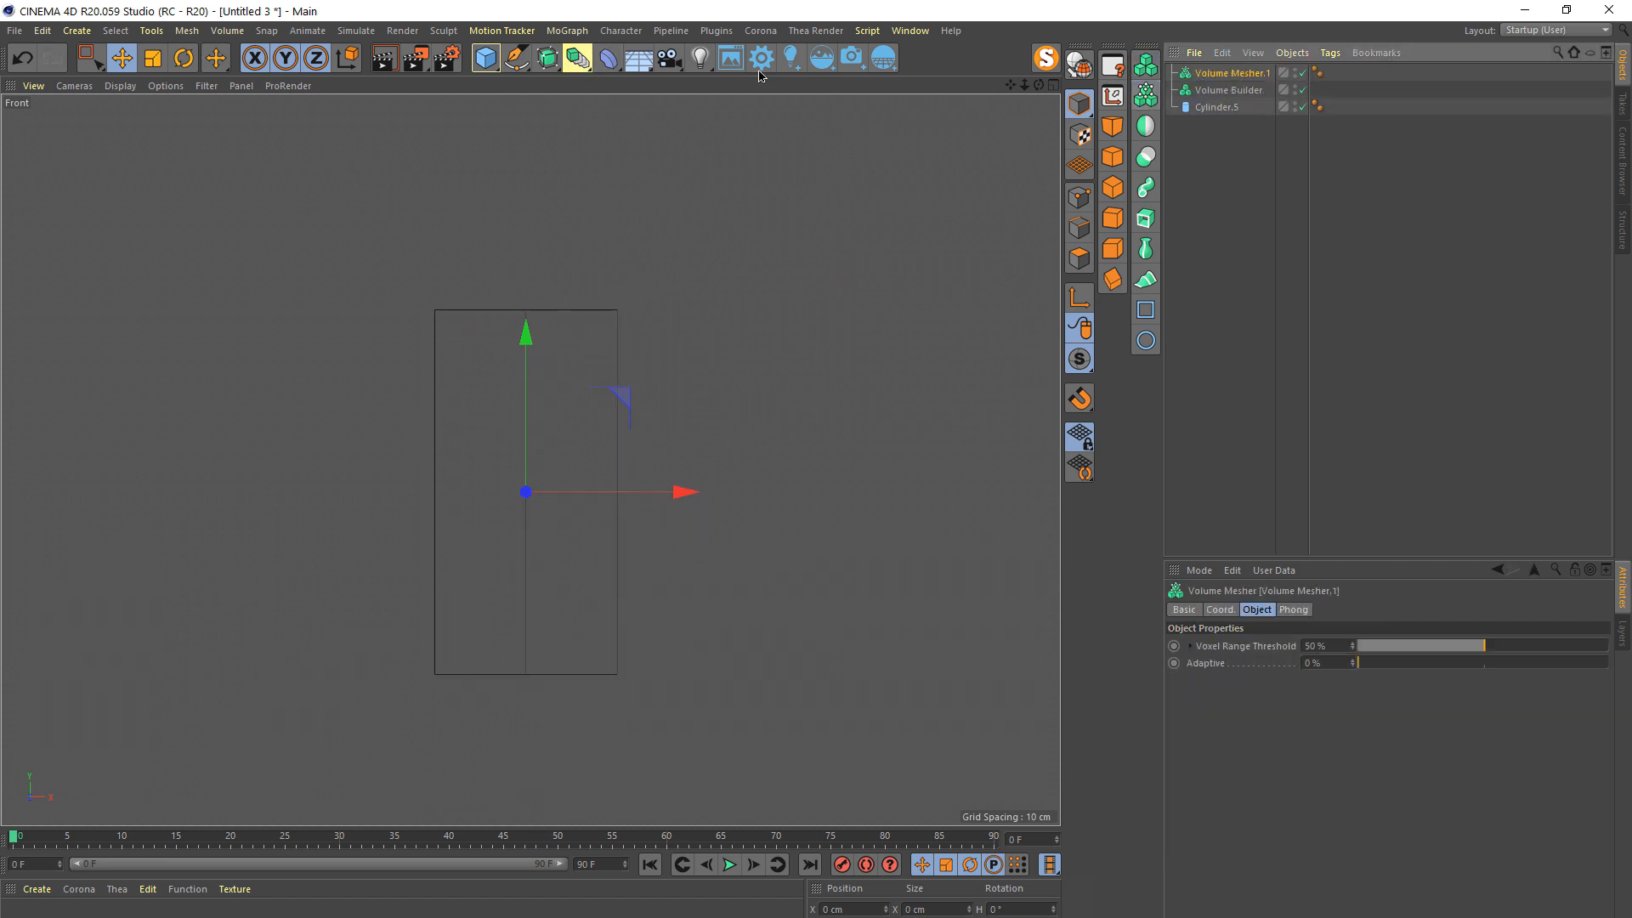
left_click(223, 31)
left_click(1222, 129)
mouse_move(1224, 90)
left_mouse_down()
mouse_move(1235, 71)
mouse_move(1240, 94)
left_mouse_up()
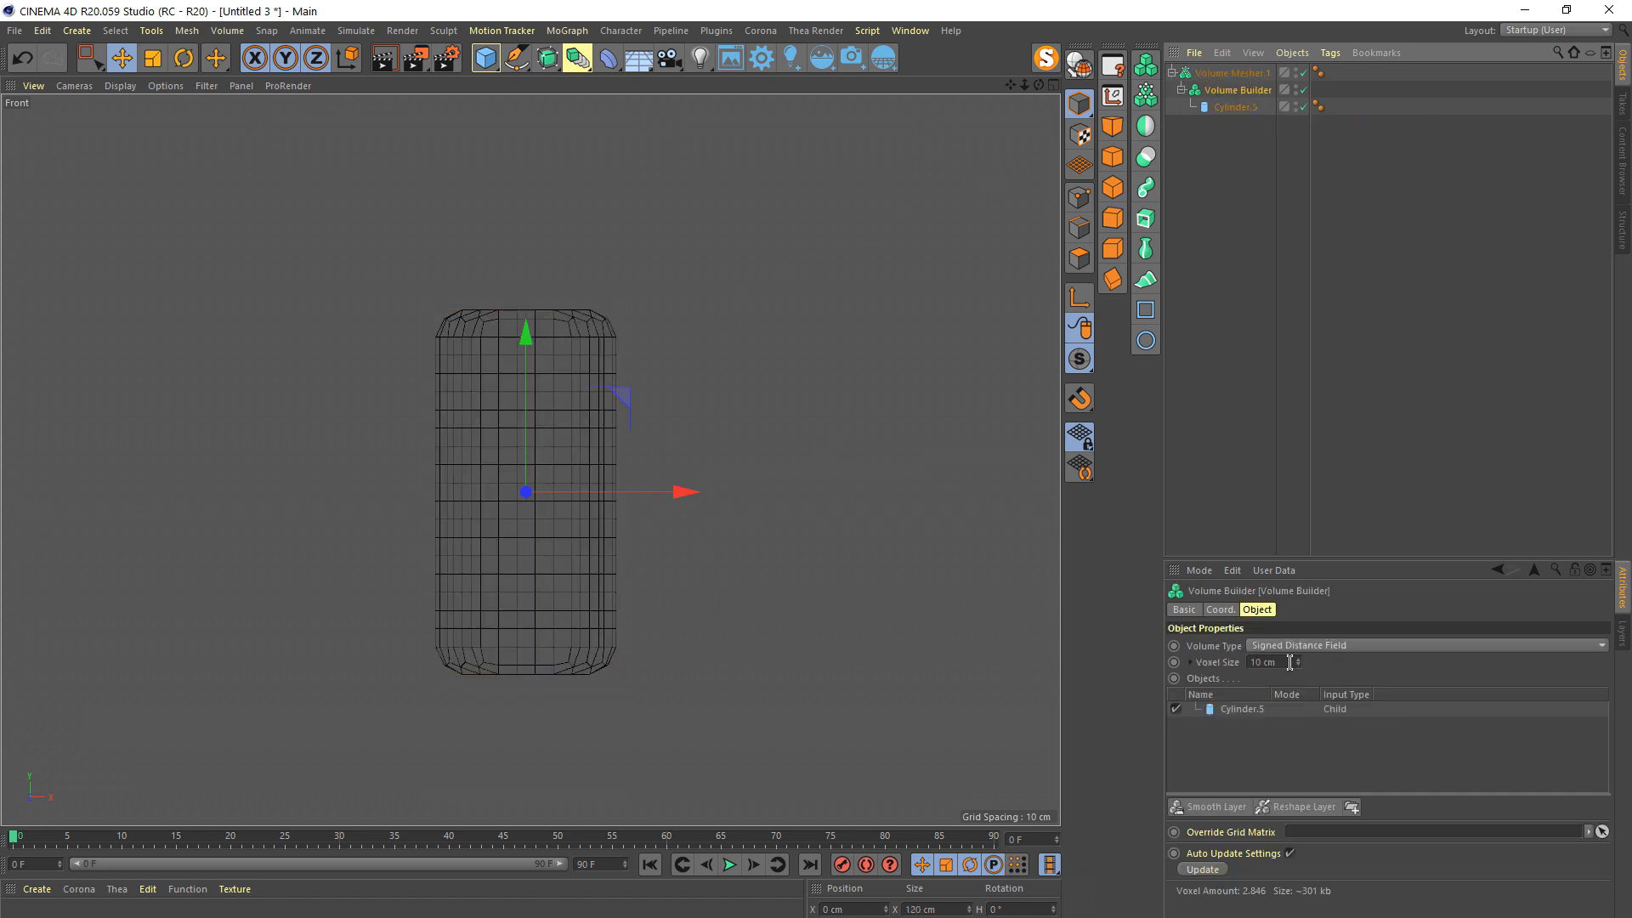
left_click(1290, 663)
type("1")
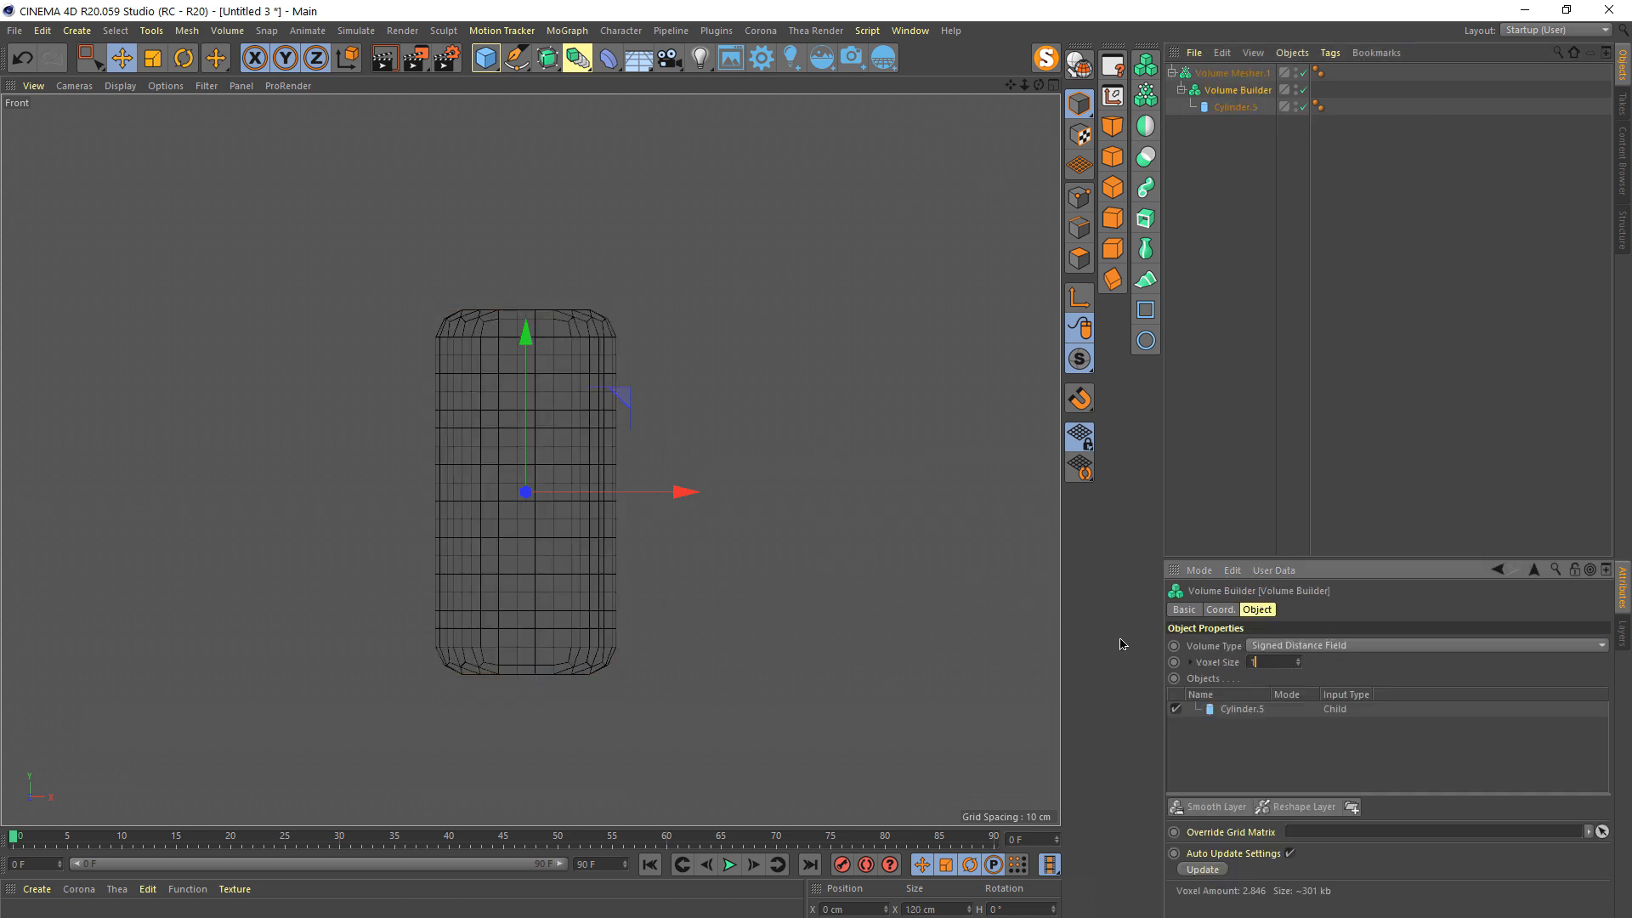
key("Return")
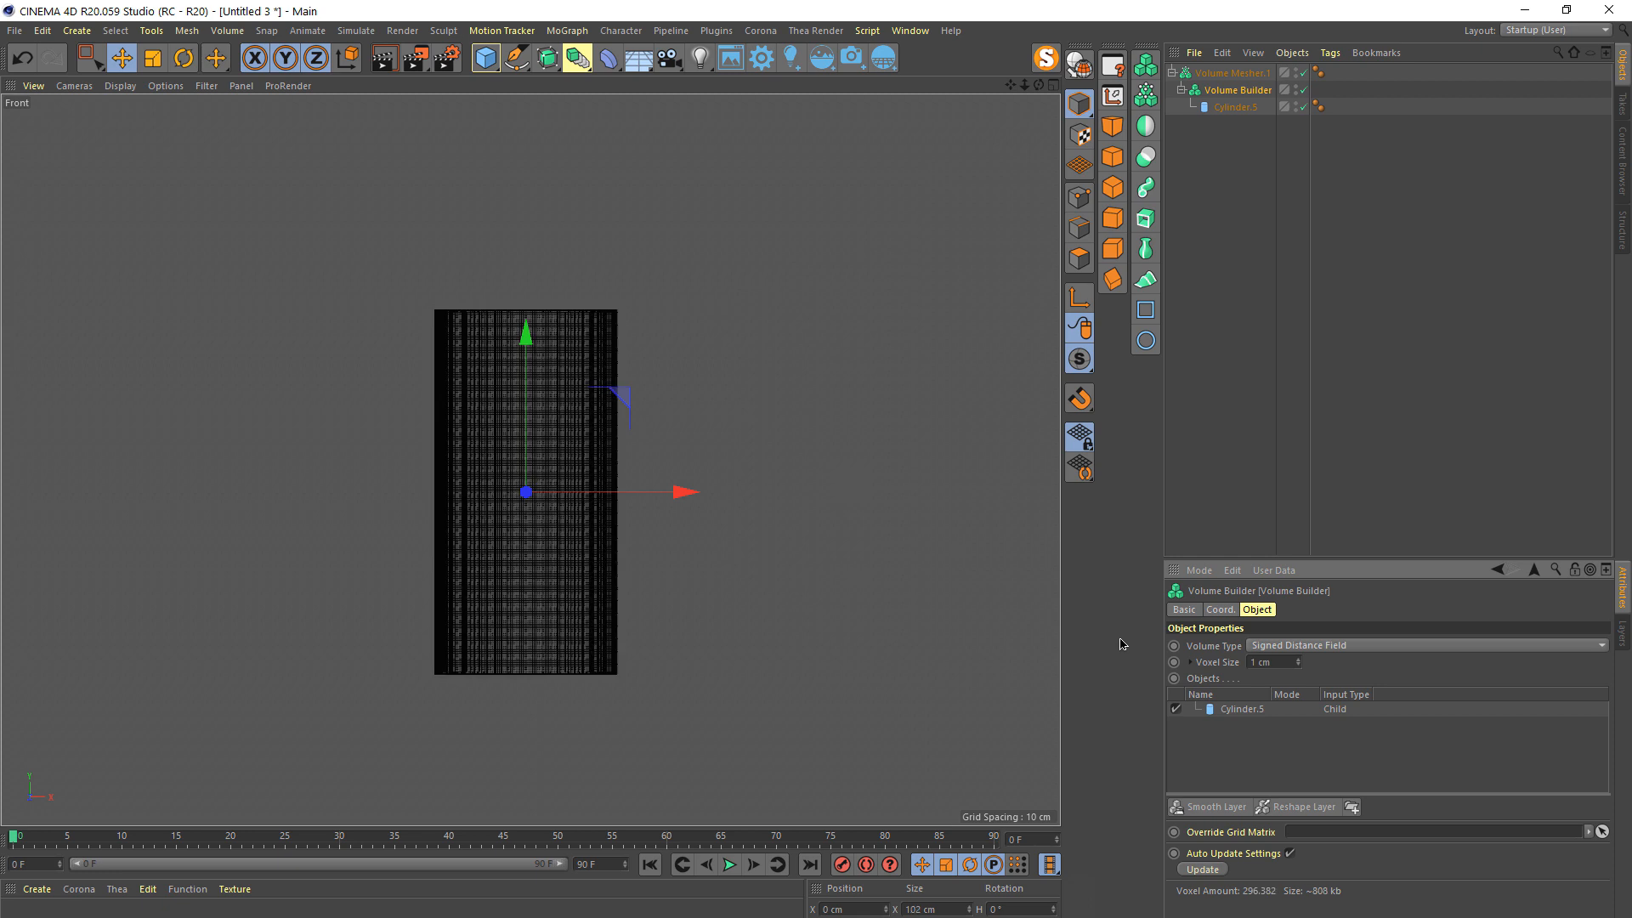
- Add a torus of about 66.7 cm ring radius and 19.6 cm pipe radius around the cylinder's upper part
left_click(486, 59)
left_click(559, 156)
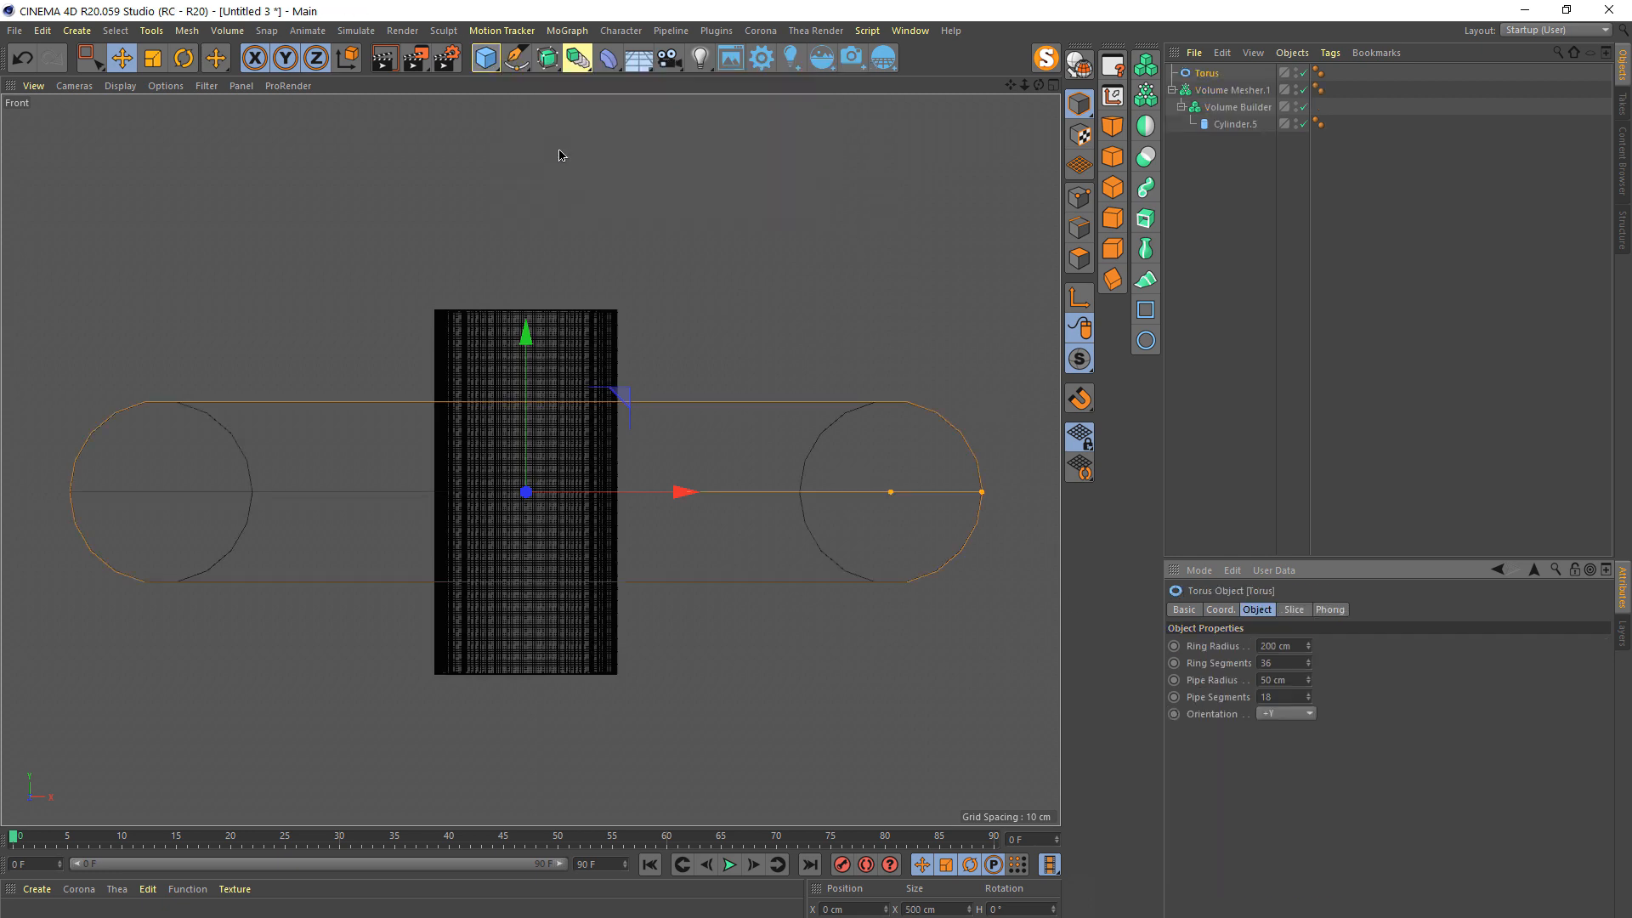
left_click_drag(890, 493, 650, 497)
left_click_drag(515, 418, 515, 310)
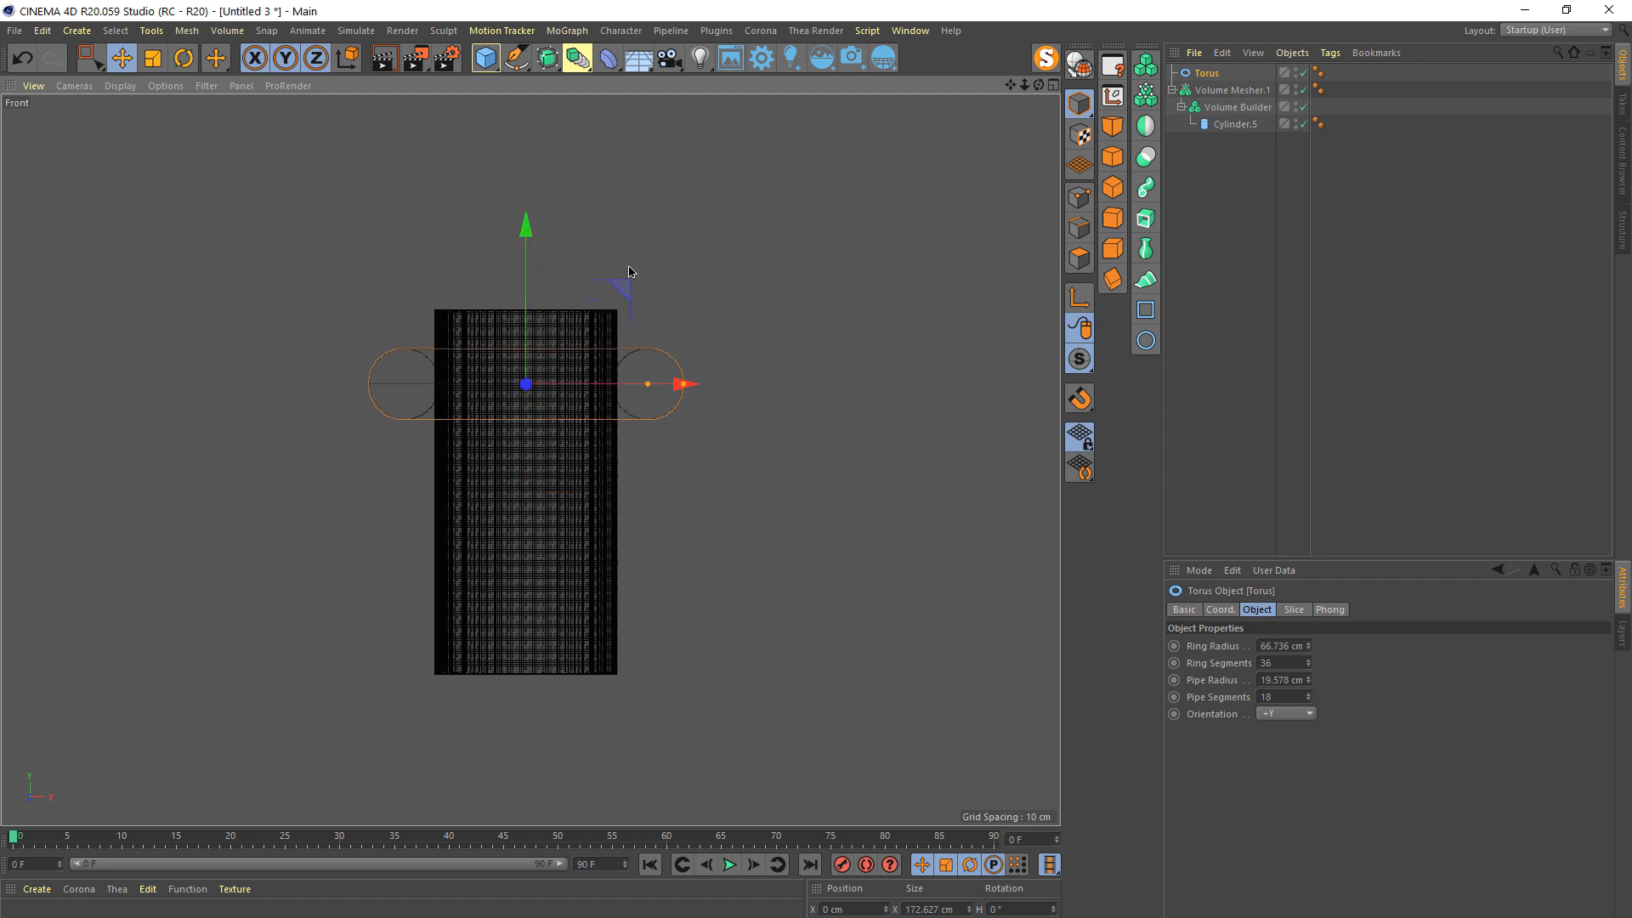
- Place the torus in the Volume Builder above the cylinder and set its mode to Subtract to cut a groove
left_click_drag(1221, 66, 1233, 116)
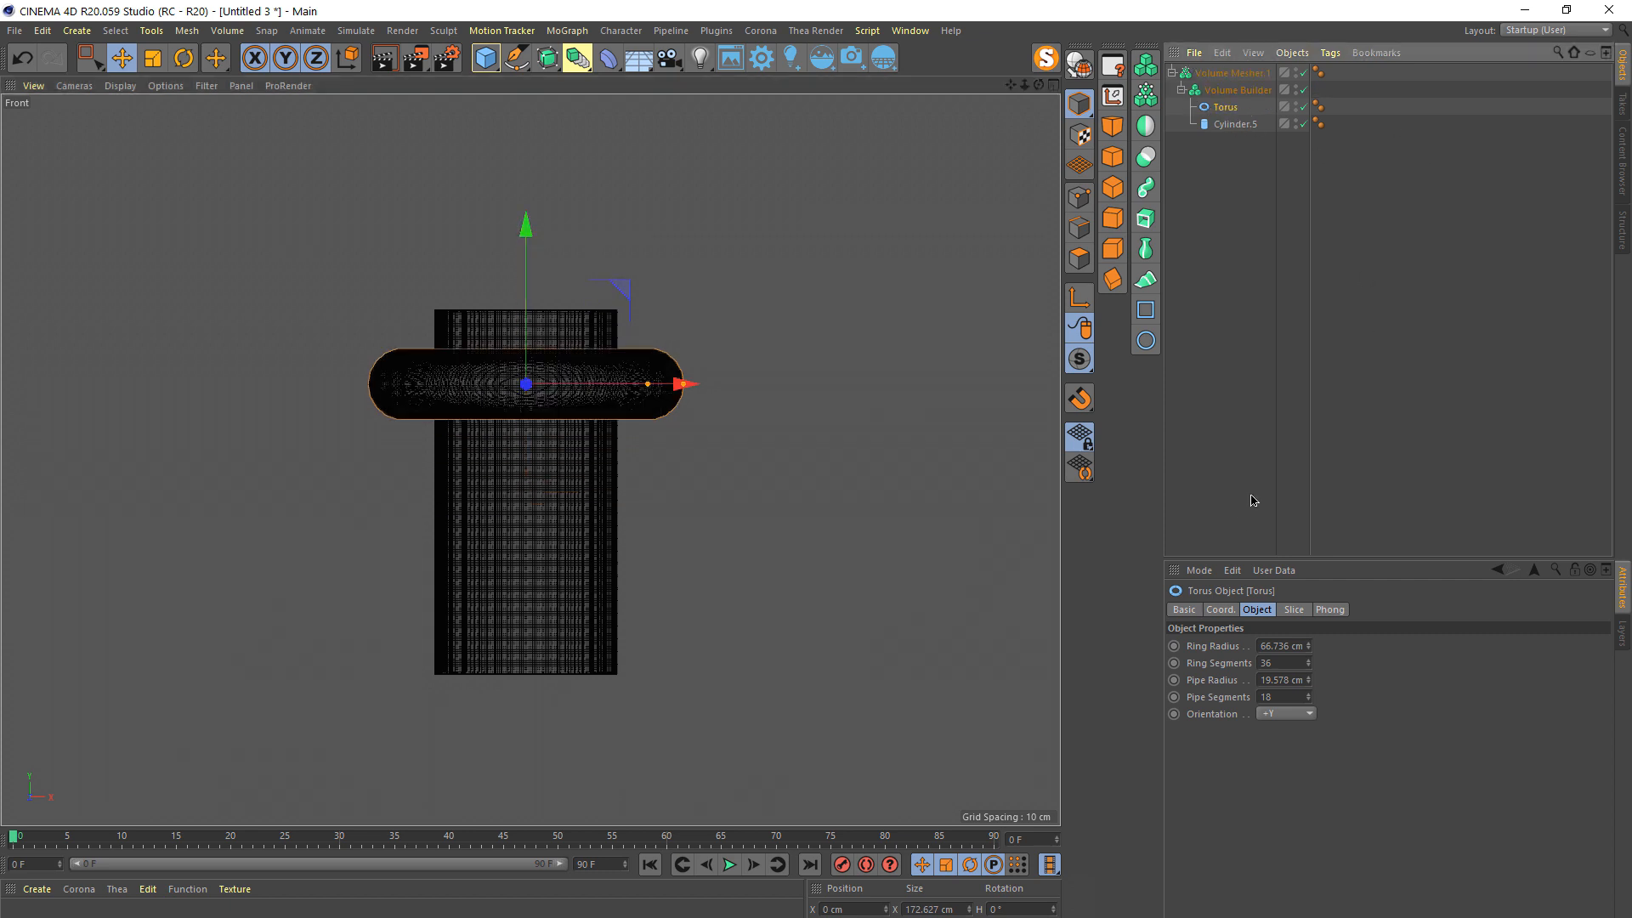
left_click(1255, 90)
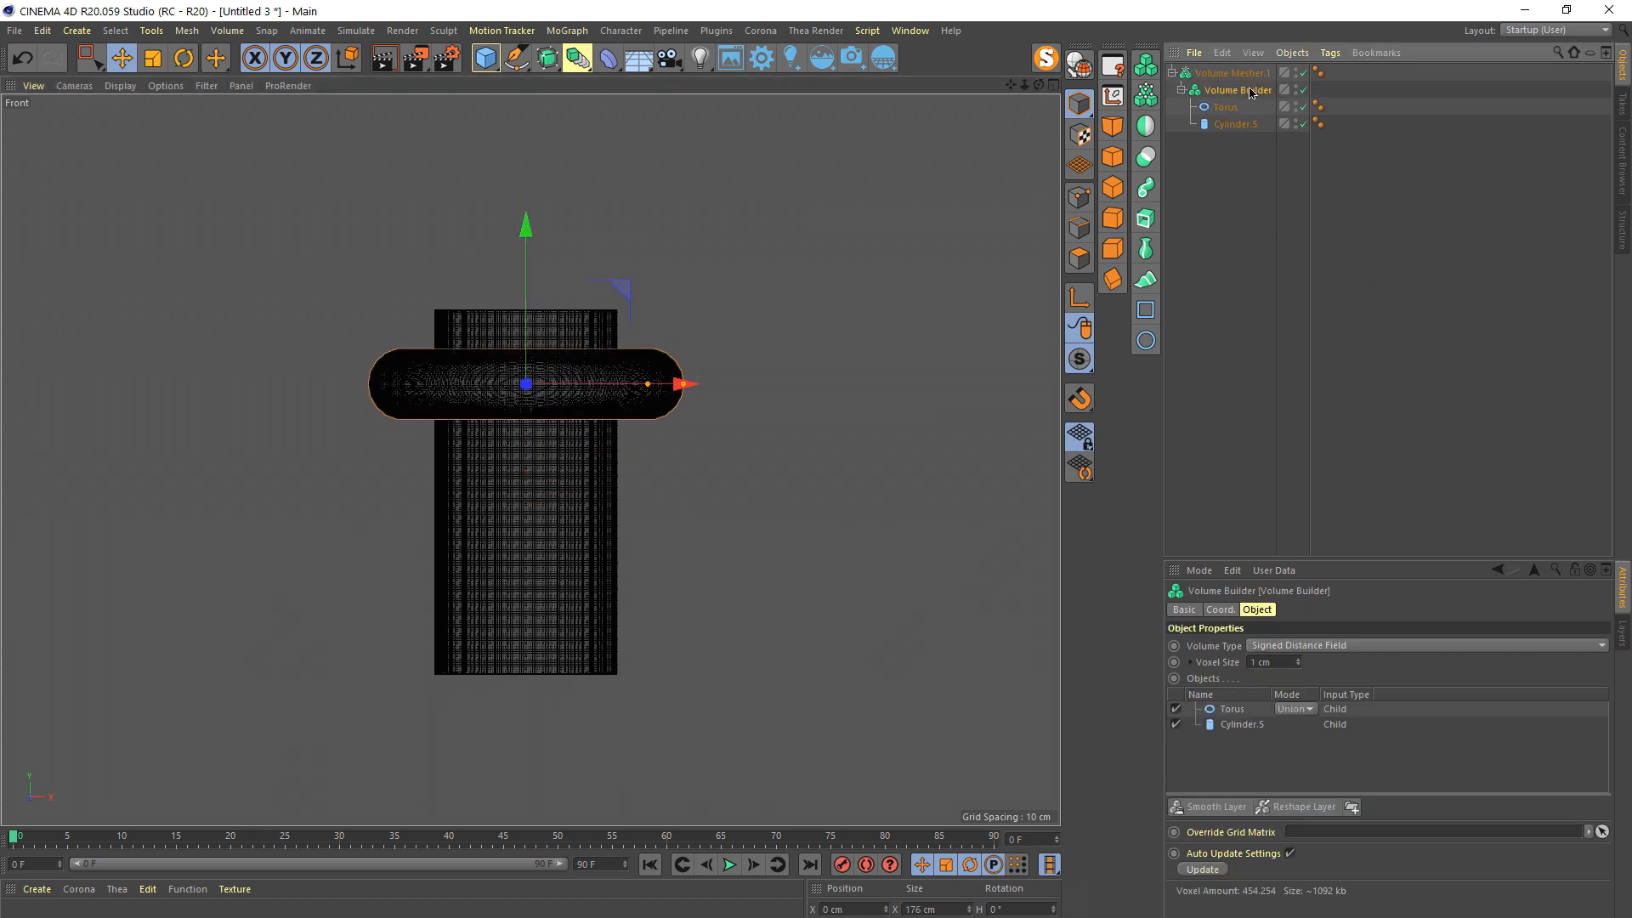
left_click(1294, 710)
left_click(1300, 746)
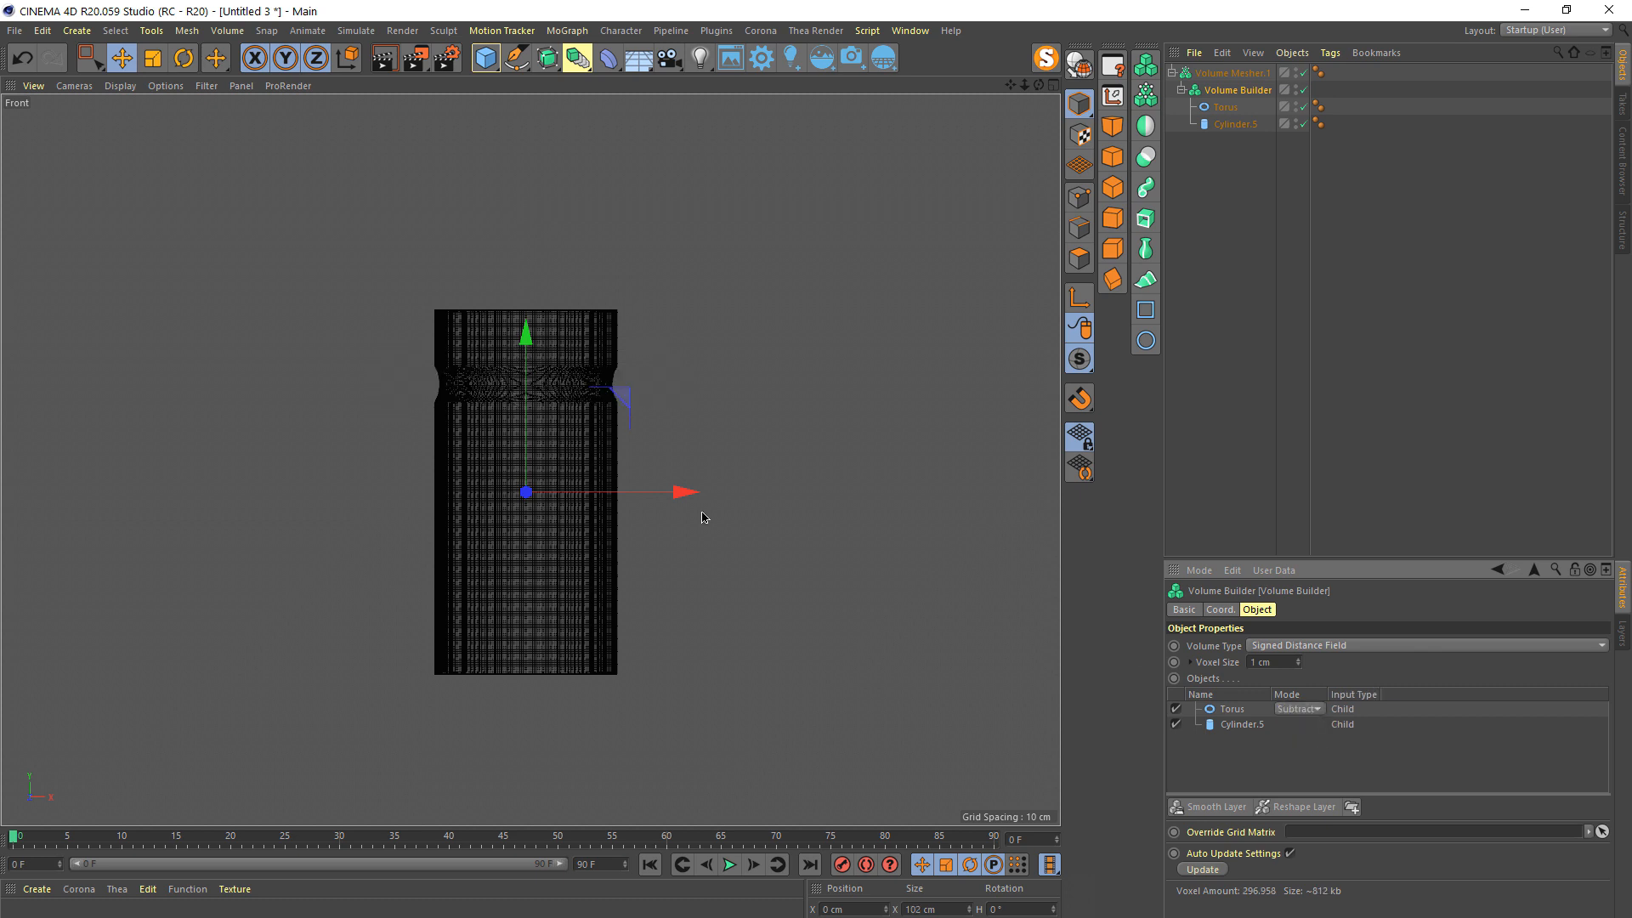
middle_click(445, 388)
middle_click(446, 384)
left_click_drag(611, 333, 599, 302, "alt")
key("ctrl+z")
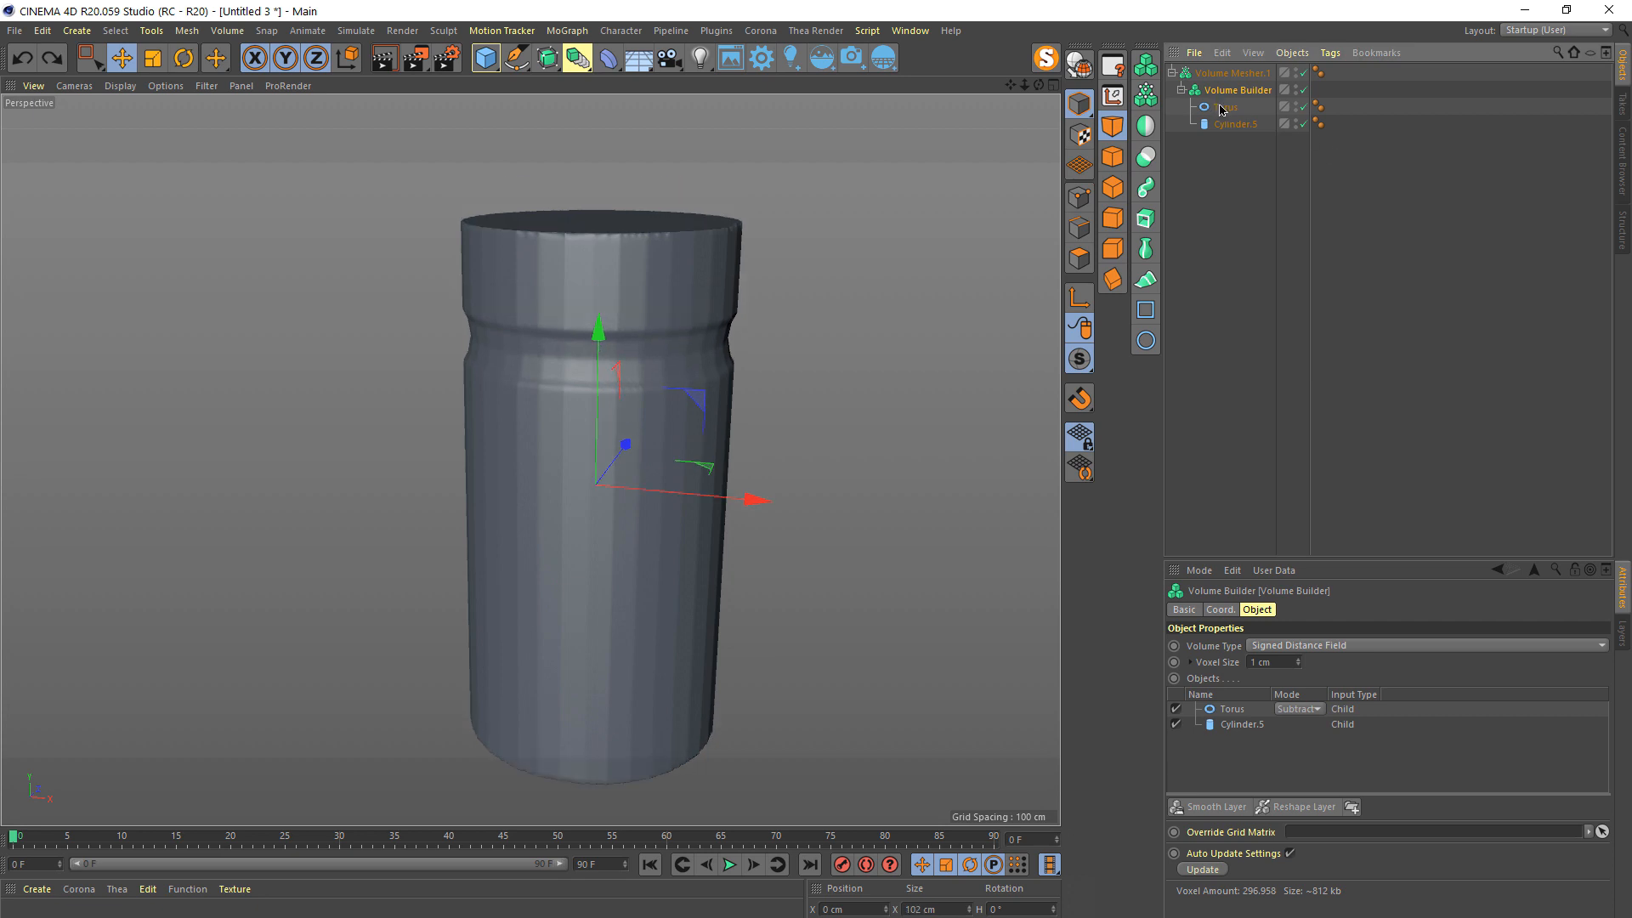
- Duplicate the torus three times down the cylinder at roughly even spacing, keeping the copies inside the Volume Builder
left_click(1214, 116)
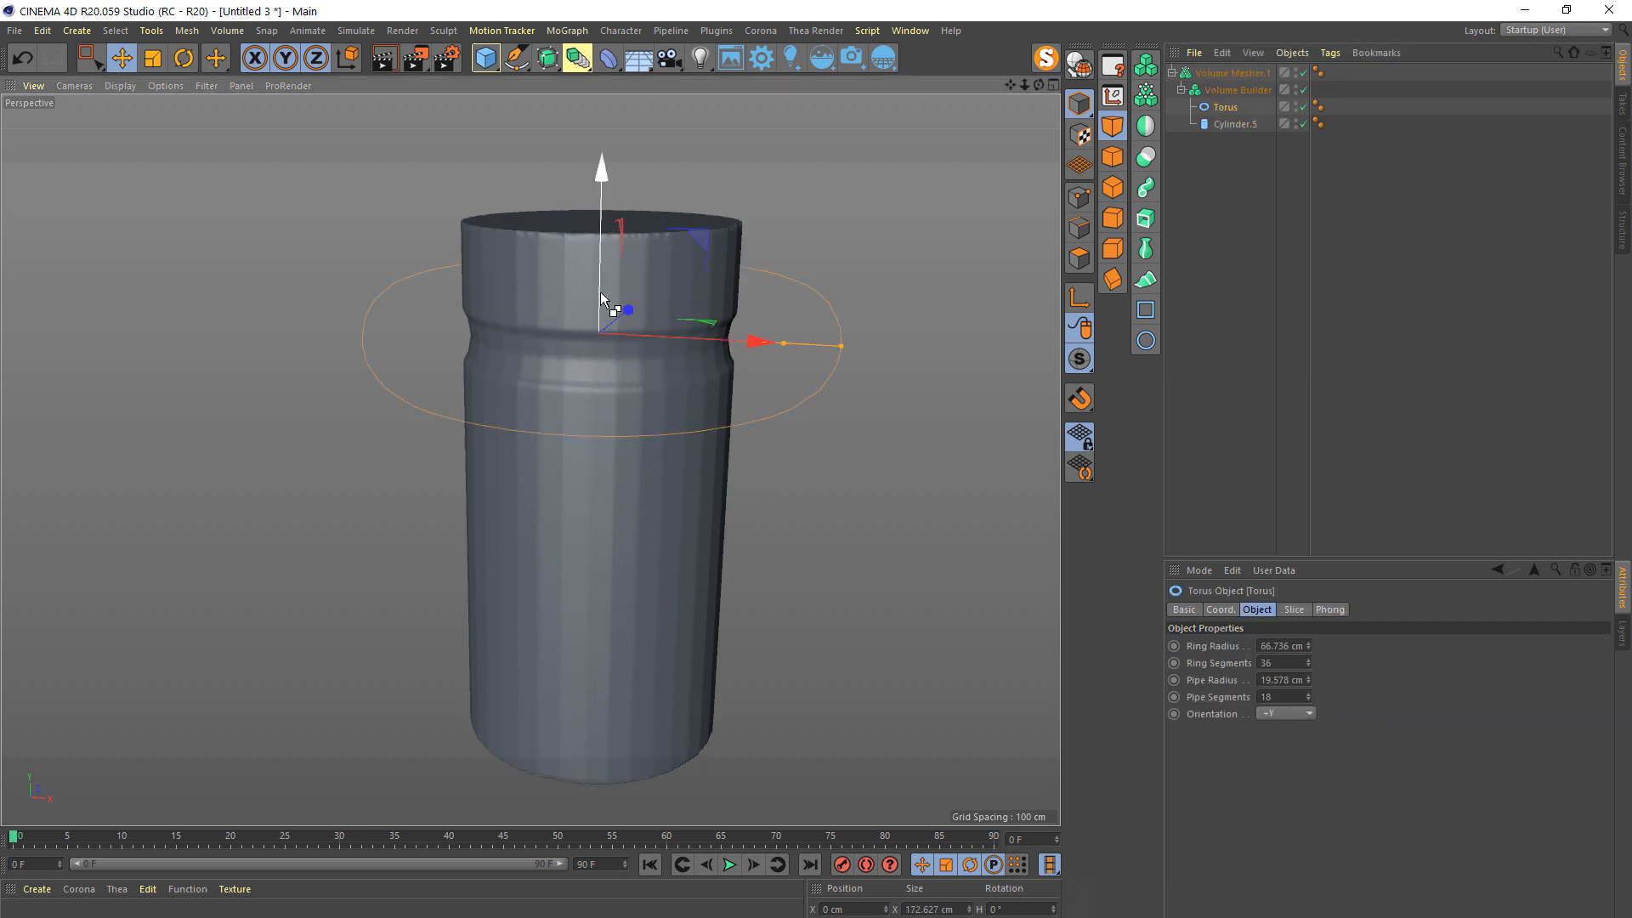
mouse_move(604, 306)
left_mouse_down("ctrl")
mouse_move(602, 334)
mouse_move(600, 289)
left_mouse_up("ctrl")
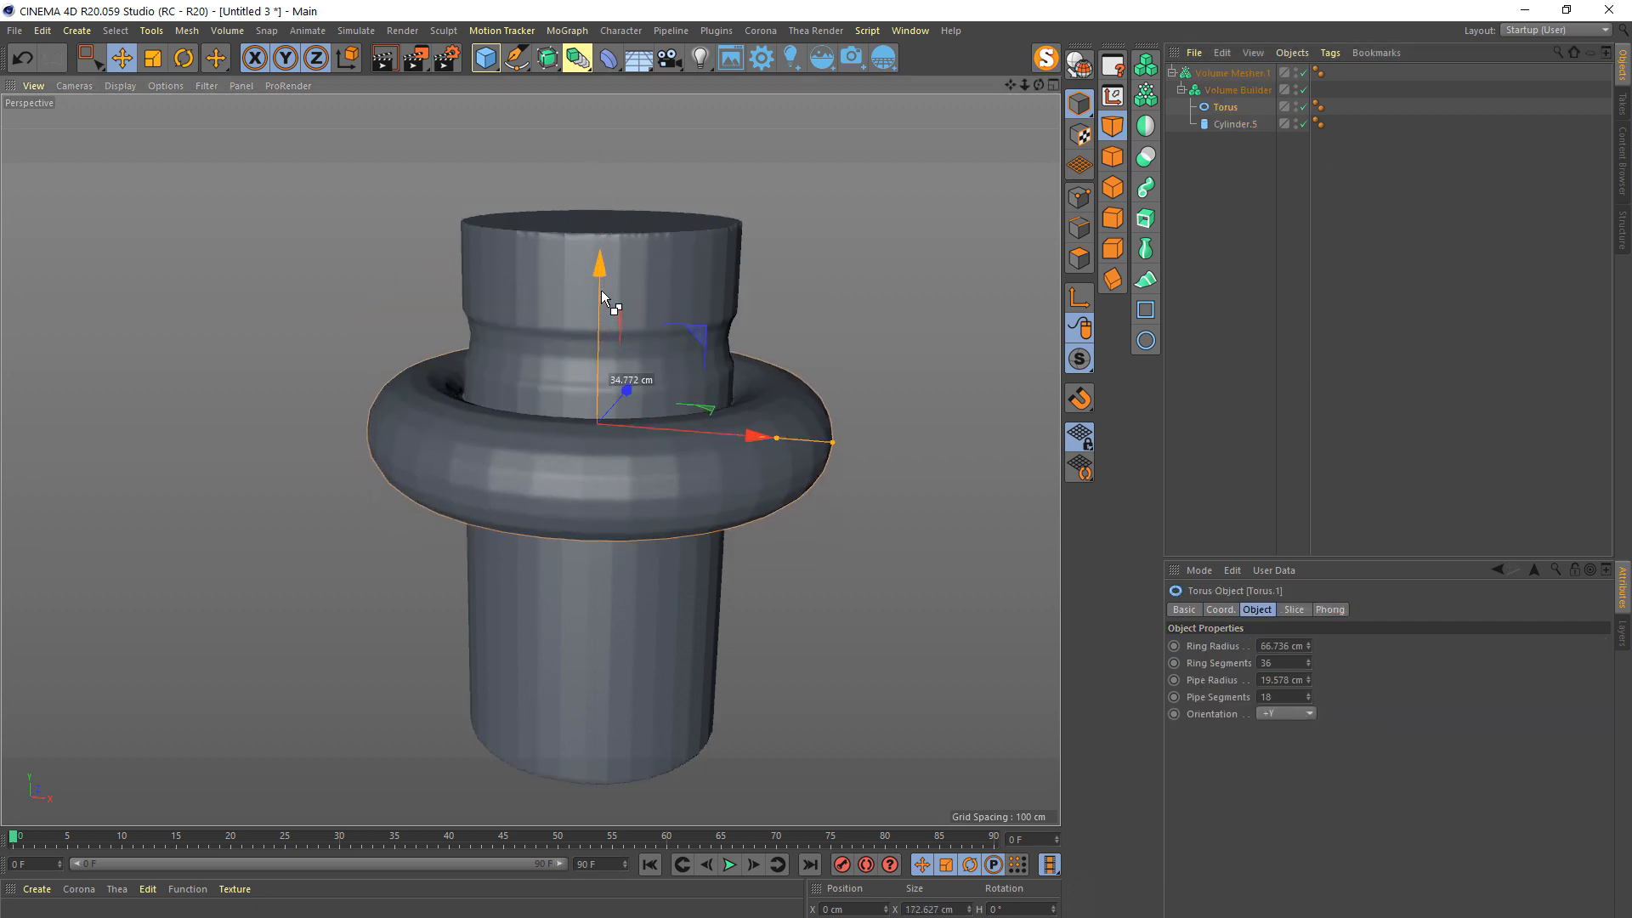
left_click_drag(1230, 143, 1234, 101)
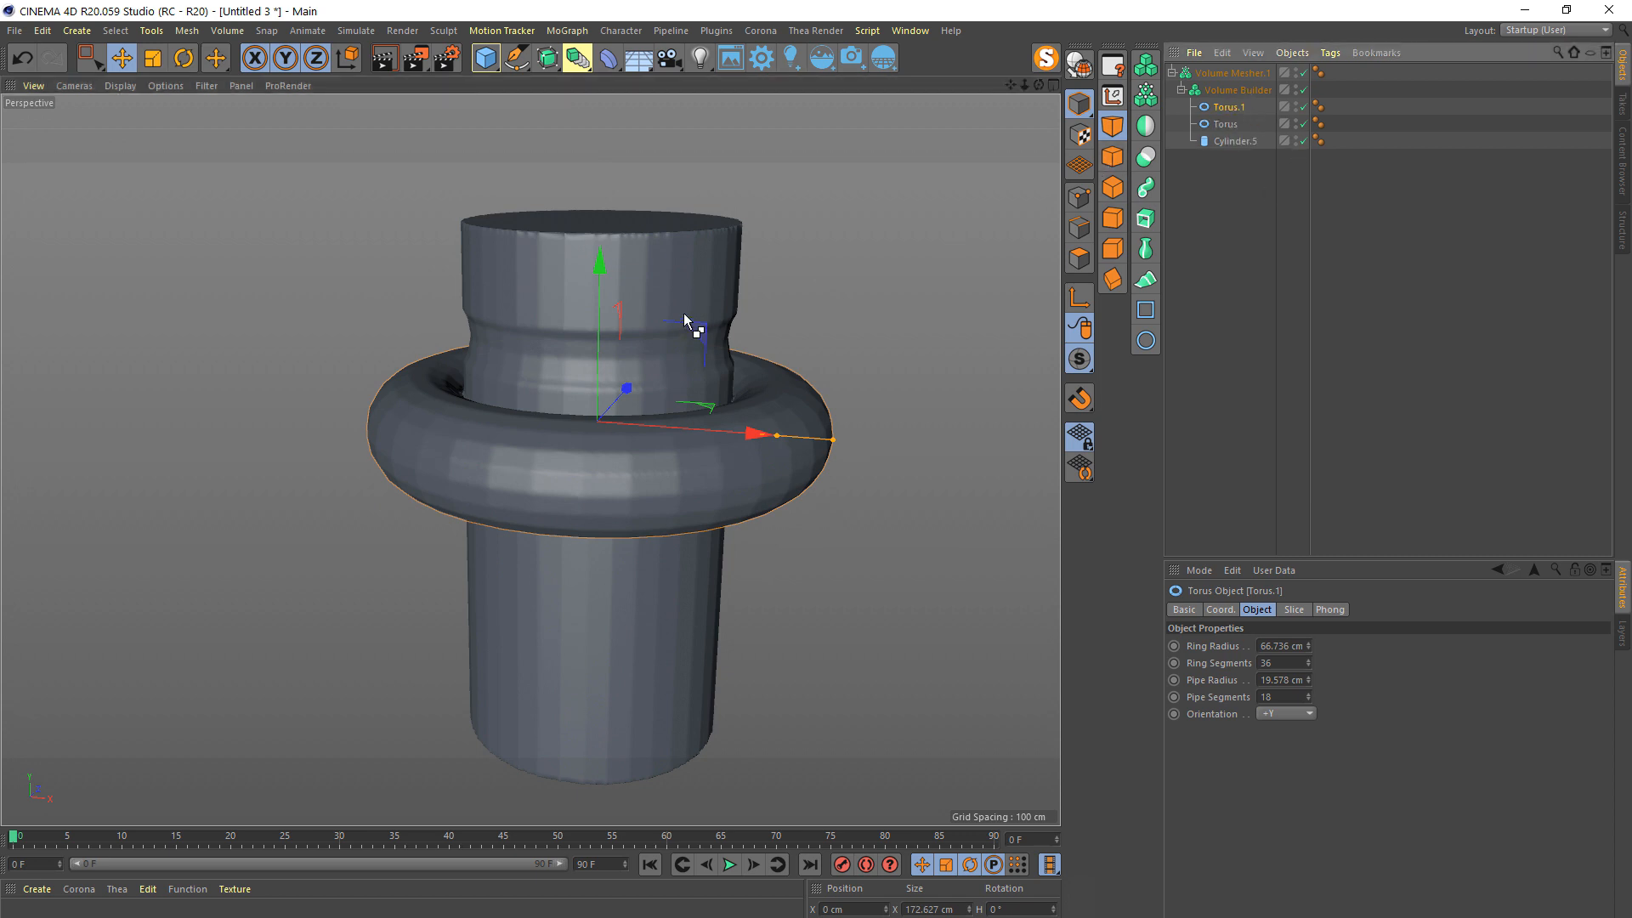
left_click_drag(598, 289, 643, 441, "ctrl")
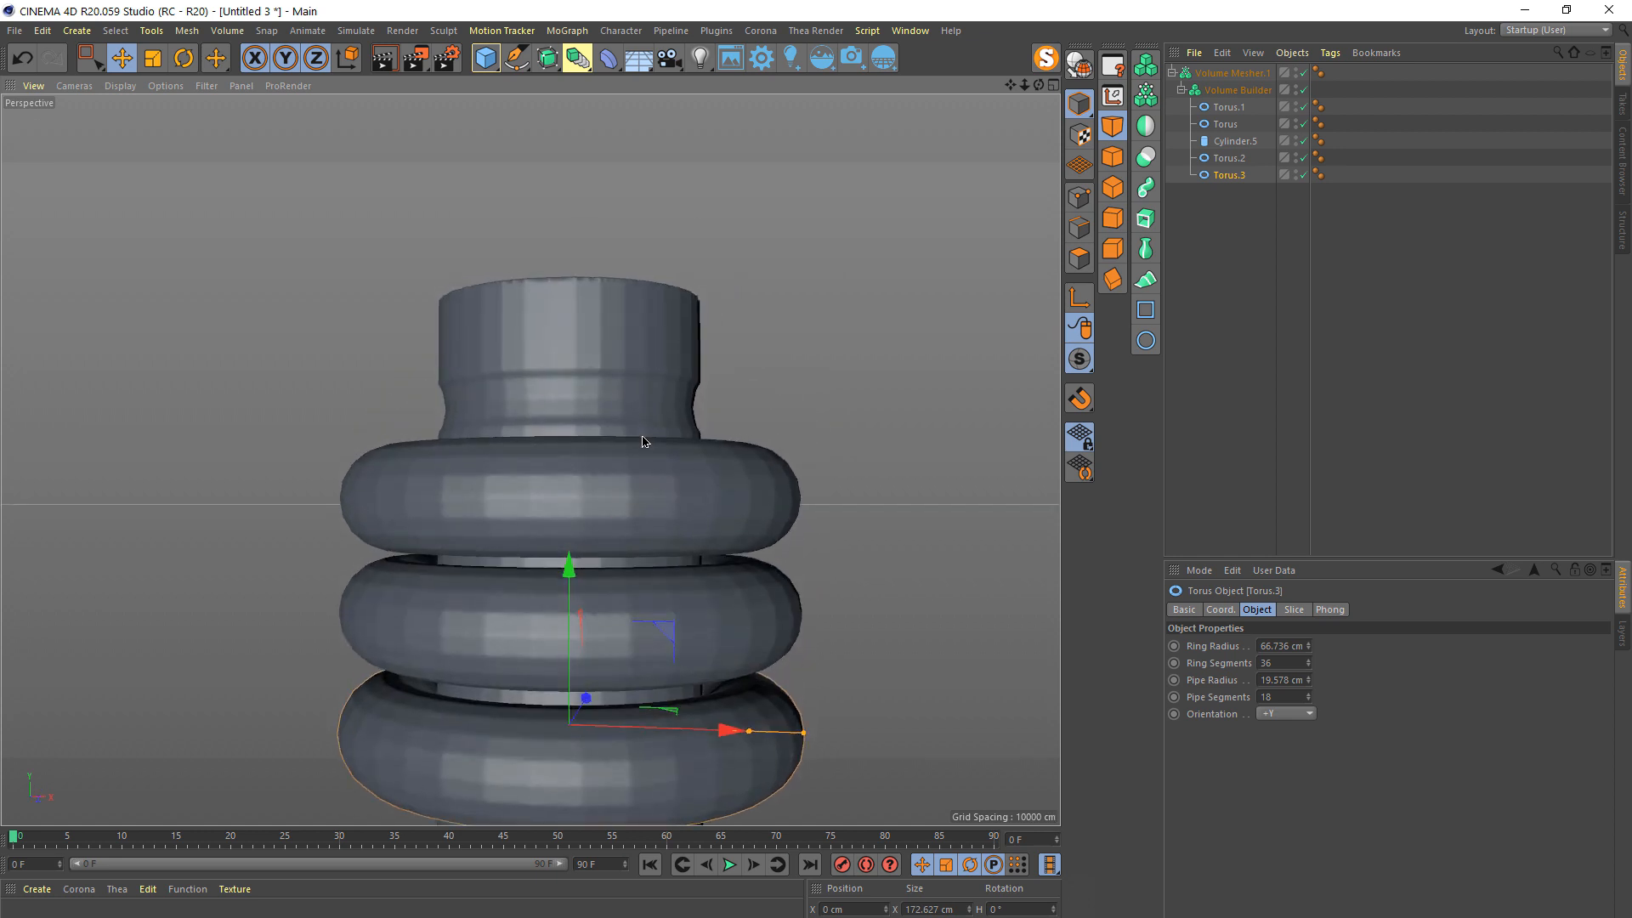
- Set the three torus copies in the Volume Builder to Subtract mode
left_click(1234, 91)
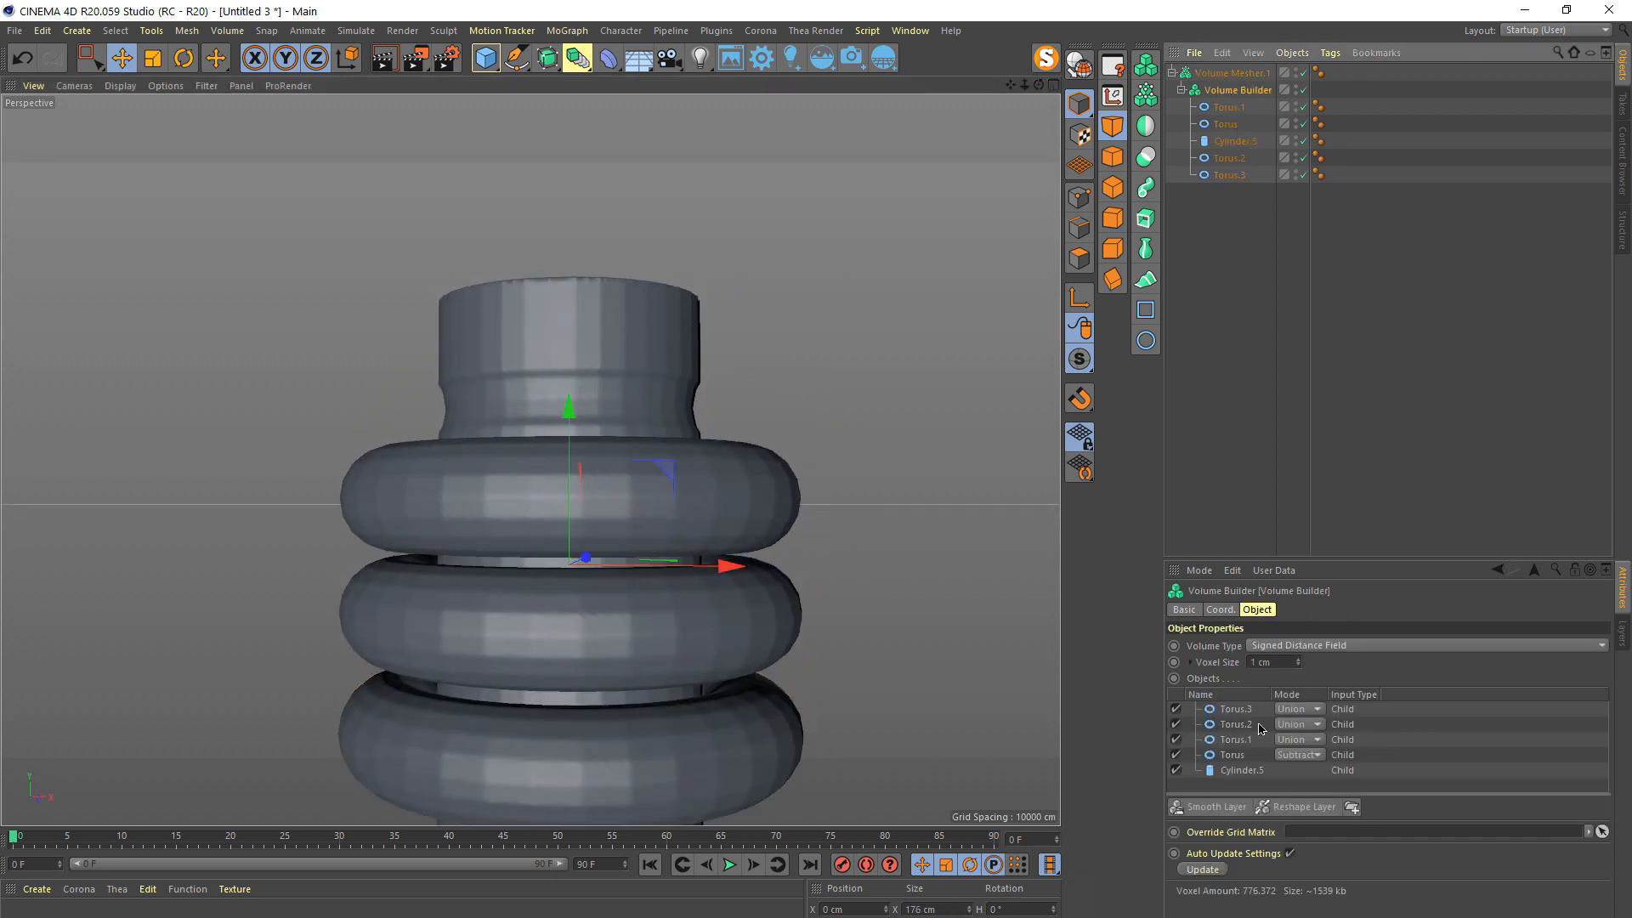
left_click(1296, 709)
left_click(1297, 725)
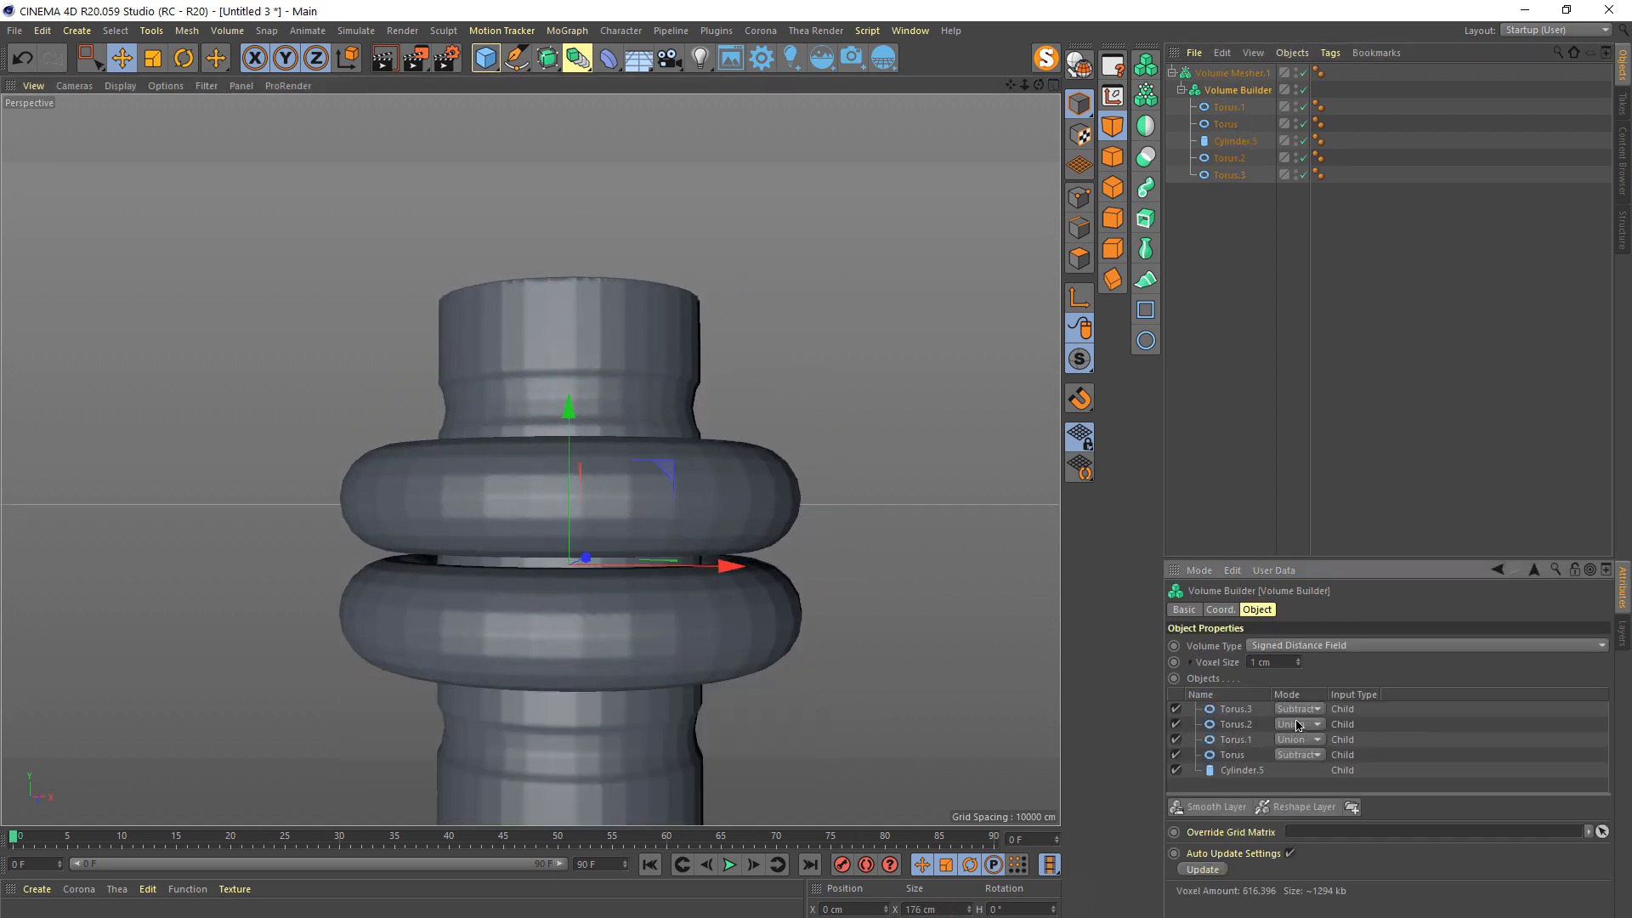
left_click(1298, 725)
left_click(1303, 754)
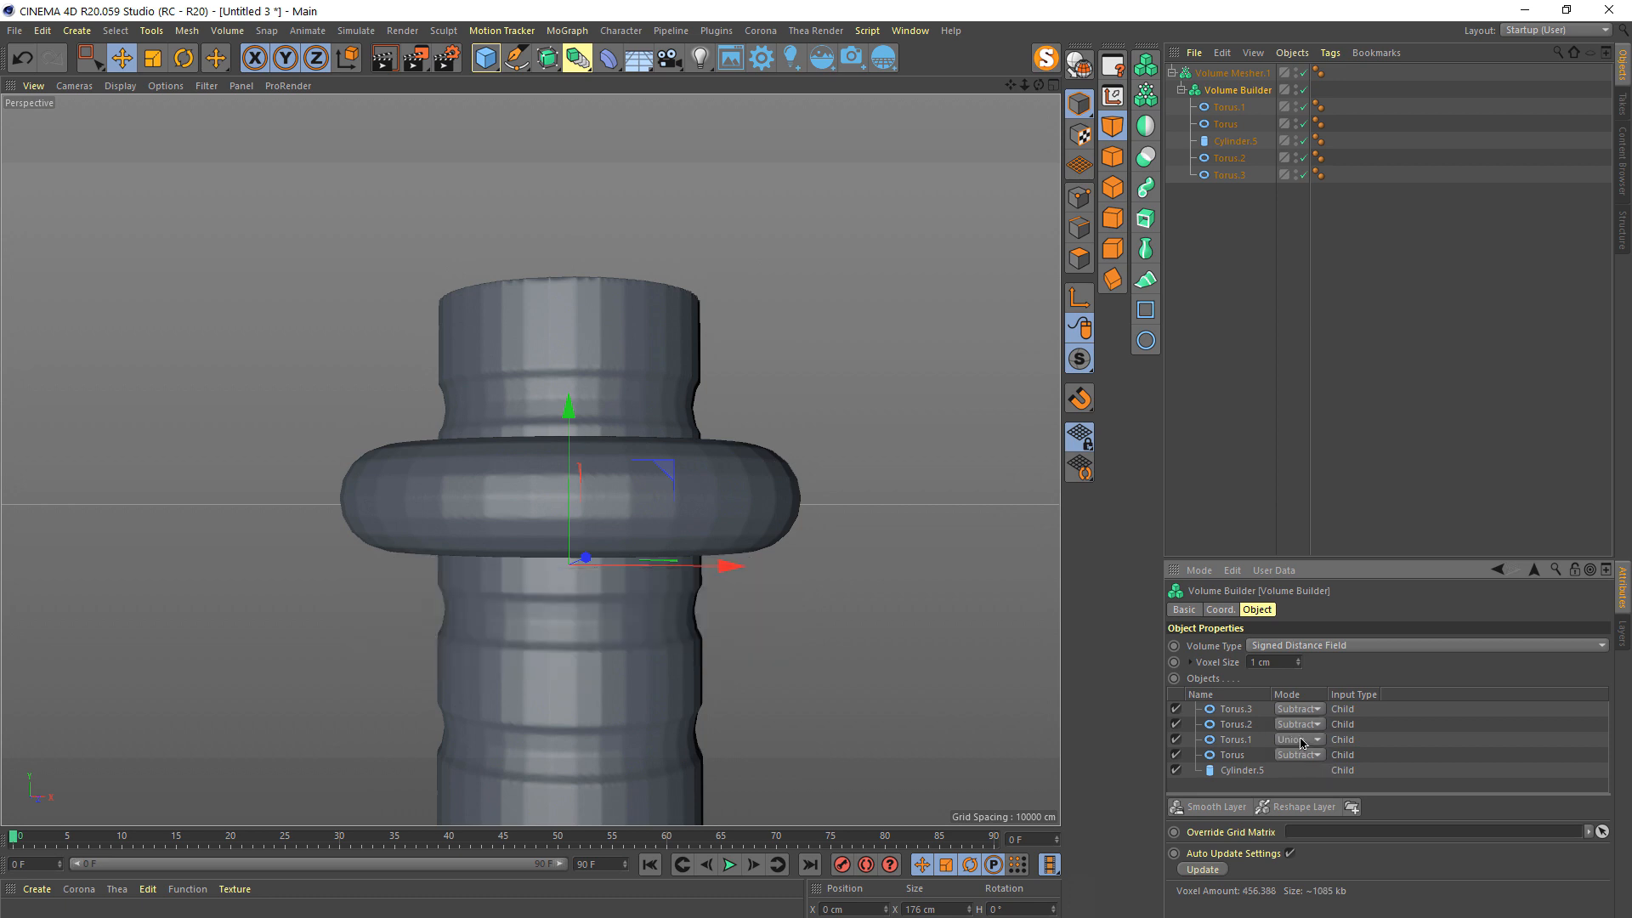
left_click(1299, 741)
left_click(1309, 770)
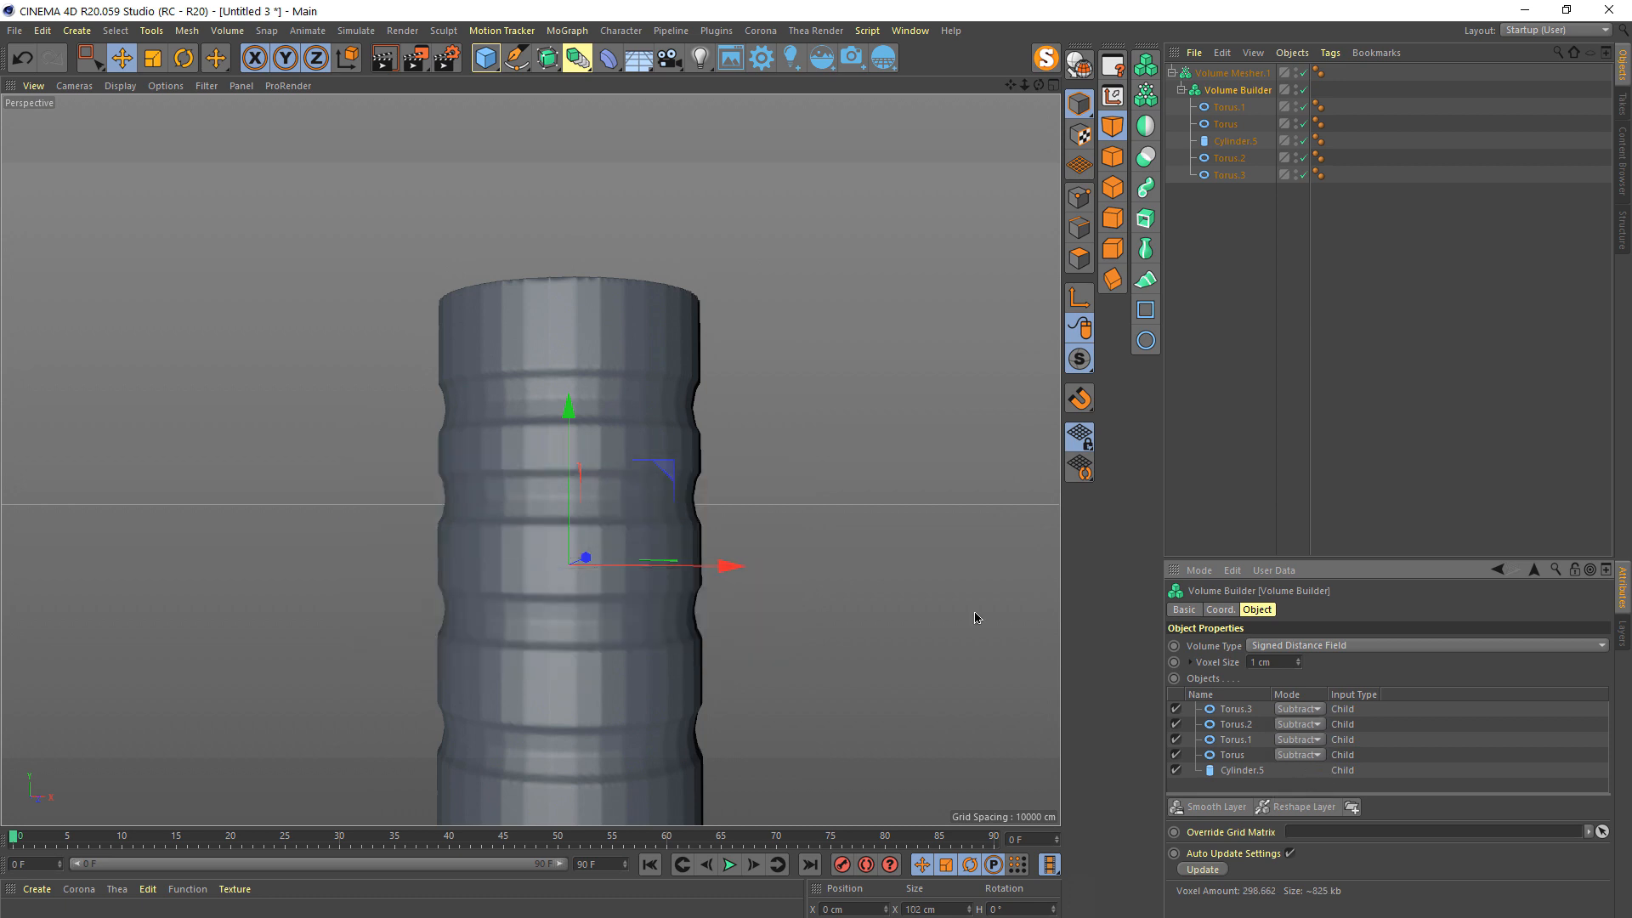
- Copy the lowest torus down to the cylinder's bottom end and set the new copy to Subtract
left_click_drag(972, 615, 666, 466, "alt")
scroll(666, 571, "down", 4)
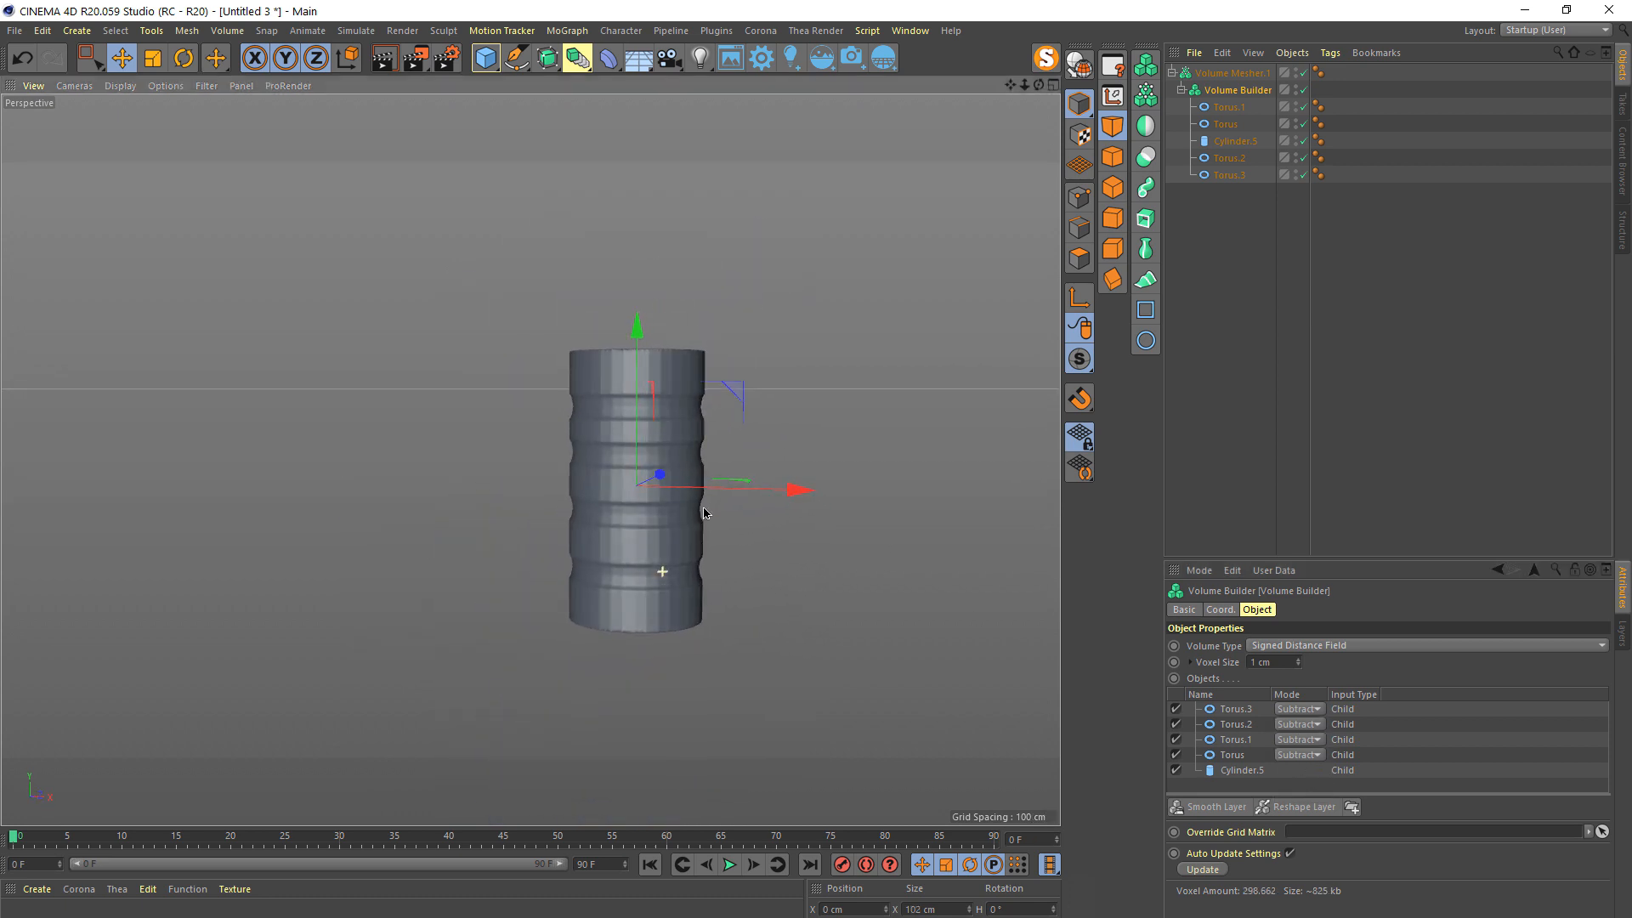
left_click(1225, 109)
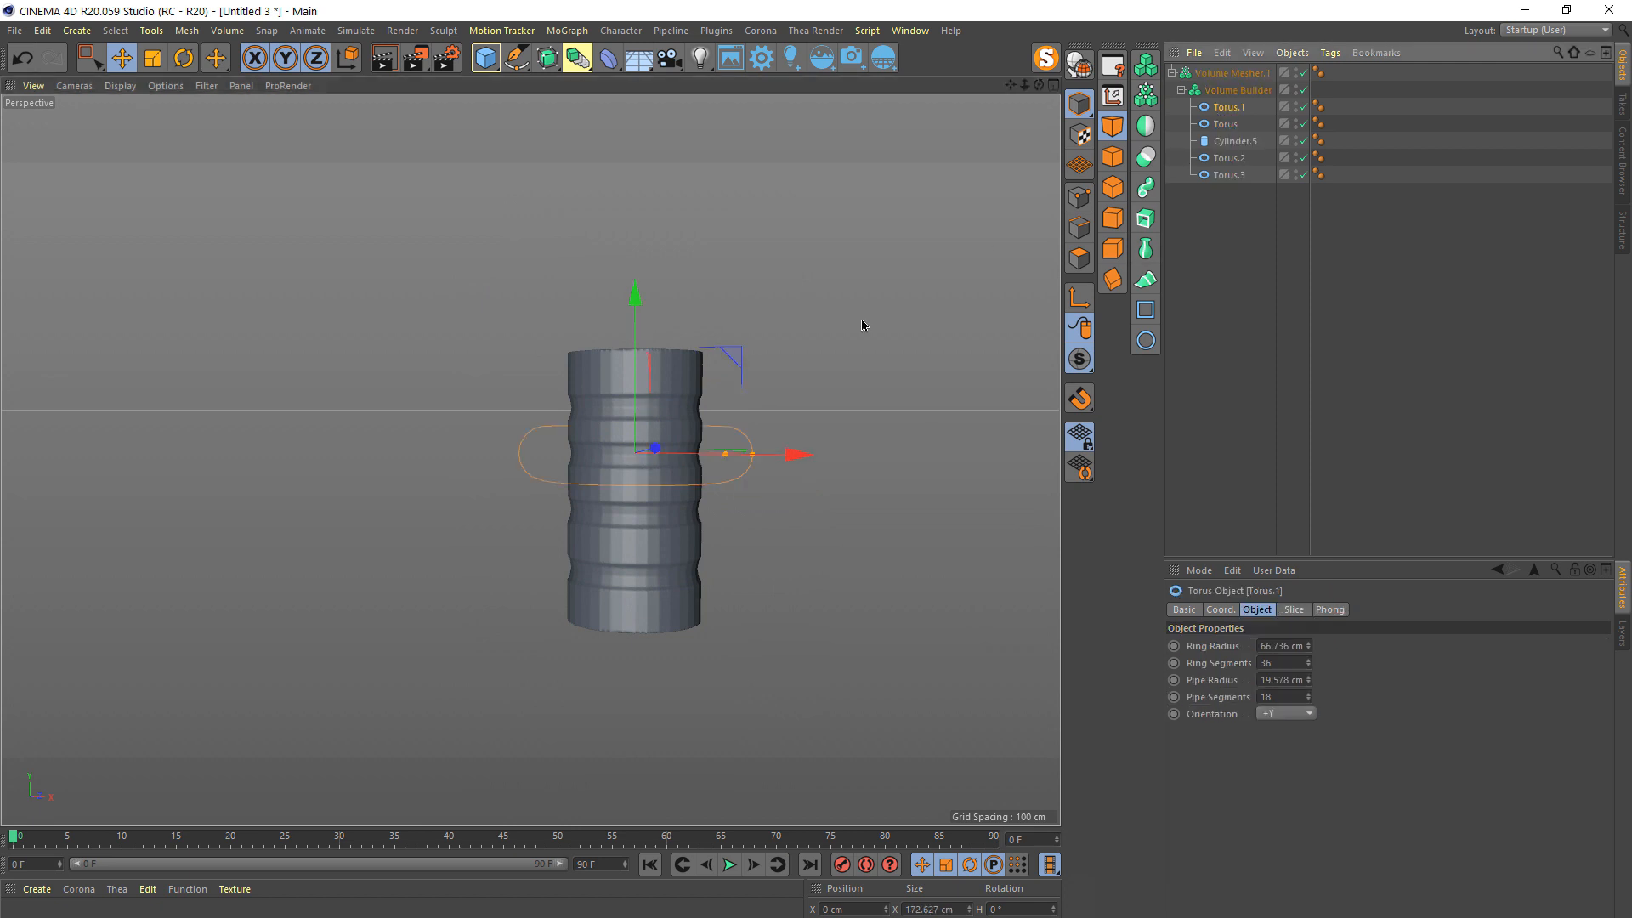
left_click(1216, 177)
left_click_drag(644, 470, 647, 512, "ctrl")
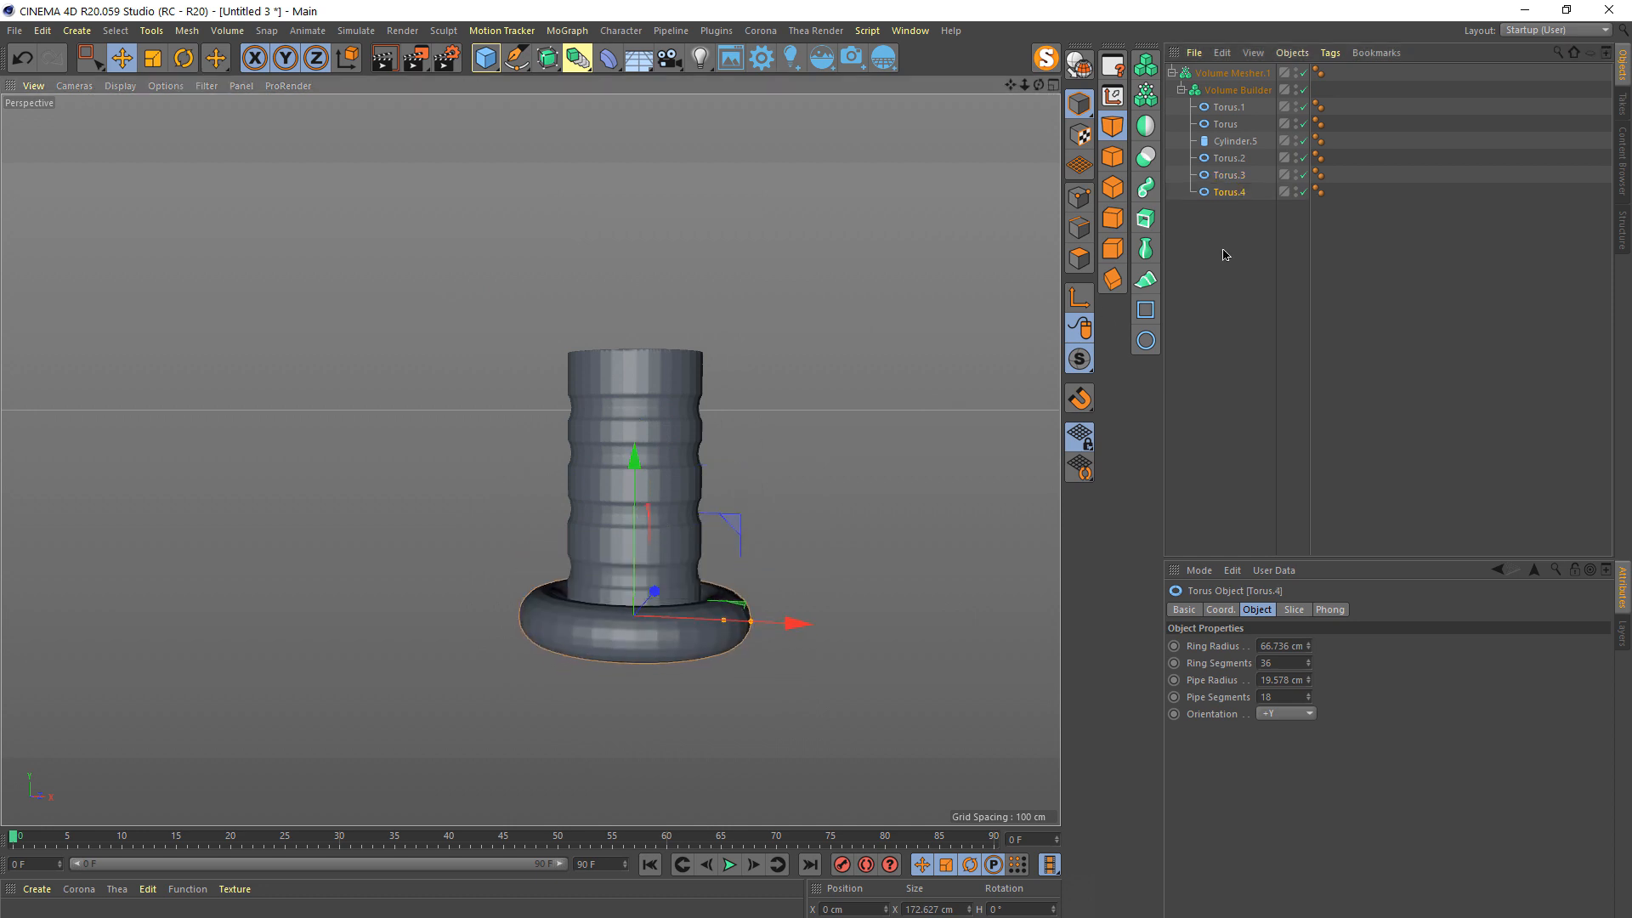
left_click(1238, 90)
left_click(1295, 710)
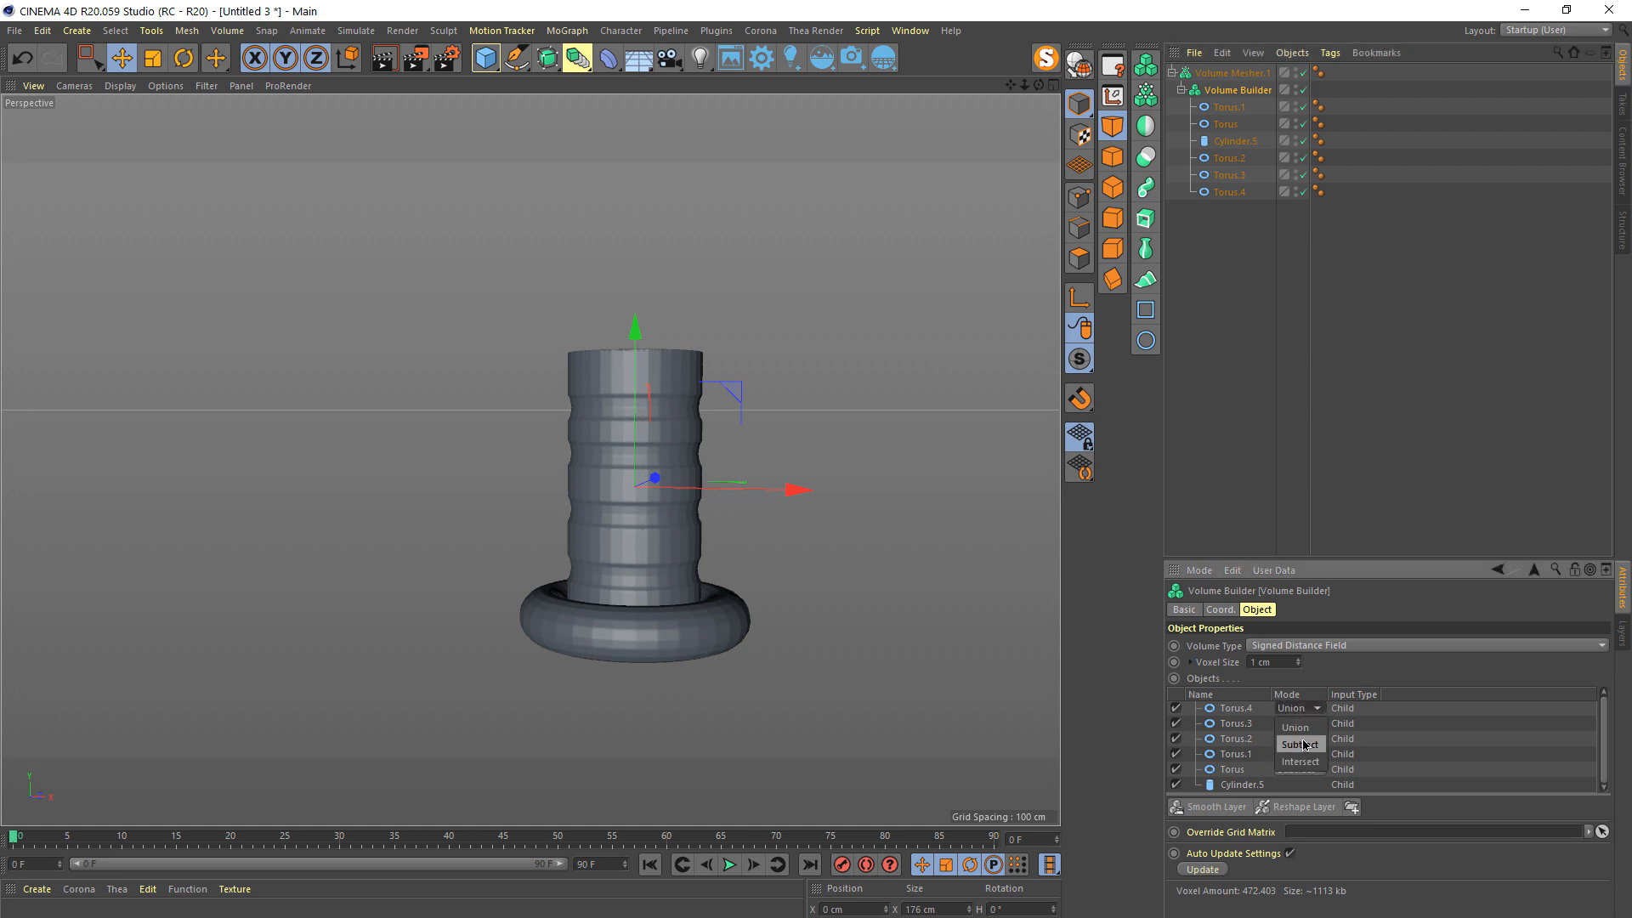
left_click(1305, 753)
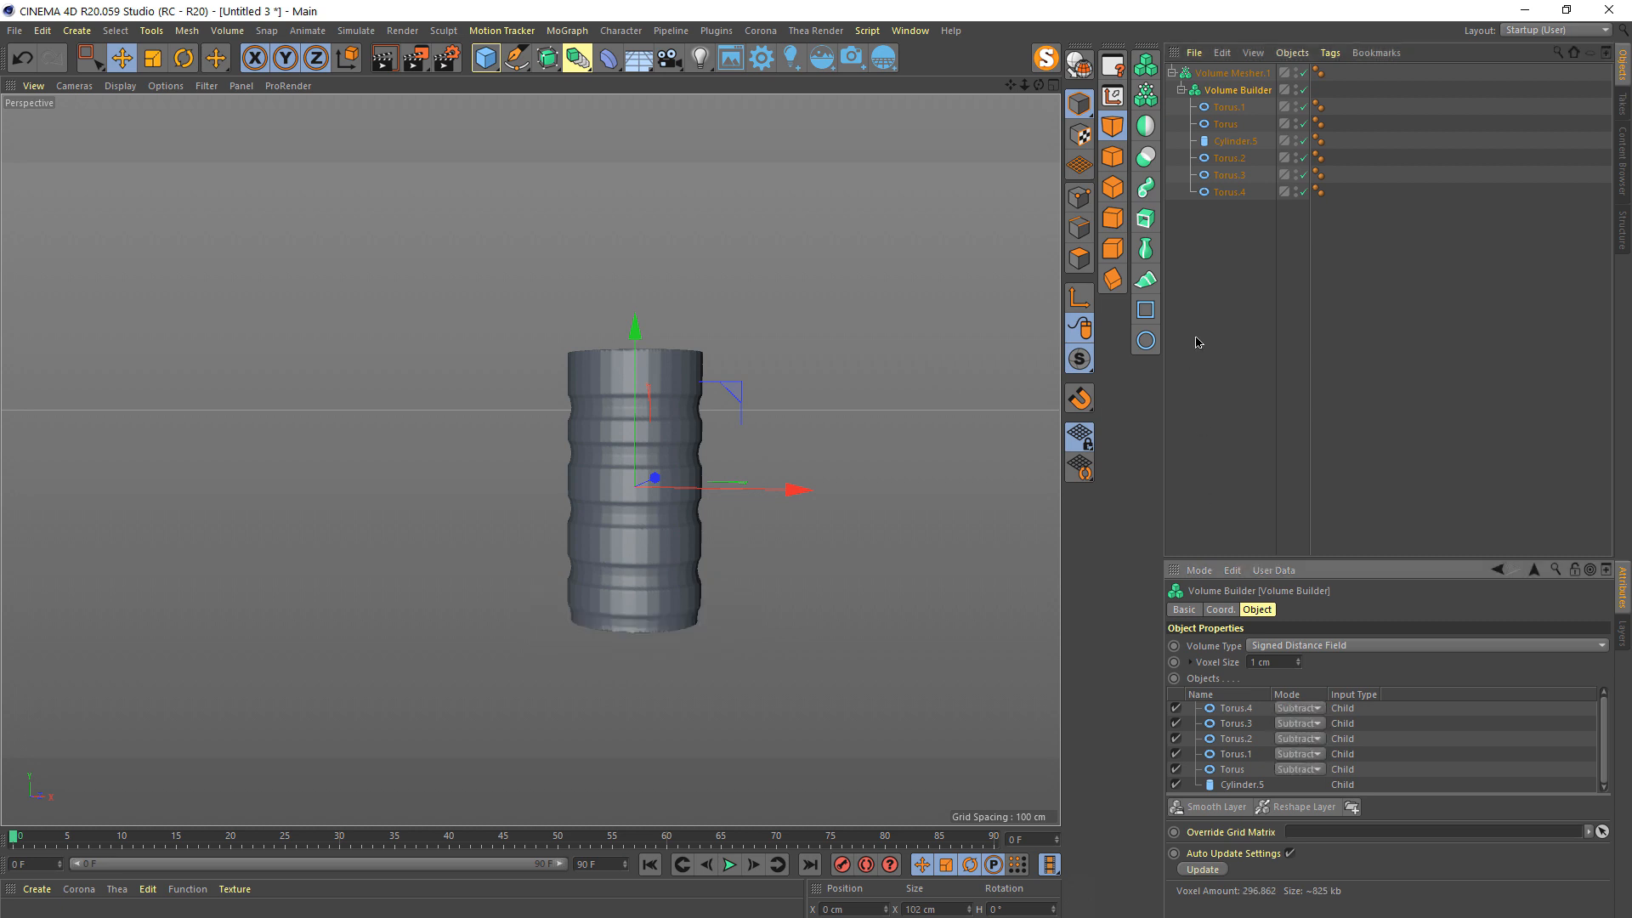
left_click_drag(635, 337, 635, 342)
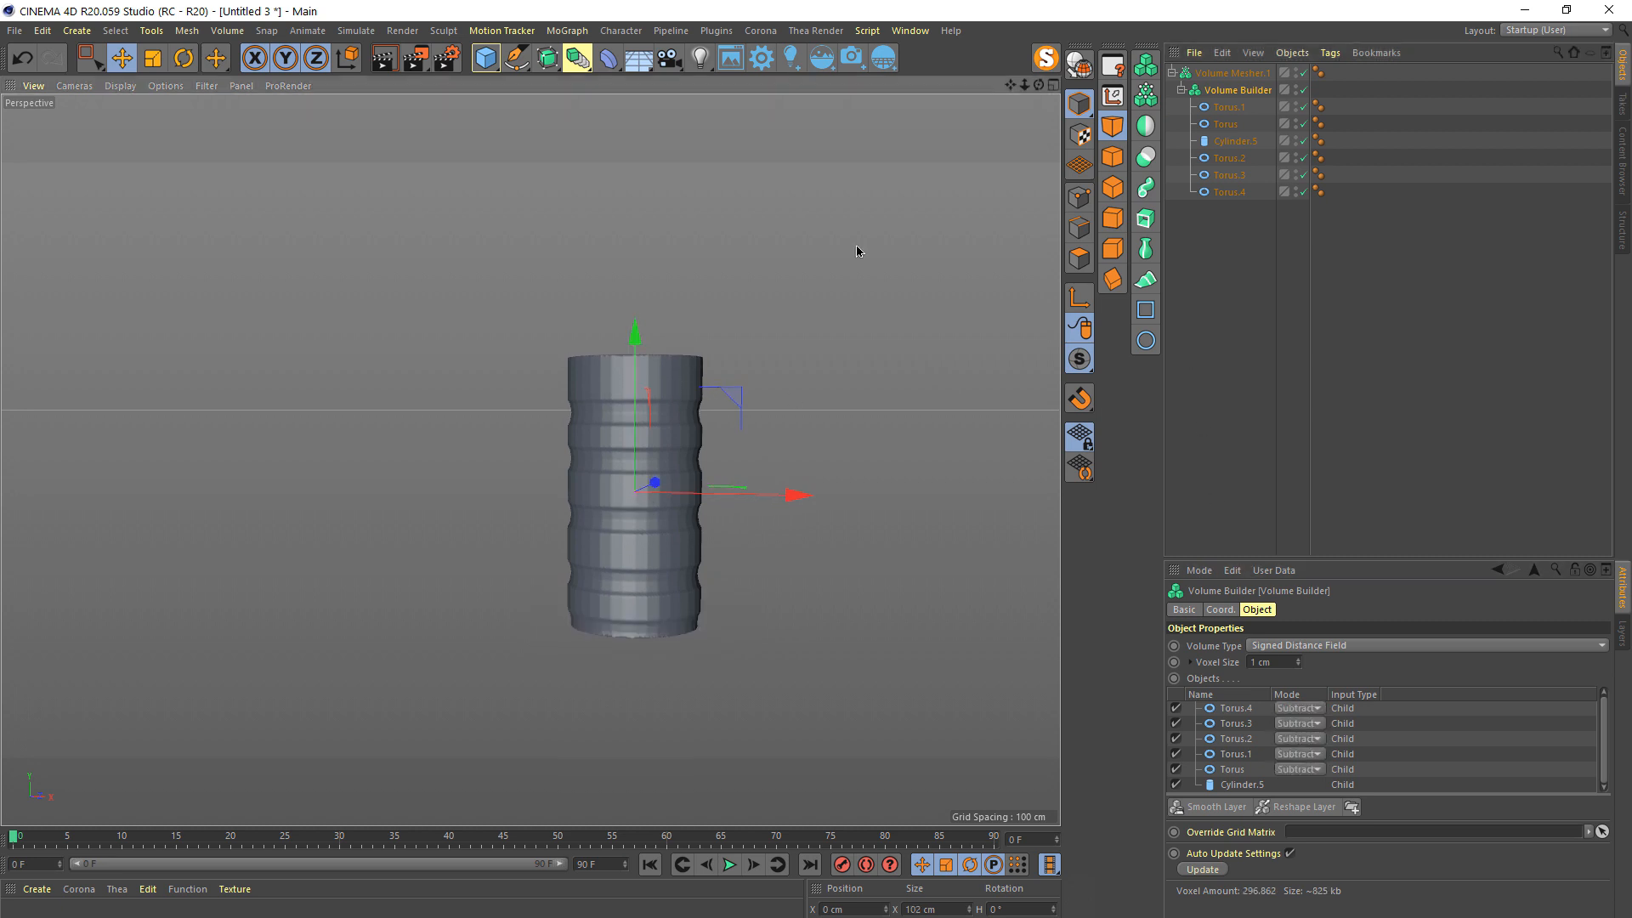
key("ctrl+z")
left_click(1224, 107)
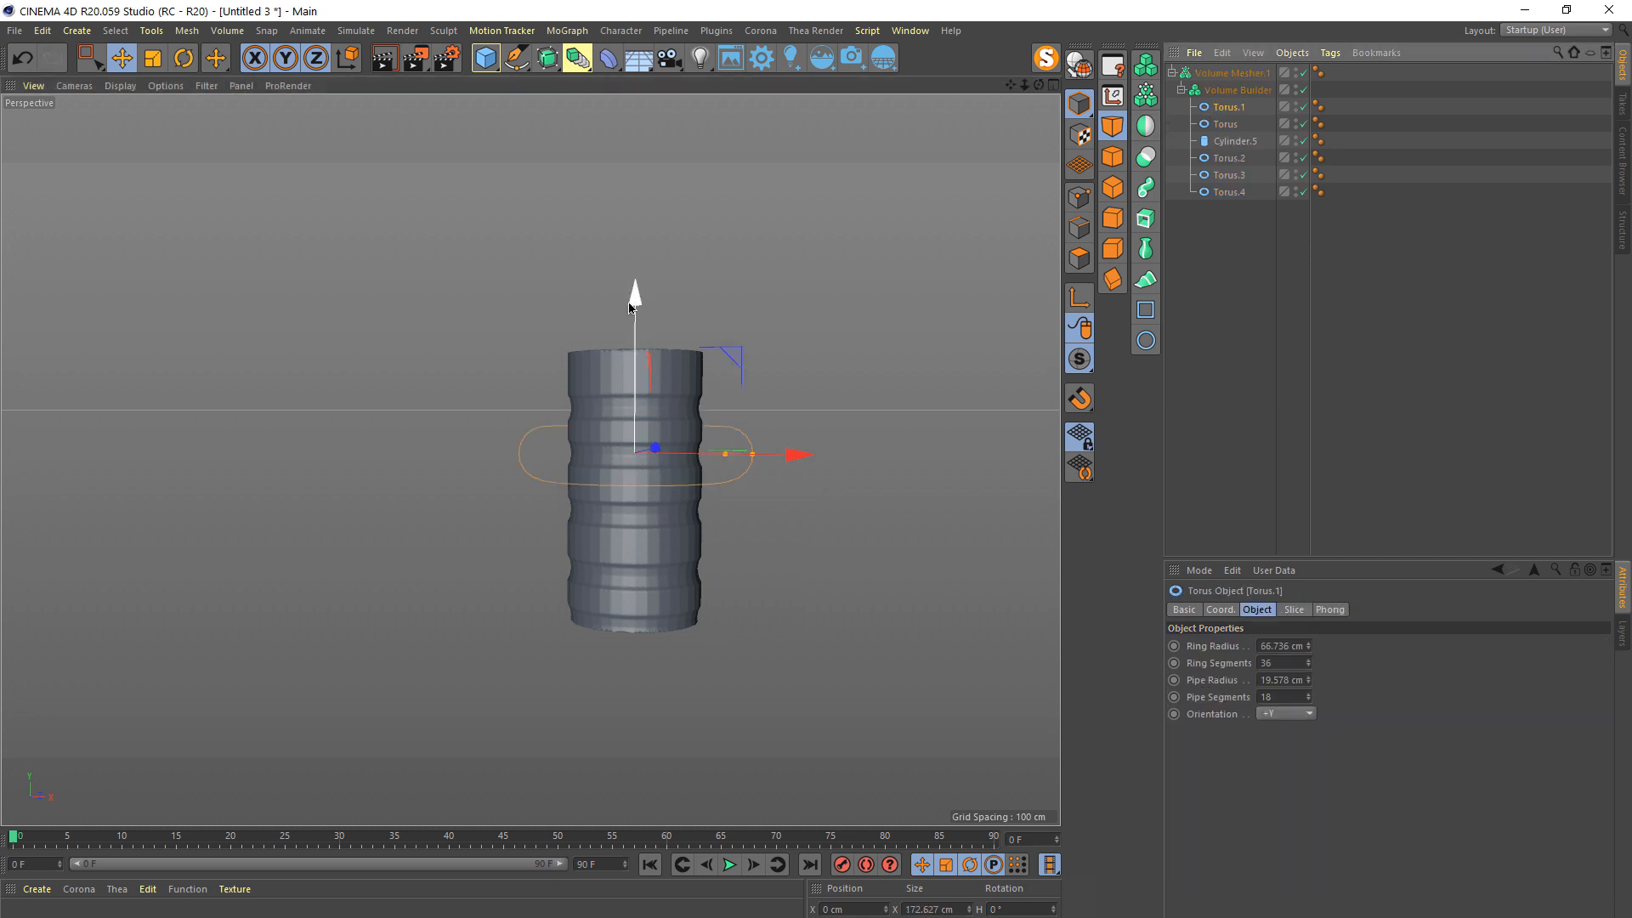
- Scale the lowest subtracted torus to about 152.6 cm wide and reposition it around the cylinder's bottom end to form a stepped tip
left_click(1228, 192)
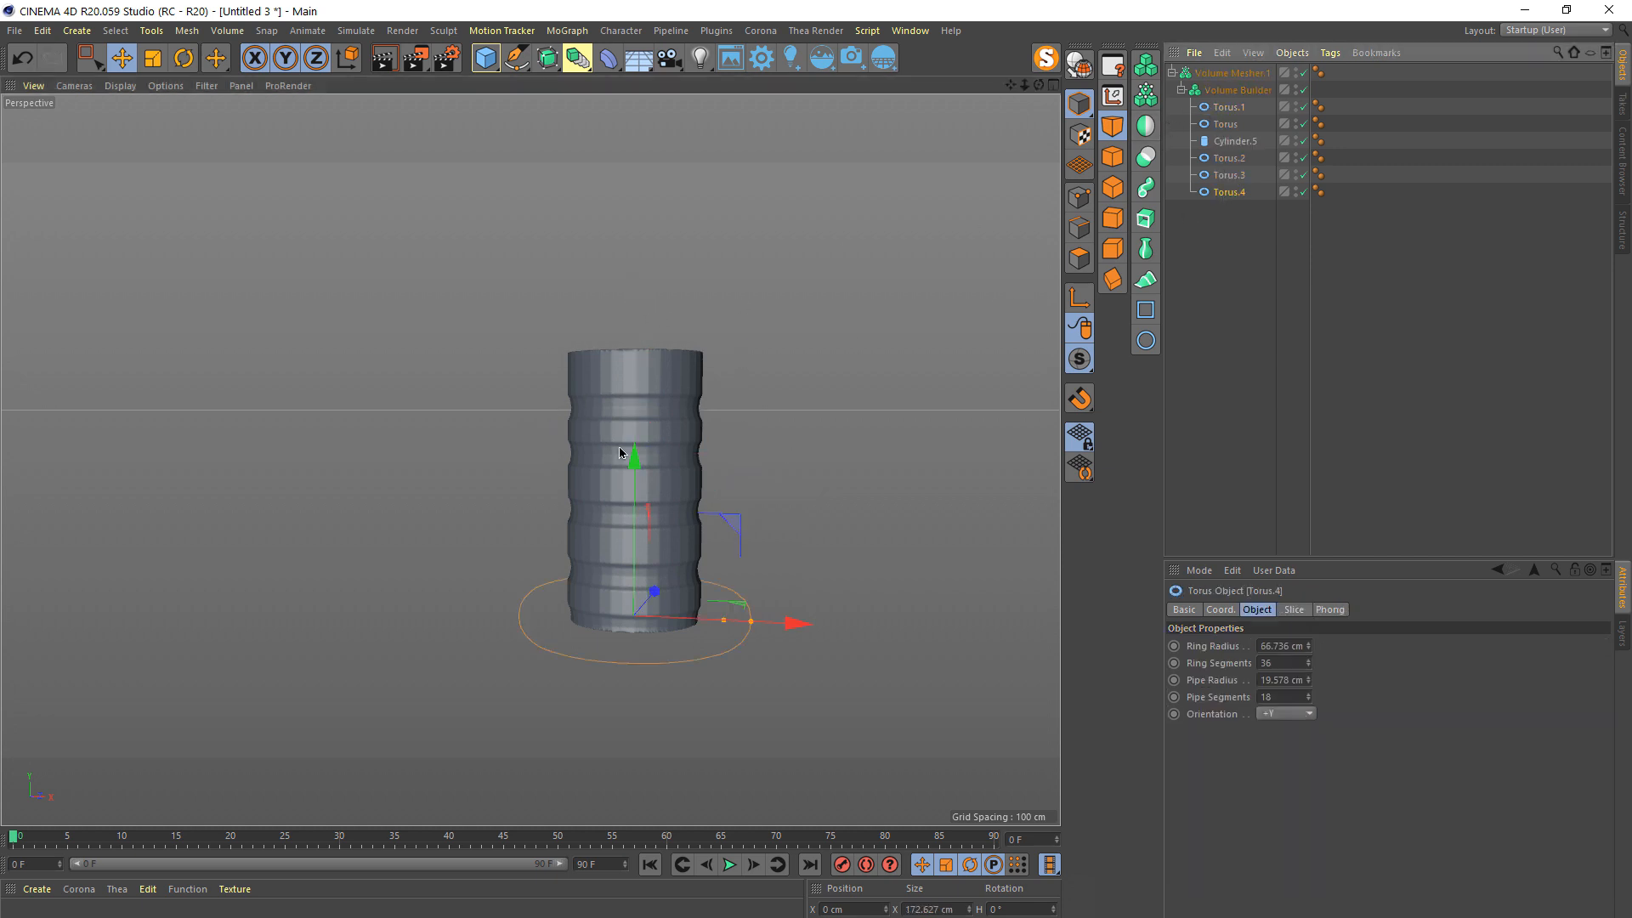
left_click_drag(630, 455, 633, 436)
left_click(154, 58)
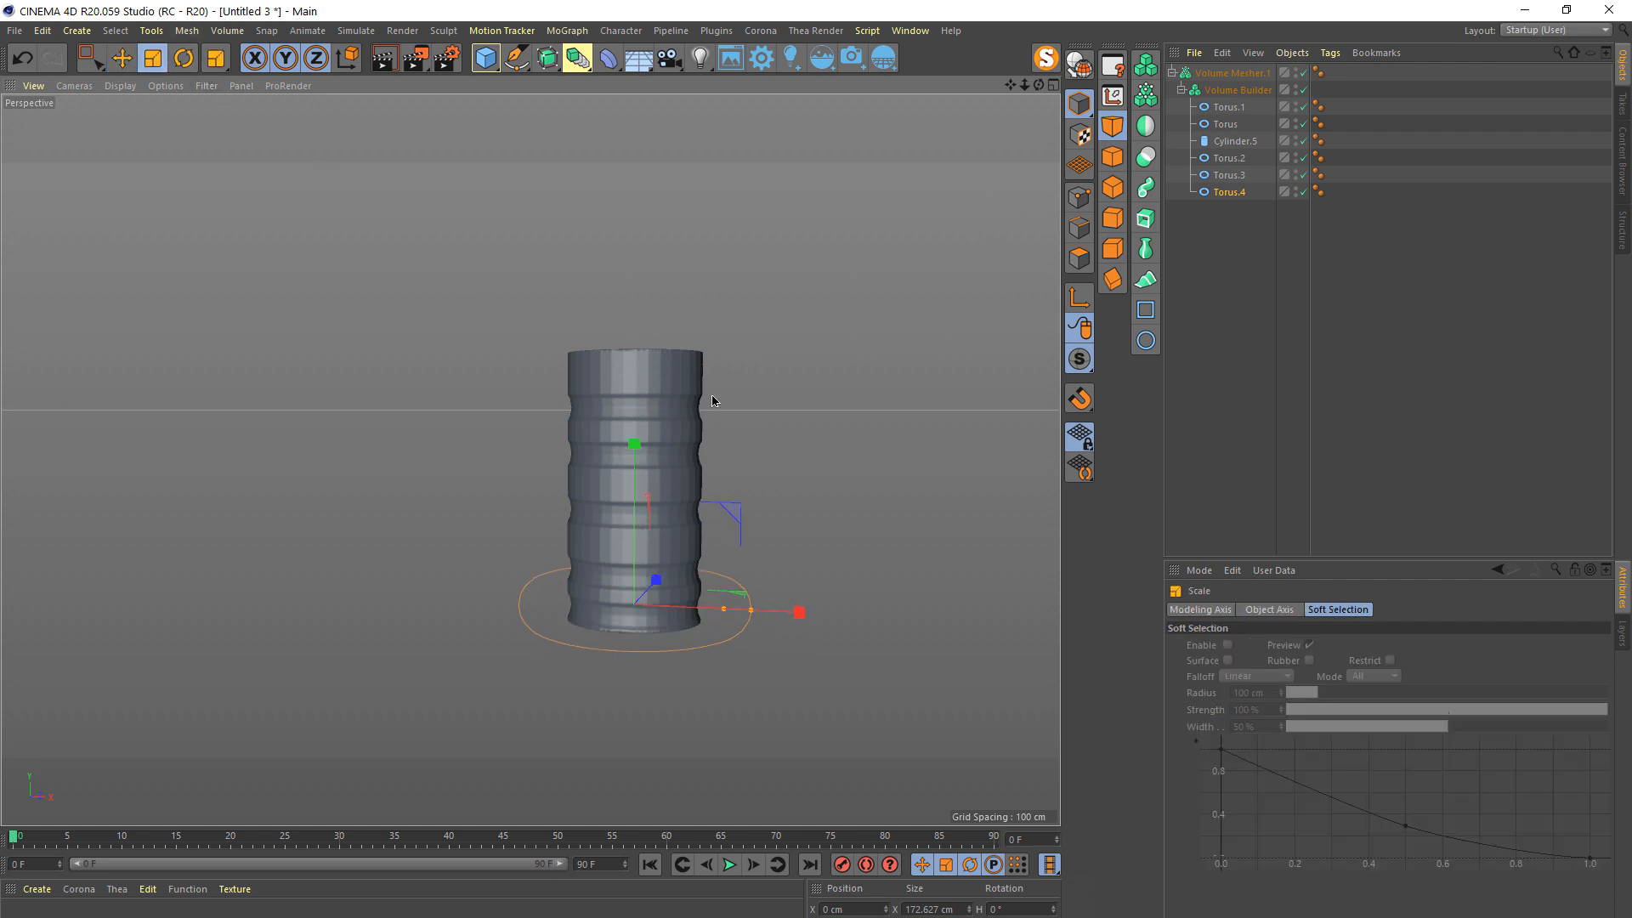
left_click_drag(765, 475, 736, 487)
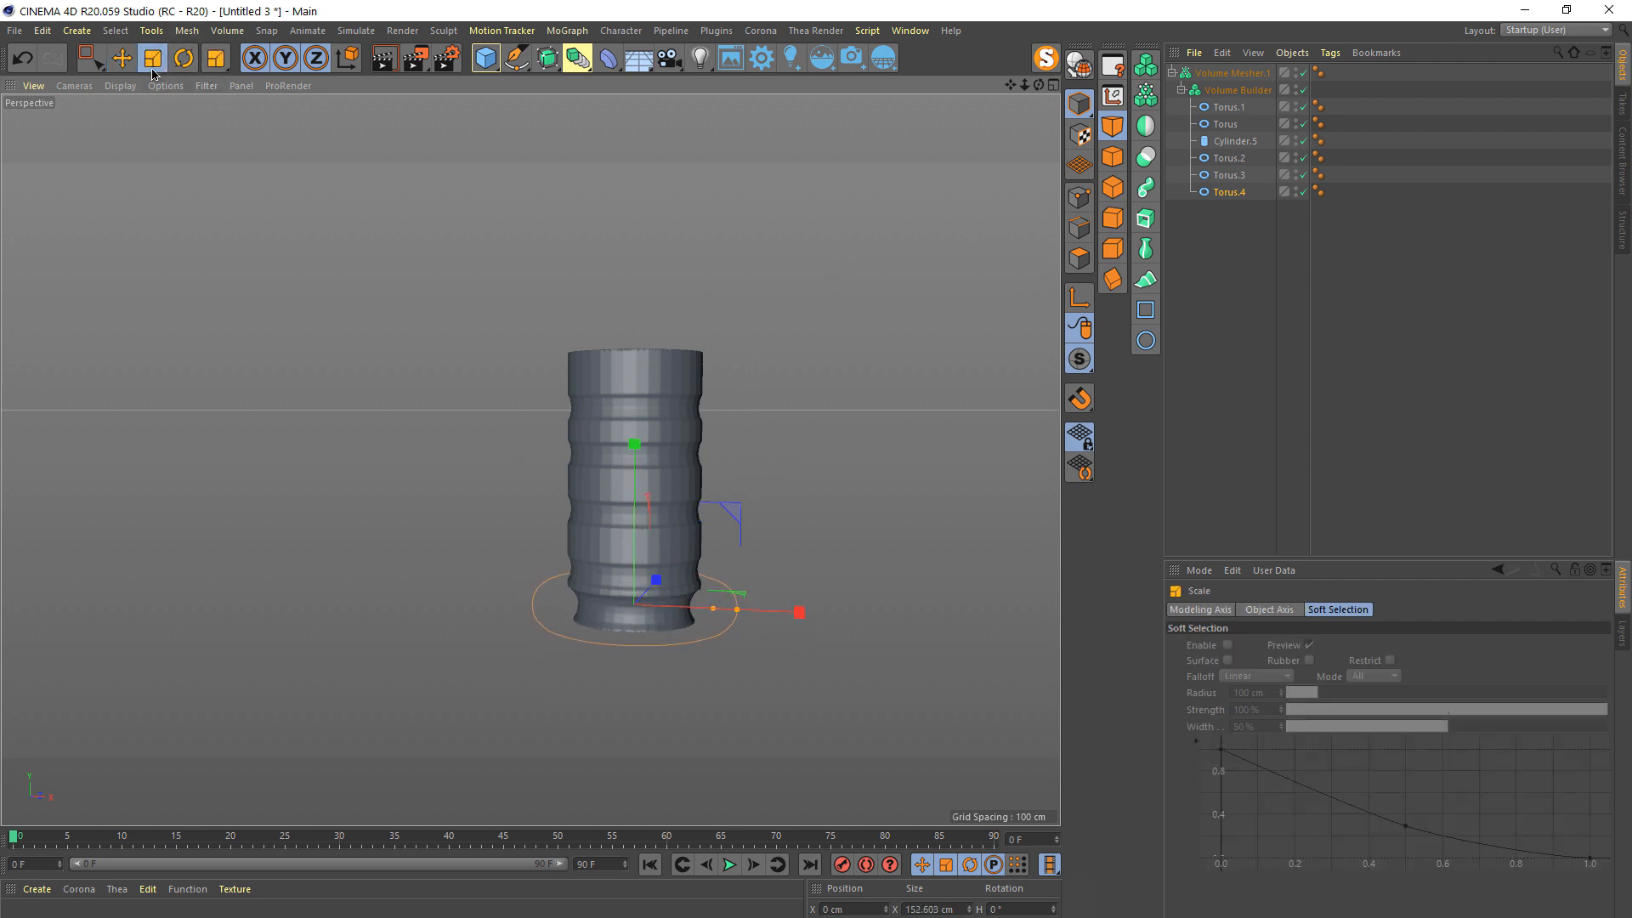
left_click(121, 58)
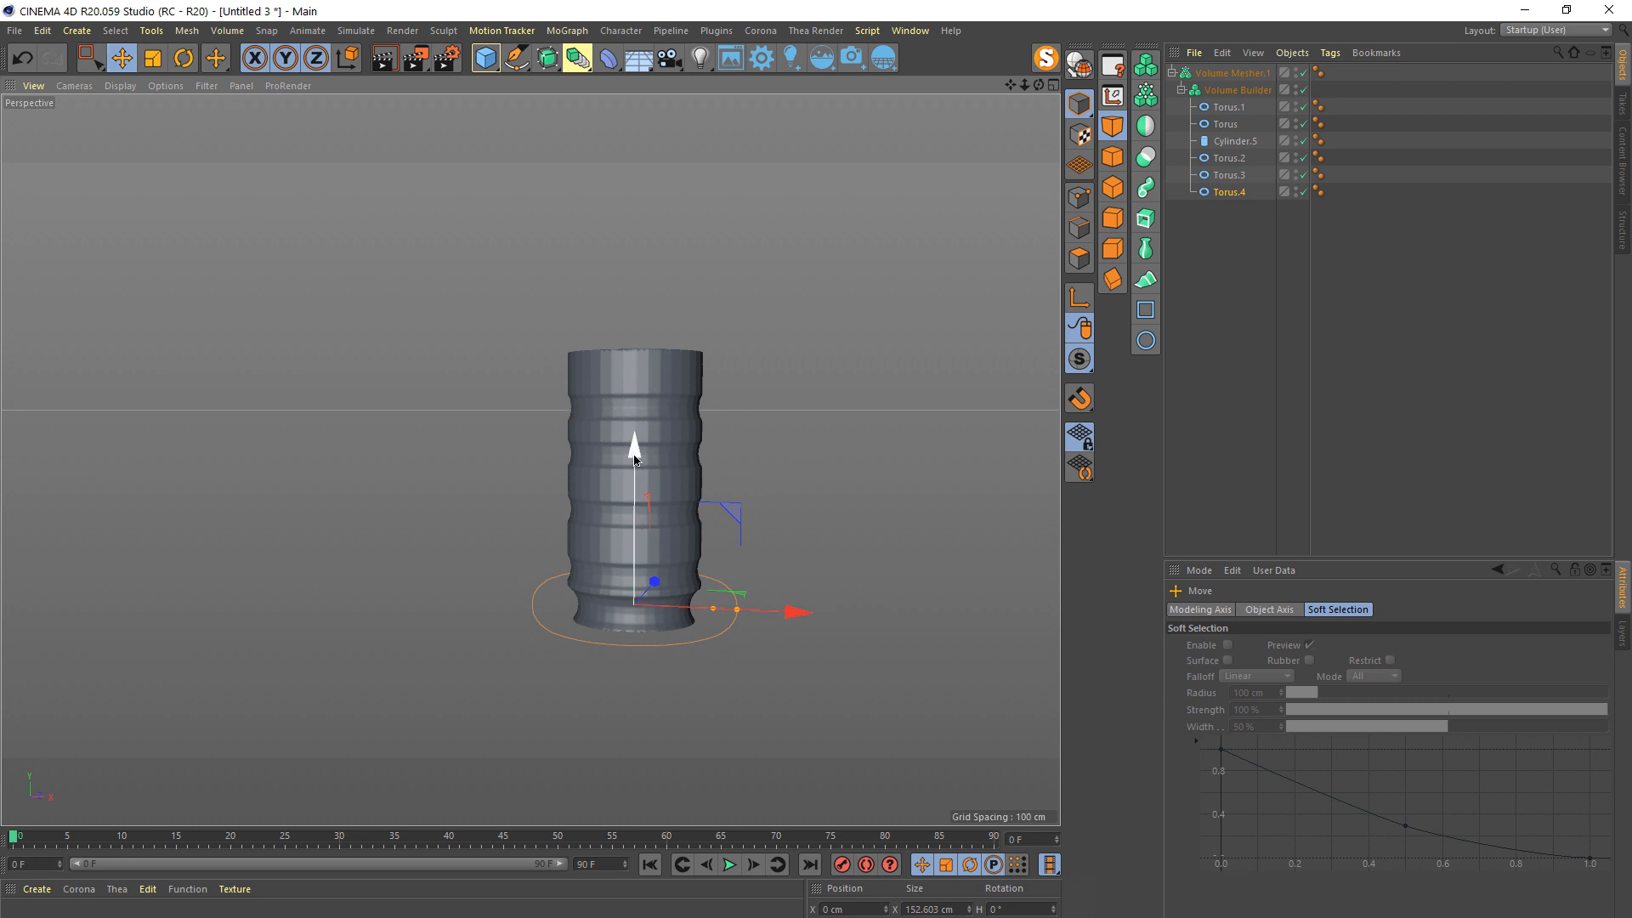
left_click_drag(633, 455, 637, 467)
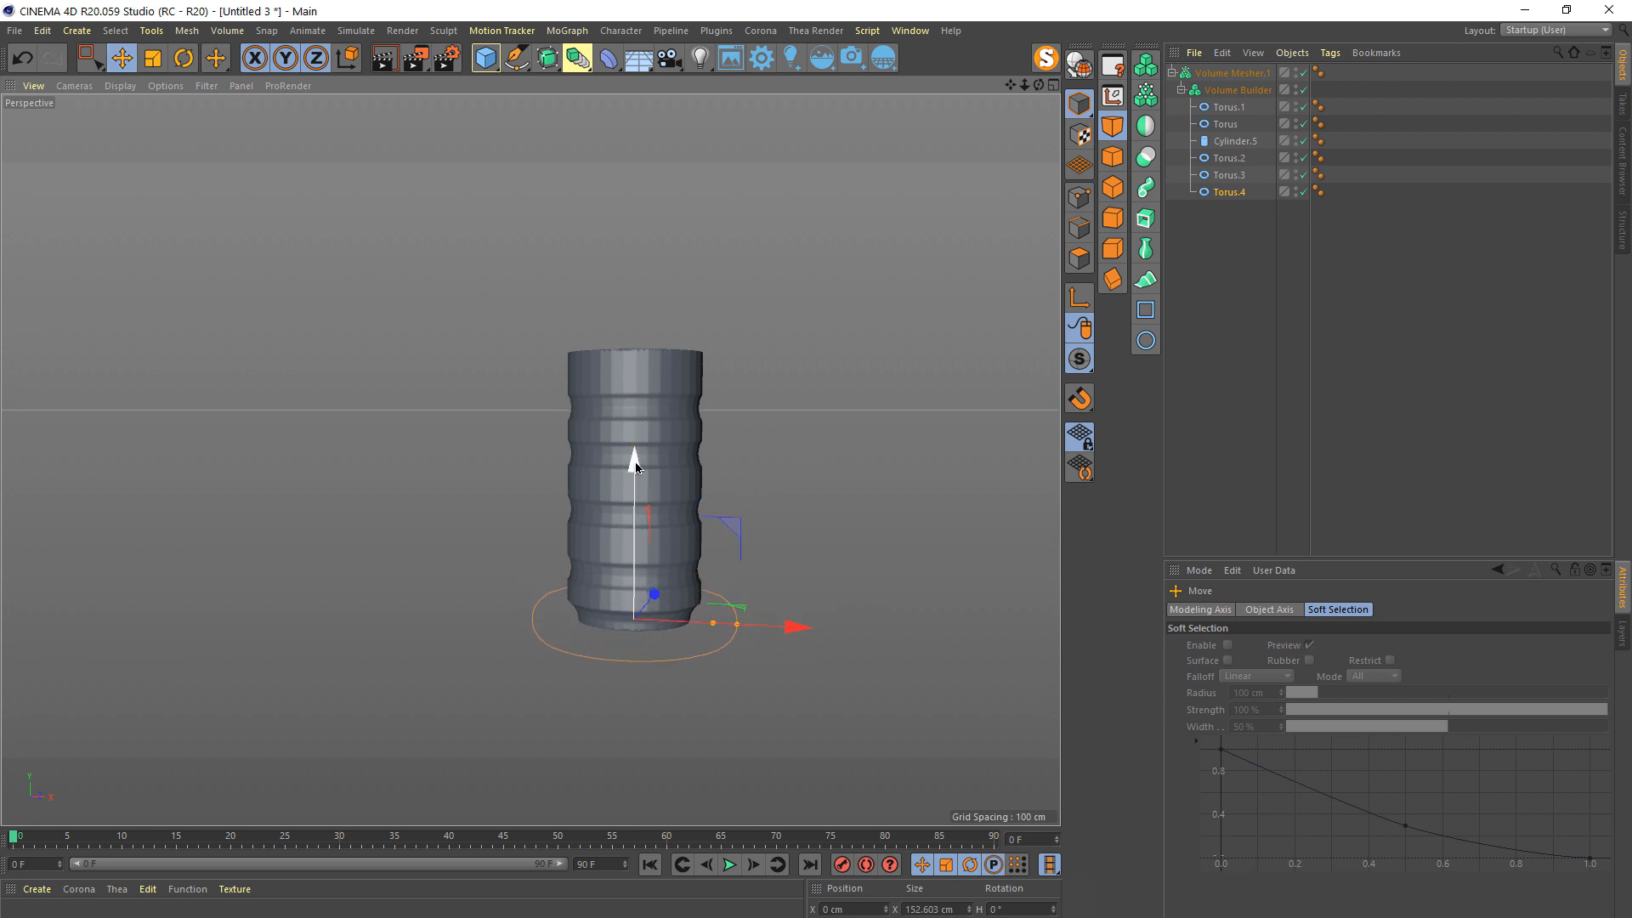
left_click(1214, 344)
- Set the grooved cylinder's Volume Mesher to a voxel range threshold of 72% and adaptive of 13.6%
left_click_drag(671, 365, 890, 443, "alt")
left_click(1172, 73)
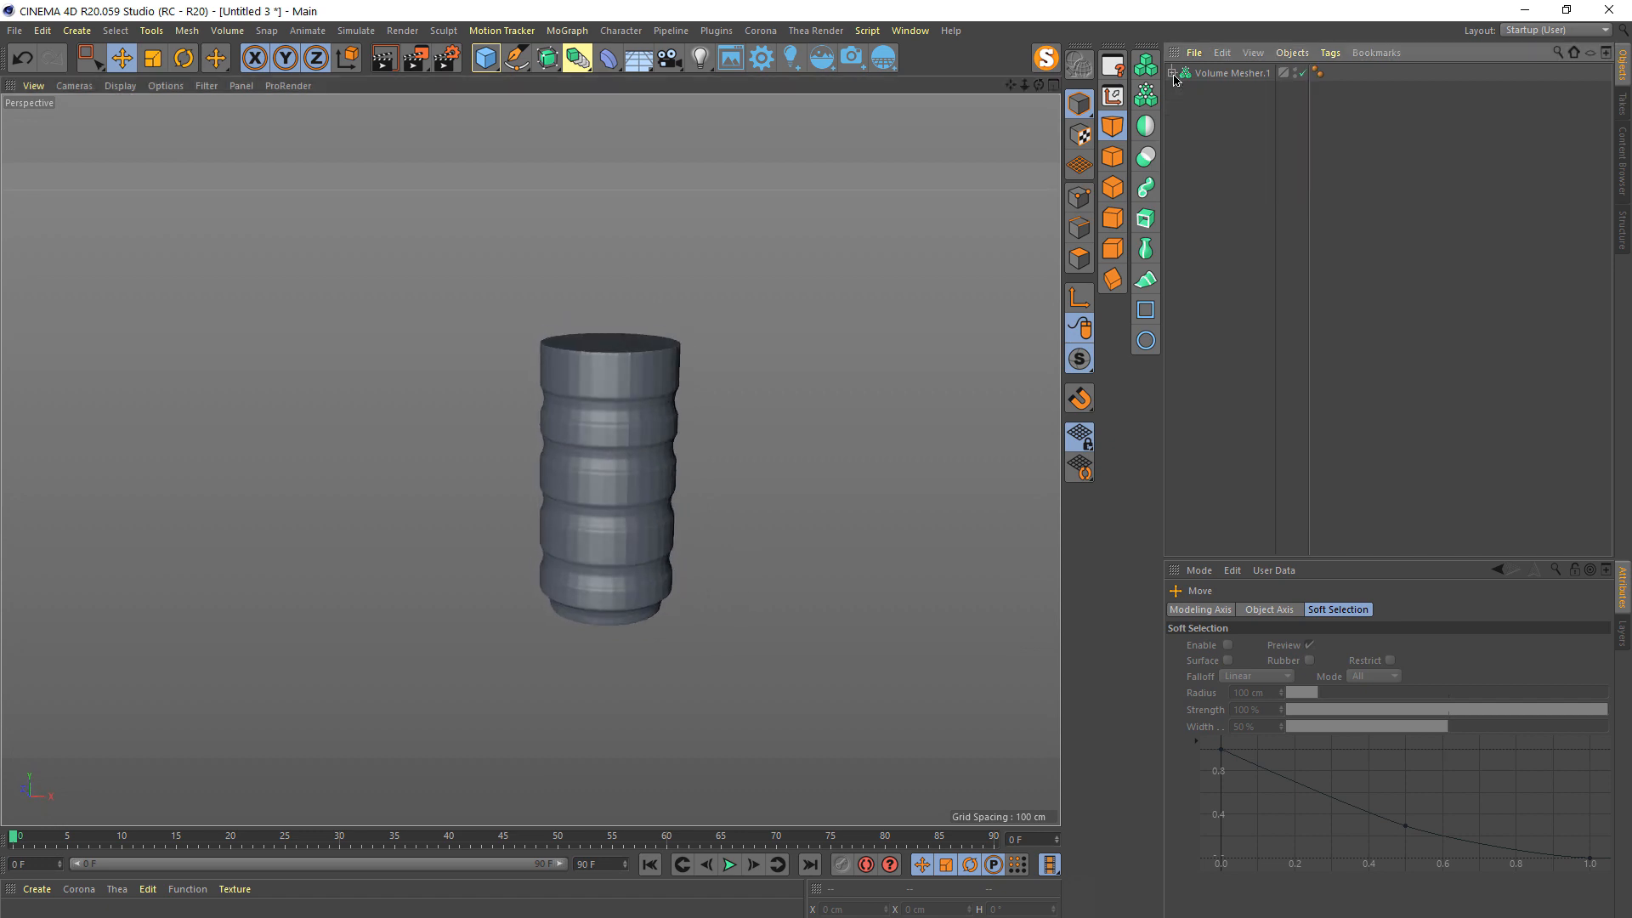
left_click(1207, 74)
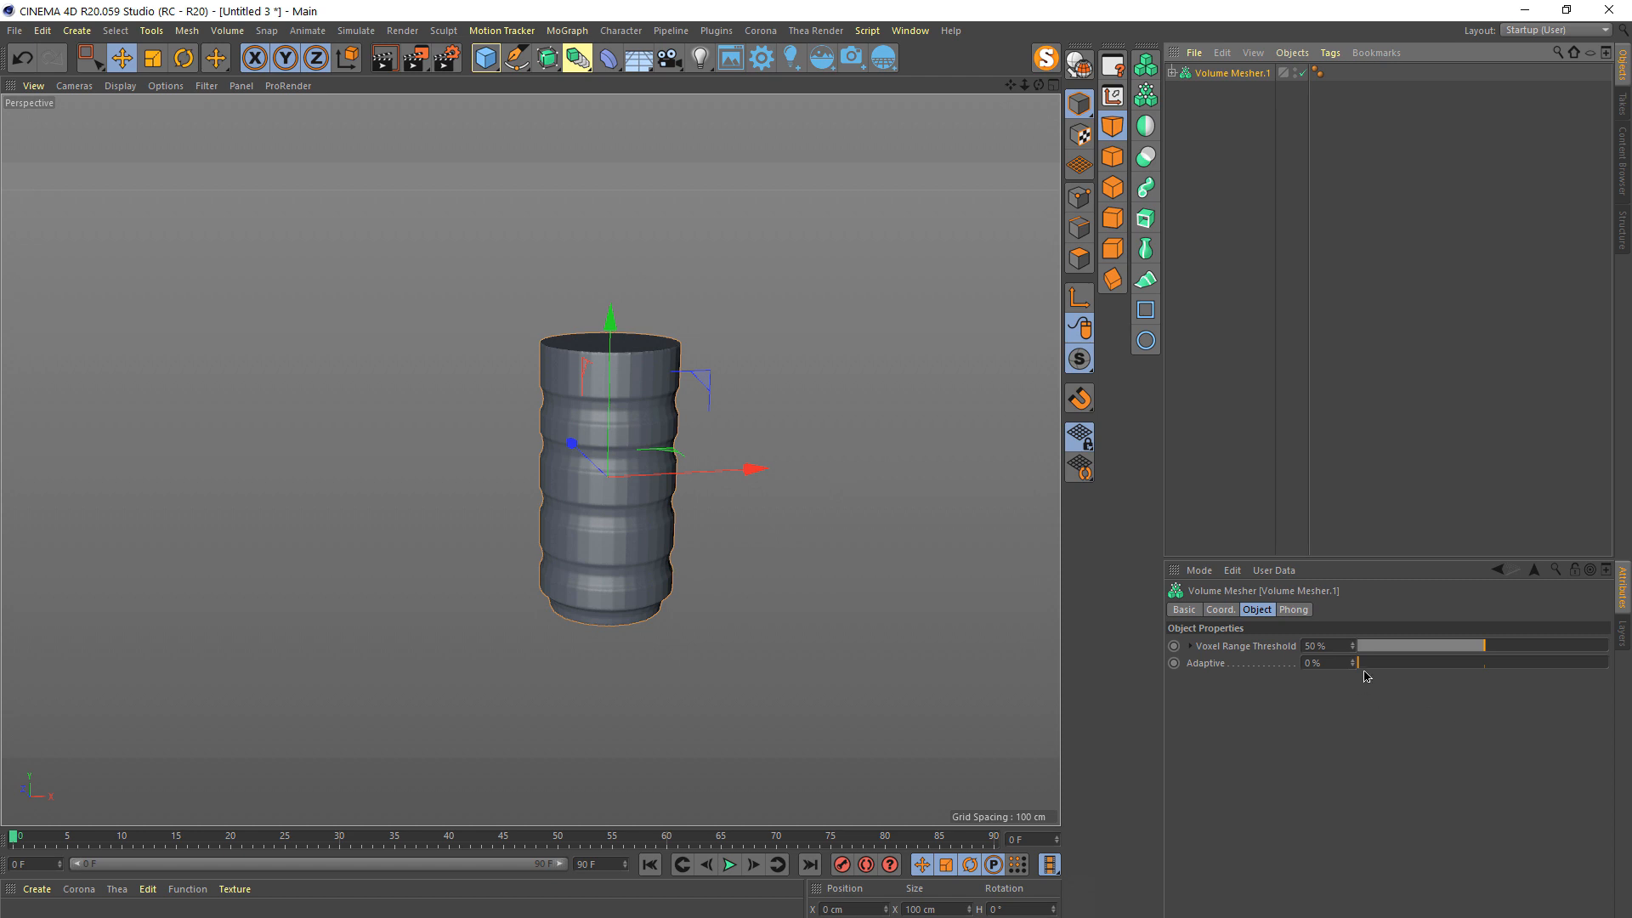
left_click_drag(1365, 668, 1539, 644)
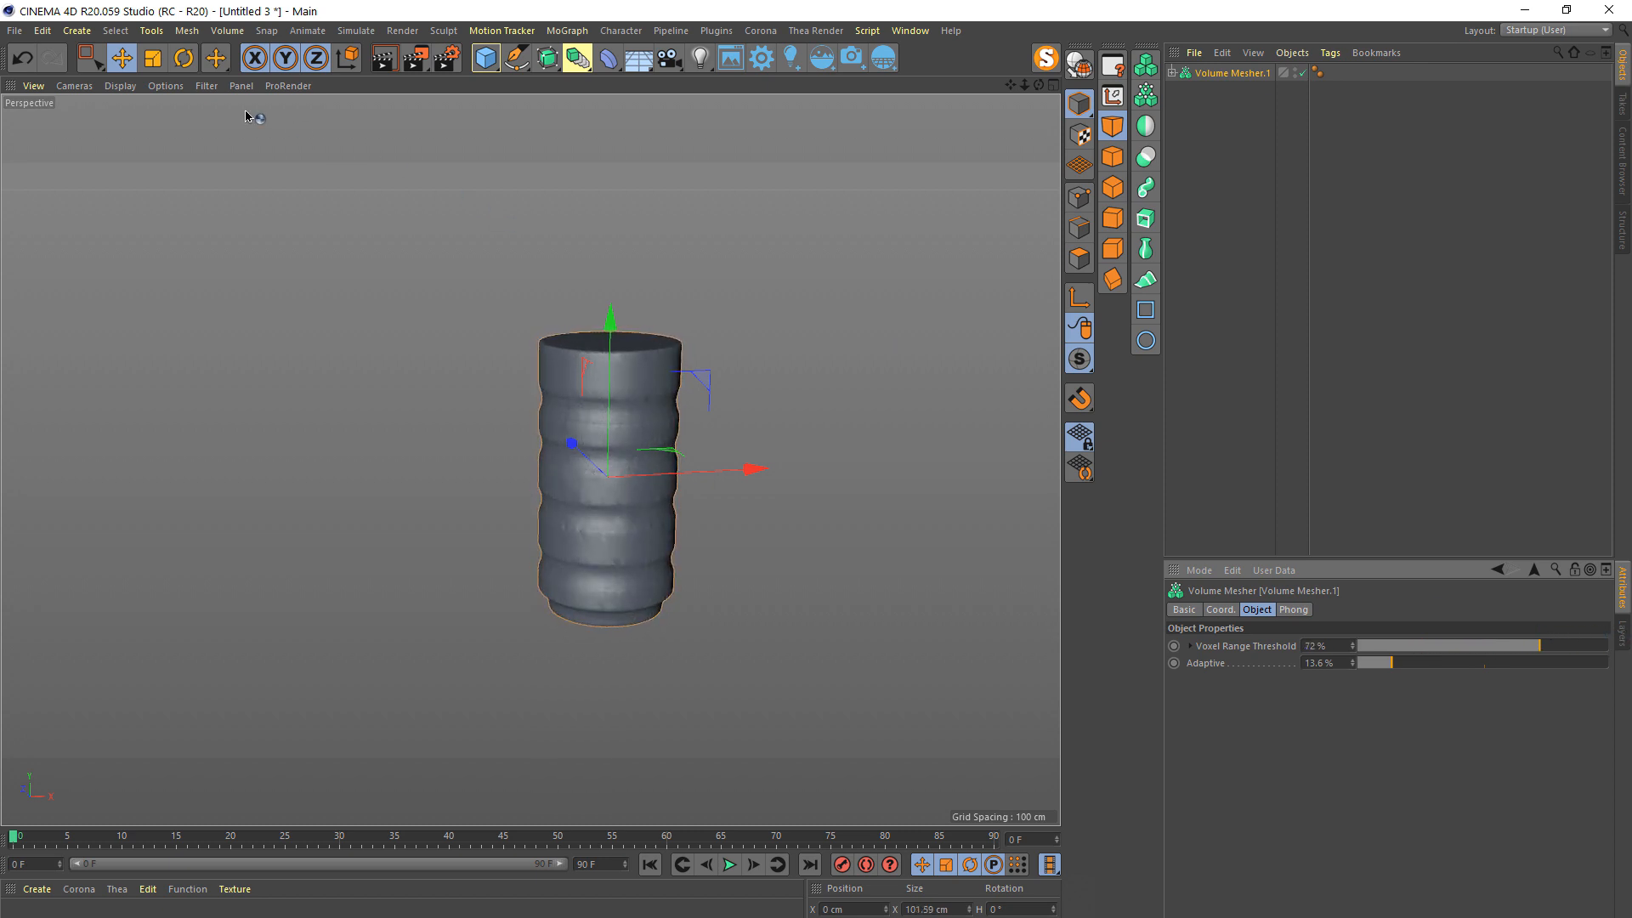
- Check the mesh with polygon lines displayed, raise the voxel range threshold to 77%, and restore Gouraud shading without lines
left_click(120, 85)
left_click(170, 129)
scroll(638, 398, "up", 2)
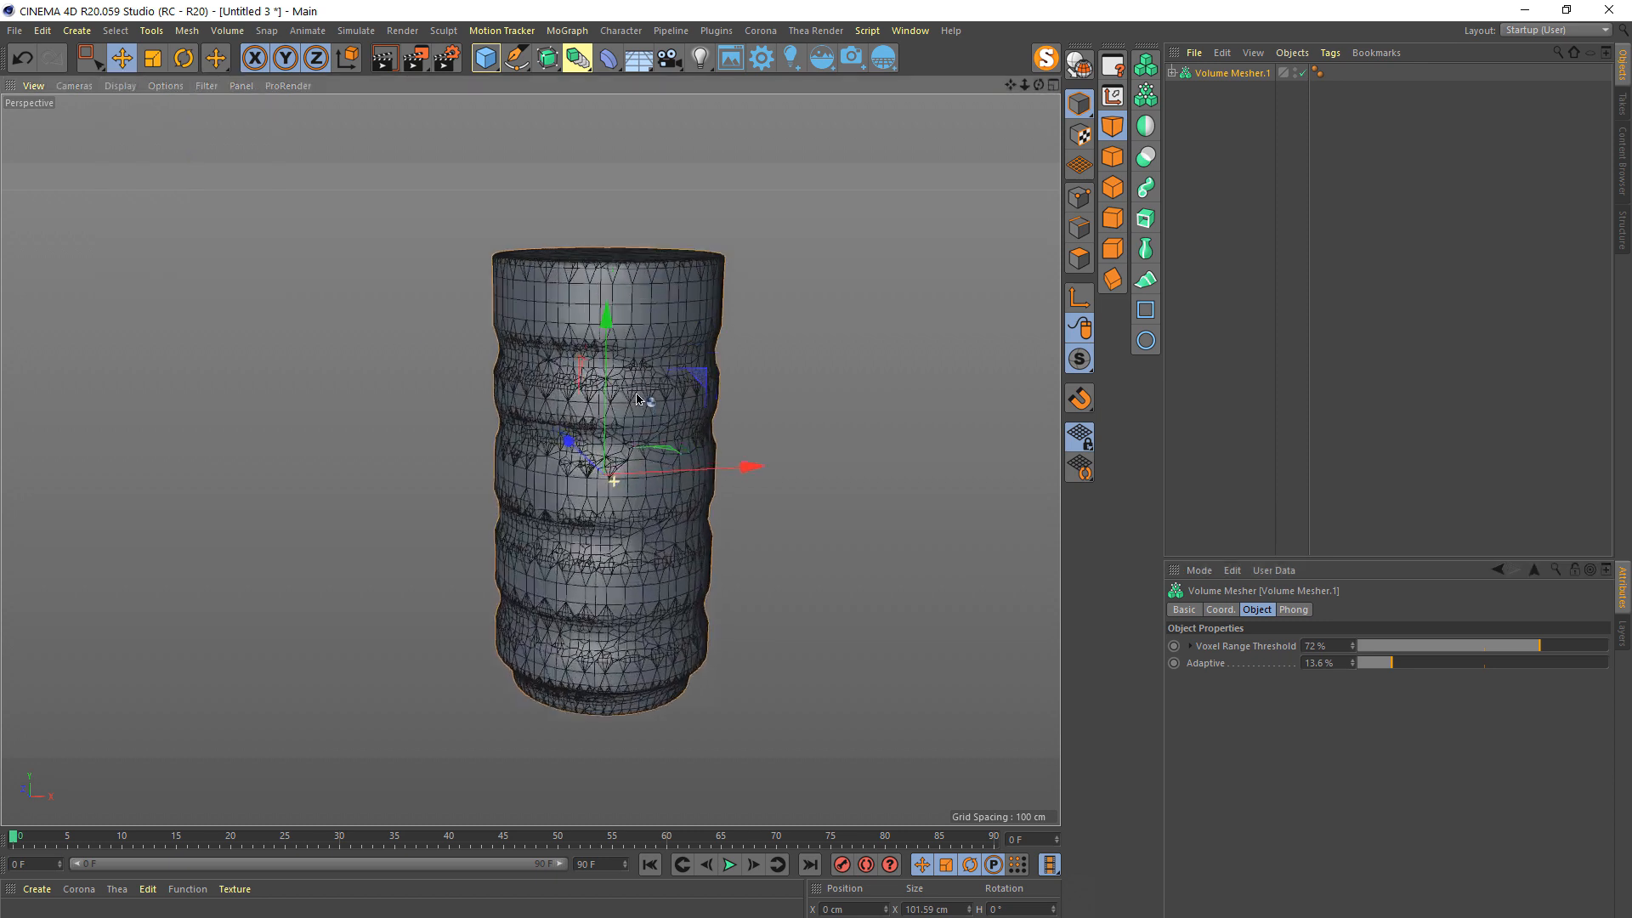
scroll(638, 398, "up", 2)
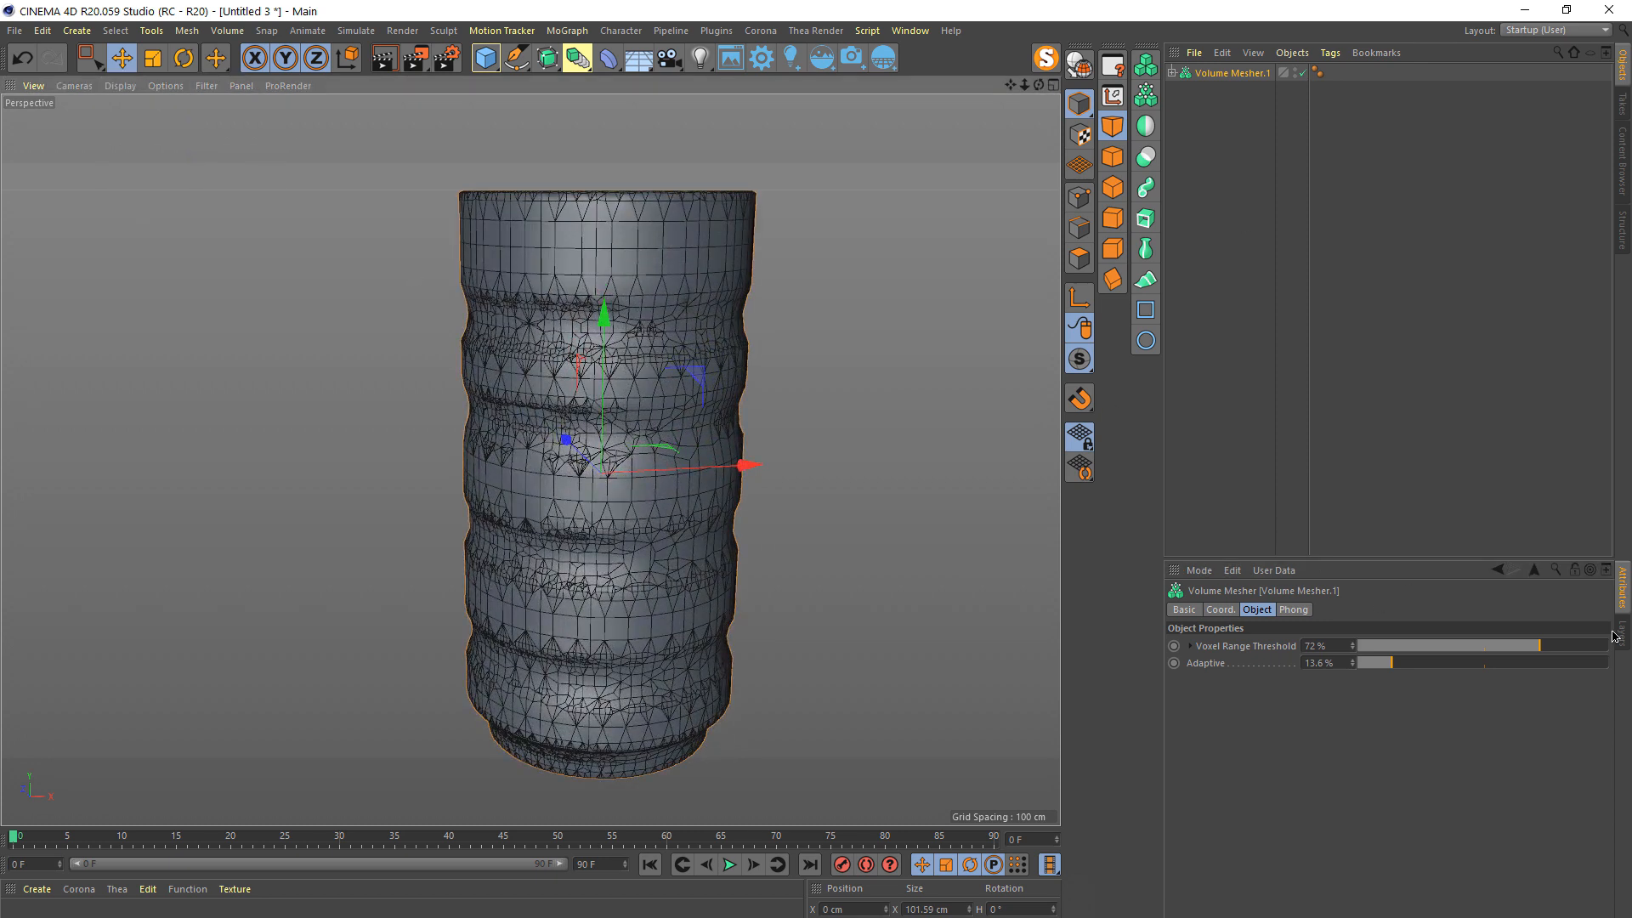
left_click_drag(1545, 647, 1552, 647)
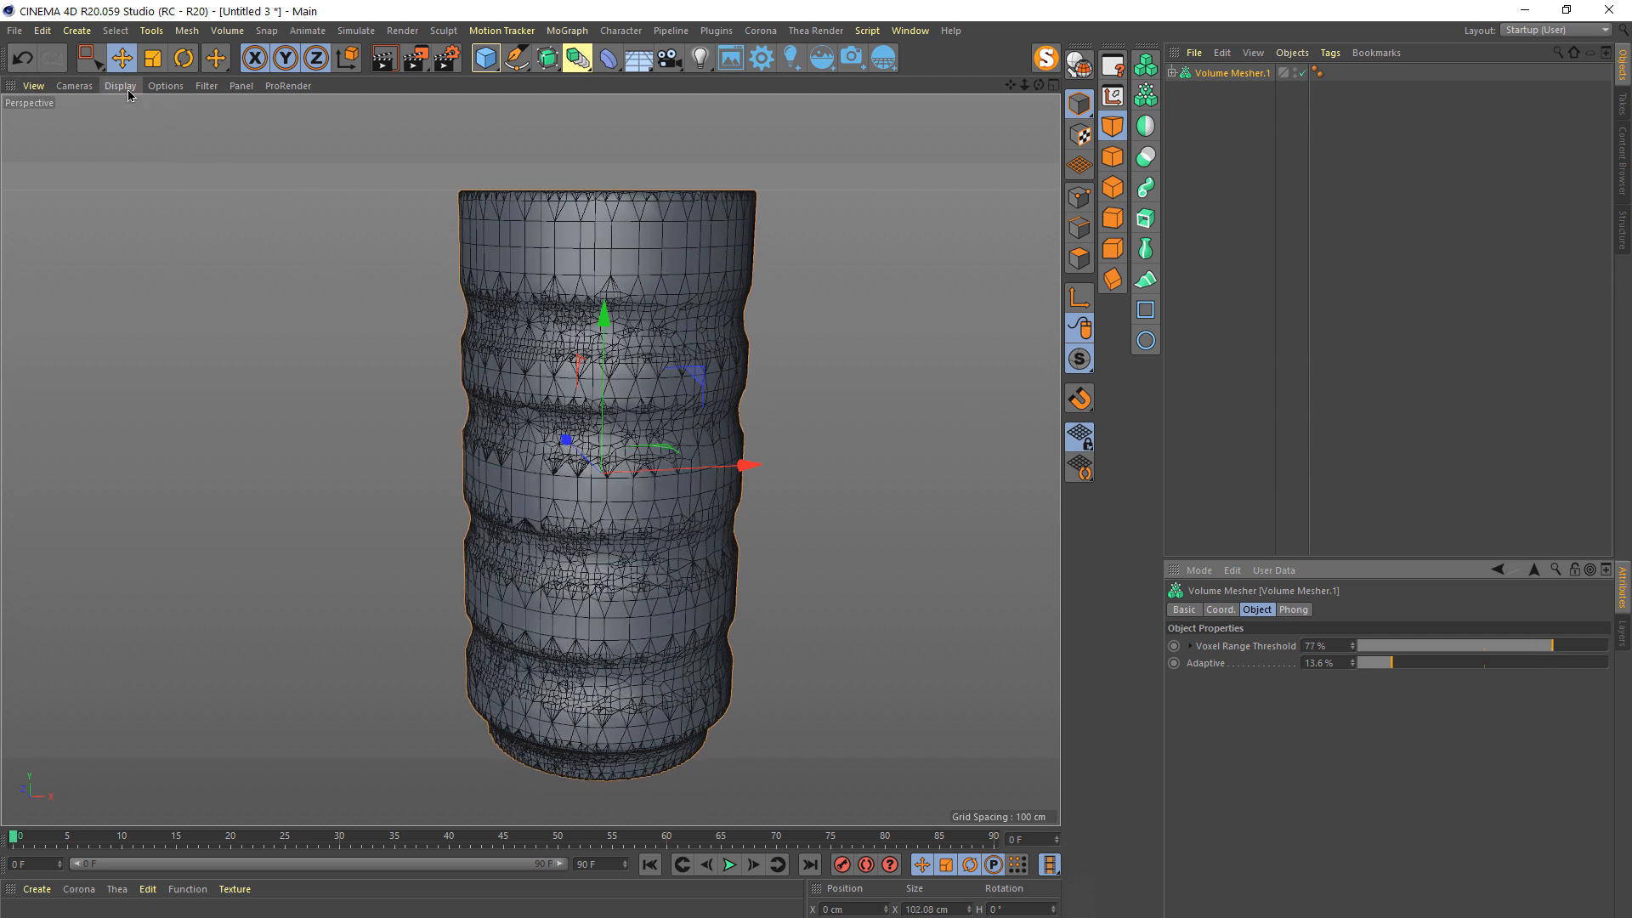
key("n")
key("a")
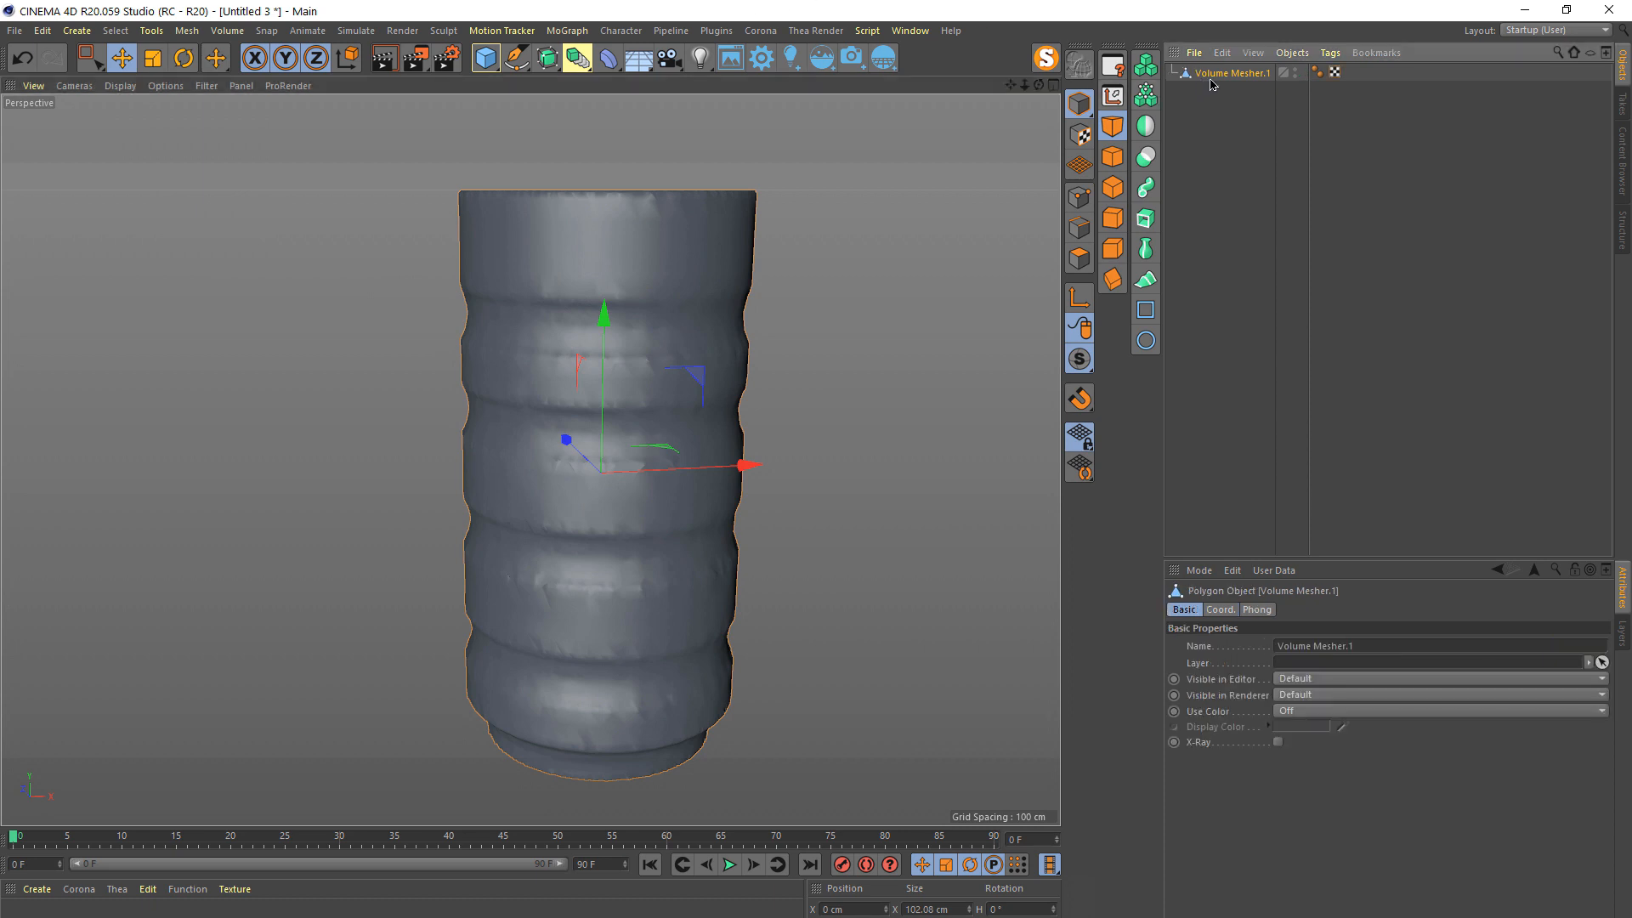
- Convert the Volume Mesher to an editable polygon object and scale it to about 7.7 cm wide with all truck parts shown
left_click(1047, 61)
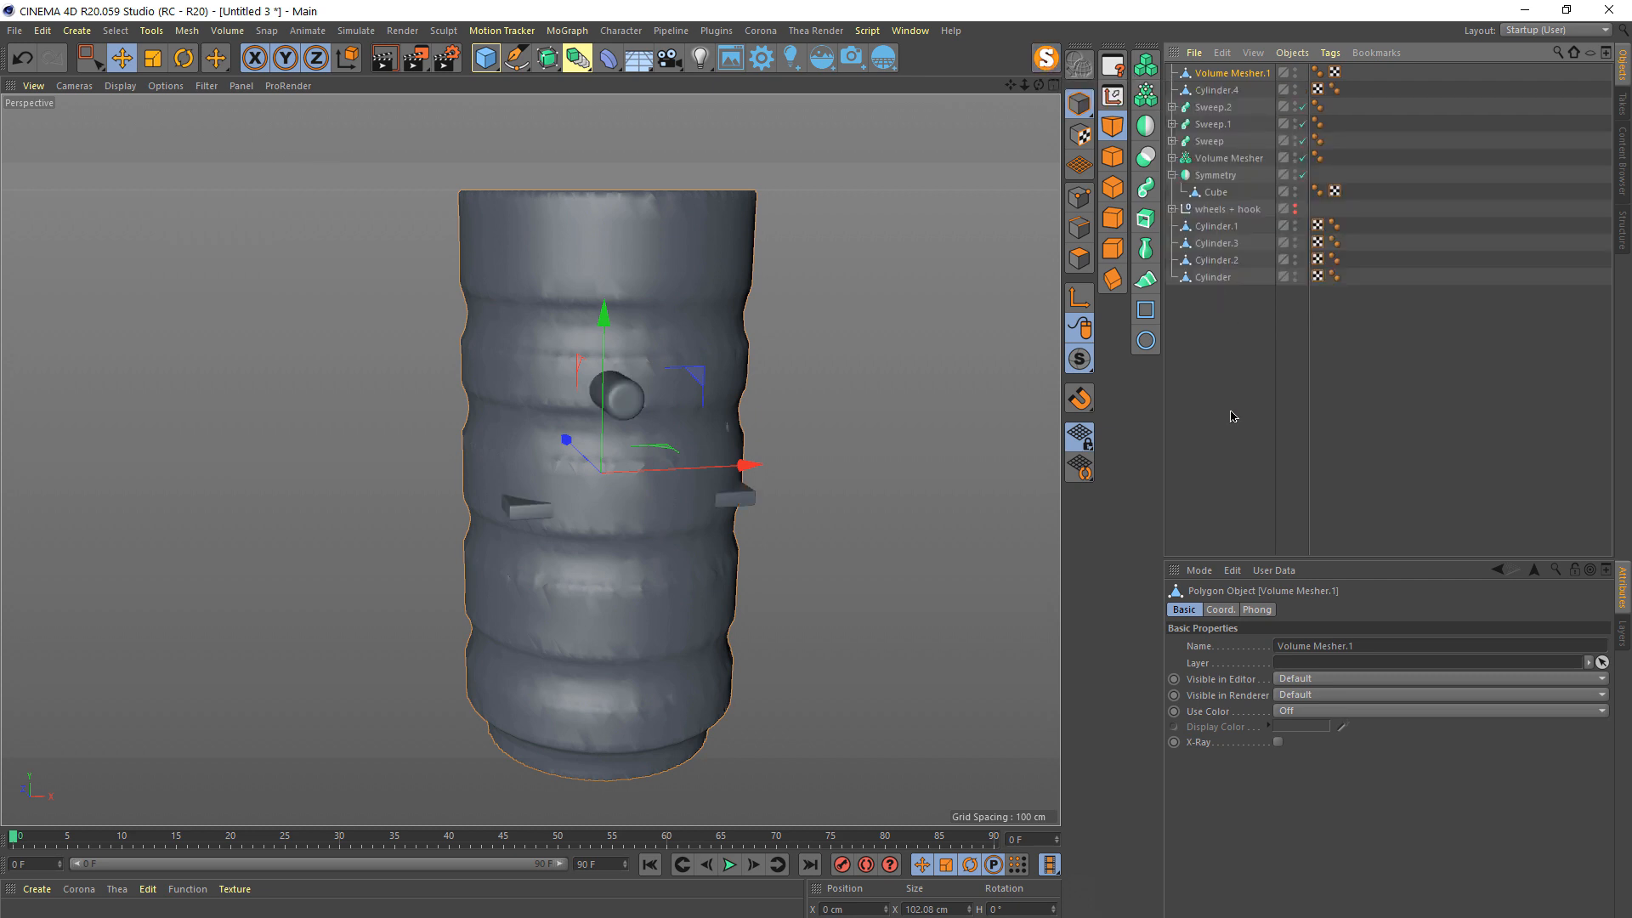
left_click(153, 58)
left_click_drag(808, 247, 298, 466)
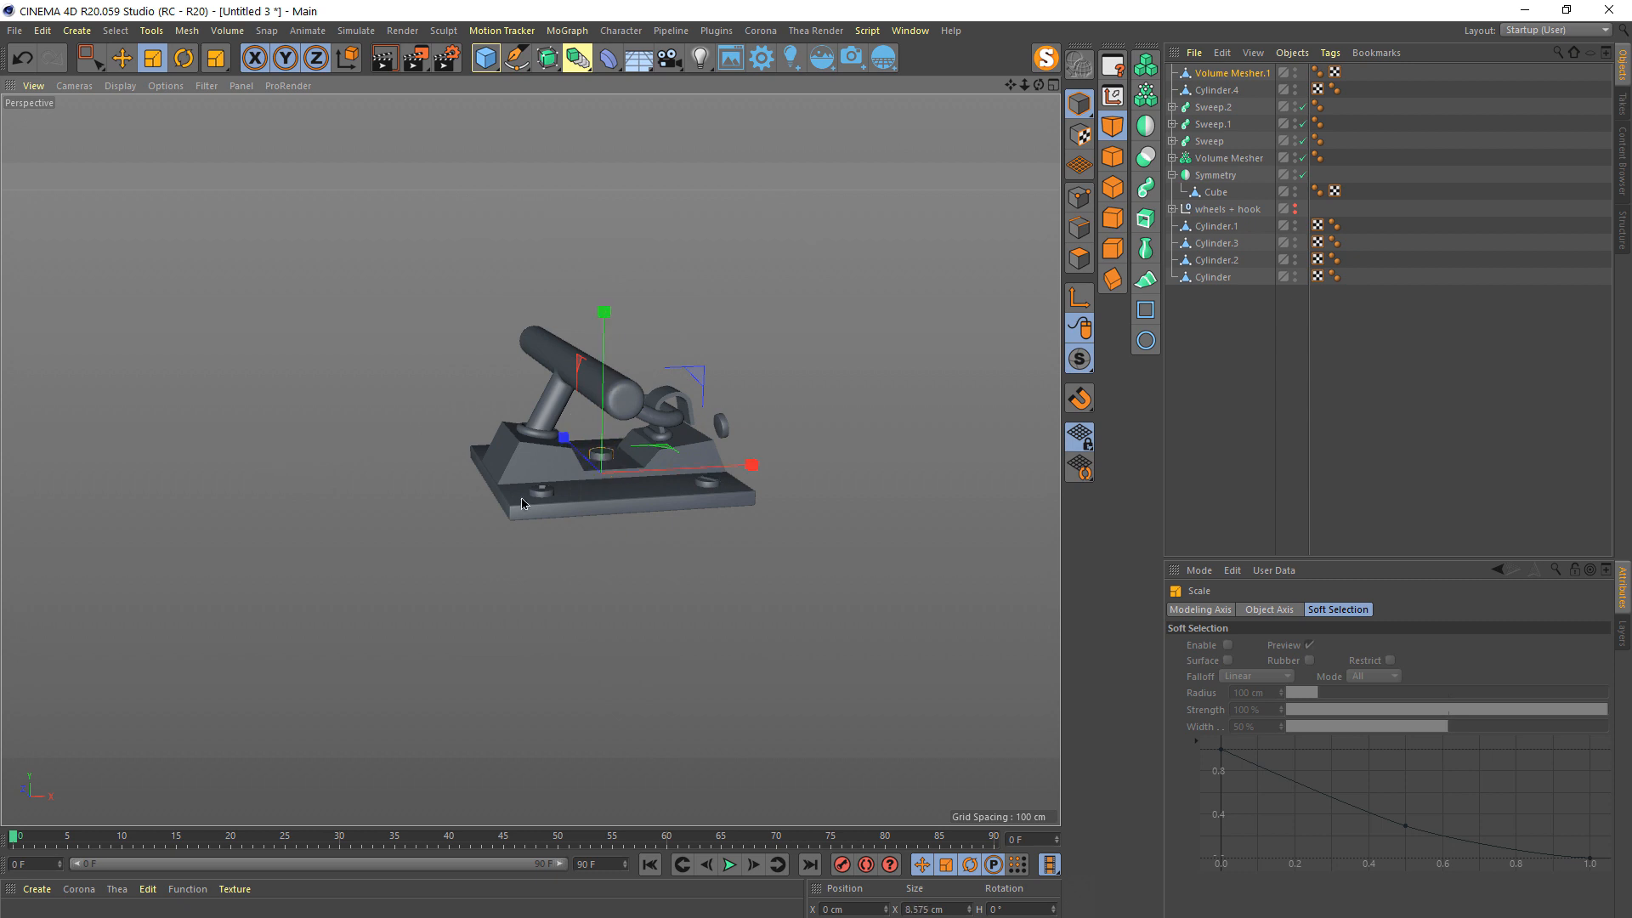
- Move the grooved cylinder in the front view from the base plate up to the hook near the extra screw head
scroll(645, 323, "up", 8)
left_click_drag(625, 437, 594, 371, "alt")
left_click(123, 60)
middle_click(671, 474)
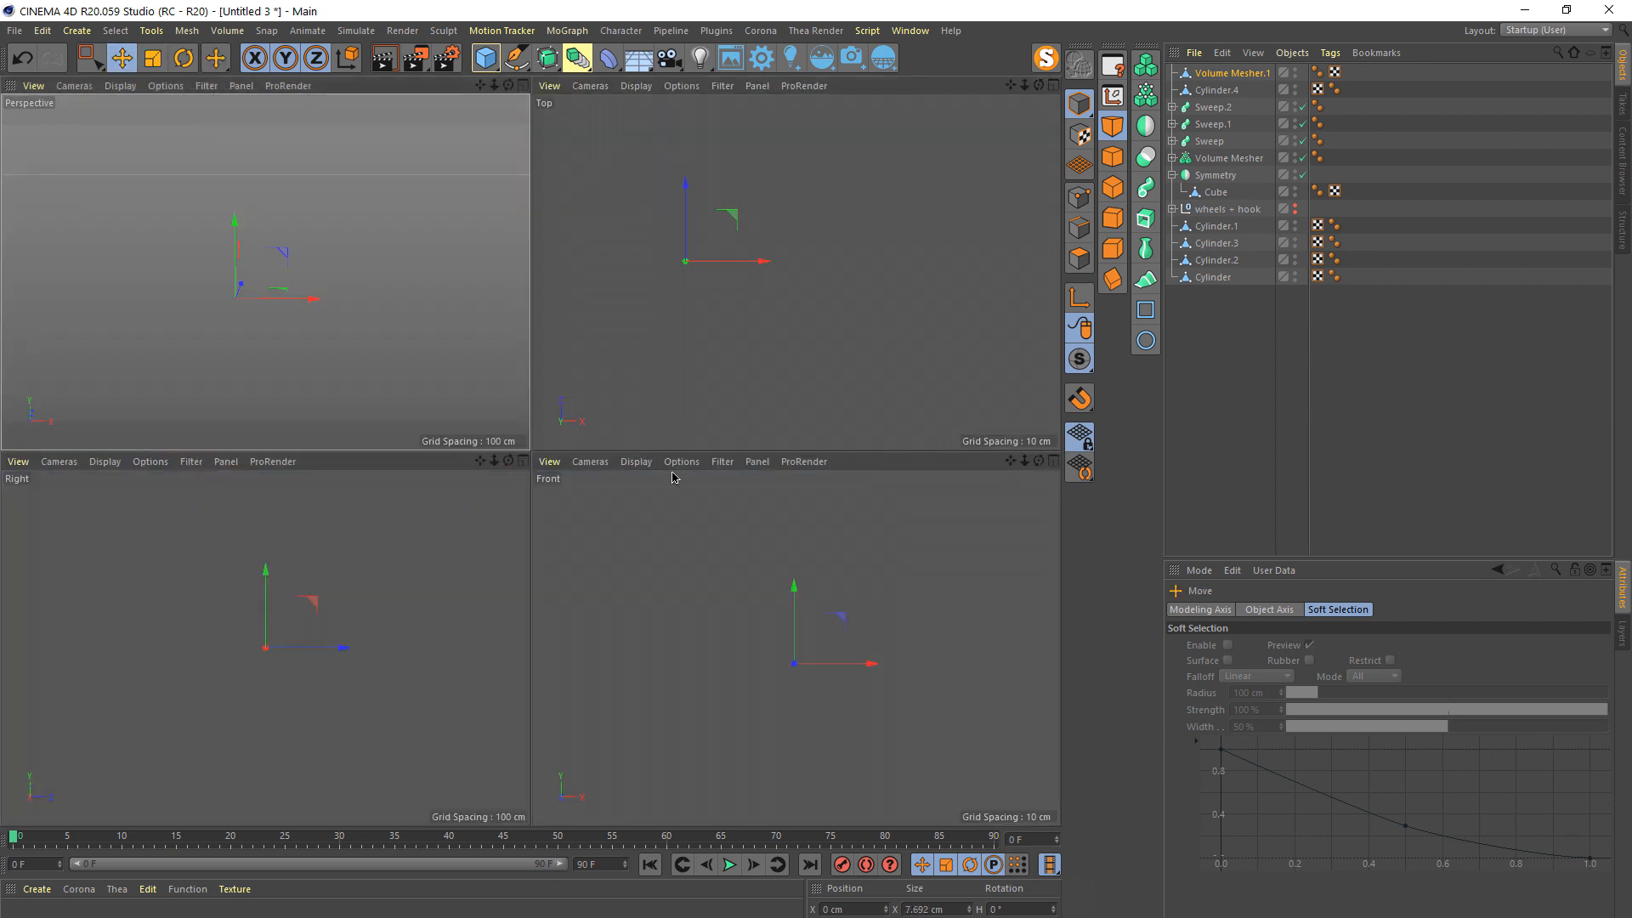
middle_click(819, 562)
scroll(522, 463, "up", 6)
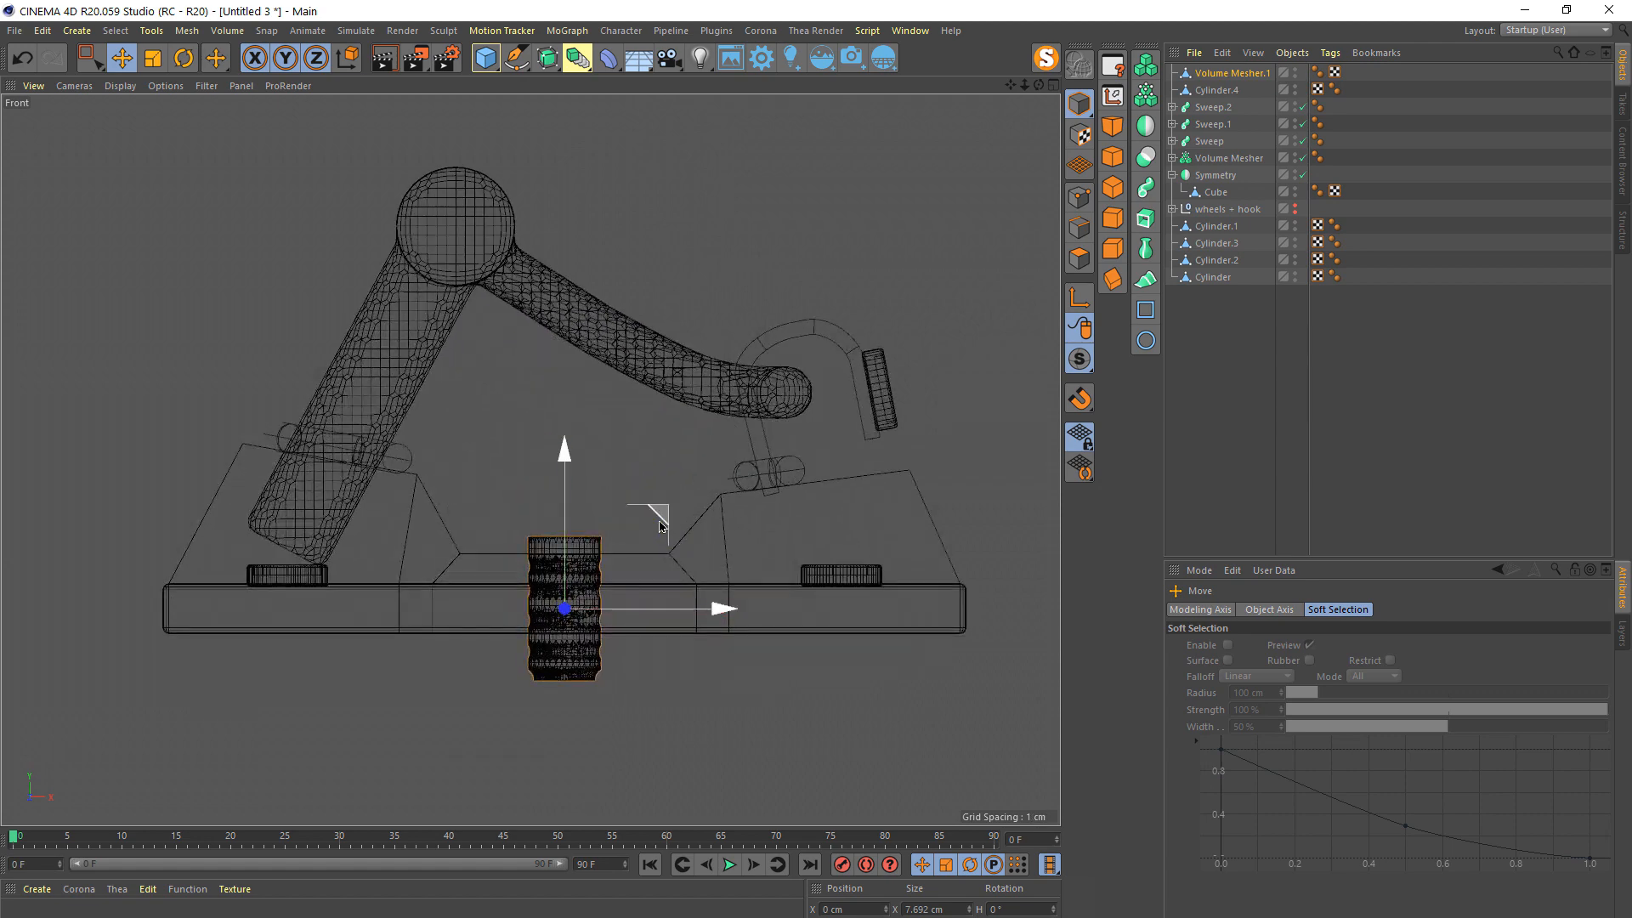
left_click_drag(665, 525, 891, 351)
- Scale the grooved cylinder to about 3.9 cm and rotate it in line with the screw head, placing it inside the hook
scroll(891, 351, "up", 5)
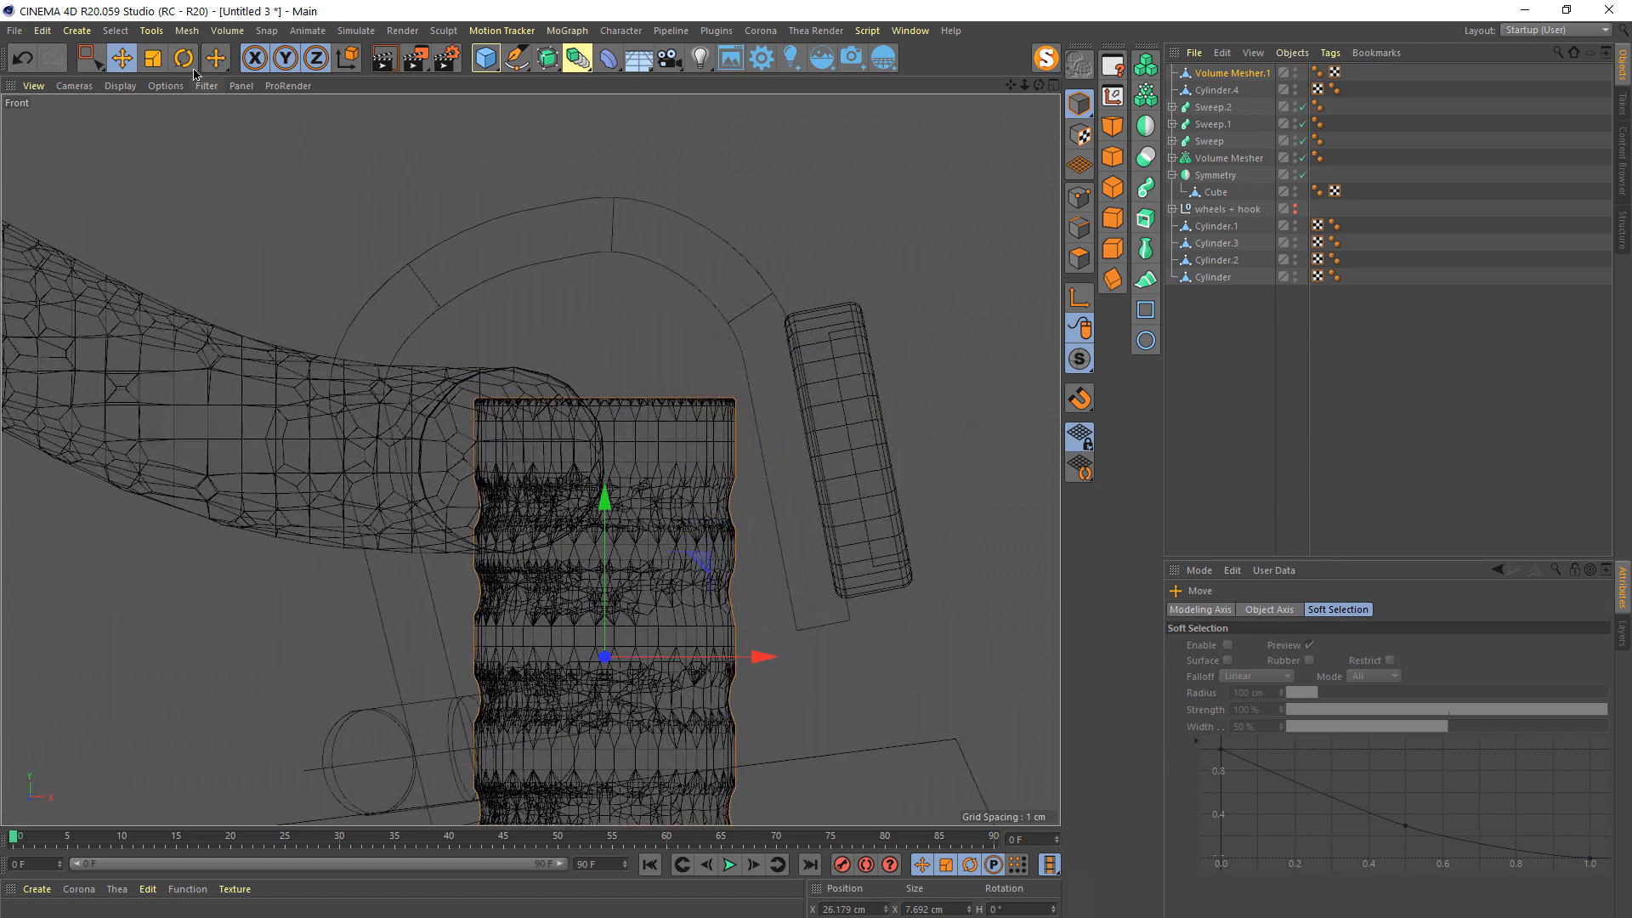
key("r")
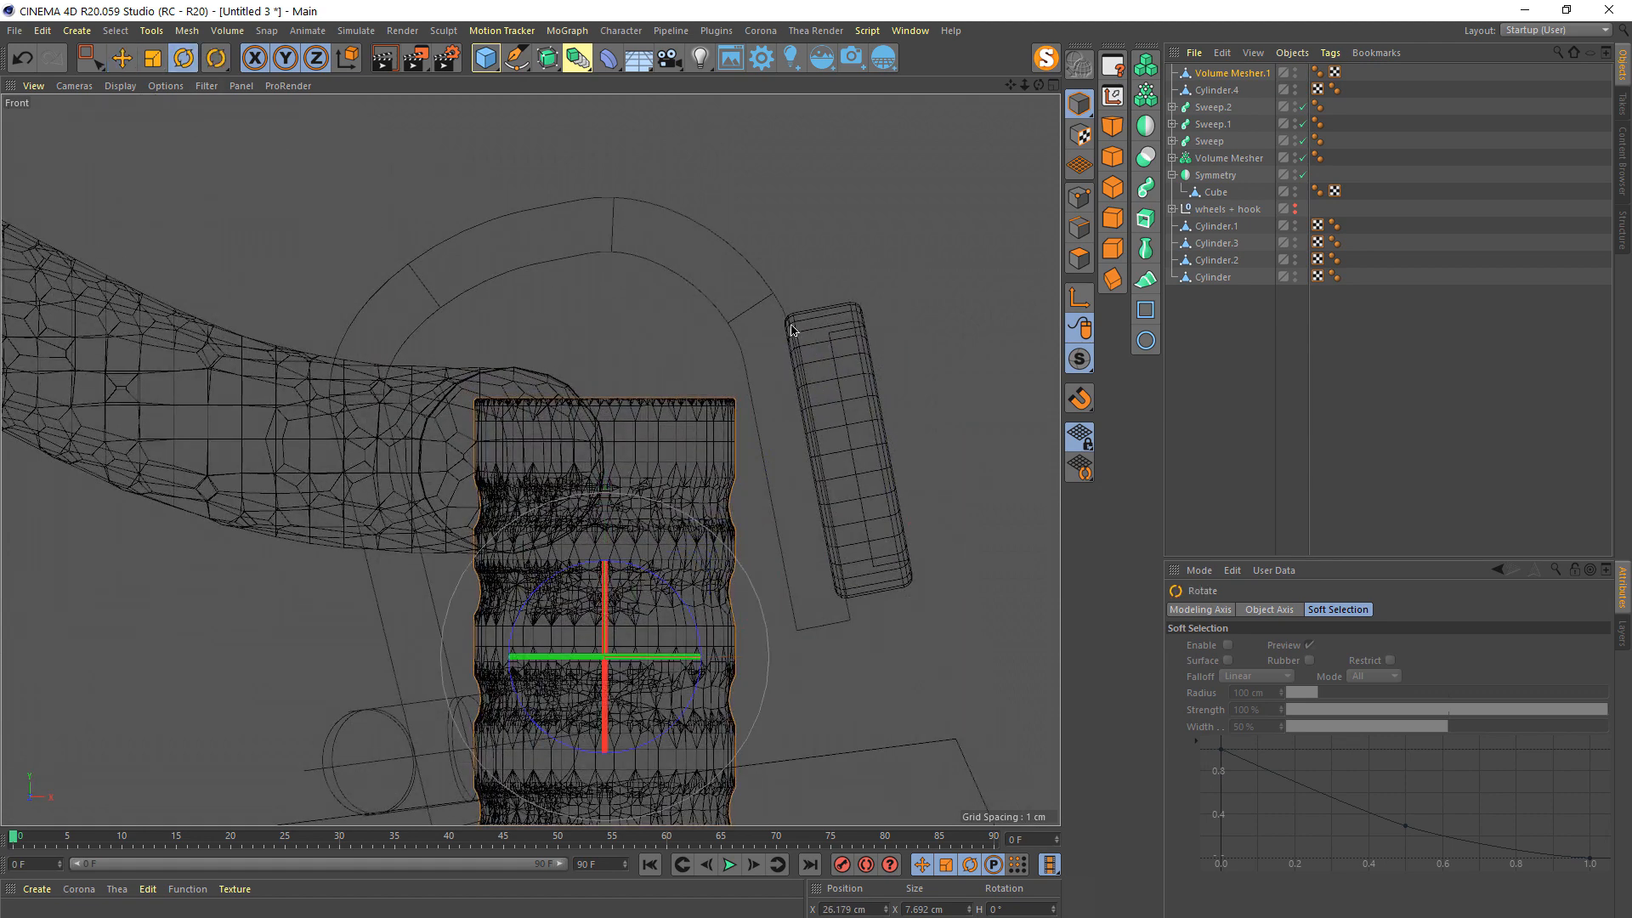
key("t")
left_click_drag(788, 347, 787, 553)
key("r")
key("e")
- Reduce the grooved cylinder to about 3 cm and move it below the bent bar, pointing into the hook's free end
left_click(153, 58)
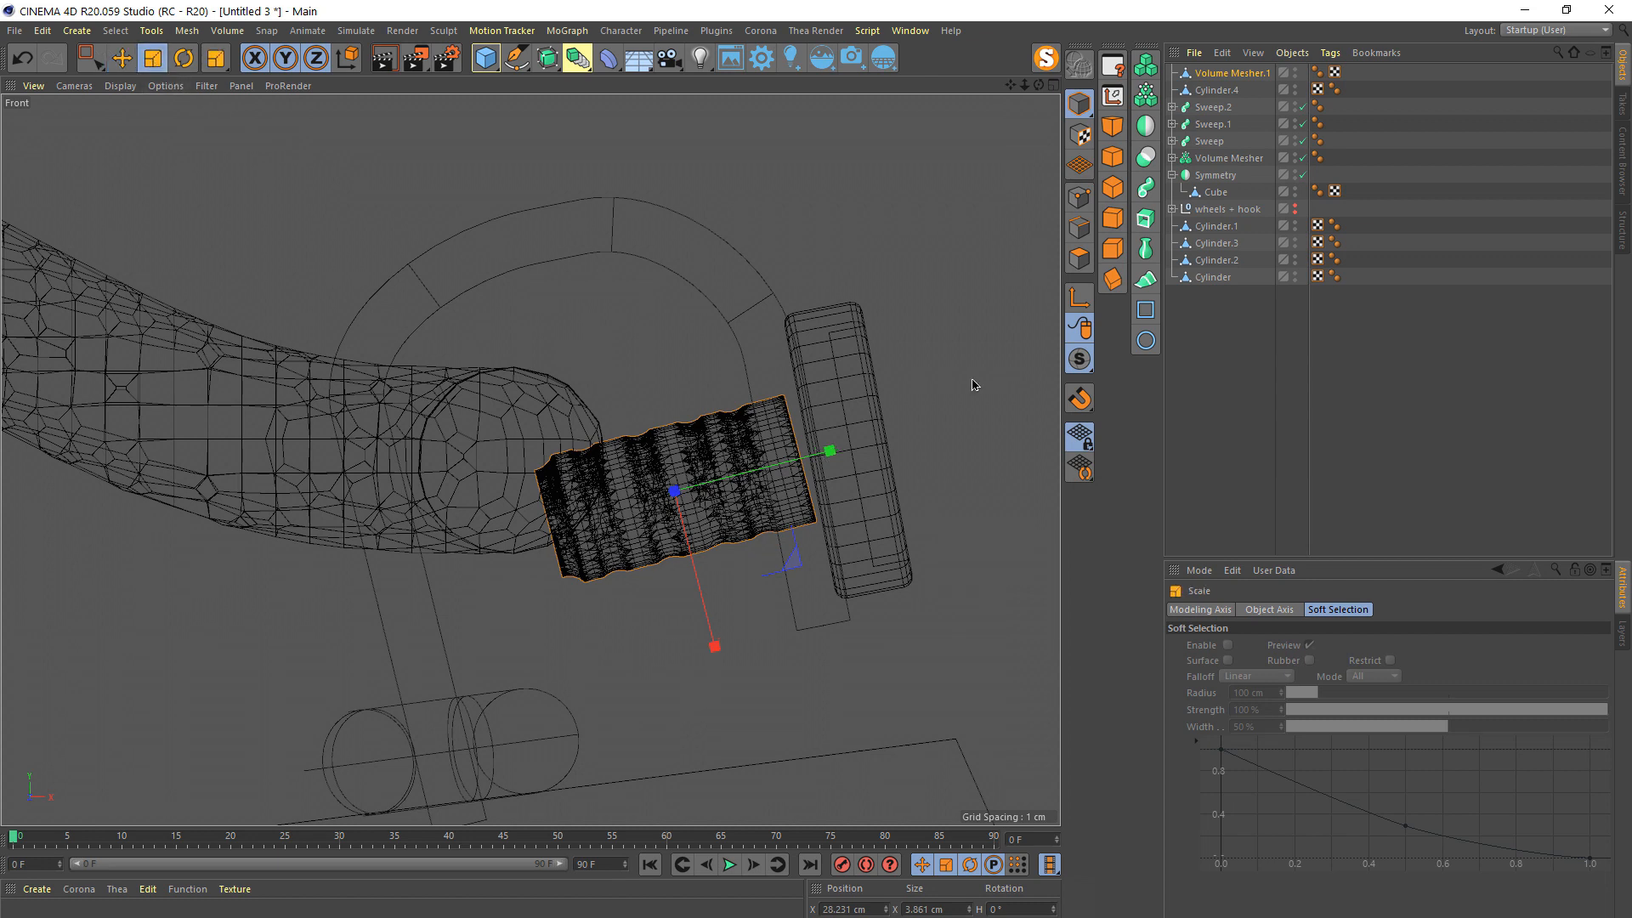
left_click_drag(973, 382, 275, 187)
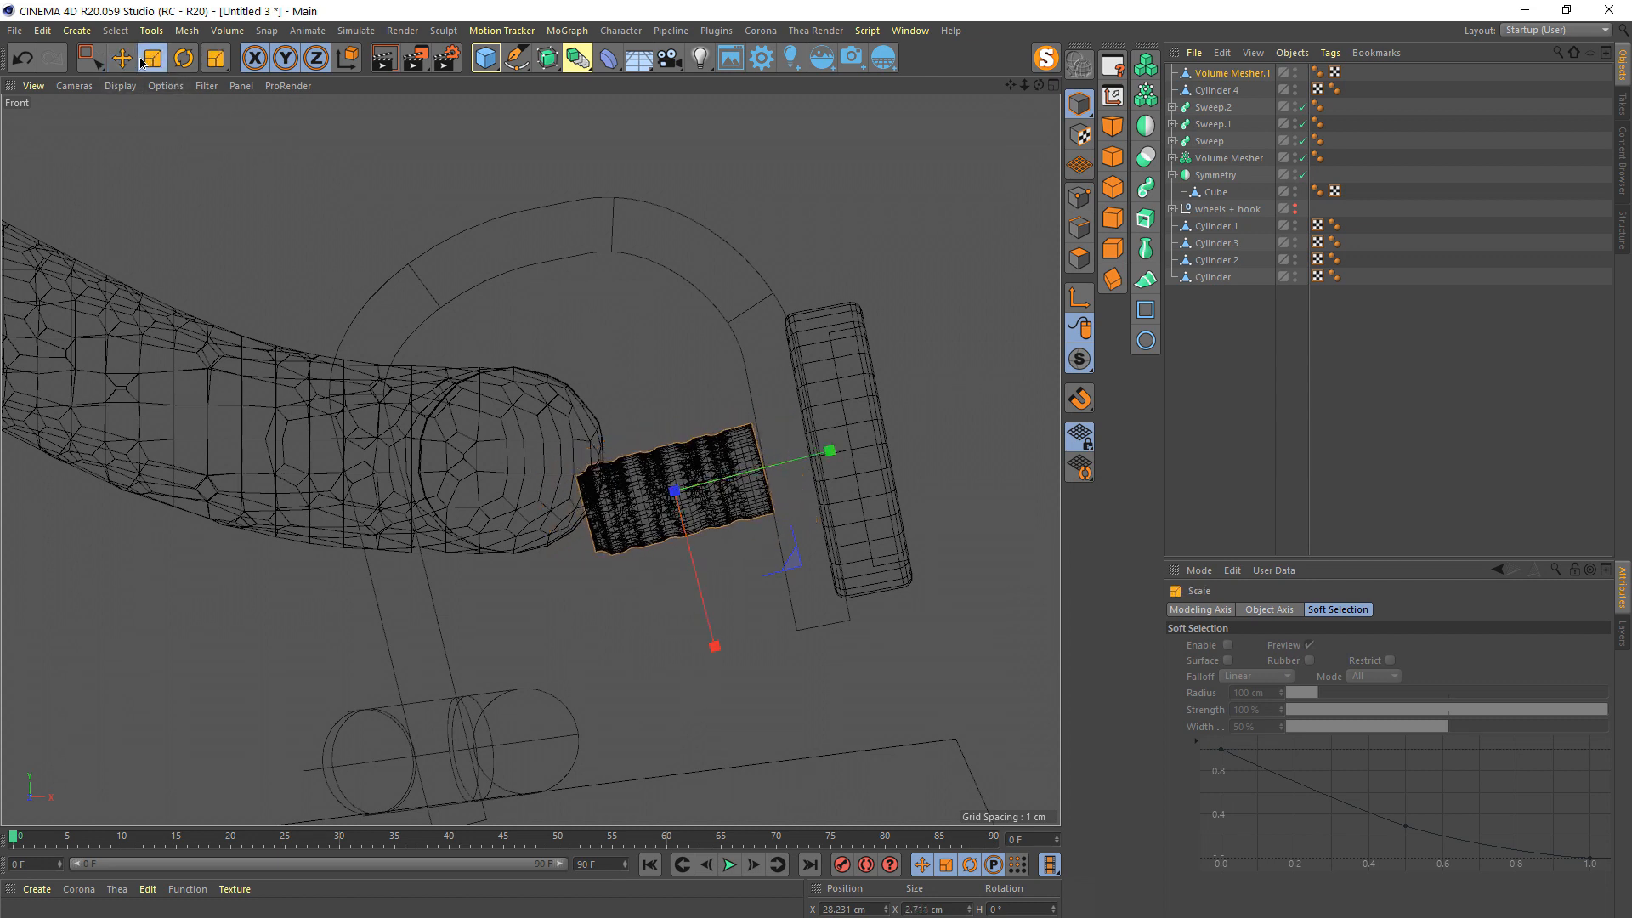
left_click_drag(497, 272, 989, 526)
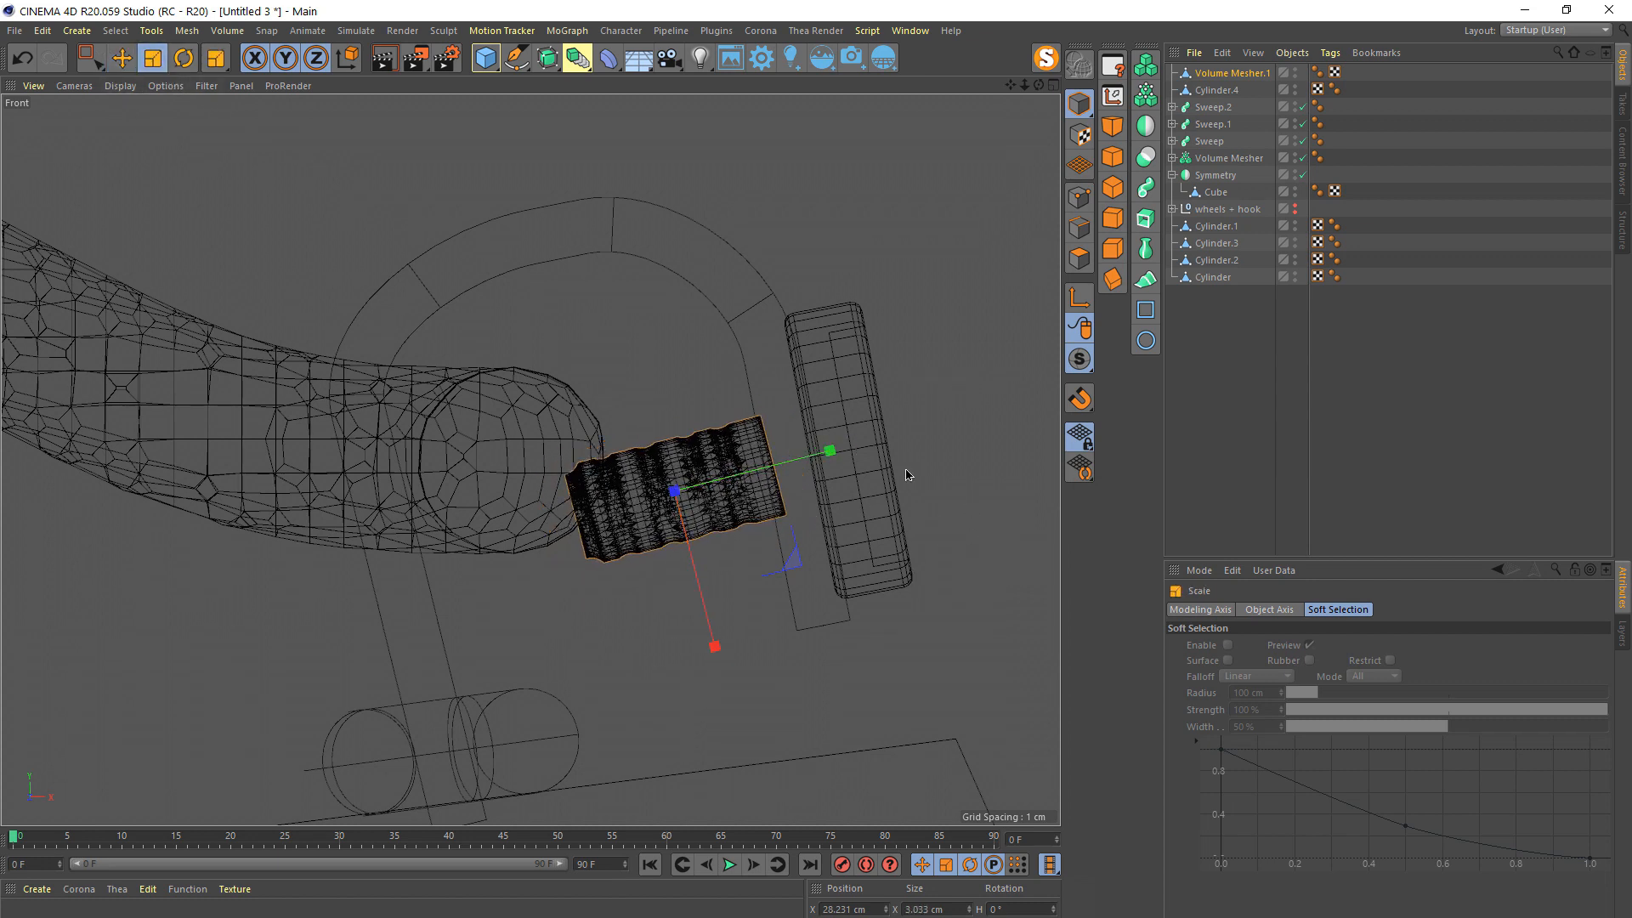
key("e")
left_click_drag(697, 562, 697, 610)
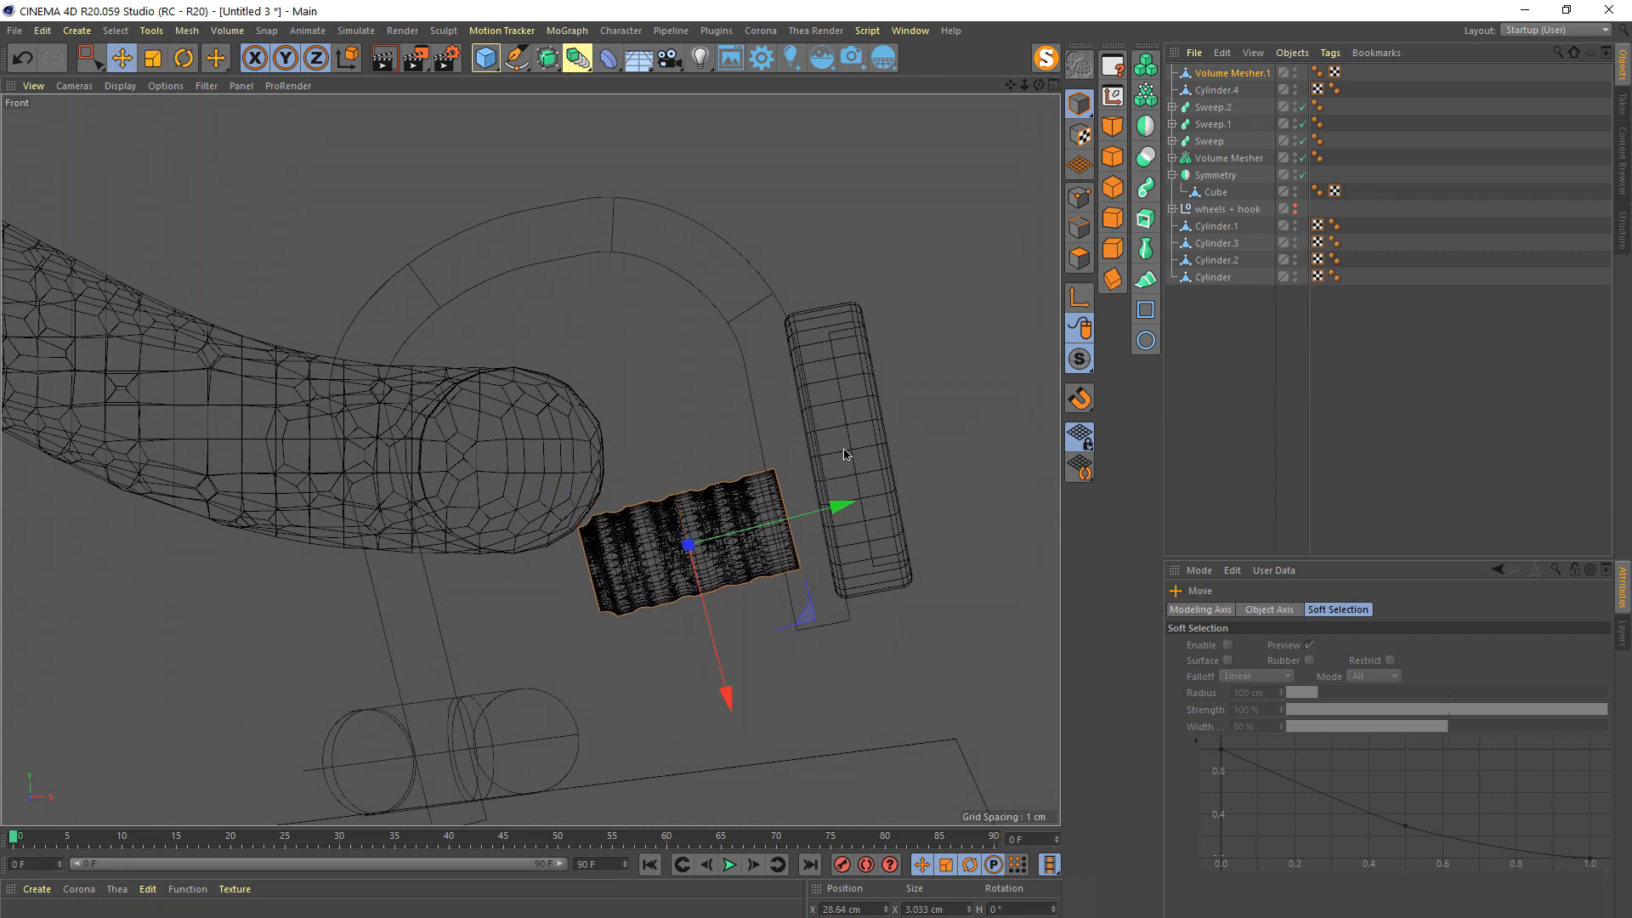
- Scale the screw head beside the hook to about 6.25 cm and lower it in line with the threaded shaft
left_click(845, 448)
left_click(153, 58)
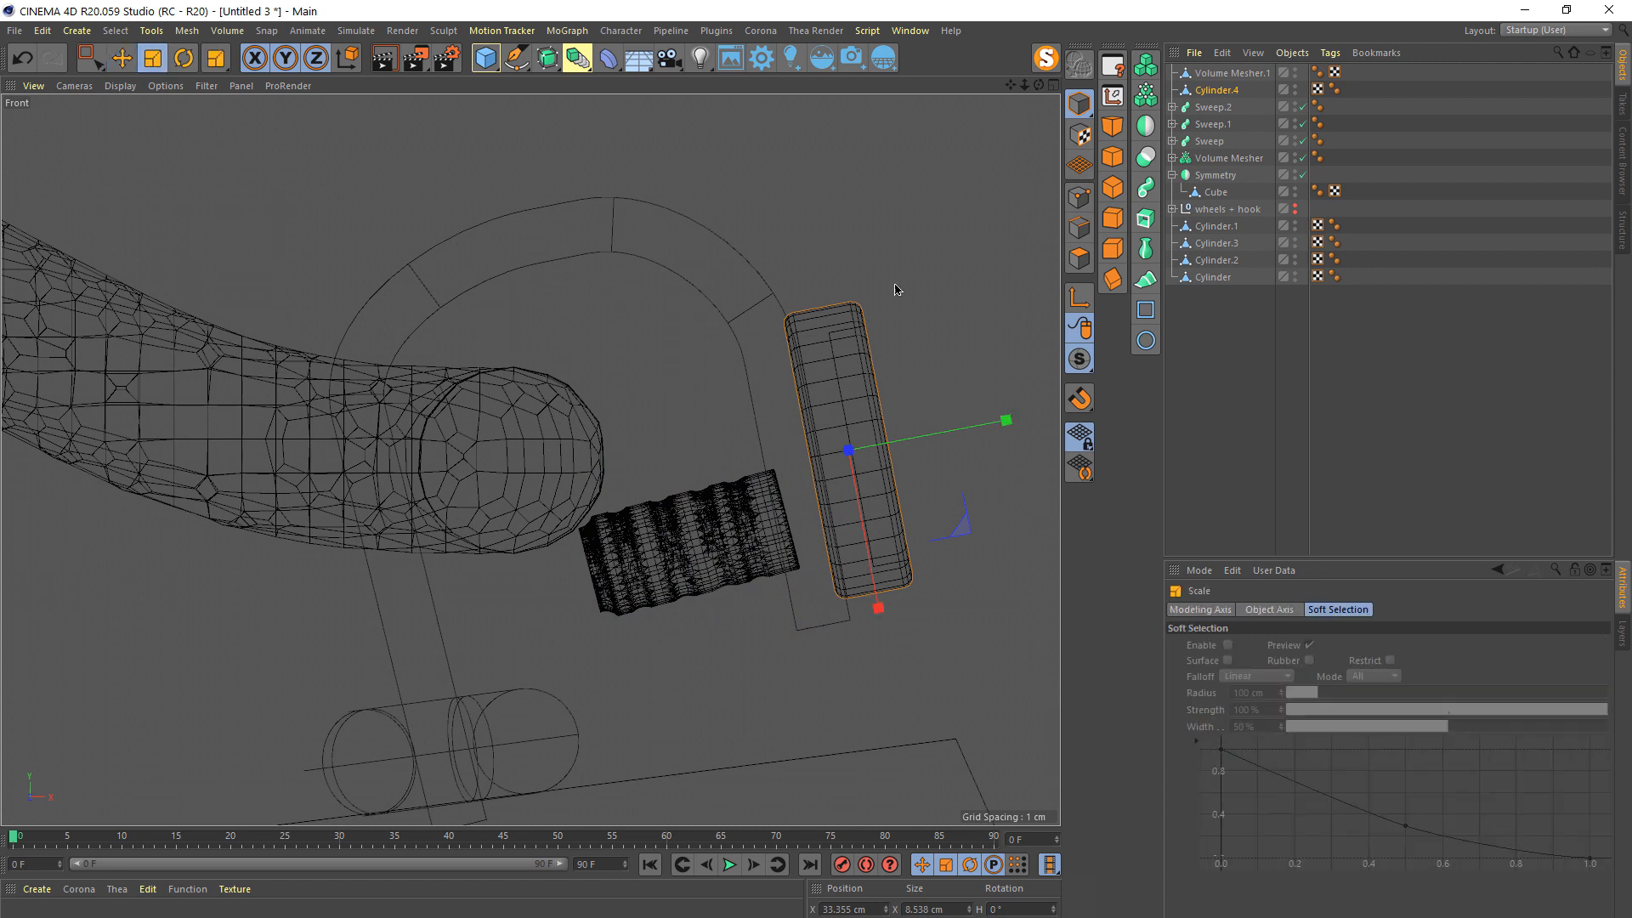
left_click_drag(896, 284, 772, 361)
key("e")
left_click_drag(866, 519, 876, 568)
- Move the screw head sideways in the perspective view until it sits on the outer face of the hook
middle_click(625, 534)
middle_click(422, 331)
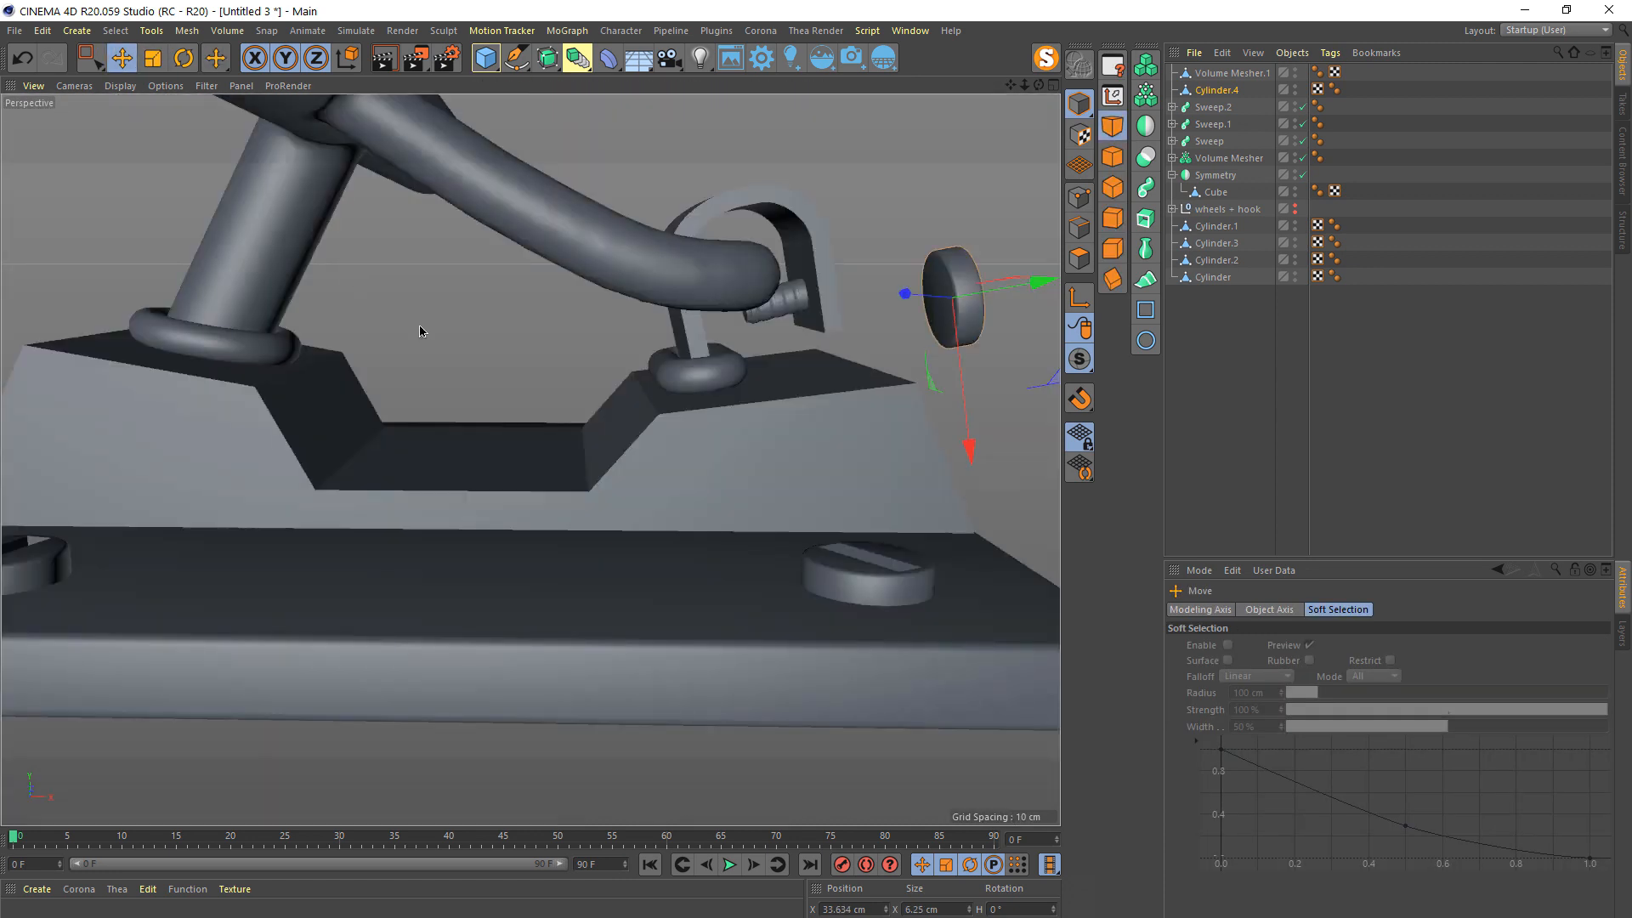
left_click_drag(715, 528, 535, 606, "alt")
right_click_drag(698, 524, 623, 557, "alt")
left_click_drag(623, 558, 751, 477, "alt")
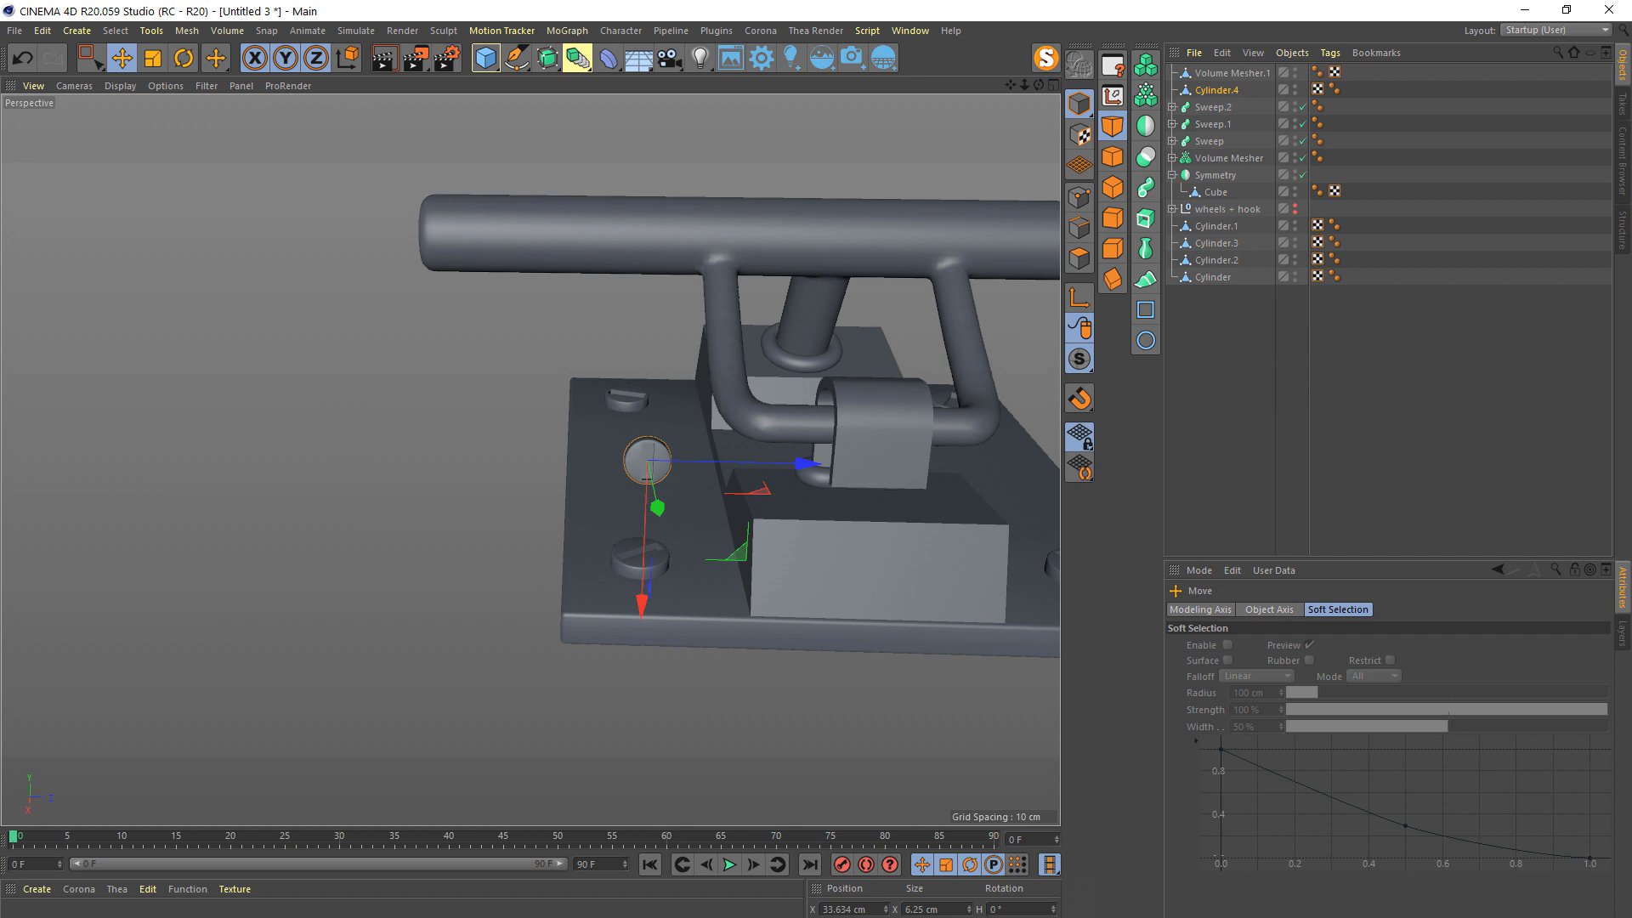
left_click_drag(805, 463, 1042, 469)
left_click(1232, 414)
- Rotate the hook's screw head about its own axis so its slot lies nearly horizontal at a slight tilt
right_click_drag(952, 452, 960, 324, "alt")
left_click_drag(765, 485, 773, 417, "alt")
left_click(751, 515)
key("r")
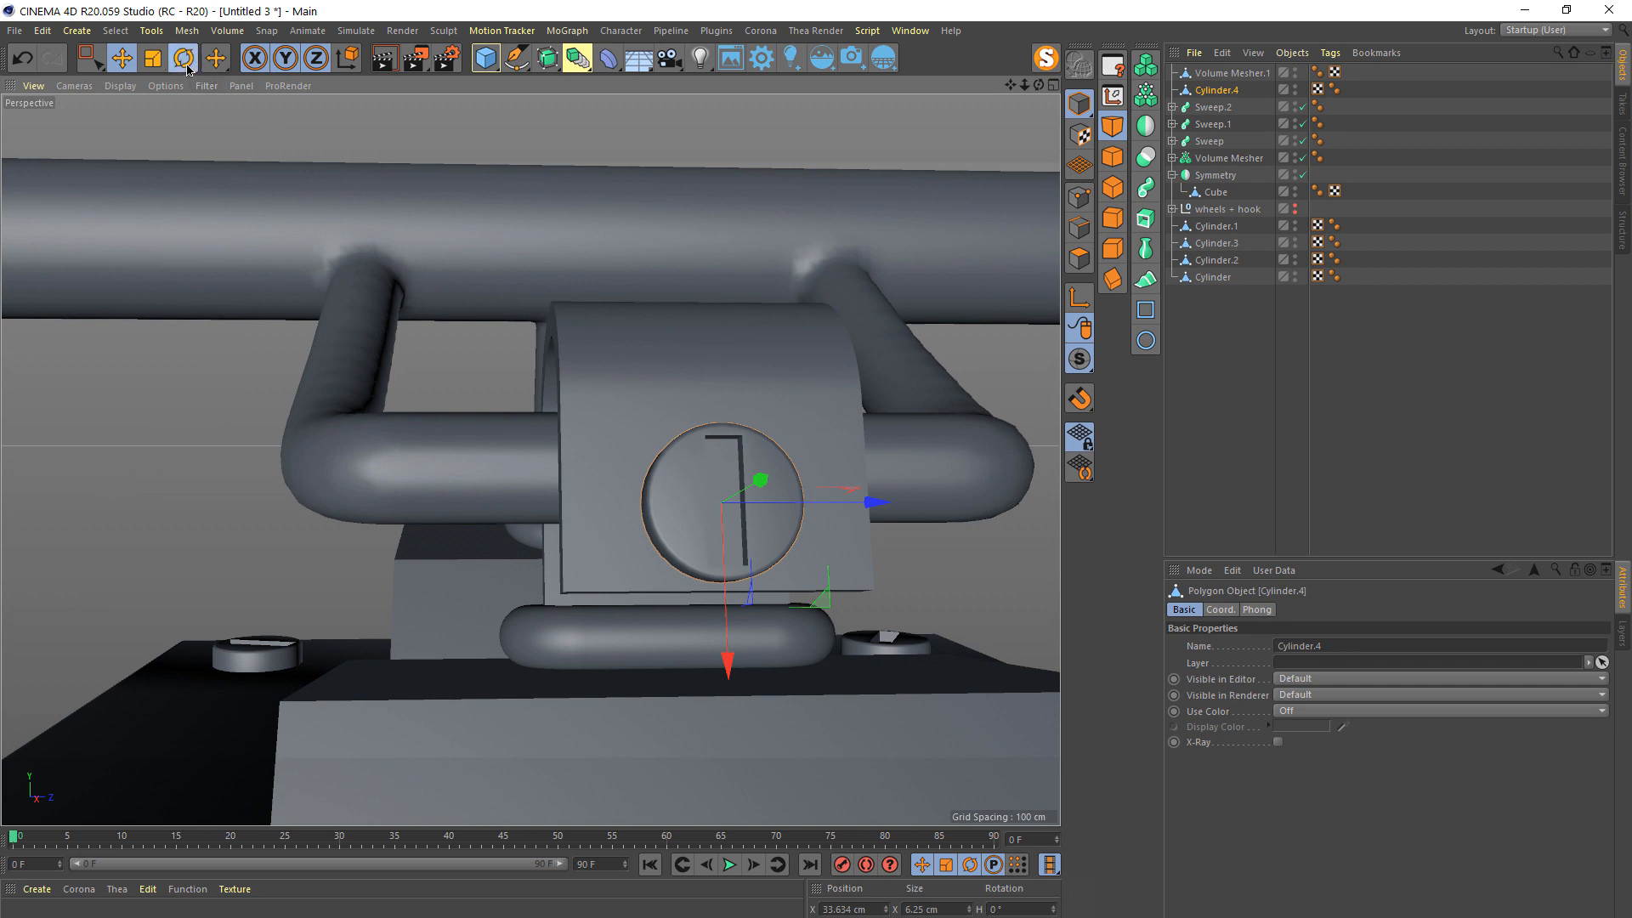
left_click_drag(673, 597, 662, 580)
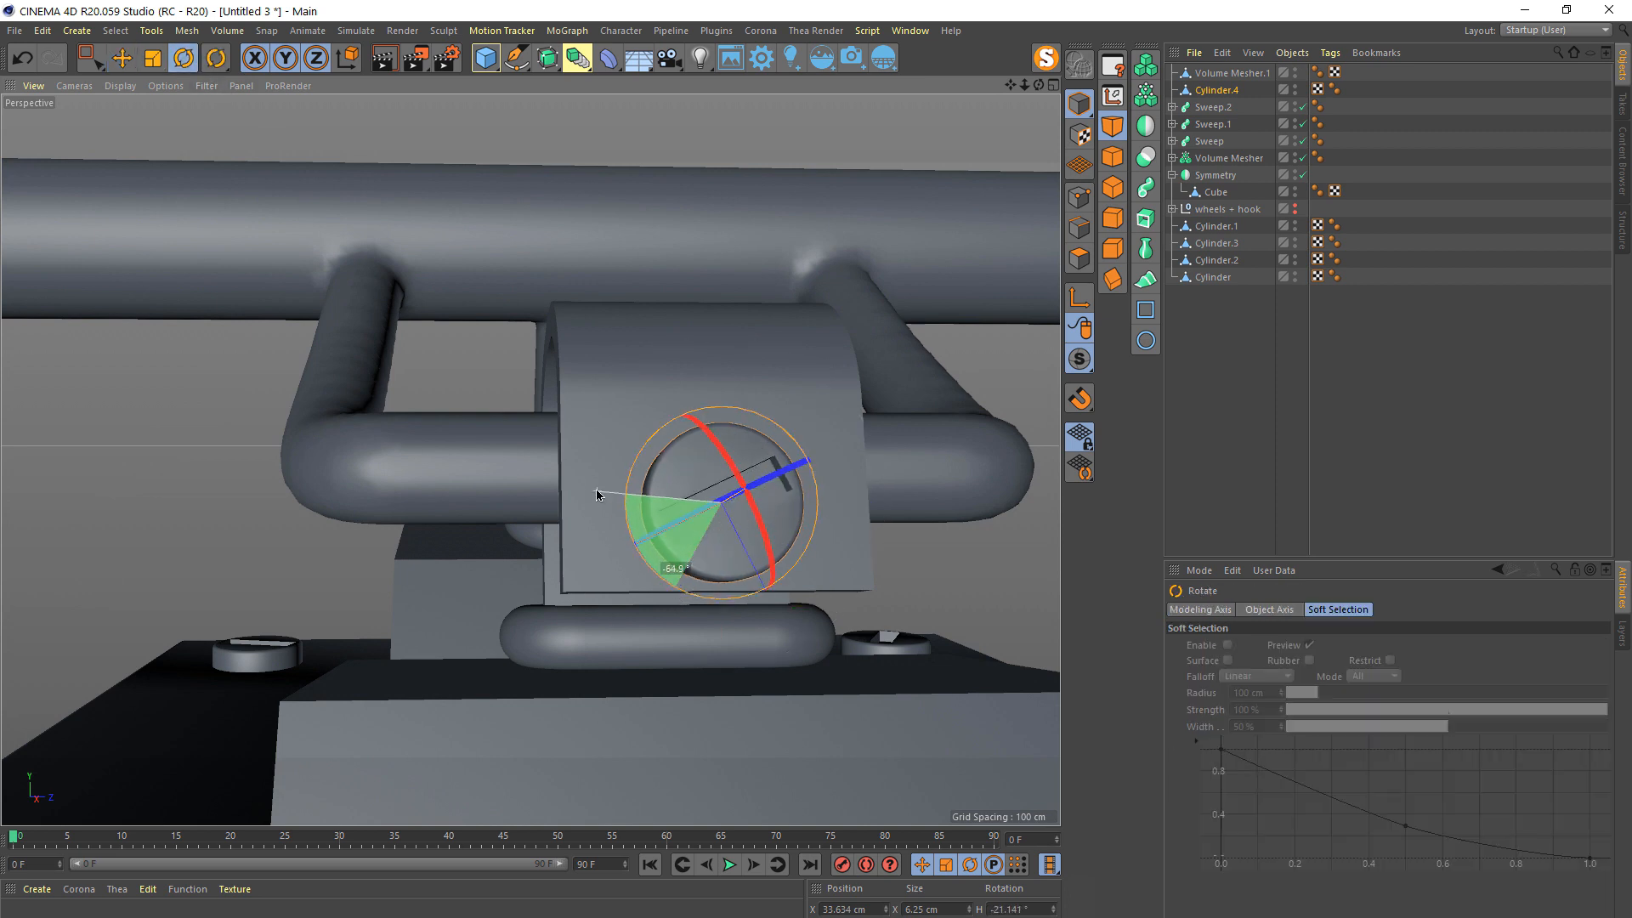
left_click_drag(577, 467, 577, 467)
left_click(1220, 426)
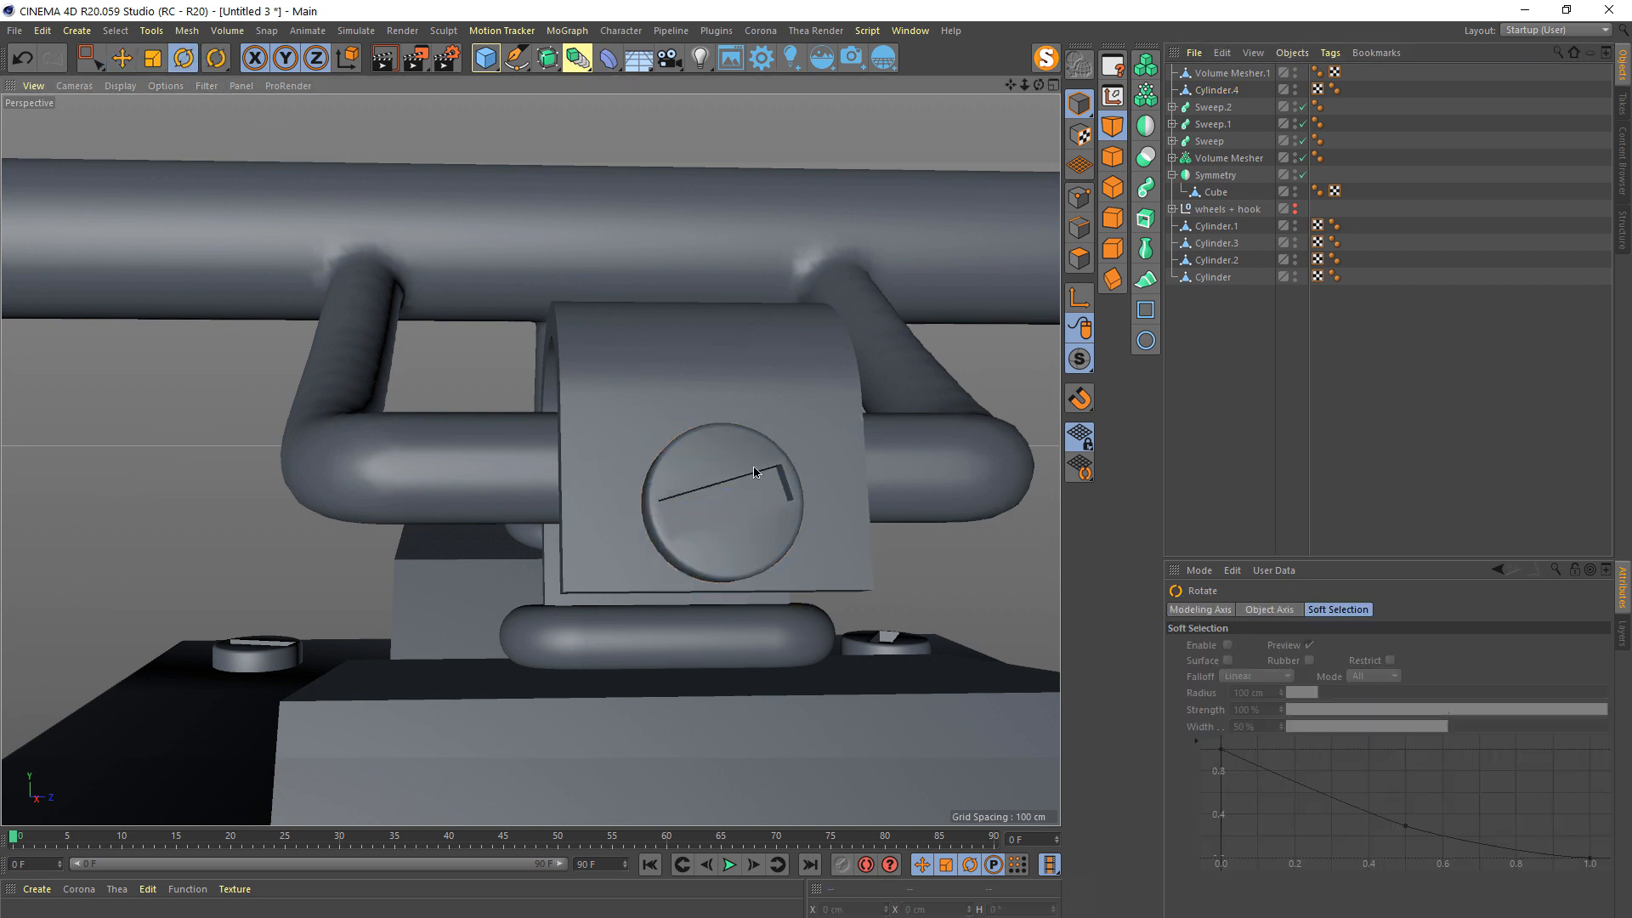
- Examine the assembled truck and the screw at the hook from several angles and distances
left_click_drag(756, 473, 739, 451, "alt")
right_click_drag(739, 451, 723, 499, "alt")
left_click_drag(724, 502, 805, 572, "alt")
right_click_drag(805, 572, 768, 328, "alt")
left_click_drag(767, 328, 722, 425, "alt")
right_click_drag(722, 425, 613, 691, "alt")
left_click_drag(613, 691, 652, 604, "alt")
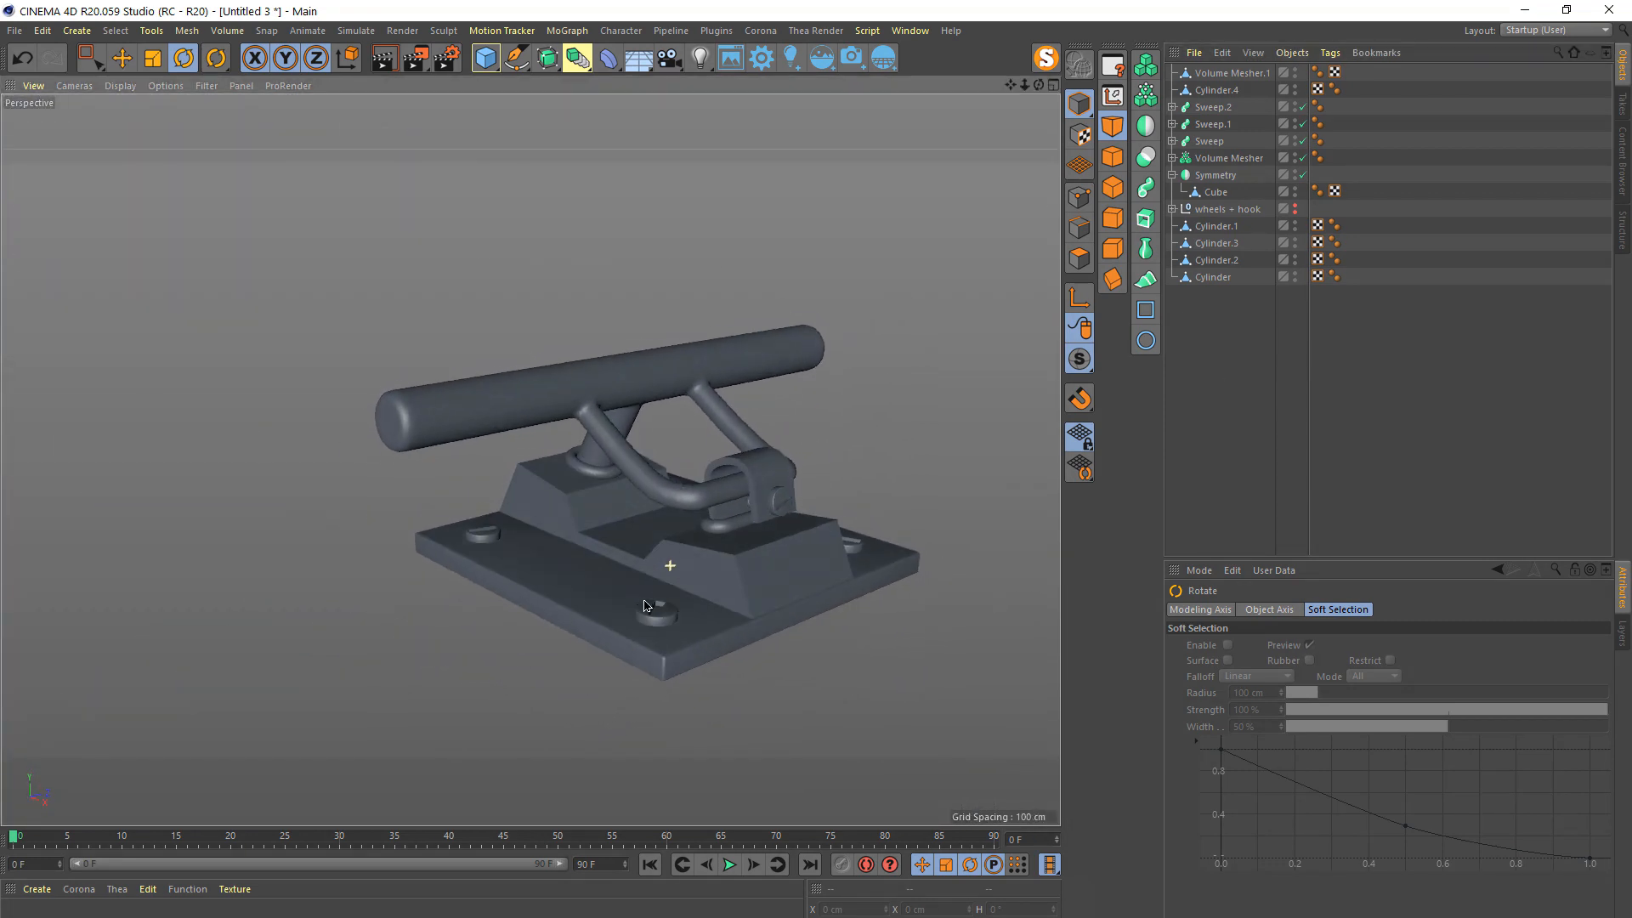
mouse_move(686, 542)
right_mouse_down("alt")
mouse_move(699, 467)
mouse_move(699, 566)
right_mouse_up("alt")
middle_click_drag(693, 561, 601, 539, "alt")
right_click_drag(629, 513, 637, 464, "alt")
left_click_drag(636, 457, 652, 417, "alt")
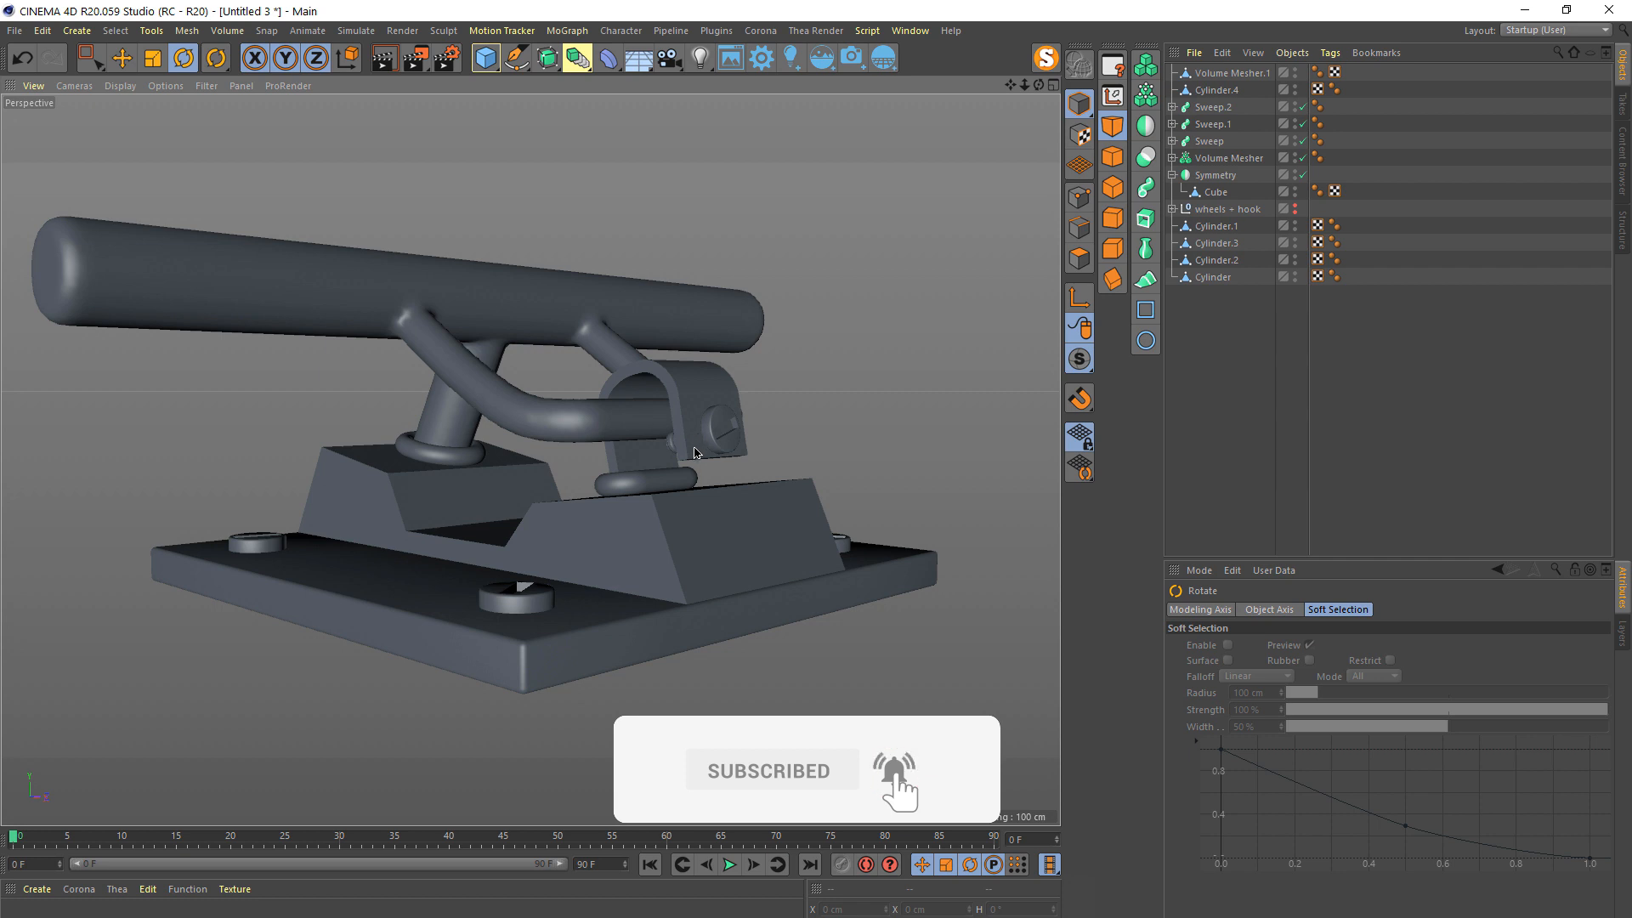
left_click_drag(694, 453, 678, 498, "alt")
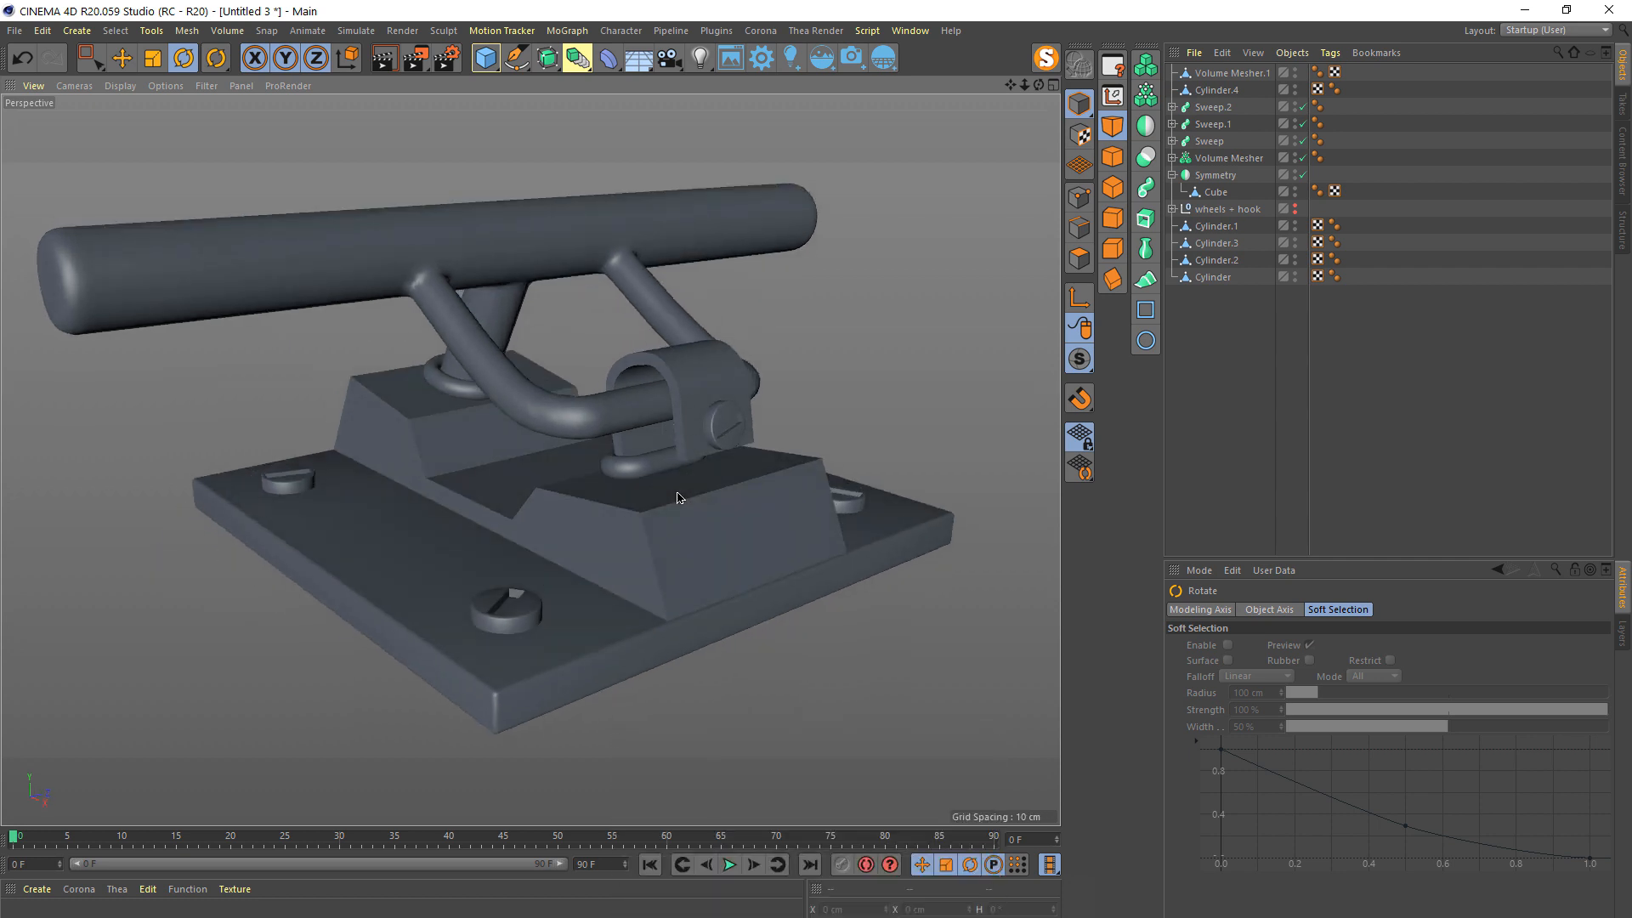